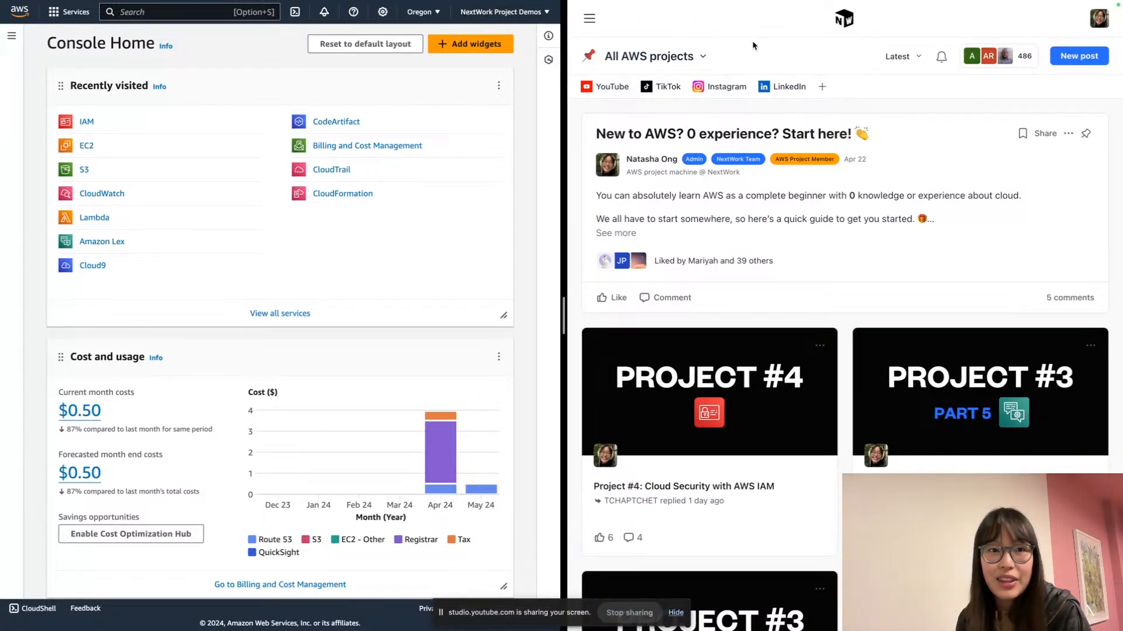
Find and open the 'Project #3: Build a Chatbot with Amazon Lex (Part 5)' card in the All AWS projects feed
scroll(772, 274, "down", 3)
scroll(772, 274, "down", 2)
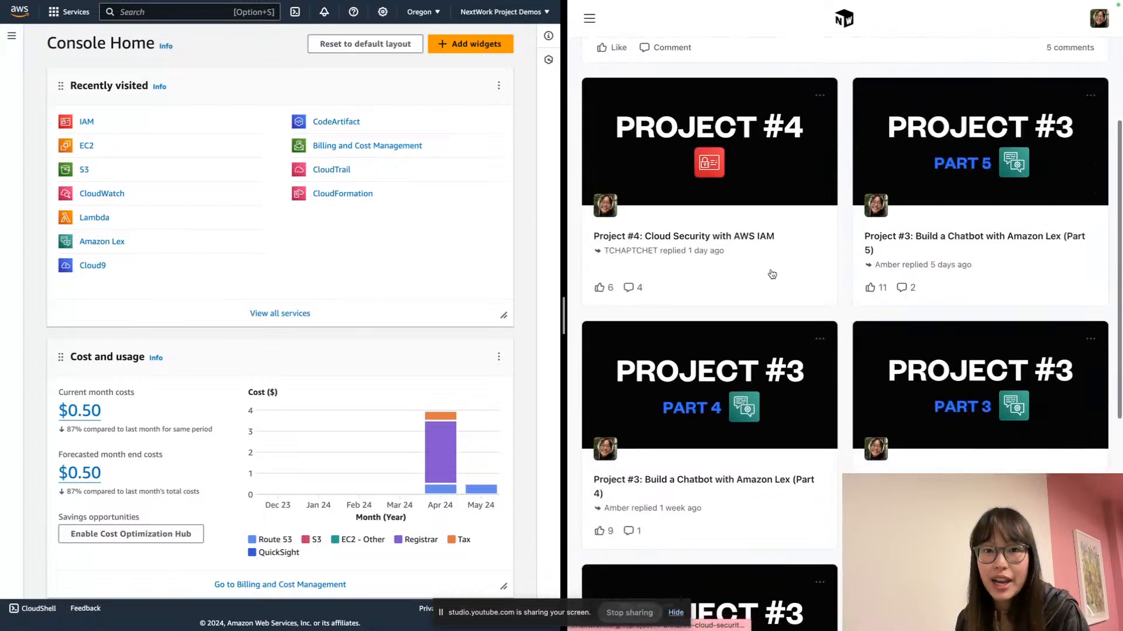
scroll(754, 267, "up", 5)
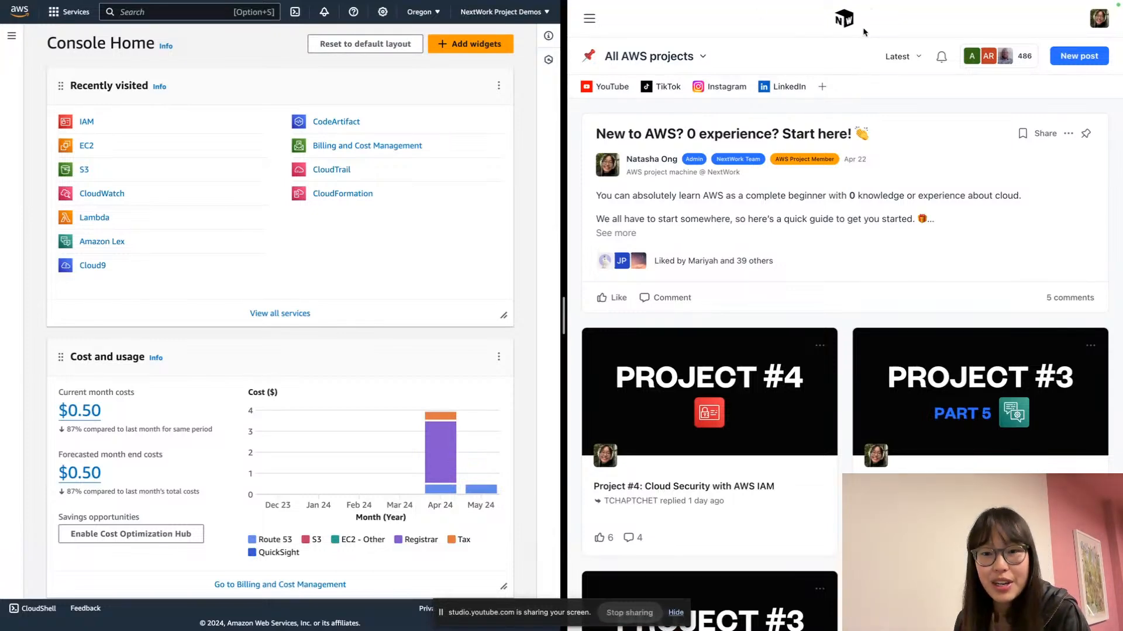
scroll(858, 195, "down", 3)
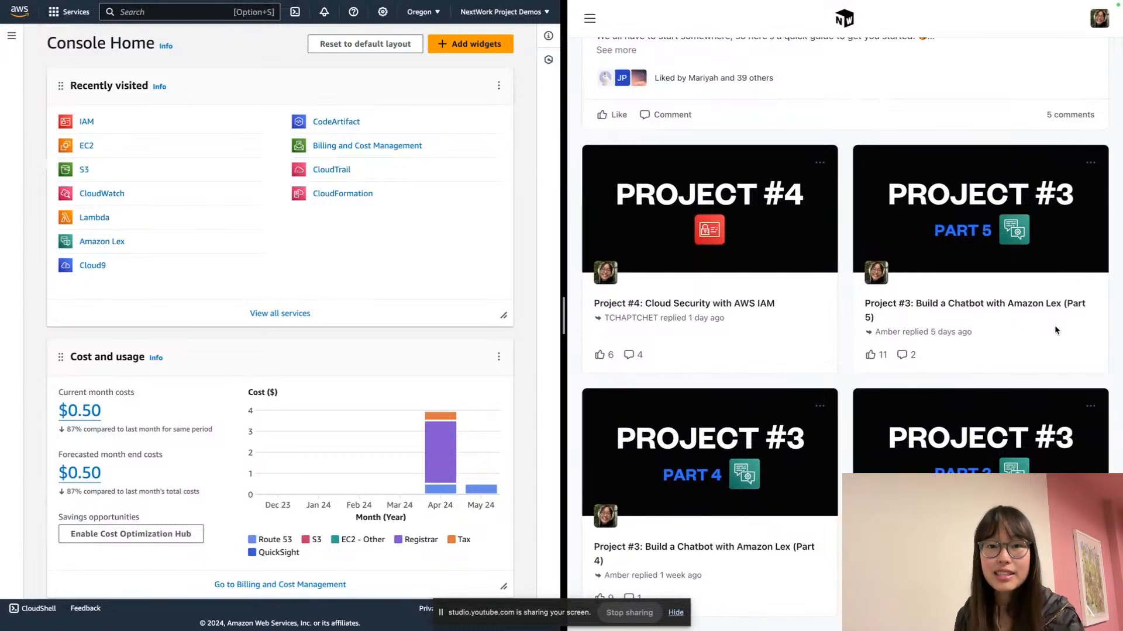
scroll(1054, 325, "up", 3)
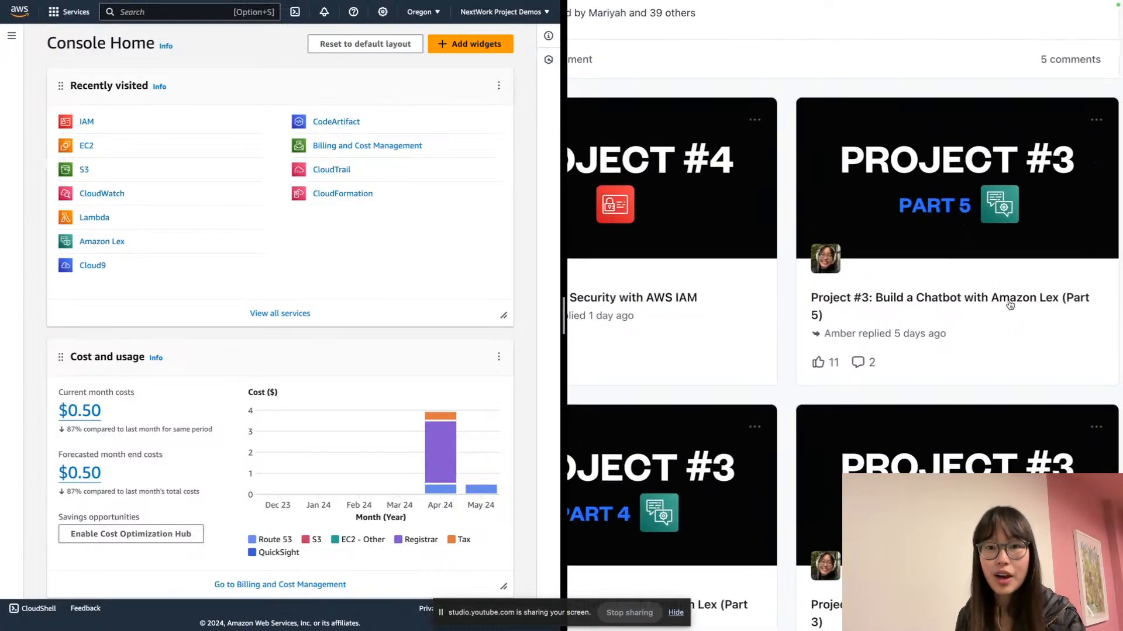
left_click(1010, 304)
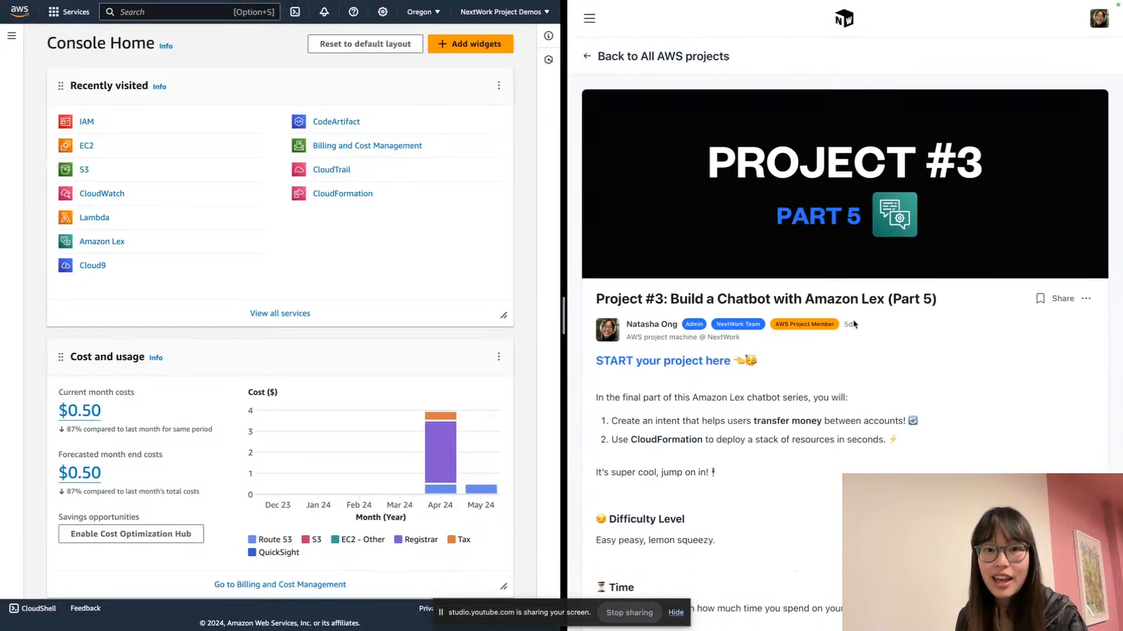
scroll(623, 370, "up", 5)
scroll(625, 363, "left", 1)
scroll(625, 363, "left", 1)
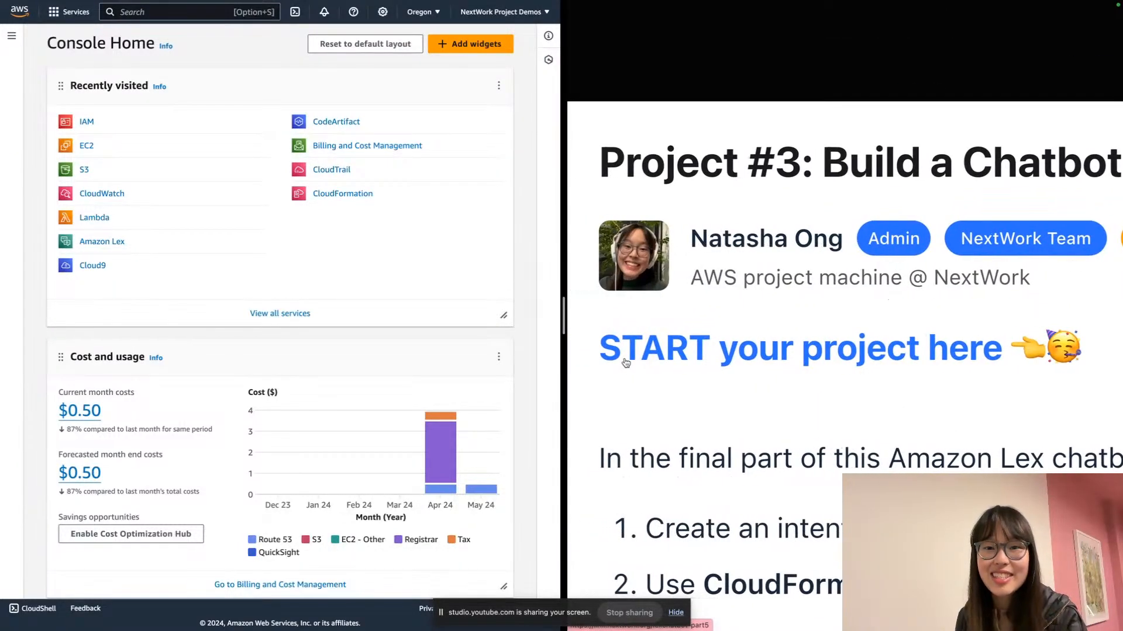
Open the Part 5 project guide, enlarge both pages, and scroll to the AWS services list
left_click(728, 348)
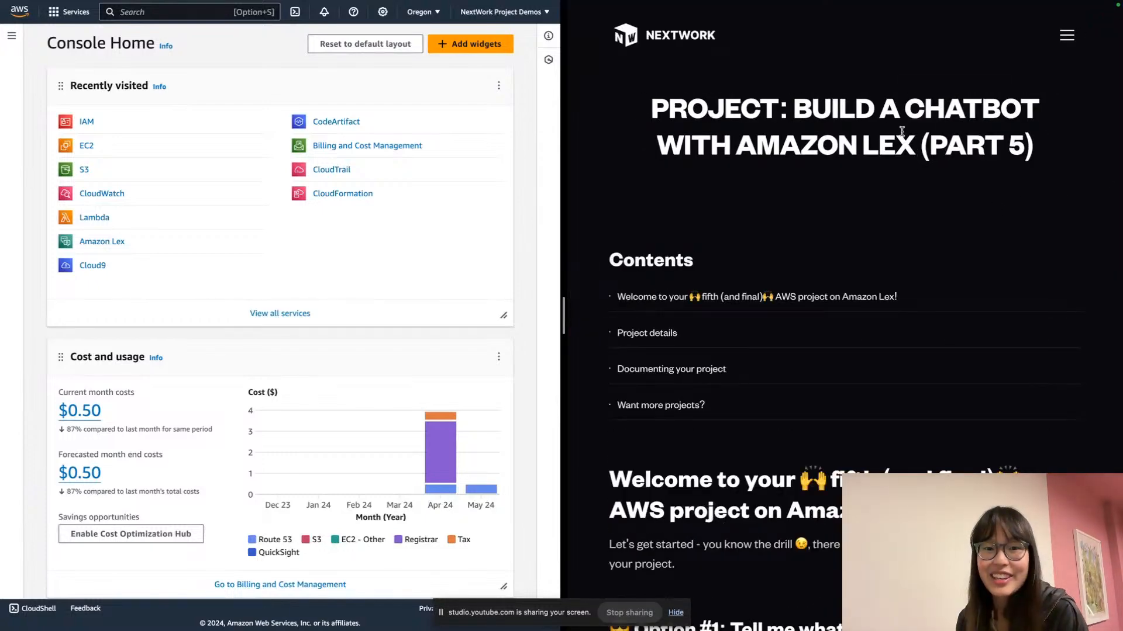
key("super+equal")
key("super+equal")
key("super+equal")
key("super+equal")
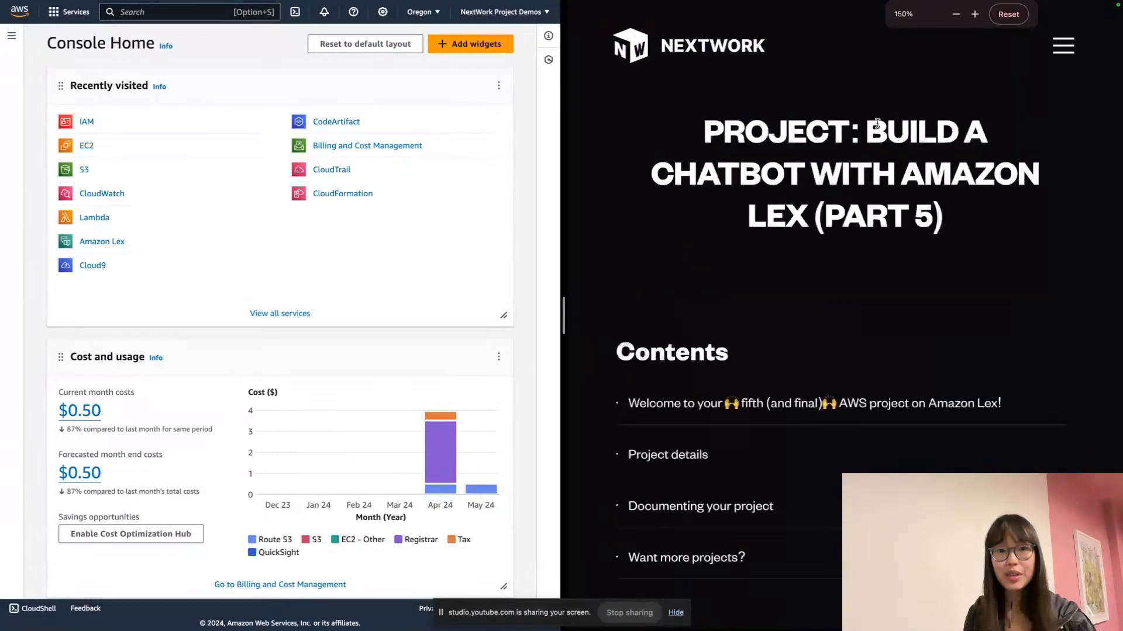
scroll(877, 126, "down", 3)
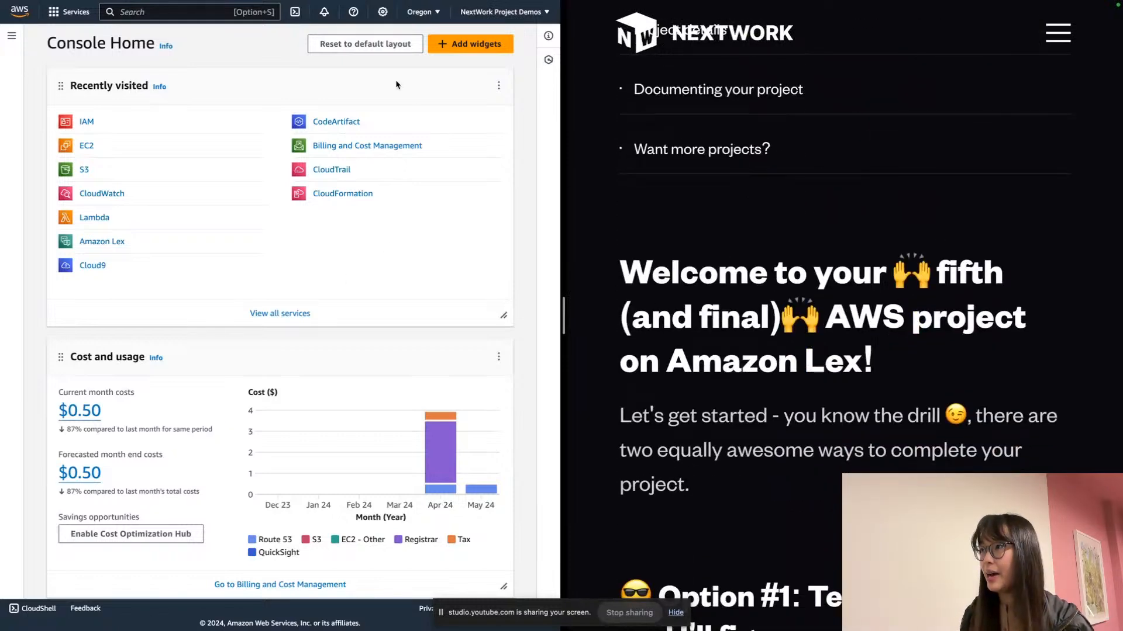
key("super+equal")
key("super+equal")
key("super+equal")
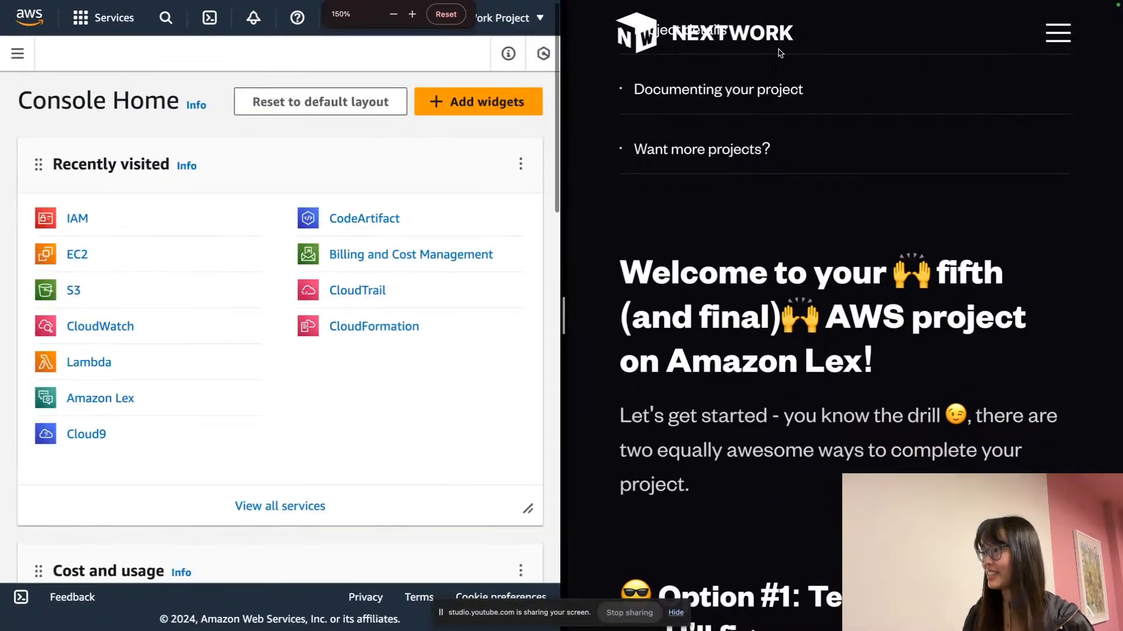
scroll(897, 200, "down", 6)
scroll(897, 200, "down", 10)
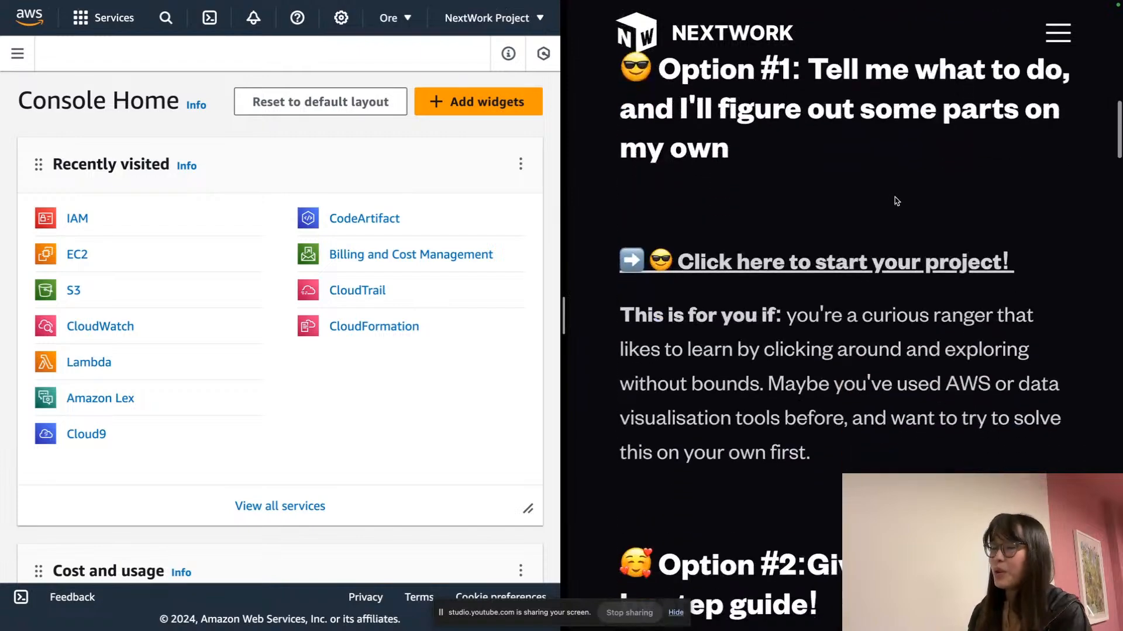
scroll(897, 201, "down", 12)
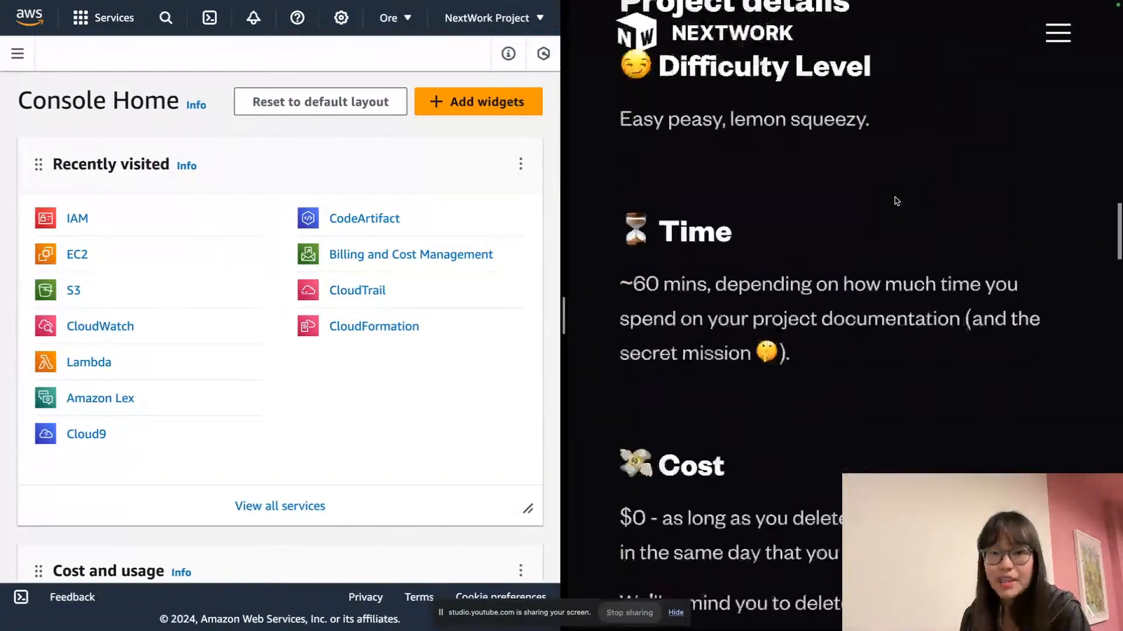
scroll(896, 201, "down", 13)
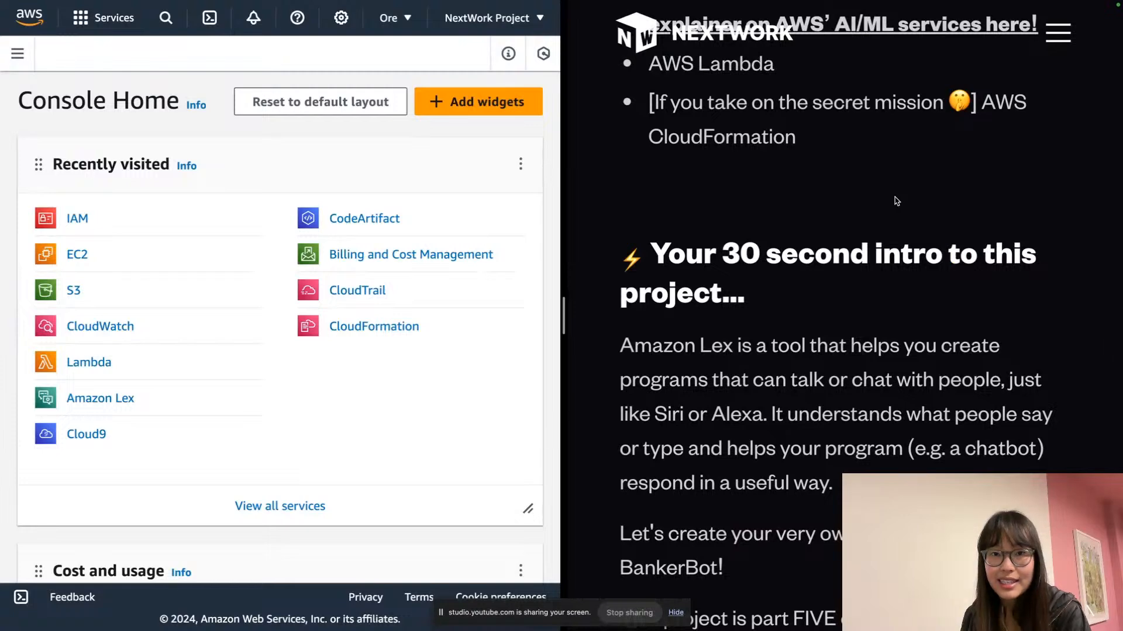
scroll(897, 201, "up", 3)
scroll(897, 201, "up", 1)
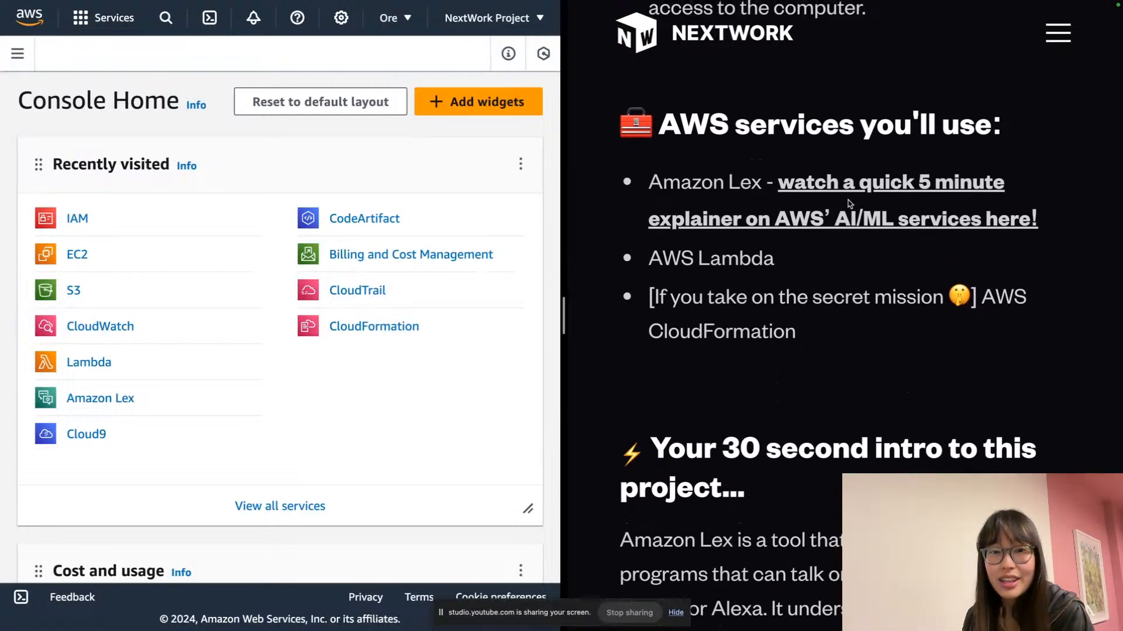
Highlight the AWS Lambda and CloudFormation lines, then read down to the BankerBot introduction
triple_click(730, 274)
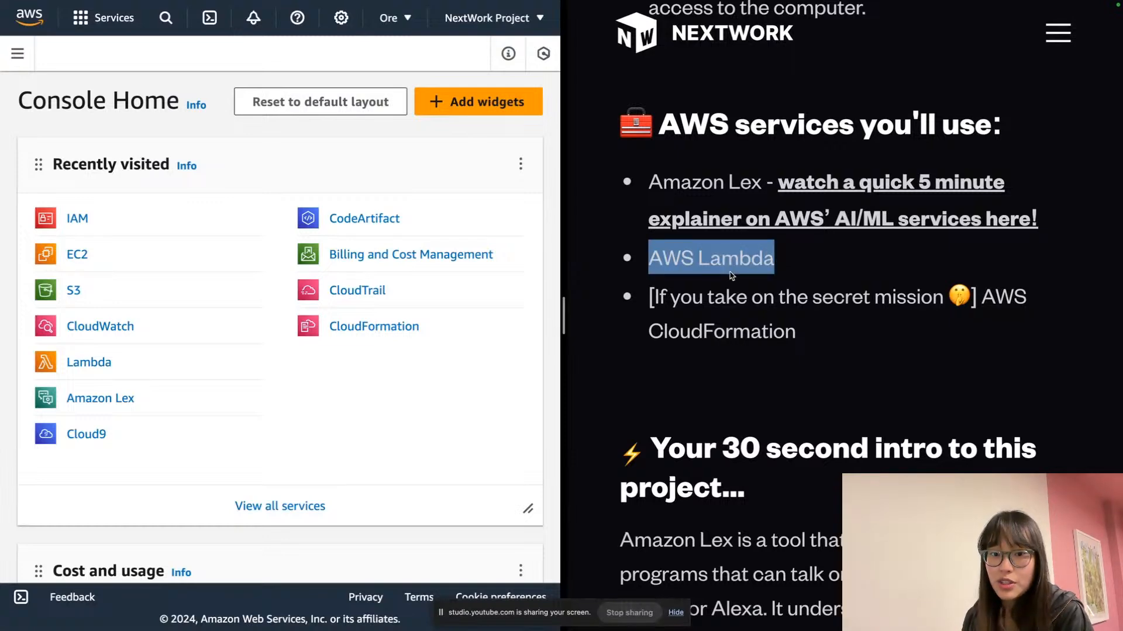
triple_click(737, 301)
left_click(771, 312)
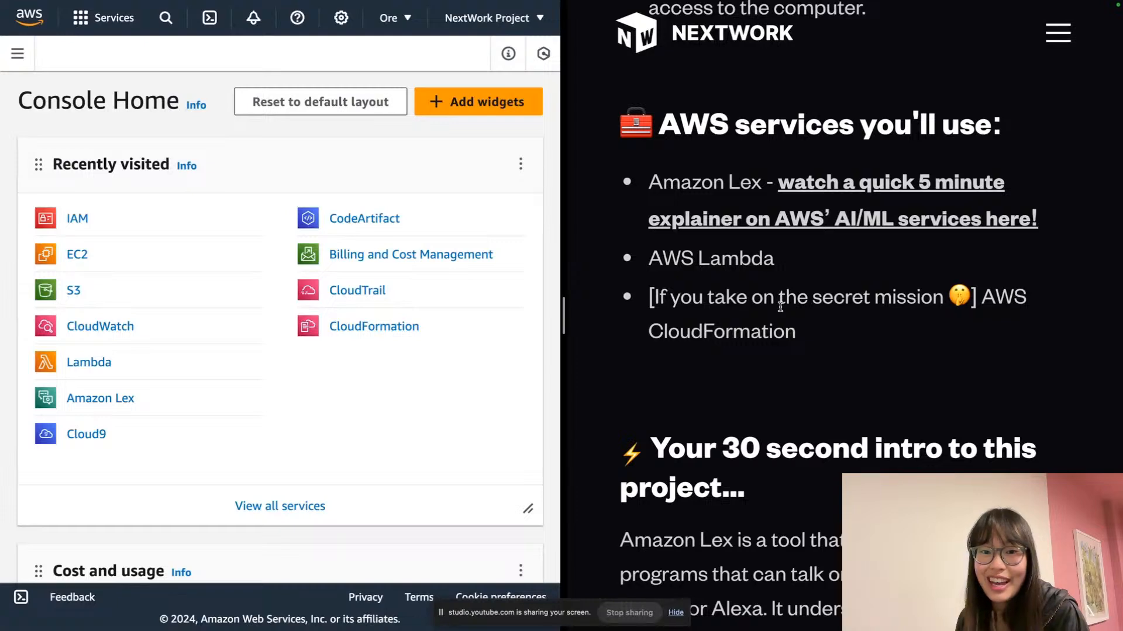
scroll(780, 307, "down", 6)
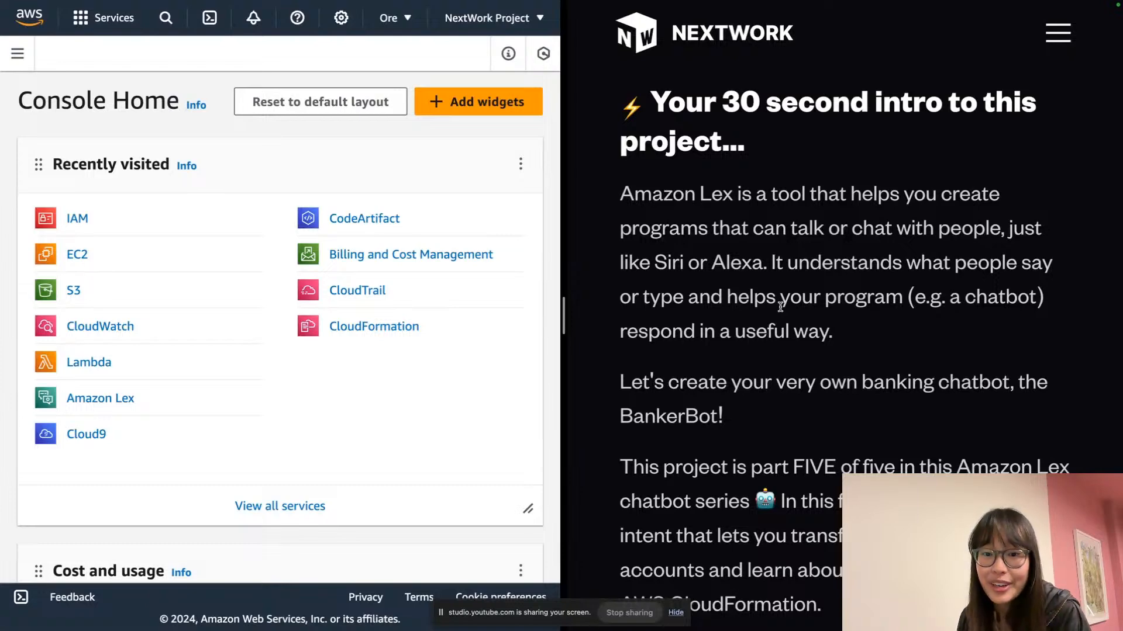
scroll(780, 307, "down", 2)
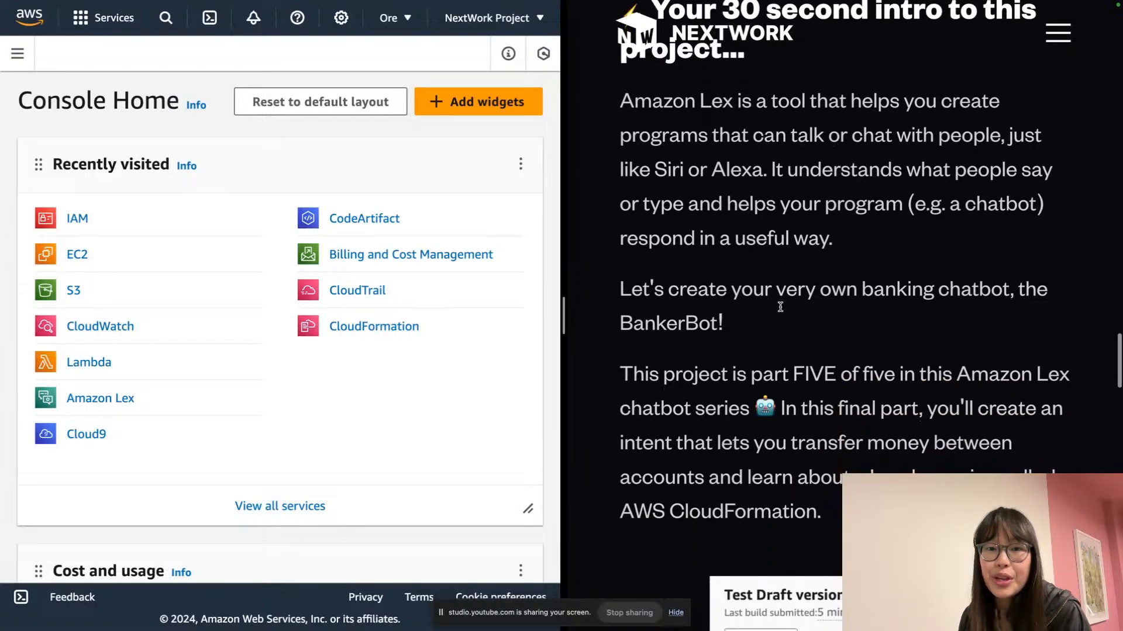
scroll(783, 311, "down", 1)
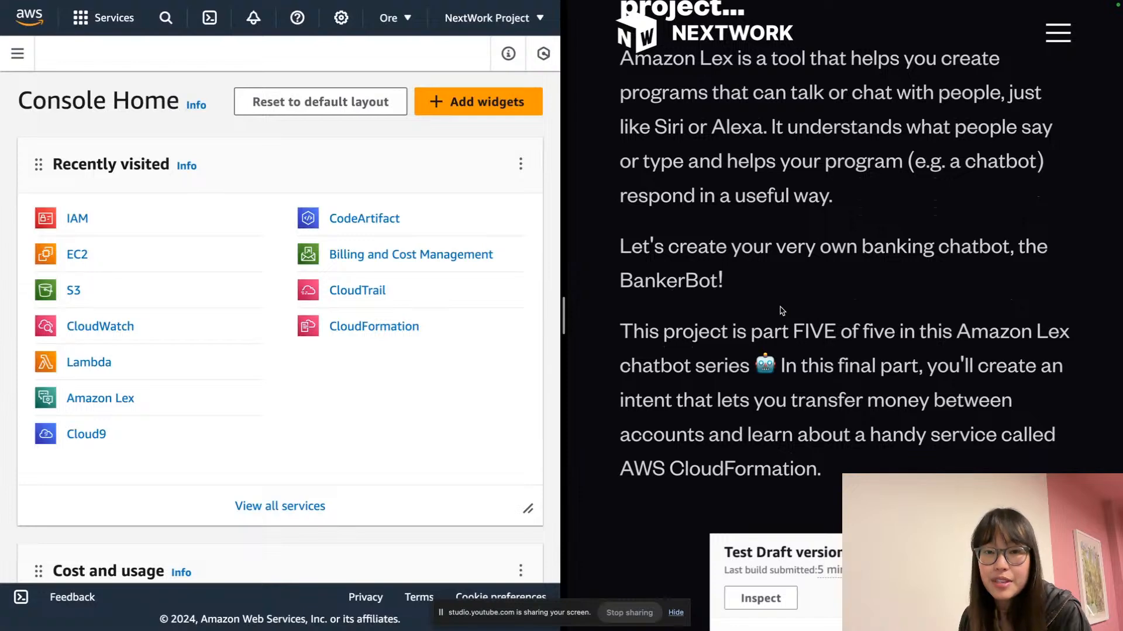
scroll(783, 311, "down", 1)
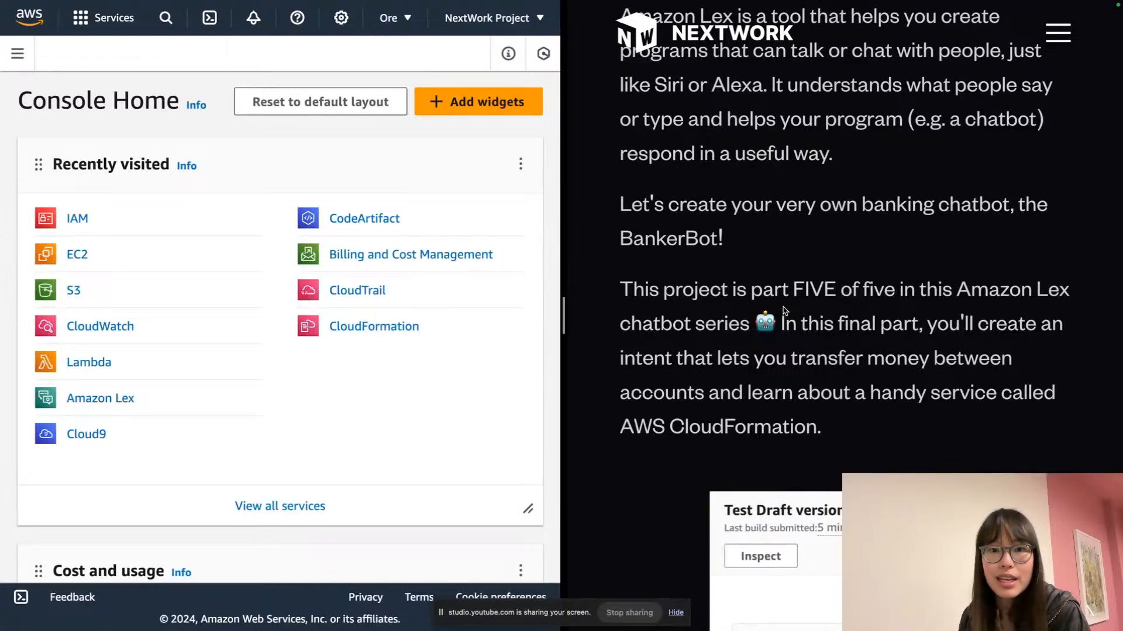
scroll(784, 310, "down", 10)
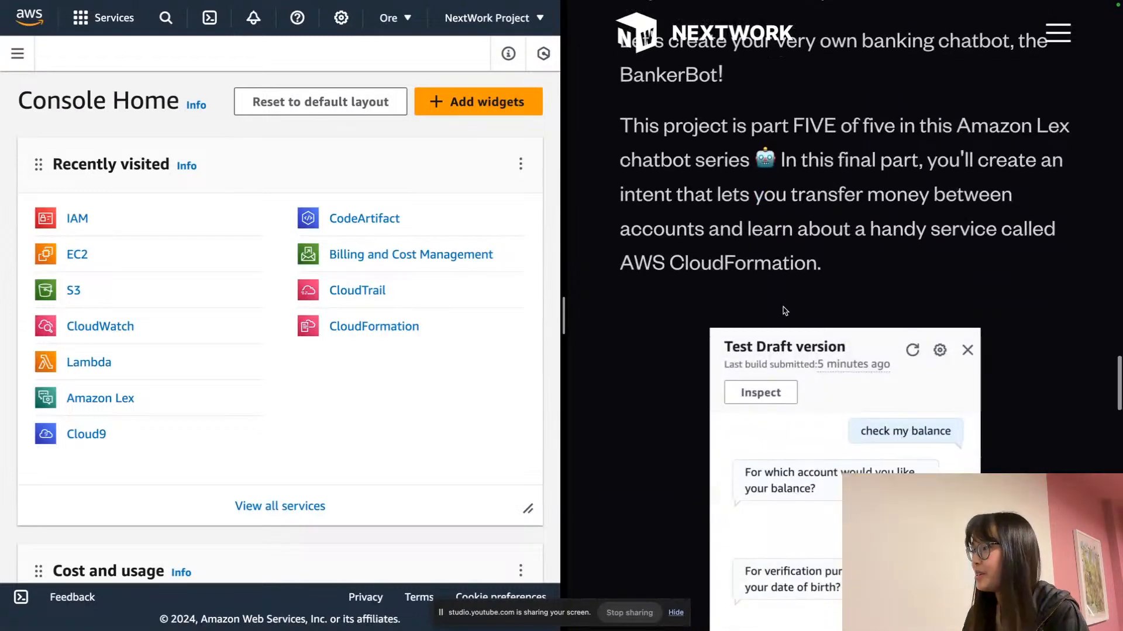
scroll(784, 310, "up", 1)
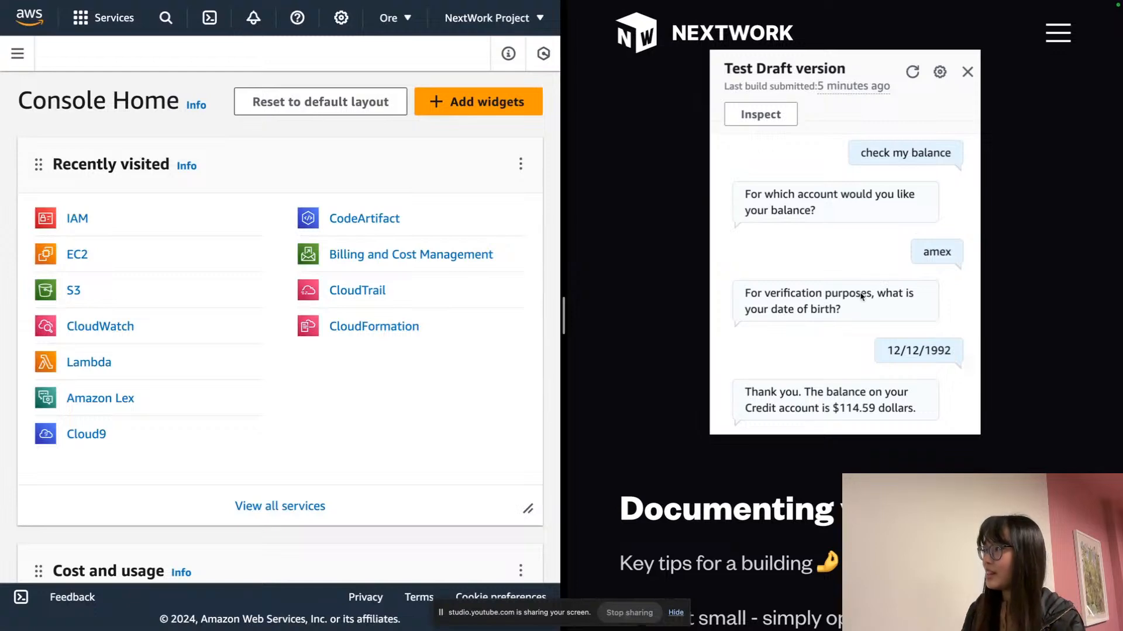
scroll(853, 230, "up", 5)
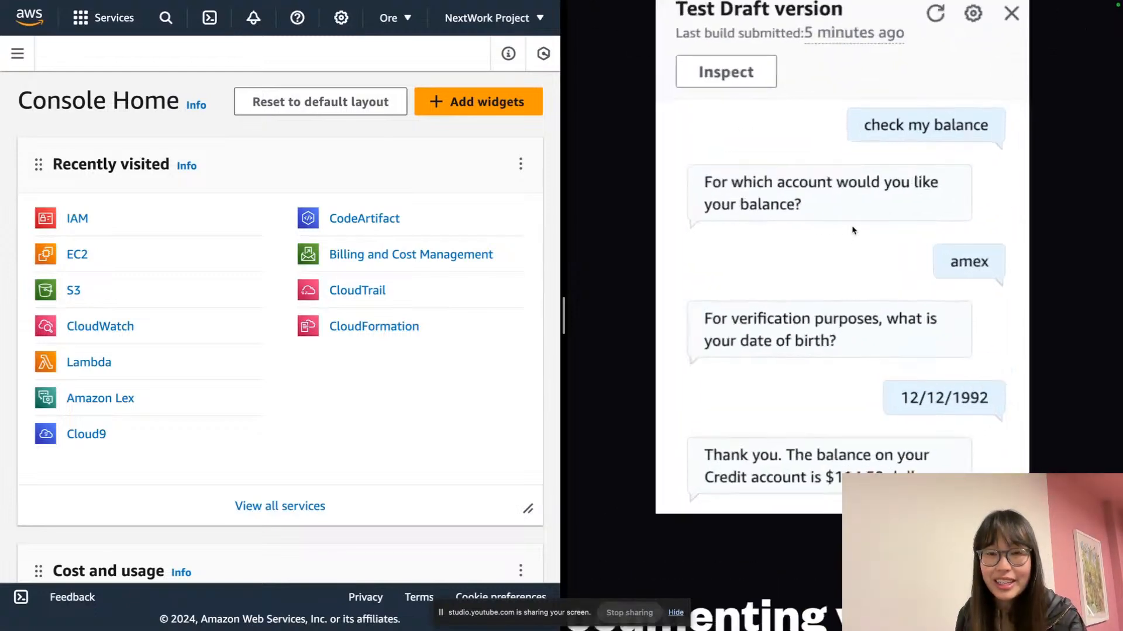
scroll(853, 229, "down", 2)
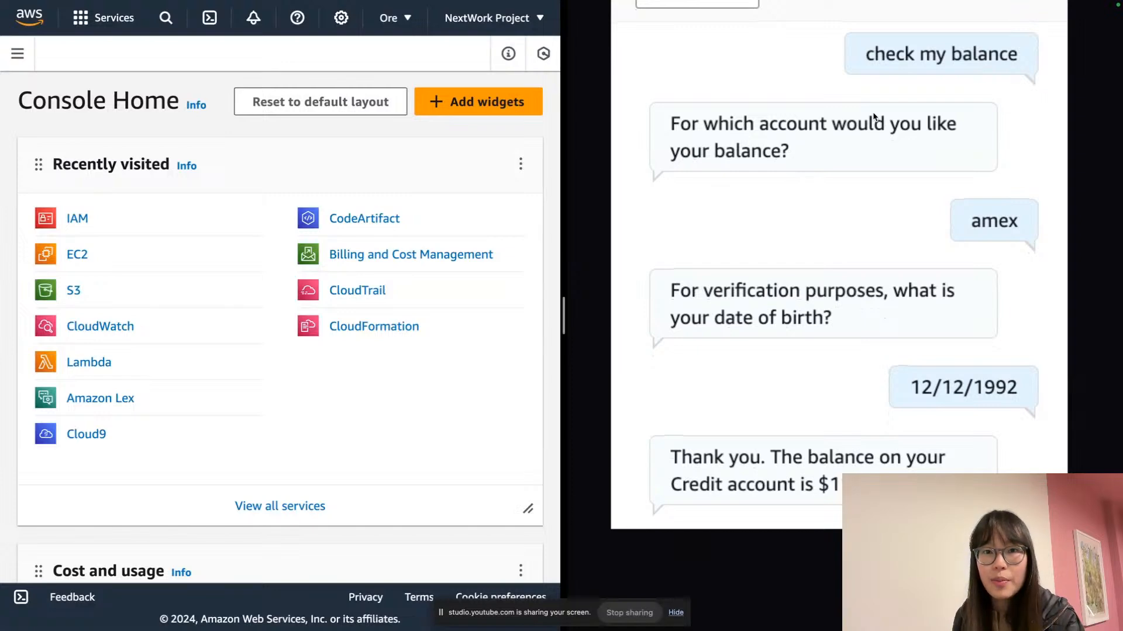
scroll(914, 163, "down", 5)
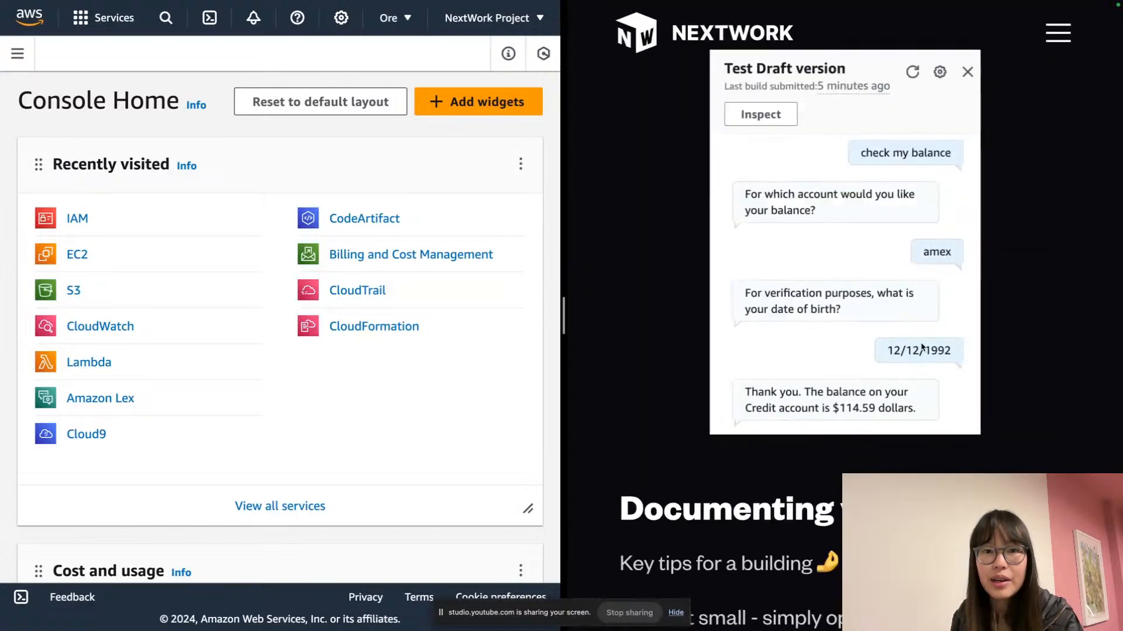
scroll(898, 313, "up", 3)
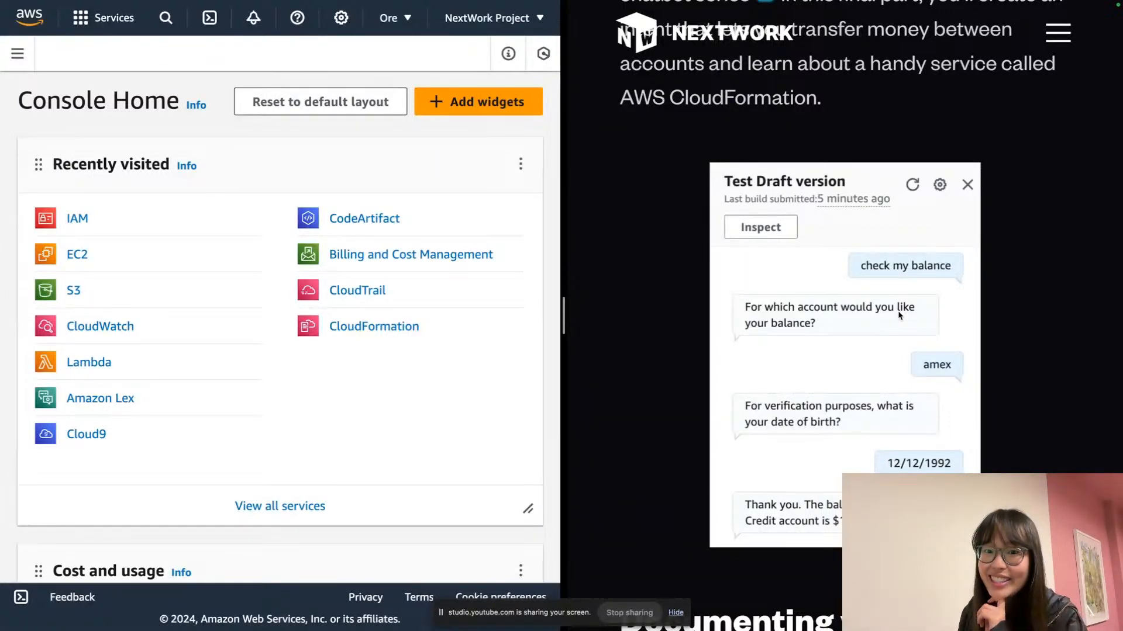
scroll(898, 315, "down", 6)
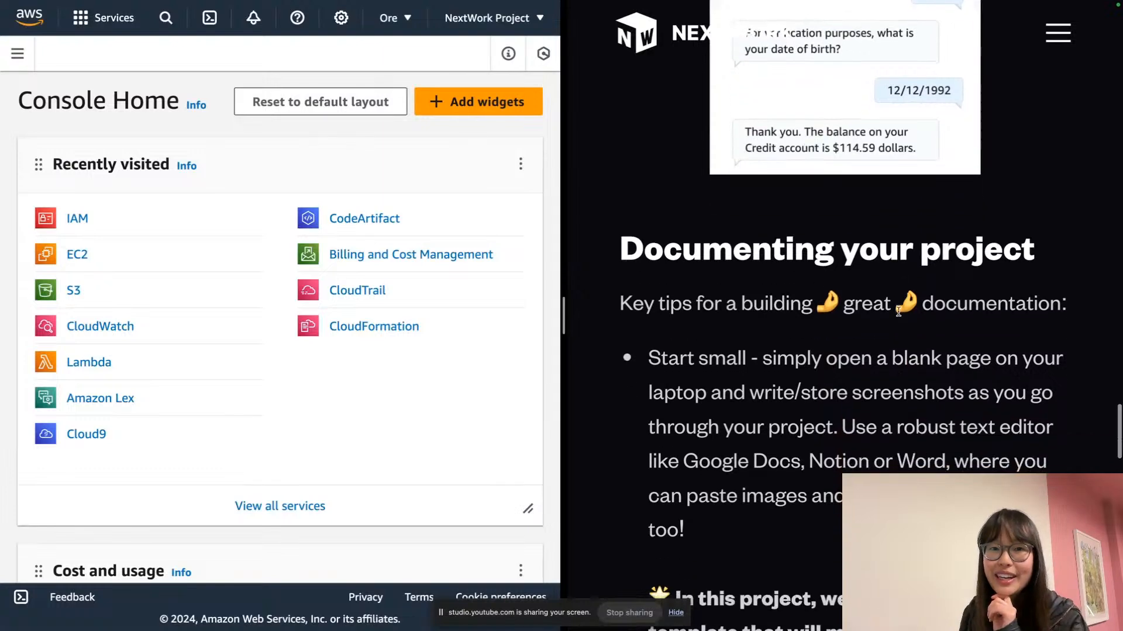
Scroll through the Part 5 guide's two ways to start the project
scroll(899, 311, "down", 3)
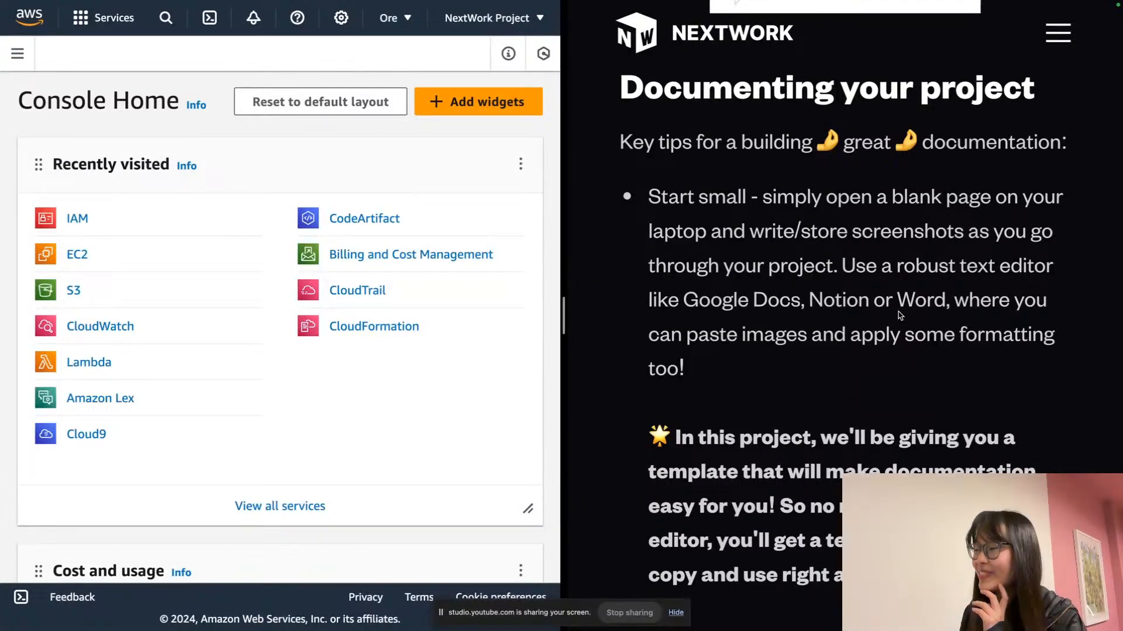
scroll(898, 316, "down", 5)
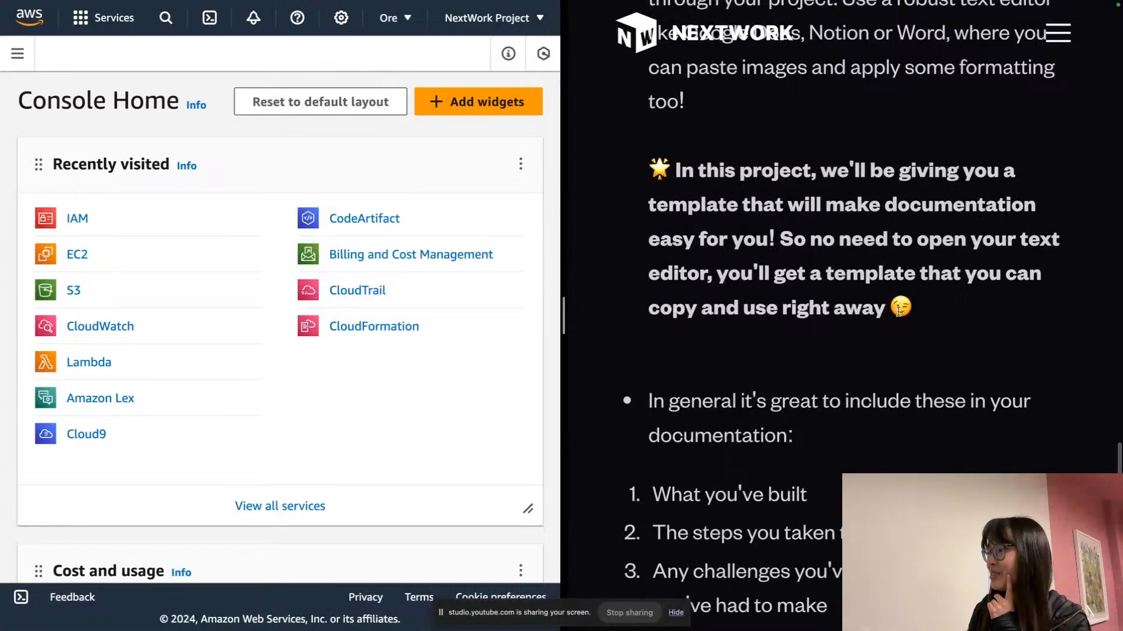
scroll(899, 312, "down", 14)
scroll(899, 313, "up", 12)
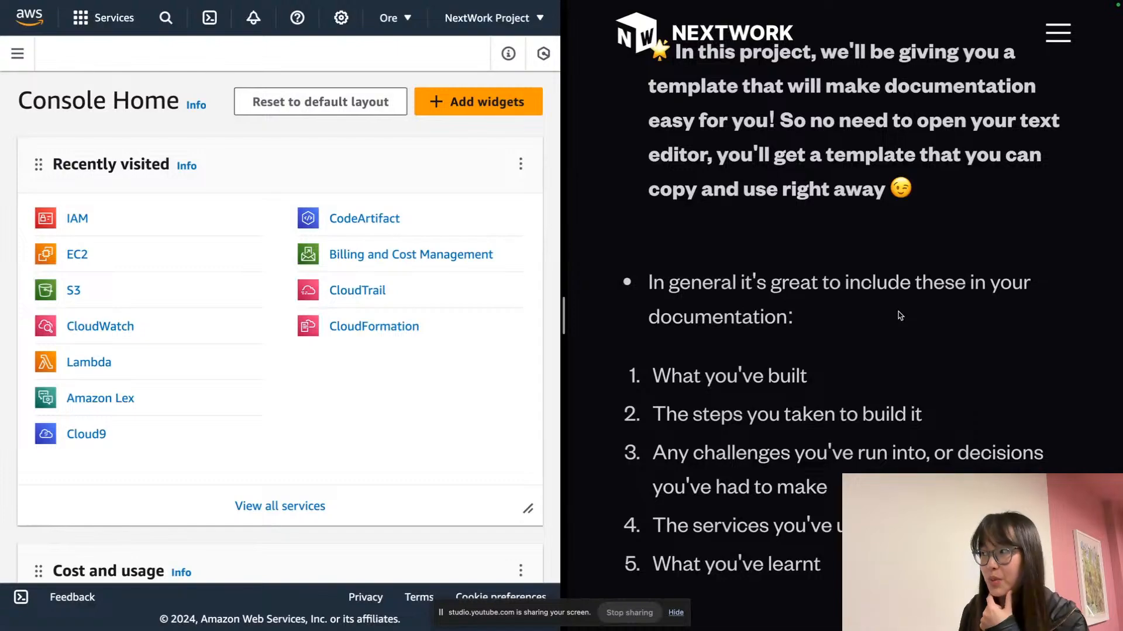
scroll(899, 315, "up", 15)
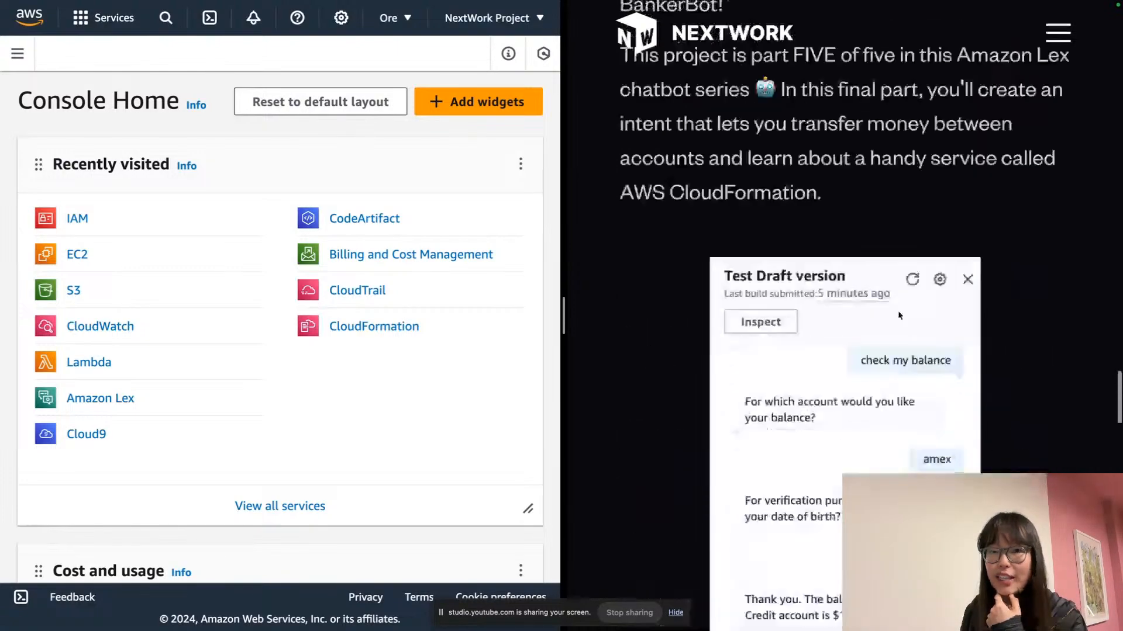
scroll(899, 316, "up", 15)
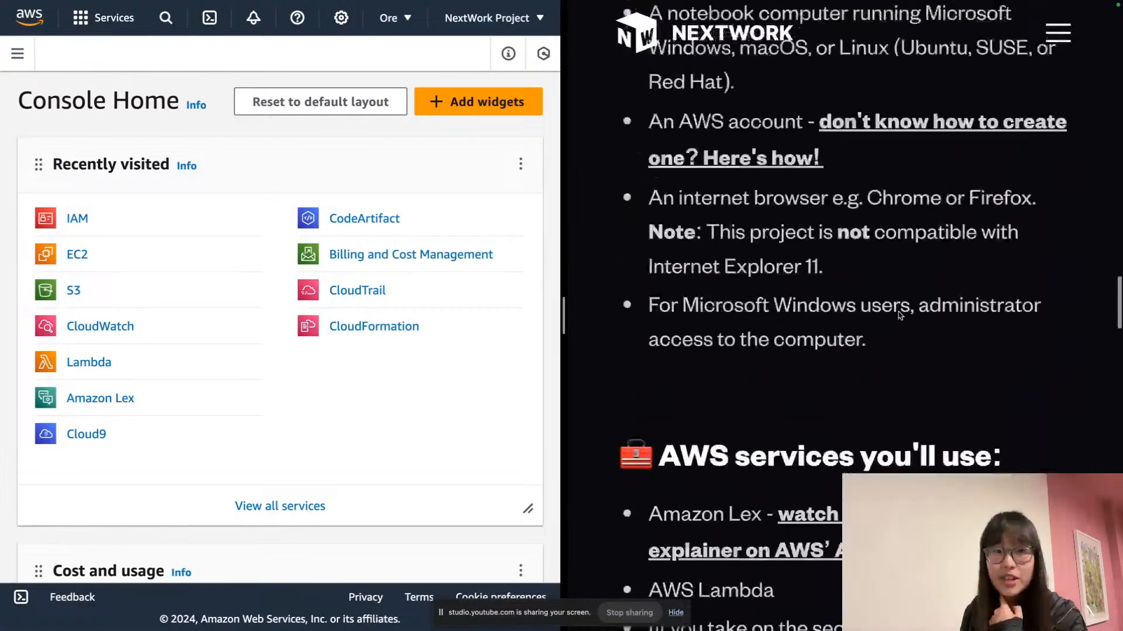
scroll(899, 316, "up", 15)
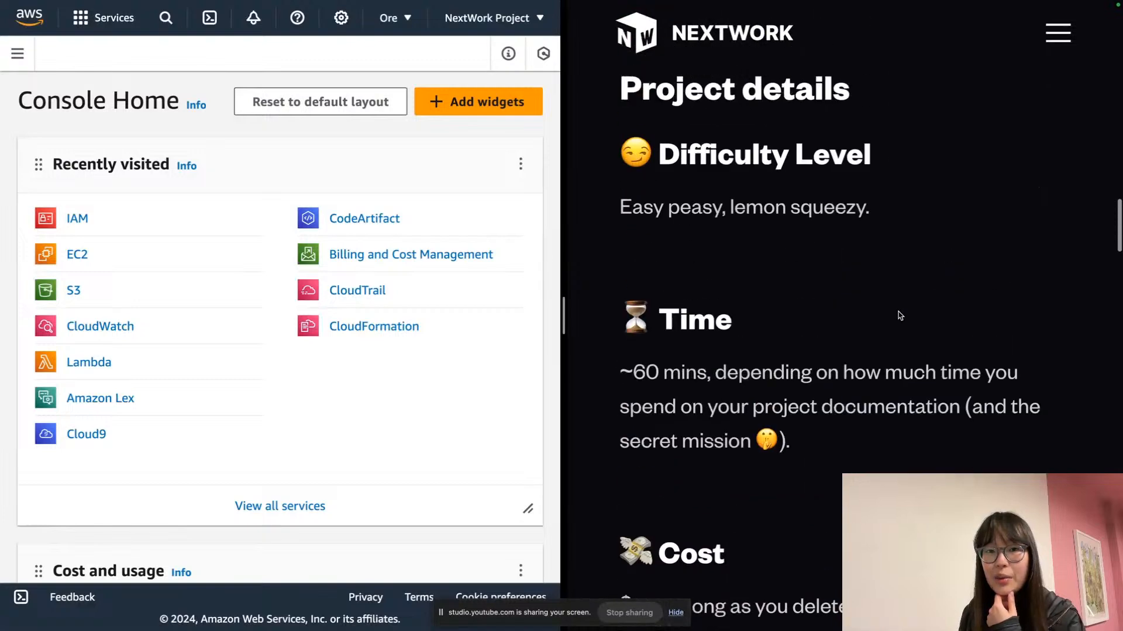
scroll(899, 315, "up", 5)
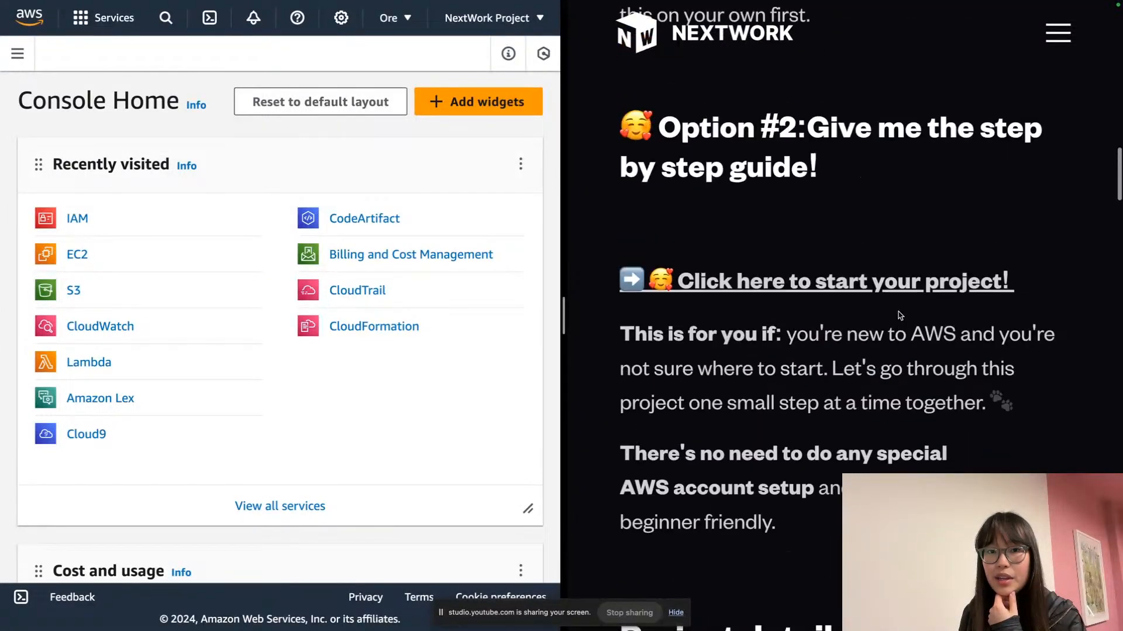
Highlight the 'Option #2: Give me the step by step guide!' heading and bring its start link into view
triple_click(708, 151)
left_click(756, 141)
scroll(776, 183, "up", 1)
scroll(776, 183, "up", 3)
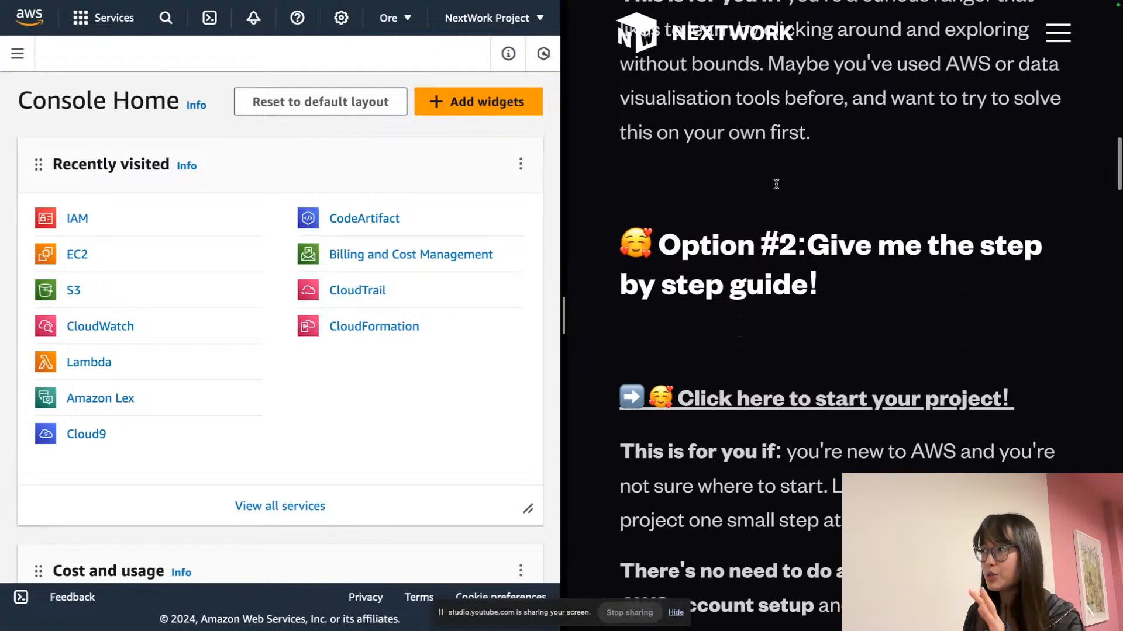
scroll(776, 183, "up", 3)
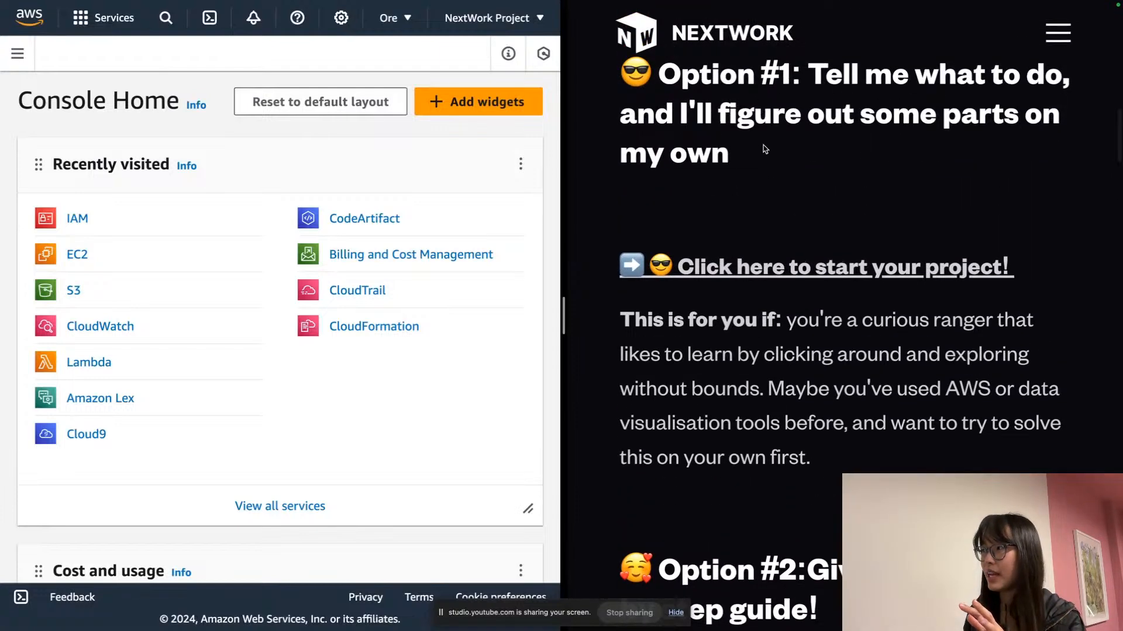
scroll(765, 149, "up", 1)
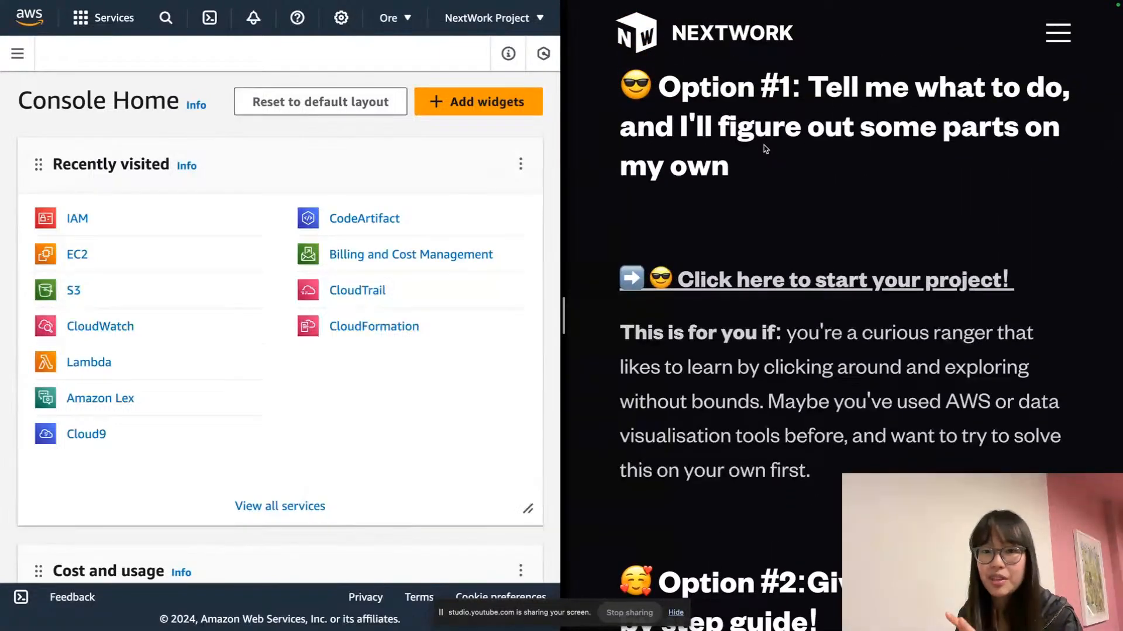
scroll(763, 145, "down", 6)
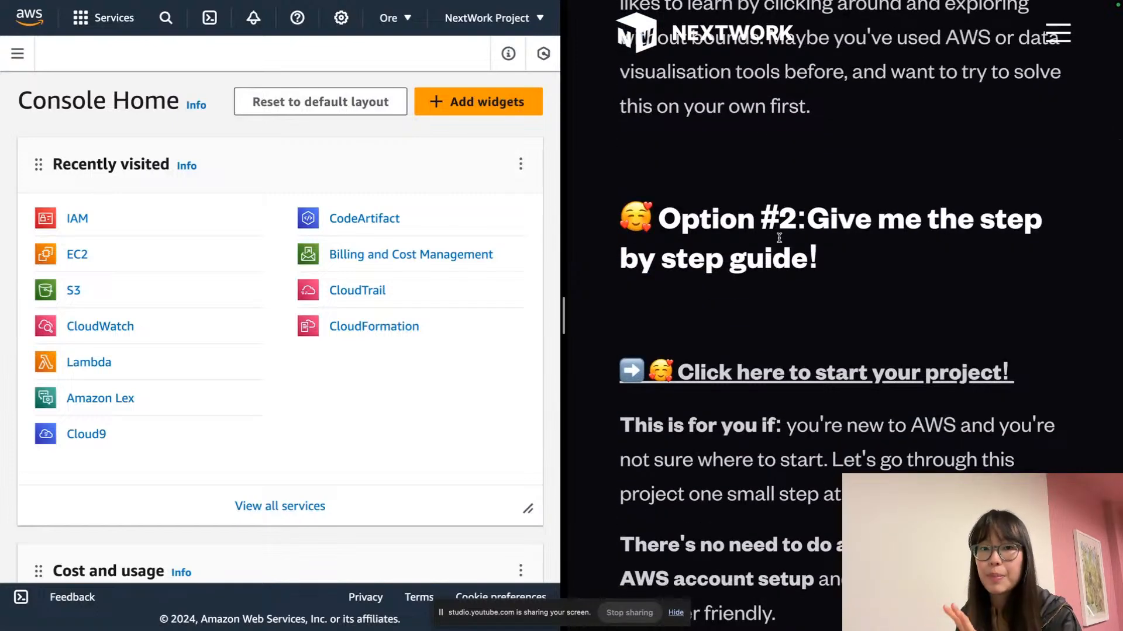
scroll(766, 234, "down", 2)
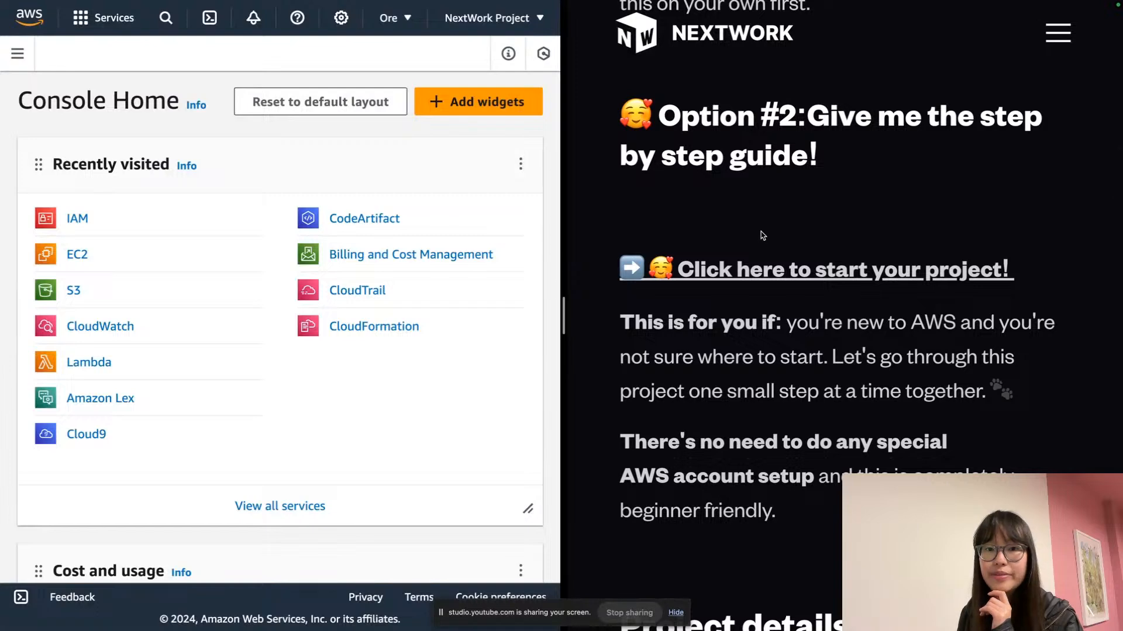
scroll(760, 233, "down", 1)
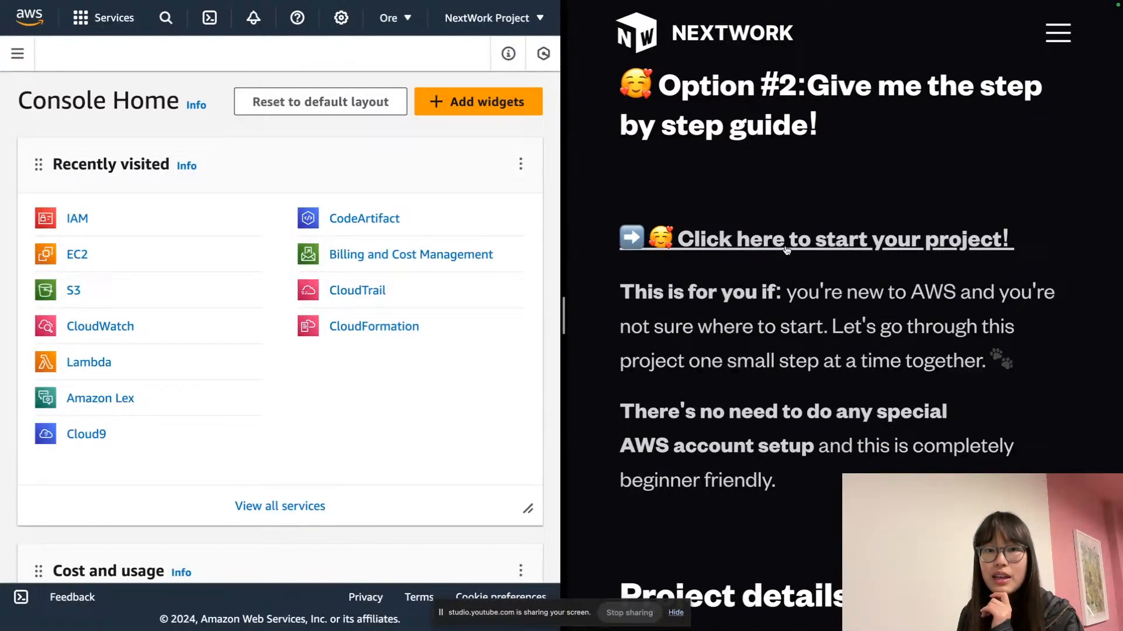
Open the step-by-step guide and reload it to clear the Unsupported Browser notice
left_click(781, 244)
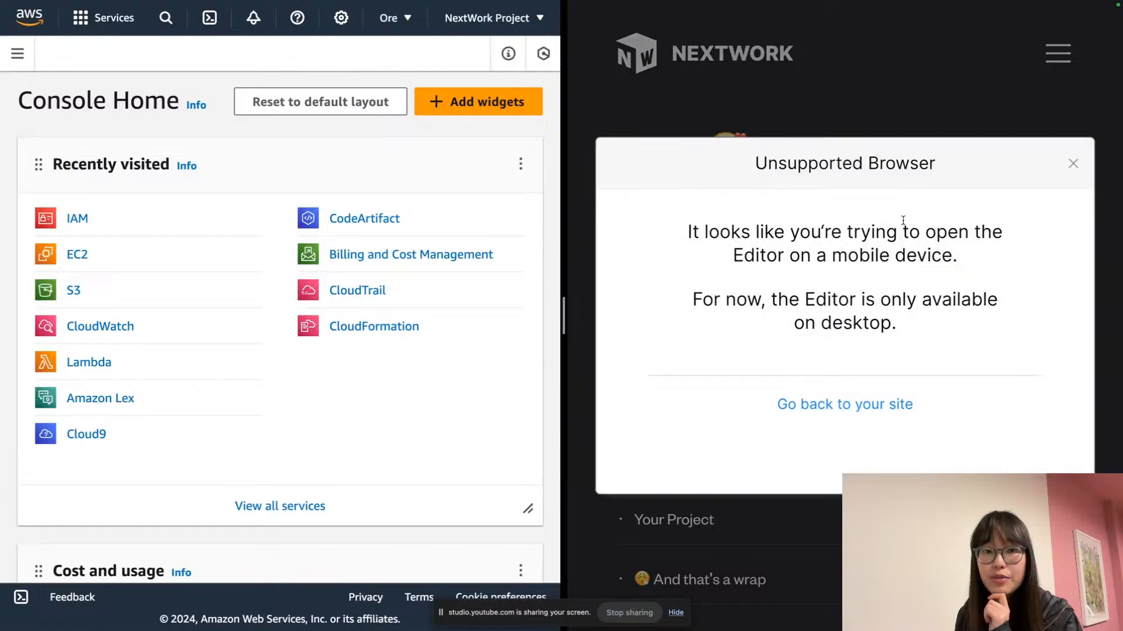
key("super+shift+f")
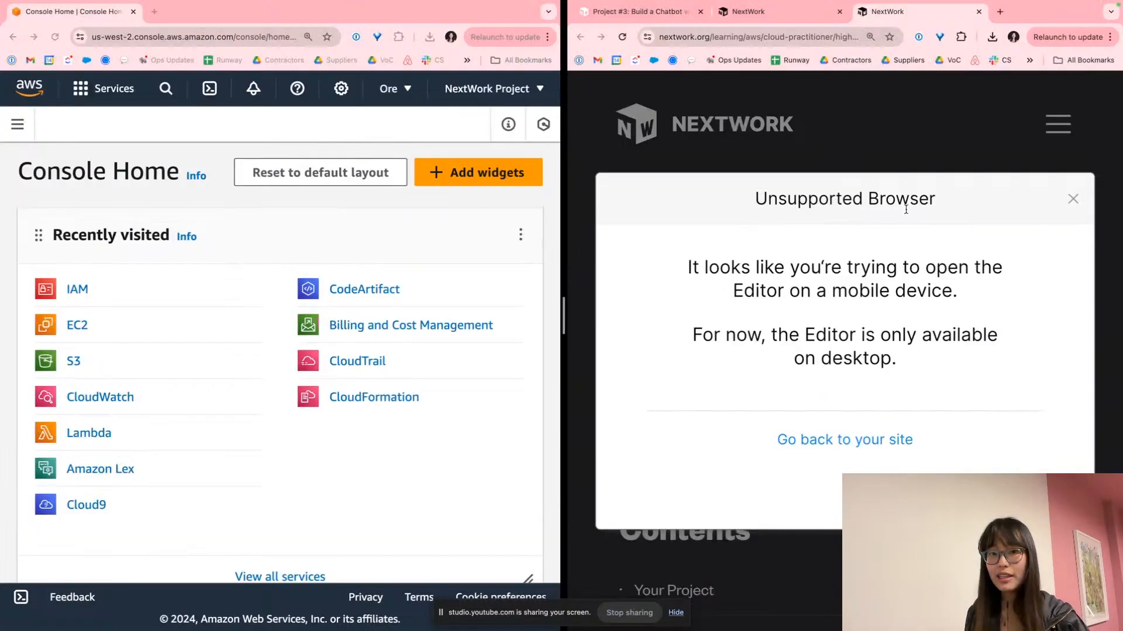
left_click(621, 37)
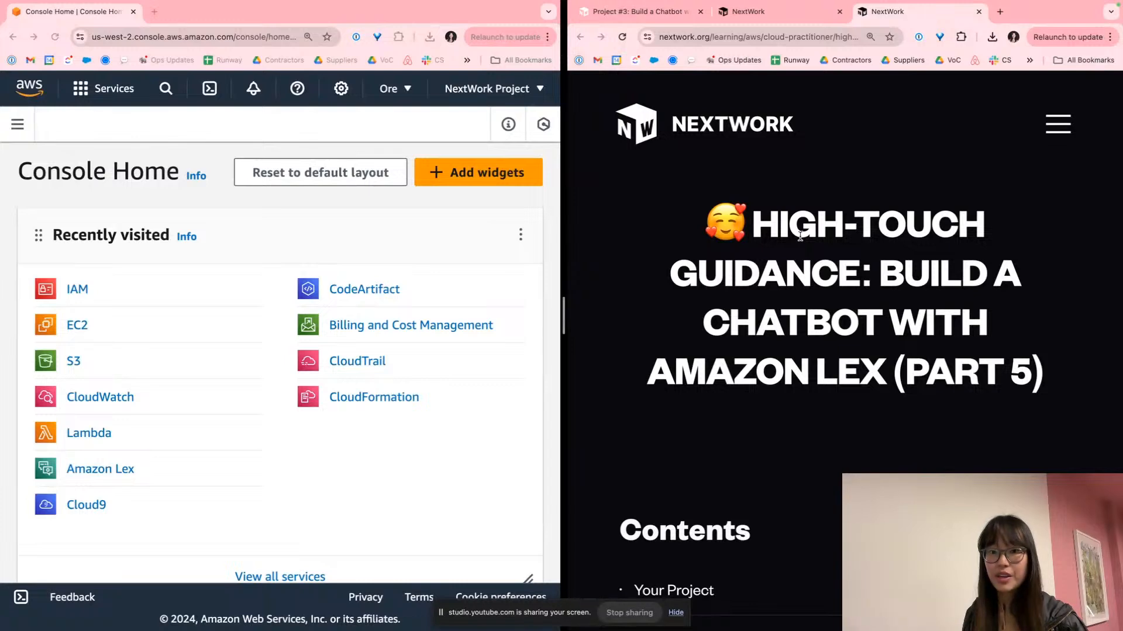
key("super+shift+f")
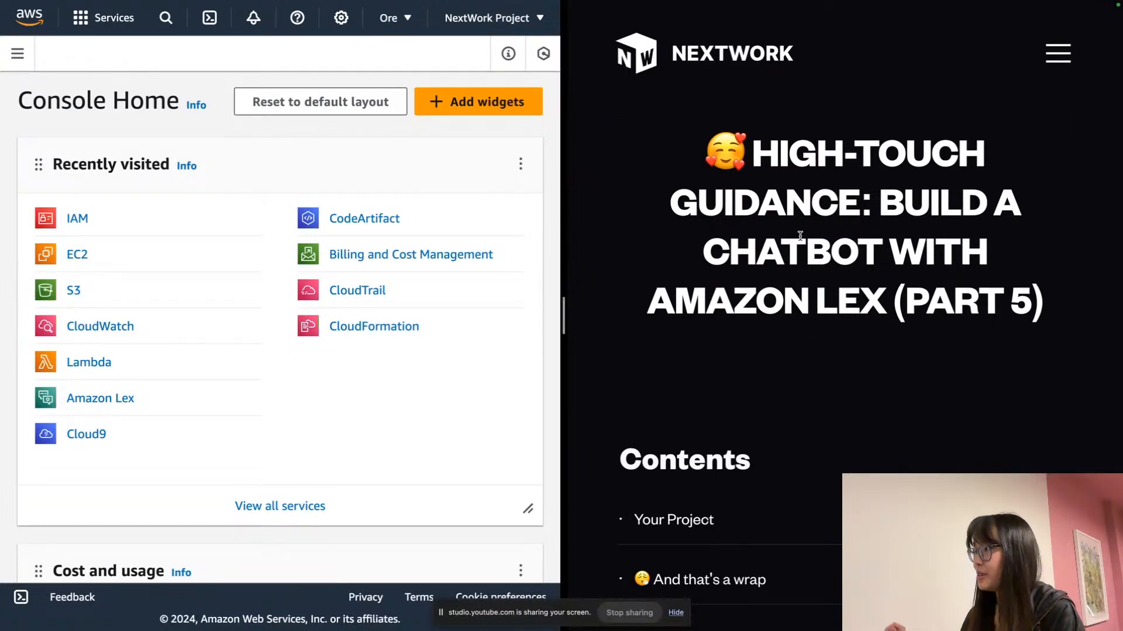
Note the delete-all-resources reminder, then open Step #0's Amazon Lex documentation template in Canva
scroll(800, 237, "down", 5)
scroll(801, 240, "down", 10)
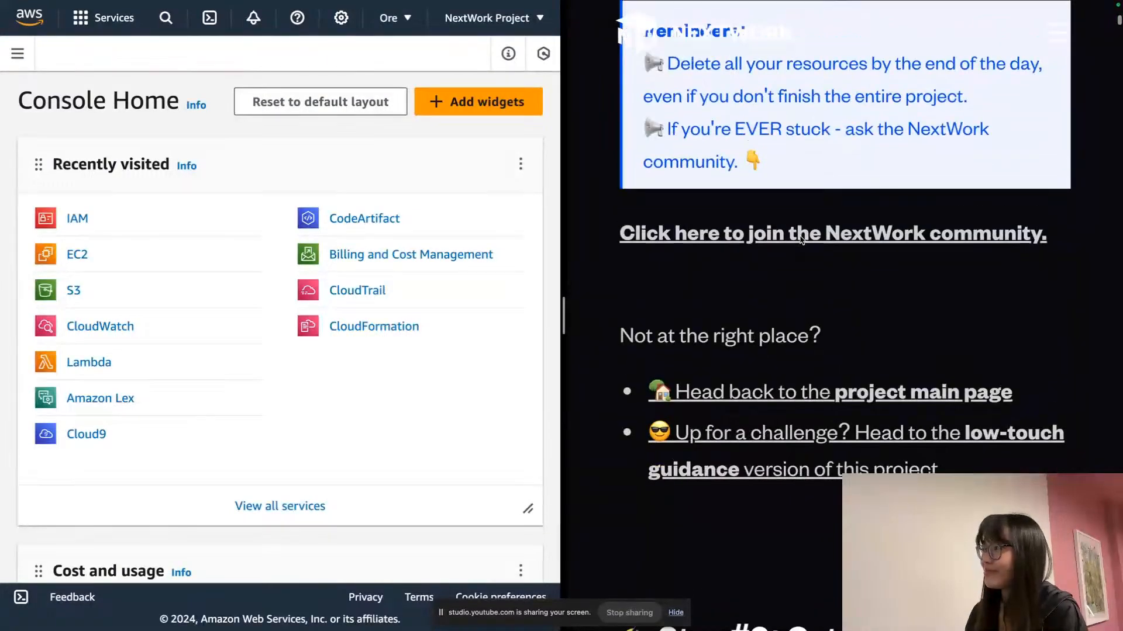
scroll(801, 240, "up", 1)
scroll(800, 240, "up", 1)
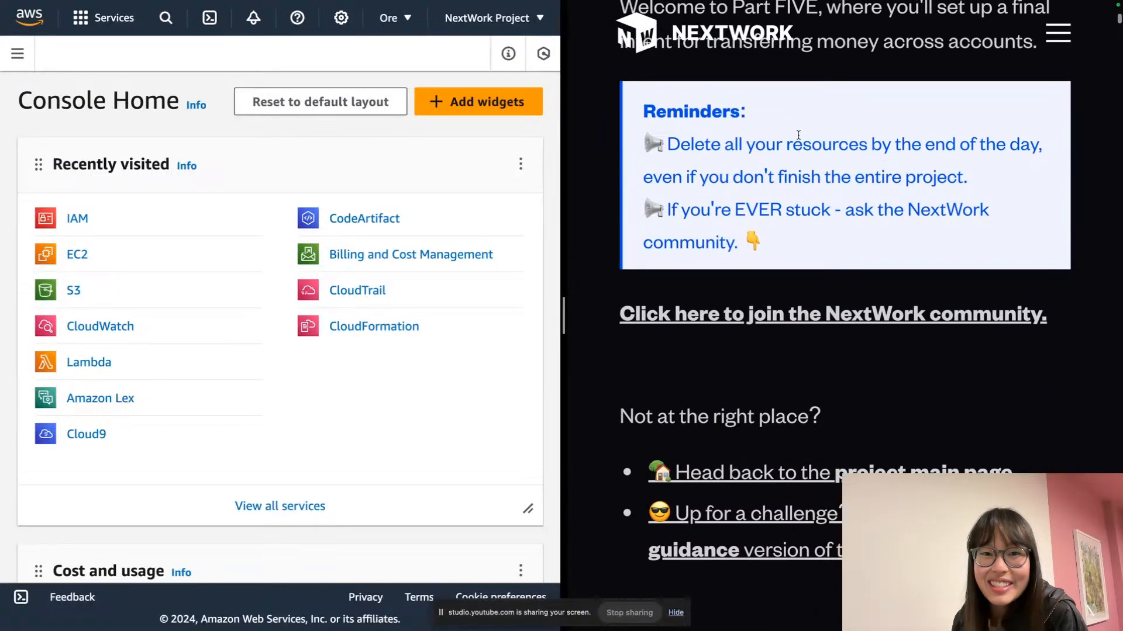
triple_click(800, 135)
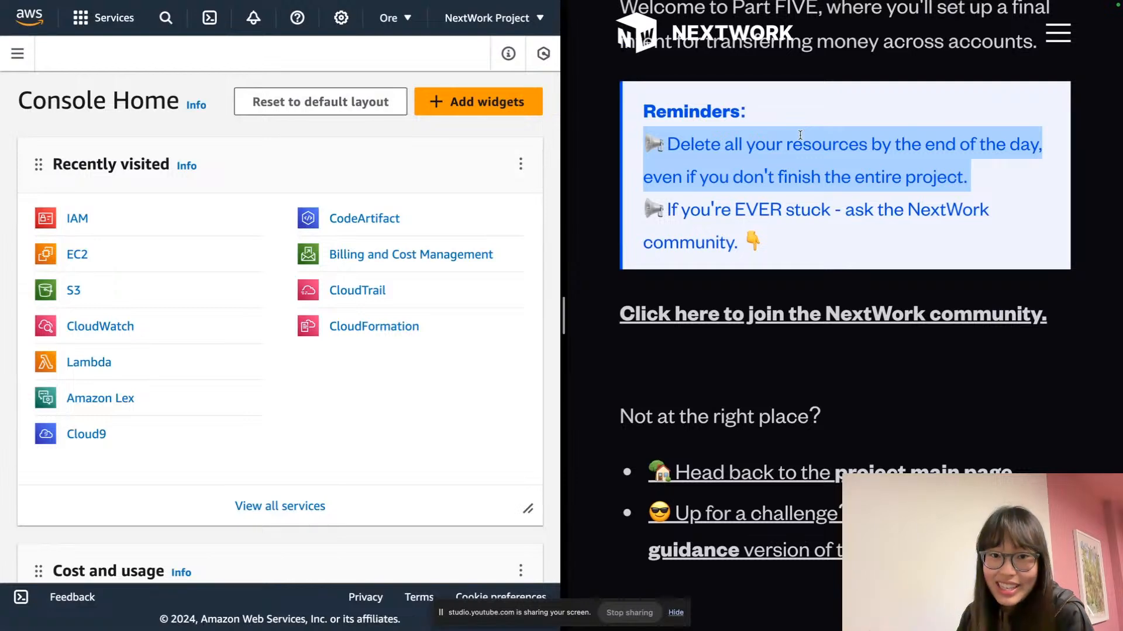
scroll(800, 135, "down", 9)
scroll(800, 135, "down", 2)
scroll(802, 138, "up", 1)
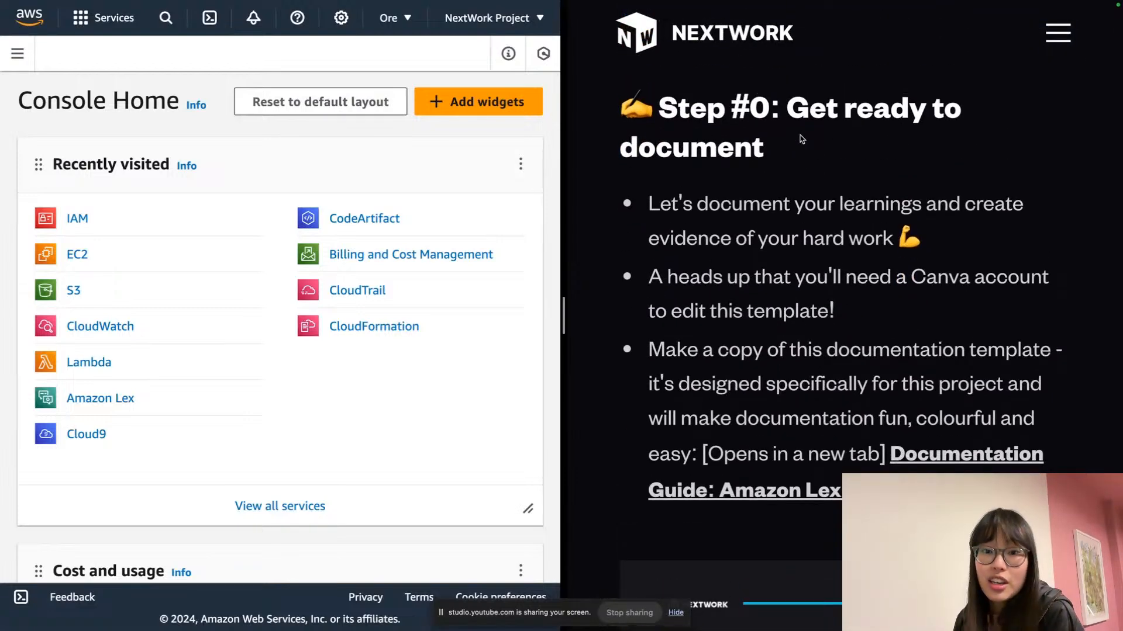
scroll(802, 139, "down", 1)
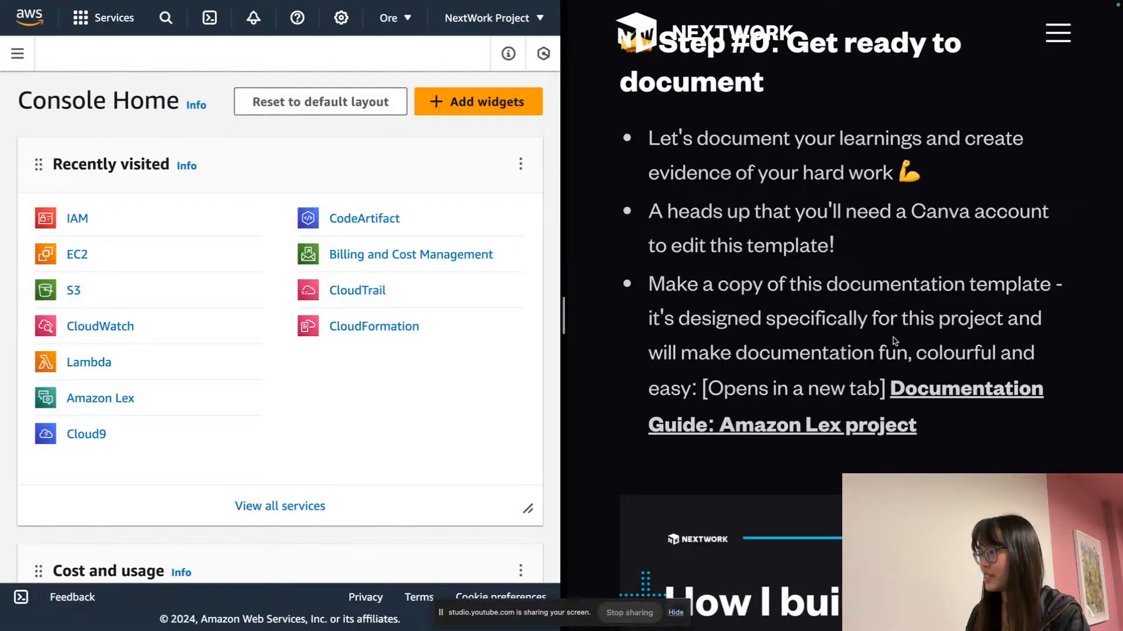
scroll(894, 340, "down", 2)
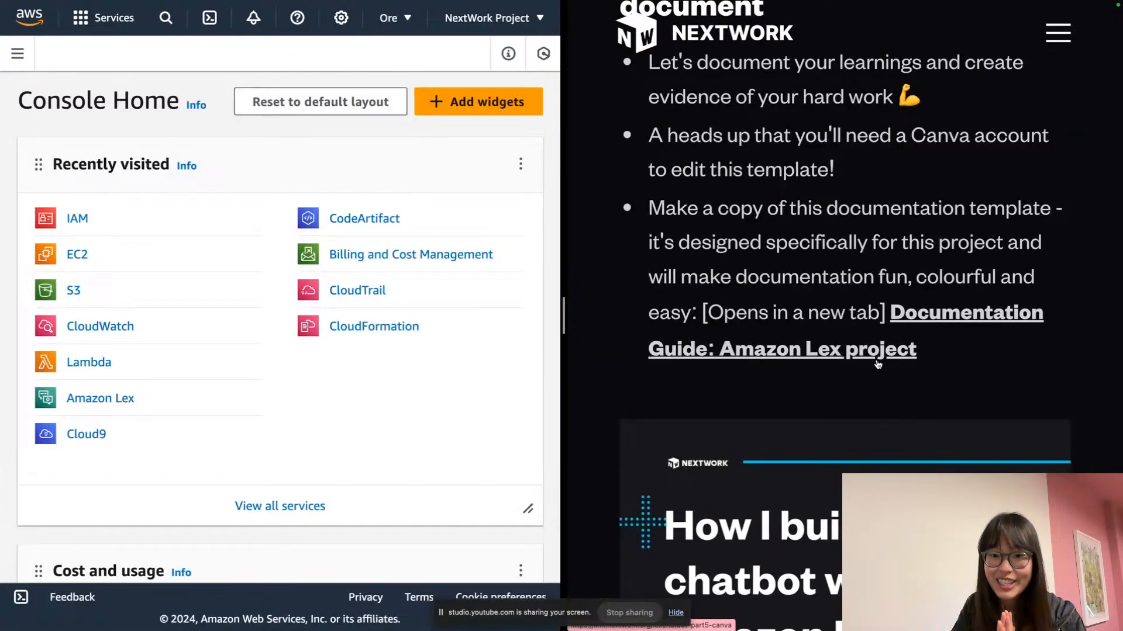
left_click(912, 305)
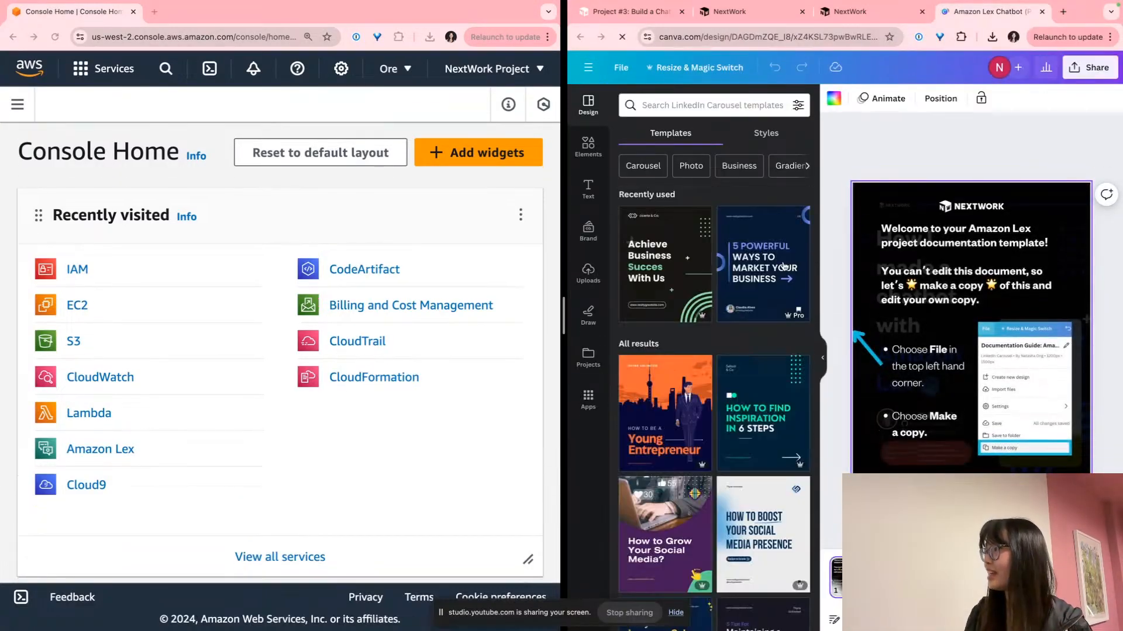
Make an editable copy of the Amazon Lex template and close the original tab
left_click(822, 358)
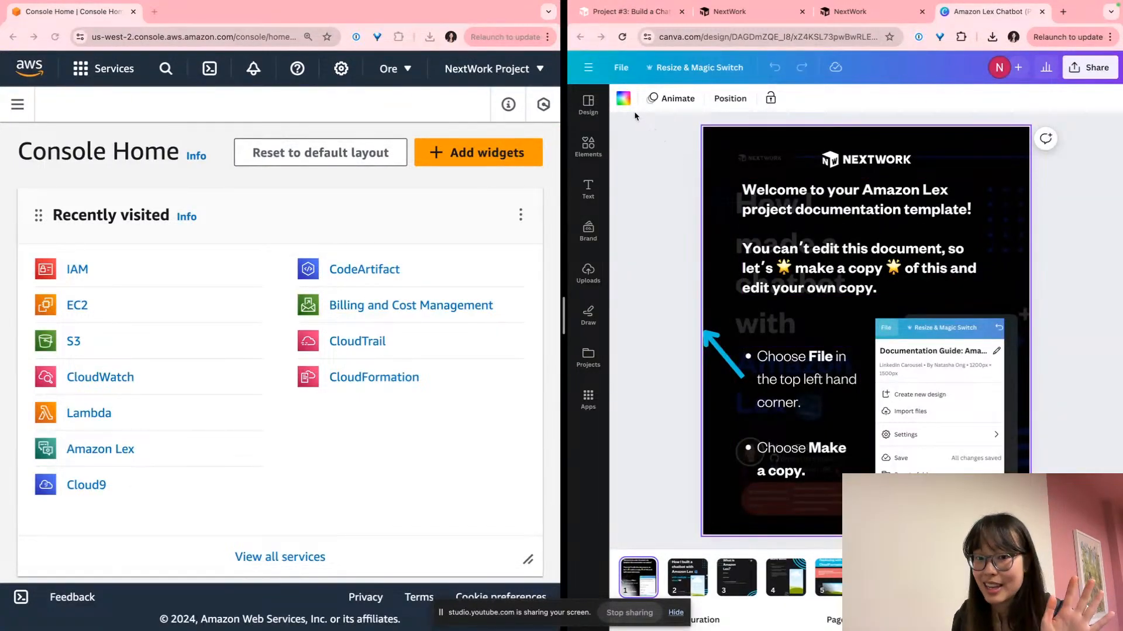
left_click(622, 67)
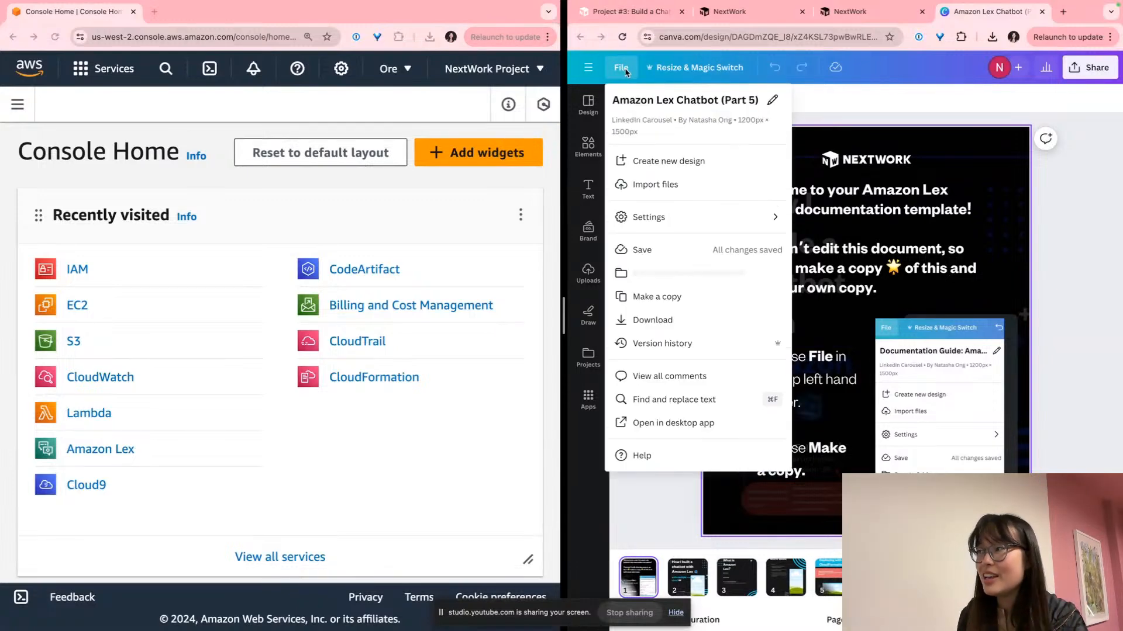
left_click(680, 298)
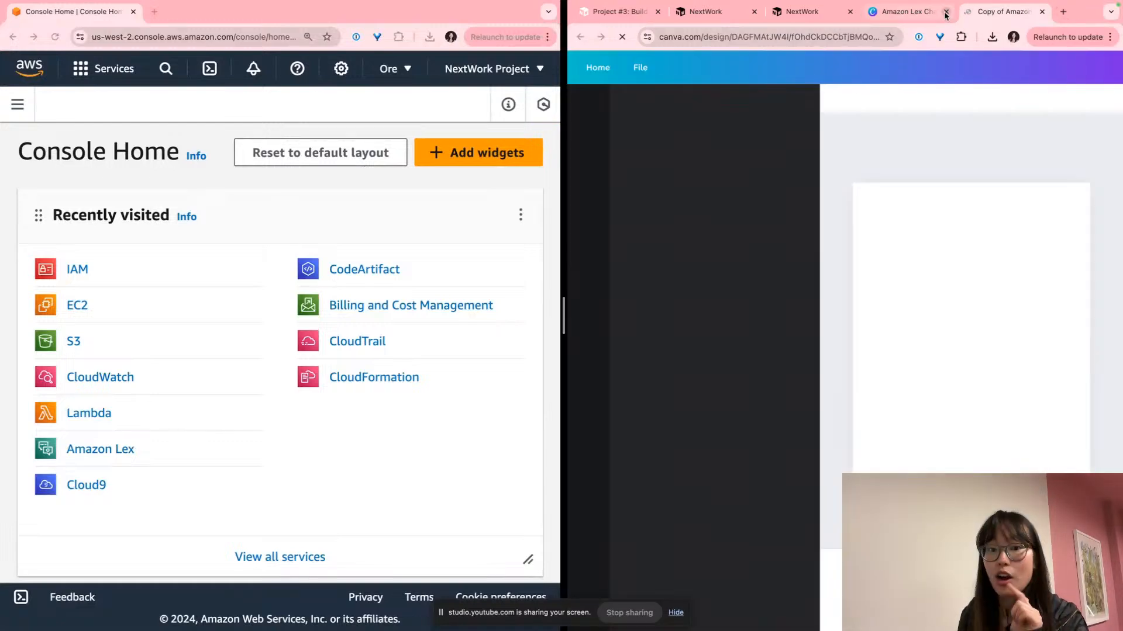
left_click(946, 13)
Replace 'Copy of' in the design title with the author's name followed by 's Documentation'
left_click(634, 68)
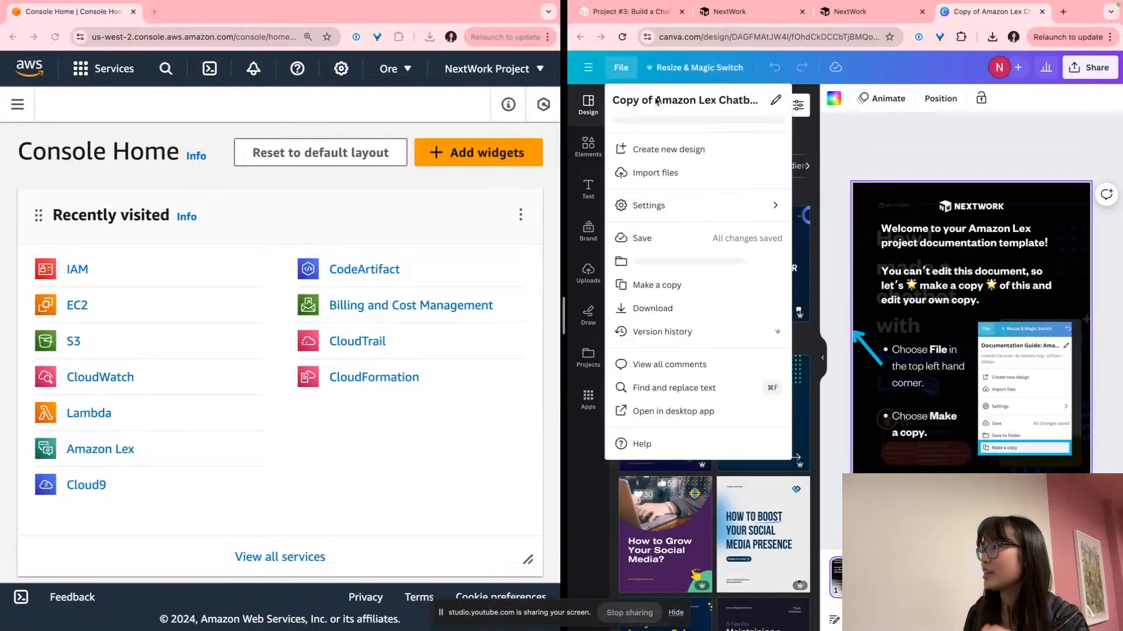
scroll(661, 100, "left", 2)
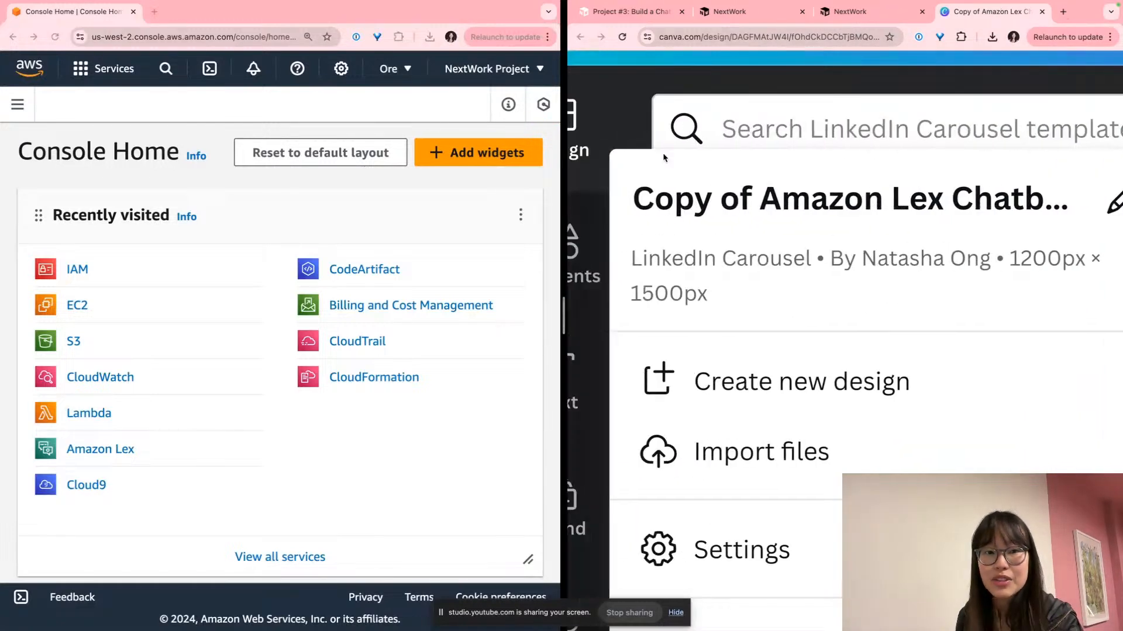
left_click(725, 199)
left_click_drag(636, 200, 764, 203)
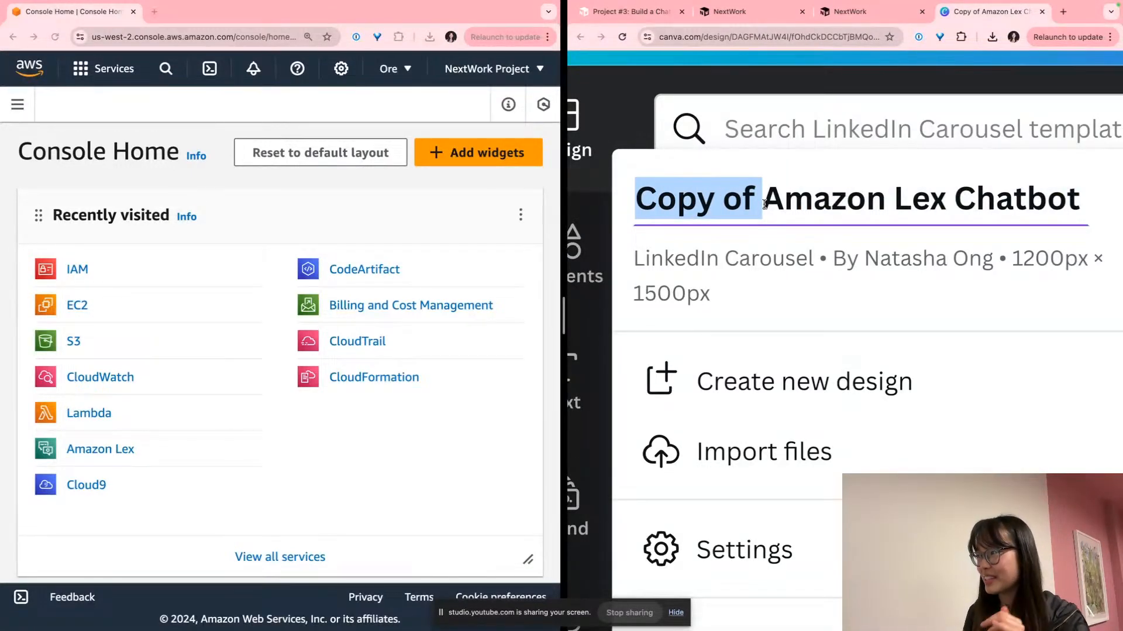
scroll(728, 172, "up", 2)
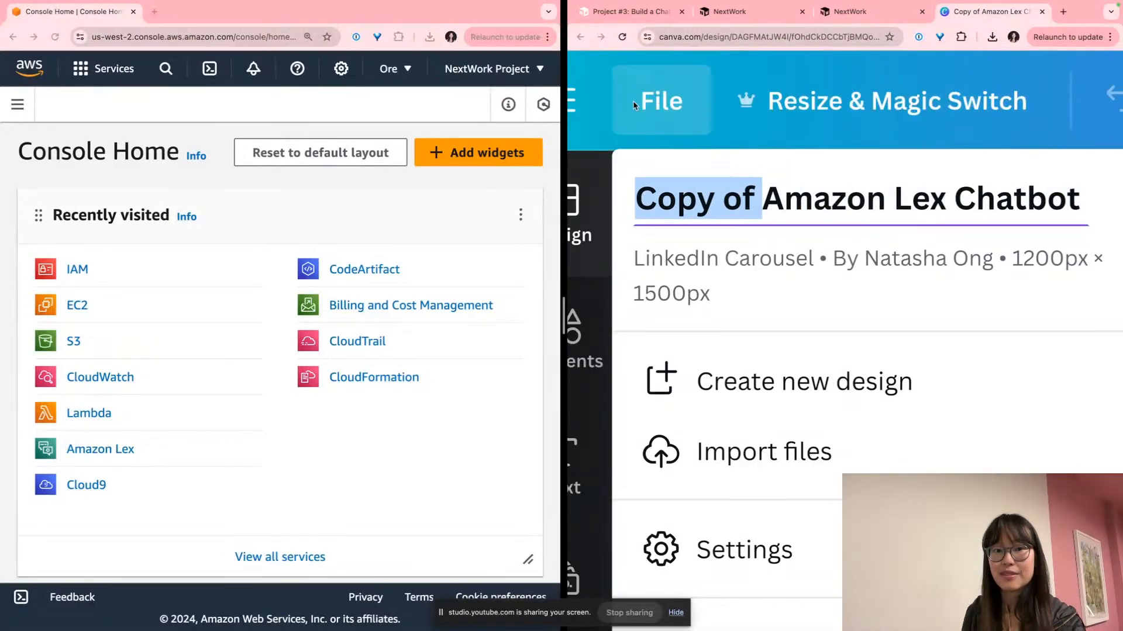
left_click_drag(756, 199, 643, 203)
type("NA")
key("BackSpace")
type("at's Documentation Amazon")
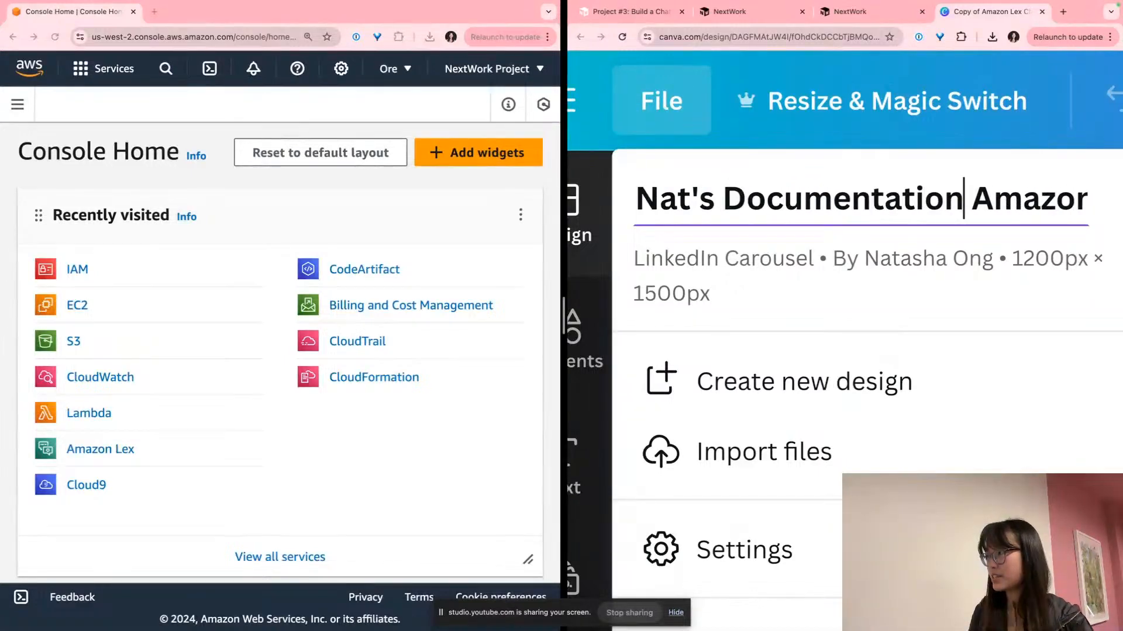
scroll(757, 212, "right", 4)
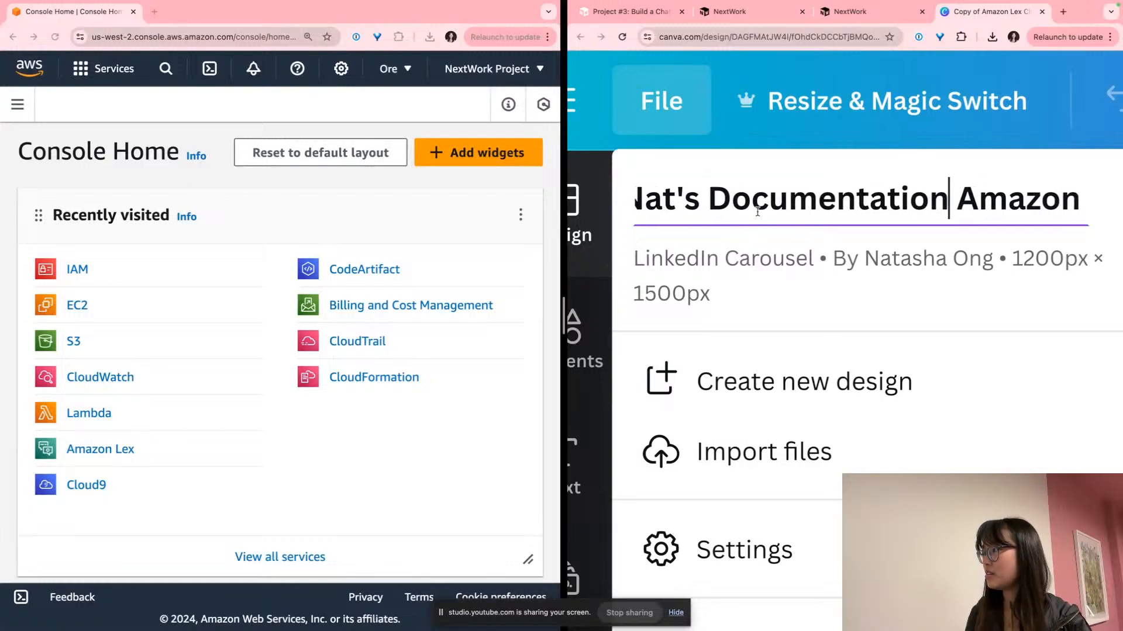
scroll(758, 208, "right", 3)
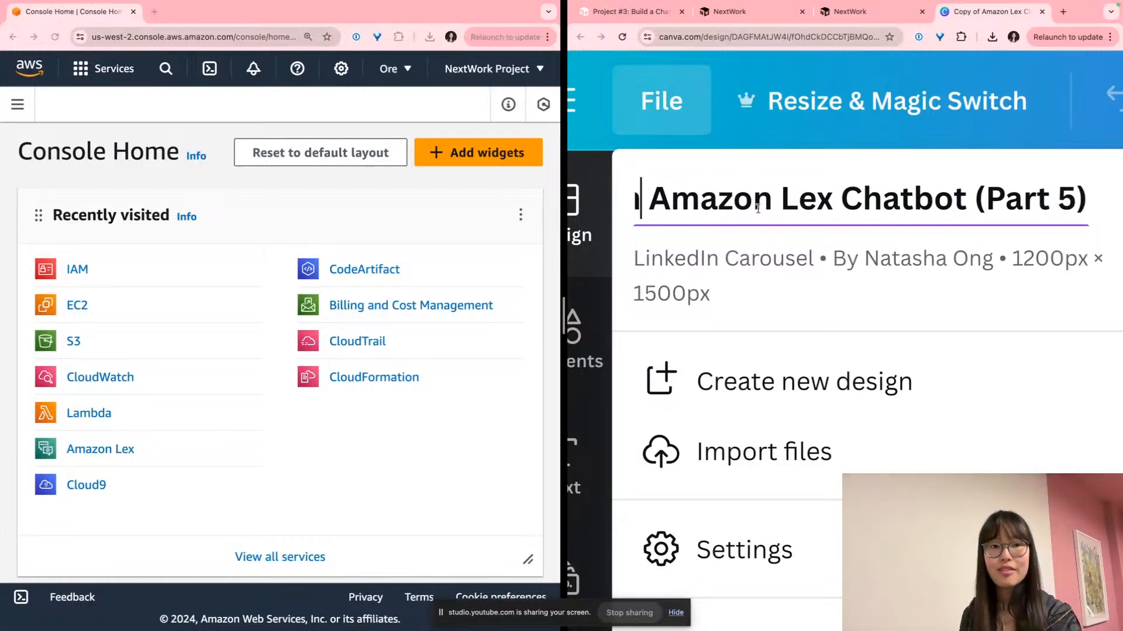
scroll(758, 209, "down", 5)
left_click(1001, 151)
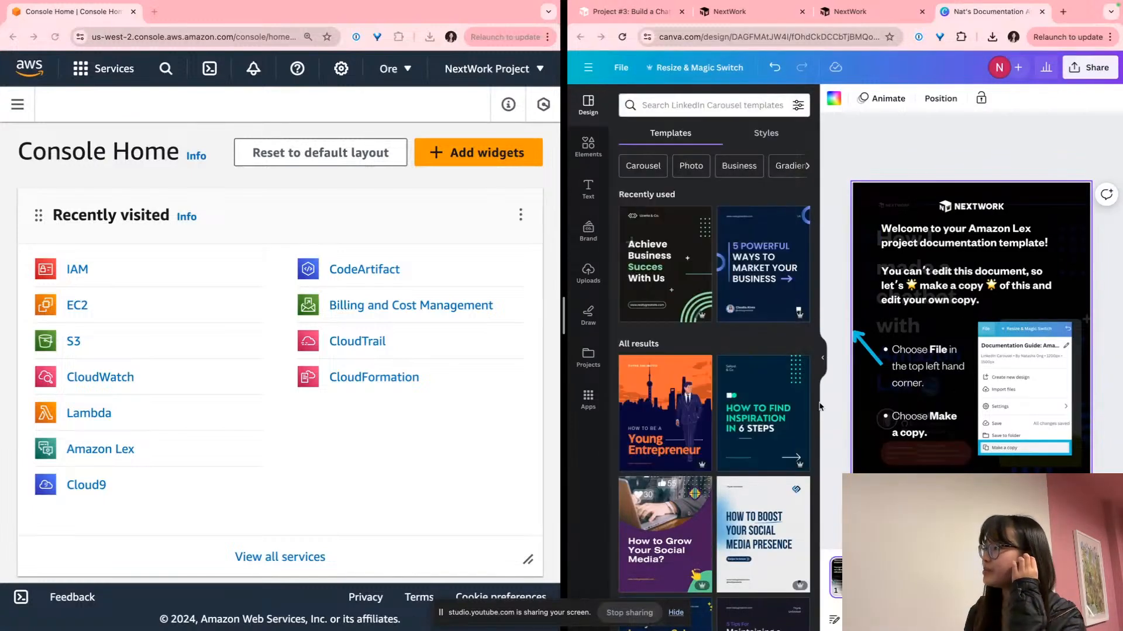
Delete the template's instruction page from the design
left_click(823, 359)
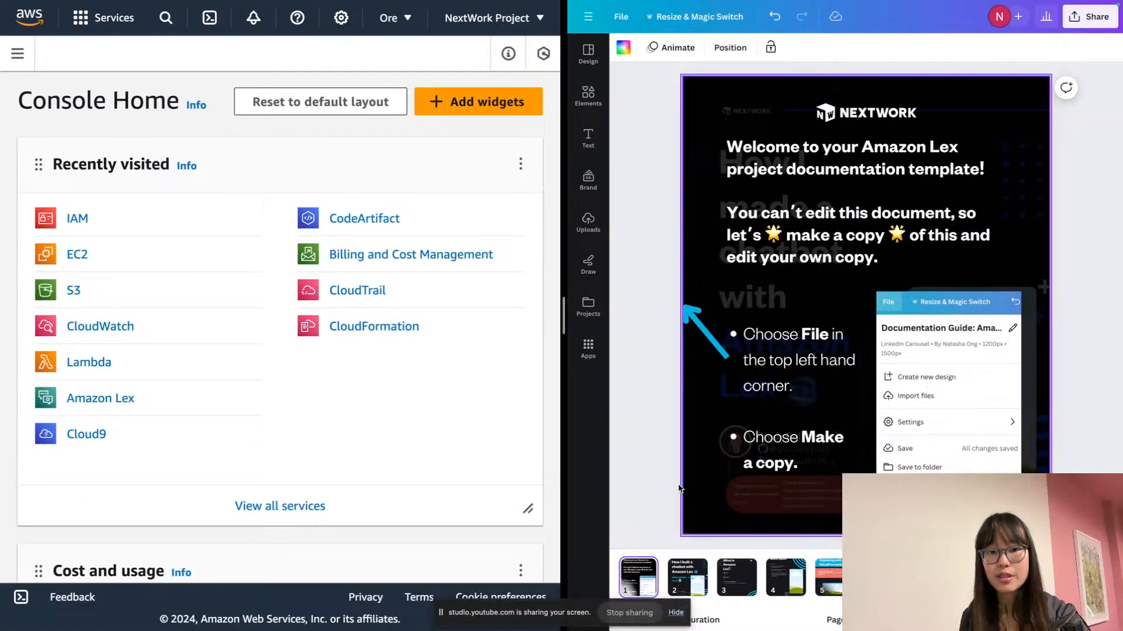
left_click(638, 581)
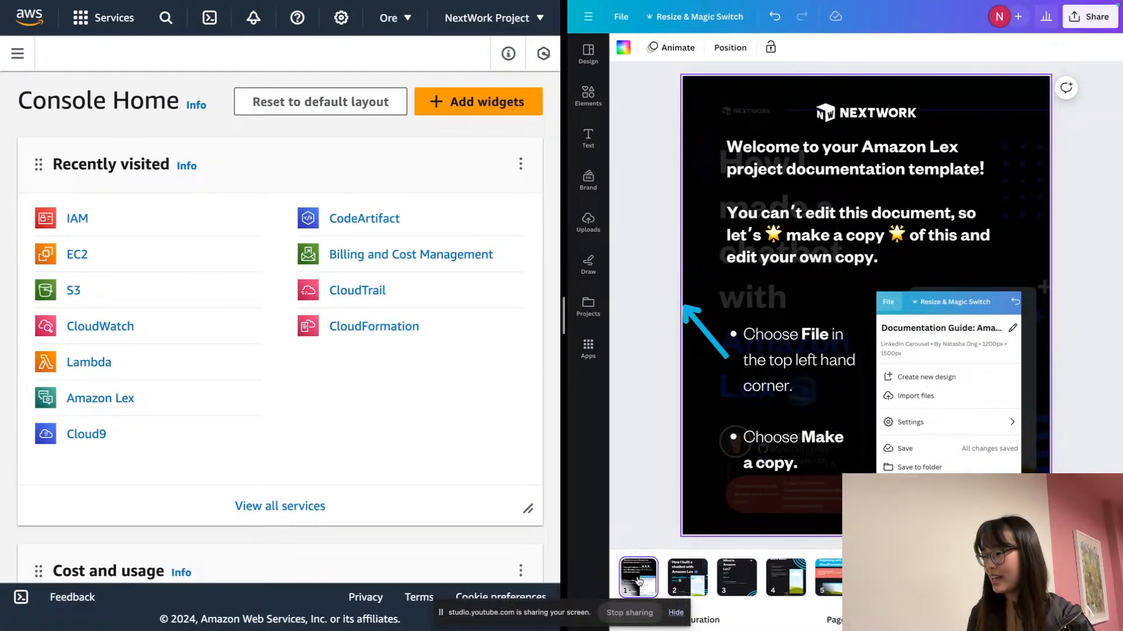
key("Delete")
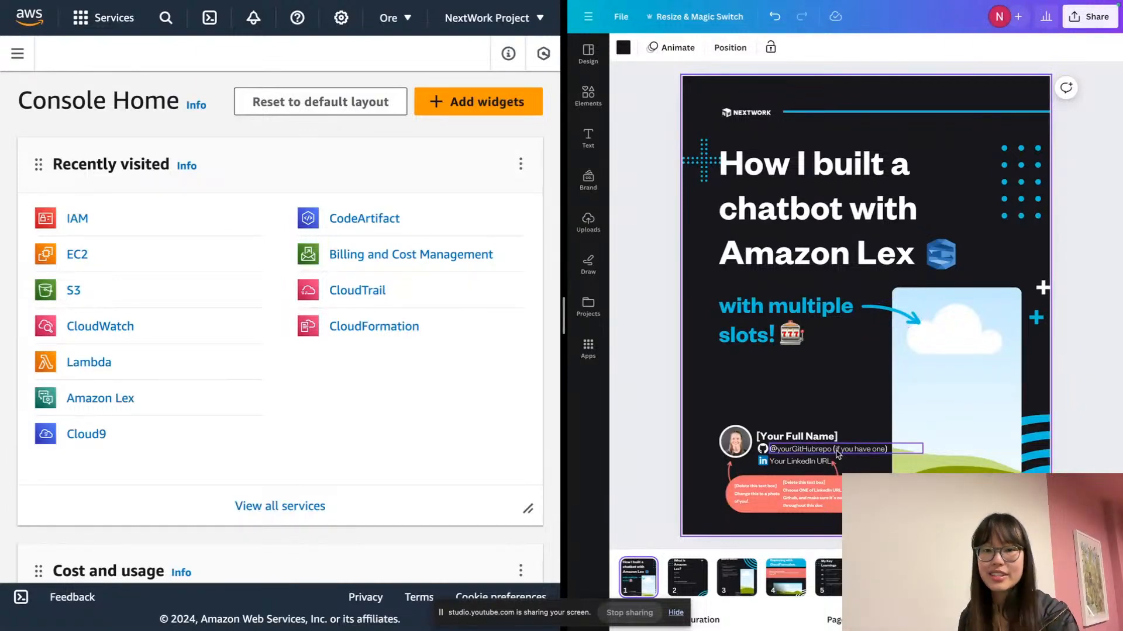
Replace the cover slide's [Your Full Name] placeholder with the author's full name
scroll(838, 454, "up", 5)
scroll(704, 438, "up", 2)
left_click(748, 362)
left_click(748, 362)
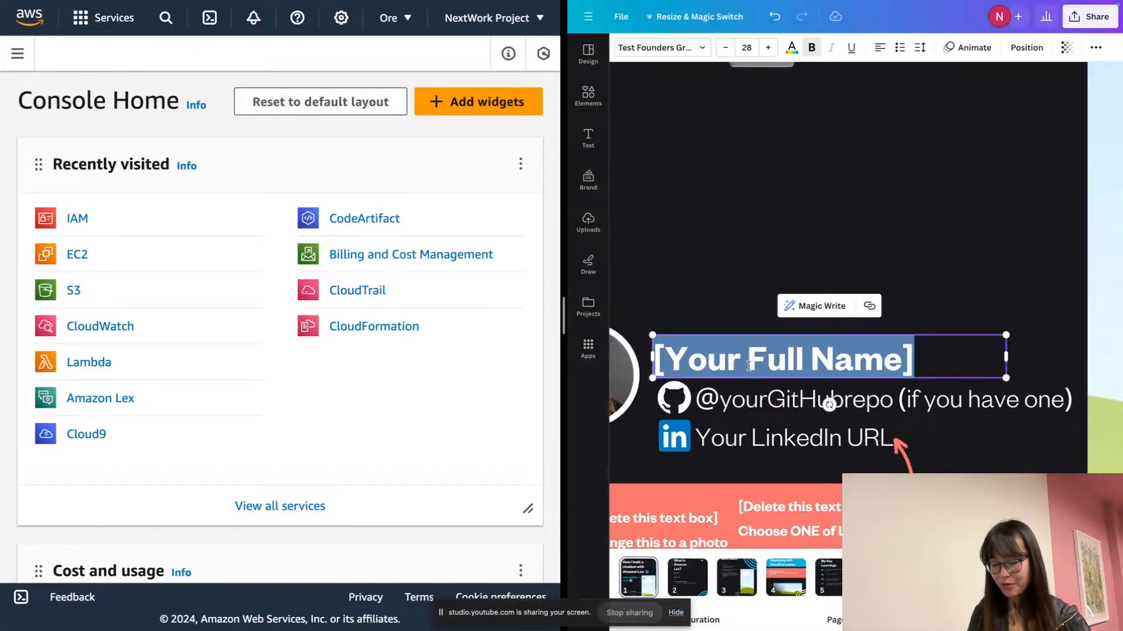
type("Natahsa")
key("BackSpace")
key("BackSpace")
key("BackSpace")
type("sha ")
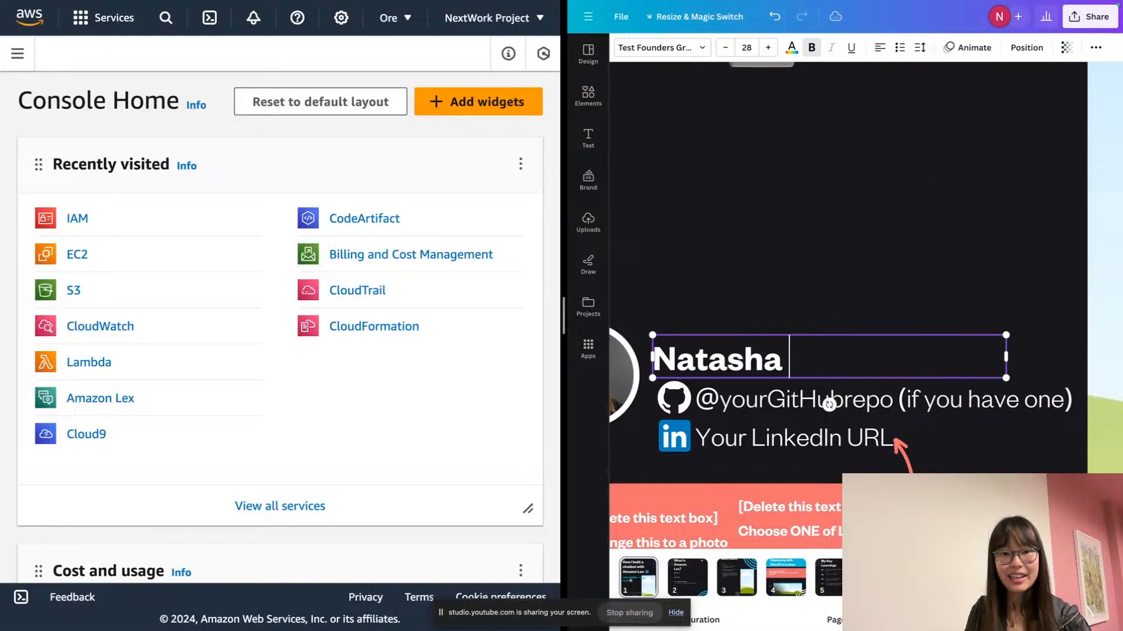
type("Ong")
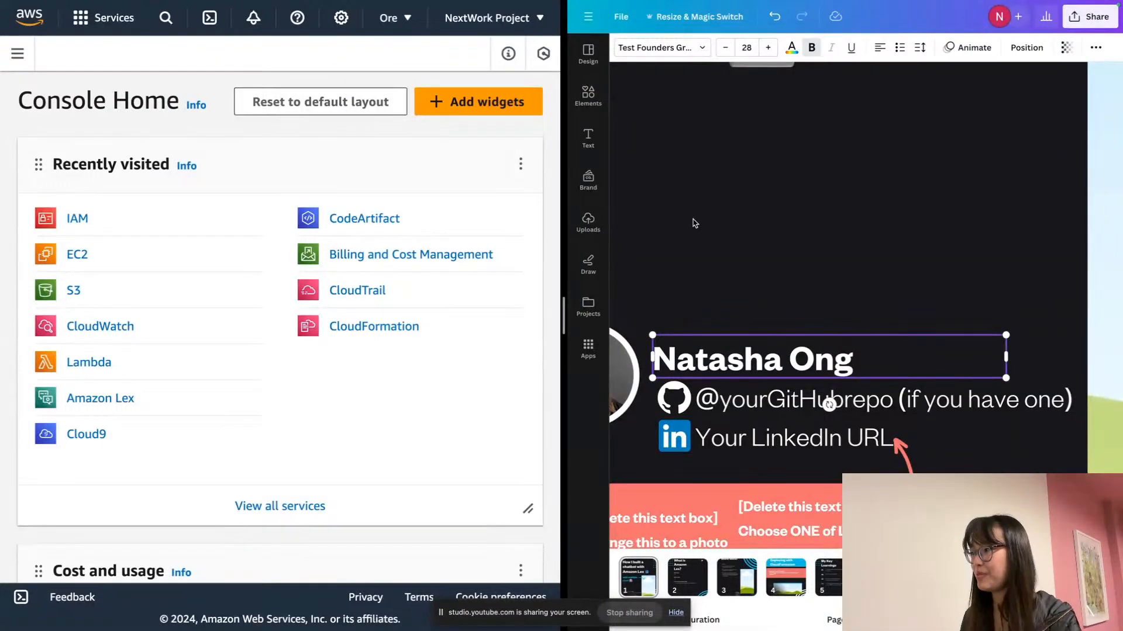
left_click(695, 223)
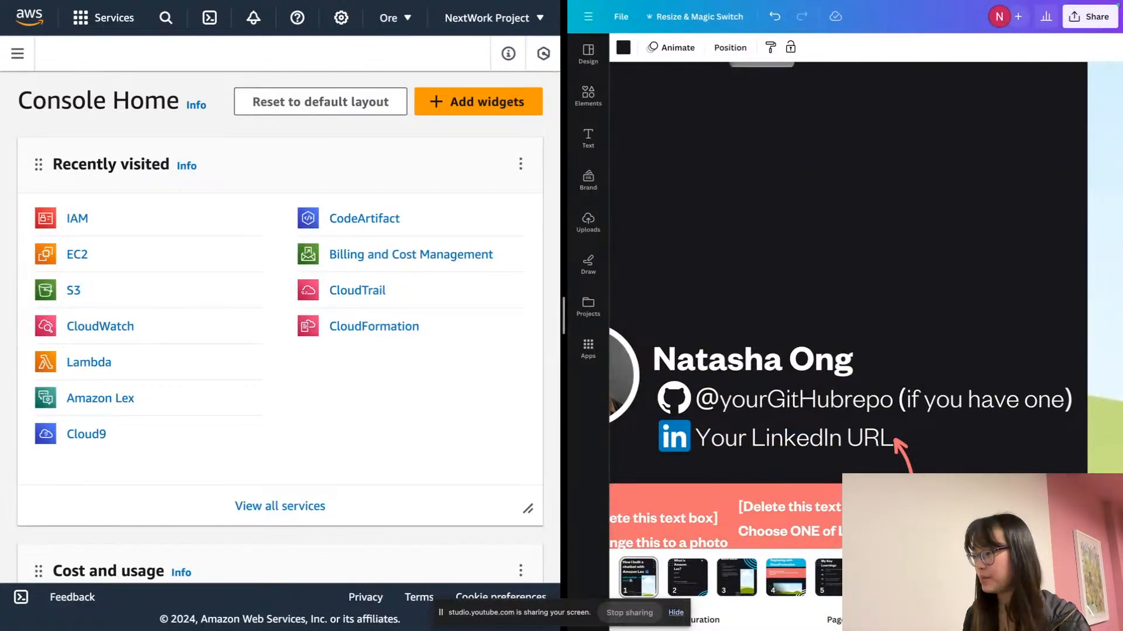
Delete the salmon [DELETE THIS TEXT BOX] instruction box from the error slide
scroll(784, 281, "down", 5)
left_click(788, 253)
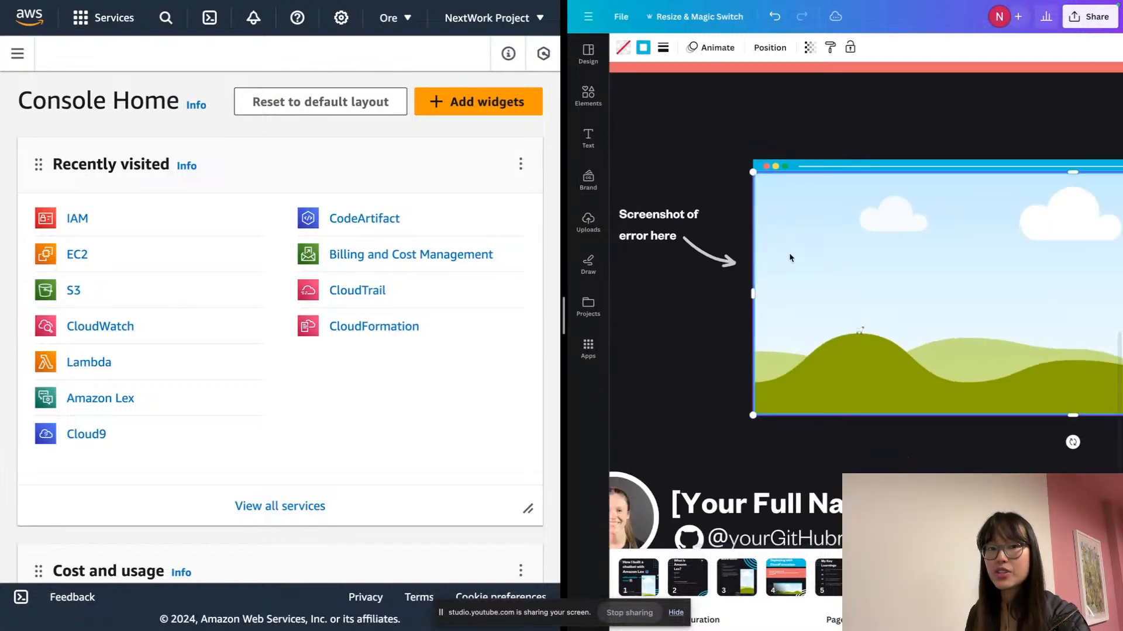
scroll(790, 257, "down", 5)
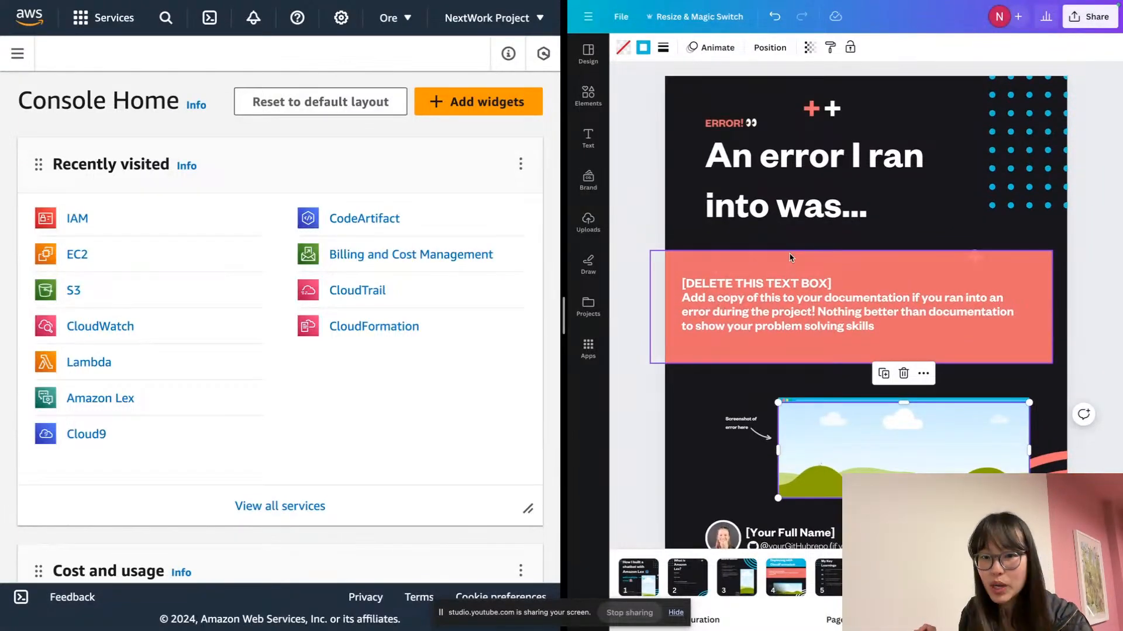
left_click(952, 291)
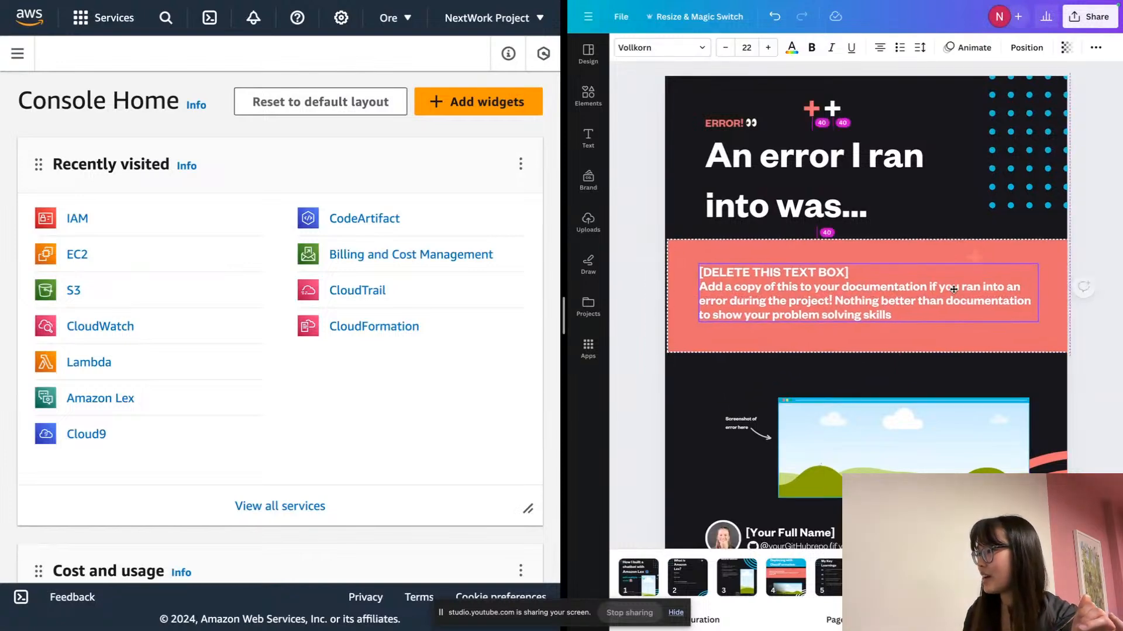
left_click_drag(952, 291, 977, 304)
key("Delete")
key("Delete")
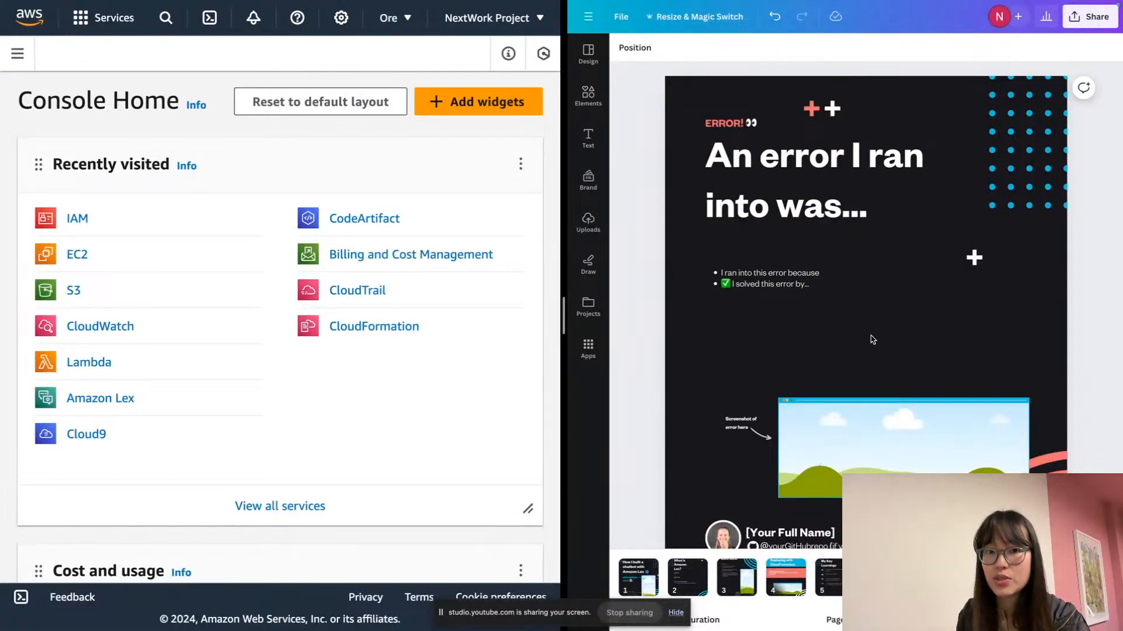
Set the two bullet lines on the error slide to font size 25
left_click(787, 287)
left_click(759, 270)
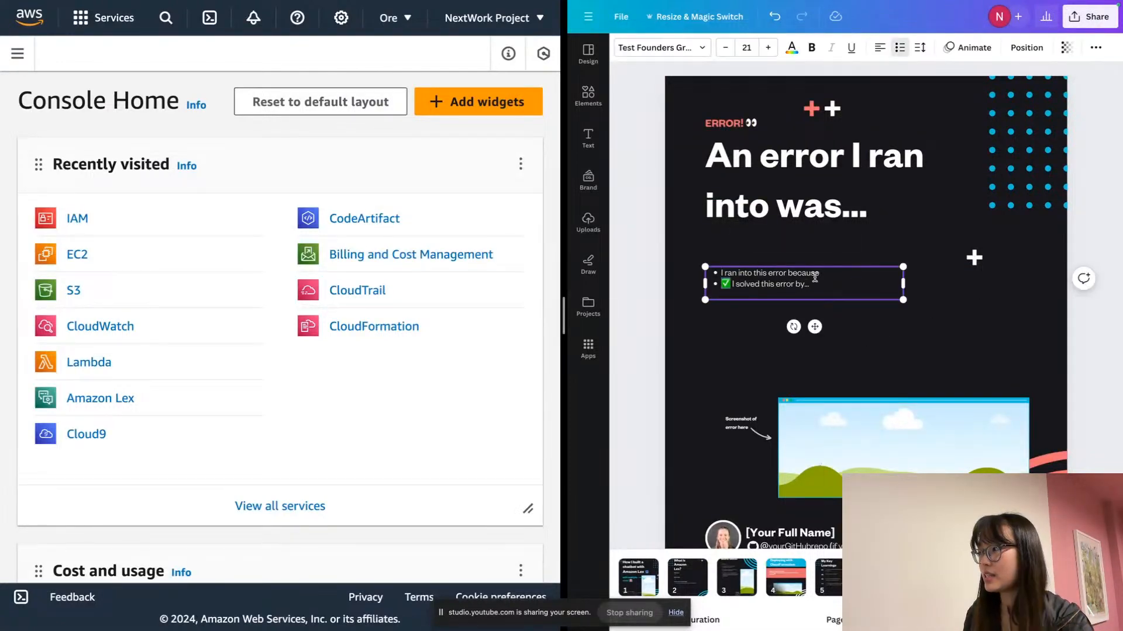
triple_click(815, 278)
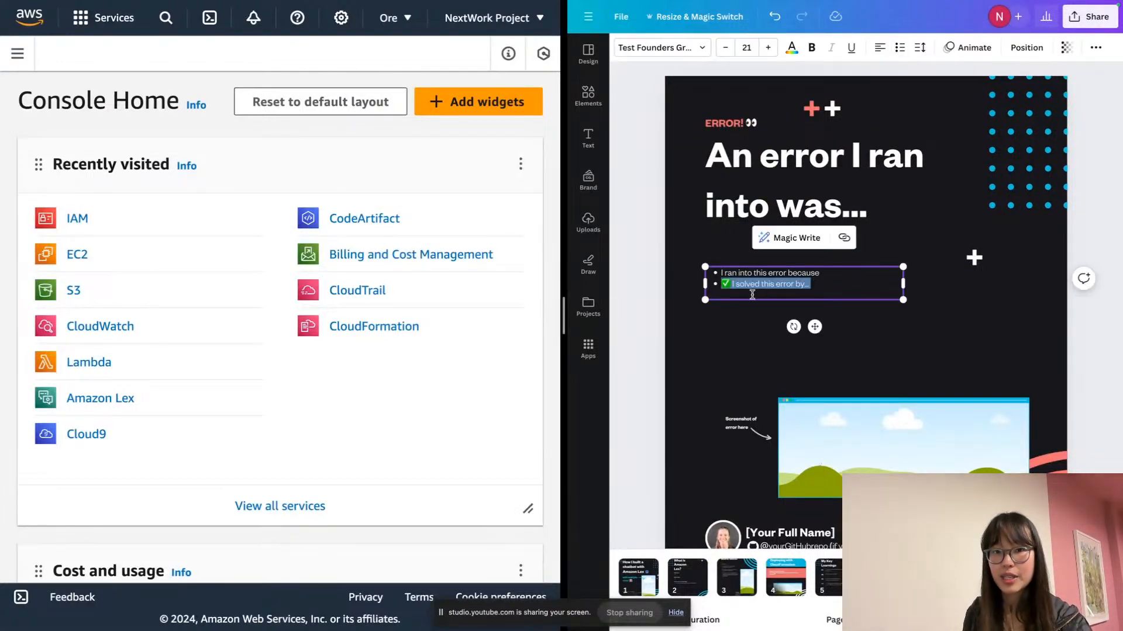
key("Escape")
scroll(743, 281, "up", 3)
scroll(740, 280, "up", 2)
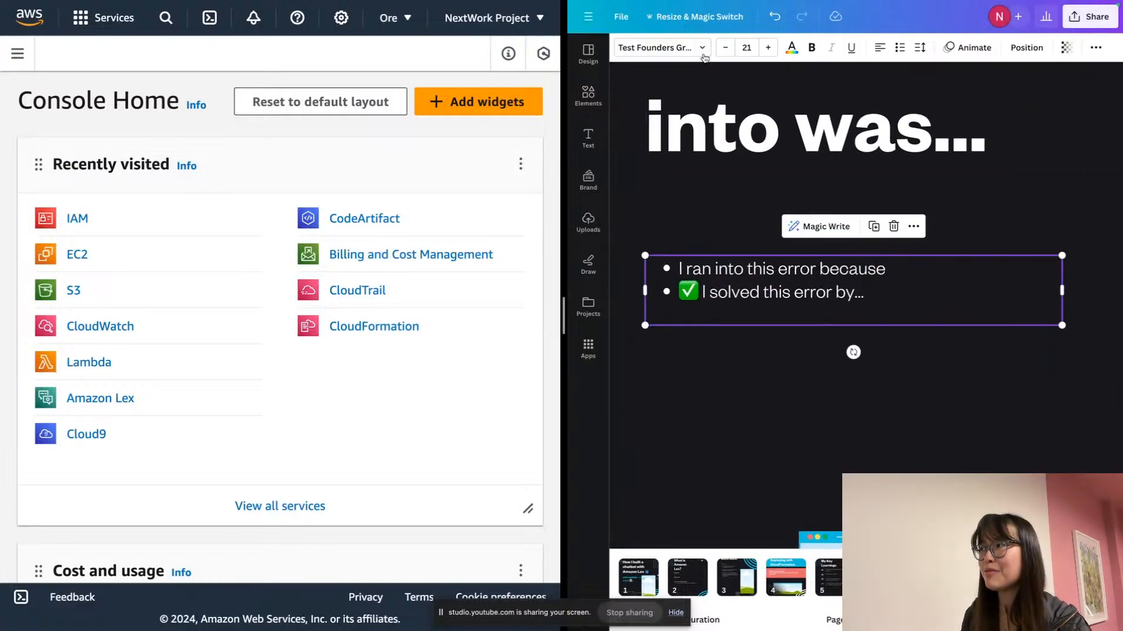
left_click(747, 50)
type("25")
key("Return")
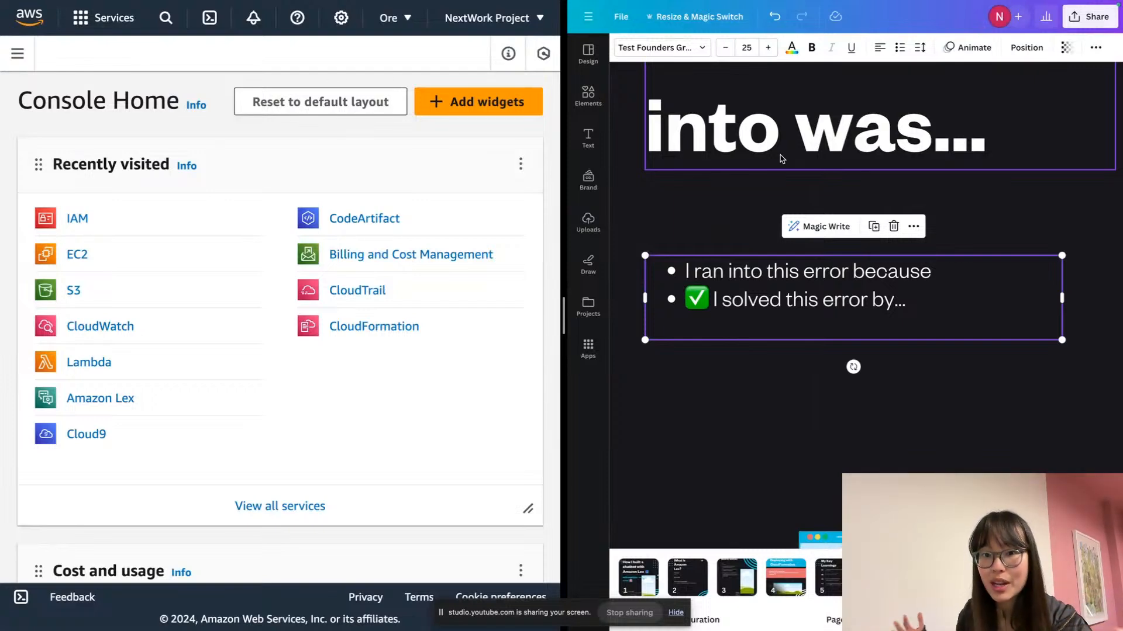
Deselect the bullet box and exit Canva's full-screen view
scroll(817, 228, "down", 5)
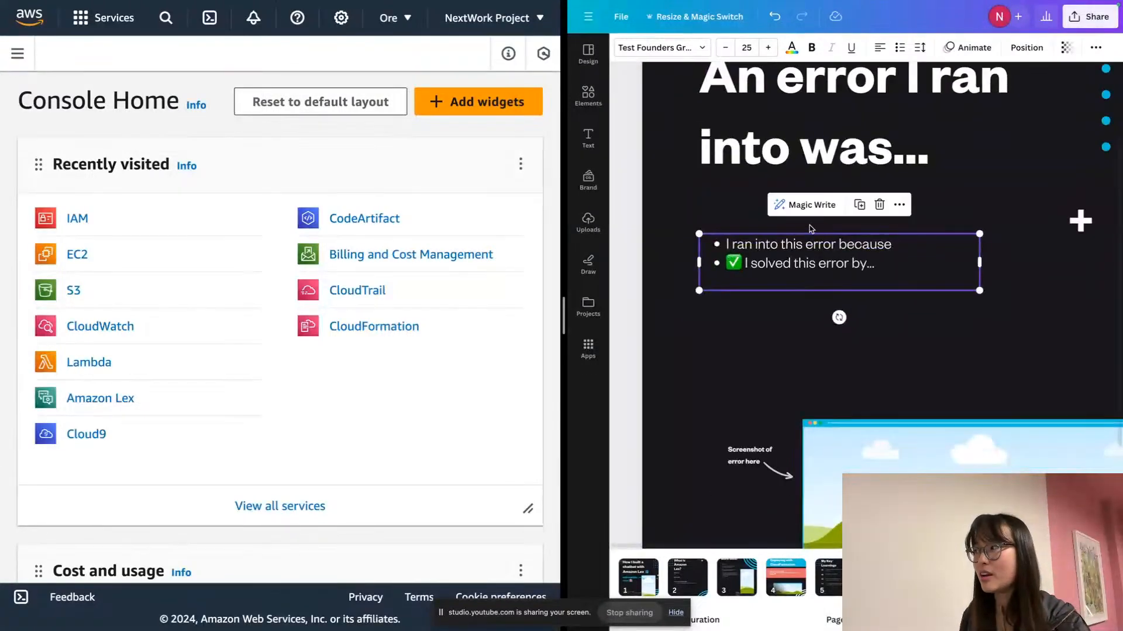
scroll(817, 228, "up", 4)
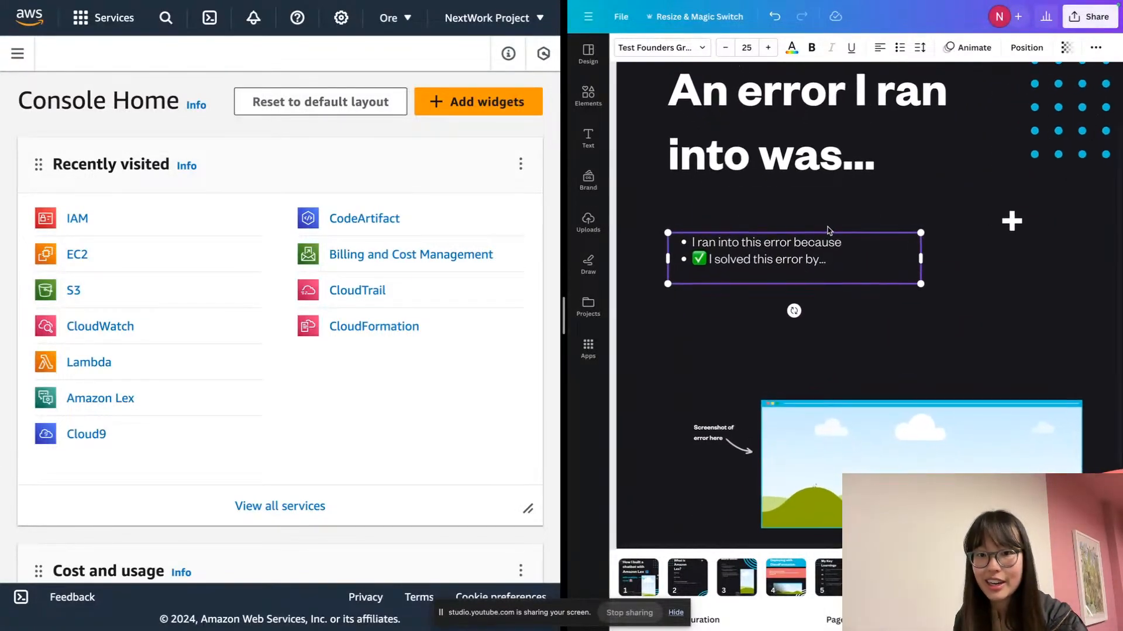
scroll(828, 230, "up", 1)
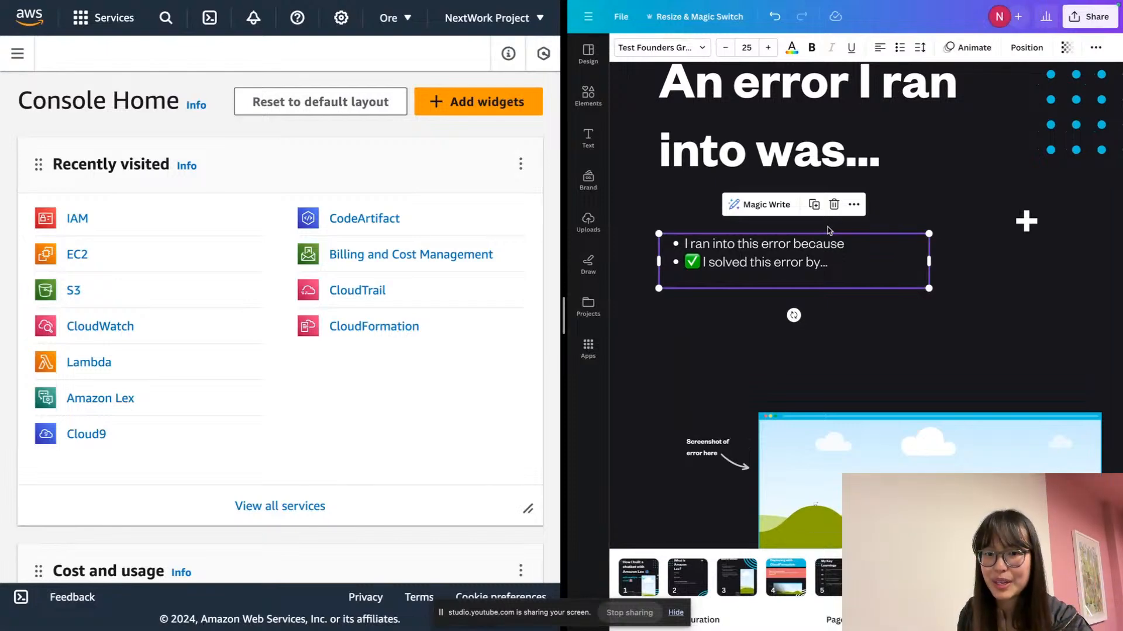
scroll(828, 230, "left", 1)
left_click(732, 221)
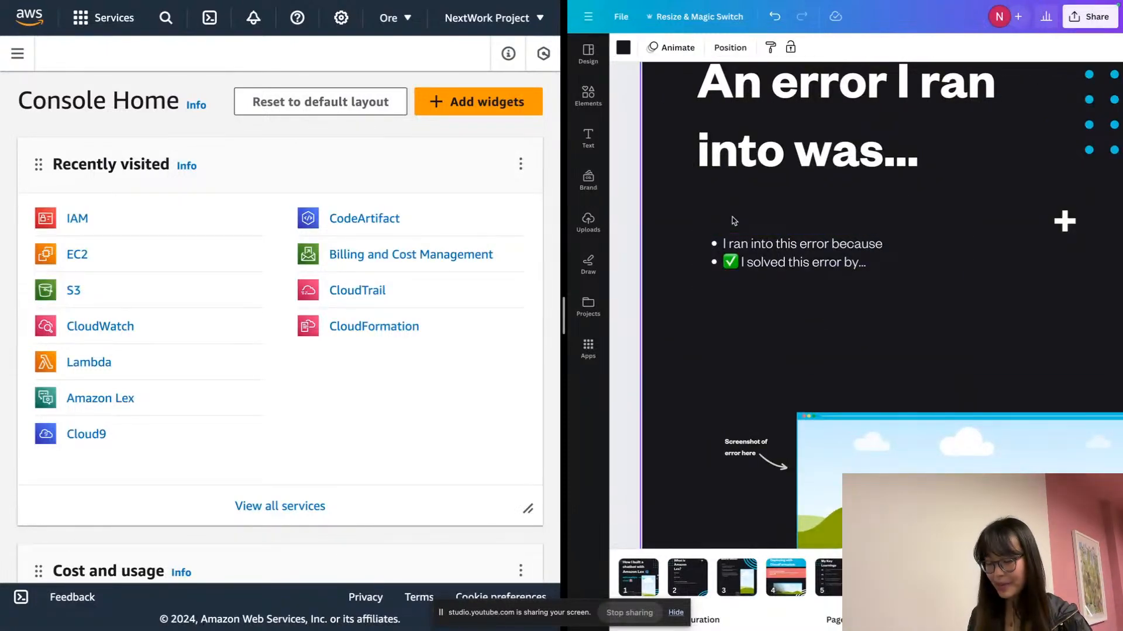
key("super+shift+f")
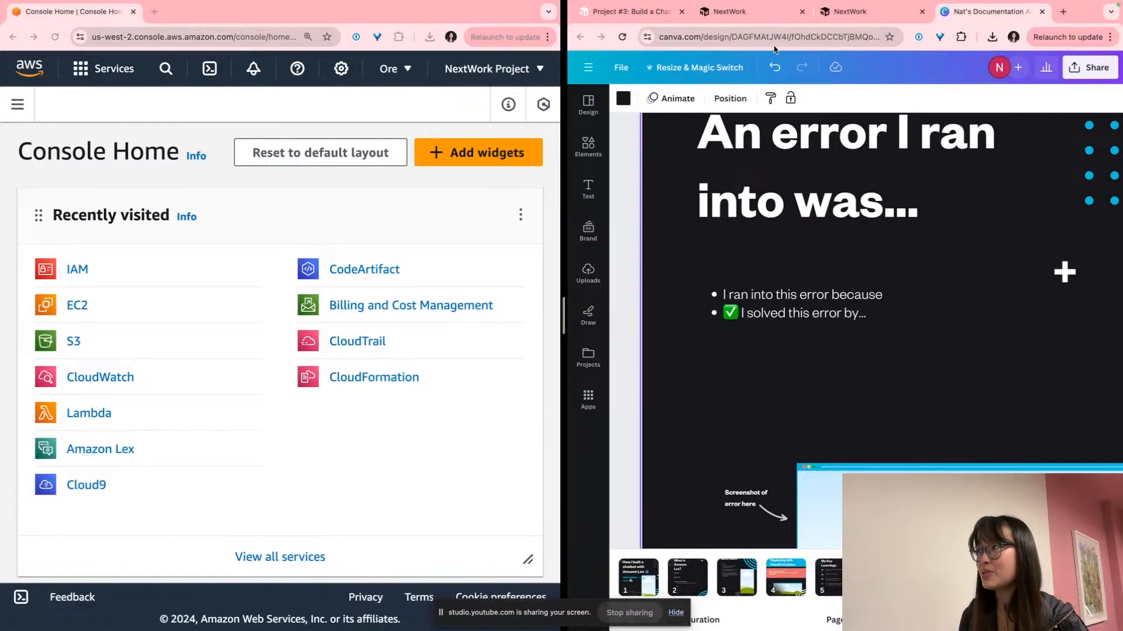
Return to the NextWork documentation guide tab and scroll to 'Step #1: Set up your Lex chatbot'
left_click(630, 17)
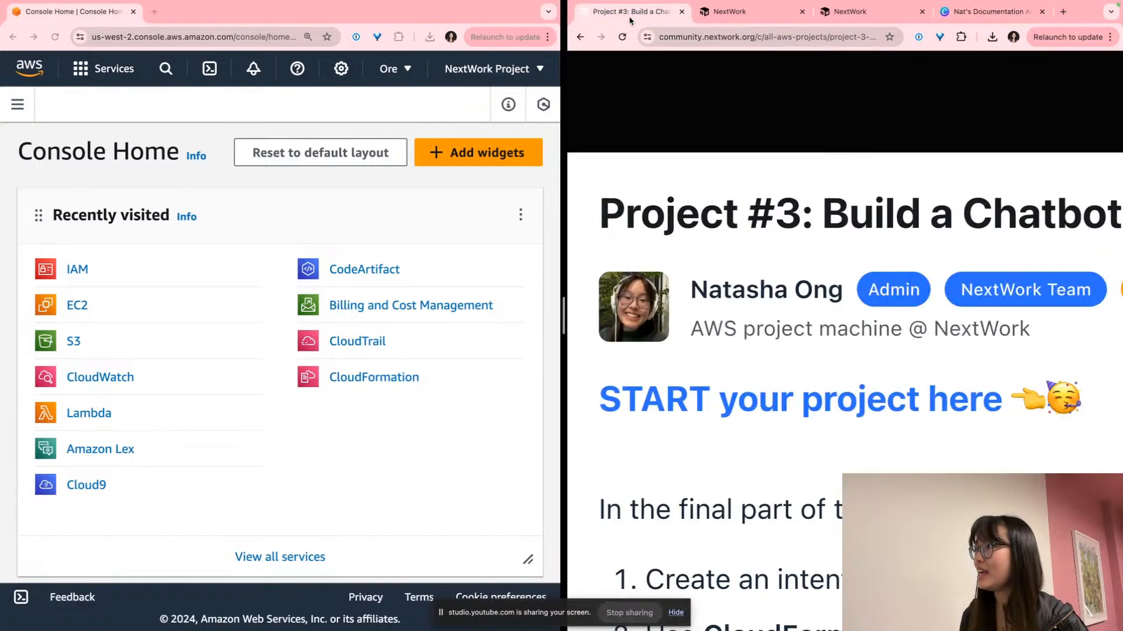
left_click(750, 21)
left_click(852, 20)
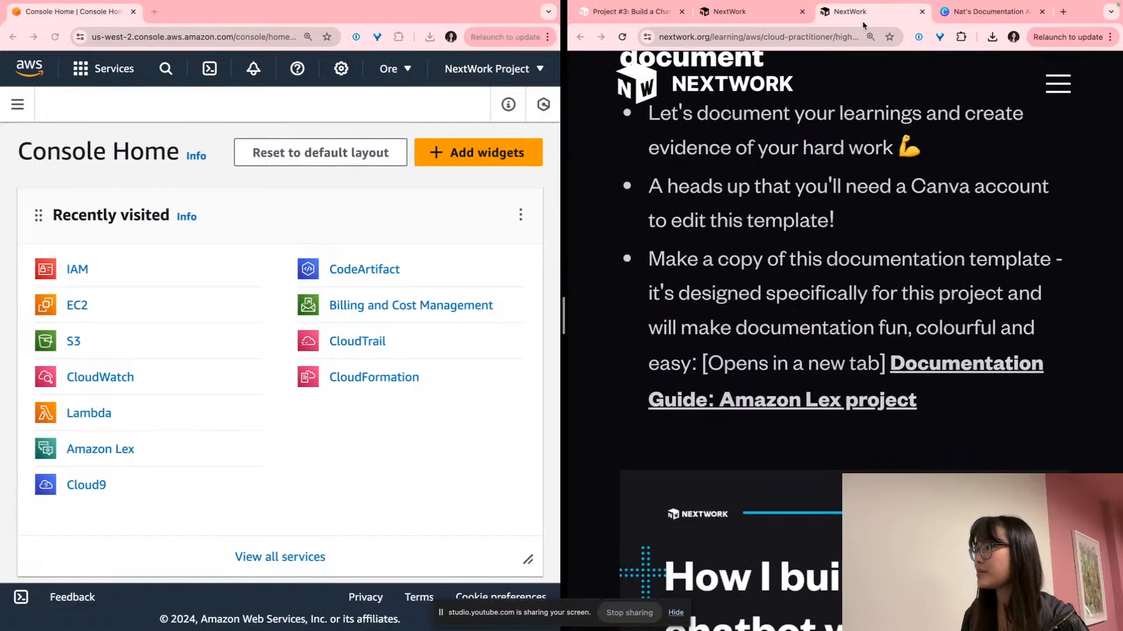
scroll(797, 311, "down", 10)
scroll(795, 309, "down", 10)
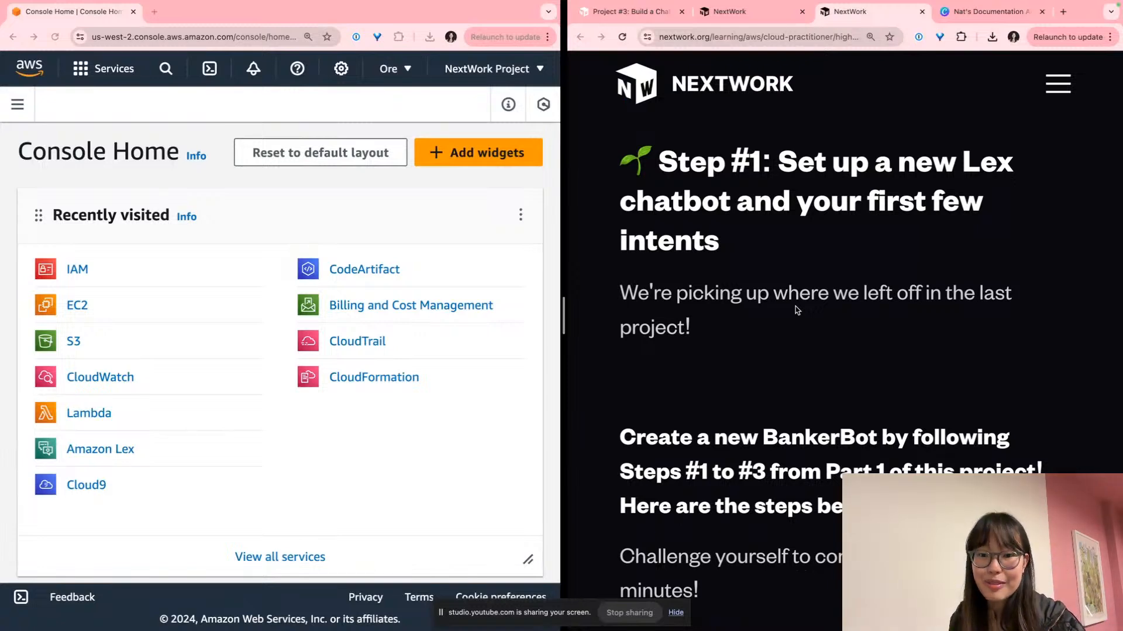
scroll(795, 309, "down", 3)
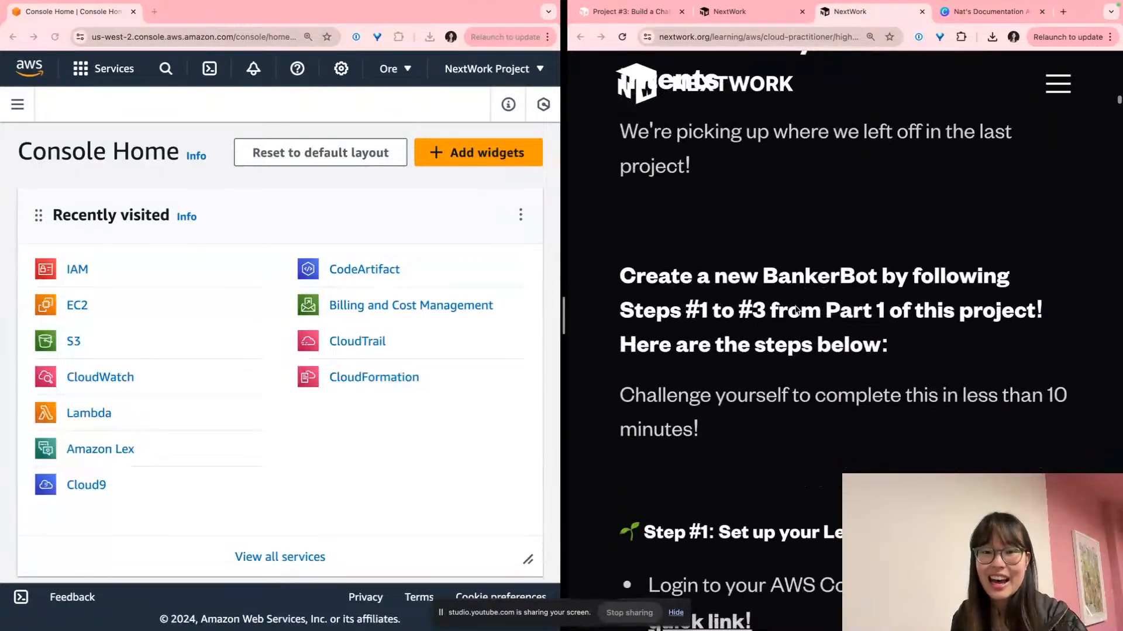
scroll(796, 305, "down", 3)
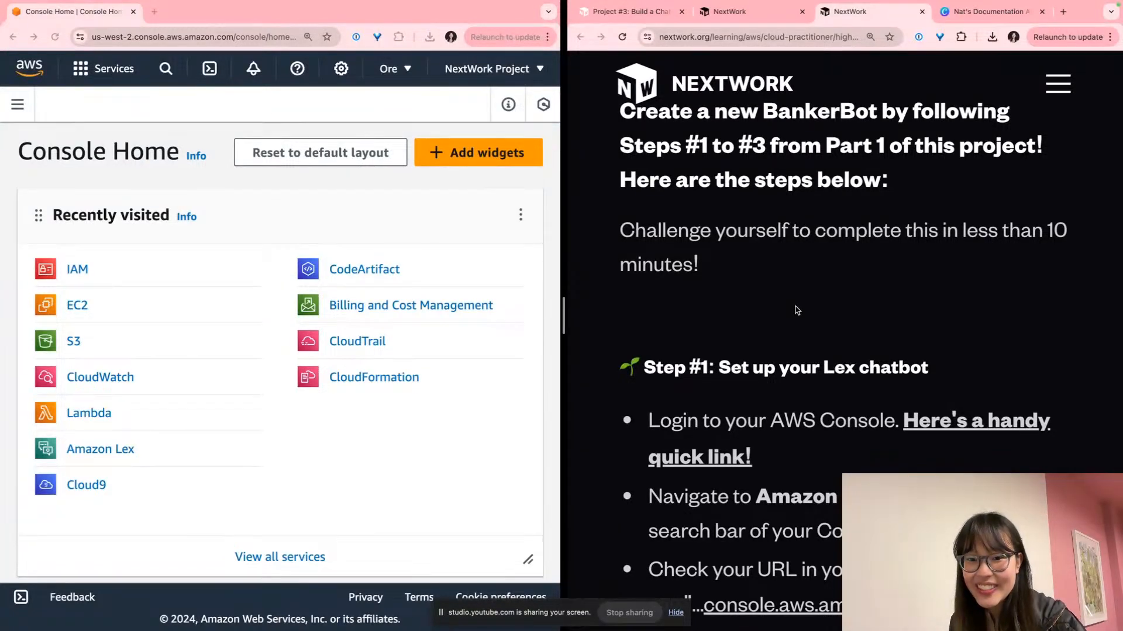
scroll(797, 309, "down", 1)
scroll(795, 307, "up", 1)
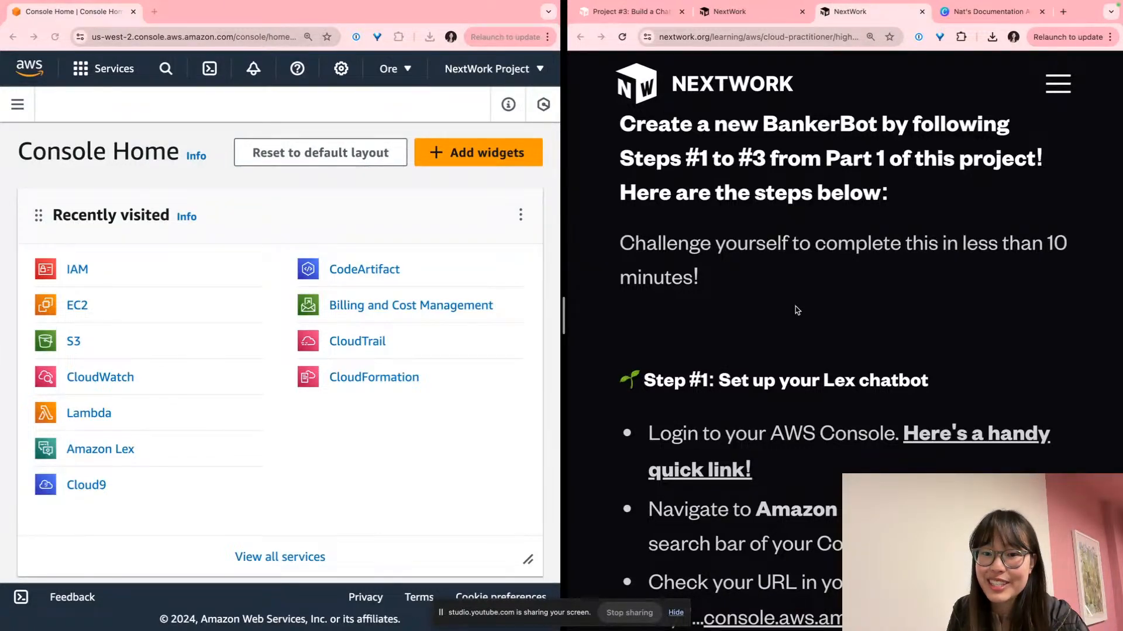
scroll(797, 311, "down", 5)
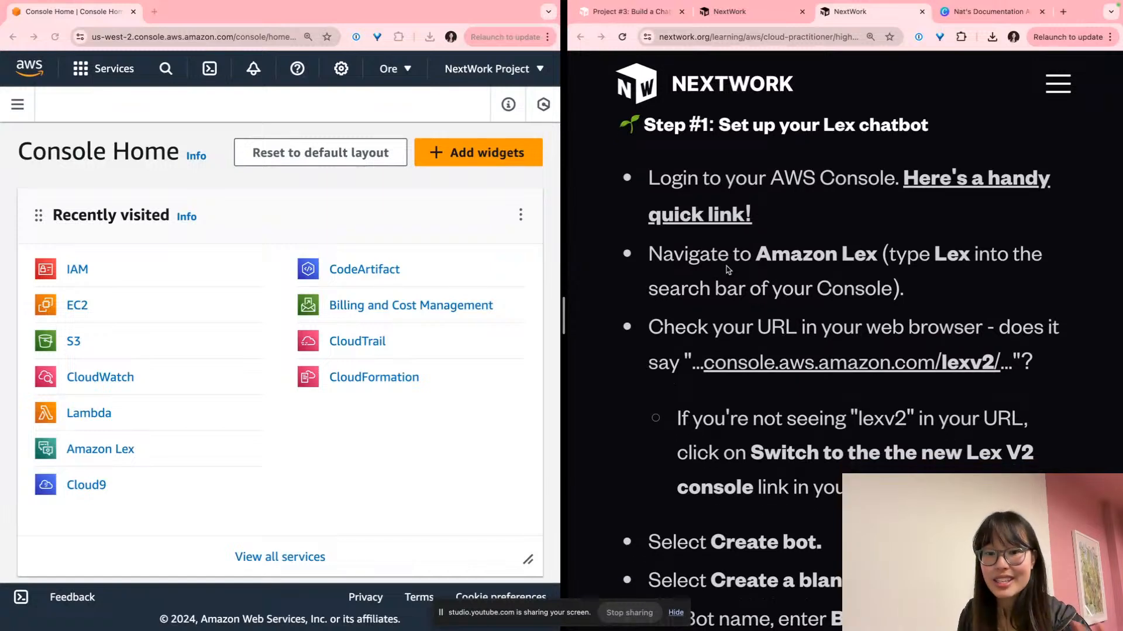
left_click(306, 226)
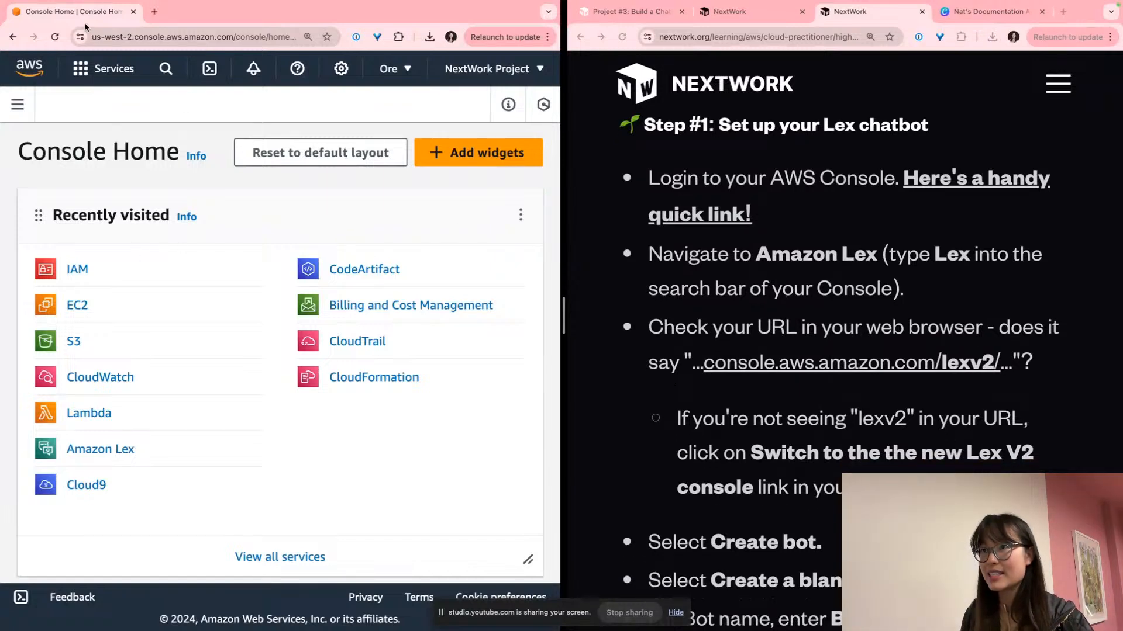
Search for and open the Amazon Lex service
left_click(166, 70)
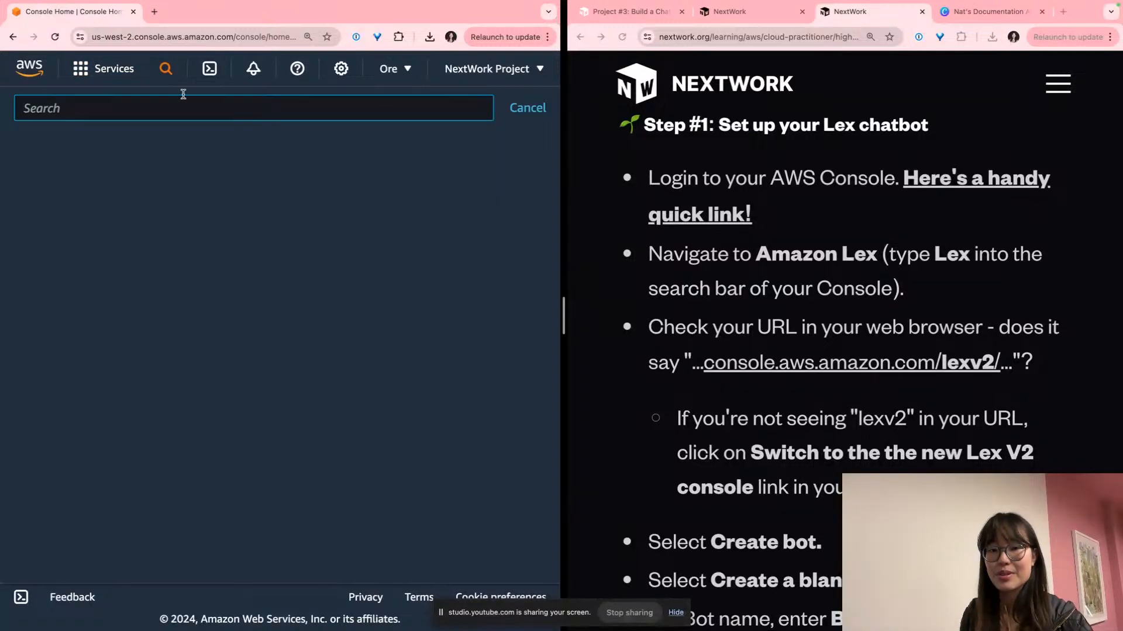
type("amazon lex")
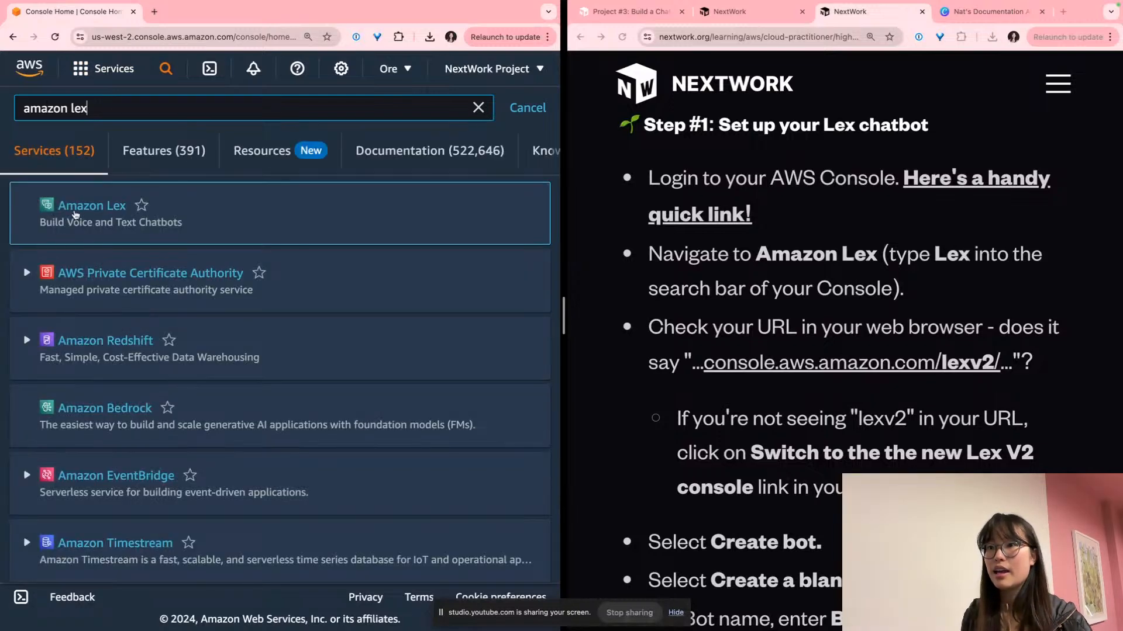
left_click(75, 208)
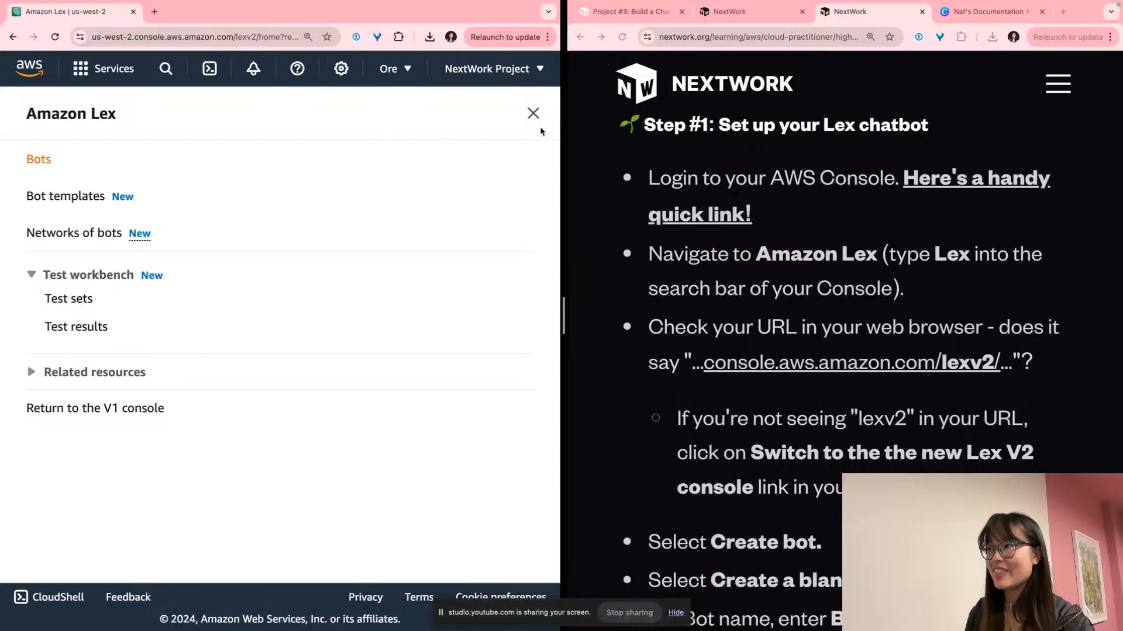
Start creating a blank bot named BankerBot
left_click(533, 114)
scroll(214, 355, "down", 5)
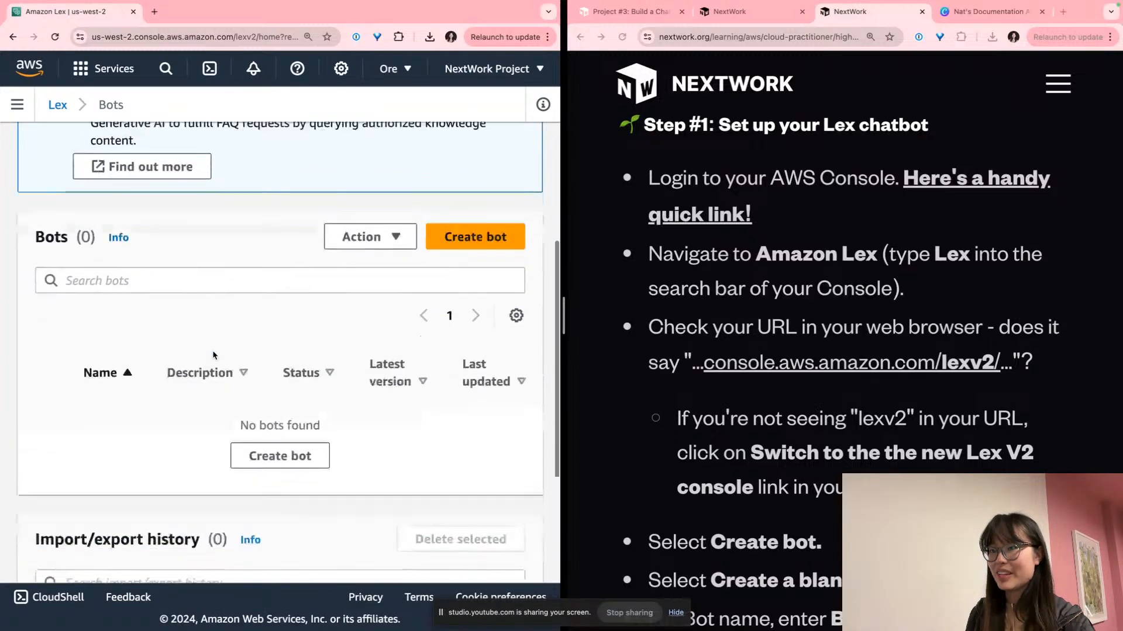
left_click(466, 241)
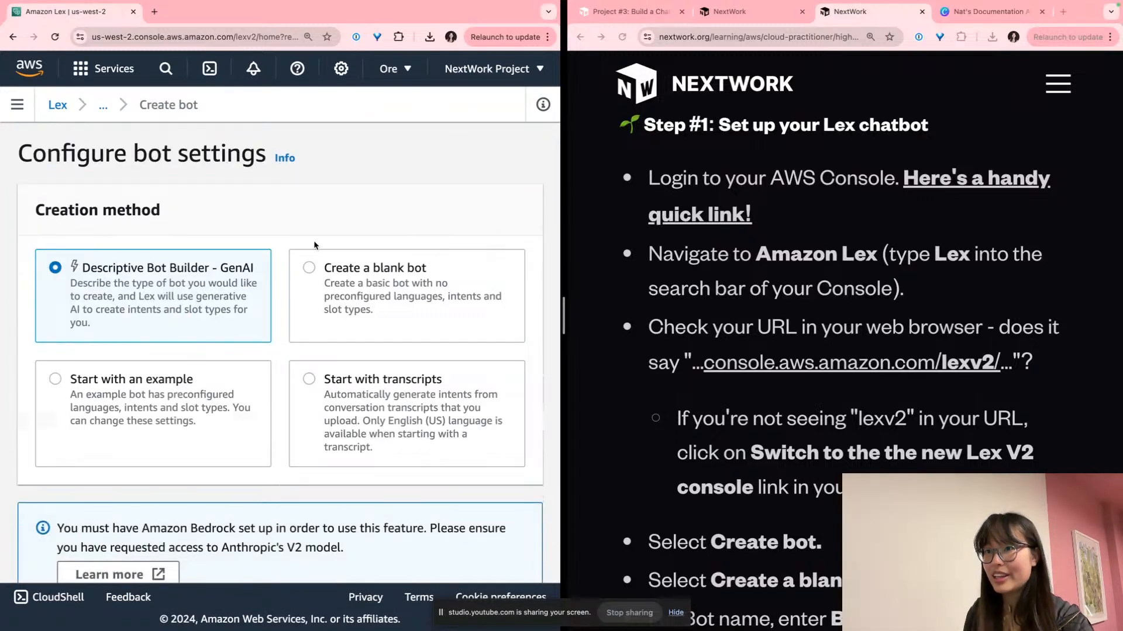
scroll(314, 246, "down", 1)
left_click(372, 232)
scroll(235, 319, "down", 6)
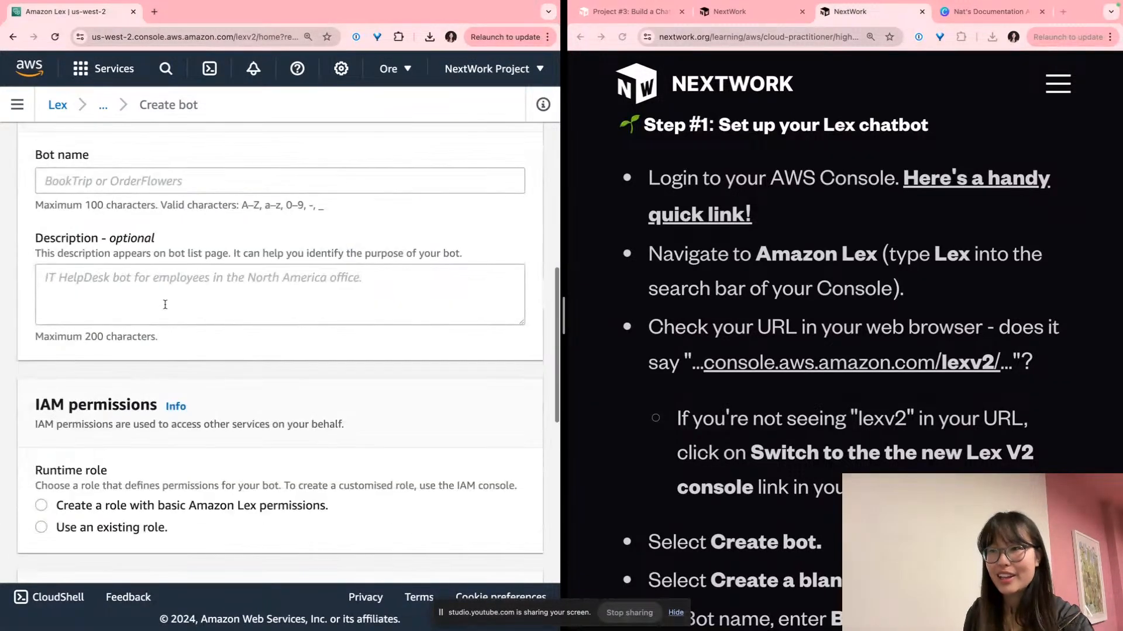
left_click(140, 179)
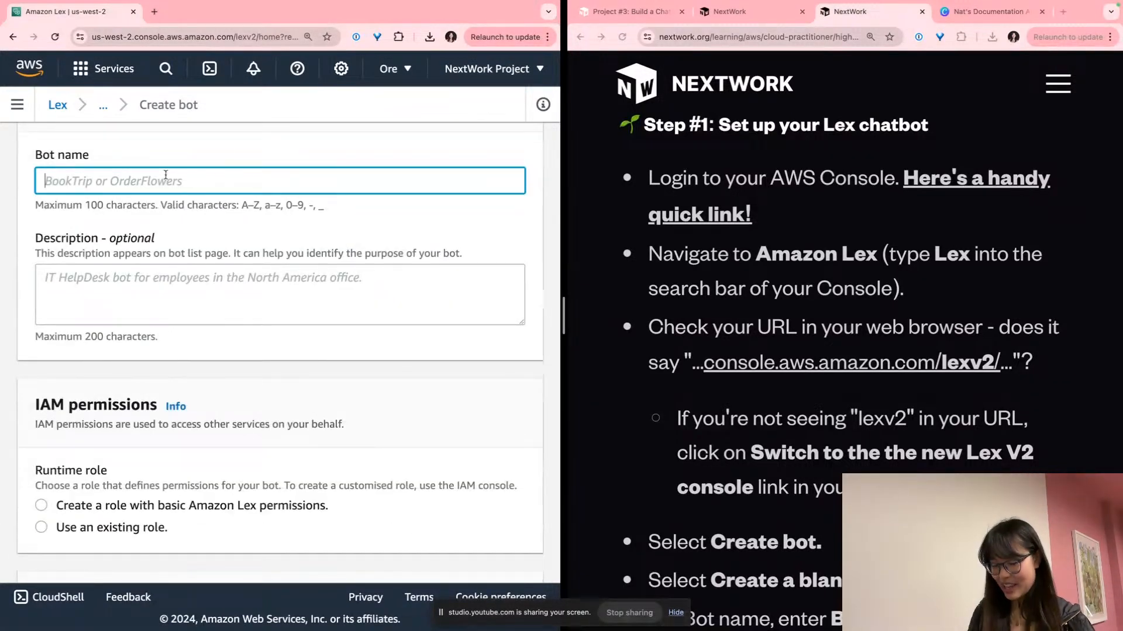
type("BankerBot")
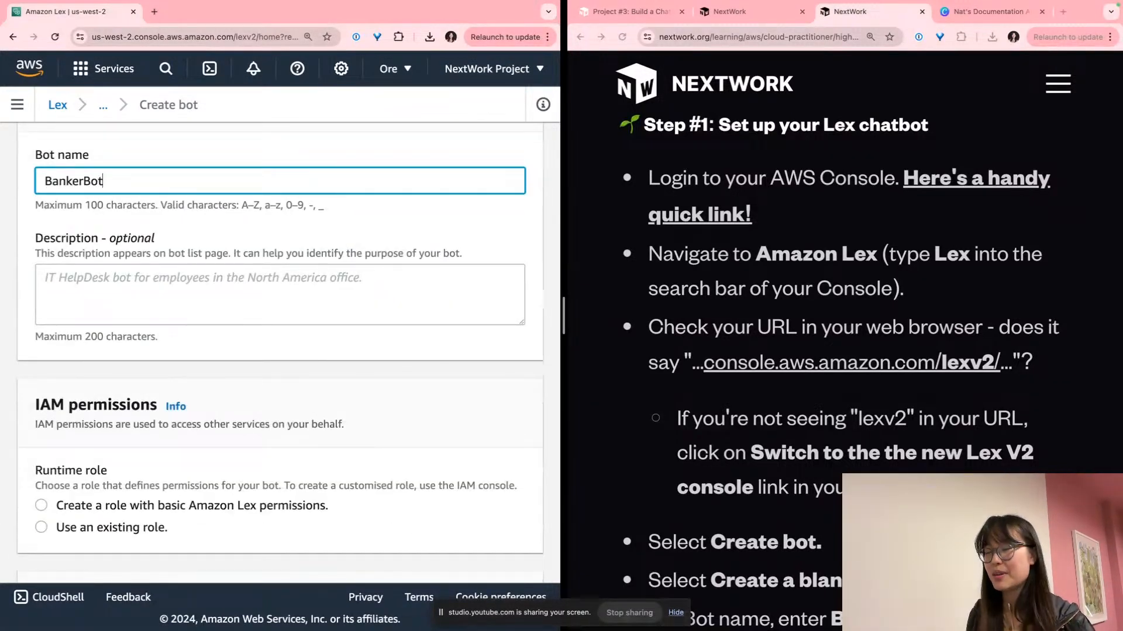
Copy the tutorial's suggested description and paste it as the bot description
scroll(908, 420, "down", 3)
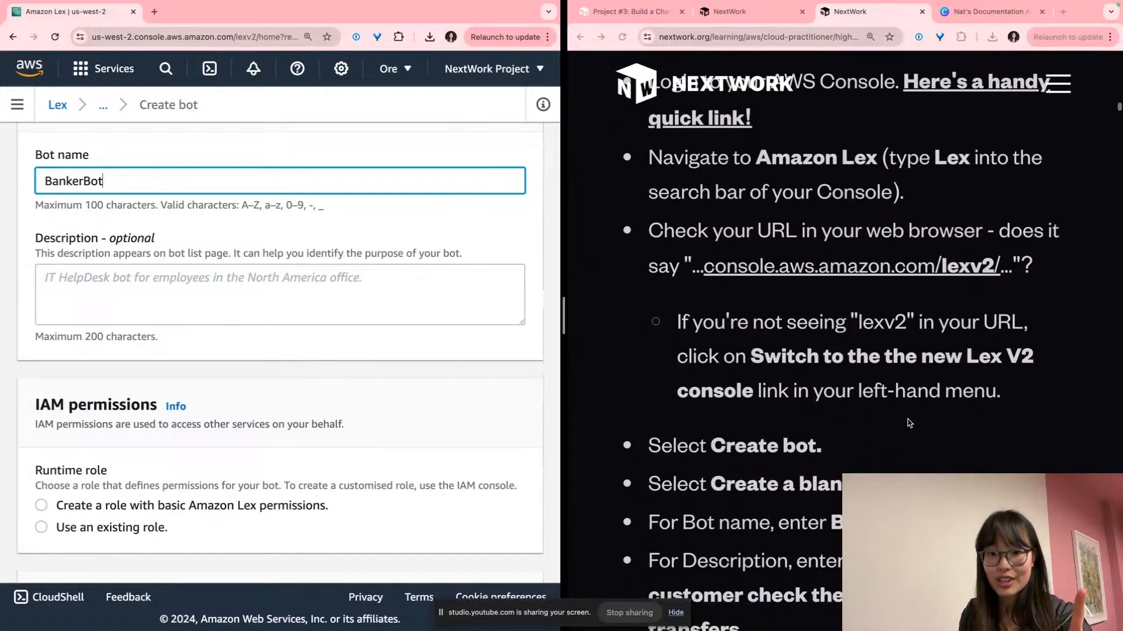
scroll(908, 425, "down", 3)
left_click(833, 350)
scroll(834, 348, "down", 5)
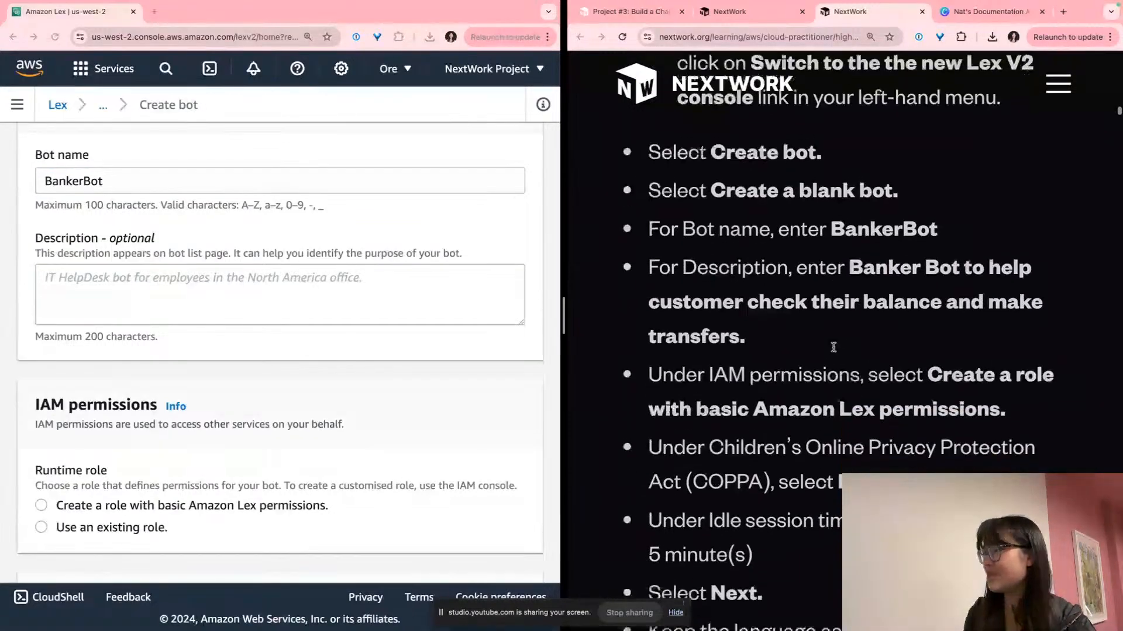
left_click_drag(835, 343, 848, 261)
key("ctrl+c")
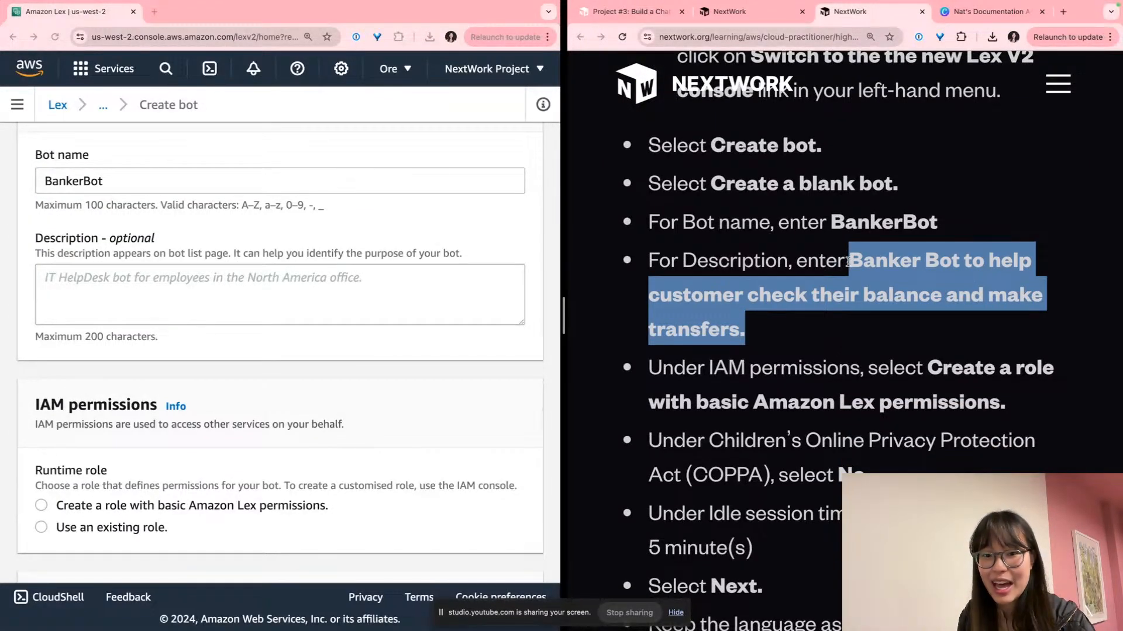
scroll(849, 263, "down", 1)
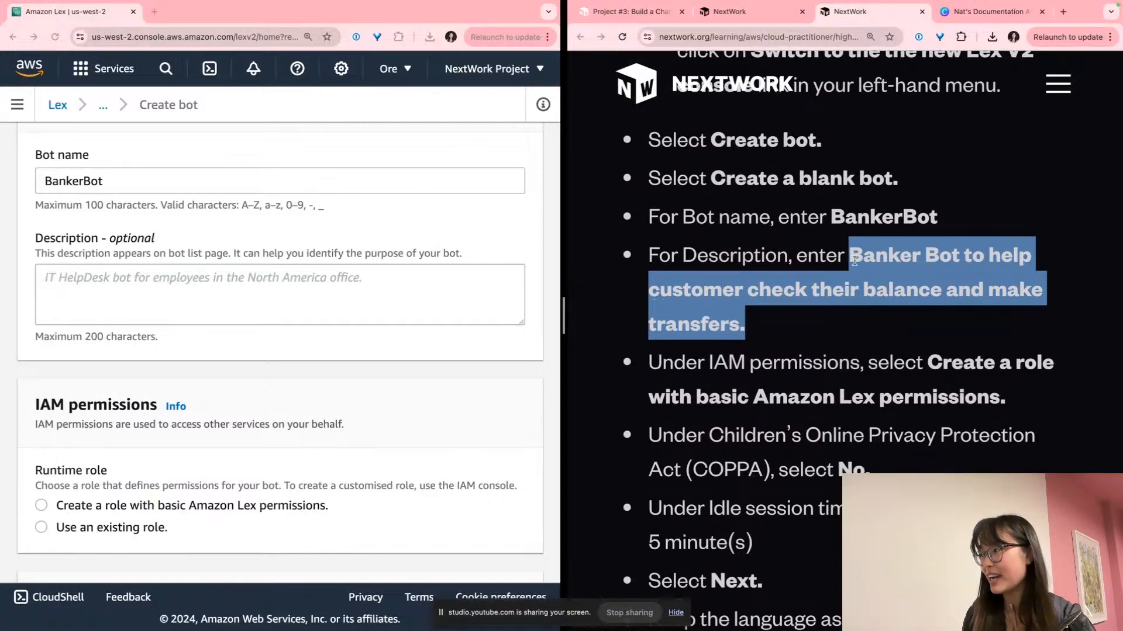
left_click(974, 276)
left_click(274, 272)
key("ctrl+v")
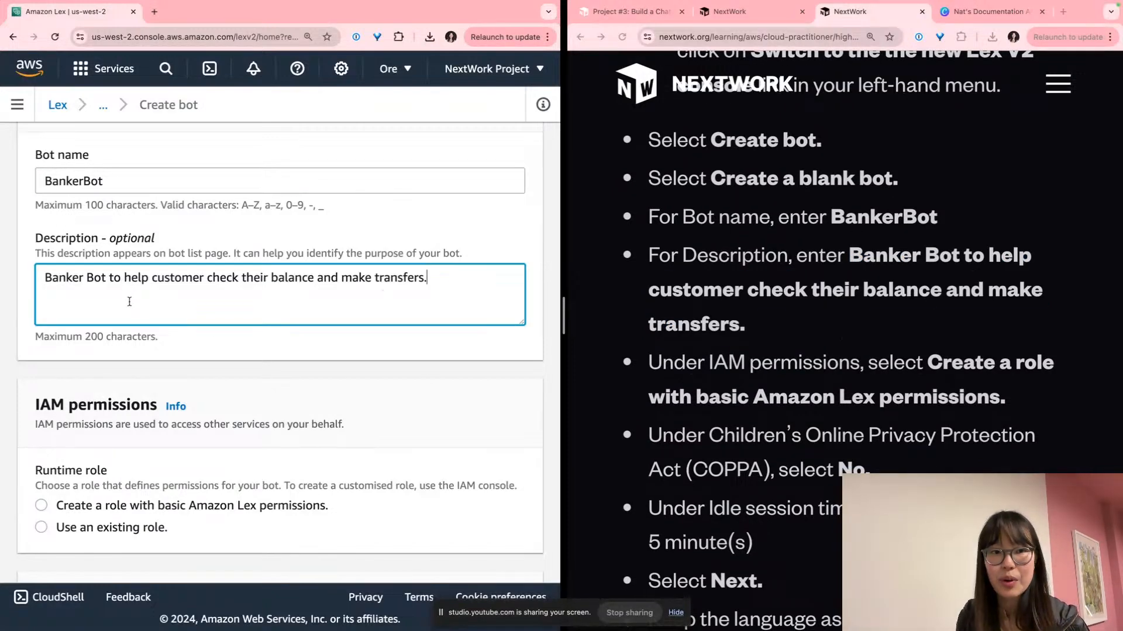
Give the bot a role with basic Amazon Lex permissions, answer COPPA No, and submit
scroll(129, 301, "down", 1)
scroll(129, 302, "down", 3)
scroll(837, 336, "down", 3)
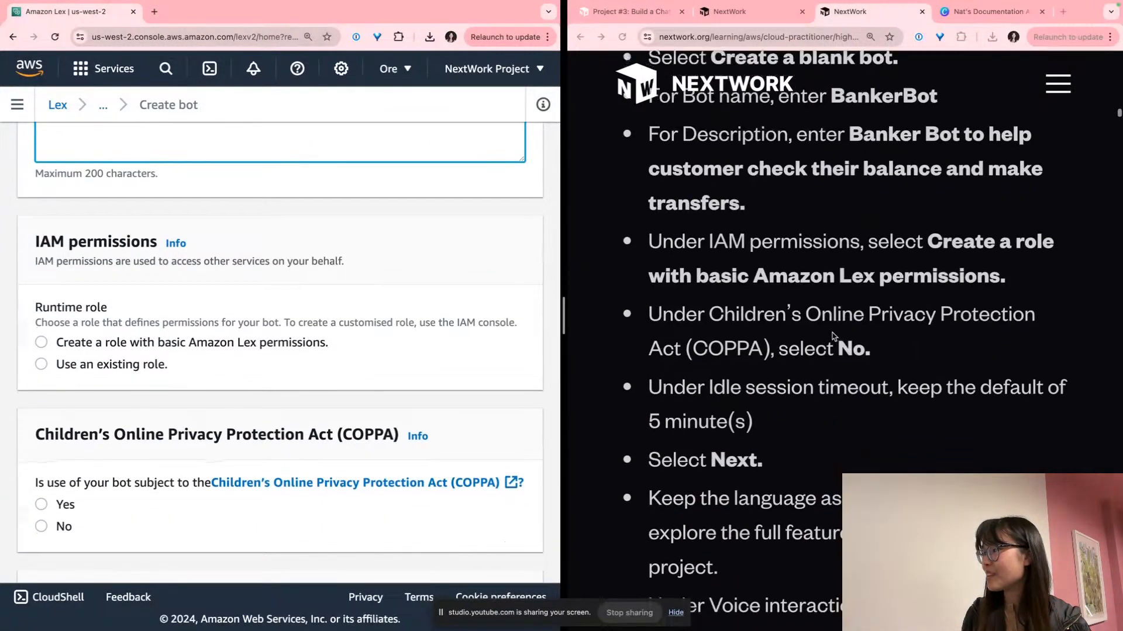
left_click(178, 346)
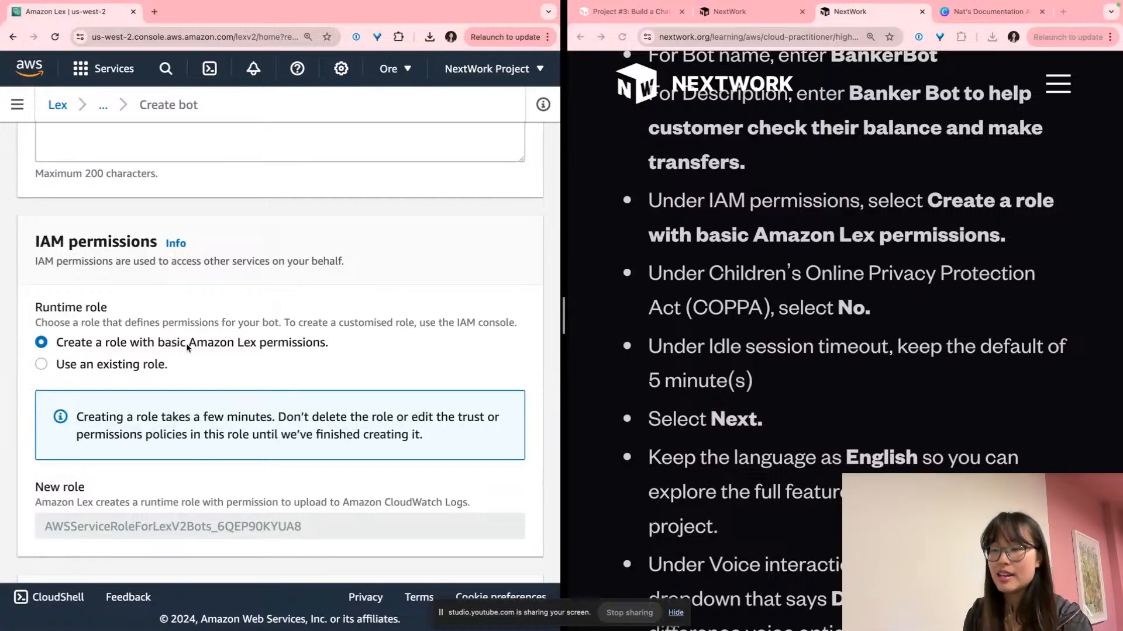
scroll(183, 331, "down", 7)
left_click(66, 286)
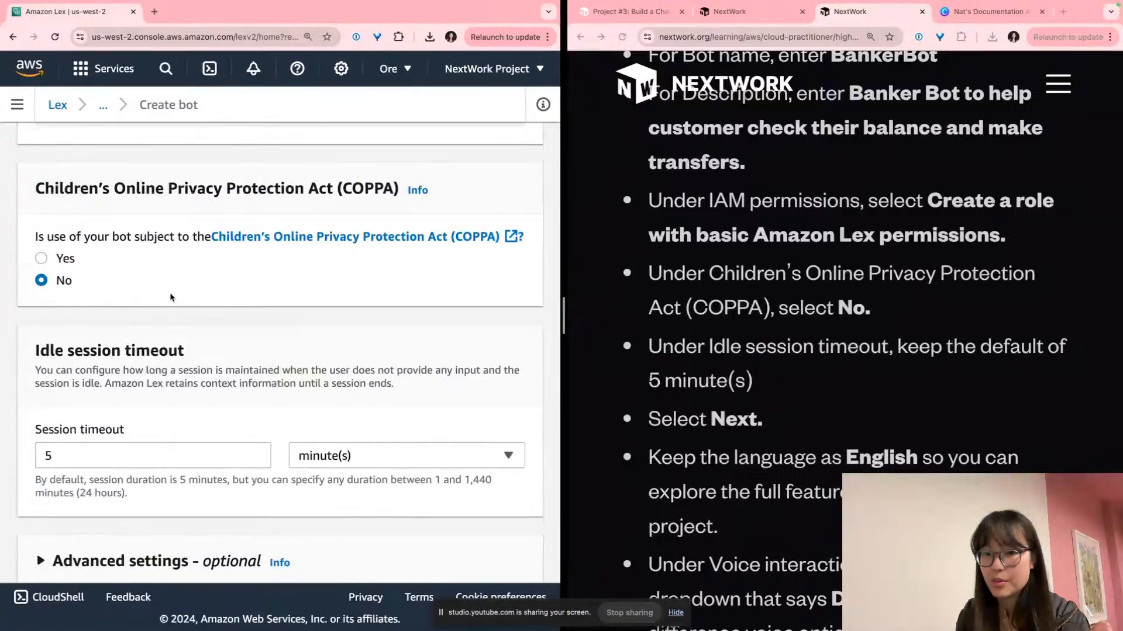
scroll(327, 427, "down", 2)
left_click(511, 562)
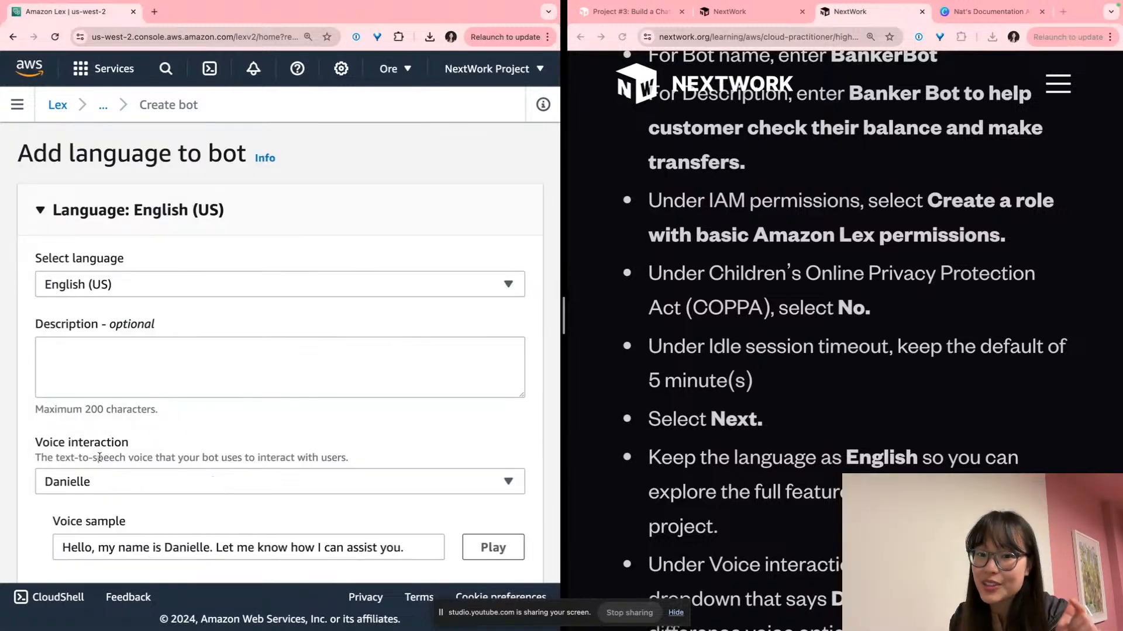
Pick Ruth as the English (US) voice, keep threshold 0.40, and finish creating the bot
scroll(112, 430, "down", 3)
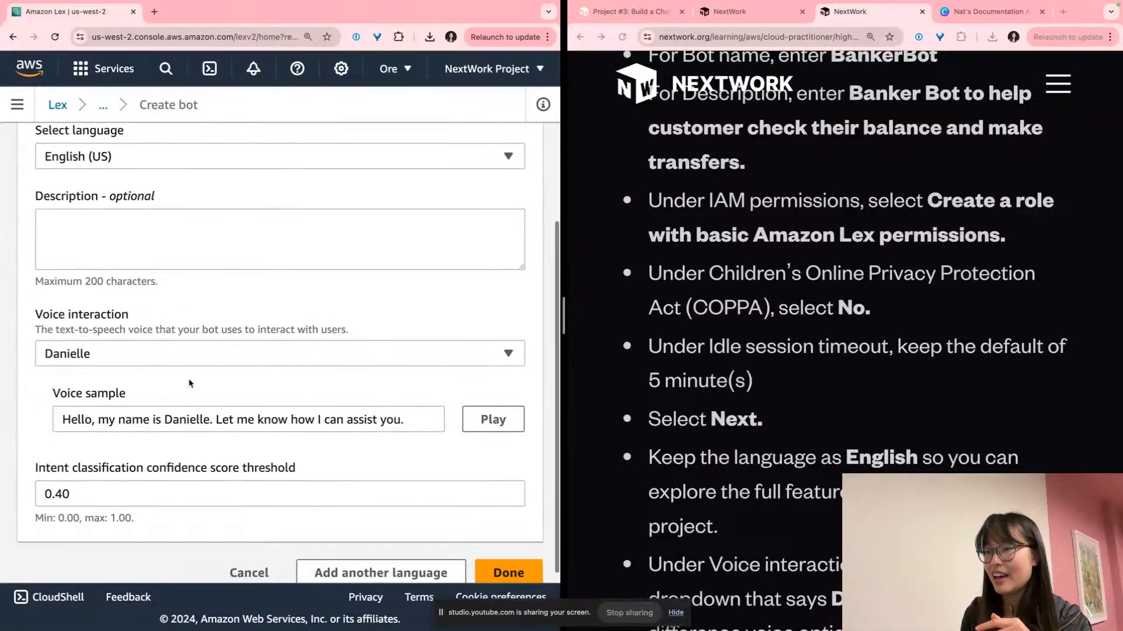
left_click(474, 363)
scroll(128, 257, "down", 2)
scroll(128, 256, "down", 4)
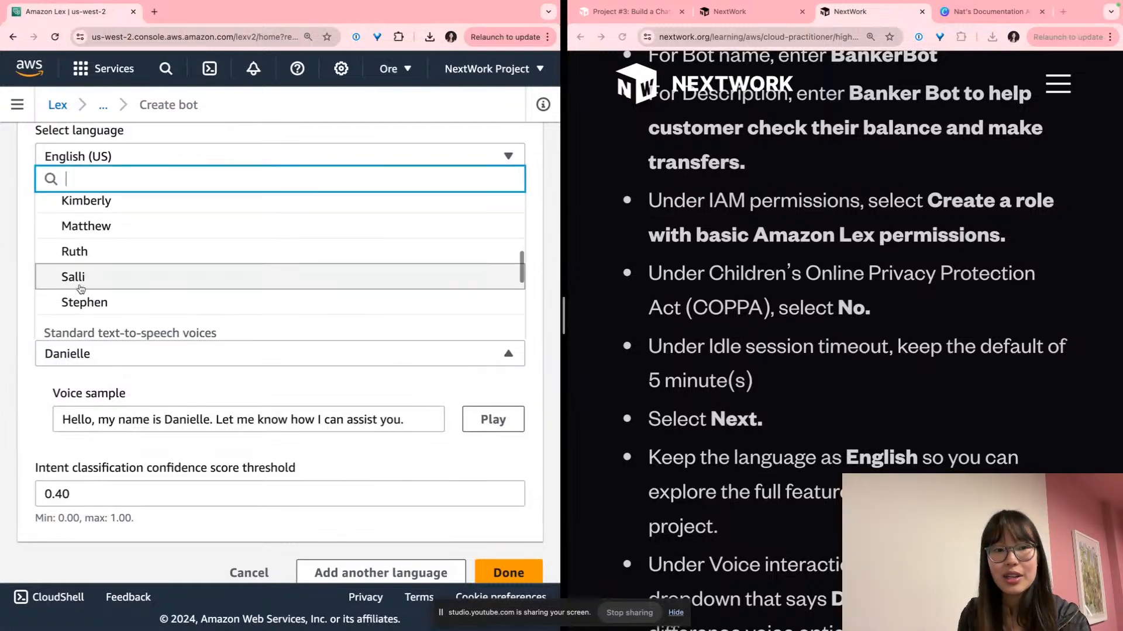
left_click(75, 252)
scroll(246, 410, "down", 1)
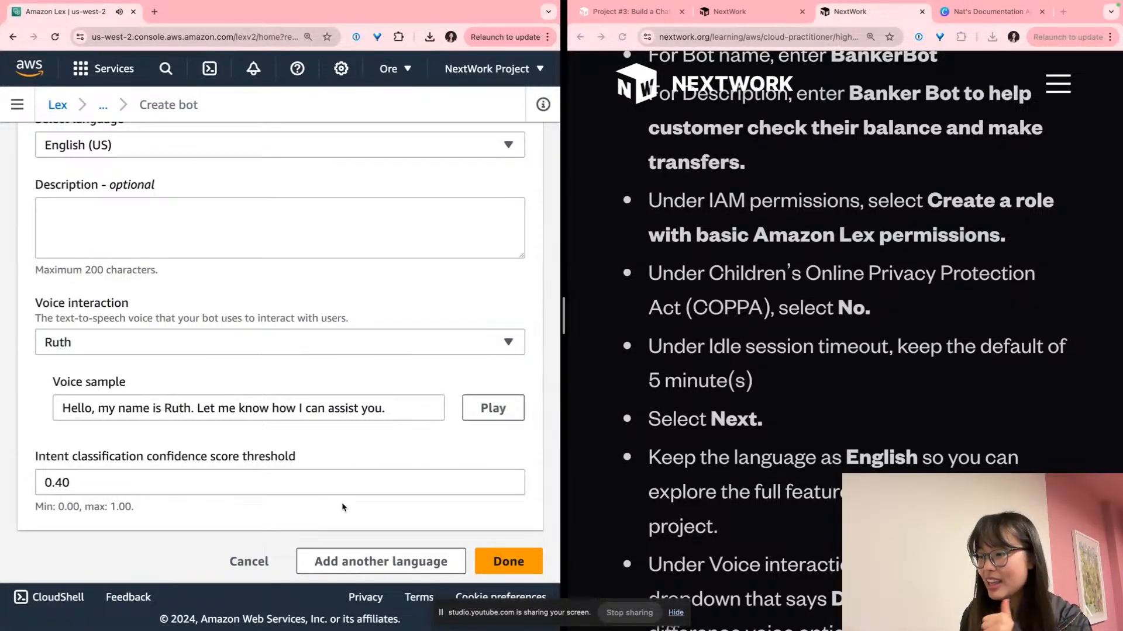
left_click(496, 562)
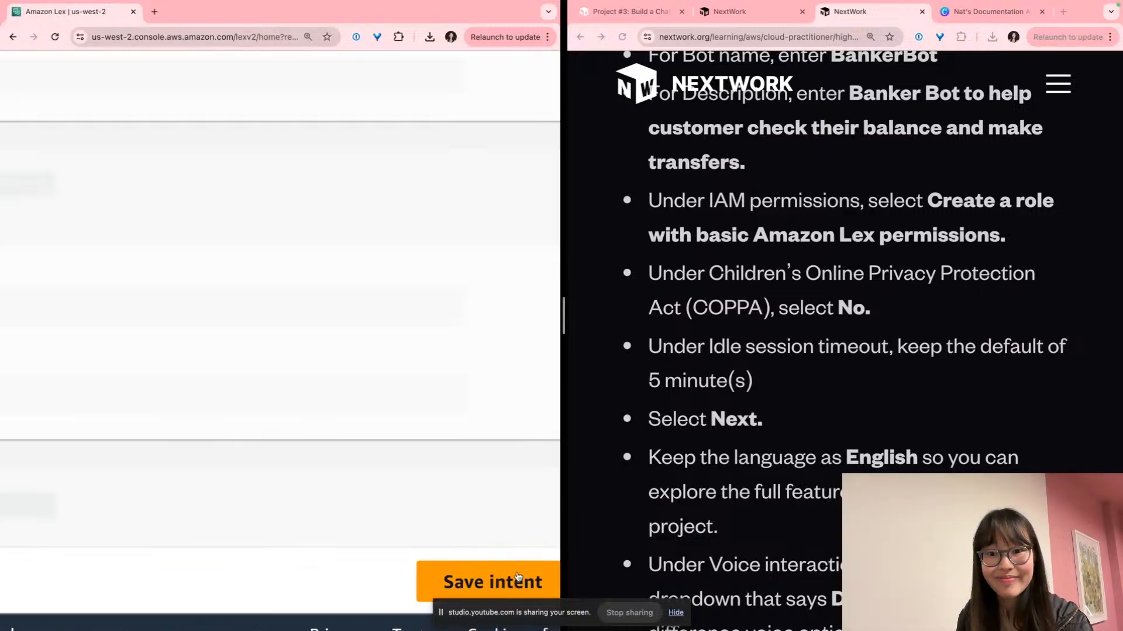
Rename the starter intent from NewIntent to WelcomeIntent
scroll(232, 292, "up", 5)
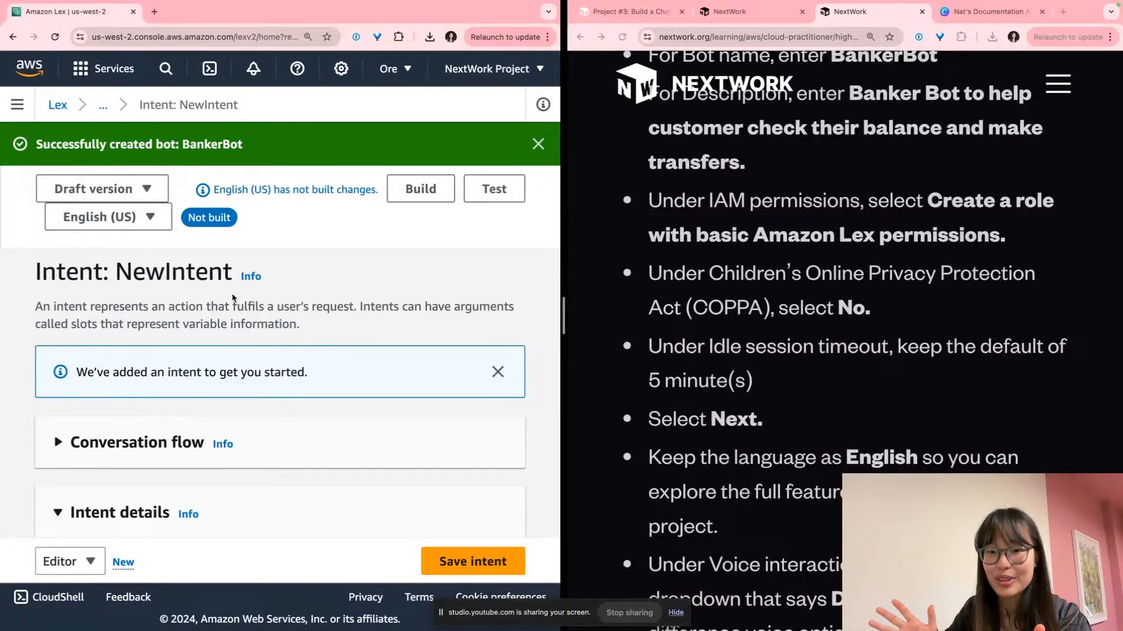
scroll(232, 297, "down", 3)
scroll(232, 297, "up", 3)
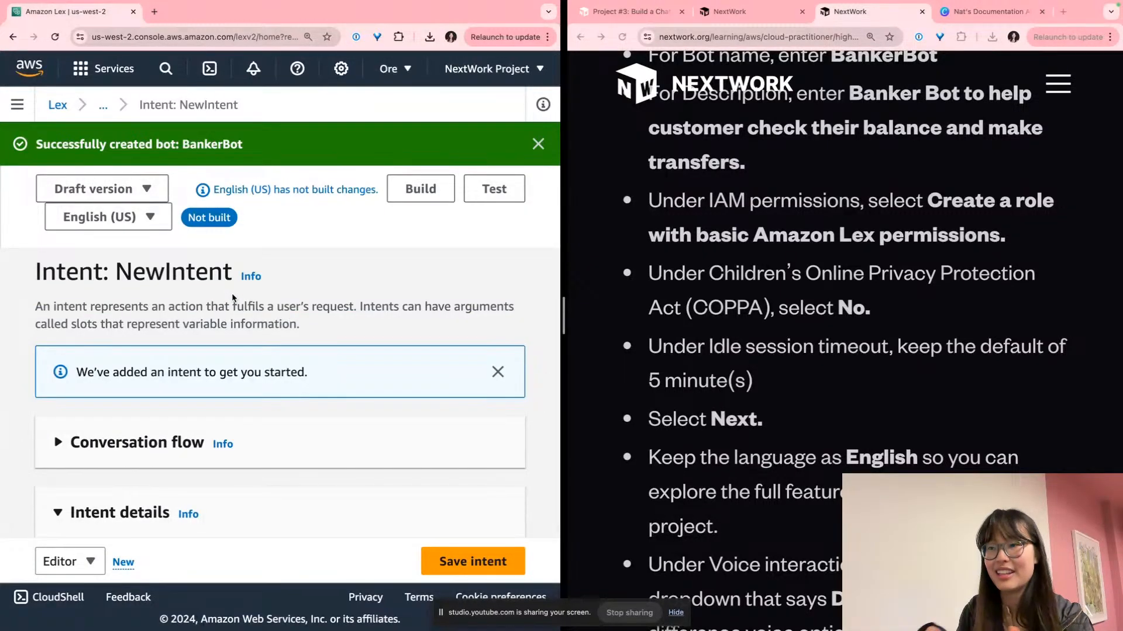
scroll(232, 297, "down", 3)
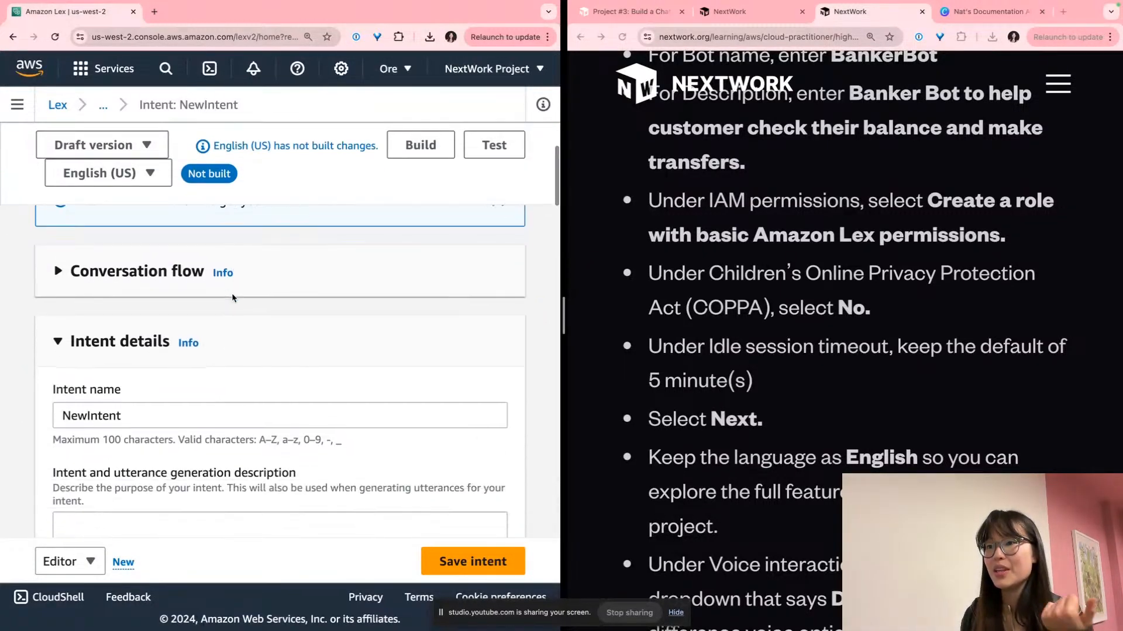
left_click(168, 415)
key("super+a")
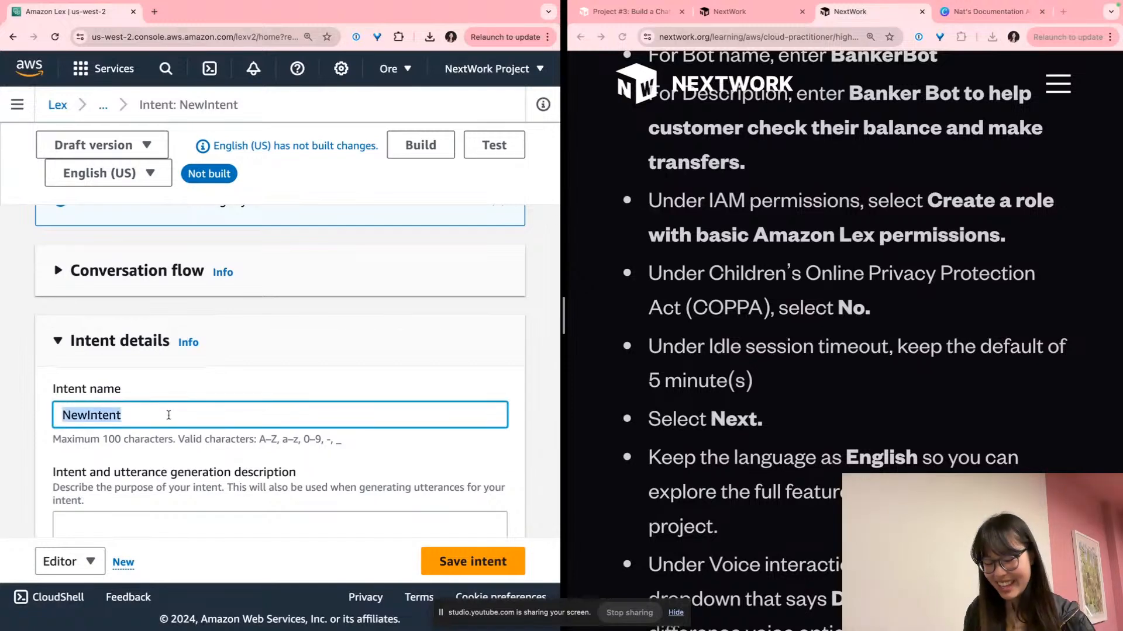
type("Welk")
key("BackSpace")
type("comeIntent")
Set the intent description to 'Welcoming a user when they say hello.' from the guide
scroll(265, 403, "down", 2)
scroll(927, 403, "down", 7)
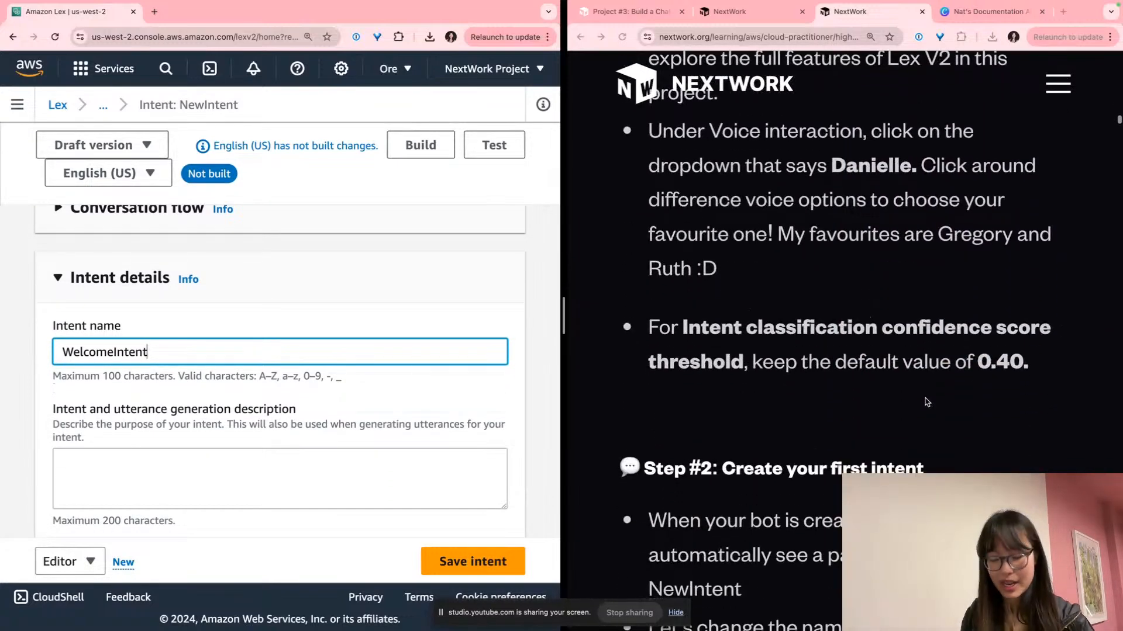
key("super+shift+f")
scroll(926, 402, "down", 6)
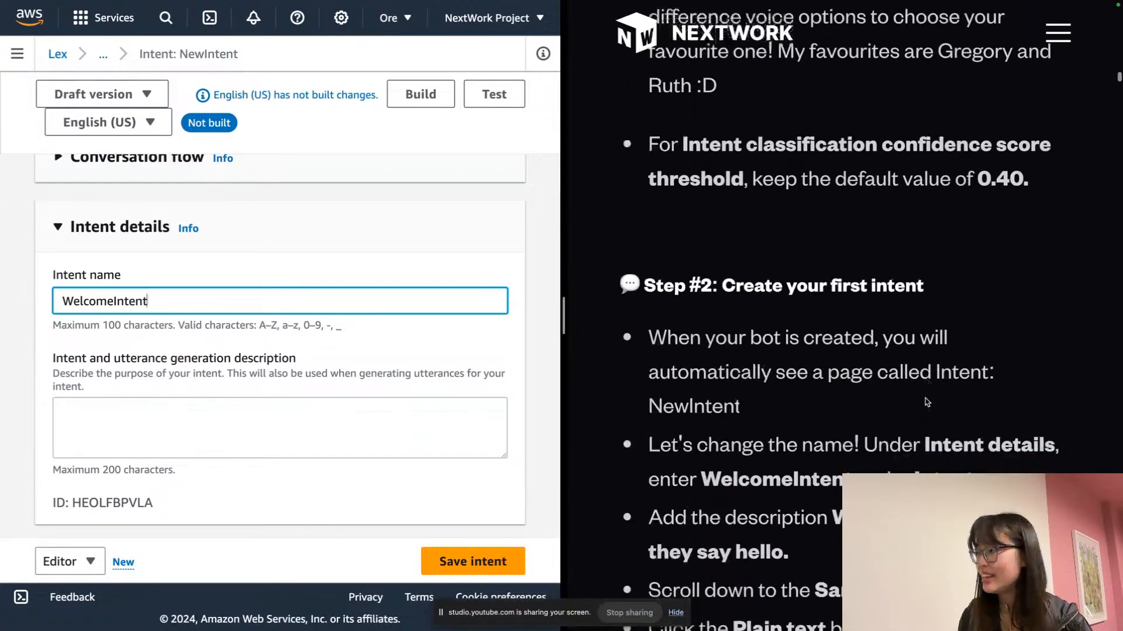
scroll(865, 334, "up", 1)
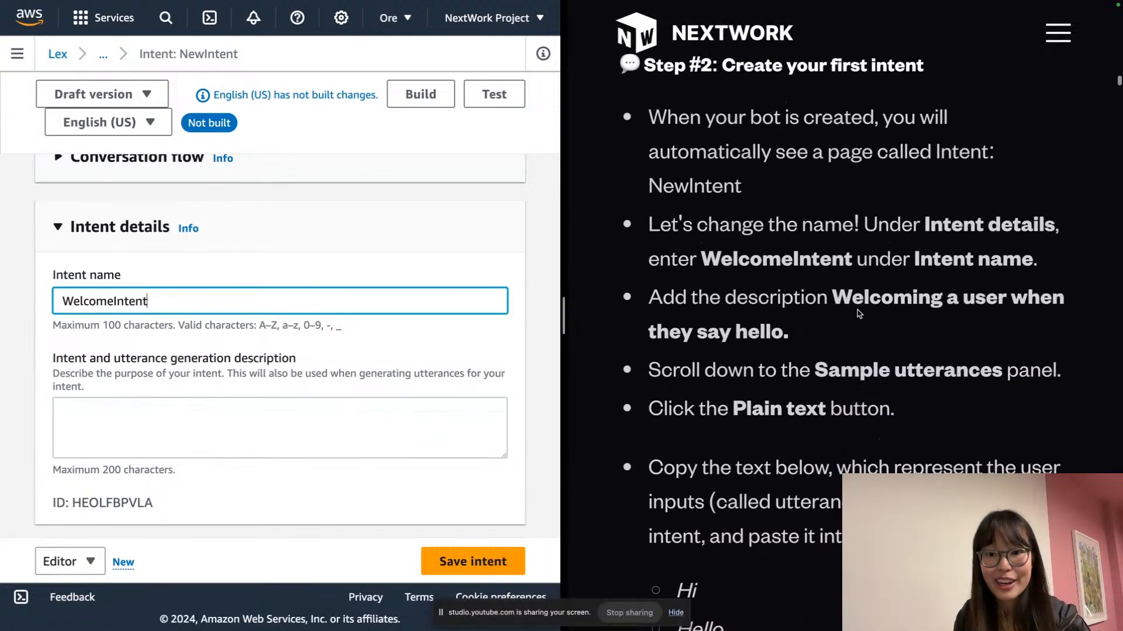
left_click(357, 182)
key("super+equal")
key("super+equal")
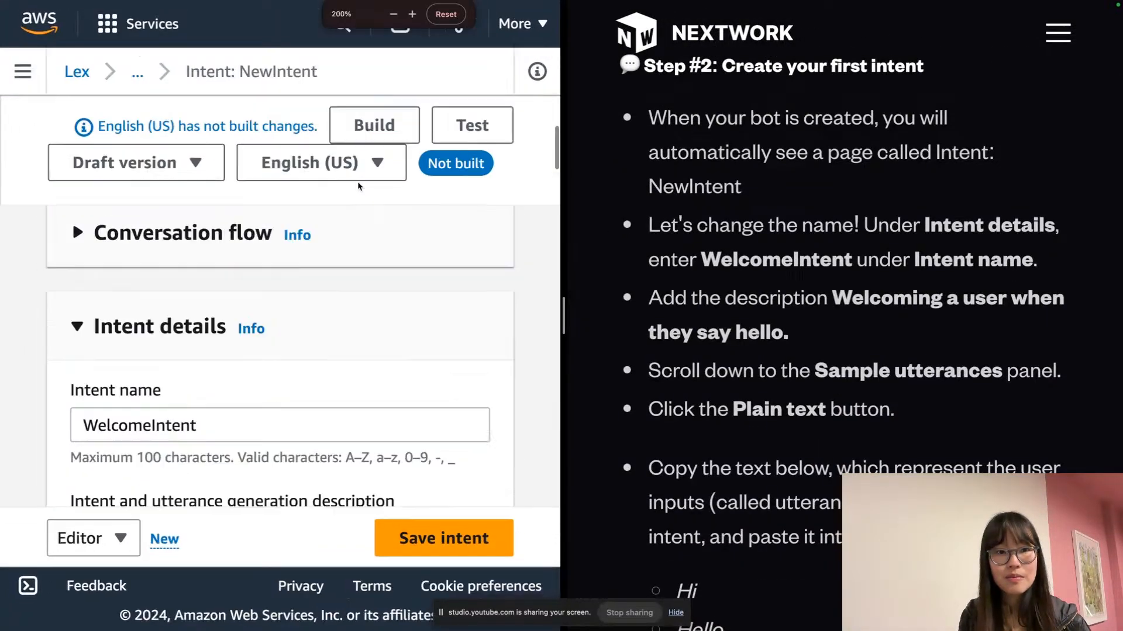
scroll(362, 263, "down", 2)
scroll(386, 287, "down", 2)
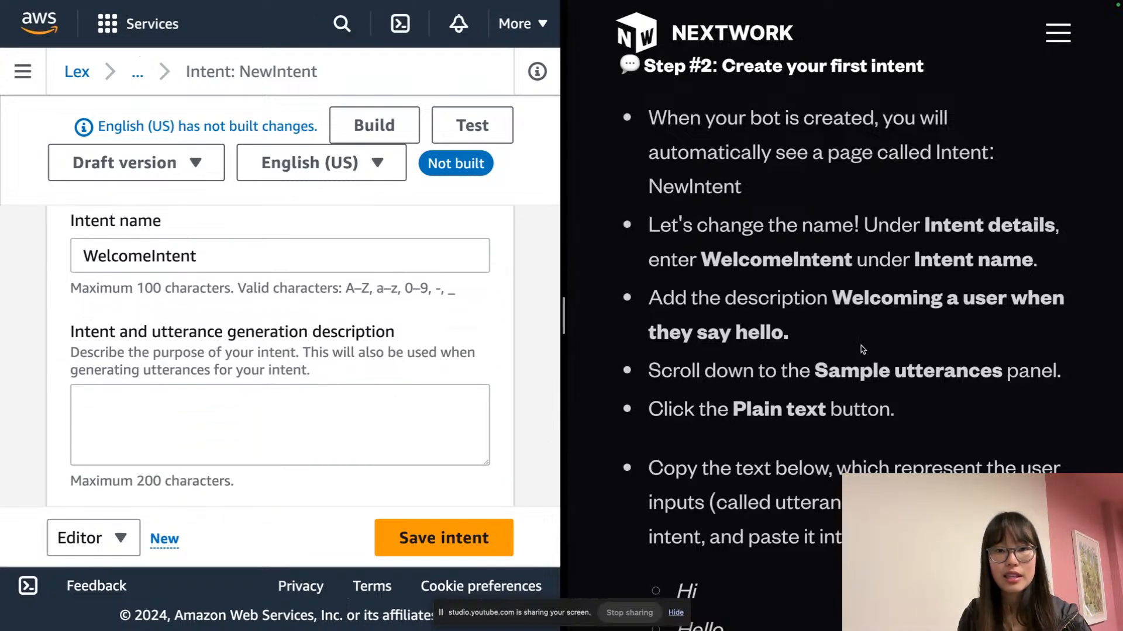
left_click_drag(870, 352, 843, 314)
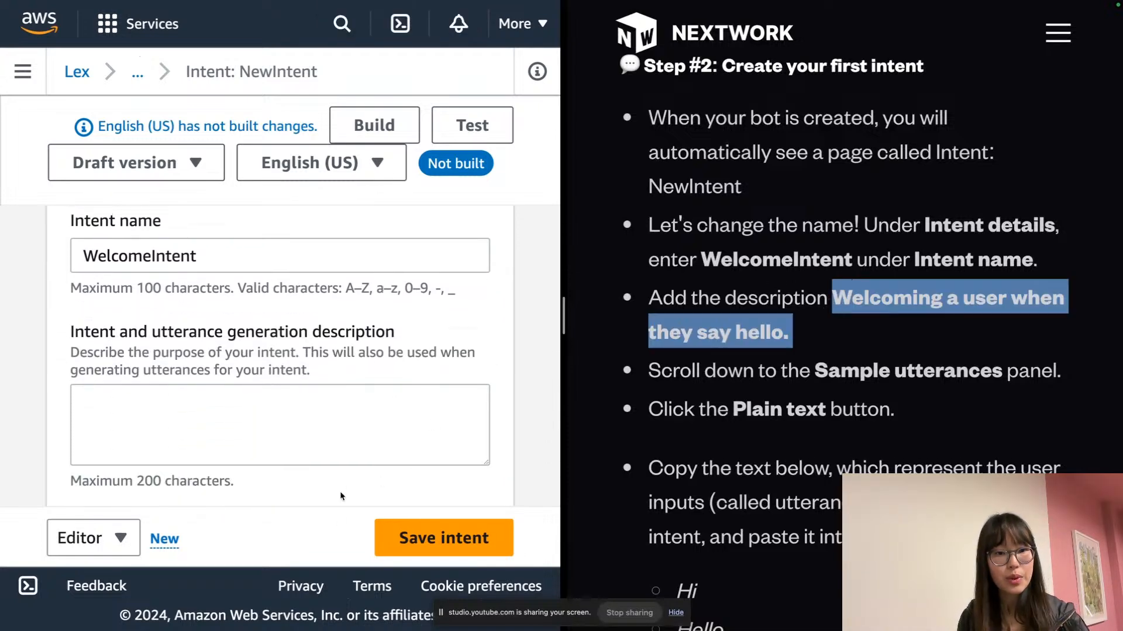
left_click(363, 454)
type("Welcoming a user when they say hello.")
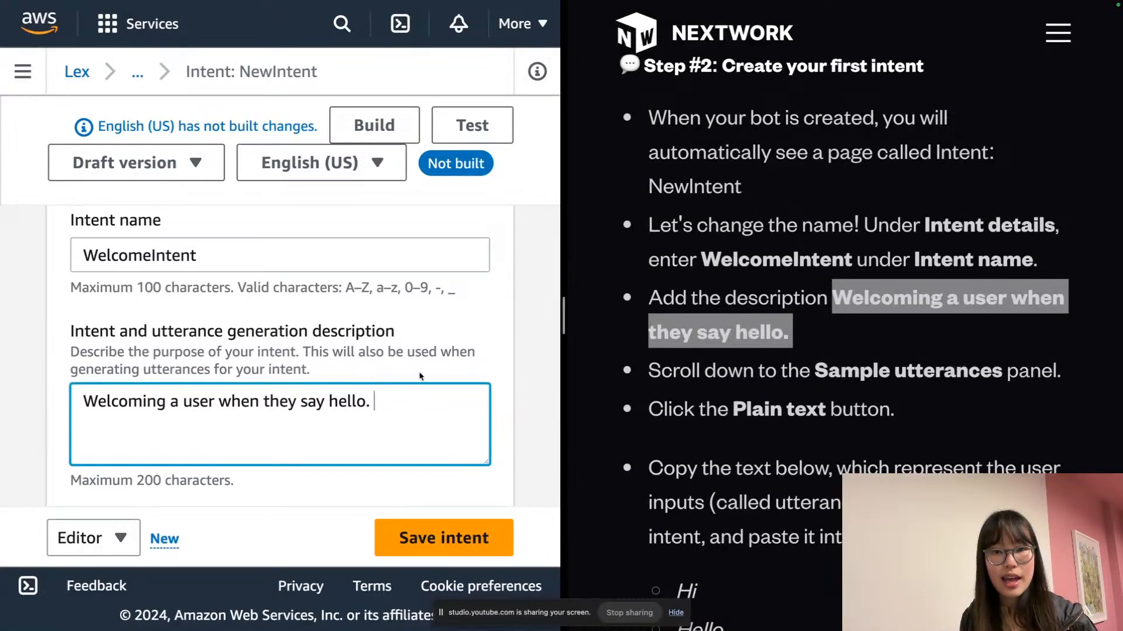
scroll(318, 370, "down", 10)
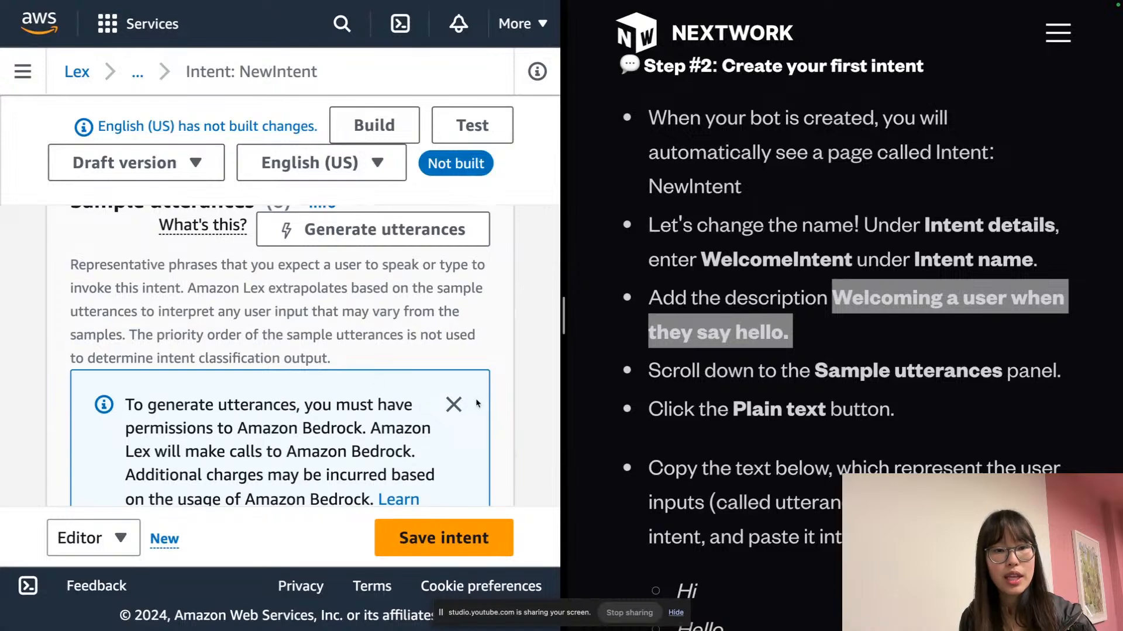
Dismiss the Amazon Bedrock notice and switch the sample utterances editor to Plain Text
left_click(454, 406)
scroll(426, 380, "down", 2)
scroll(426, 380, "down", 8)
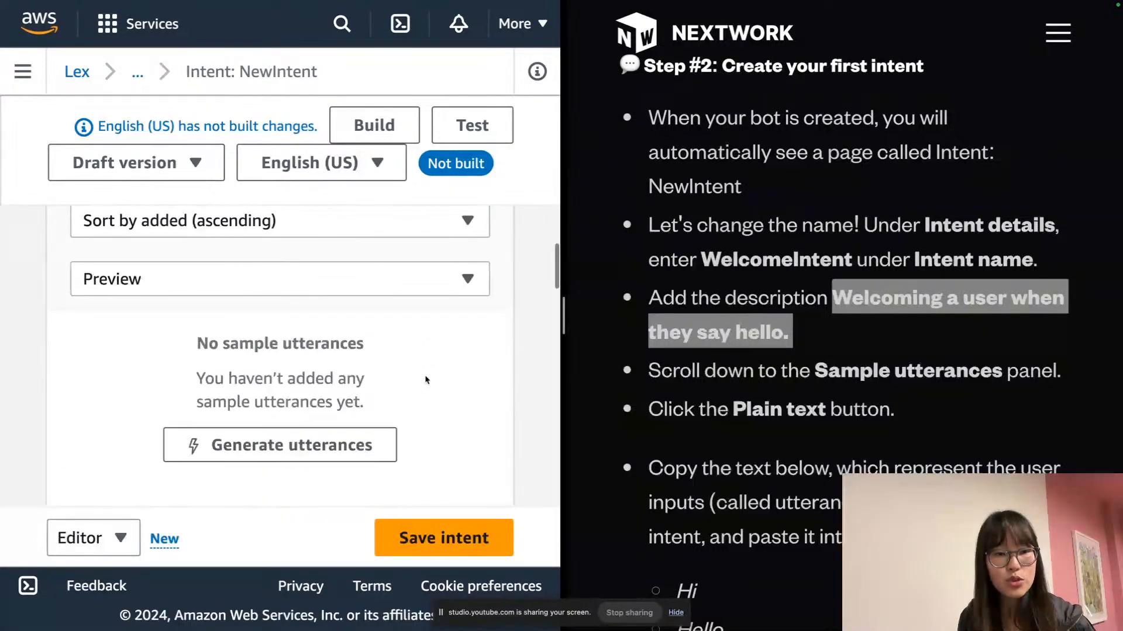
scroll(419, 357, "up", 5)
scroll(419, 358, "up", 1)
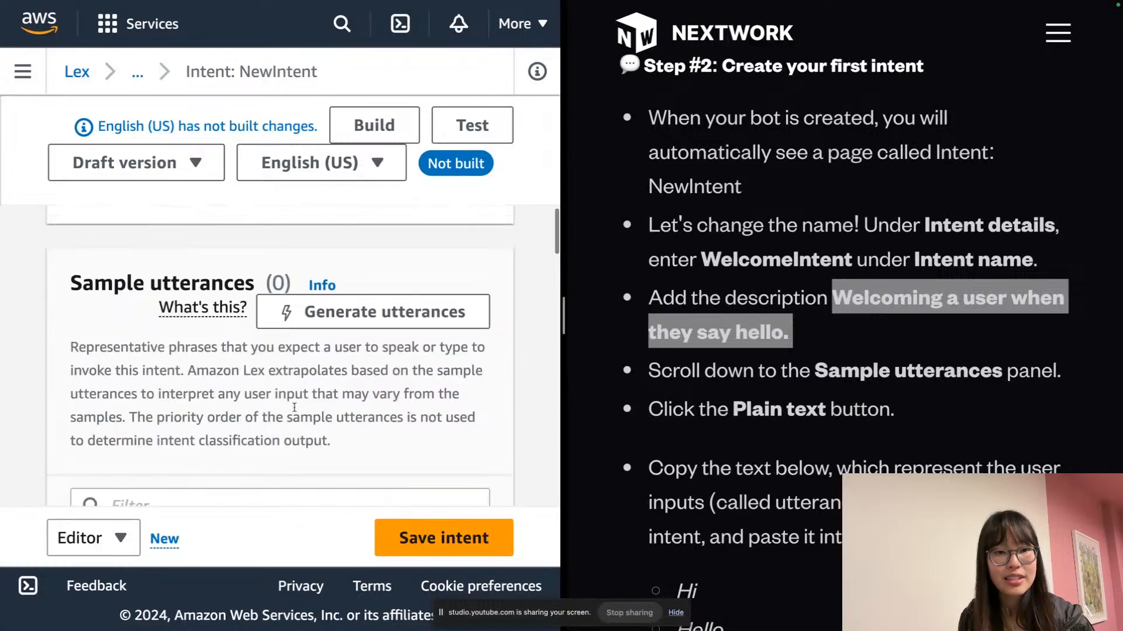
key("super+minus")
key("super+minus")
key("super+minus")
key("super+minus")
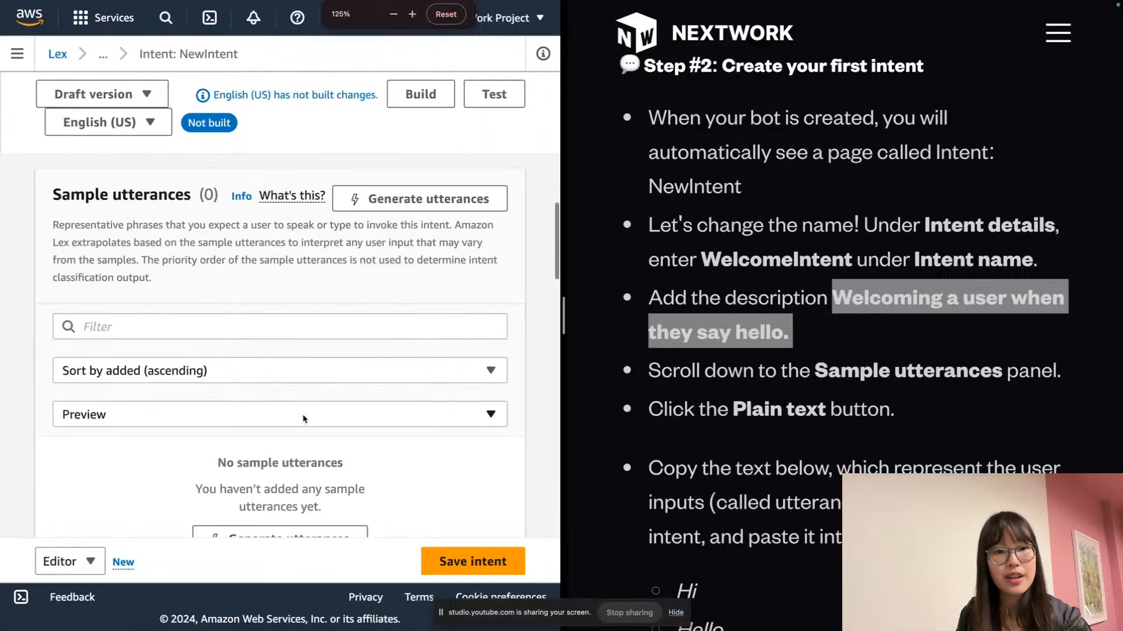
key("super+minus")
key("super+minus")
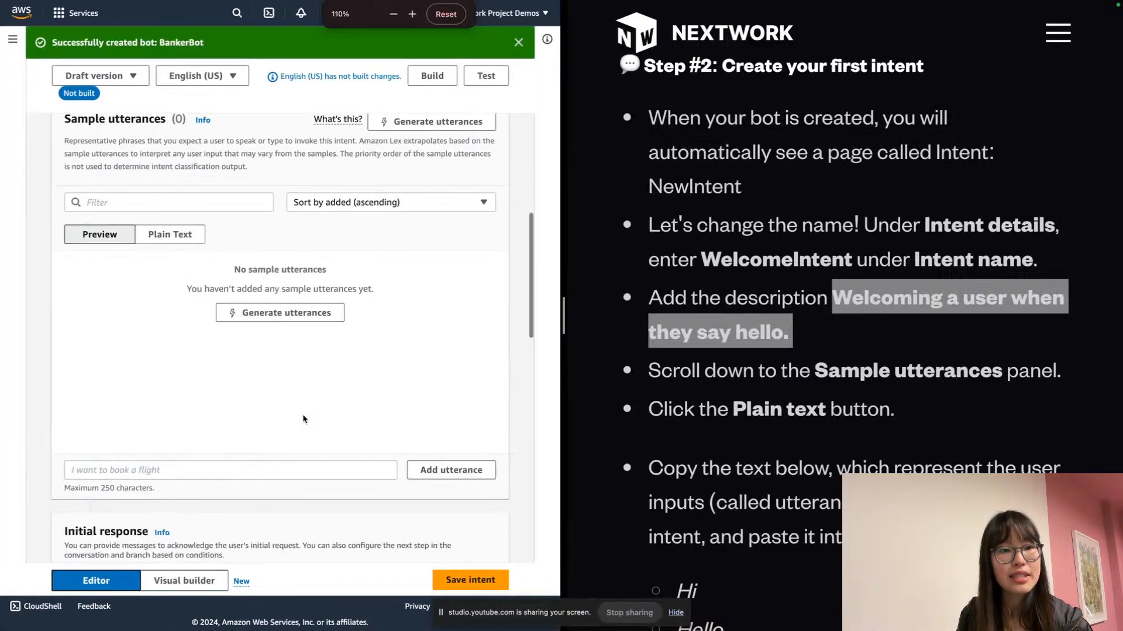
key("super+equal")
key("super+equal")
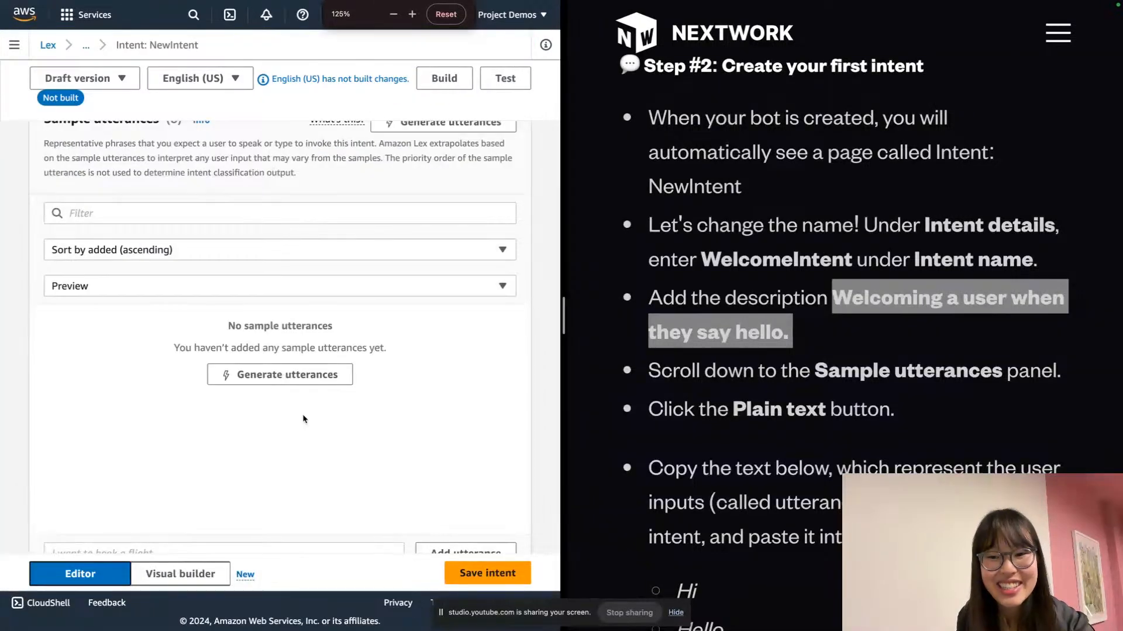
scroll(303, 418, "up", 2)
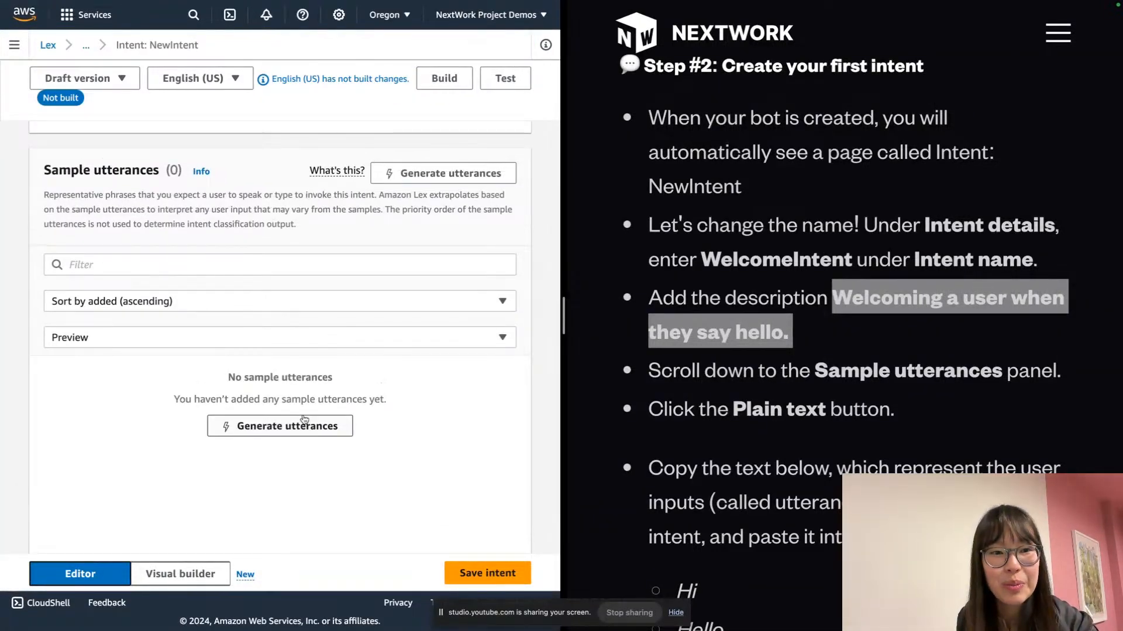
key("super+minus")
key("super+minus")
key("super+minus")
key("super+equal")
key("super+equal")
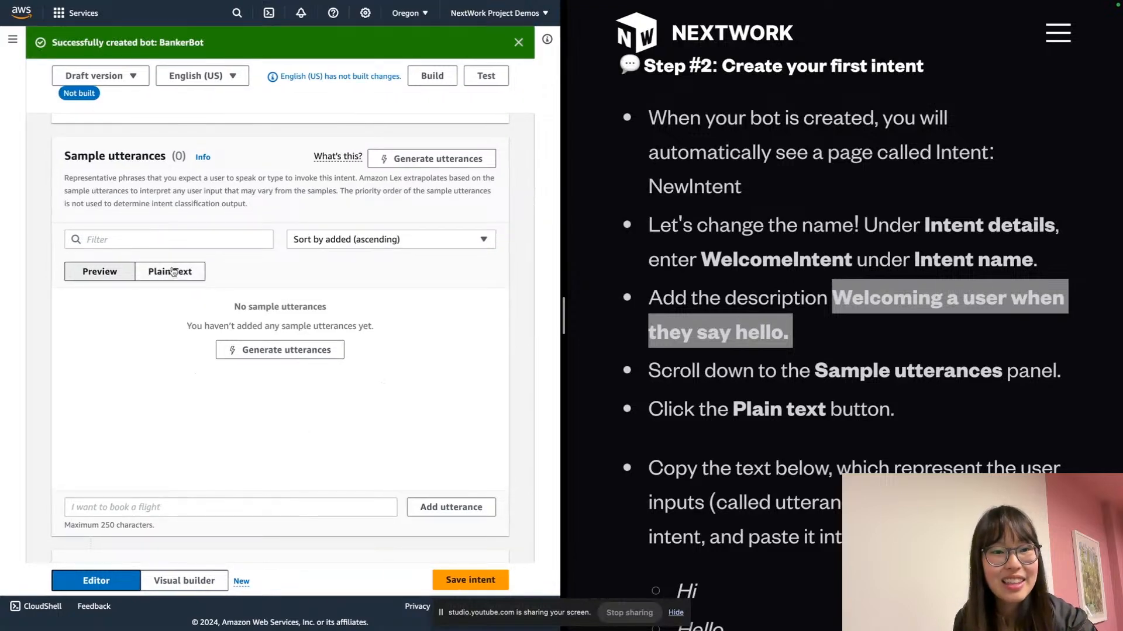
left_click(174, 272)
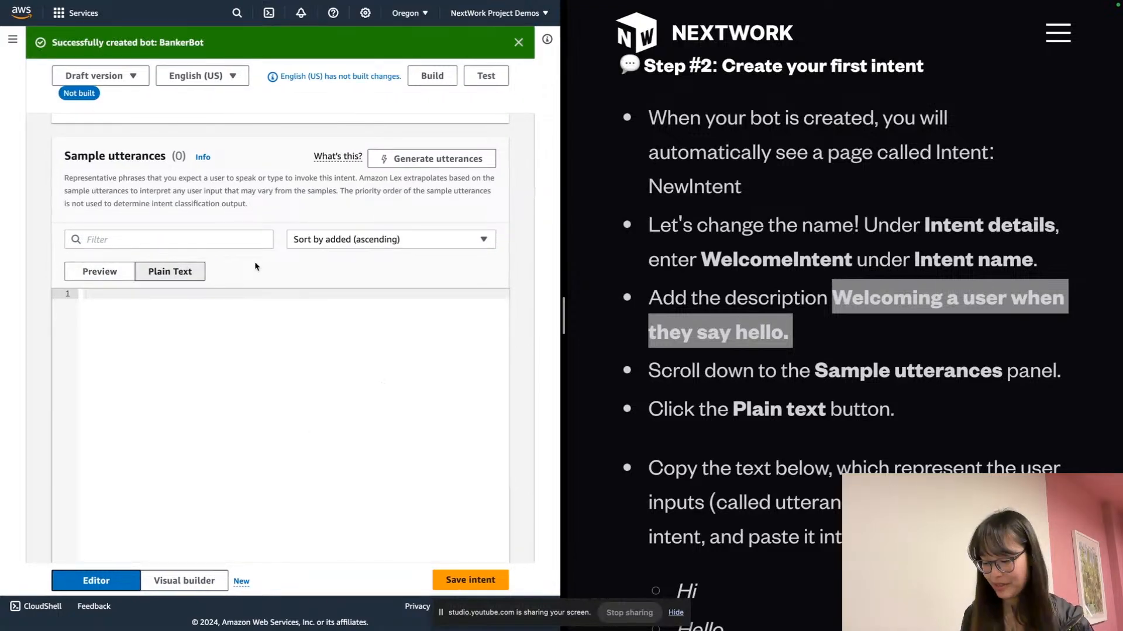
key("super+equal")
key("super+equal")
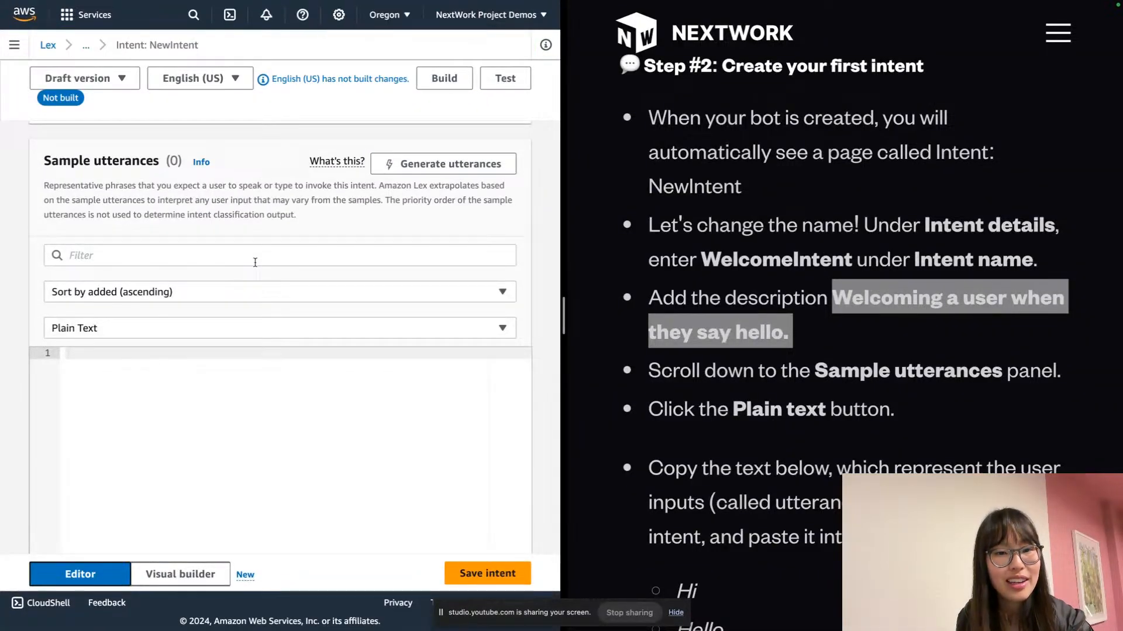
left_click(266, 329)
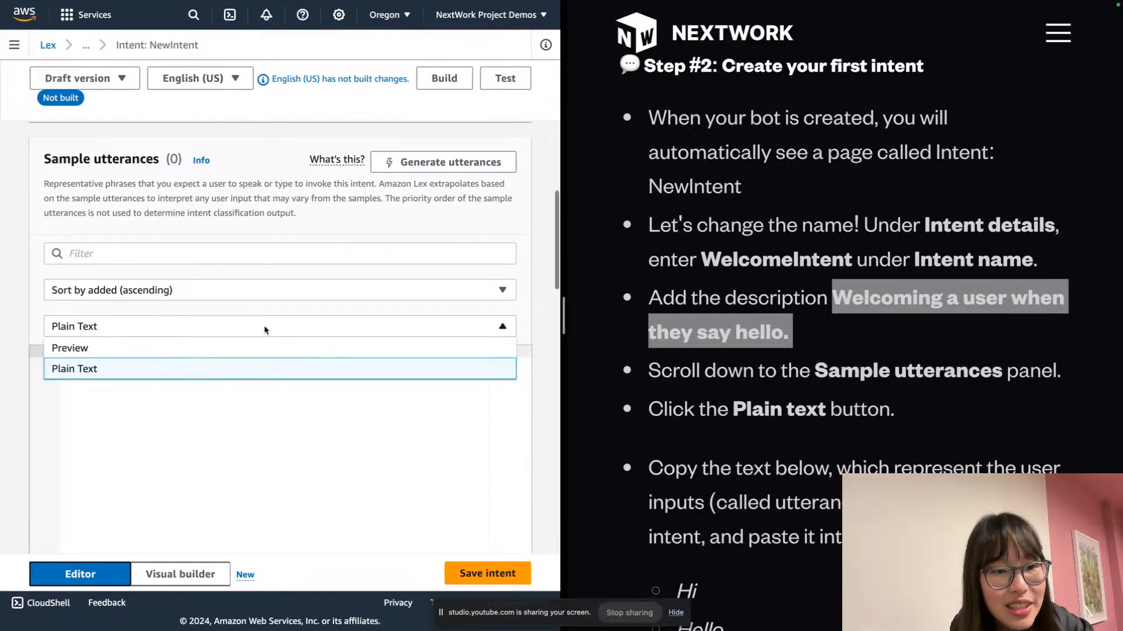
left_click(265, 327)
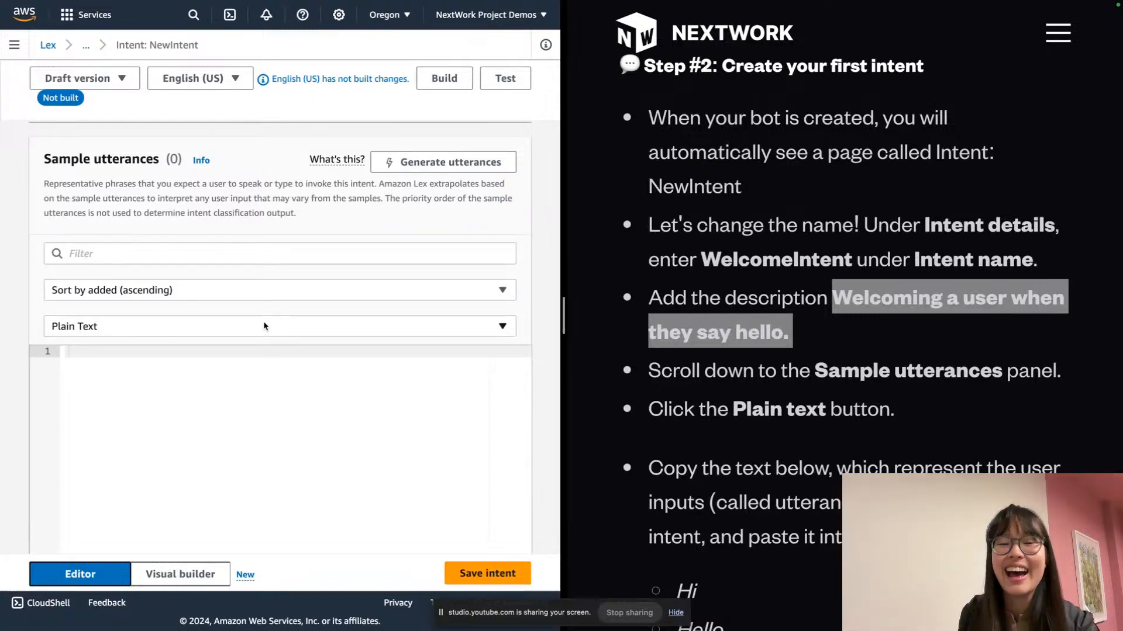
key("super+plus")
key("super+plus")
scroll(263, 322, "down", 3)
left_click(242, 391)
left_click(242, 396)
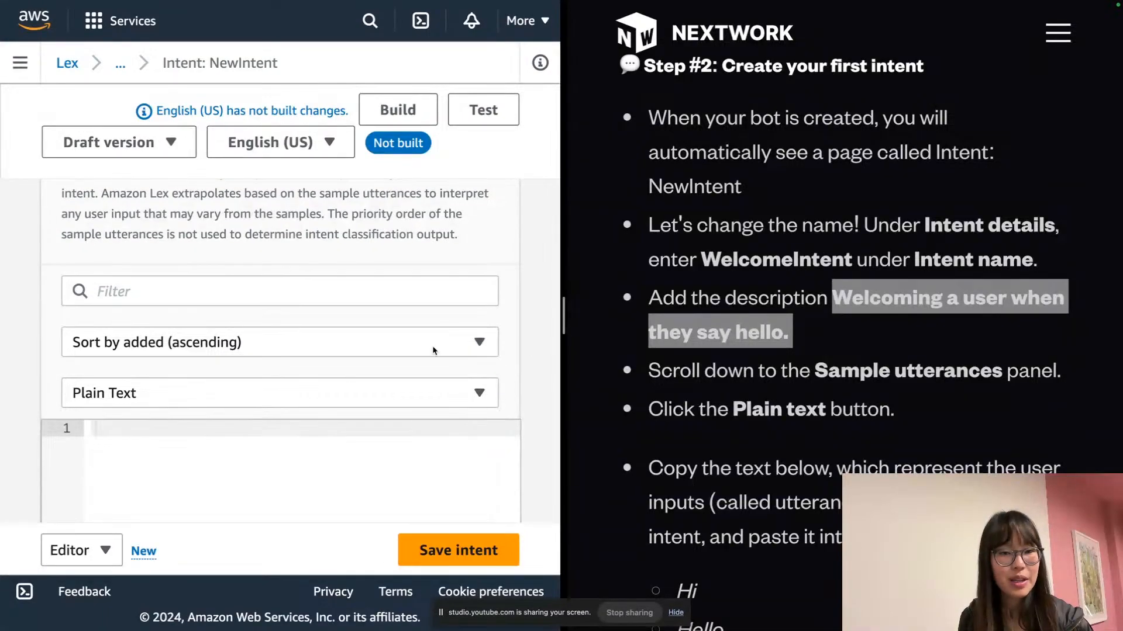
Paste the guide's utterances Hi, Hello, I need help, and Can you help me? into the editor
scroll(678, 318, "down", 5)
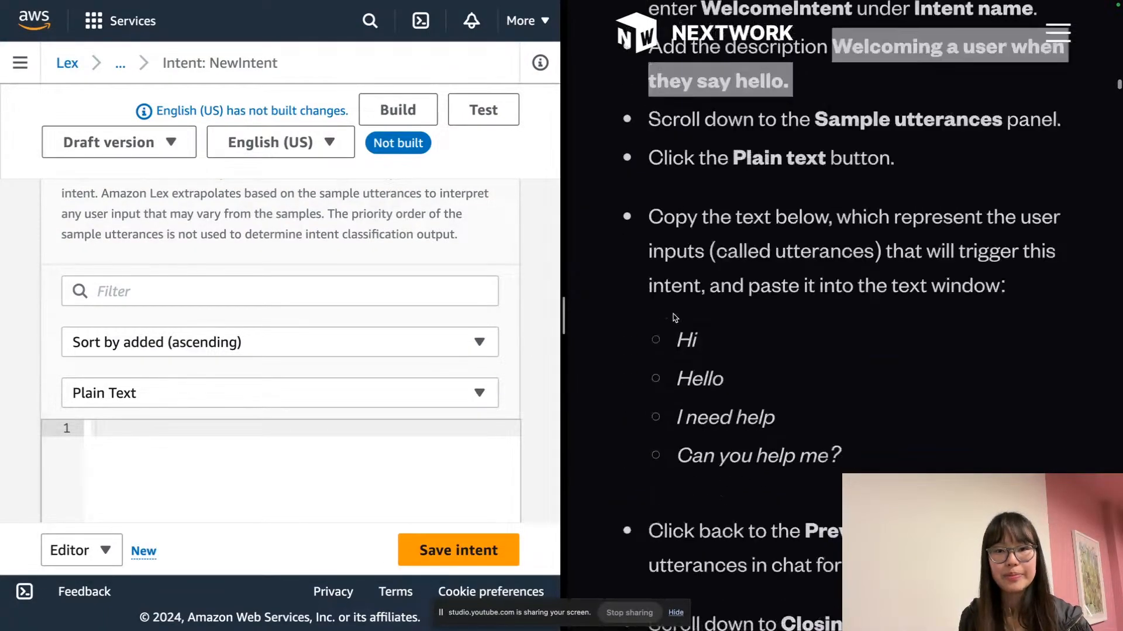
left_click_drag(666, 251, 877, 357)
key("ctrl+c")
scroll(524, 358, "down", 2)
left_click(235, 402)
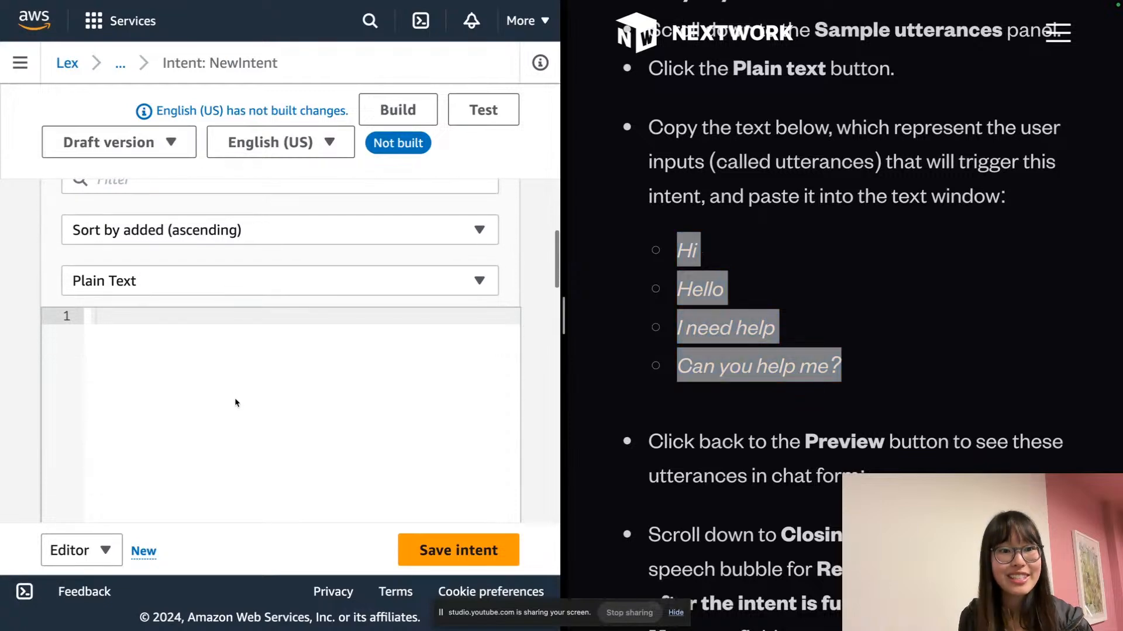
key("ctrl+v")
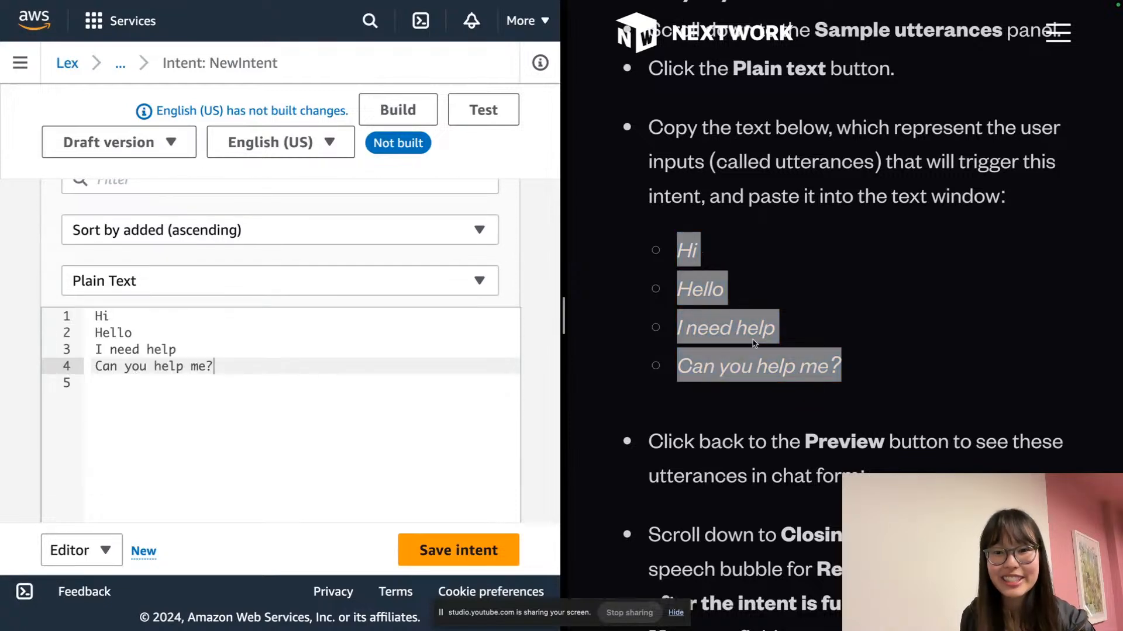
scroll(455, 332, "down", 10)
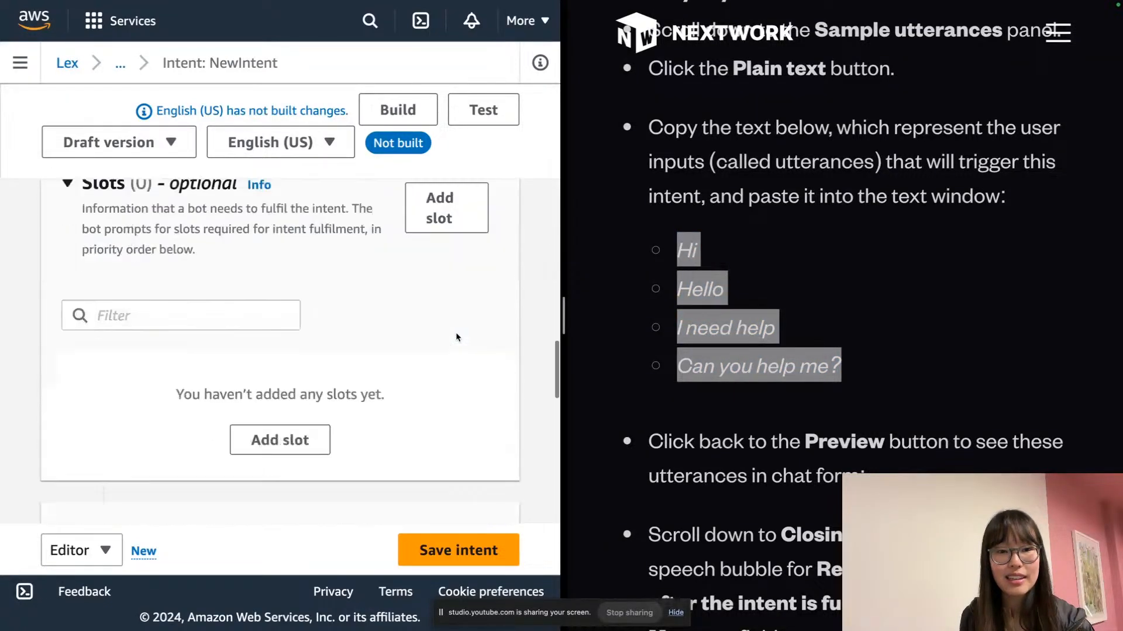
Paste the BB Banking Bot greeting as the closing response message, then build the bot
scroll(454, 338, "down", 2)
scroll(618, 351, "down", 6)
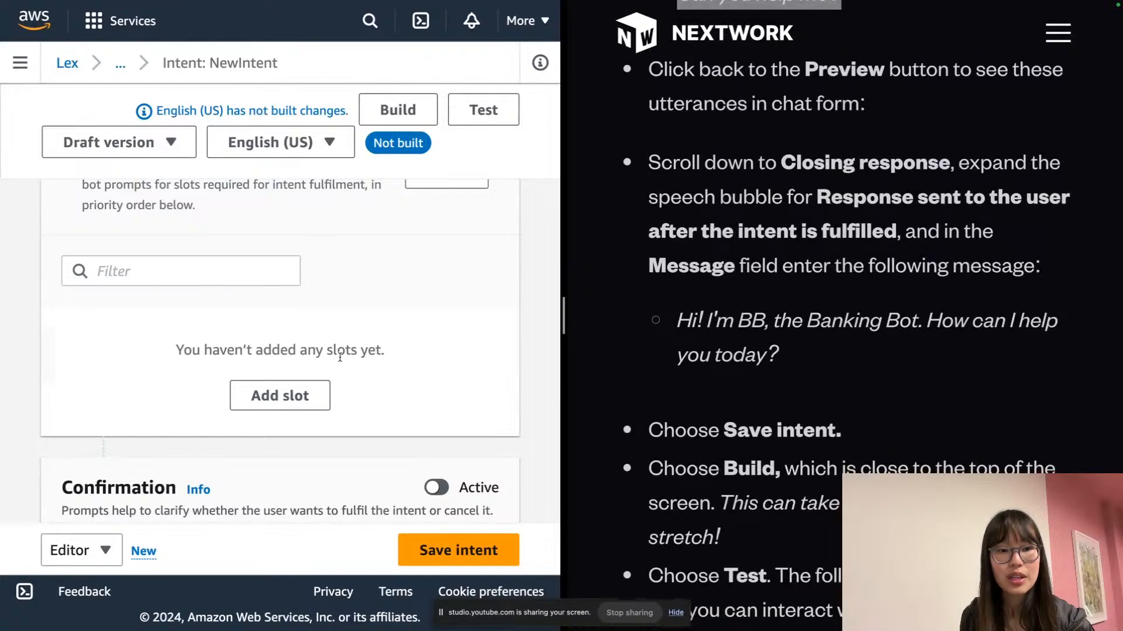
scroll(340, 356, "down", 12)
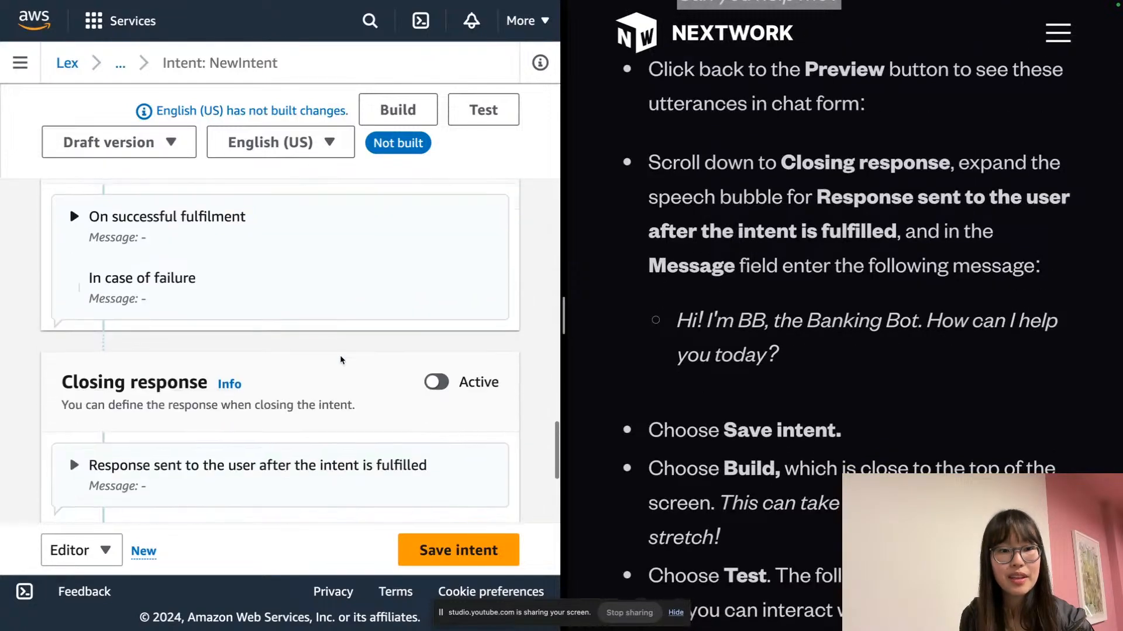
scroll(341, 360, "down", 2)
left_click(92, 361)
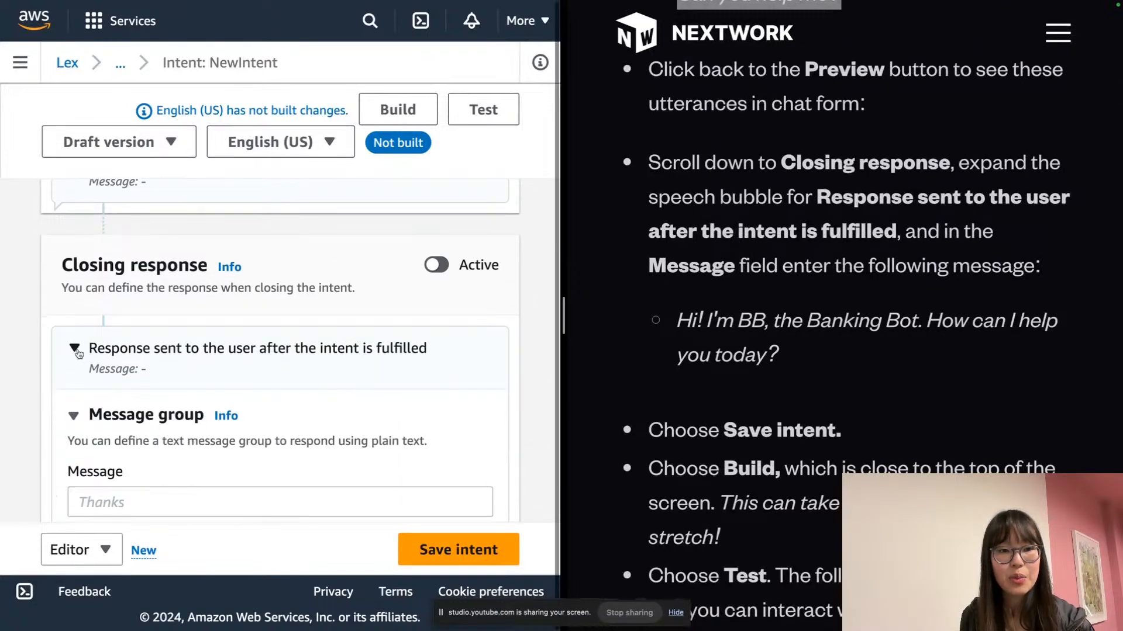
scroll(755, 319, "down", 1)
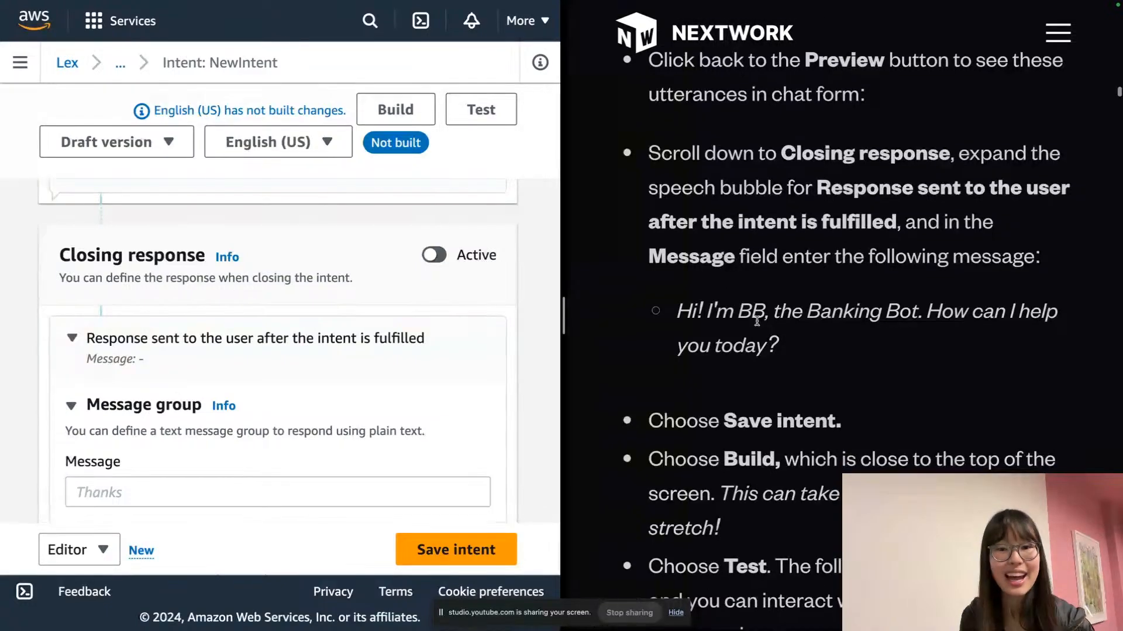
triple_click(753, 320)
scroll(460, 344, "down", 2)
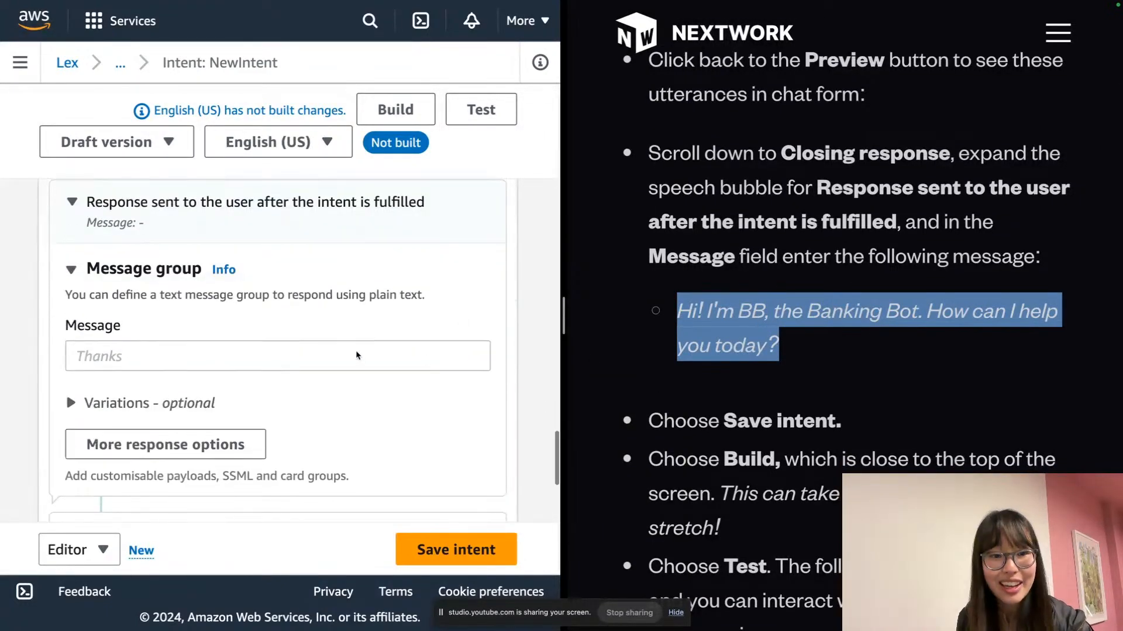
left_click(358, 355)
key("ctrl+v")
scroll(359, 396, "down", 2)
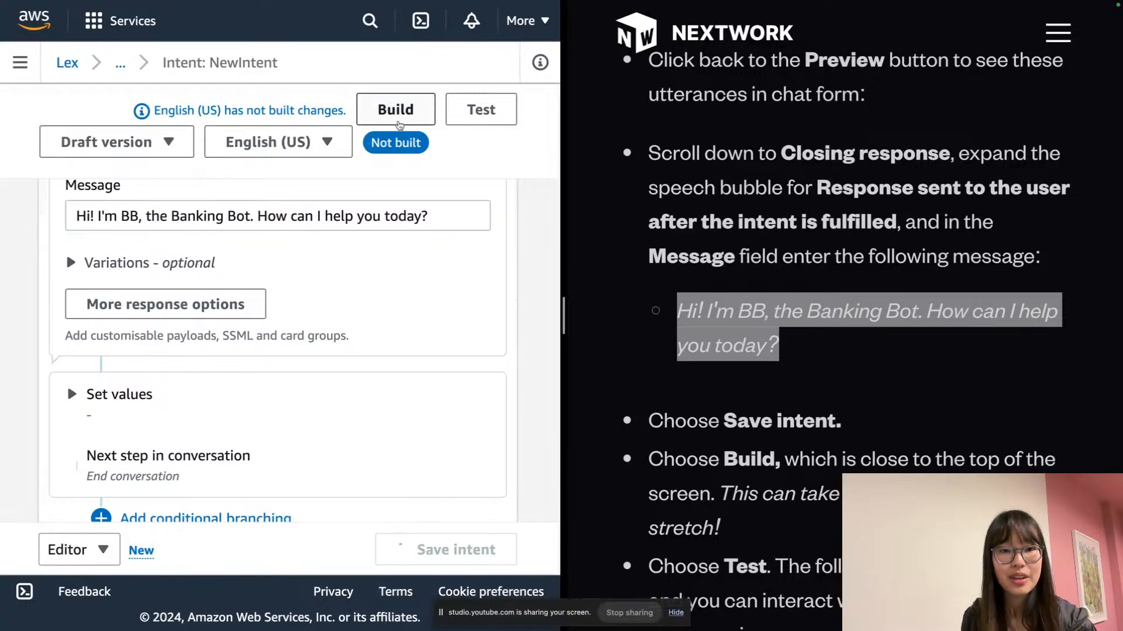
left_click(397, 111)
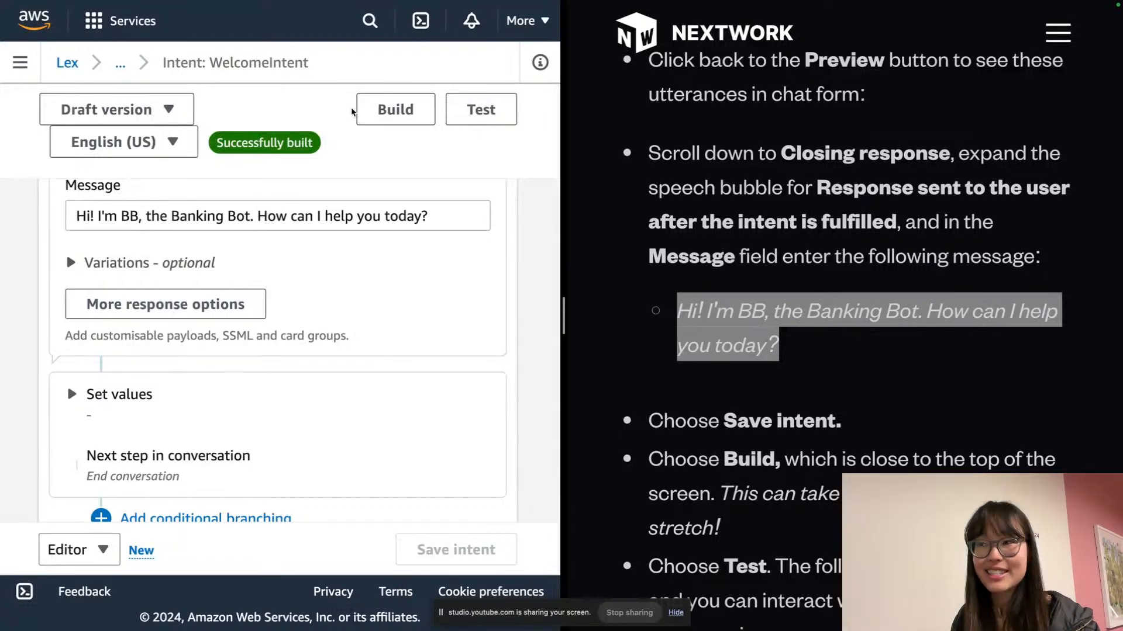
Open a test chat, send 'Hello', and check the reply is the Banking Bot greeting
left_click(479, 122)
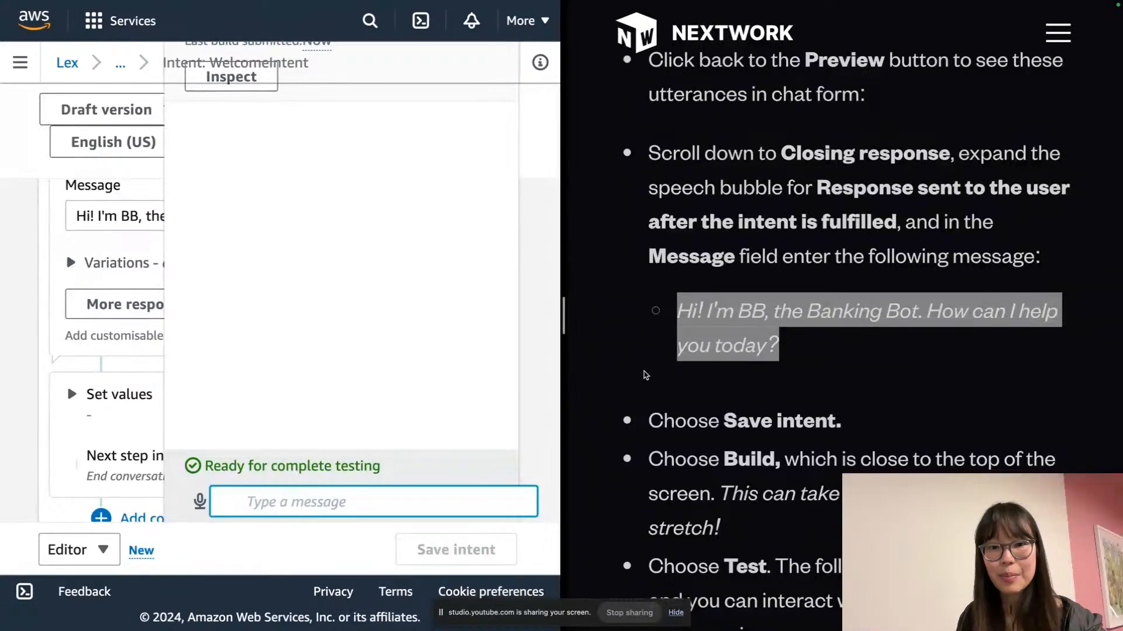
scroll(643, 375, "down", 5)
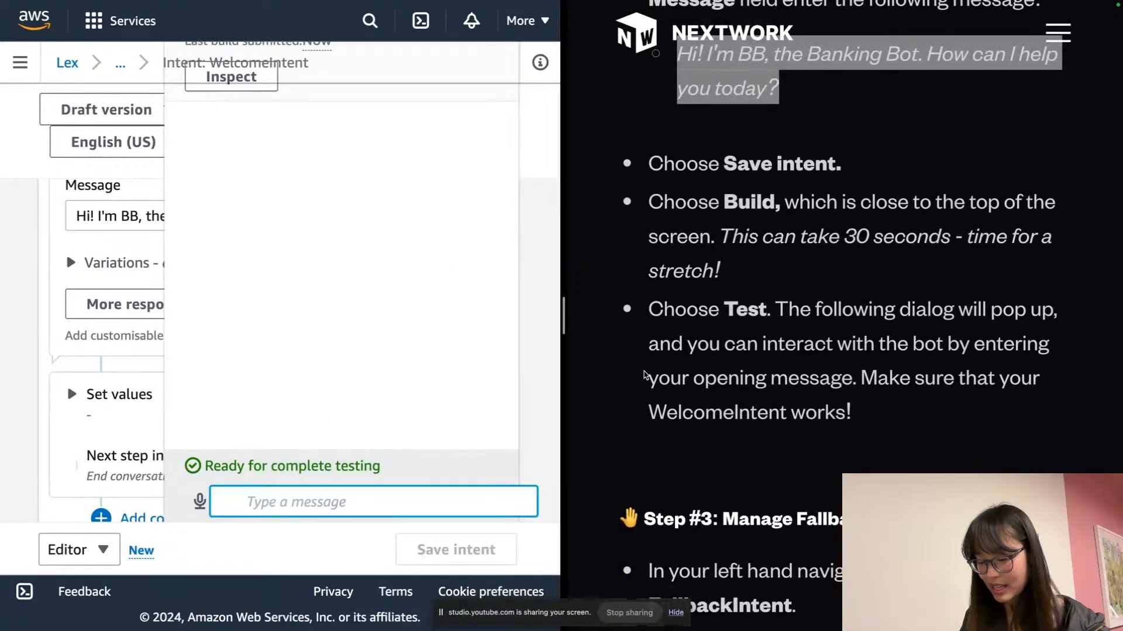
key("ctrl+minus")
key("ctrl+minus")
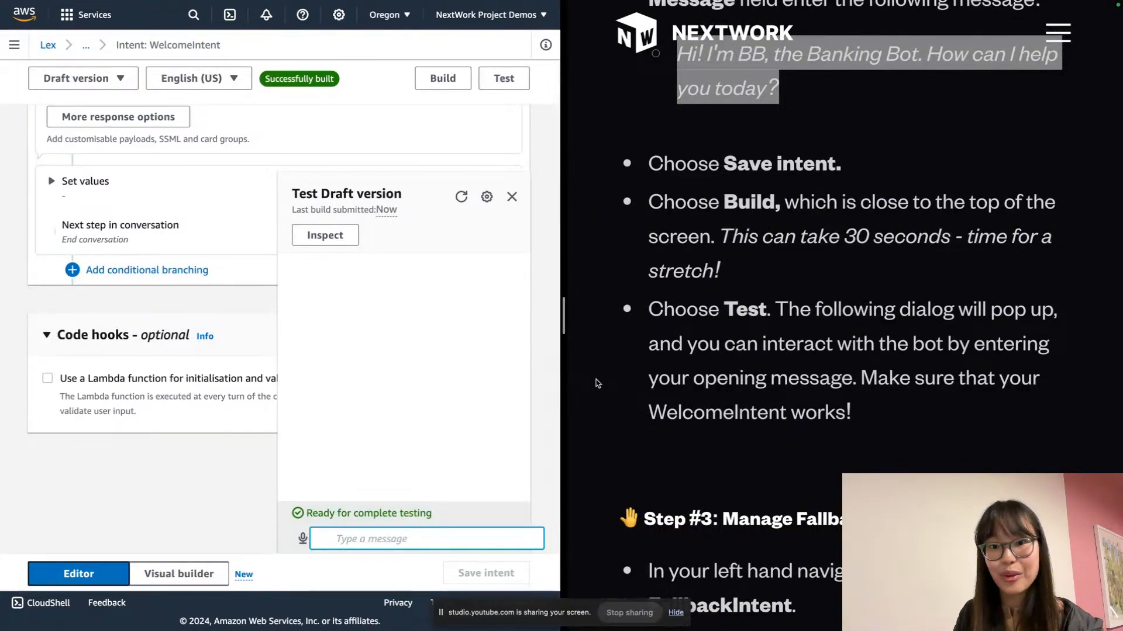
type("Hello")
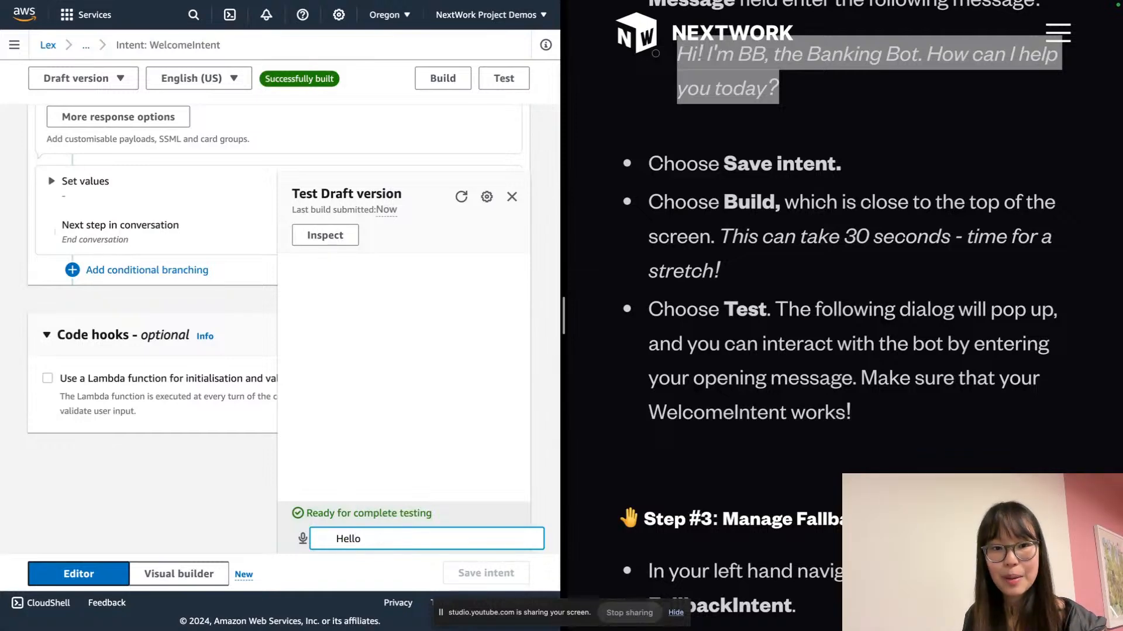
key("Return")
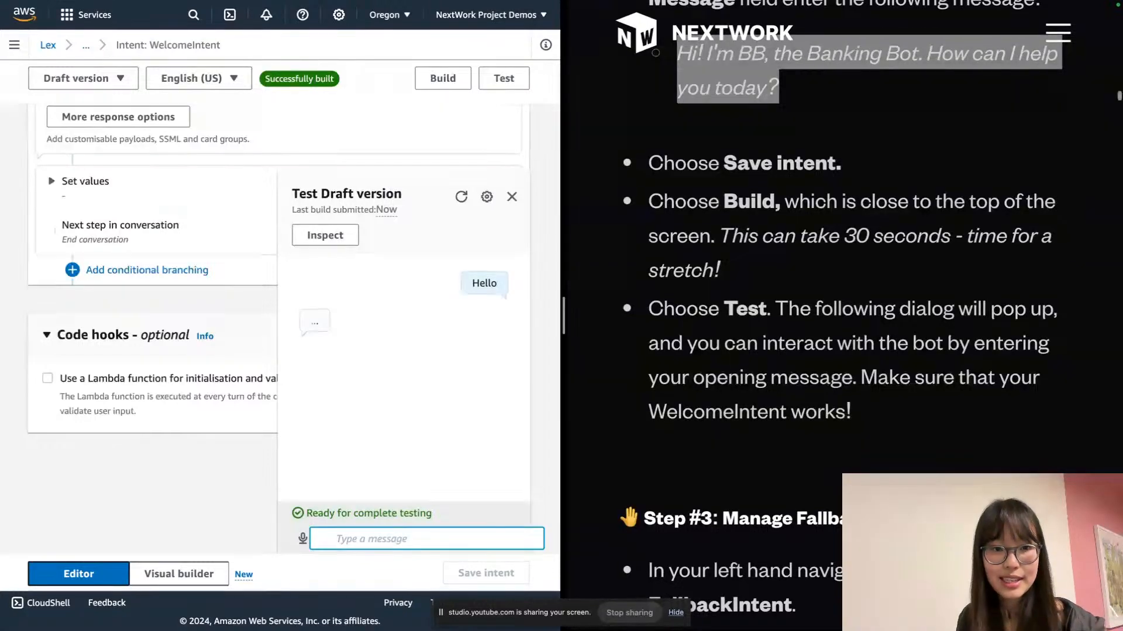
left_click(423, 359)
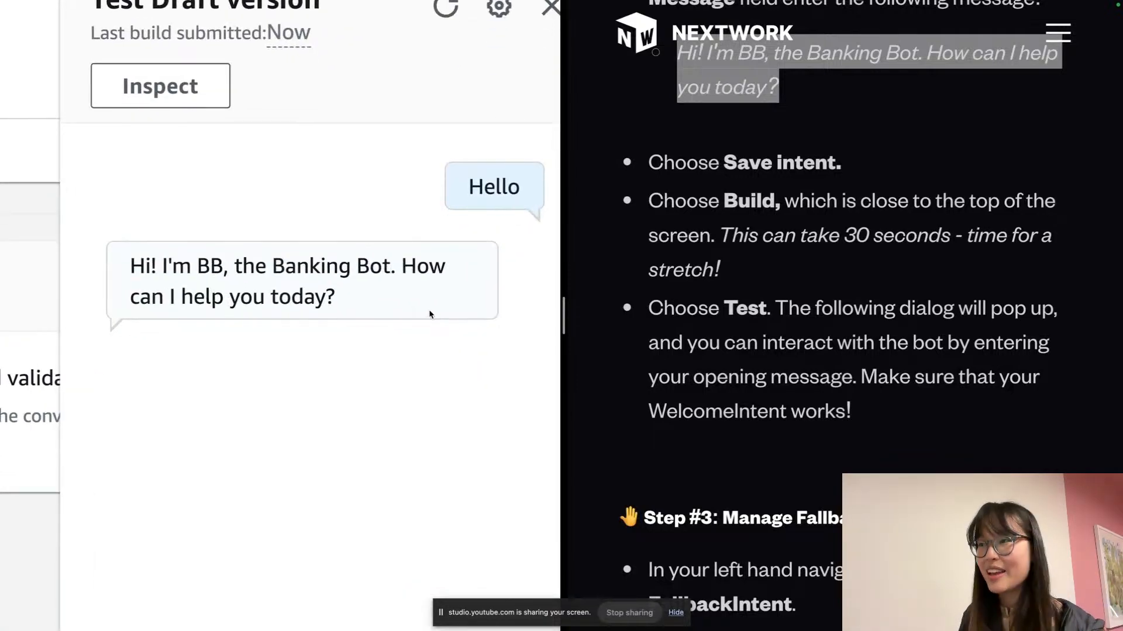
Close the test chat and open FallbackIntent from the bot's intent list
left_click(506, 199)
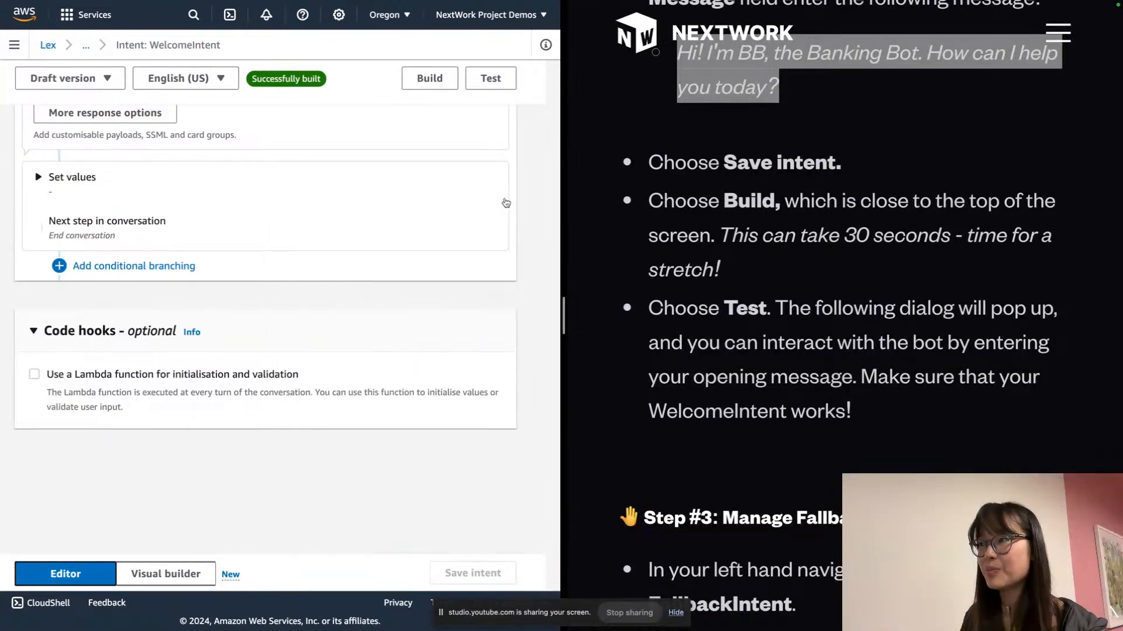
scroll(825, 402, "down", 8)
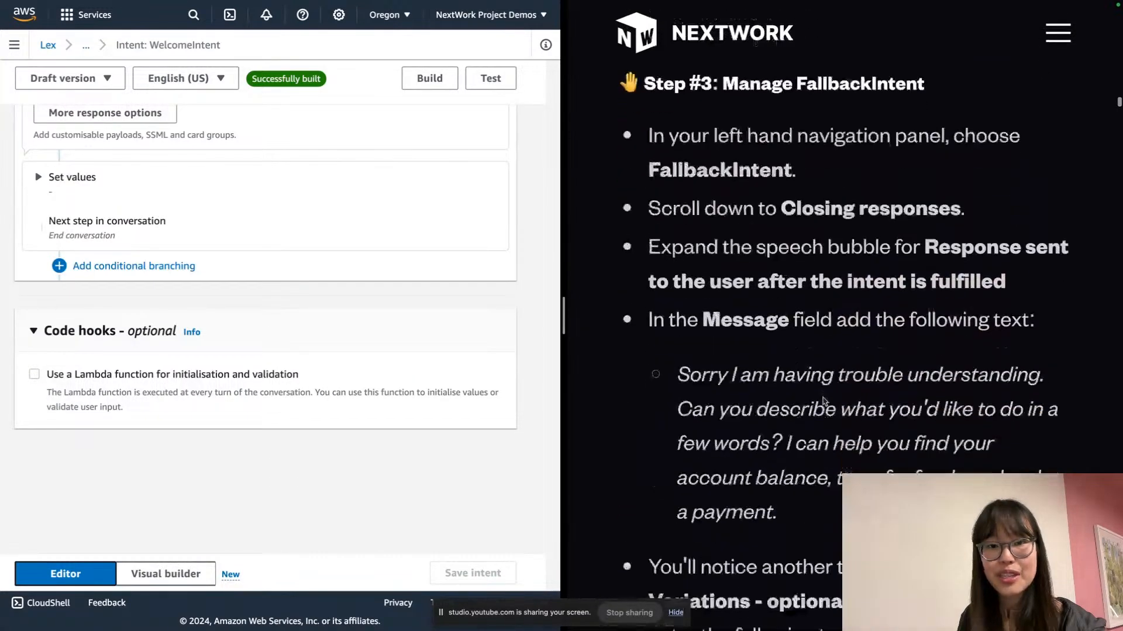
scroll(824, 401, "down", 1)
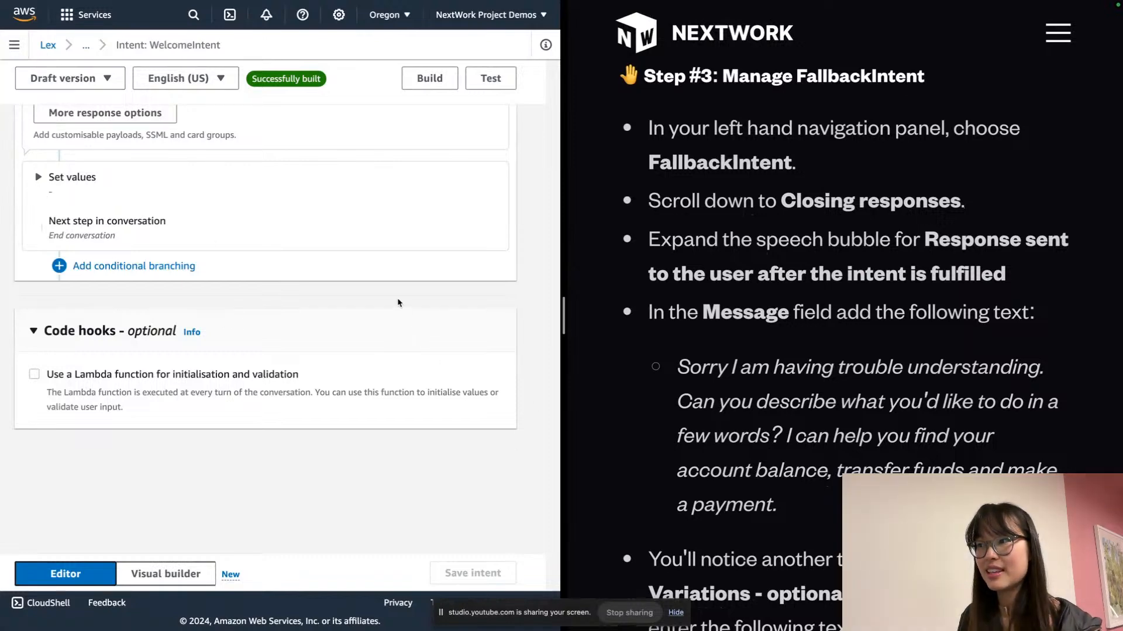
scroll(345, 298, "up", 1)
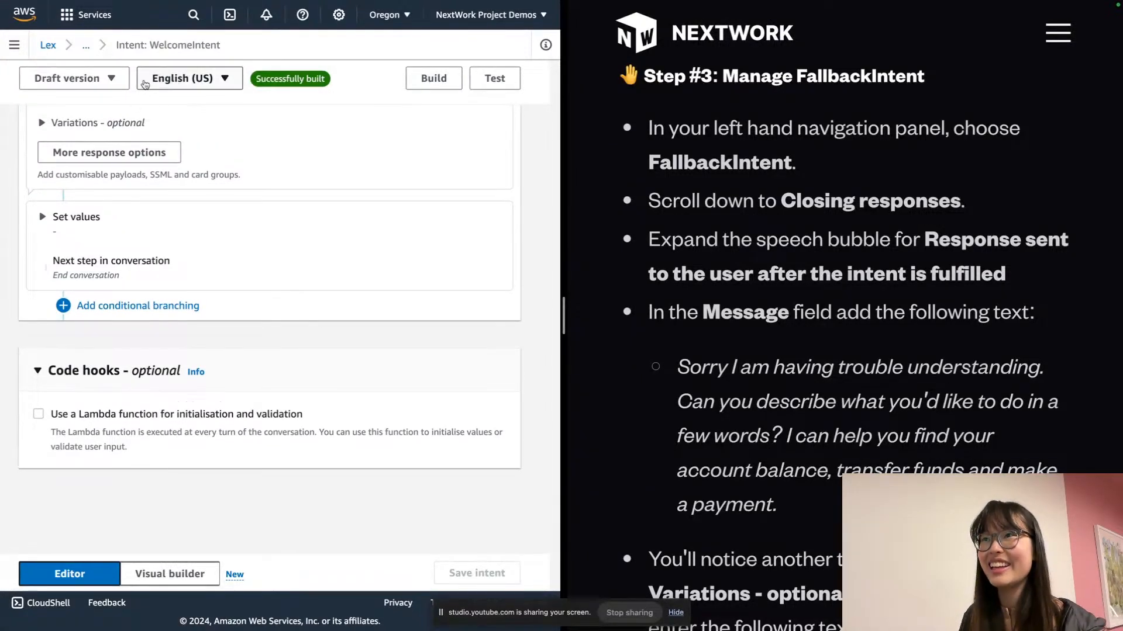
left_click(14, 45)
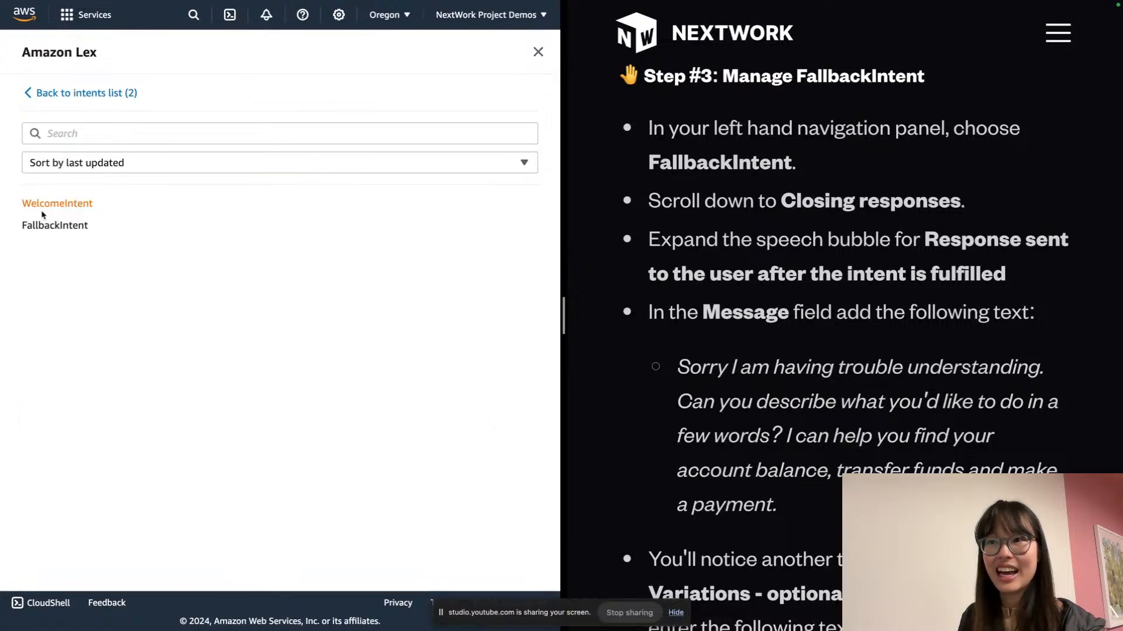
left_click(42, 226)
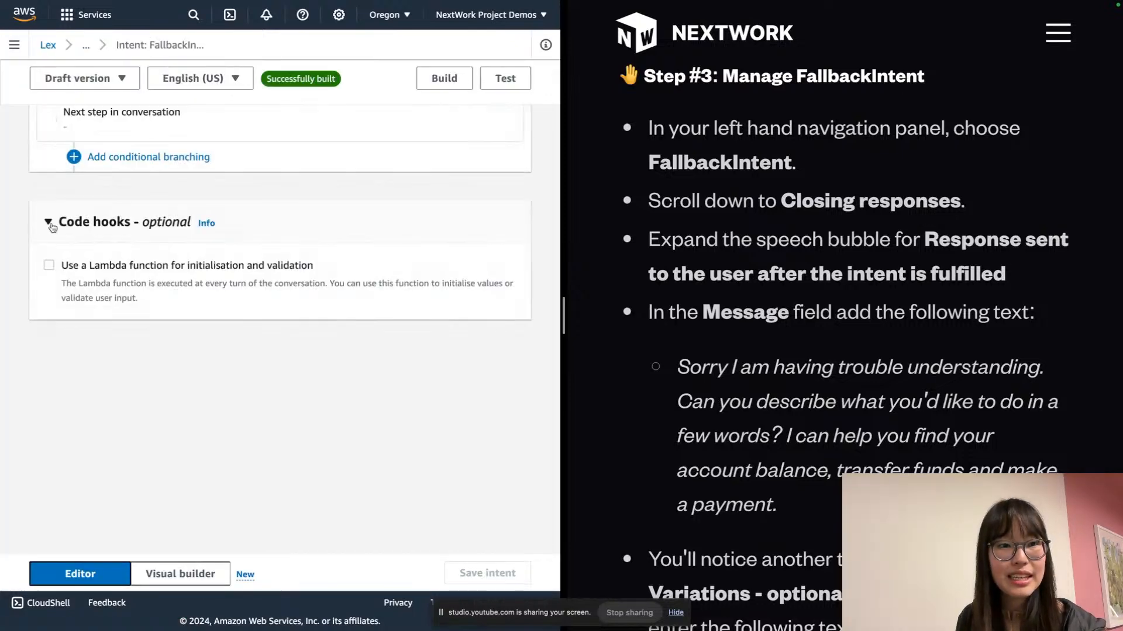
scroll(145, 252, "up", 10)
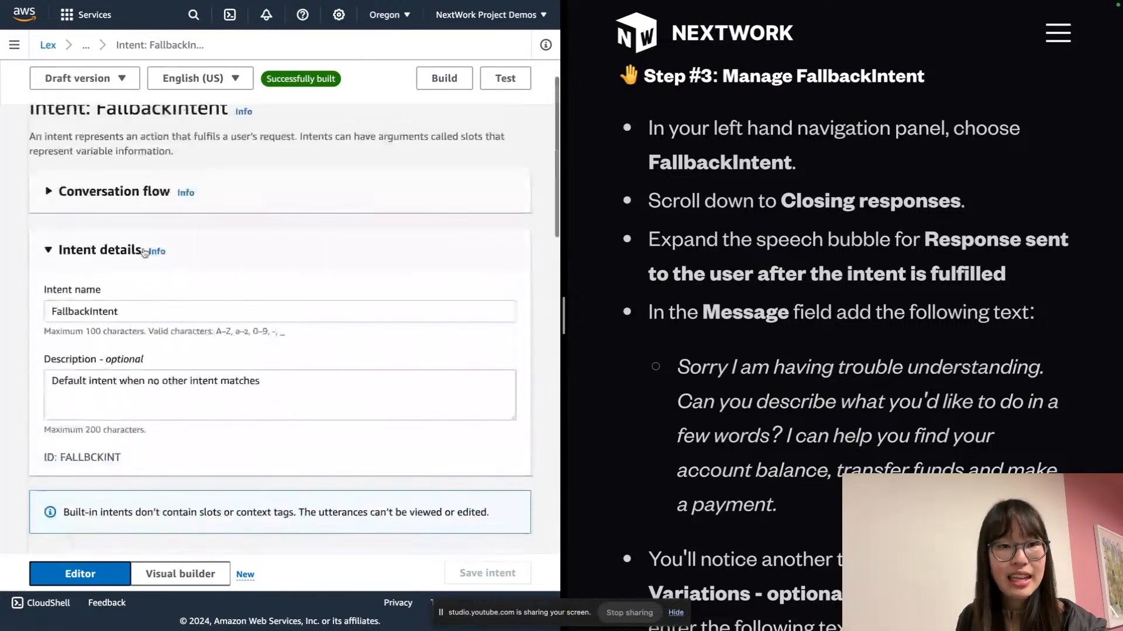
scroll(144, 252, "up", 2)
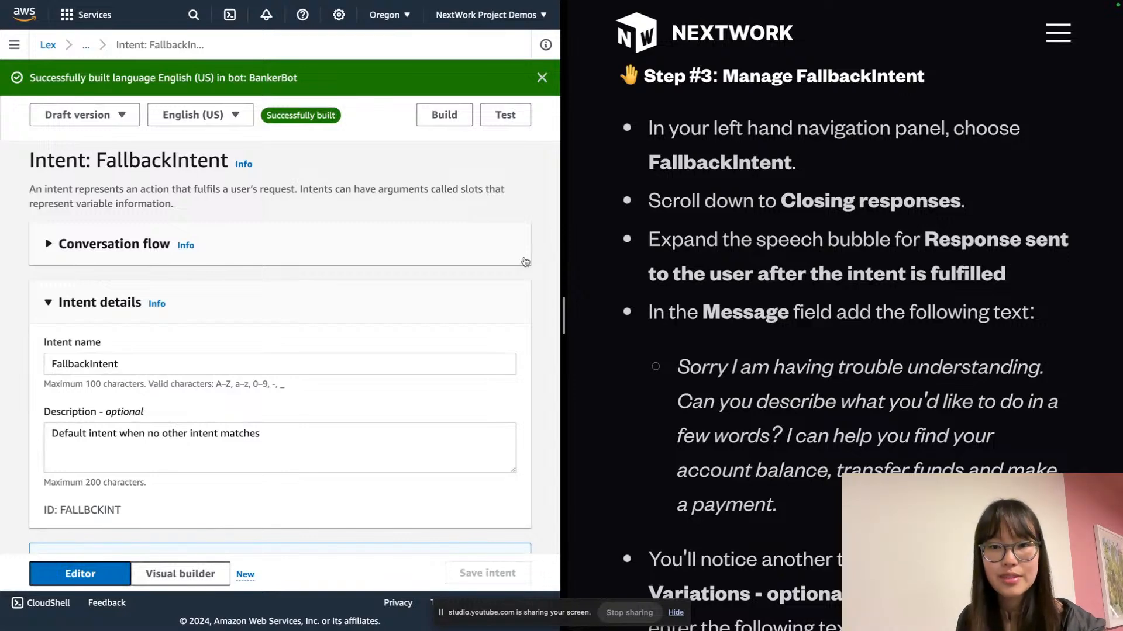
scroll(525, 261, "down", 10)
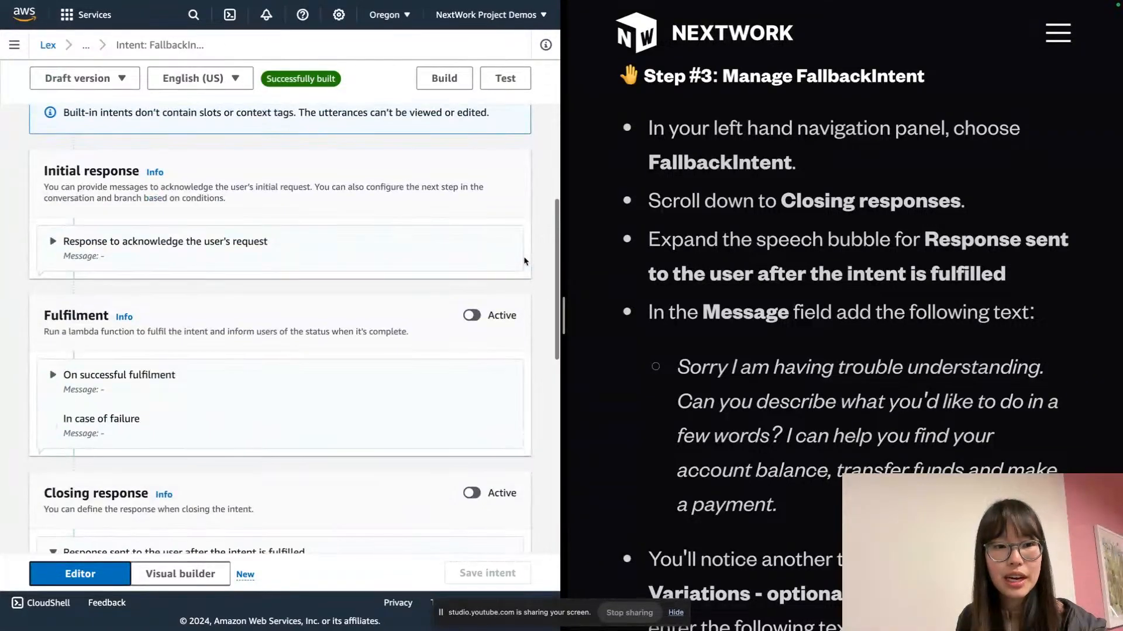
Paste the guide's 'Sorry I am having trouble understanding…' text as the fulfilled-response message
scroll(525, 261, "down", 8)
scroll(524, 261, "up", 2)
scroll(524, 261, "up", 3)
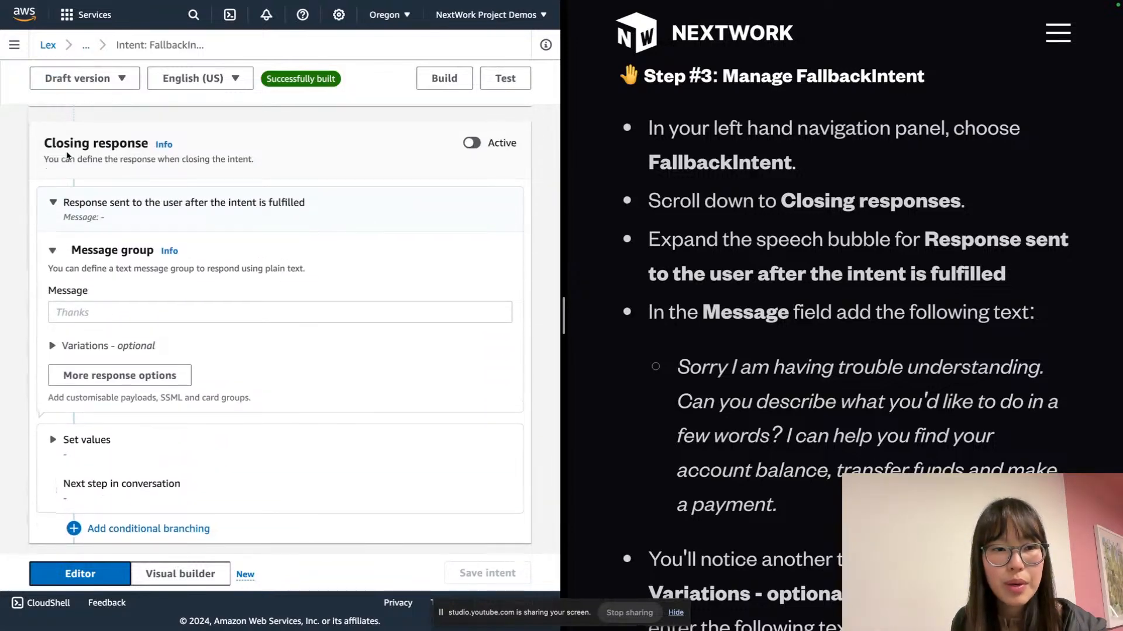
double_click(67, 143)
triple_click(67, 142)
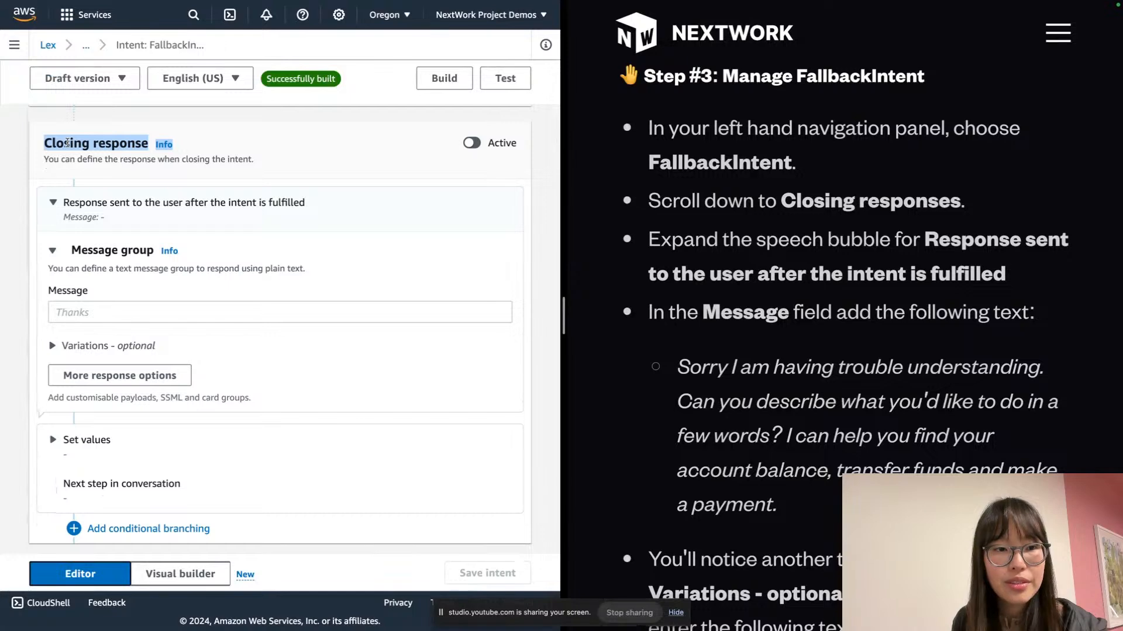
left_click(53, 203)
left_click(54, 203)
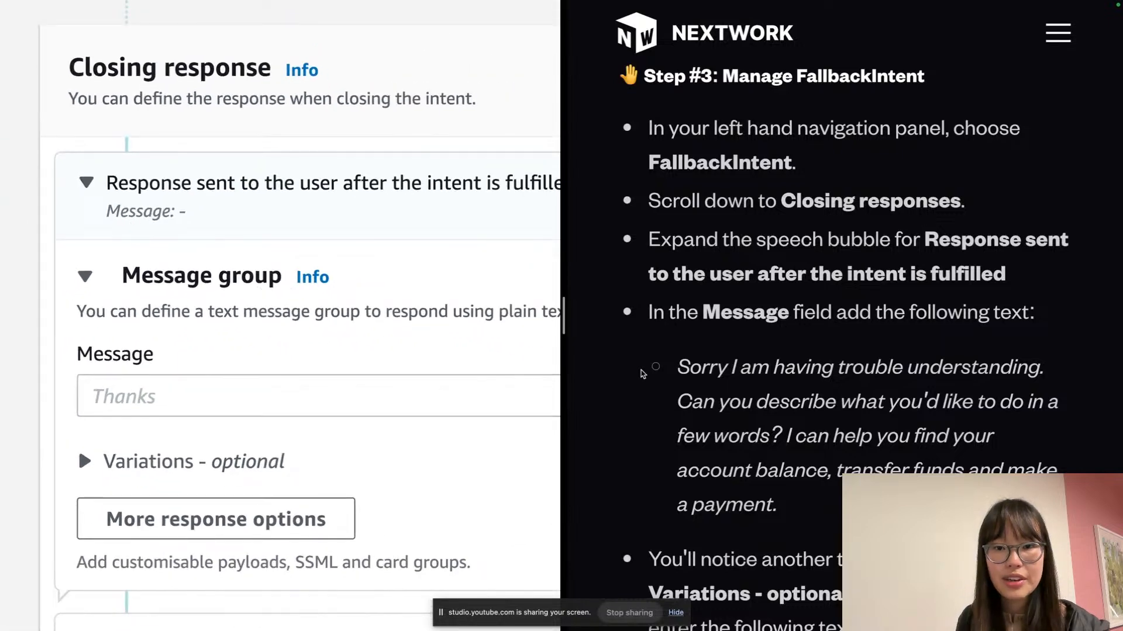
triple_click(727, 379)
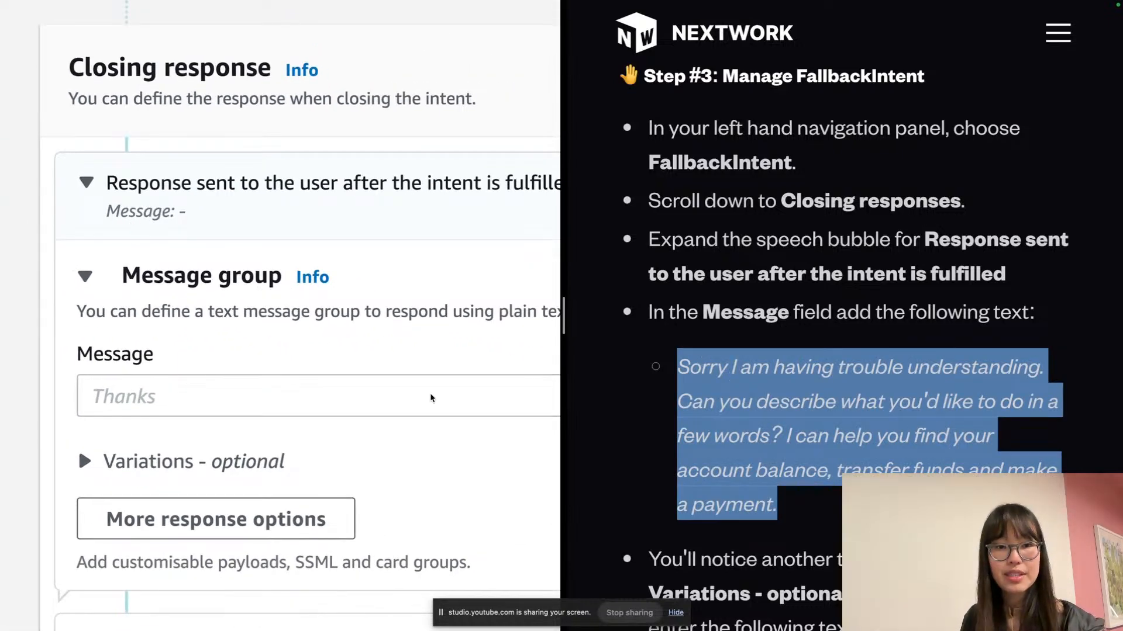
left_click(386, 405)
key("super+v")
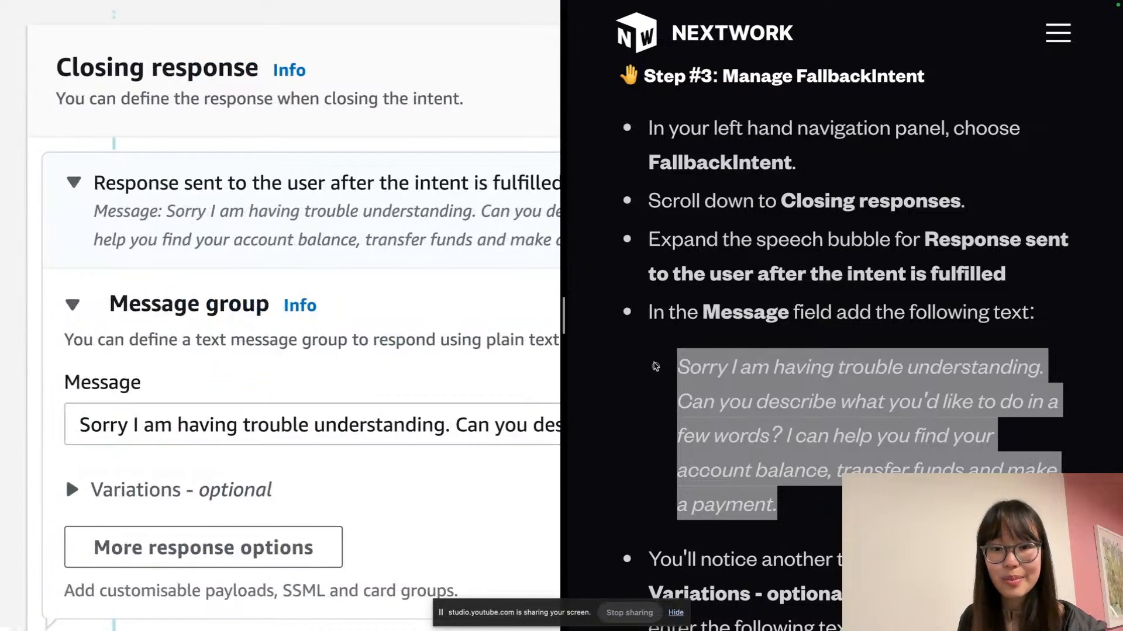
scroll(691, 364, "down", 2)
scroll(690, 365, "down", 5)
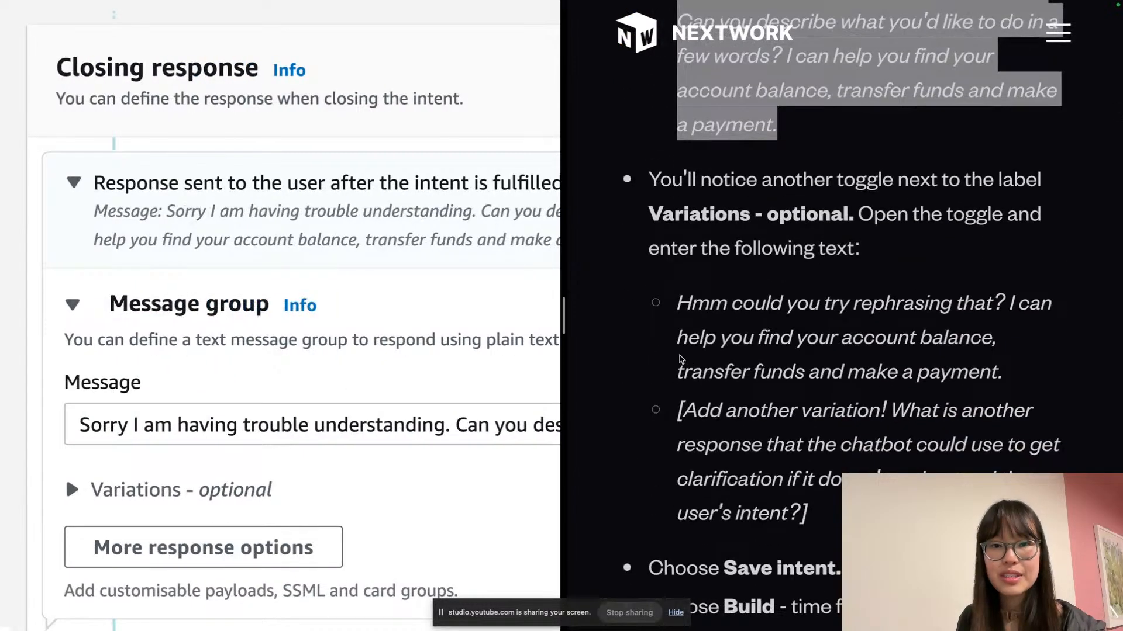
scroll(381, 375, "down", 1)
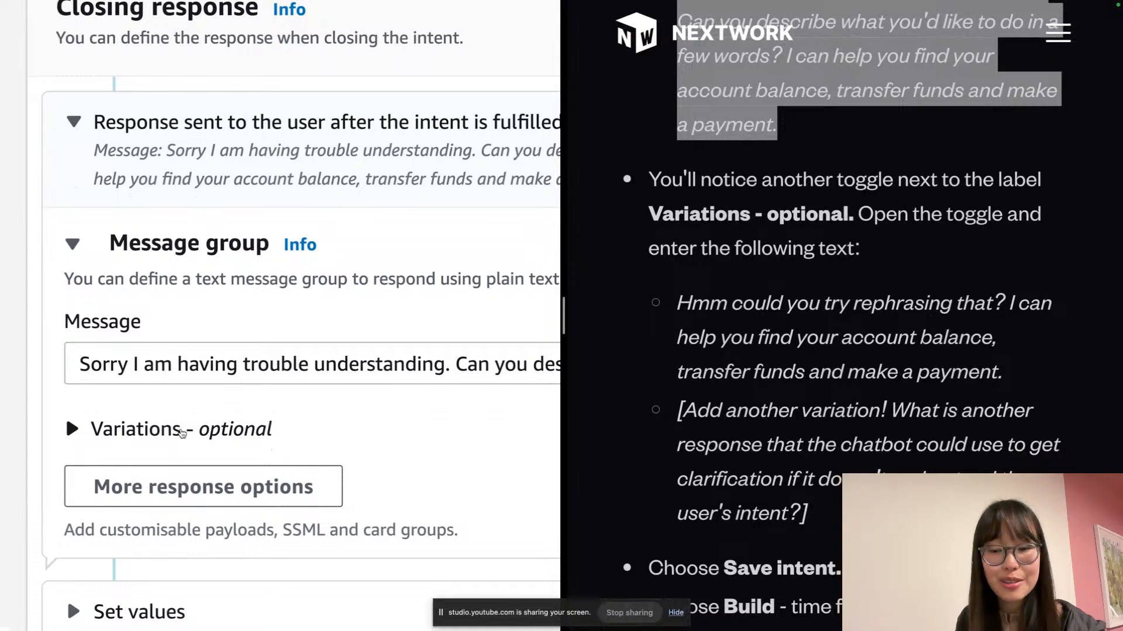
Add 'Hmm could you try rephrasing that?' as the first fallback message variation
left_click(183, 432)
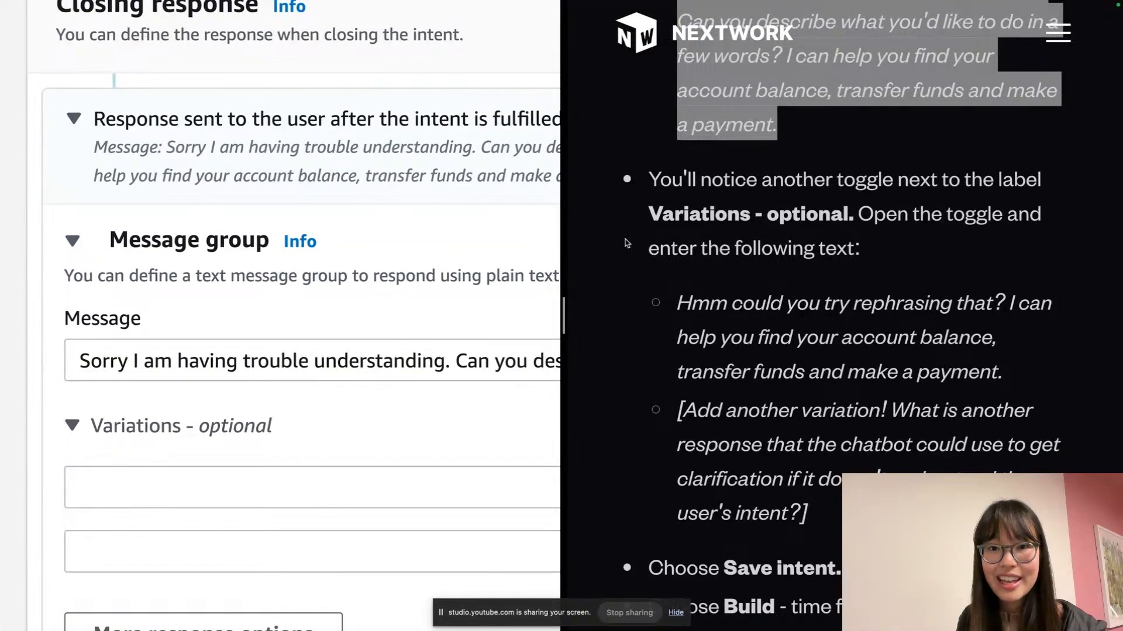
scroll(441, 372, "down", 2)
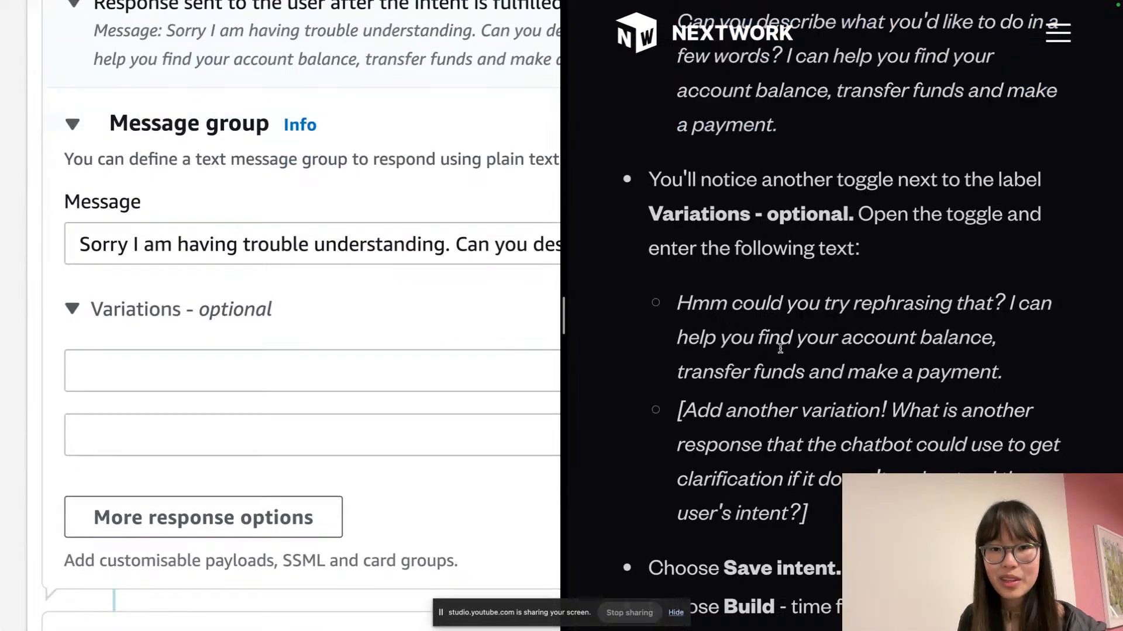
triple_click(780, 349)
key("ctrl+c")
left_click(339, 372)
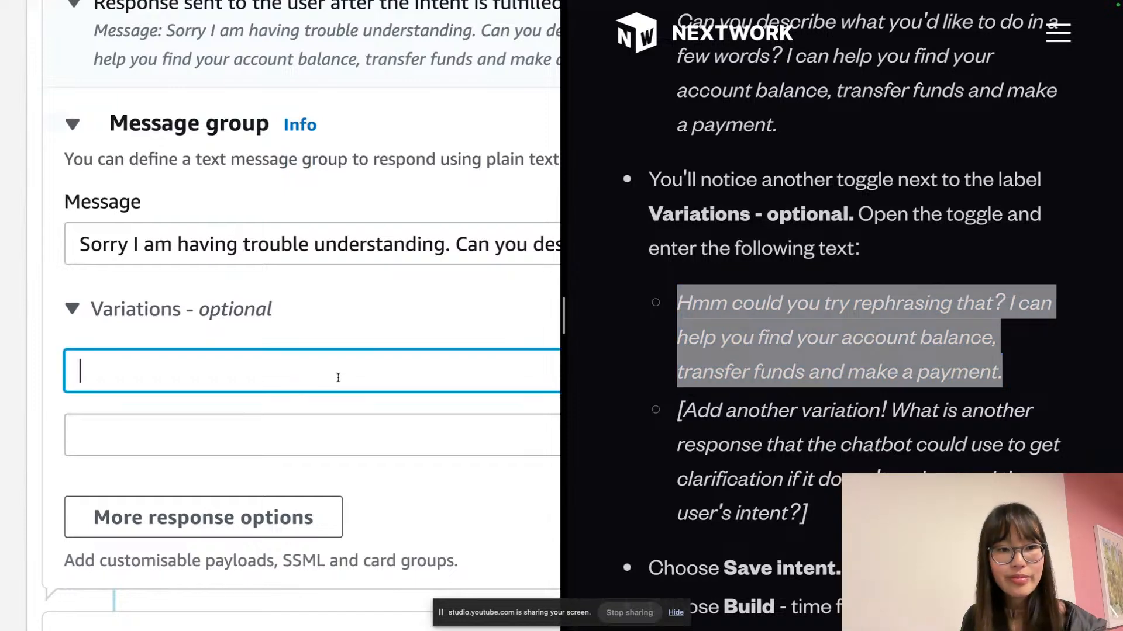
key("ctrl+v")
scroll(317, 409, "left", 4)
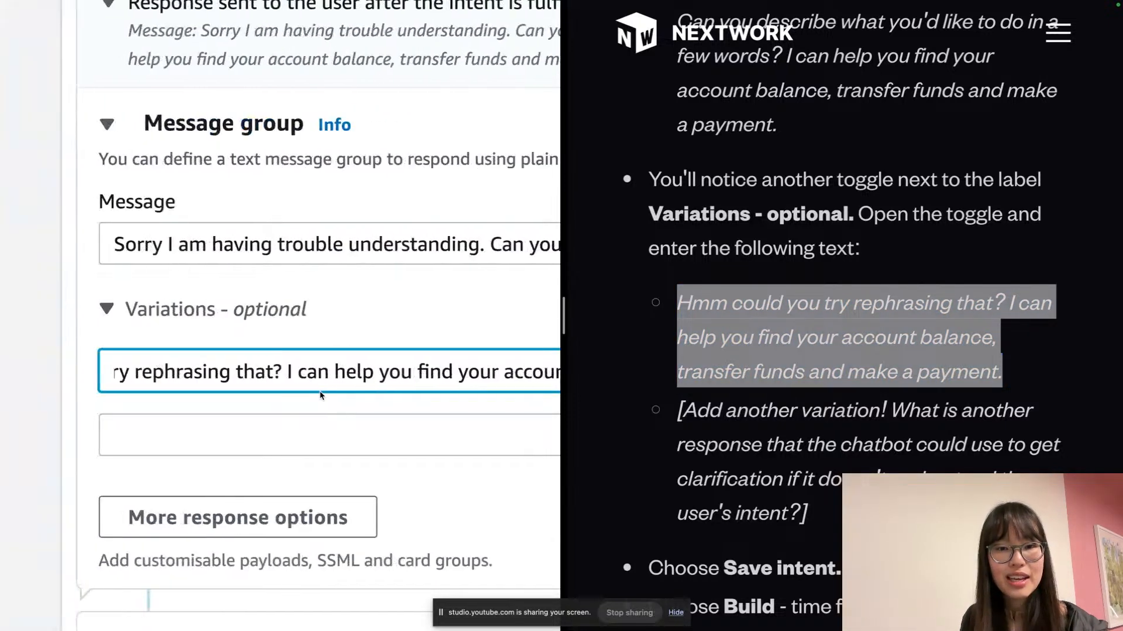
Make the second variation 'Oh no I have no clue what you're saying ;-;'
left_click(320, 432)
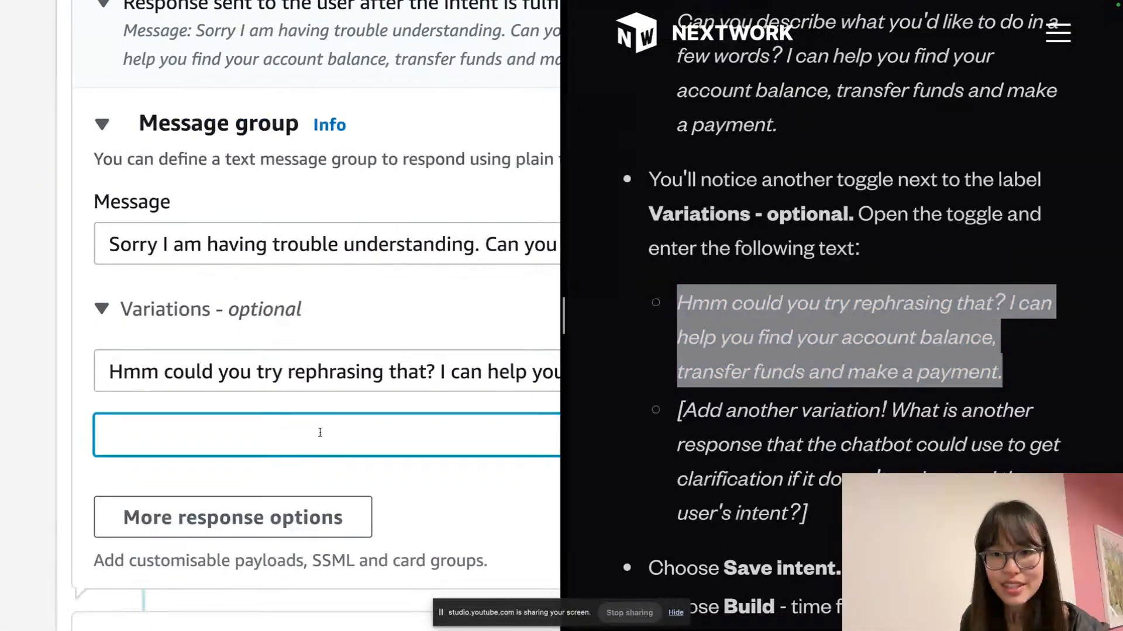
key("ctrl+v")
scroll(253, 438, "left", 4)
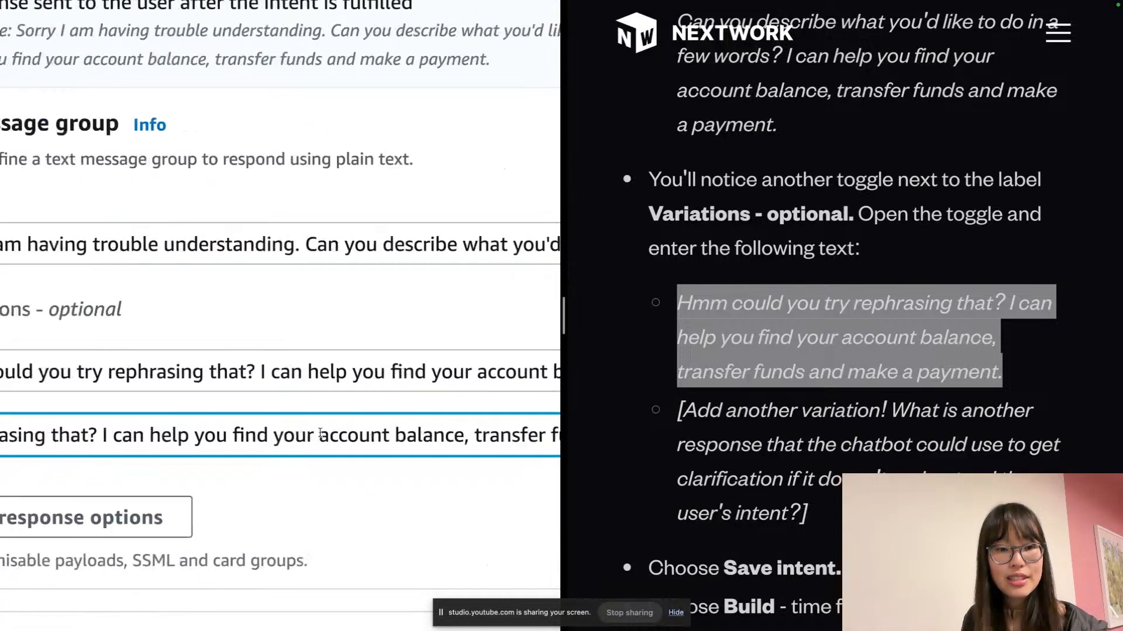
left_click(273, 434)
left_click_drag(274, 434, 76, 439)
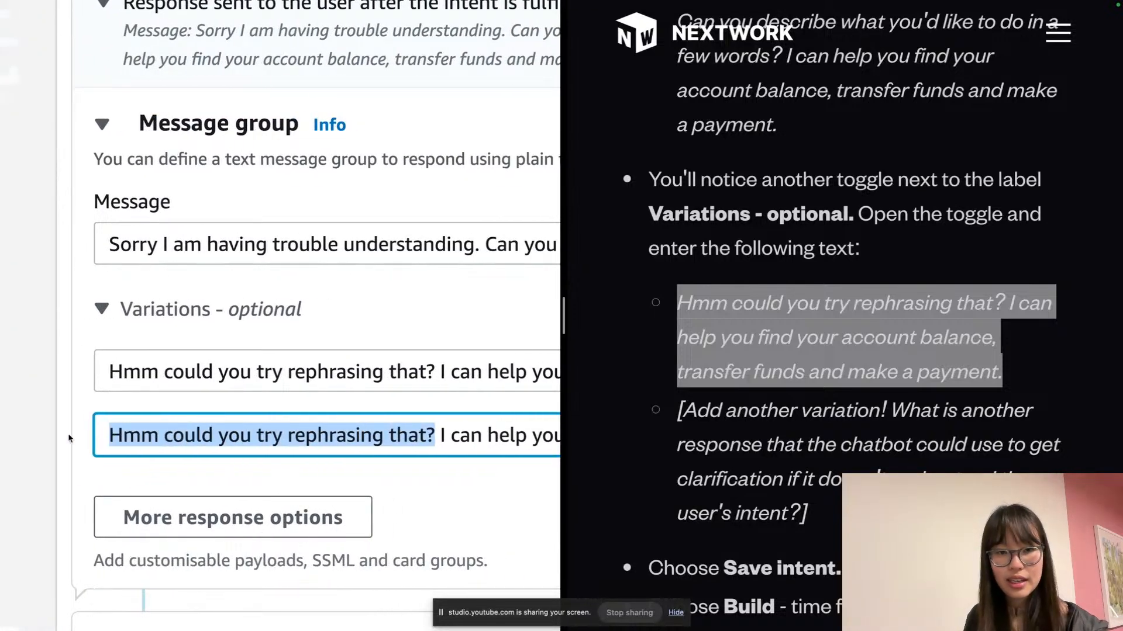
type("Oh no I have no")
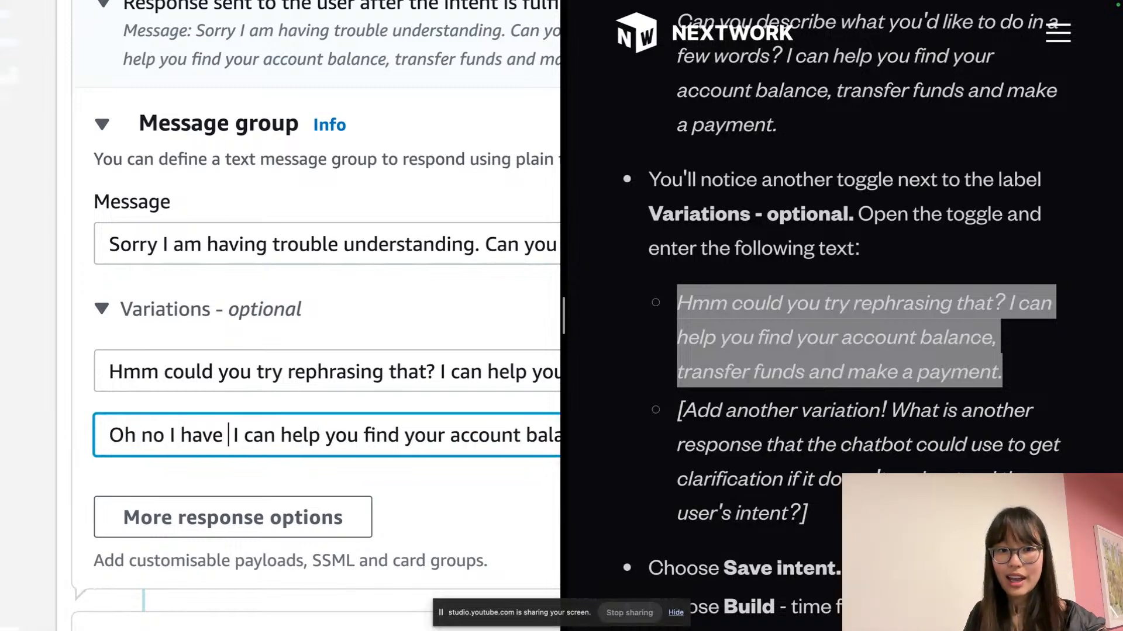
type(" clue what ytou'")
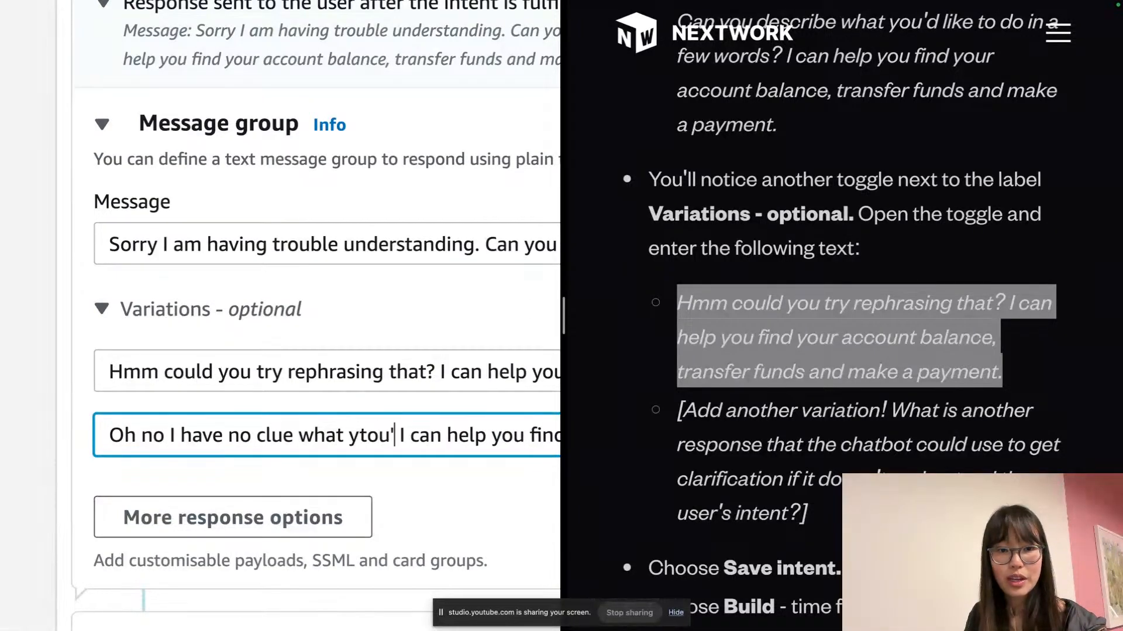
key("BackSpace")
key("BackSpace")
type("ou're sayin")
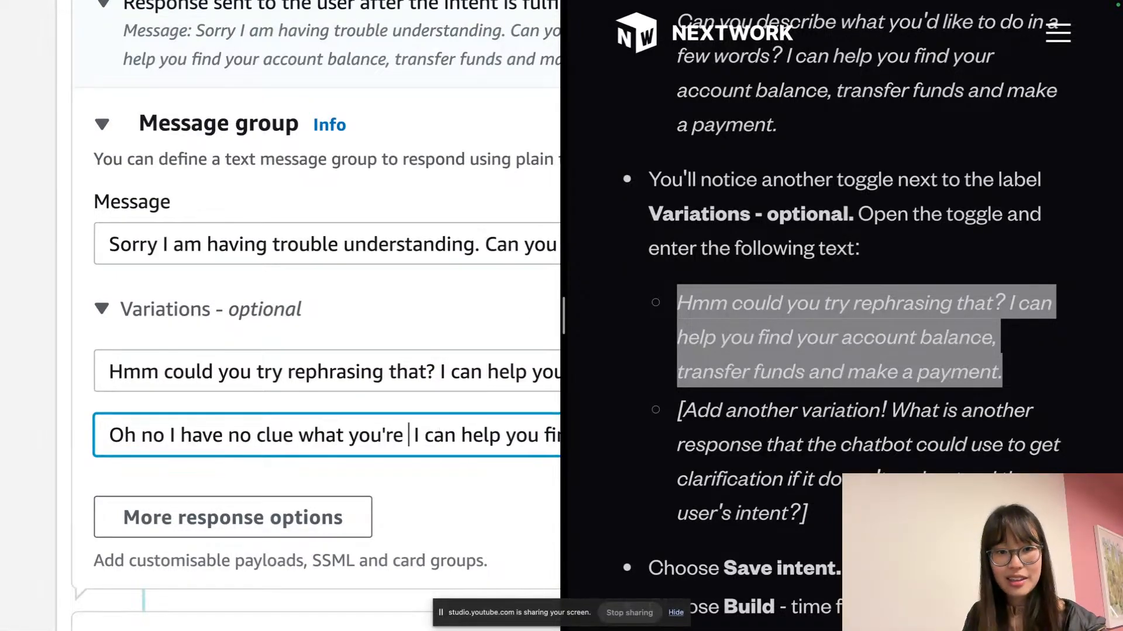
type("g ;-;")
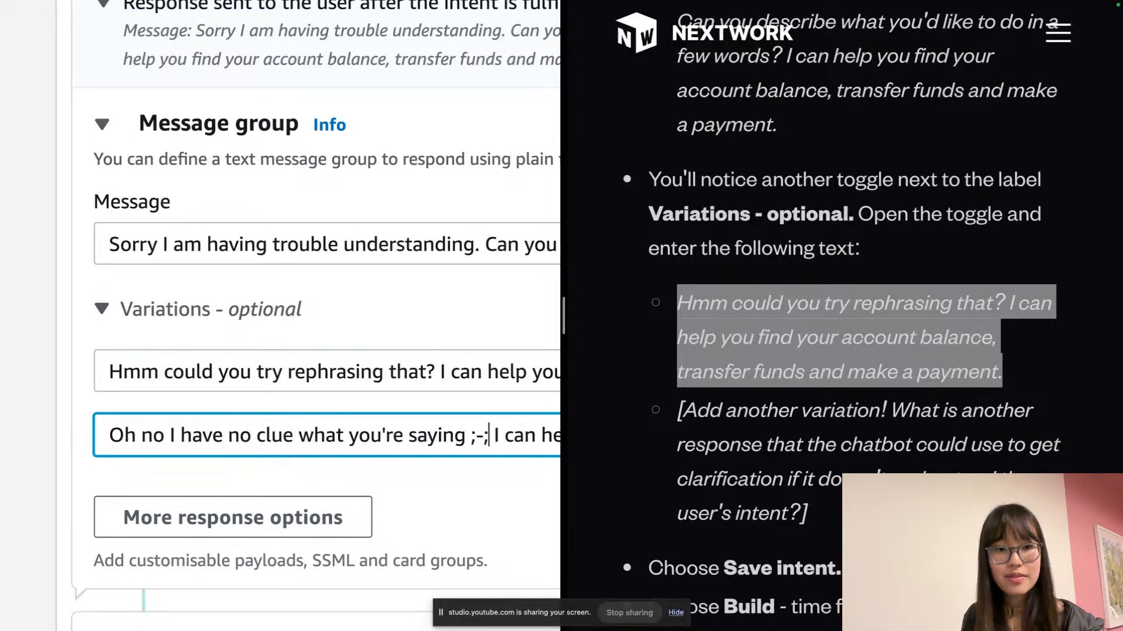
scroll(309, 434, "right", 1)
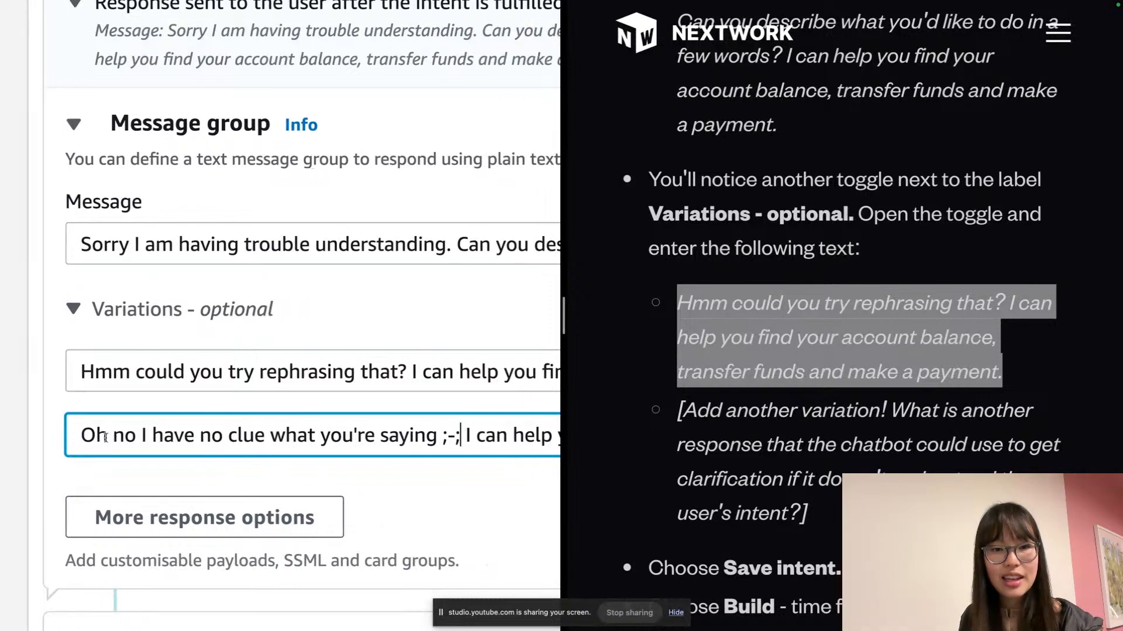
scroll(706, 301, "down", 4)
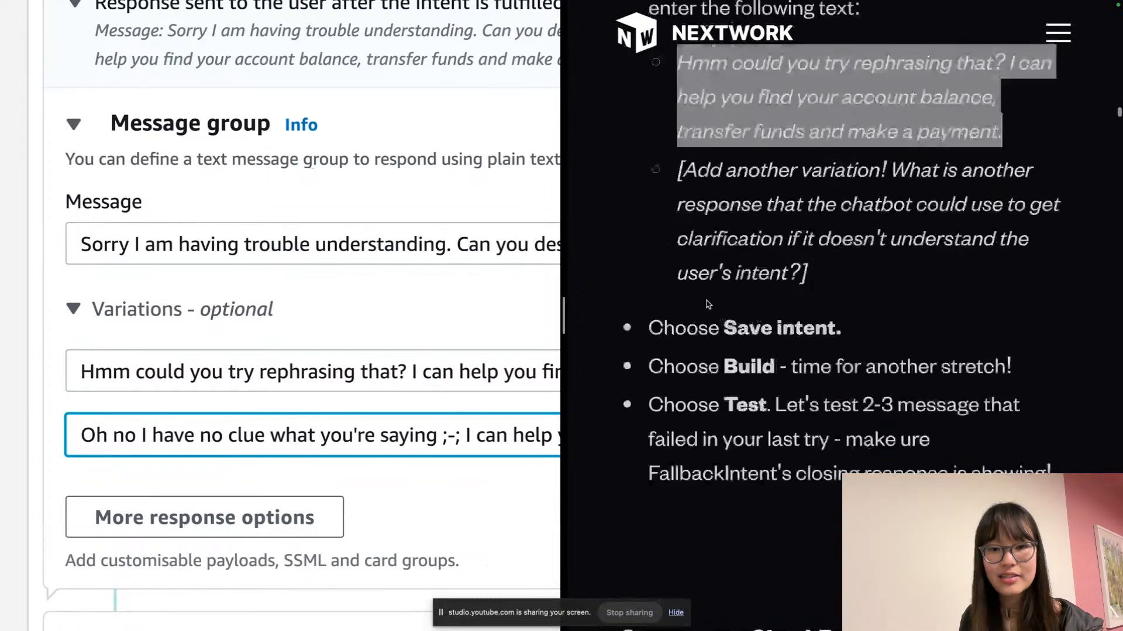
left_click(368, 319)
key("super+minus")
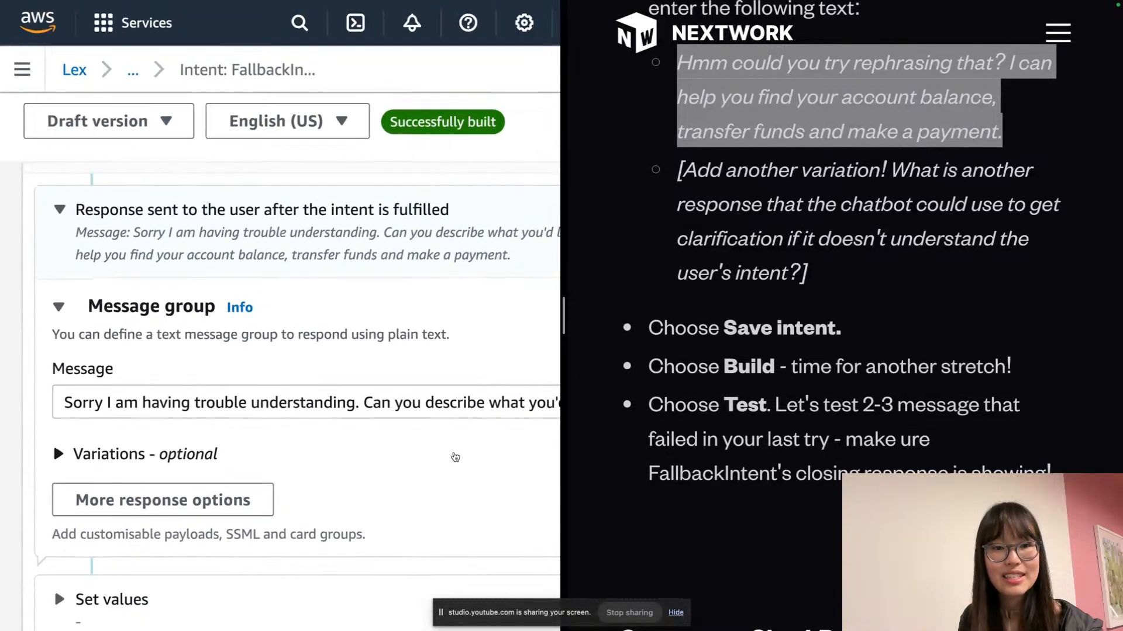
Save FallbackIntent, rebuild BankerBot until it builds successfully, and open the draft test chat
key("super+minus")
key("super+minus")
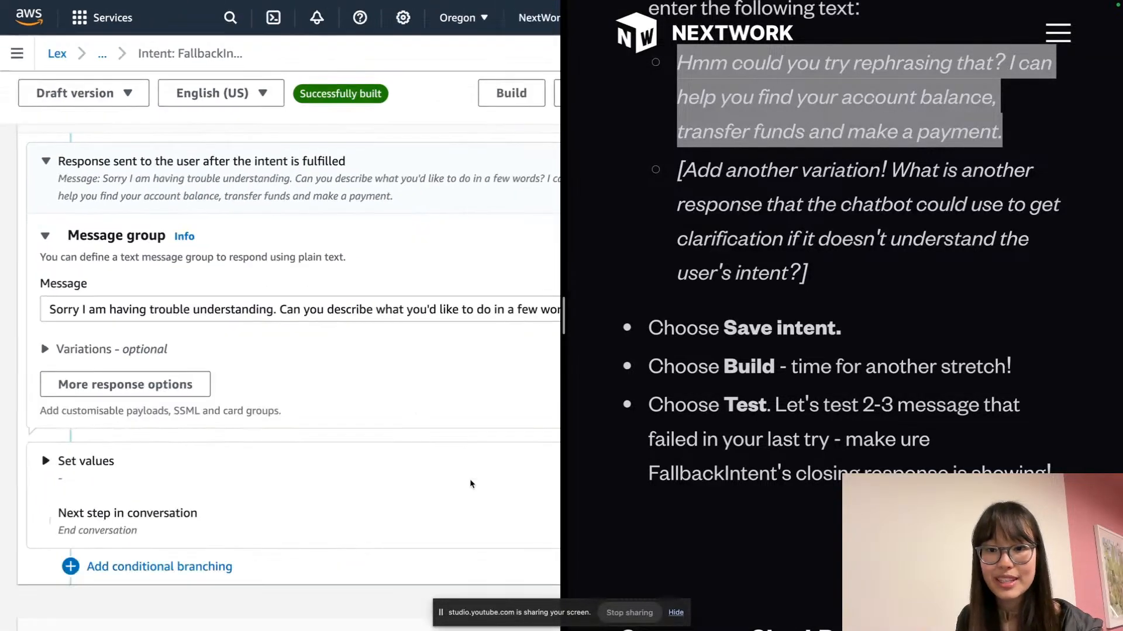
left_click(474, 573)
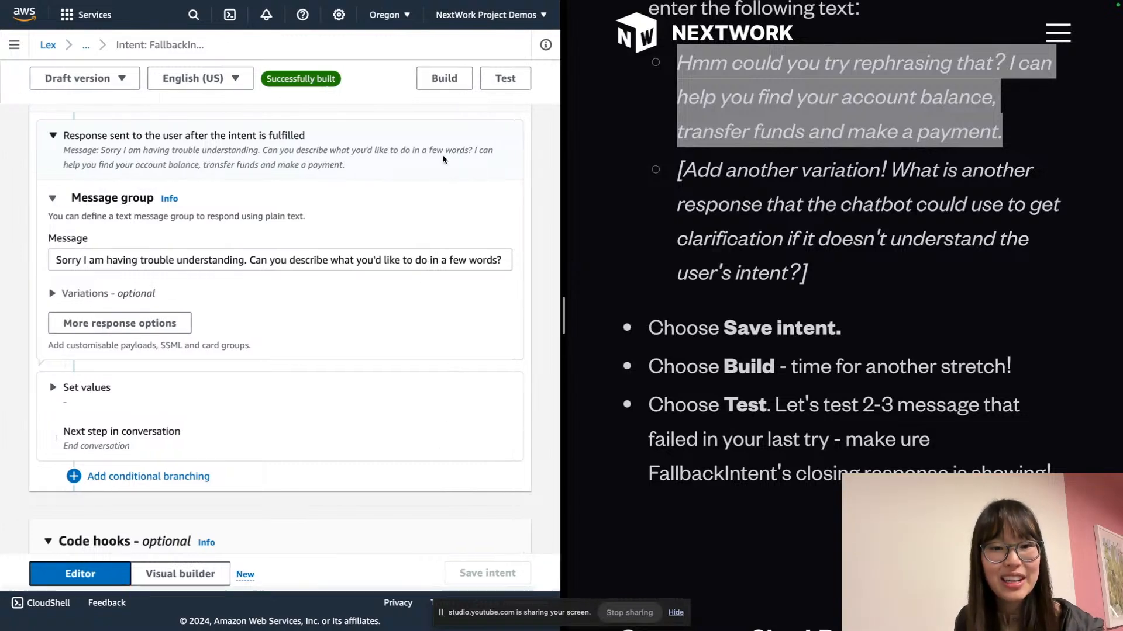
left_click(443, 79)
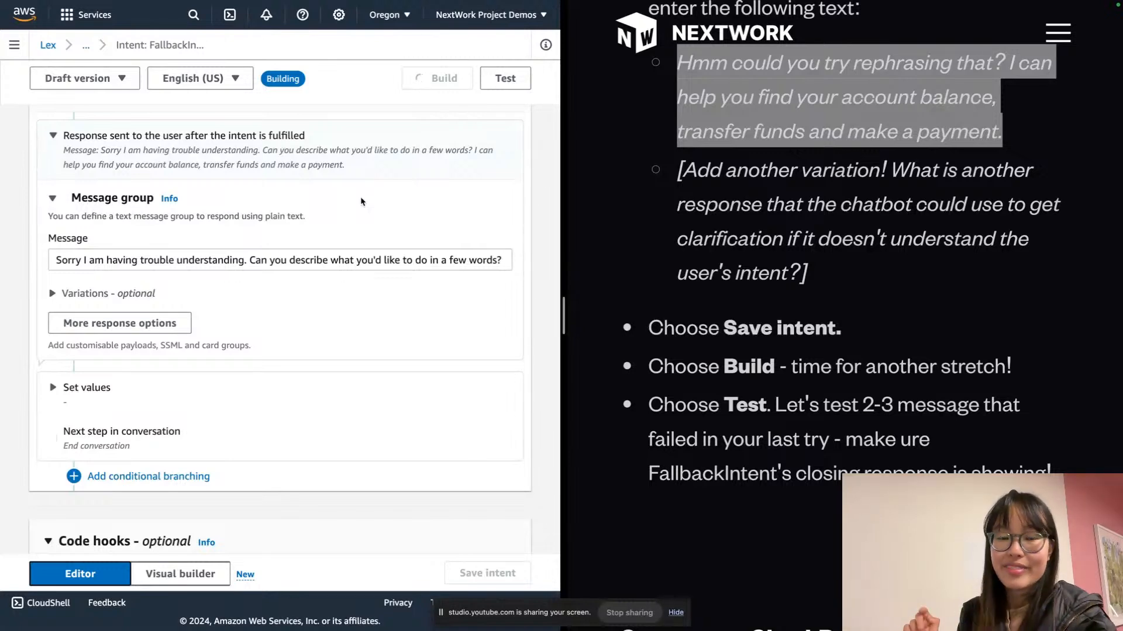
scroll(360, 202, "down", 2)
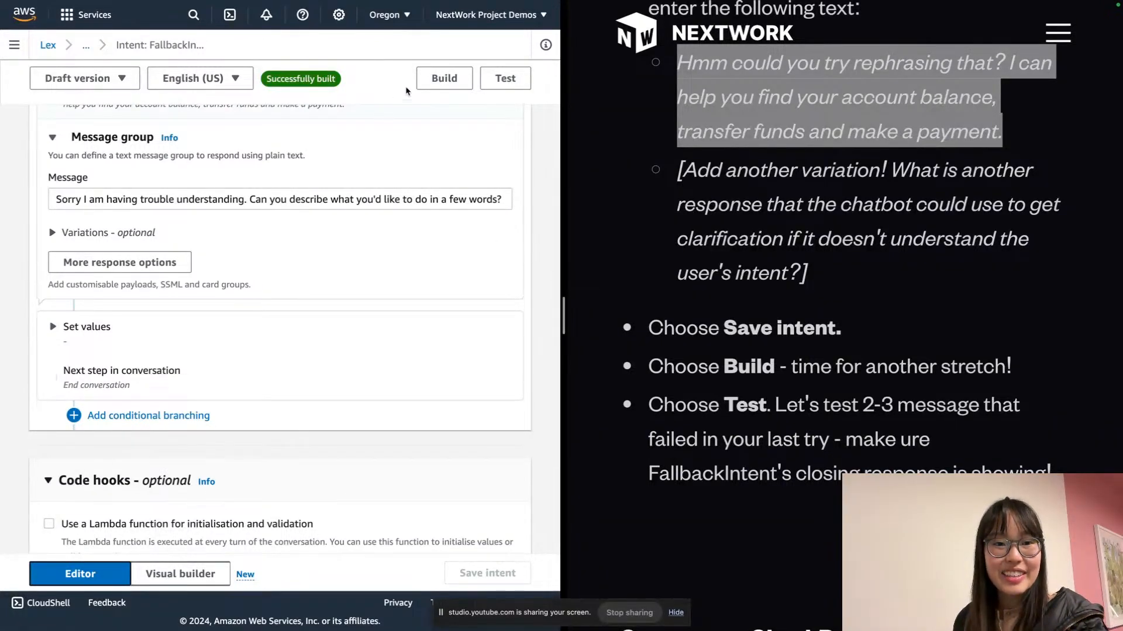
left_click(505, 79)
Send 'wassup' to the draft bot, confirm the no-clue fallback reply, and close the chat
left_click(432, 536)
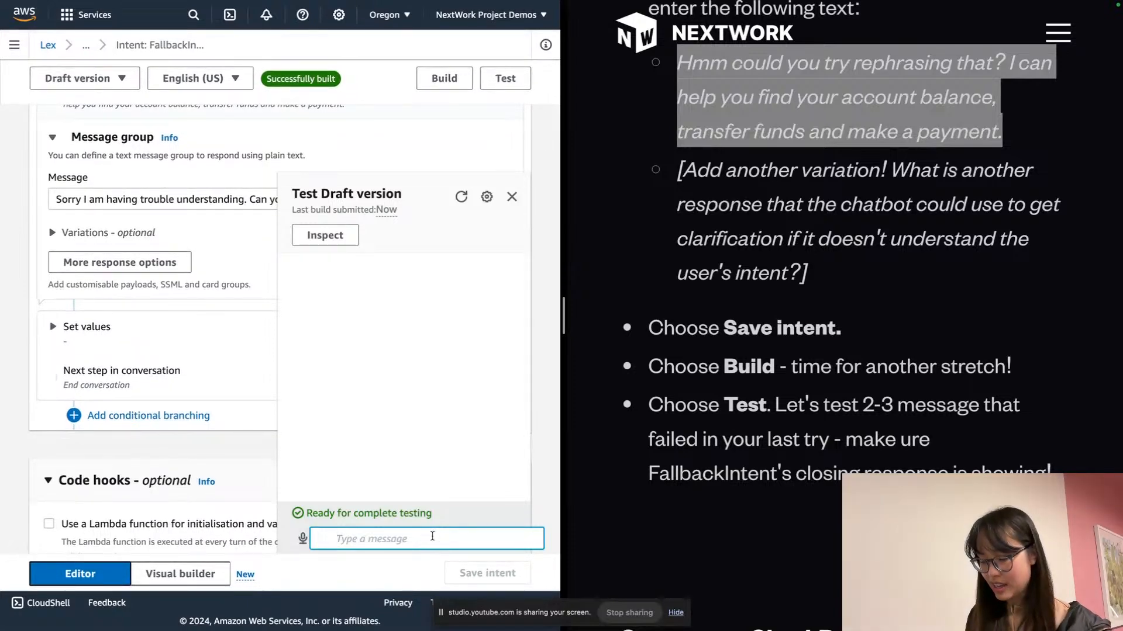
type("wassup")
key("Return")
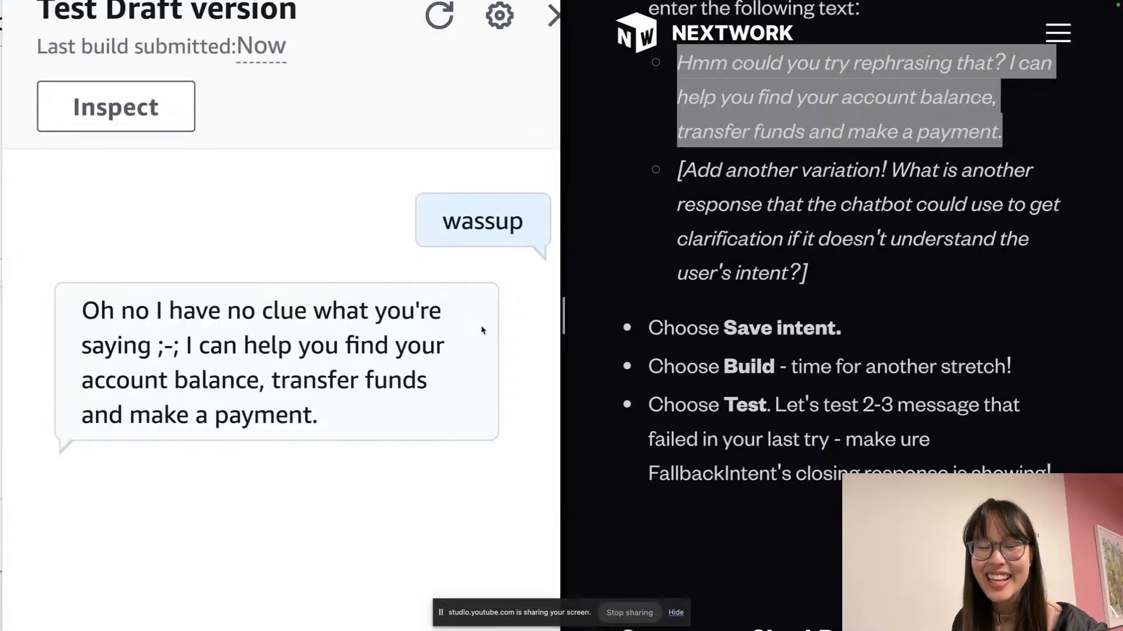
triple_click(311, 345)
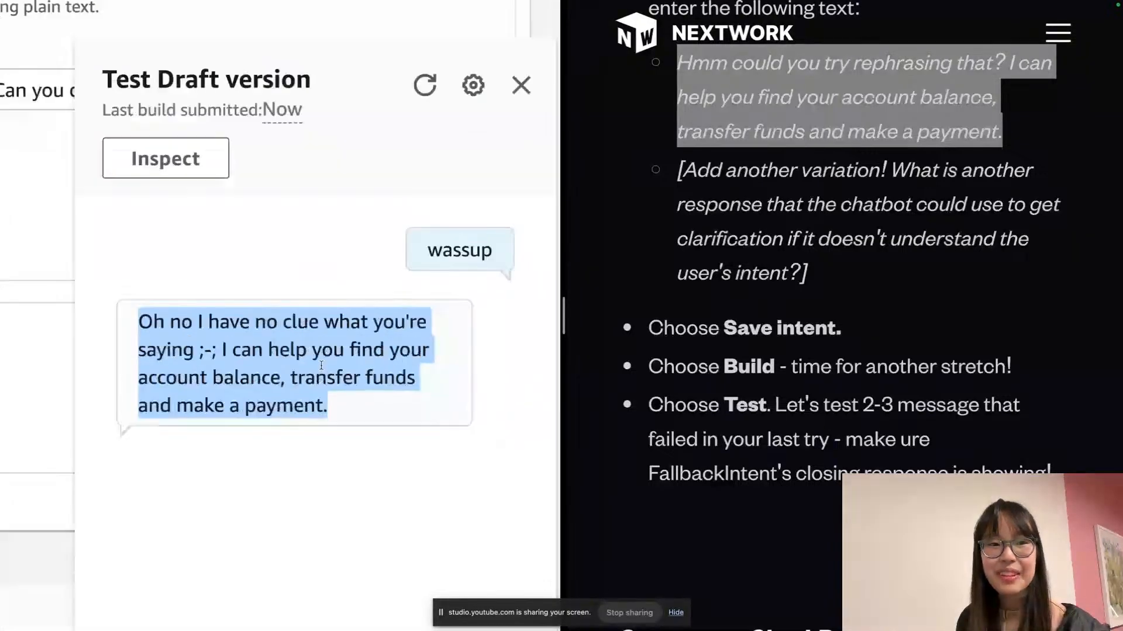
left_click(215, 378)
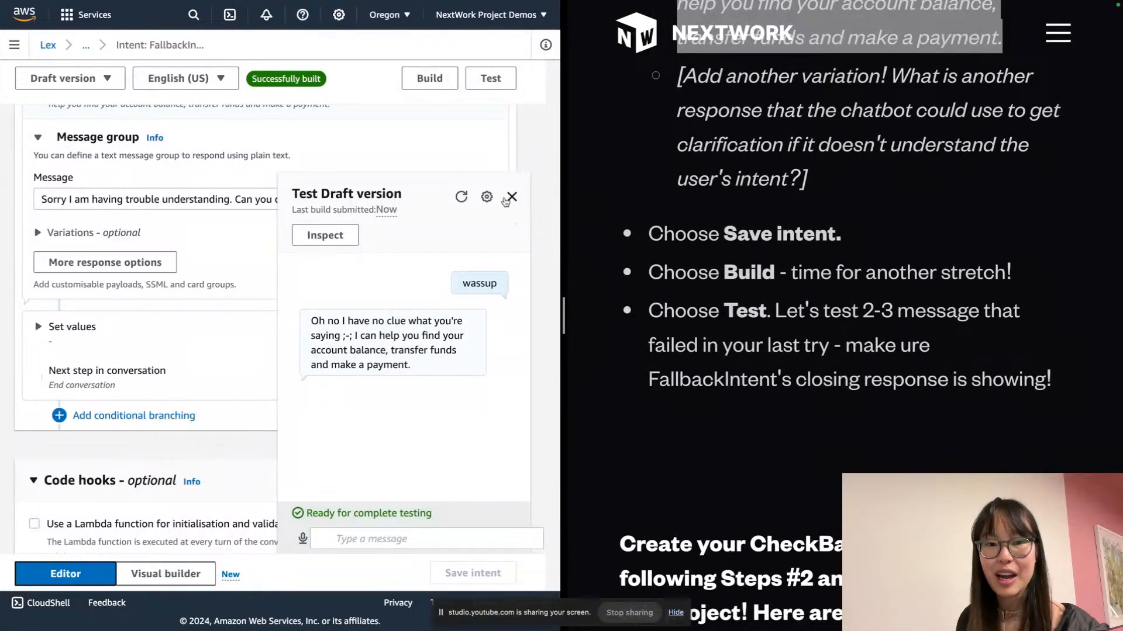
scroll(739, 221, "down", 4)
scroll(739, 221, "down", 4)
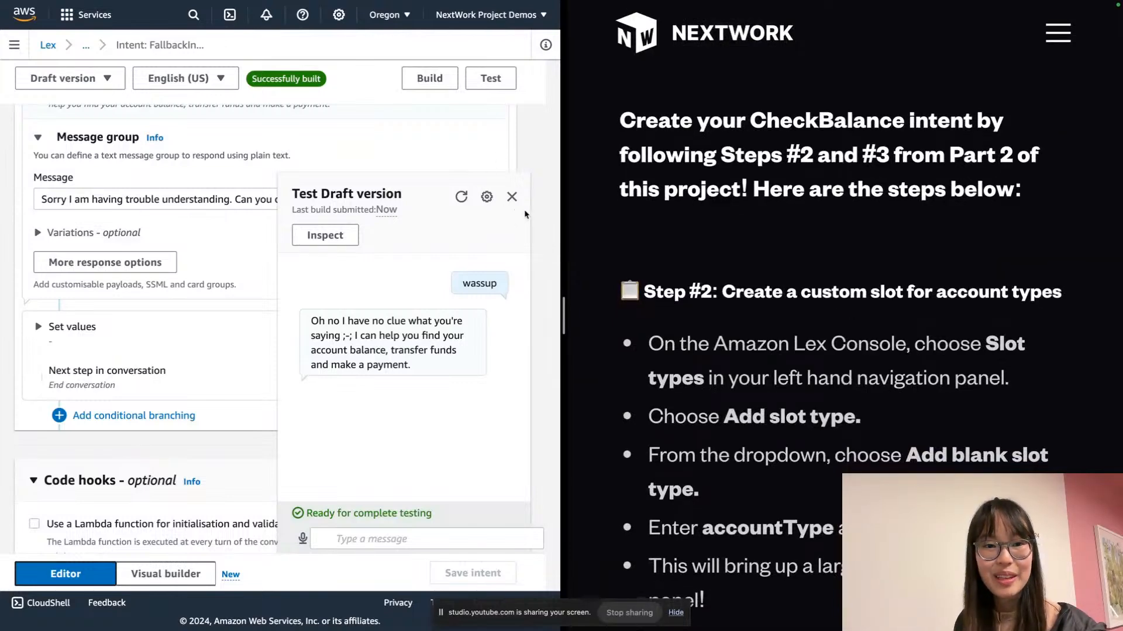
left_click(512, 197)
Go from Intents to BankerBot's empty Slot types page and choose Add blank slot type
scroll(673, 173, "down", 2)
scroll(673, 174, "down", 2)
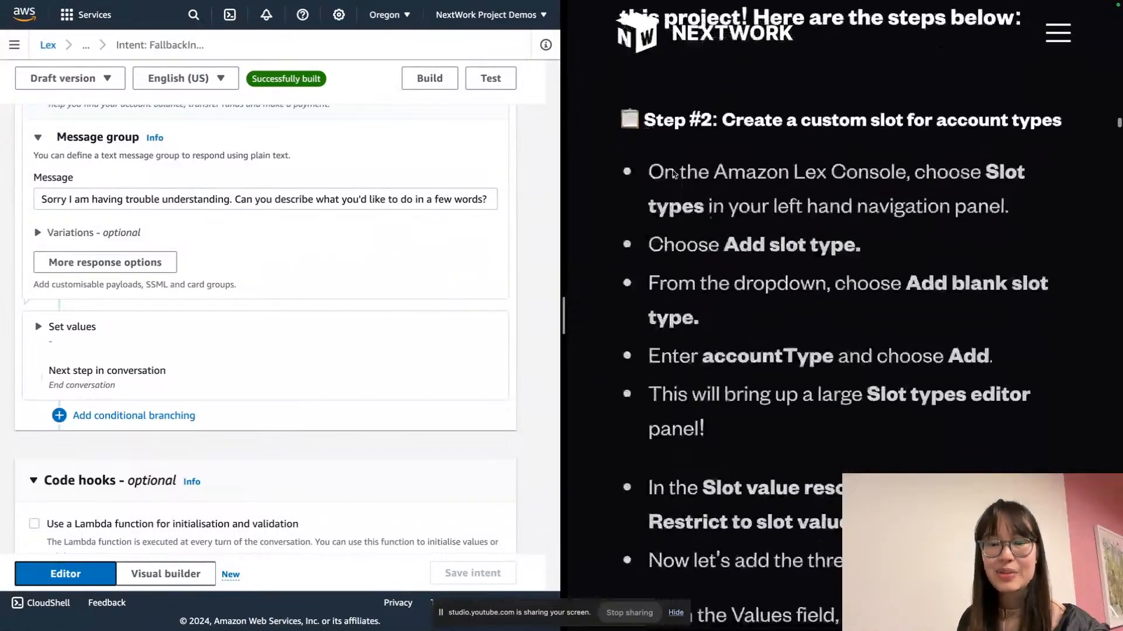
scroll(673, 174, "up", 1)
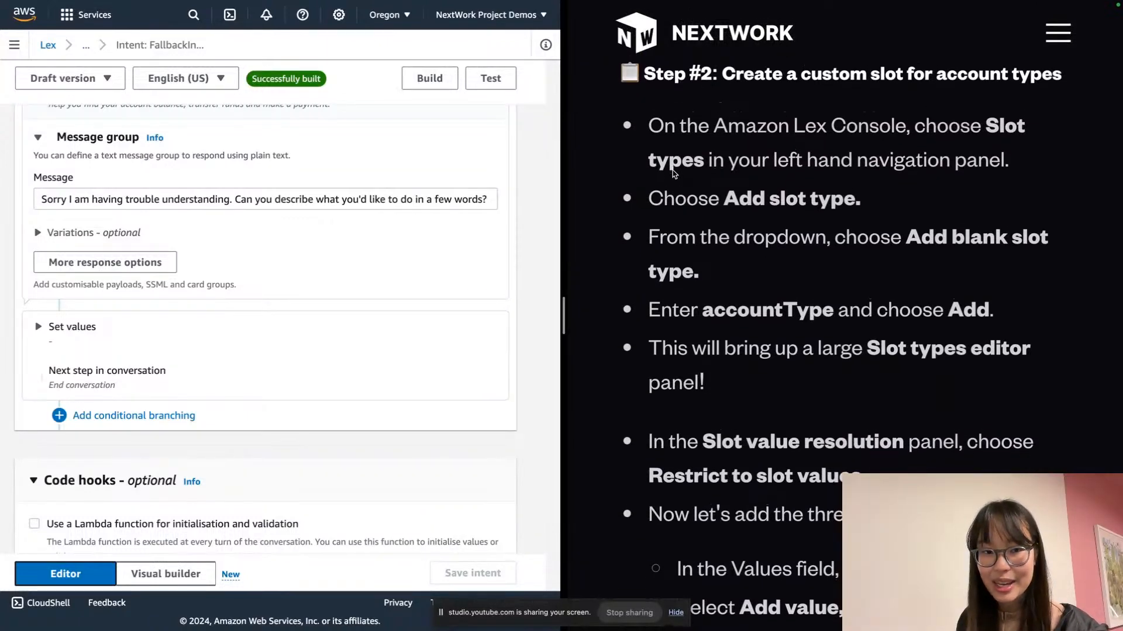
left_click(14, 46)
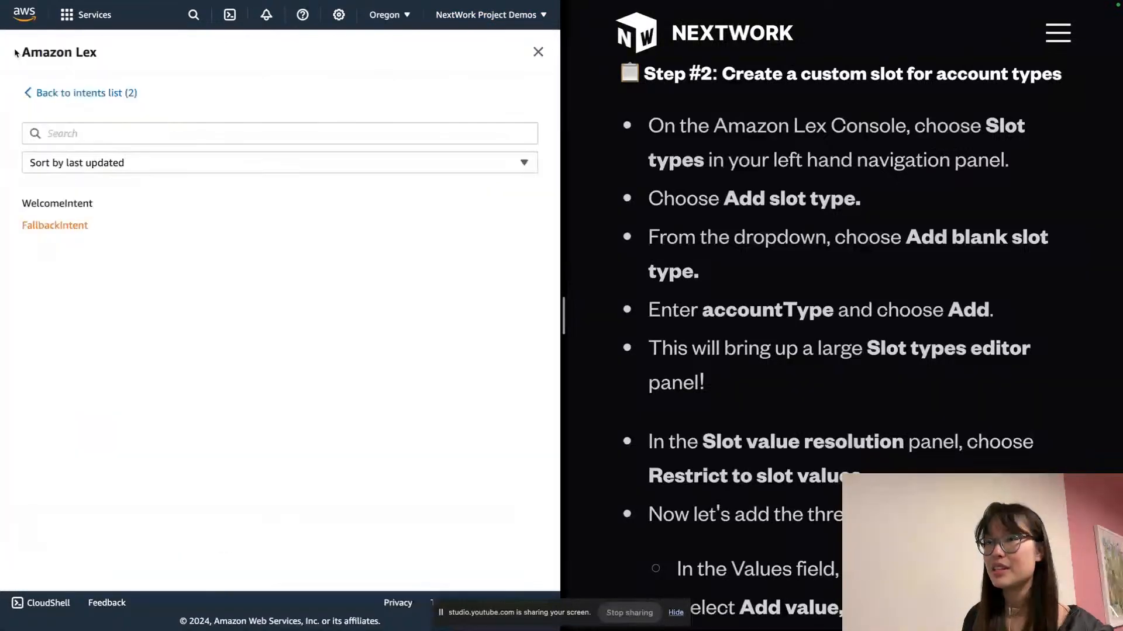
left_click(104, 92)
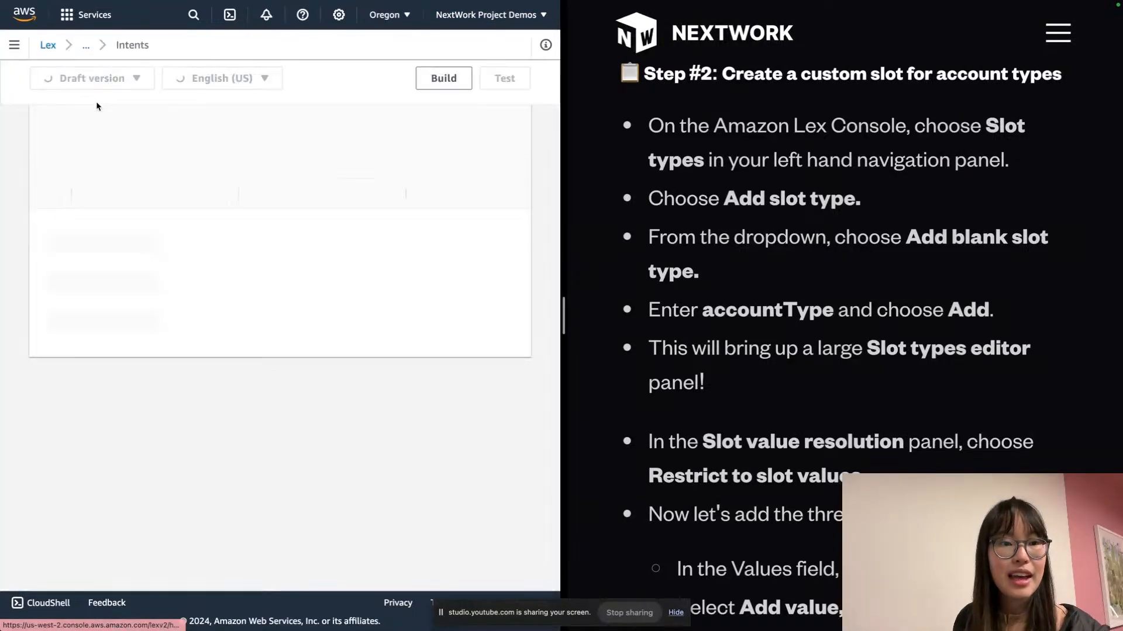
left_click(14, 45)
scroll(99, 81, "down", 3)
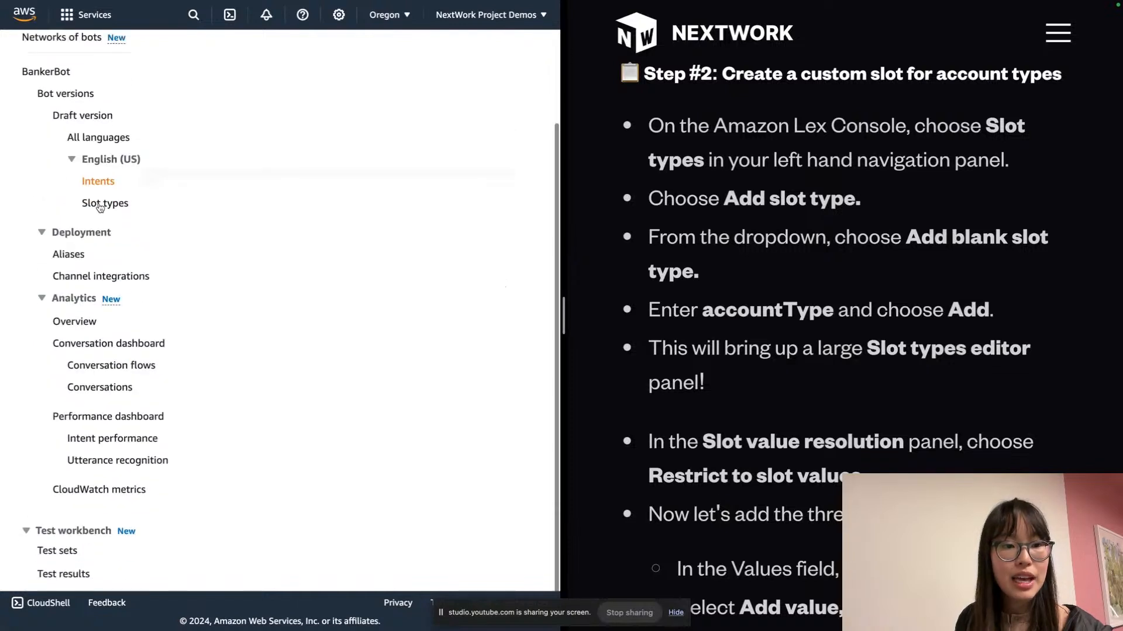
left_click(90, 199)
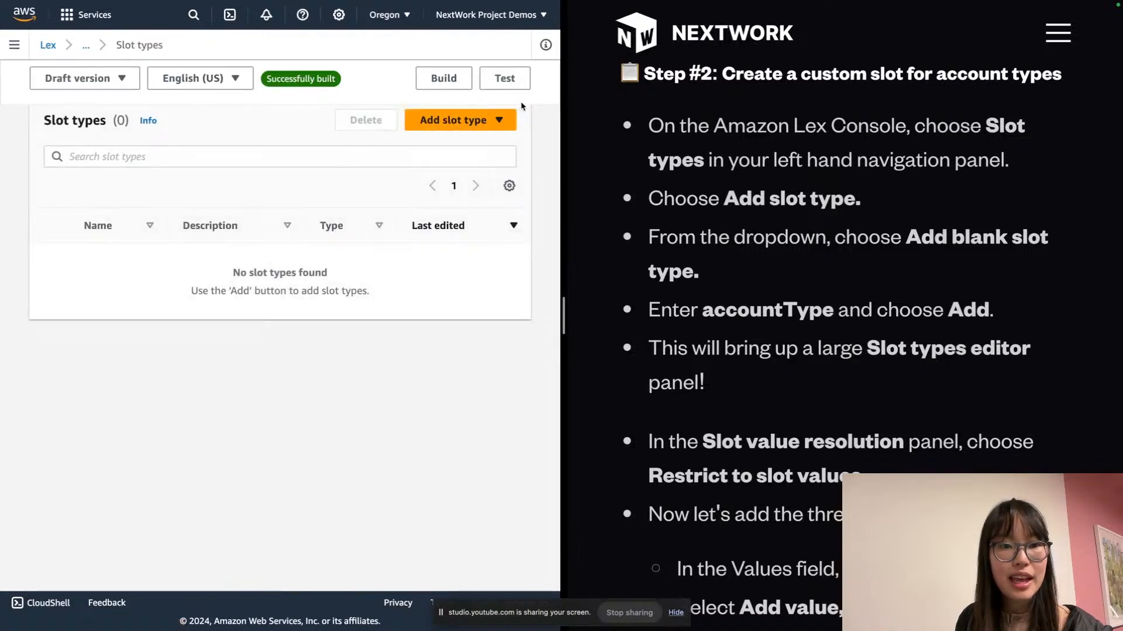
left_click(494, 120)
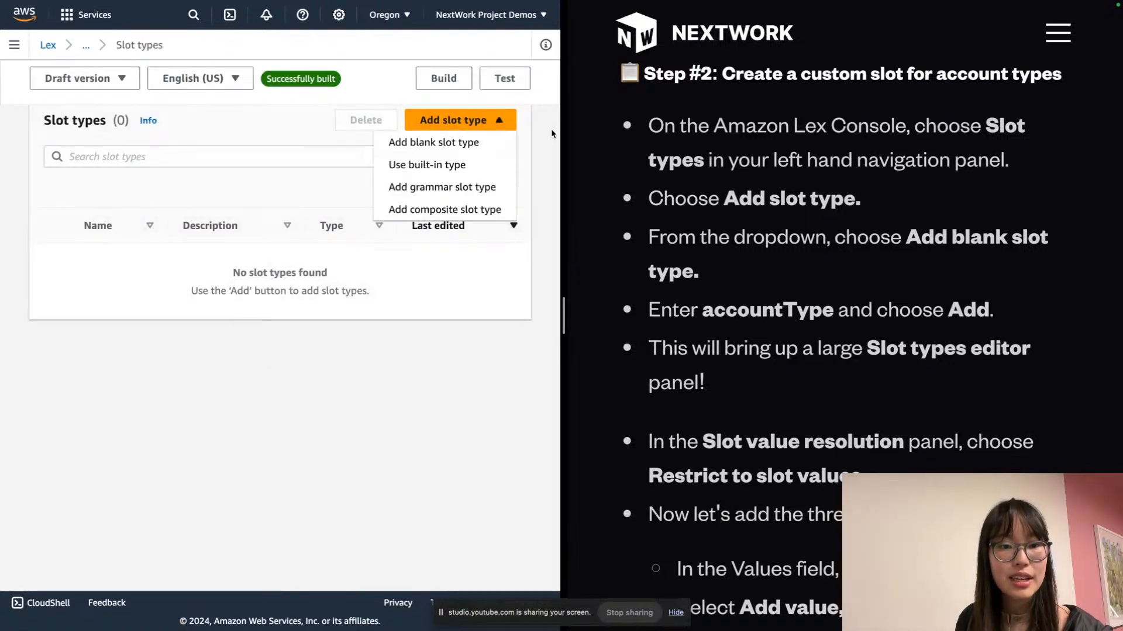
left_click(473, 144)
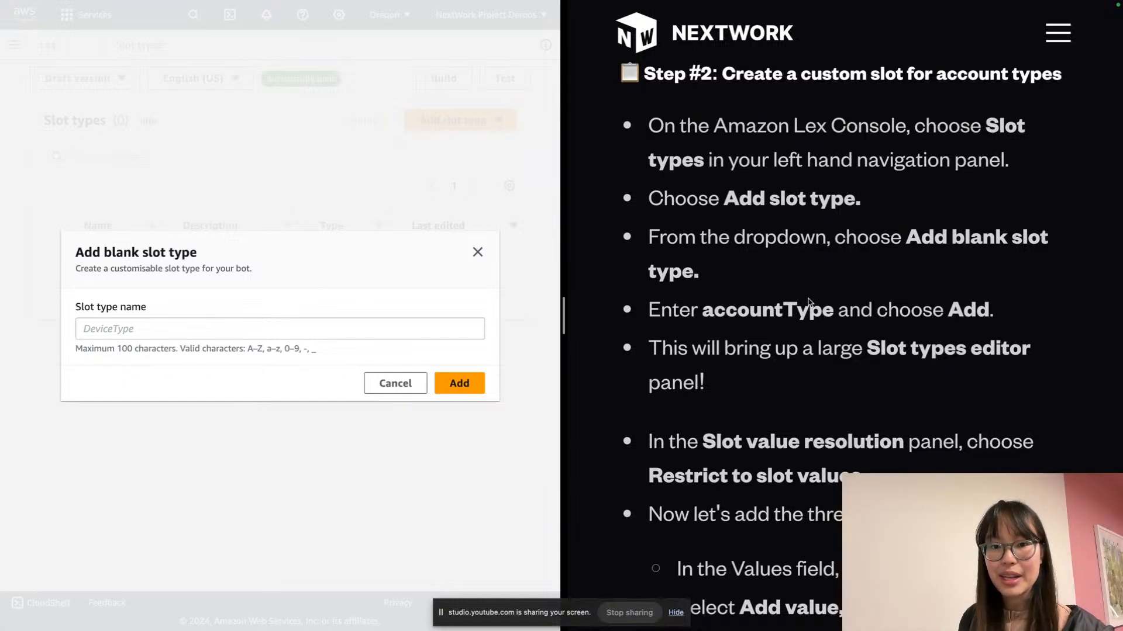
Create a blank slot type named accountType
double_click(743, 319)
key("ctrl+c")
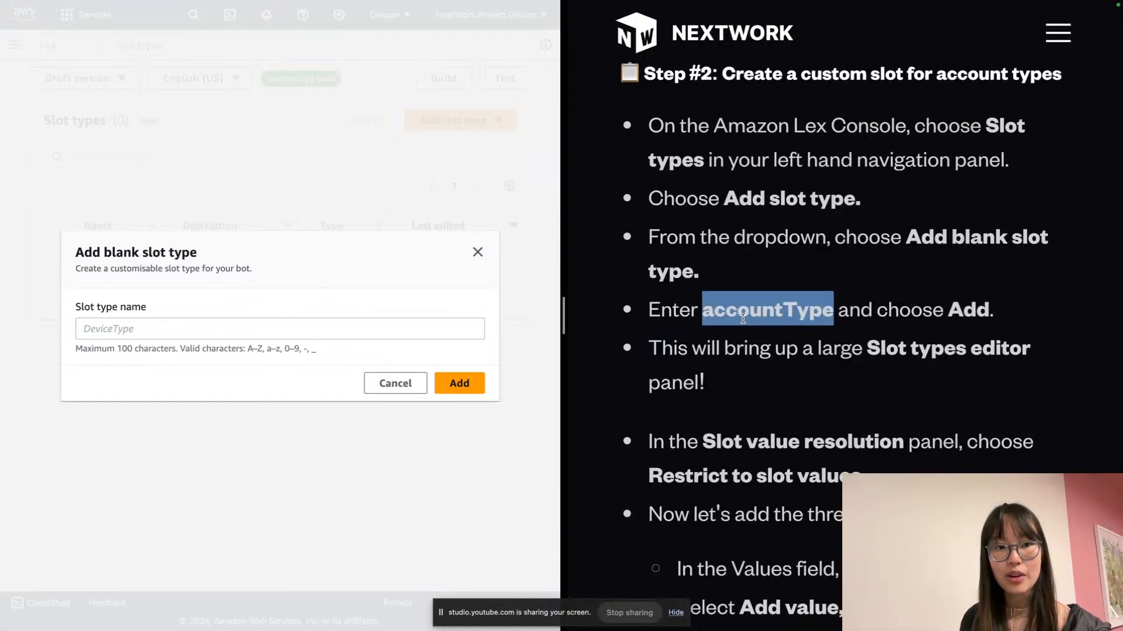
left_click(251, 328)
key("ctrl+v")
left_click(460, 380)
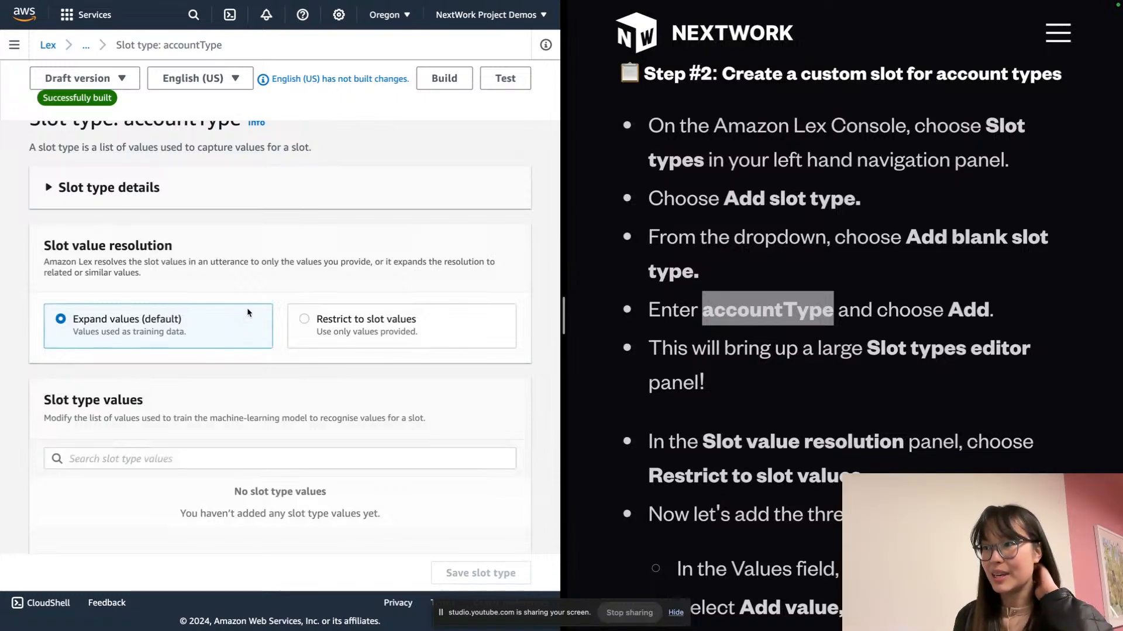
Restrict accountType to slot values and add Checking and Savings
left_click(418, 343)
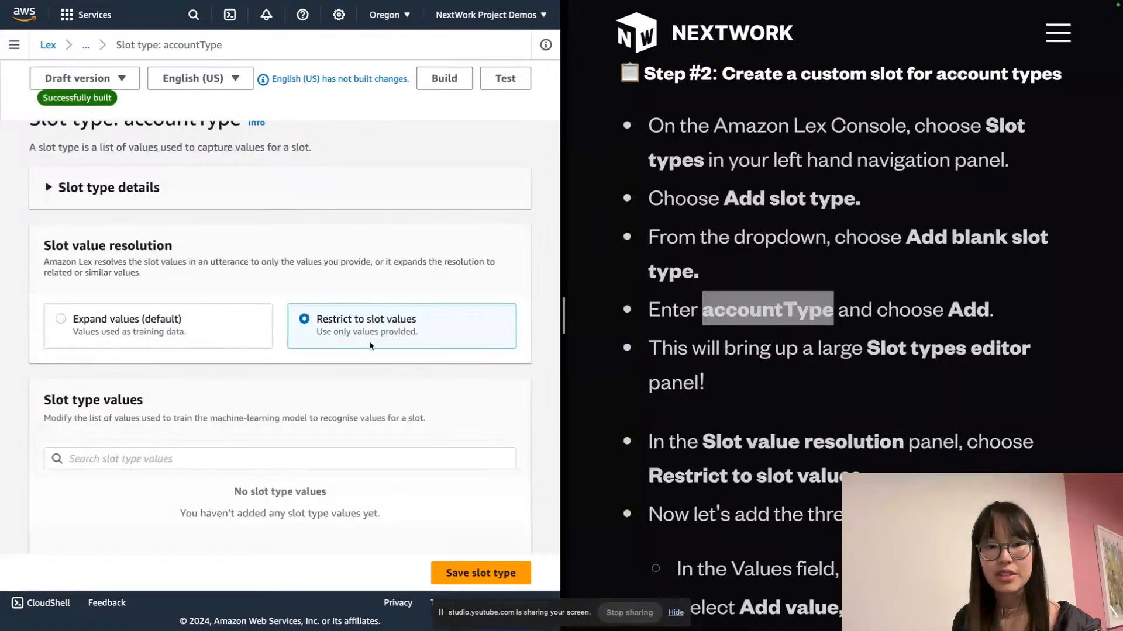
scroll(370, 346, "down", 5)
left_click(137, 311)
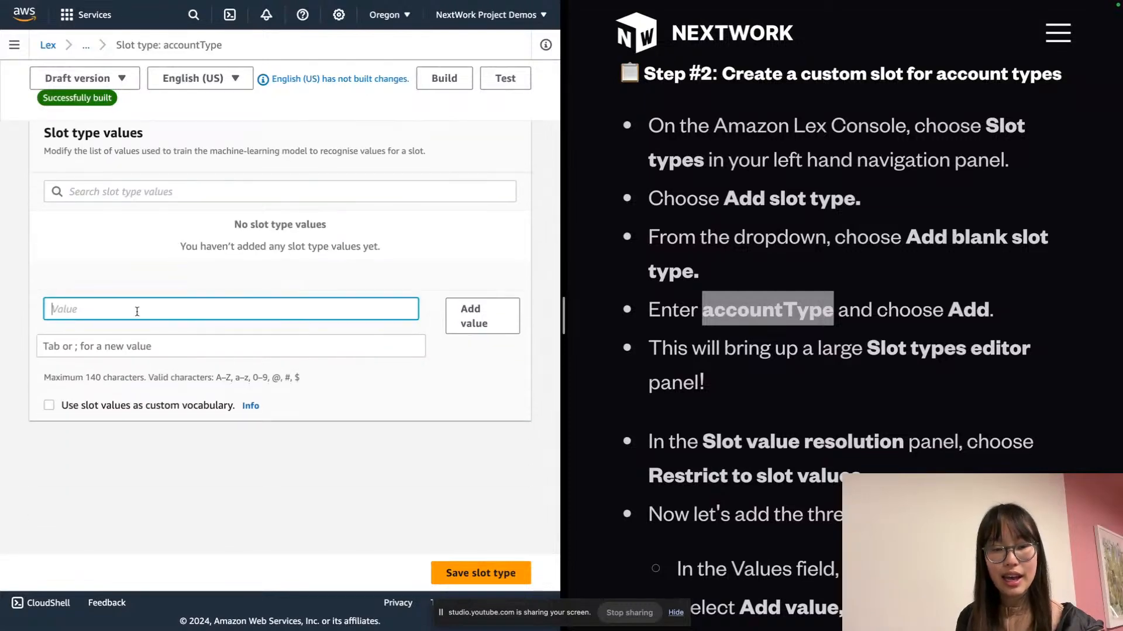
type("Checking")
key("Return")
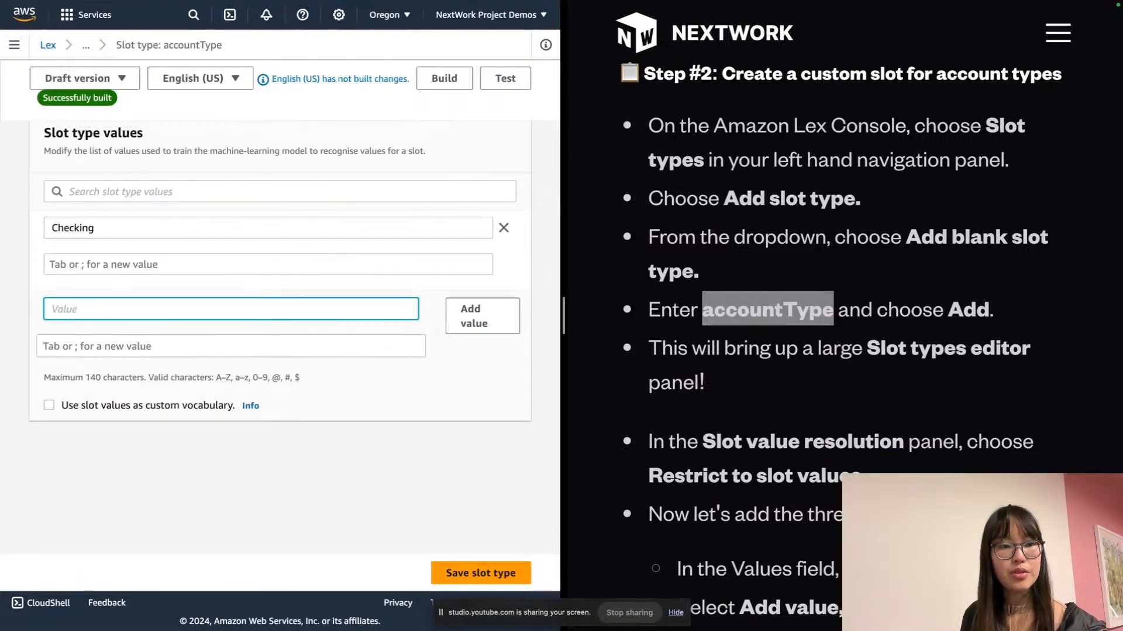
type("SA")
type("avings")
key("Return")
Enter a Credit value and begin its American Express synonym
type("Credit")
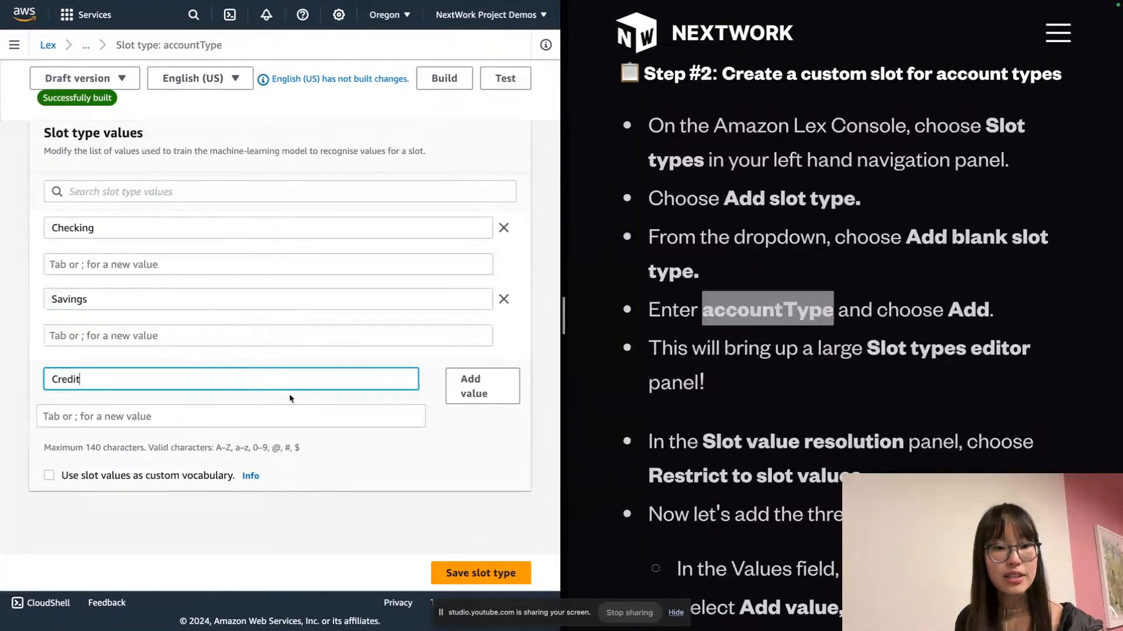
left_click(332, 413)
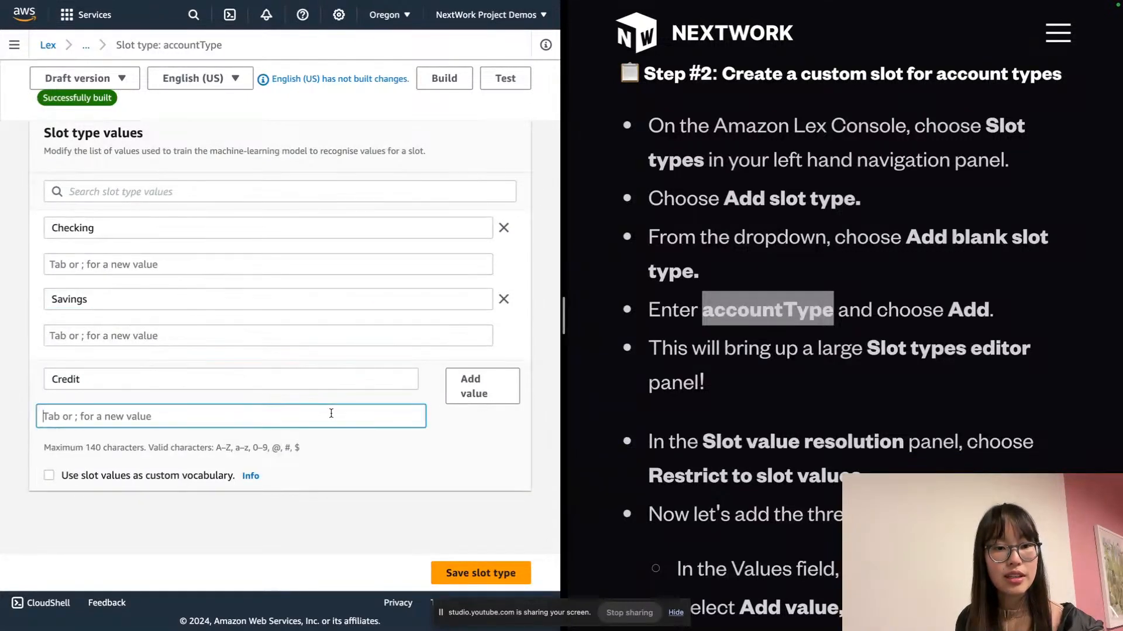
scroll(289, 295, "down", 1)
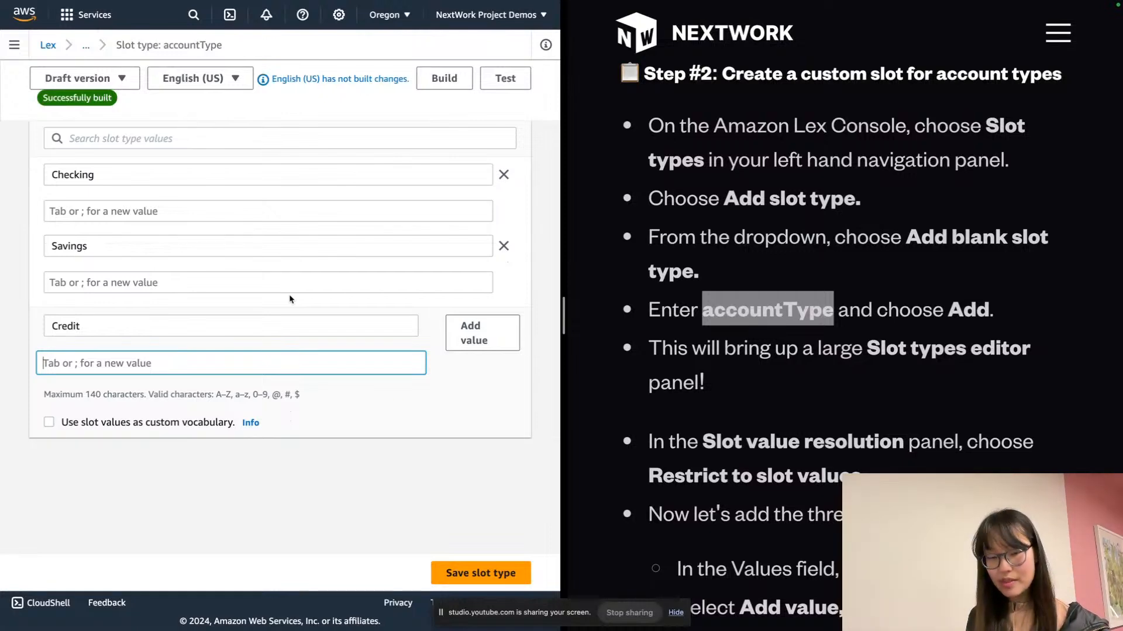
key("Caps_Lock")
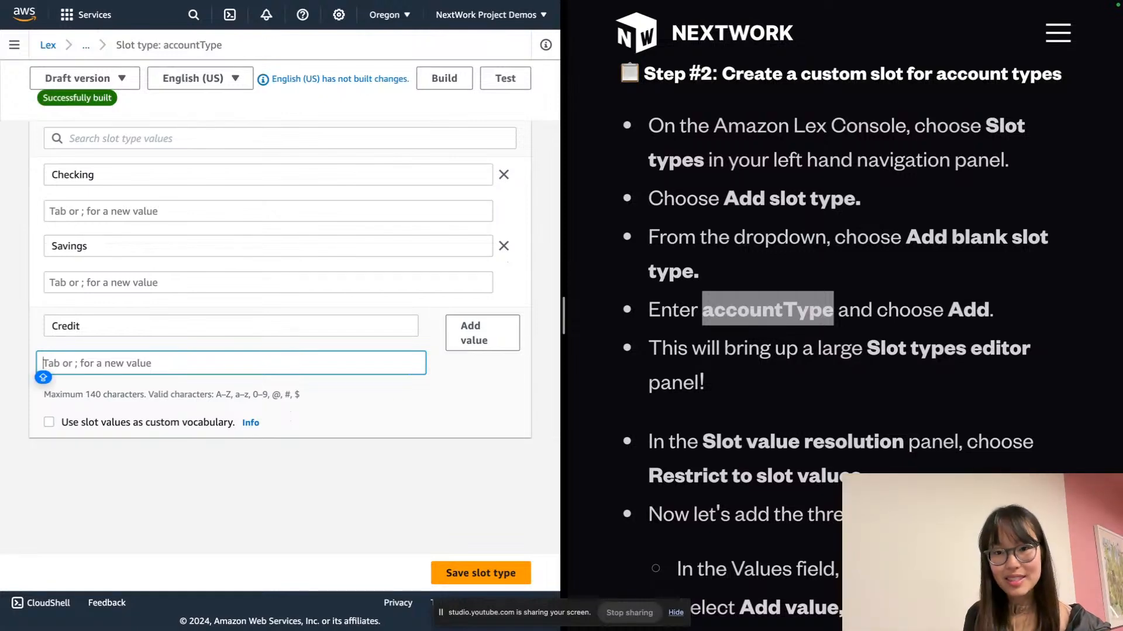
type("American ")
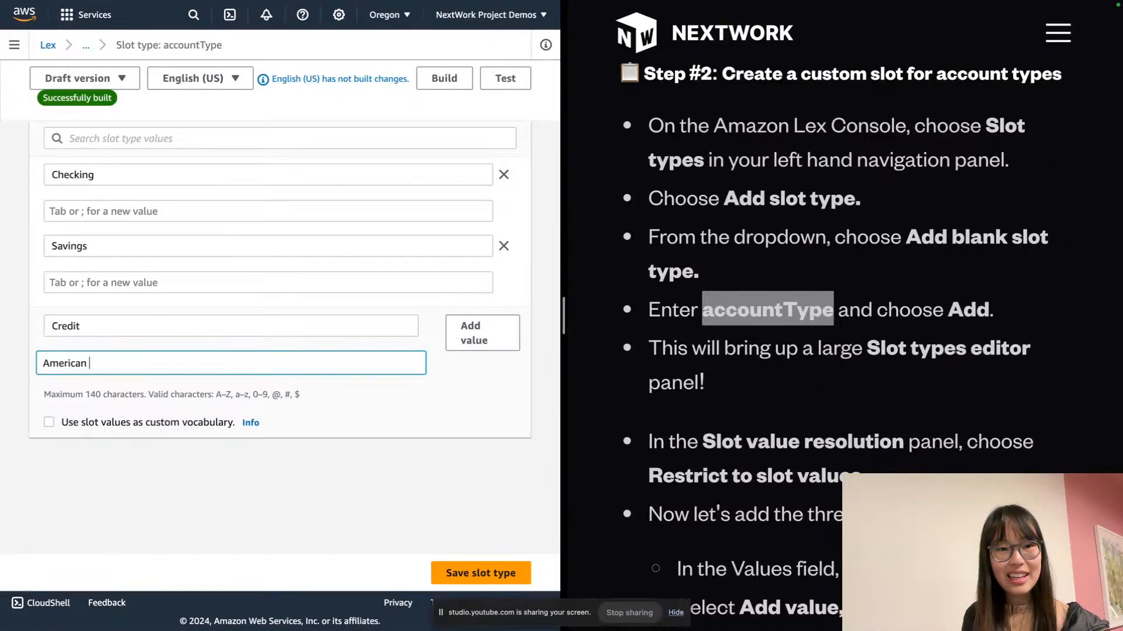
type("Express")
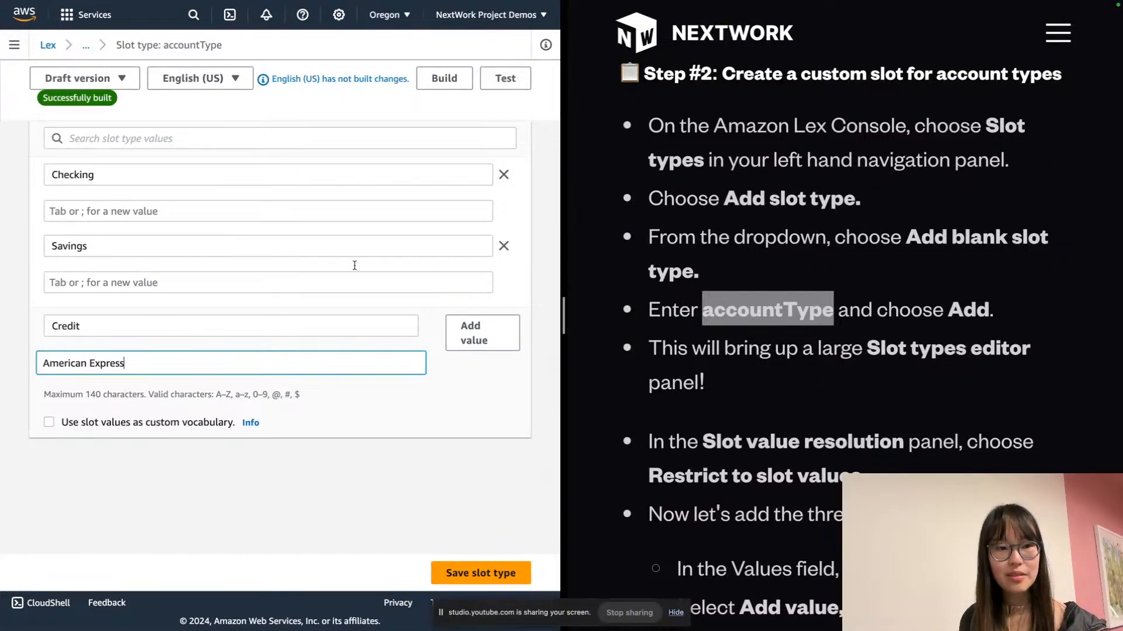
scroll(877, 244, "down", 7)
Give Credit the synonyms American Express, visa, credit card, mastercard and amex
type("s")
scroll(871, 242, "down", 3)
key("semicolon")
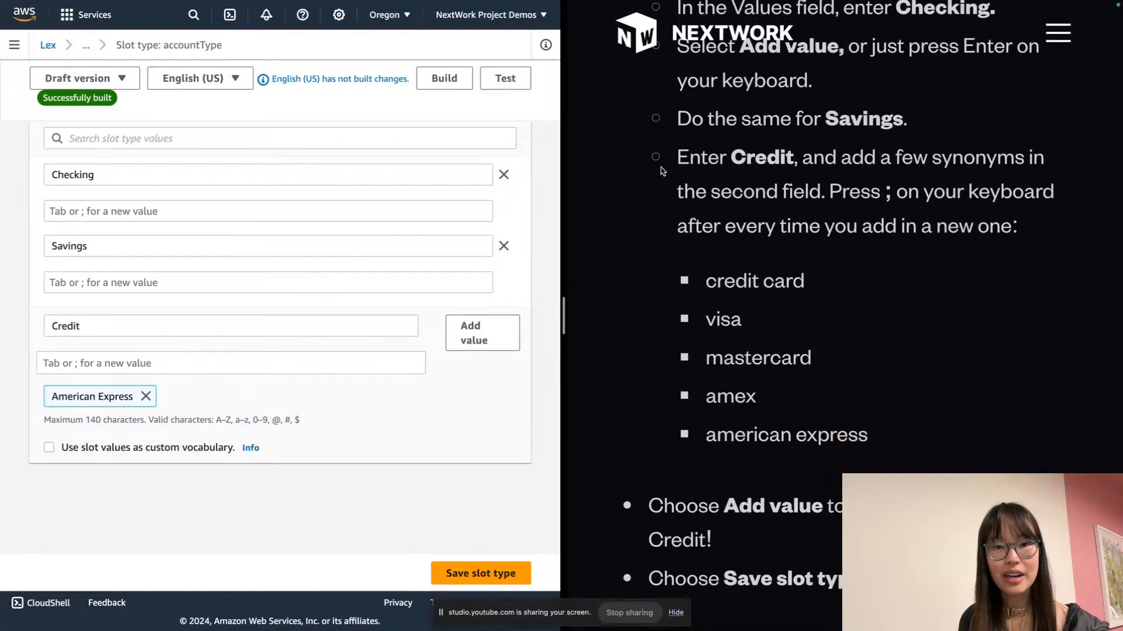
left_click_drag(677, 155, 918, 430)
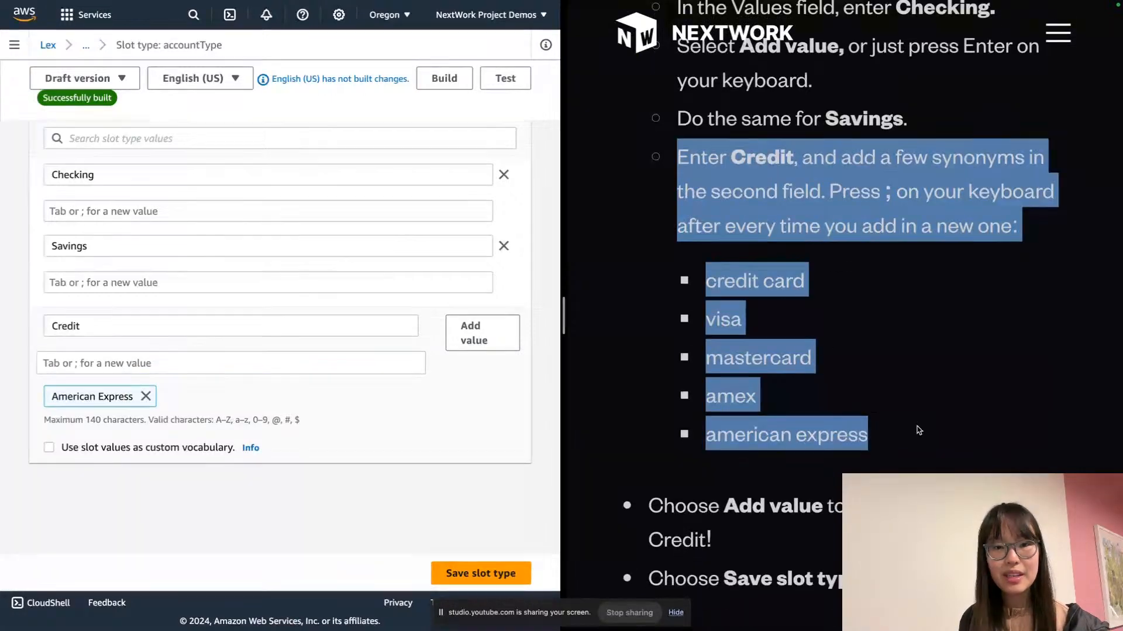
left_click(904, 433)
left_click(190, 365)
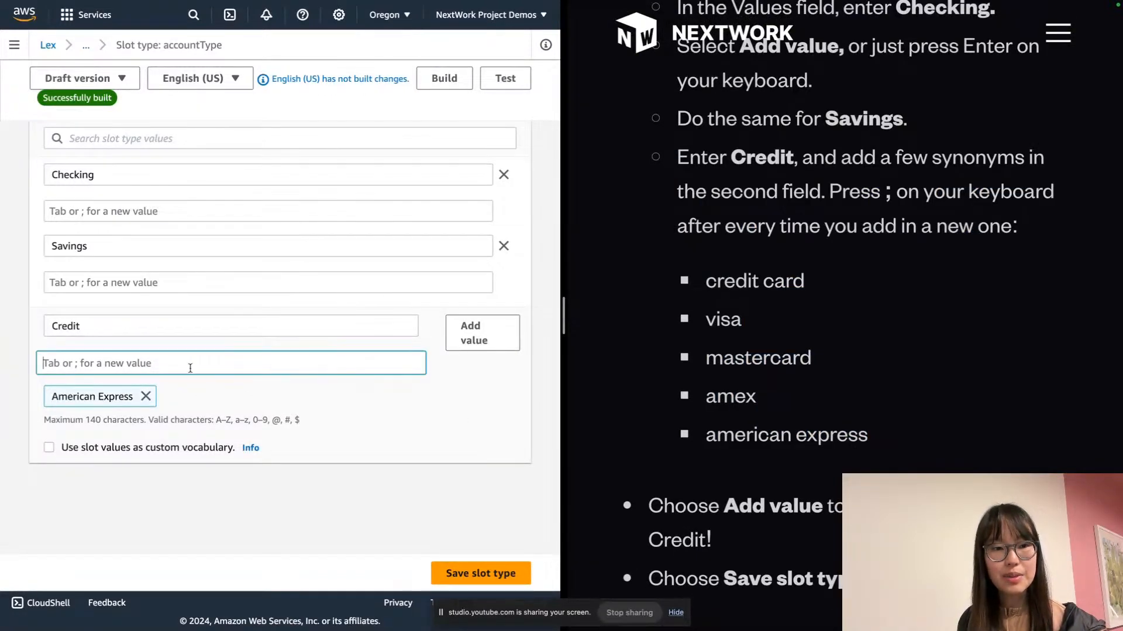
type("v")
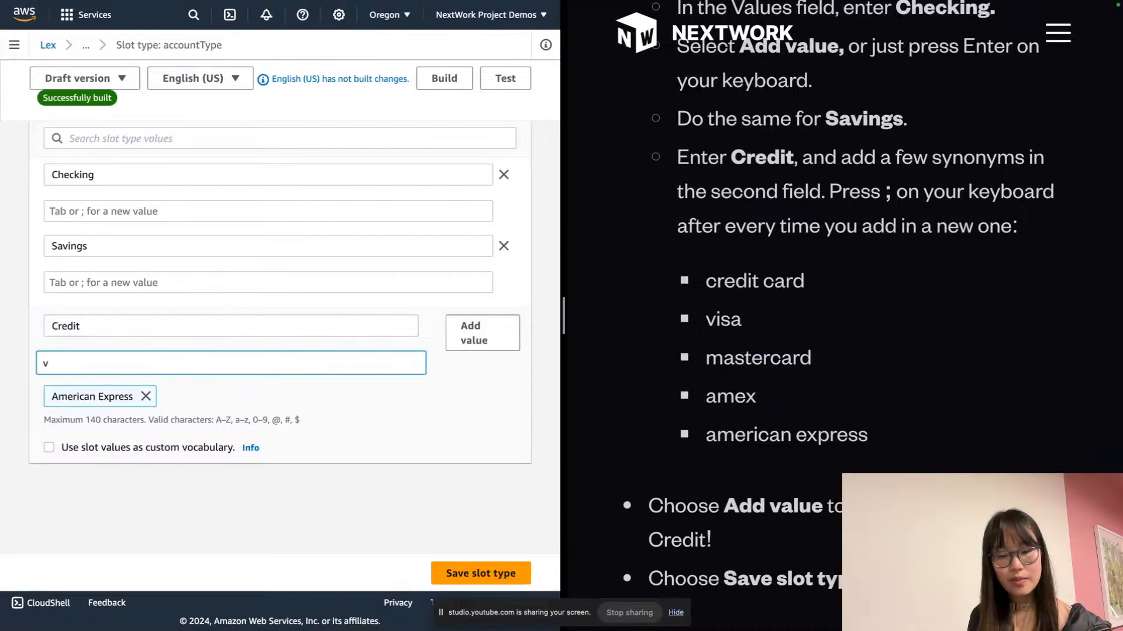
type("sisa;credit card;")
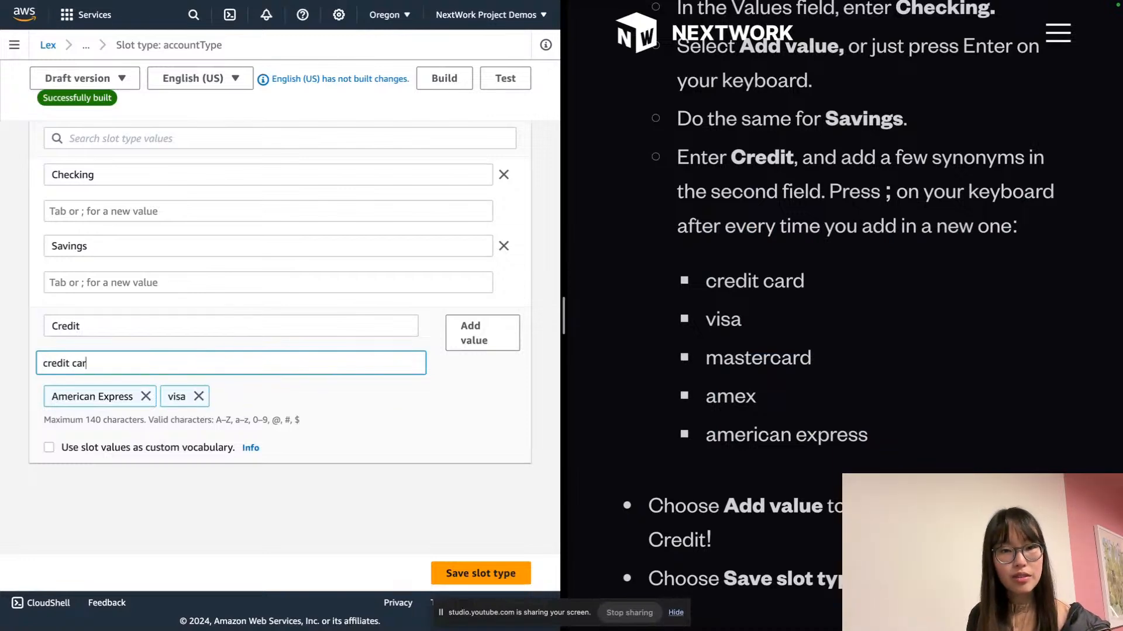
type("mastercard;ame")
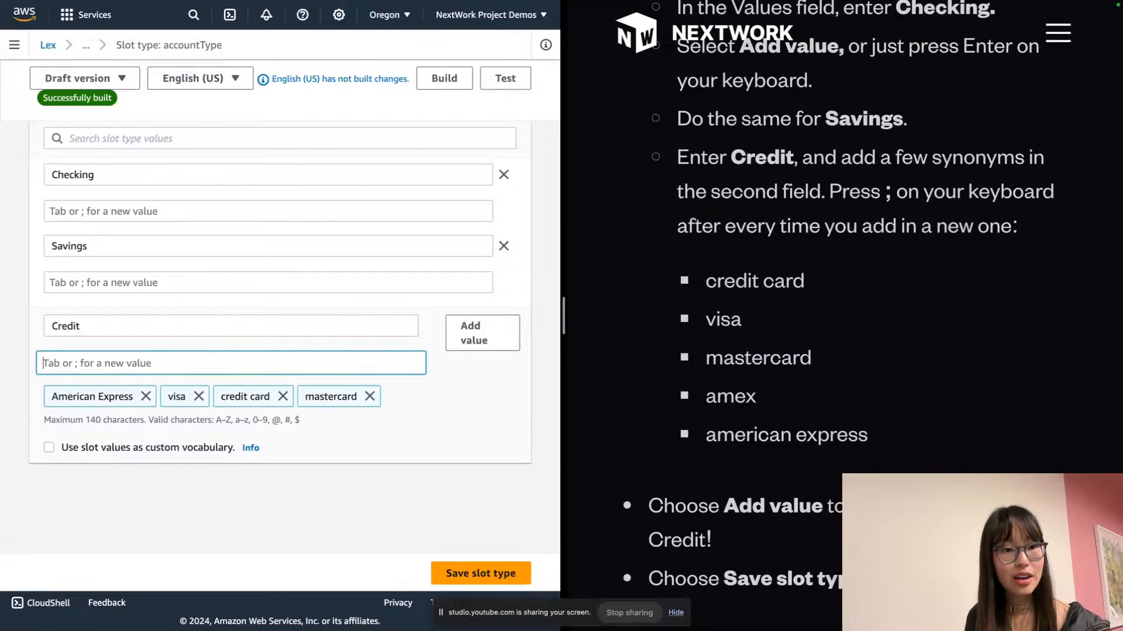
type("x;")
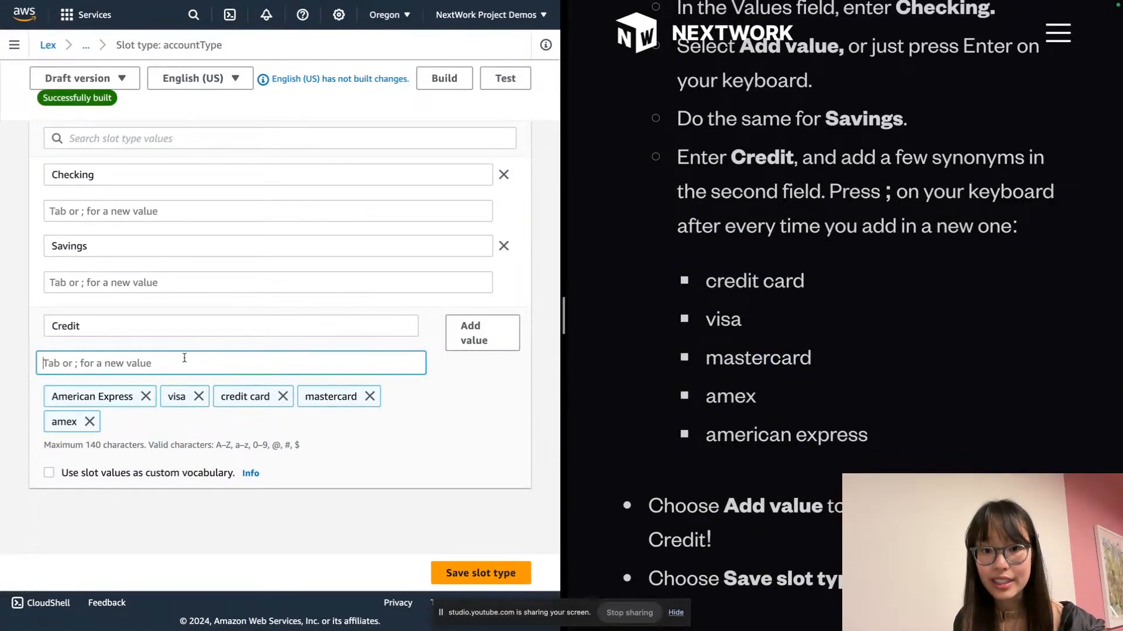
scroll(183, 359, "down", 3)
left_click(397, 298)
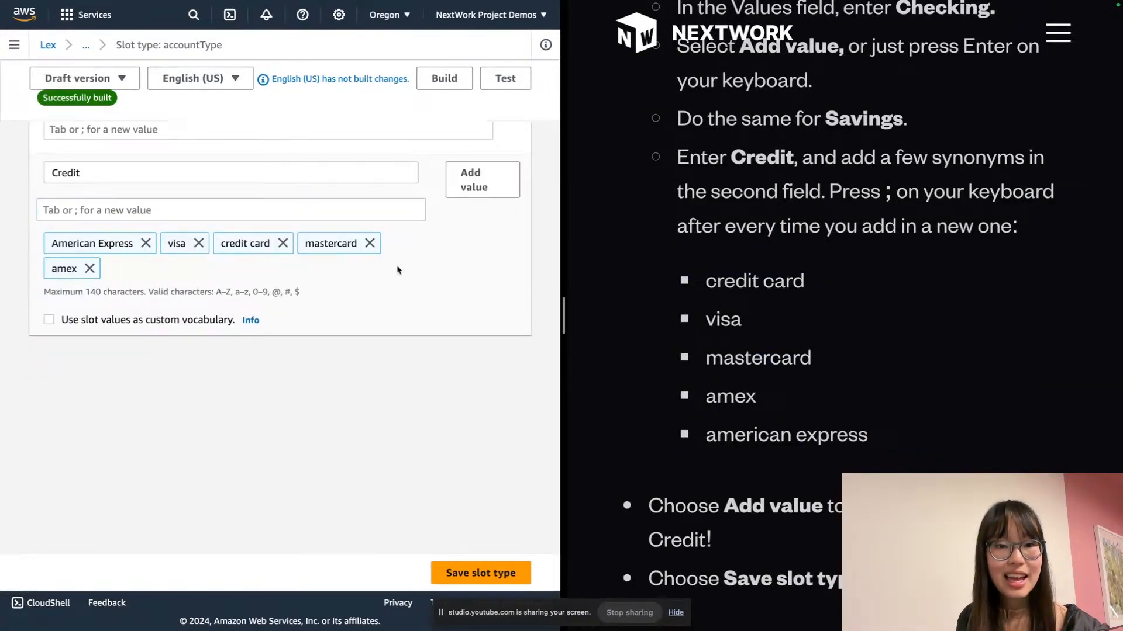
Add Credit as a value and save the accountType slot type
scroll(404, 268, "up", 1)
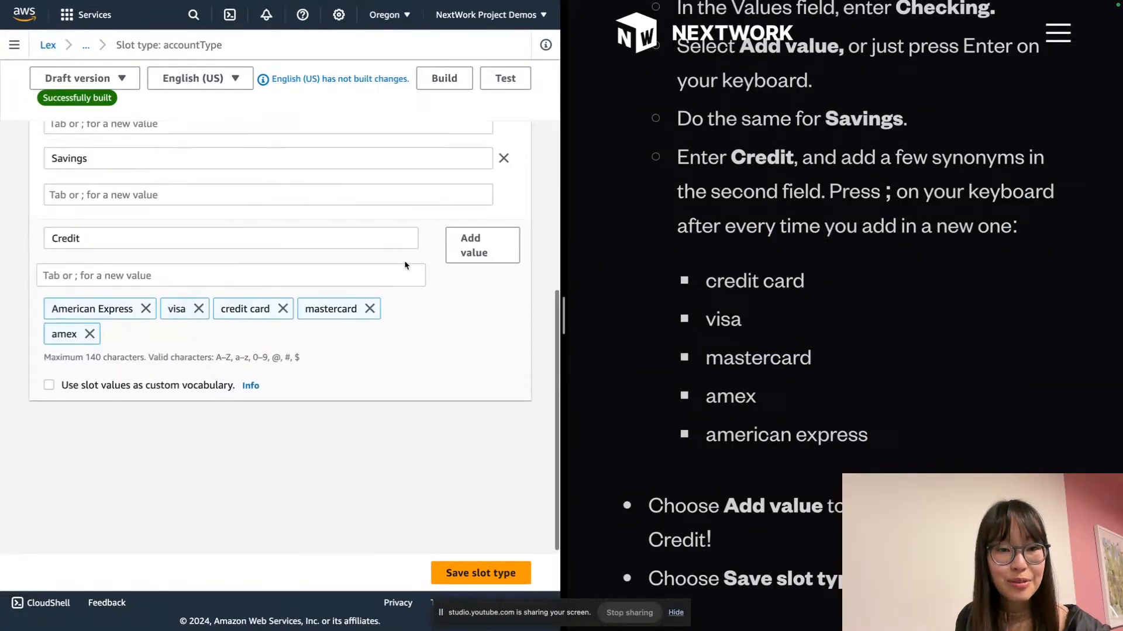
left_click(467, 246)
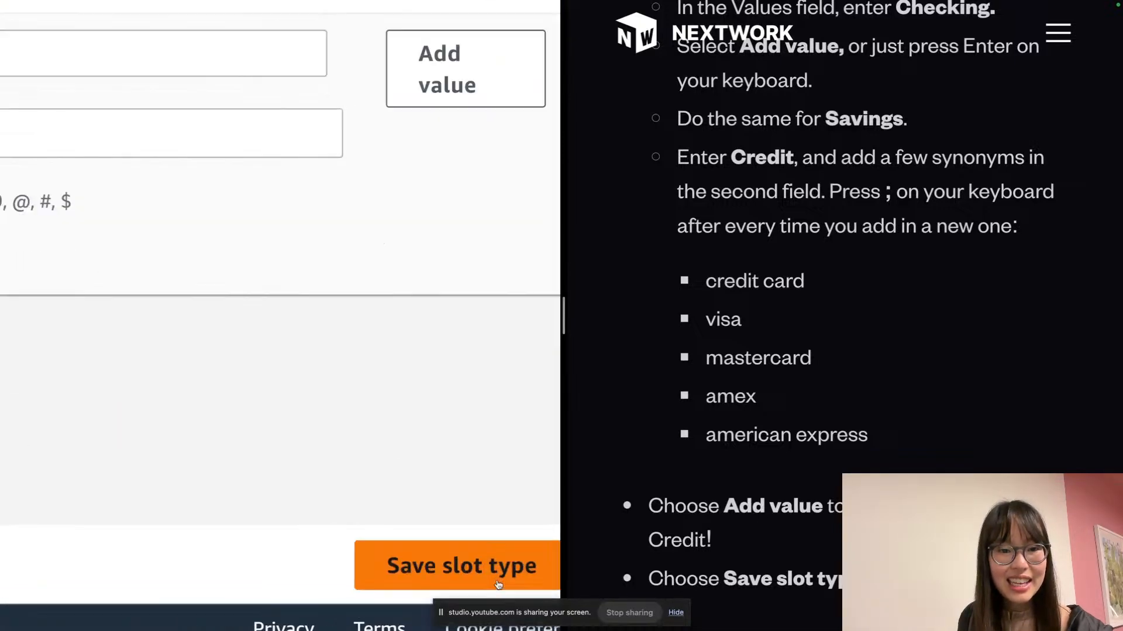
left_click(475, 572)
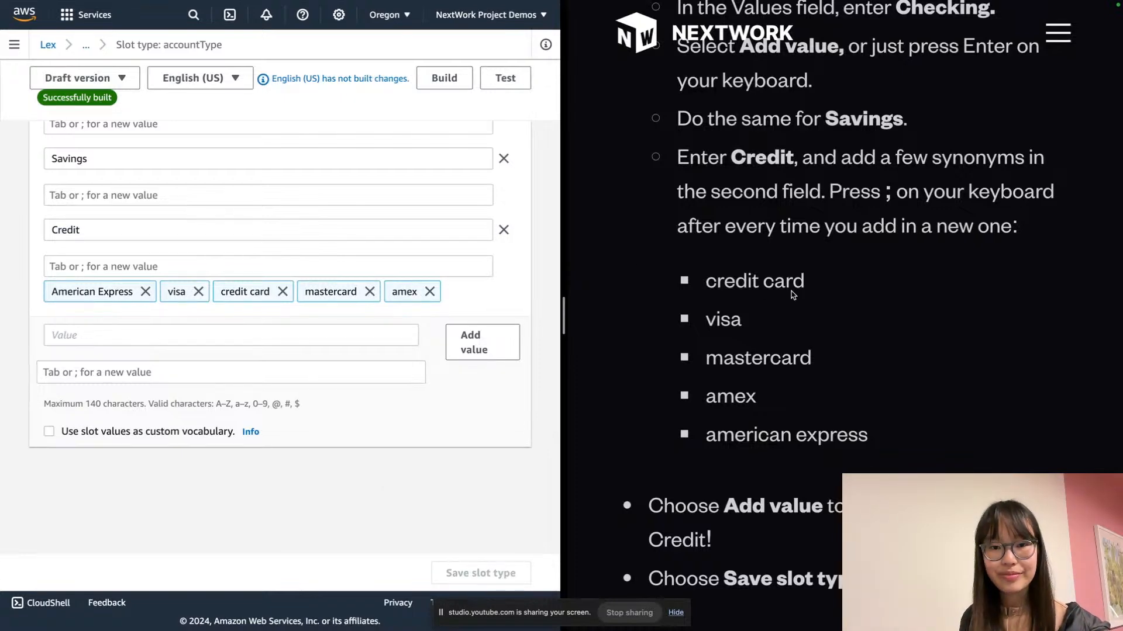
scroll(789, 293, "down", 6)
scroll(789, 293, "down", 2)
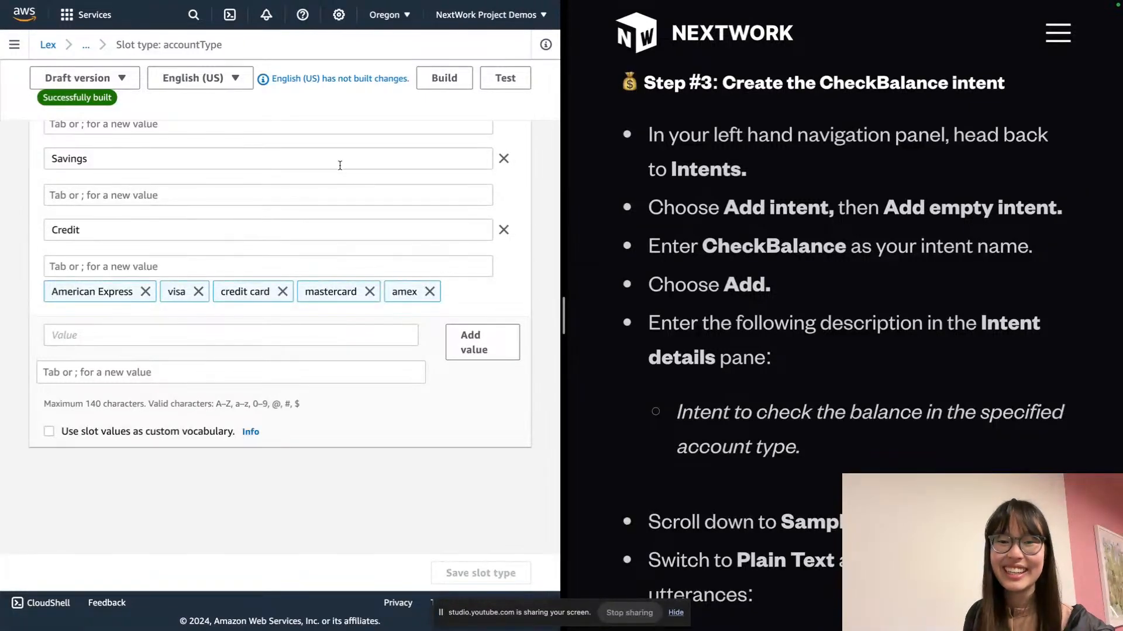
Go to BankerBot's intents list and start adding an empty intent
left_click(13, 45)
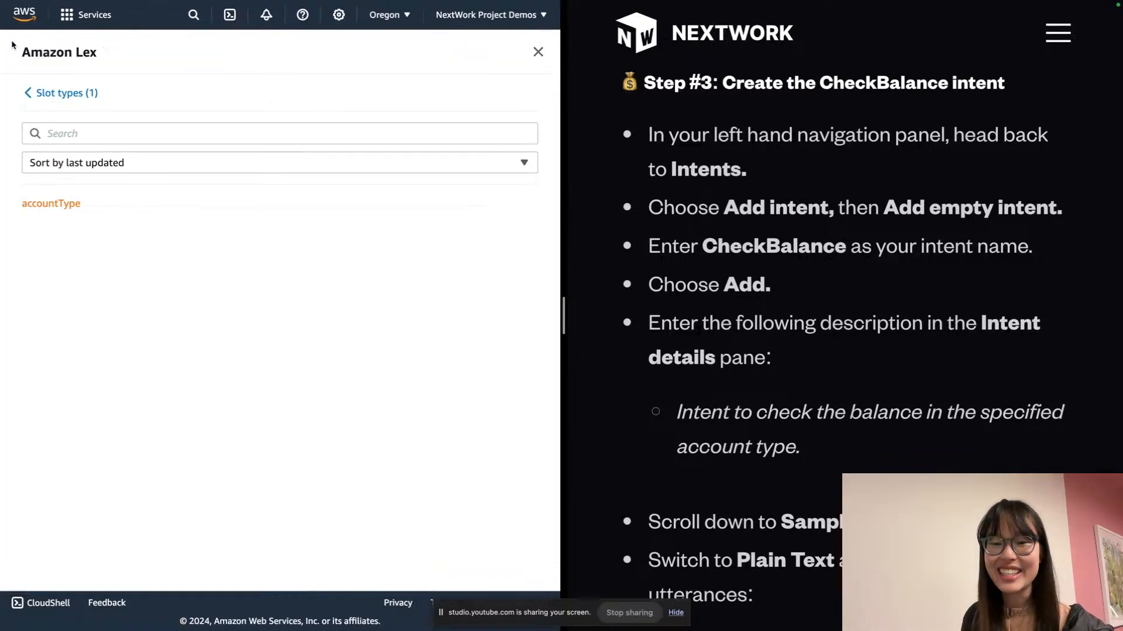
left_click(26, 92)
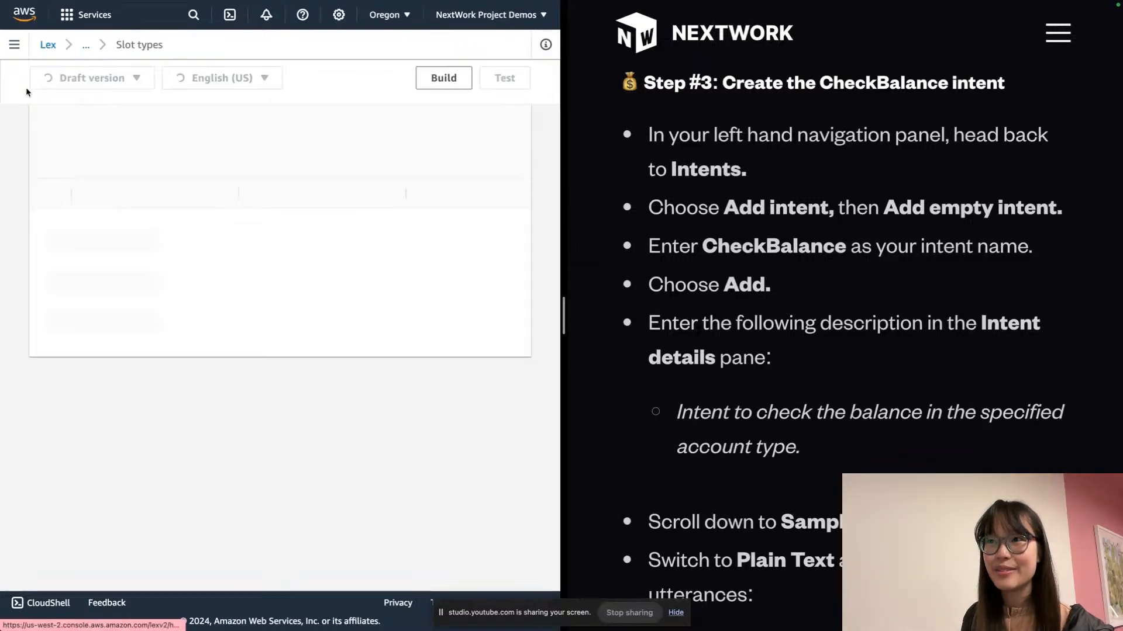
left_click(14, 44)
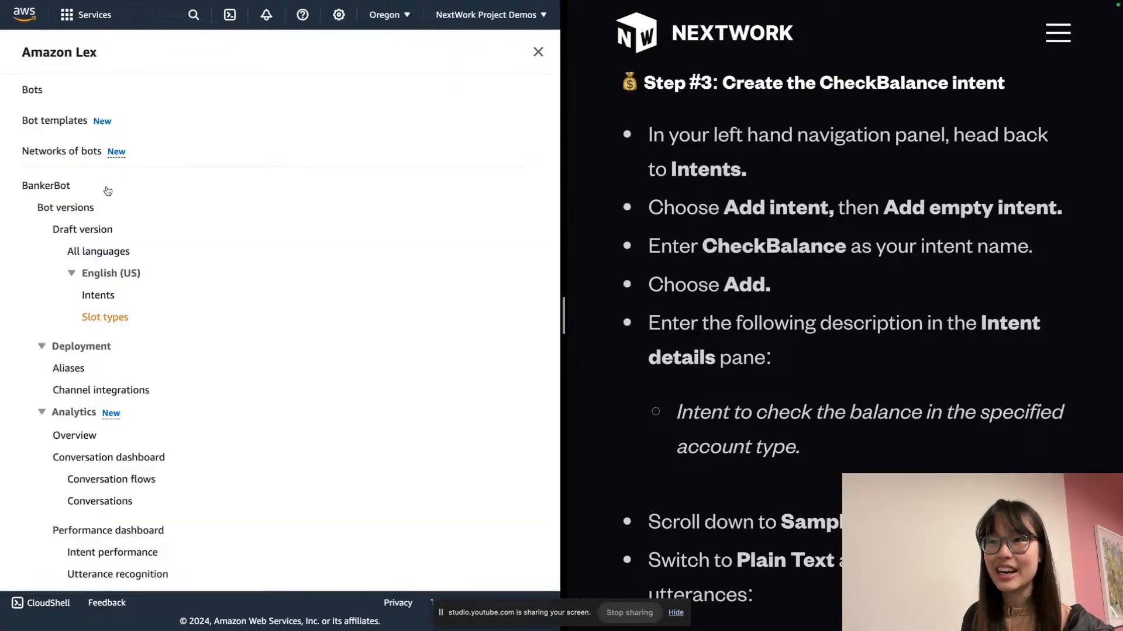
left_click(89, 297)
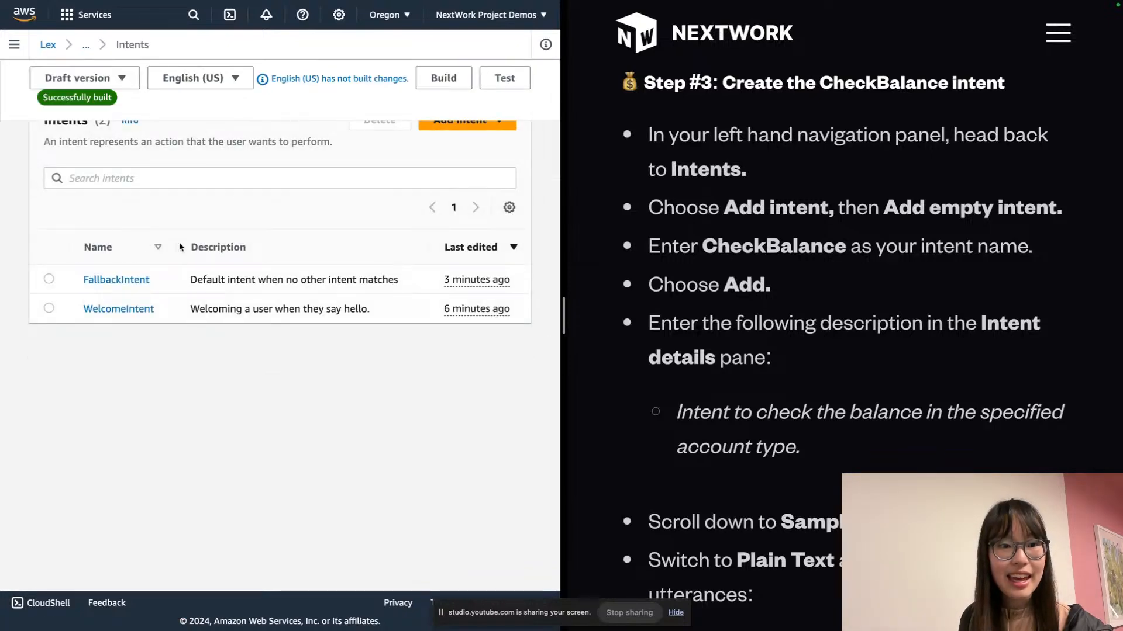
scroll(398, 171, "up", 1)
left_click(460, 160)
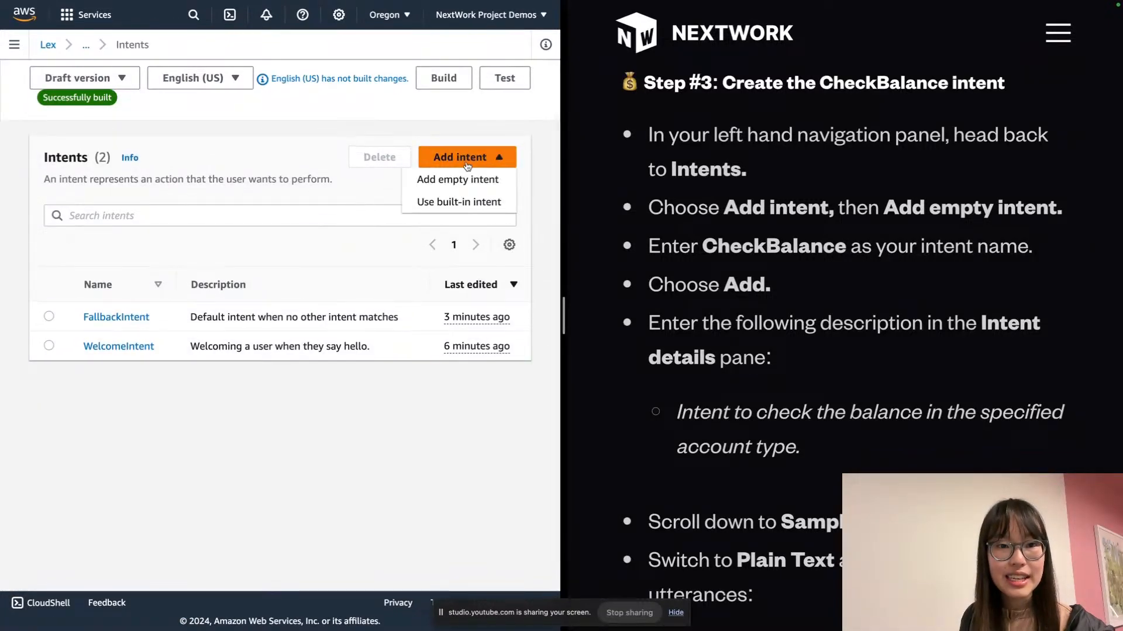
left_click(458, 179)
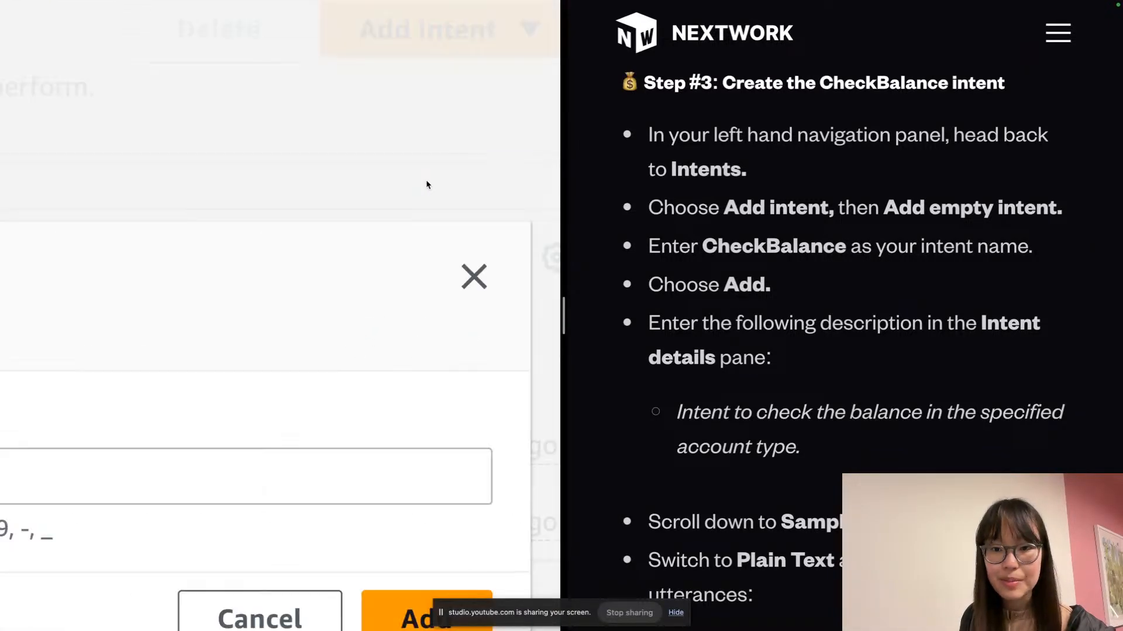
Name the new intent CheckBalance and create it
scroll(614, 229, "down", 3)
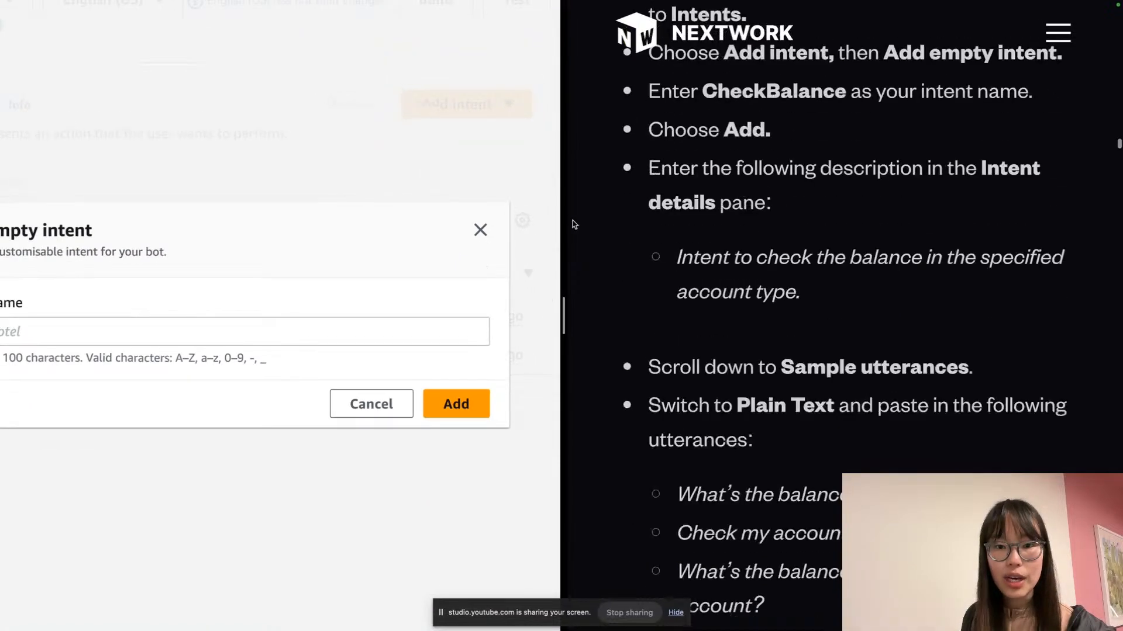
scroll(591, 229, "up", 1)
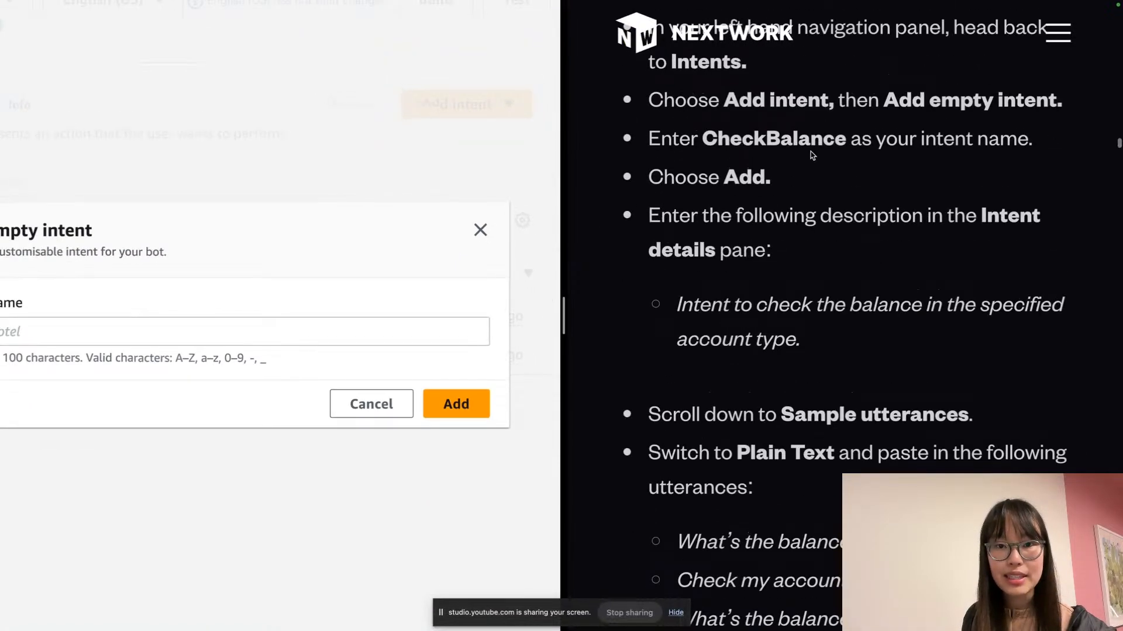
double_click(812, 153)
key("ctrl+c")
scroll(433, 282, "left", 3)
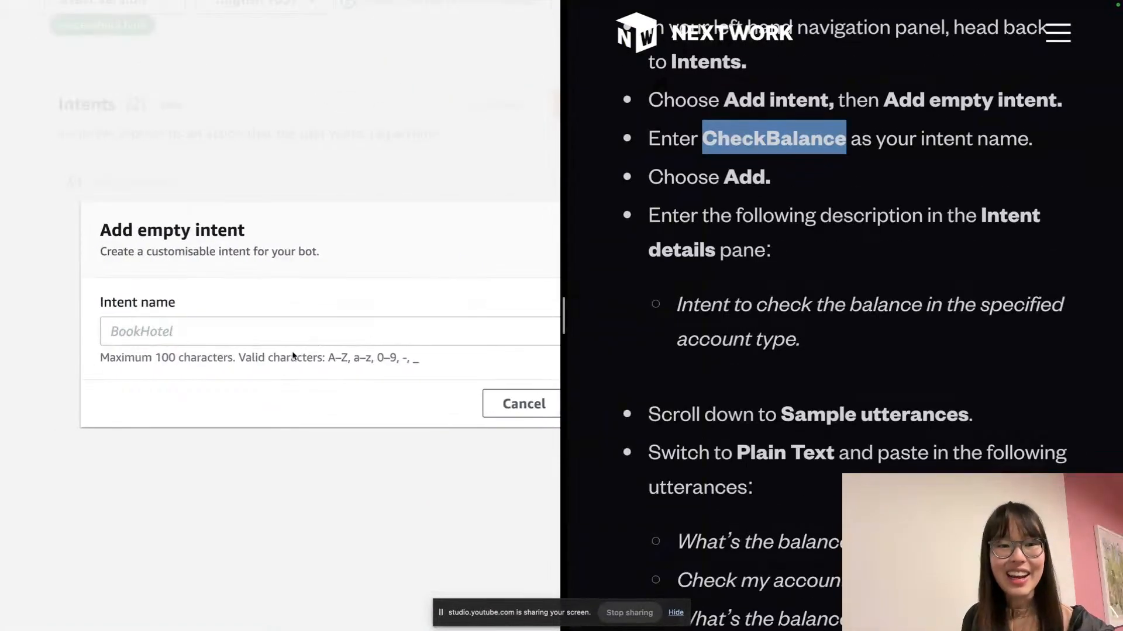
left_click(211, 348)
key("ctrl+v")
scroll(201, 331, "right", 3)
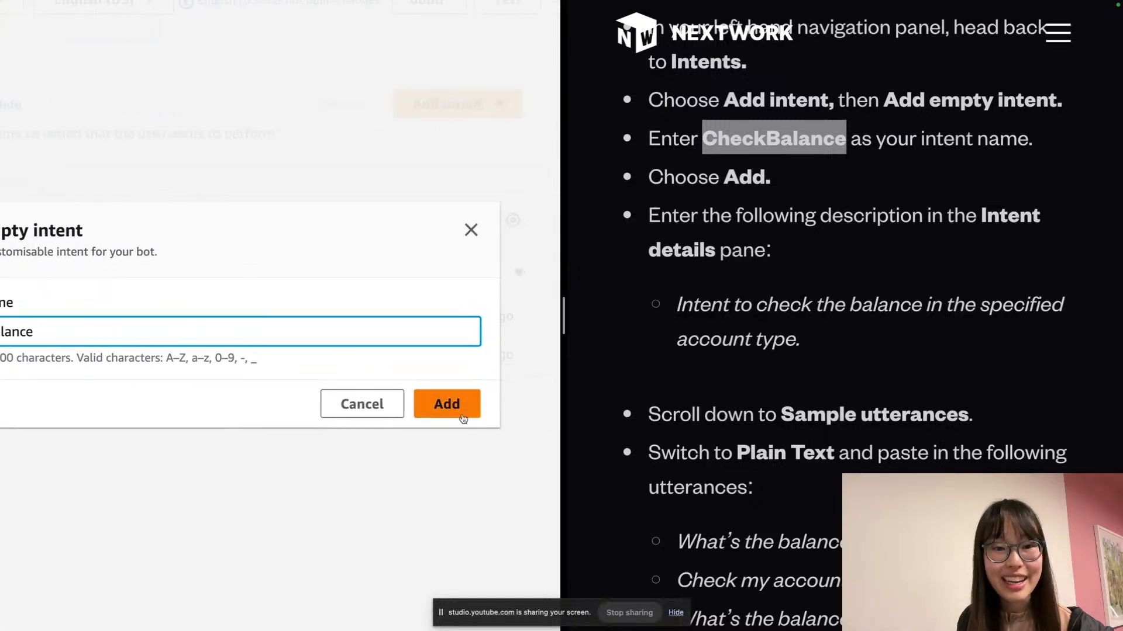
left_click(464, 413)
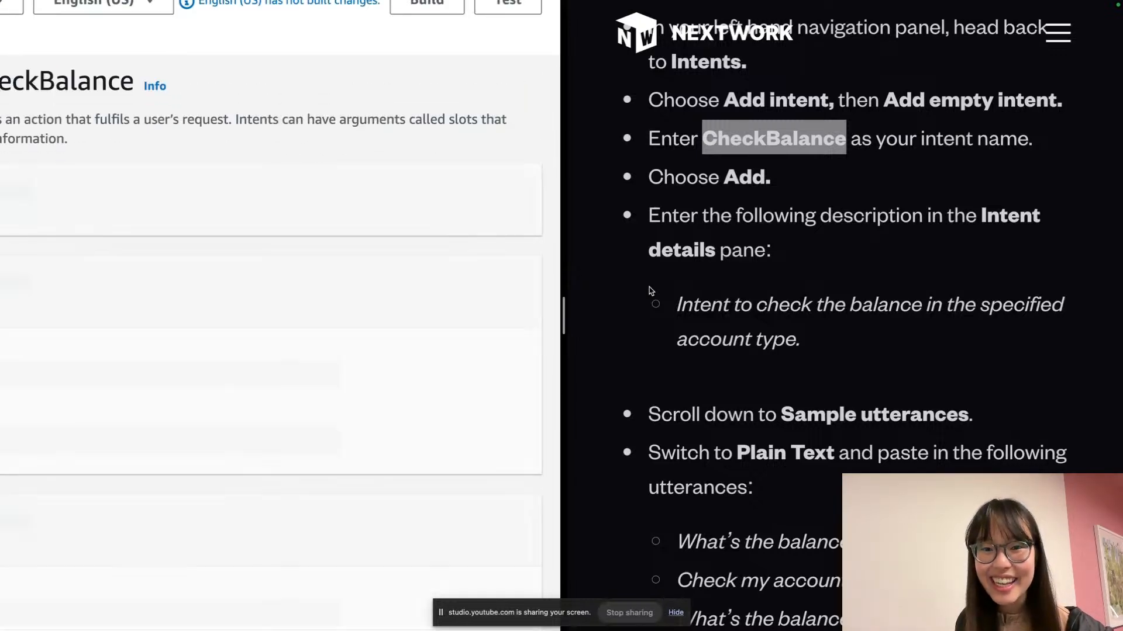
Describe CheckBalance as 'Intent to check the balance in the specified account type.'
scroll(397, 303, "left", 1)
scroll(397, 302, "left", 3)
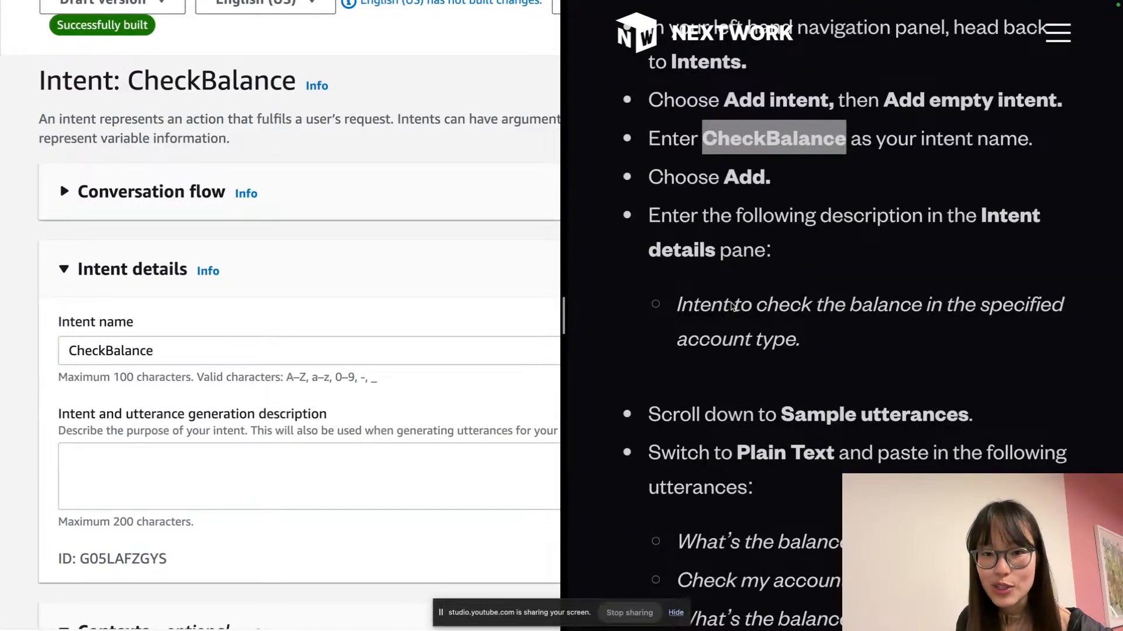
triple_click(731, 305)
key("super+c")
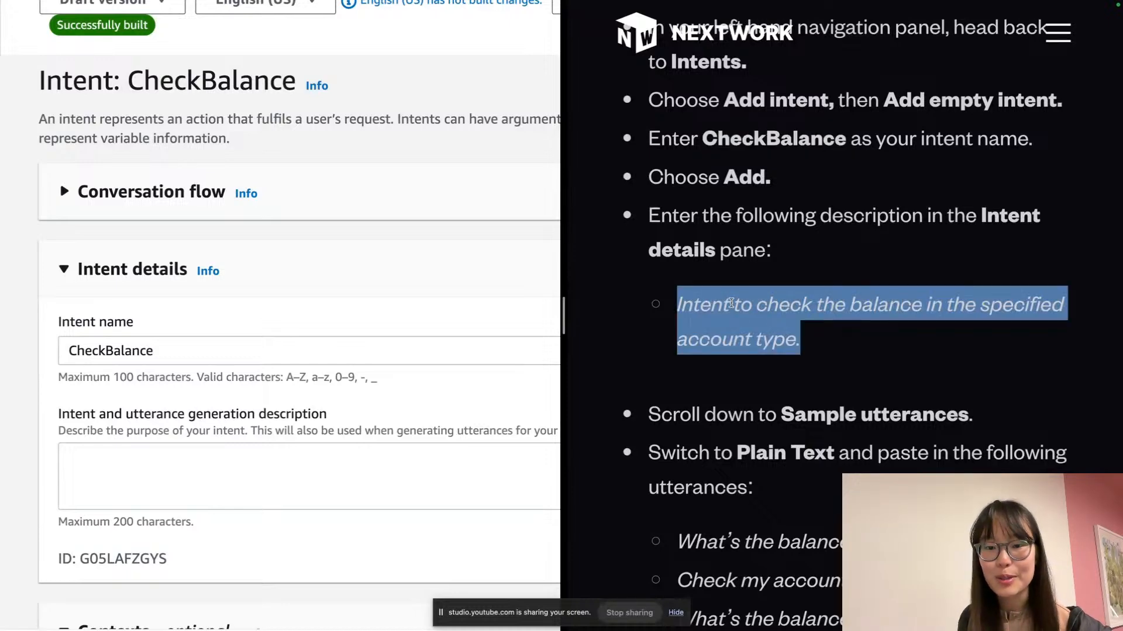
left_click(174, 450)
key("super+v")
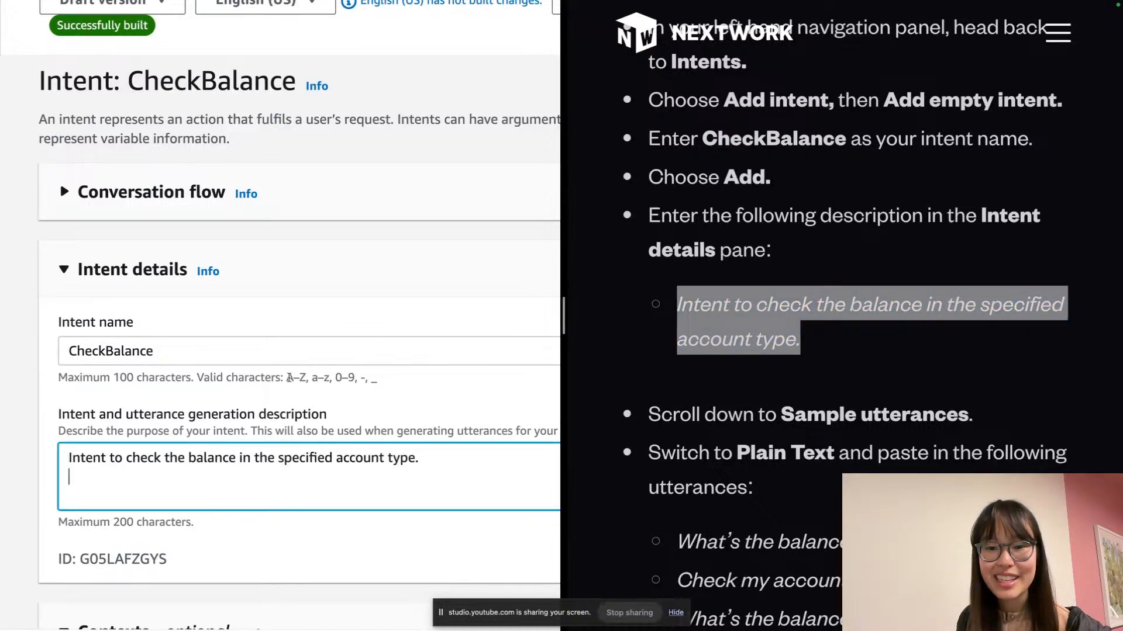
scroll(577, 416, "down", 3)
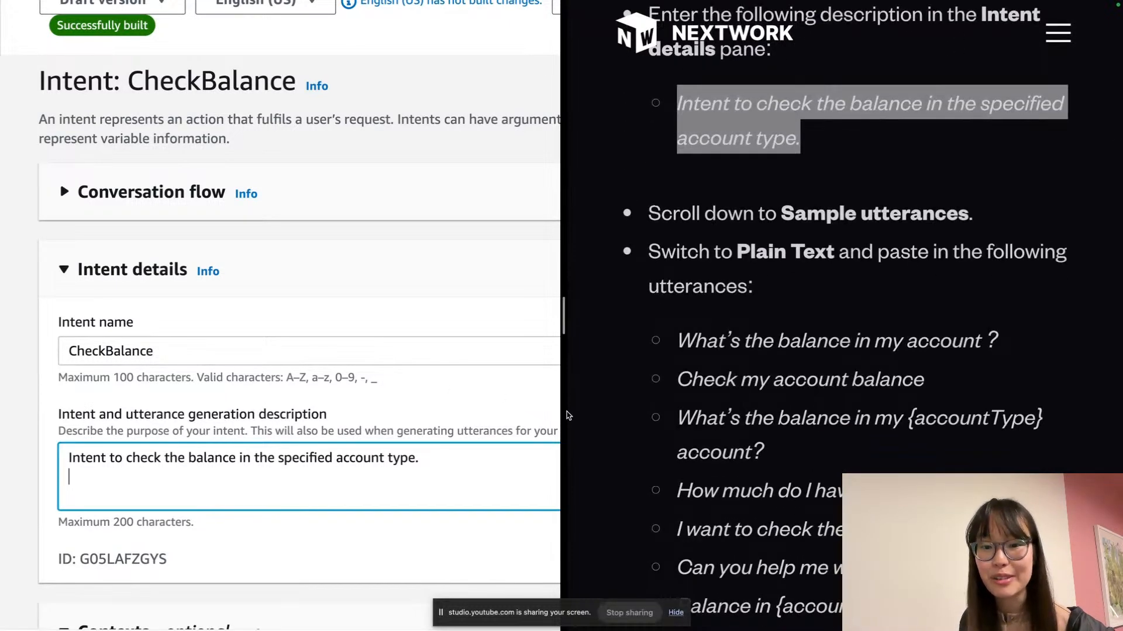
scroll(362, 415, "down", 5)
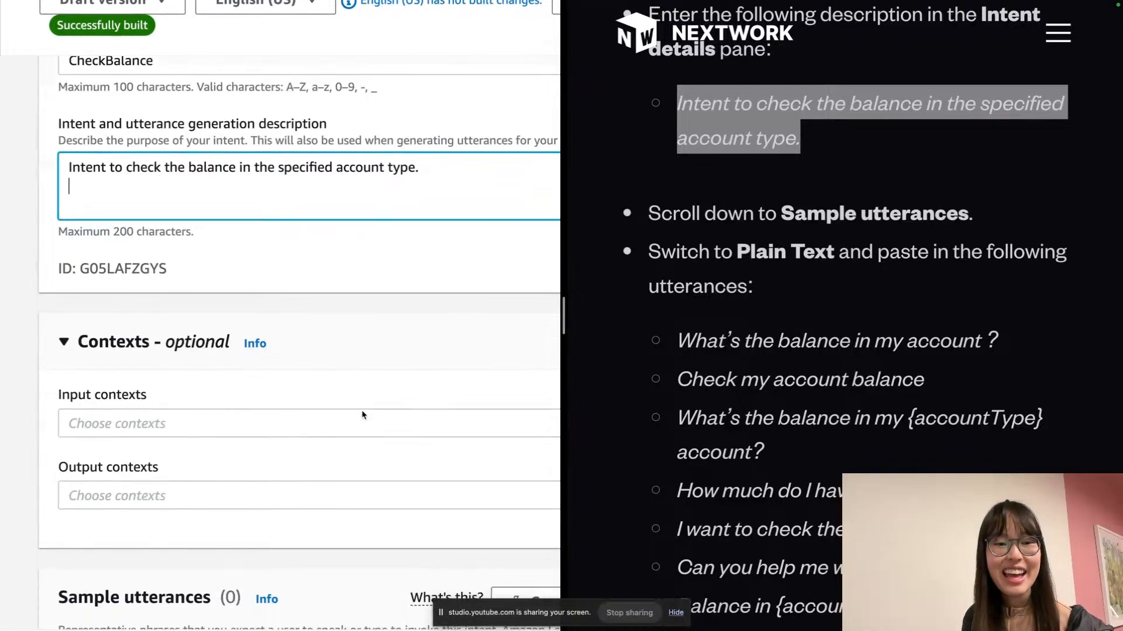
scroll(362, 414, "down", 8)
scroll(216, 450, "down", 2)
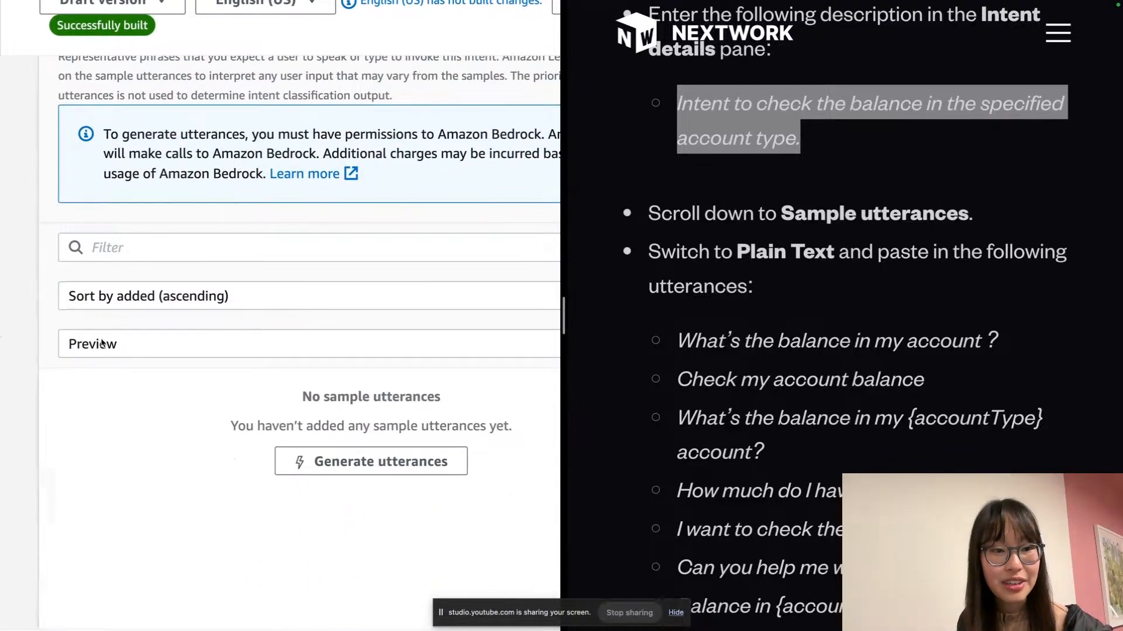
scroll(65, 354, "up", 5)
Switch the sample utterances view to Plain Text
left_click(123, 336)
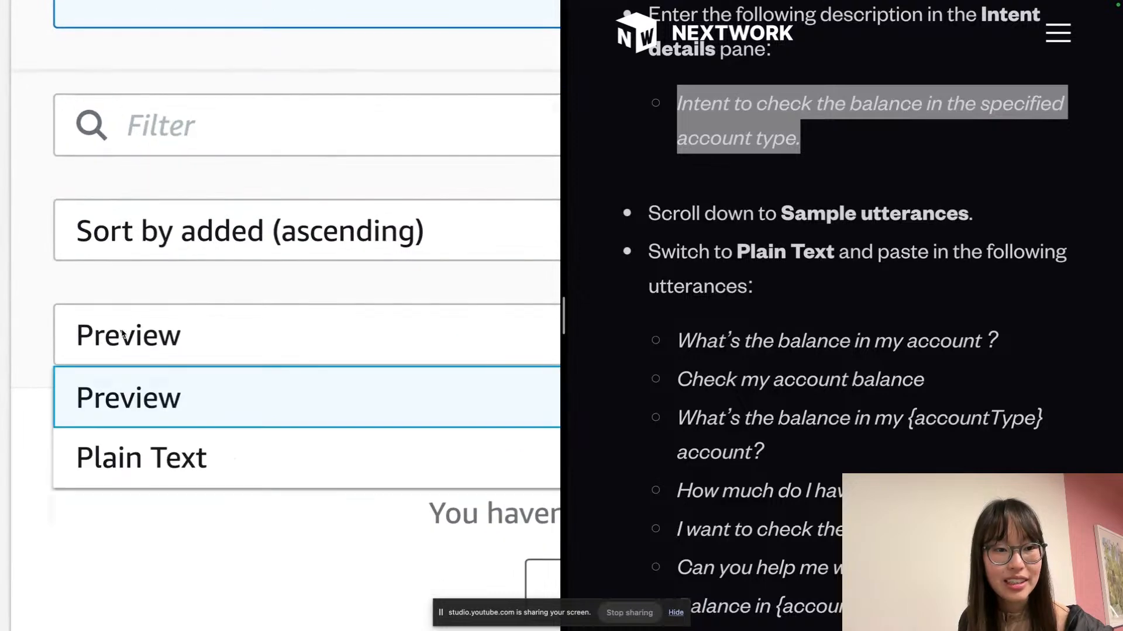
left_click(162, 448)
scroll(162, 448, "down", 5)
scroll(621, 398, "down", 2)
scroll(621, 398, "down", 2)
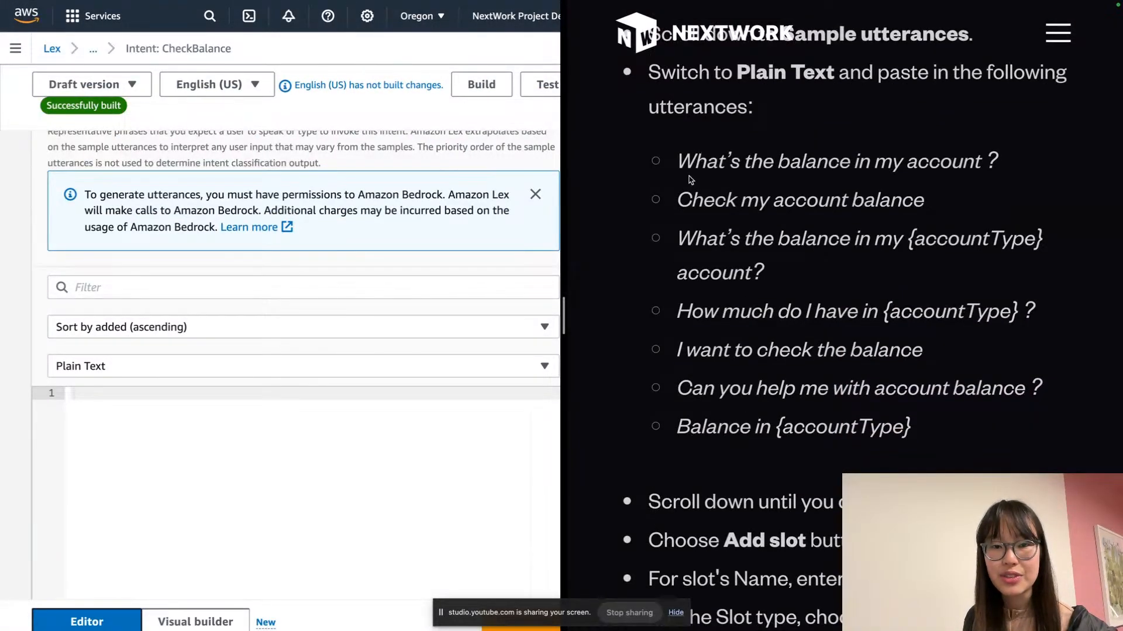
Paste the seven sample utterances, such as 'Check my account balance' and 'Balance in {accountType}'
left_click_drag(678, 161, 981, 413)
key("ctrl+c")
left_click(414, 490)
key("ctrl+v")
scroll(256, 446, "down", 2)
scroll(681, 384, "down", 6)
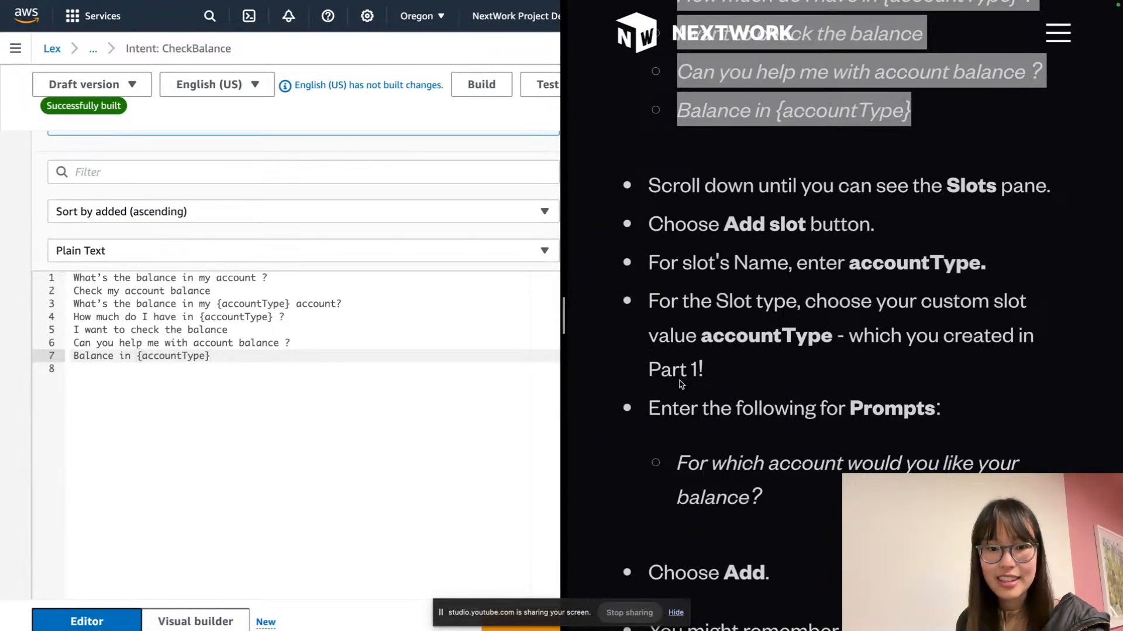
scroll(80, 504, "down", 8)
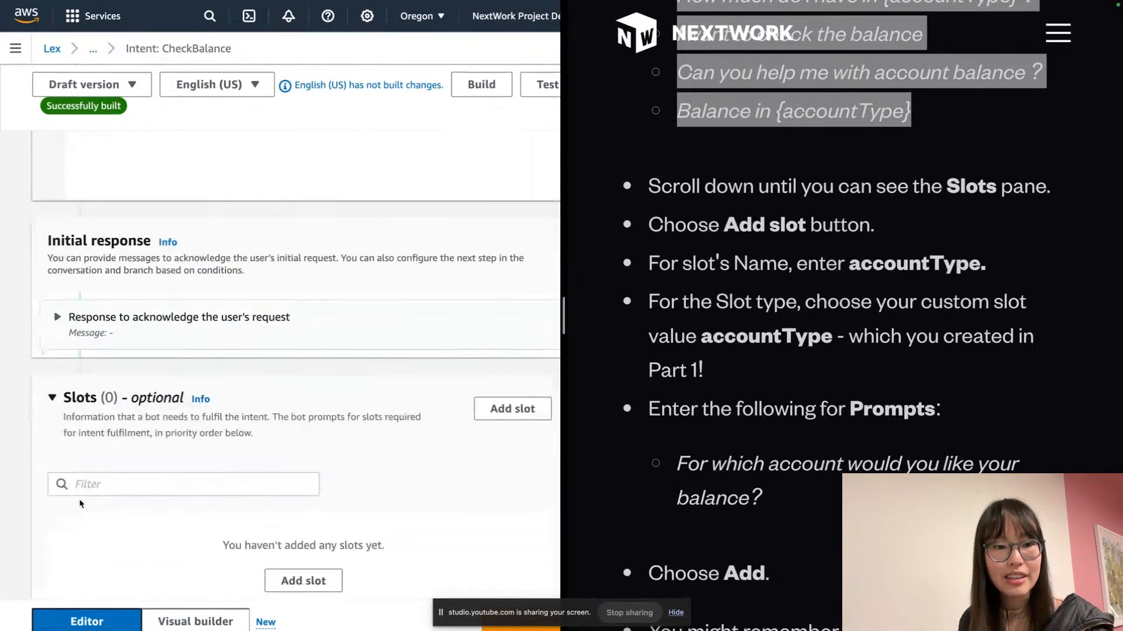
scroll(76, 474, "down", 2)
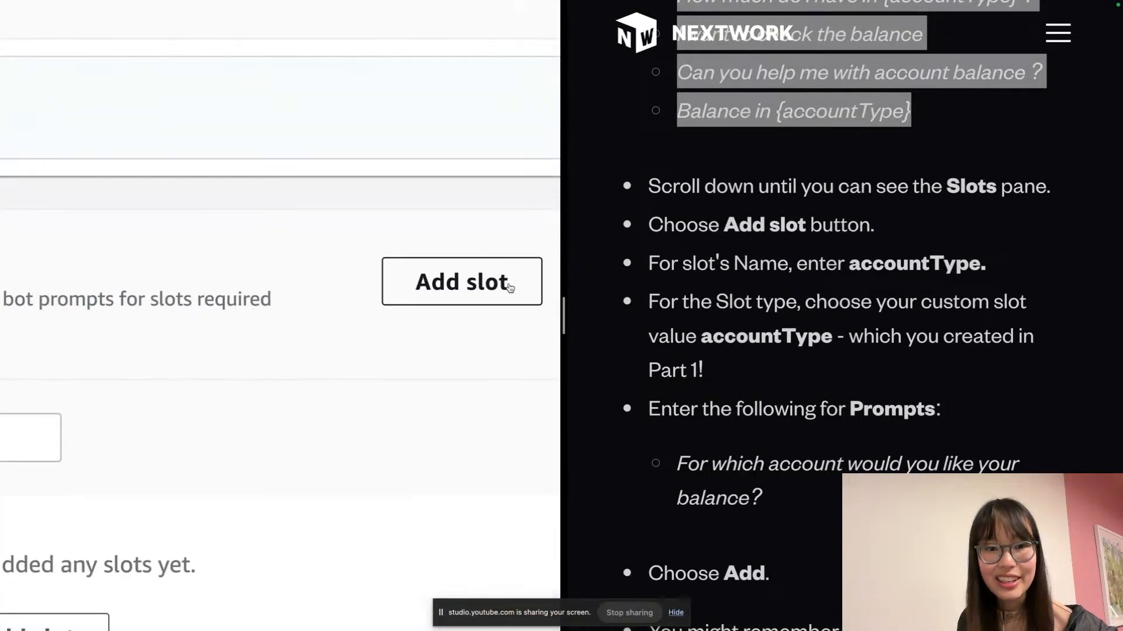
Start an accountType slot by pasting its name, then discard the unfinished form
left_click(509, 288)
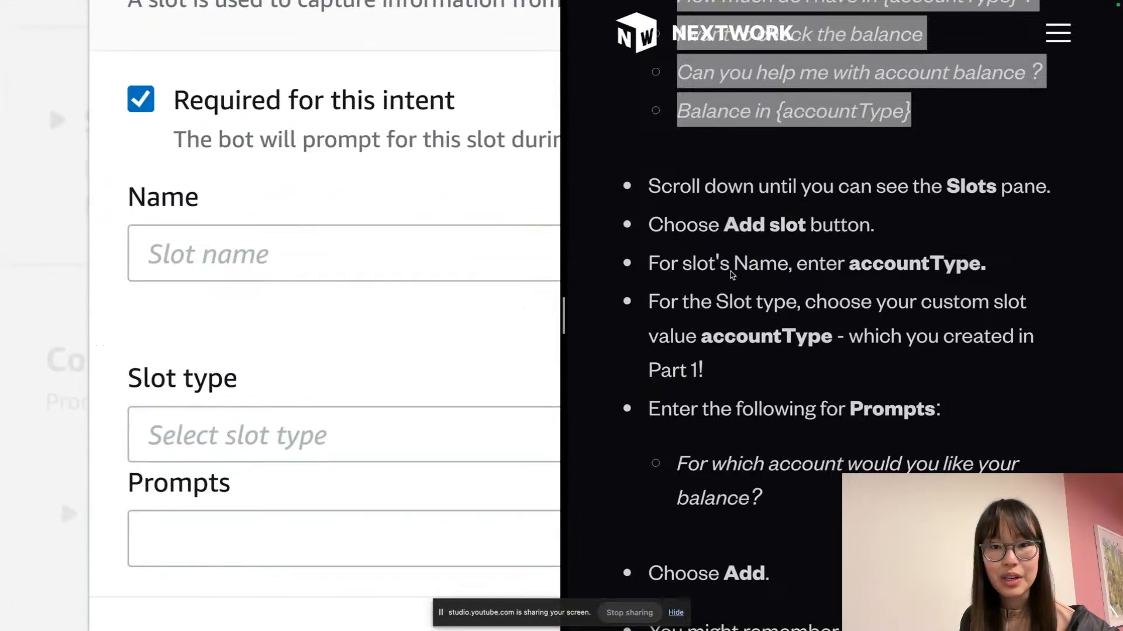
double_click(938, 261)
left_click(323, 256)
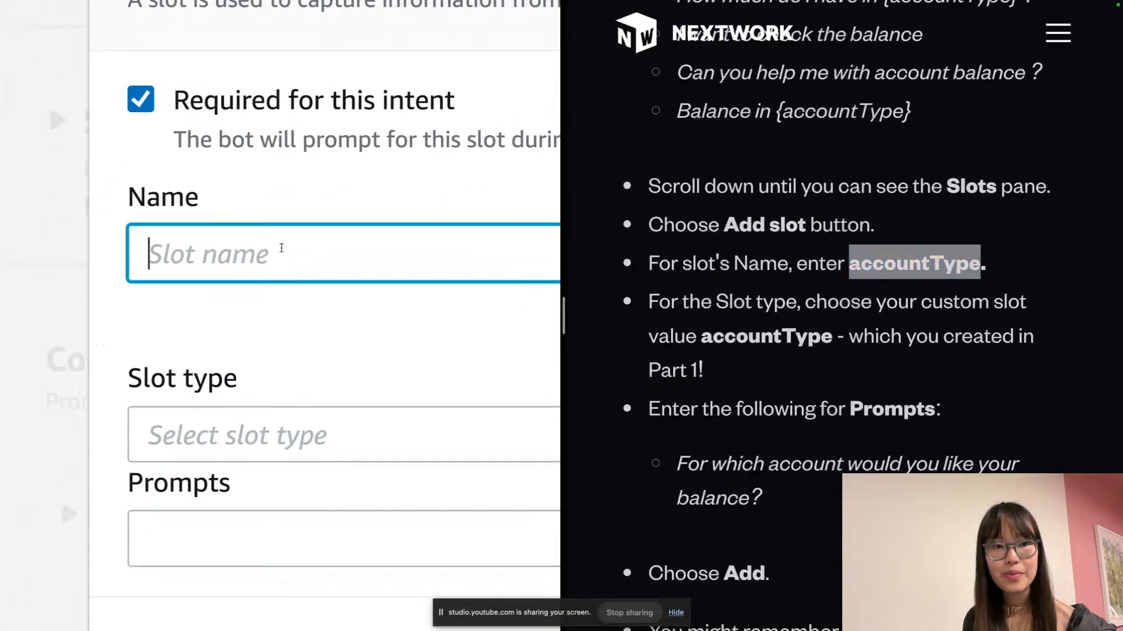
key("ctrl+v")
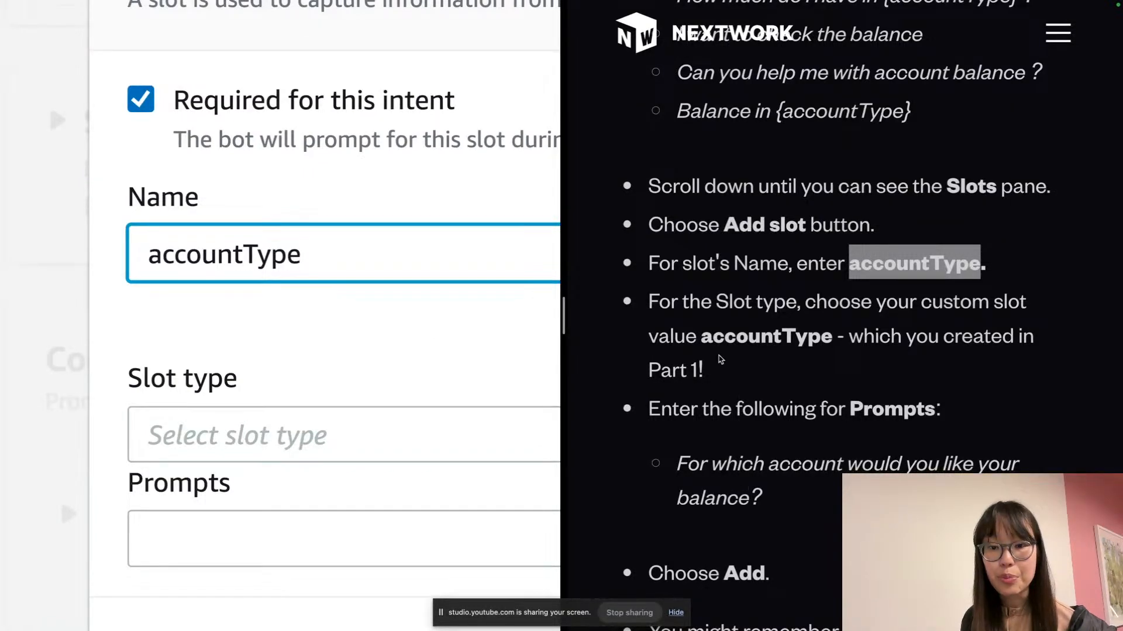
scroll(720, 359, "down", 3)
triple_click(774, 367)
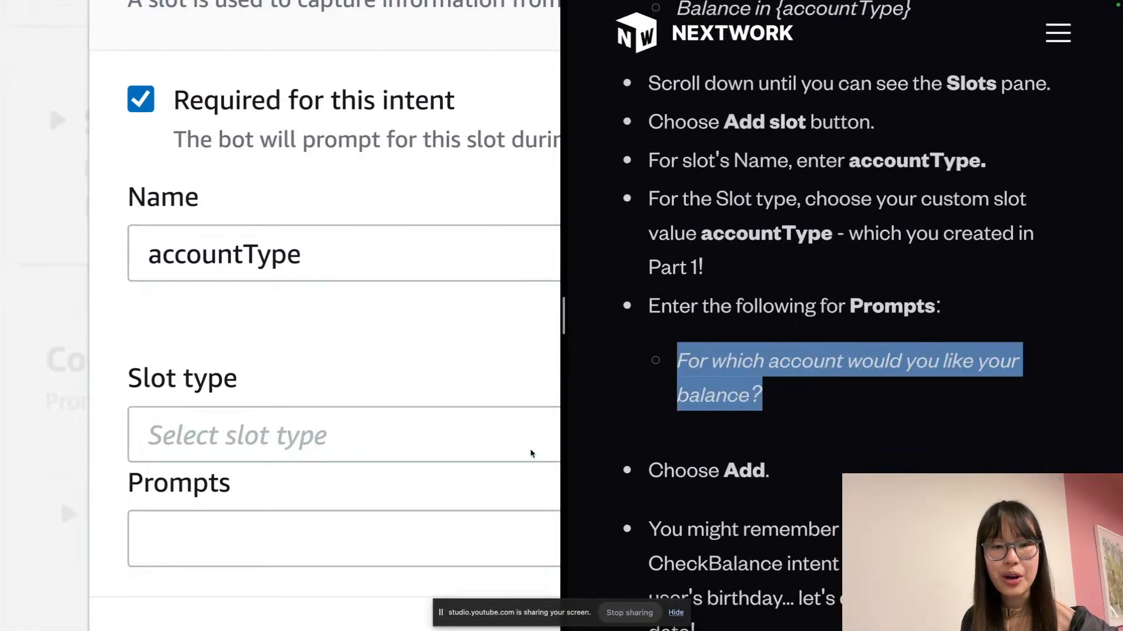
left_click(418, 461)
left_click(412, 451)
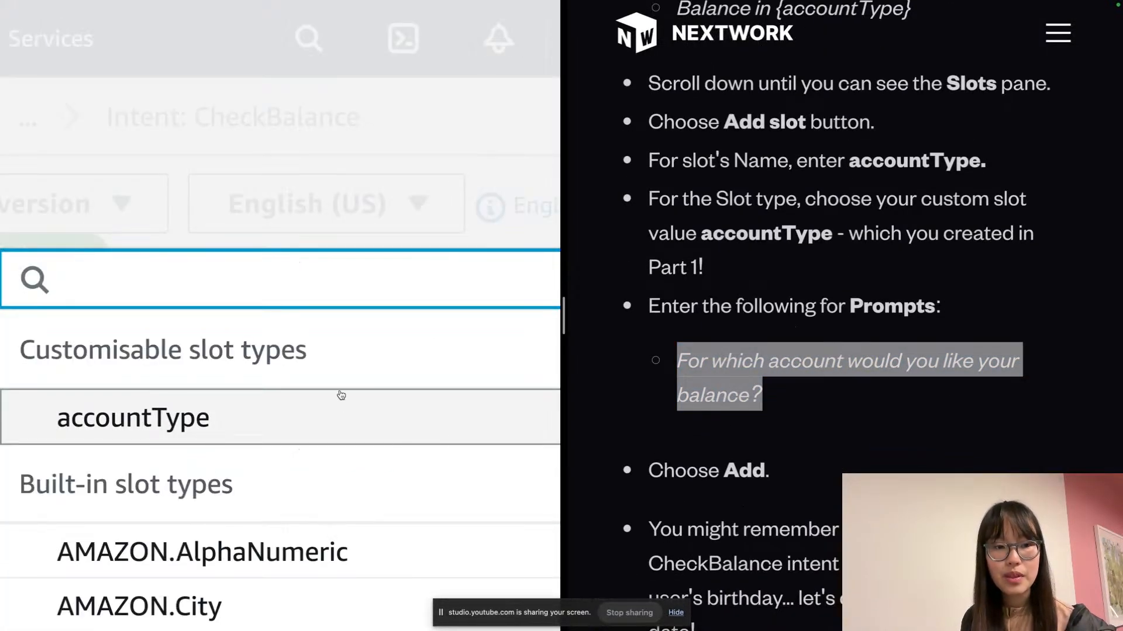
left_click(264, 242)
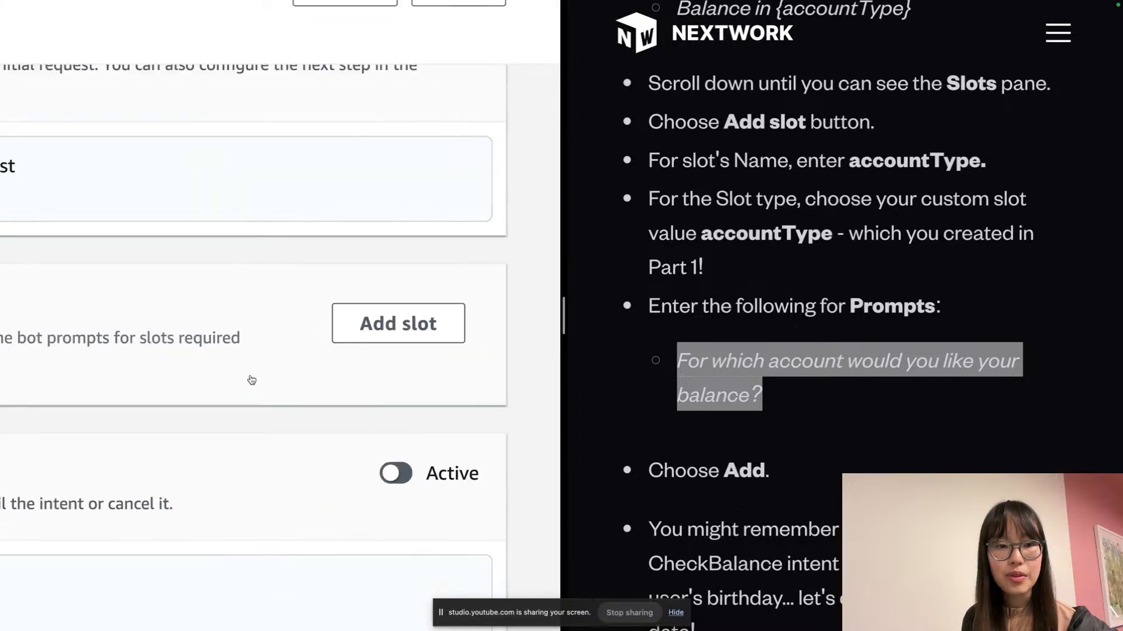
Name a fresh slot accountType with the prompt 'For which account would you like your balance?'
left_click(327, 316)
left_click(222, 301)
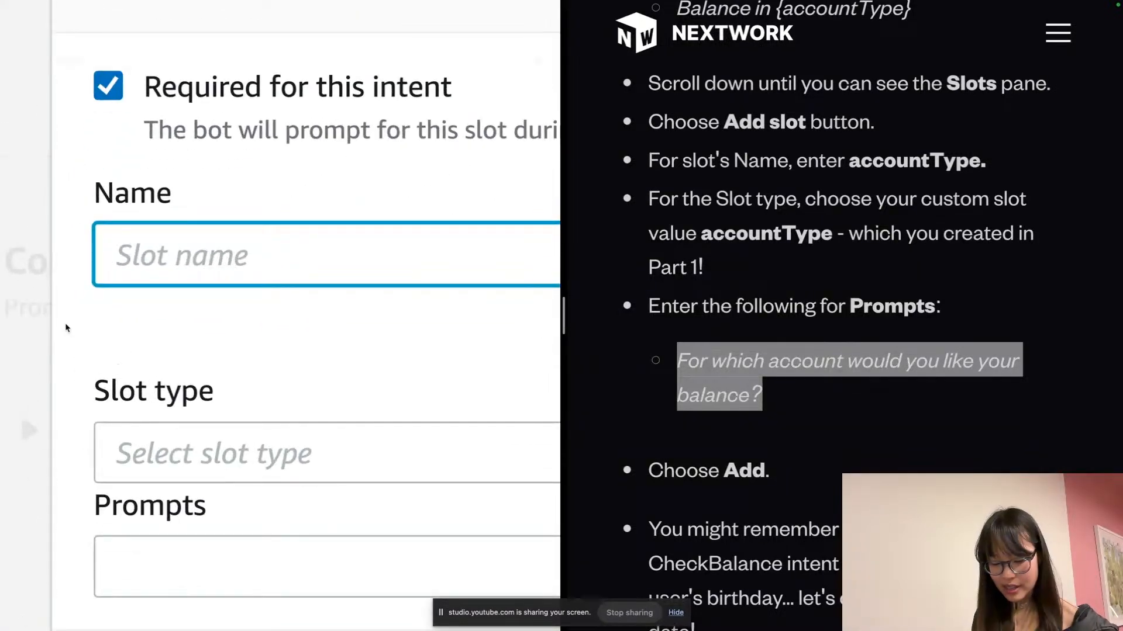
type("accountType")
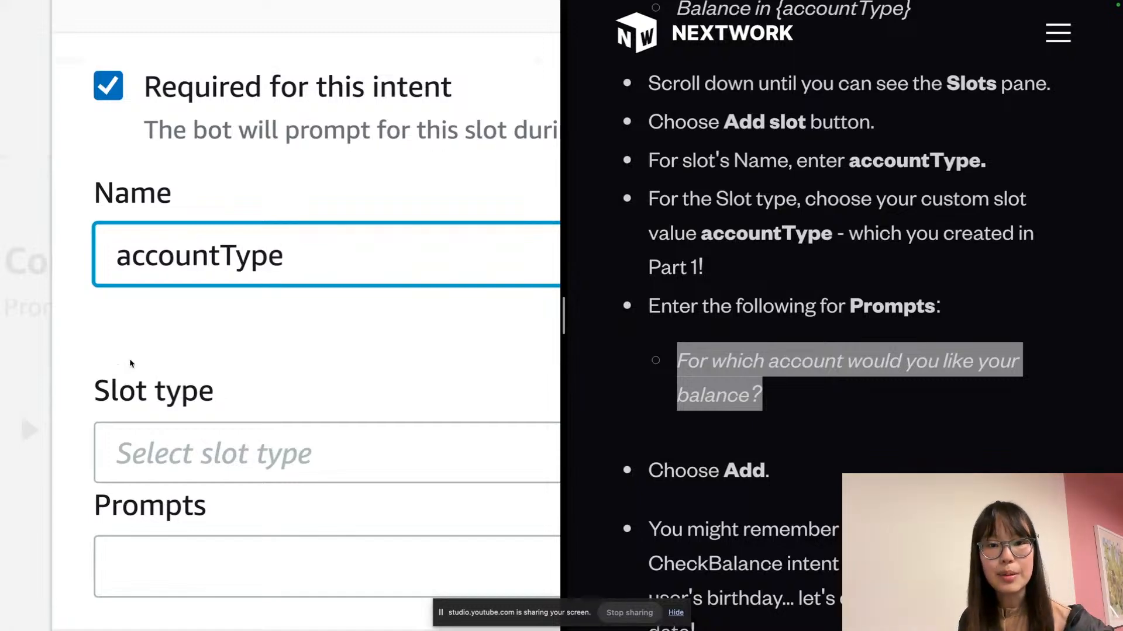
scroll(129, 359, "down", 3)
left_click(198, 413)
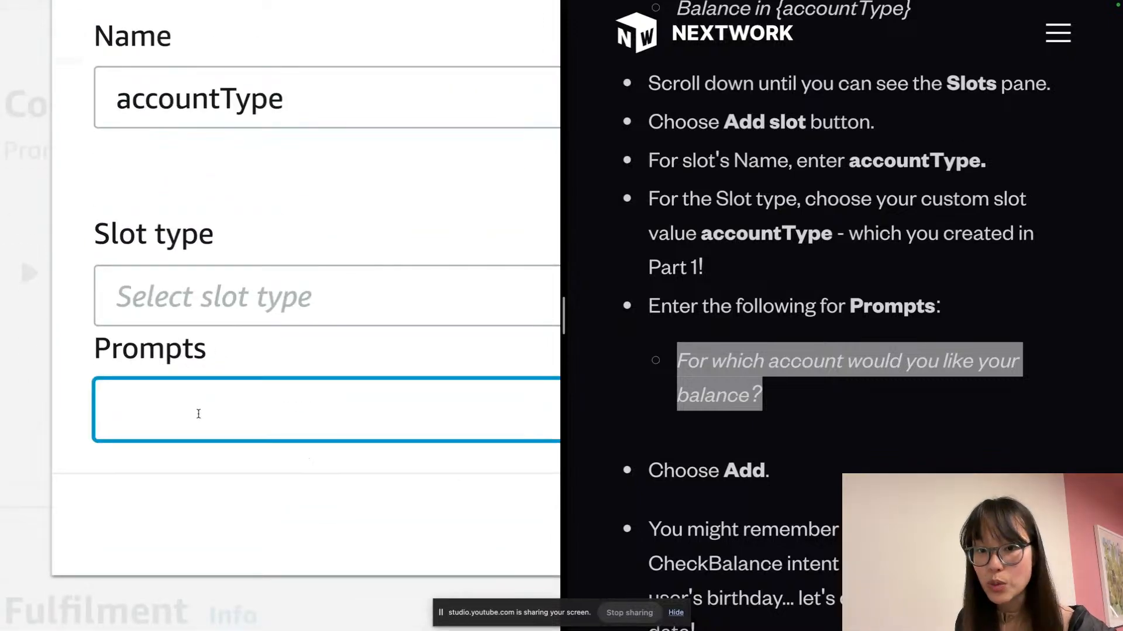
key("ctrl+v")
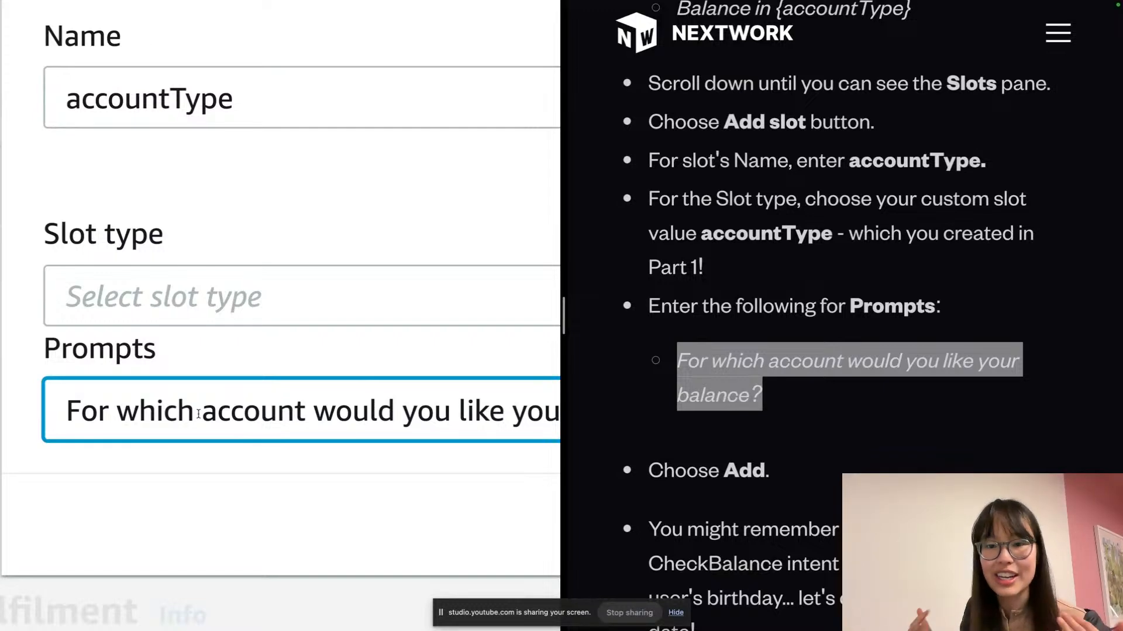
Set the slot type to accountType and add the slot to CheckBalance
scroll(198, 414, "left", 1)
left_click(225, 427)
left_click(252, 410)
scroll(245, 410, "down", 5)
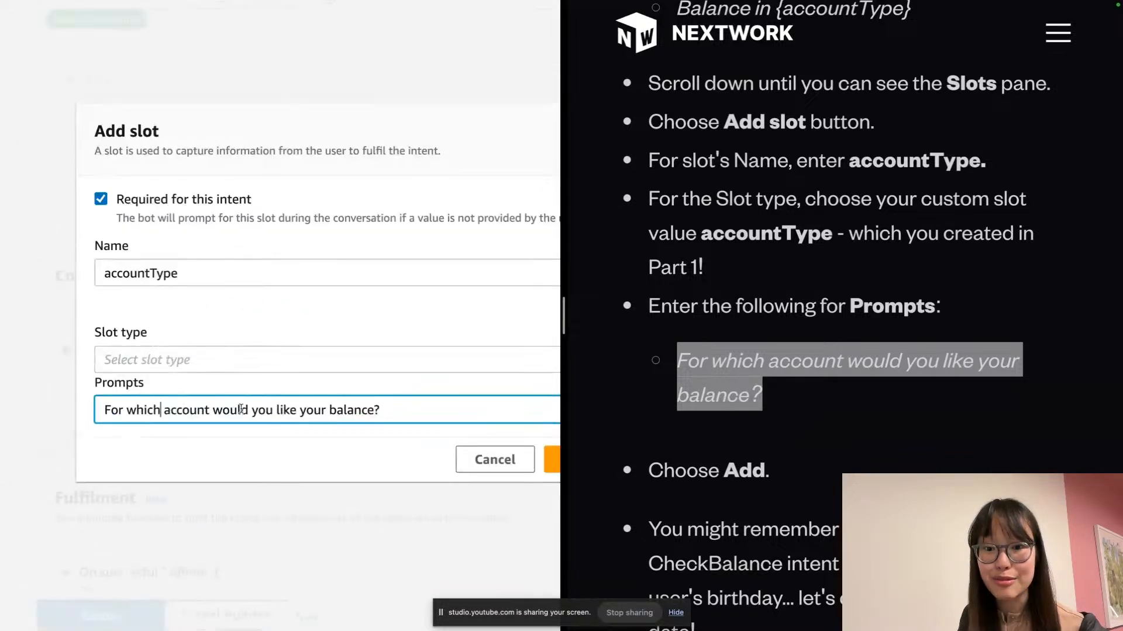
scroll(244, 410, "right", 2)
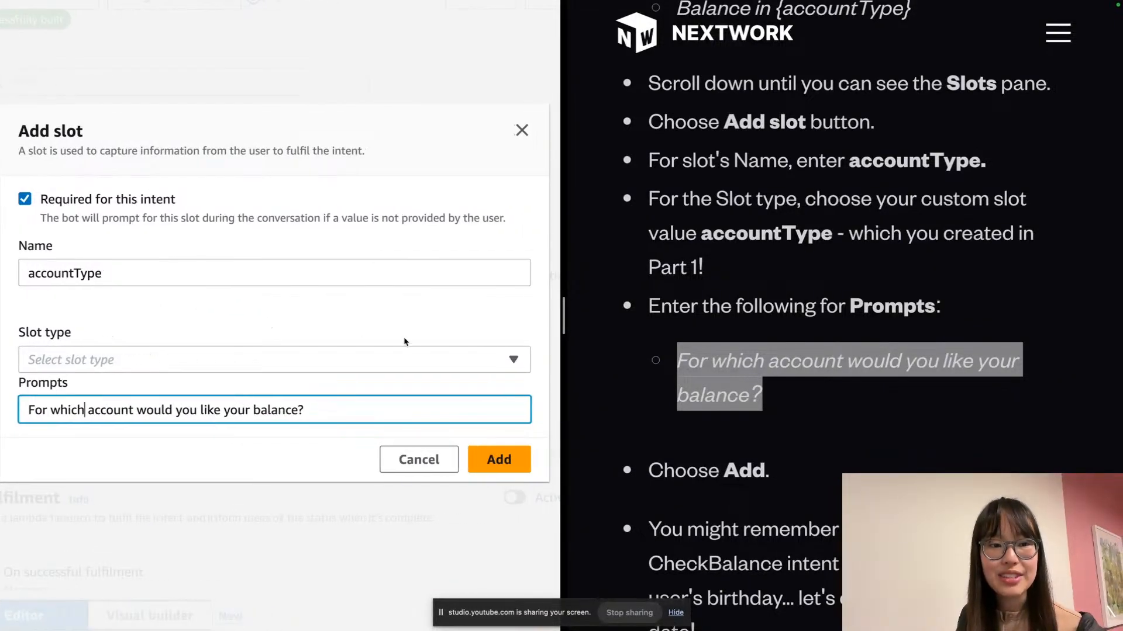
left_click(425, 368)
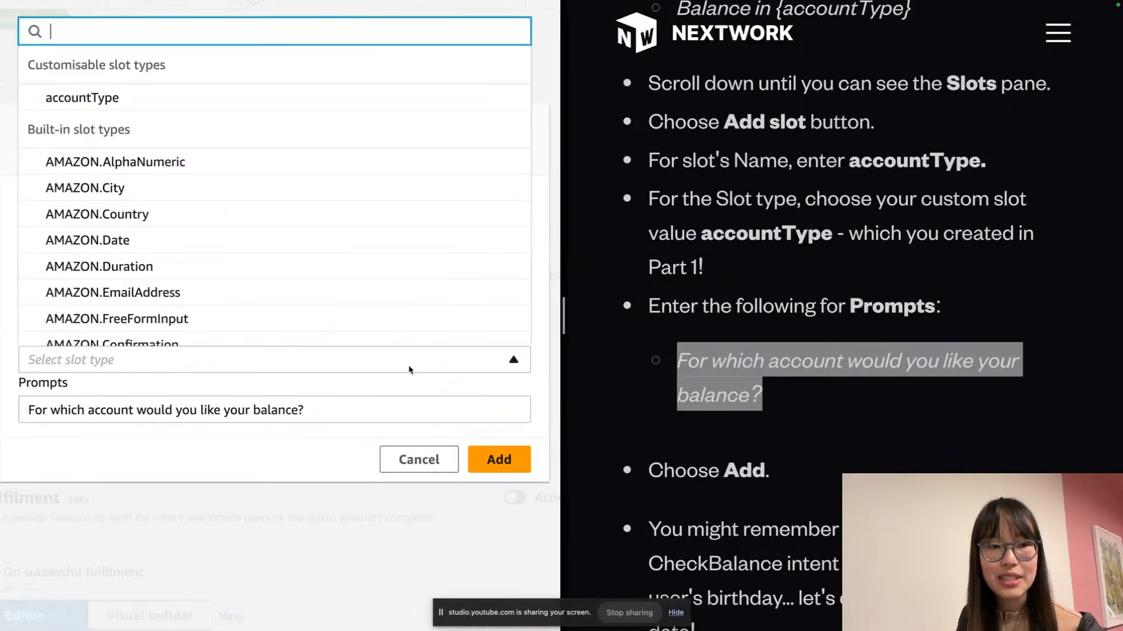
left_click(82, 98)
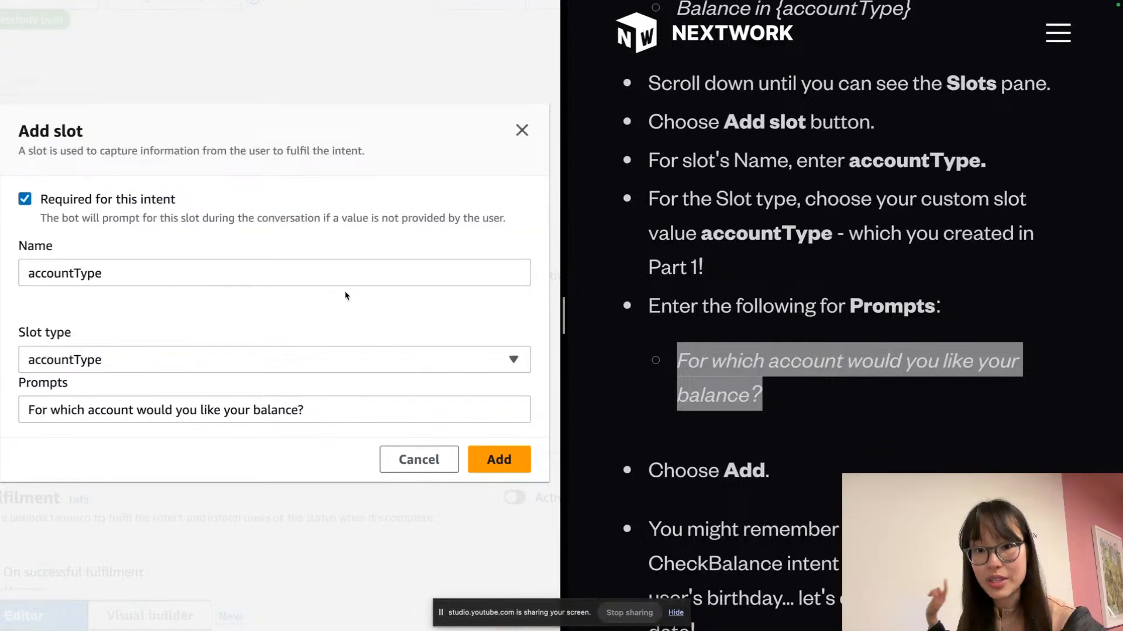
left_click(509, 460)
Select the tutorial paragraph holding the date-of-birth verification prompt
scroll(793, 263, "down", 6)
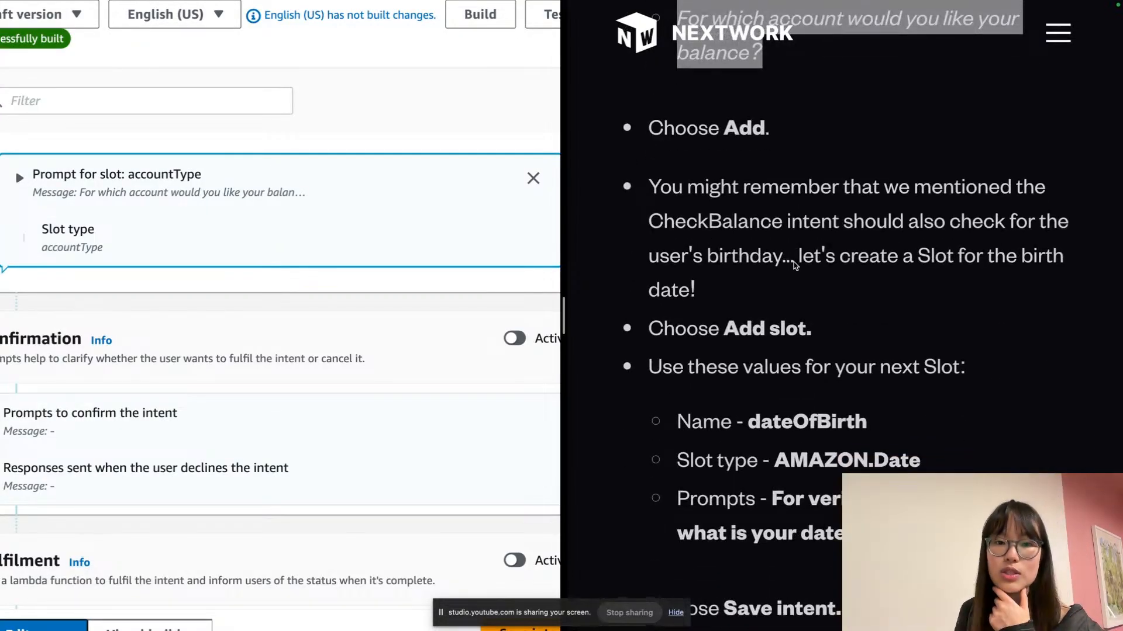
scroll(288, 251, "left", 3)
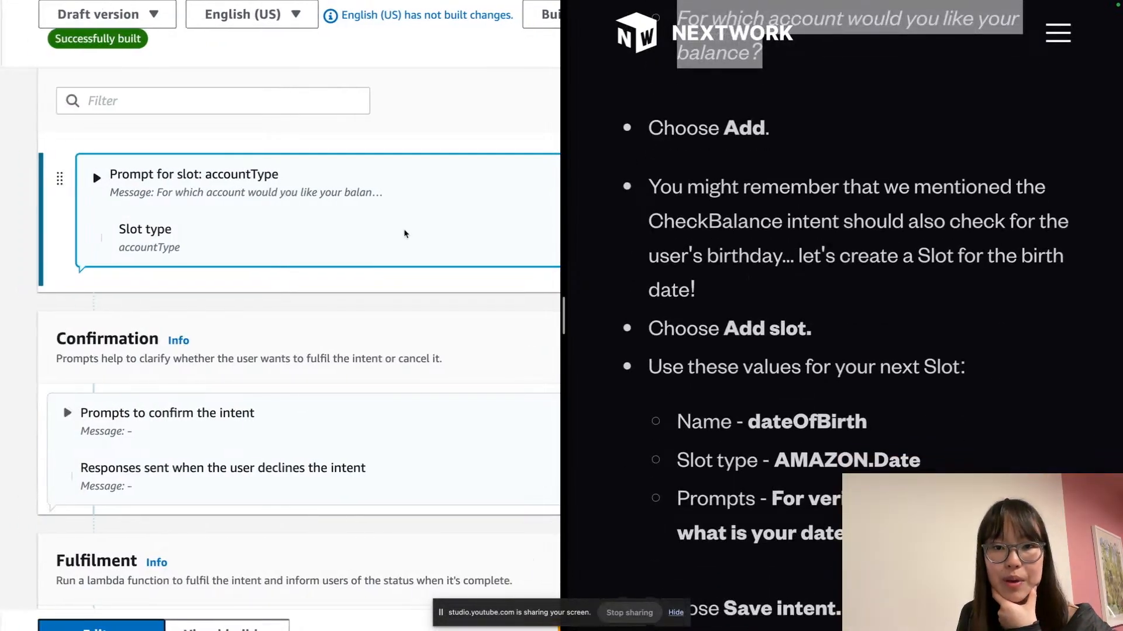
triple_click(620, 226)
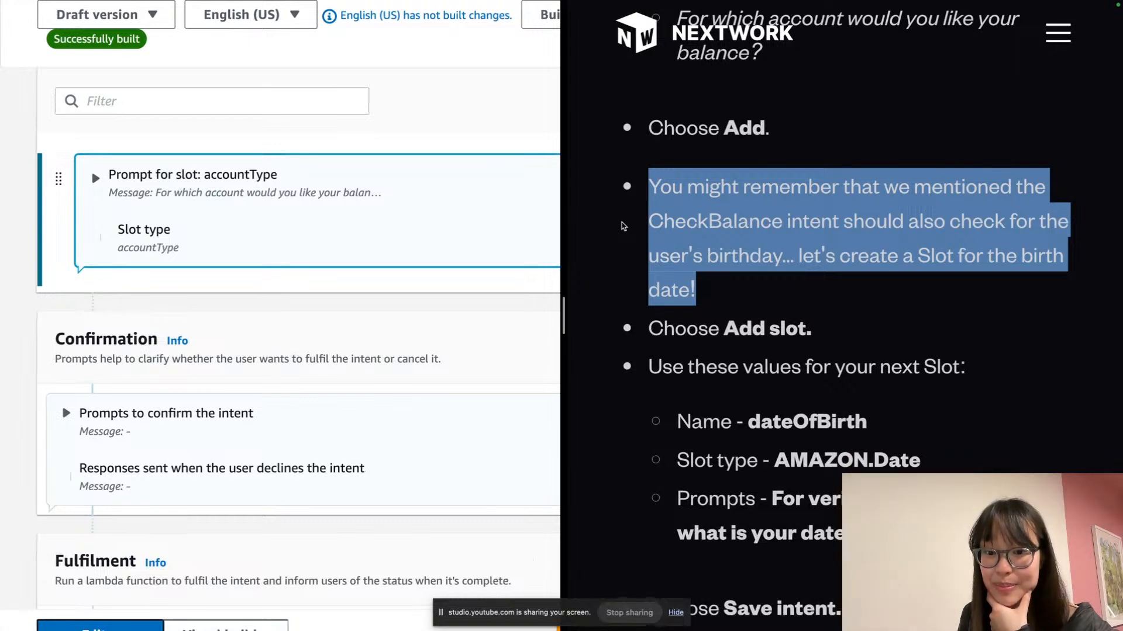
scroll(298, 238, "down", 1)
scroll(295, 238, "up", 3)
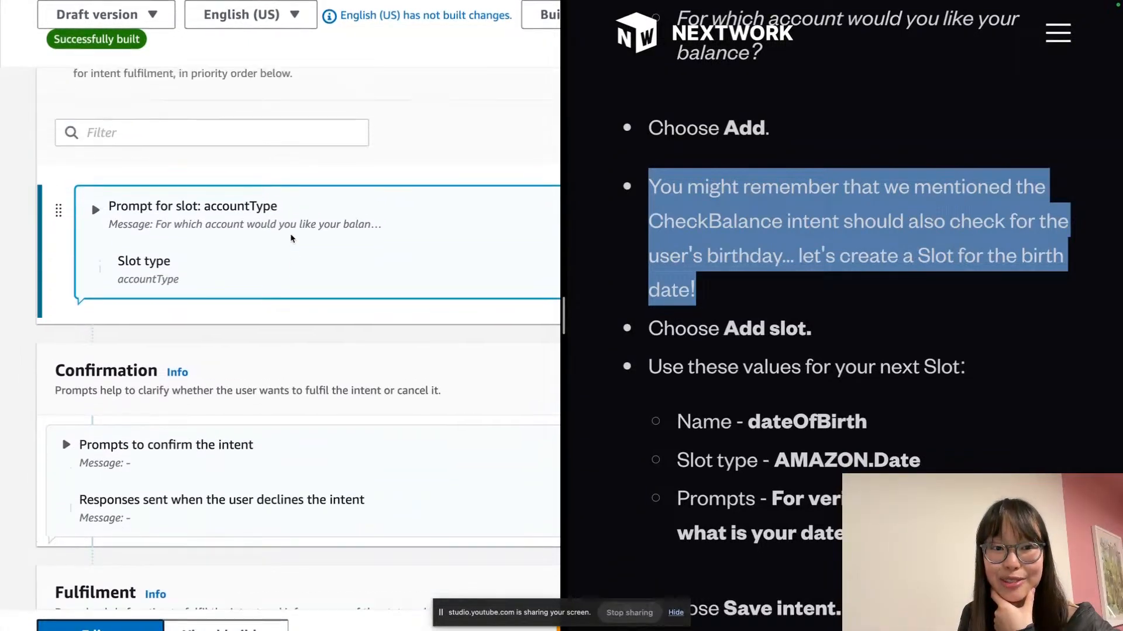
scroll(291, 238, "up", 2)
scroll(351, 223, "right", 3)
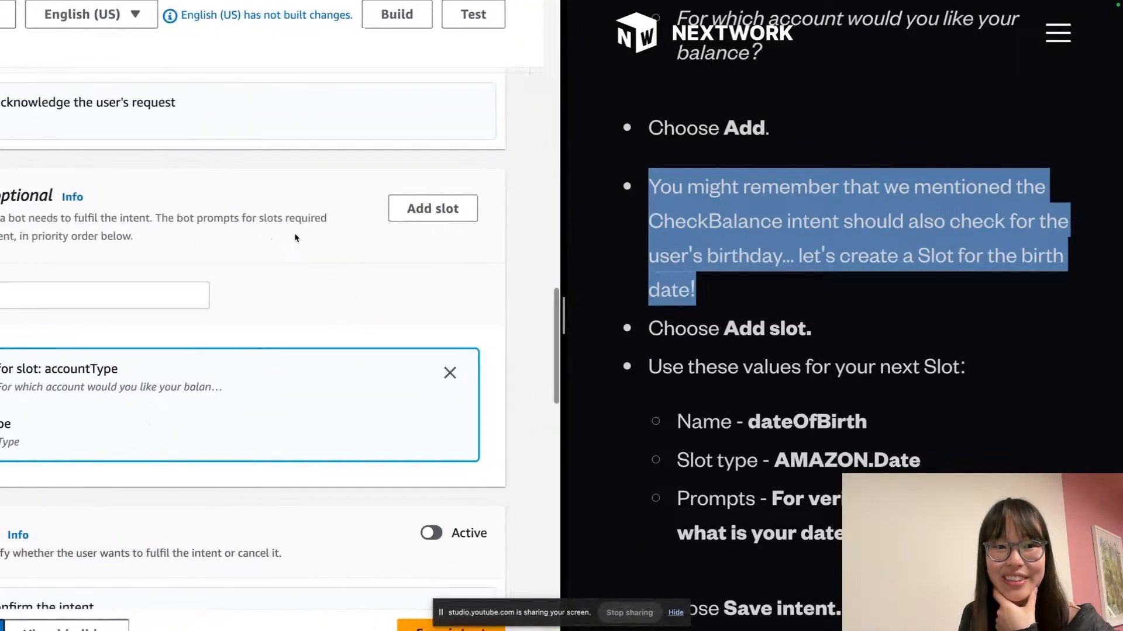
Start a second slot named dateOfBirth with slot type AMAZON.Date
left_click(402, 206)
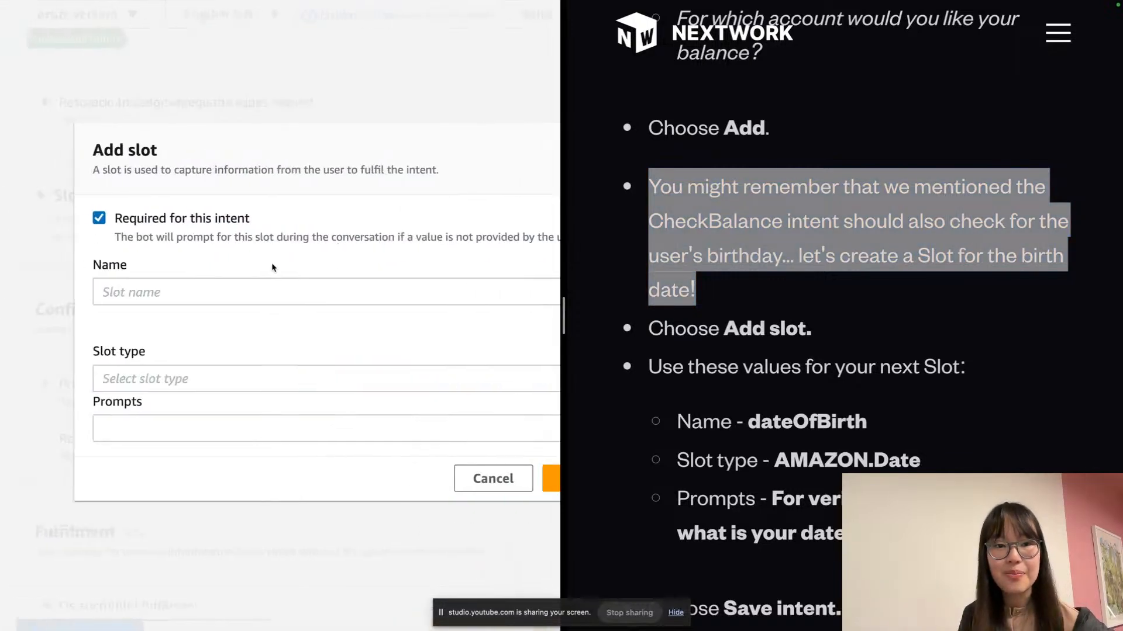
left_click(224, 292)
scroll(114, 298, "up", 5)
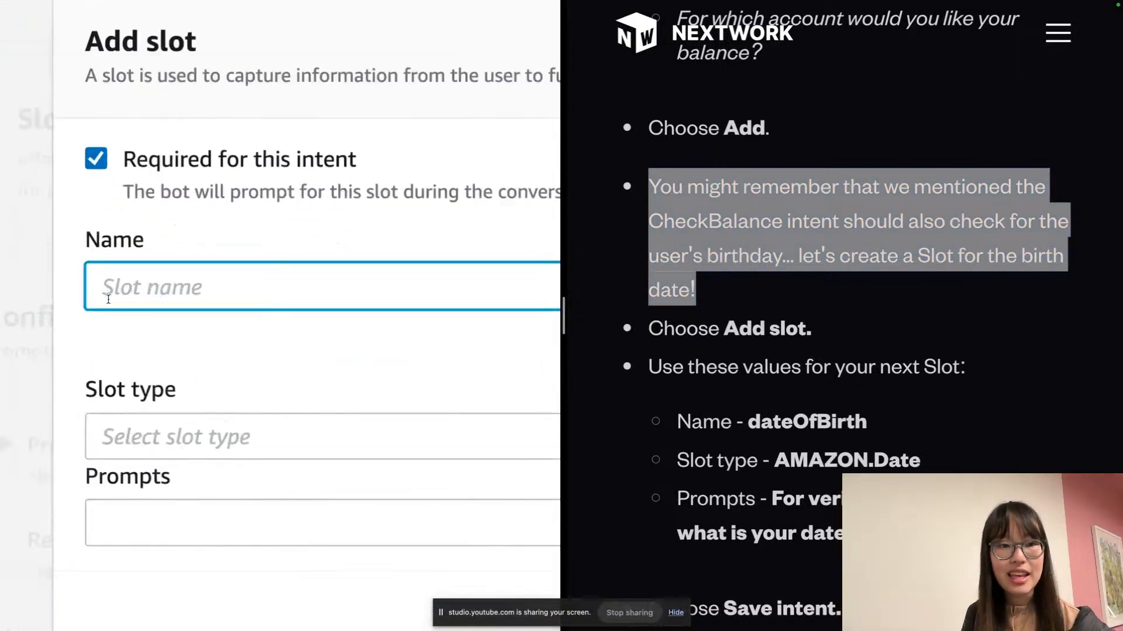
type("dat")
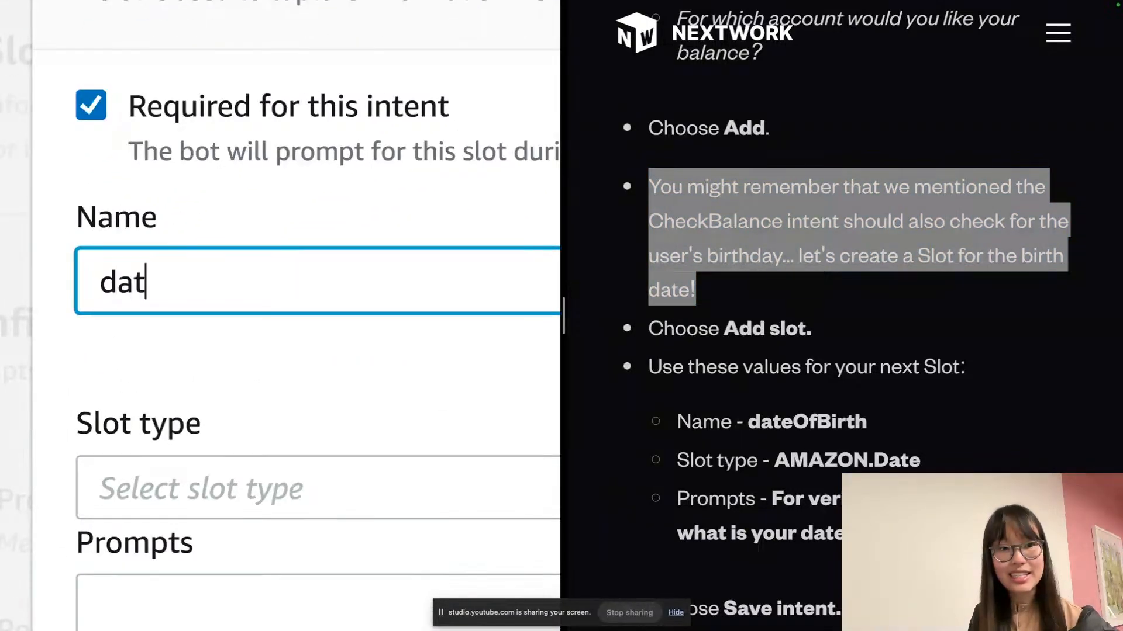
type("eOfBirth")
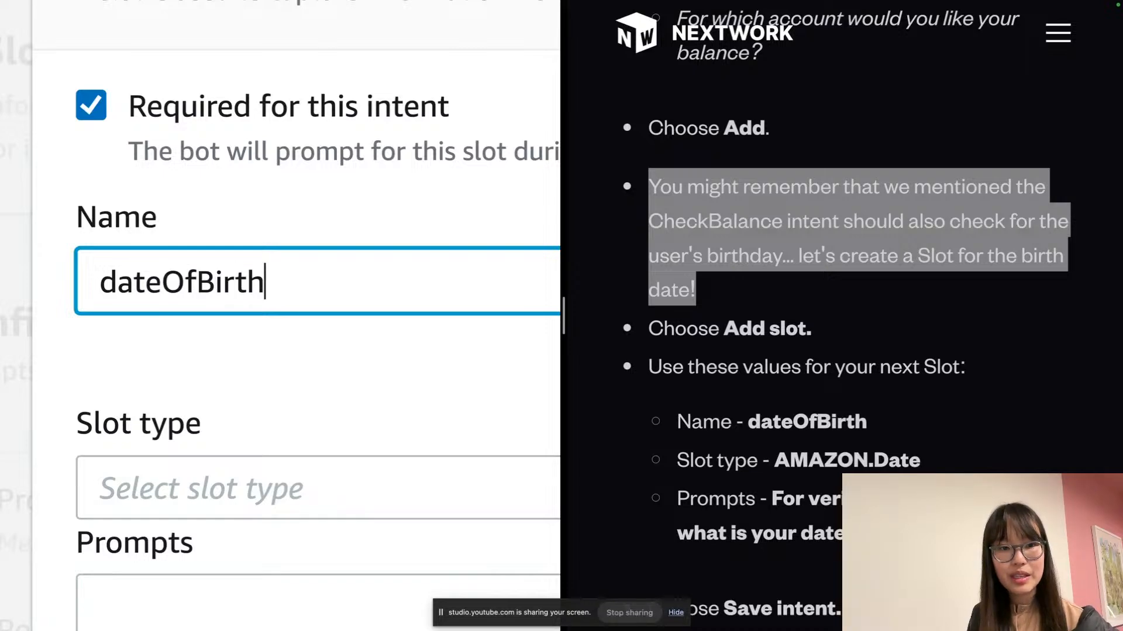
scroll(144, 308, "down", 2)
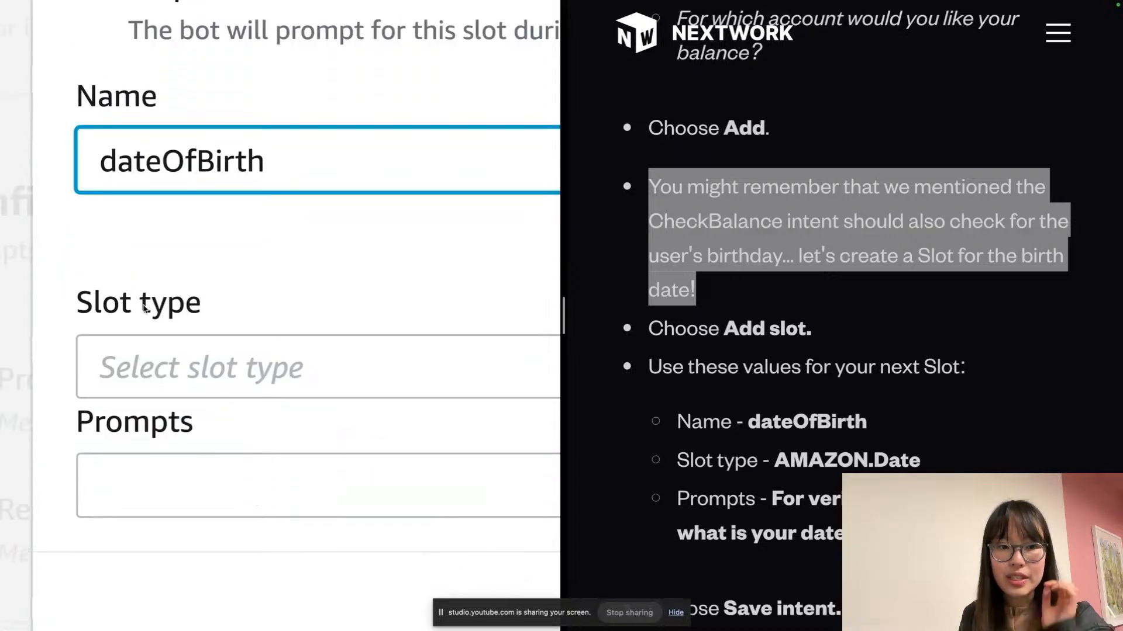
left_click(170, 364)
scroll(176, 366, "down", 2)
scroll(176, 366, "down", 4)
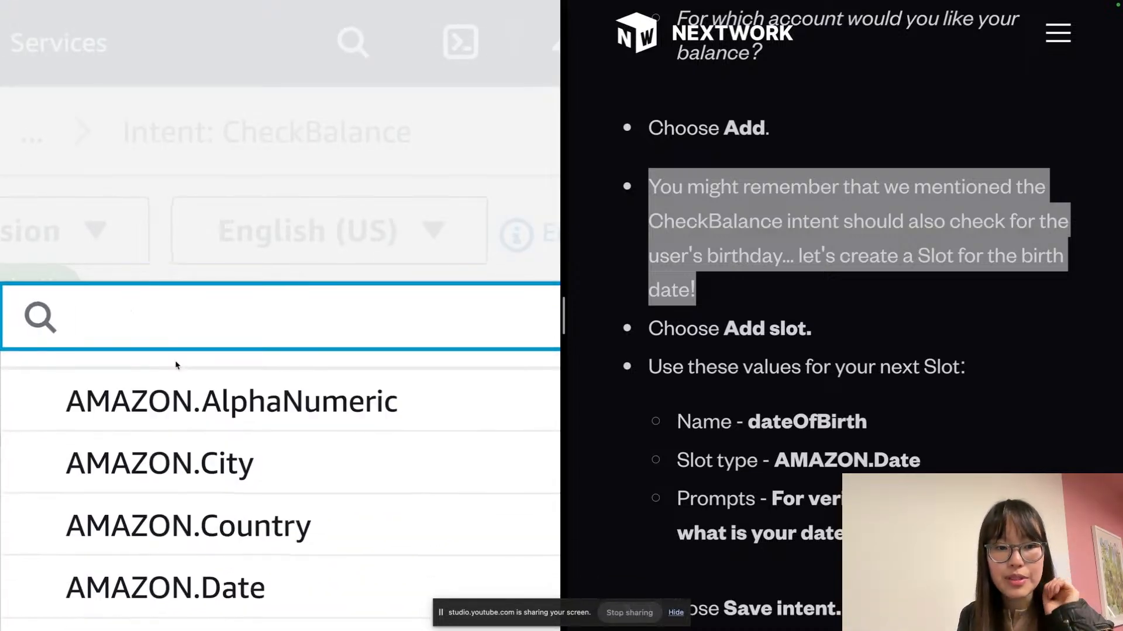
left_click(250, 492)
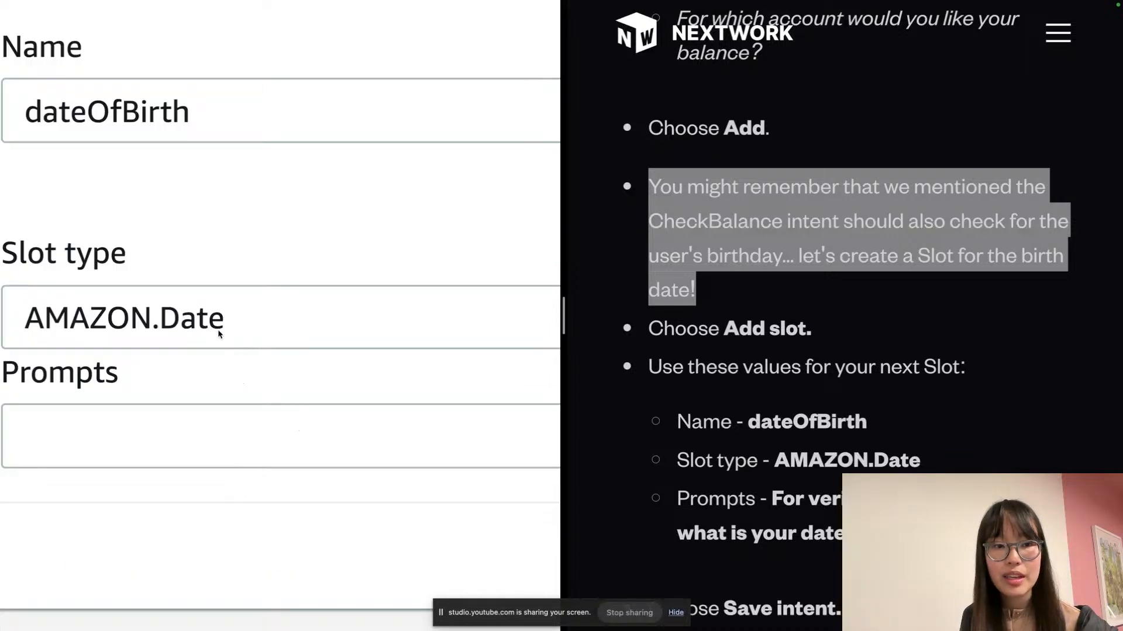
Paste the prompt 'For verification purposes, what is your date of birth?', add the slot, and save CheckBalance
scroll(221, 353, "down", 1)
scroll(710, 338, "down", 3)
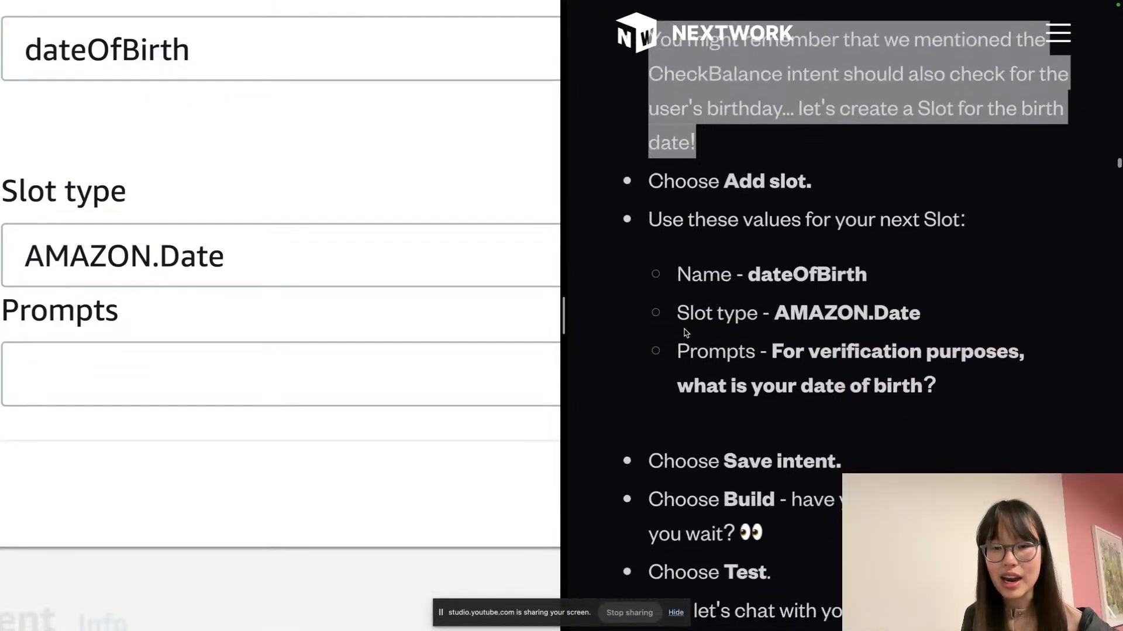
scroll(686, 332, "down", 1)
left_click_drag(982, 352, 773, 335)
key("super+c")
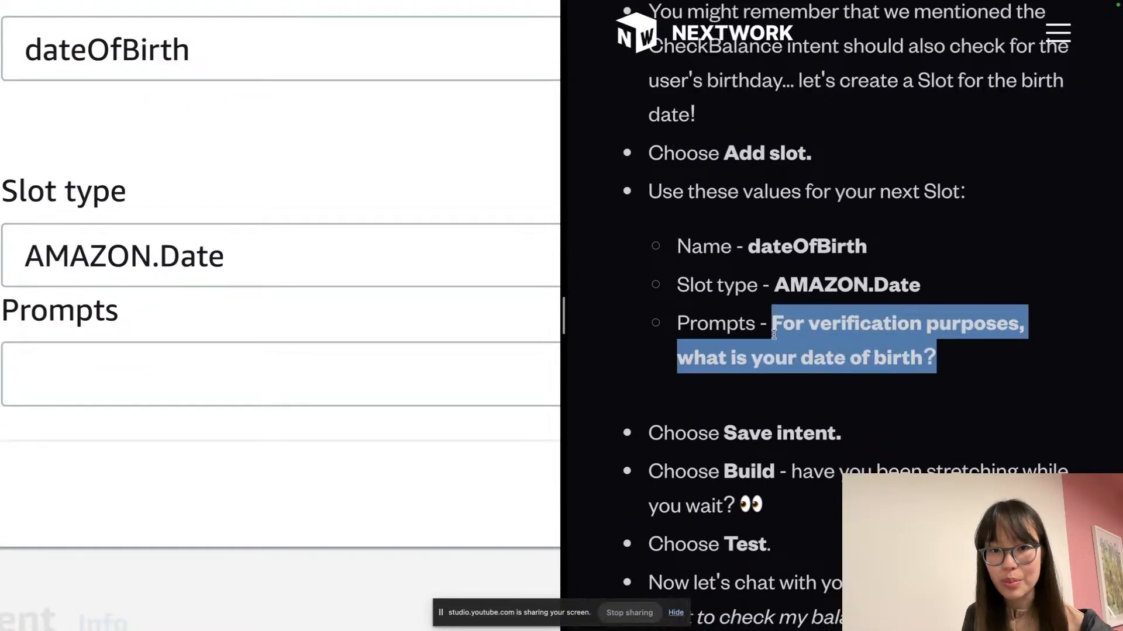
scroll(384, 364, "left", 2)
left_click(336, 386)
key("super+v")
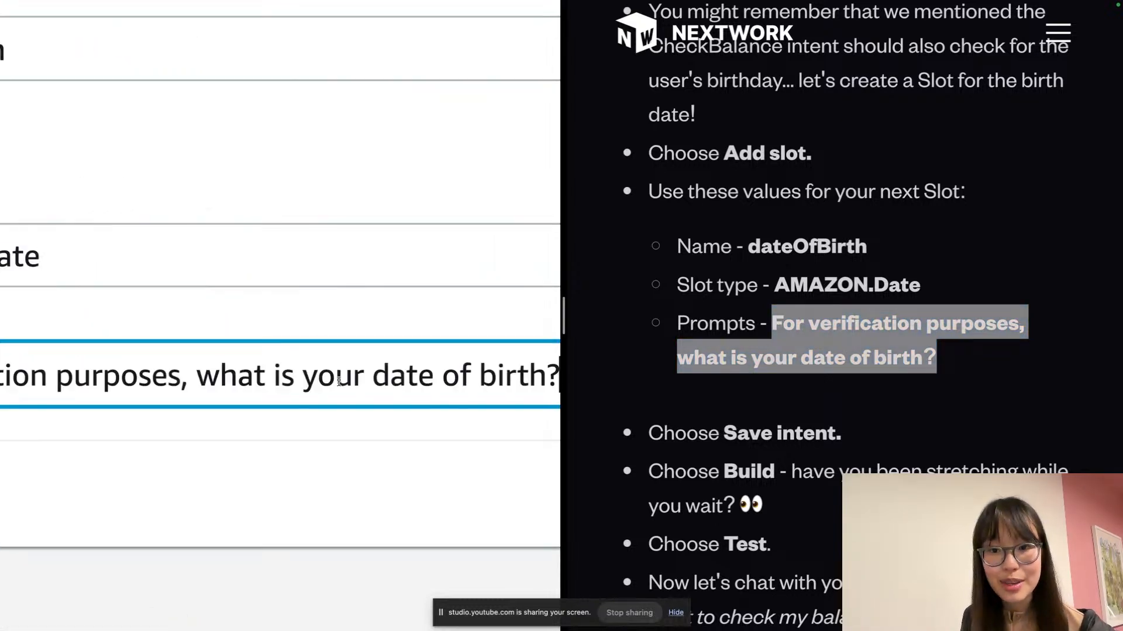
left_click(349, 339)
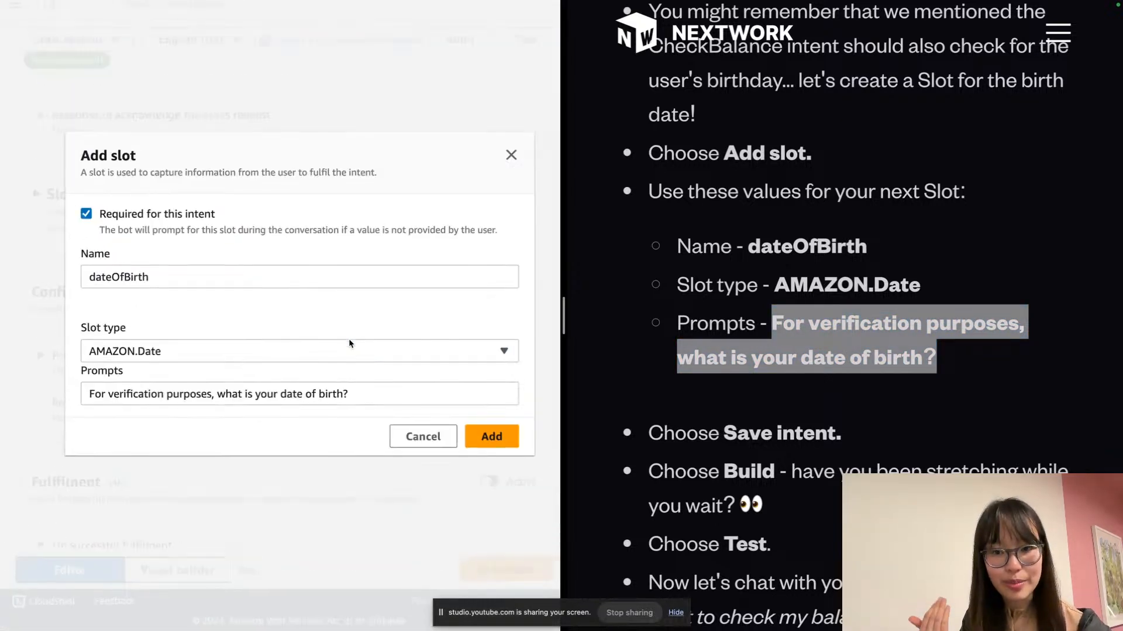
left_click(476, 438)
left_click(501, 582)
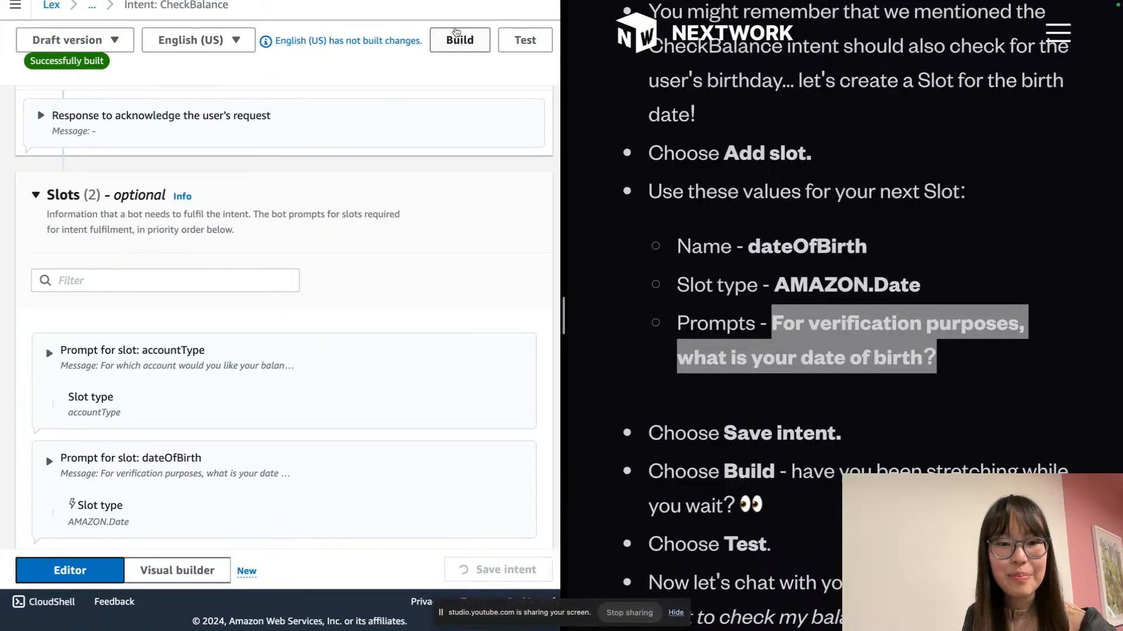
Build BankerBot with both slots, then expand the acknowledgement response section
left_click(457, 37)
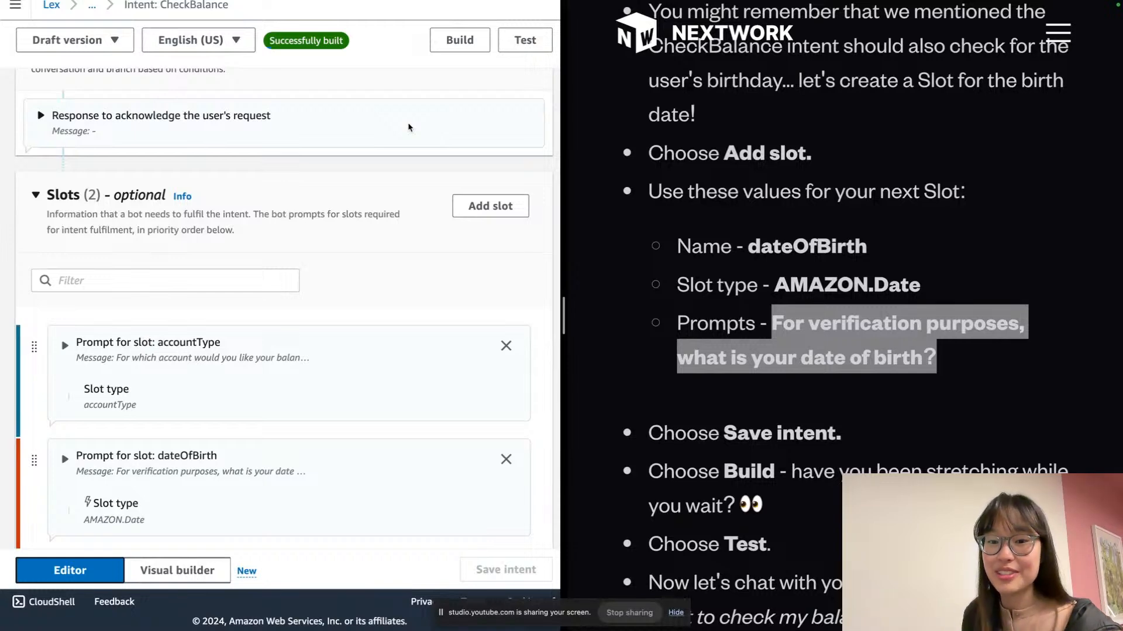
scroll(823, 306, "down", 3)
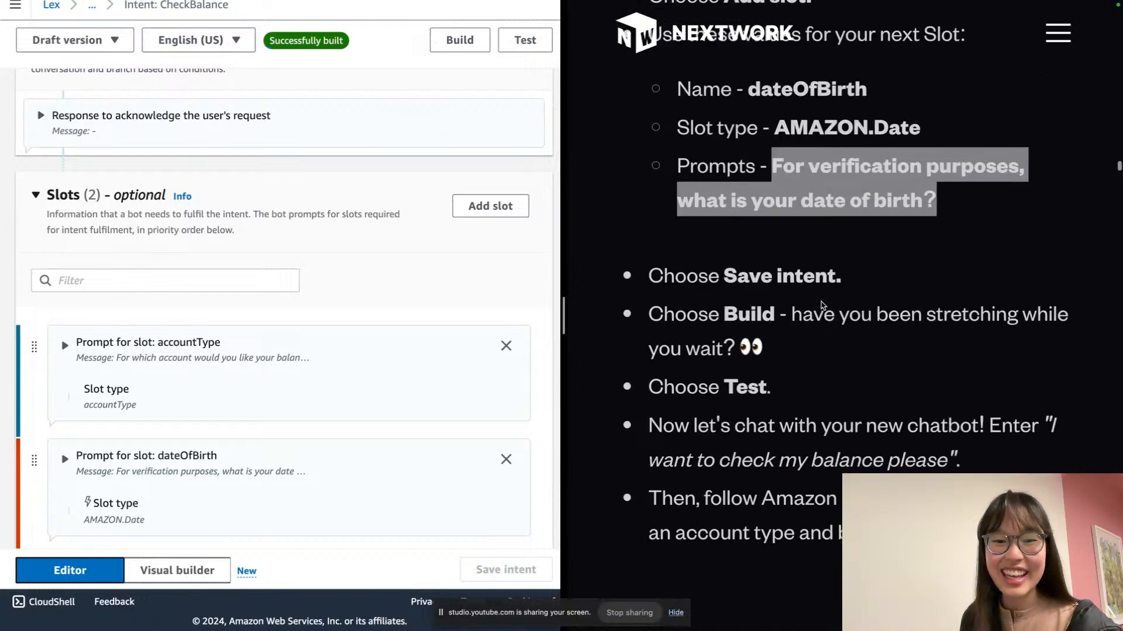
left_click(456, 123)
scroll(461, 127, "up", 2)
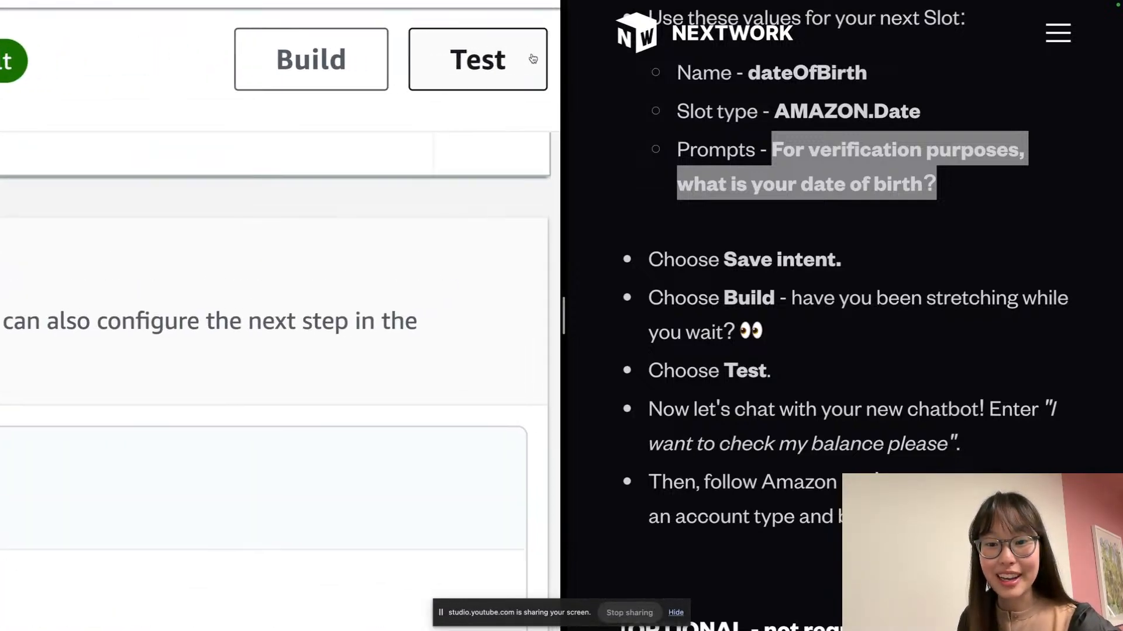
In the draft bot's test chat, send 'Check my balance'
left_click(524, 76)
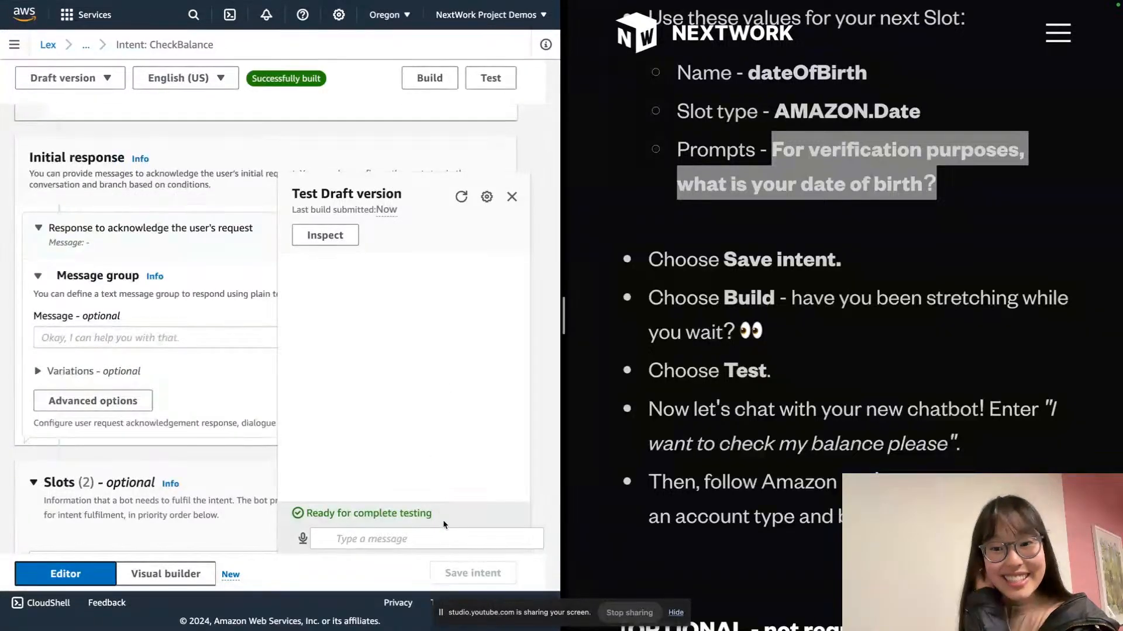
left_click(482, 541)
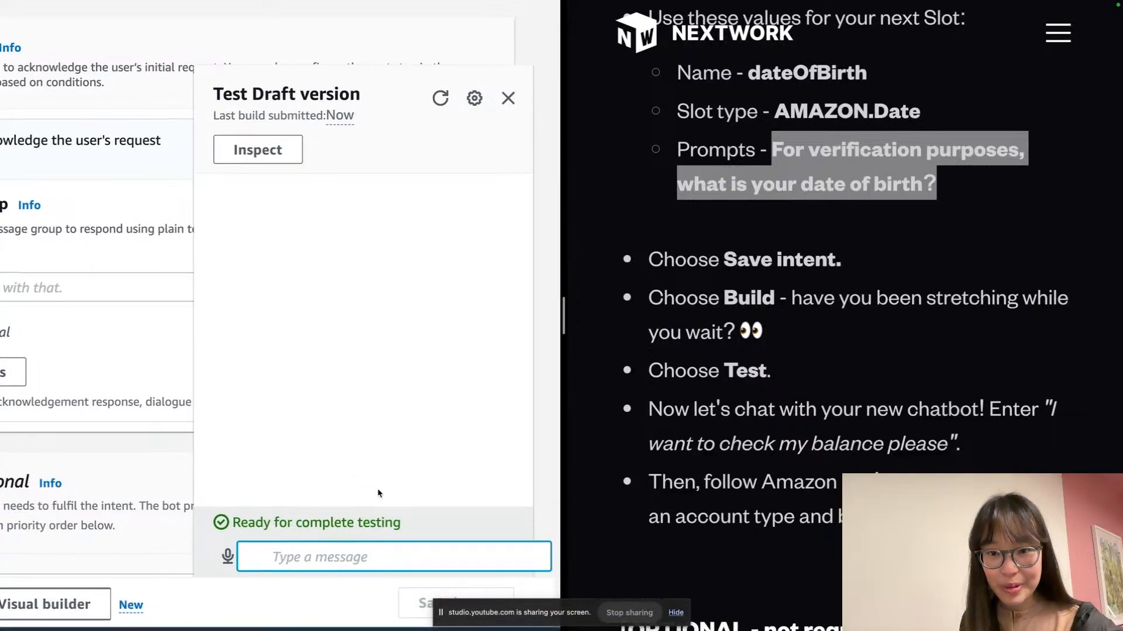
type("Ch")
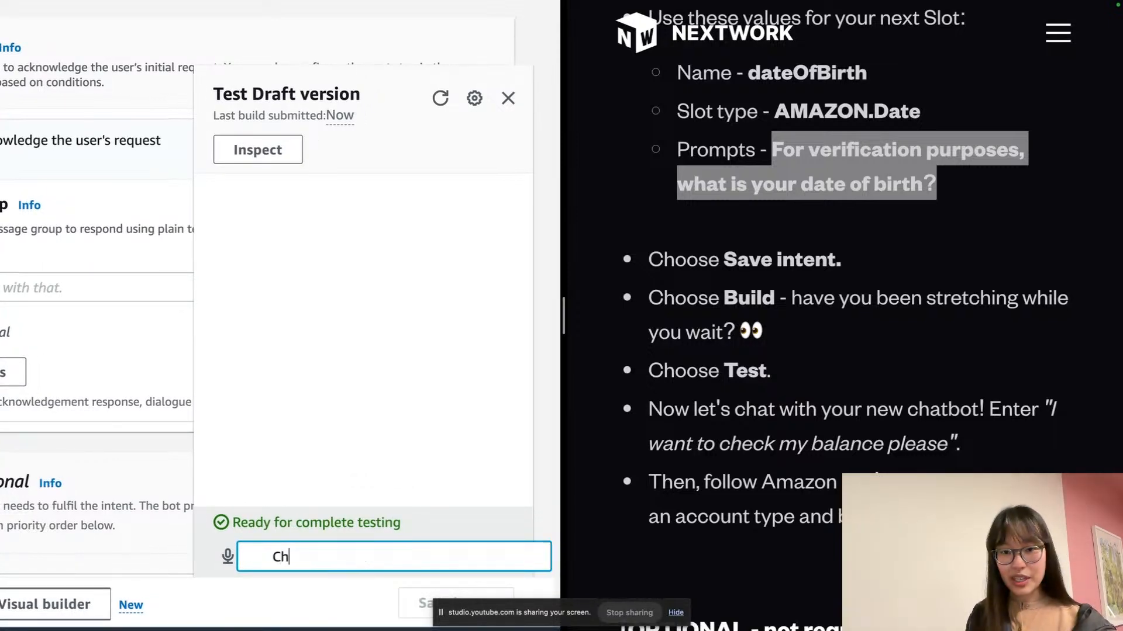
type("eck my balance")
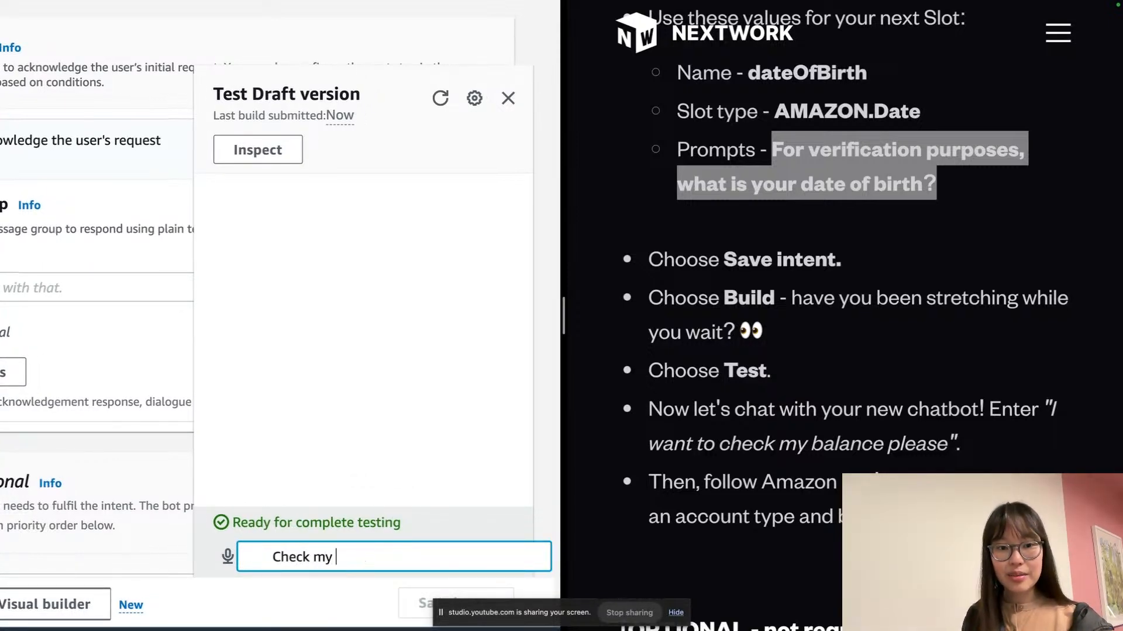
key("Return")
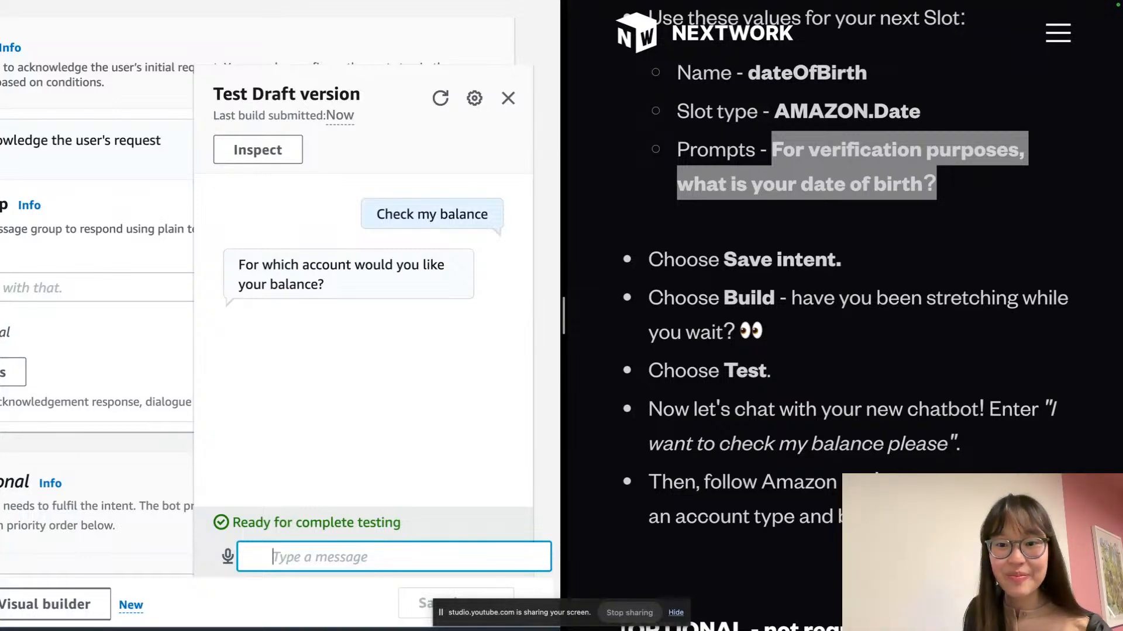
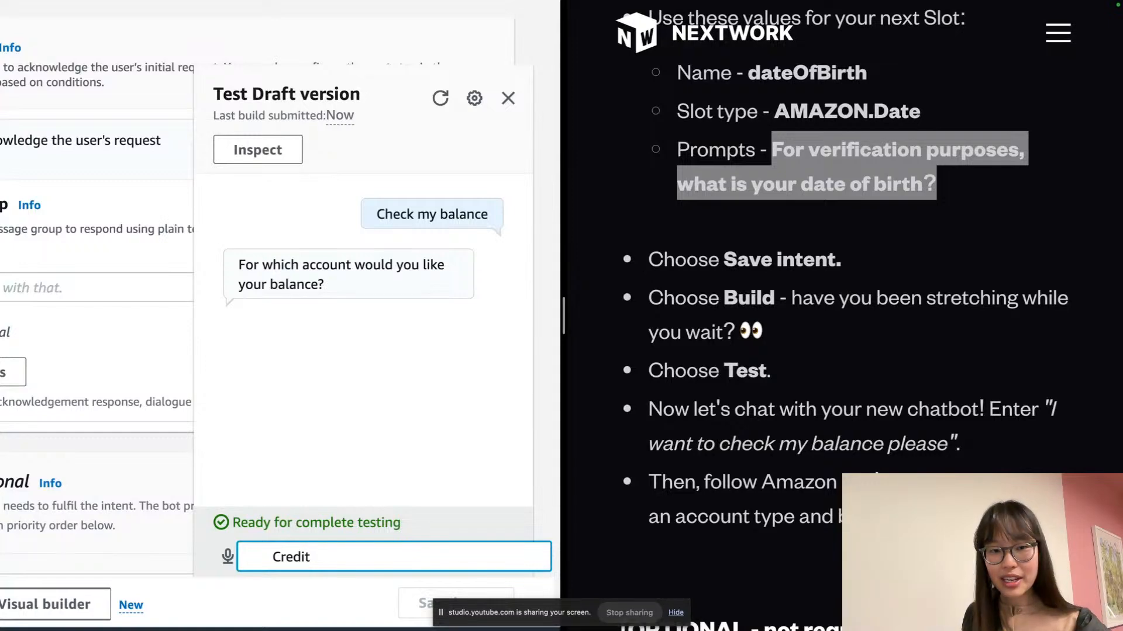
Answer 'Credi' for the account type, then send a date of birth
key("Return")
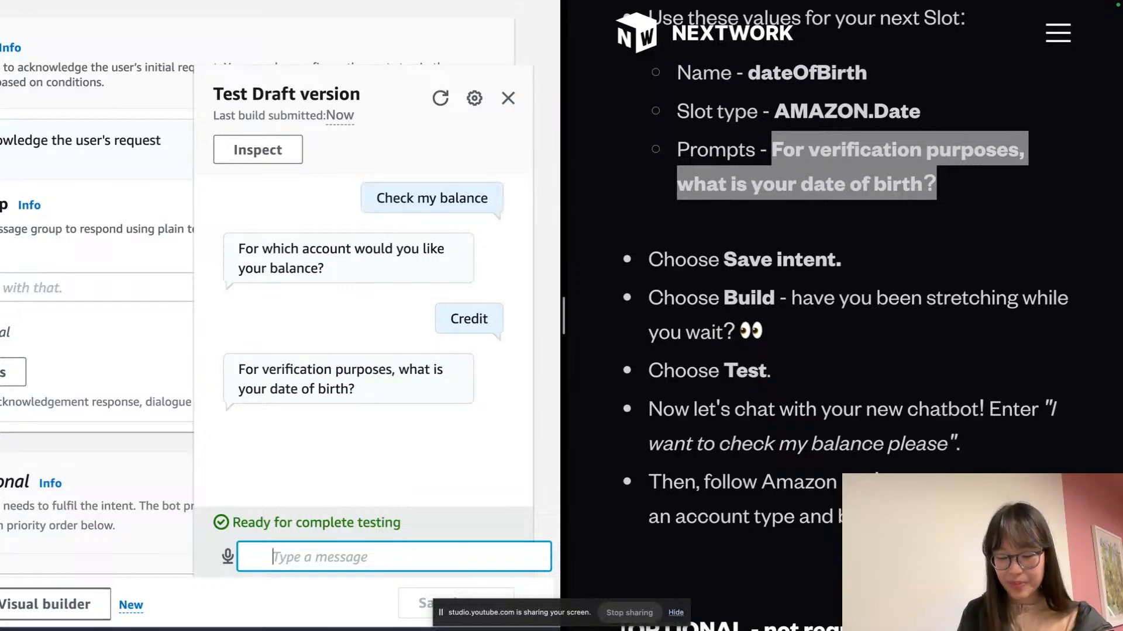
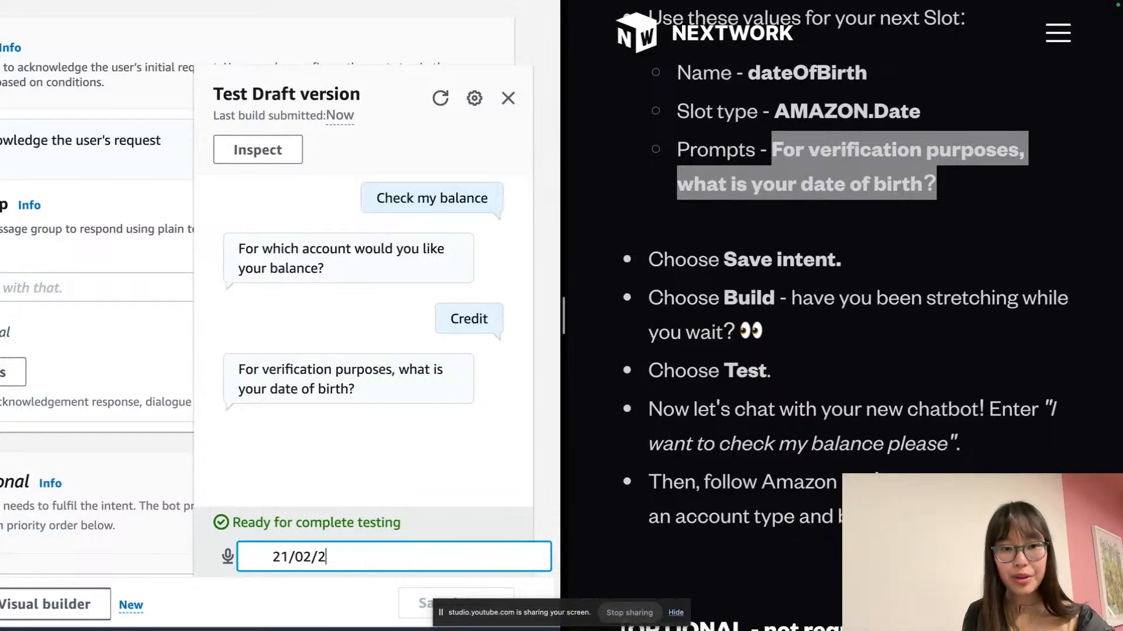
key("Return")
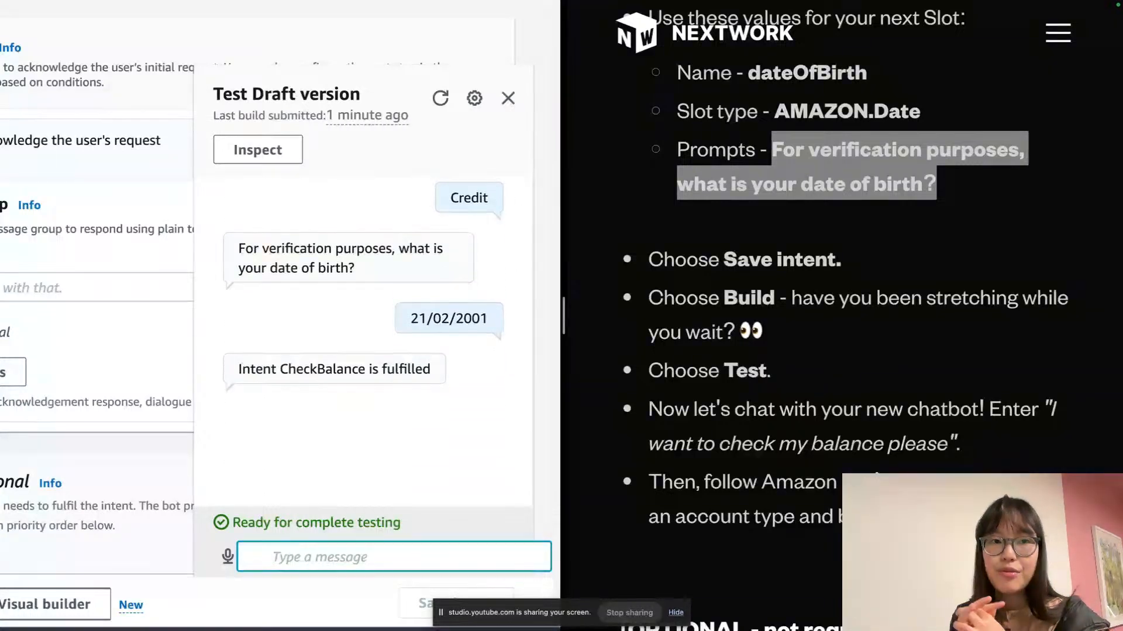
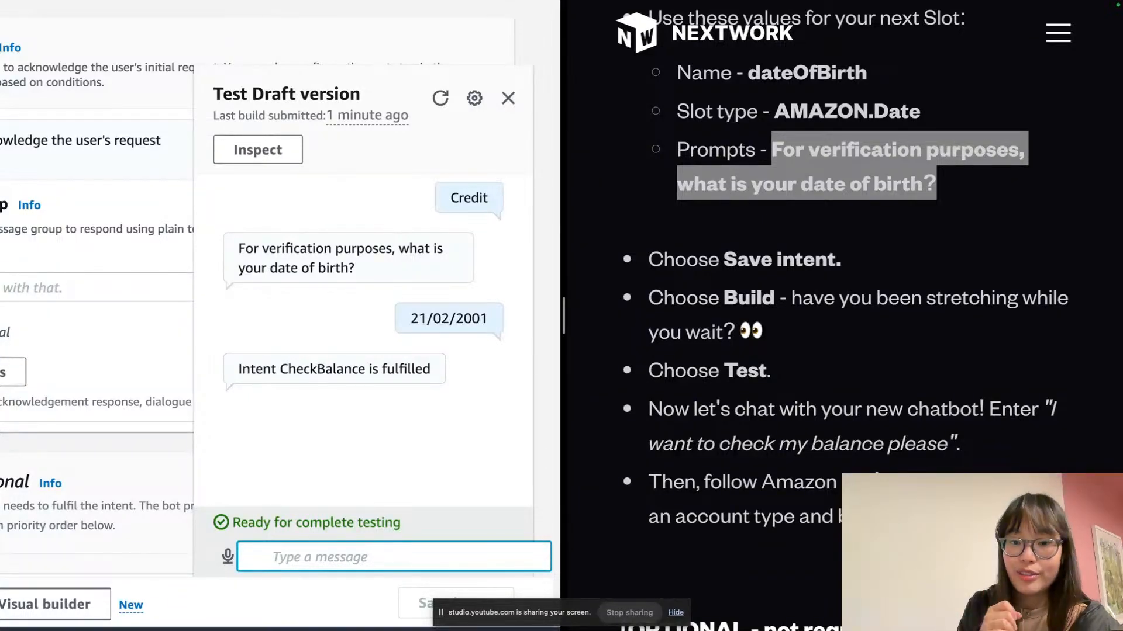
Leave the test chat and return to BankerBot's intents list
scroll(397, 301, "down", 3)
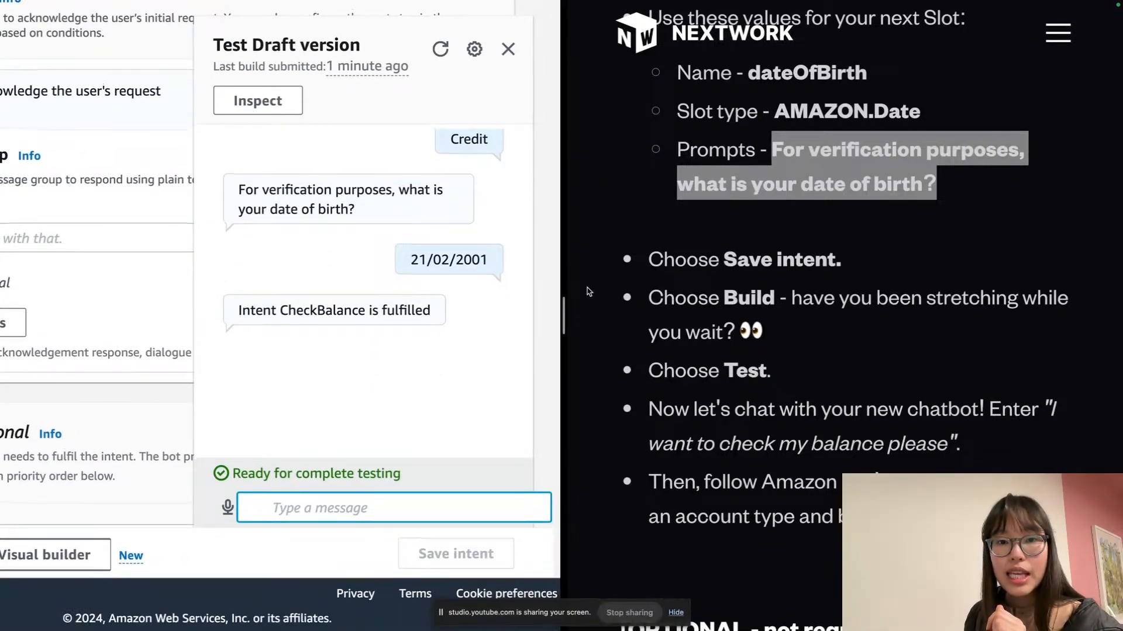
scroll(854, 290, "down", 3)
scroll(854, 290, "down", 3)
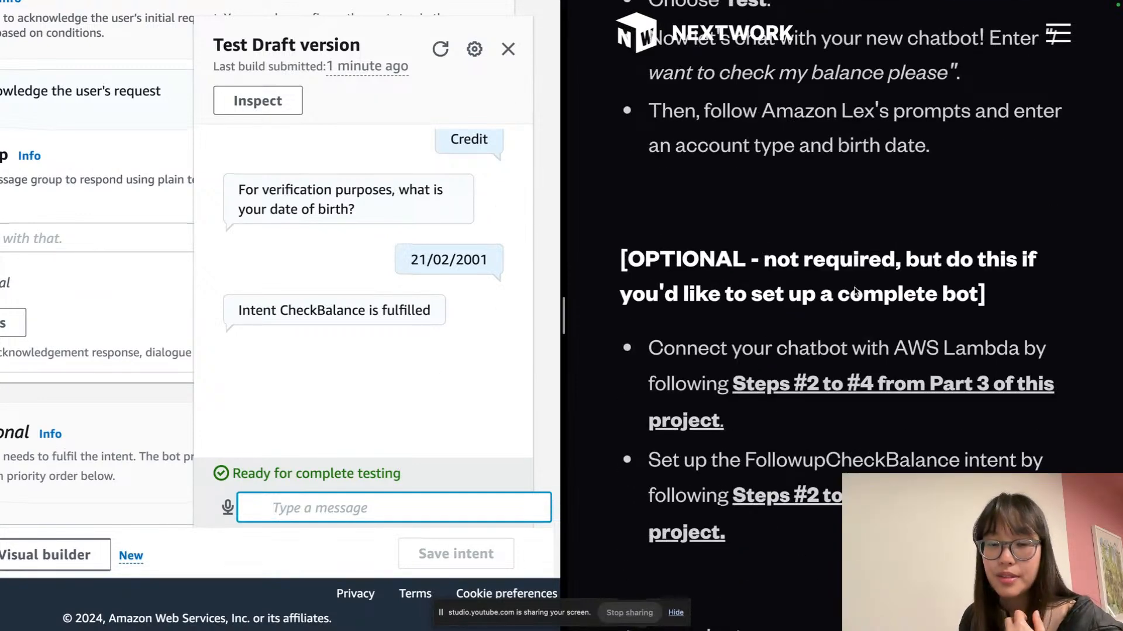
scroll(854, 291, "down", 3)
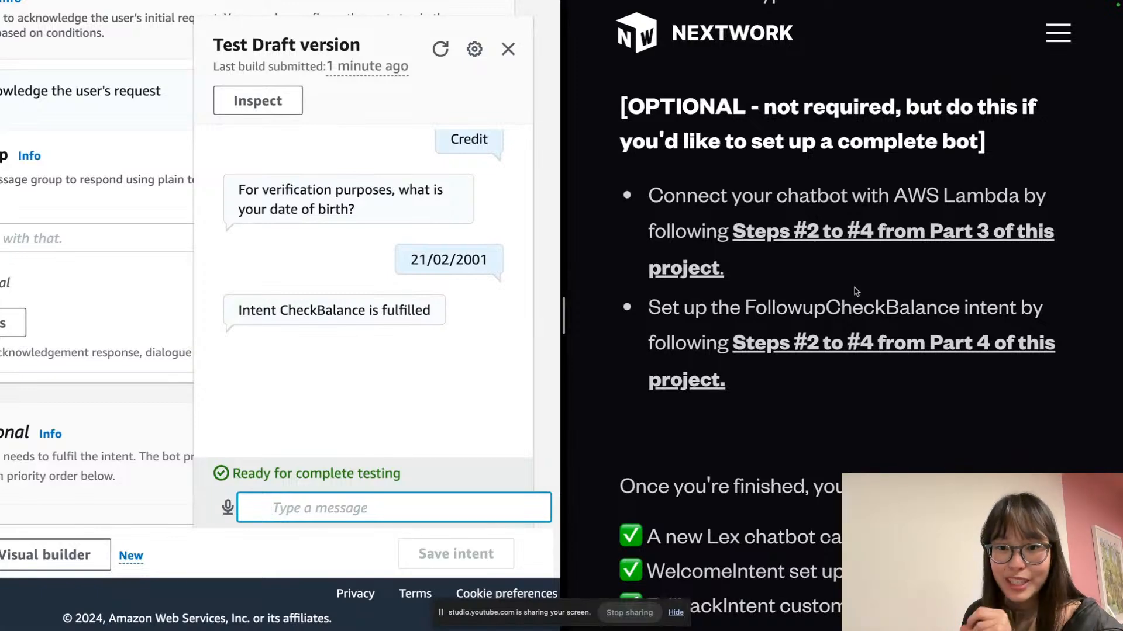
scroll(854, 290, "down", 6)
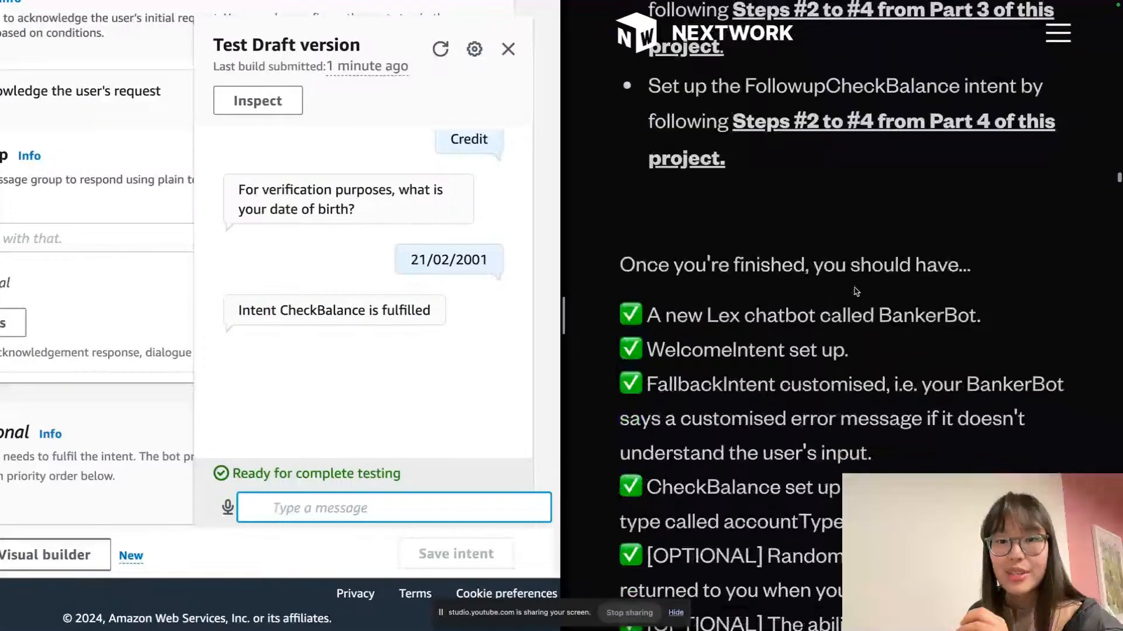
scroll(840, 295, "up", 6)
scroll(817, 268, "down", 4)
scroll(816, 267, "up", 2)
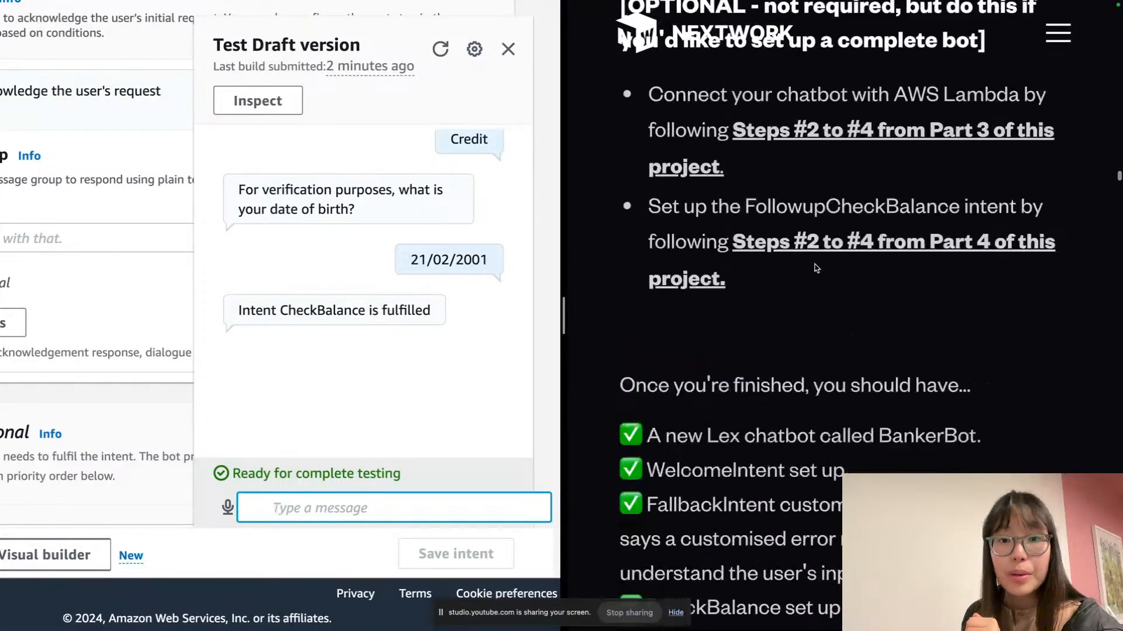
scroll(816, 268, "up", 2)
left_click(811, 224)
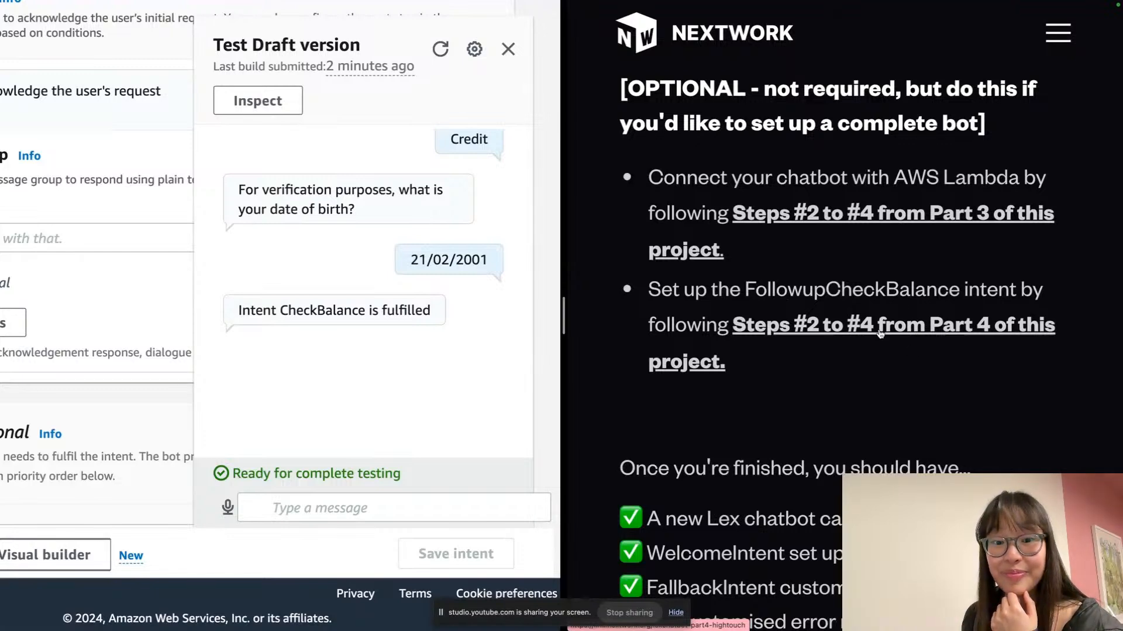
scroll(880, 333, "down", 10)
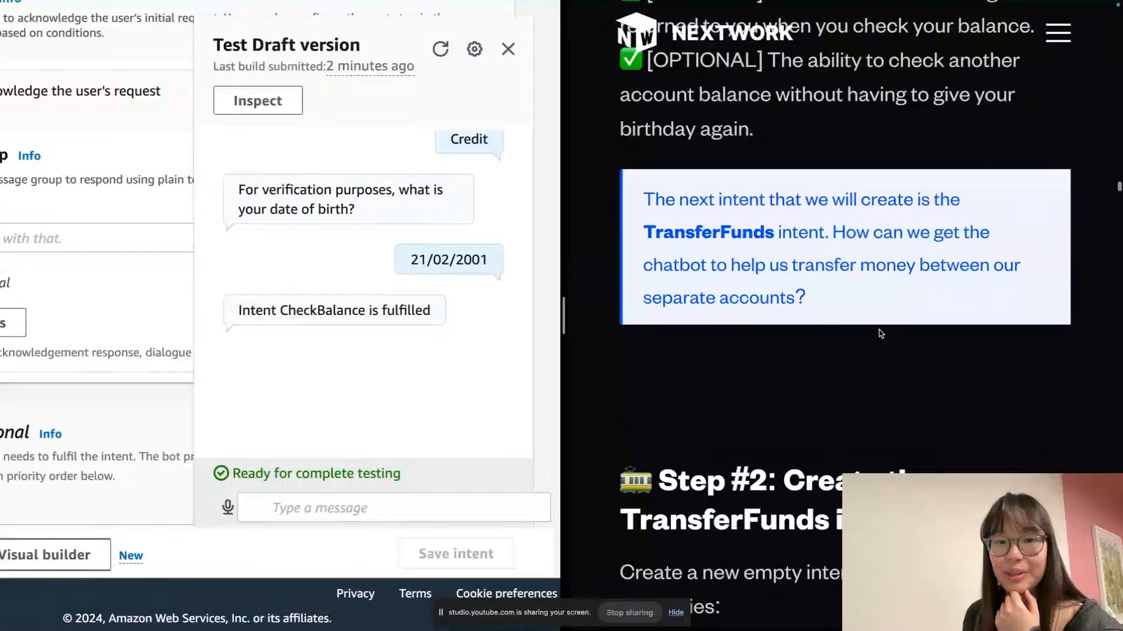
scroll(880, 333, "down", 3)
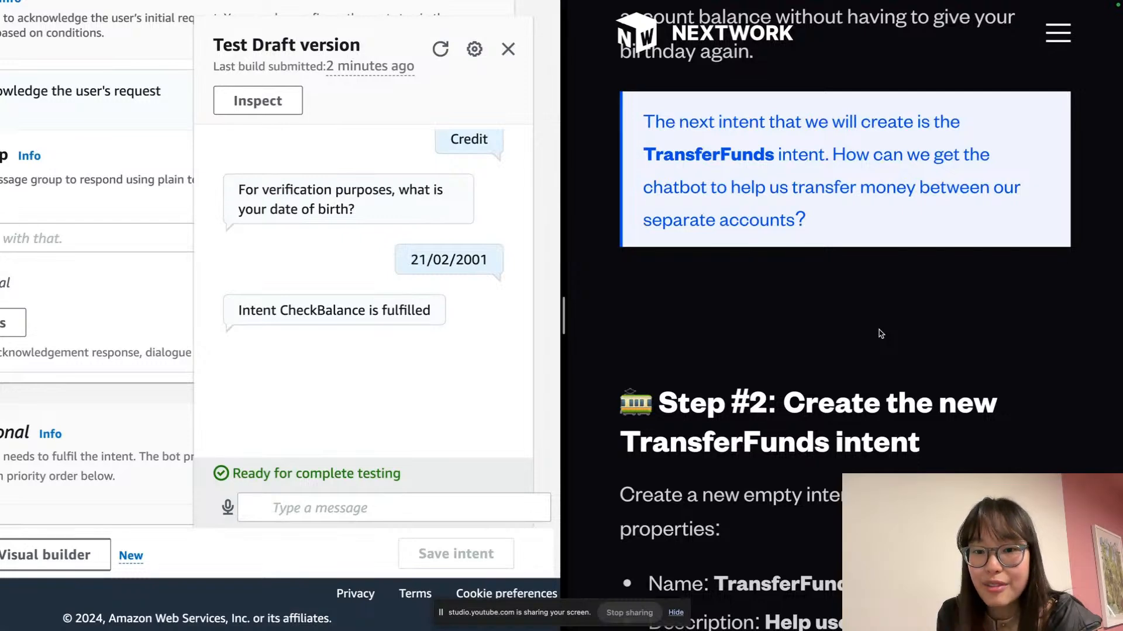
scroll(880, 334, "down", 5)
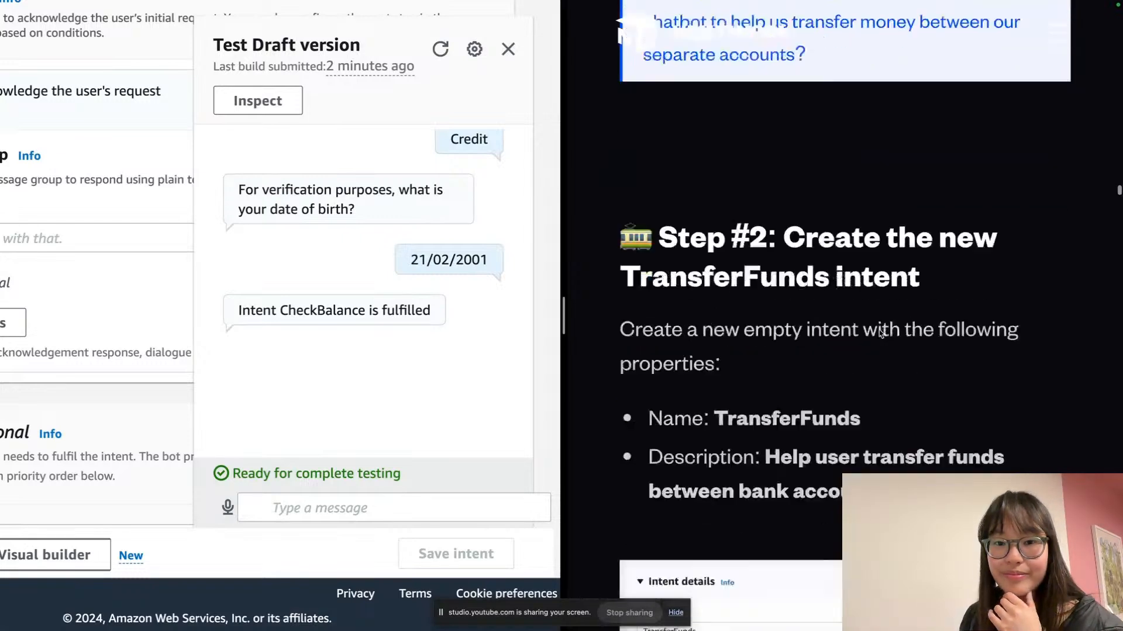
scroll(878, 331, "down", 1)
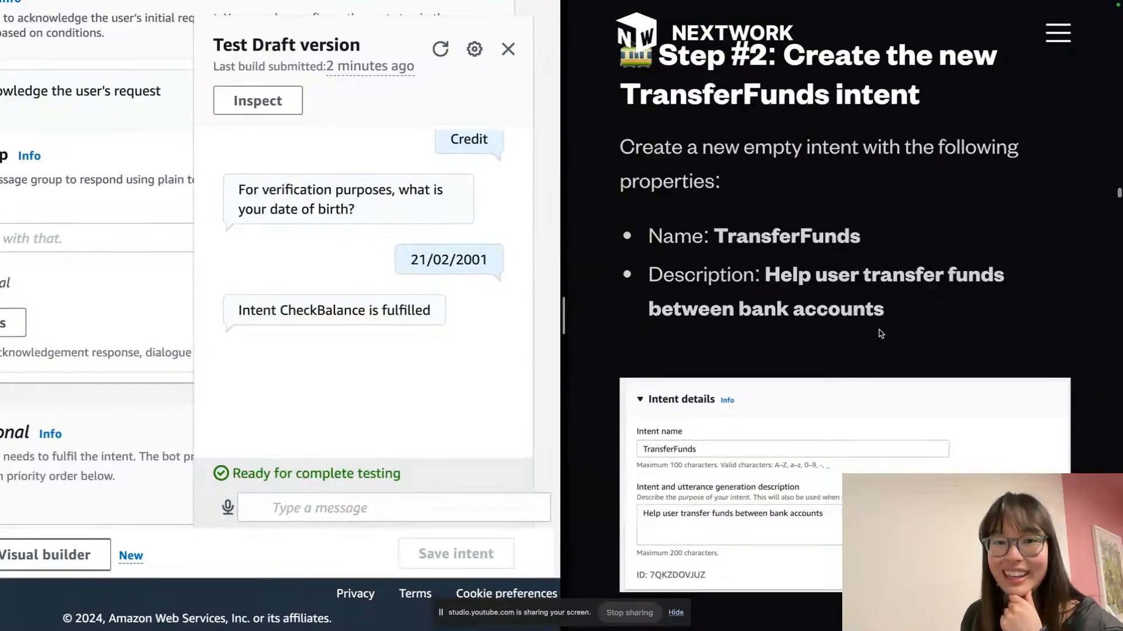
scroll(879, 330, "up", 1)
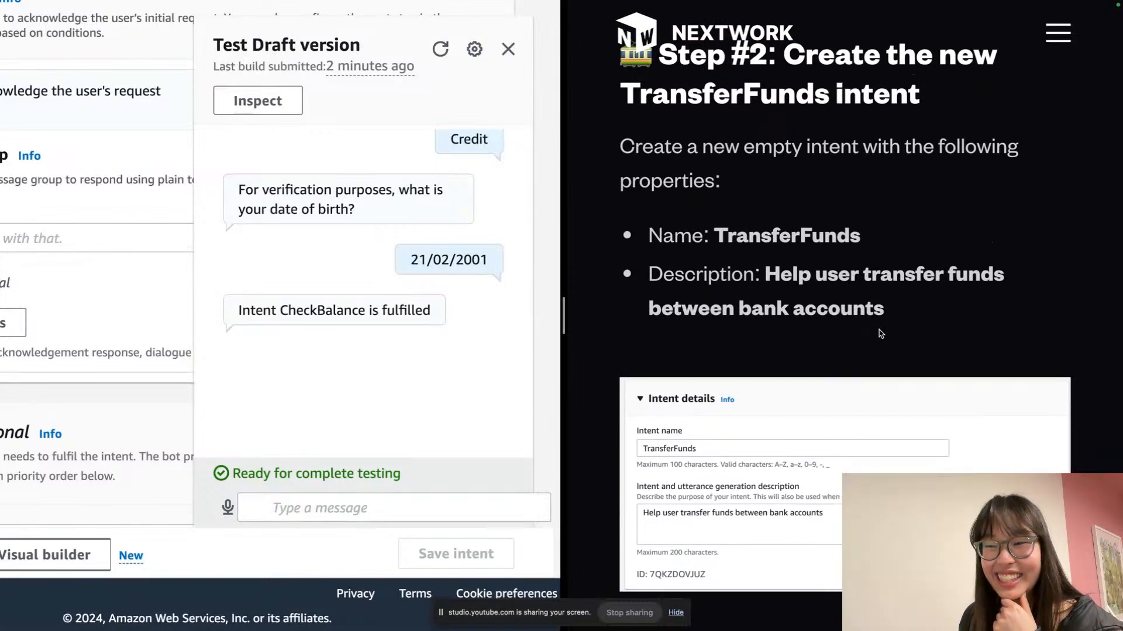
left_click(257, 172)
scroll(277, 176, "down", 3)
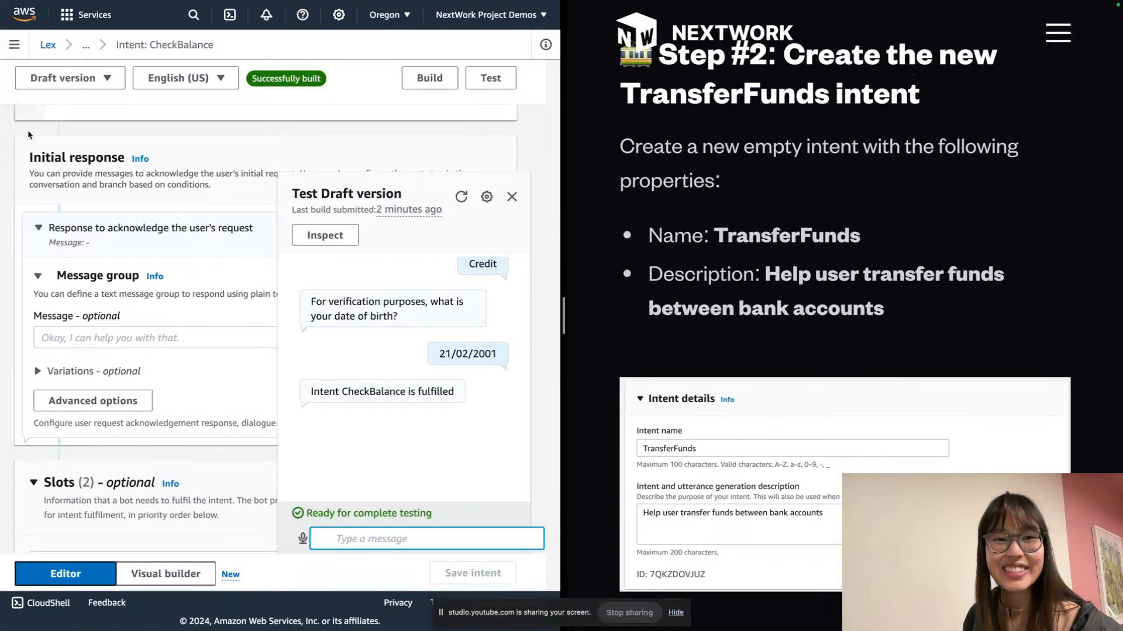
left_click(14, 44)
left_click(88, 93)
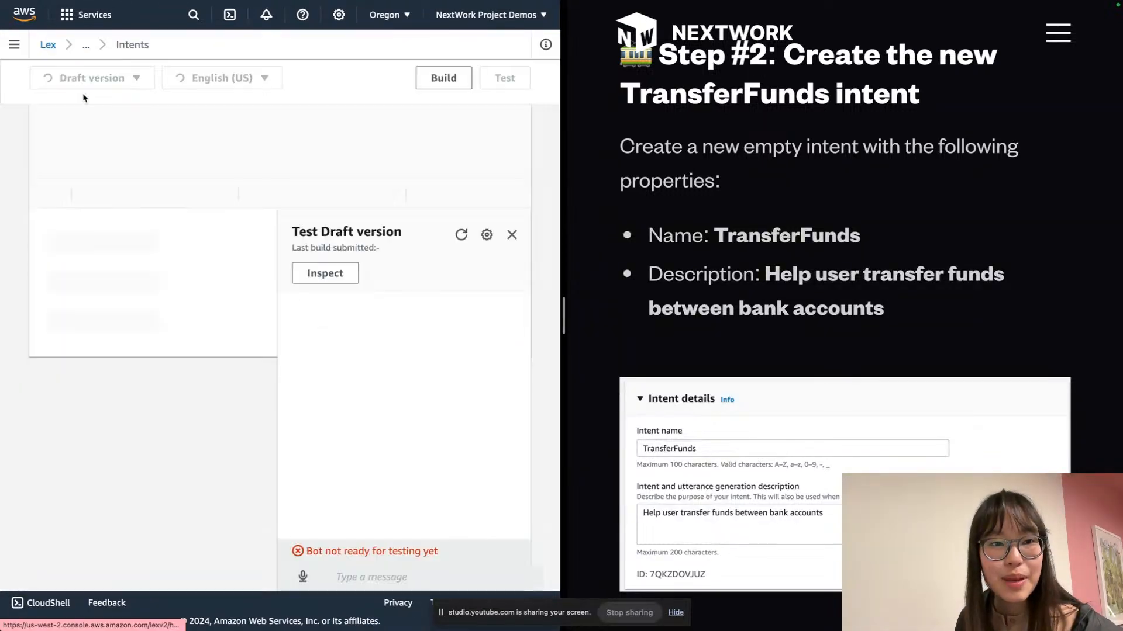
left_click(510, 236)
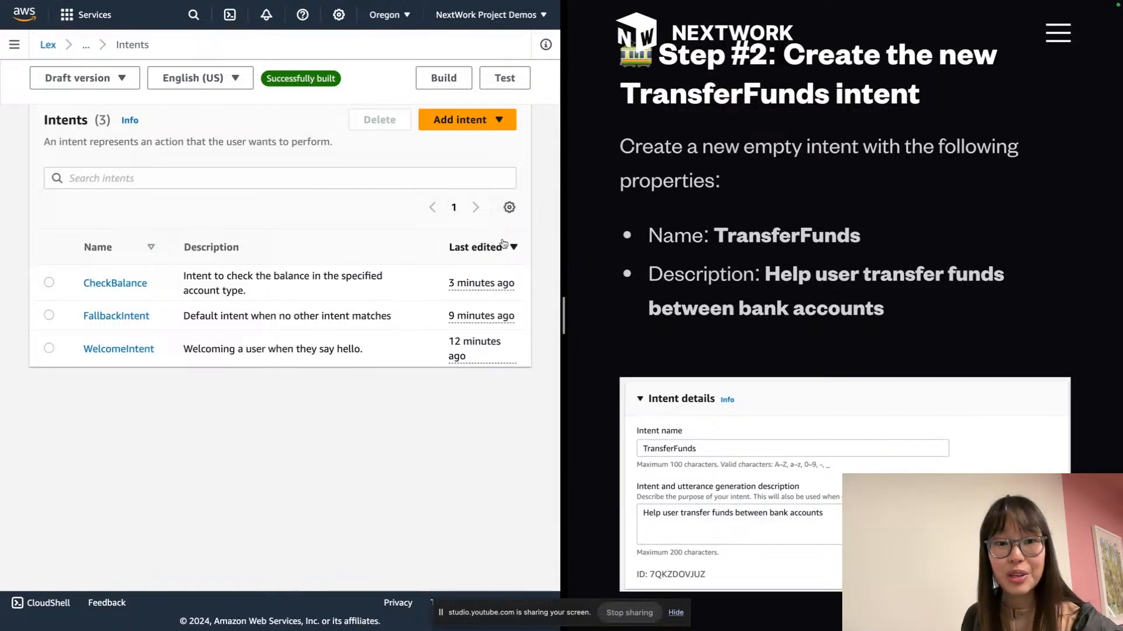
Add an empty intent named TransferFunds
left_click(494, 120)
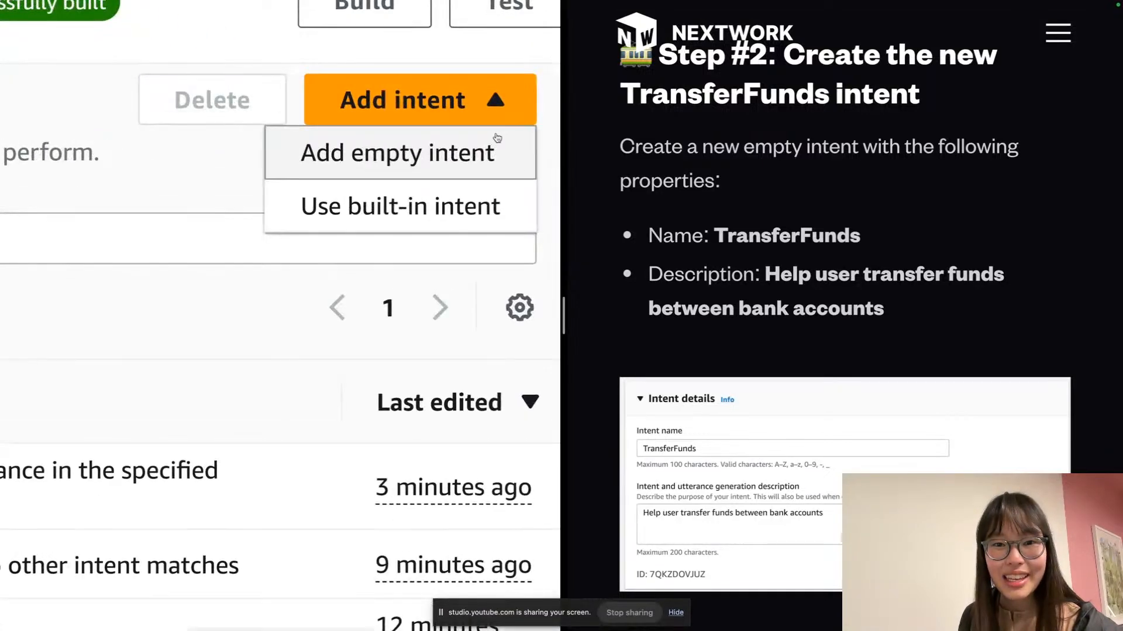
left_click(462, 159)
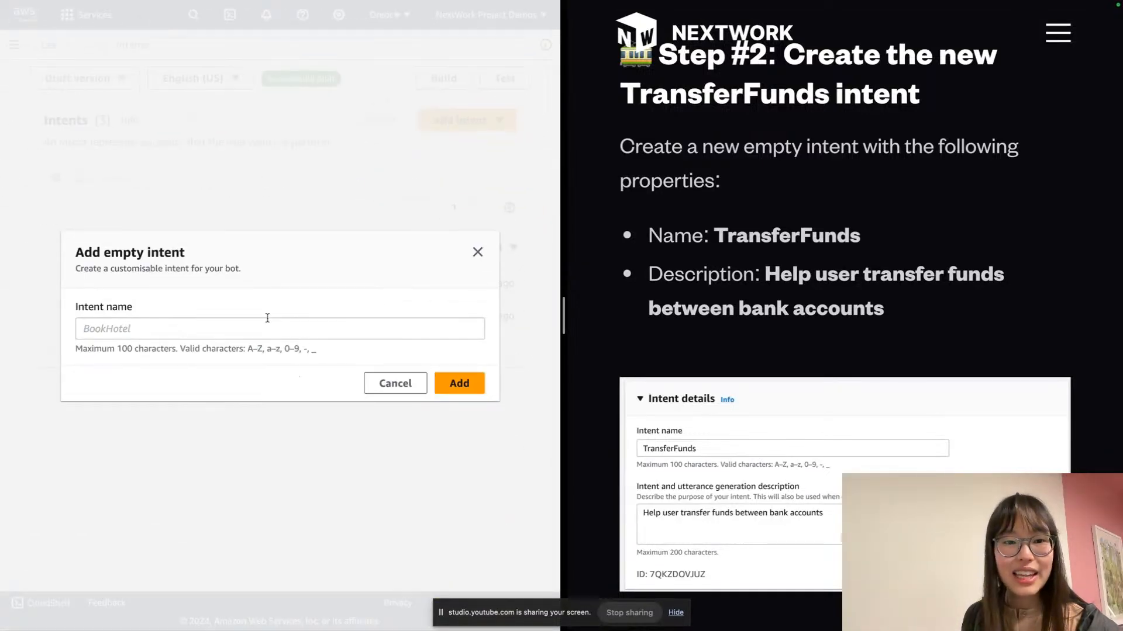
left_click(94, 332)
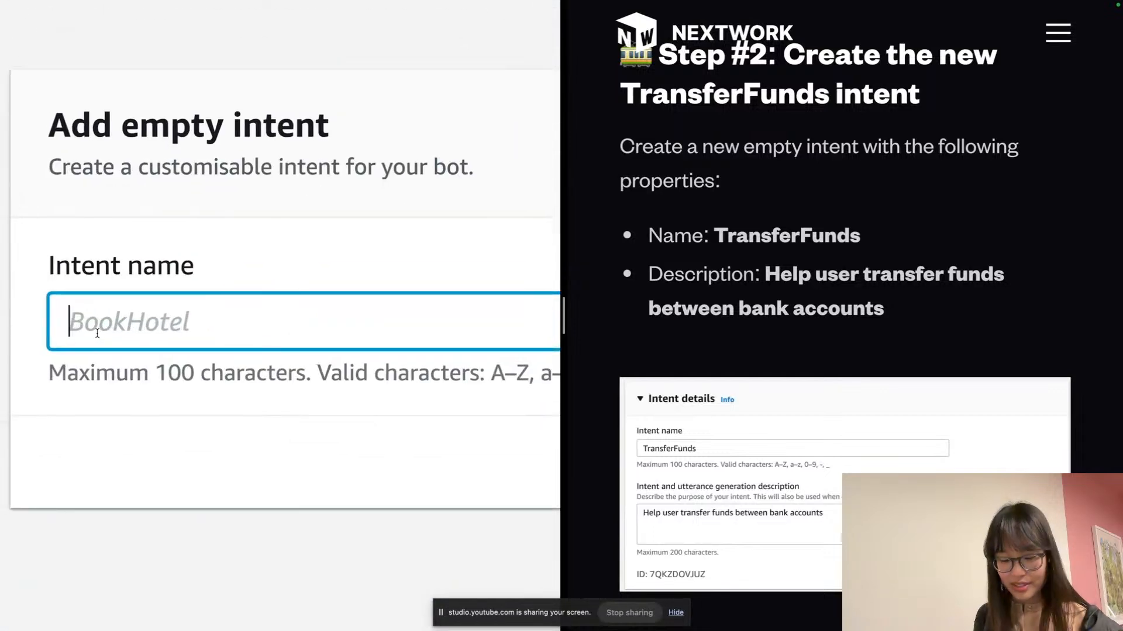
type("tr")
key("BackSpace")
key("BackSpace")
type("TransferFunds")
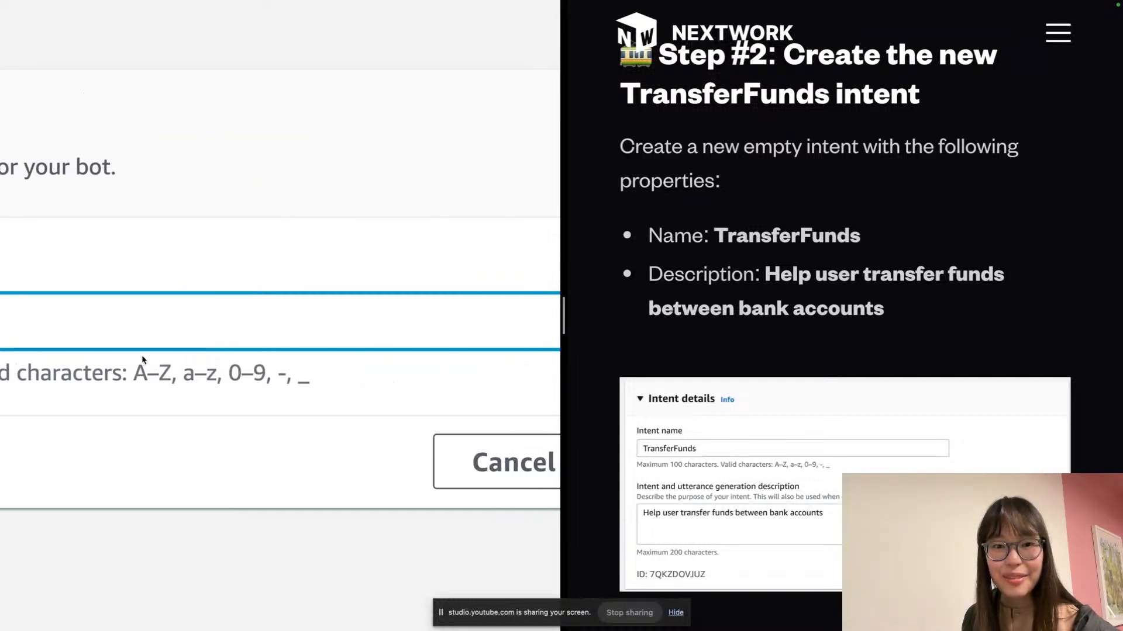
left_click(404, 456)
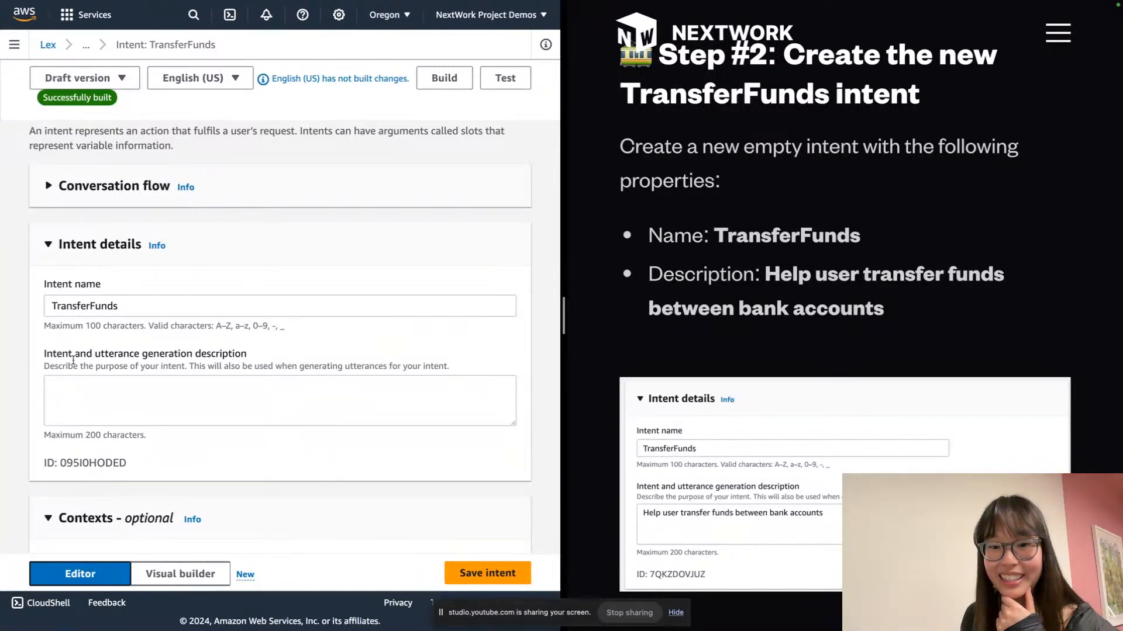
Paste 'Help user transfer funds between bank accounts' into the intent's description box
scroll(271, 260, "down", 1)
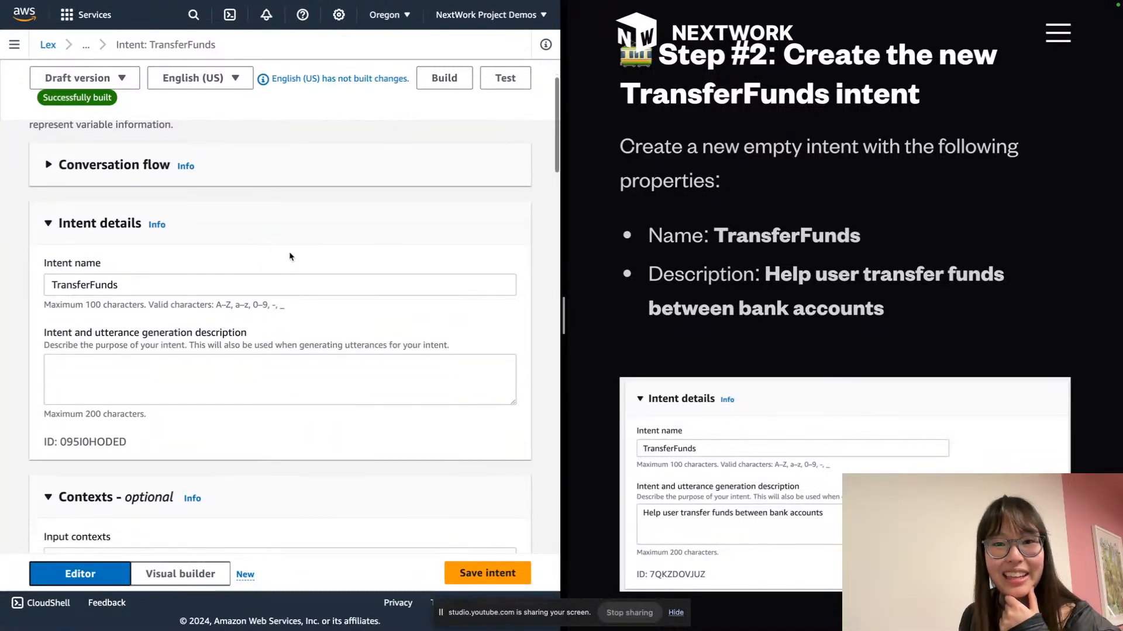
scroll(769, 243, "down", 5)
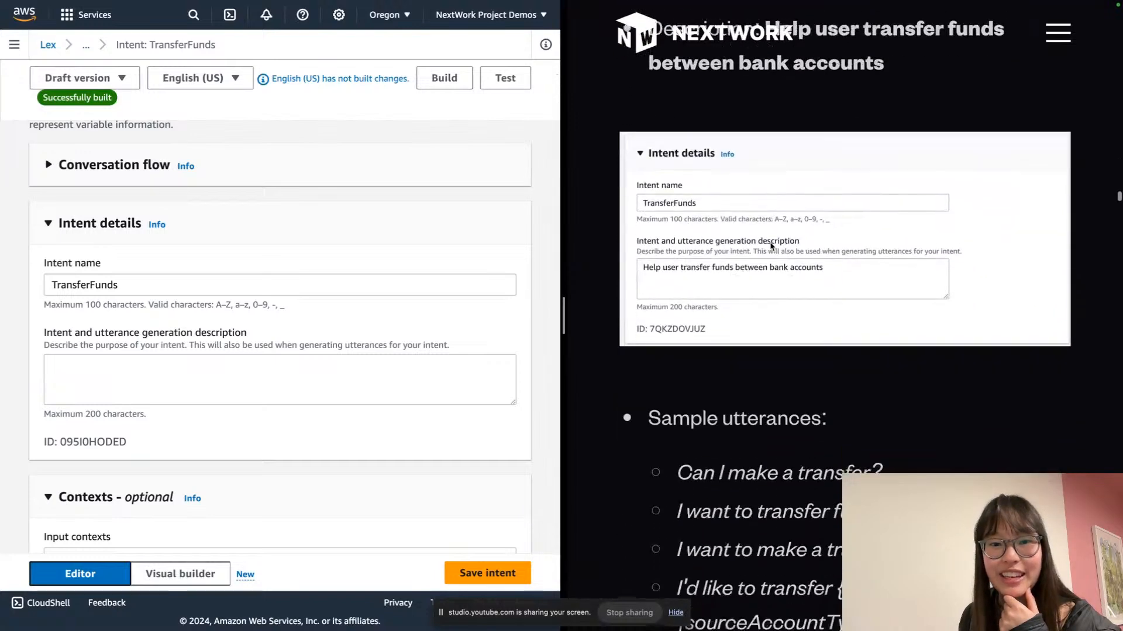
scroll(775, 246, "down", 3)
scroll(775, 245, "down", 1)
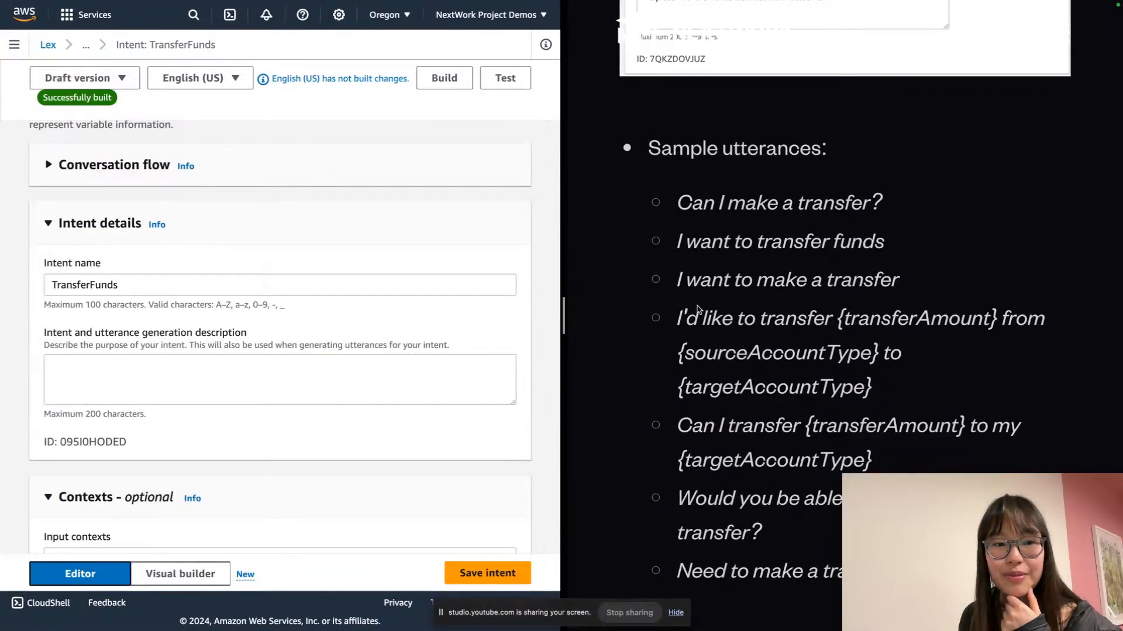
scroll(699, 310, "up", 7)
left_click(193, 391)
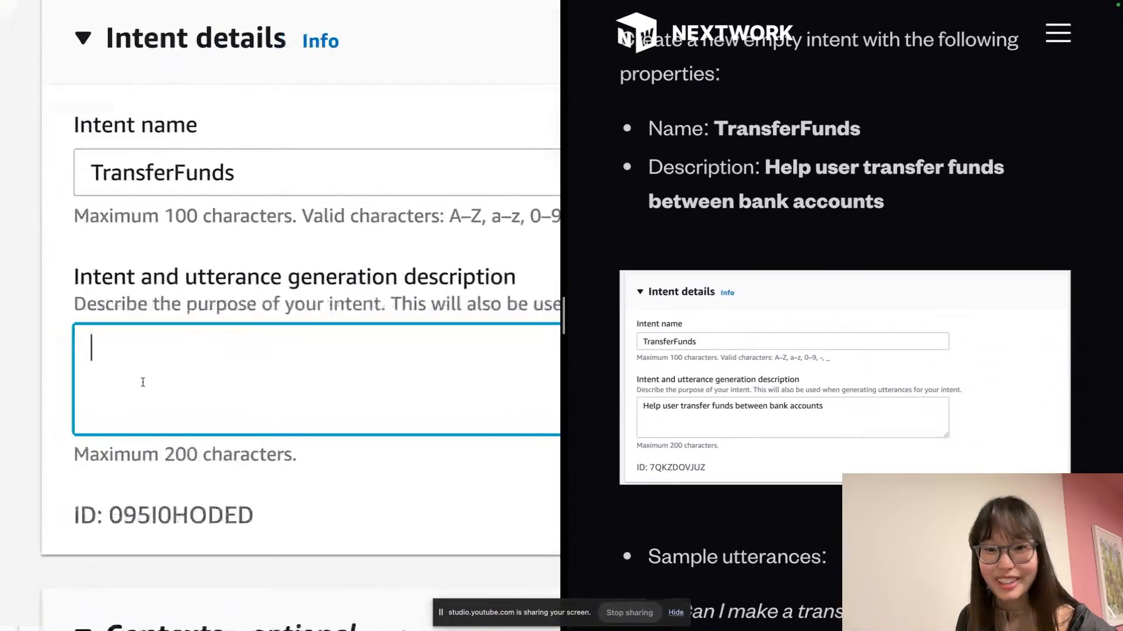
left_click_drag(927, 213, 764, 168)
key("ctrl+c")
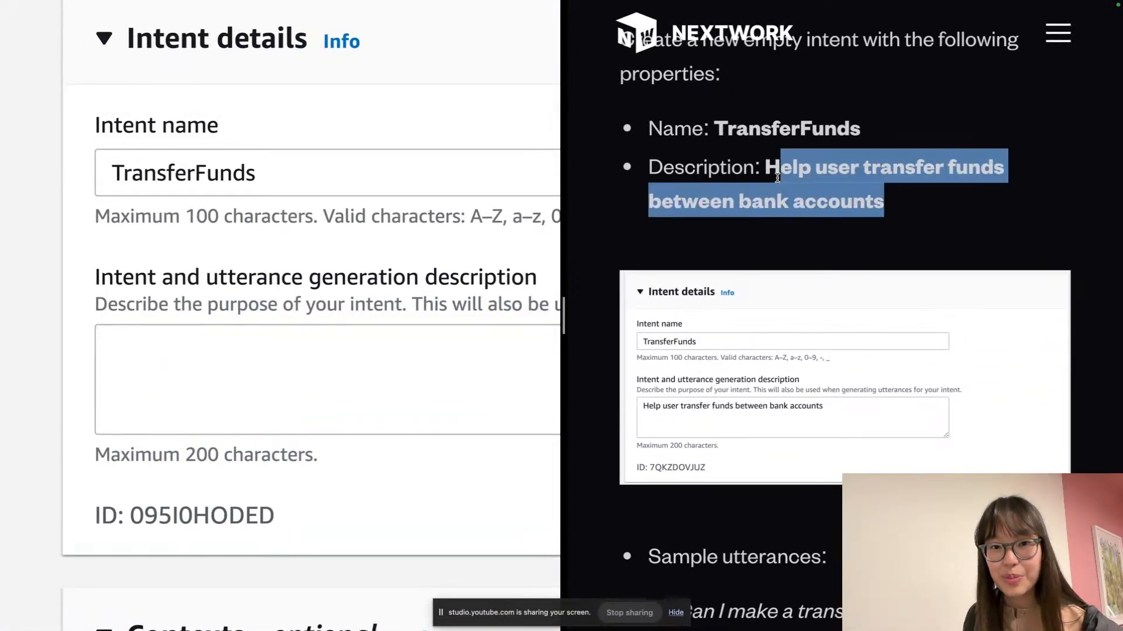
left_click(410, 375)
key("ctrl+v")
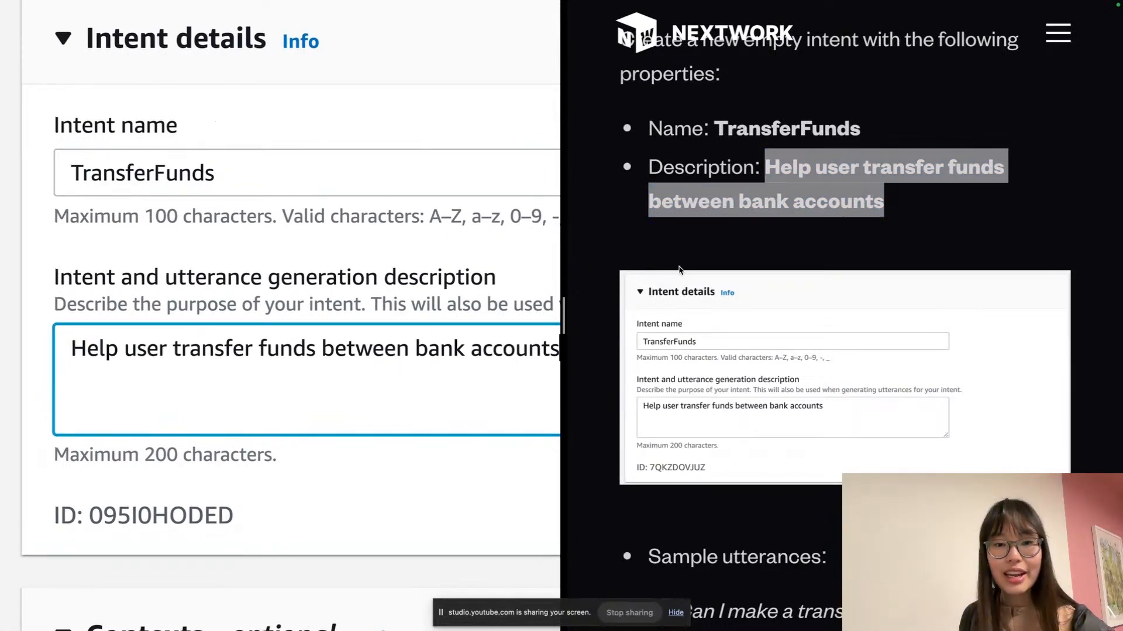
scroll(691, 265, "down", 7)
scroll(694, 244, "down", 2)
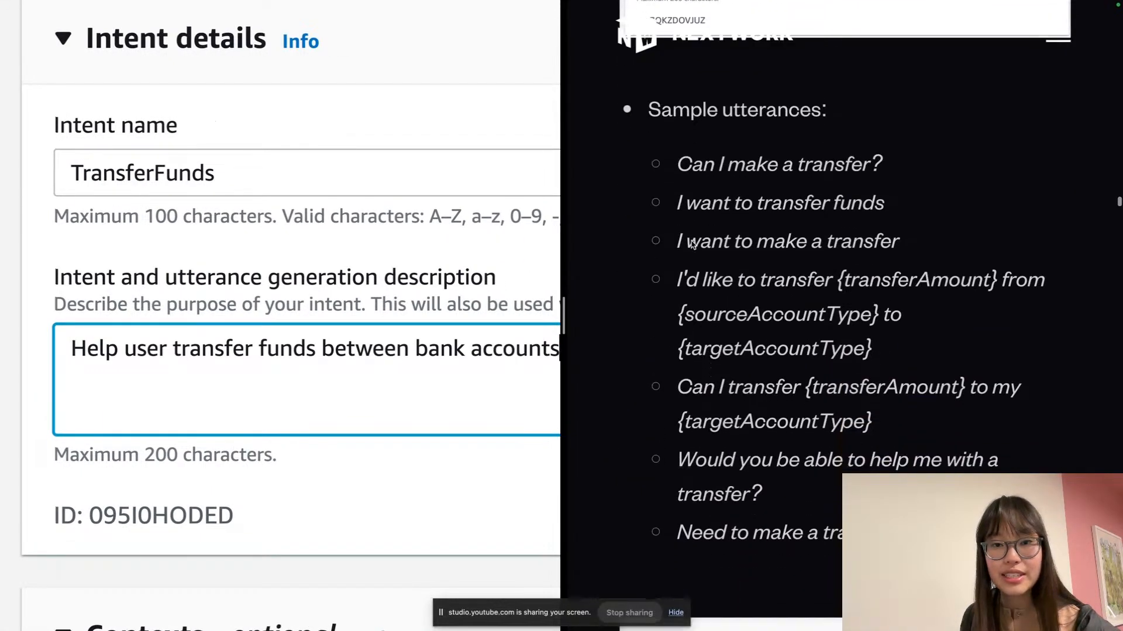
left_click_drag(677, 164, 987, 419)
key("ctrl+c")
scroll(871, 245, "down", 2)
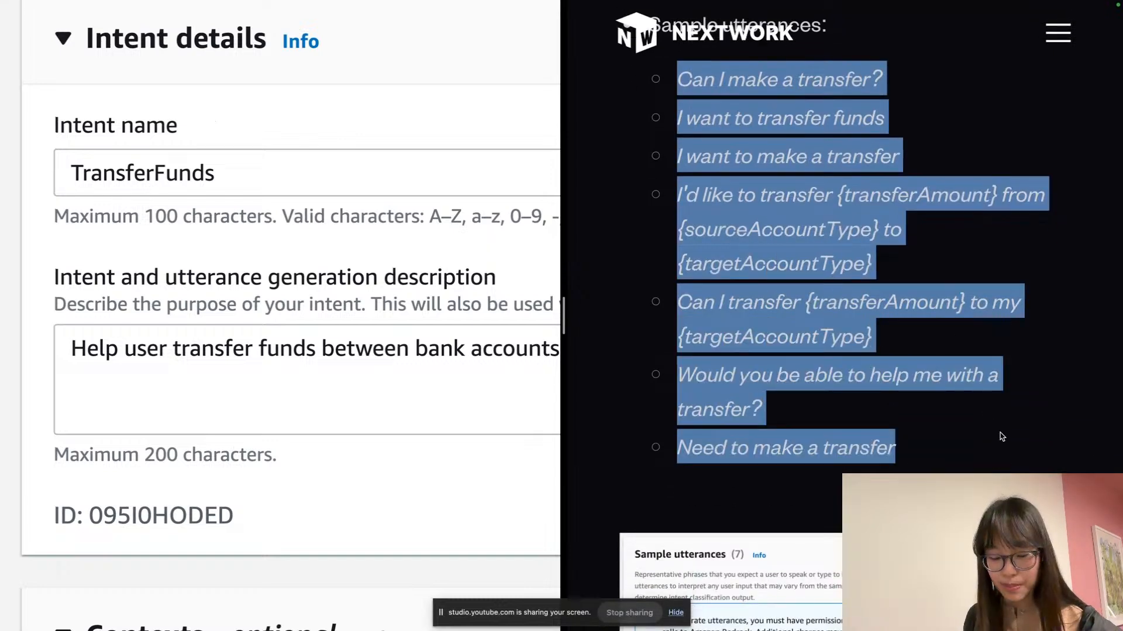
Switch the Sample utterances view from Preview to Plain Text
scroll(137, 323, "down", 3)
scroll(138, 326, "down", 15)
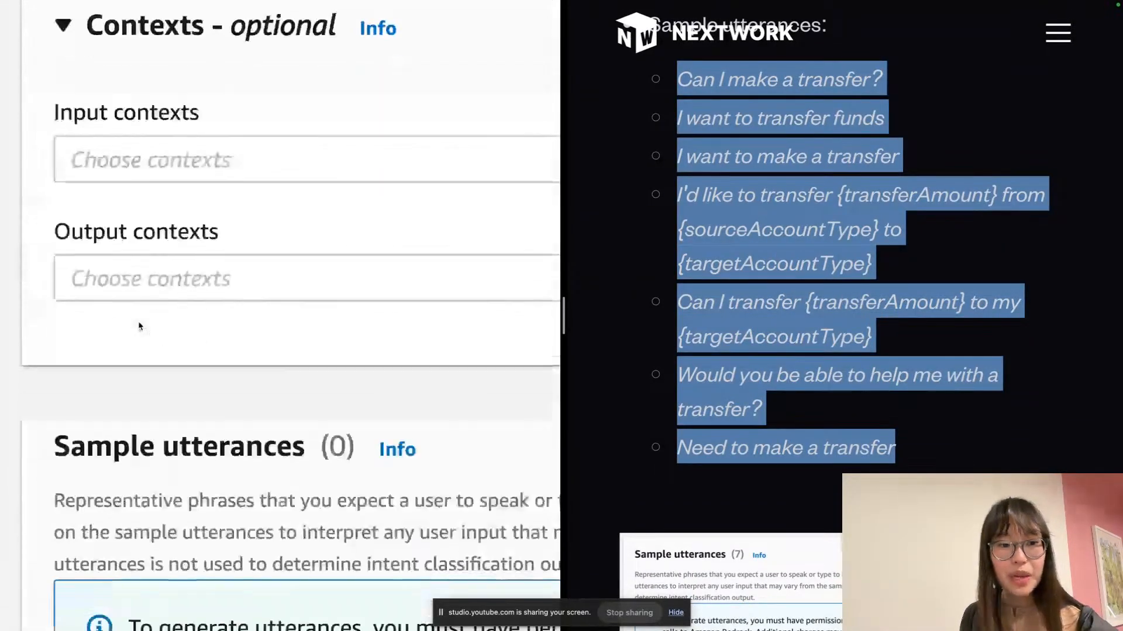
scroll(189, 321, "down", 3)
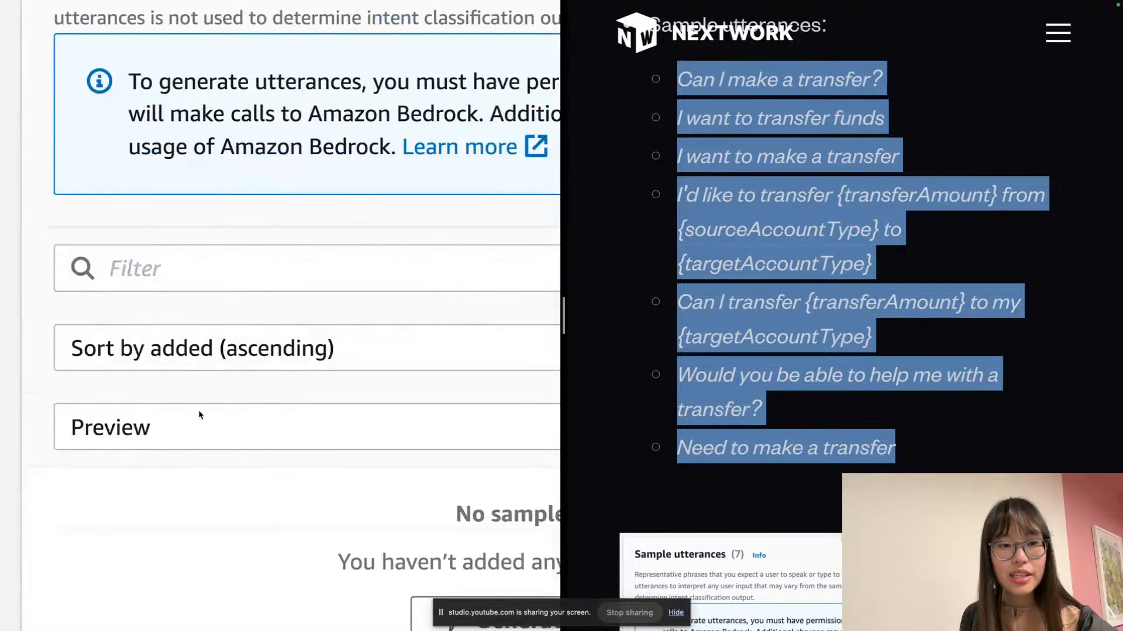
left_click(233, 409)
left_click(230, 432)
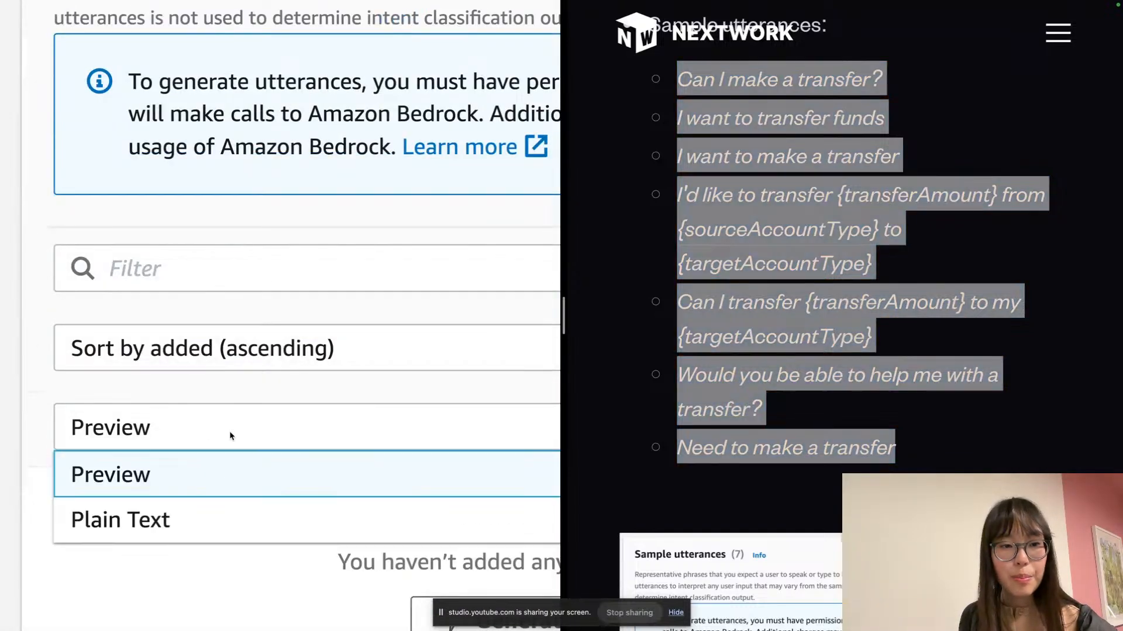
left_click(194, 518)
Paste the seven sample utterances, including {transferAmount} and account-type slot phrases
scroll(203, 476, "up", 8)
scroll(202, 477, "down", 5)
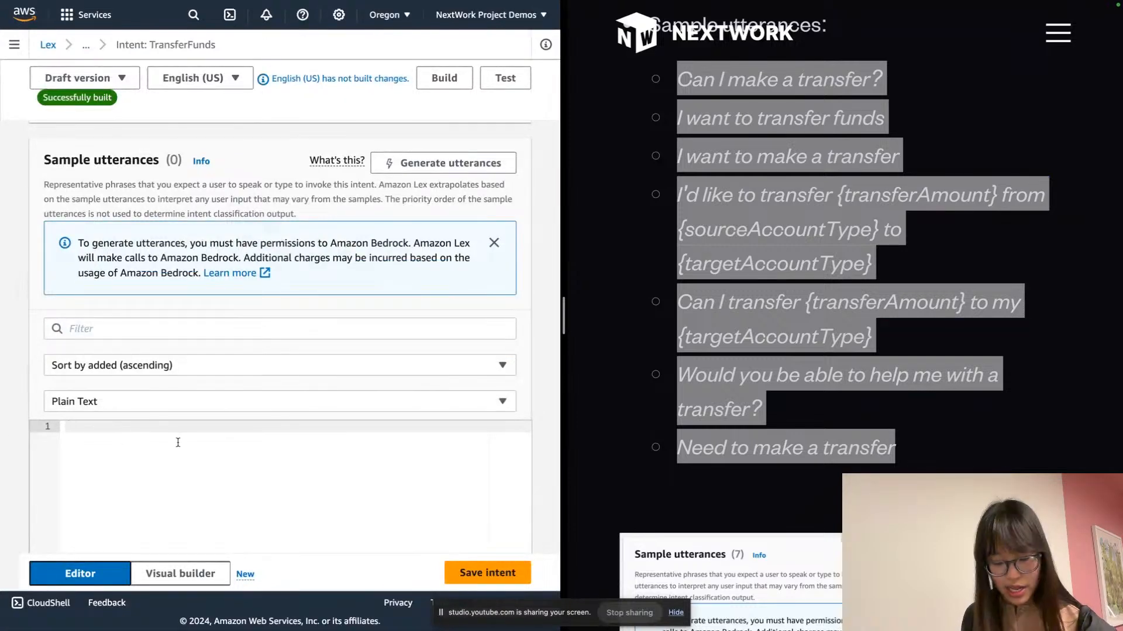
key("ctrl+v")
scroll(177, 442, "down", 1)
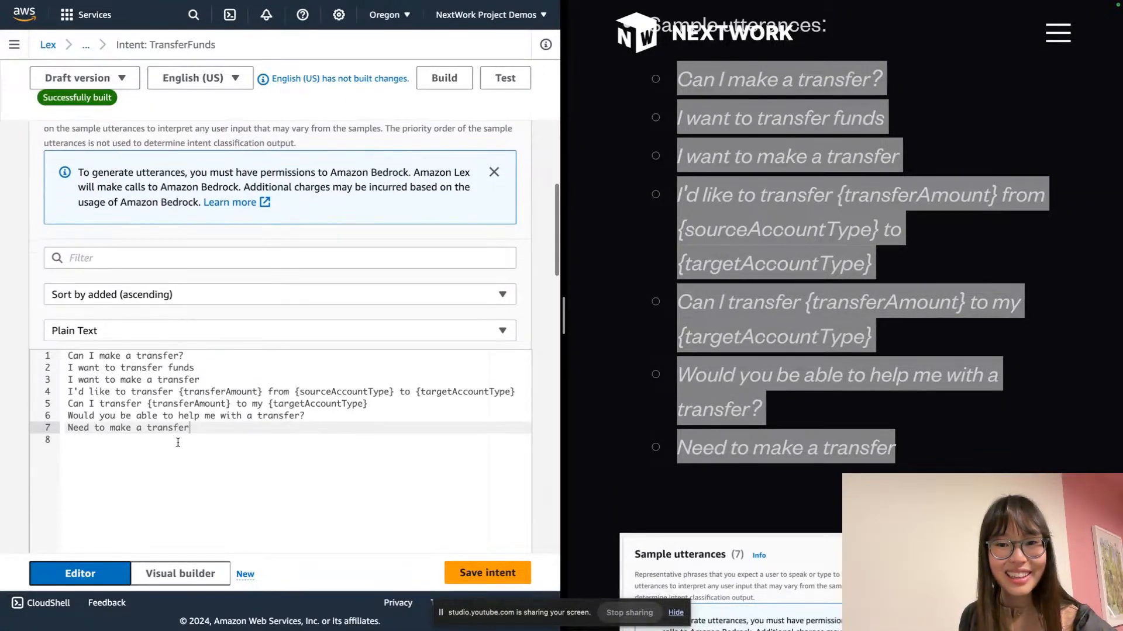
scroll(138, 444, "up", 5)
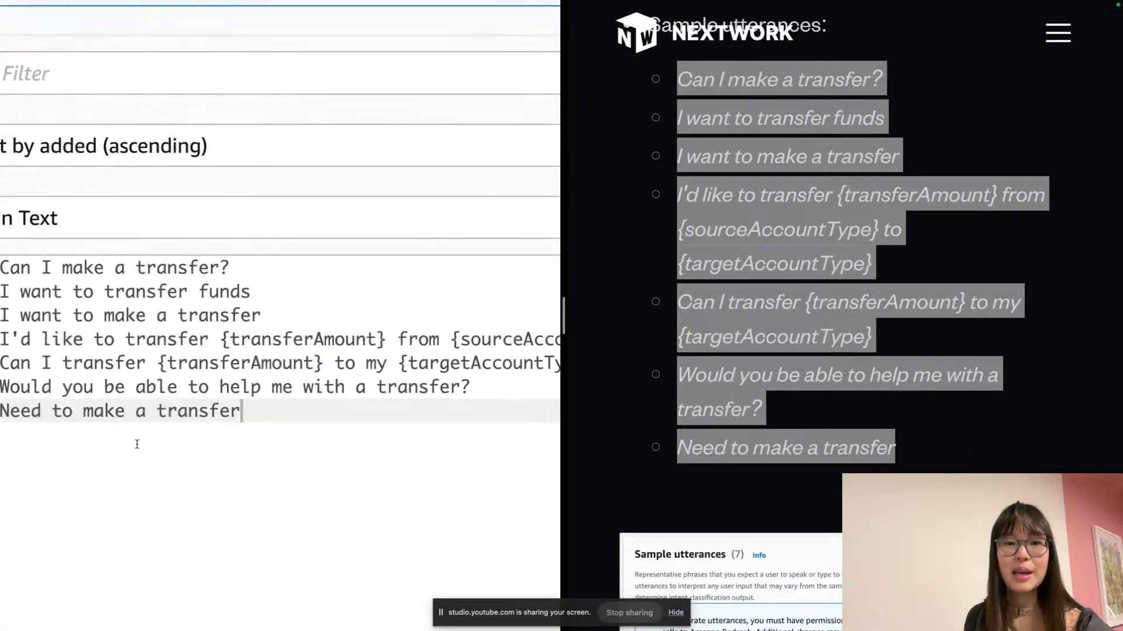
scroll(138, 443, "left", 4)
scroll(177, 420, "right", 1)
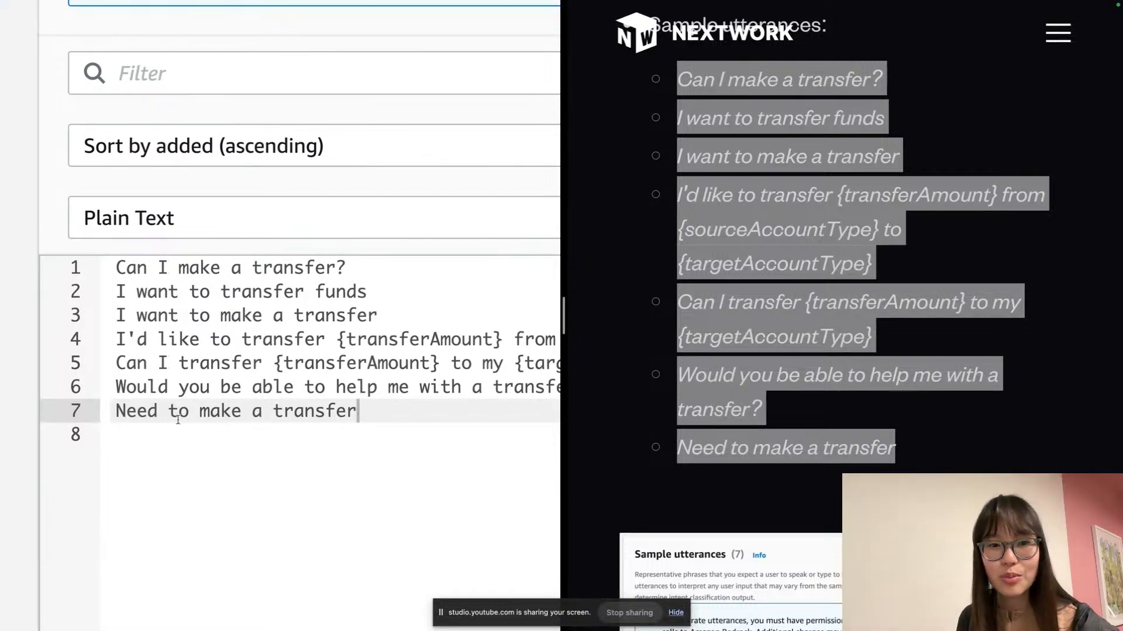
scroll(178, 419, "right", 2)
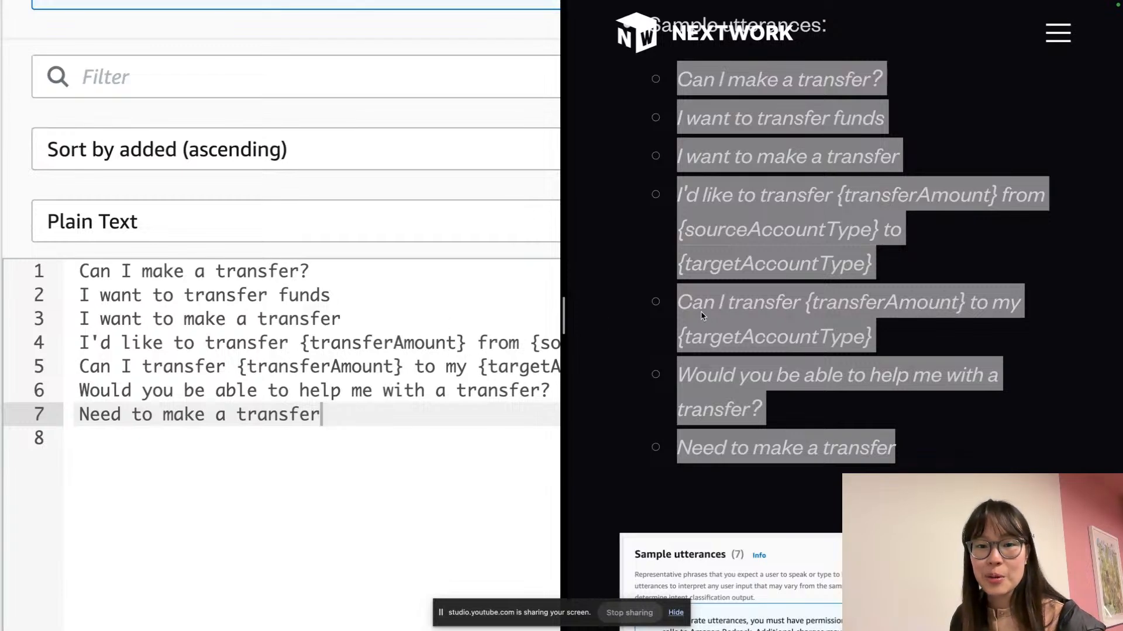
Scroll down past the utterances to the empty Slots section showing 0 slots
scroll(702, 315, "down", 7)
scroll(701, 316, "down", 4)
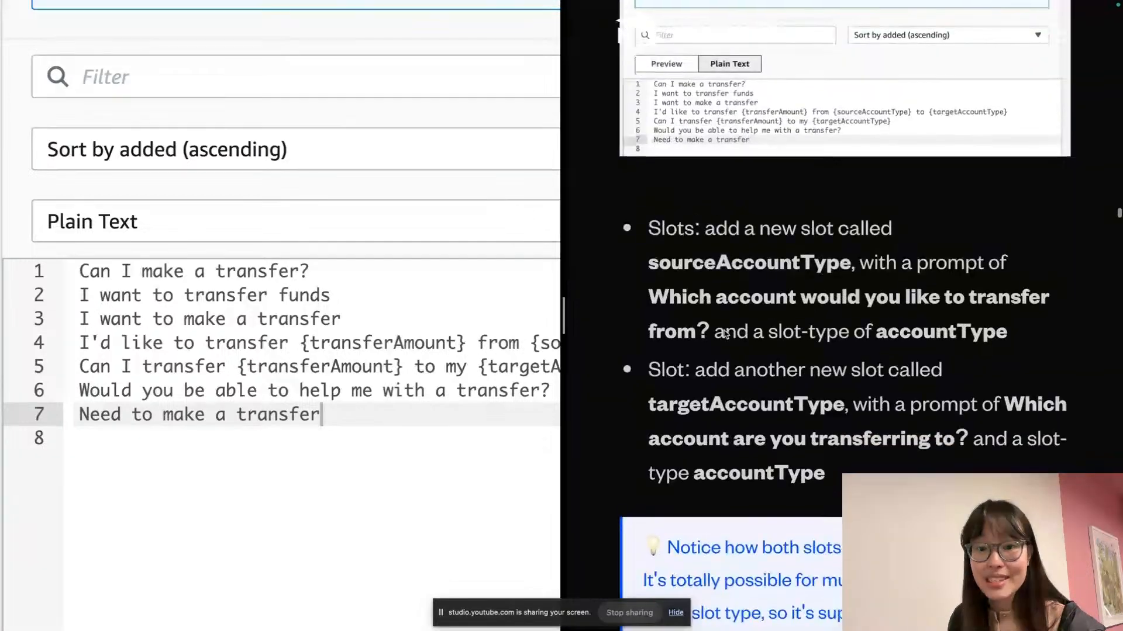
scroll(725, 333, "down", 2)
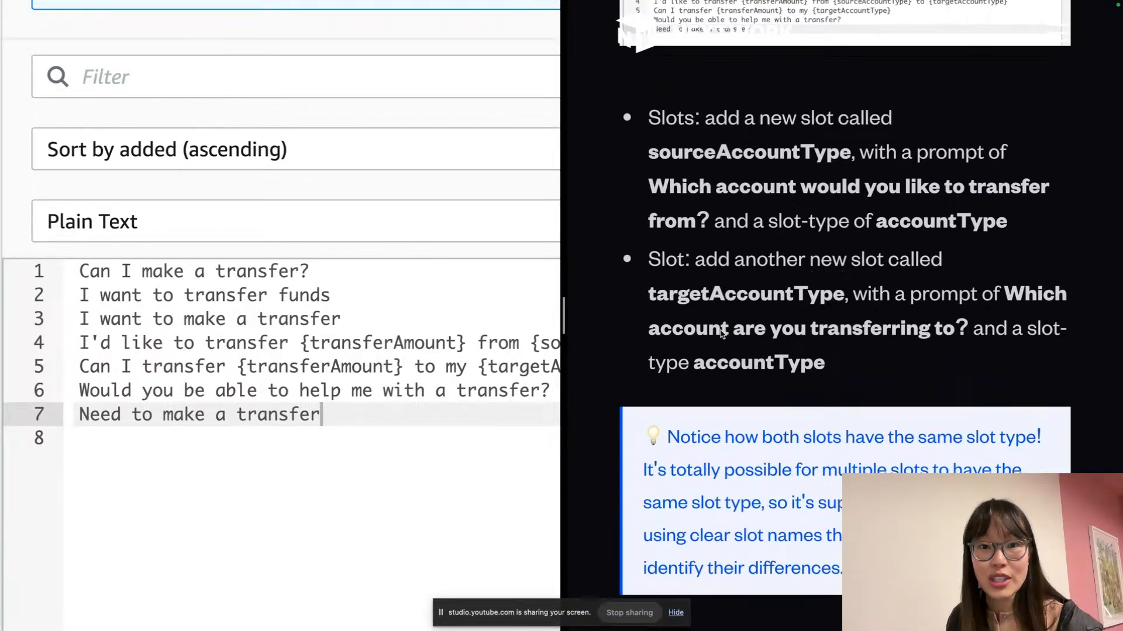
scroll(341, 325, "down", 2)
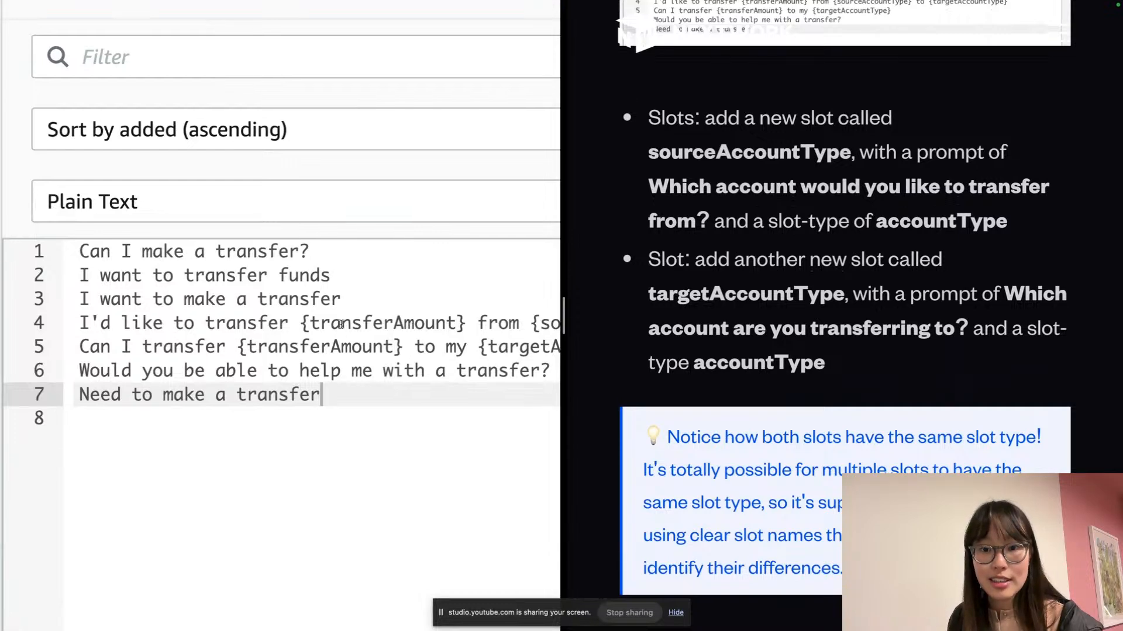
scroll(341, 325, "down", 10)
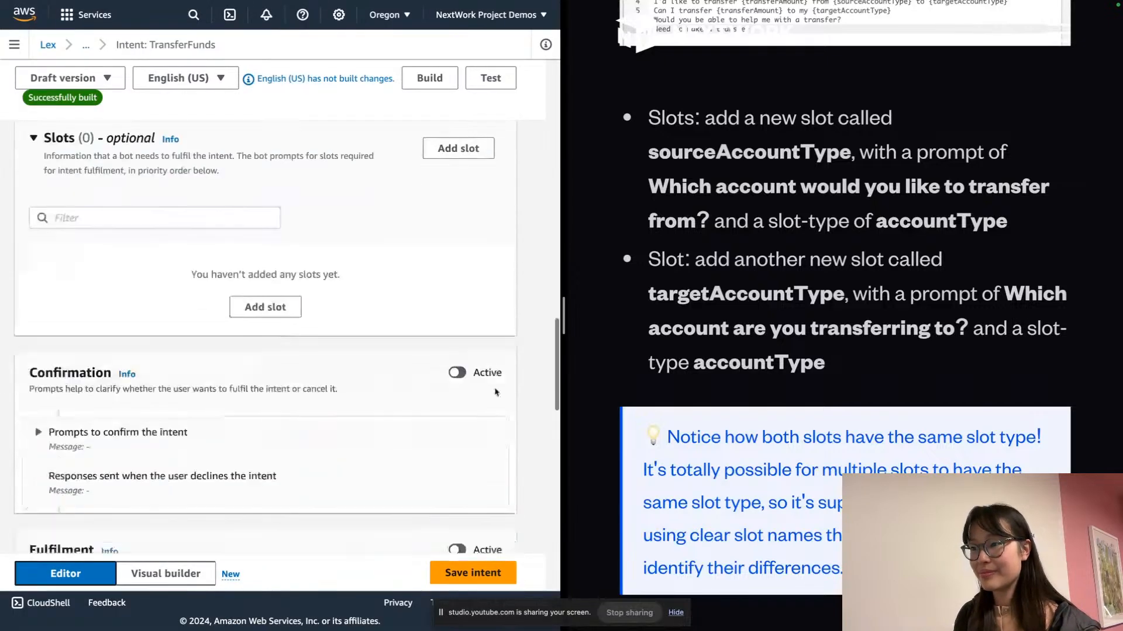
Start a new slot and name it sourceAccountType
scroll(452, 230, "down", 1)
scroll(461, 240, "up", 6)
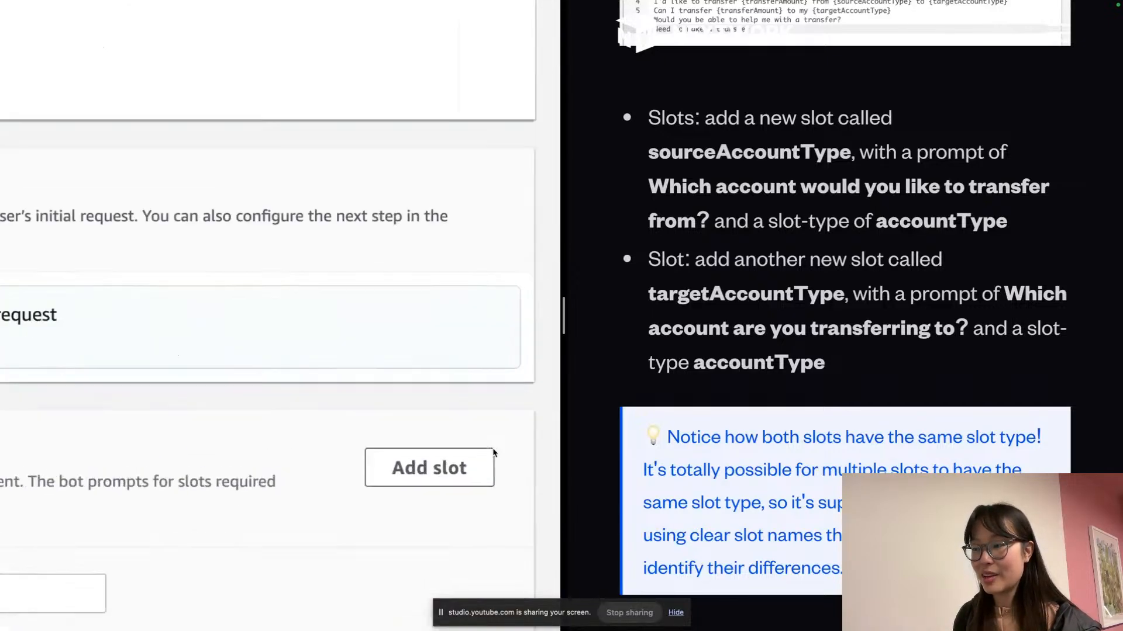
left_click(485, 459)
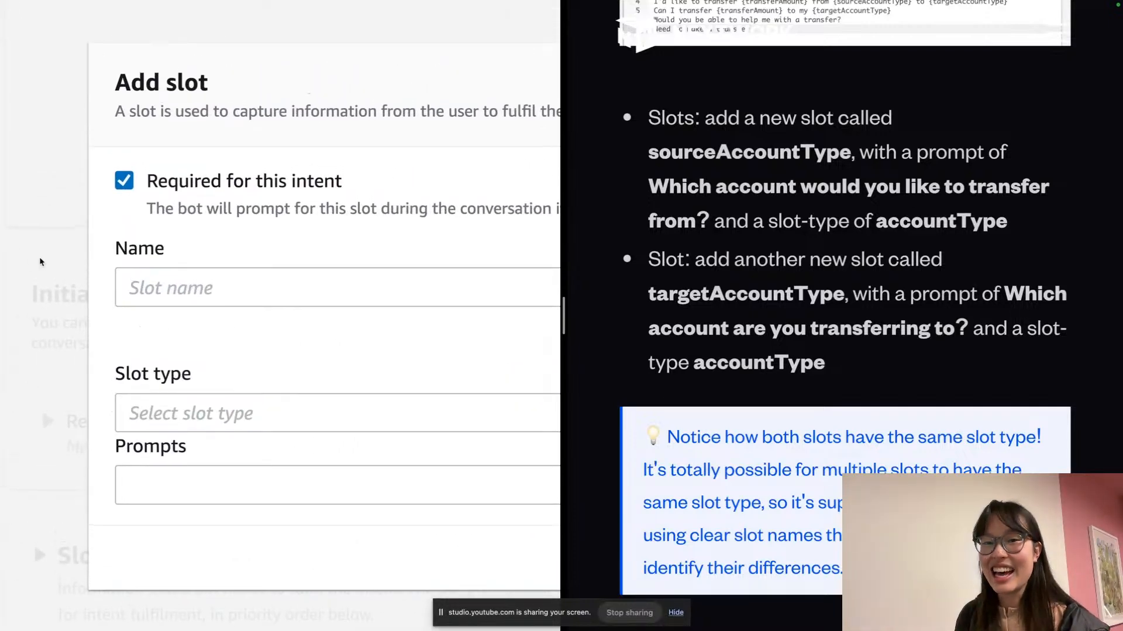
left_click(162, 282)
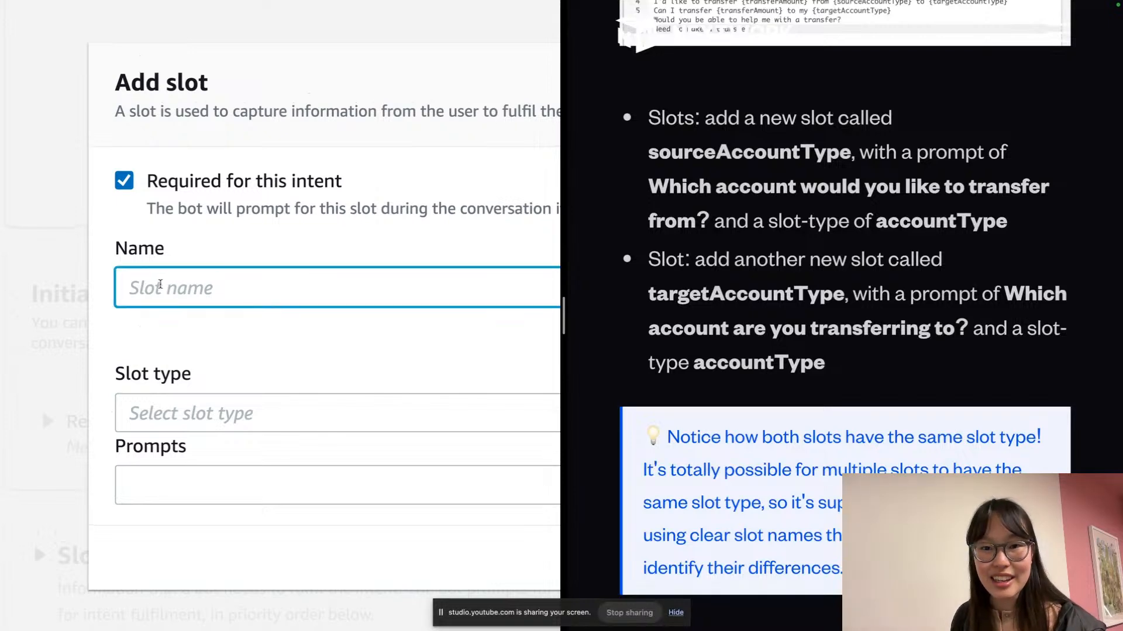
type("'s")
key("BackSpace")
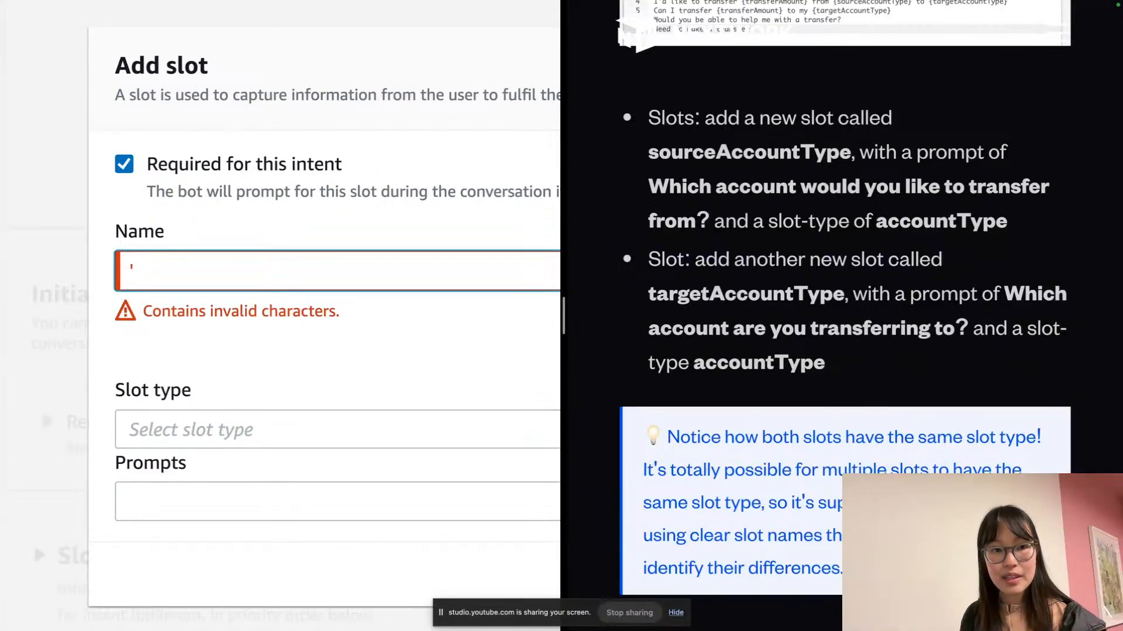
double_click(722, 150)
key("ctrl+c")
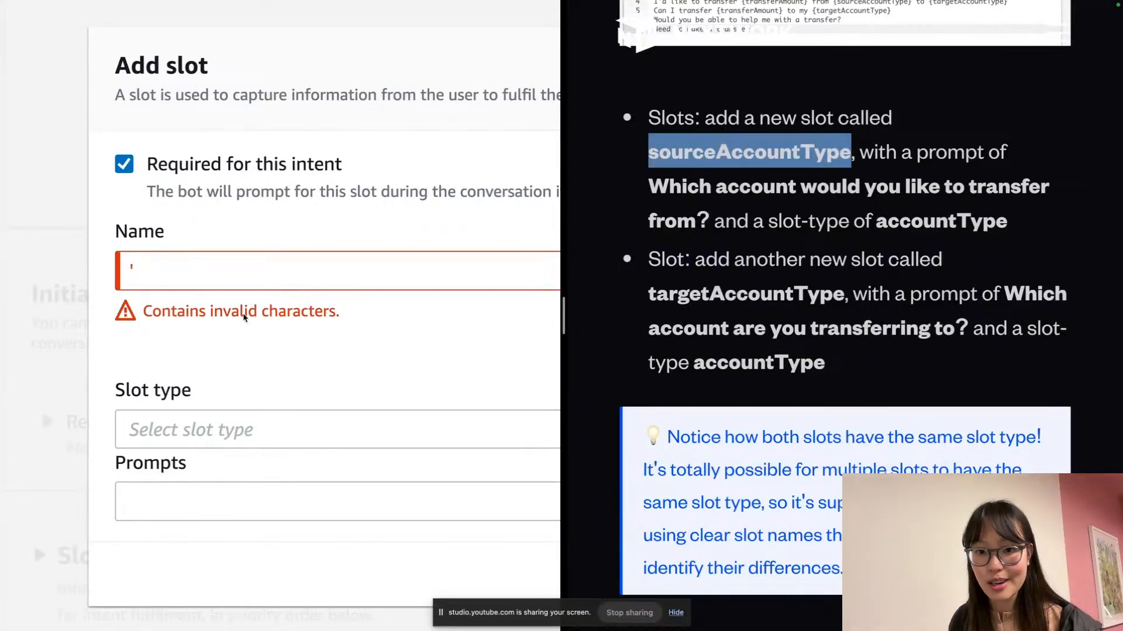
double_click(264, 255)
key("ctrl+v")
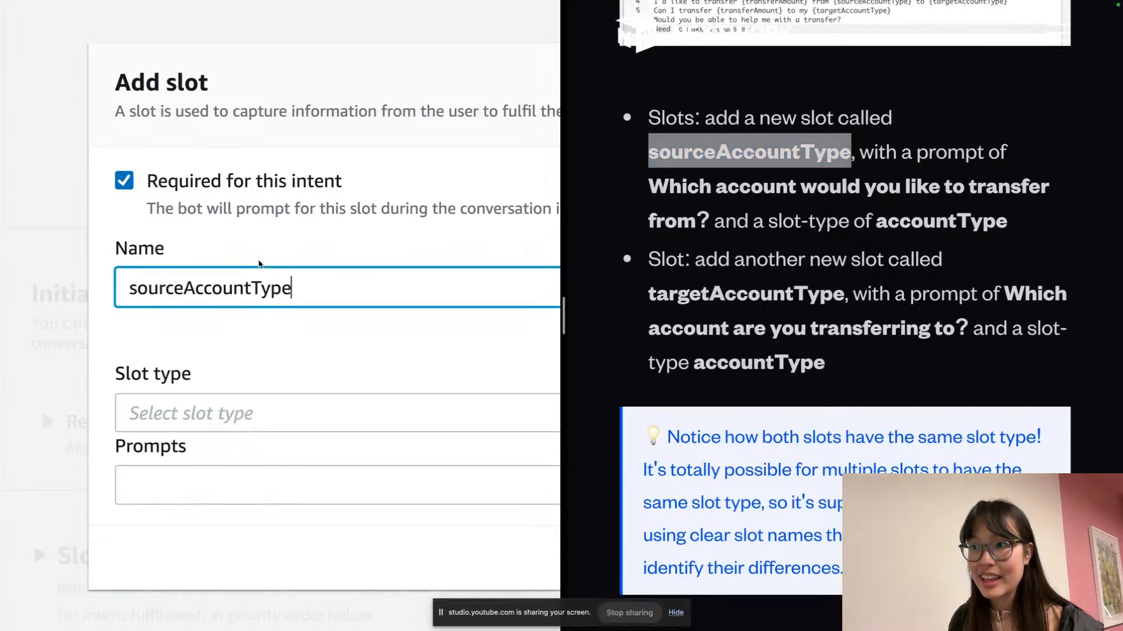
left_click(269, 338)
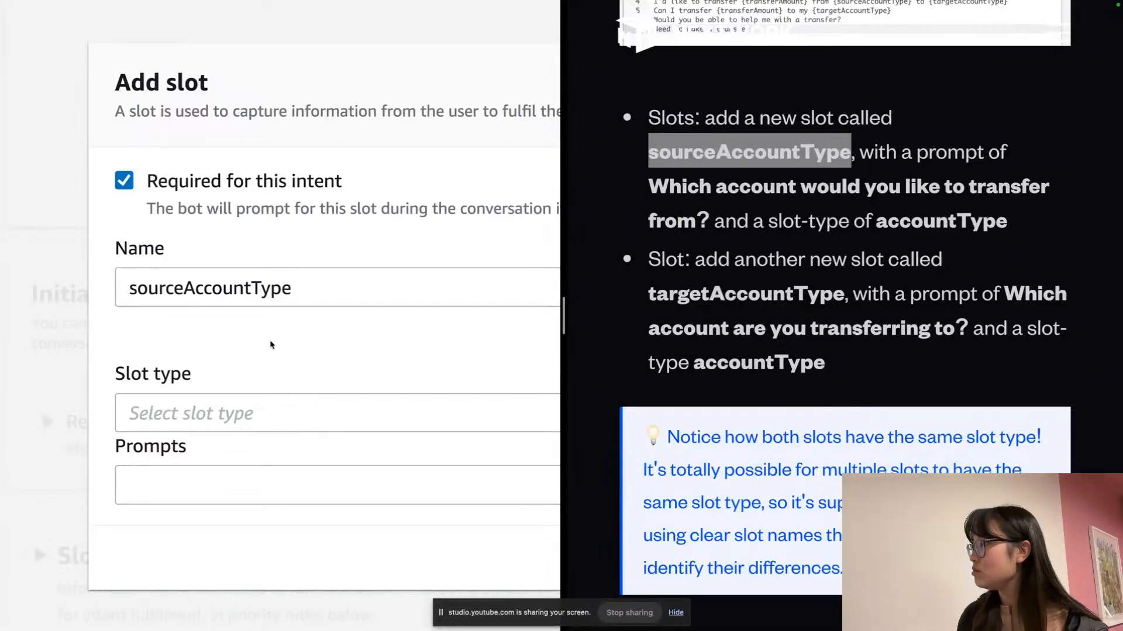
Set the slot prompt to 'Which account would you like to transfer from?'
left_click(711, 209)
left_click_drag(650, 186, 707, 219)
key("super+c")
left_click(193, 385)
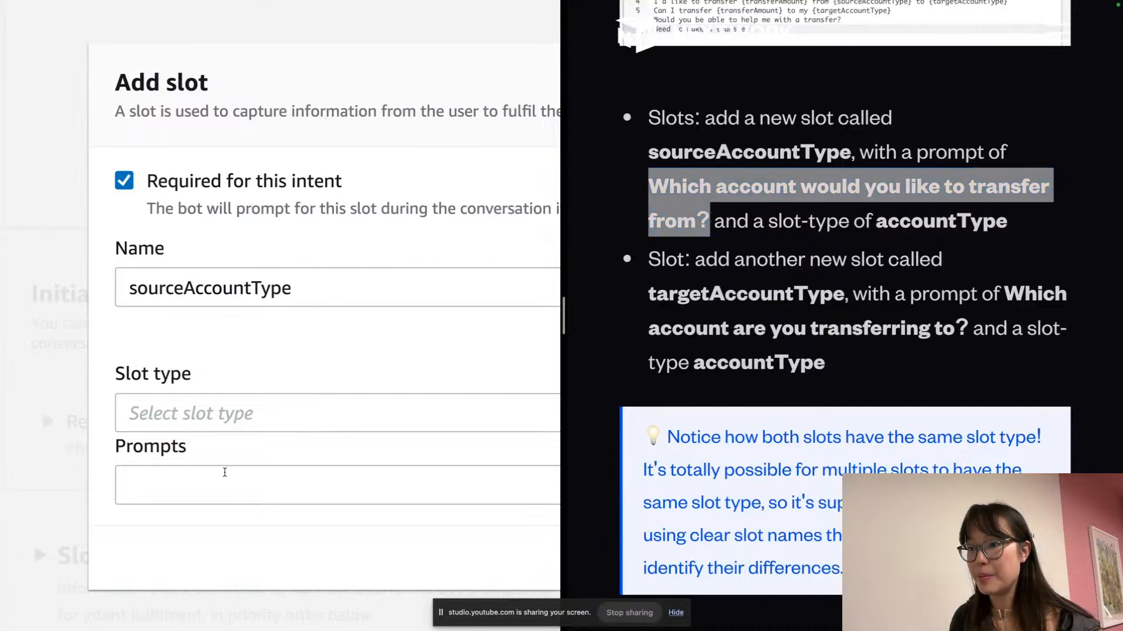
left_click(230, 478)
key("super+v")
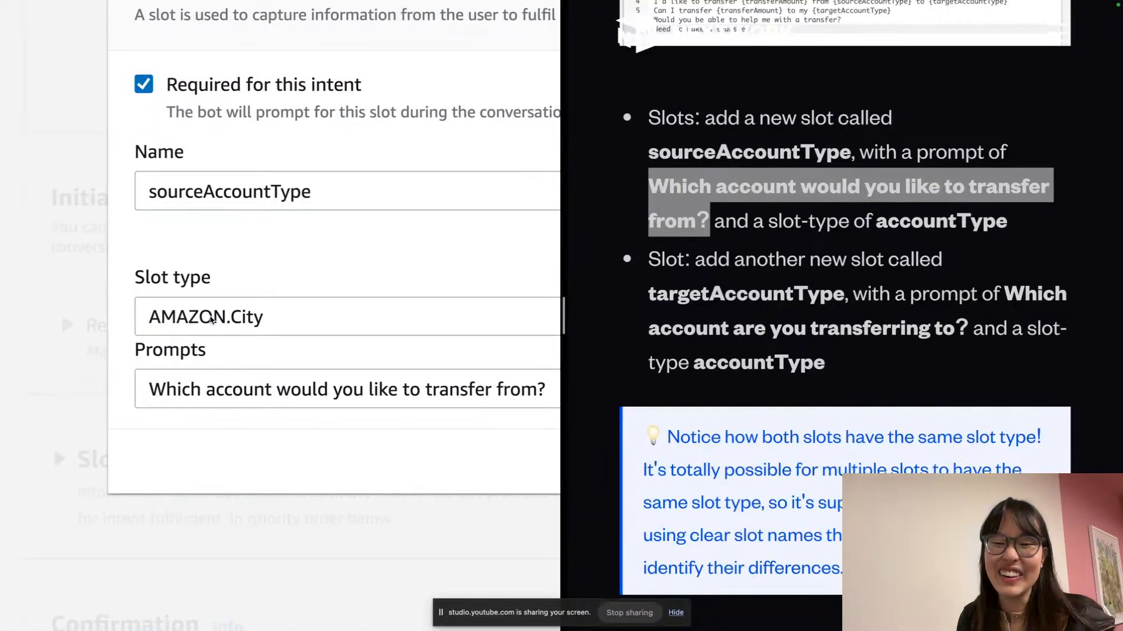
Give the slot type accountType, add it, and begin another new slot
left_click(210, 324)
scroll(175, 343, "left", 1)
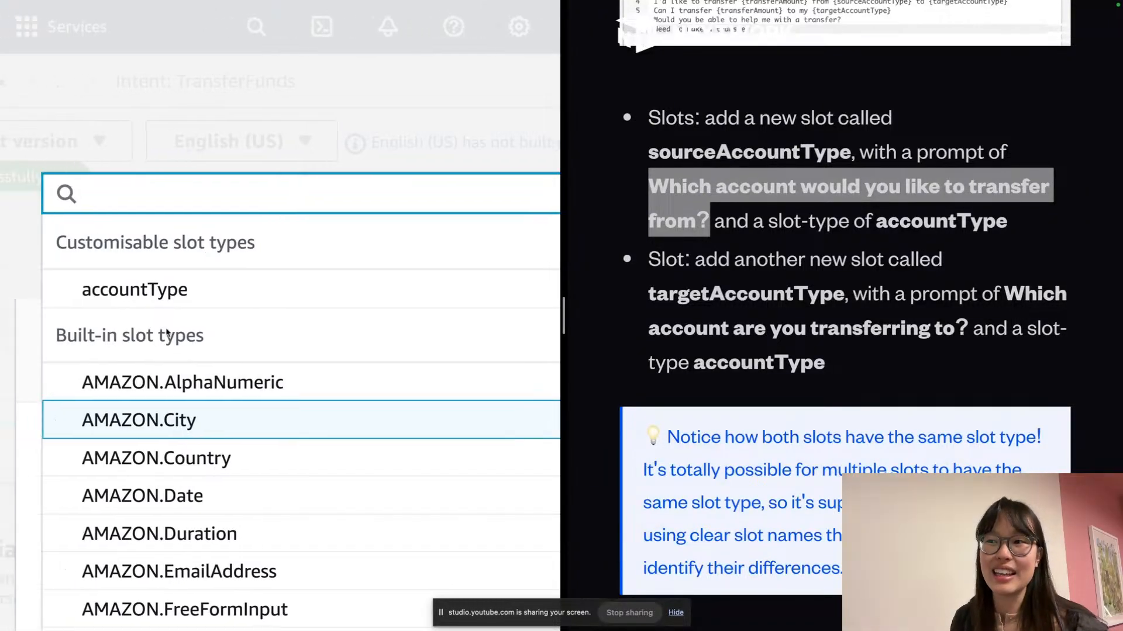
left_click(193, 304)
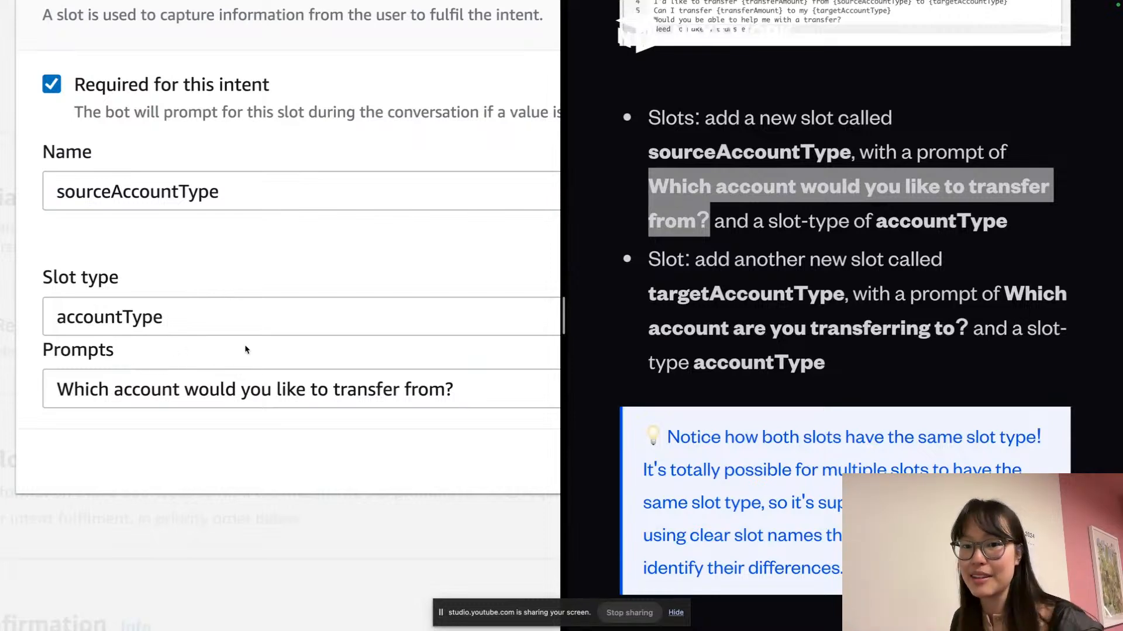
scroll(245, 348, "right", 5)
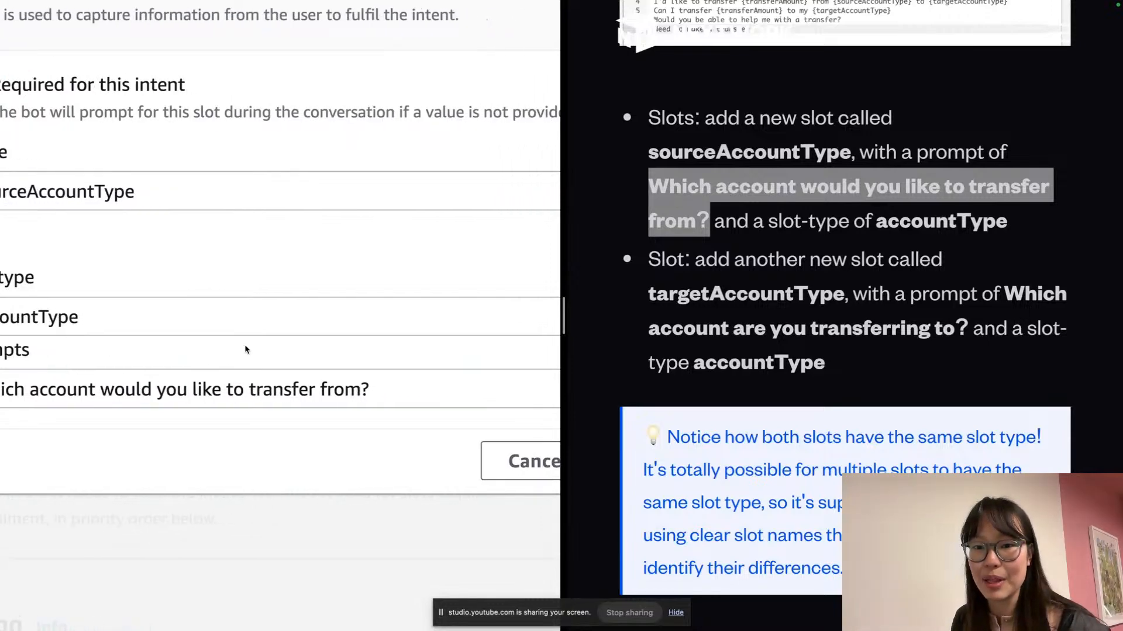
scroll(245, 348, "right", 5)
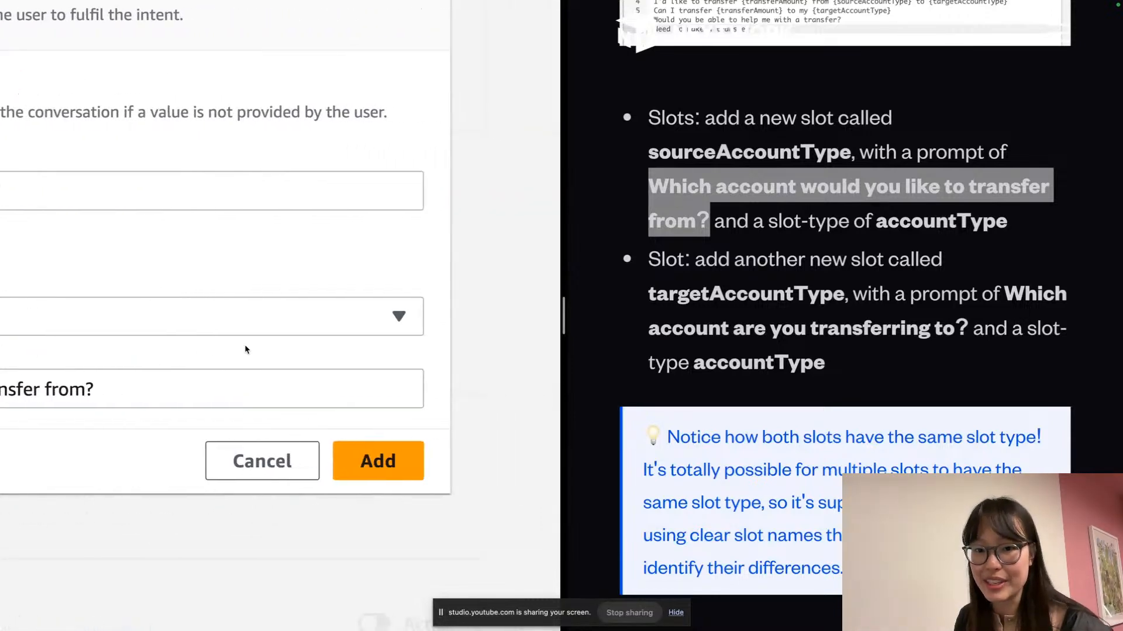
left_click(400, 462)
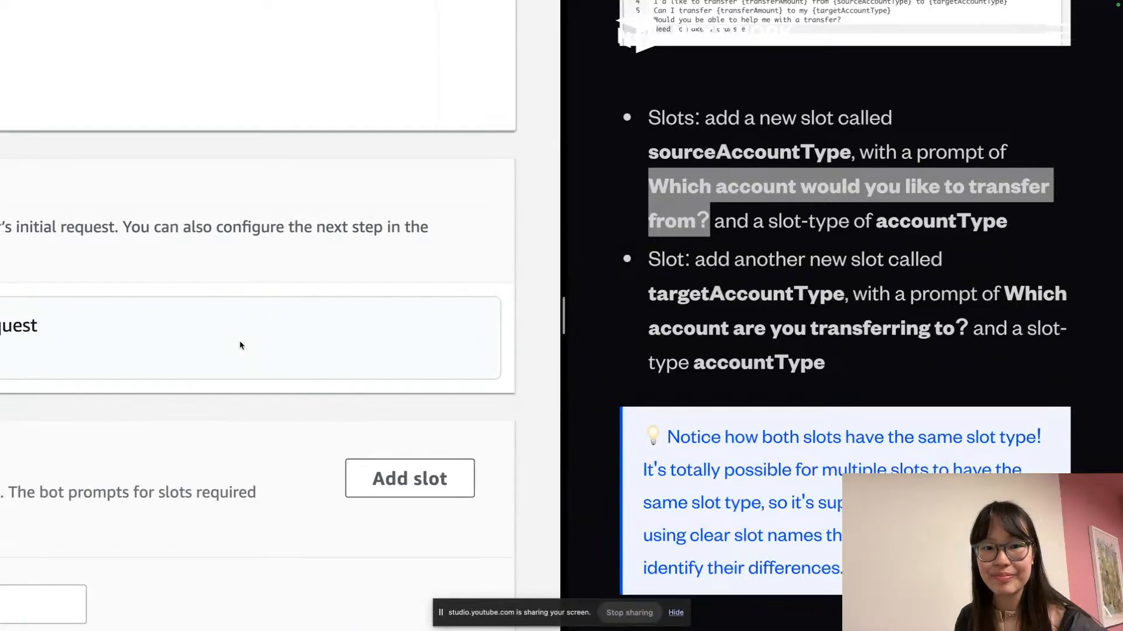
scroll(287, 354, "down", 3)
scroll(293, 440, "left", 2)
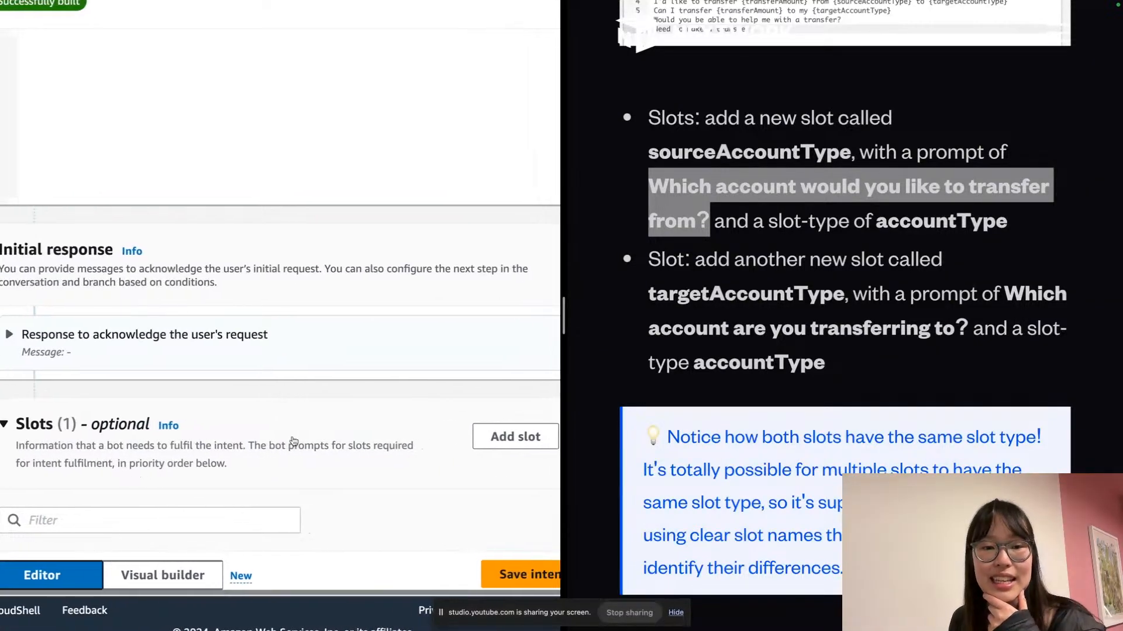
scroll(293, 439, "right", 2)
left_click(459, 439)
scroll(328, 374, "left", 2)
Name the slot targetAccountType with prompt 'Which account are you transferring to?'
left_click(193, 244)
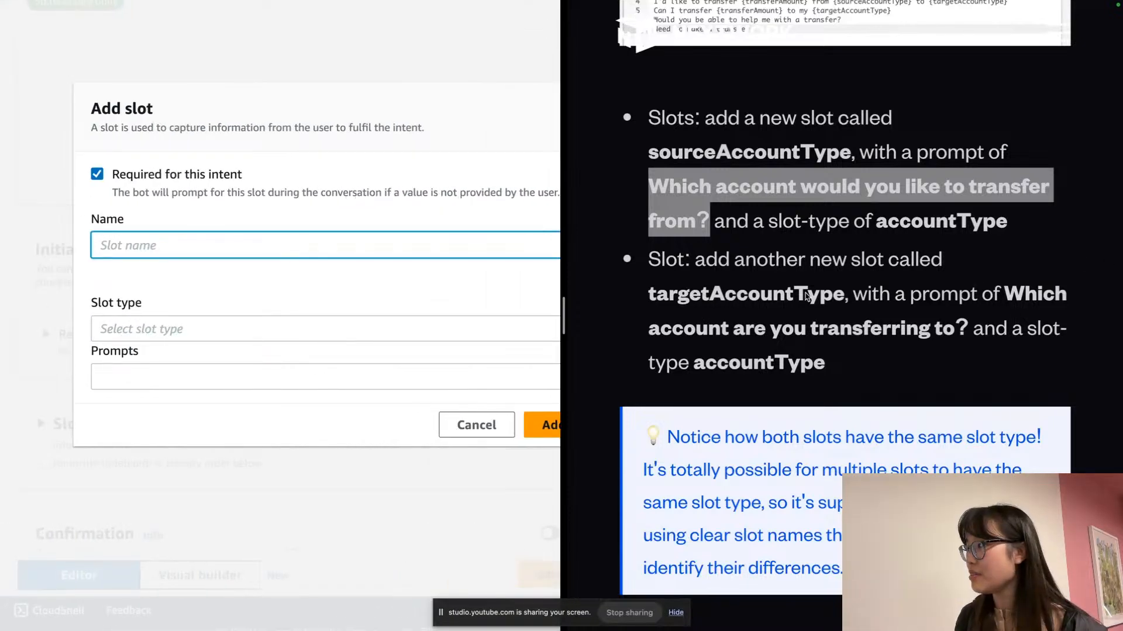
left_click(680, 286)
double_click(688, 287)
key("ctrl+c")
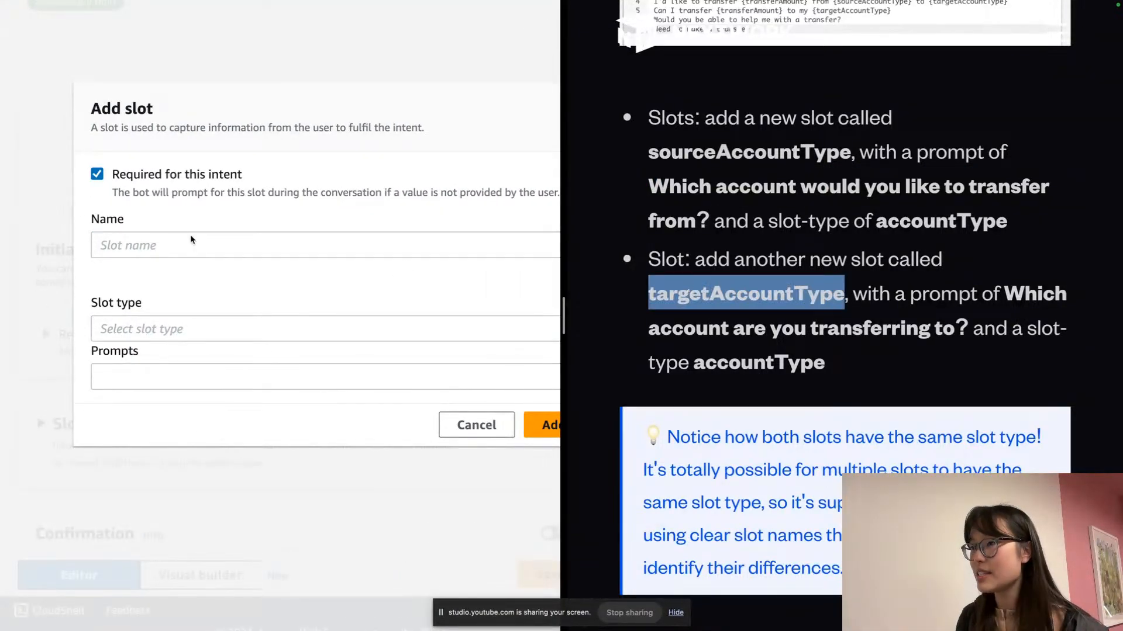
left_click(193, 241)
key("ctrl+v")
left_click(970, 333)
left_click_drag(1003, 292, 962, 331)
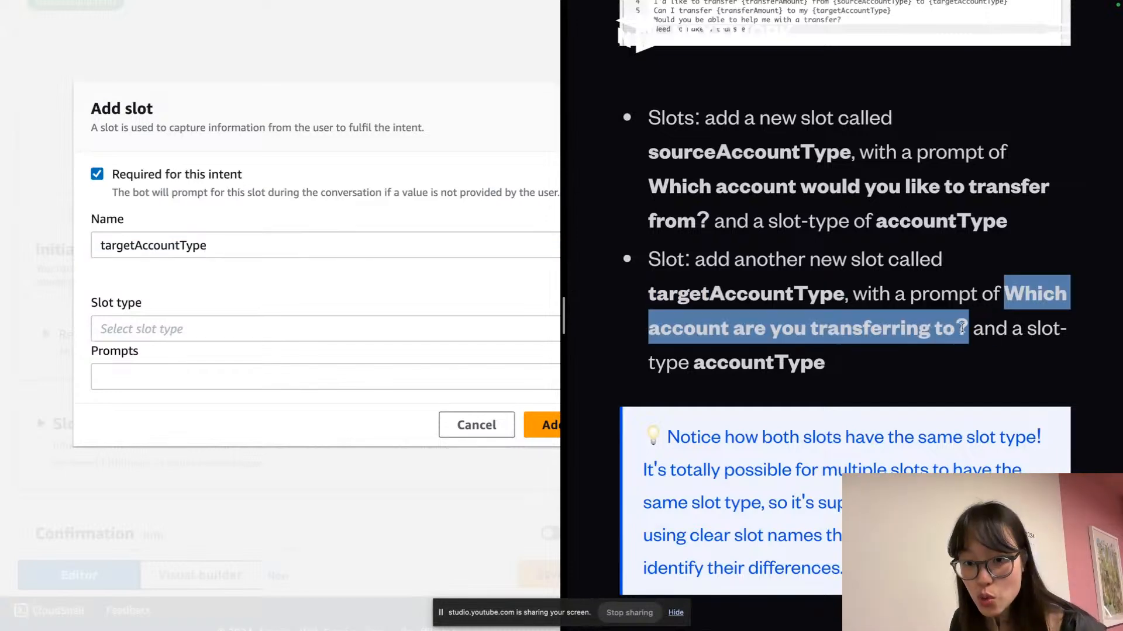
key("super+c")
left_click(193, 380)
key("super+v")
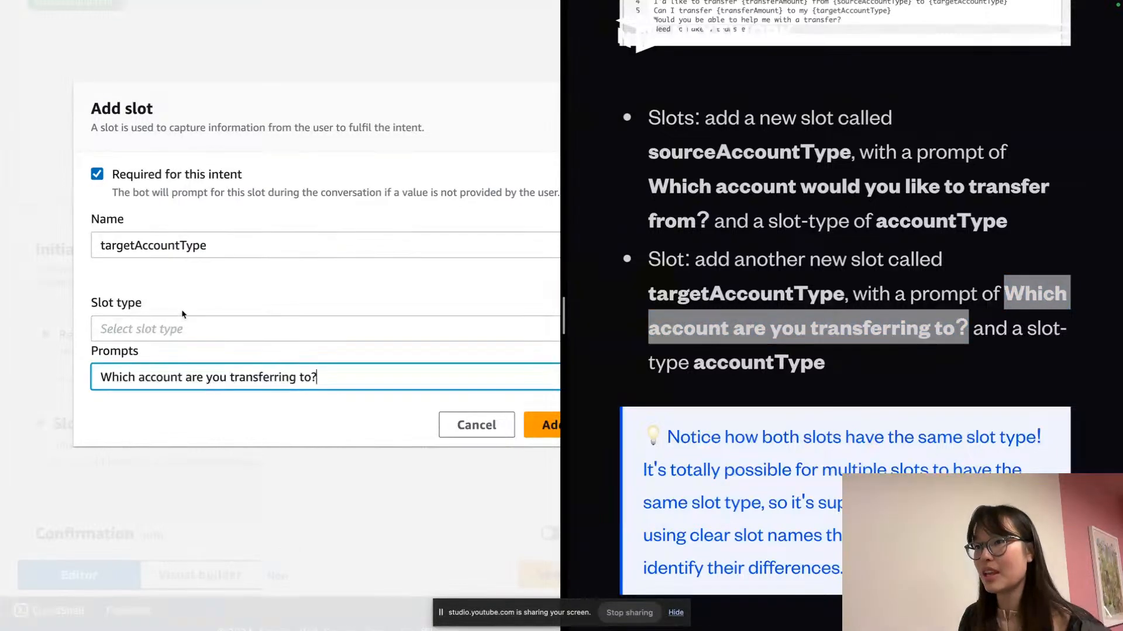
Set its type to accountType, uncheck Required, and add the slot
left_click(176, 336)
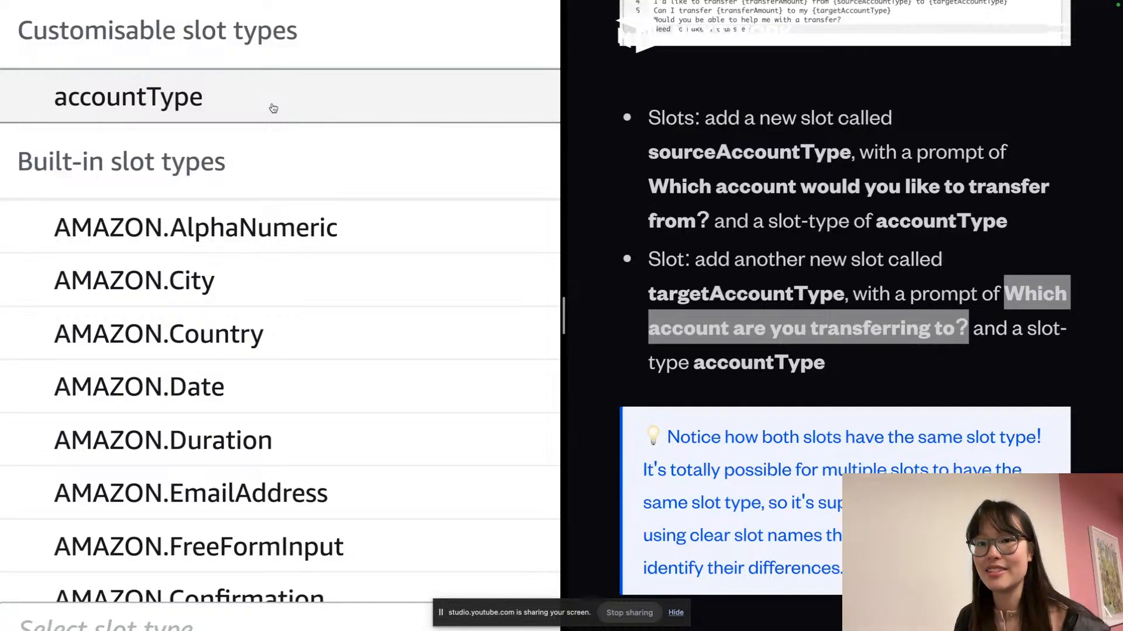
left_click(273, 109)
left_click(321, 346)
left_click(454, 449)
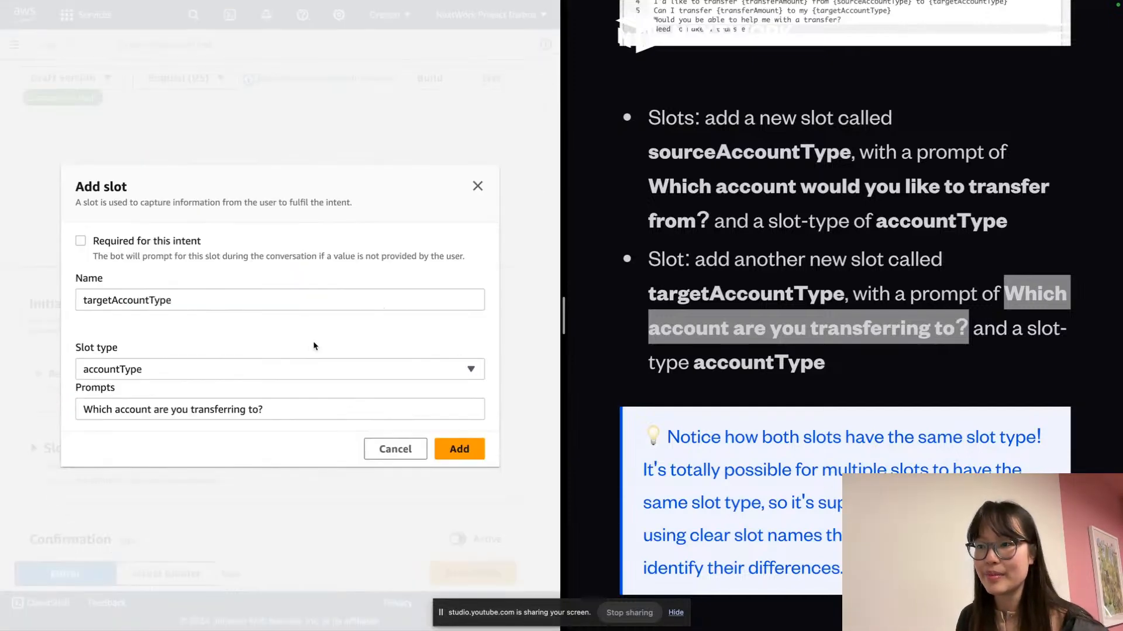
scroll(757, 323, "down", 5)
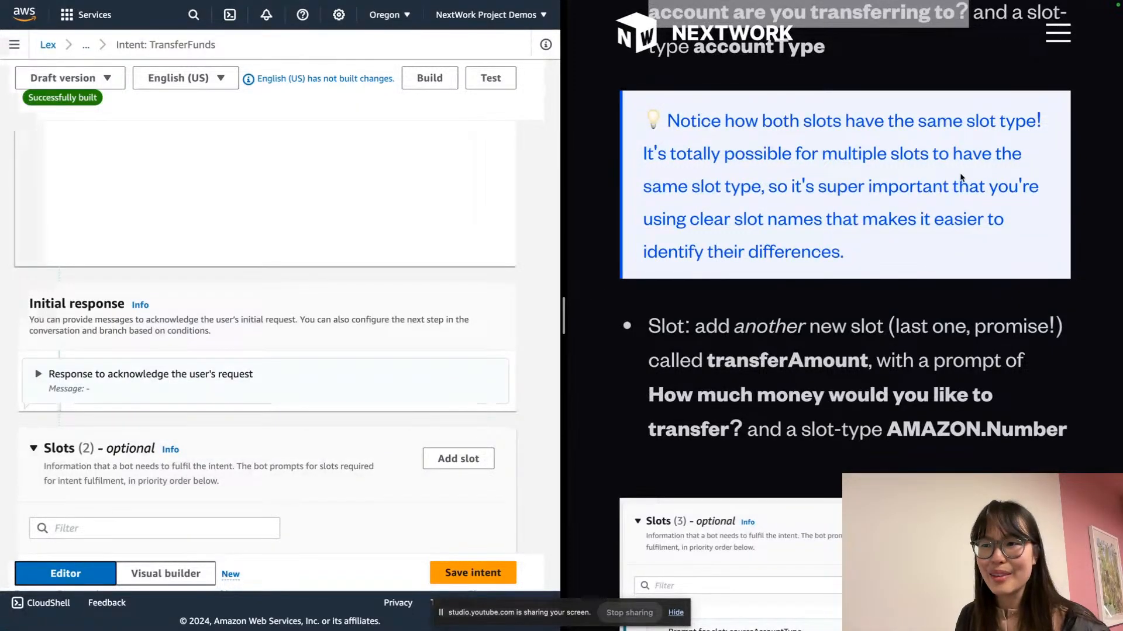
scroll(506, 264, "down", 5)
scroll(506, 263, "down", 1)
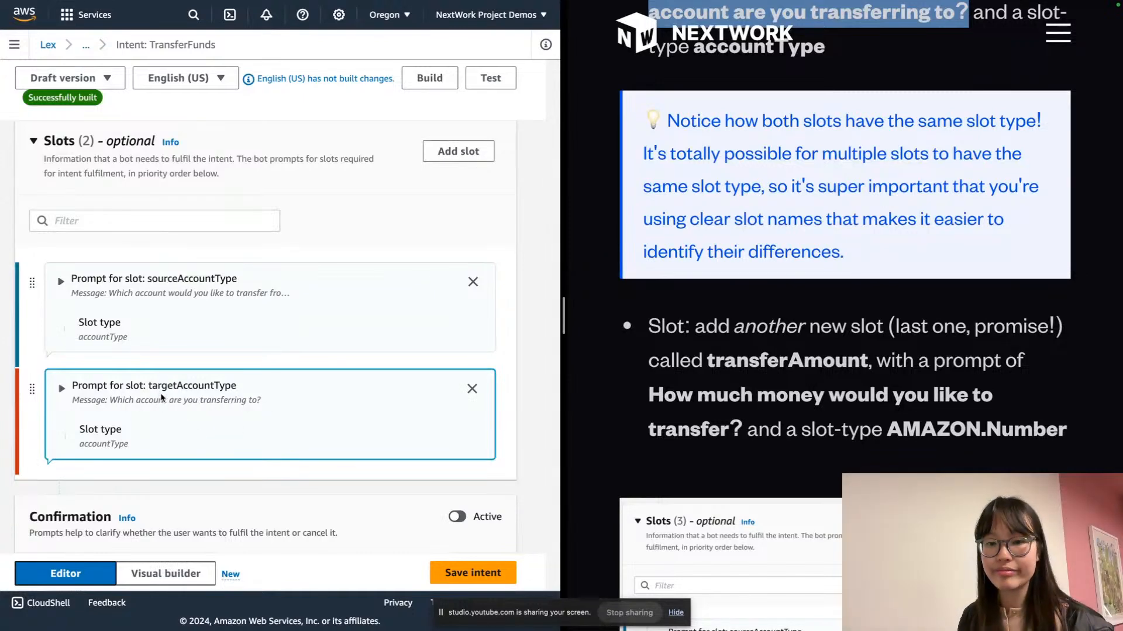
scroll(161, 398, "down", 6)
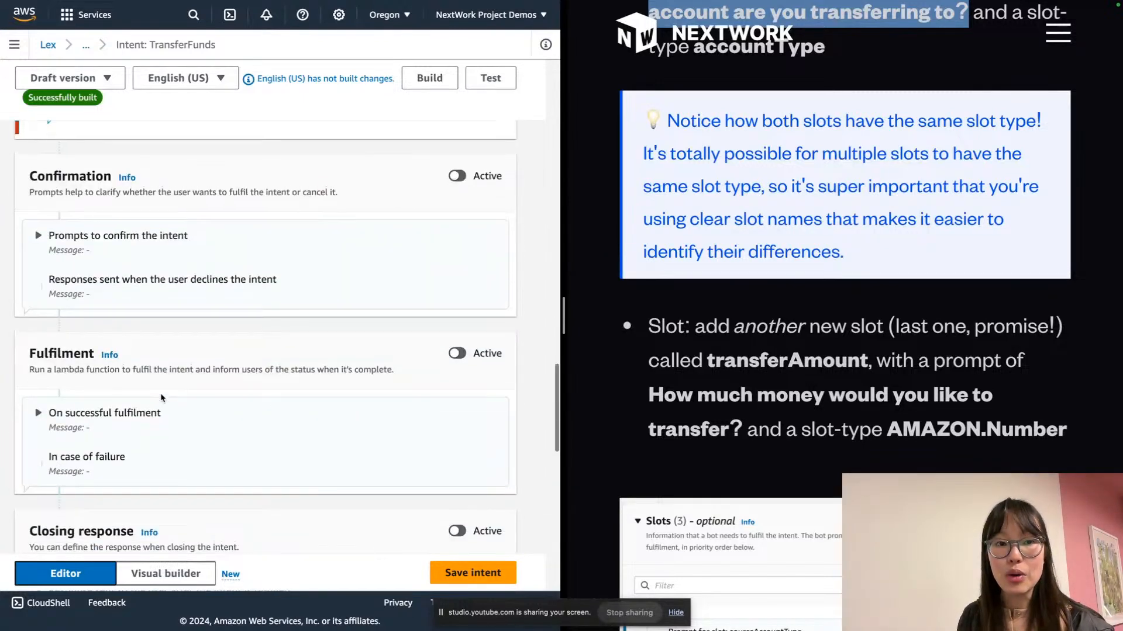
scroll(162, 398, "up", 5)
scroll(162, 399, "up", 1)
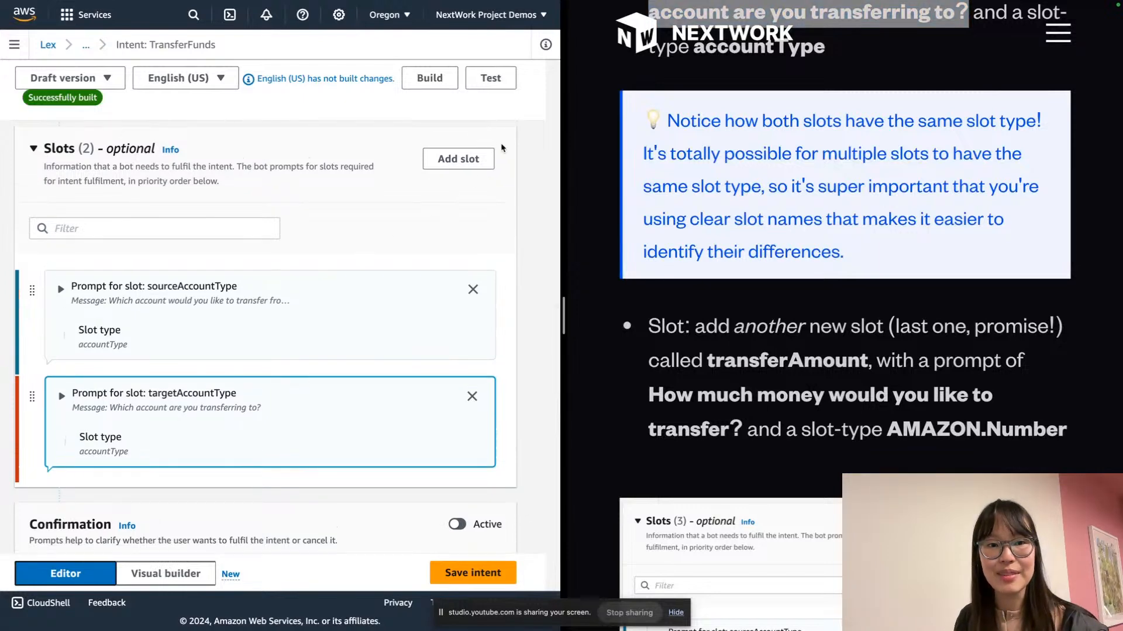
Start a slot named transferAmount with prompt 'How much money would you like to transfer?'
left_click(458, 159)
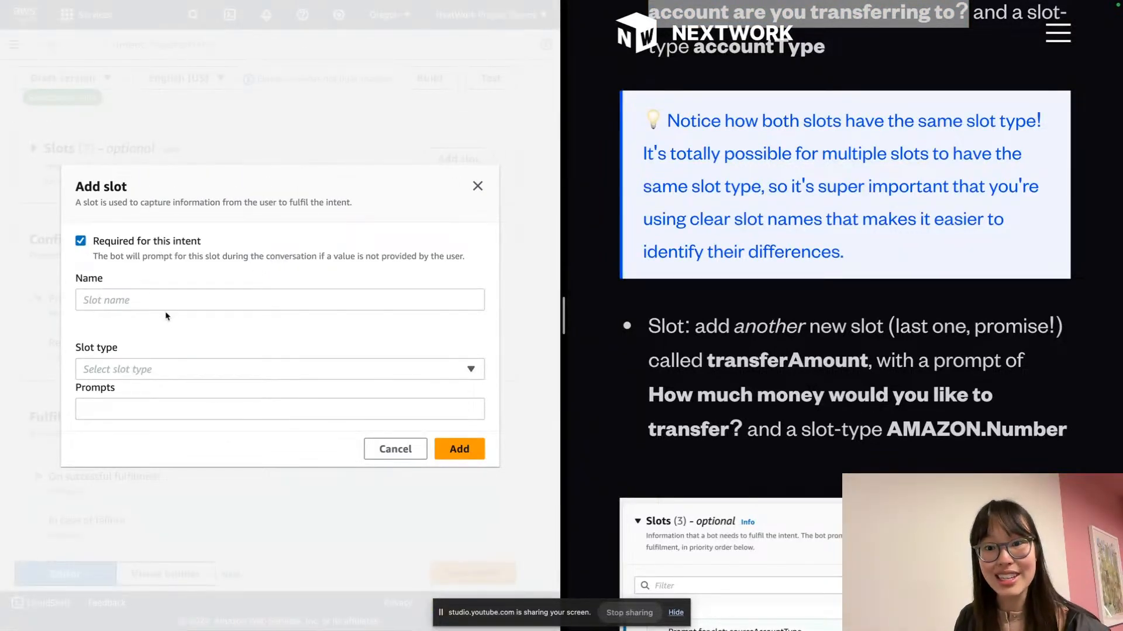
left_click(116, 292)
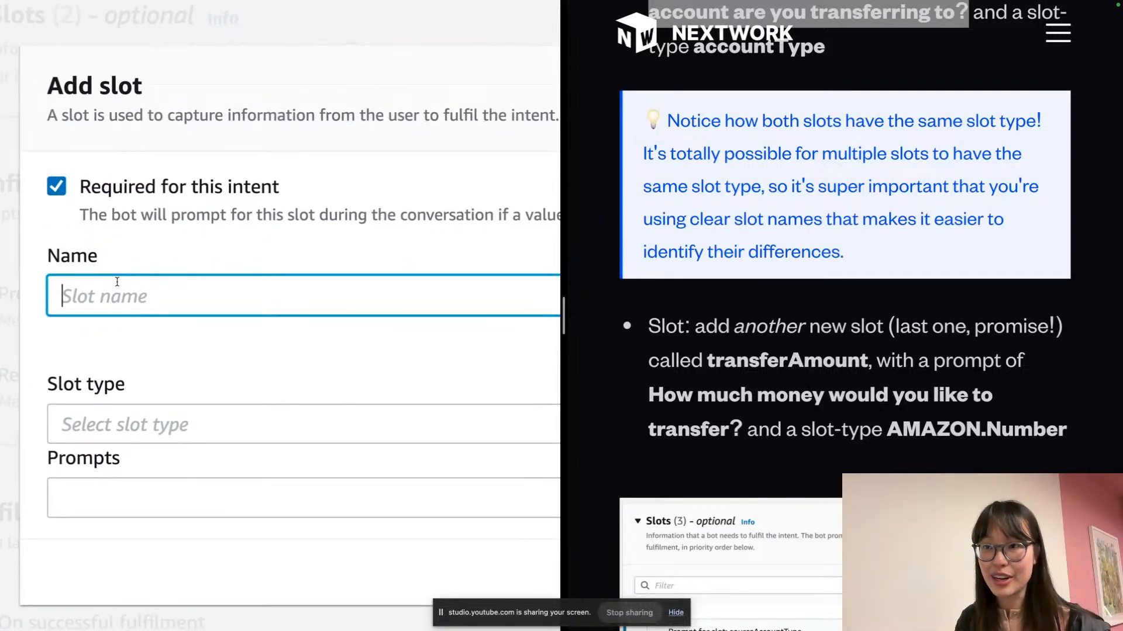
double_click(785, 349)
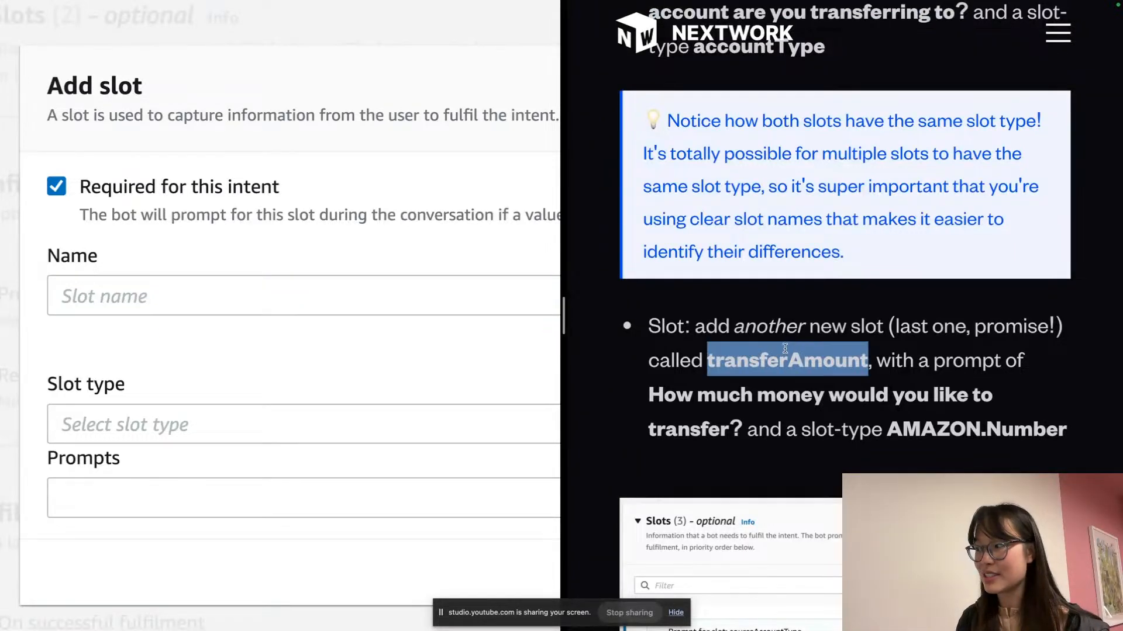
left_click(222, 304)
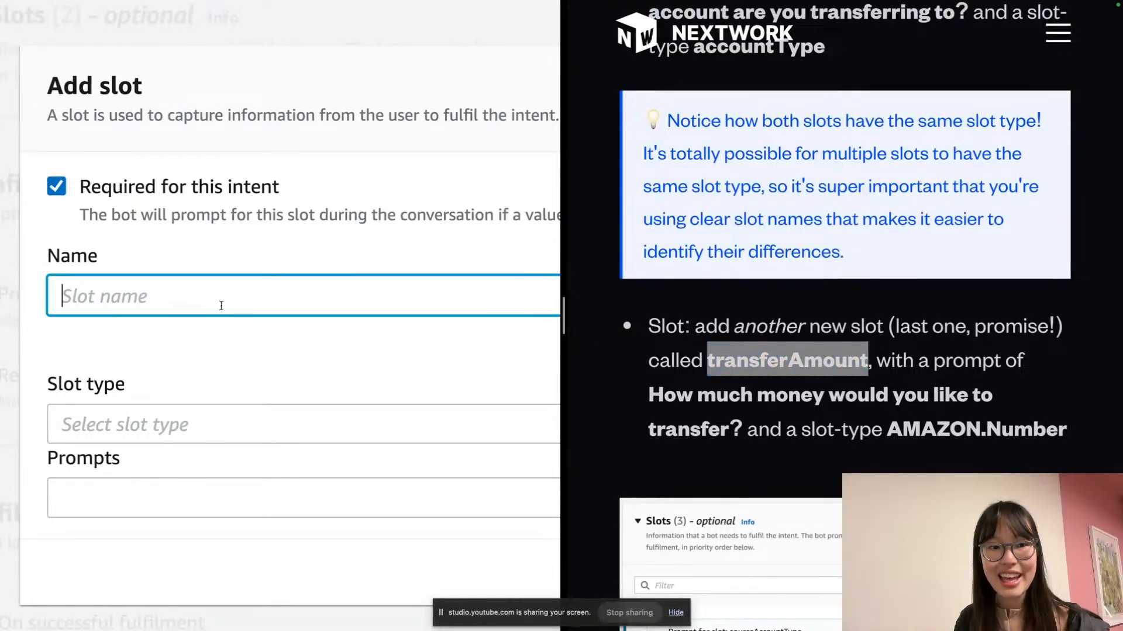
key("ctrl+v")
left_click(638, 412)
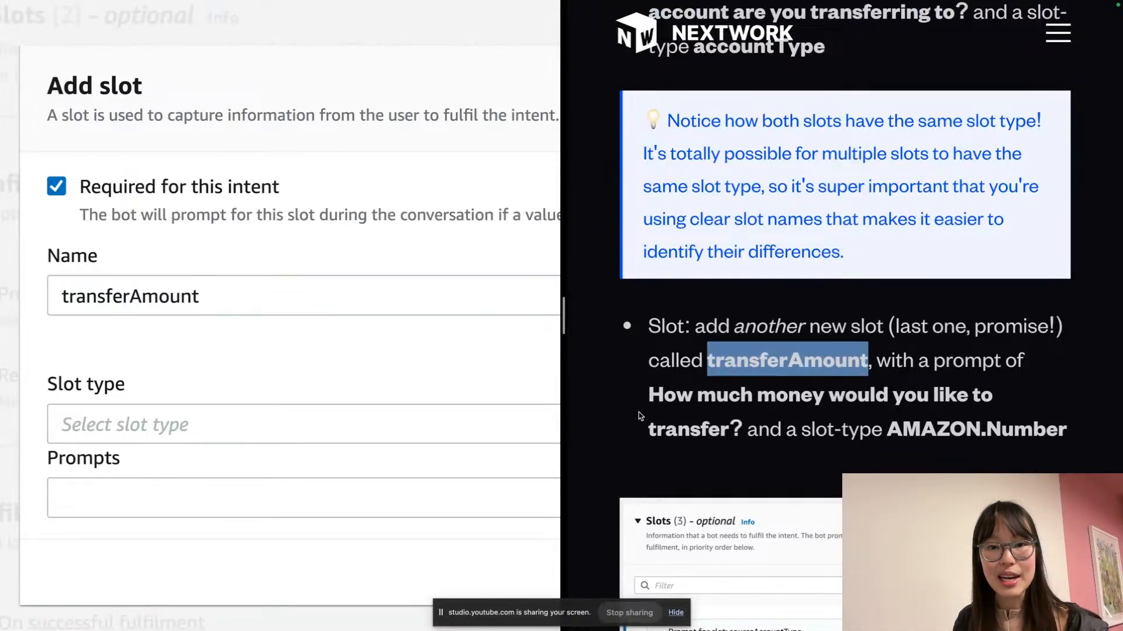
left_click_drag(639, 404, 740, 420)
key("ctrl+c")
left_click(324, 457)
left_click(275, 517)
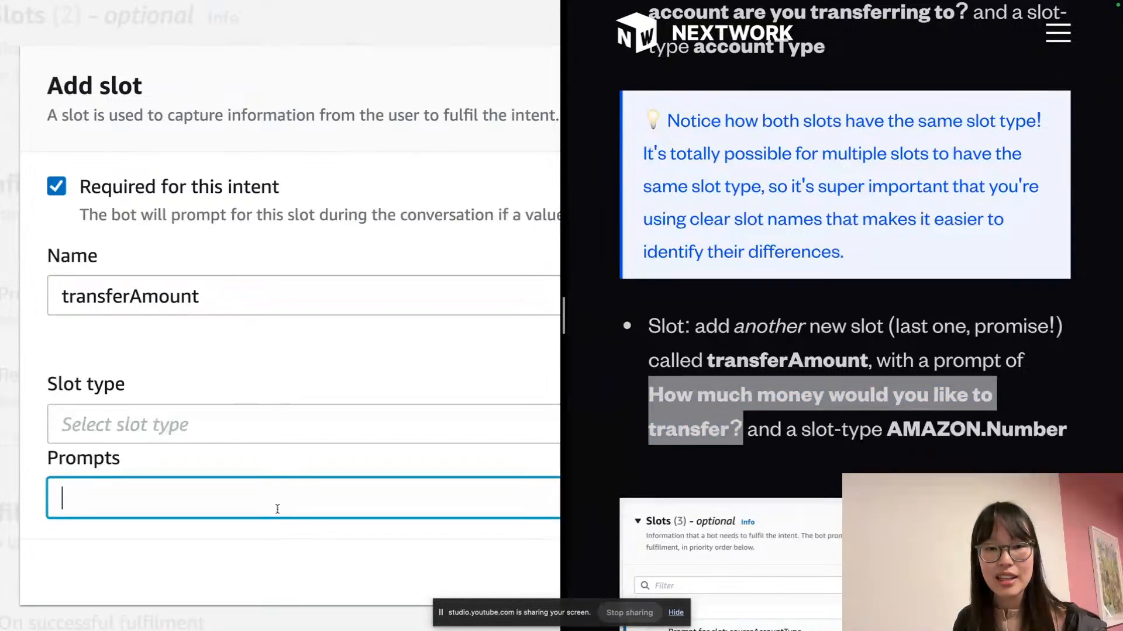
key("ctrl+v")
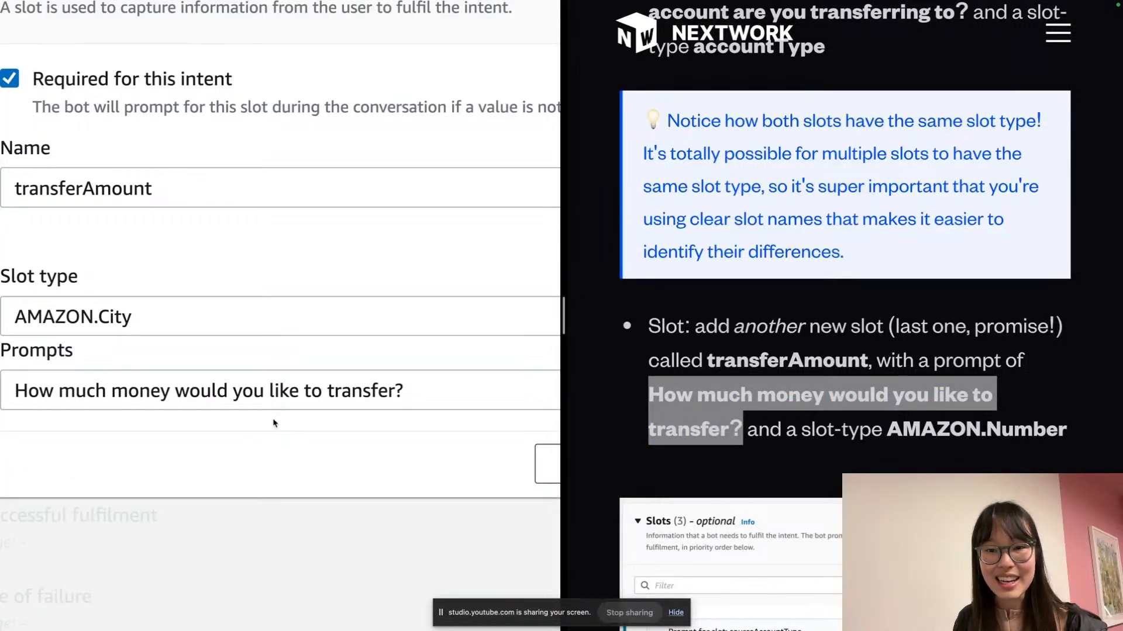
Set the slot type to AMAZON.Number and add the transferAmount slot
left_click(258, 318)
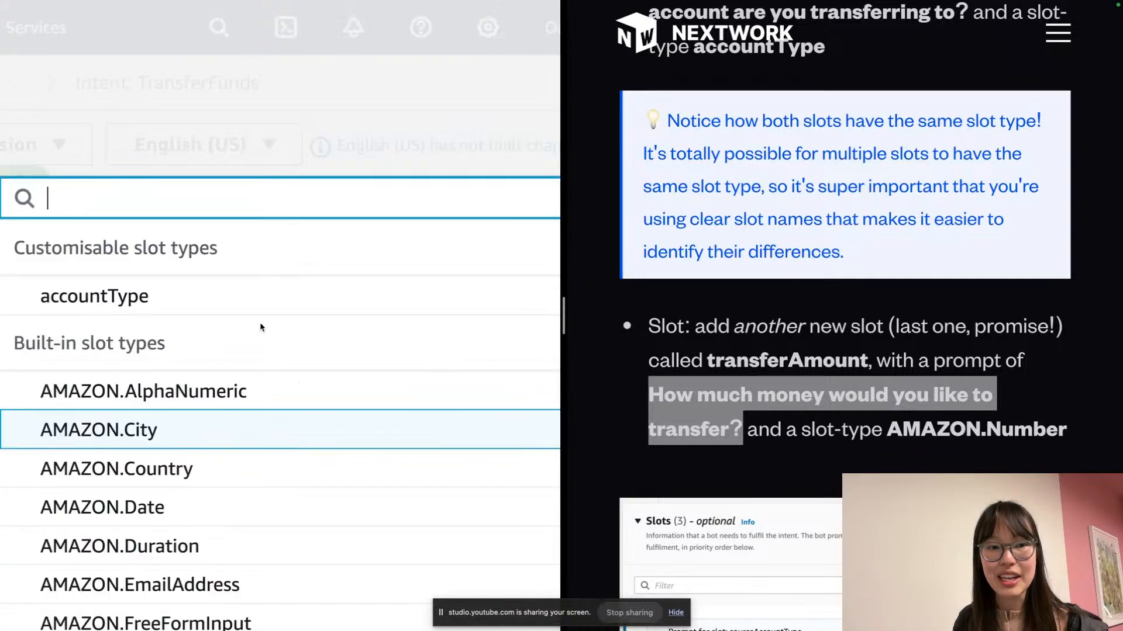
scroll(227, 526, "down", 2)
scroll(228, 528, "down", 3)
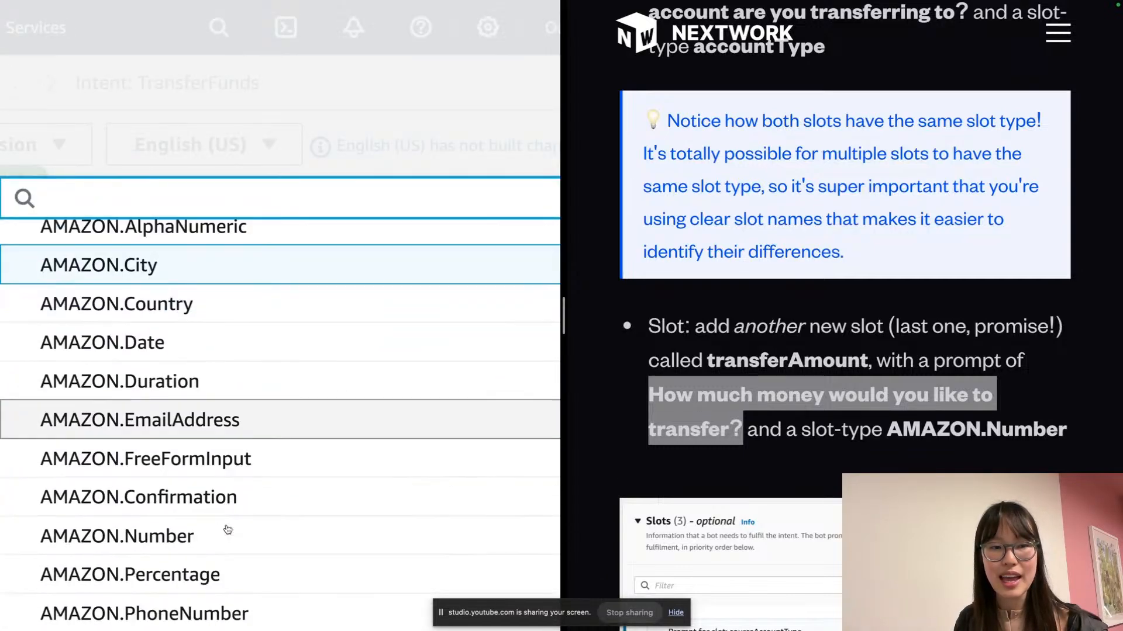
left_click(166, 526)
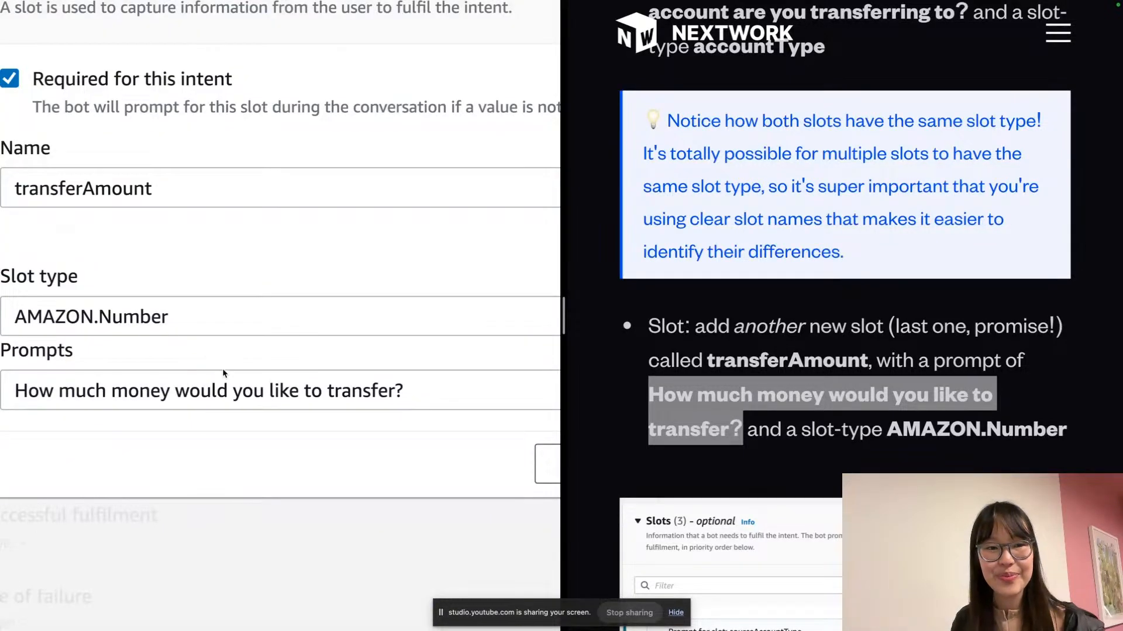
scroll(251, 461, "right", 5)
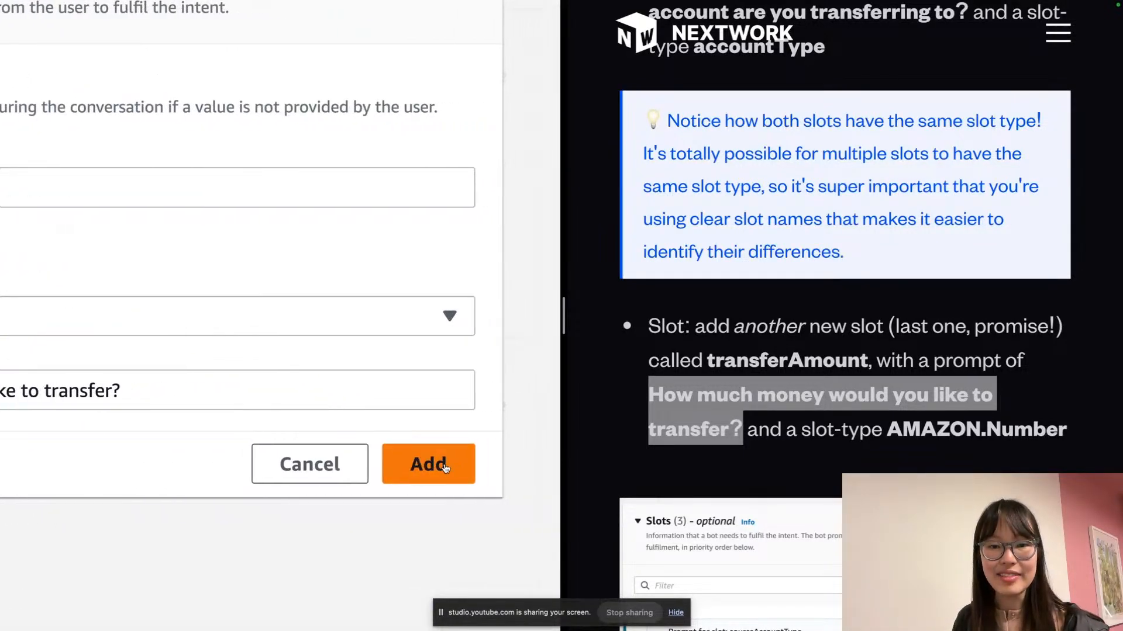
left_click(443, 465)
scroll(362, 380, "left", 5)
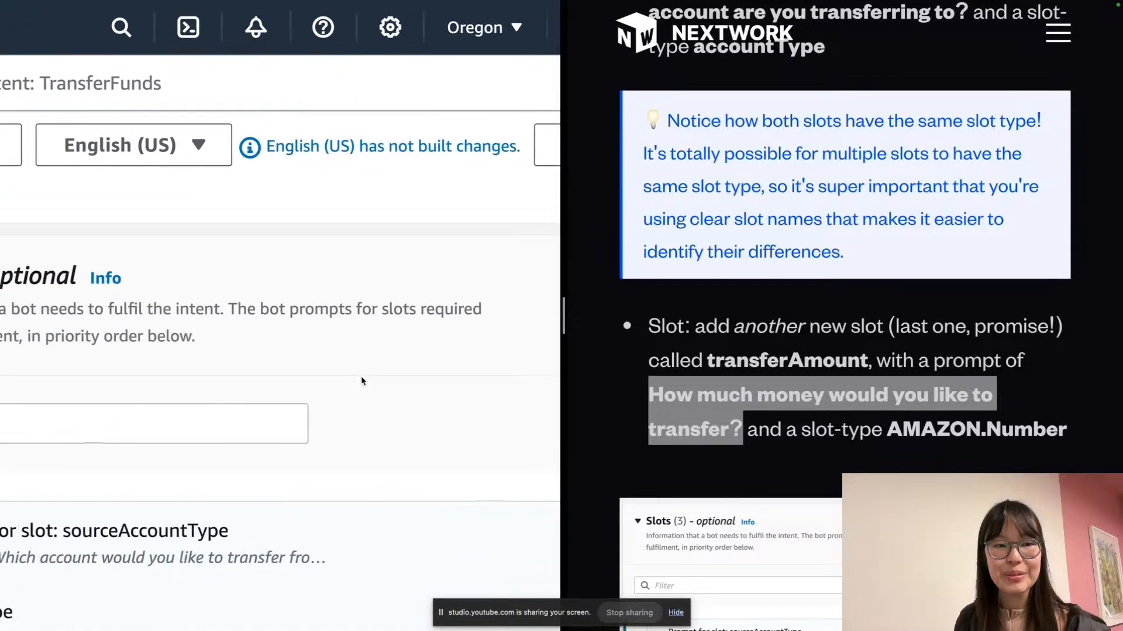
scroll(361, 381, "down", 3)
scroll(362, 381, "left", 3)
scroll(361, 381, "down", 5)
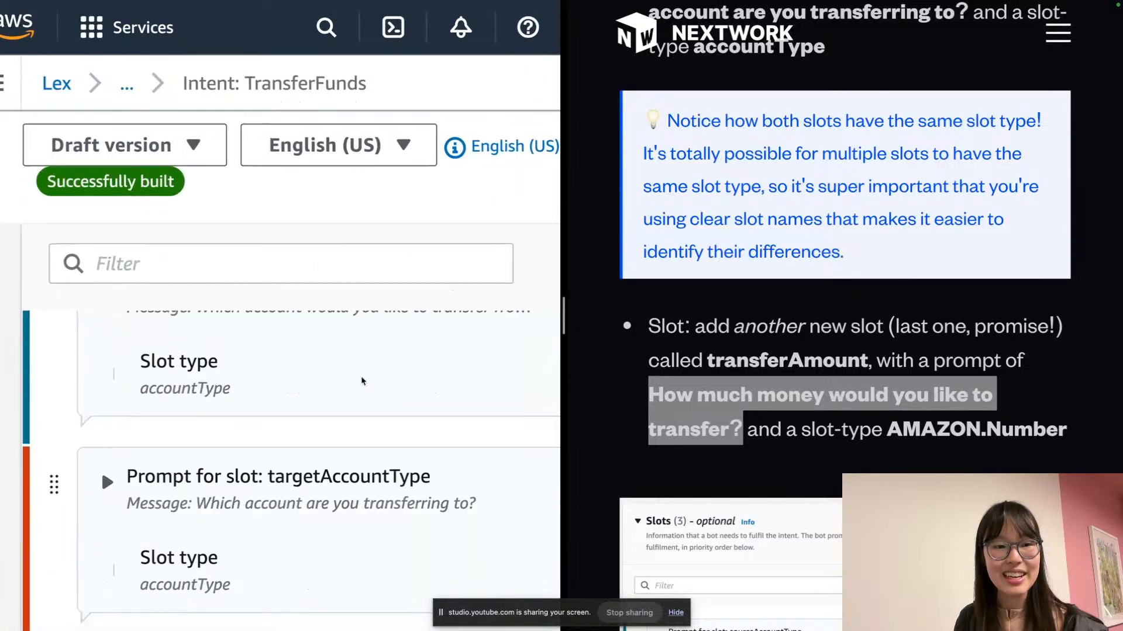
scroll(362, 380, "down", 3)
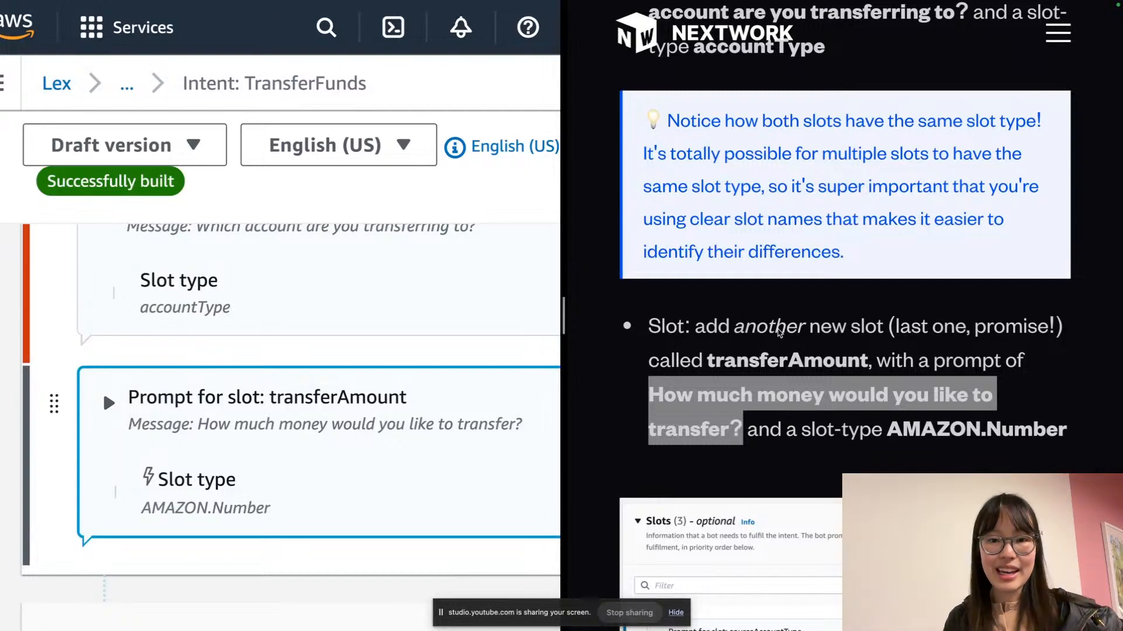
scroll(778, 332, "down", 5)
scroll(778, 332, "down", 9)
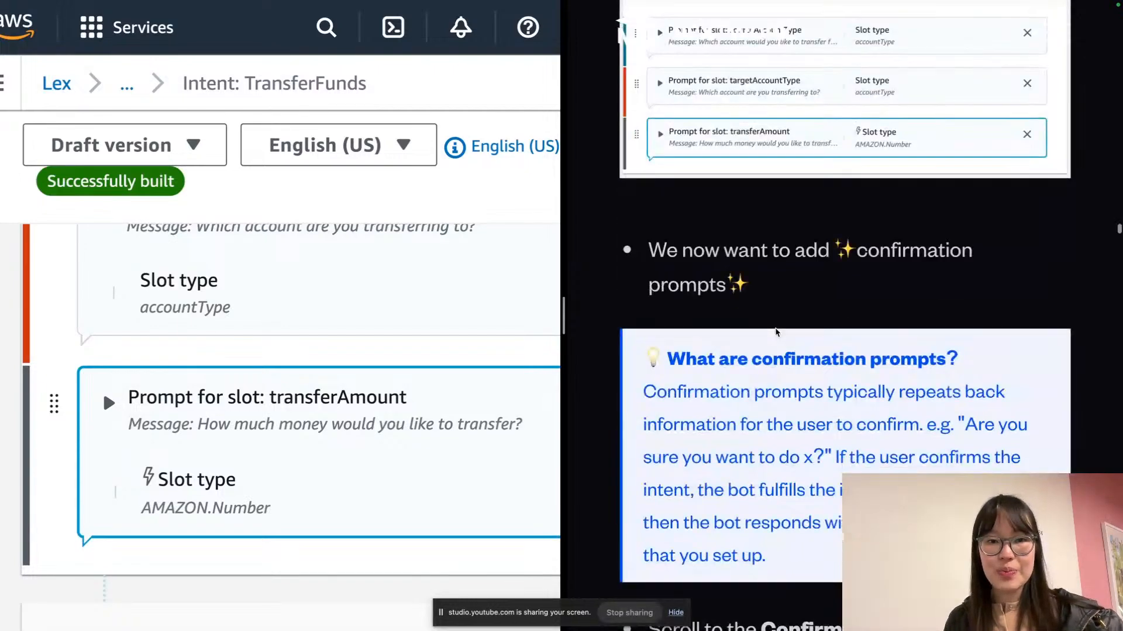
scroll(776, 331, "up", 1)
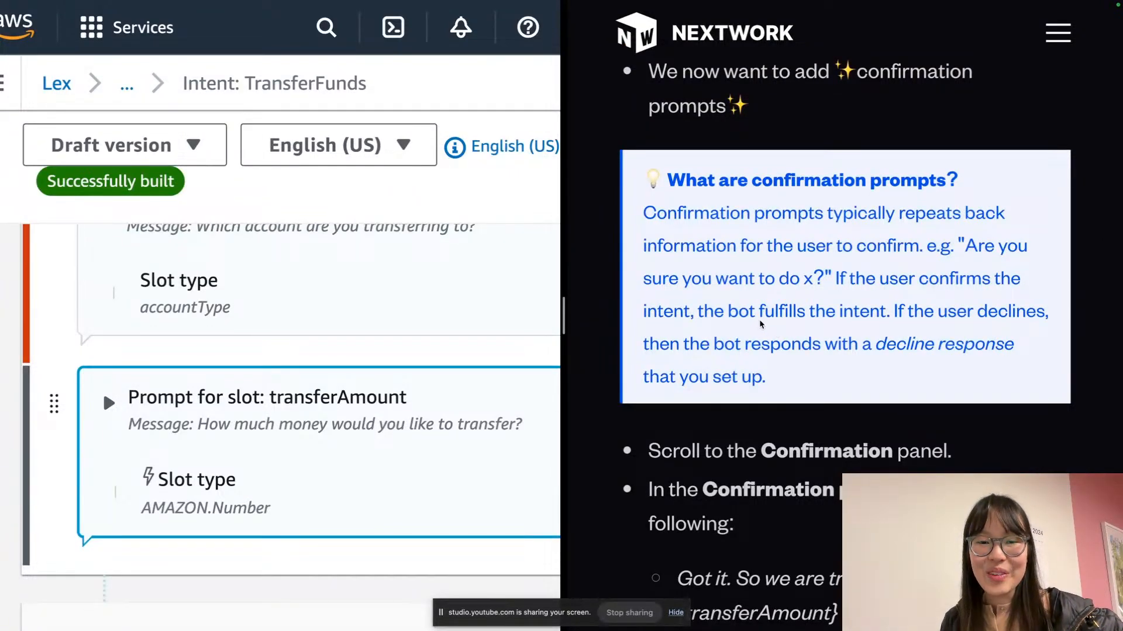
scroll(347, 363, "down", 10)
scroll(347, 363, "up", 4)
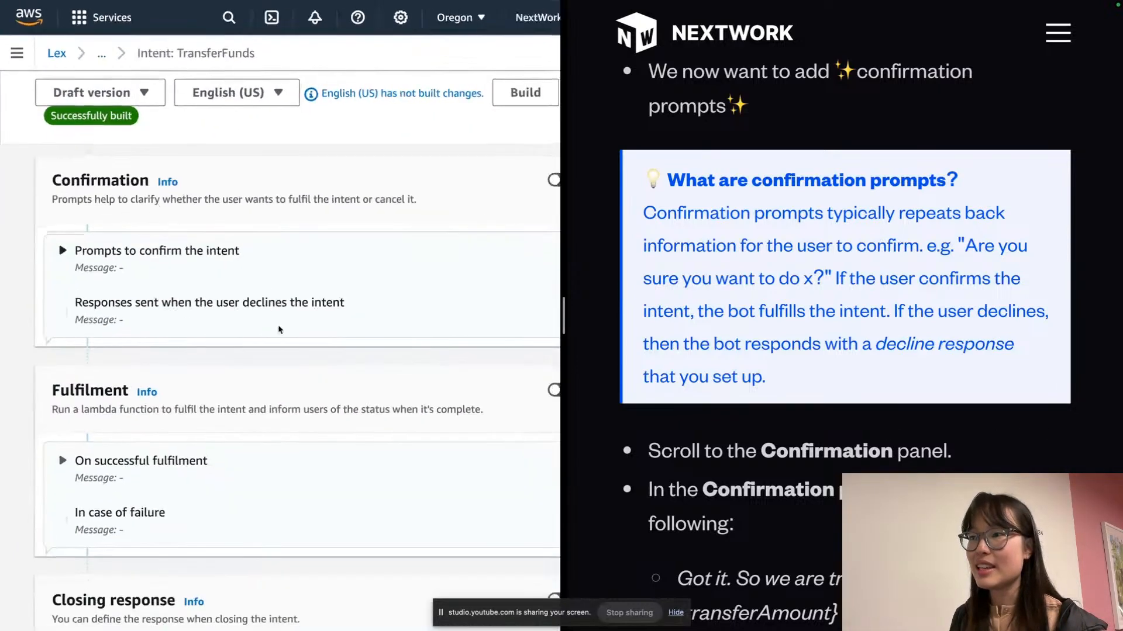
scroll(252, 292, "right", 2)
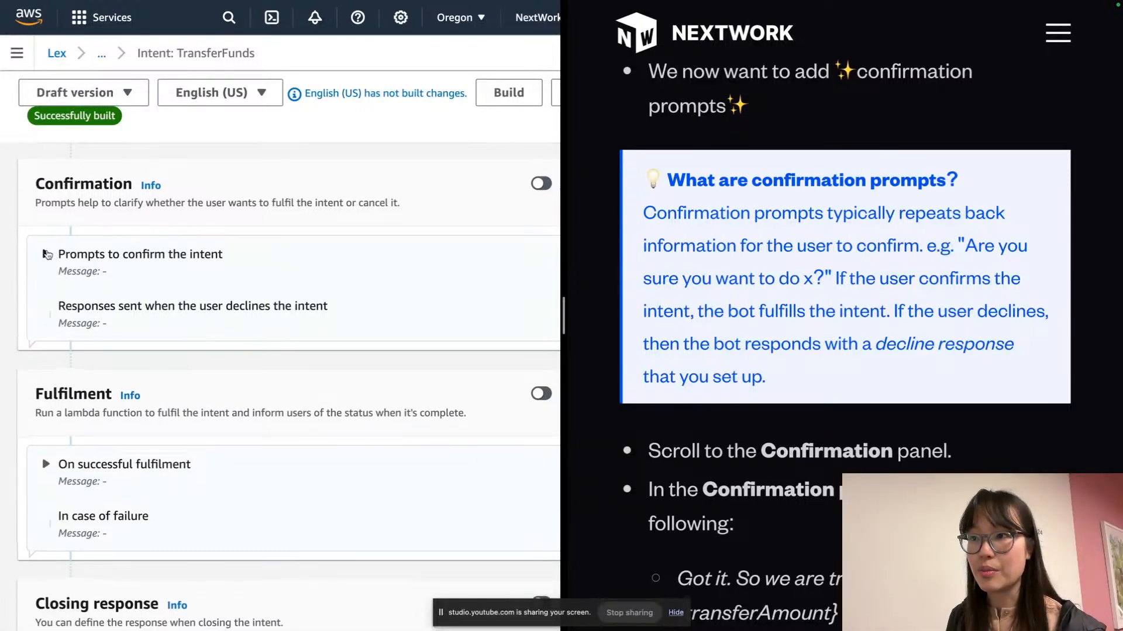
Expand the confirmation prompt settings and paste the guide's confirmation sentence as the prompt
left_click(47, 256)
left_click(134, 315)
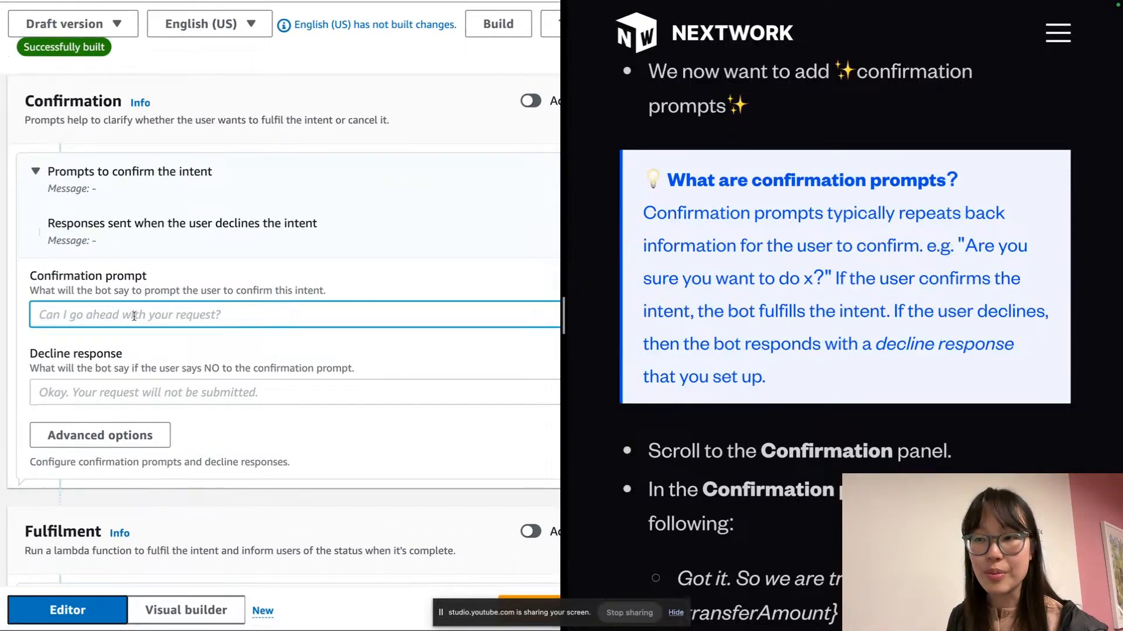
left_click(152, 387)
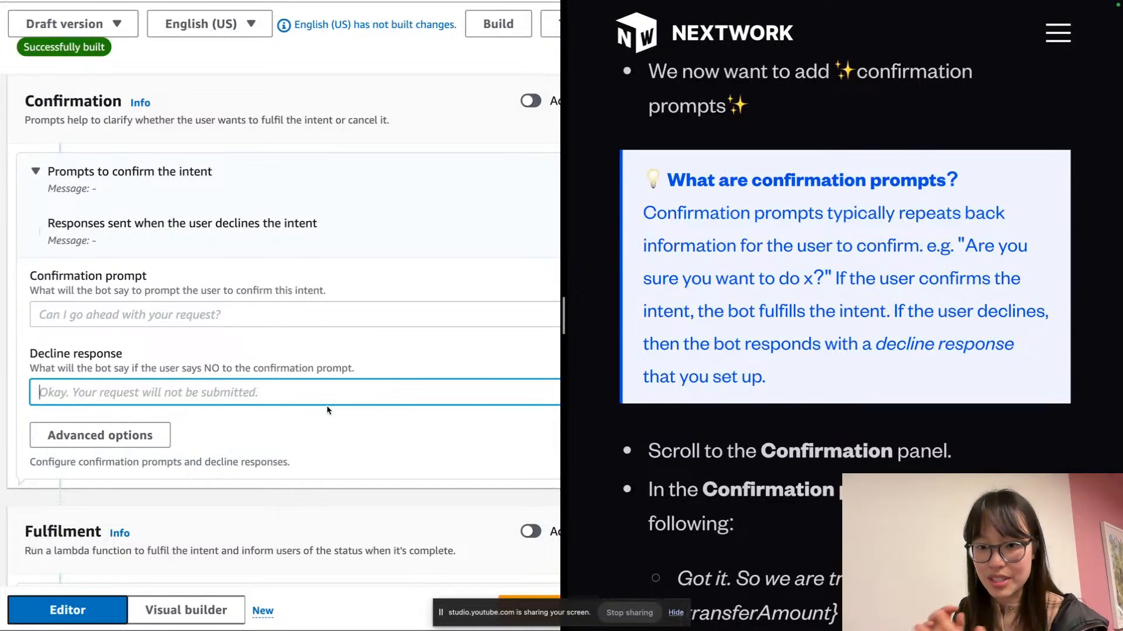
scroll(328, 410, "right", 1)
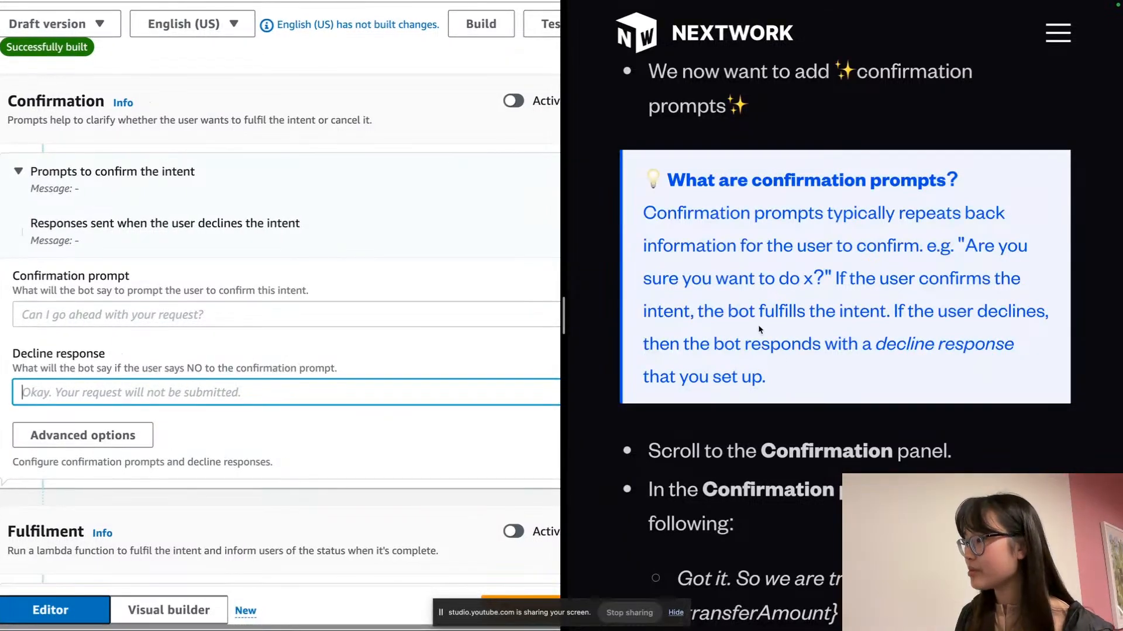
scroll(851, 365, "down", 1)
scroll(851, 365, "down", 6)
scroll(839, 364, "up", 1)
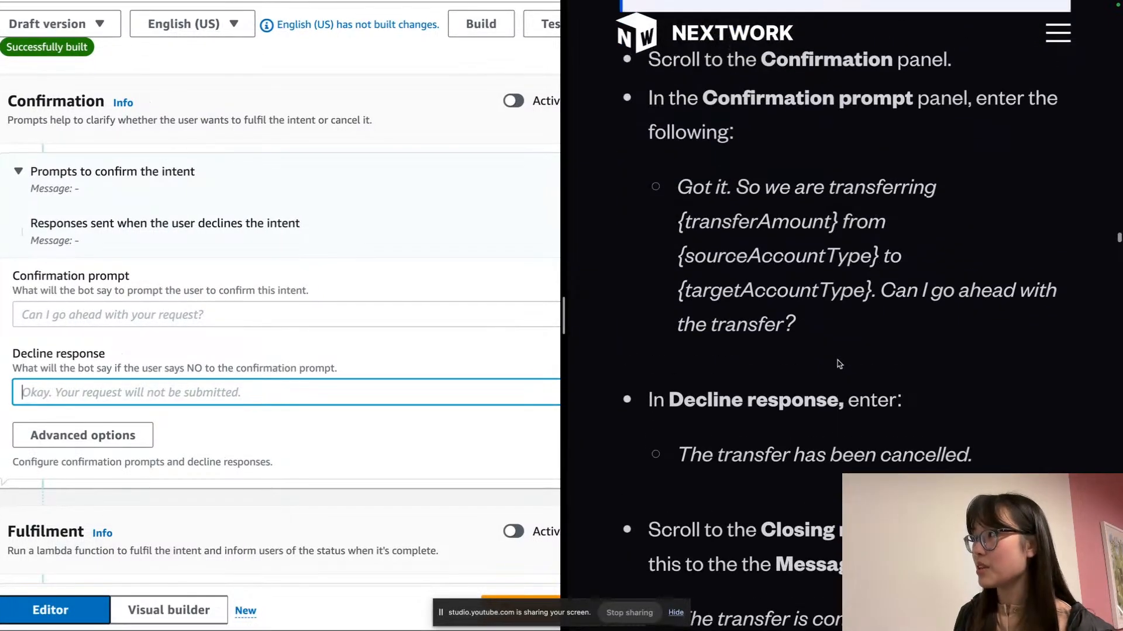
triple_click(775, 229)
key("ctrl+c")
left_click(192, 312)
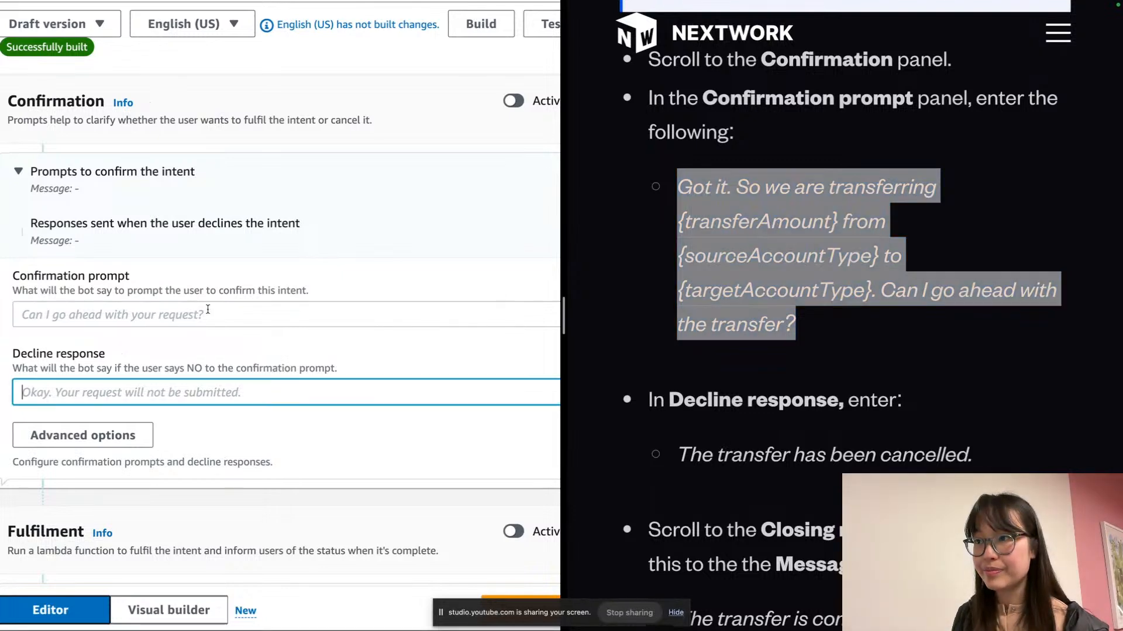
key("ctrl+v")
Review the pasted confirmation prompt text from start to end
scroll(213, 310, "left", 1)
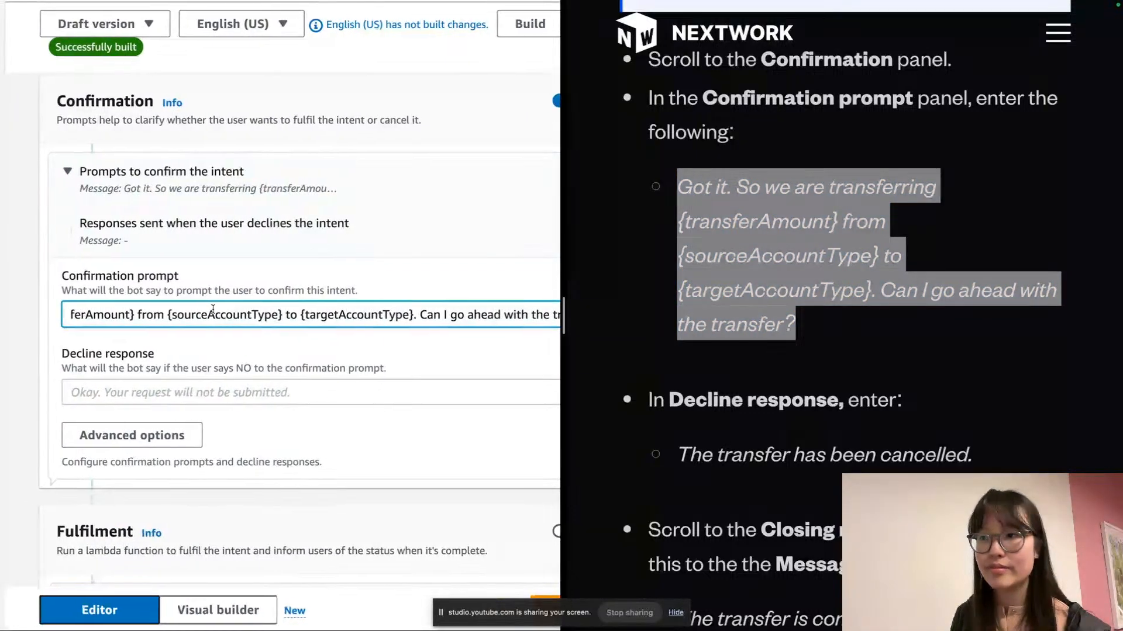
key("super+Left")
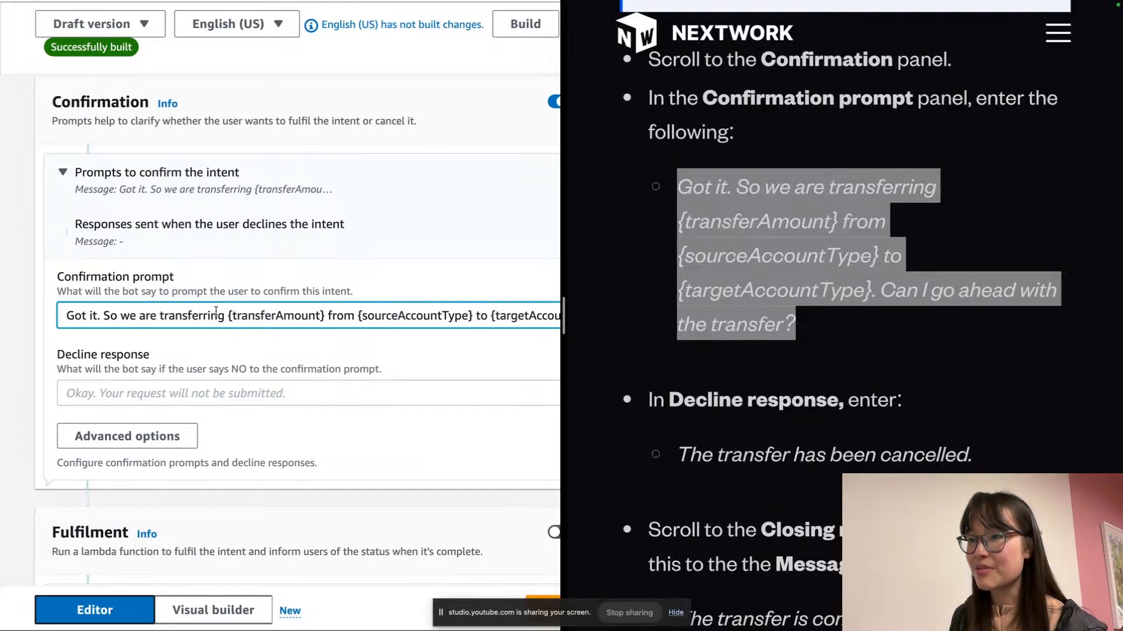
triple_click(435, 317)
scroll(435, 317, "right", 1)
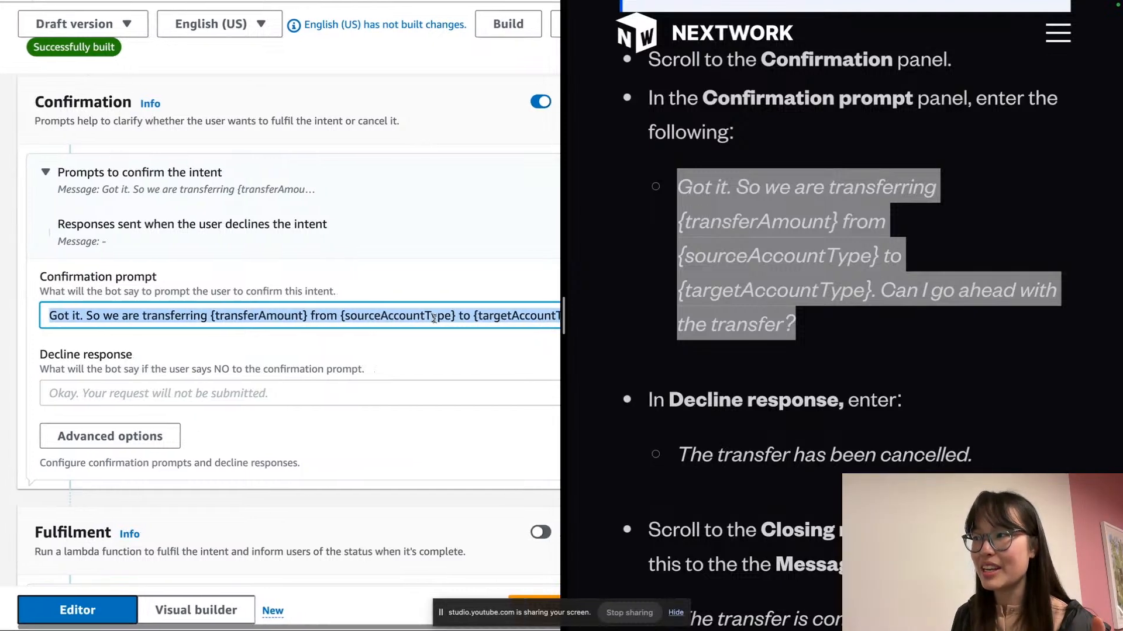
left_click(451, 316)
left_click_drag(451, 317, 533, 316)
left_click(533, 317)
key("super+Right")
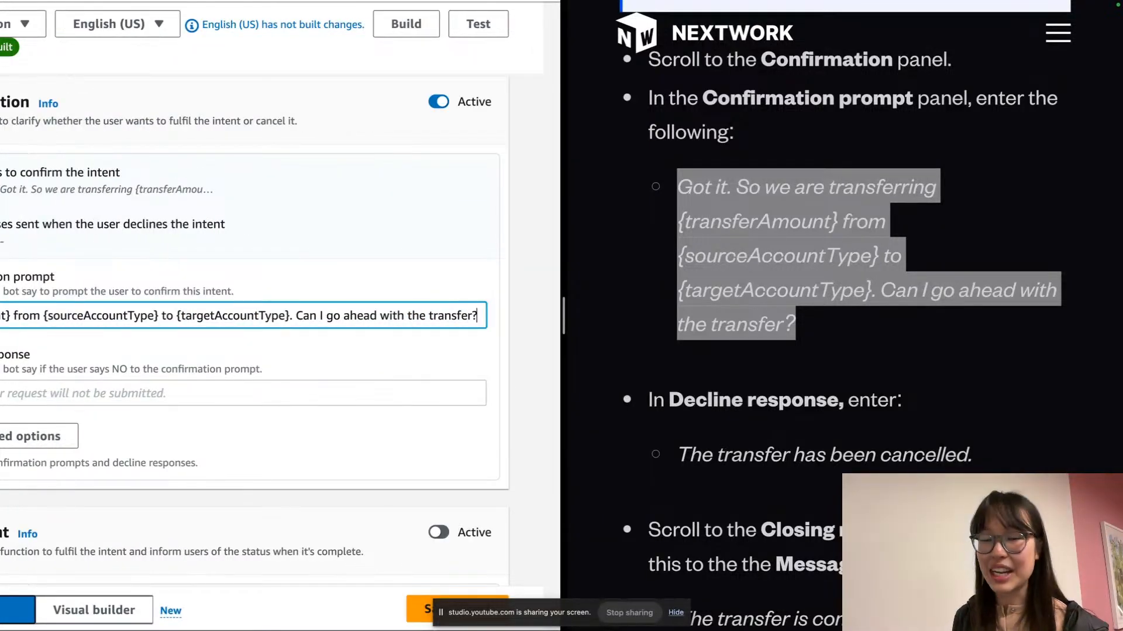
key("super+Left")
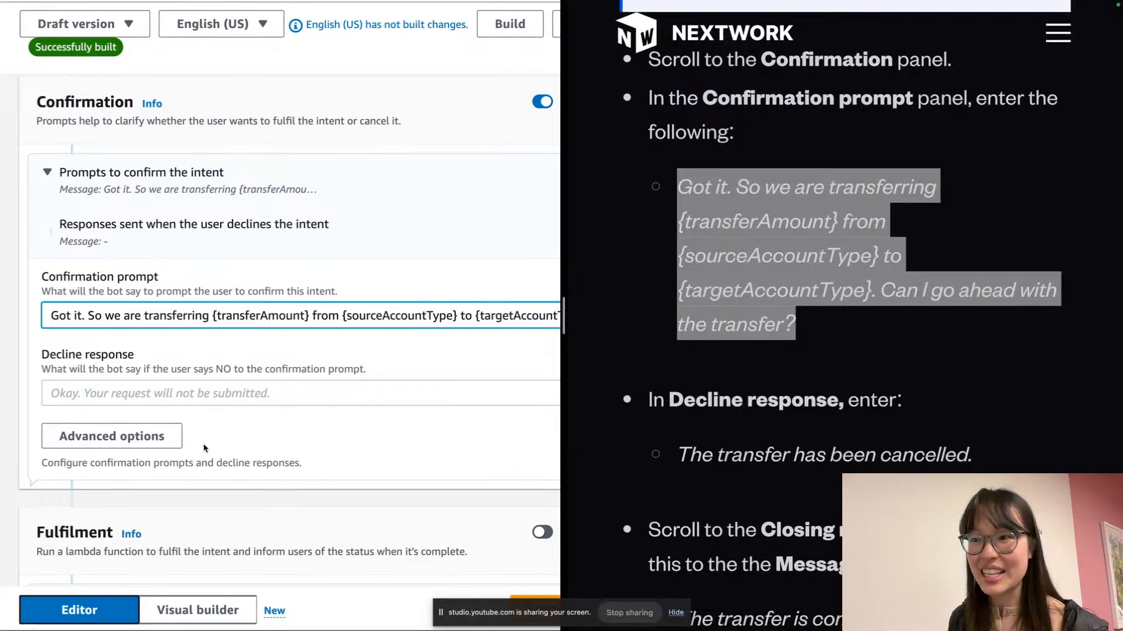
scroll(203, 448, "down", 2)
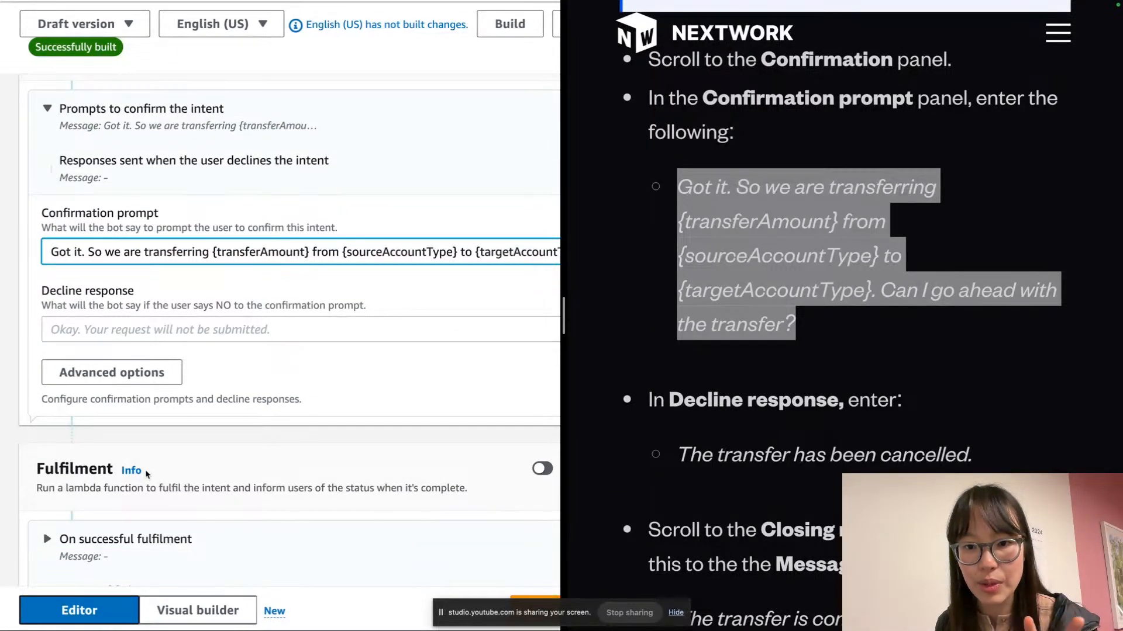
Paste 'The transfer has been cancelled.' from the guide as the decline response
left_click(82, 325)
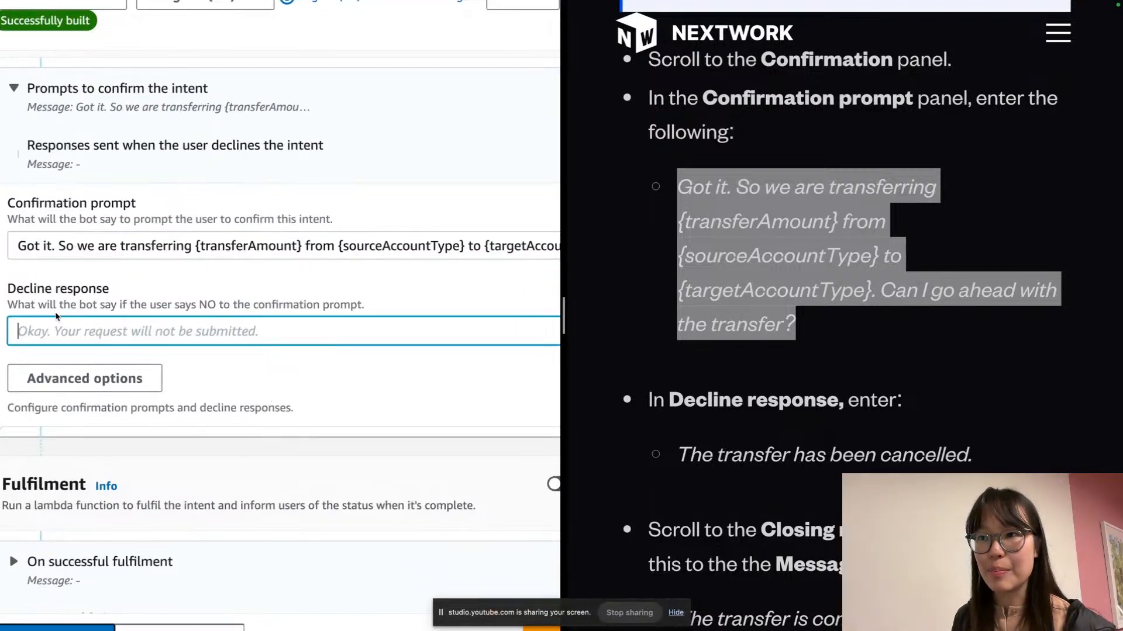
scroll(57, 319, "left", 1)
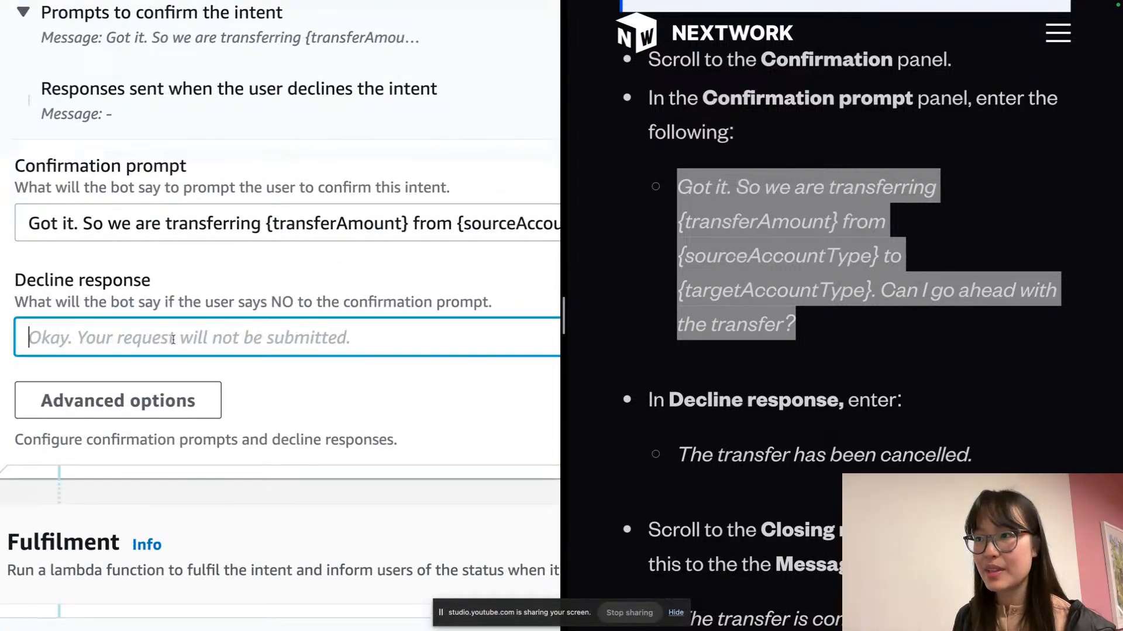
scroll(718, 365, "down", 2)
triple_click(839, 339)
key("ctrl+c")
left_click(84, 328)
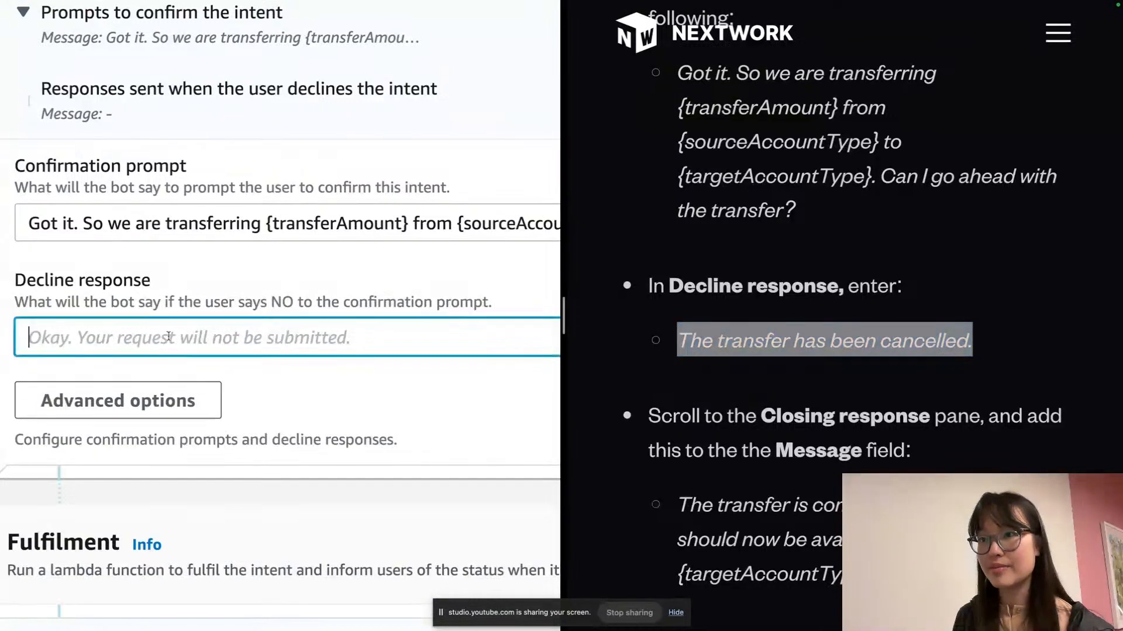
key("ctrl+v")
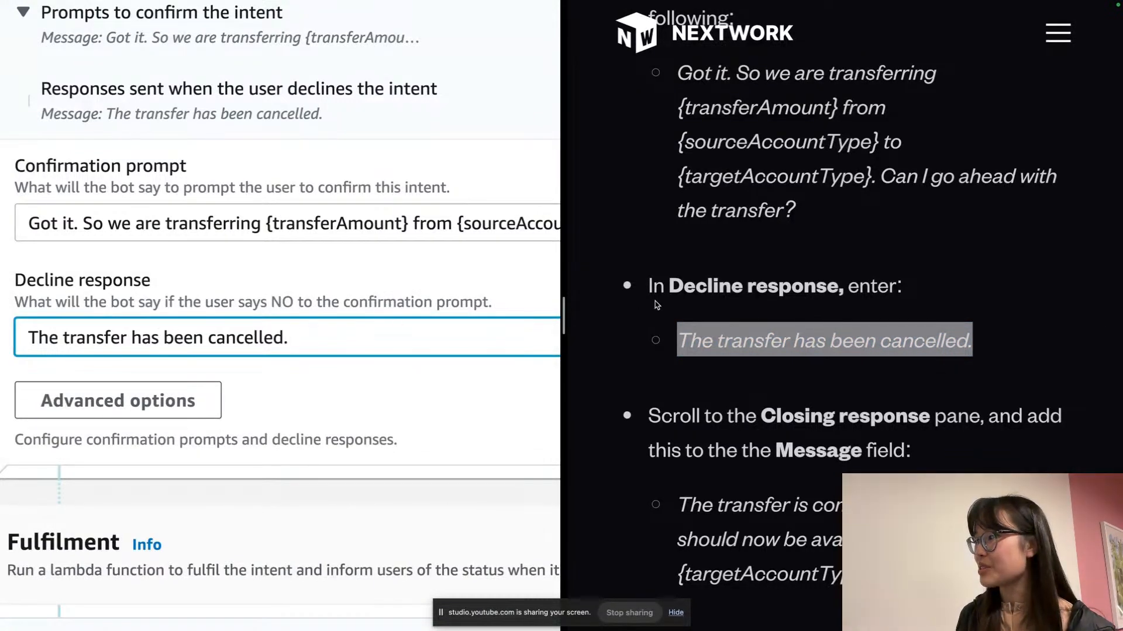
scroll(656, 304, "down", 5)
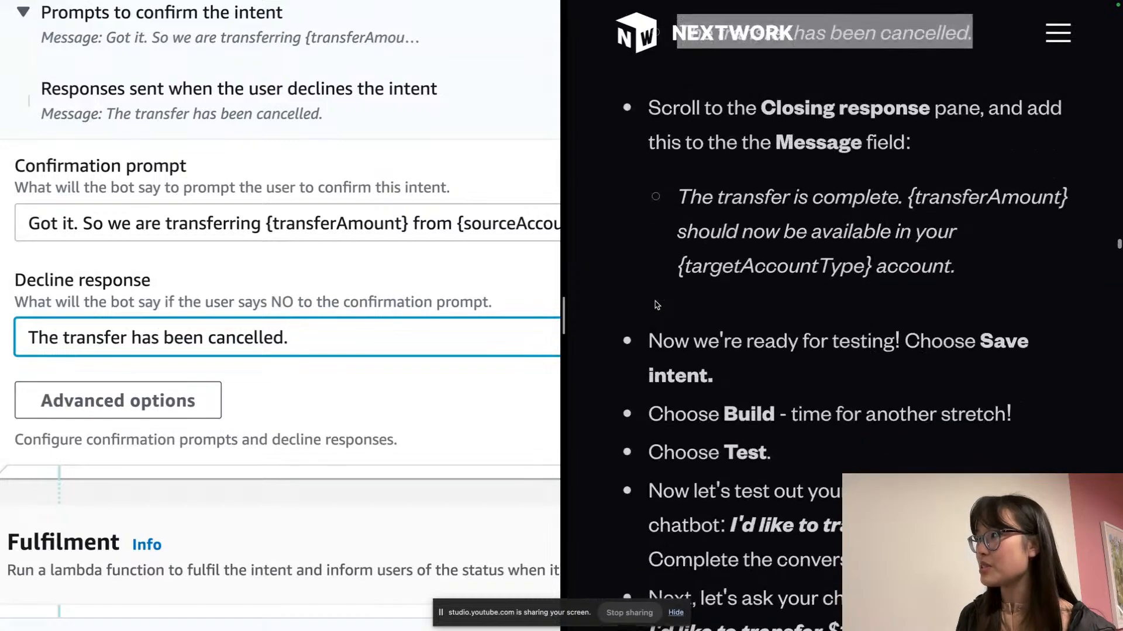
scroll(273, 285, "down", 8)
Paste 'The transfer is complete. {transferAmount} should now be available in your {targetAccountType} account.' as closing response
scroll(273, 285, "down", 5)
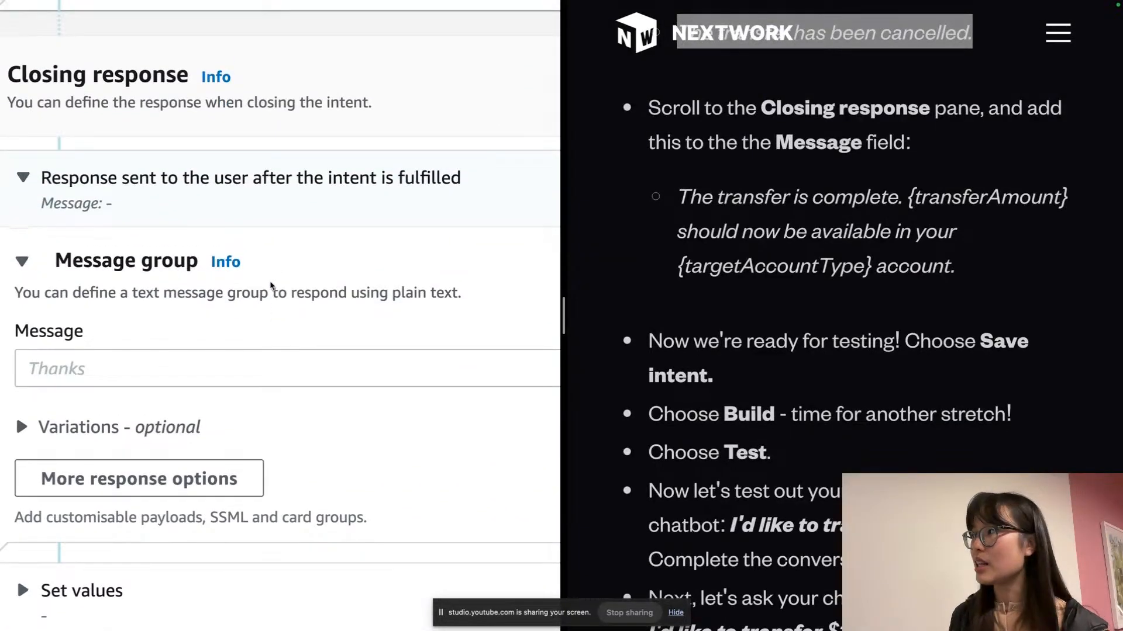
triple_click(929, 218)
key("super+c")
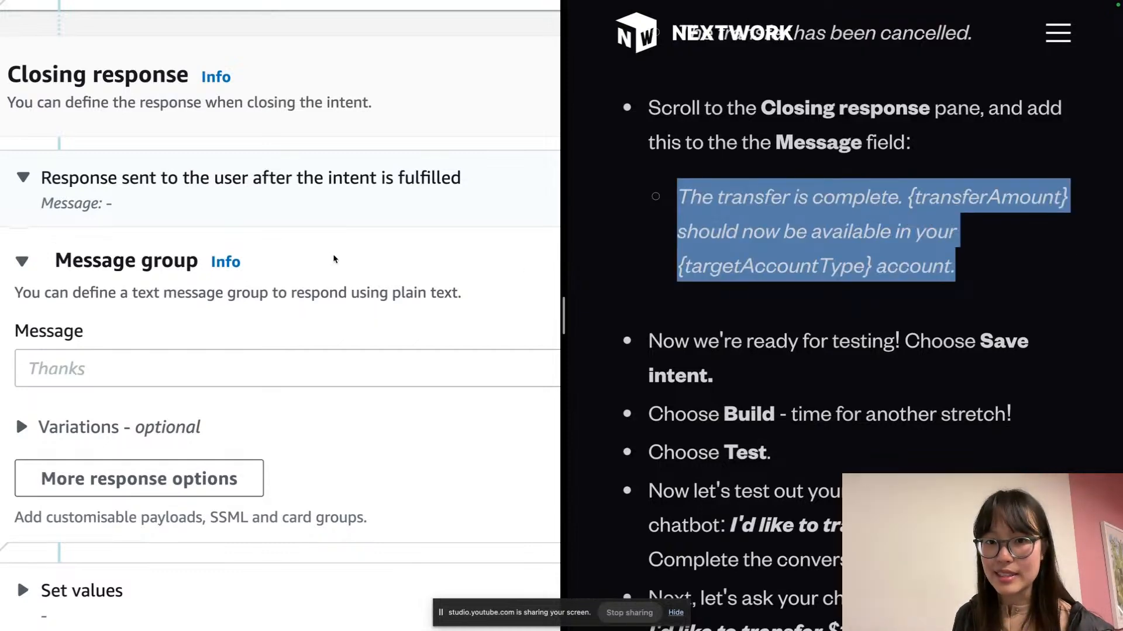
left_click(271, 358)
key("super+v")
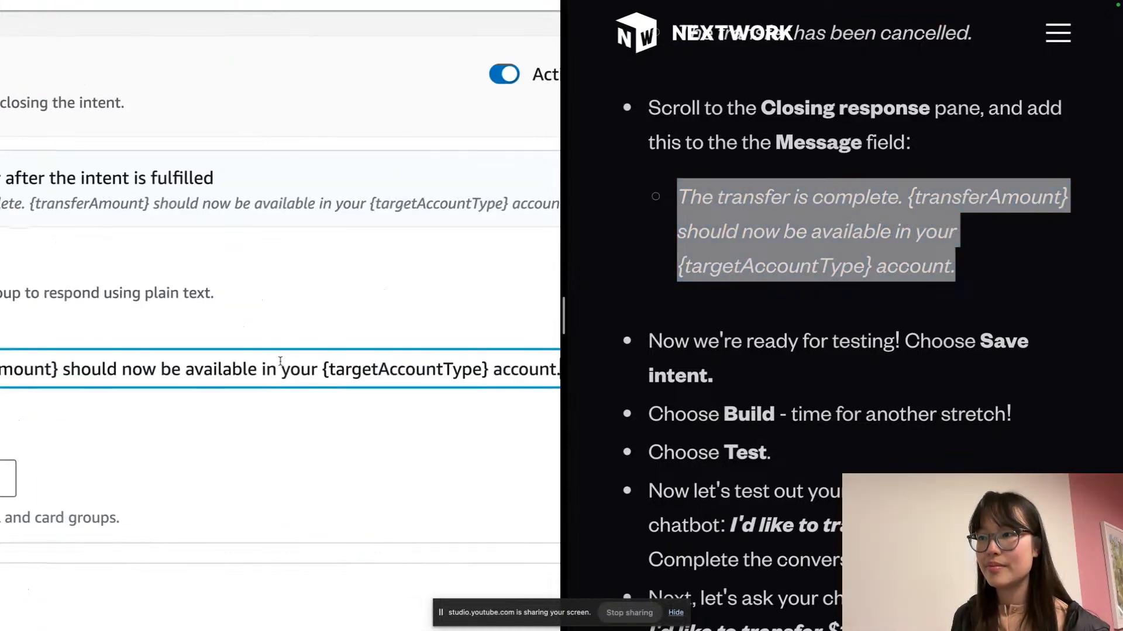
scroll(280, 361, "left", 3)
scroll(280, 362, "right", 4)
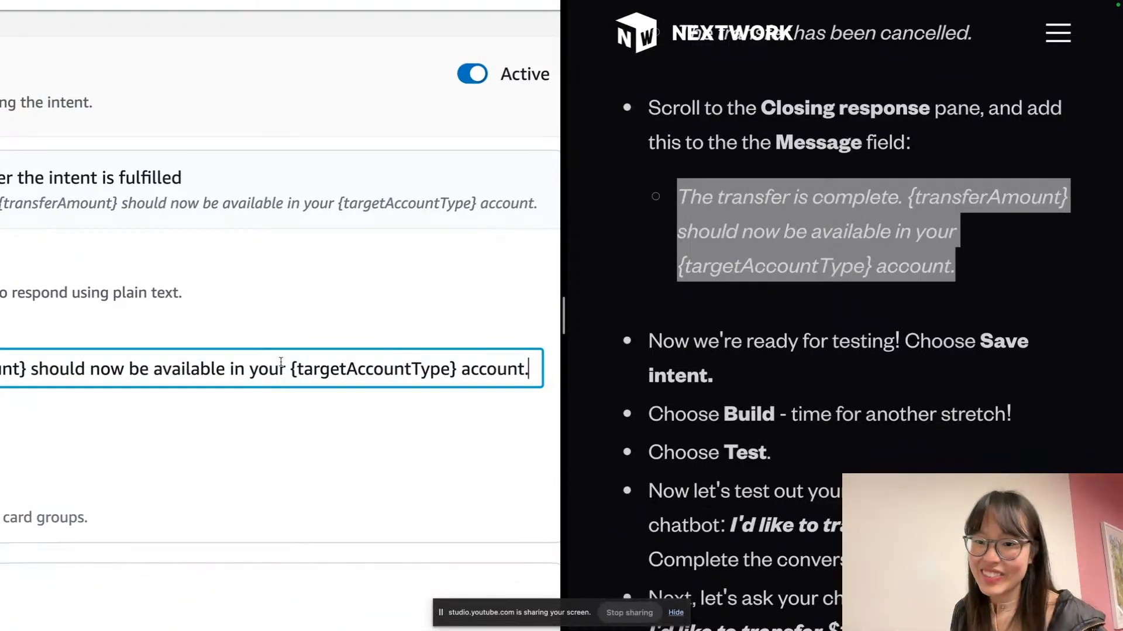
scroll(281, 362, "left", 5)
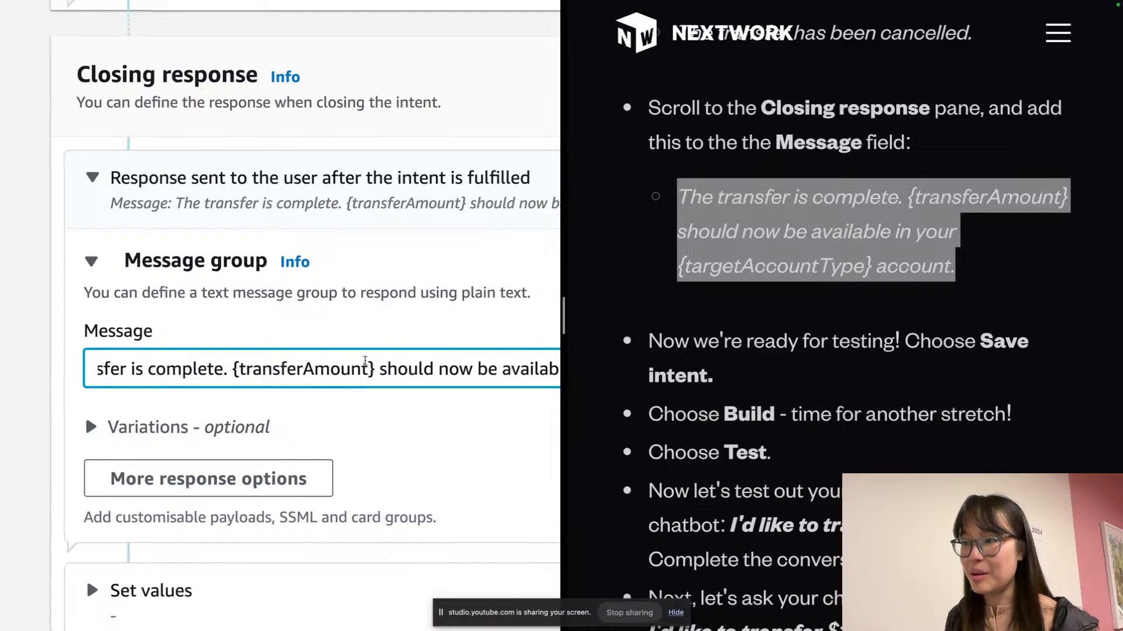
double_click(308, 373)
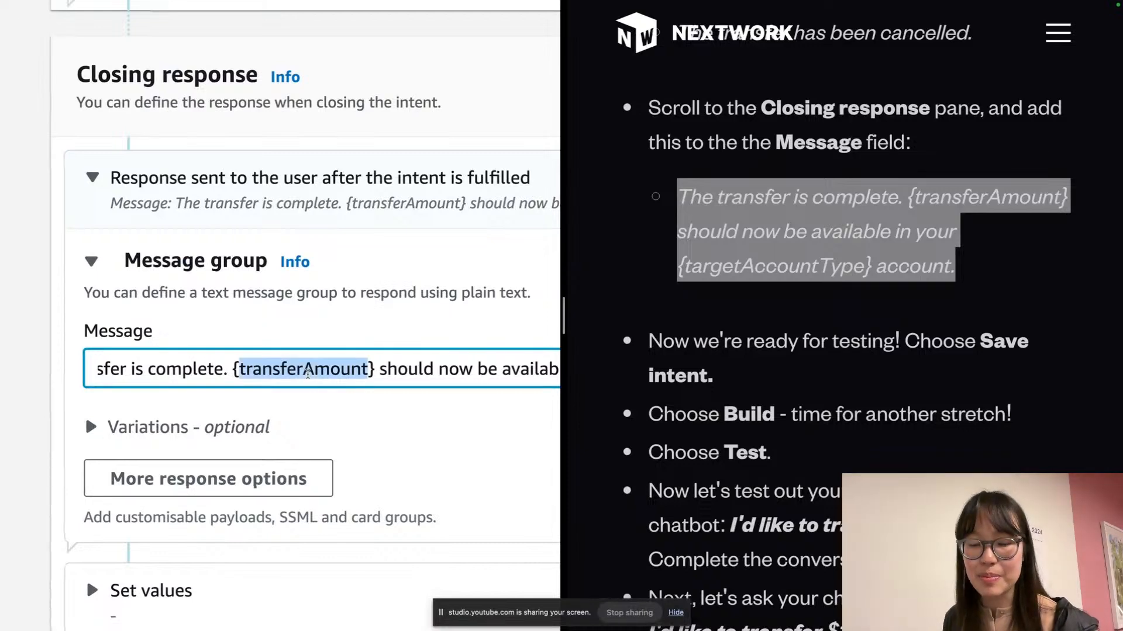
left_click(309, 373)
scroll(308, 374, "down", 9)
Collapse the code hooks section and save the TransferFunds intent
left_click(308, 379)
scroll(308, 379, "down", 3)
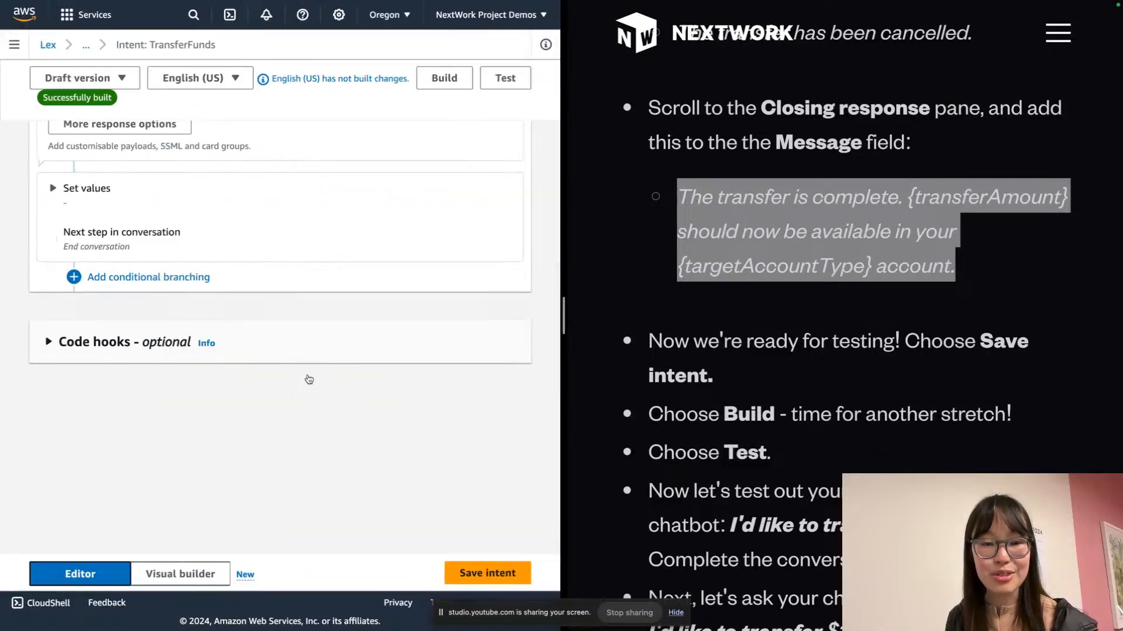
left_click(474, 572)
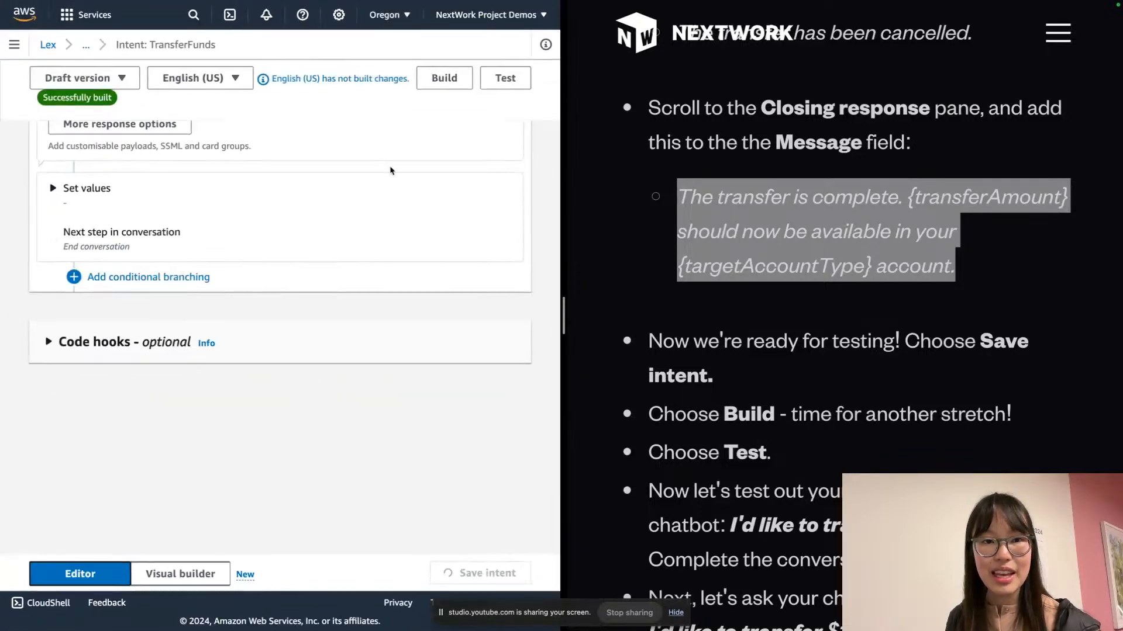
Rebuild the bot and wait until it reports 'Successfully built'
left_click(448, 81)
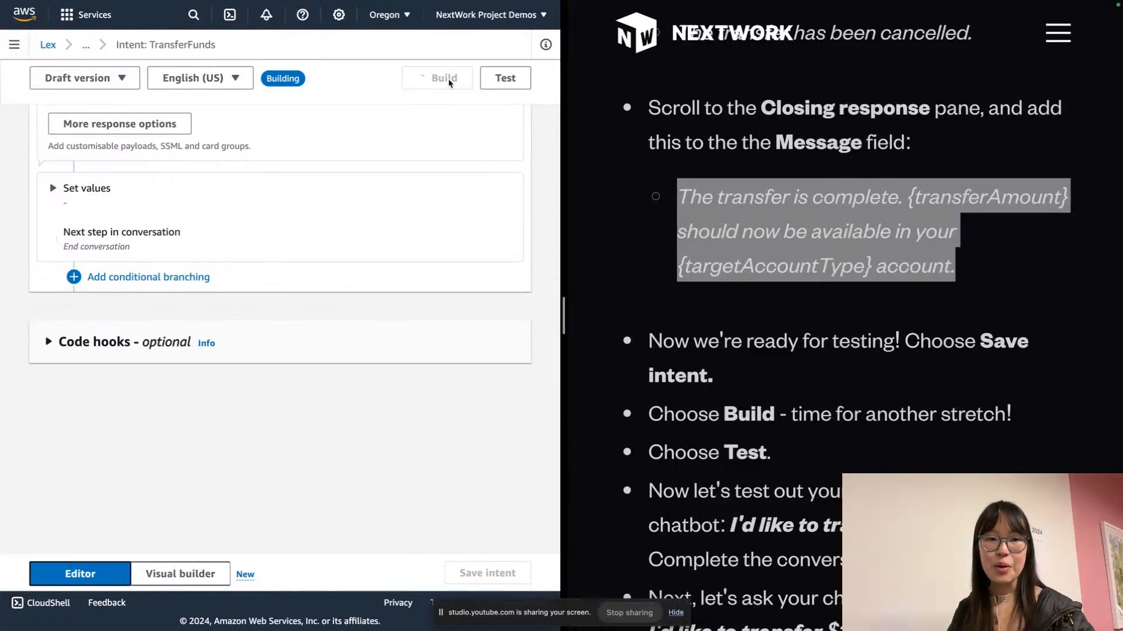
scroll(448, 78, "up", 1)
scroll(446, 77, "up", 5)
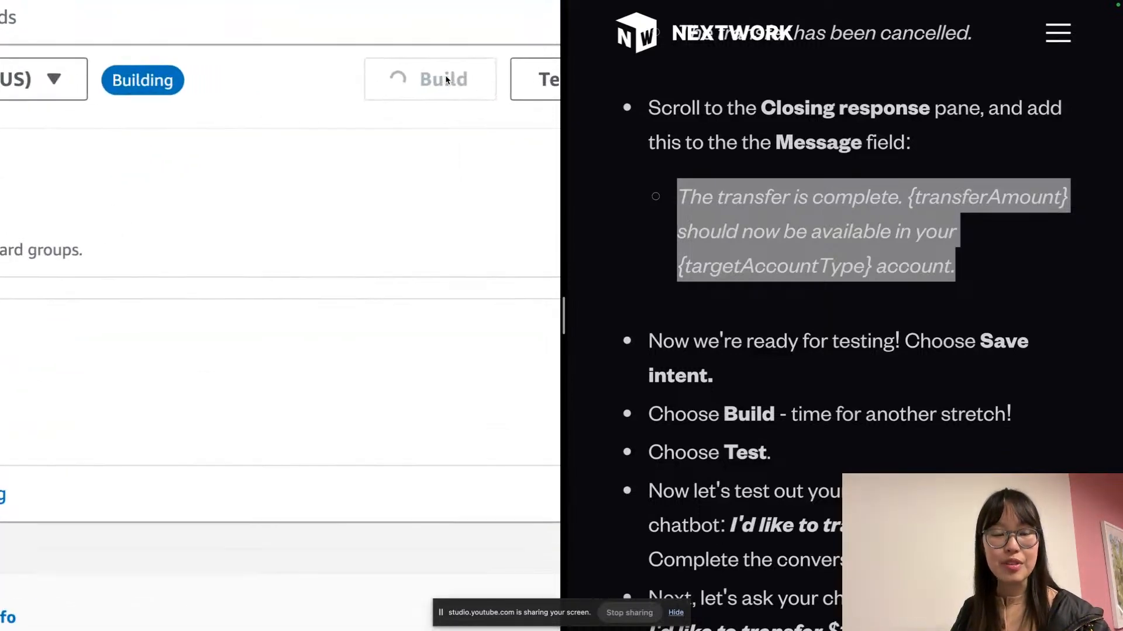
scroll(446, 79, "up", 3)
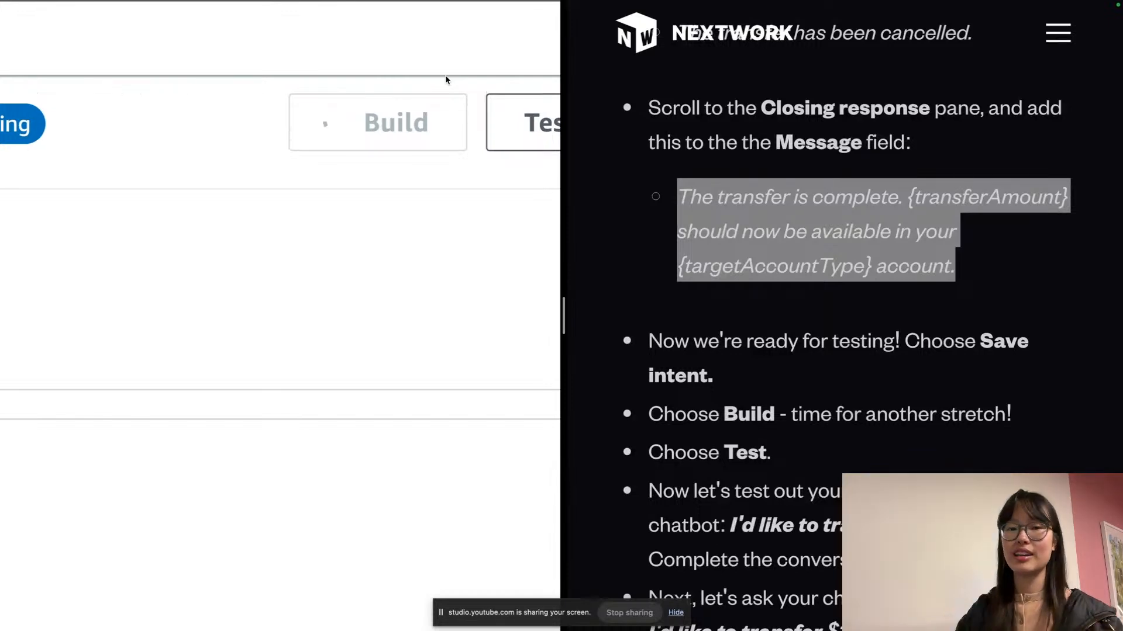
scroll(446, 79, "down", 2)
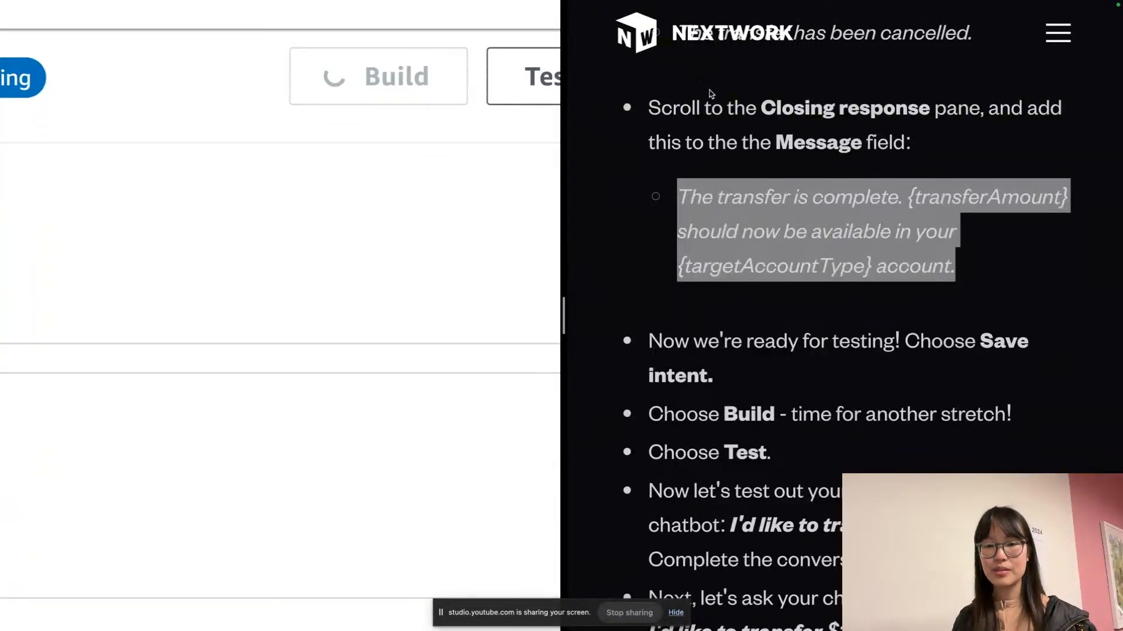
scroll(833, 178, "down", 5)
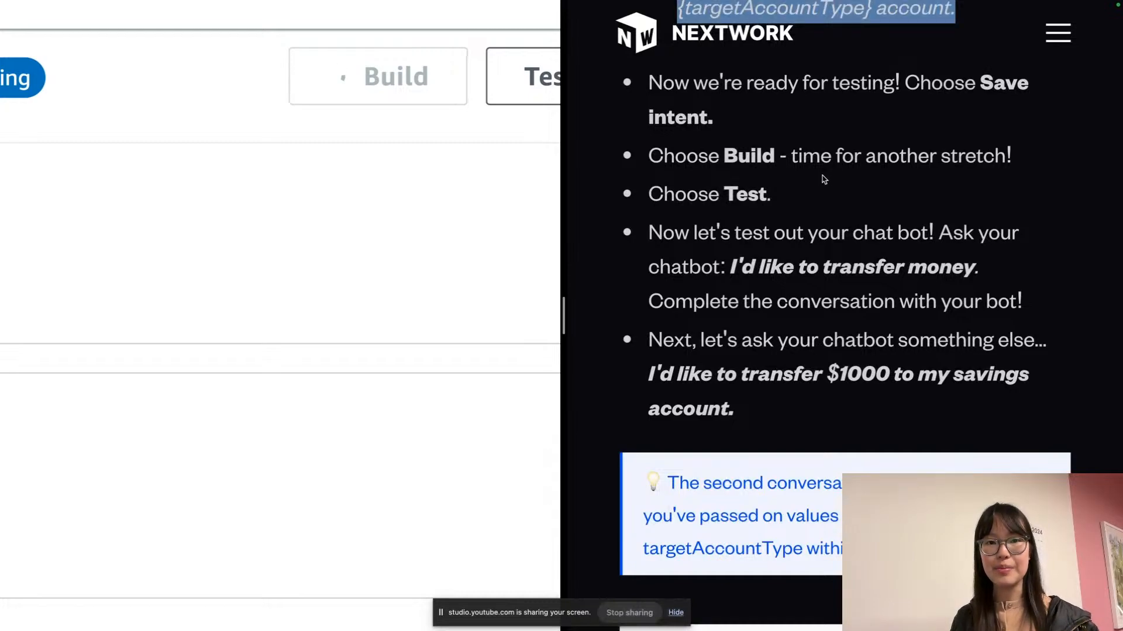
scroll(819, 177, "up", 1)
scroll(818, 178, "up", 10)
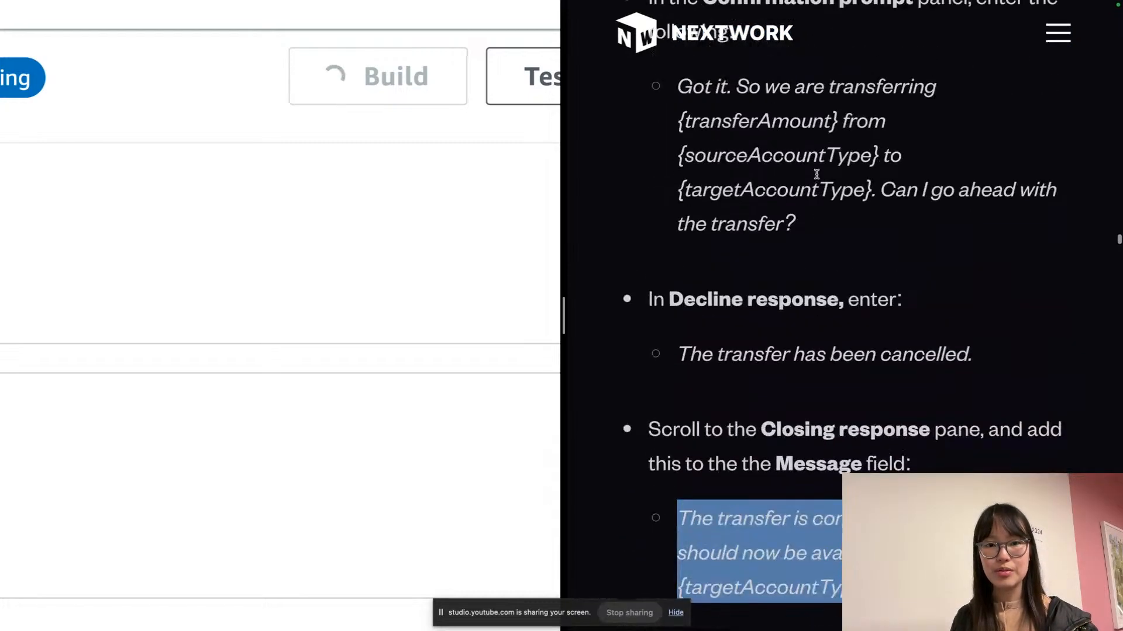
scroll(816, 175, "up", 15)
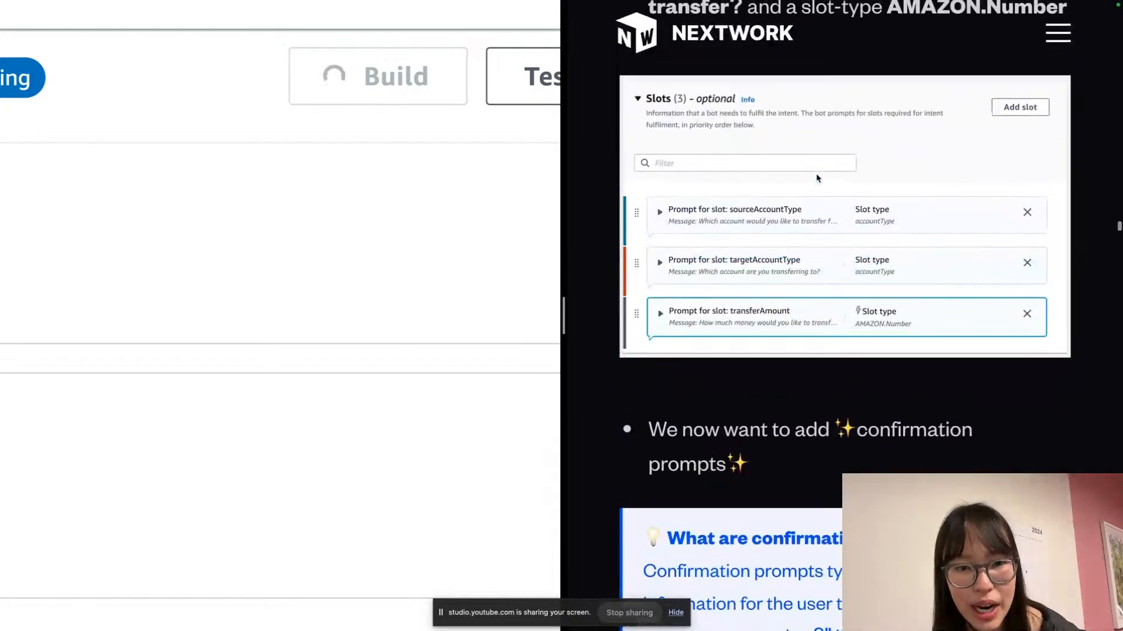
scroll(816, 177, "up", 12)
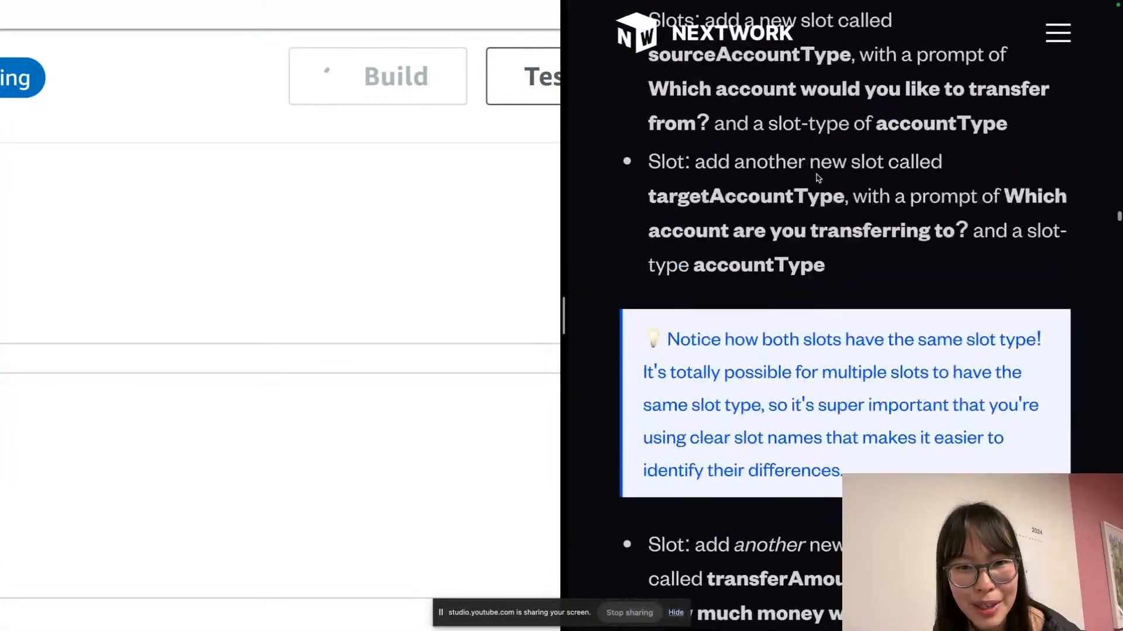
scroll(817, 178, "up", 15)
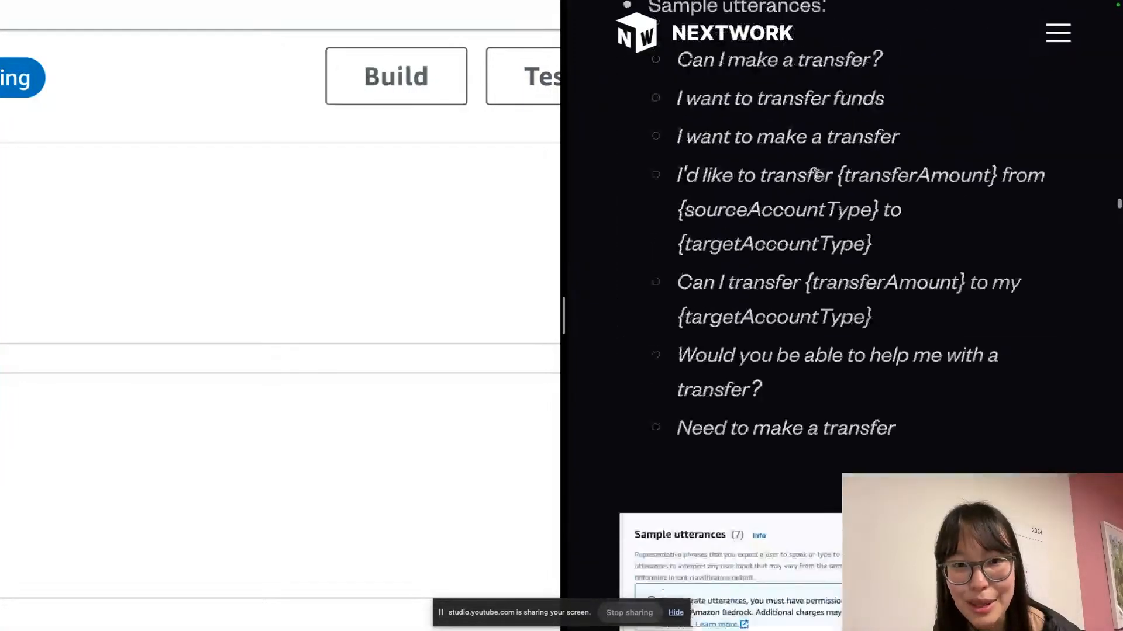
scroll(817, 178, "up", 6)
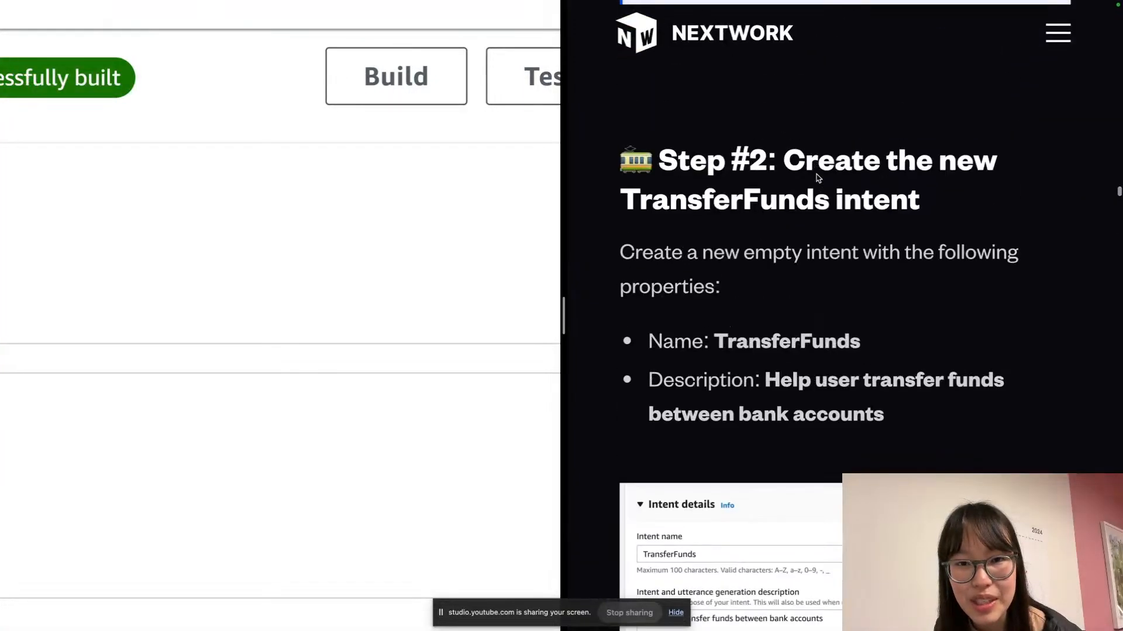
scroll(817, 174, "down", 20)
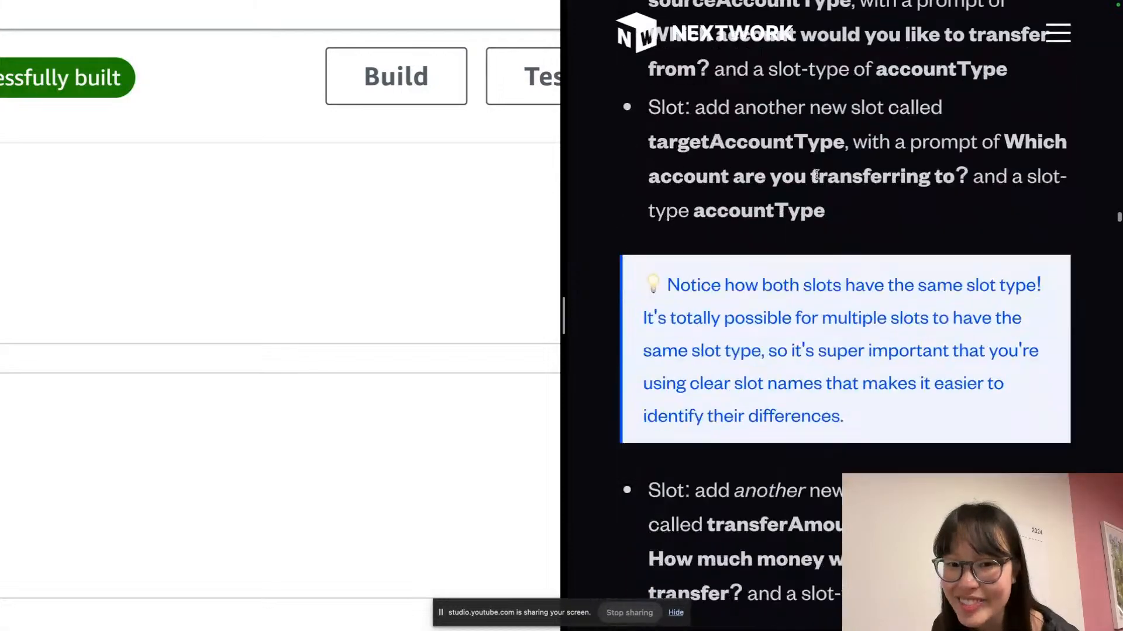
scroll(816, 174, "down", 6)
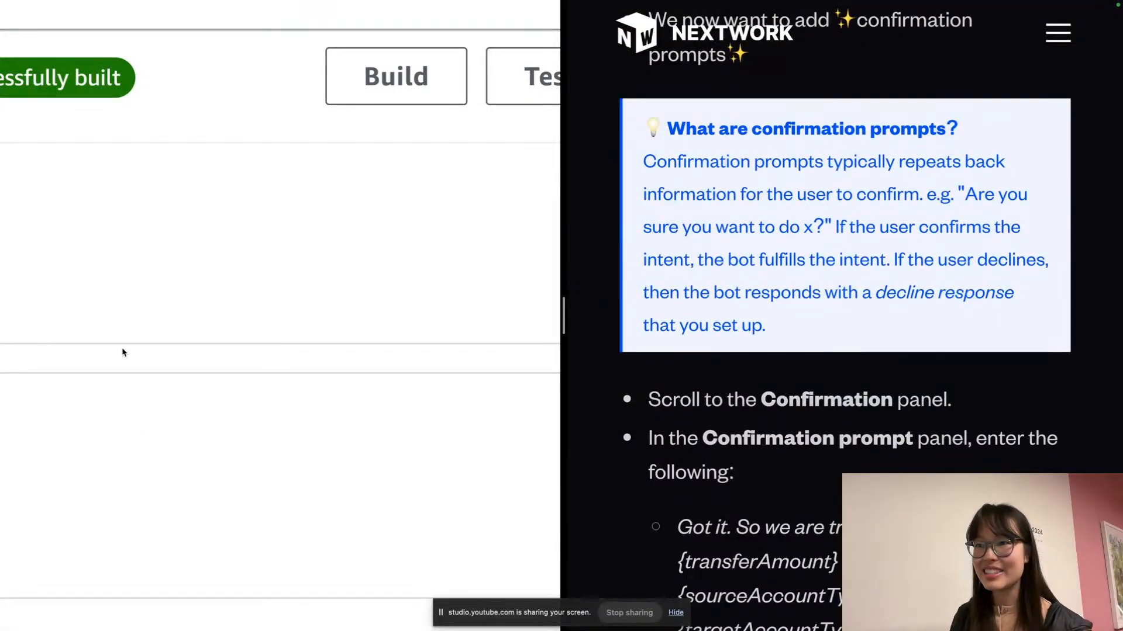
scroll(122, 349, "down", 5)
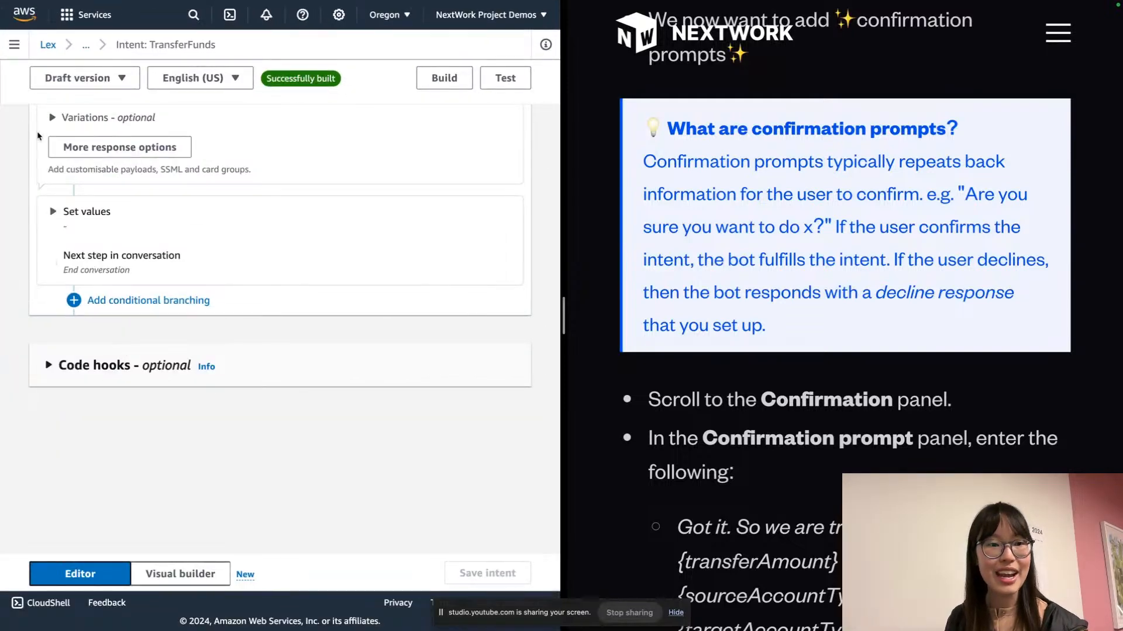
scroll(523, 81, "right", 1)
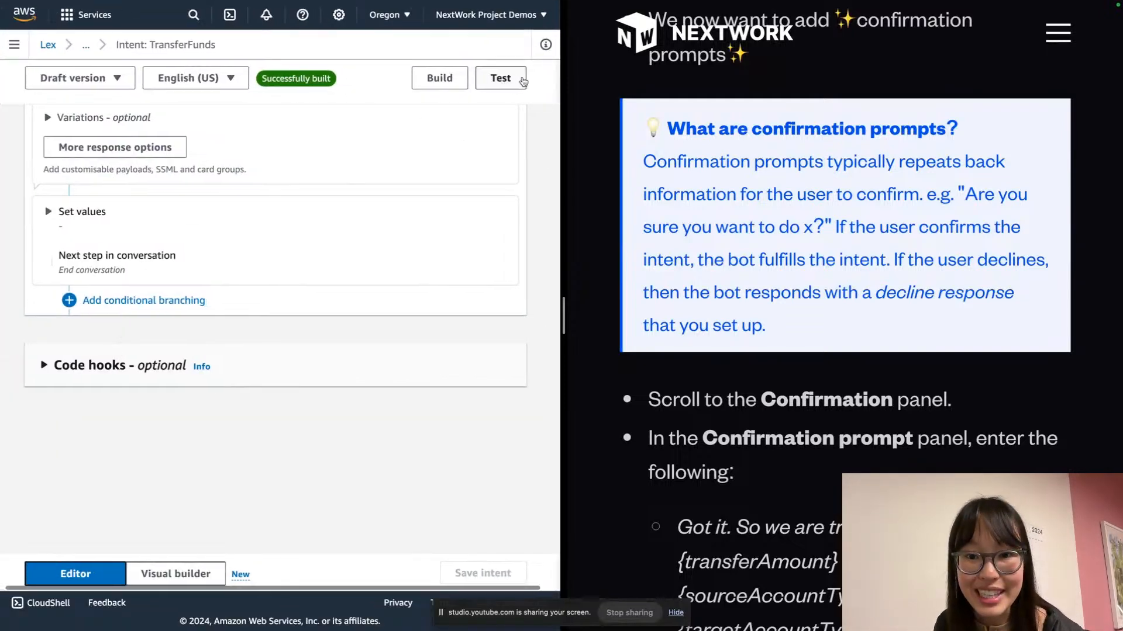
Start a test chat and send 'Hello' then 'I'd like to transfer funds'
left_click(501, 77)
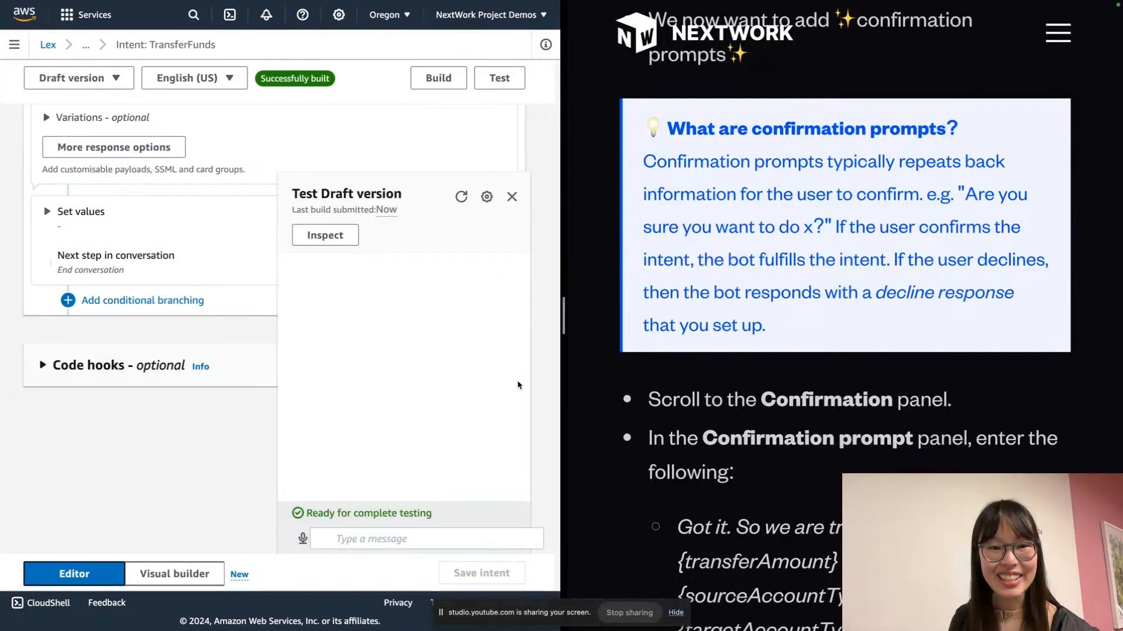
left_click(480, 528)
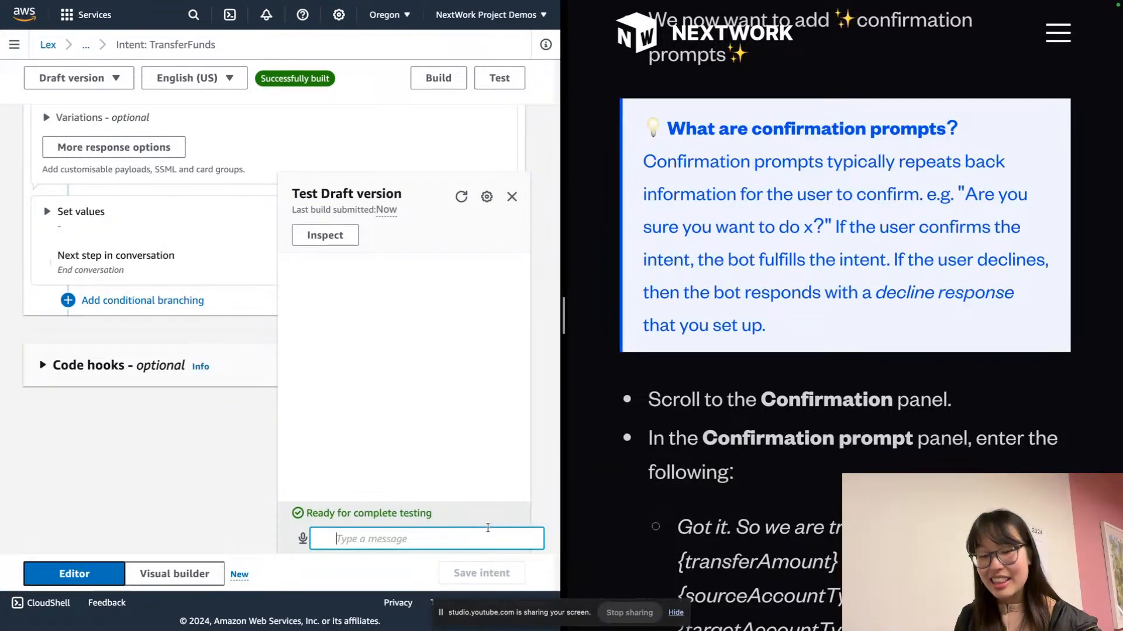
type("H")
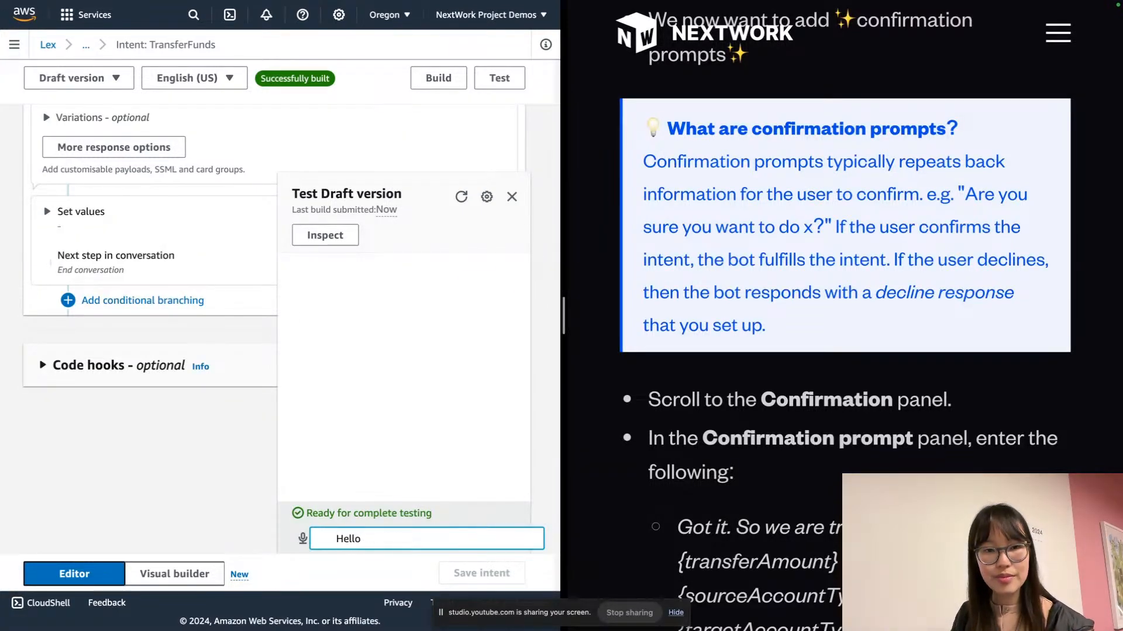
type("ello")
key("Return")
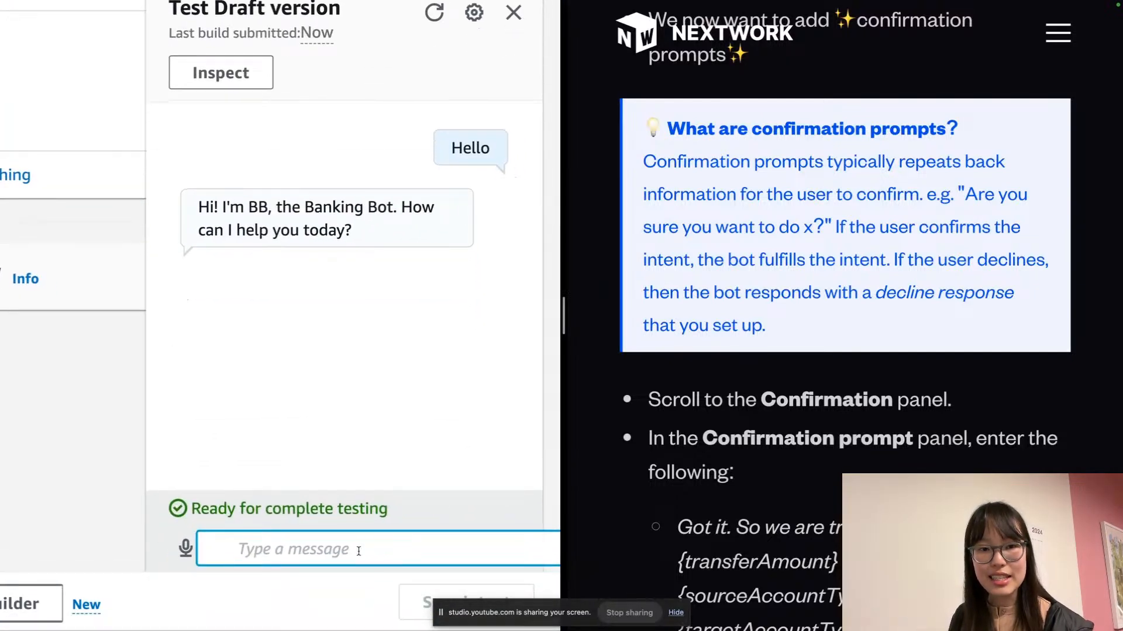
type("I'd likle t")
key("BackSpace")
key("BackSpace")
key("BackSpace")
key("BackSpace")
type("e to transfer funds")
key("Return")
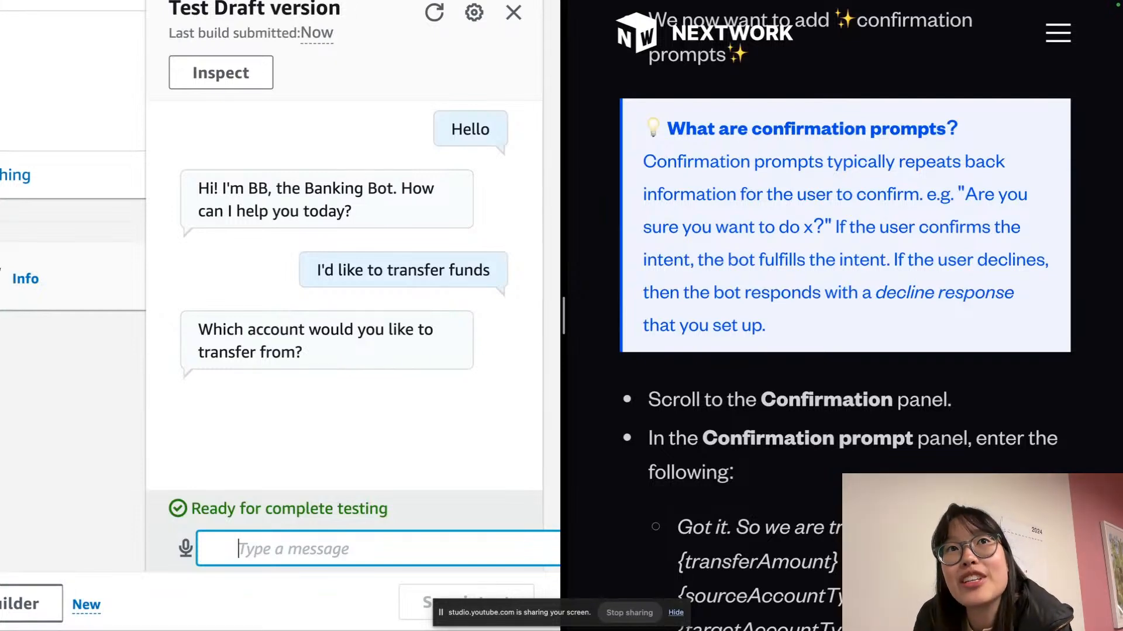
Answer 'Checking' as the source account and 50 as the transfer amount
type("Checking")
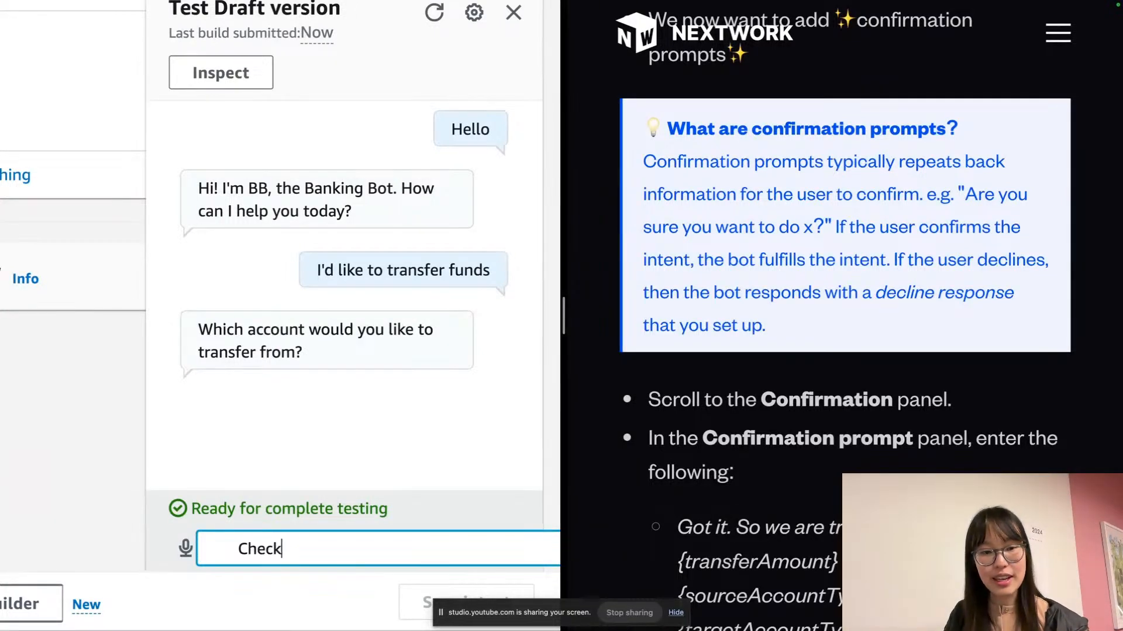
key("Return")
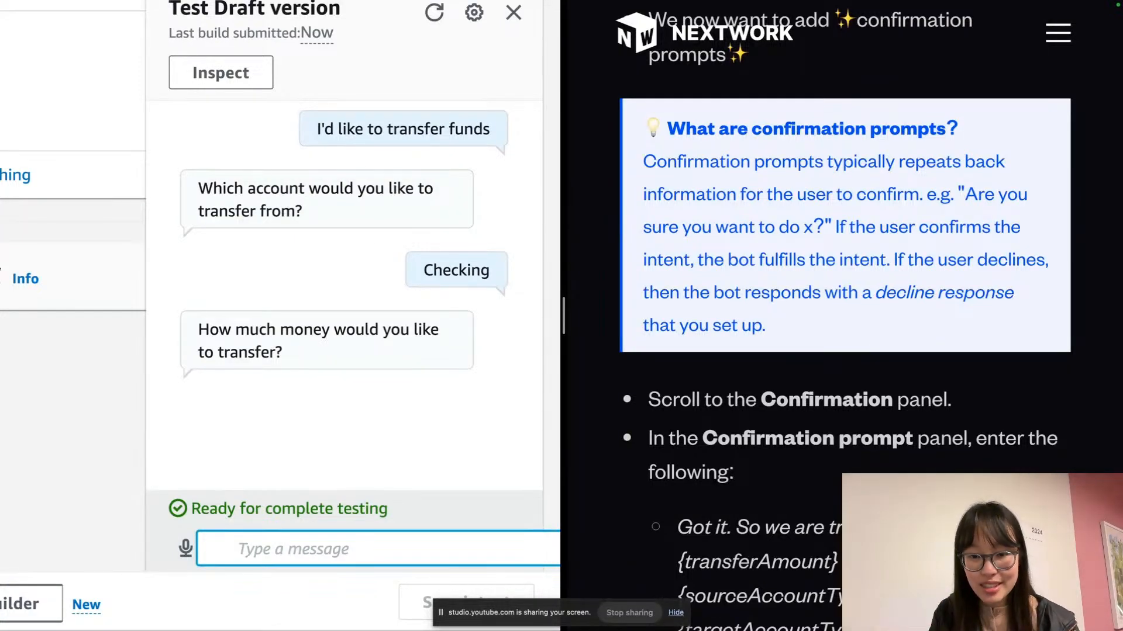
type("50")
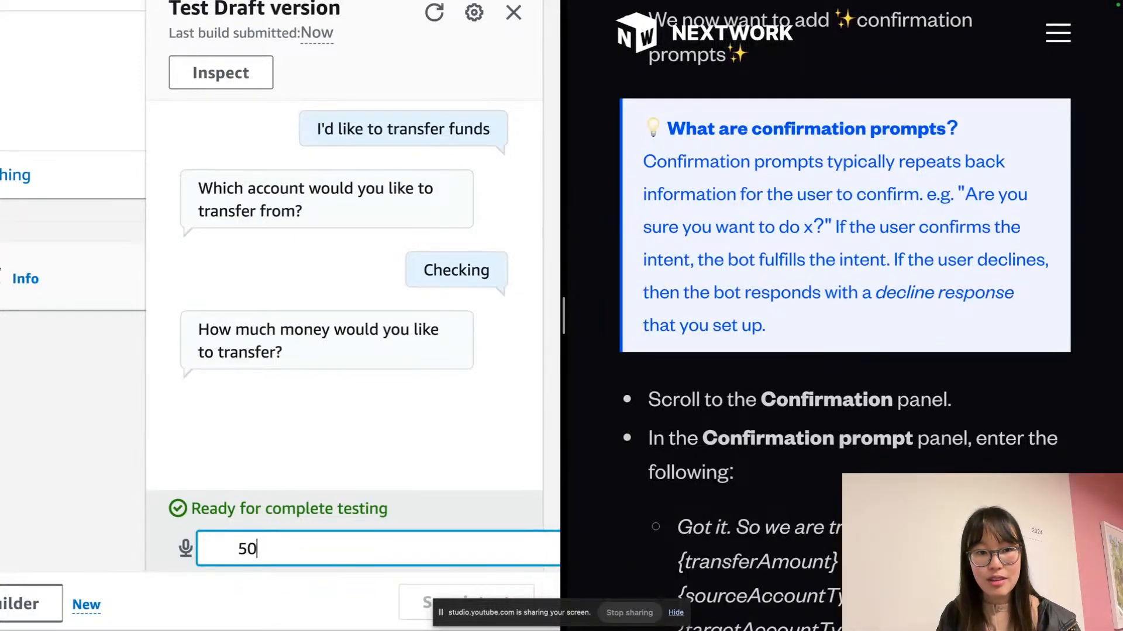
key("Return")
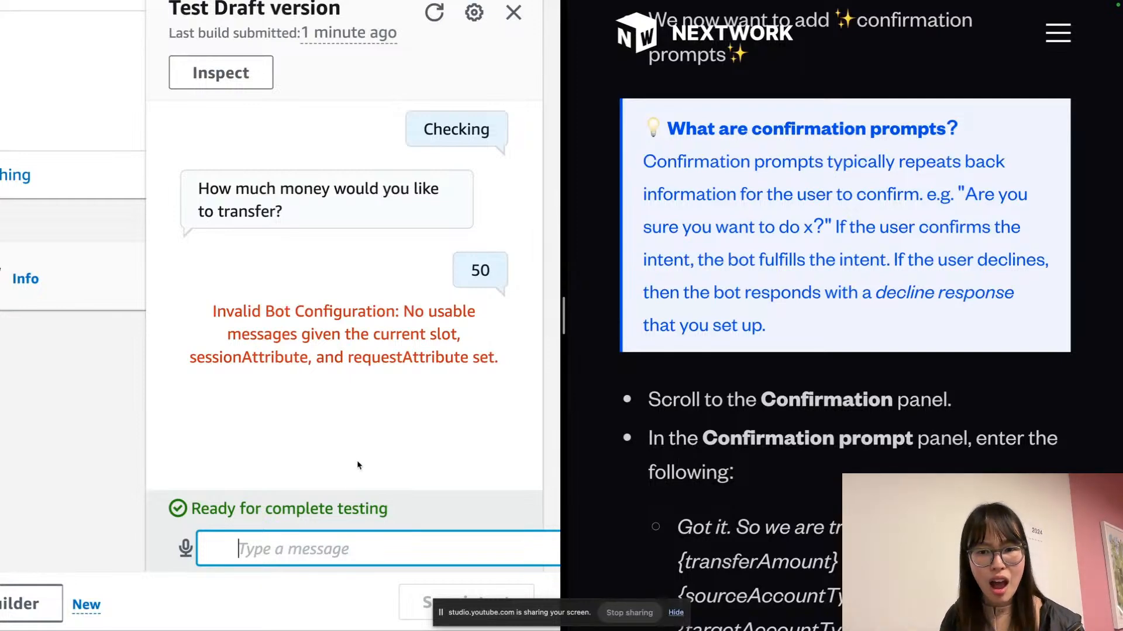
Zoom the console page out and scroll the test chat to show the whole conversation and error
left_click(478, 325)
scroll(479, 326, "up", 2)
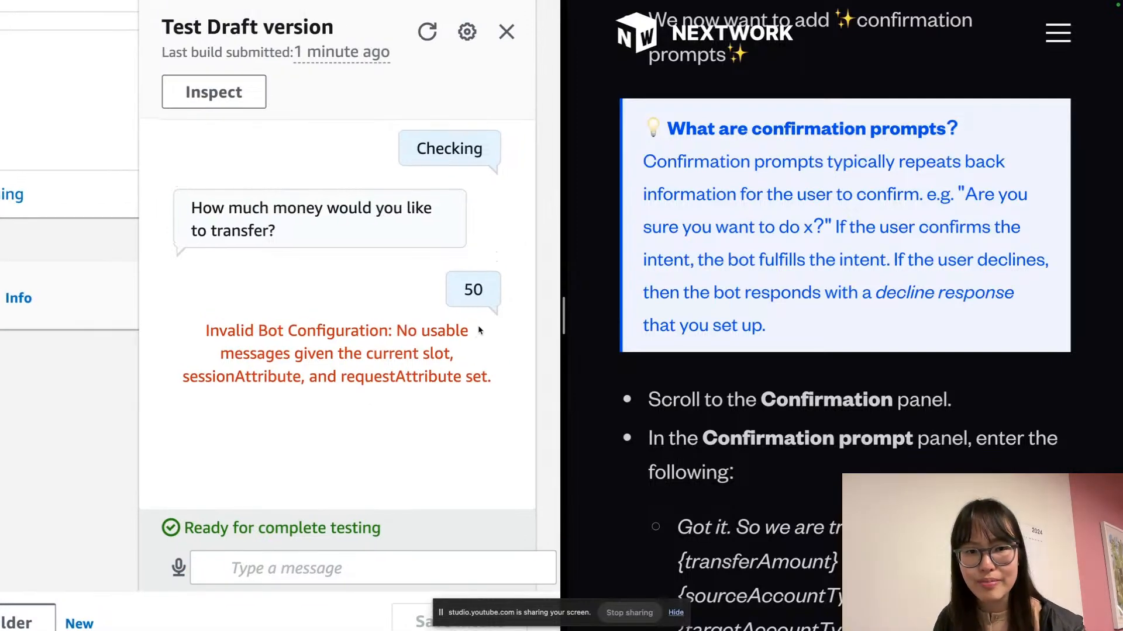
key("super+minus")
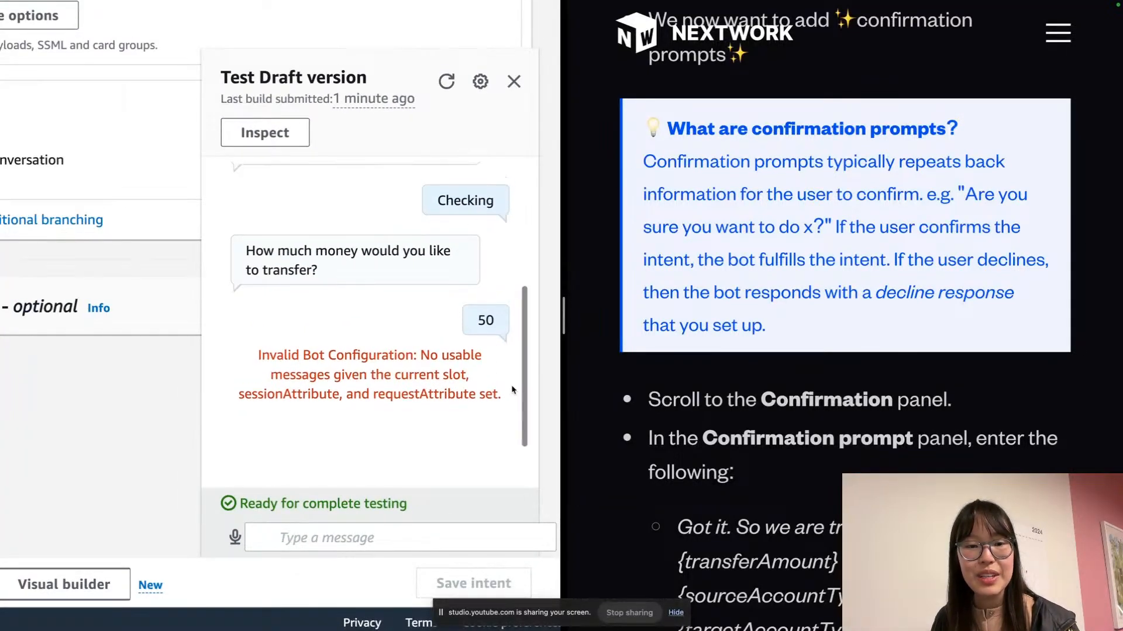
key("super+equal")
key("super+equal")
key("super+minus")
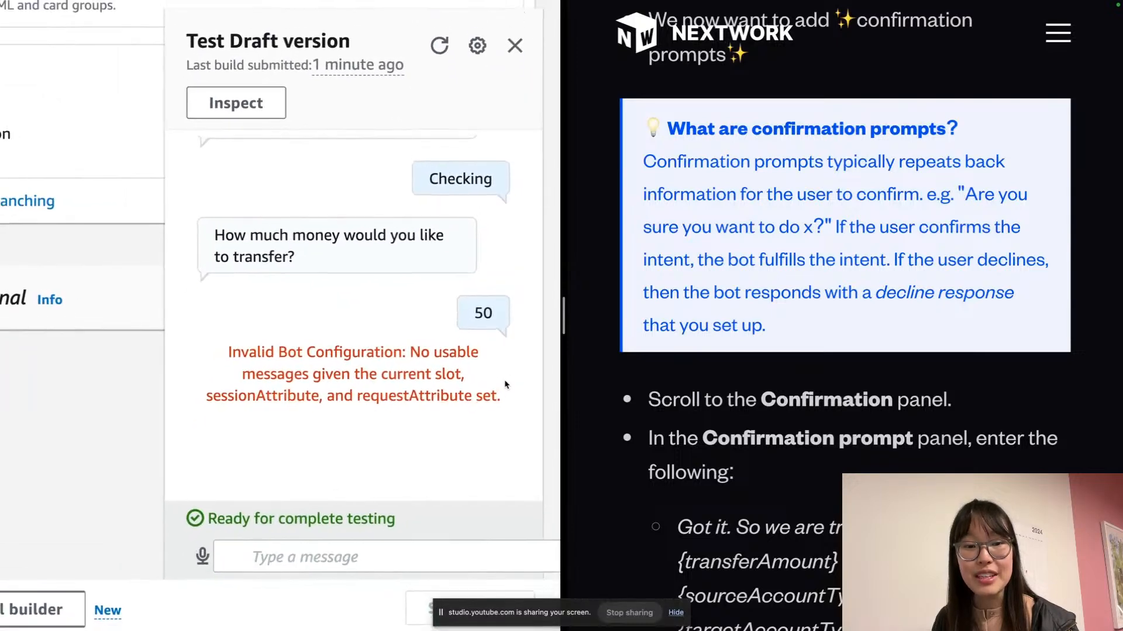
scroll(462, 259, "down", 1)
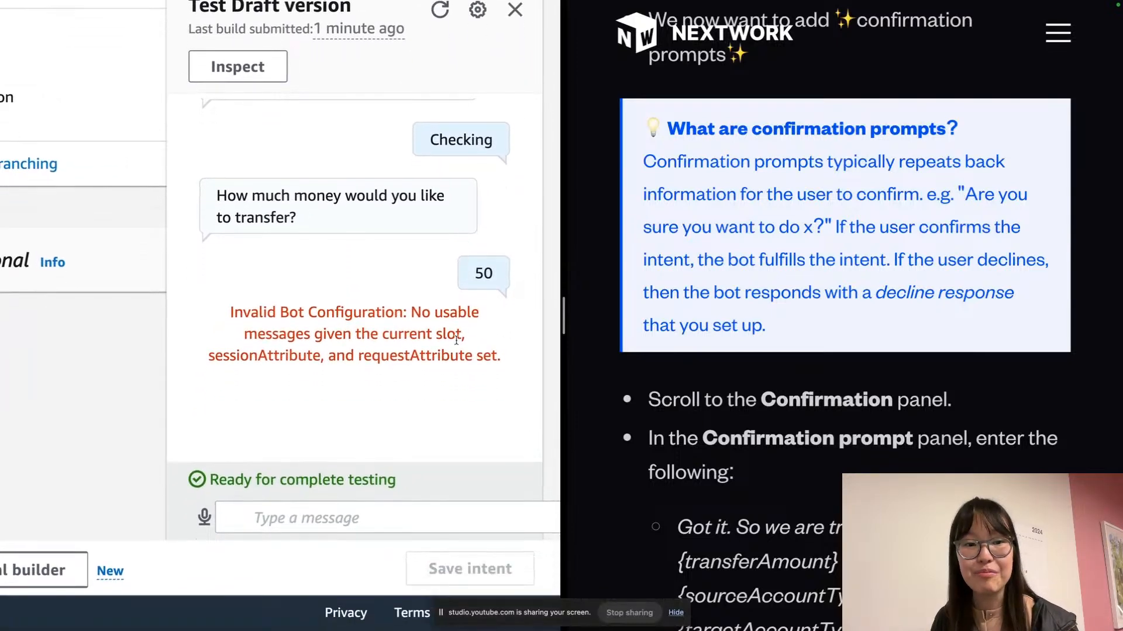
scroll(459, 304, "up", 3)
scroll(456, 340, "up", 1)
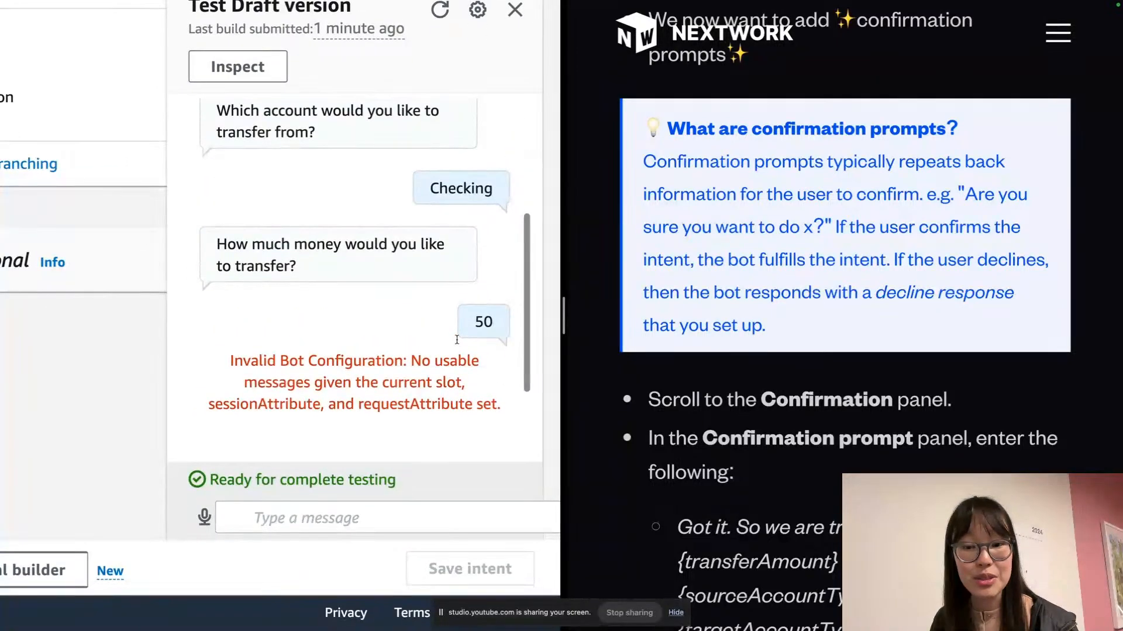
scroll(457, 343, "up", 3)
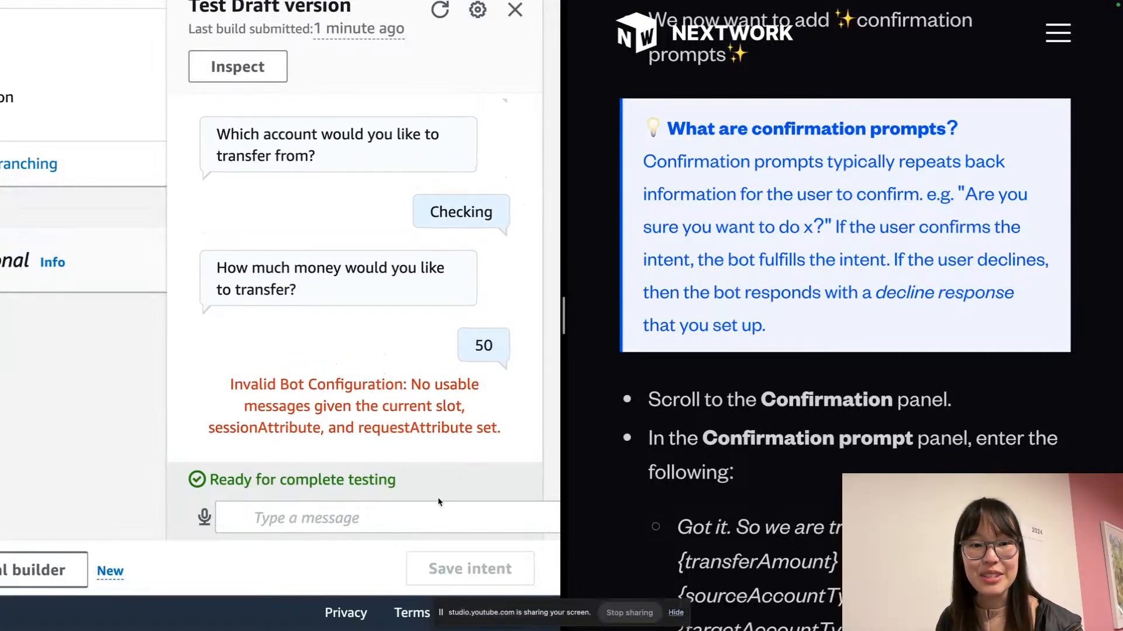
scroll(437, 491, "up", 3)
scroll(433, 497, "down", 4)
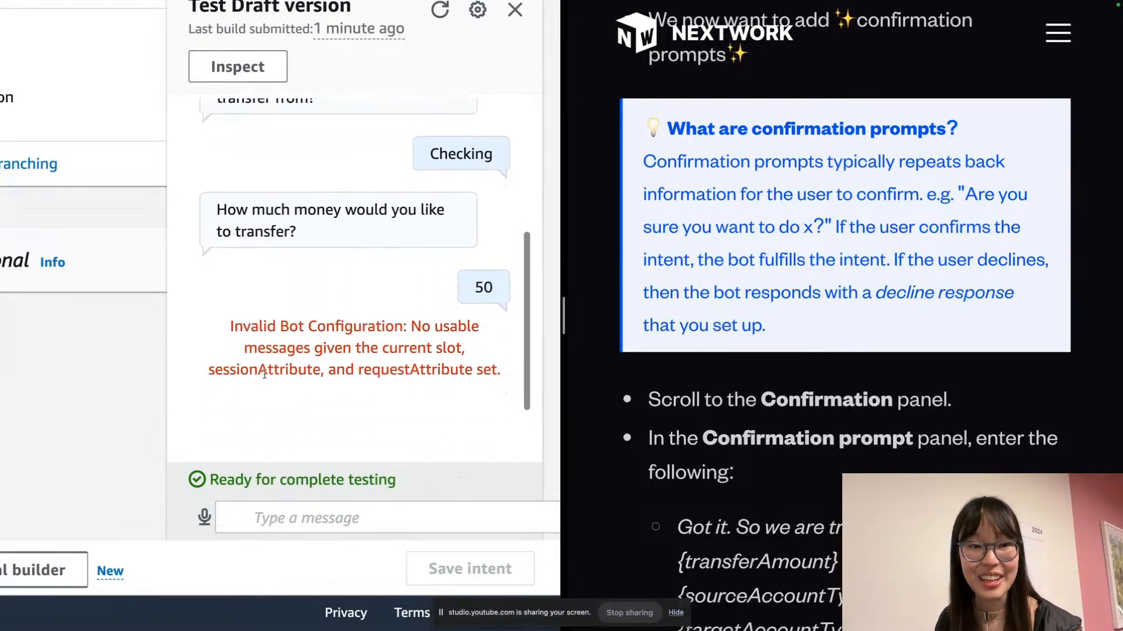
scroll(129, 404, "up", 2)
scroll(129, 407, "up", 1)
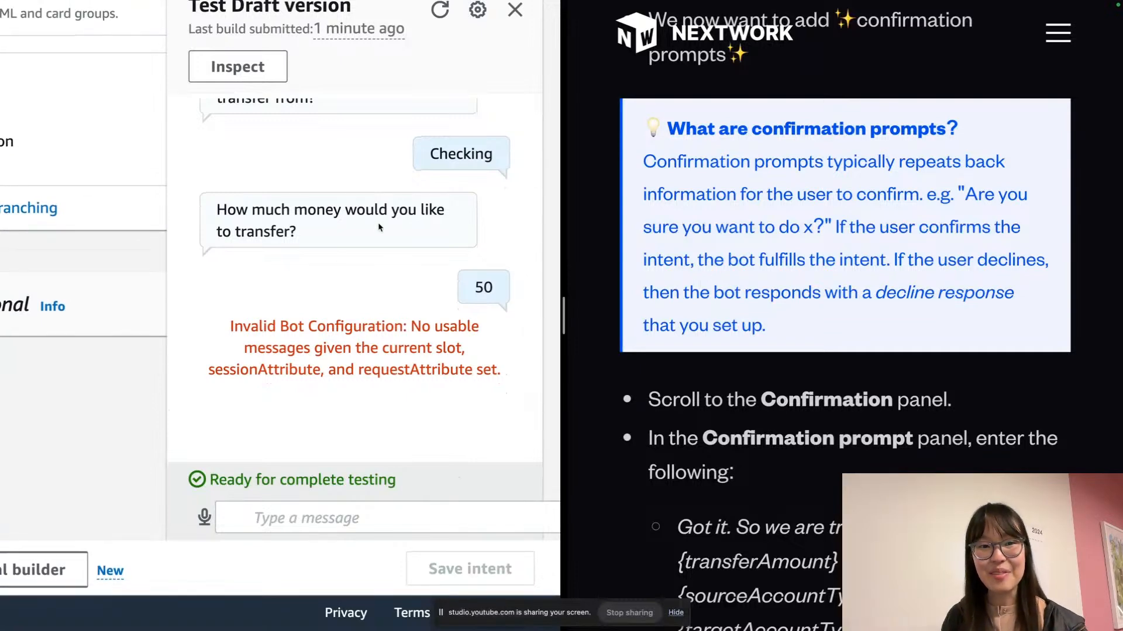
scroll(401, 71, "up", 1)
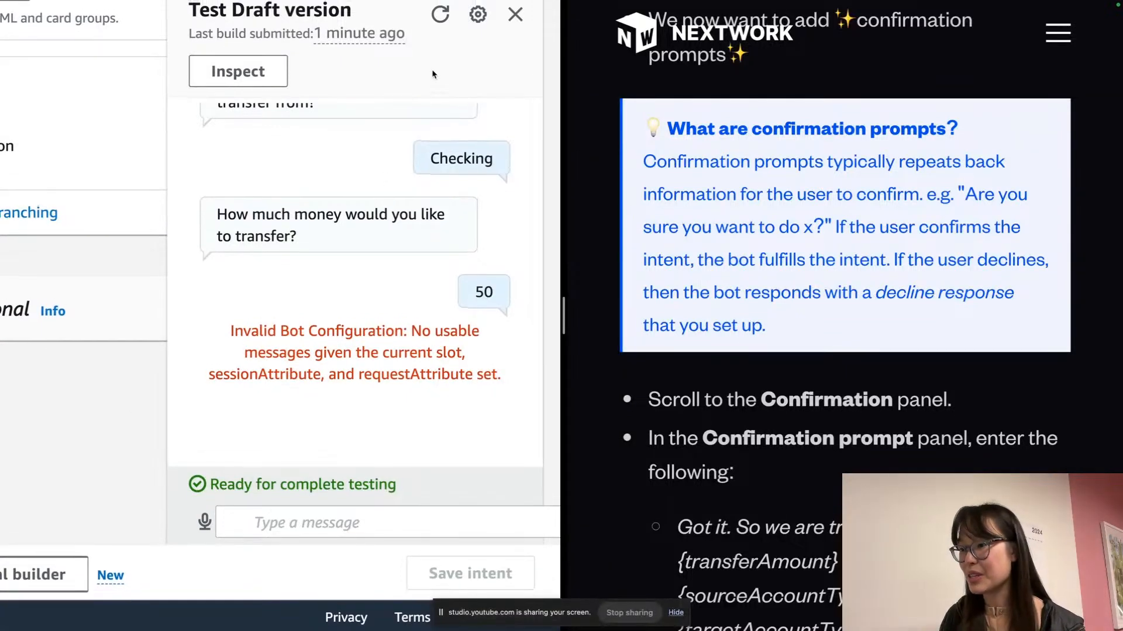
scroll(433, 74, "up", 2)
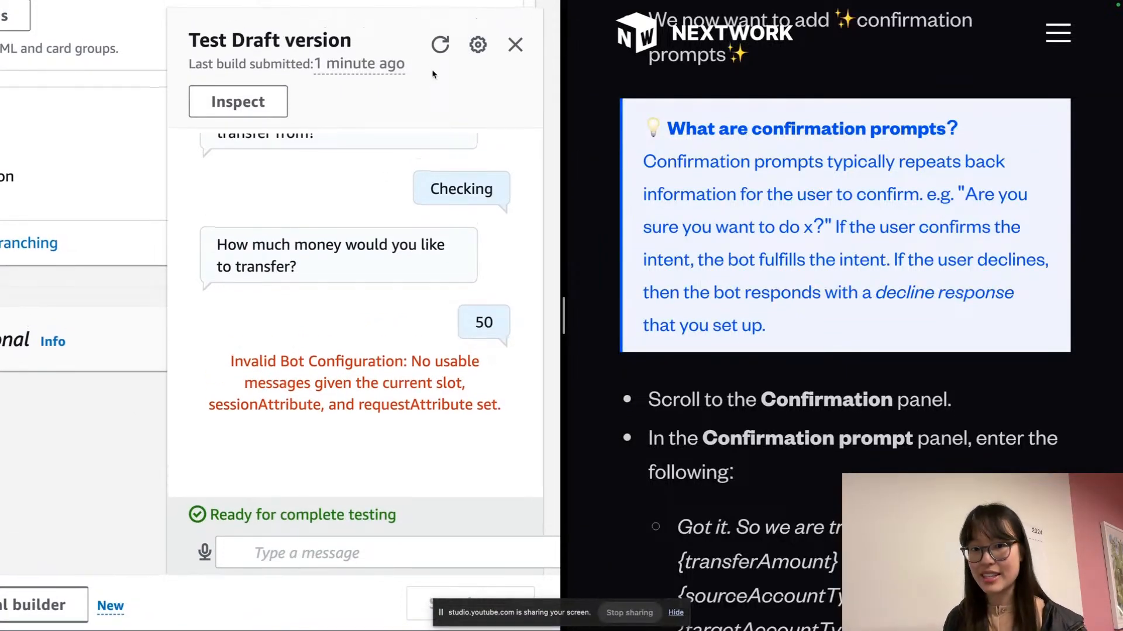
Screenshot the region containing the test chat and its Invalid Bot Configuration error
key("super+shift+4")
left_click_drag(166, 9, 542, 570)
key("super+shift+f")
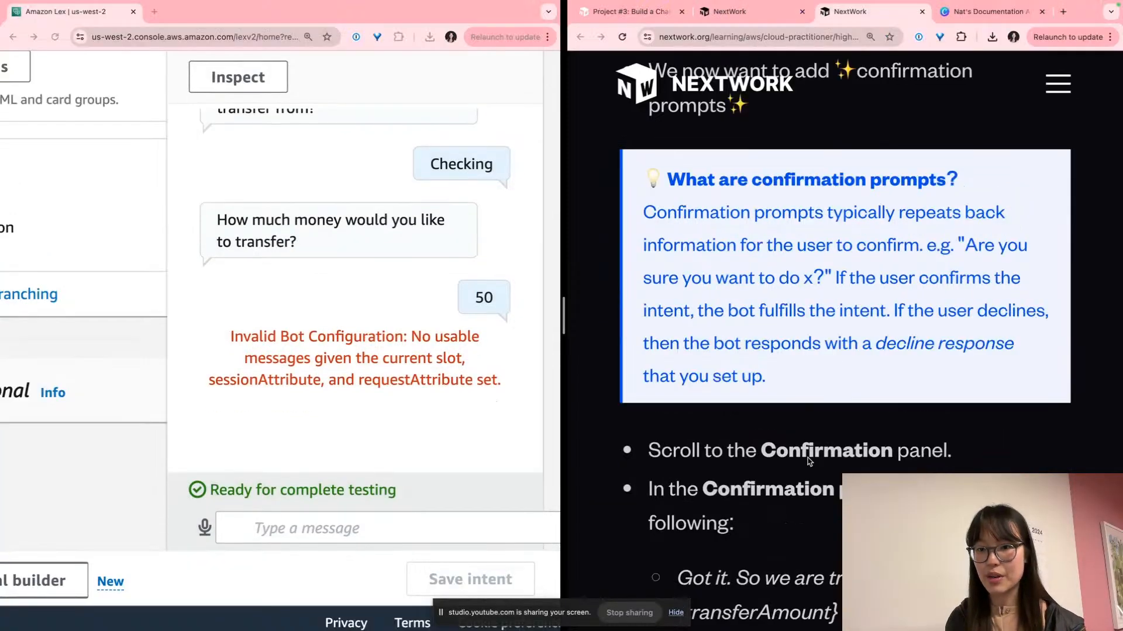
Paste the chat screenshot onto the Canva error slide, shrinking it to fit the right side
left_click(957, 14)
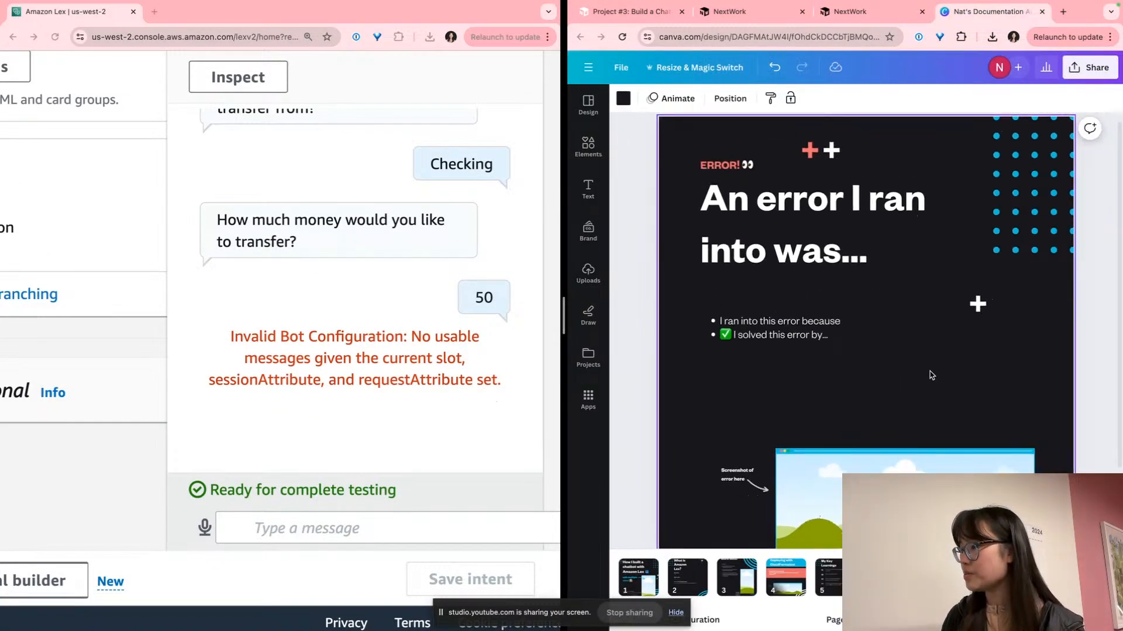
scroll(932, 375, "down", 2)
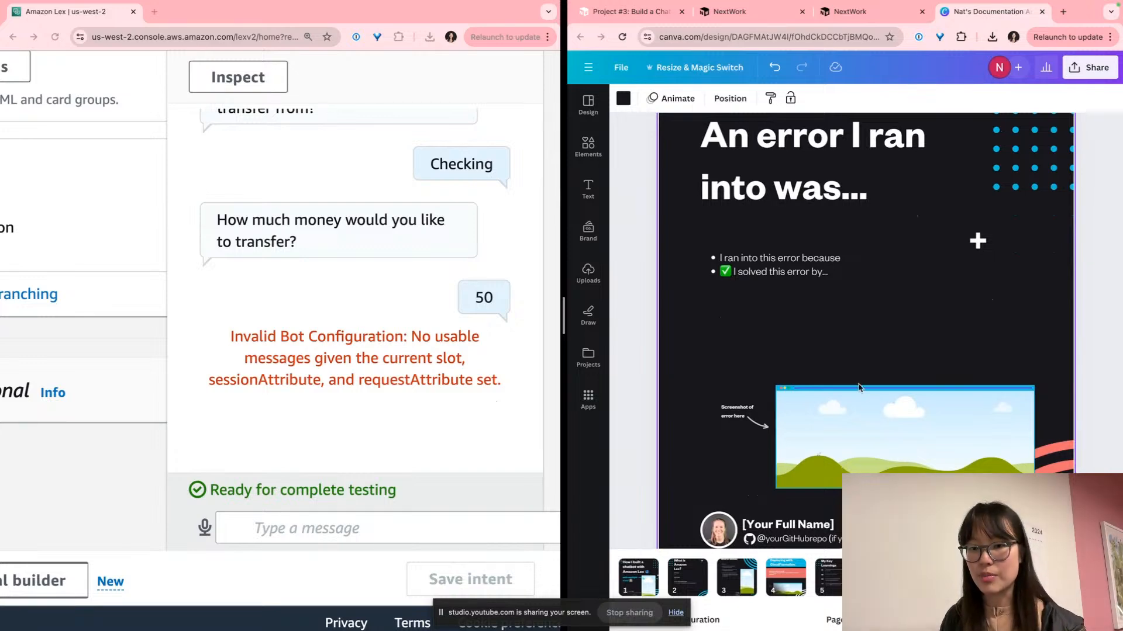
key("ctrl+v")
left_click_drag(888, 363, 995, 338)
scroll(947, 257, "down", 1)
scroll(938, 237, "up", 2)
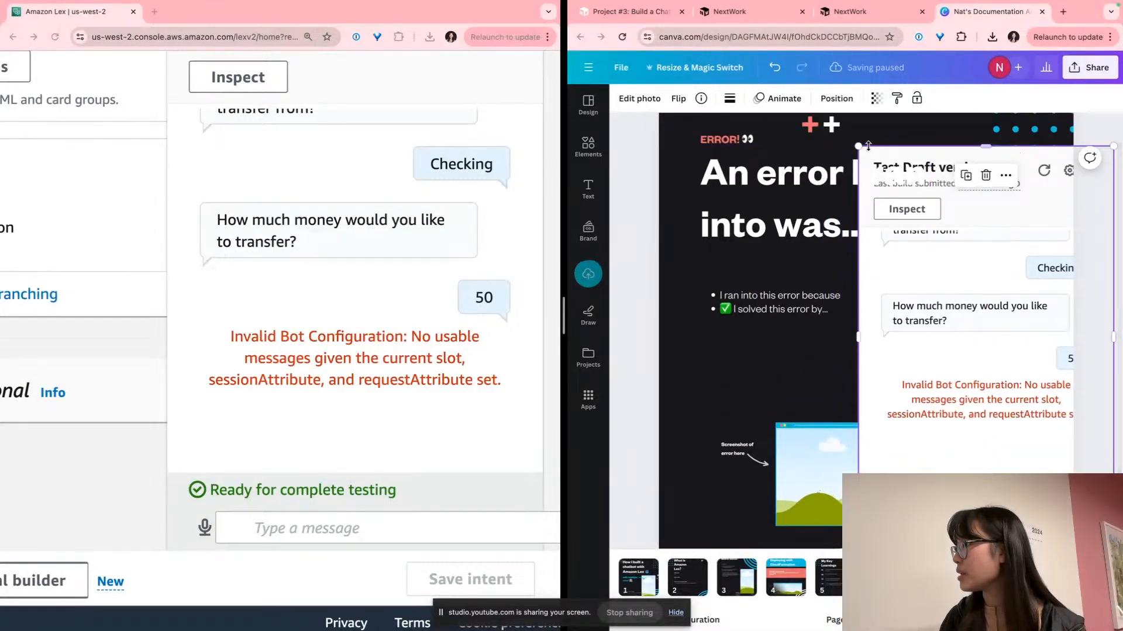
left_click_drag(859, 146, 999, 318)
left_click_drag(1022, 420, 968, 389)
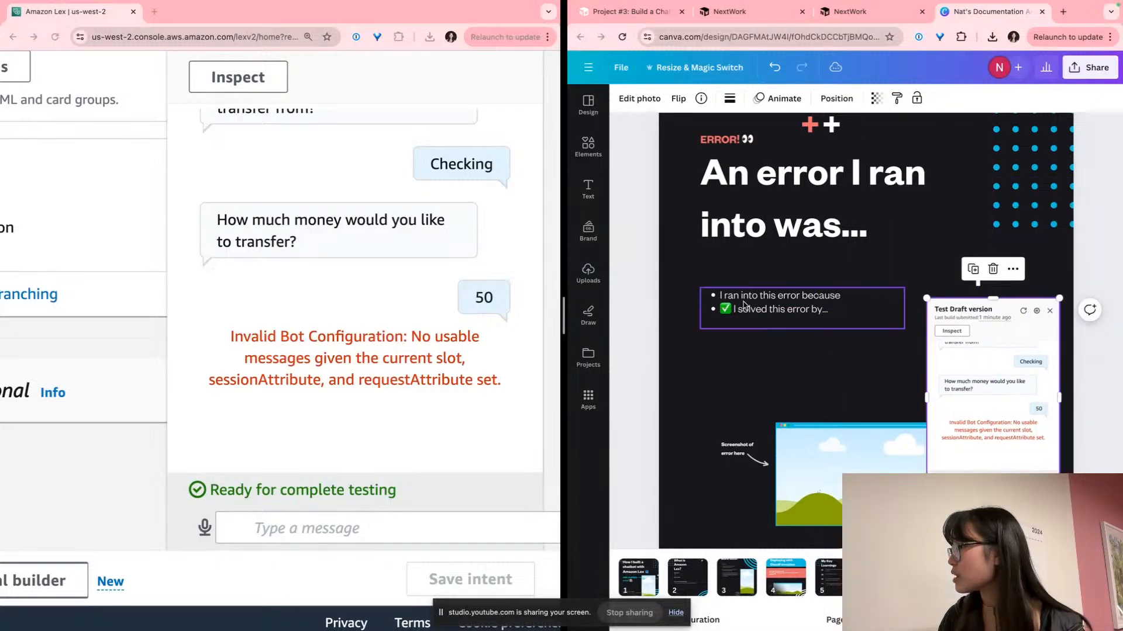
Begin the first bullet with 'An error I ran into was the error message: "' and select the chat error
left_click(732, 310)
triple_click(732, 310)
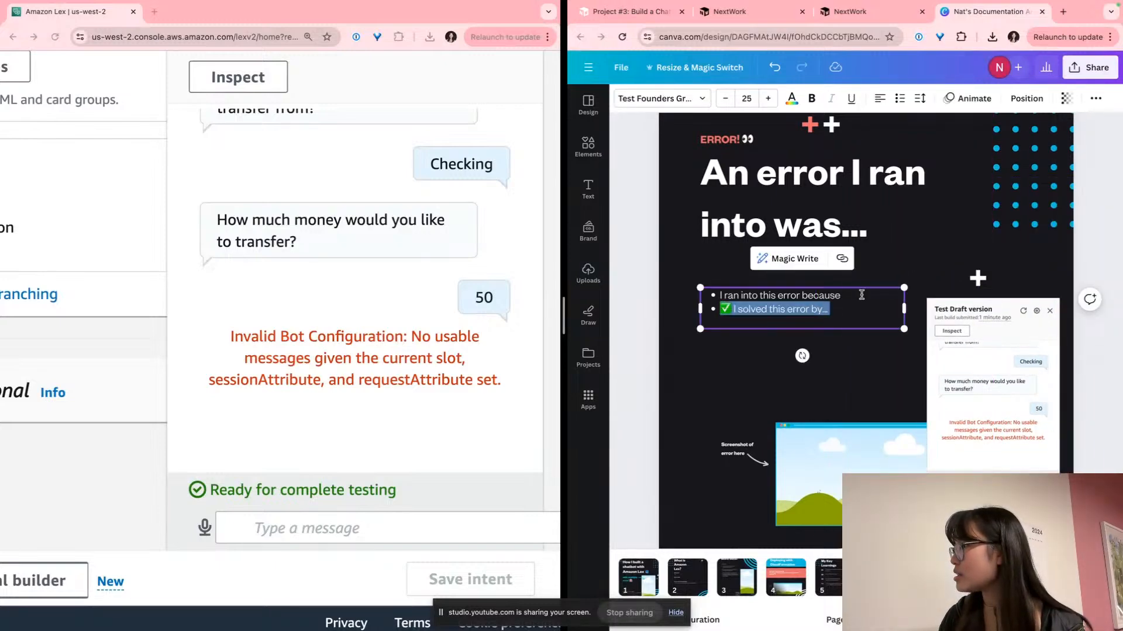
left_click(737, 297)
type("An error")
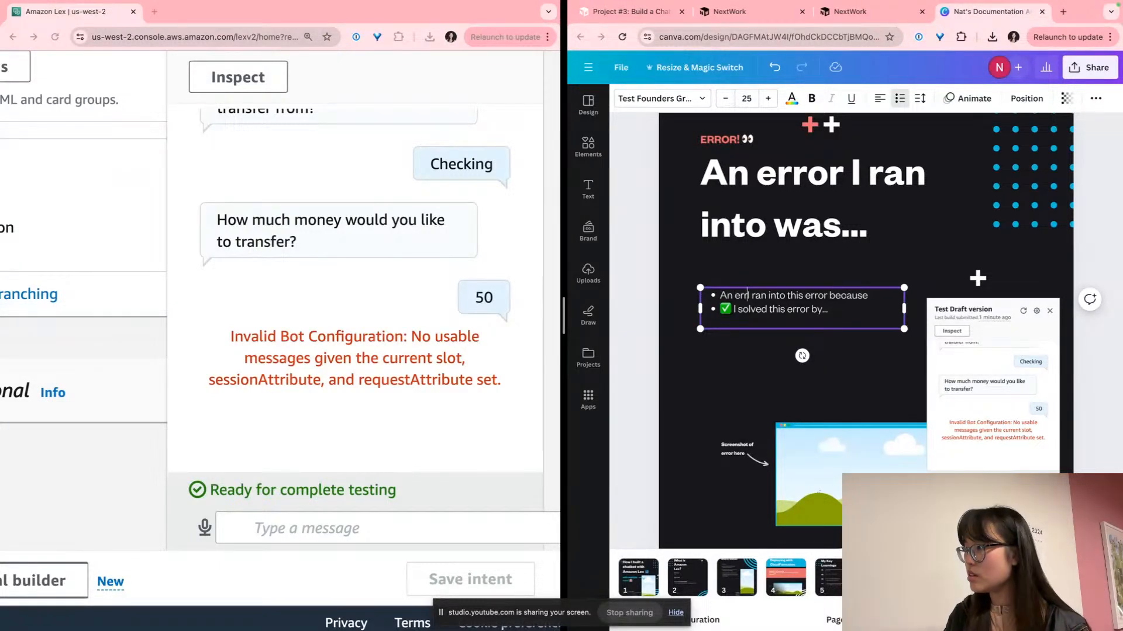
scroll(768, 295, "up", 5)
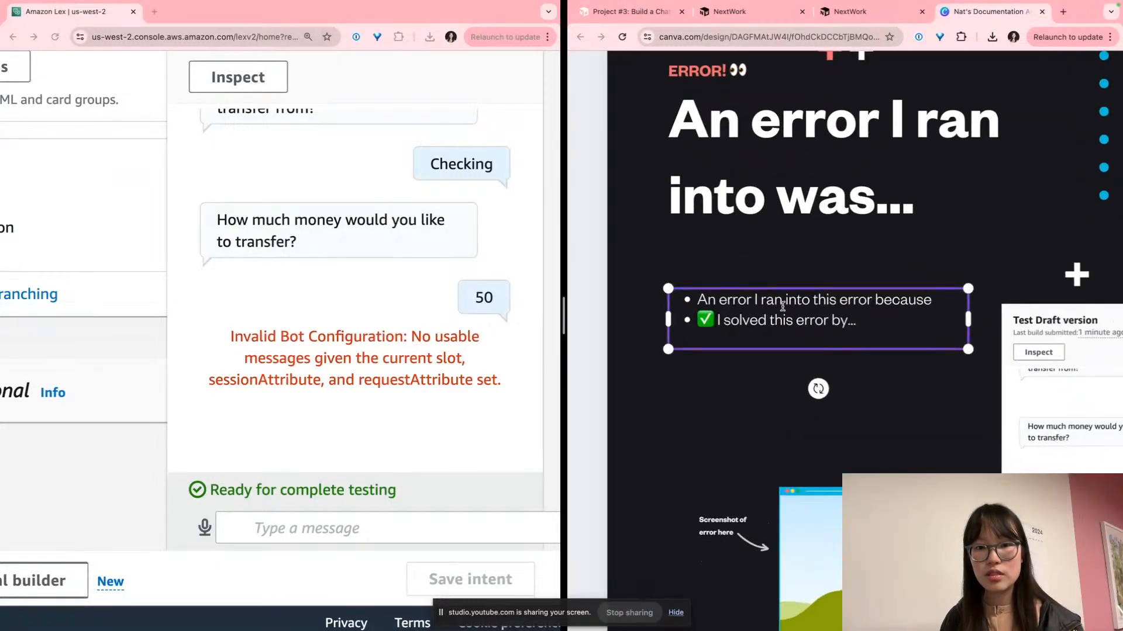
scroll(781, 307, "up", 1)
type("I ran into w")
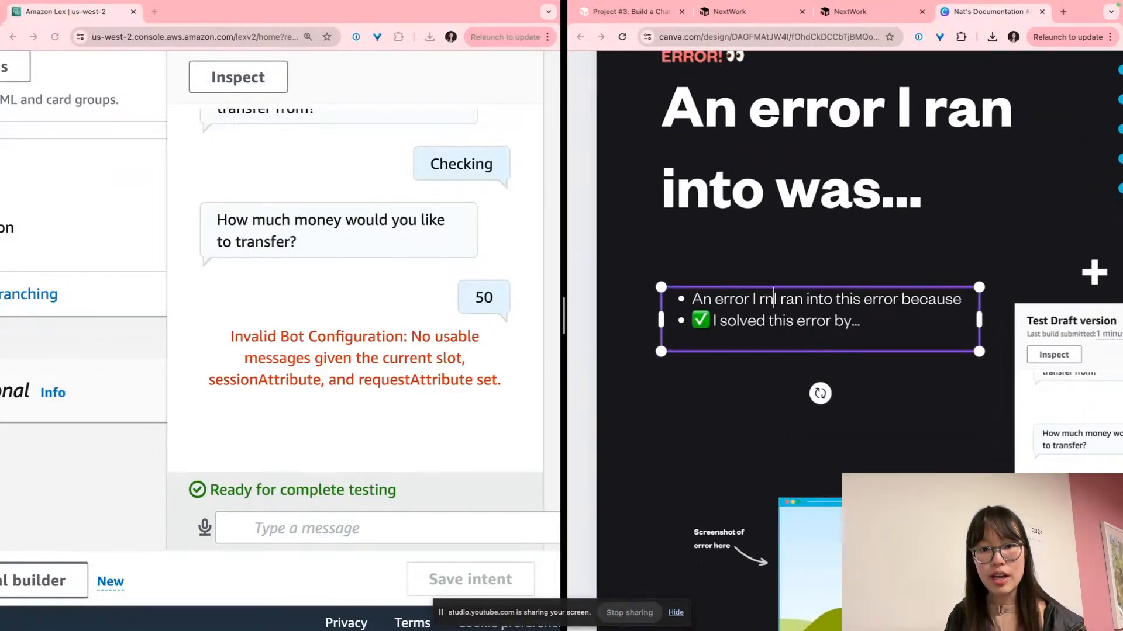
type("as ")
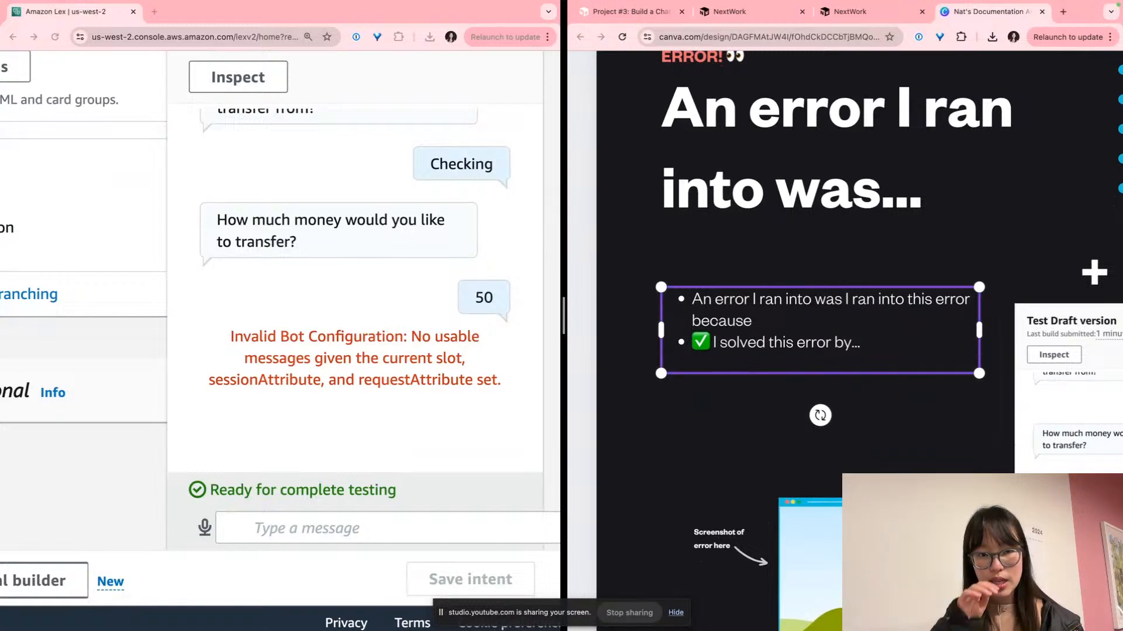
type("the error messa")
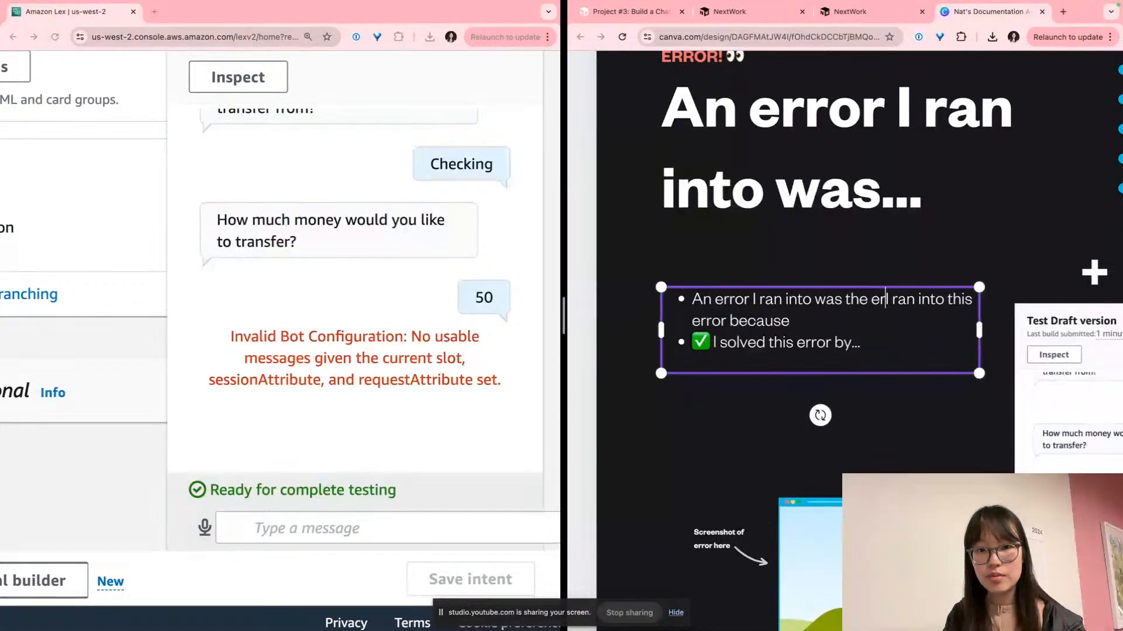
type("geL:")
key("BackSpace")
key("BackSpace")
key("BackSpace")
type(": \"")
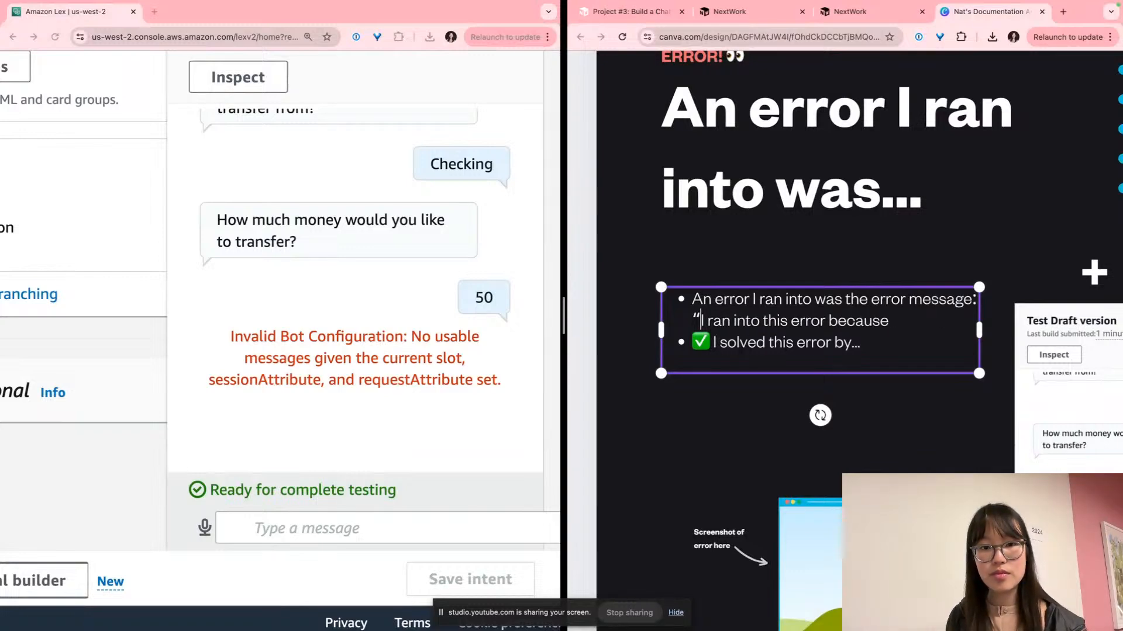
triple_click(372, 338)
key("super+c")
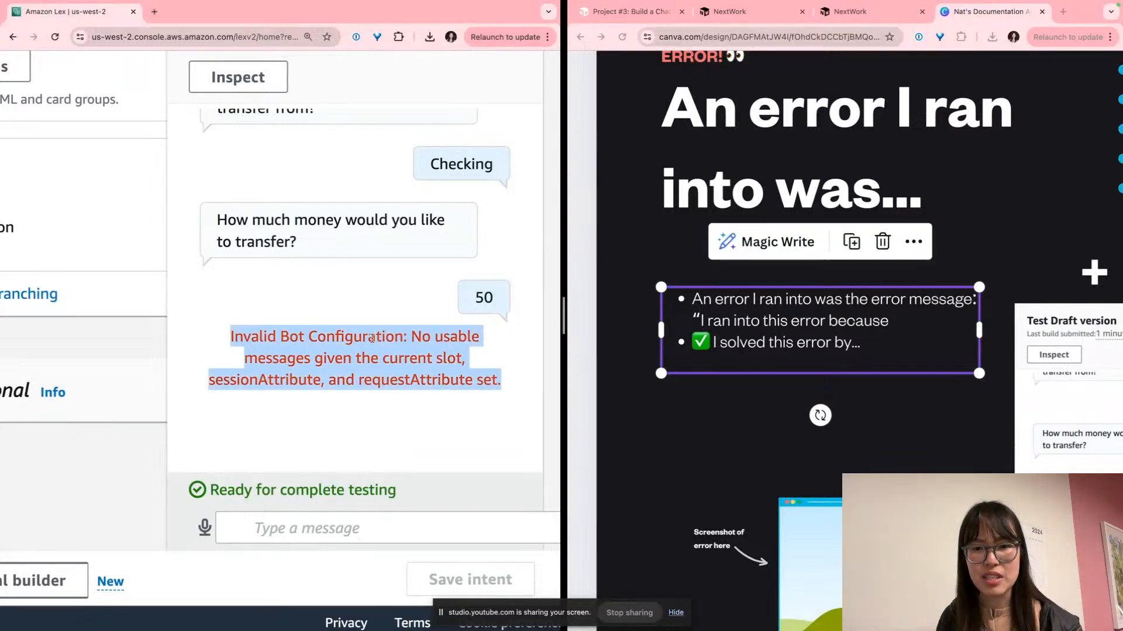
Paste the Invalid Bot Configuration error after the opening quote and close the quote
left_click(717, 333)
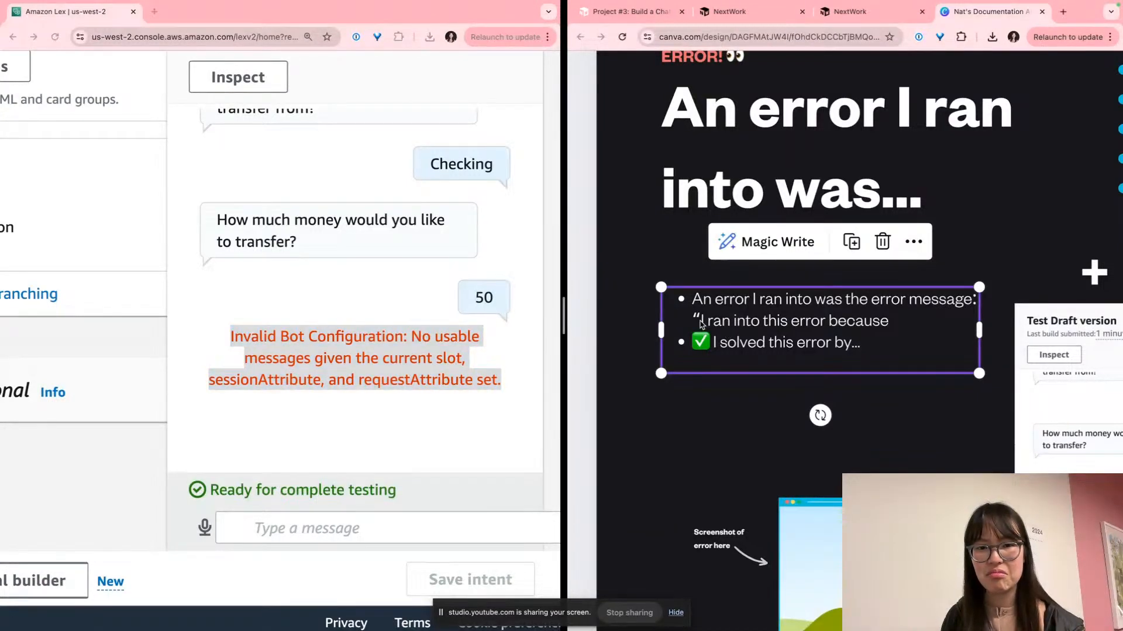
key("super+v")
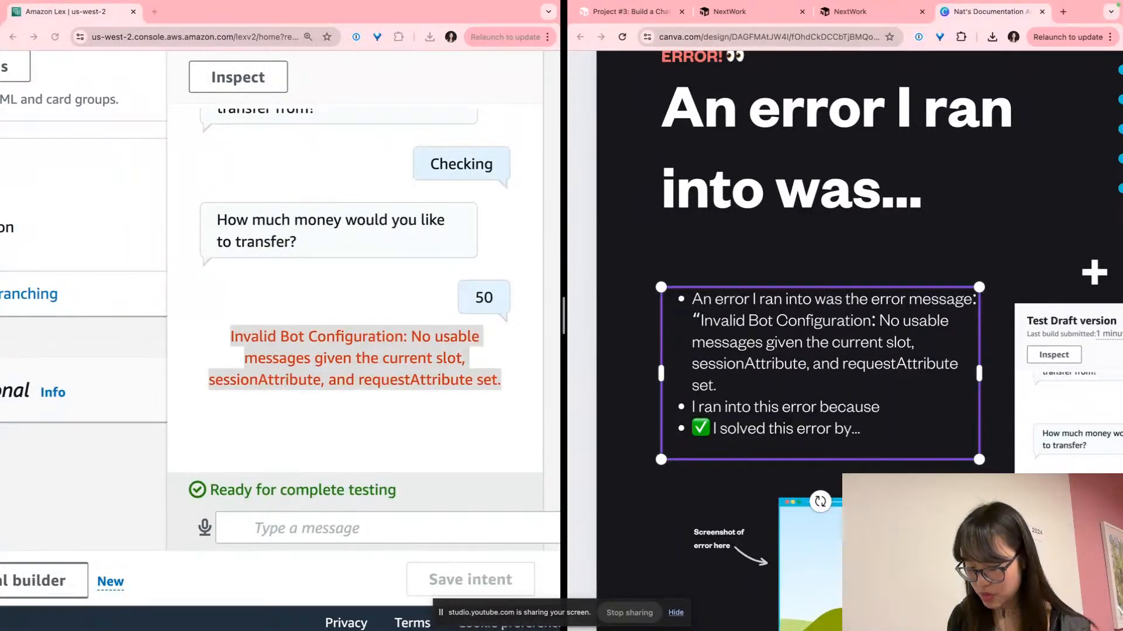
type("\"")
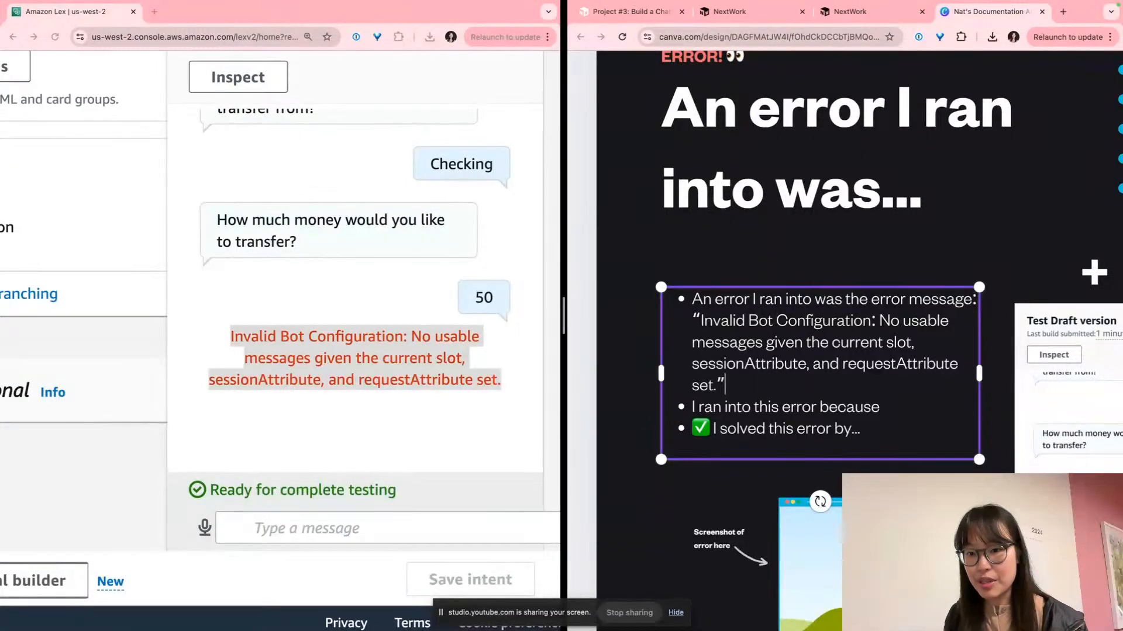
Add a new line 'This error message is trying to tell me that my input for the amount'
key("Return")
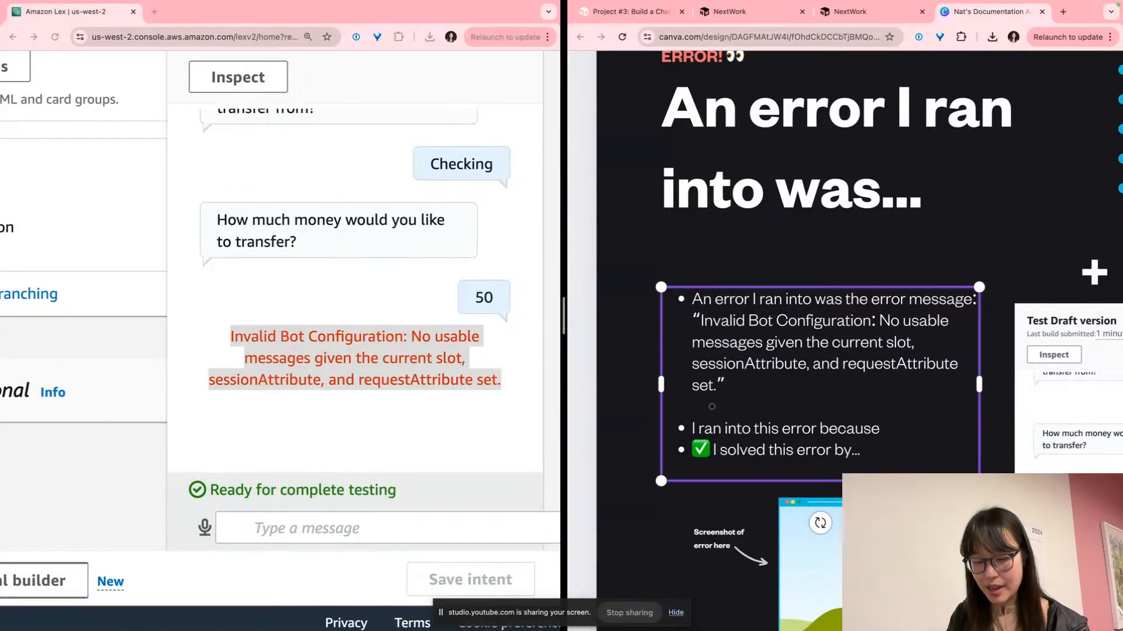
type("This error me")
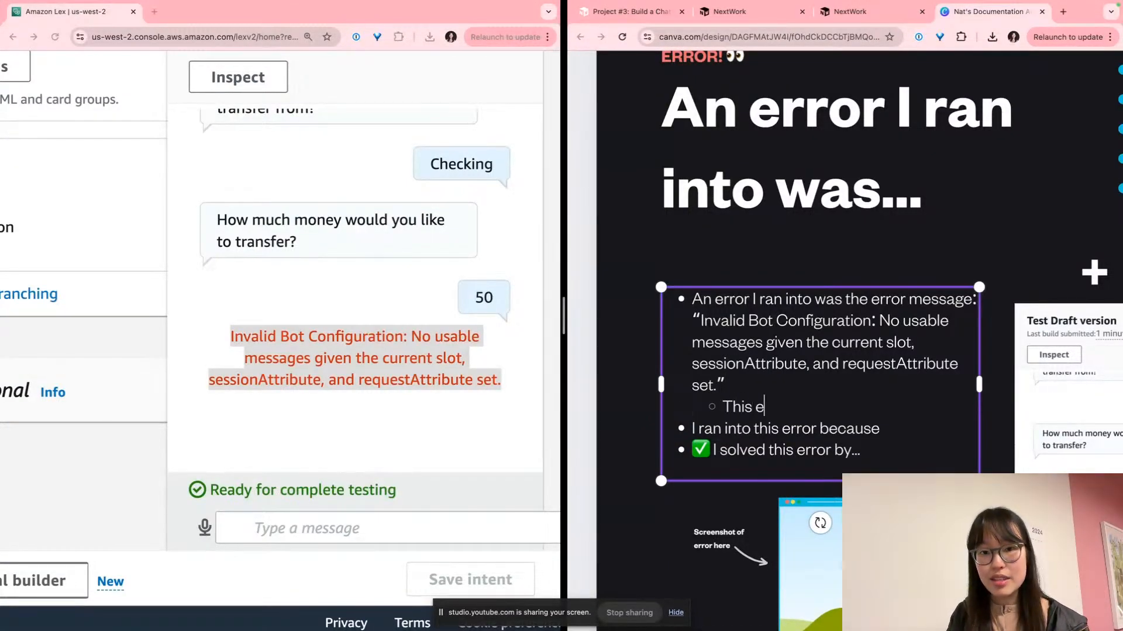
key("BackSpace")
key("BackSpace")
key("BackSpace")
key("BackSpace")
key("BackSpace")
key("BackSpace")
type("ror message")
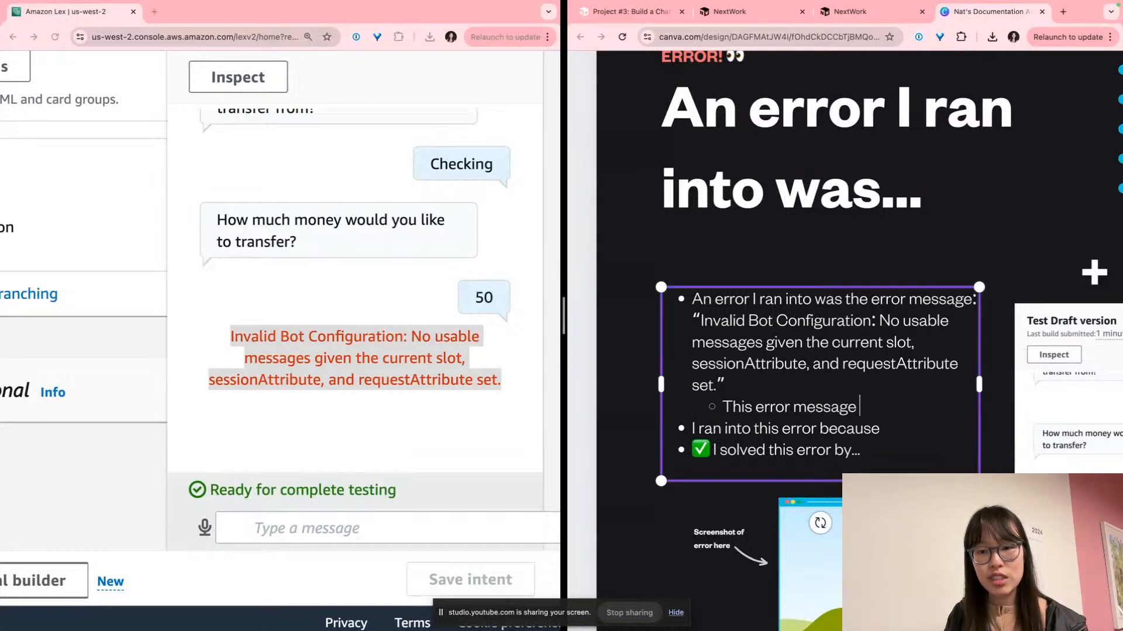
type(" is trying to tell me that the")
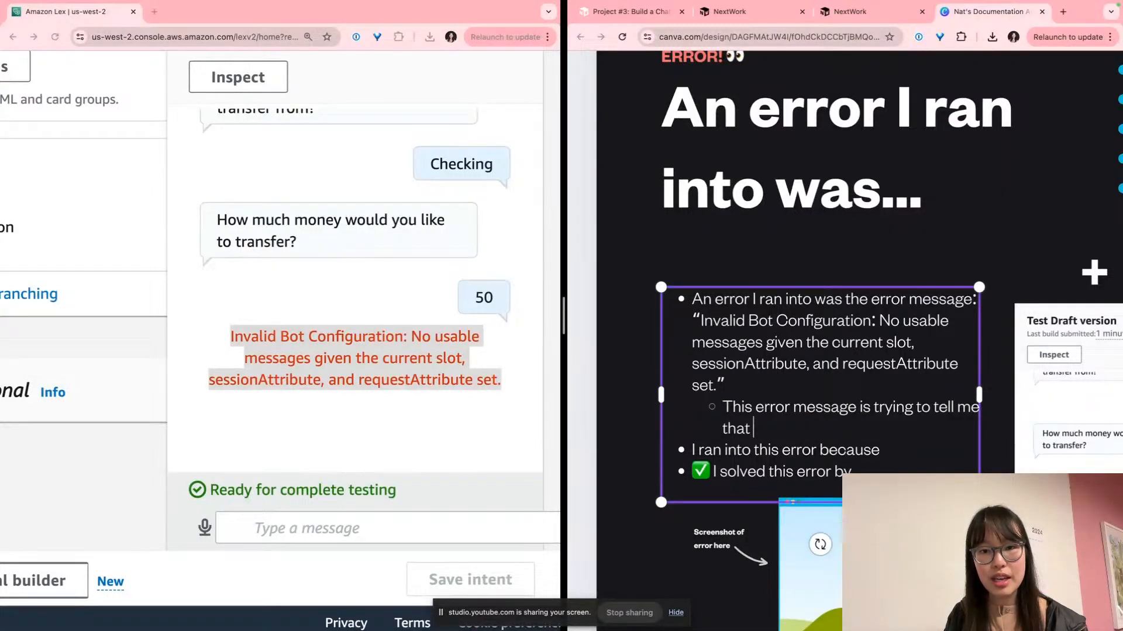
key("BackSpace")
key("BackSpace")
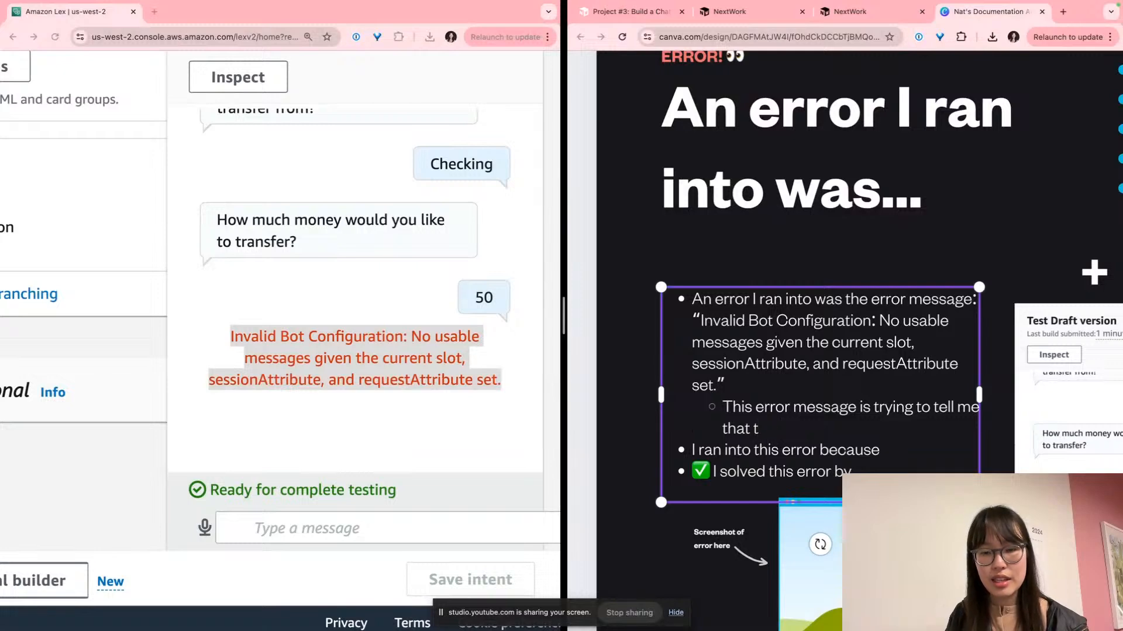
type("my input for ")
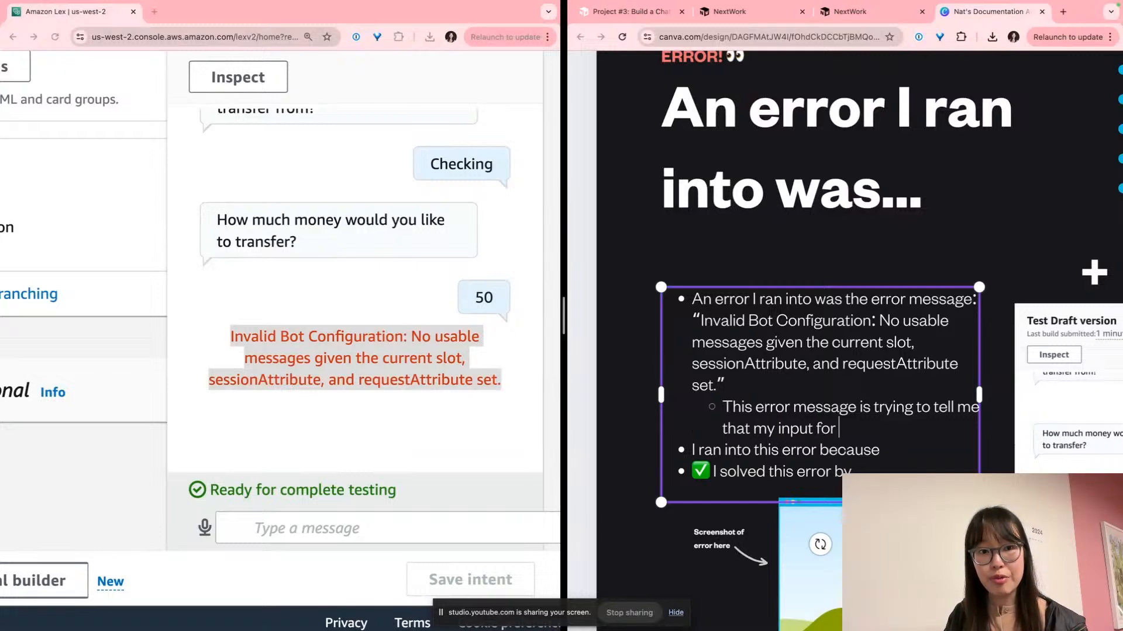
type("the amount og m")
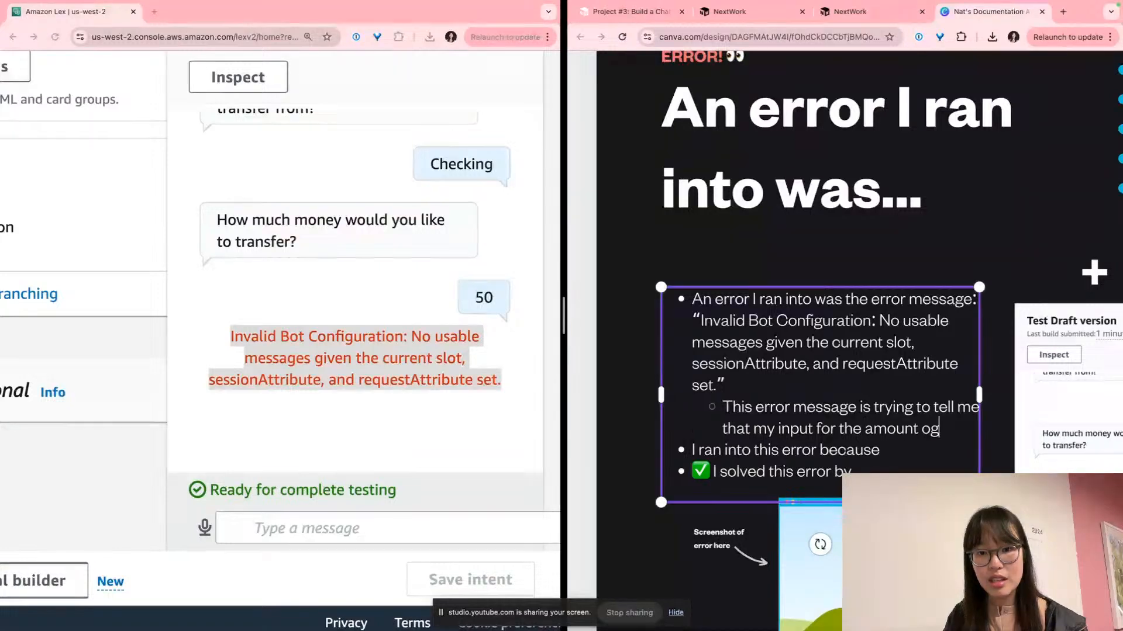
key("BackSpace")
key("BackSpace")
key("BackSpace")
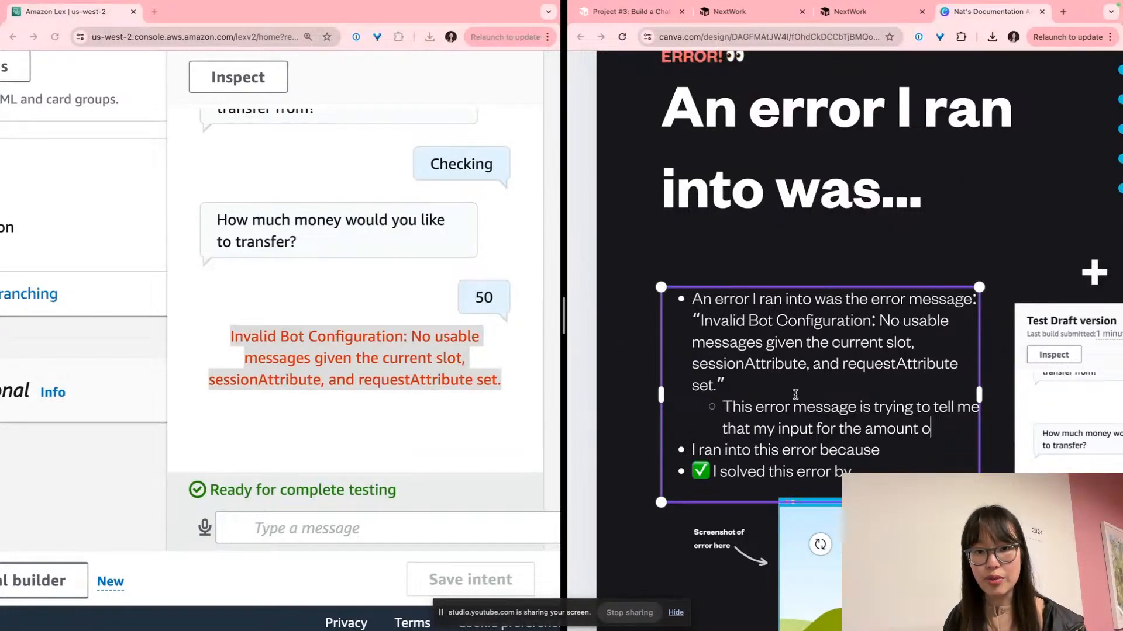
Reword it to 'response to the chatbot's prompt was invalid given my setup of my TransferFunds intent'
left_click(866, 428)
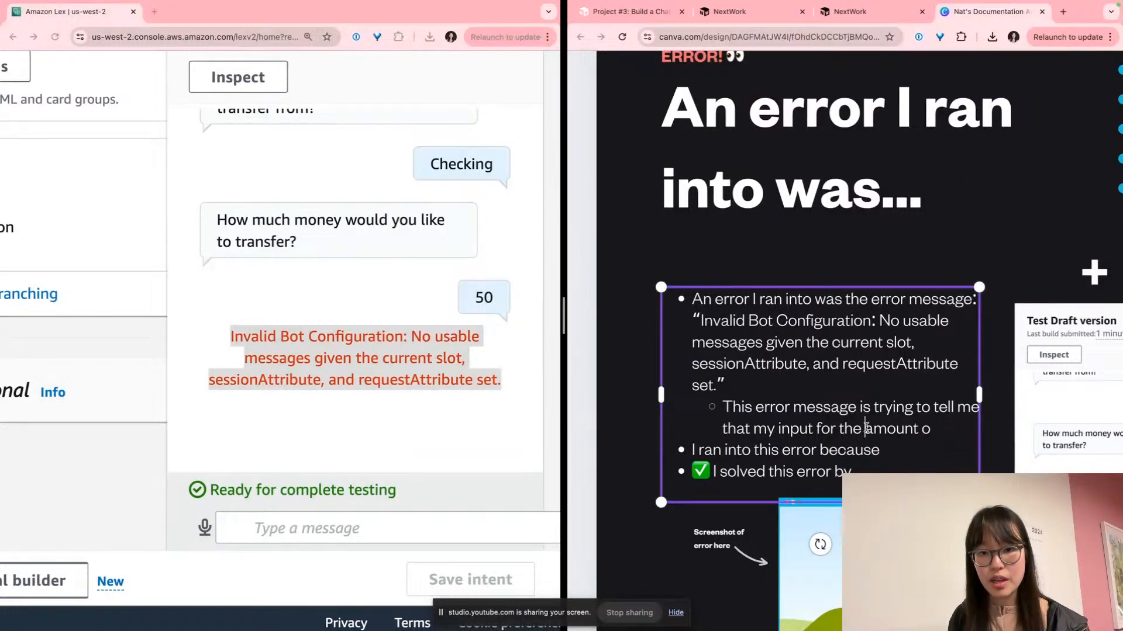
double_click(793, 430)
type("response")
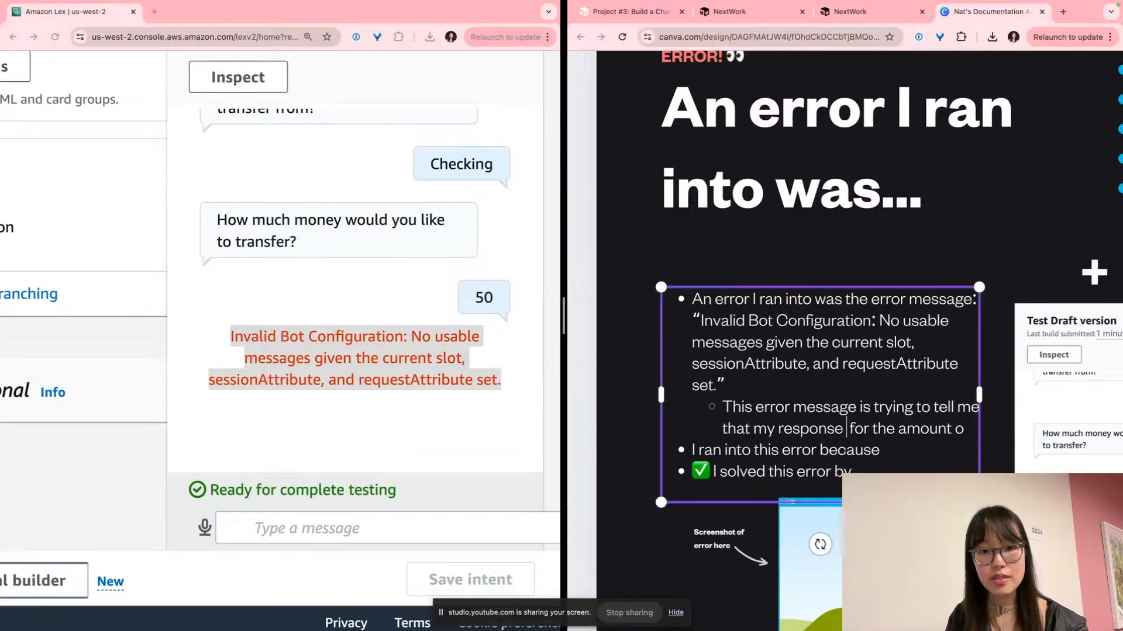
type(" to the chatbot's prompt")
key("shift+End")
type("was i")
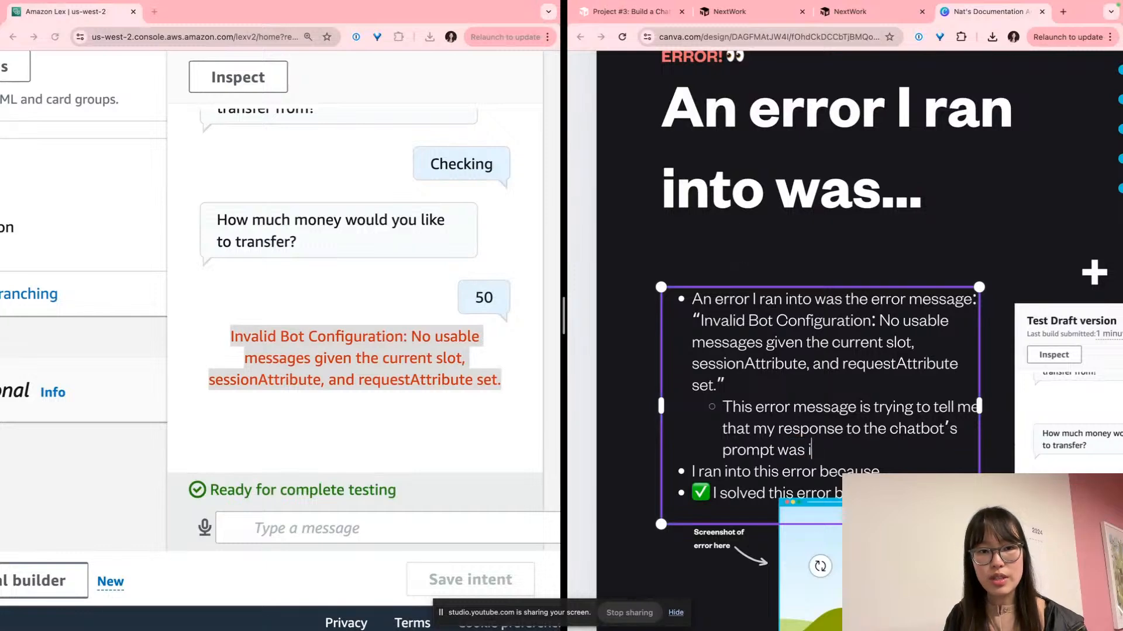
type("nvalid give")
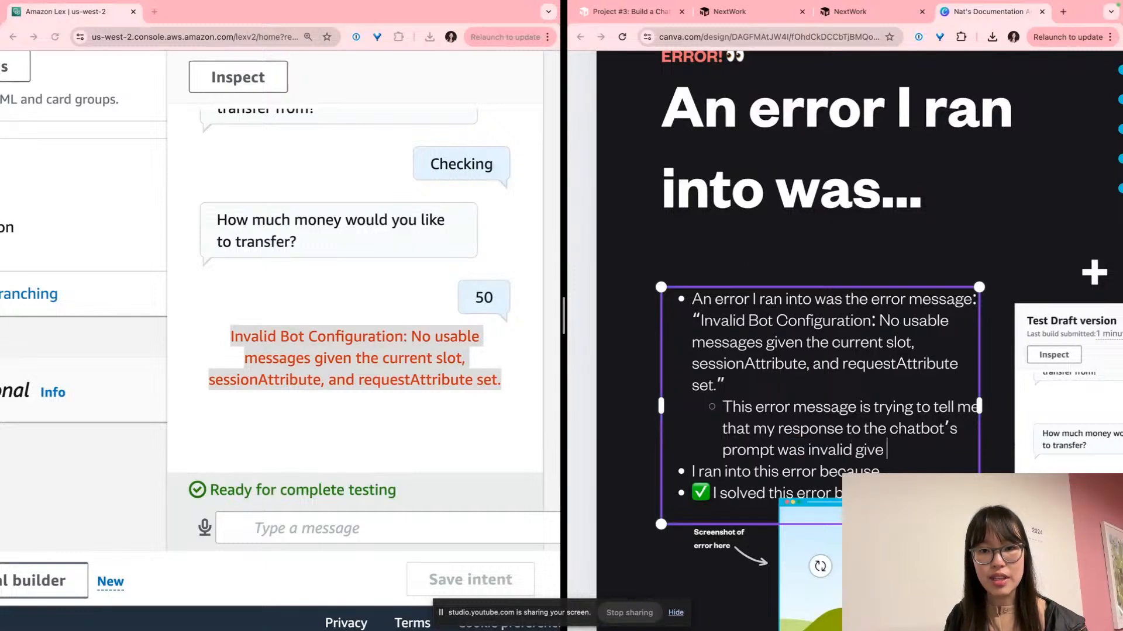
type("n my setup ")
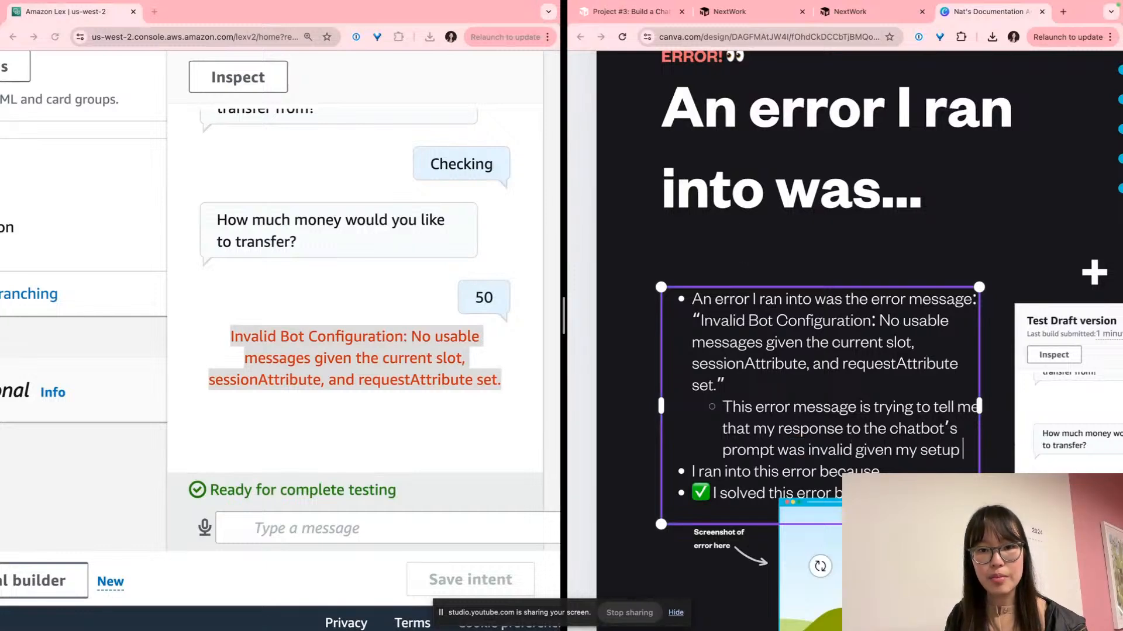
type("of my inte")
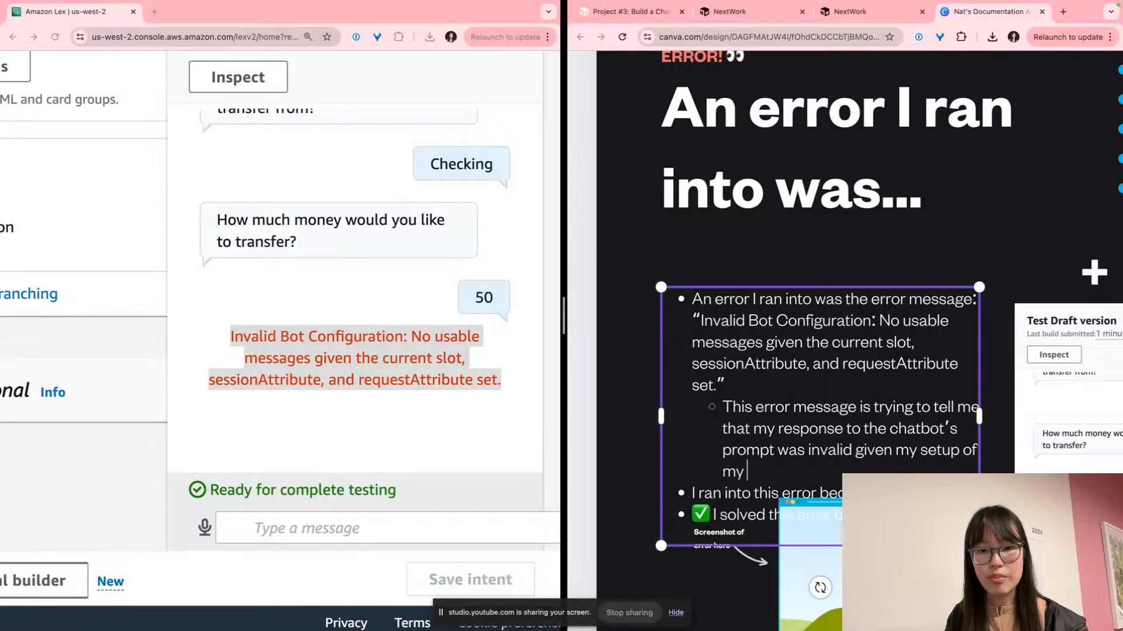
key("BackSpace")
key("BackSpace")
key("BackSpace")
key("BackSpace")
type("Transfewr")
key("BackSpace")
type("rFunds intent")
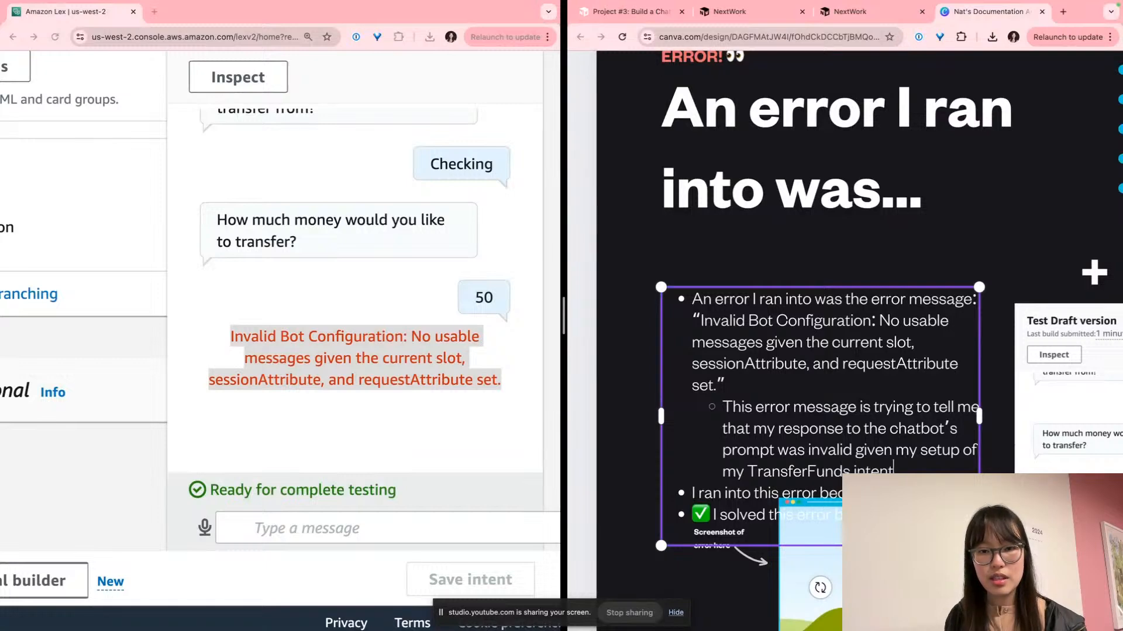
scroll(845, 341, "down", 1)
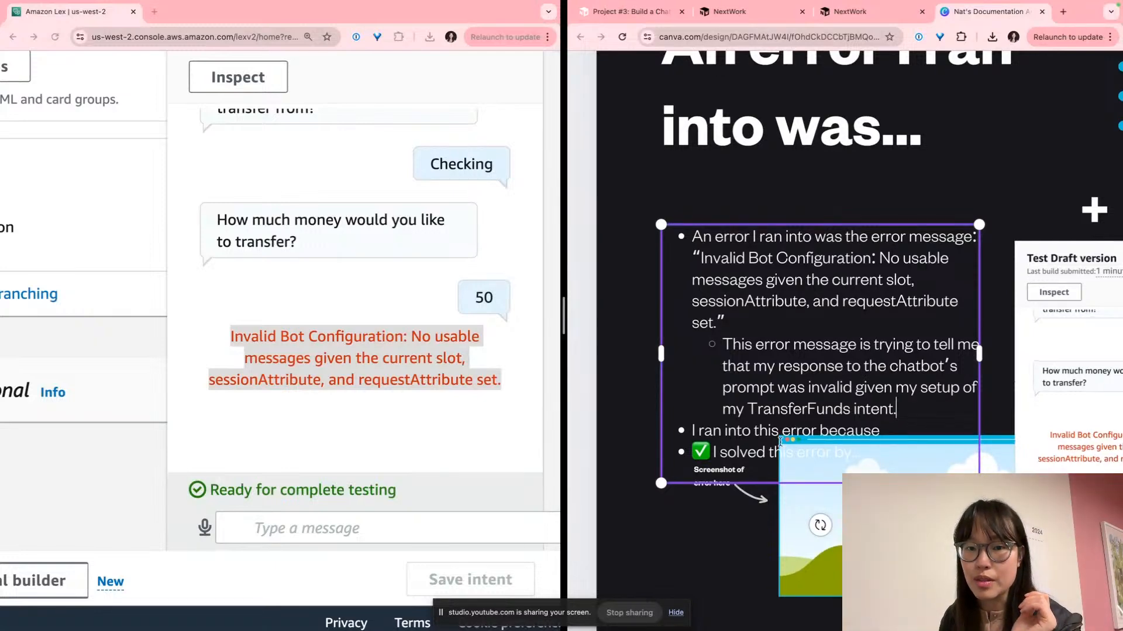
Add the quoted response ("50") after the word 'response' in the explanation sub-bullet
left_click(847, 367)
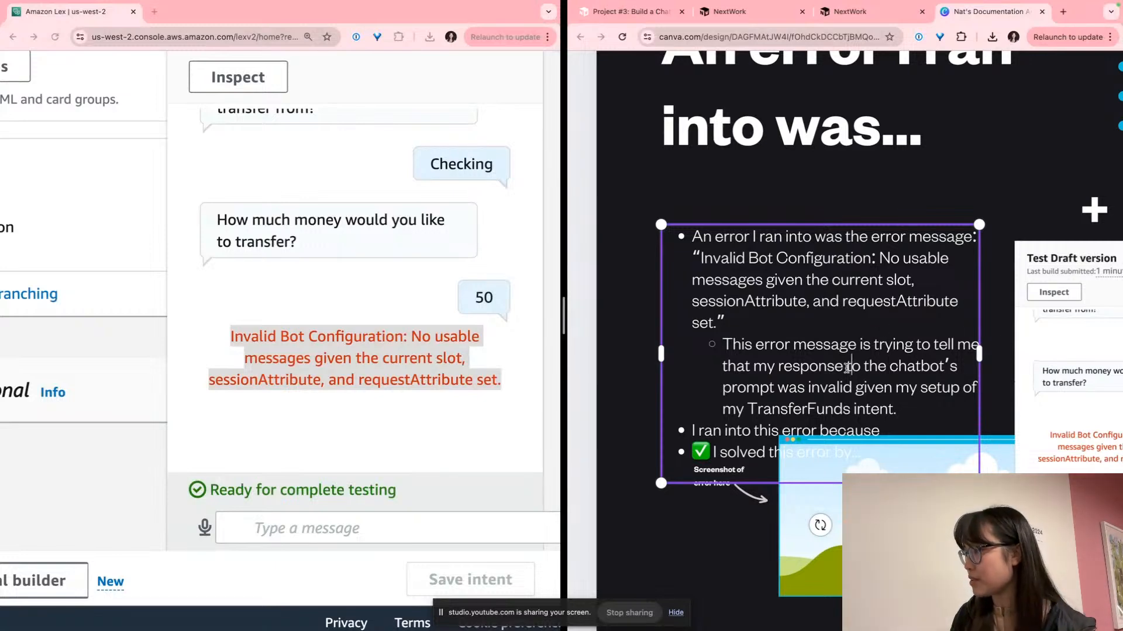
type("(\"50)")
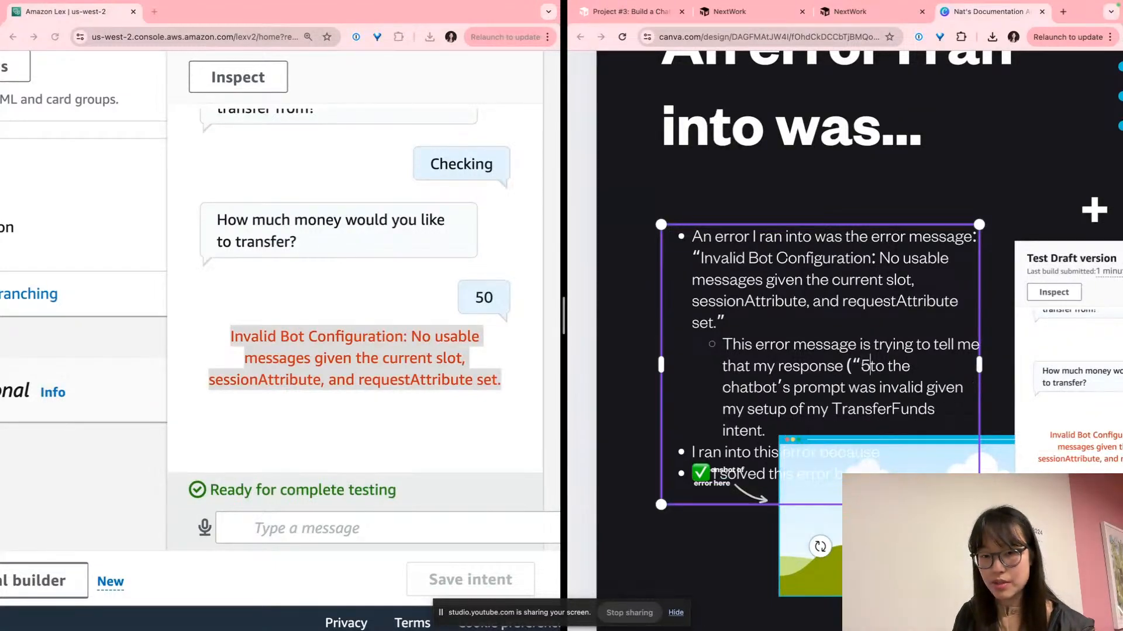
key("Left")
key("Left")
type("\"")
scroll(693, 396, "right", 1)
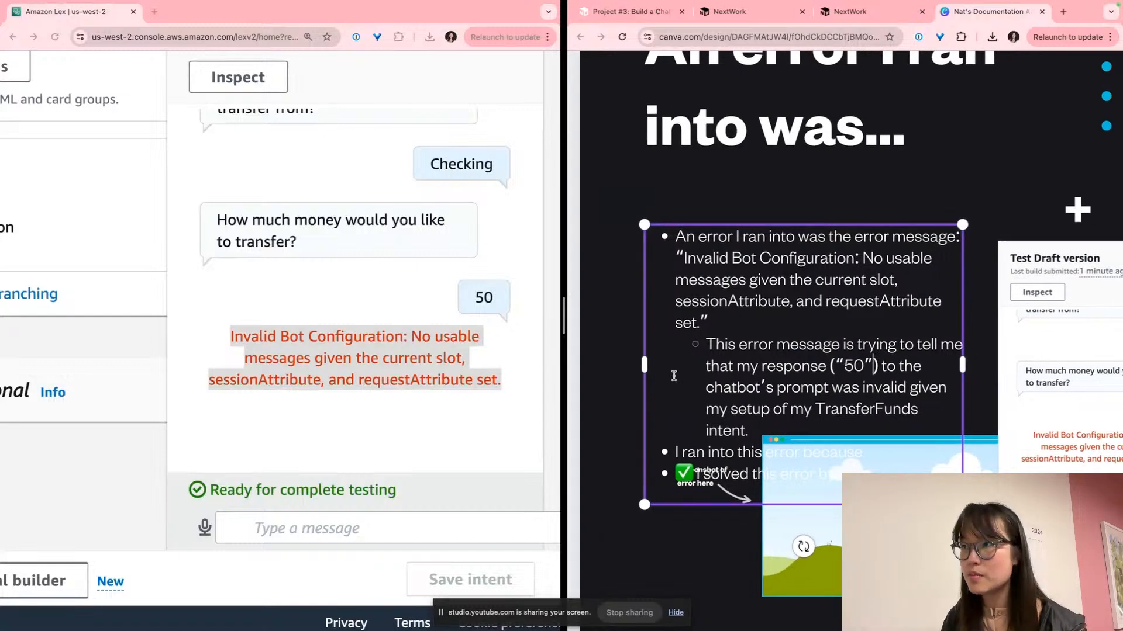
key("Escape")
Insert the quoted prompt "How much money would you like to transfer?" before 'was' and rejoin the line
triple_click(293, 225)
key("ctrl+c")
left_click(830, 349)
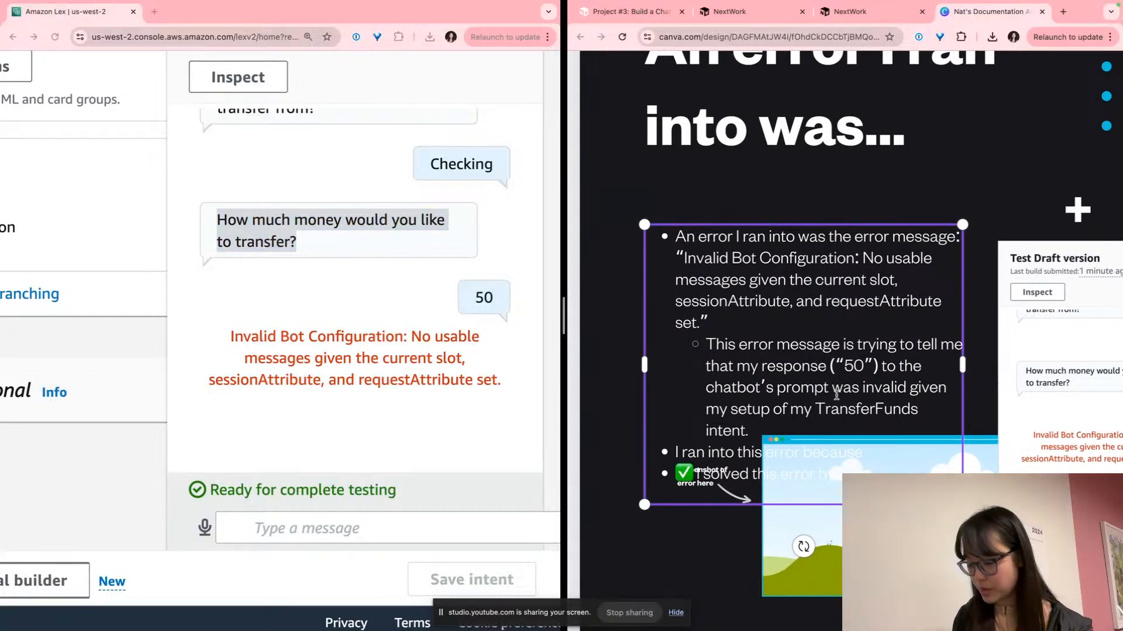
type("\"")
key("ctrl+v")
type("\"")
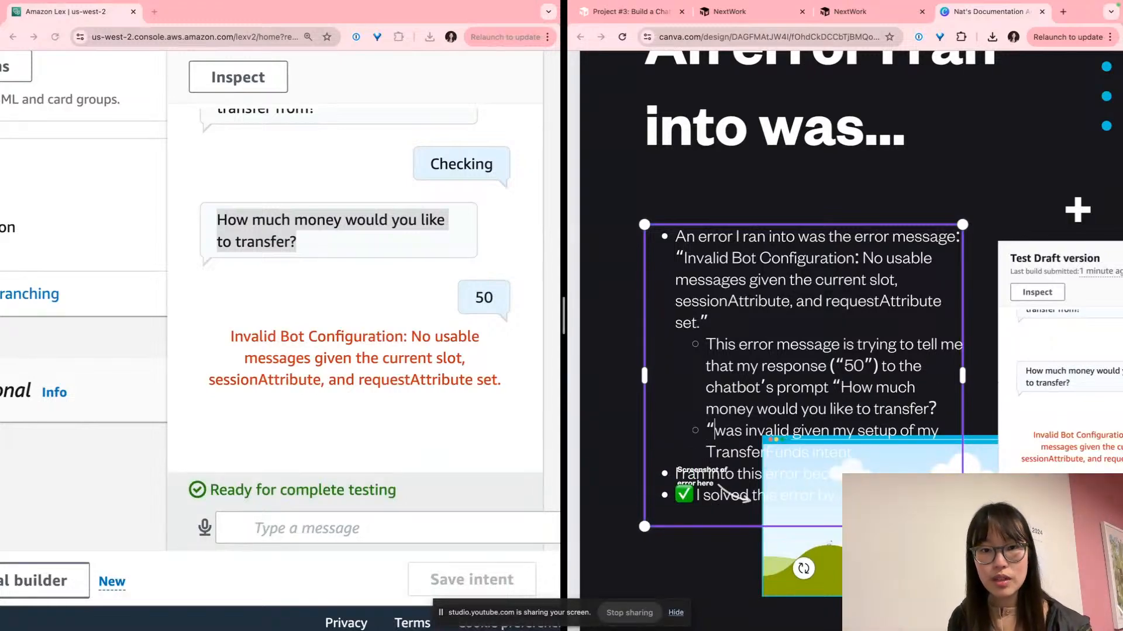
key("BackSpace")
key("BackSpace")
key("BackSpace")
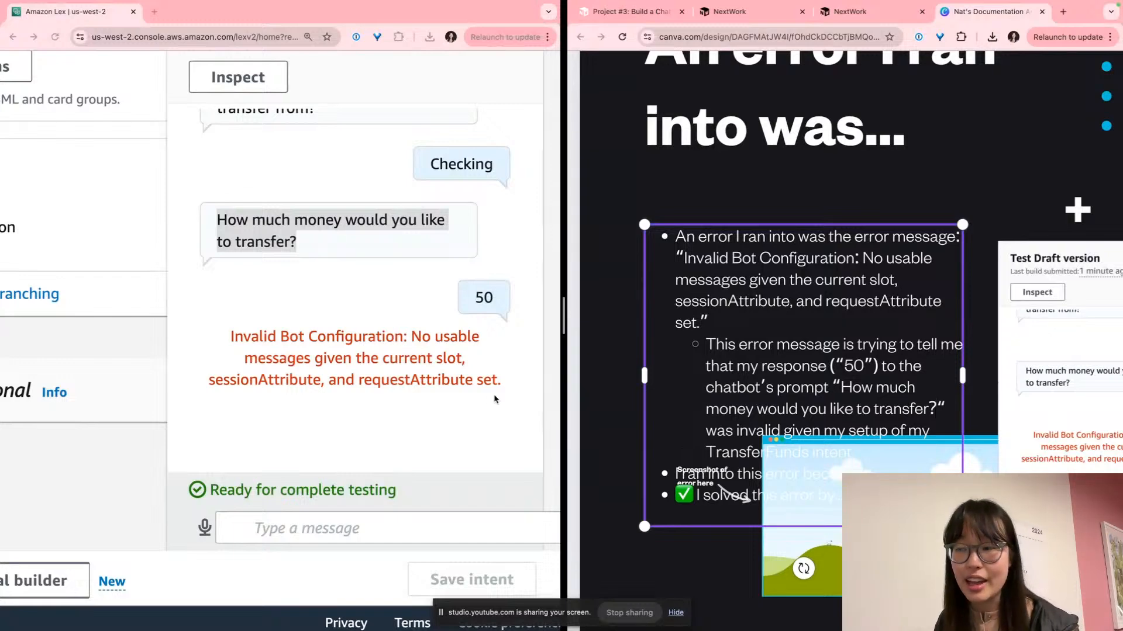
left_click(560, 375)
scroll(445, 371, "up", 1)
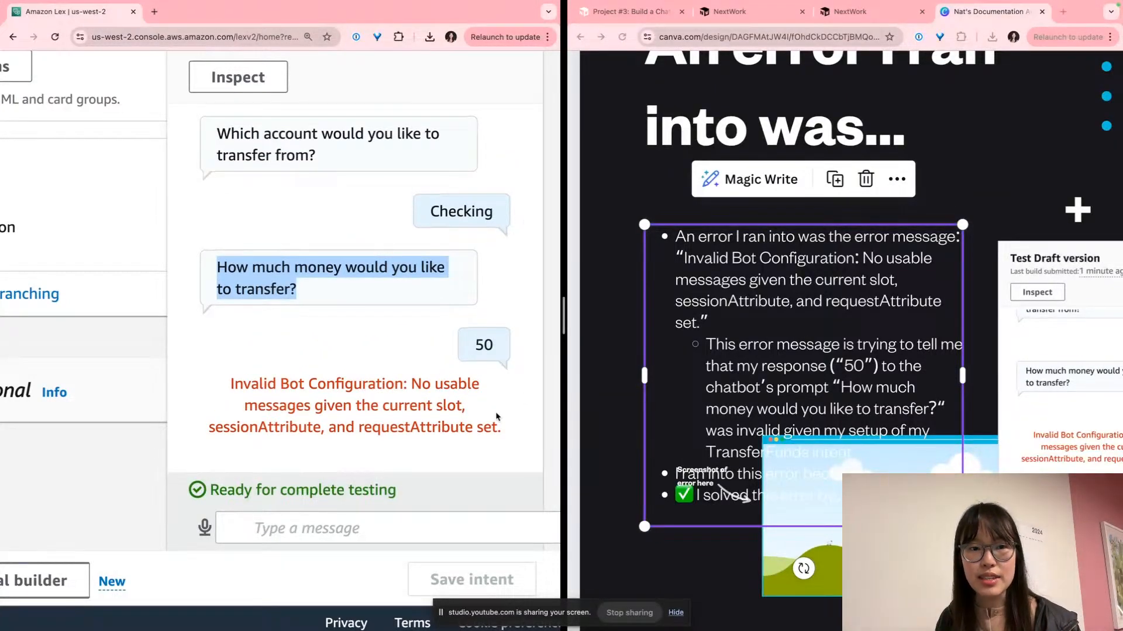
scroll(499, 497, "up", 1)
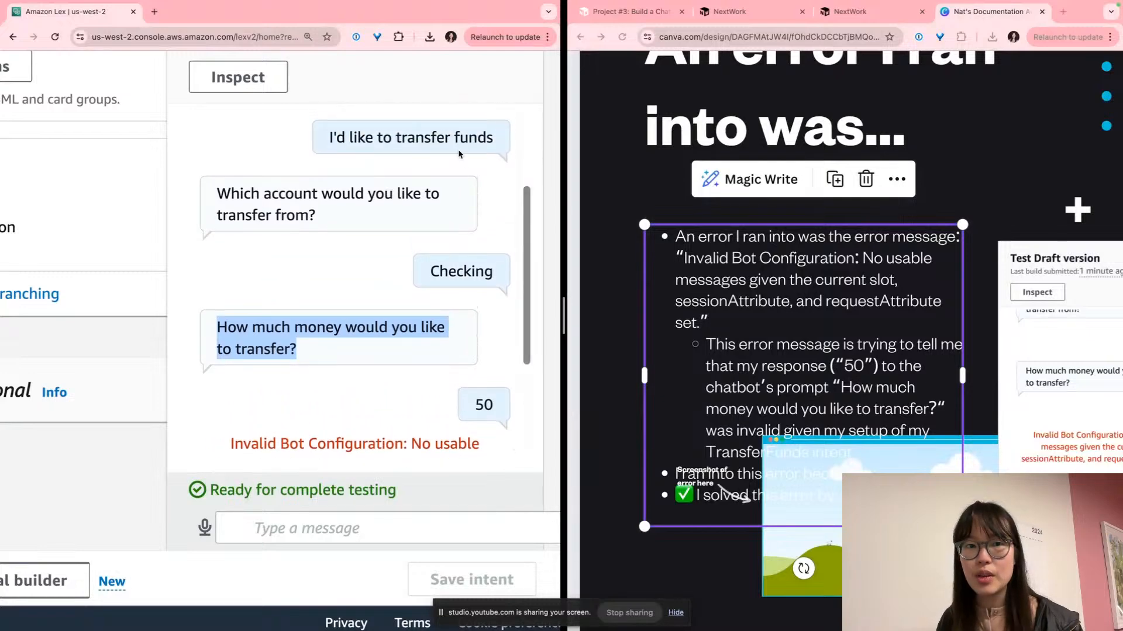
scroll(298, 93, "up", 1)
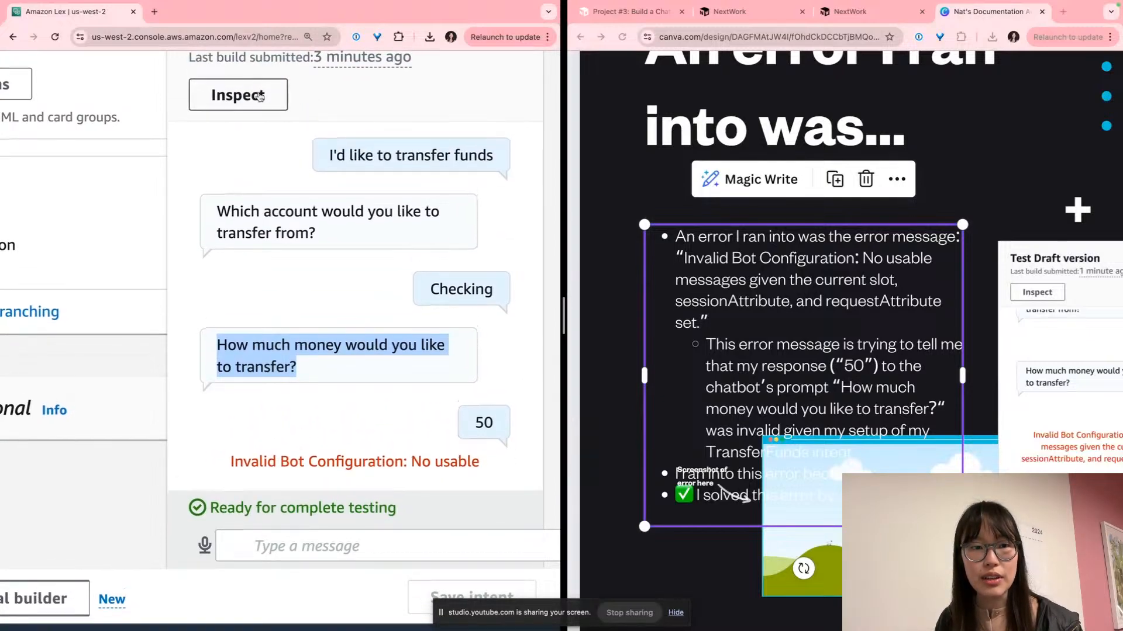
left_click(259, 94)
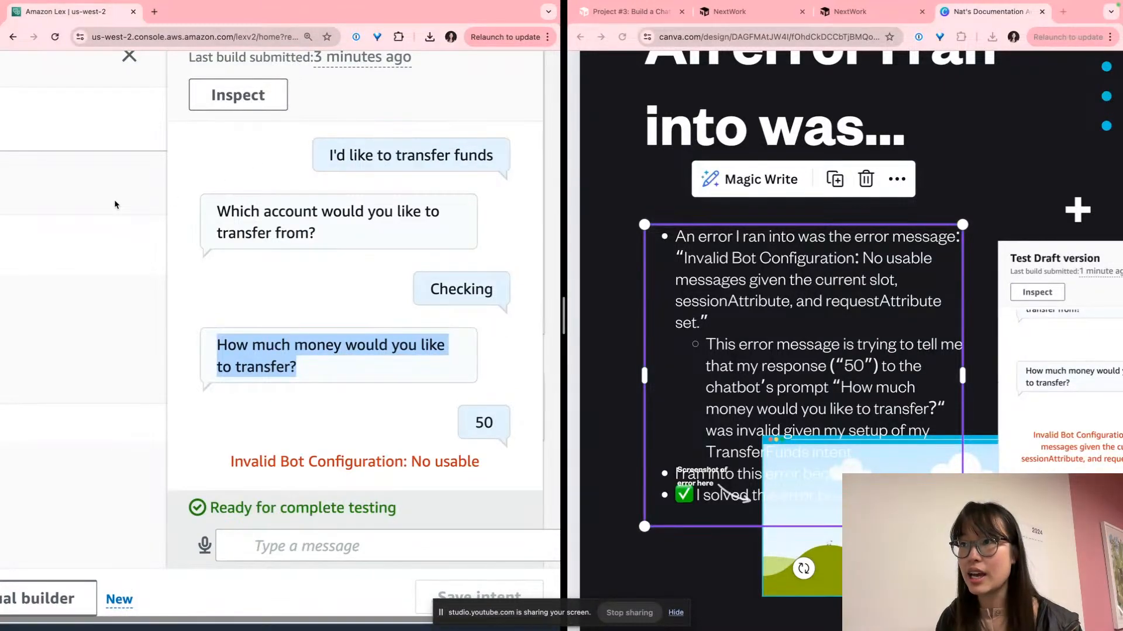
left_click(298, 149)
key("ctrl+minus")
key("ctrl+minus")
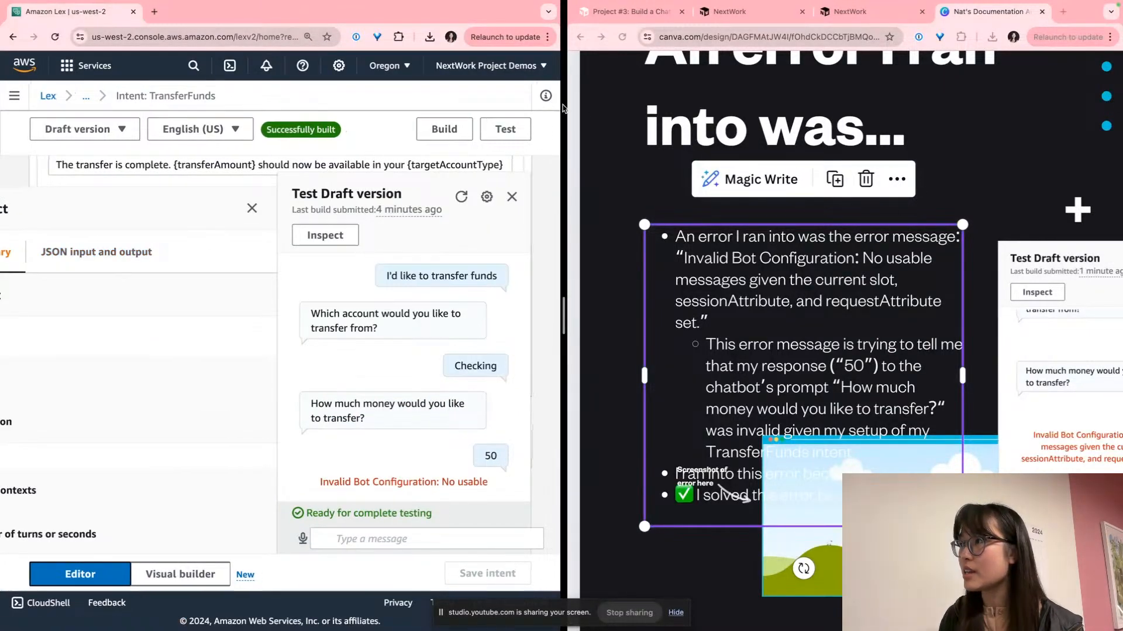
left_click_drag(562, 108, 719, 108)
left_click_drag(314, 389, 264, 361)
left_click(117, 366)
key("ctrl+plus")
key("ctrl+plus")
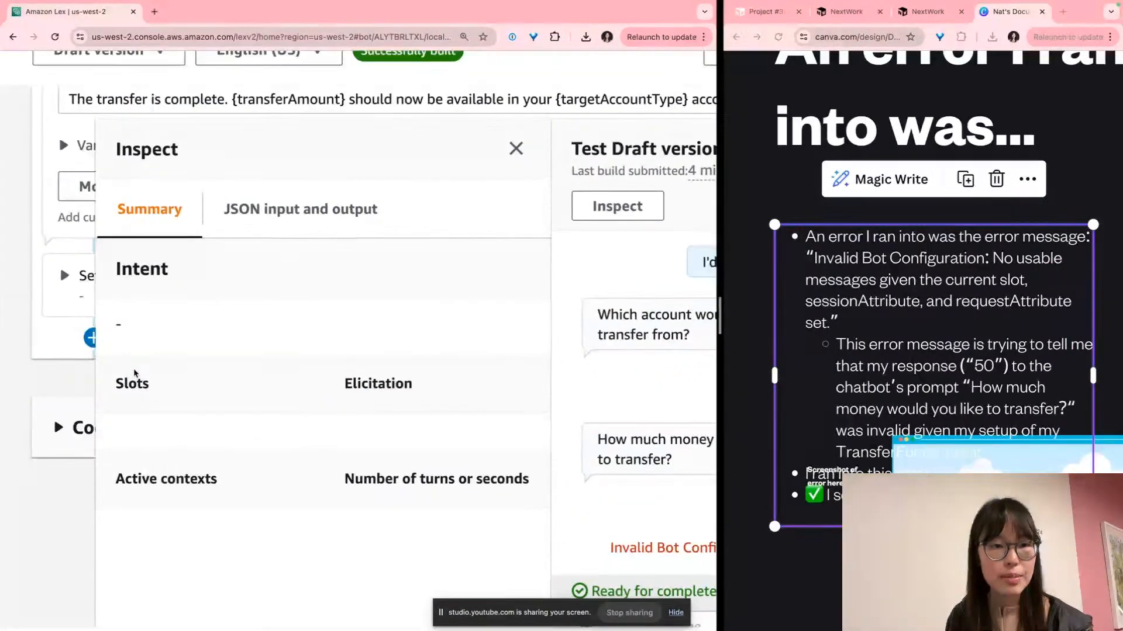
key("ctrl+minus")
key("ctrl+minus")
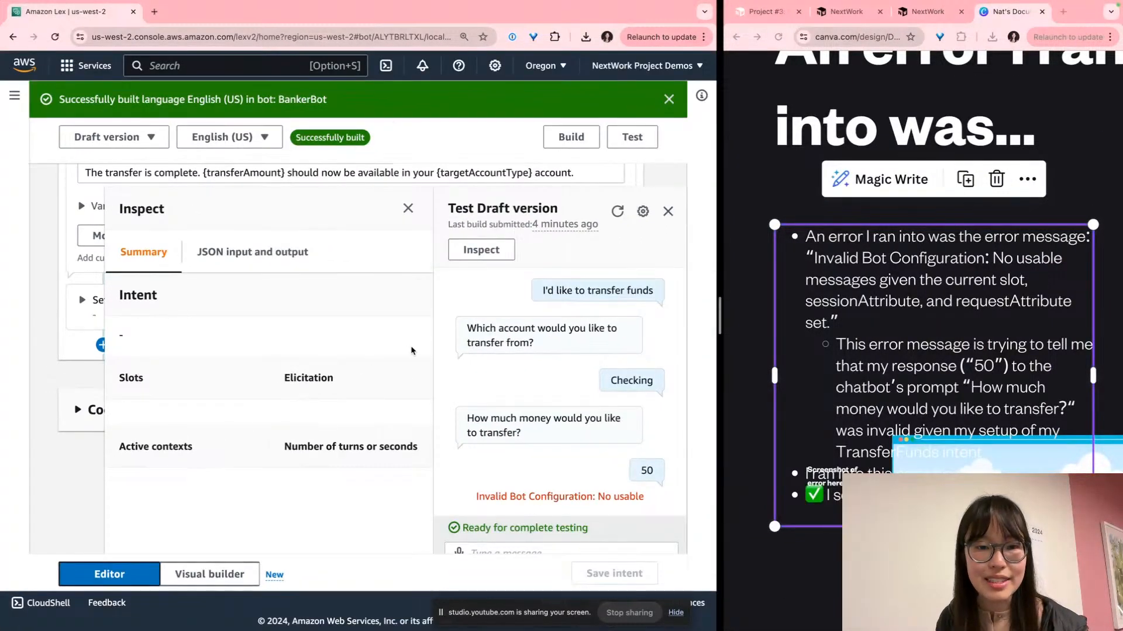
scroll(573, 367, "down", 3)
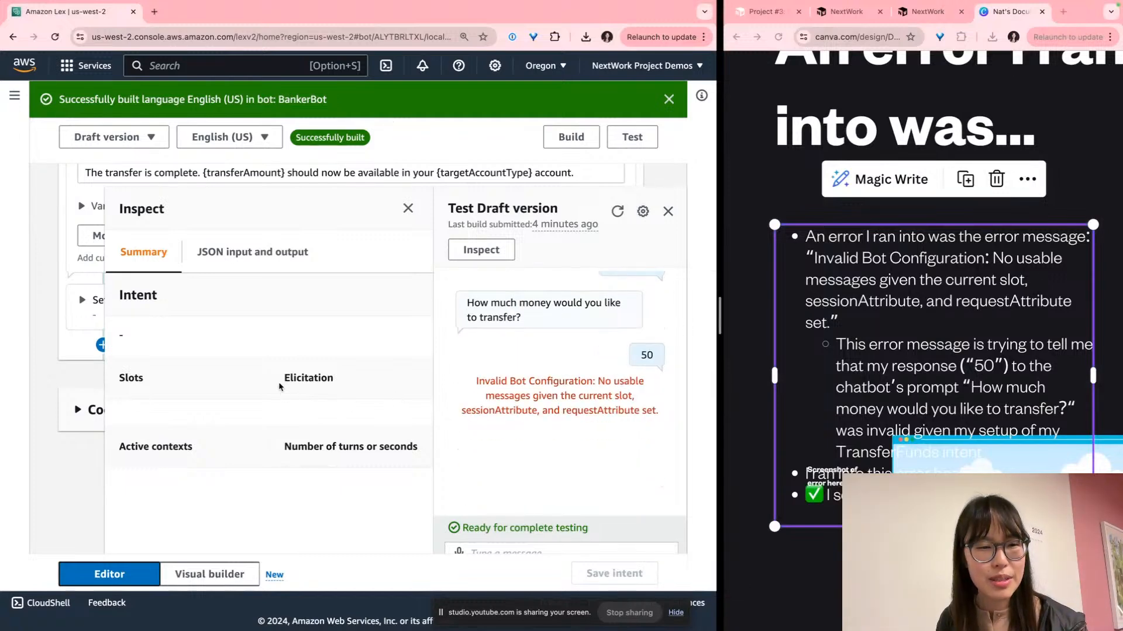
scroll(504, 353, "up", 2)
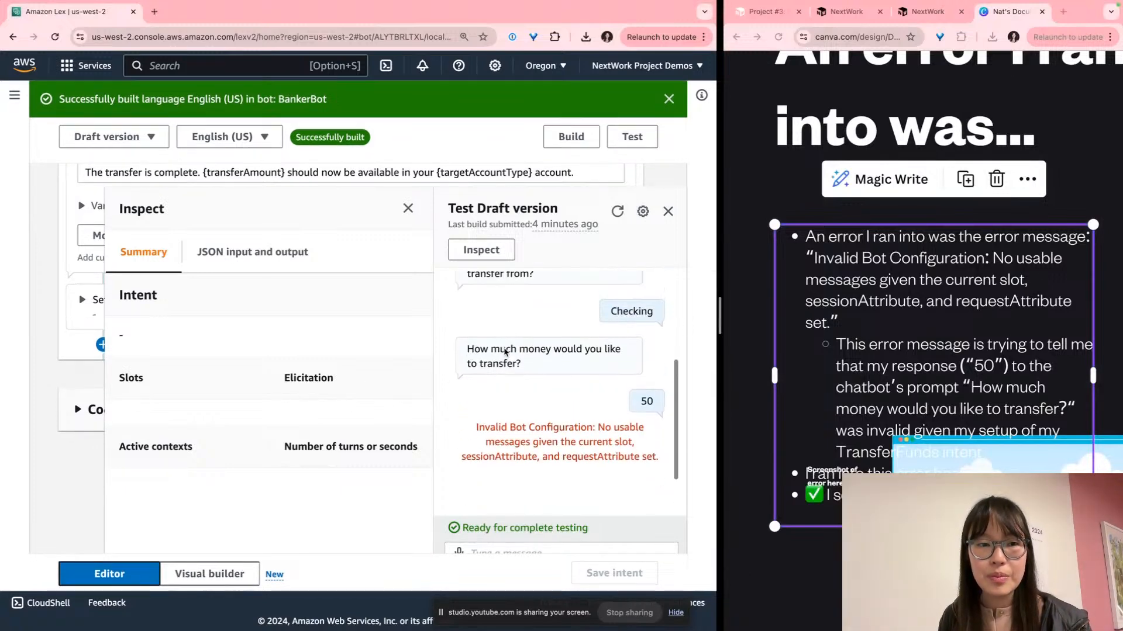
scroll(588, 400, "up", 5)
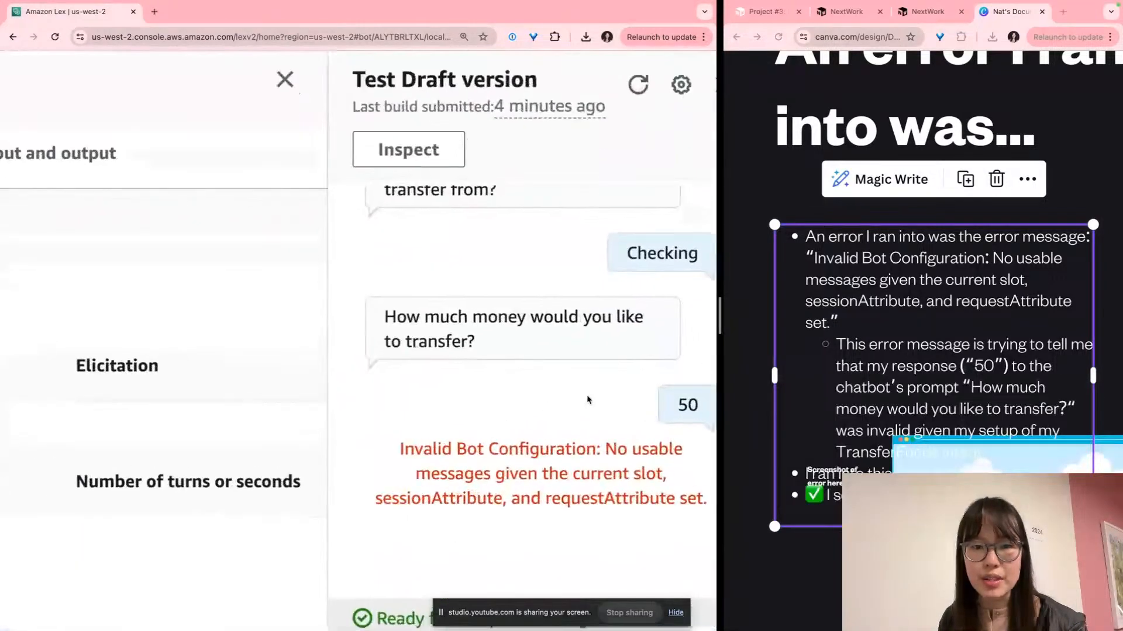
scroll(585, 398, "right", 3)
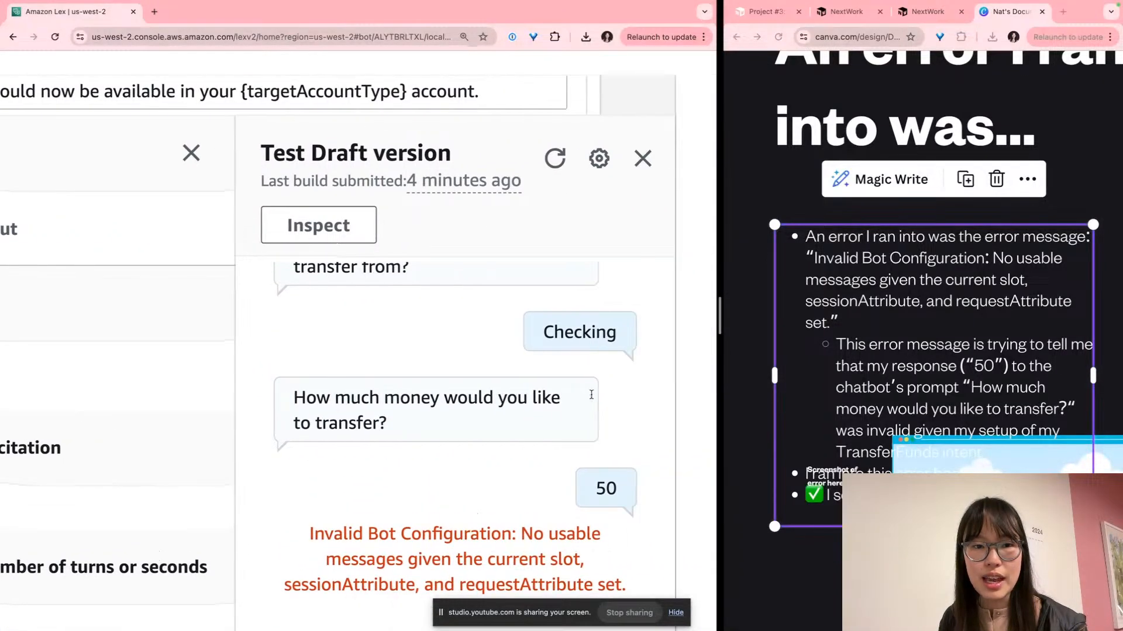
scroll(547, 307, "up", 1)
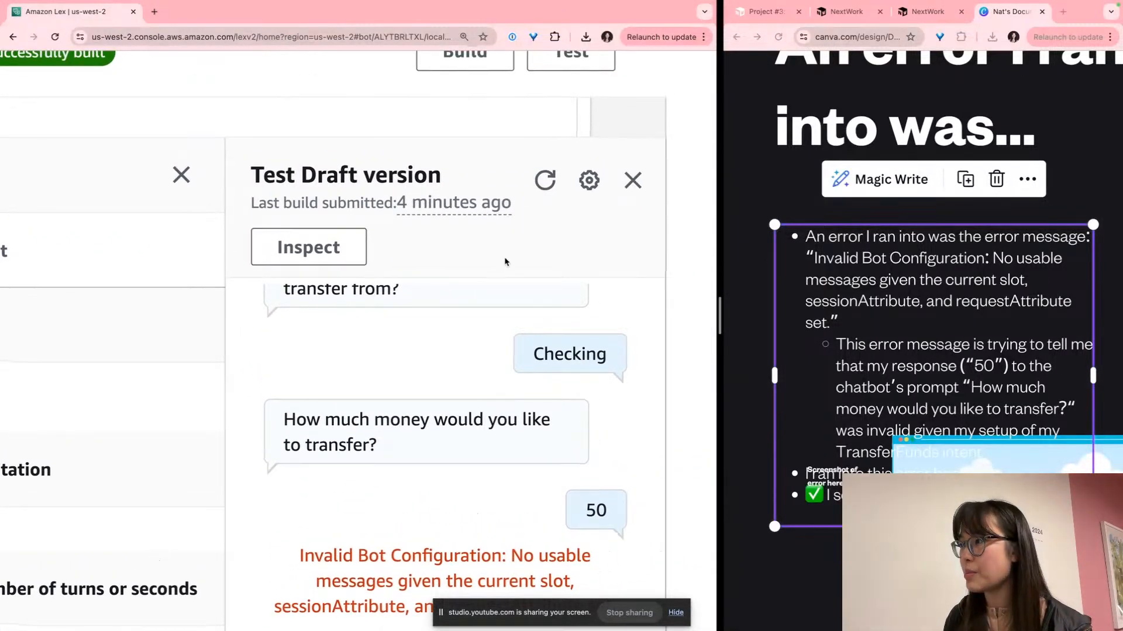
scroll(383, 389, "down", 3)
scroll(382, 389, "up", 1)
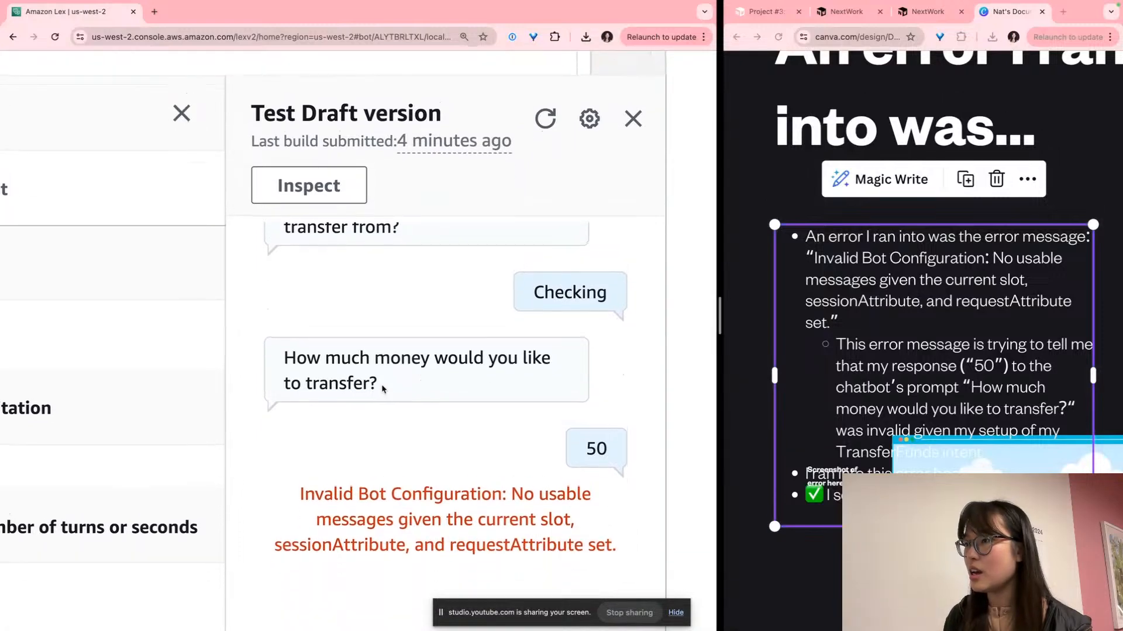
scroll(382, 389, "down", 2)
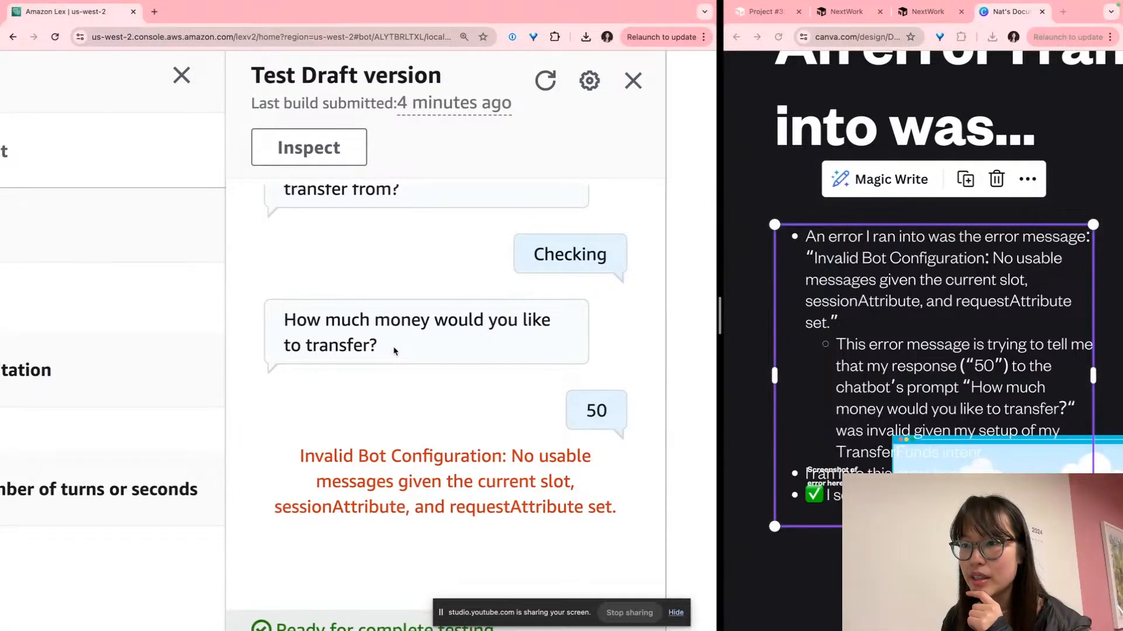
scroll(253, 331, "down", 1)
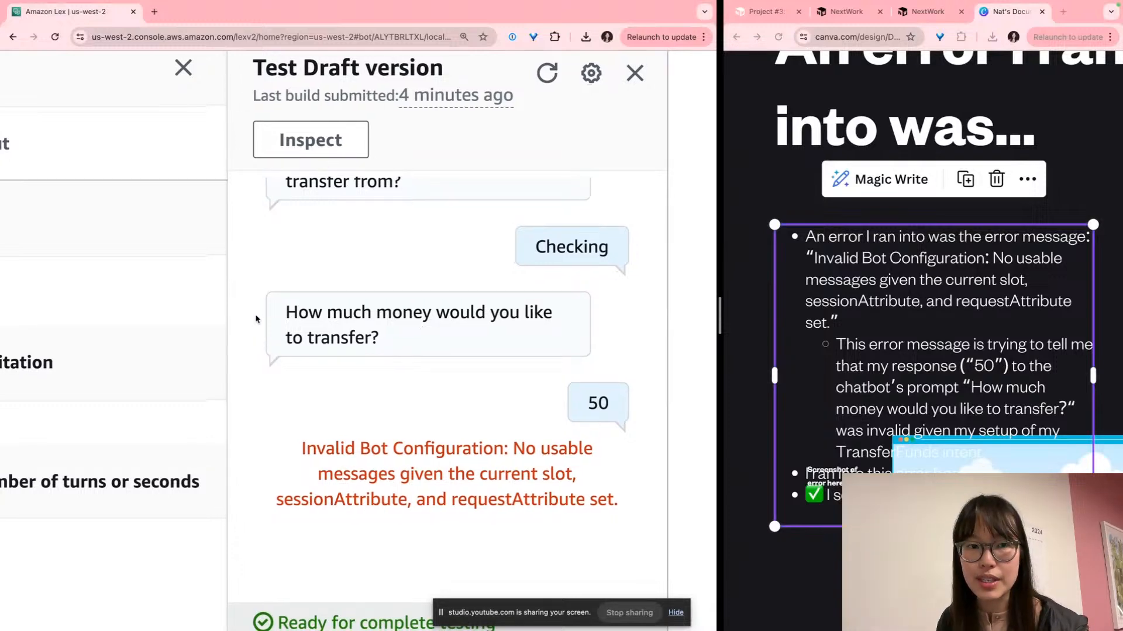
scroll(443, 144, "down", 2)
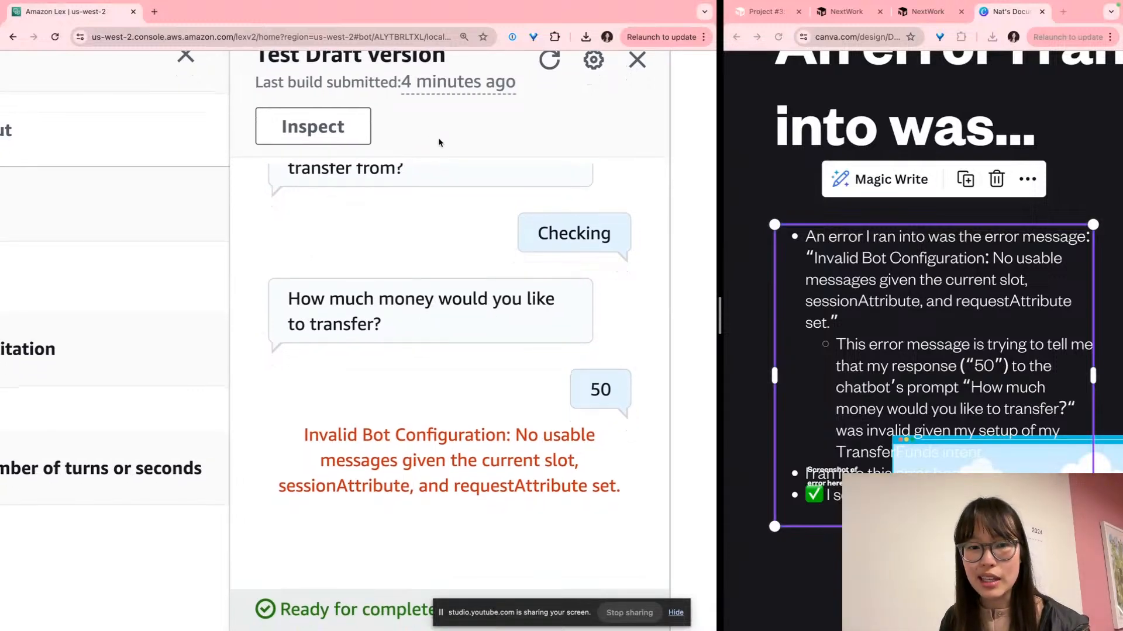
scroll(439, 143, "down", 5)
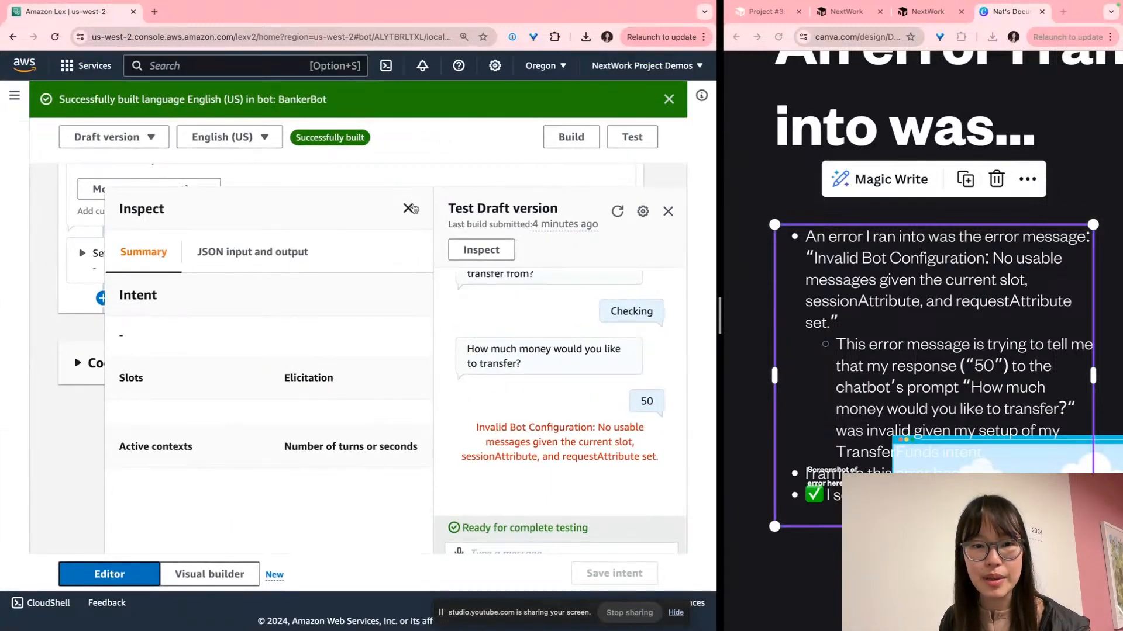
triple_click(569, 365)
left_click(576, 363)
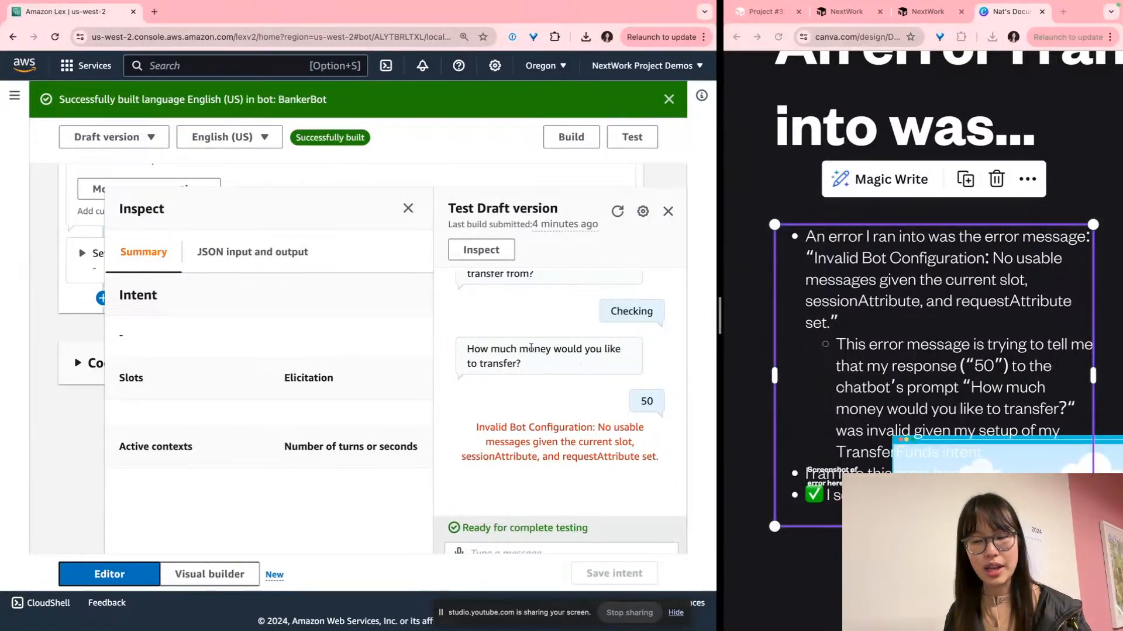
scroll(520, 347, "up", 1)
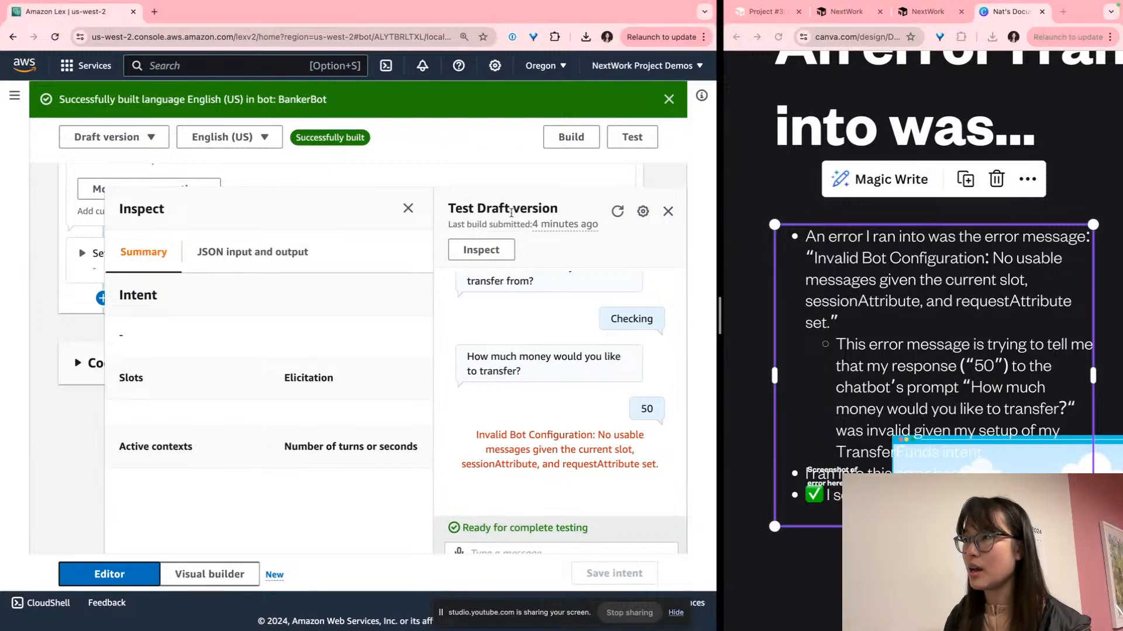
Close the Lex Inspect summary panel and scroll back up the intent editor
left_click(408, 209)
scroll(278, 347, "up", 4)
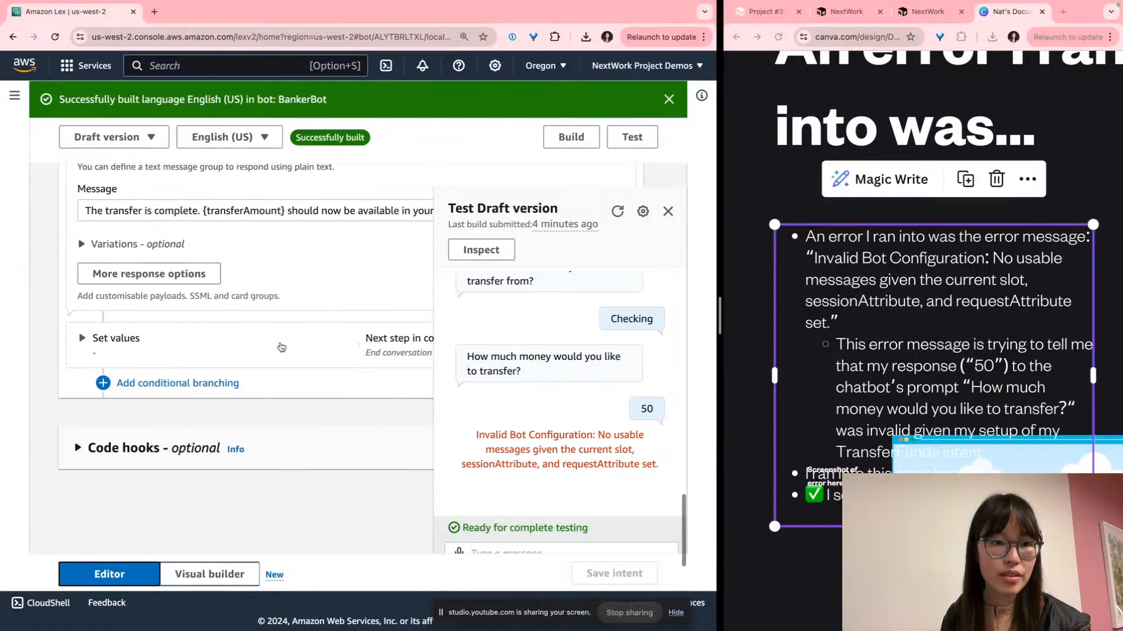
scroll(279, 347, "up", 10)
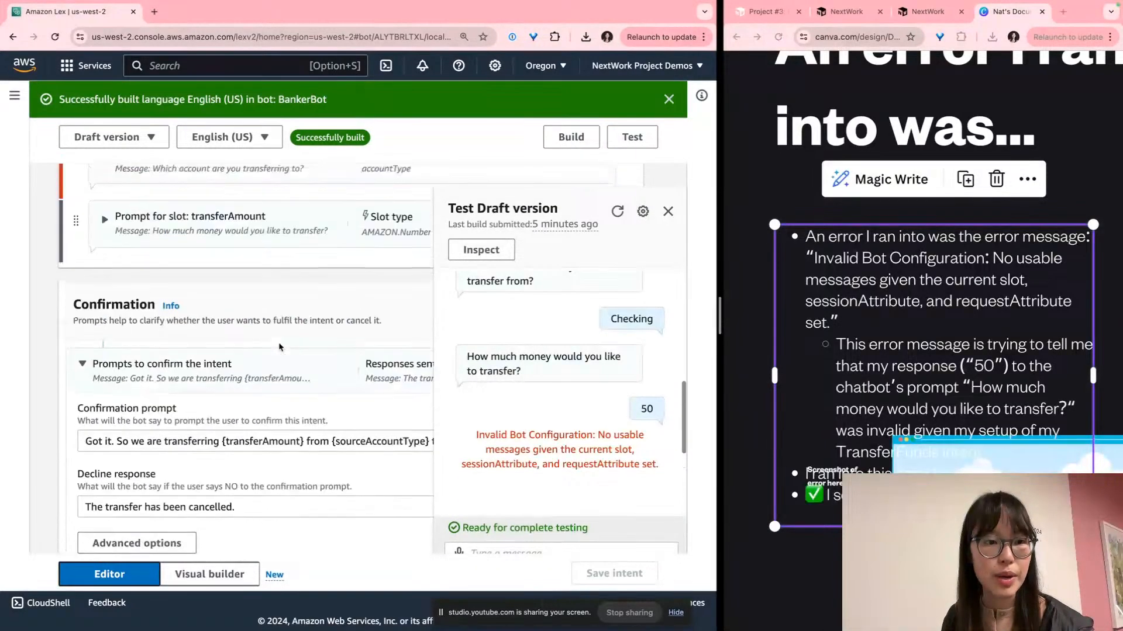
scroll(279, 347, "up", 3)
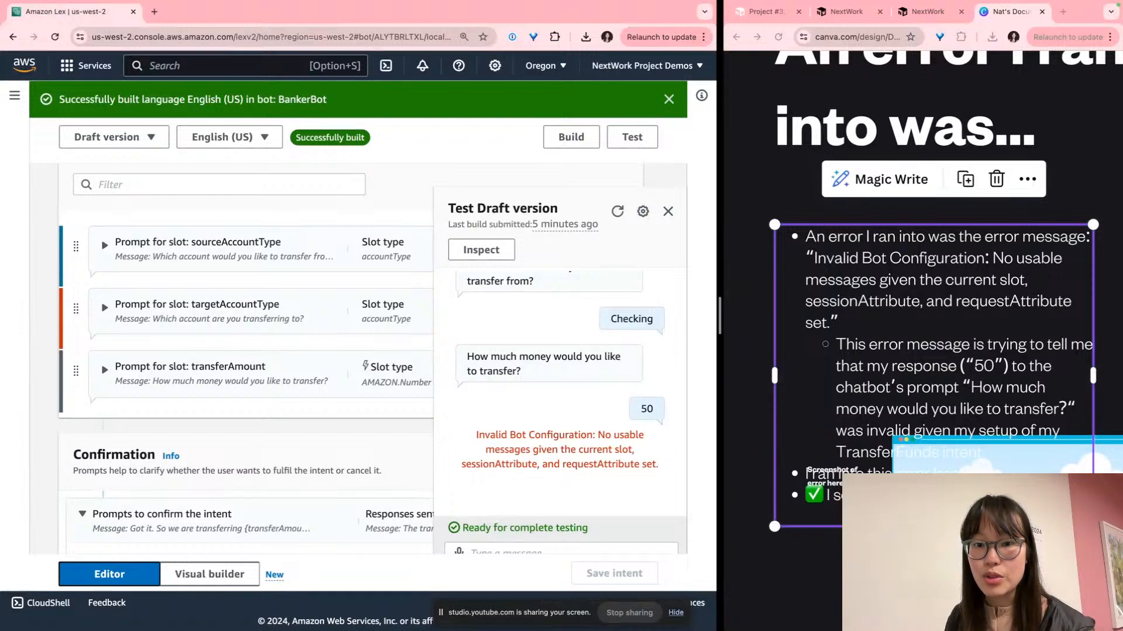
Start editing the error message text on the Canva slide
left_click(937, 236)
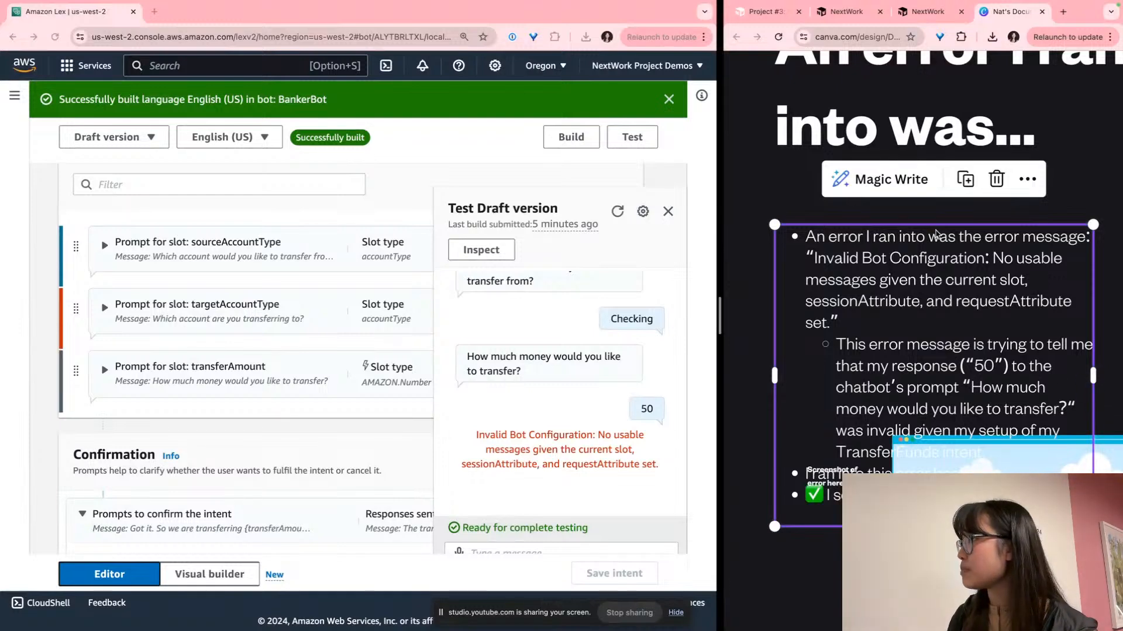
left_click(955, 270)
scroll(955, 270, "down", 10)
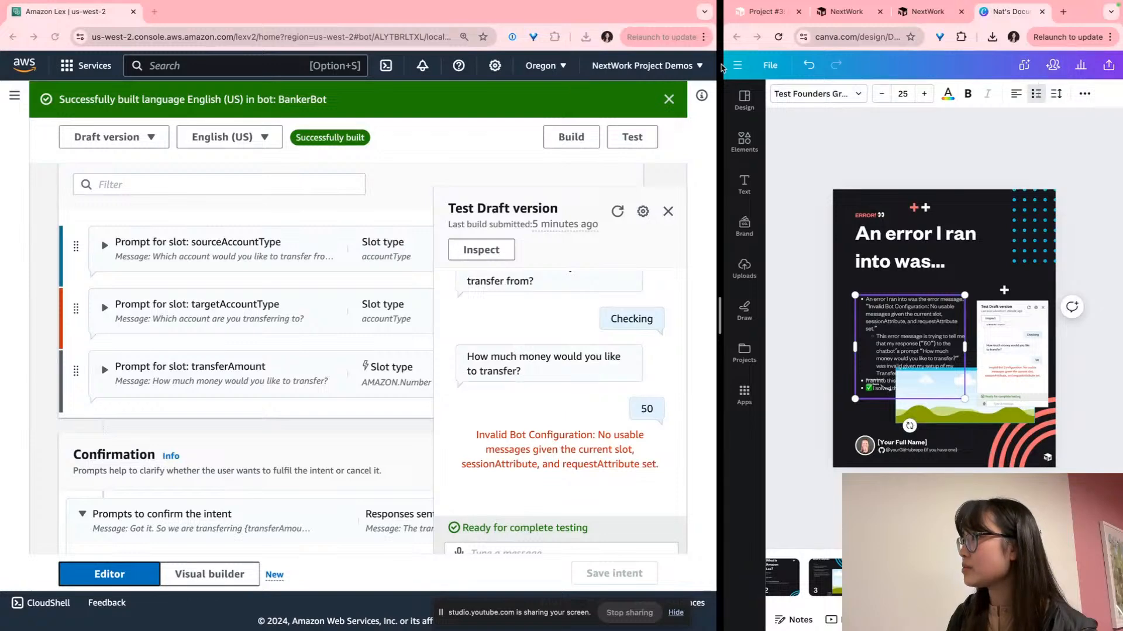
Widen and reposition the Canva window and bring up the design's Share options
left_click_drag(721, 67, 416, 67)
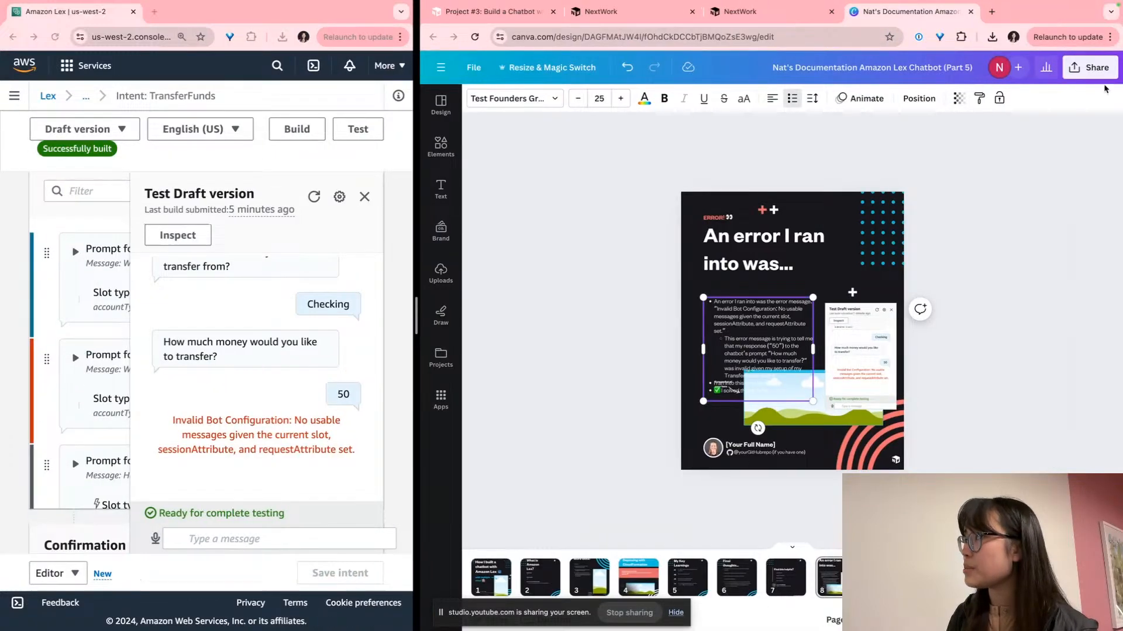
scroll(1113, 69, "up", 10)
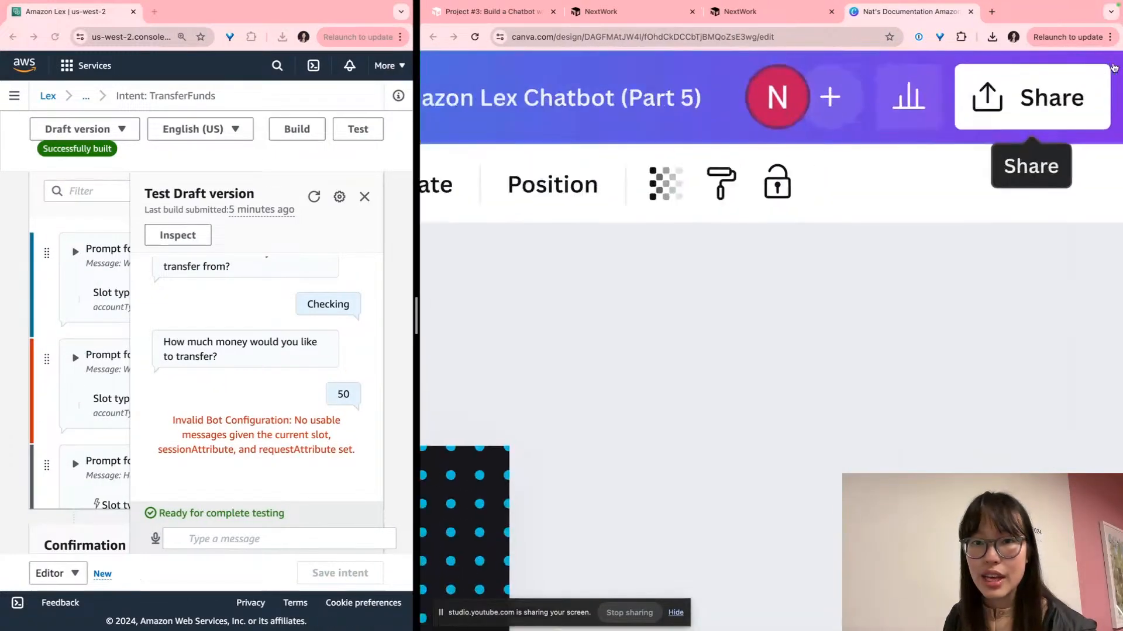
left_click(1031, 118)
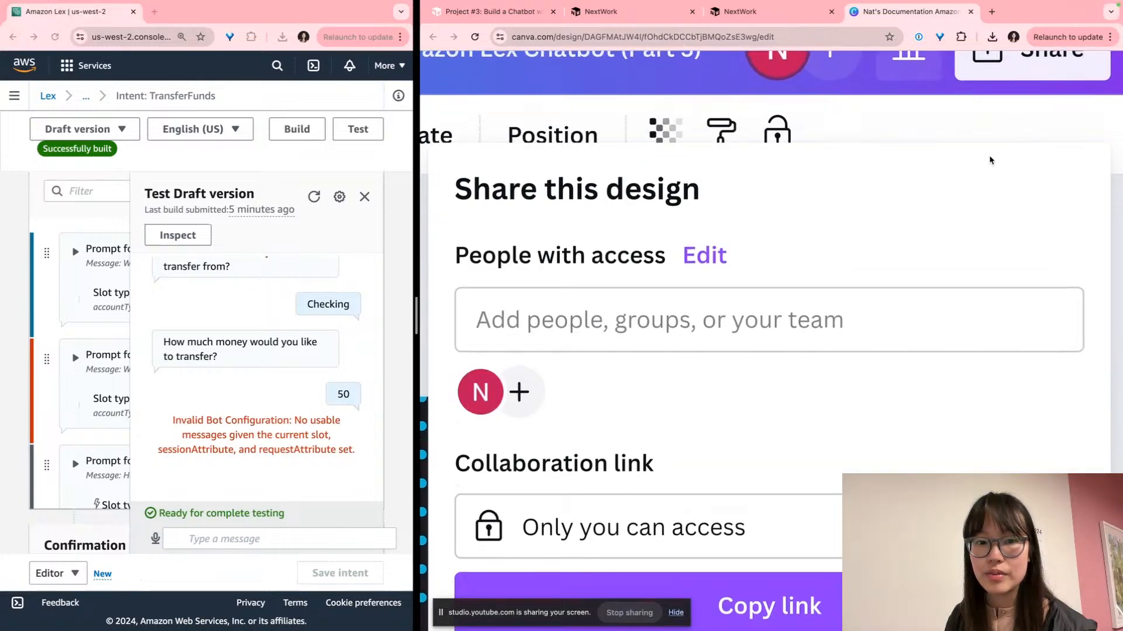
scroll(982, 188, "down", 10)
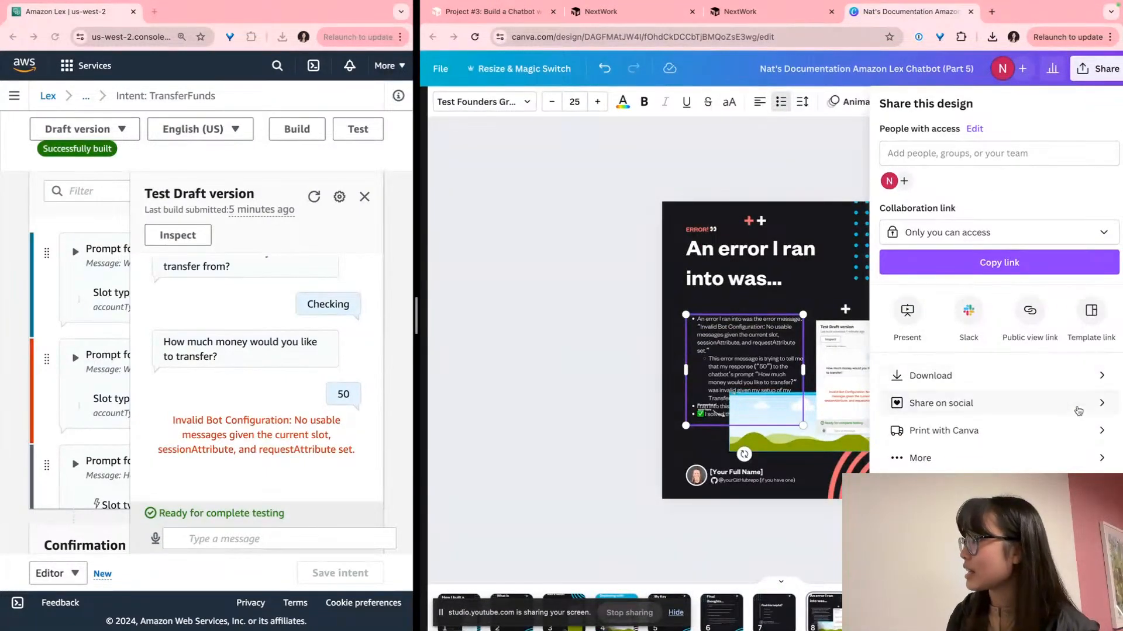
scroll(1074, 419, "up", 3)
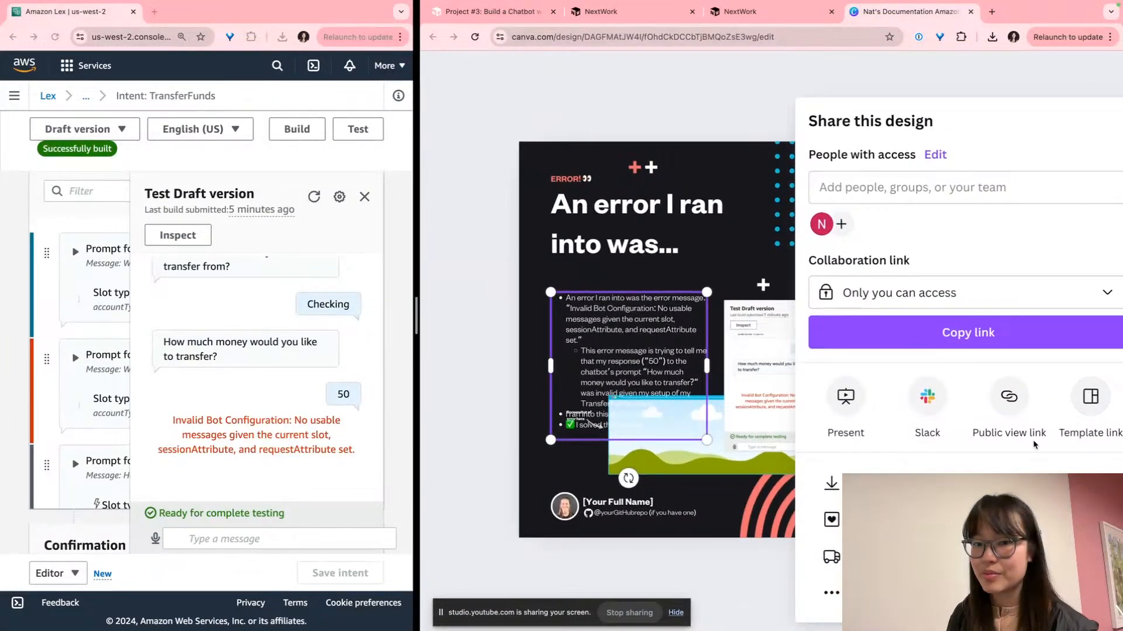
left_click_drag(1038, 12, 220, 5)
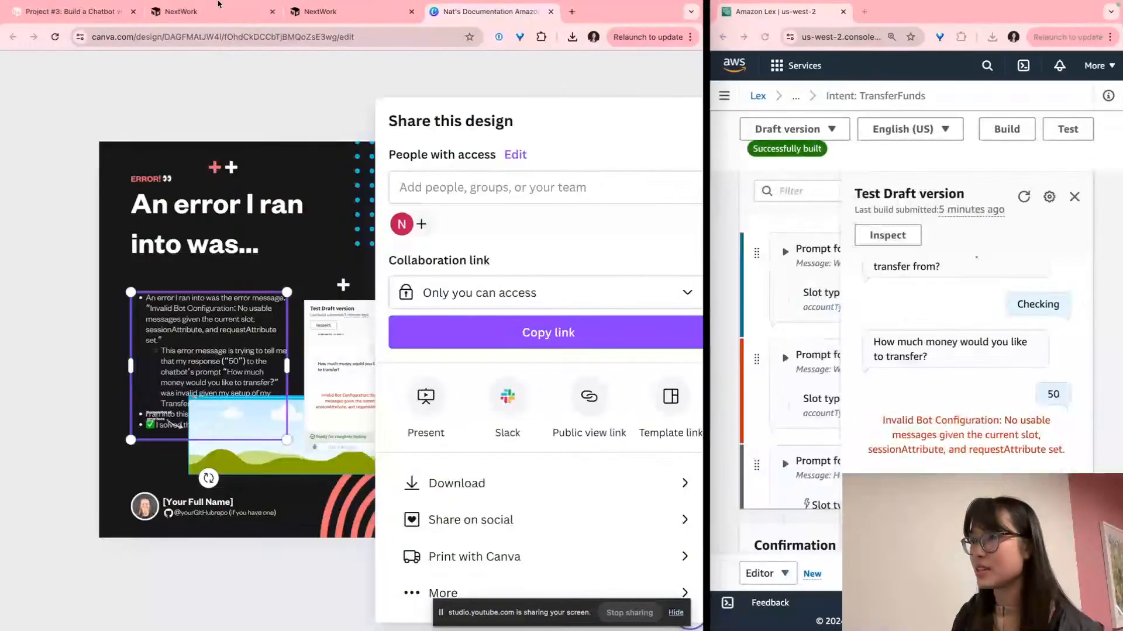
Download the design as a PDF Standard file and dock Canva on the right half
left_click(514, 501)
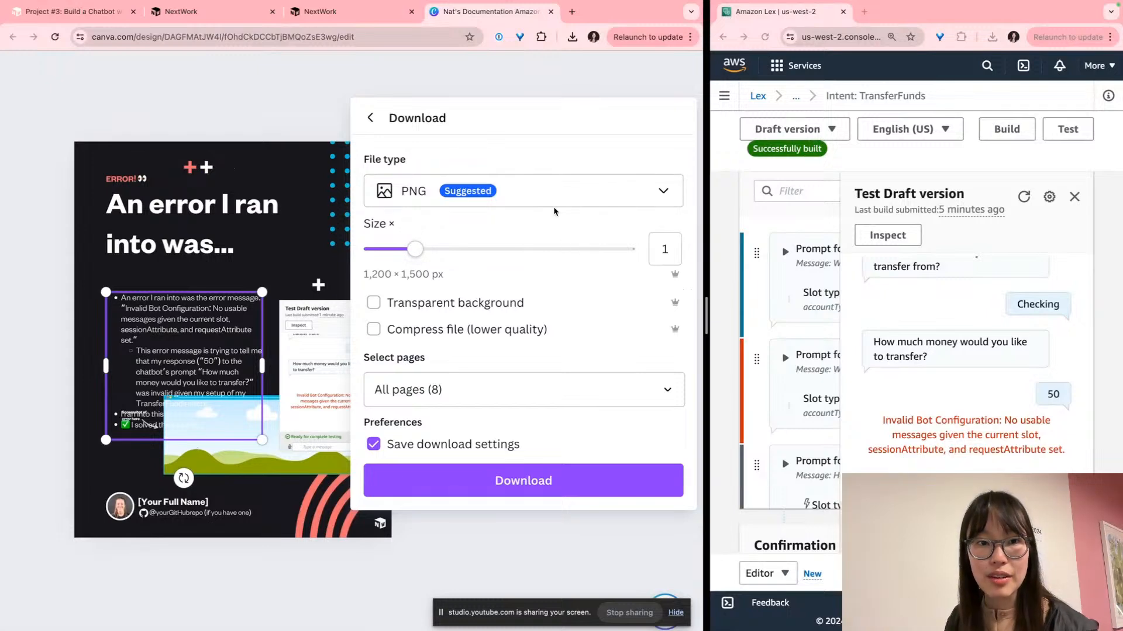
left_click(554, 182)
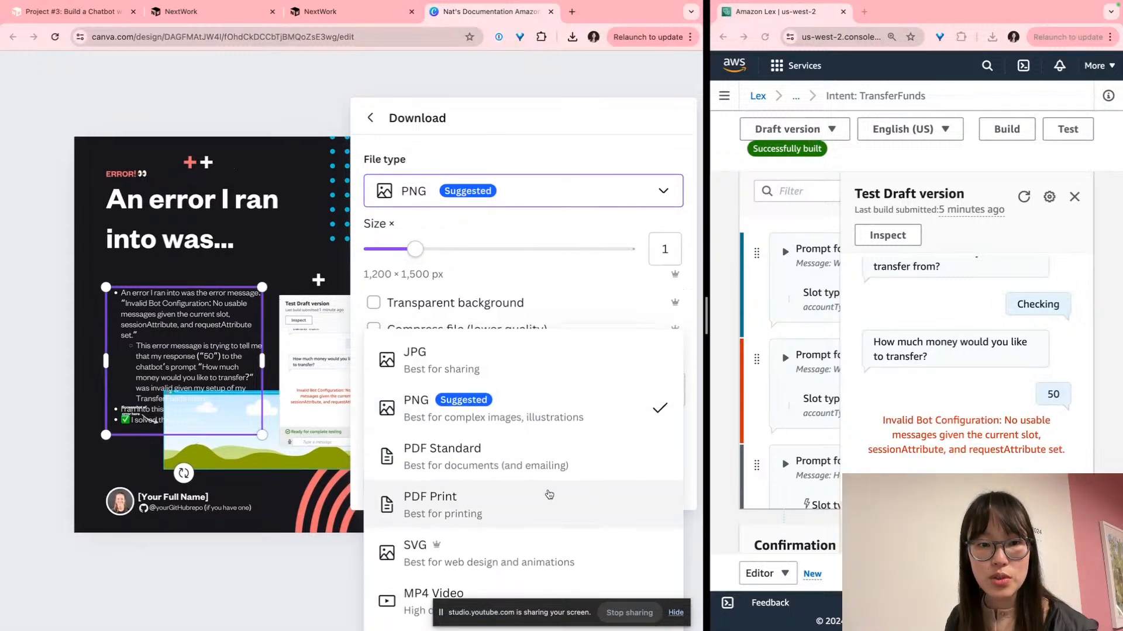
left_click(490, 484)
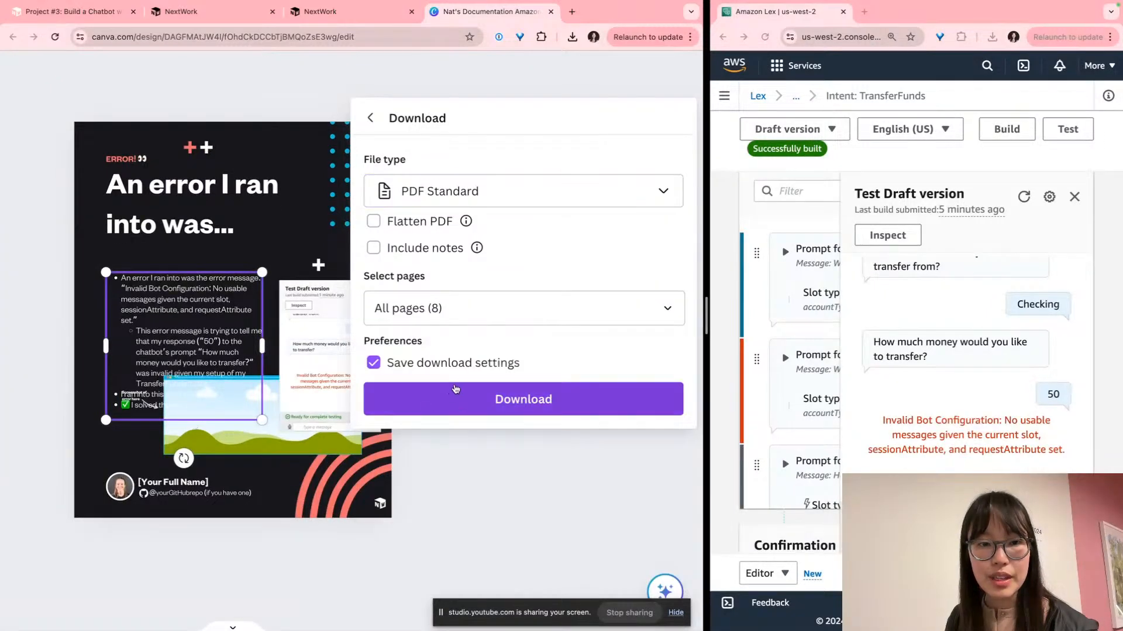
left_click(509, 407)
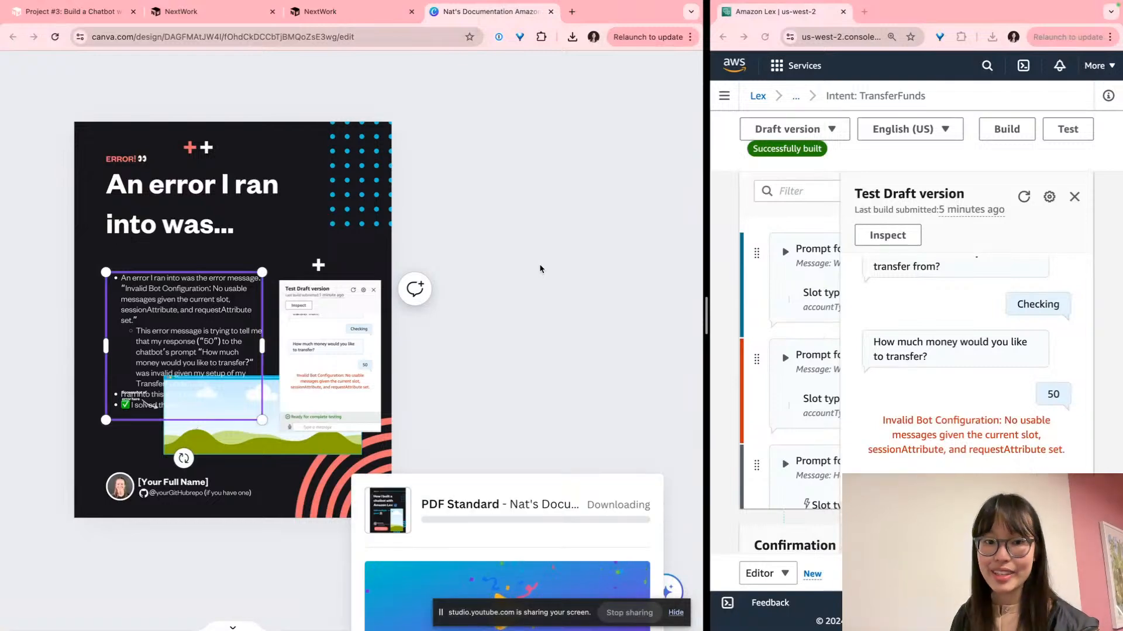
left_click_drag(613, 24, 987, 10)
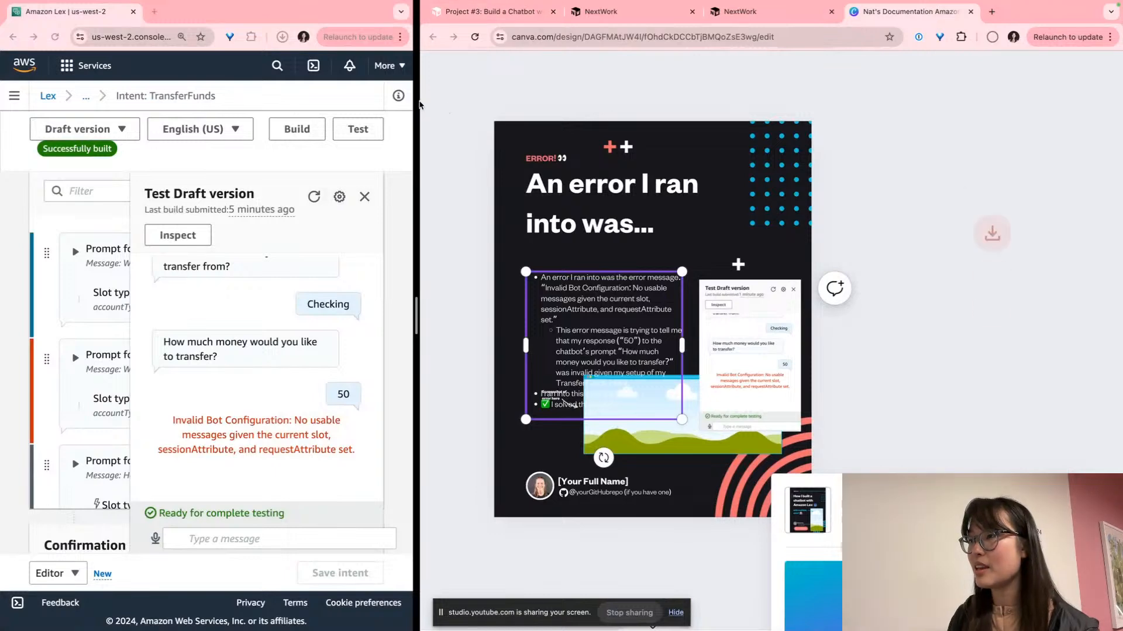
Widen the Lex console and close the Test Draft version chat panel
left_click_drag(419, 105, 834, 110)
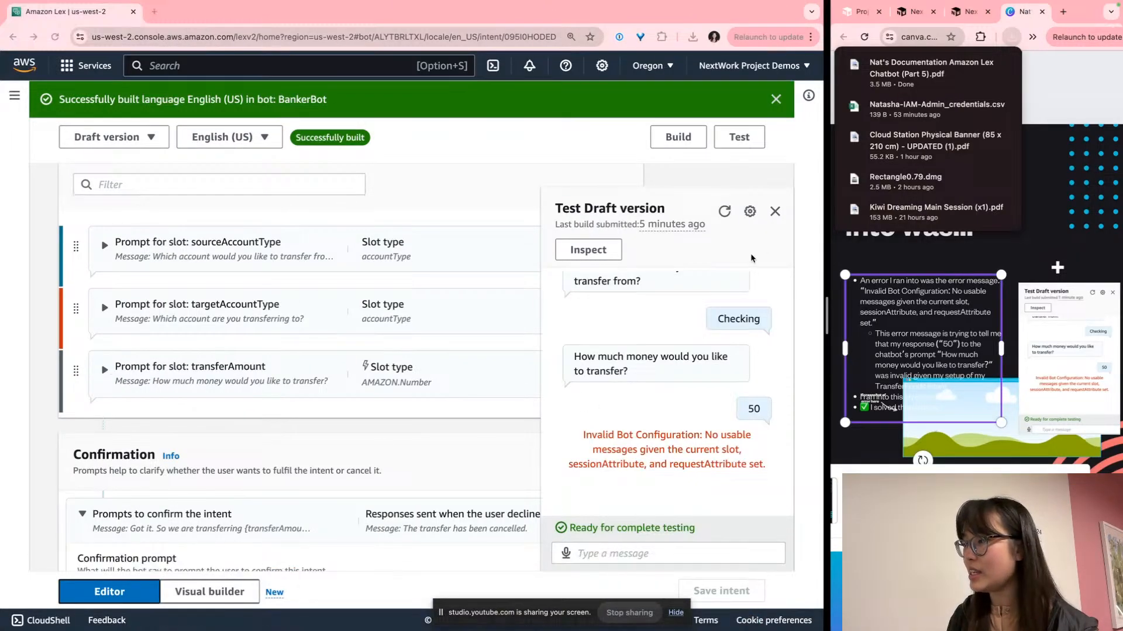
left_click(712, 495)
scroll(293, 295, "up", 3)
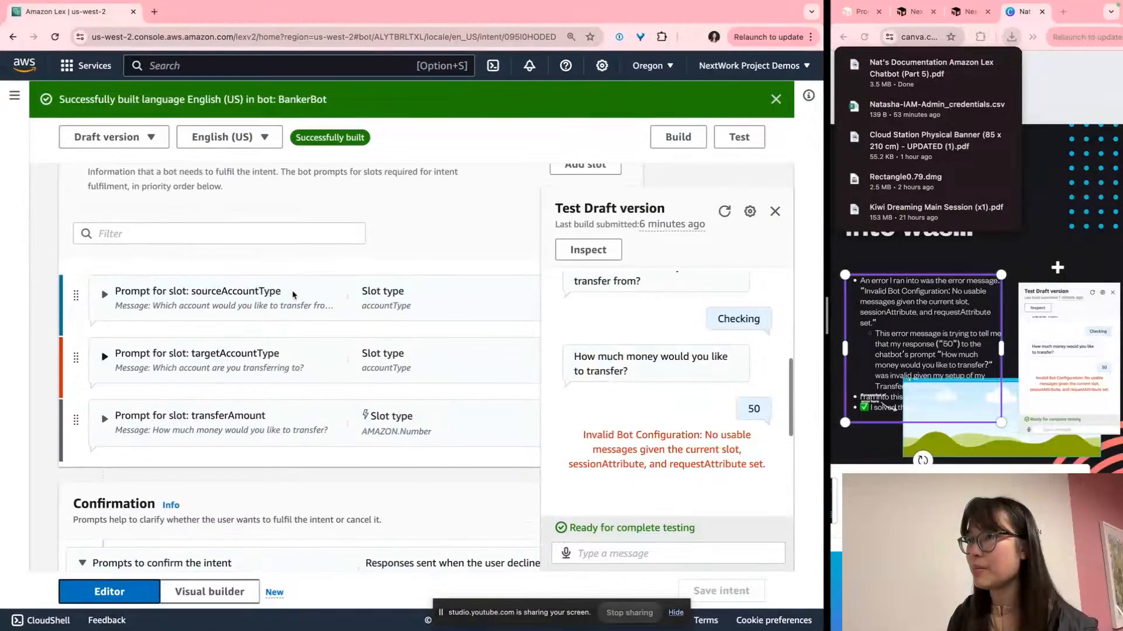
scroll(292, 294, "up", 1)
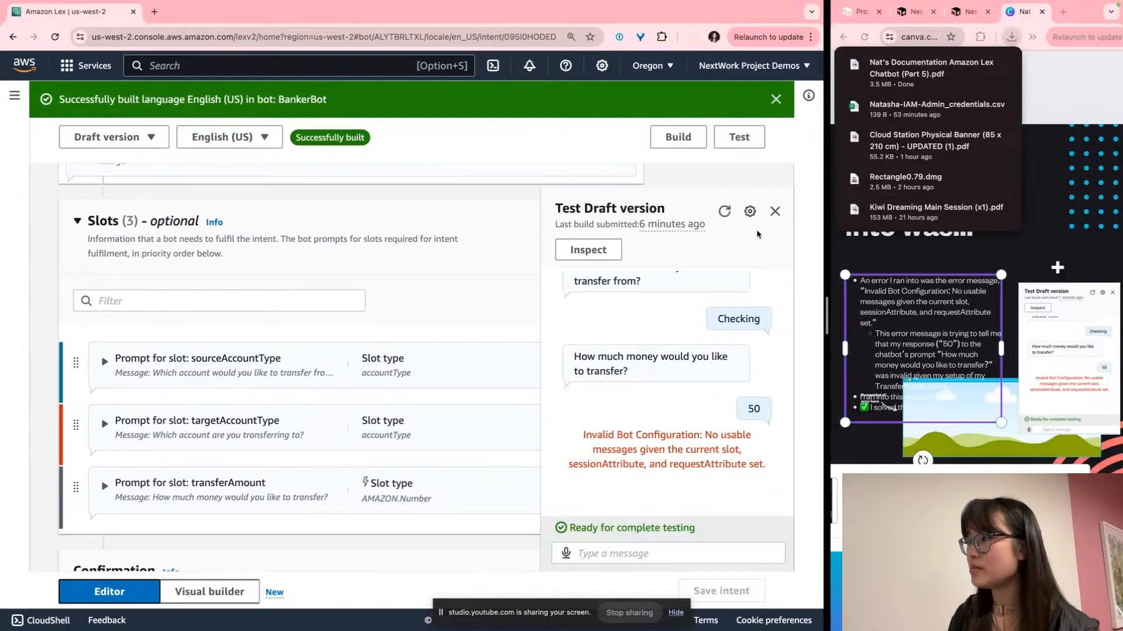
left_click(775, 212)
Expand the sourceAccountType slot's prompt settings in the Slots list
scroll(255, 358, "down", 2)
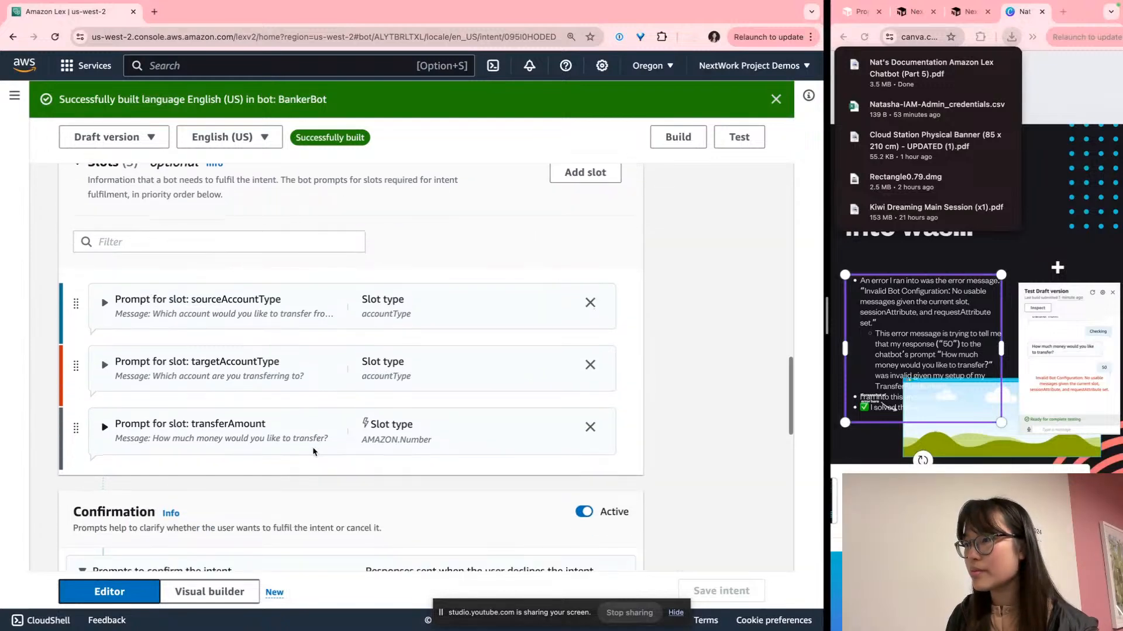
left_click(104, 302)
scroll(163, 347, "down", 1)
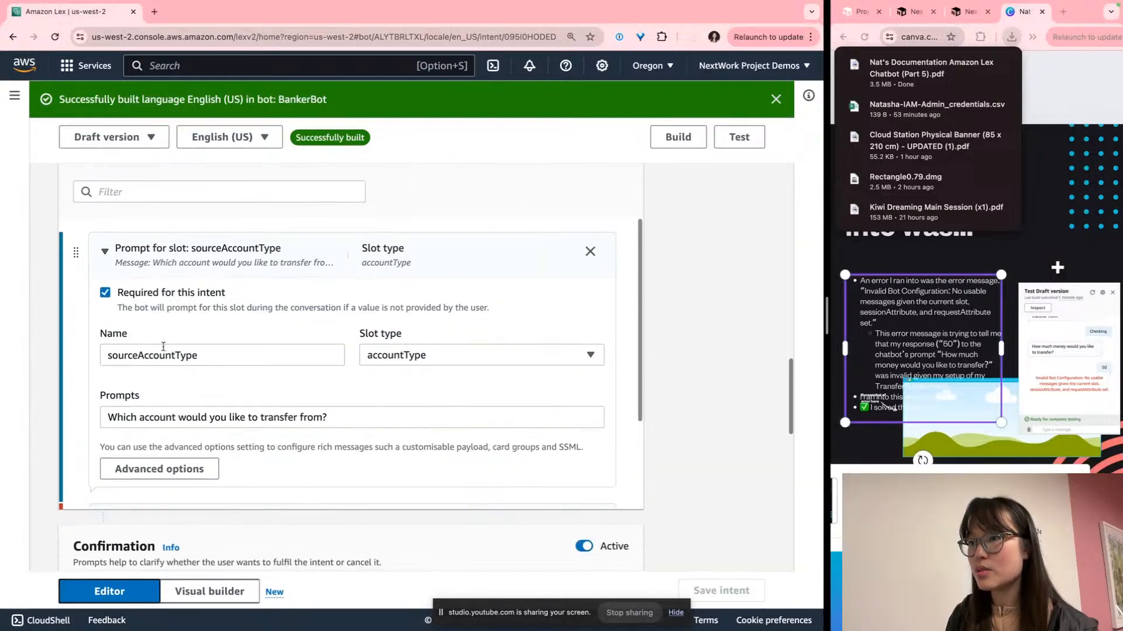
scroll(261, 354, "down", 3)
scroll(260, 354, "up", 1)
scroll(260, 359, "up", 1)
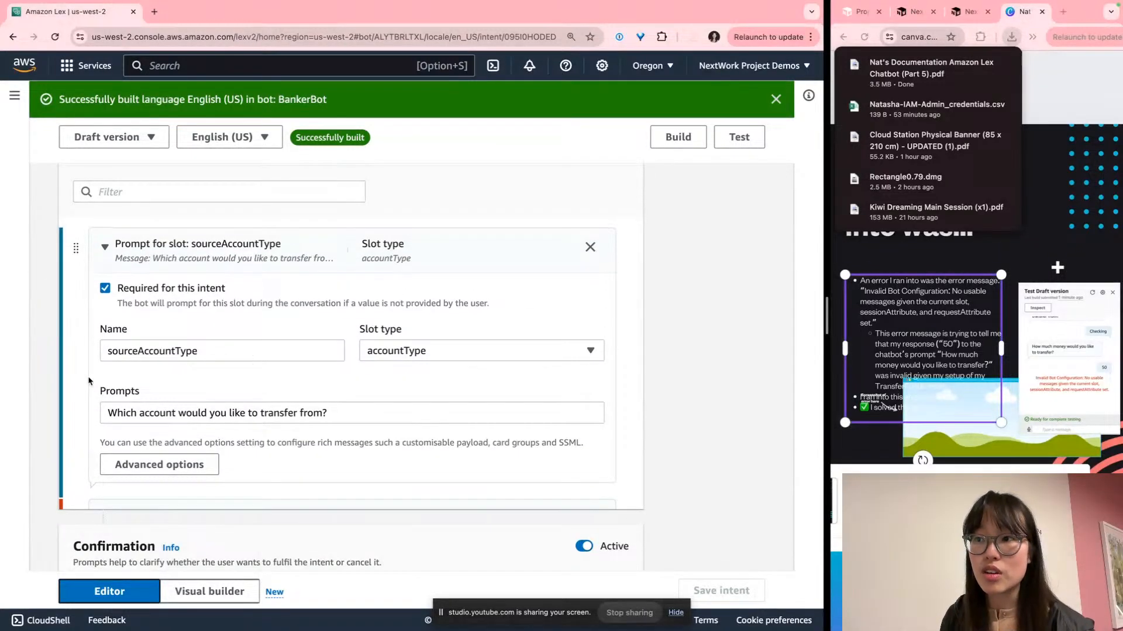
scroll(222, 390, "down", 3)
Expand the targetAccountType slot's settings, which show it is not yet required
left_click(214, 390)
scroll(207, 385, "down", 4)
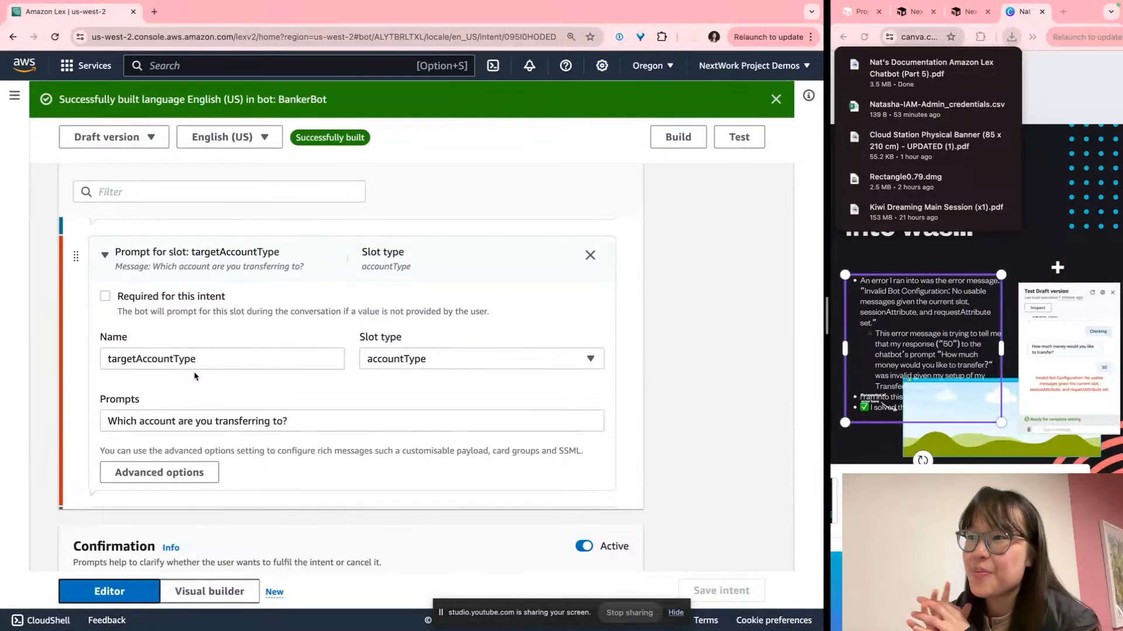
scroll(196, 377, "down", 1)
scroll(196, 376, "down", 2)
scroll(198, 368, "up", 2)
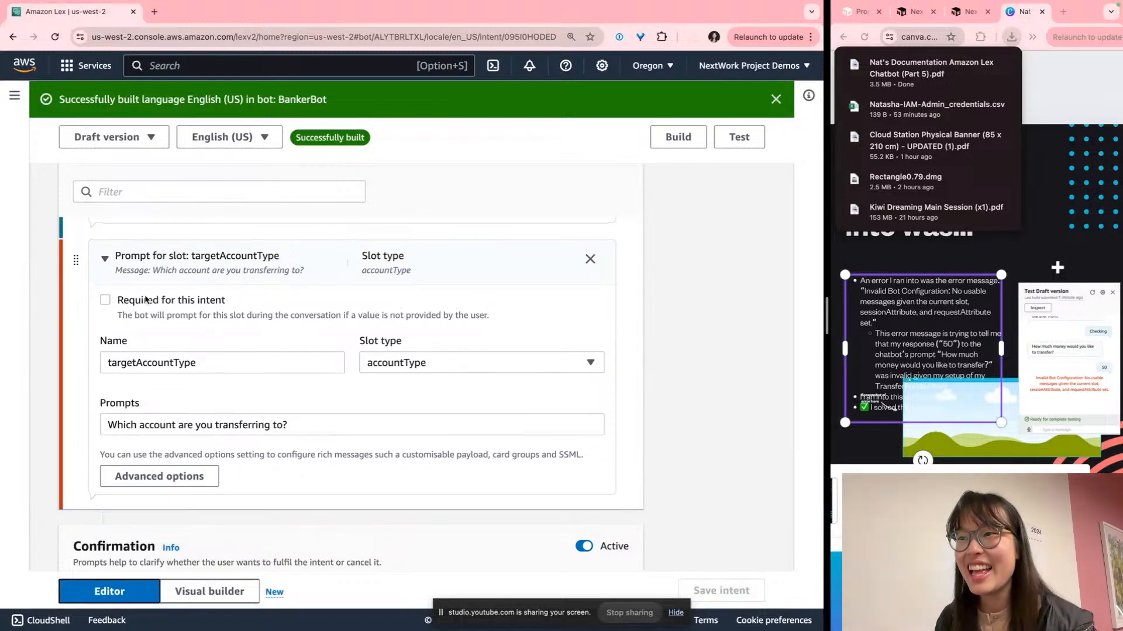
scroll(110, 300, "up", 5)
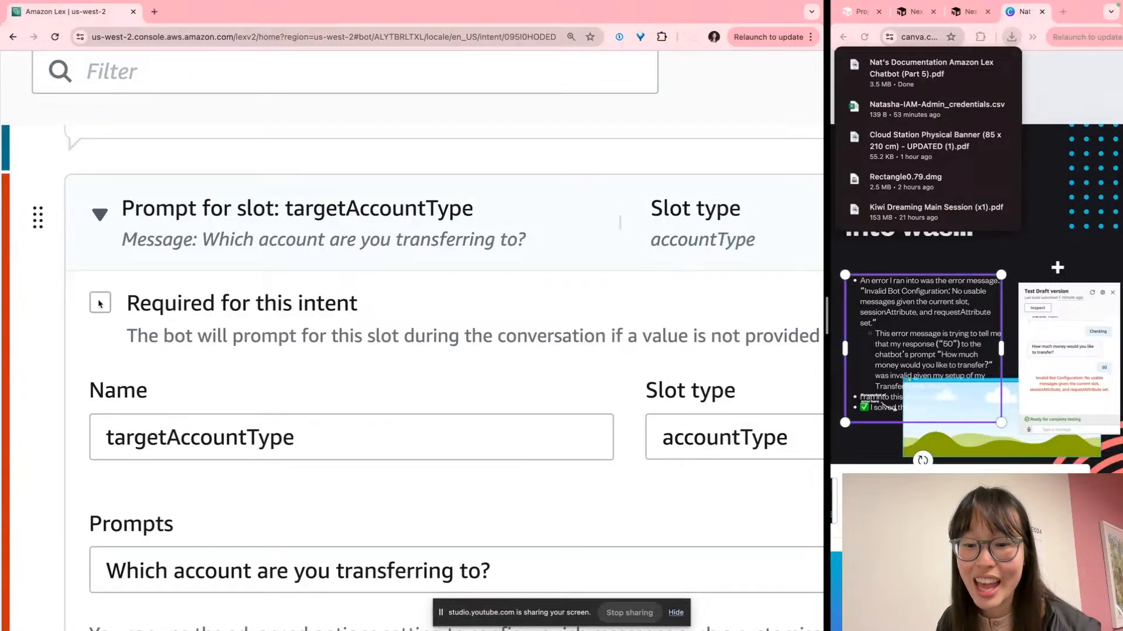
Mark the targetAccountType slot as 'Required for this intent'
left_click(100, 303)
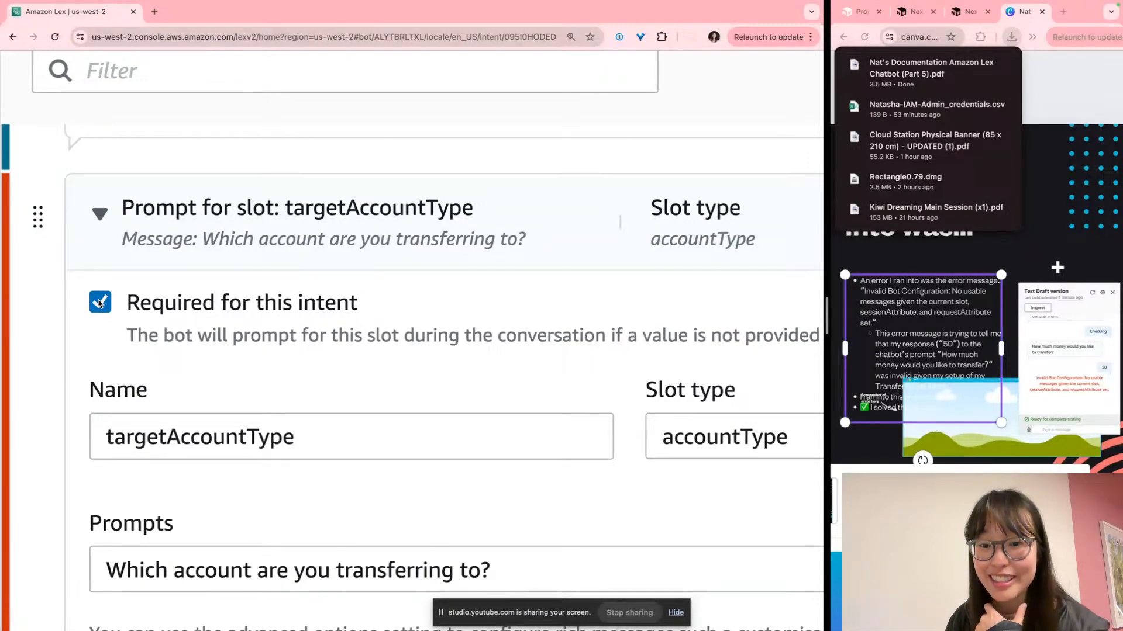
left_click(311, 212)
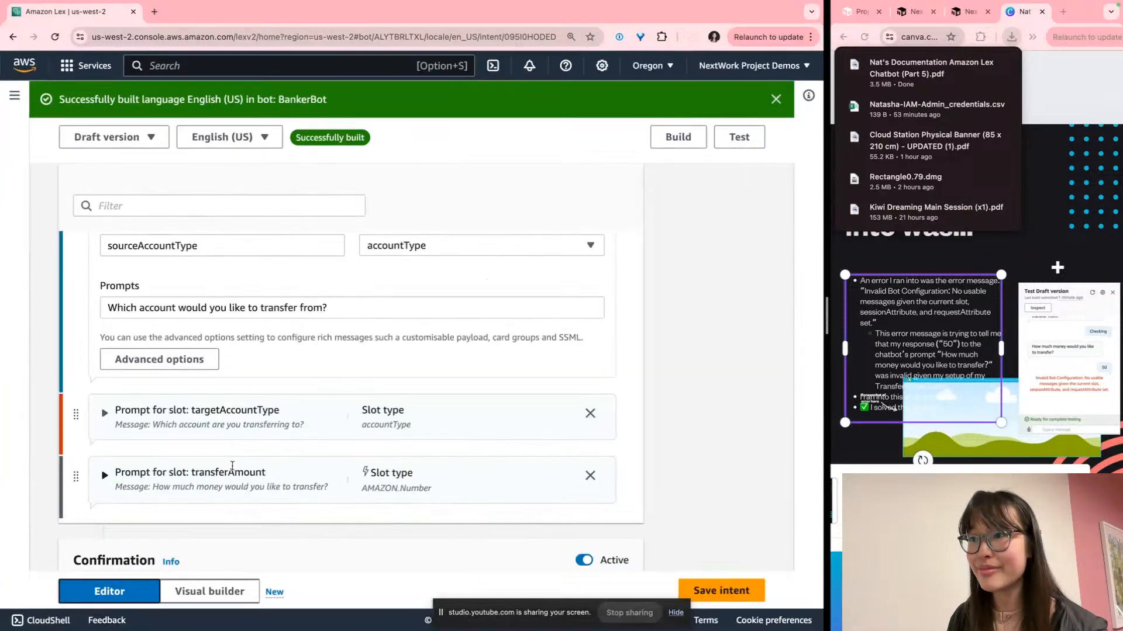
left_click(105, 413)
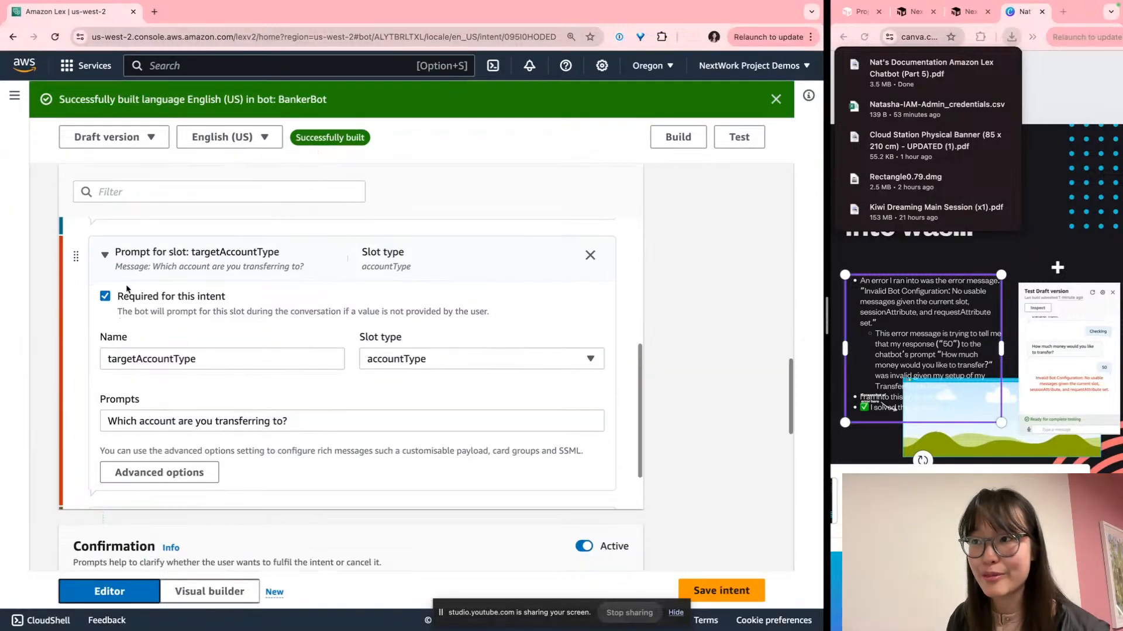
scroll(127, 317, "down", 2)
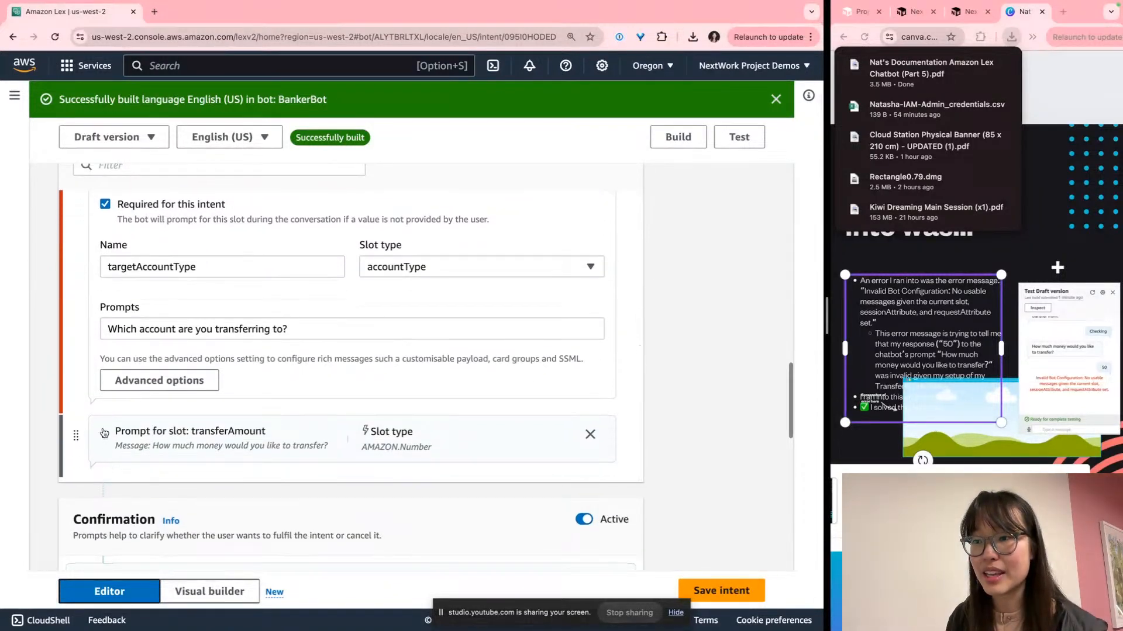
Expand the transferAmount slot, then capture a region screenshot of the targetAccountType slot card
left_click(105, 431)
scroll(107, 410, "down", 2)
scroll(106, 409, "down", 2)
scroll(101, 350, "up", 10)
scroll(98, 298, "up", 2)
scroll(98, 297, "down", 5)
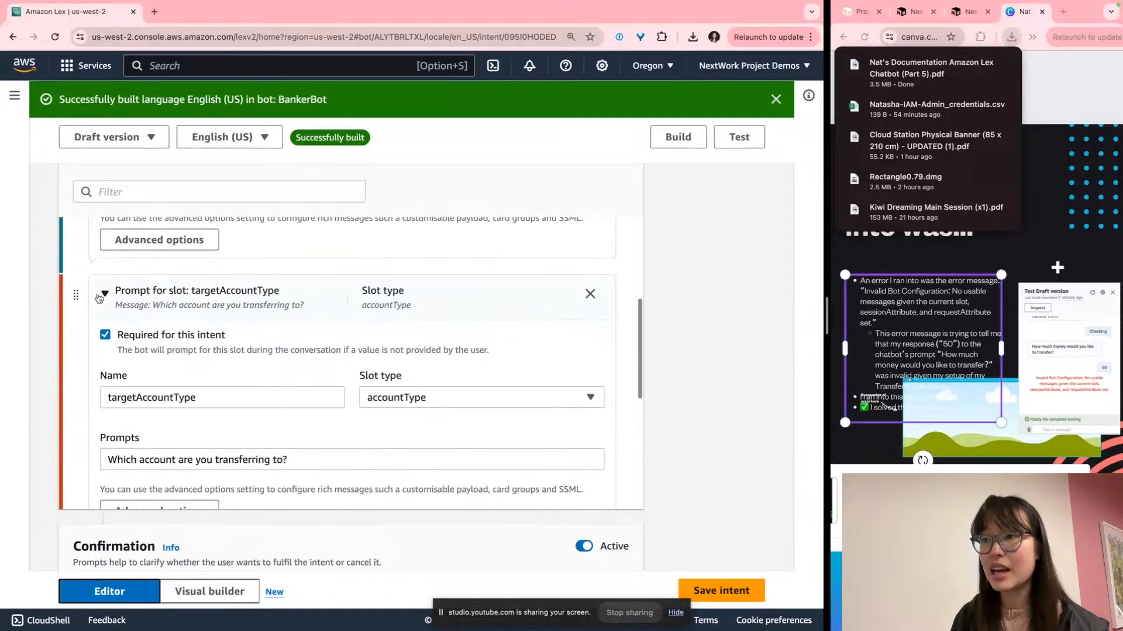
key("super+shift+4")
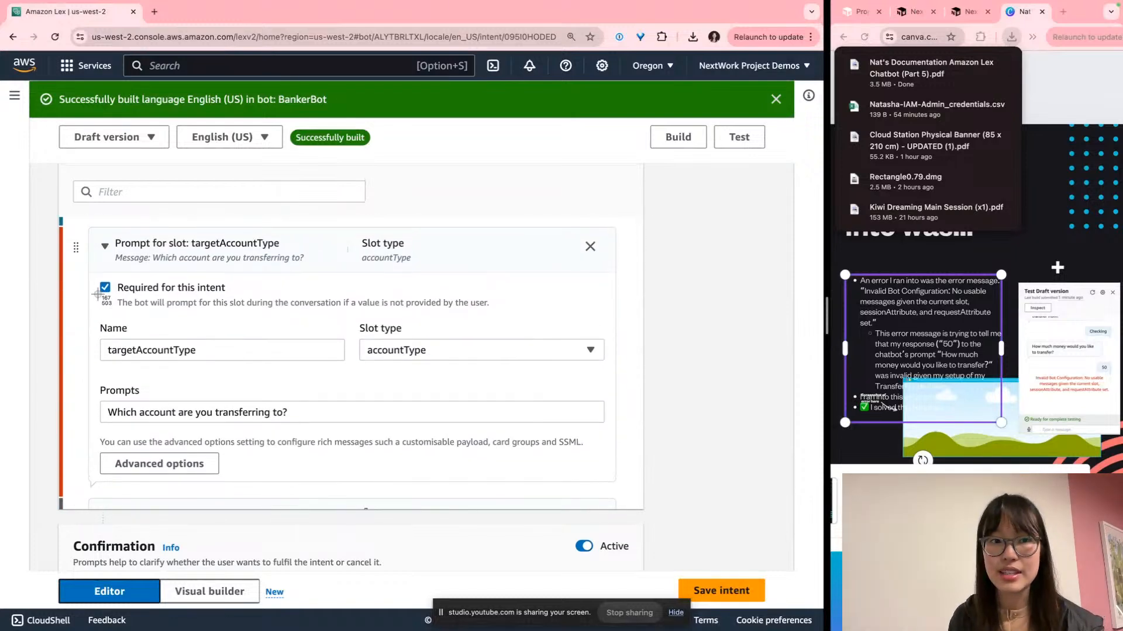
left_click_drag(61, 221, 585, 494)
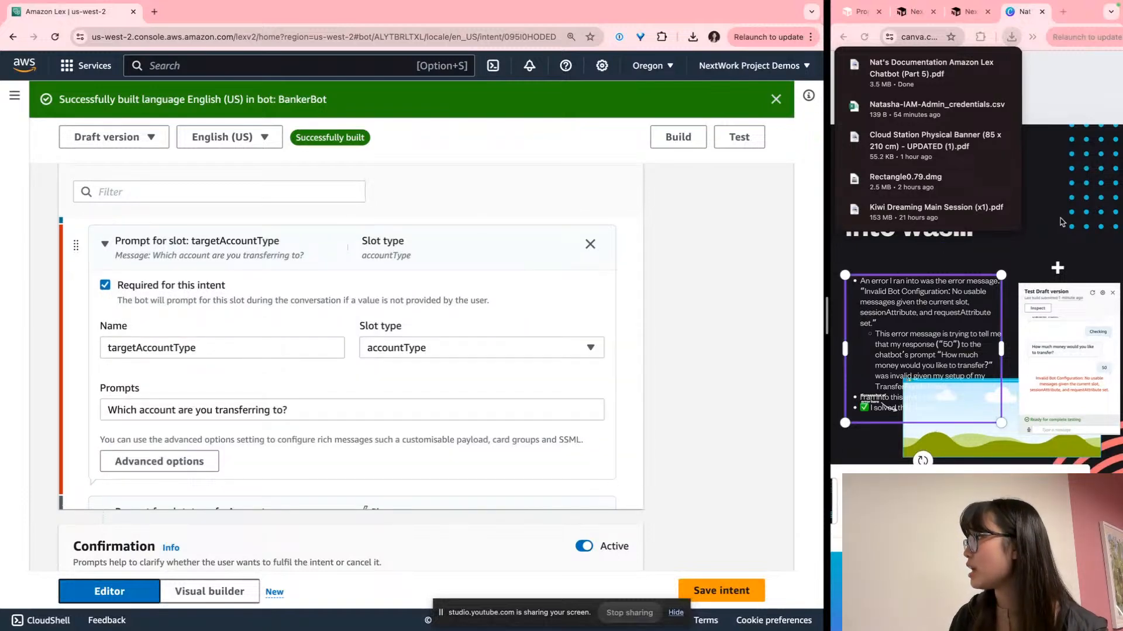
Paste the required-targetAccountType screenshot onto the Canva error slide and nudge it into position
left_click(1061, 236)
left_click(976, 255)
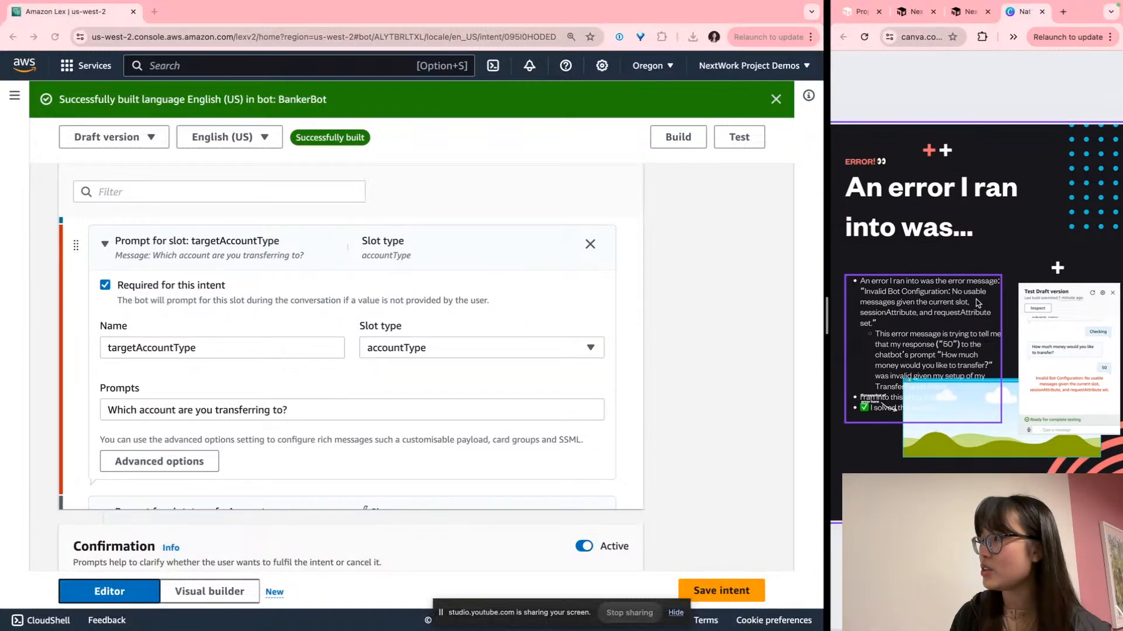
left_click(964, 236)
left_click(980, 262)
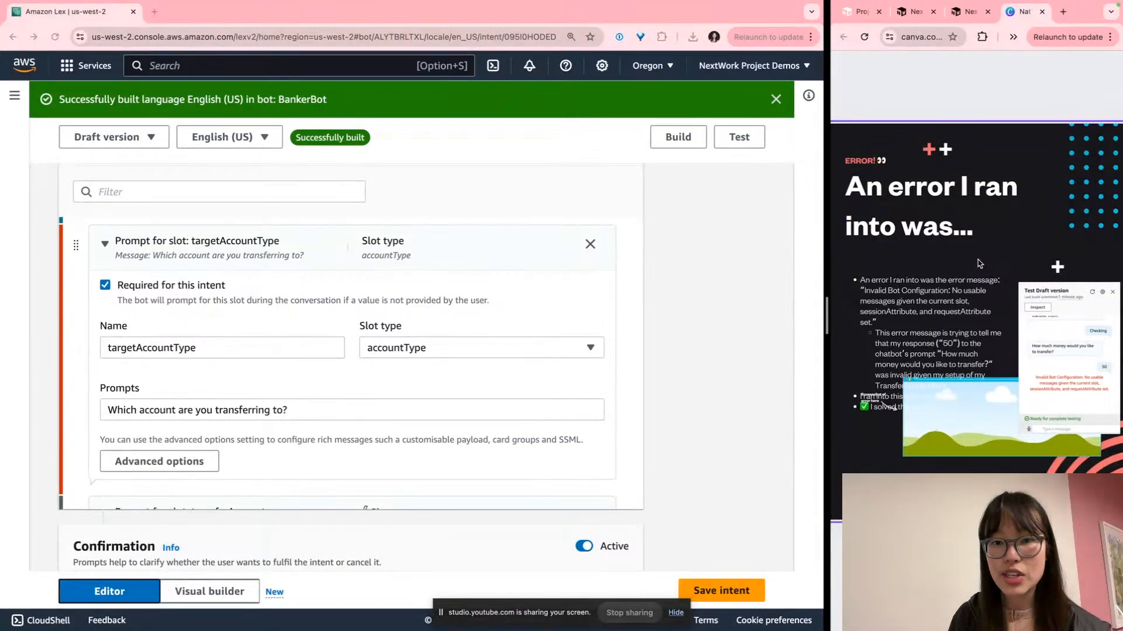
key("super+v")
left_click_drag(968, 273, 993, 293)
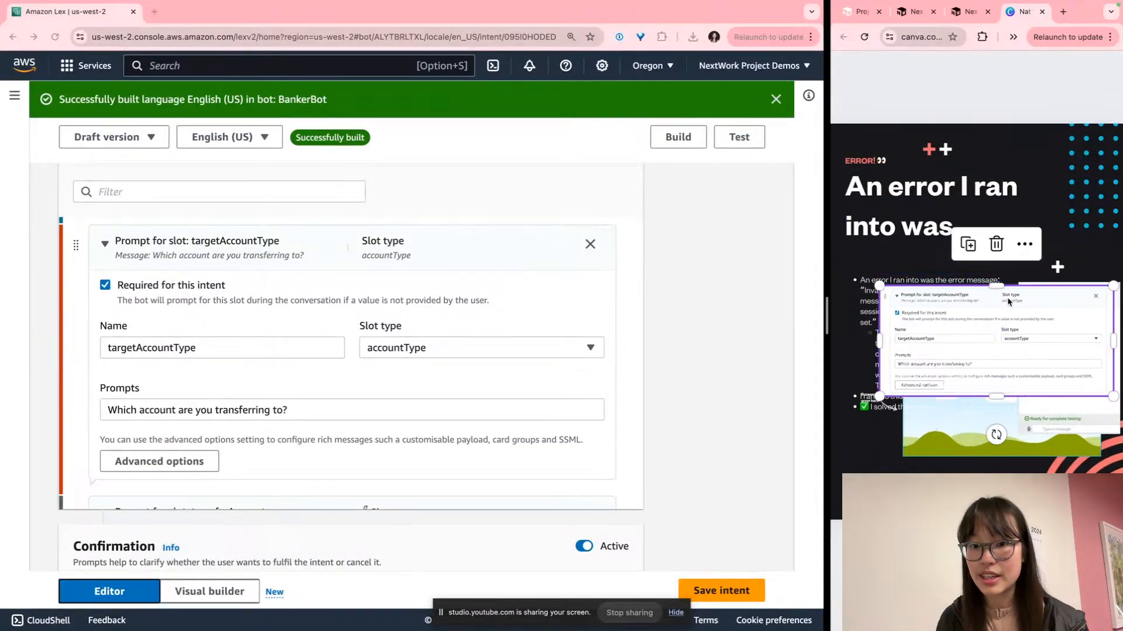
left_click(654, 400)
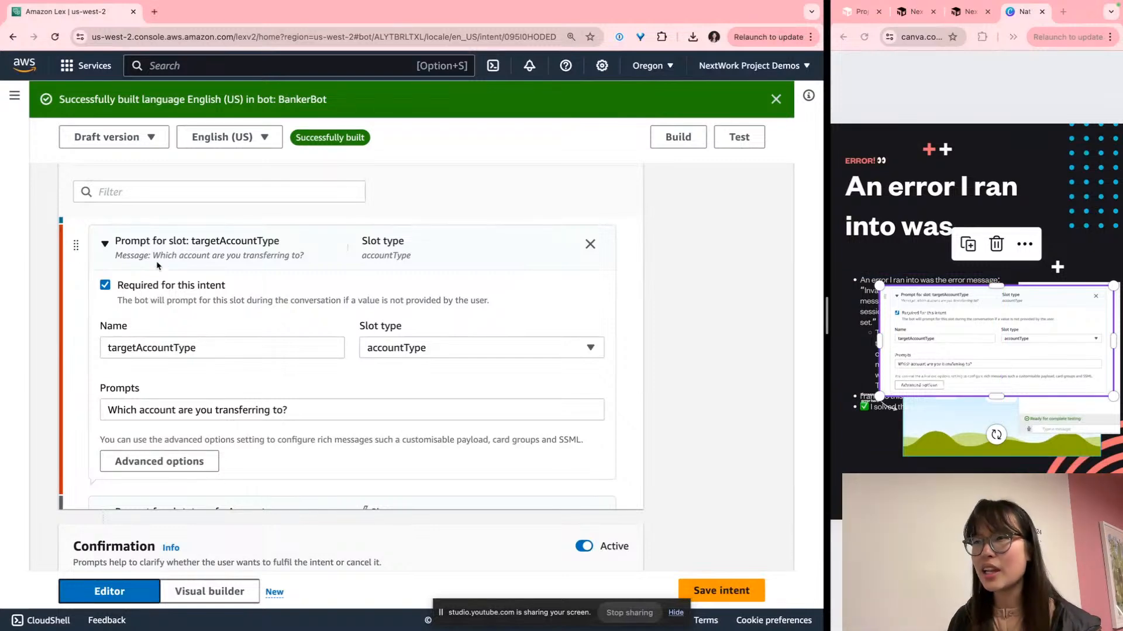
Save the TransferFunds intent and rebuild BankerBot's English (US) language
left_click(740, 592)
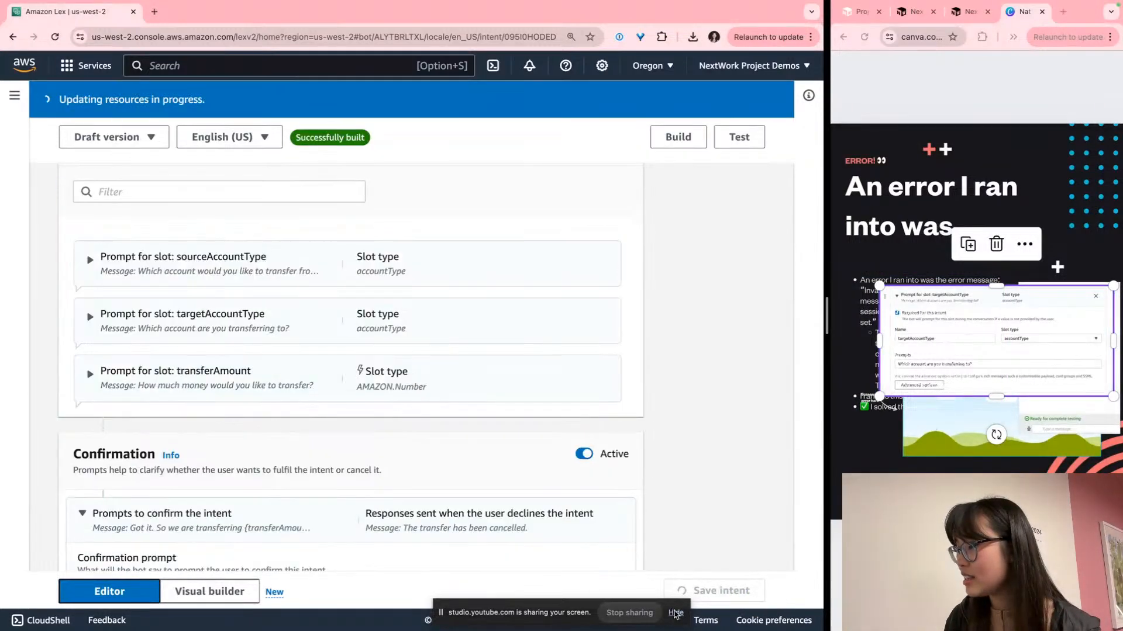
left_click(676, 613)
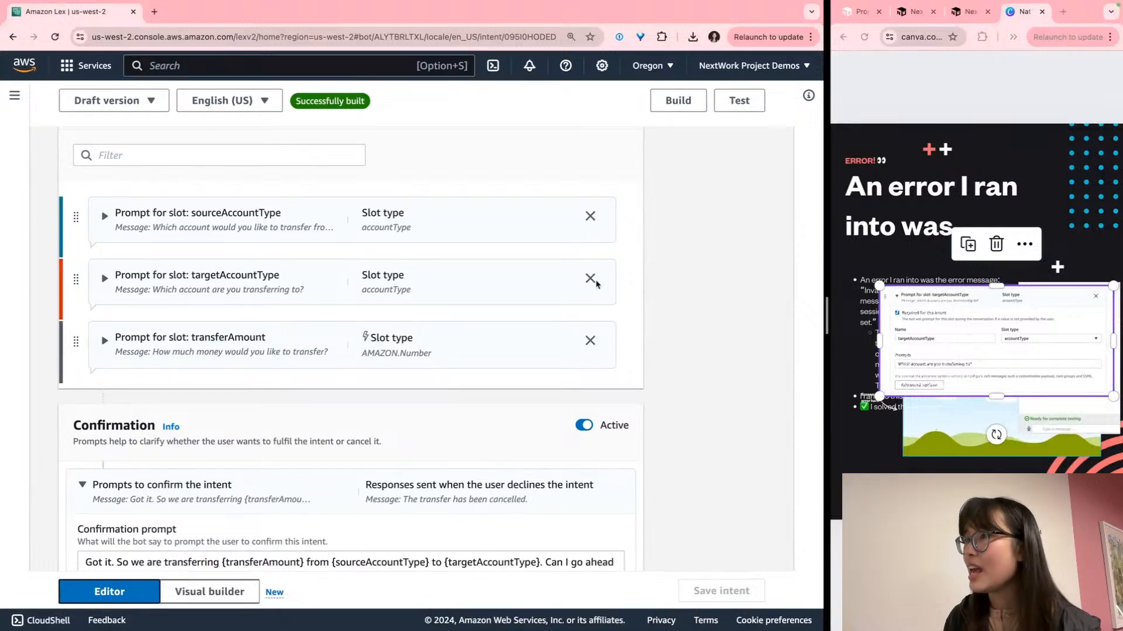
left_click(679, 100)
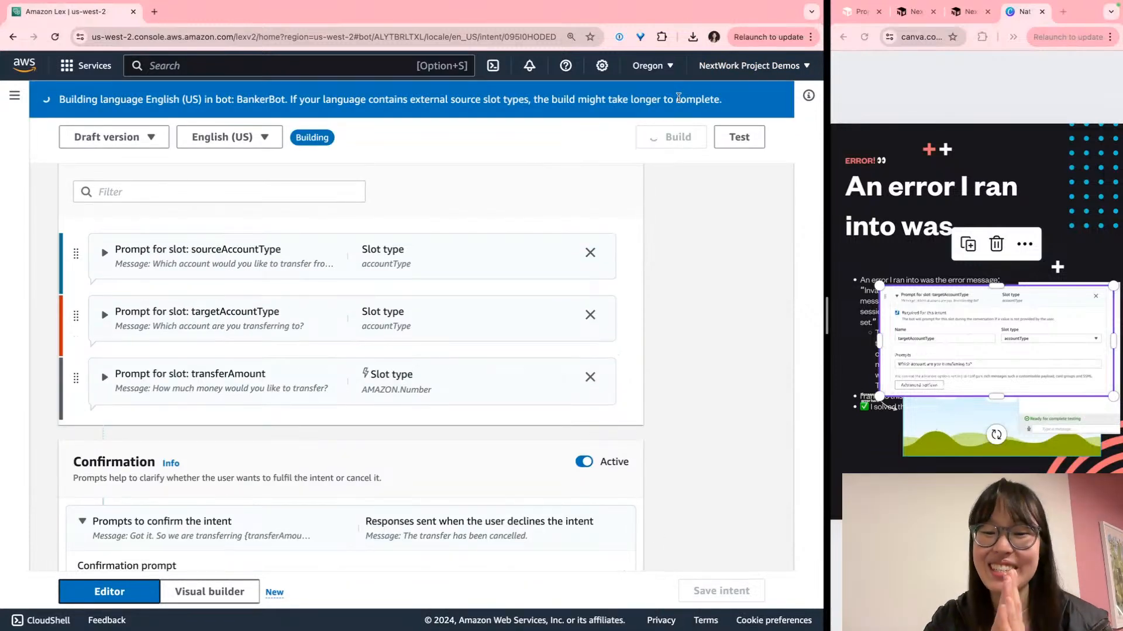
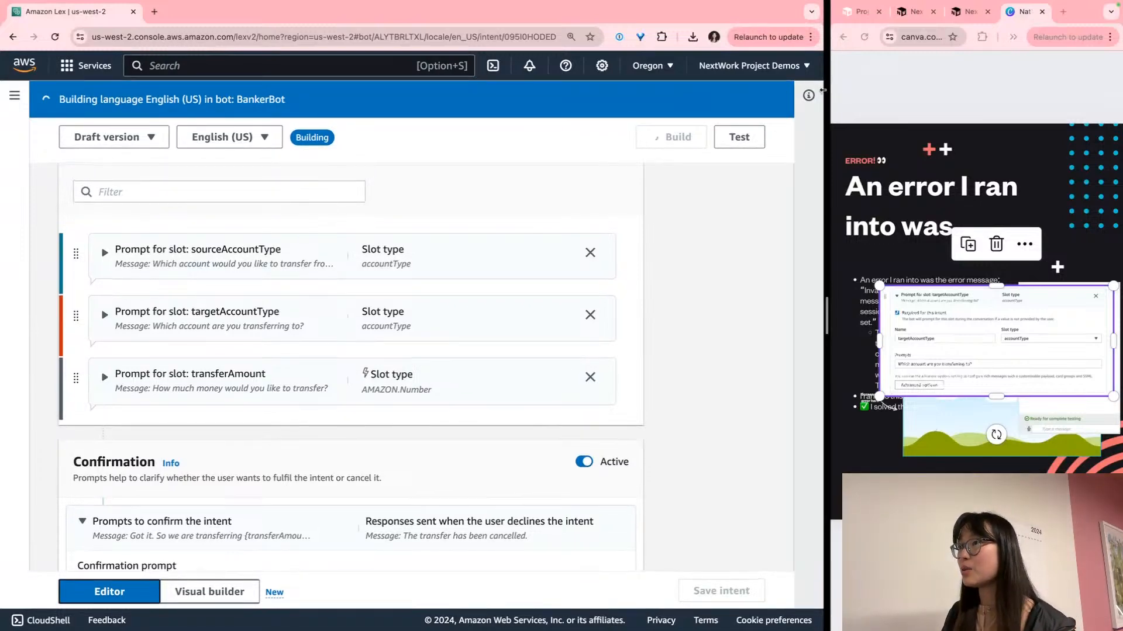
Crop the slot-prompt screenshot into the lower left and move the Test Draft screenshot up
left_click_drag(827, 88, 476, 88)
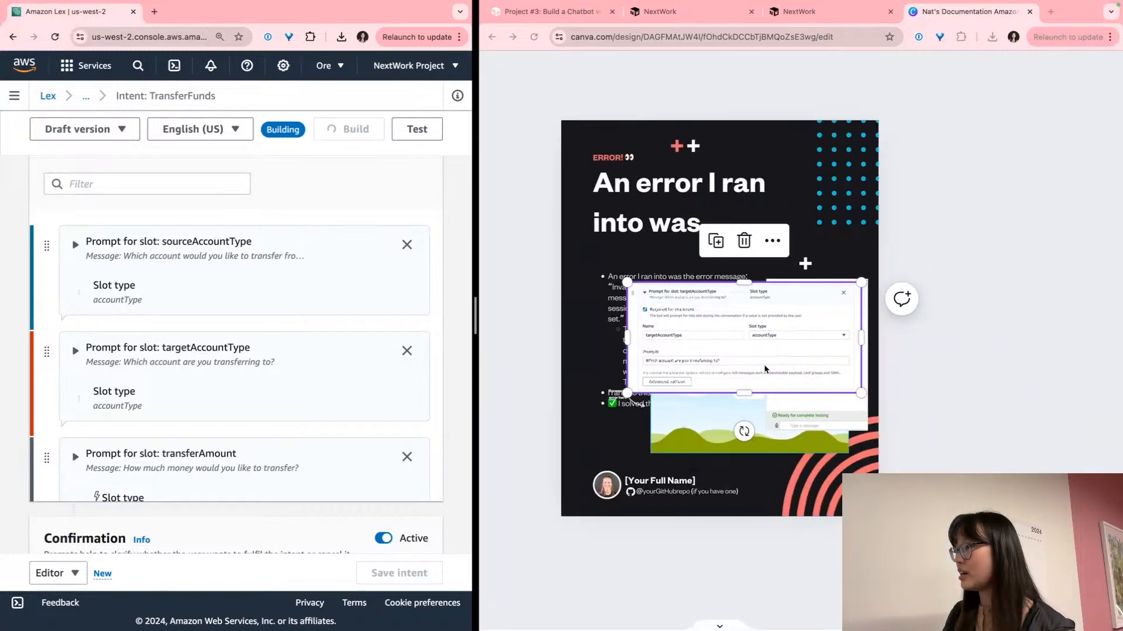
scroll(702, 376, "up", 3)
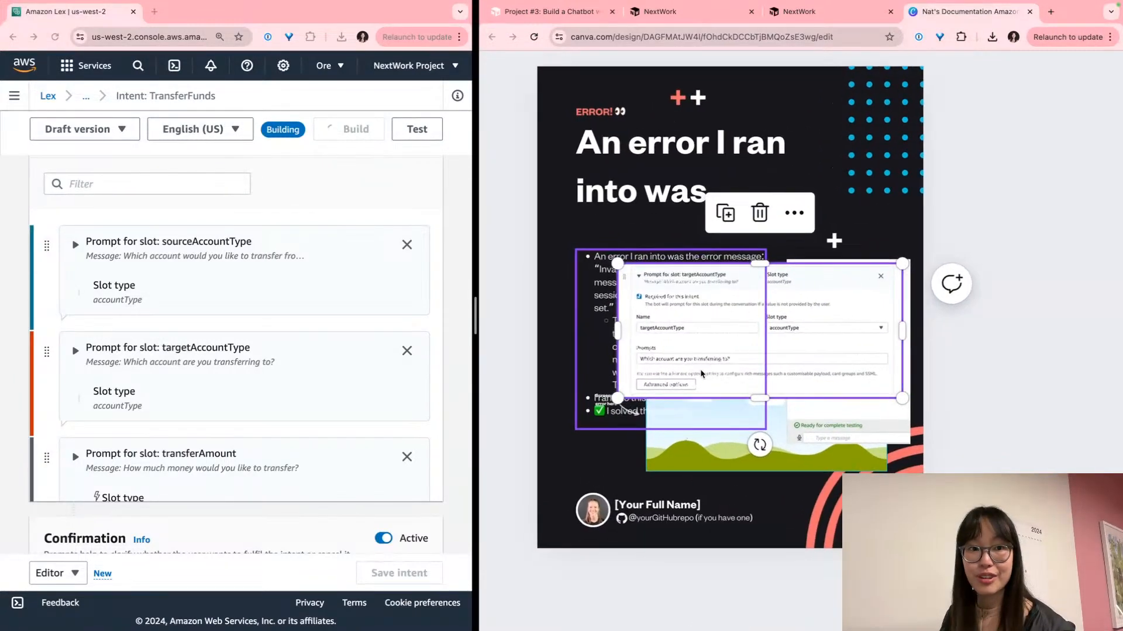
left_click_drag(869, 293, 757, 410)
left_click_drag(791, 448, 767, 459)
double_click(734, 423)
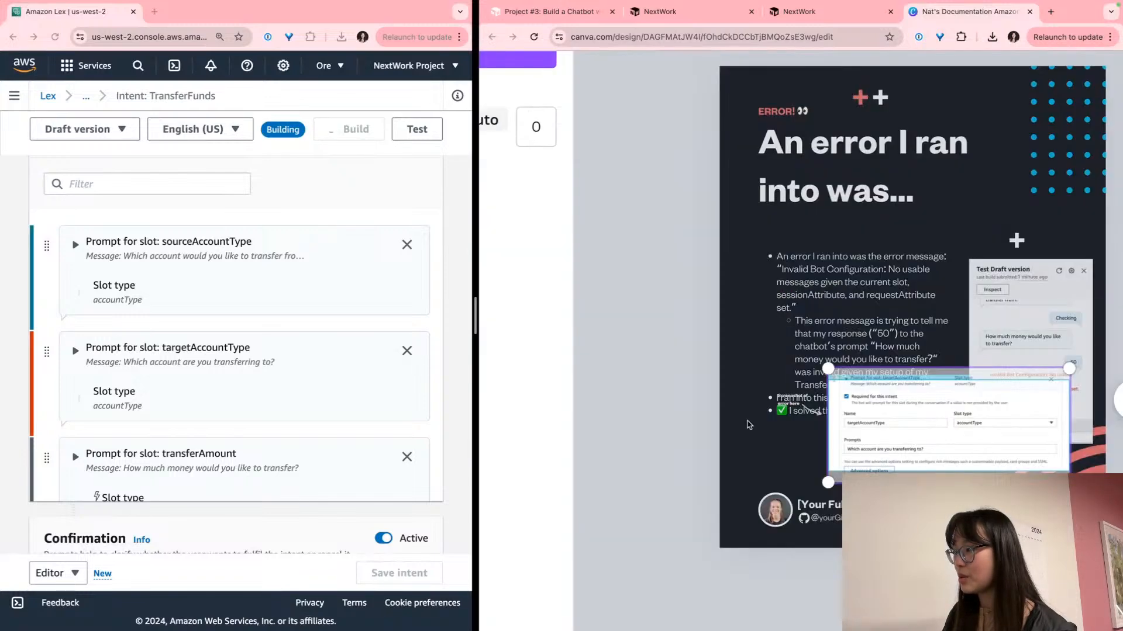
left_click_drag(905, 417, 899, 447)
left_click(695, 393)
left_click_drag(852, 335, 852, 236)
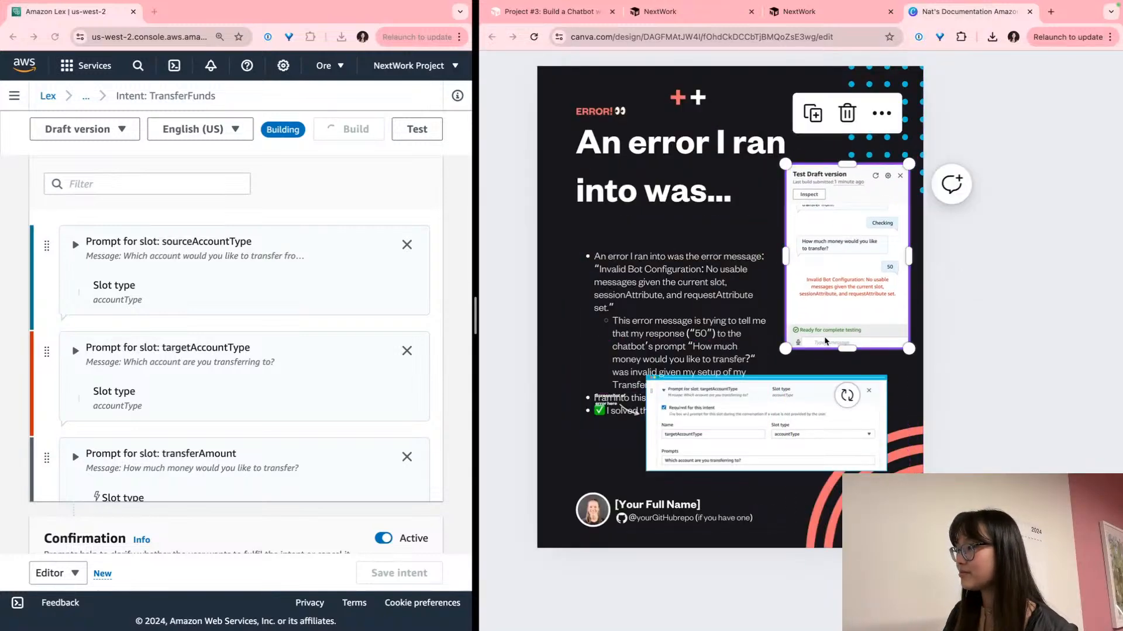
left_click(862, 364)
Move the bullet-list text up beneath the slide heading
left_click(672, 417)
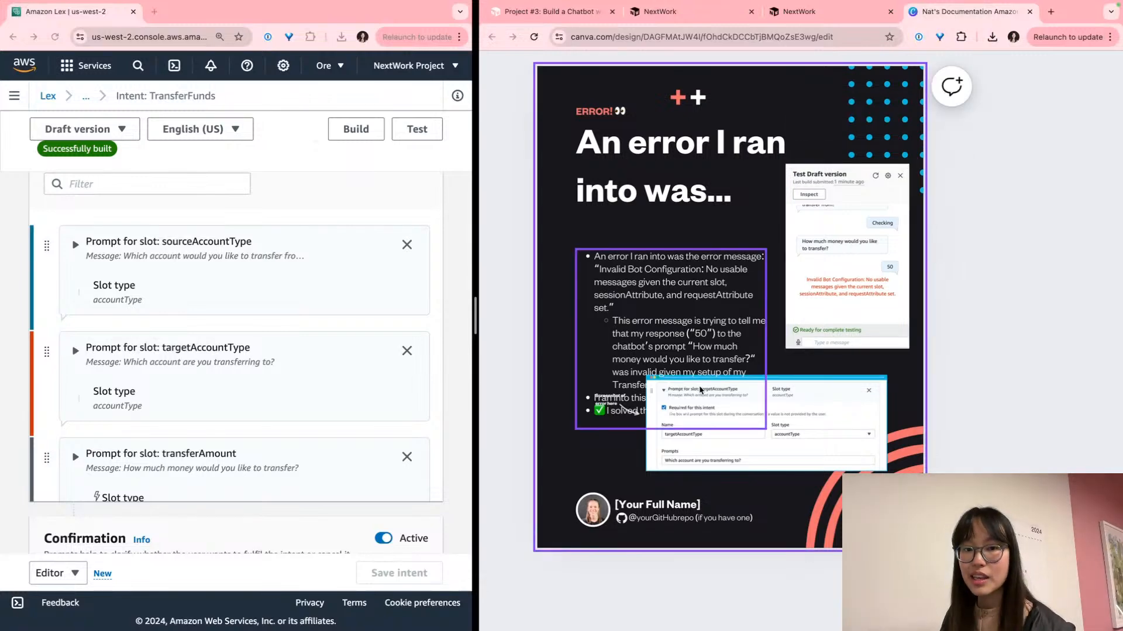
scroll(705, 390, "up", 5)
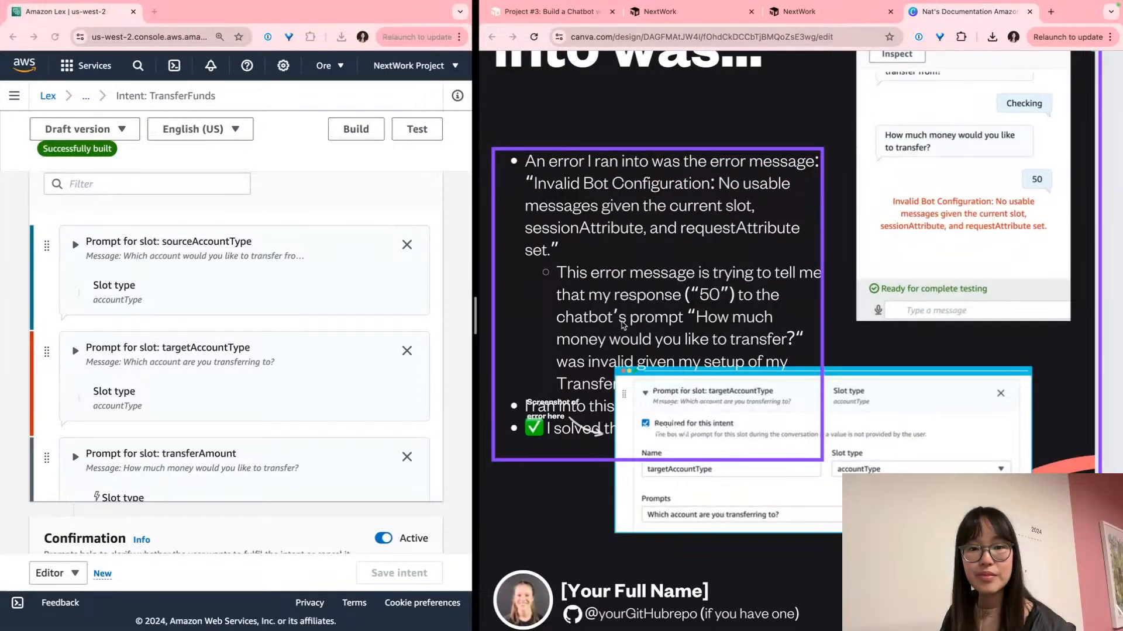
left_click(646, 331)
scroll(665, 323, "up", 2)
scroll(664, 323, "down", 3)
scroll(664, 323, "up", 3)
left_click_drag(732, 342, 731, 228)
scroll(728, 228, "up", 3)
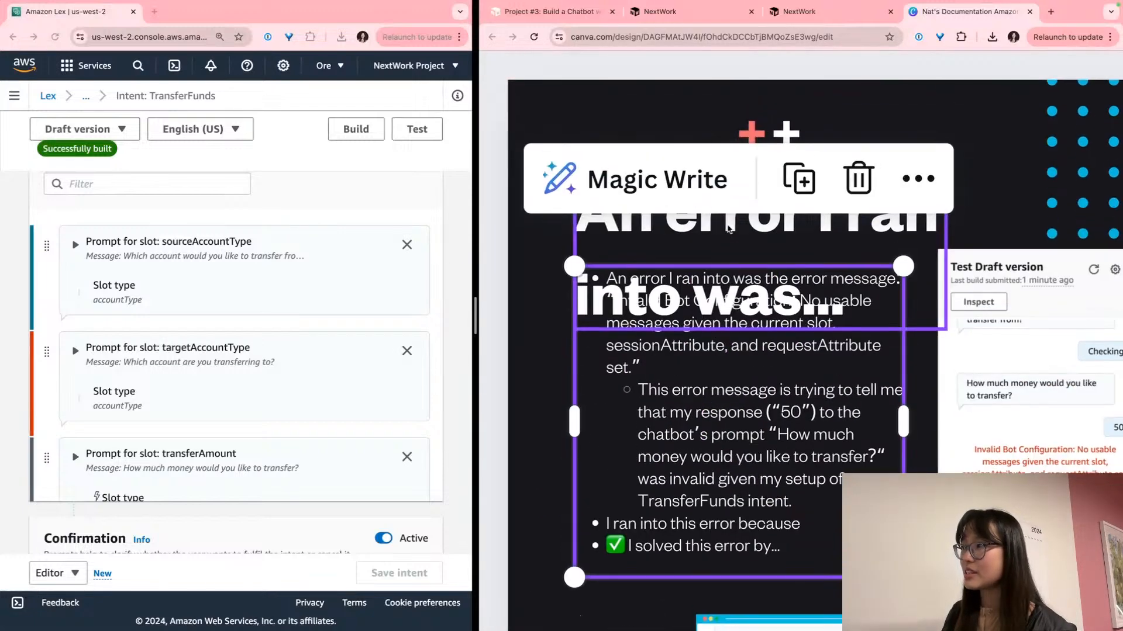
Replace the 'An error I ran into was...' heading with 'Error!'
left_click(728, 228)
left_click(755, 233)
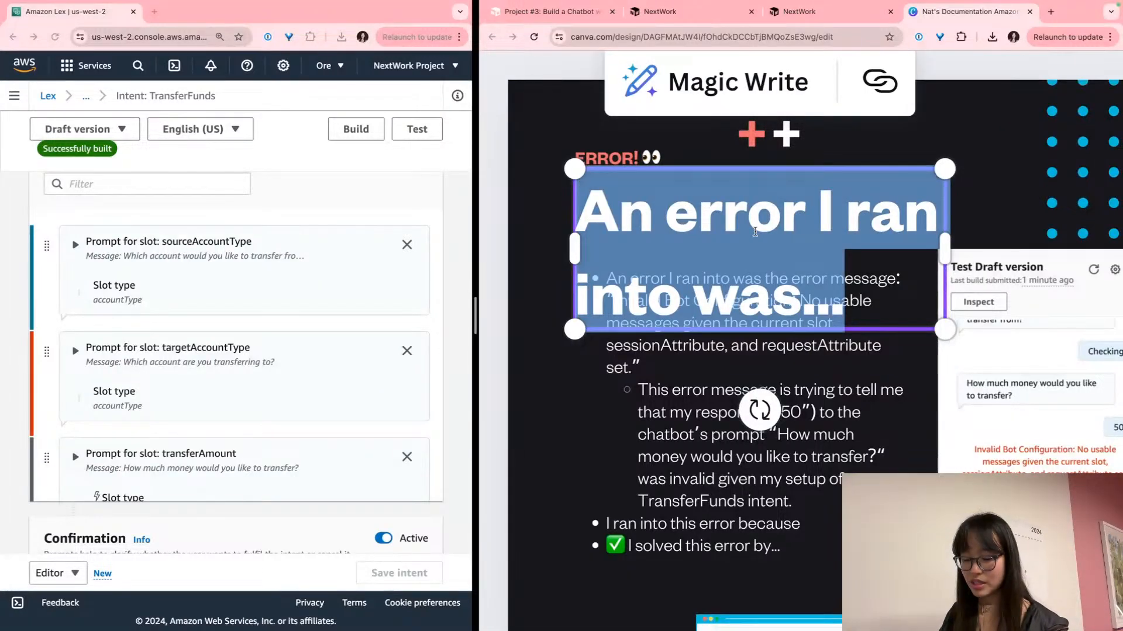
key("BackSpace")
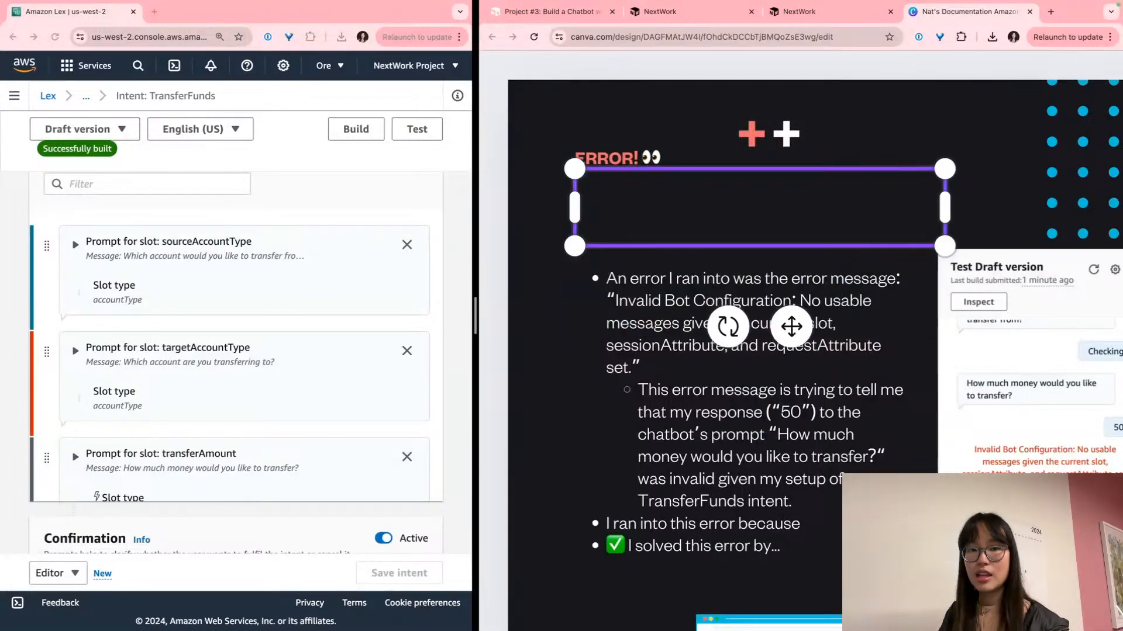
type("Error!")
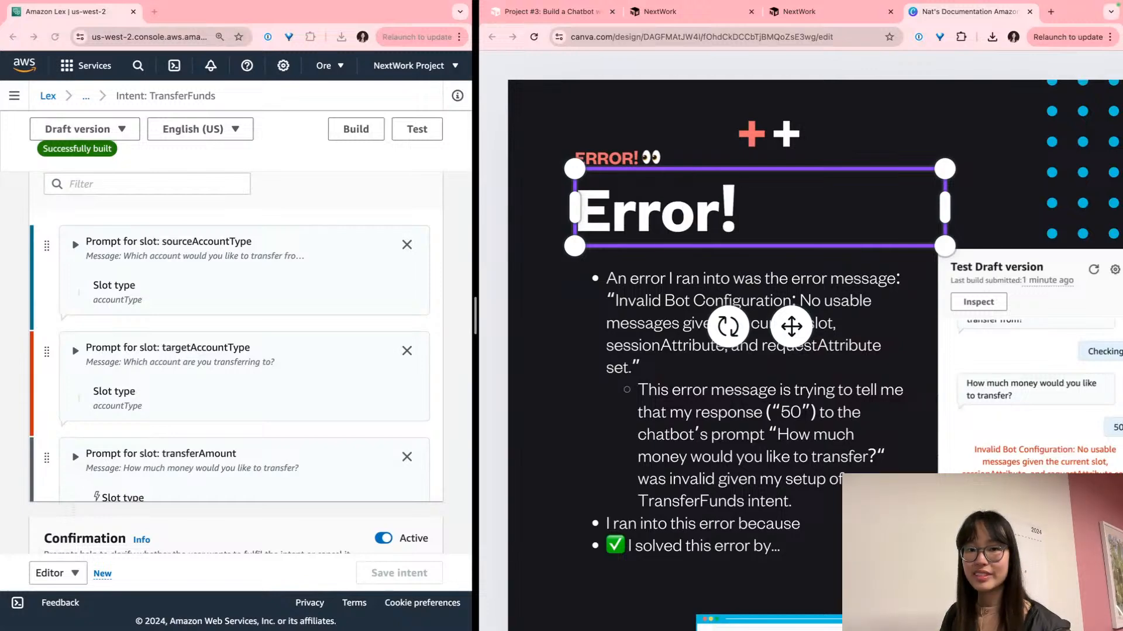
scroll(729, 207, "down", 1)
scroll(730, 207, "up", 1)
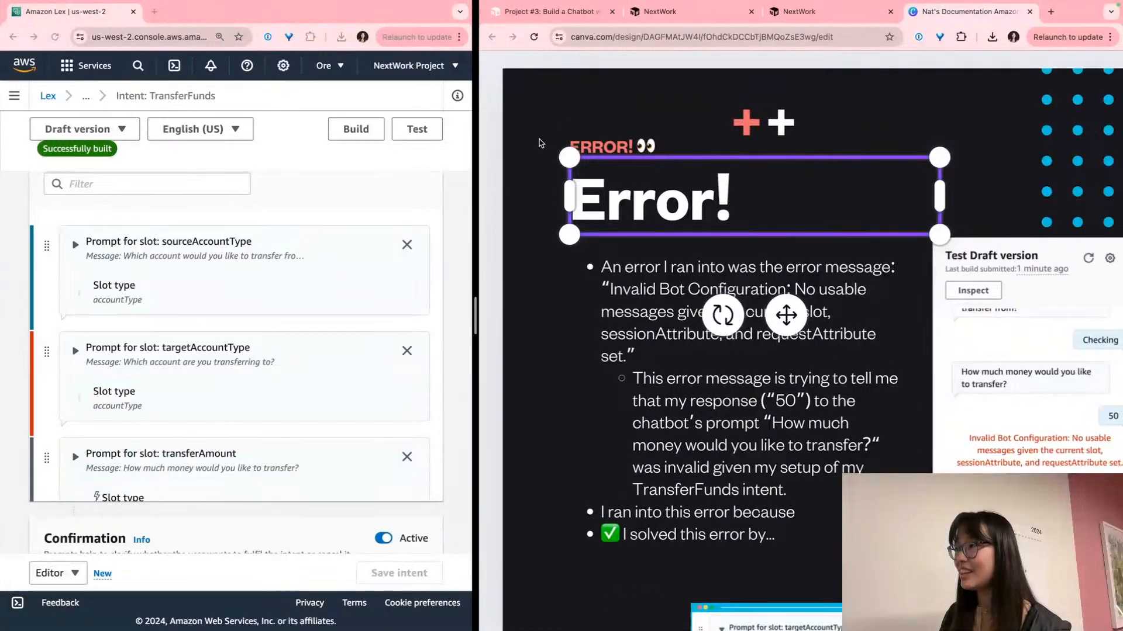
left_click(549, 140)
Widen the Lex console window beside the Canva design
scroll(590, 385, "down", 1)
left_click(757, 348)
scroll(754, 348, "down", 5)
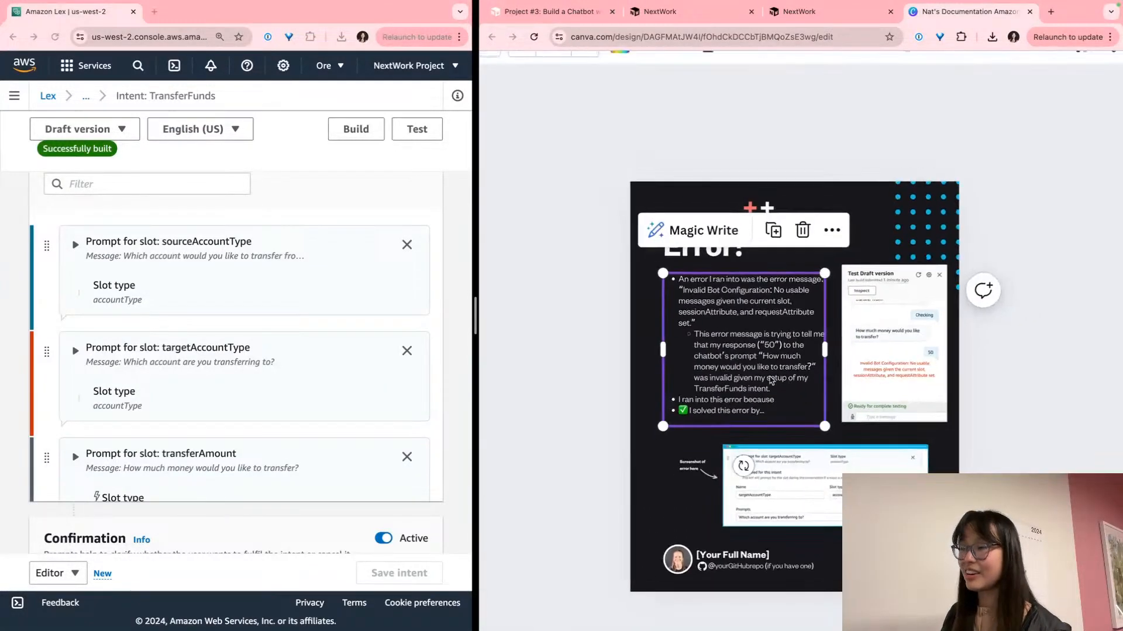
left_click(570, 204)
scroll(559, 262, "down", 5)
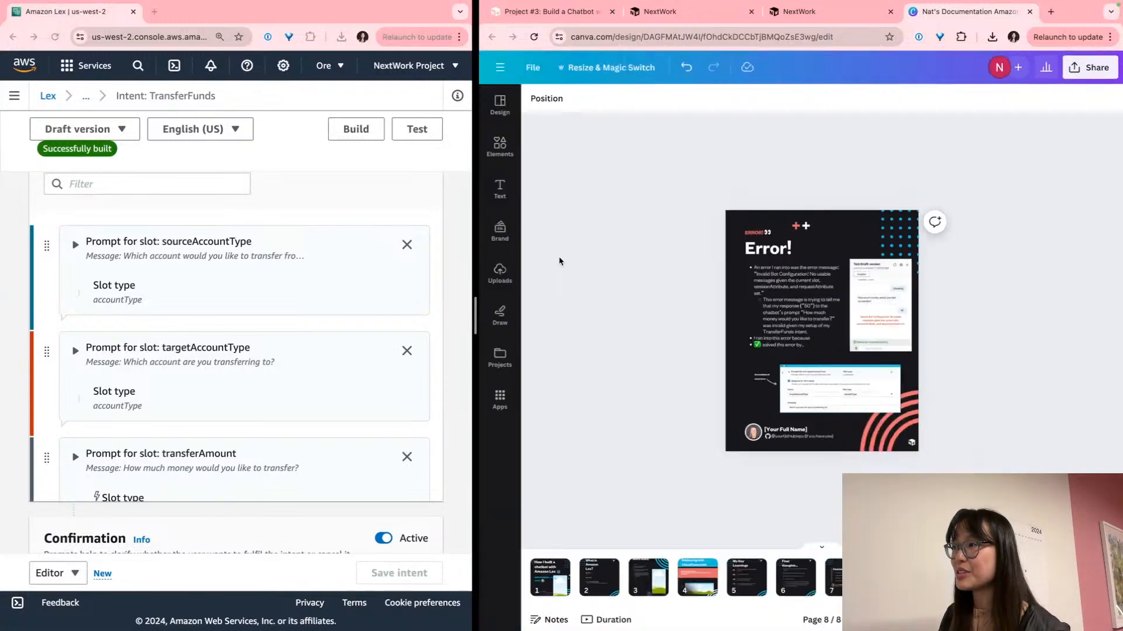
scroll(861, 373, "up", 5)
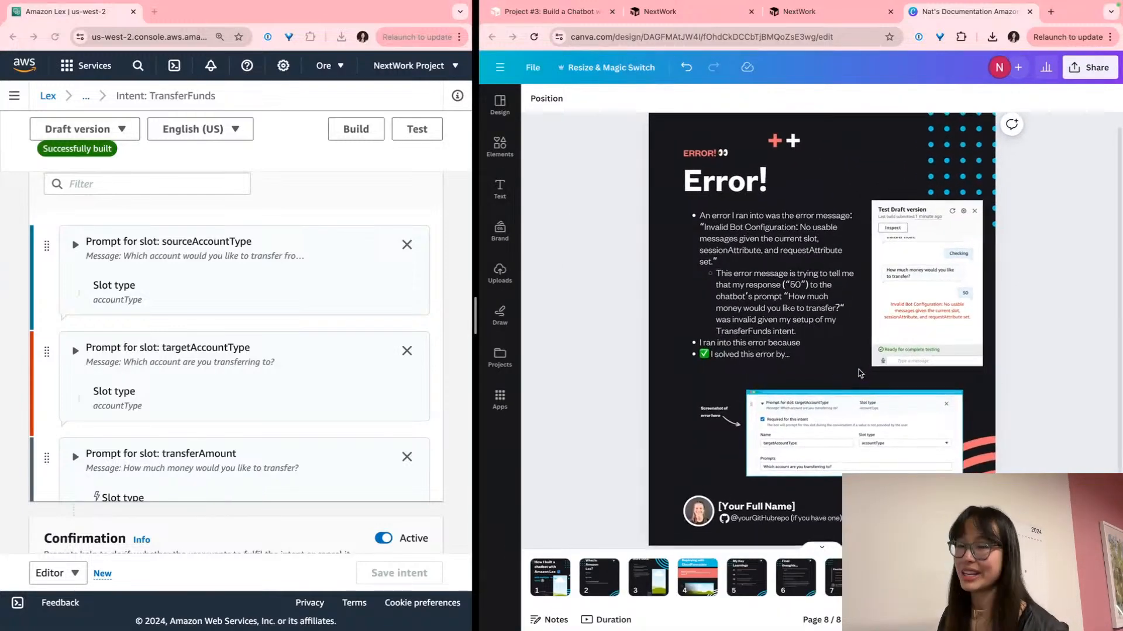
left_click_drag(478, 247, 702, 229)
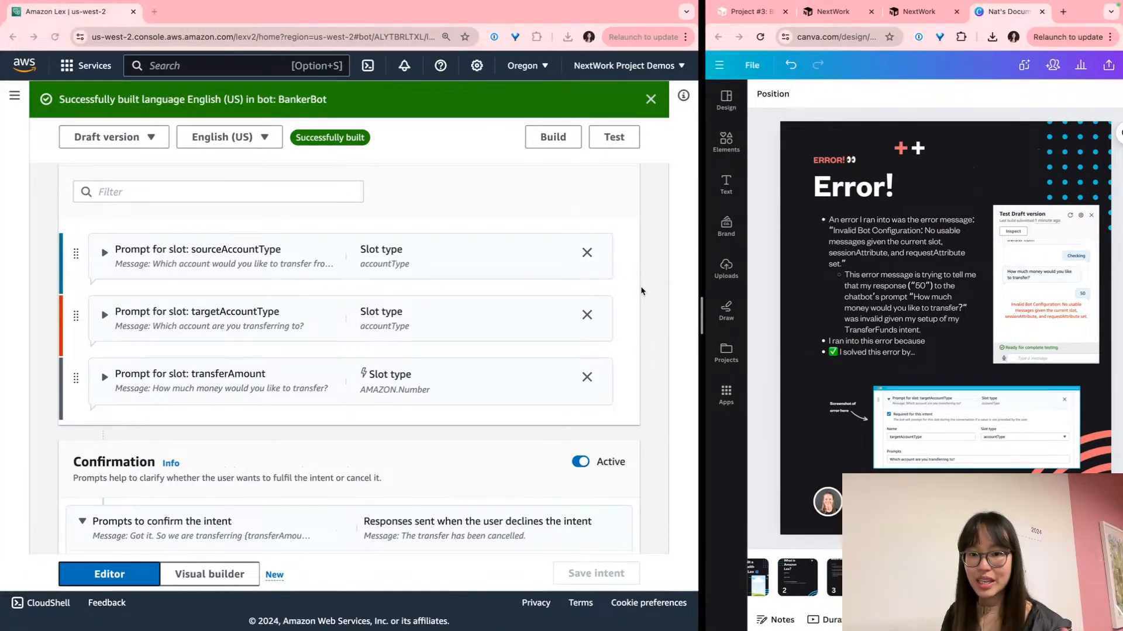
Open the Test Draft version chat panel for BankerBot in the Lex console
left_click(884, 294)
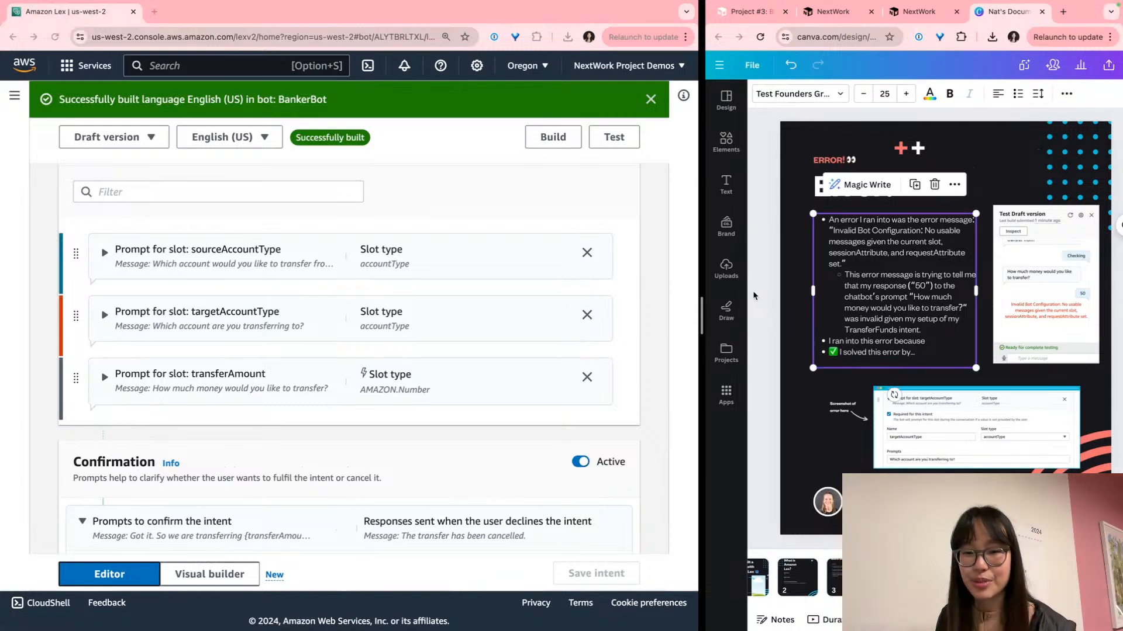
left_click(659, 294)
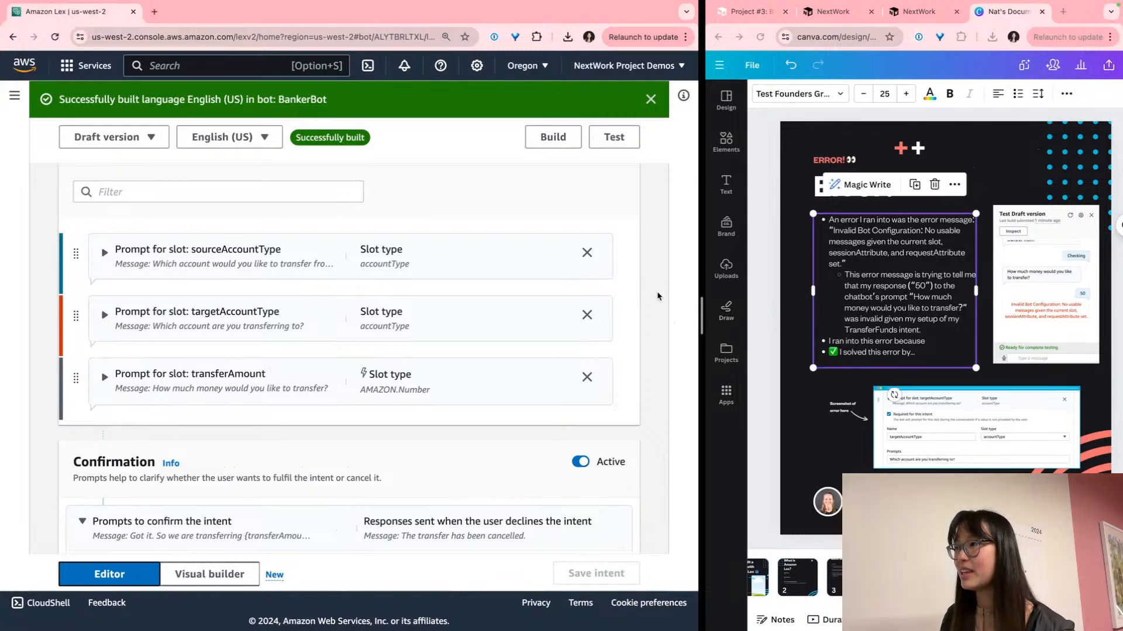
left_click(613, 136)
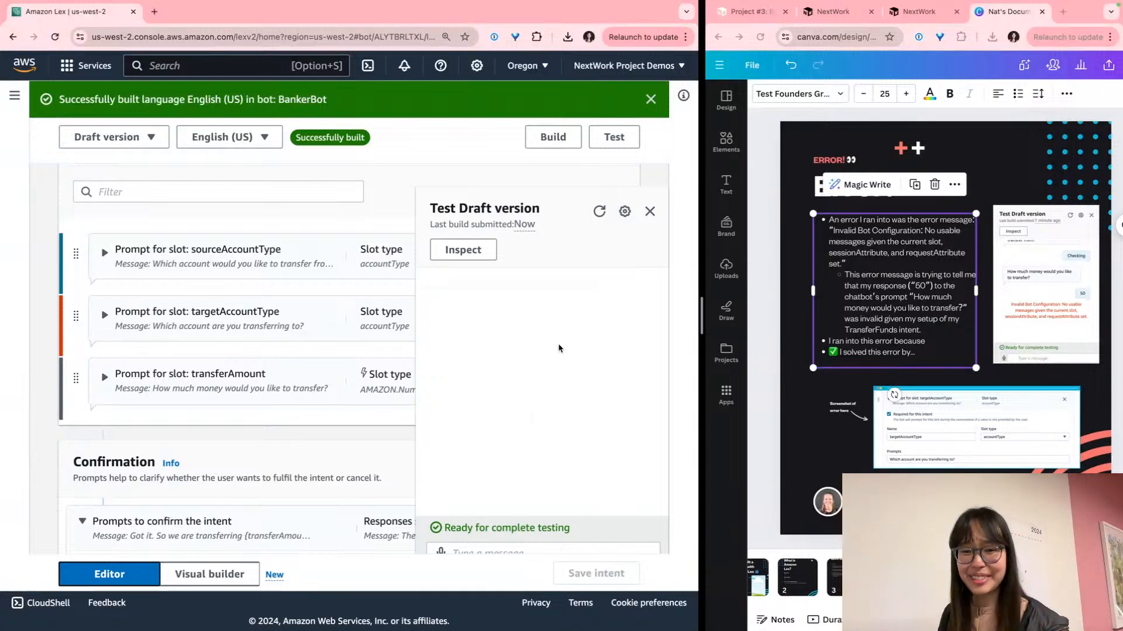
scroll(600, 478, "down", 1)
scroll(598, 475, "up", 1)
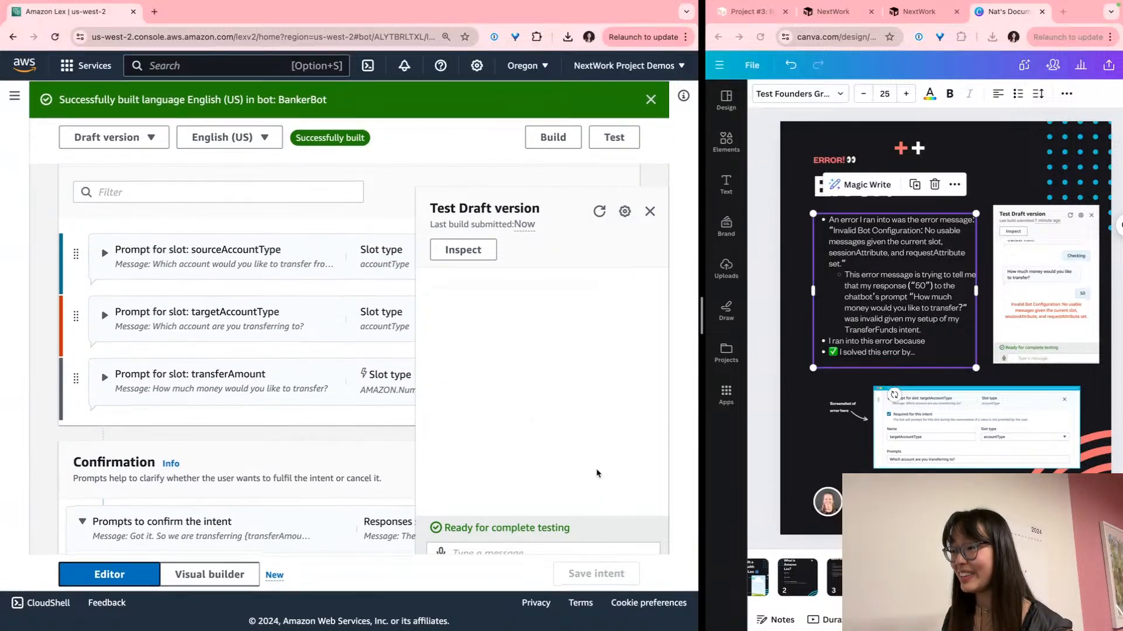
scroll(632, 525, "up", 1)
scroll(620, 502, "down", 1)
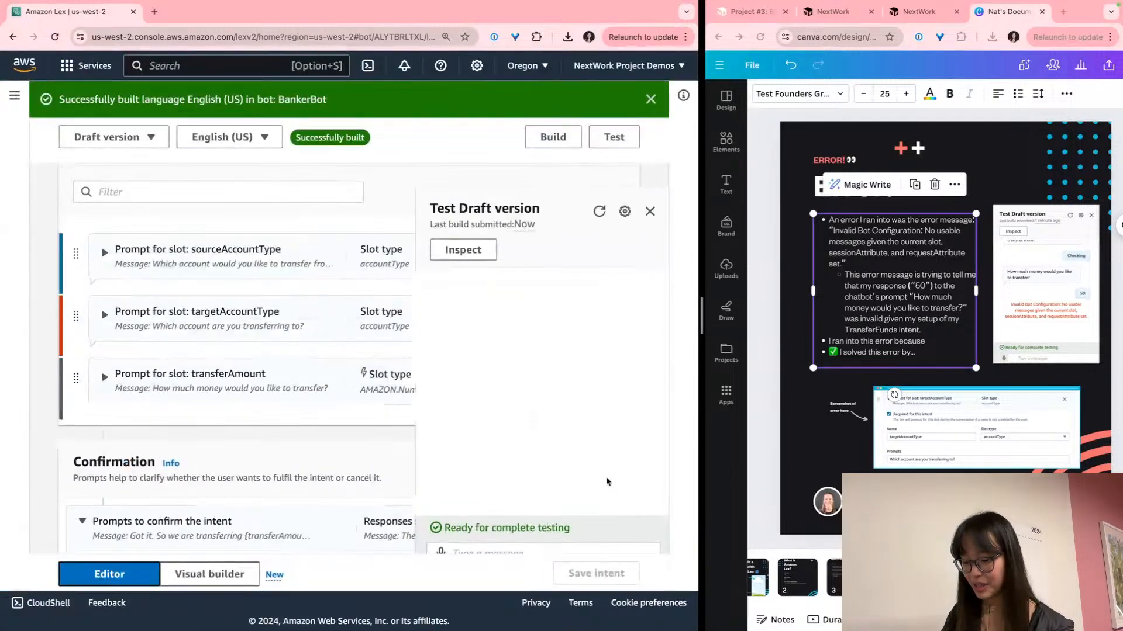
Check the Lex page at normal zoom and switch the browser to full screen
key("super+minus")
key("super+minus")
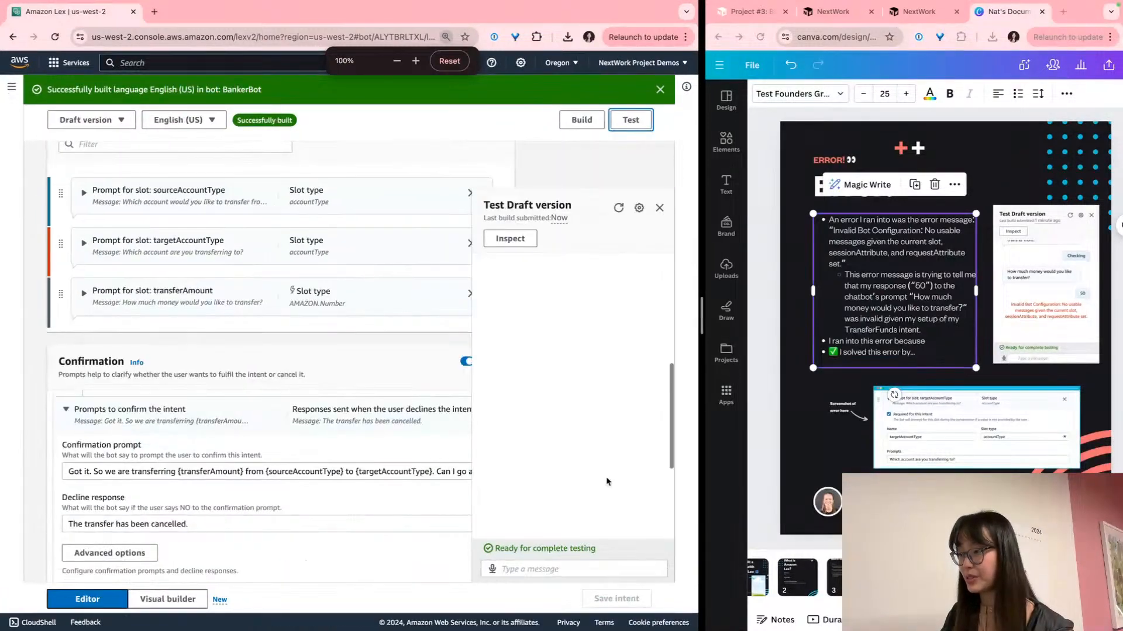
key("super+equal")
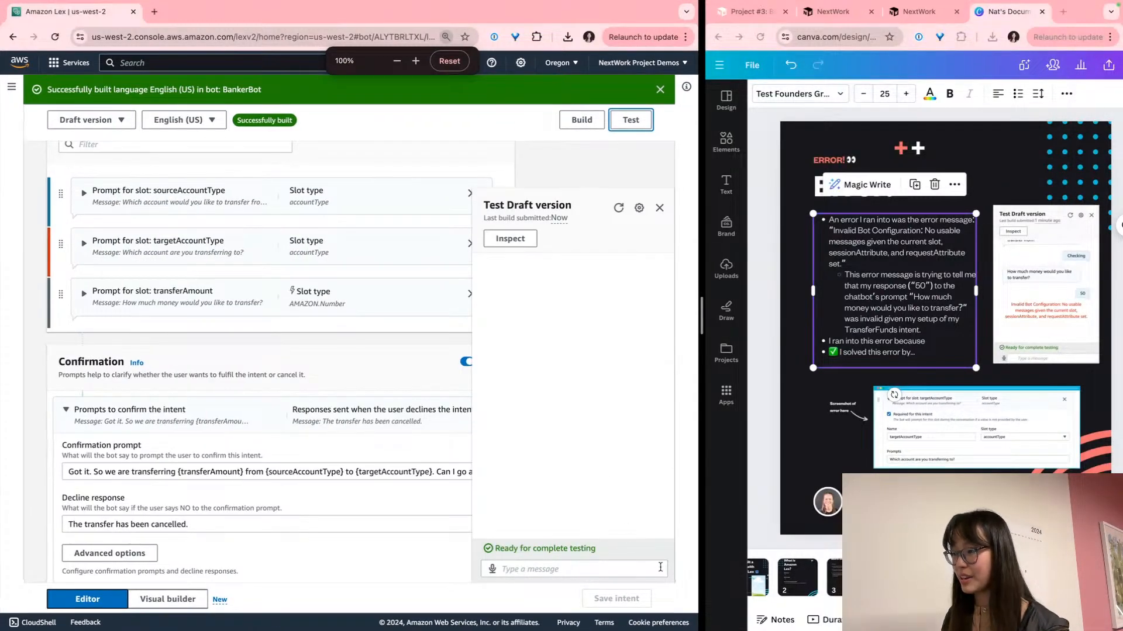
scroll(616, 371, "up", 5)
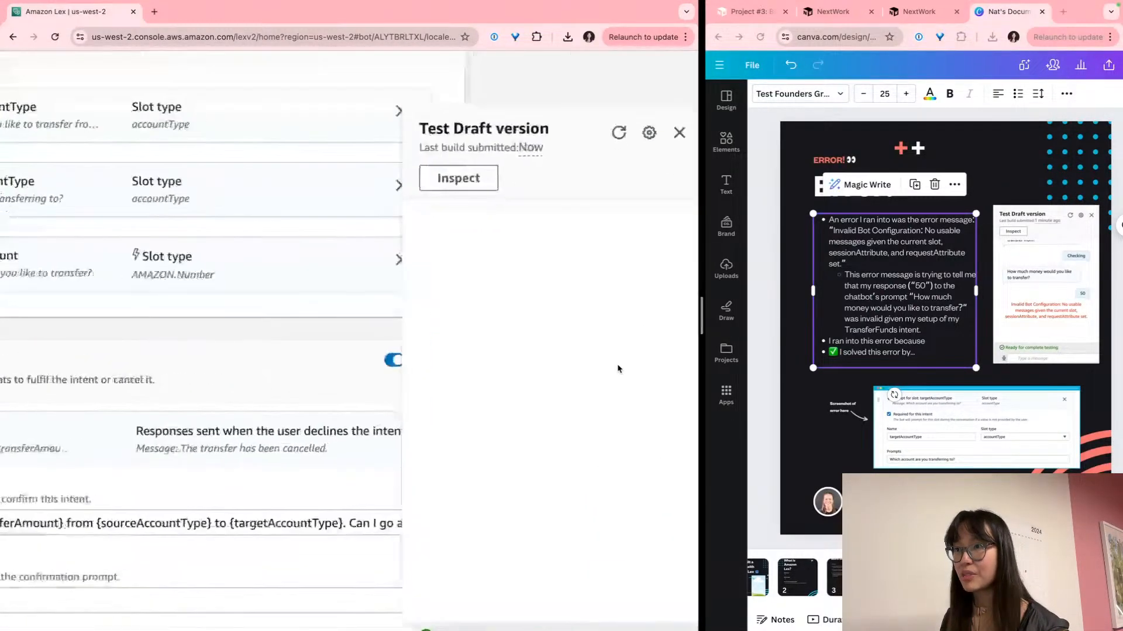
scroll(482, 424, "down", 5)
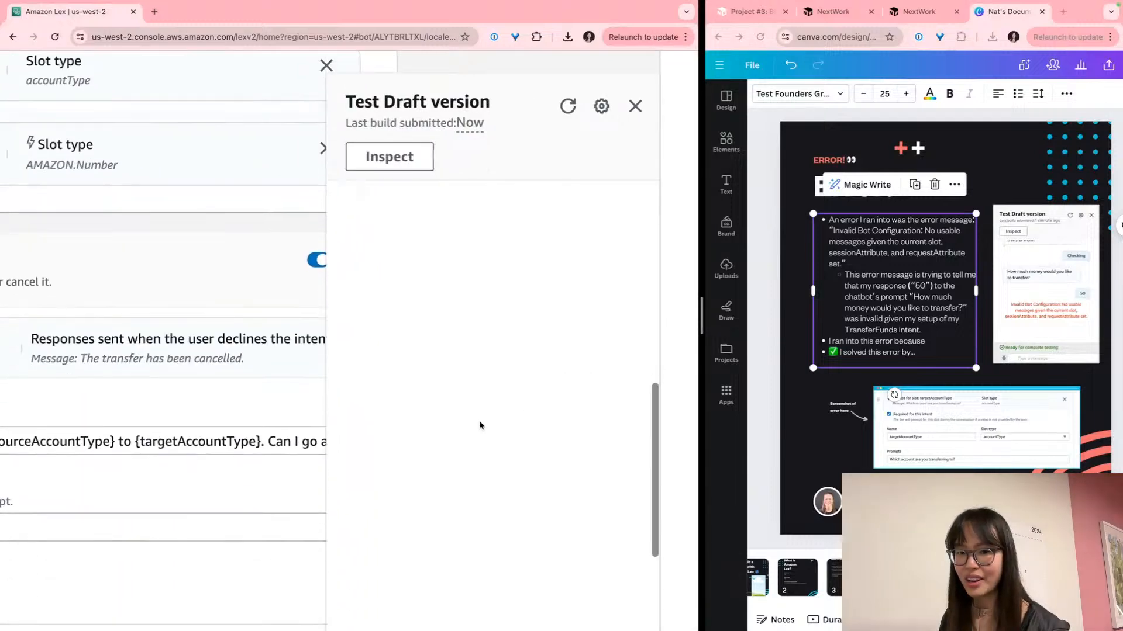
scroll(500, 375, "down", 5)
scroll(499, 375, "down", 5)
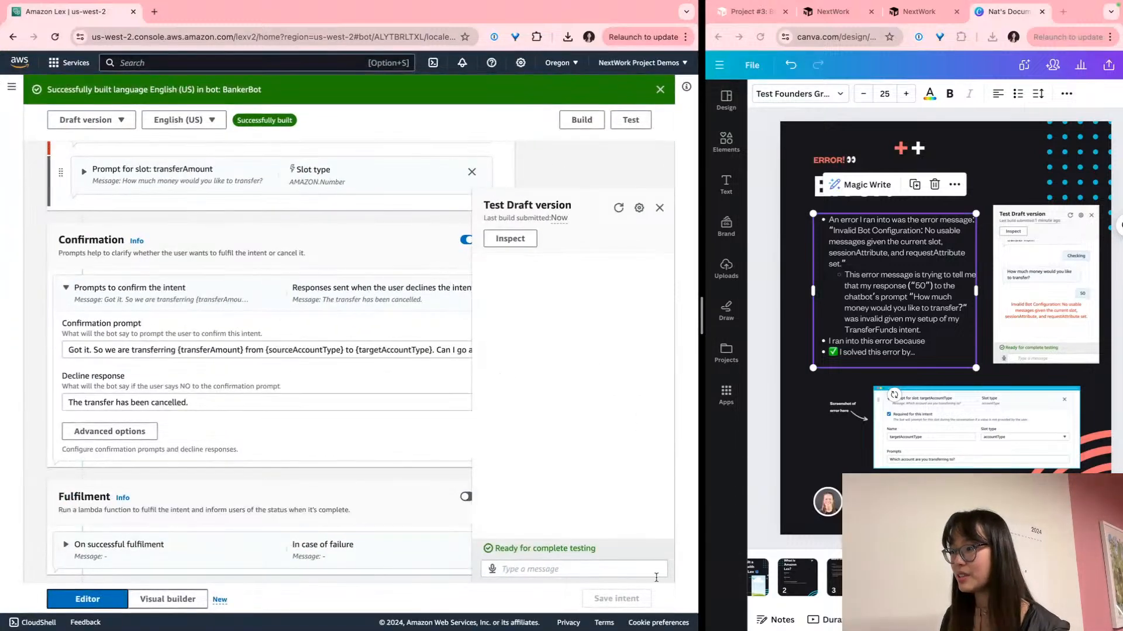
scroll(666, 577, "up", 5)
scroll(665, 577, "up", 5)
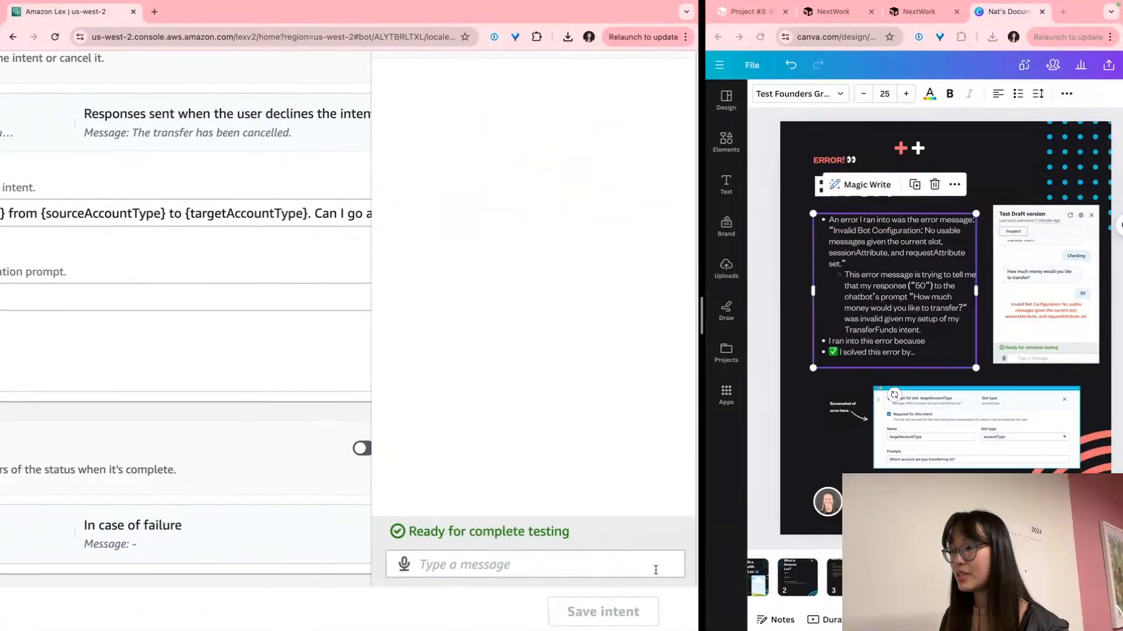
key("super+shift+f")
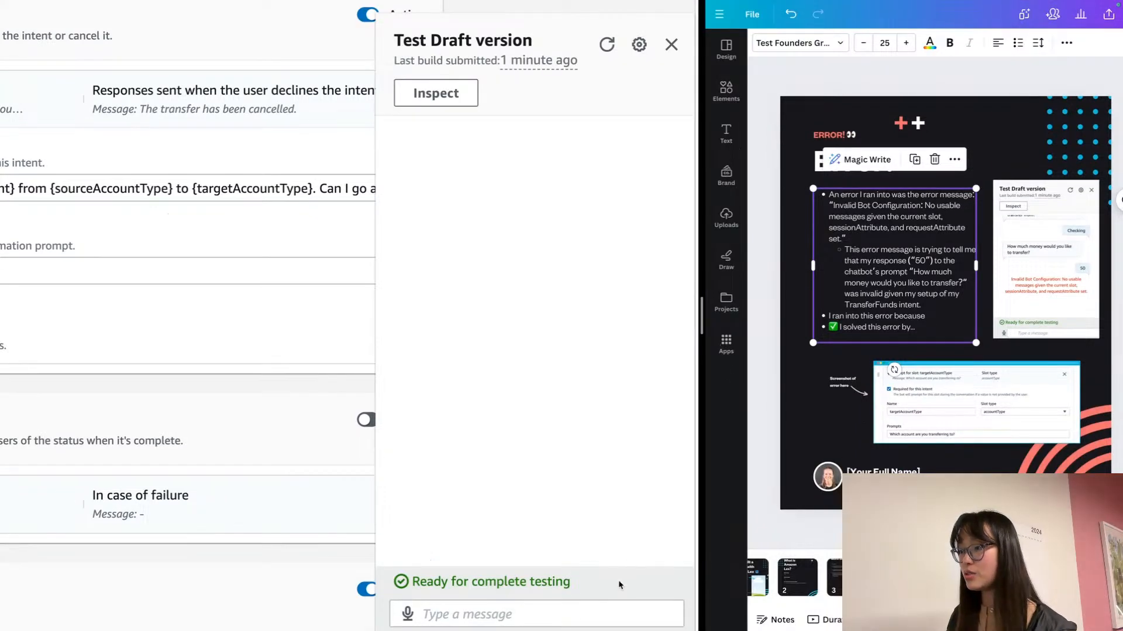
Greet BankerBot with Hello and ask it to transfer funds
left_click(579, 607)
type("Hello")
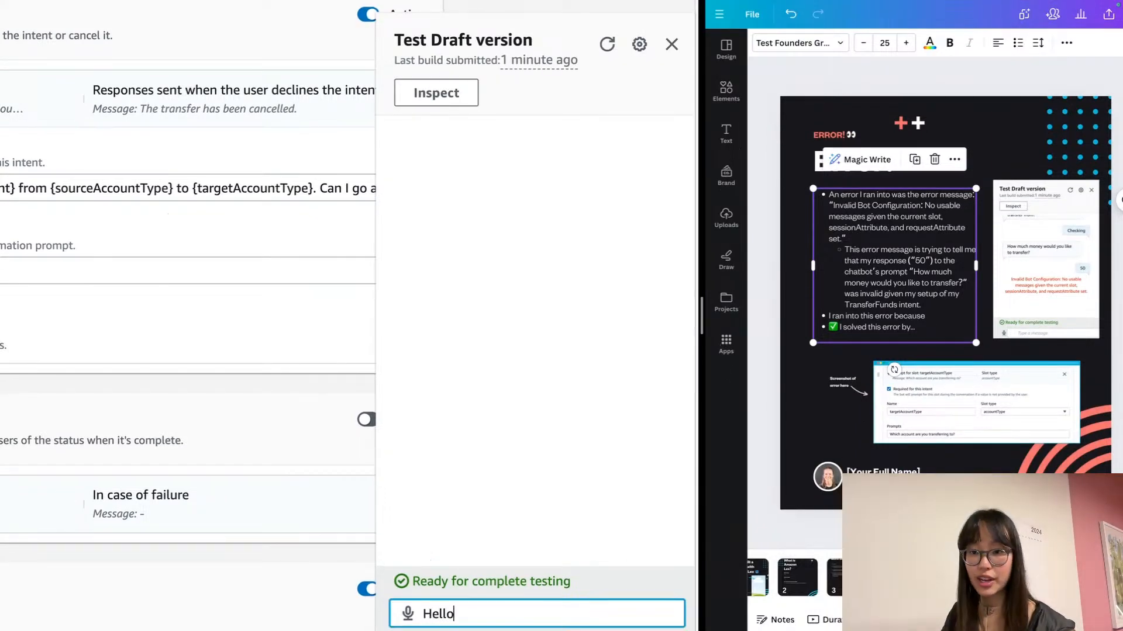
key("Return")
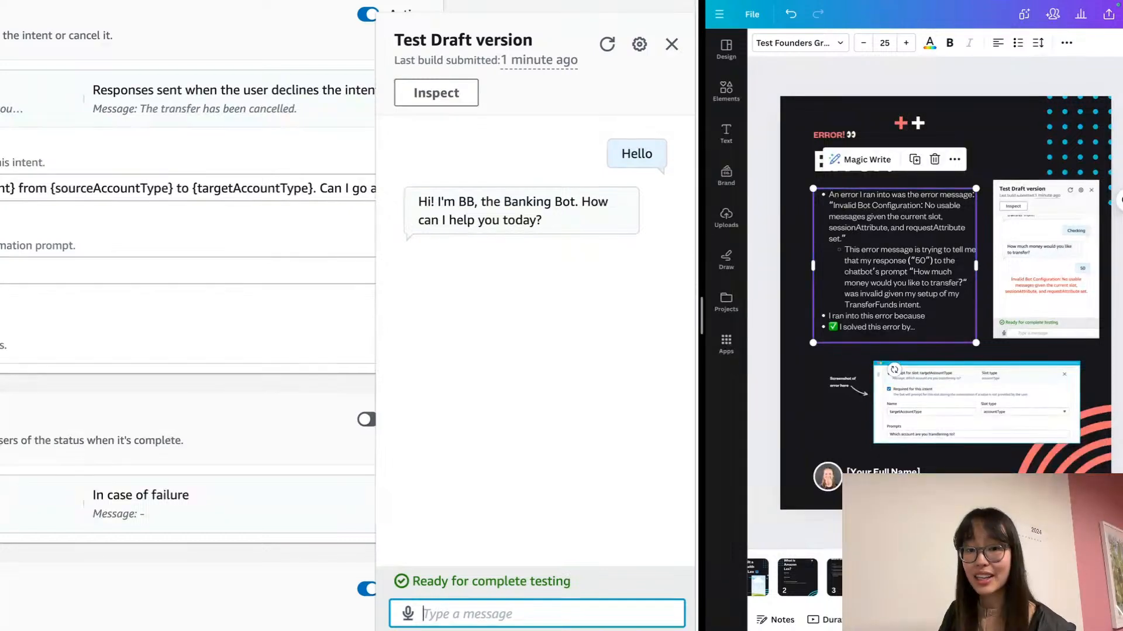
type("Transfer funds please")
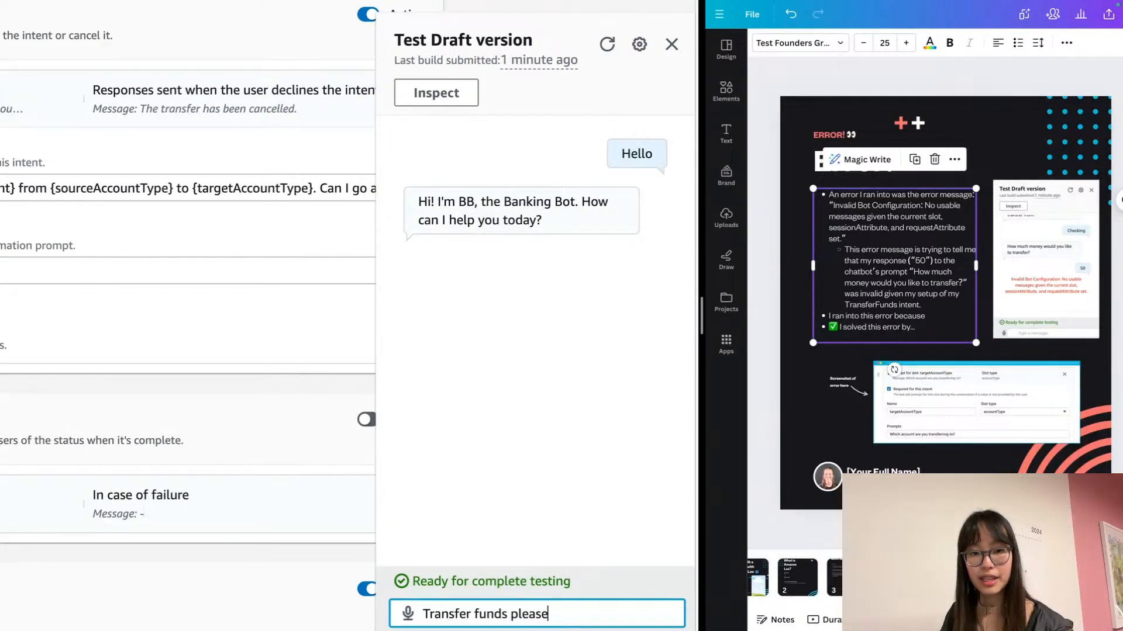
key("Return")
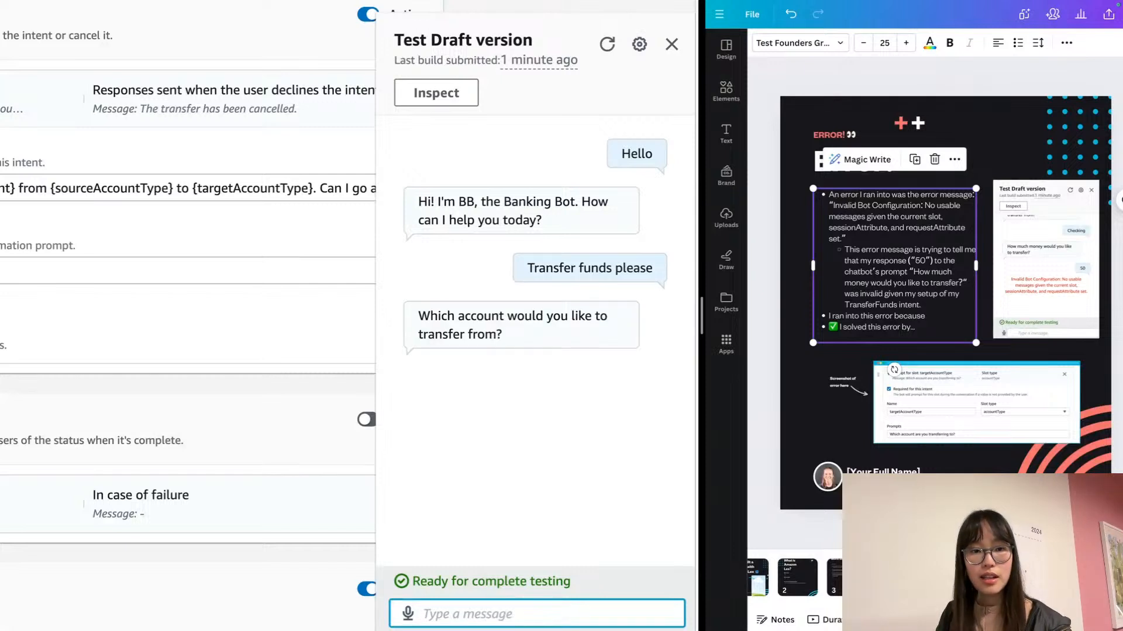
Answer Checking, Credit and 50, then screenshot the chat and paste it into Canva
type("C")
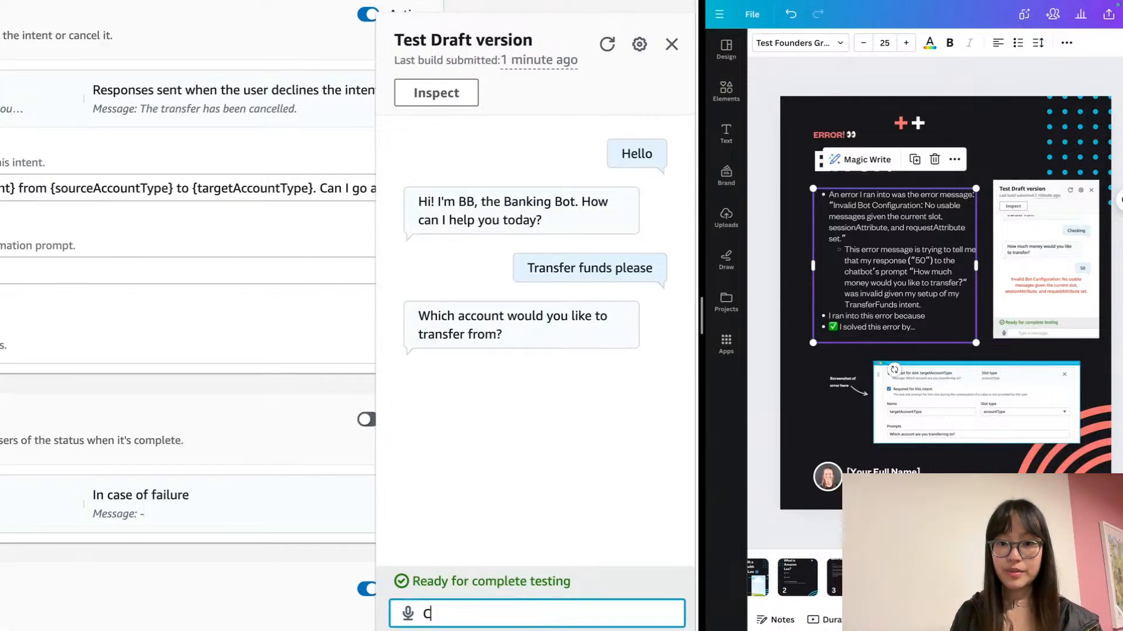
type("hecking")
key("Return")
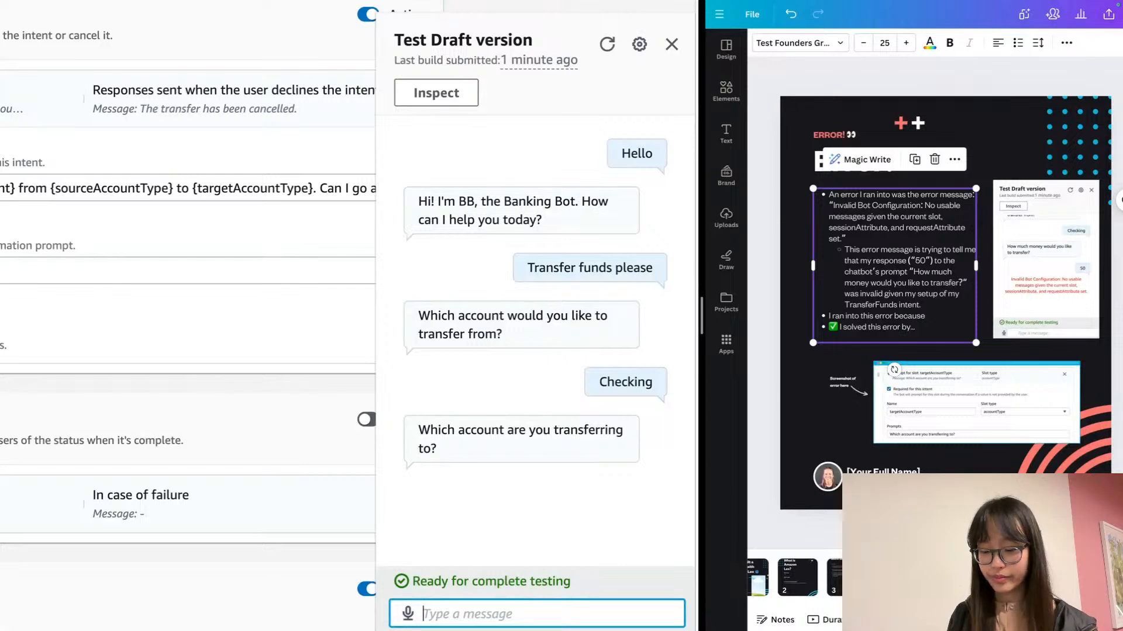
type("Credit")
key("Return")
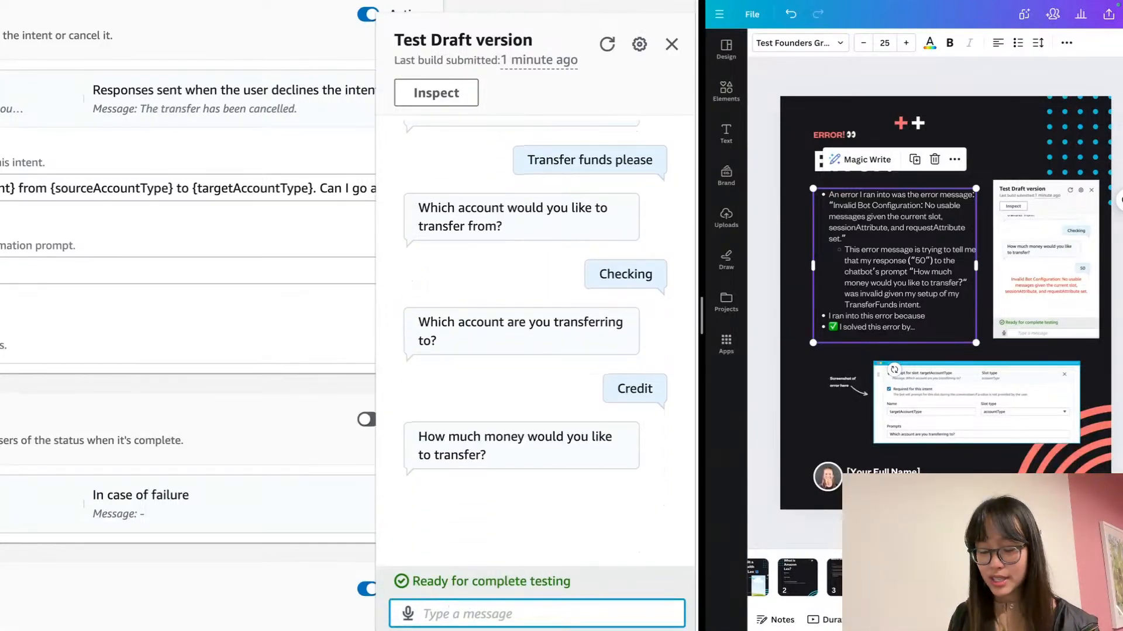
type("50")
key("Return")
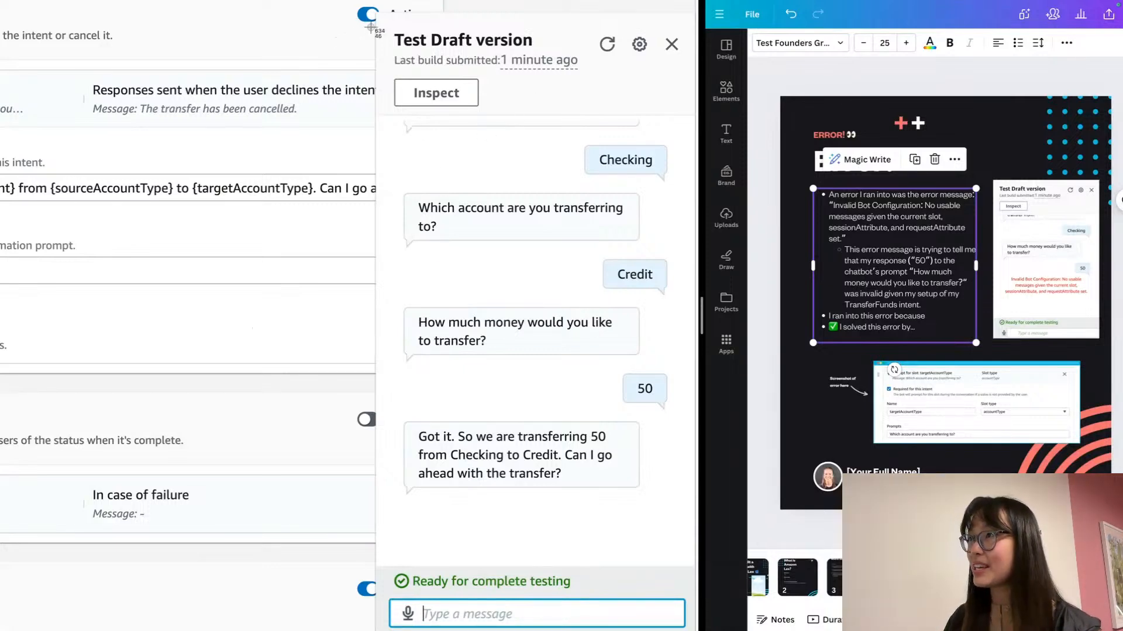
left_click_drag(372, 14, 706, 626)
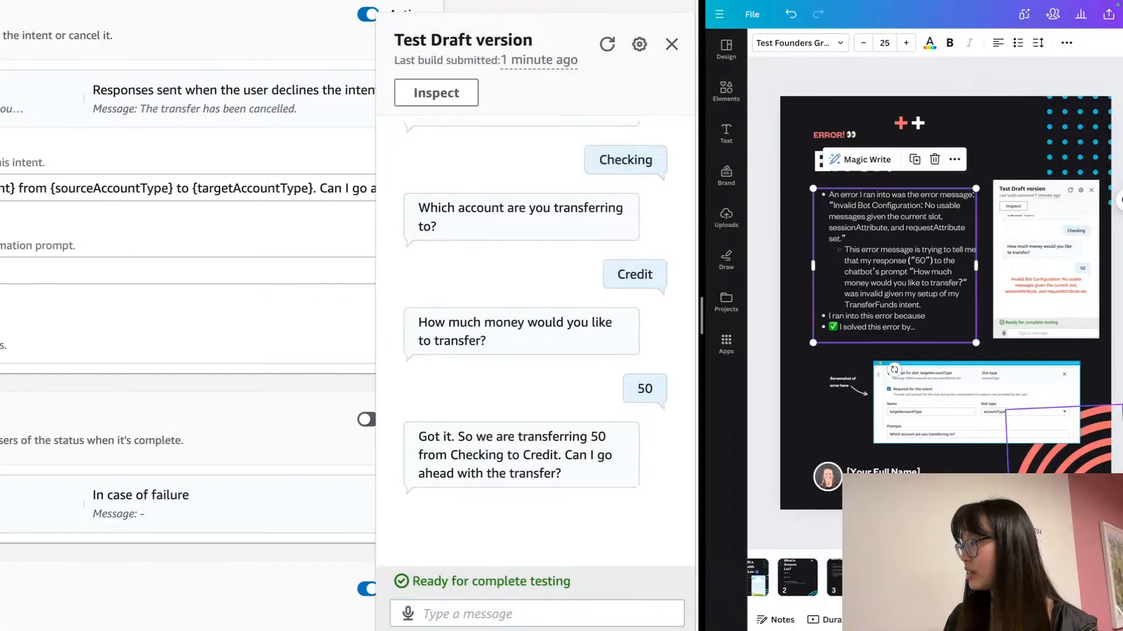
key("ctrl+v")
Place the chat screenshot at the slide's right edge and confirm the transfer with Yes
left_click_drag(964, 301, 1038, 386)
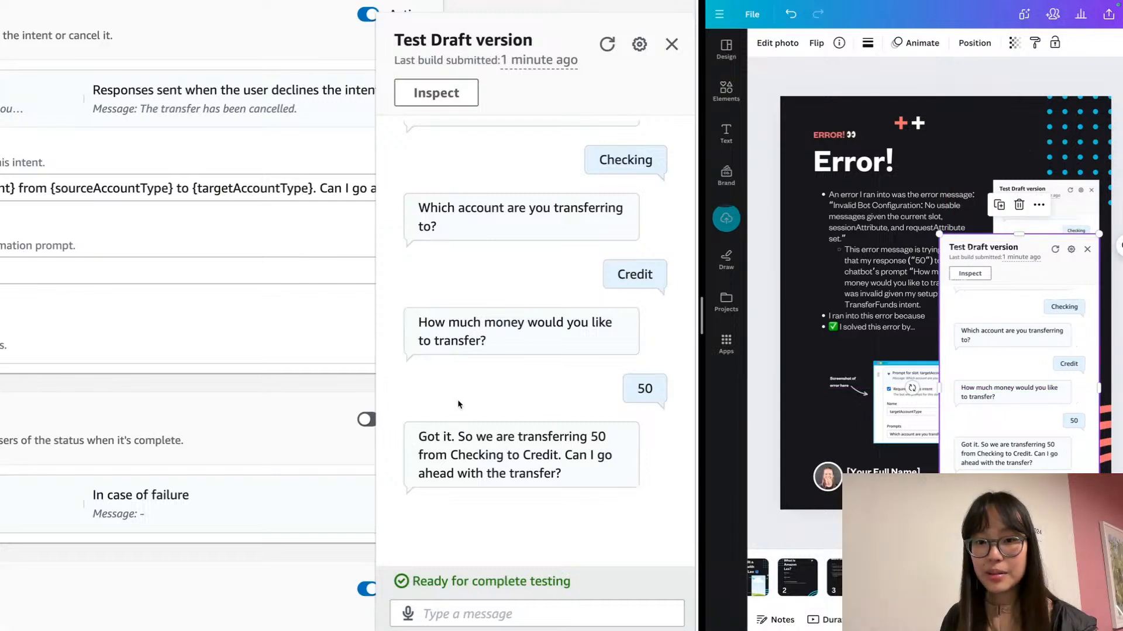
left_click(579, 608)
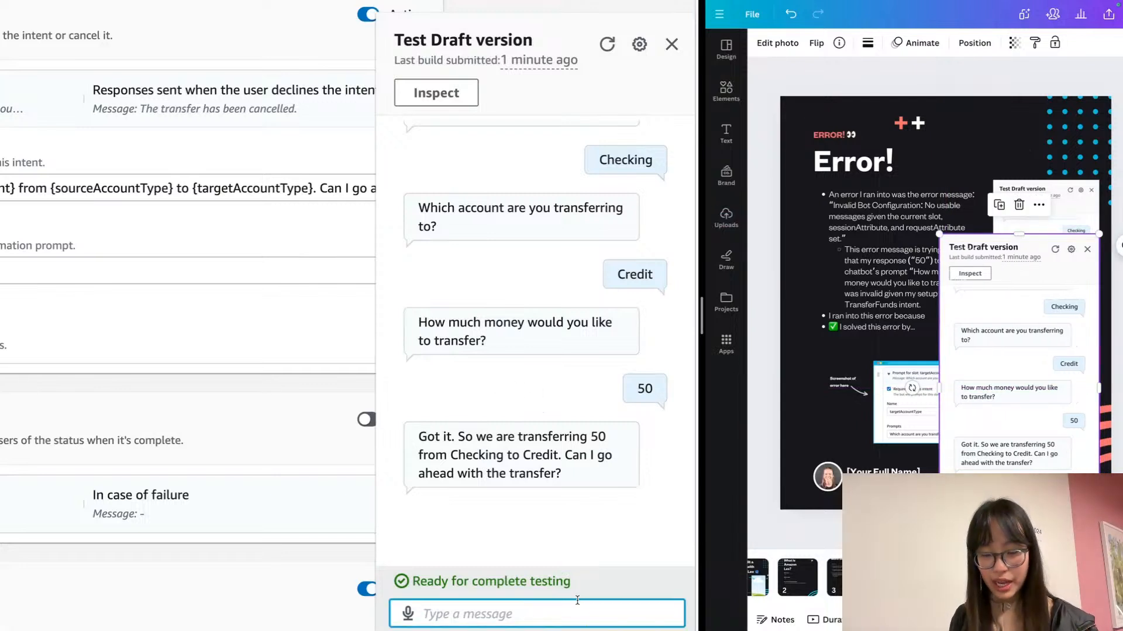
type("Yes")
key("Return")
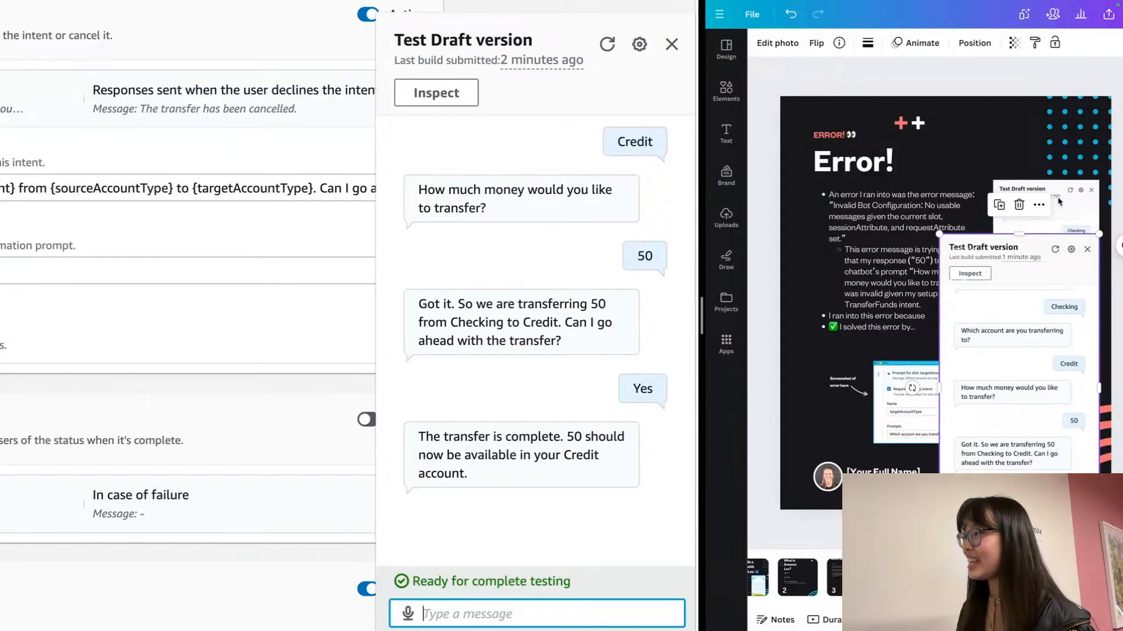
scroll(1058, 201, "down", 1)
left_click(1007, 117)
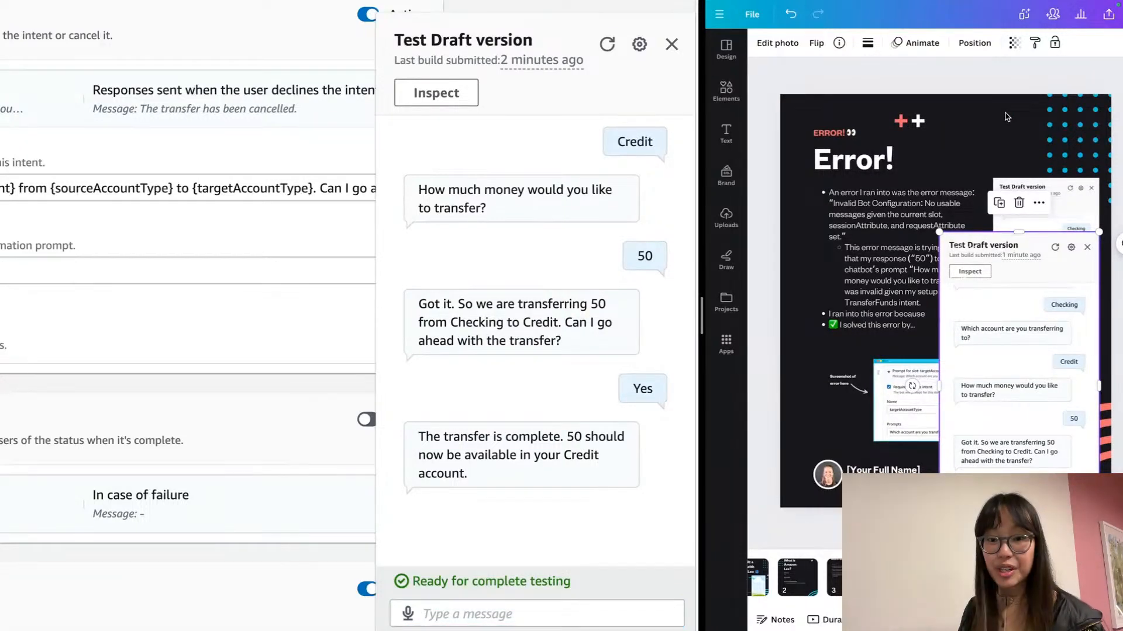
Exit full screen and bring up the NextWork lesson page
key("super+shift+f")
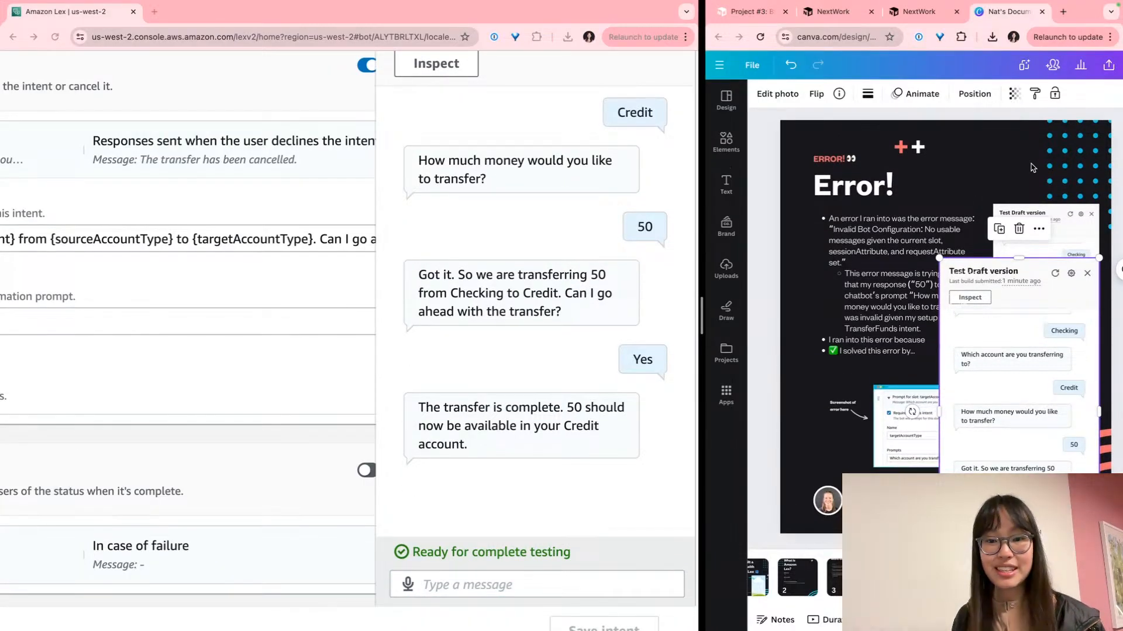
left_click(916, 13)
scroll(936, 339, "down", 7)
scroll(935, 339, "down", 10)
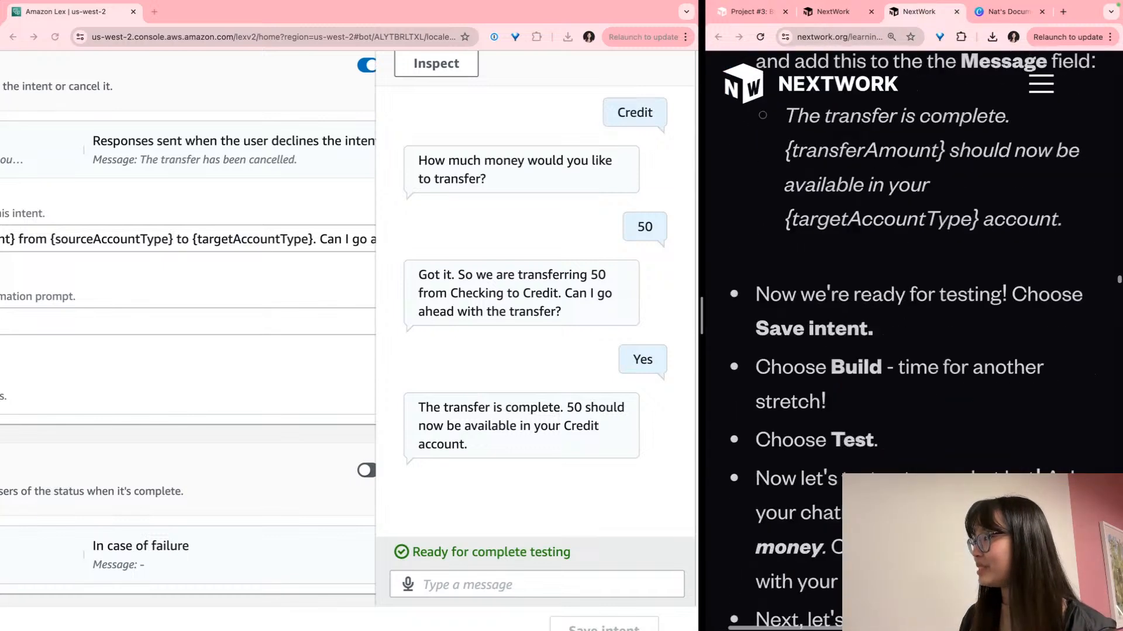
scroll(936, 339, "down", 12)
scroll(916, 339, "down", 12)
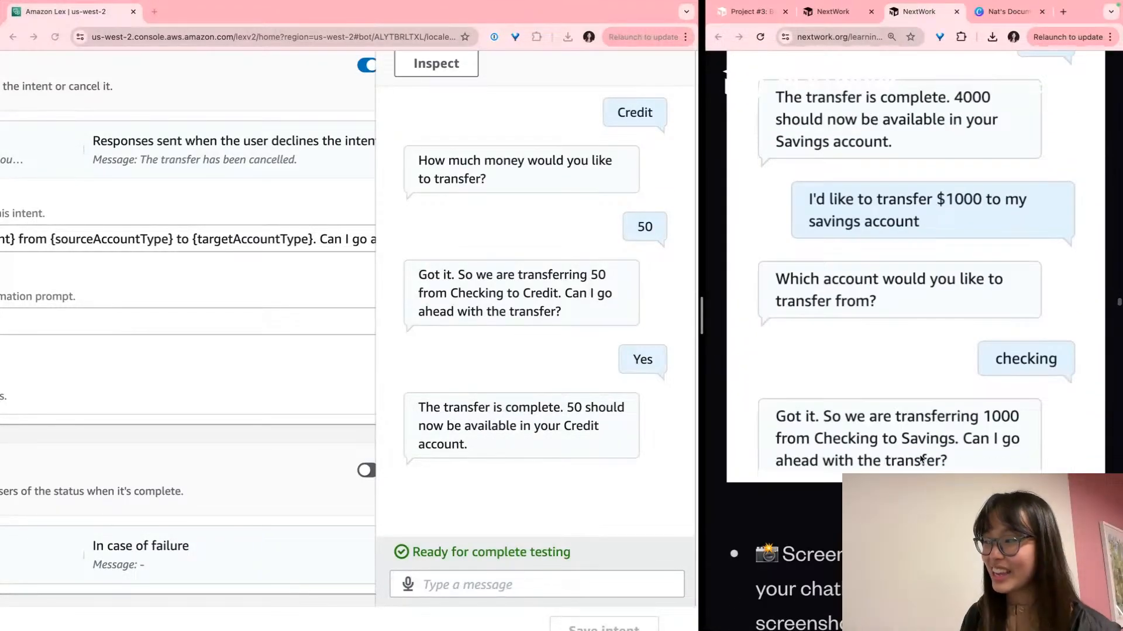
scroll(923, 453, "down", 3)
scroll(960, 451, "down", 3)
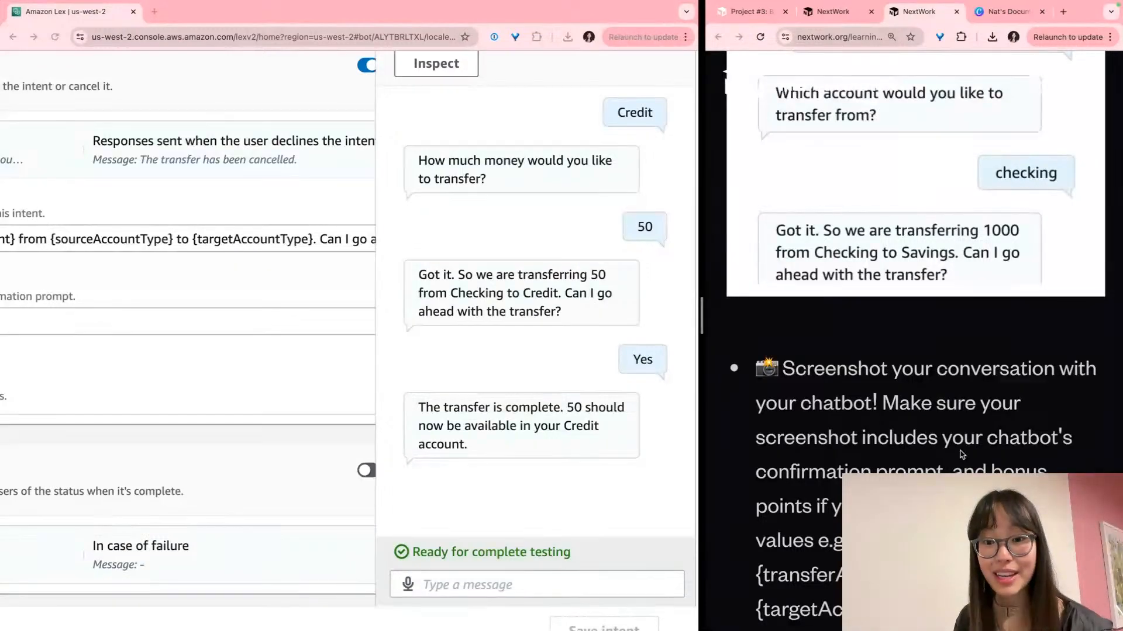
scroll(960, 451, "down", 8)
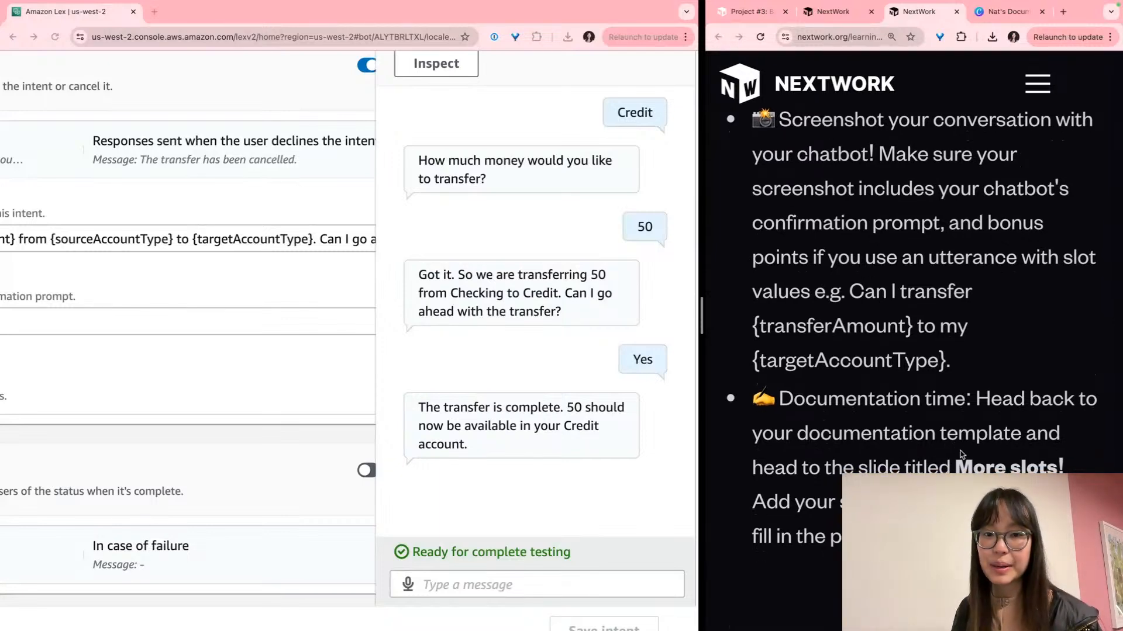
left_click_drag(884, 260, 877, 261)
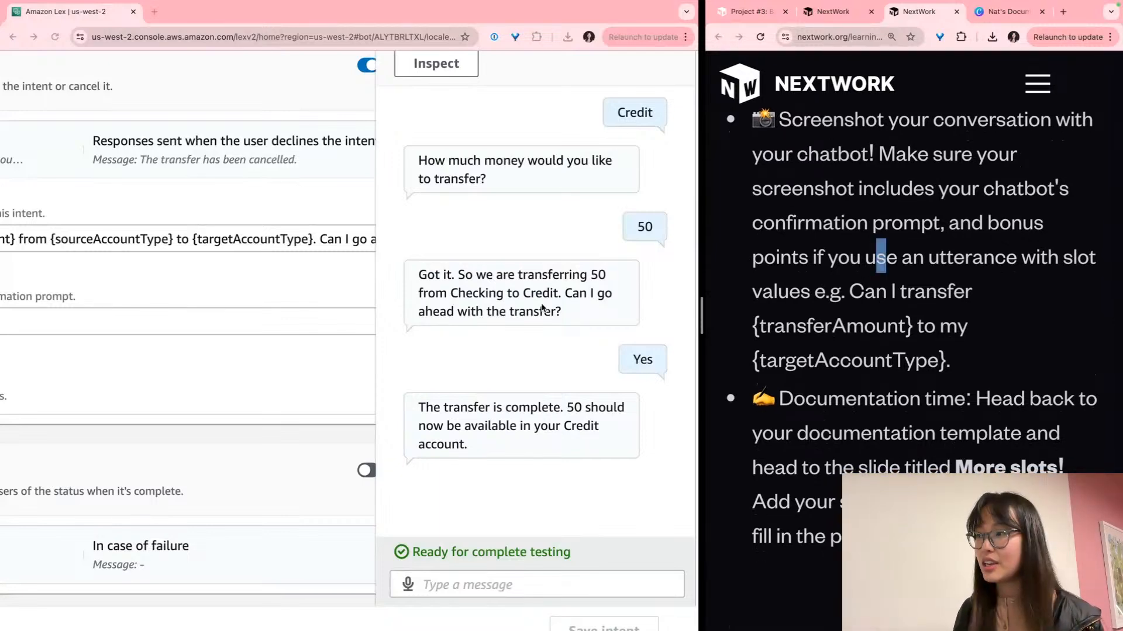
triple_click(547, 292)
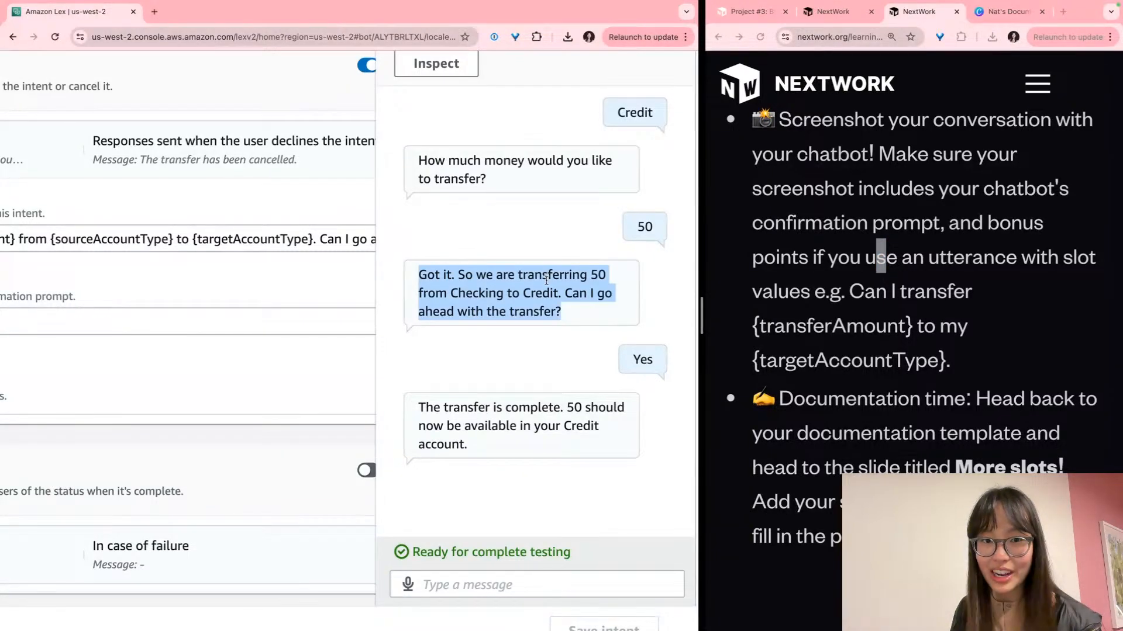
left_click(1021, 261)
scroll(1011, 272, "down", 1)
left_click(1003, 279)
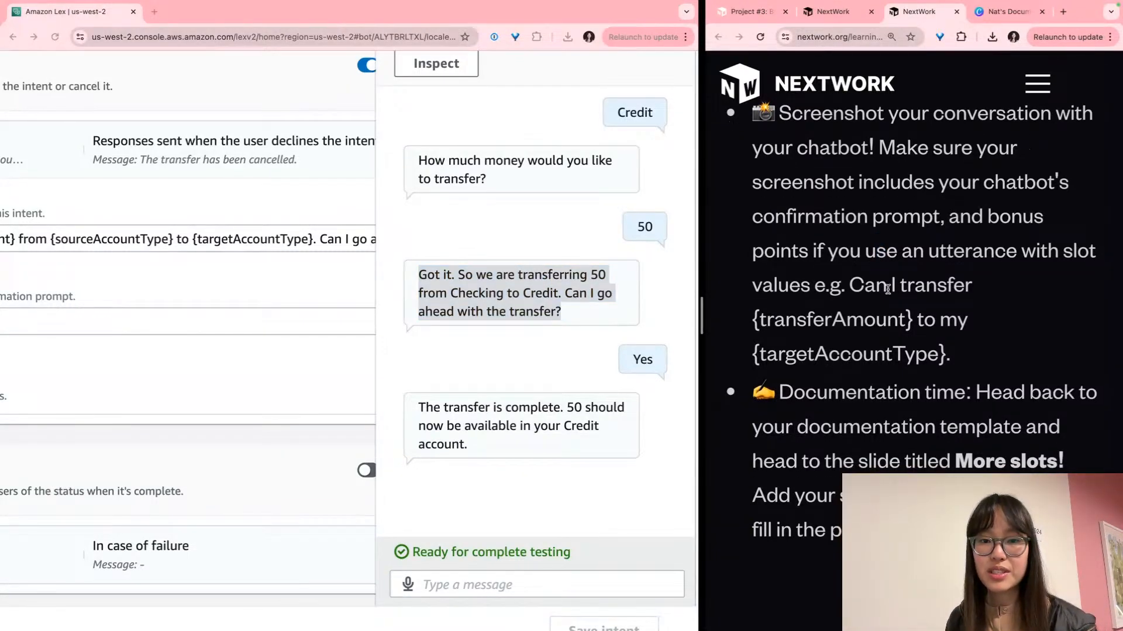
left_click_drag(850, 286, 860, 313)
left_click(854, 289)
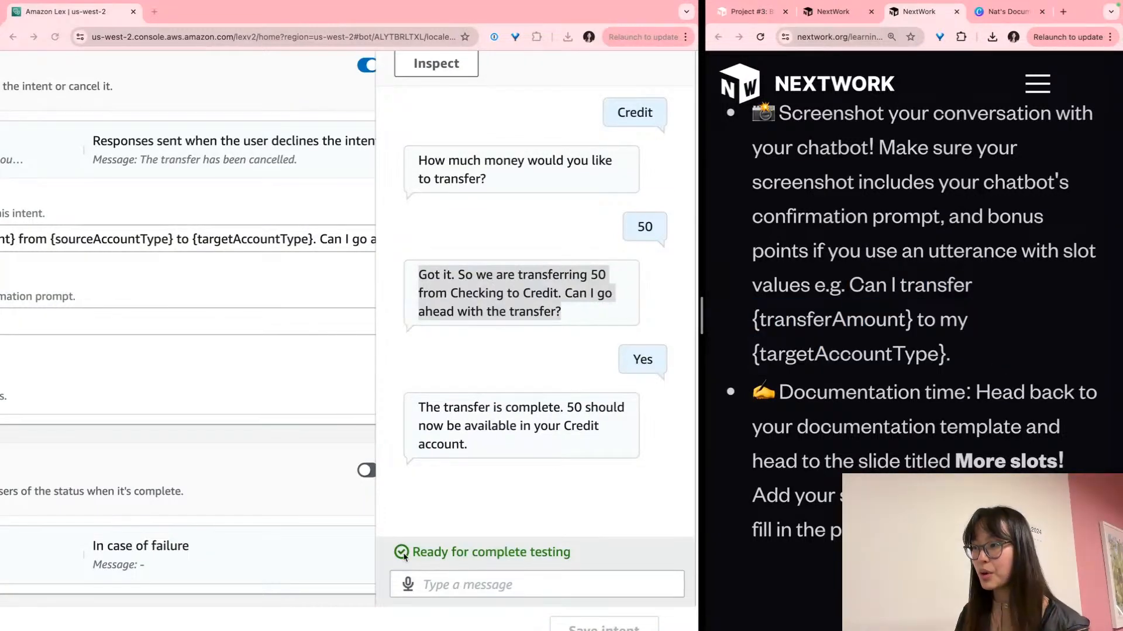
left_click(497, 575)
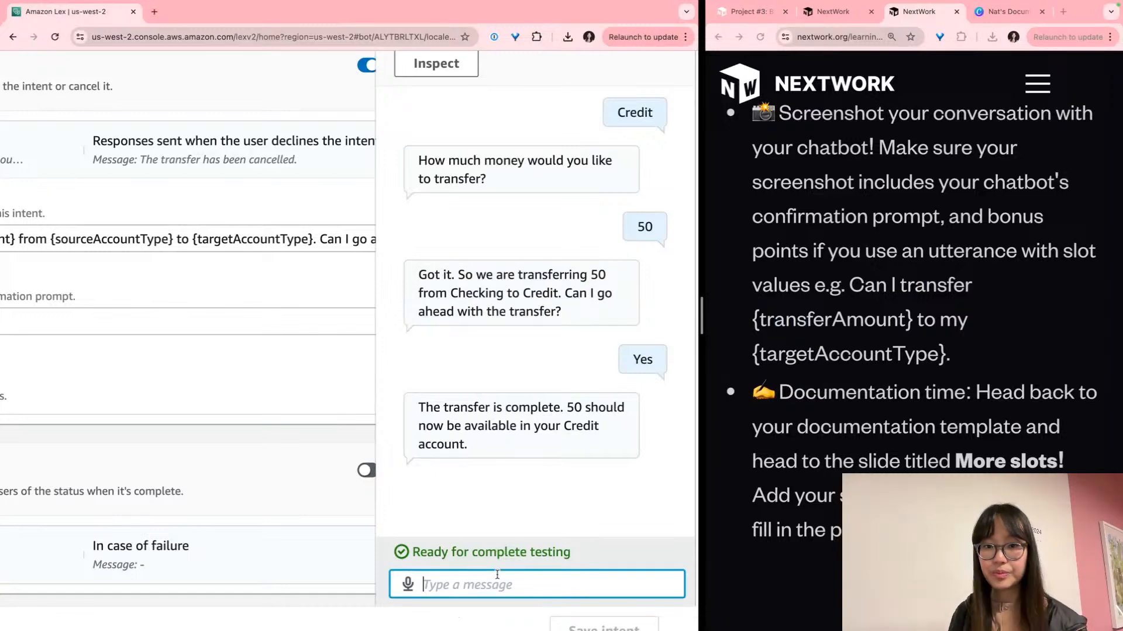
Send the one-line request 'Can I transfer $50 to my Credit account' to BankerBot
key("ctrl+plus")
key("ctrl+plus")
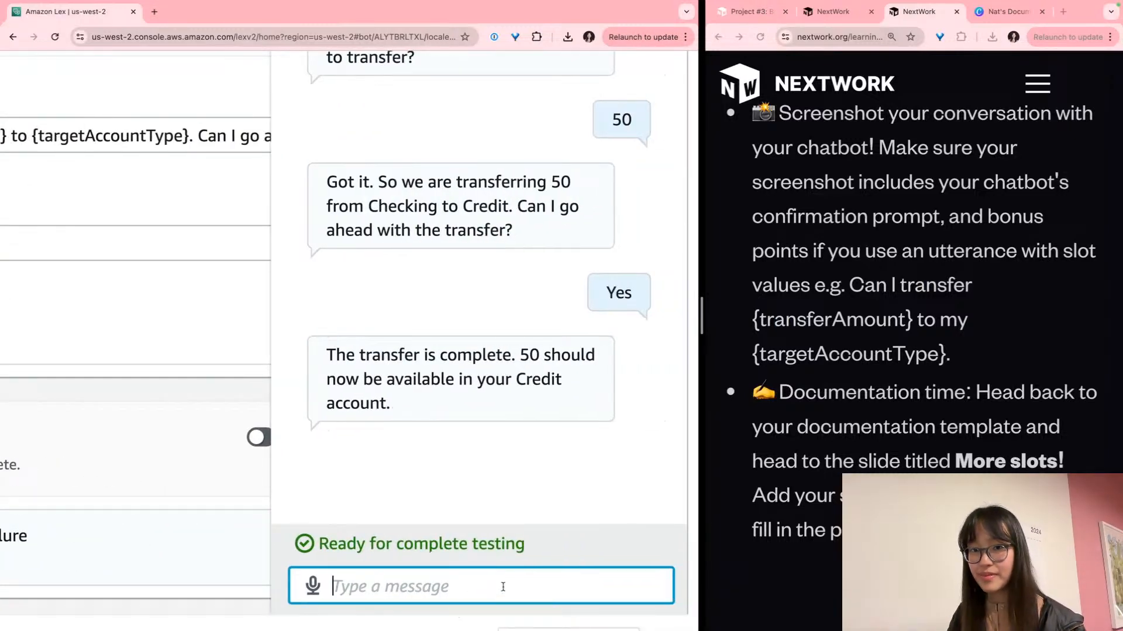
type("XB U REba")
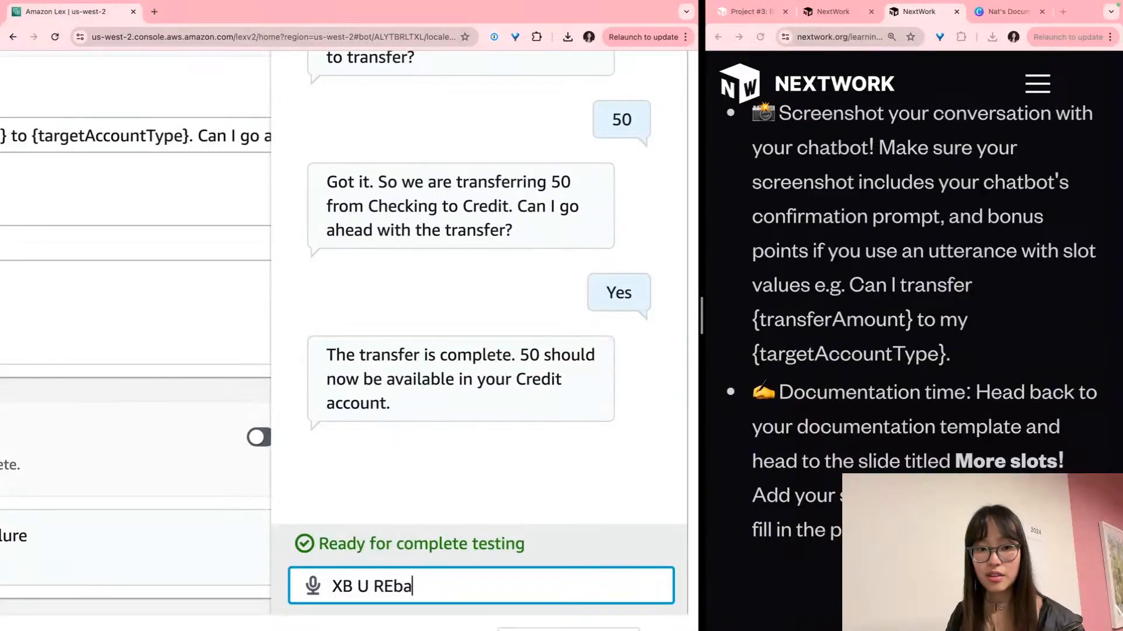
key("ctrl+a")
key("BackSpace")
type("Can I transfer $50")
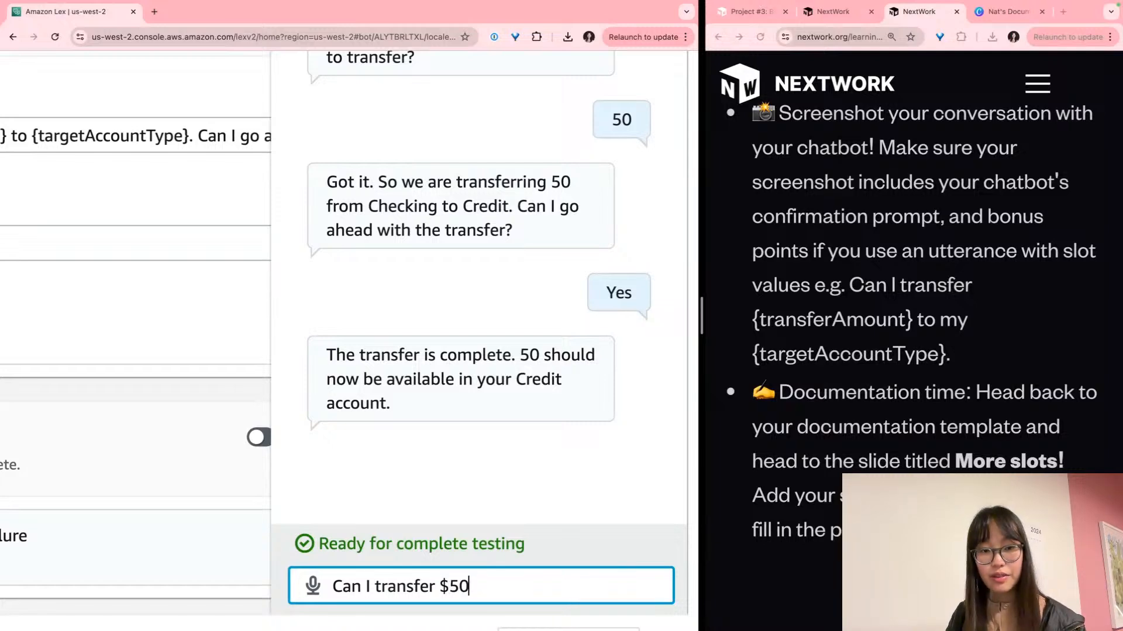
type(" to my Credit account")
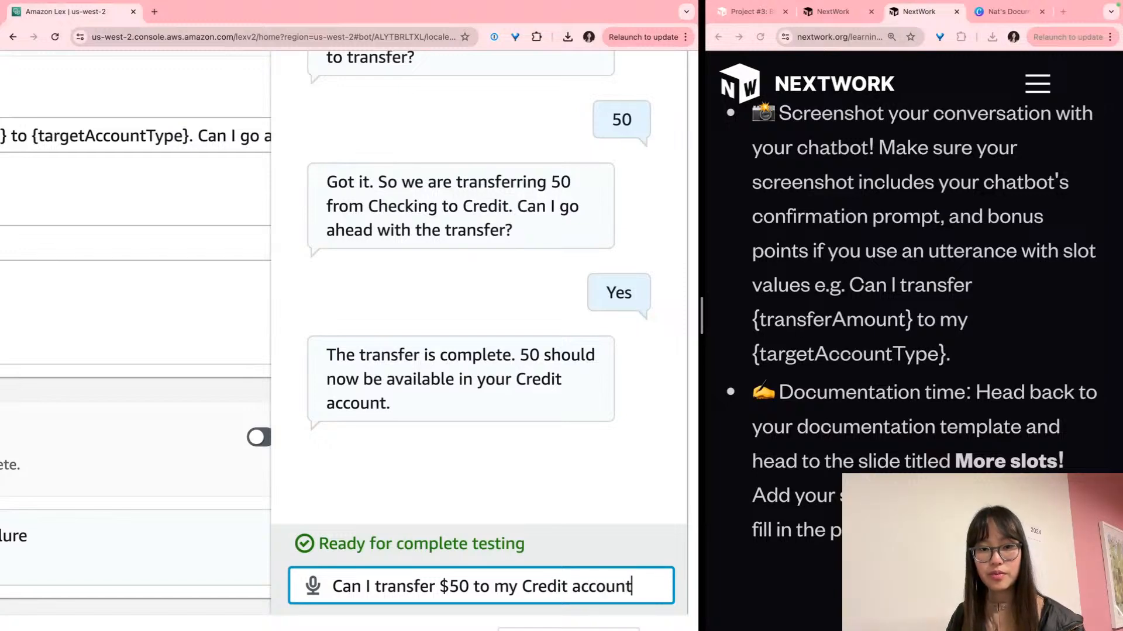
key("Return")
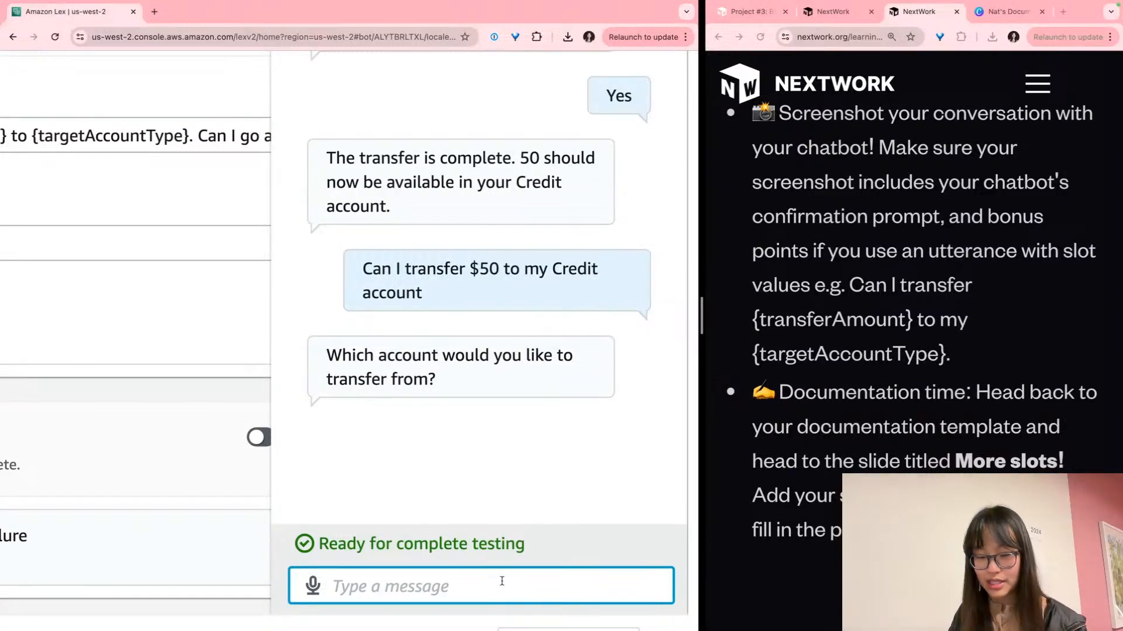
Answer Savings, confirm with Yes, and screenshot the completed test chat
type("Savings")
key("Return")
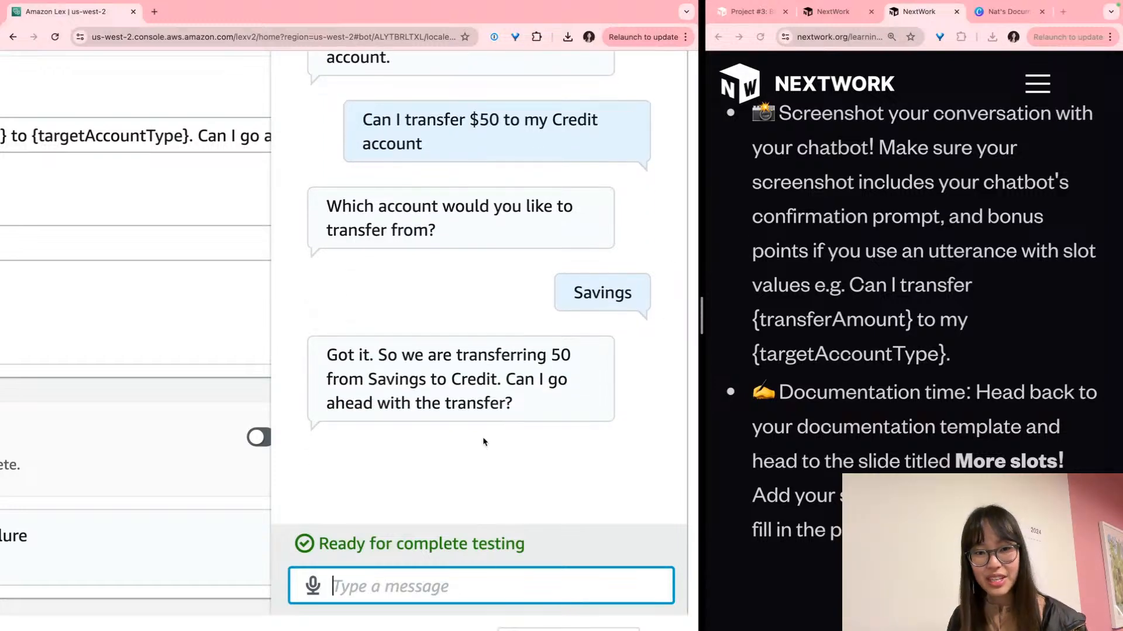
type("Yes")
key("Return")
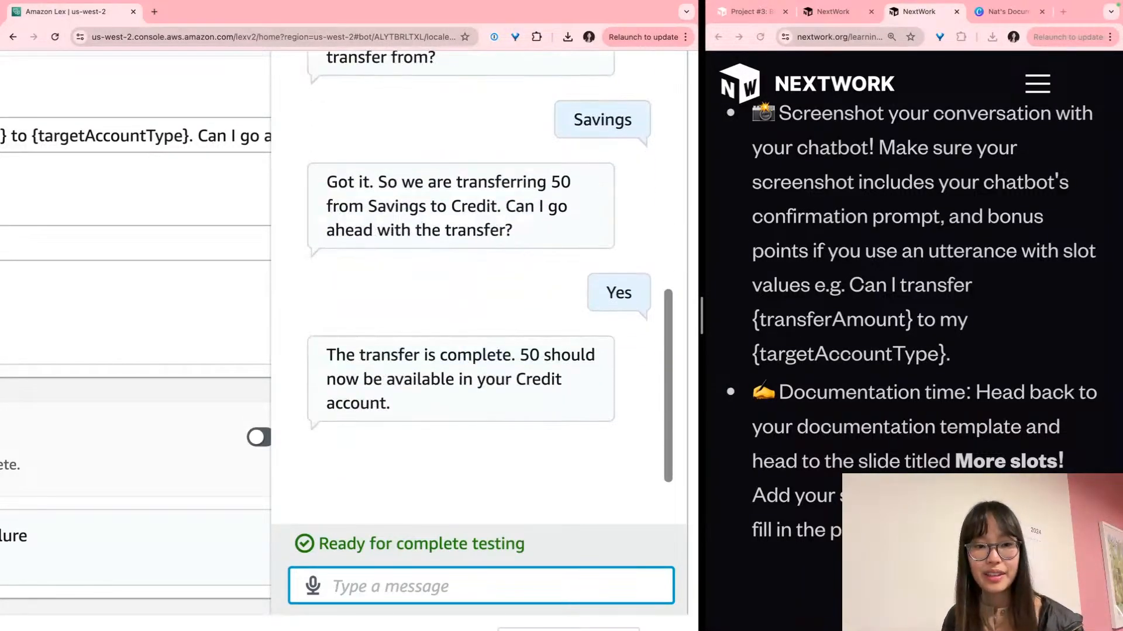
scroll(480, 403, "up", 3)
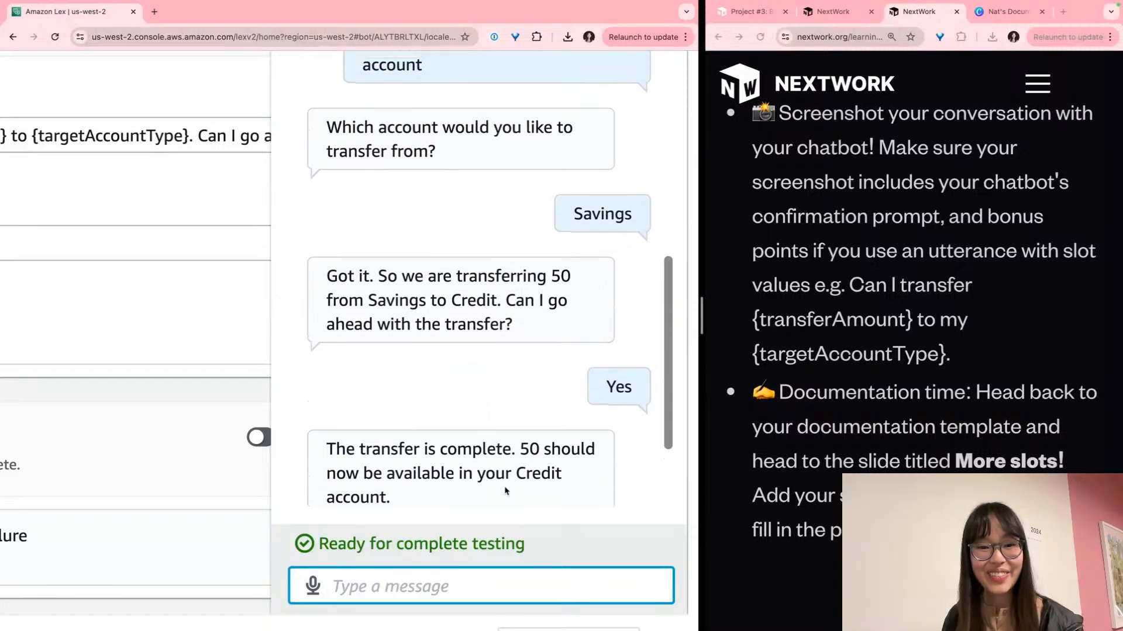
left_click(576, 518)
key("super+minus")
key("super+minus")
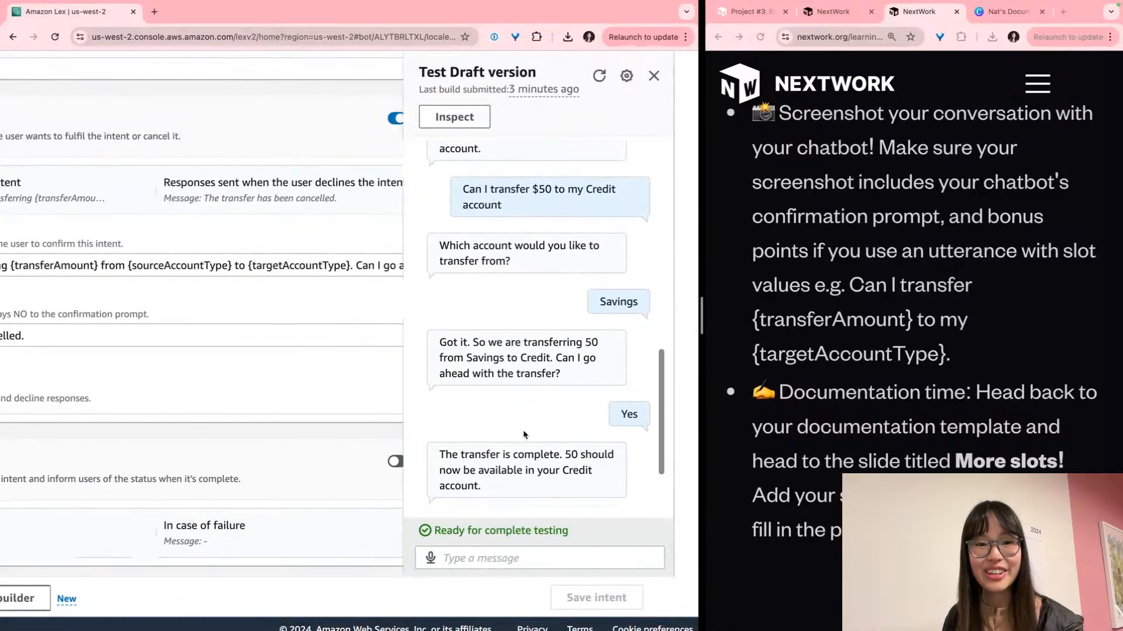
key("super+shift+4")
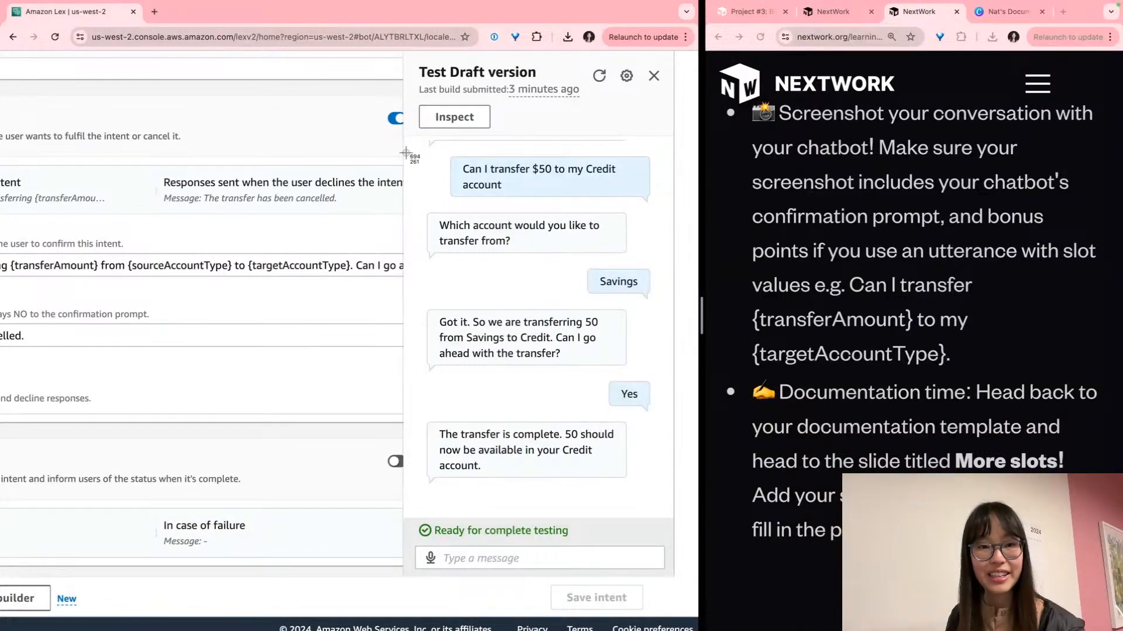
left_click_drag(405, 153, 667, 576)
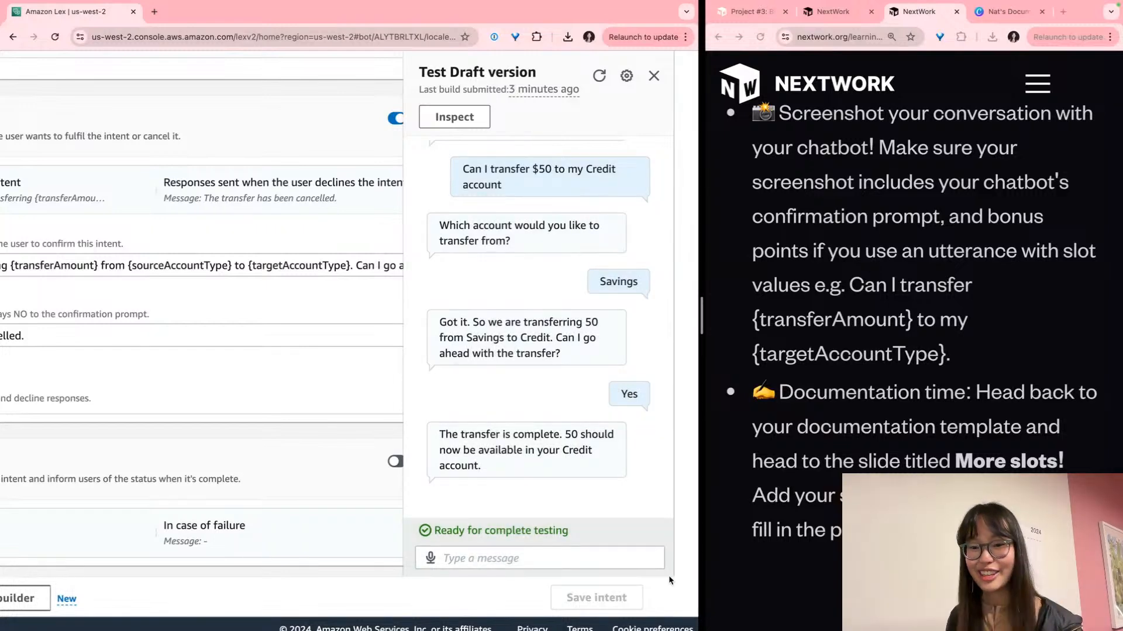
Paste the chat screenshot into the picture frame on the More slots! page
left_click(987, 17)
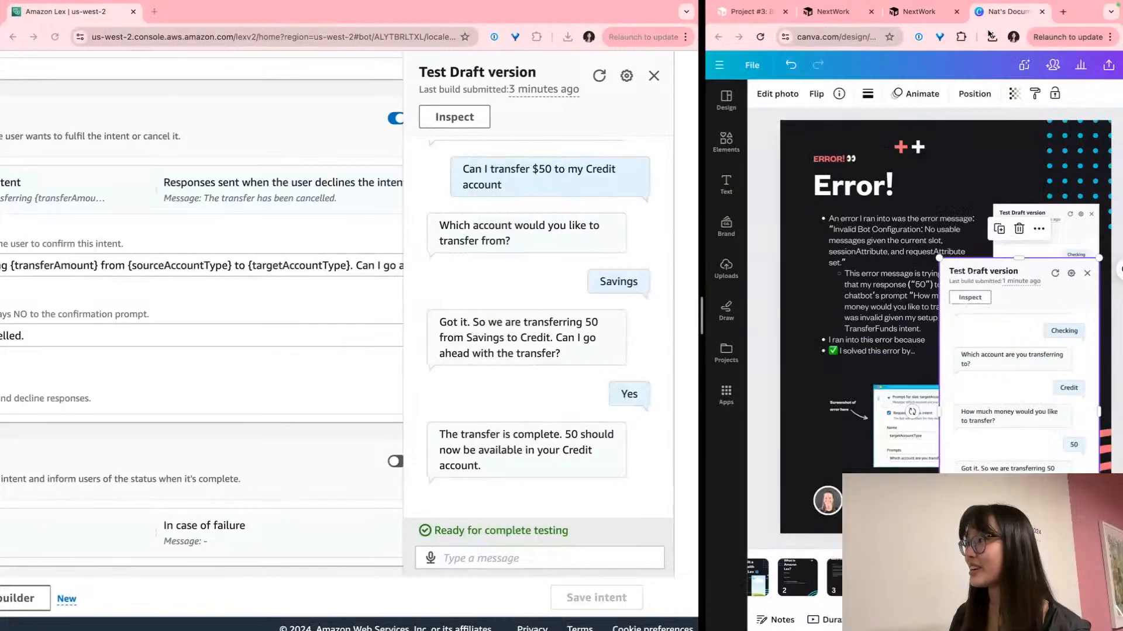
scroll(826, 584, "left", 1)
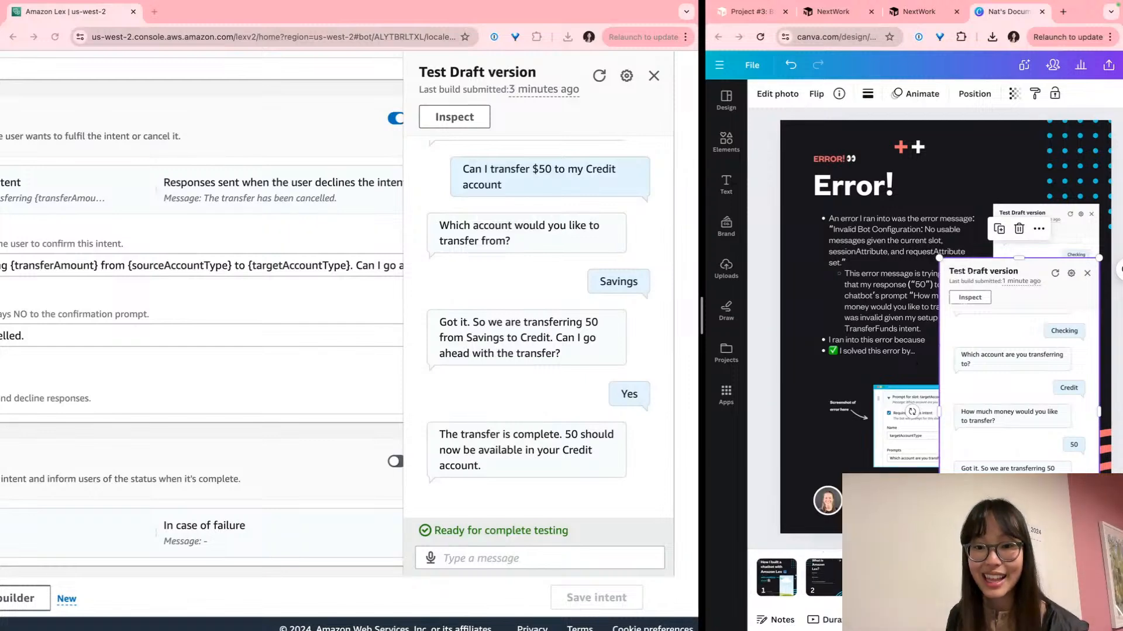
left_click(877, 577)
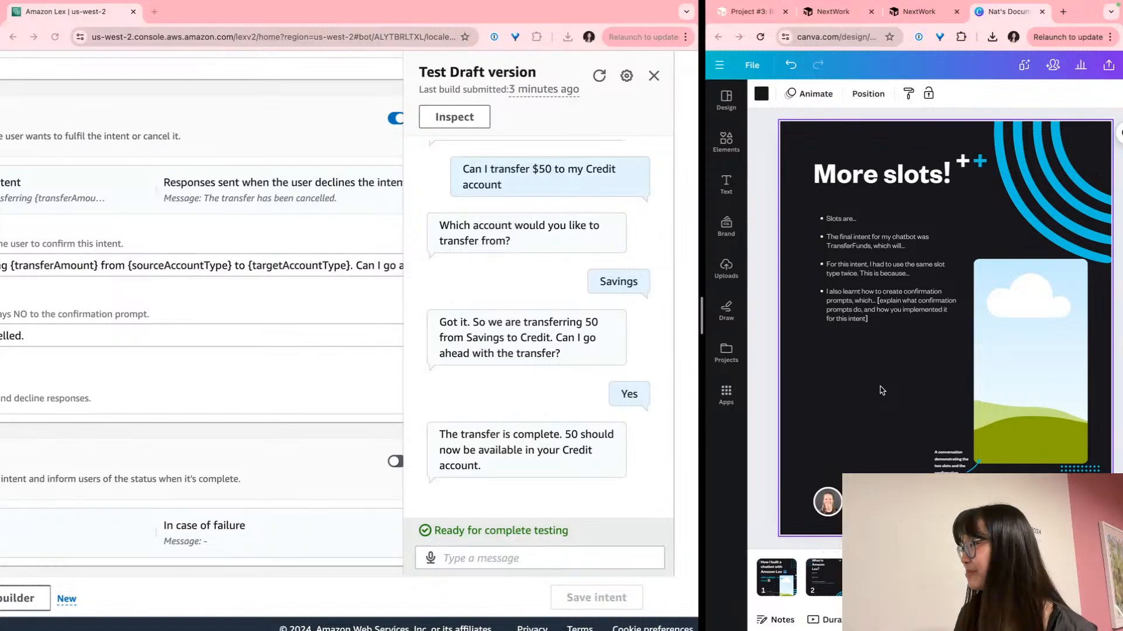
key("super+v")
left_click_drag(892, 375, 1031, 408)
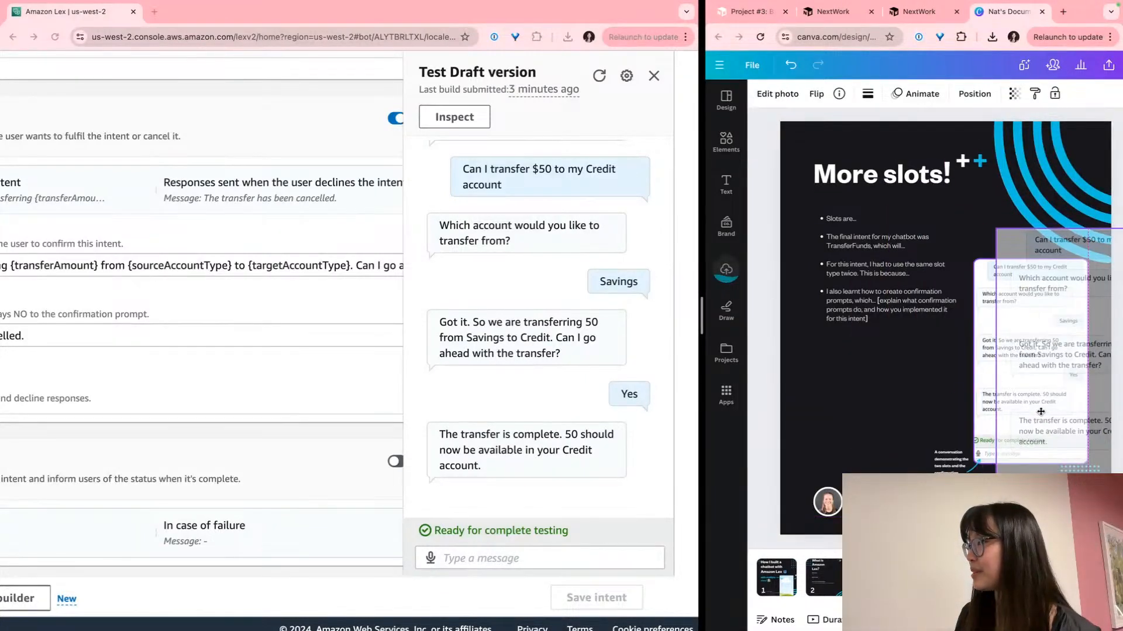
double_click(1034, 371)
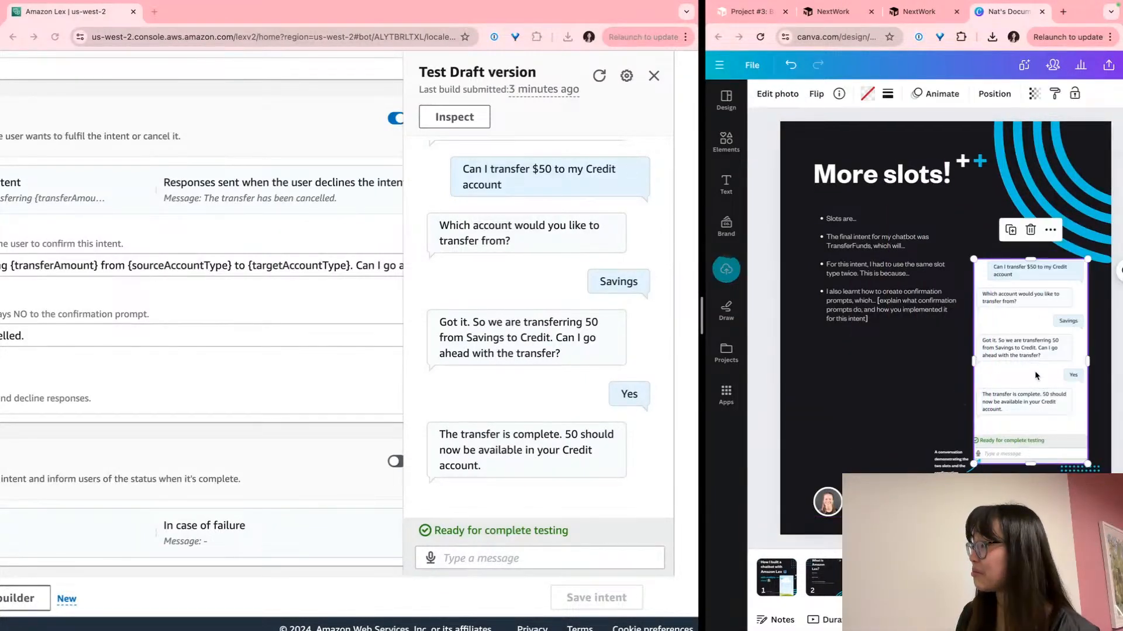
left_click(1045, 411)
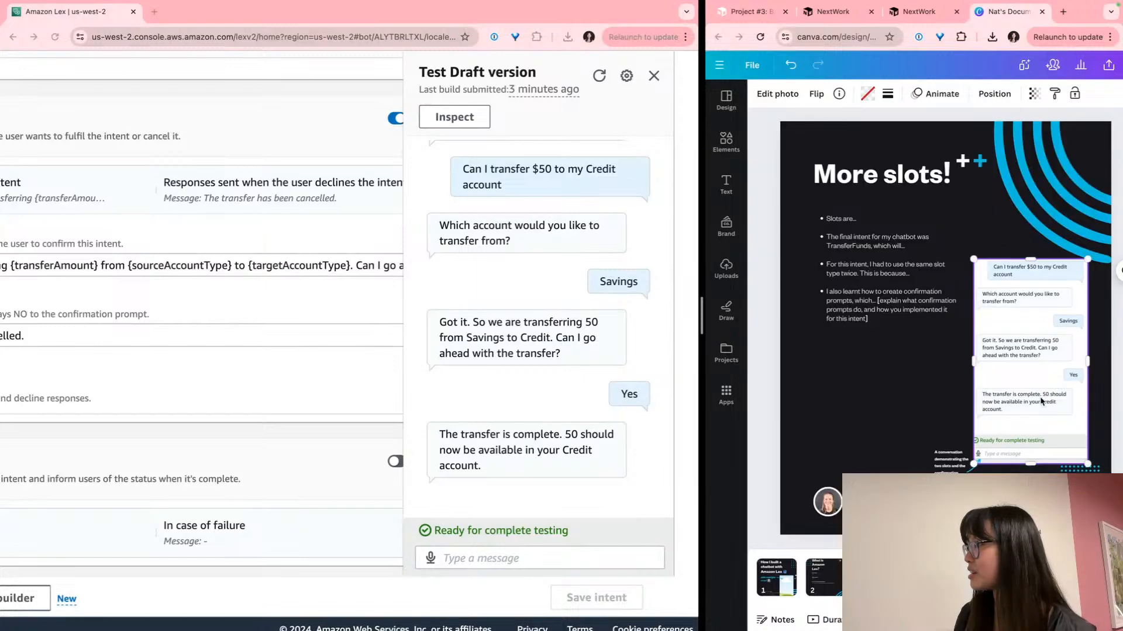
Review the NextWork project instructions, then return to the Canva slide
left_click(959, 280)
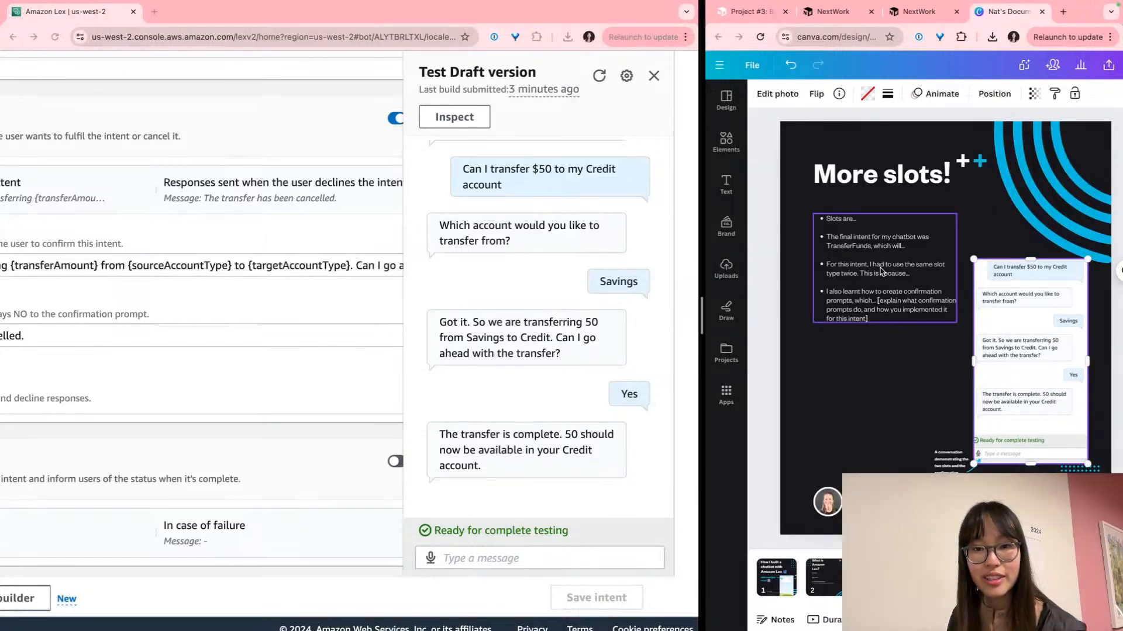
scroll(823, 266, "up", 5)
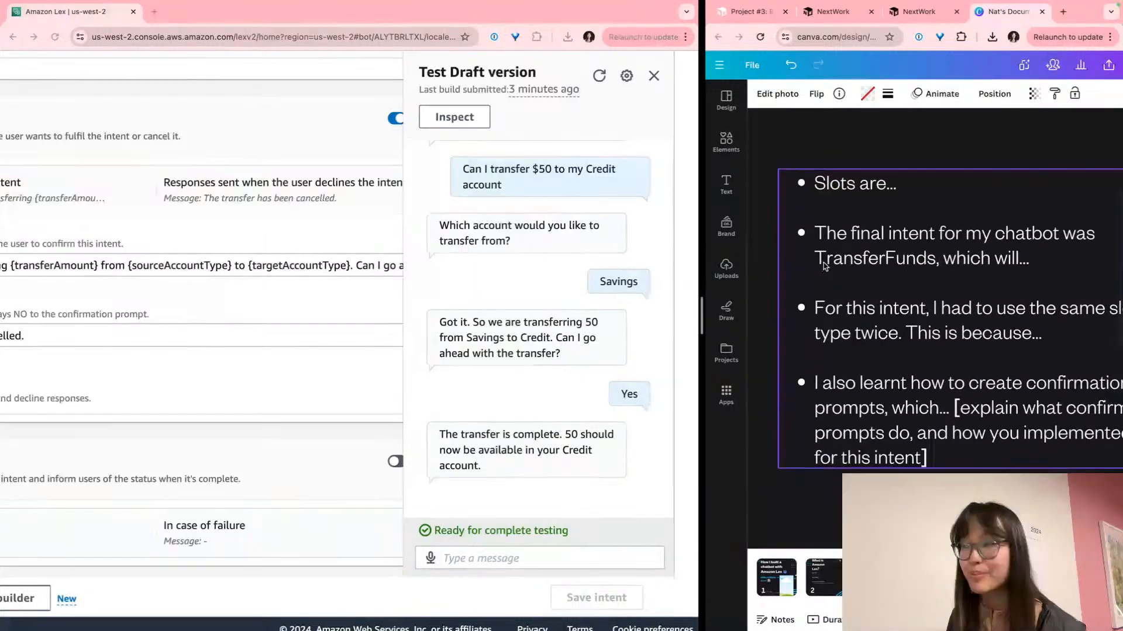
left_click(915, 13)
scroll(953, 405, "down", 3)
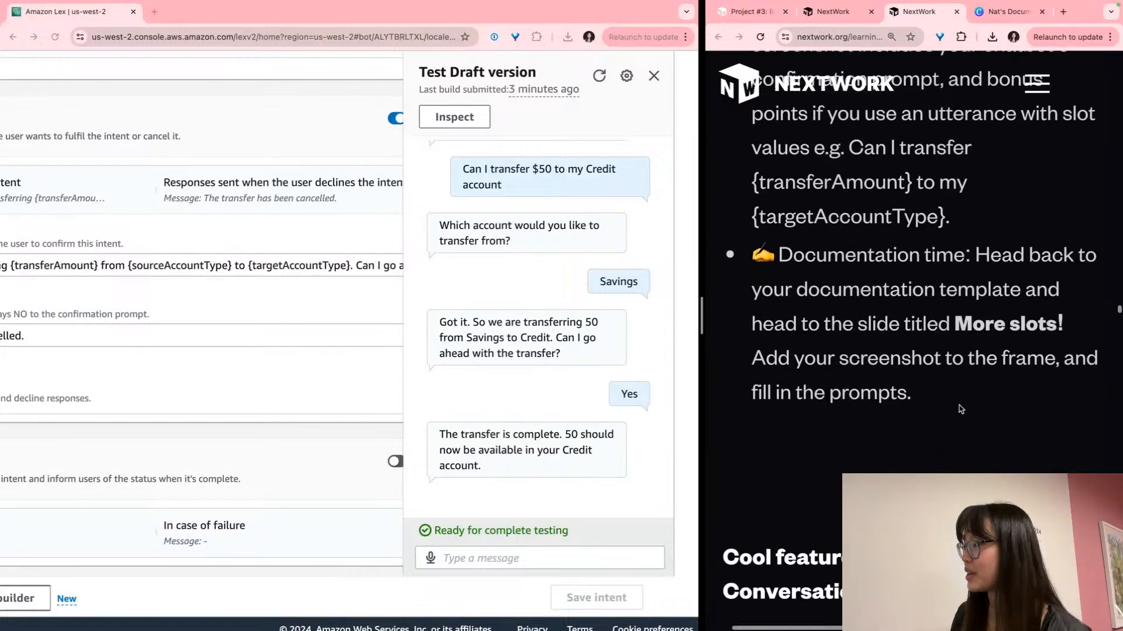
left_click_drag(970, 405, 720, 363)
scroll(718, 362, "left", 1)
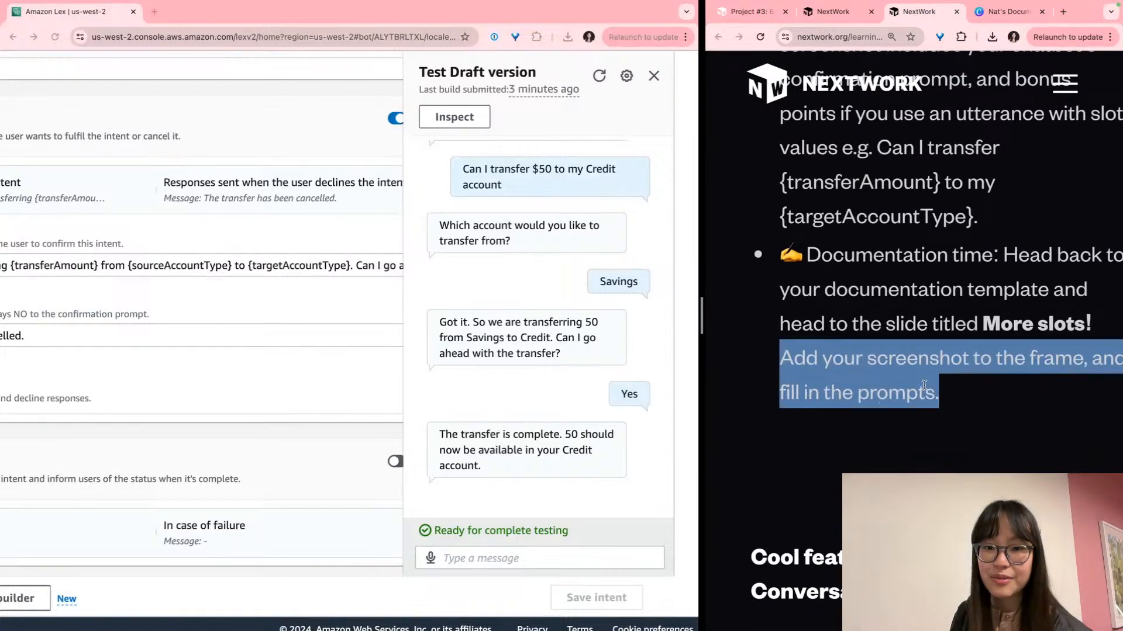
scroll(883, 383, "right", 1)
left_click(1009, 11)
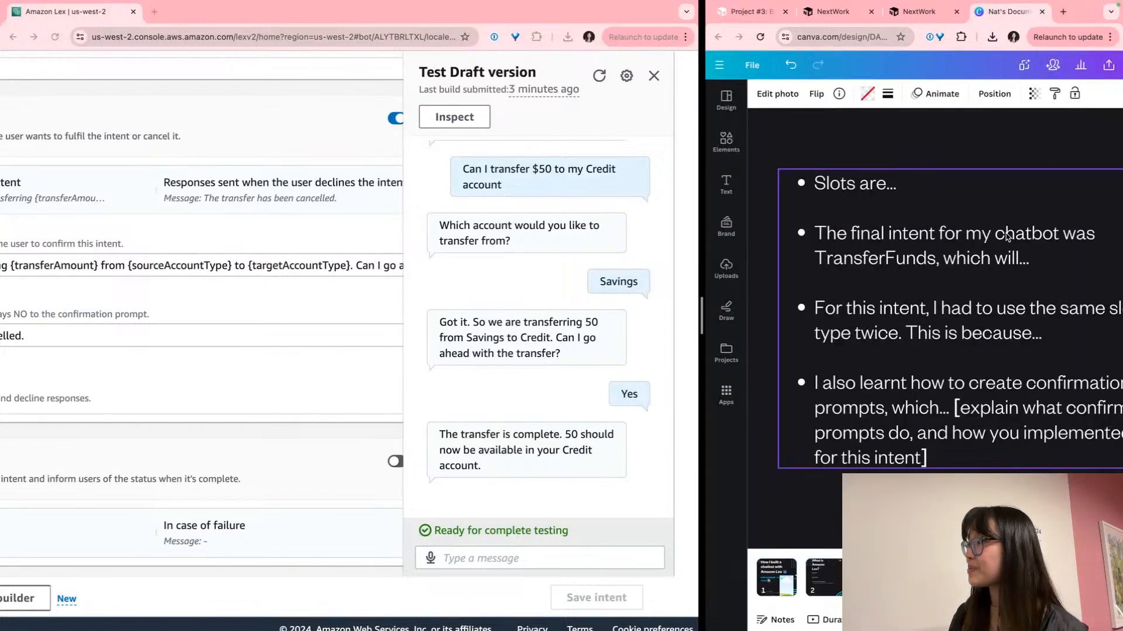
Define slots as information needed to fulfill an intent that helps transfer money between accounts
left_click(910, 176)
left_click(918, 189)
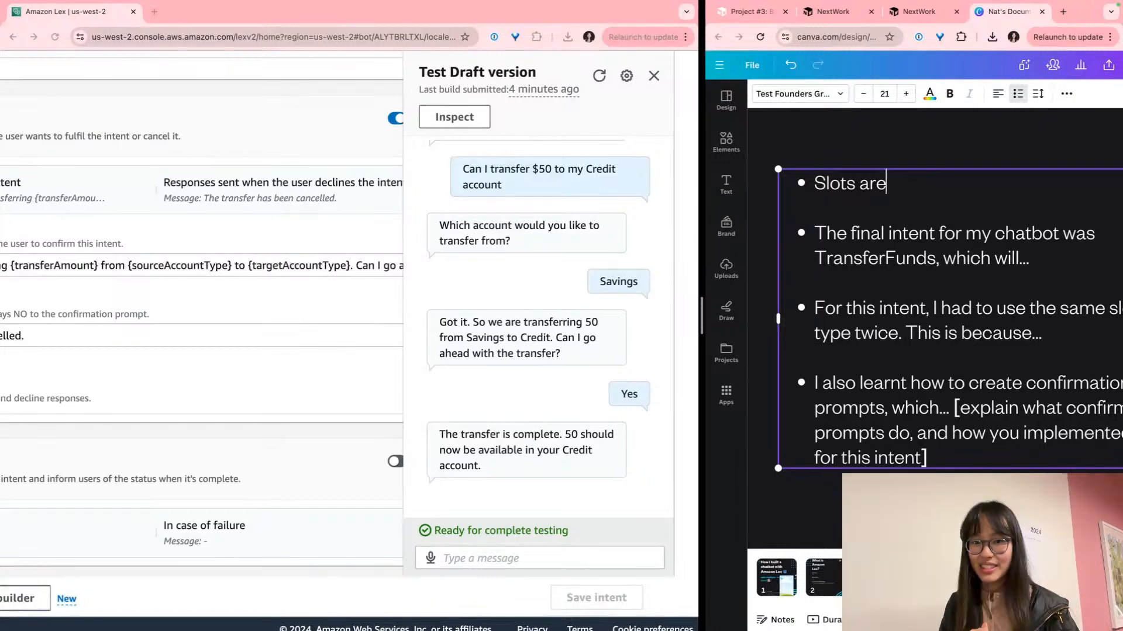
type("place")
key("BackSpace")
key("BackSpace")
key("BackSpace")
key("BackSpace")
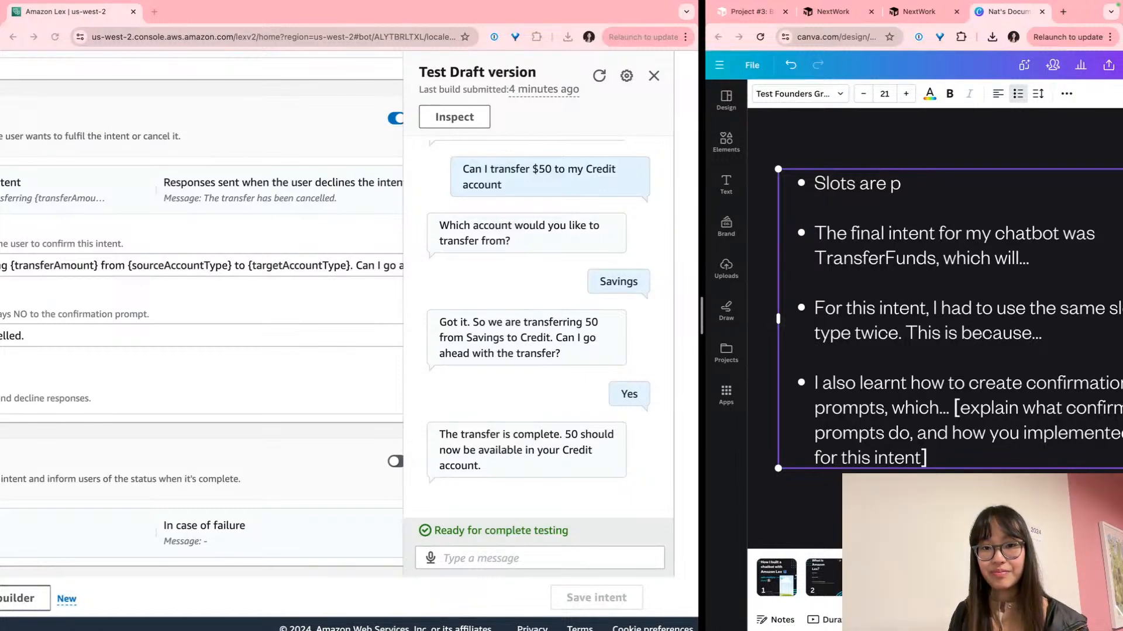
type("ieces")
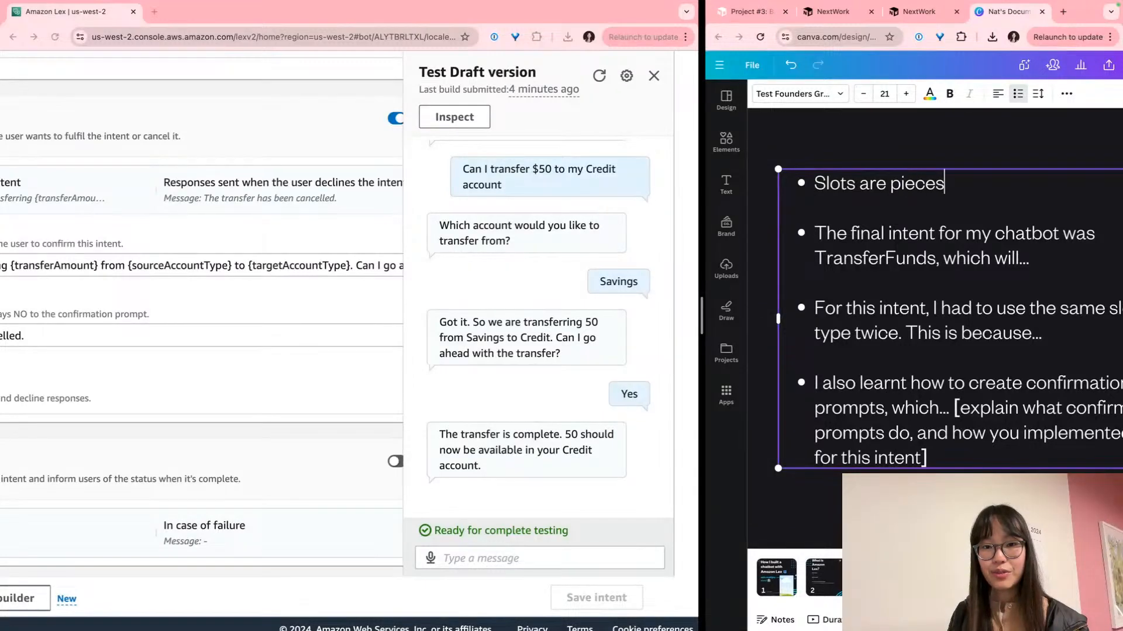
type(" of information t")
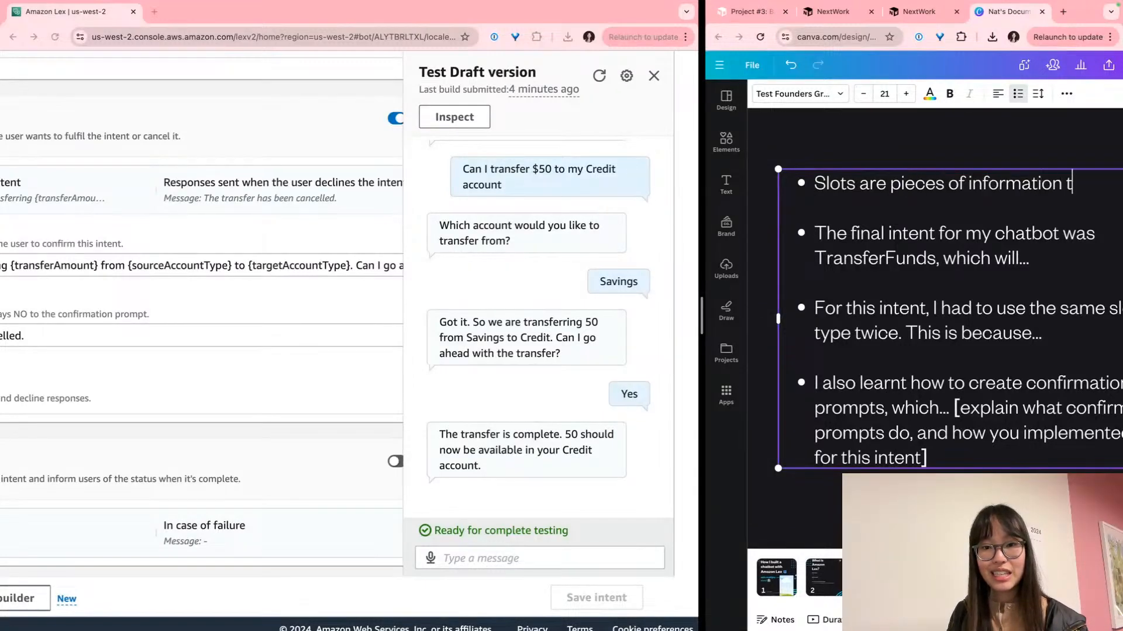
type("hat my chatb")
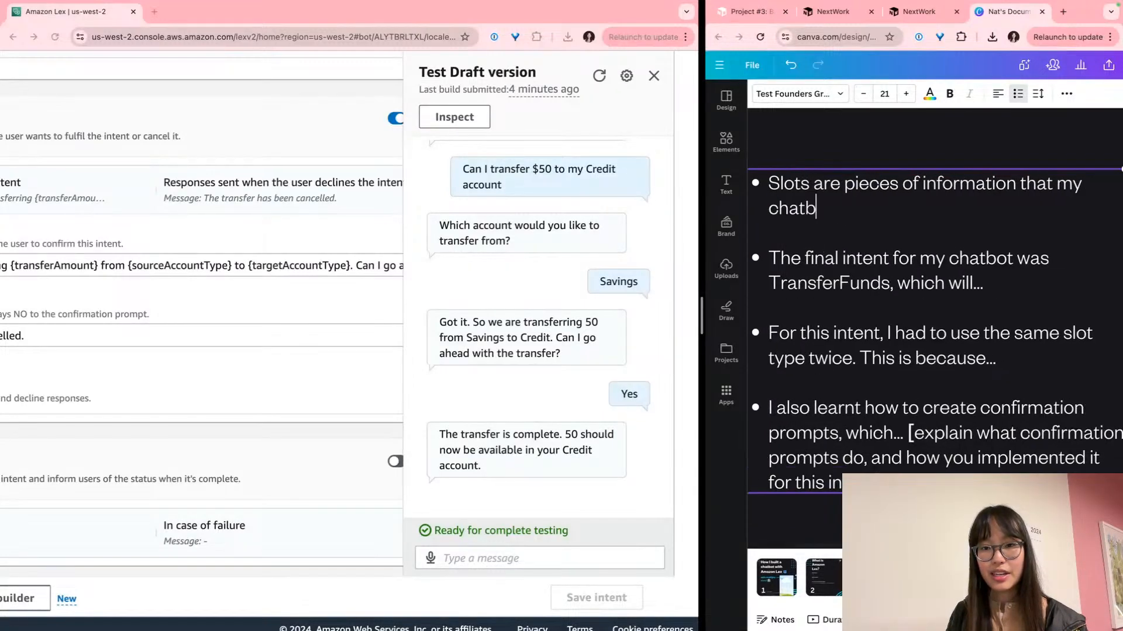
type("ot needs info")
key("BackSpace")
key("BackSpace")
type("order to fulfill an intent.")
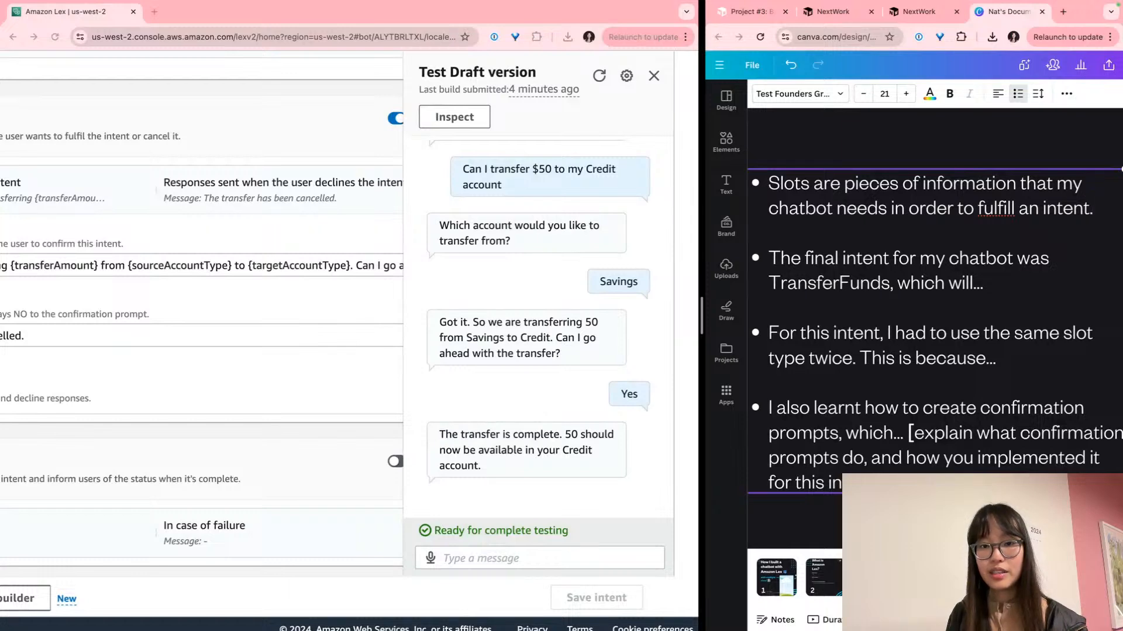
scroll(917, 188, "right", 1)
scroll(927, 189, "left", 1)
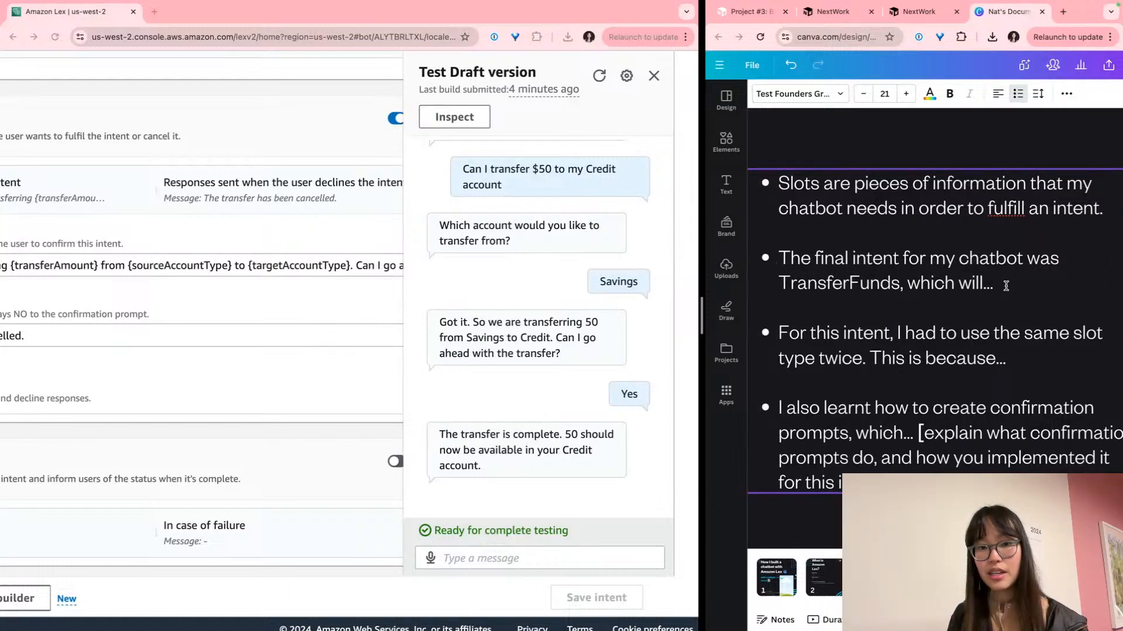
key("BackSpace")
type("help the user")
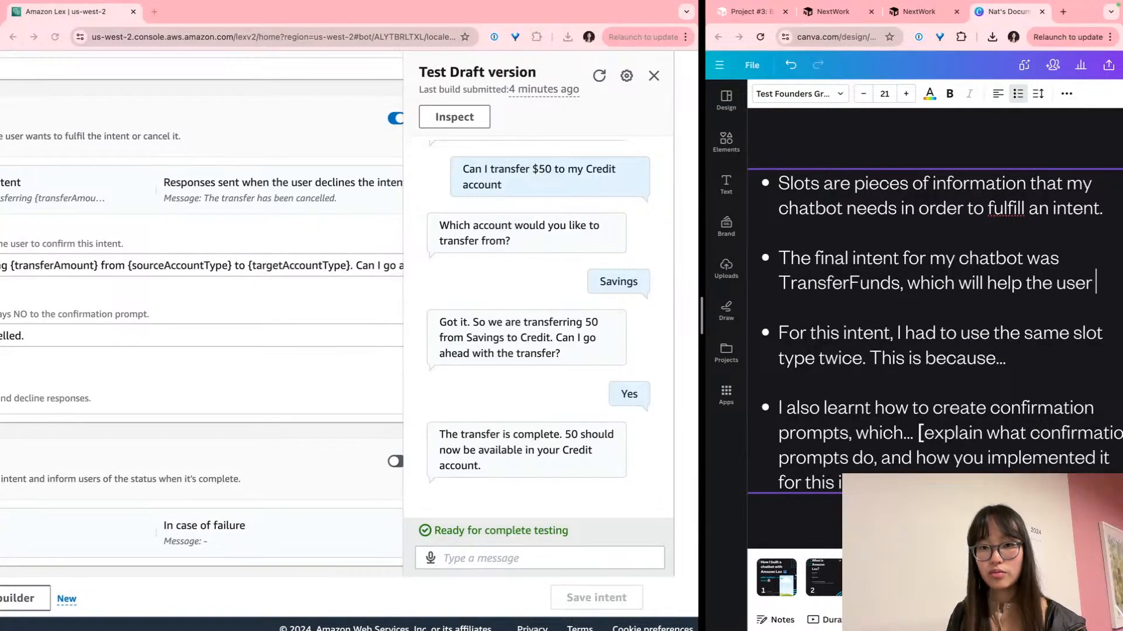
type(" transfer ")
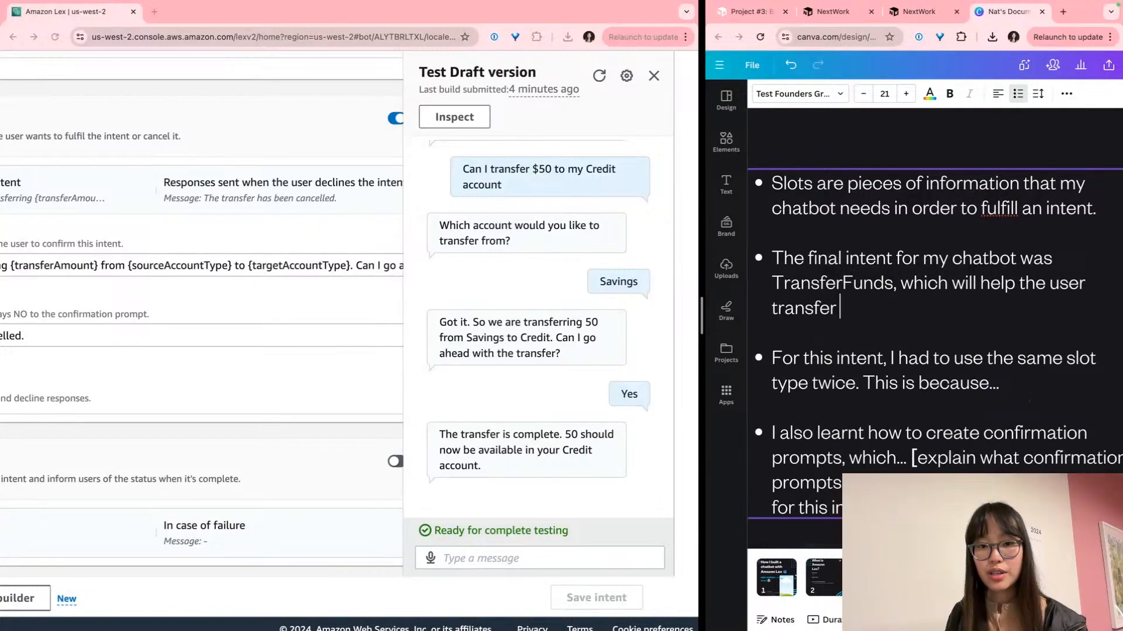
type("money between bank accounts.")
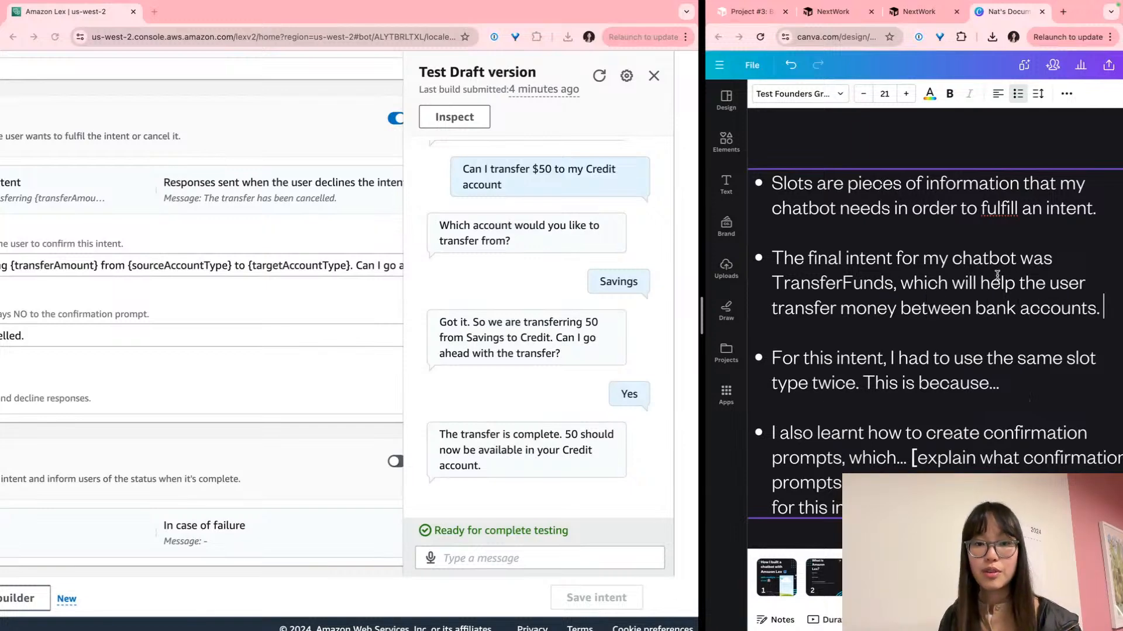
Explain that TransferFunds involves a source account and a target account where money lands
scroll(1009, 287, "down", 3)
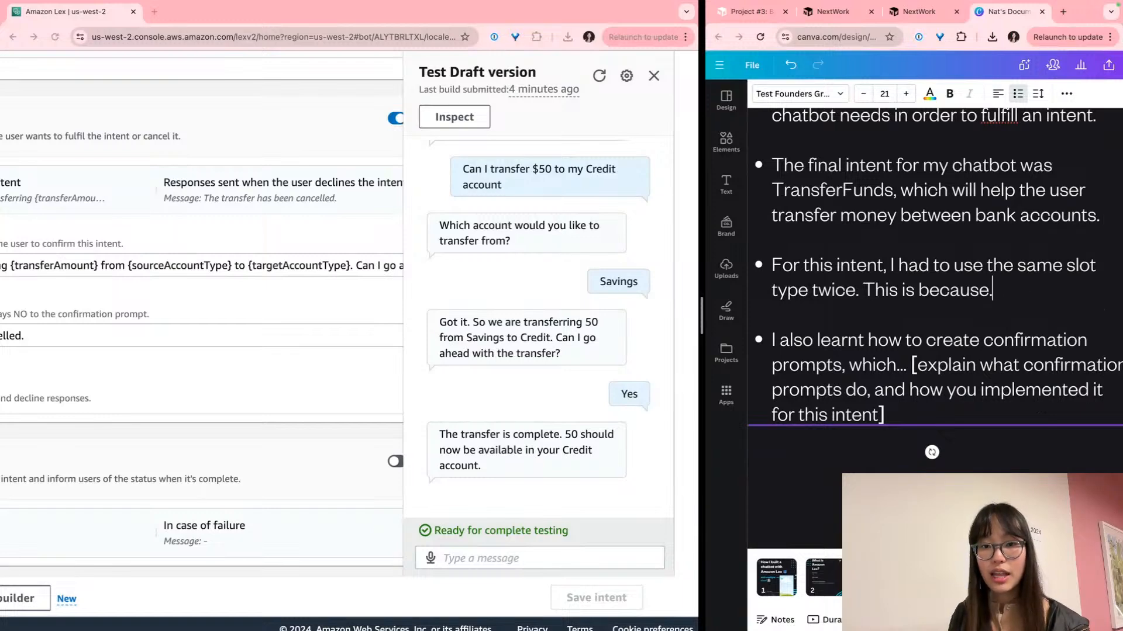
type("the Tra")
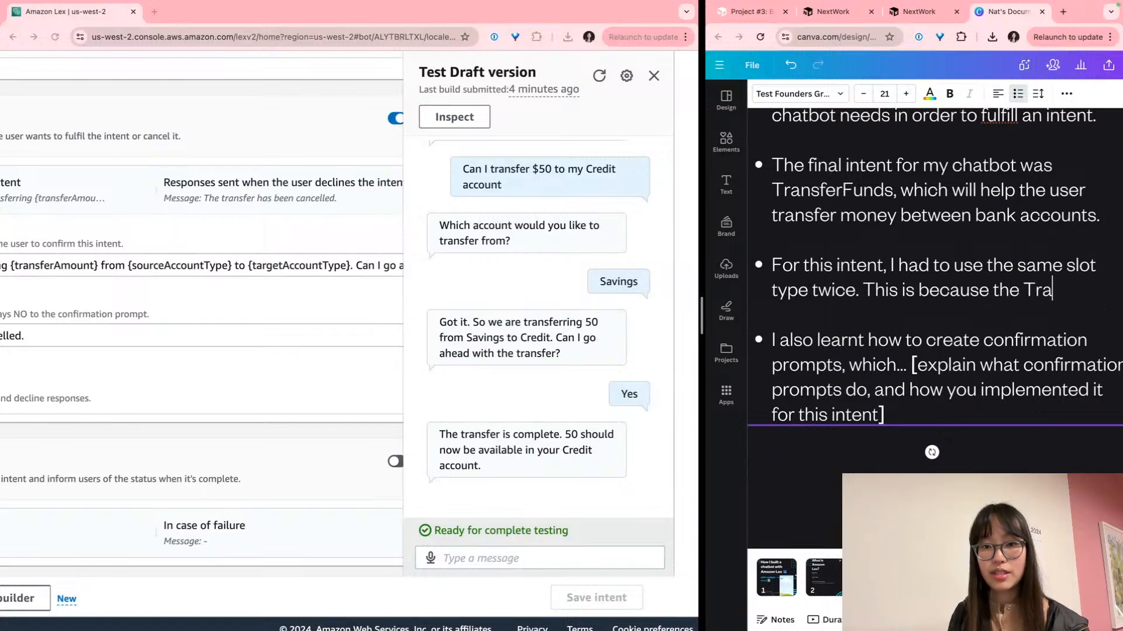
type("nsferFunds intent involved two ")
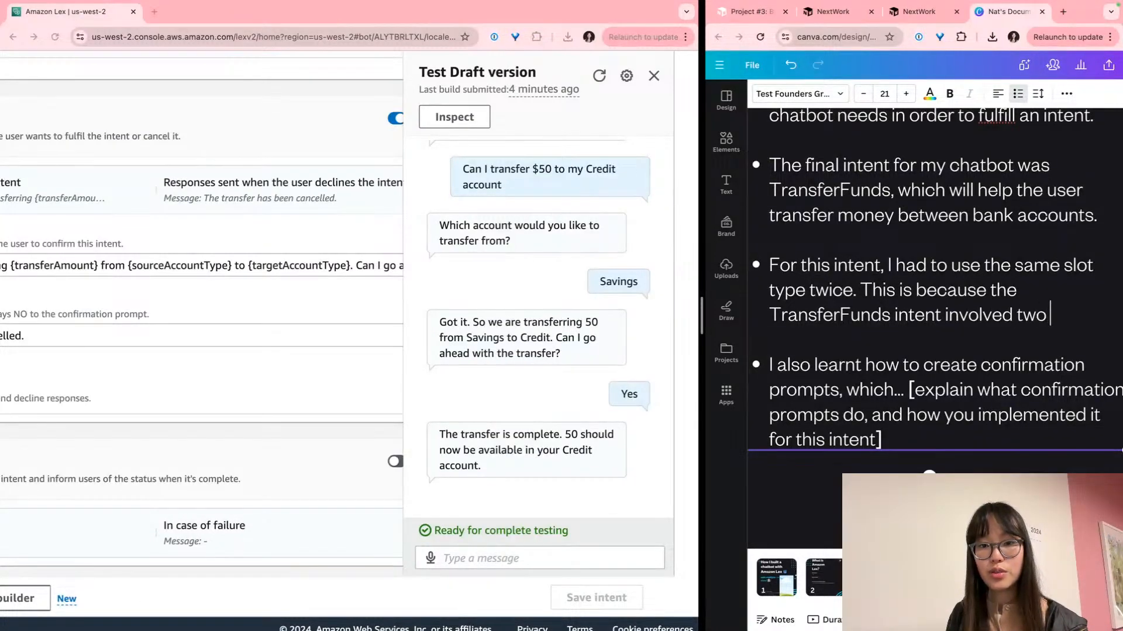
type("different accounts")
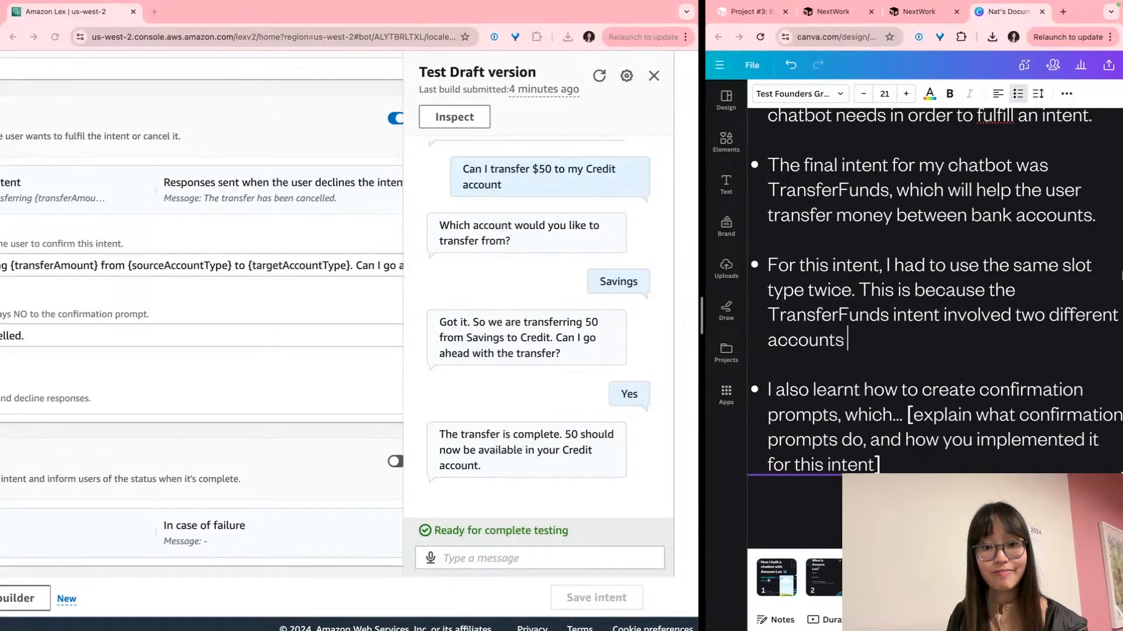
type(" - the sourc")
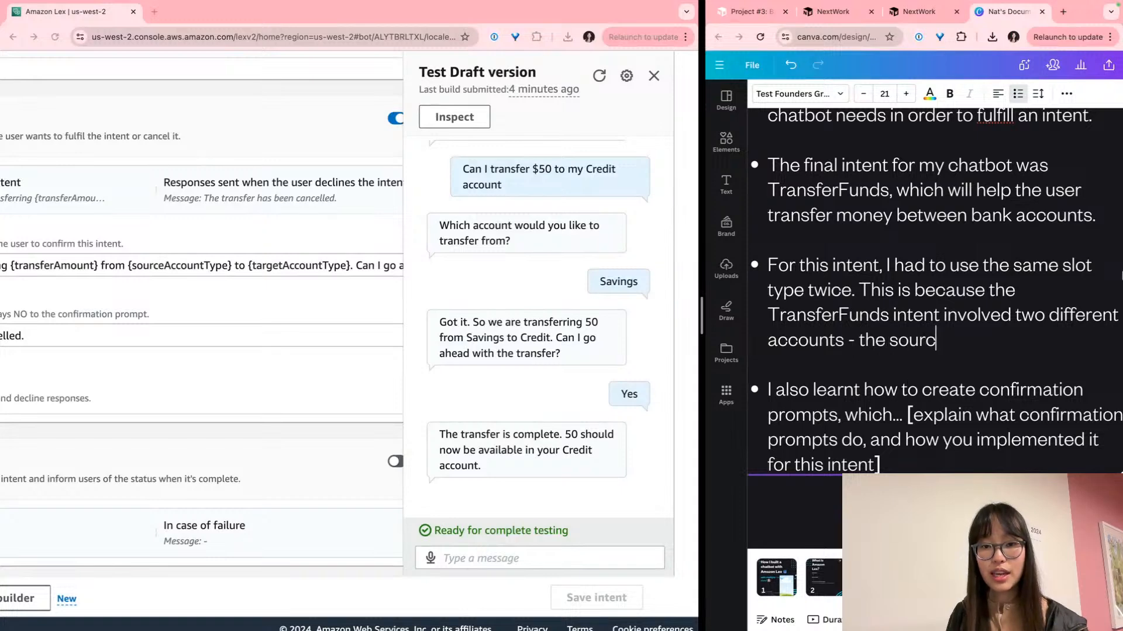
type("e account (i.e. the account")
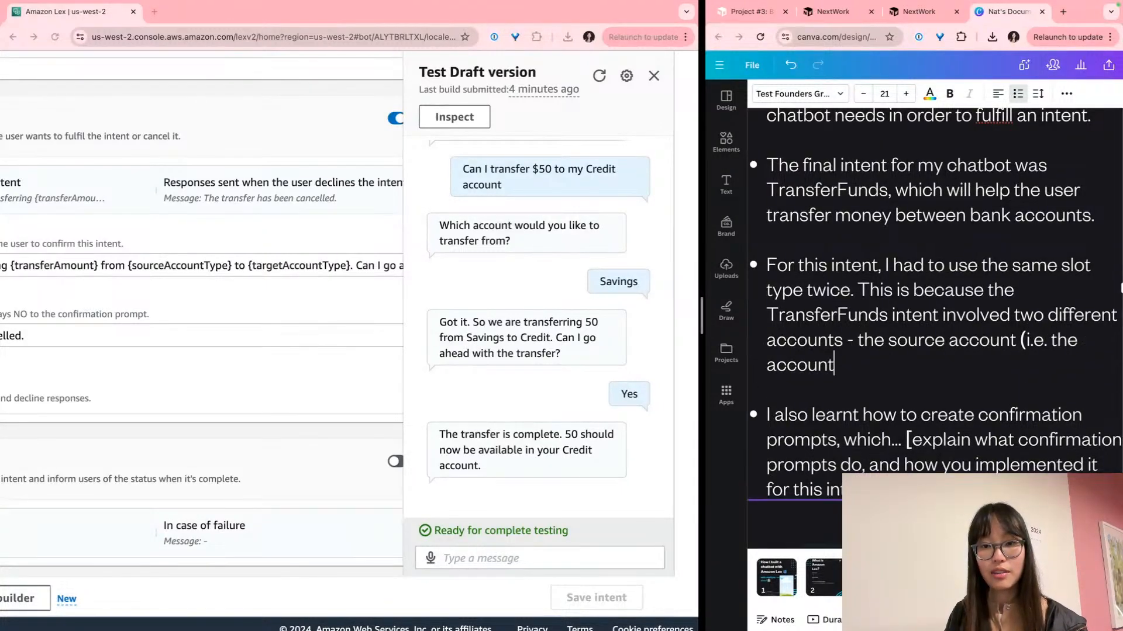
type(" that we are tr")
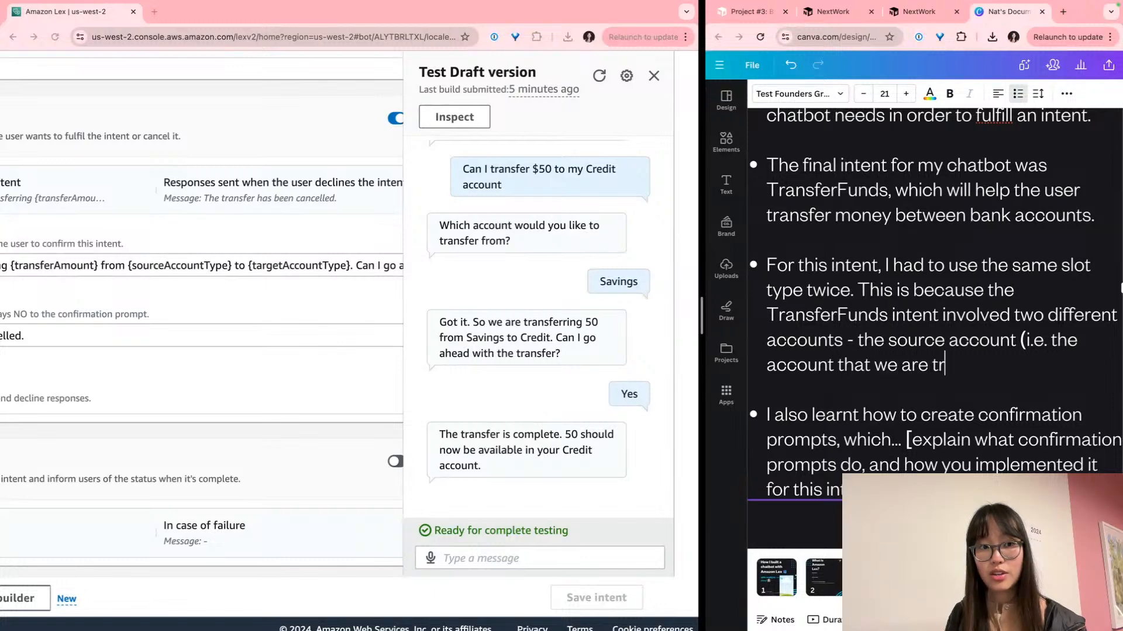
type("ansferring money from) and th")
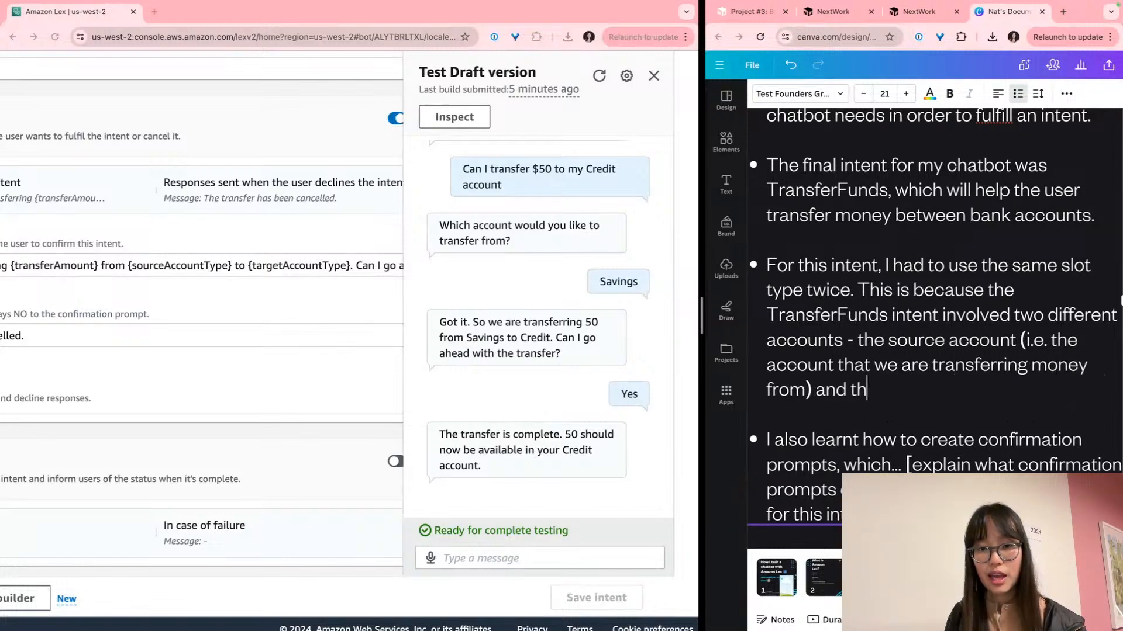
type("e raarget account ")
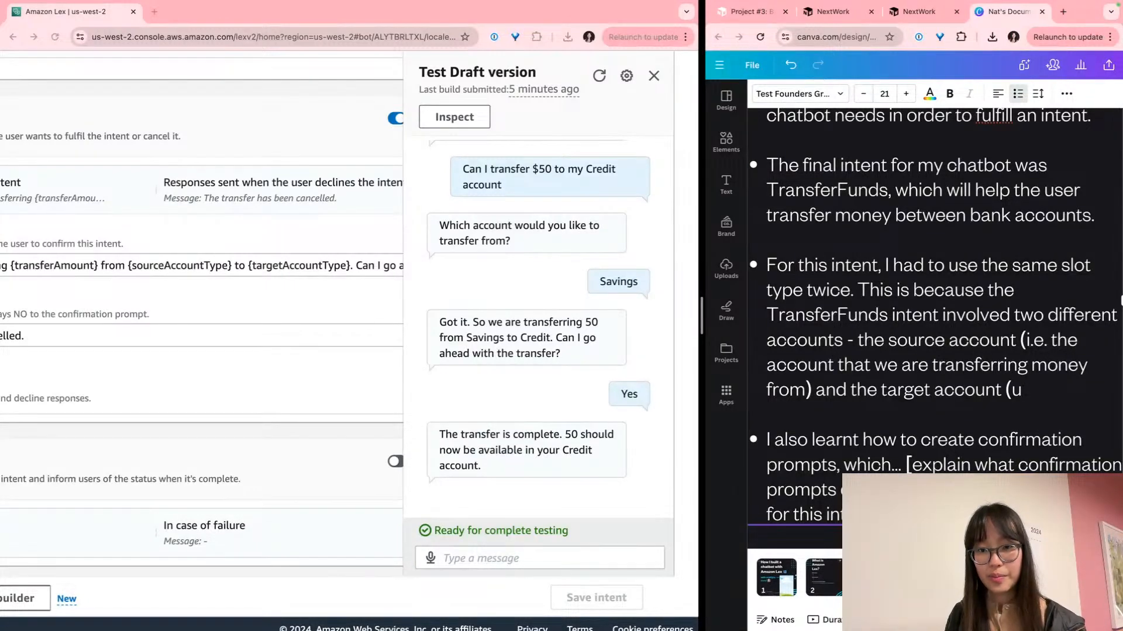
type("(")
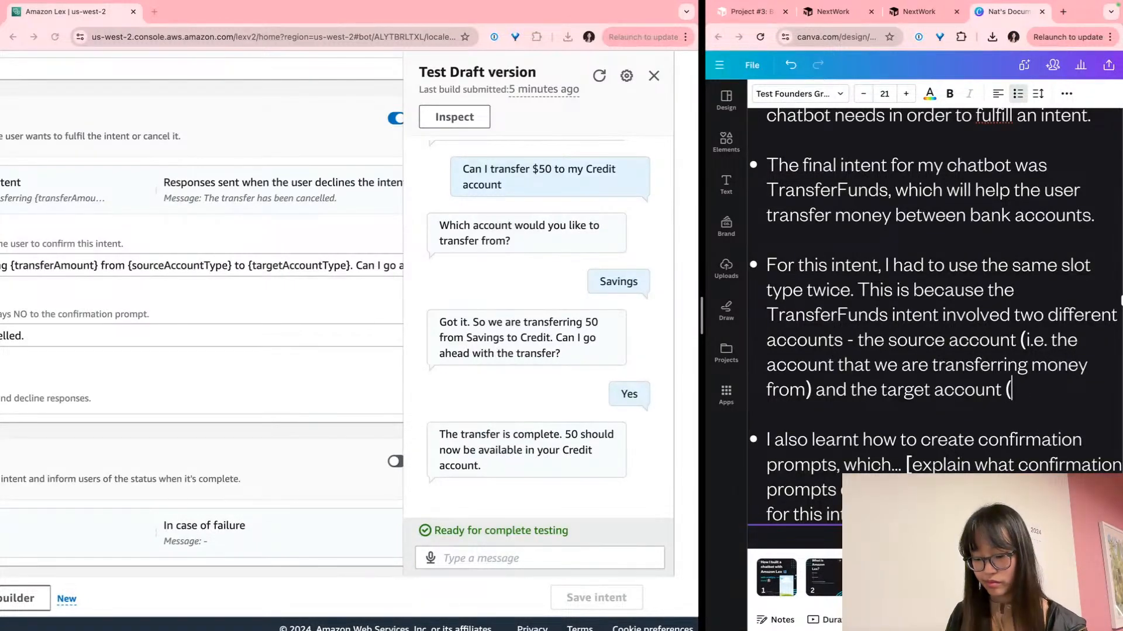
type("i.e. the ac")
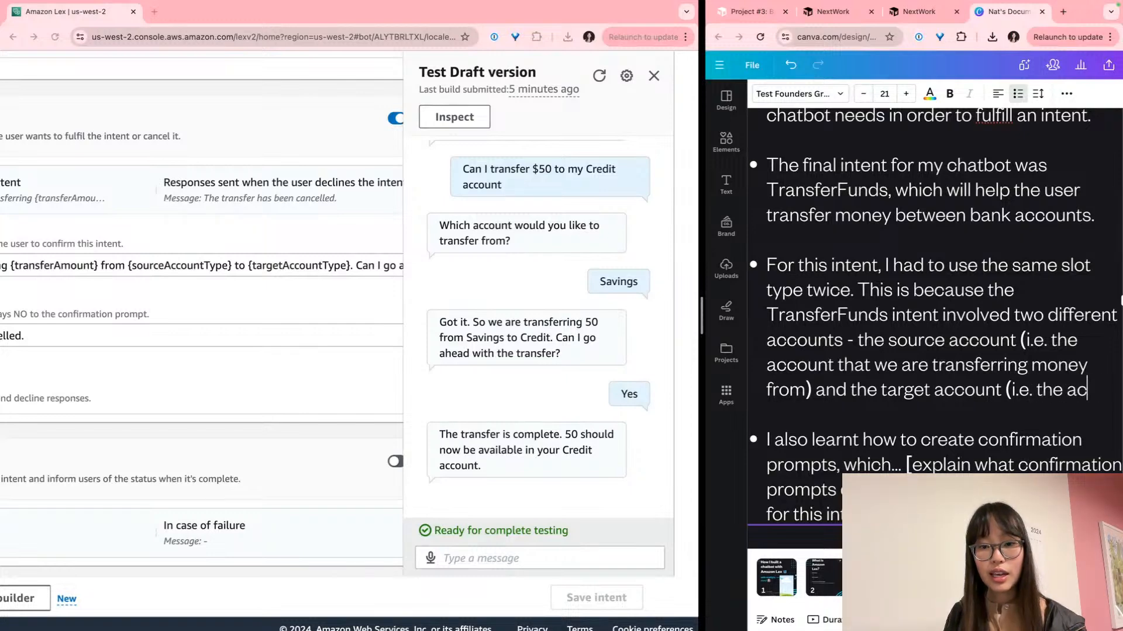
type("count that the ")
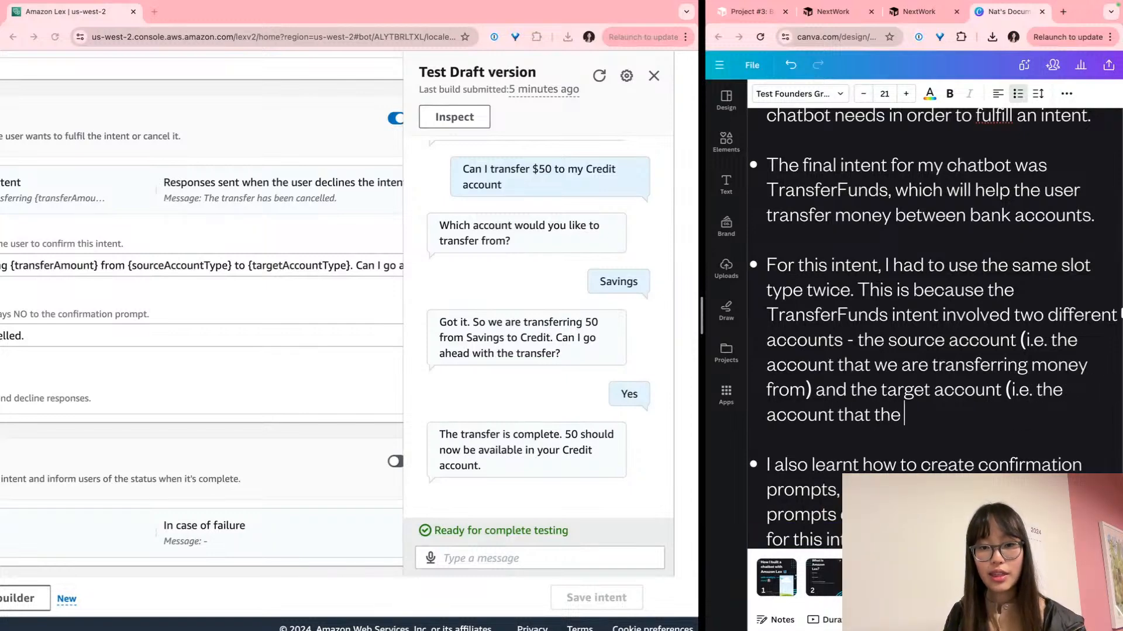
type("money wil")
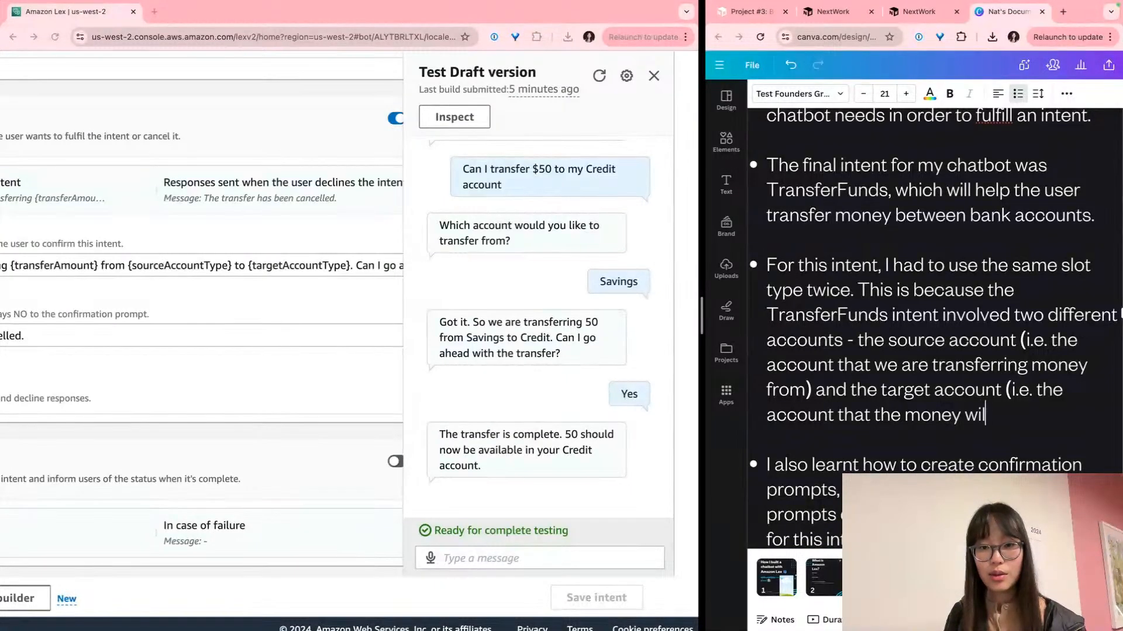
type("l land in)")
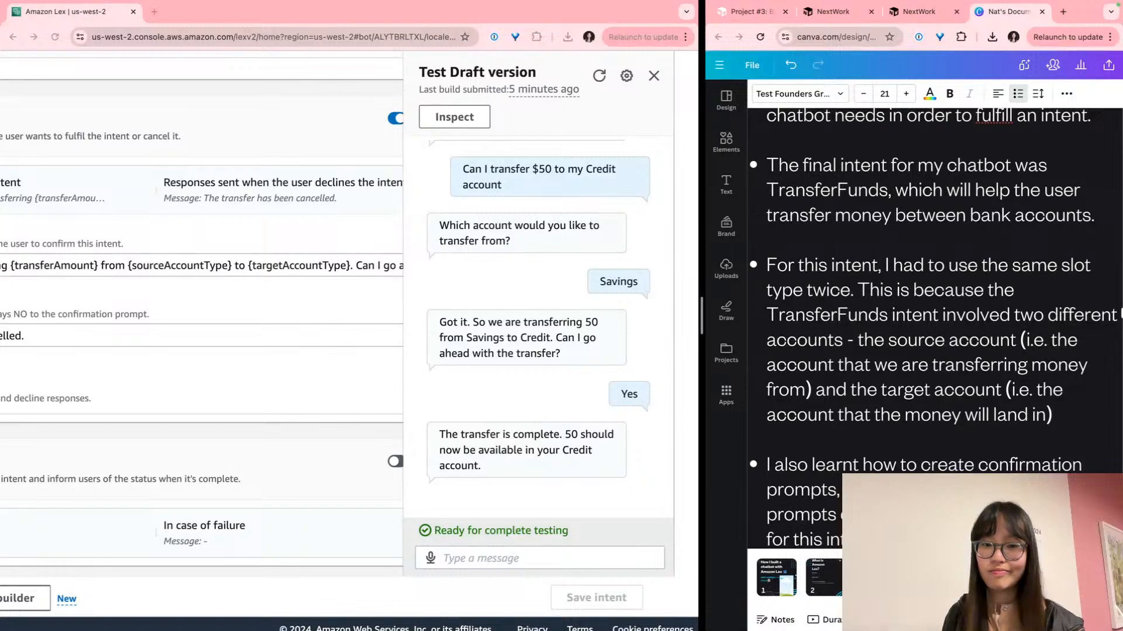
scroll(934, 326, "down", 3)
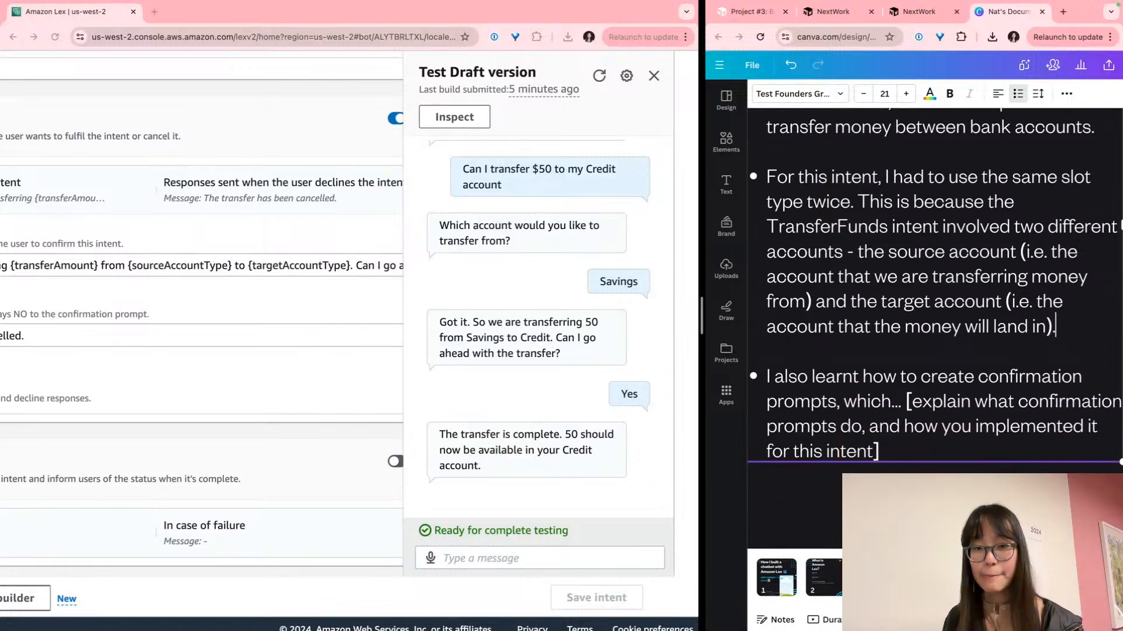
type(".")
scroll(1021, 285, "down", 3)
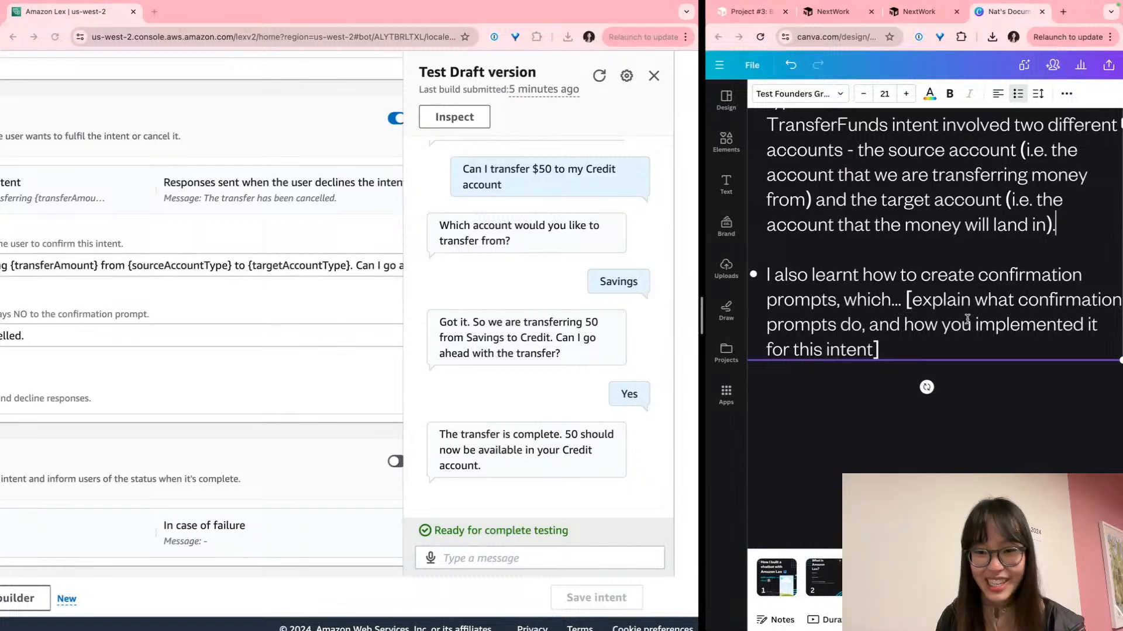
scroll(931, 337, "down", 1)
scroll(931, 336, "left", 1)
scroll(931, 337, "right", 2)
Replace the placeholder with 'are prompts designed for the chatbot to confirm the user's intention'
left_click_drag(873, 343, 887, 294)
key("BackSpace")
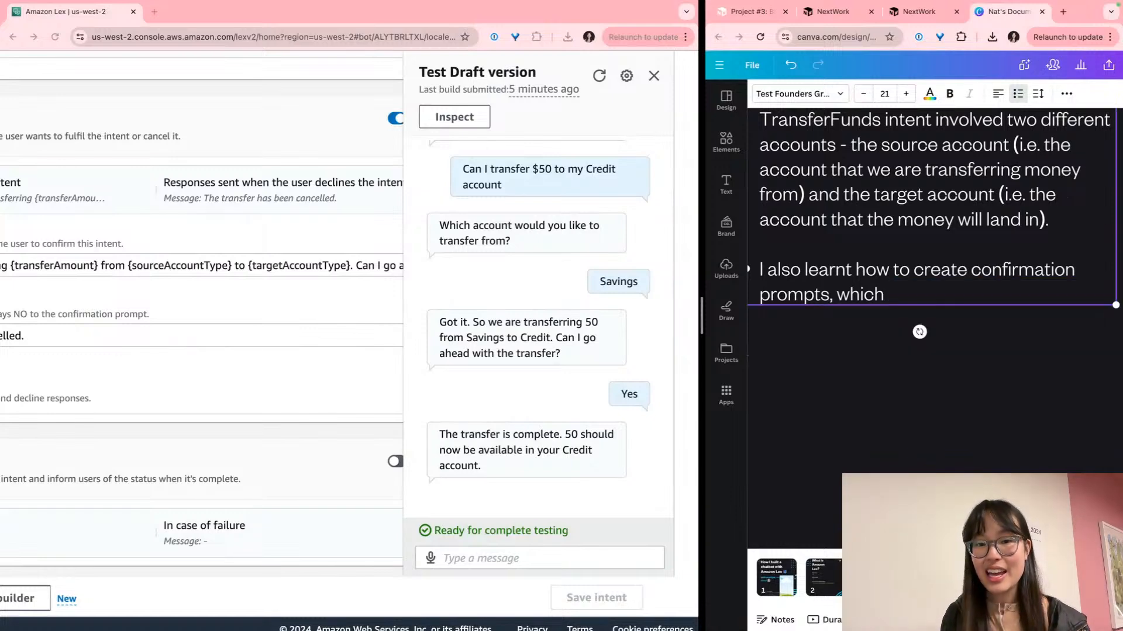
type("are prompts")
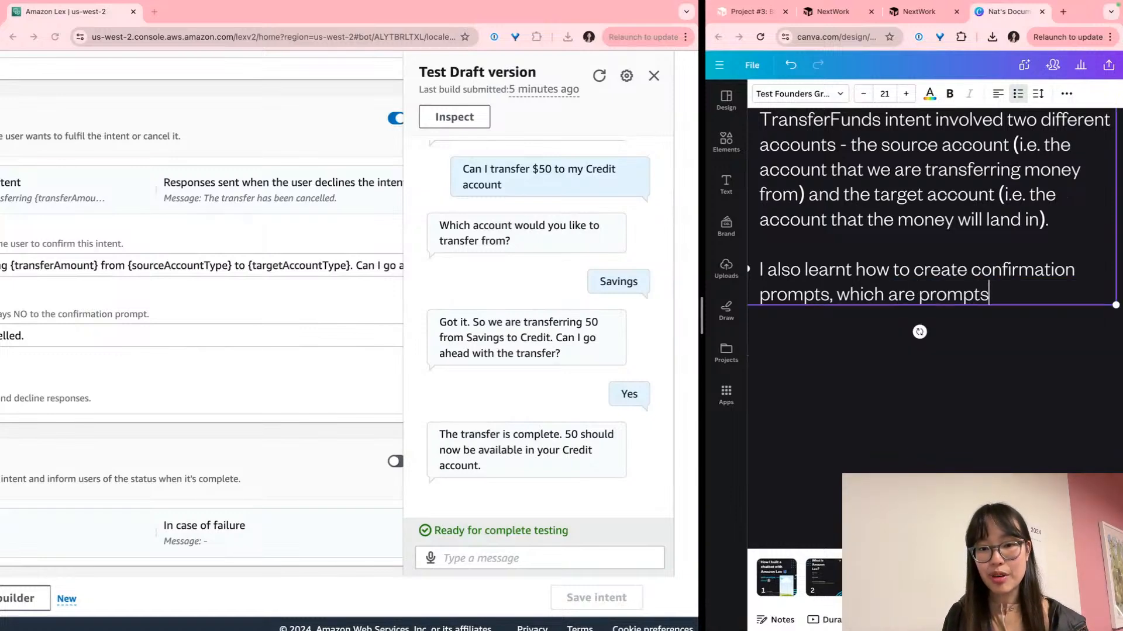
type(" designed for the ")
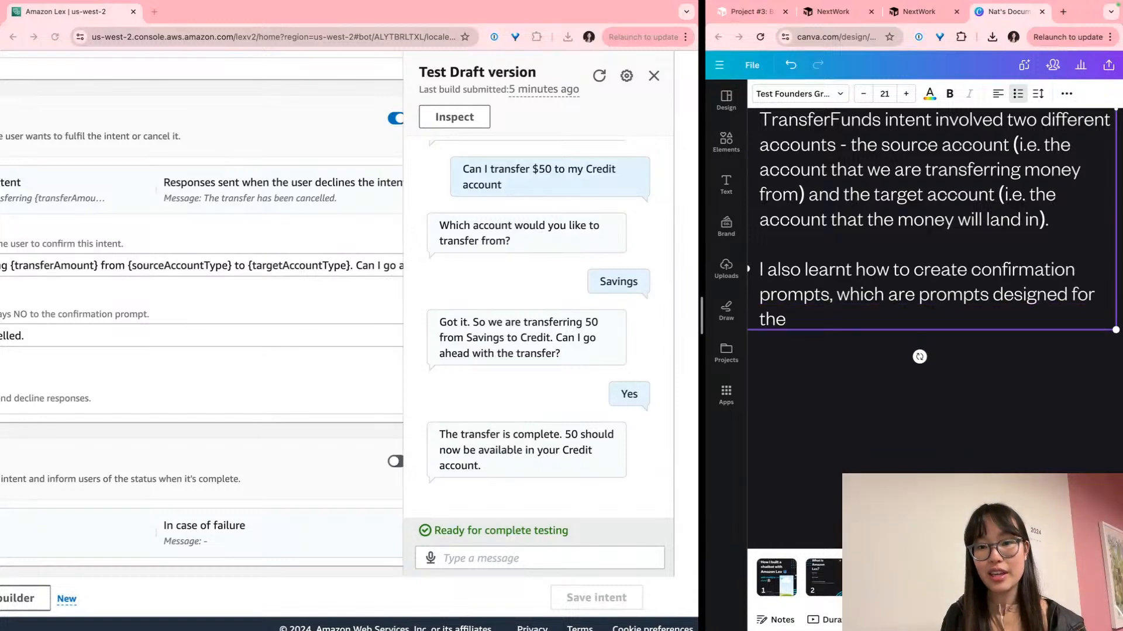
type("chatbot to")
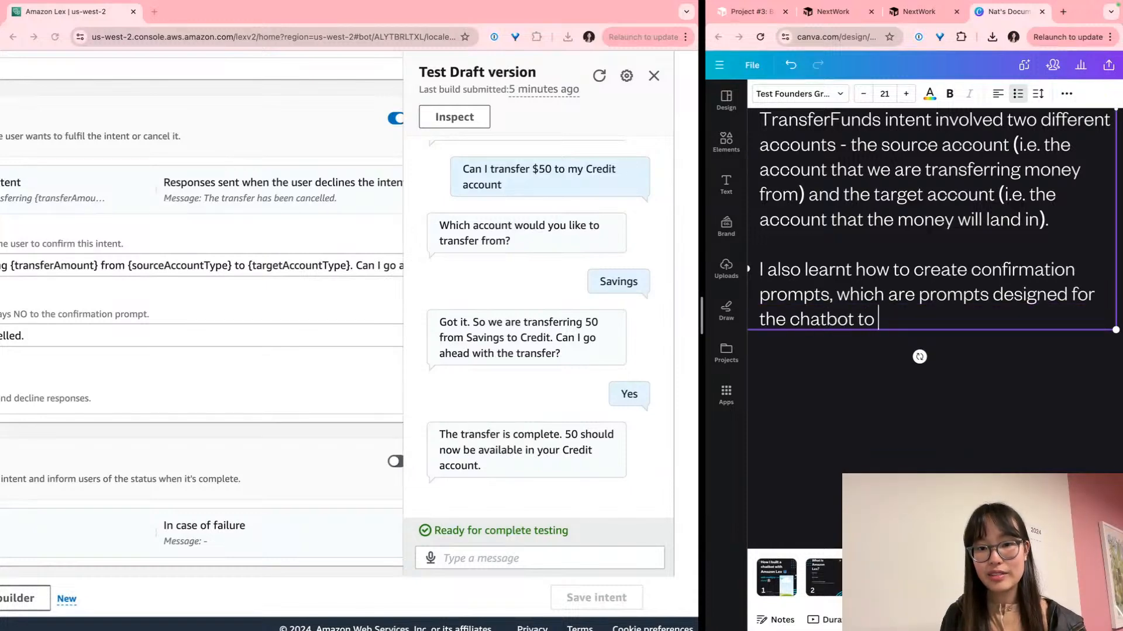
type(" confirm")
key("BackSpace")
key("BackSpace")
key("BackSpace")
key("BackSpace")
type("firm the ")
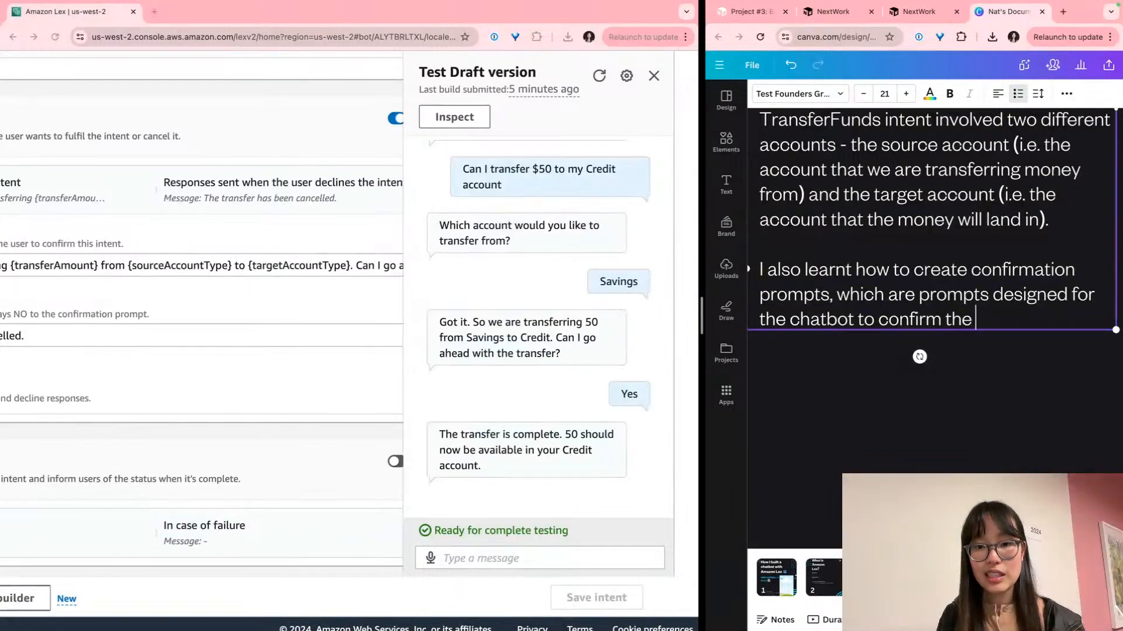
type("user's intention to")
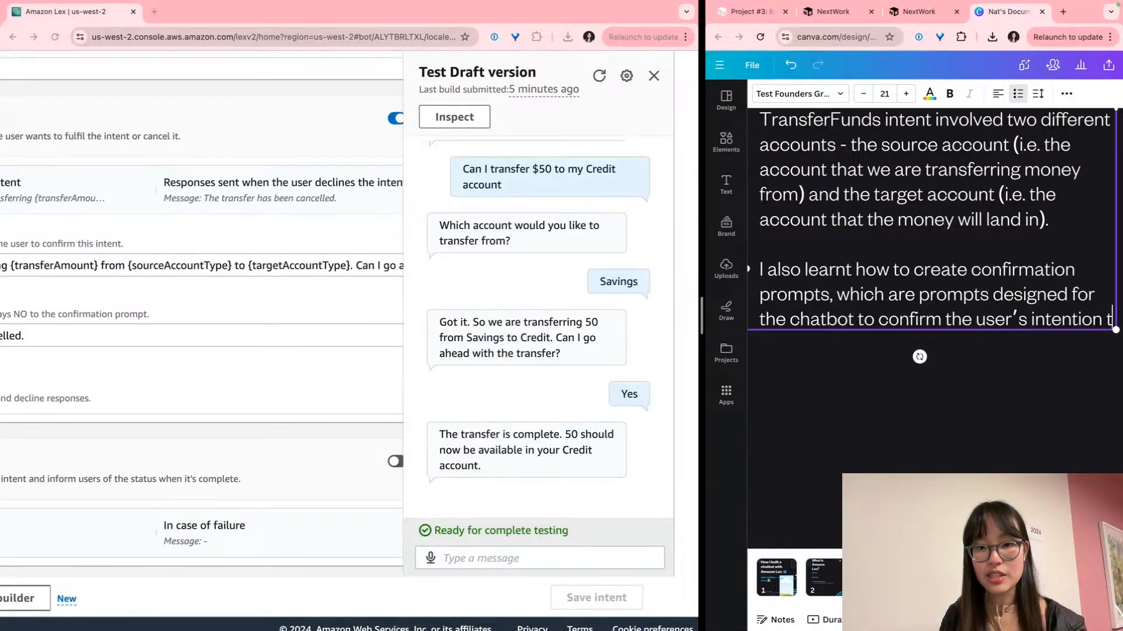
key("BackSpace")
key("BackSpace")
type("to carry")
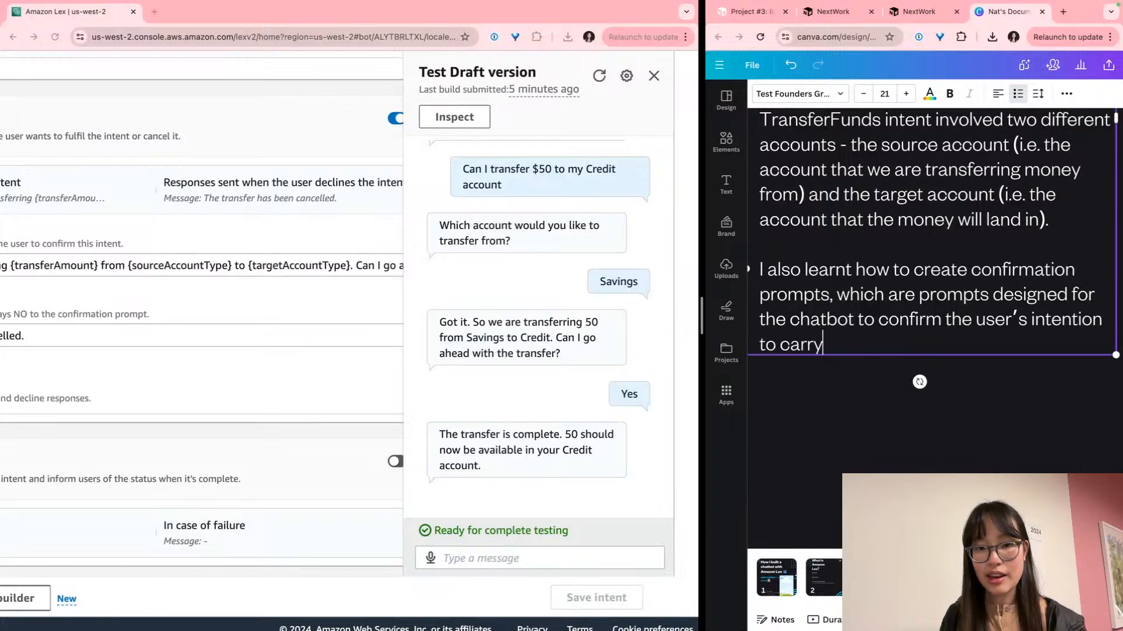
type(" out the Tran")
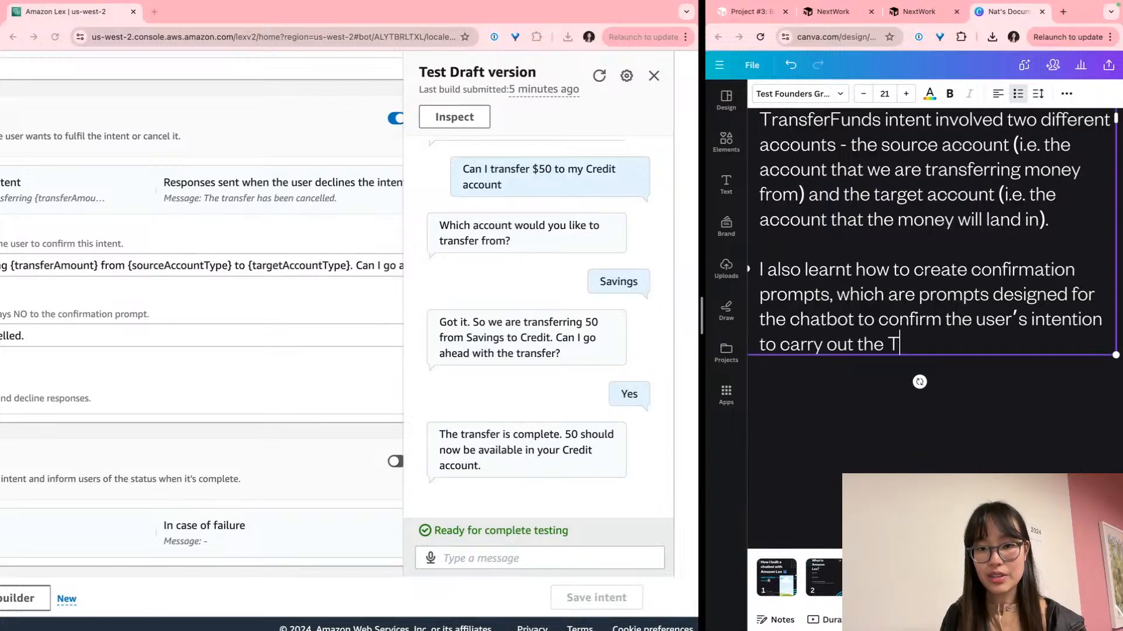
key("BackSpace")
key("BackSpace")
key("BackSpace")
key("BackSpace")
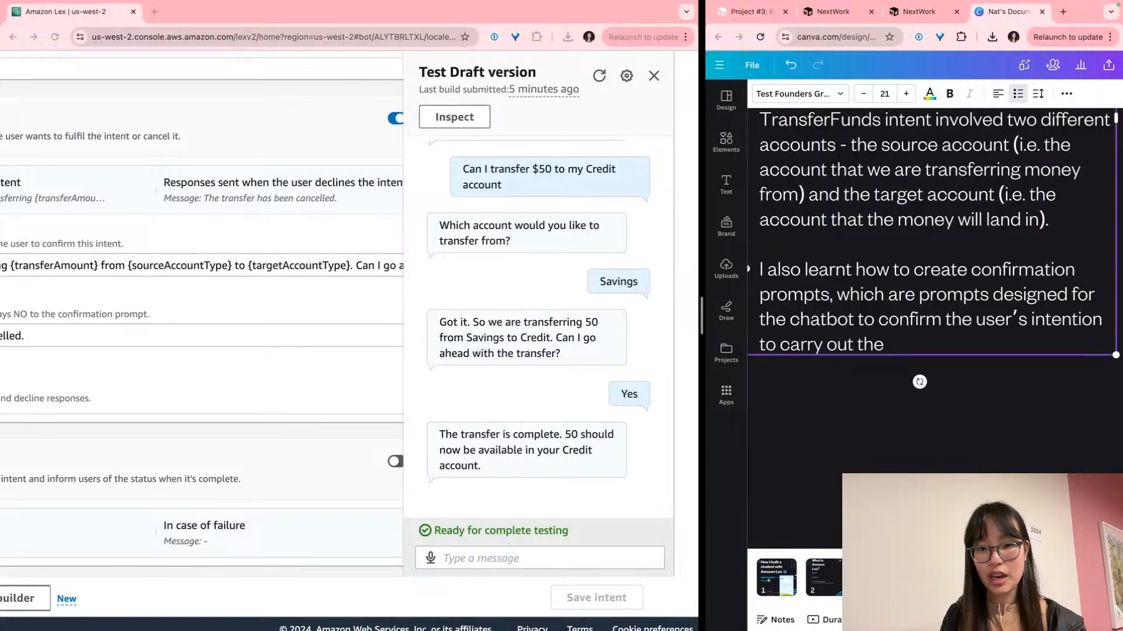
type("intent")
key("BackSpace")
key("BackSpace")
Add that the project's prompt confirms transferring a specific amount between two bank accounts
type("nt. In this project,")
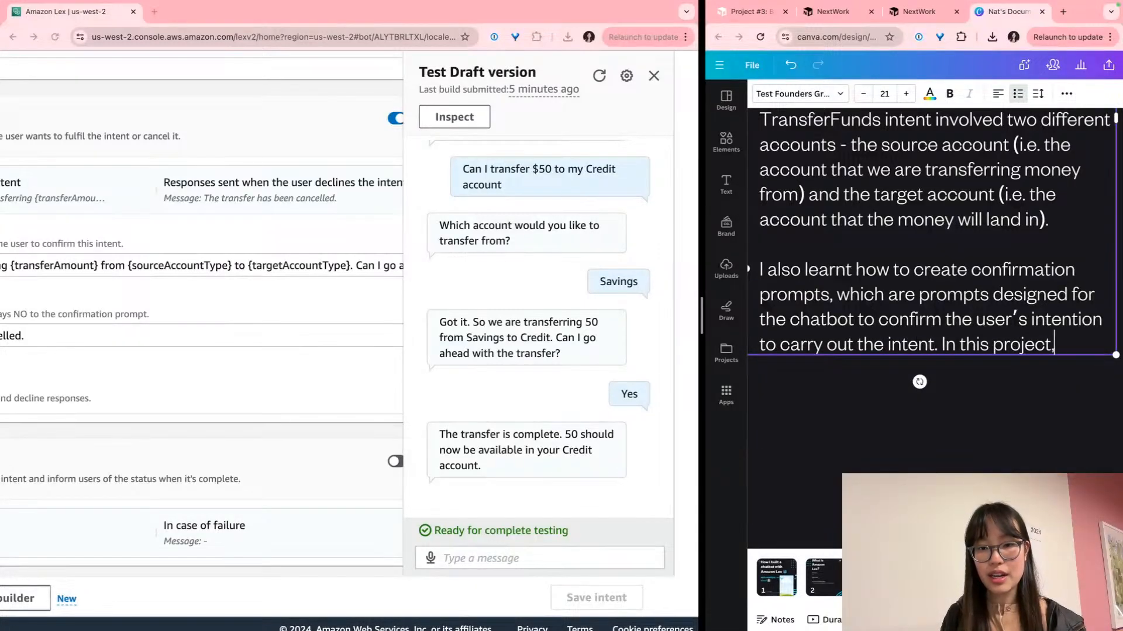
type(" a confirmation")
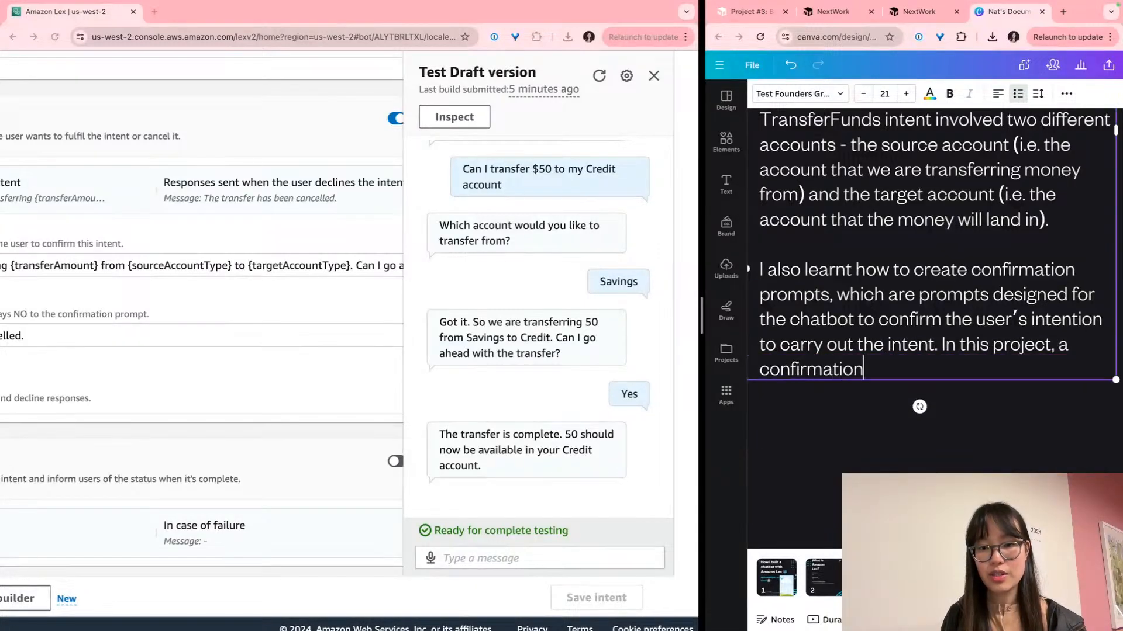
type(" prompt was used ")
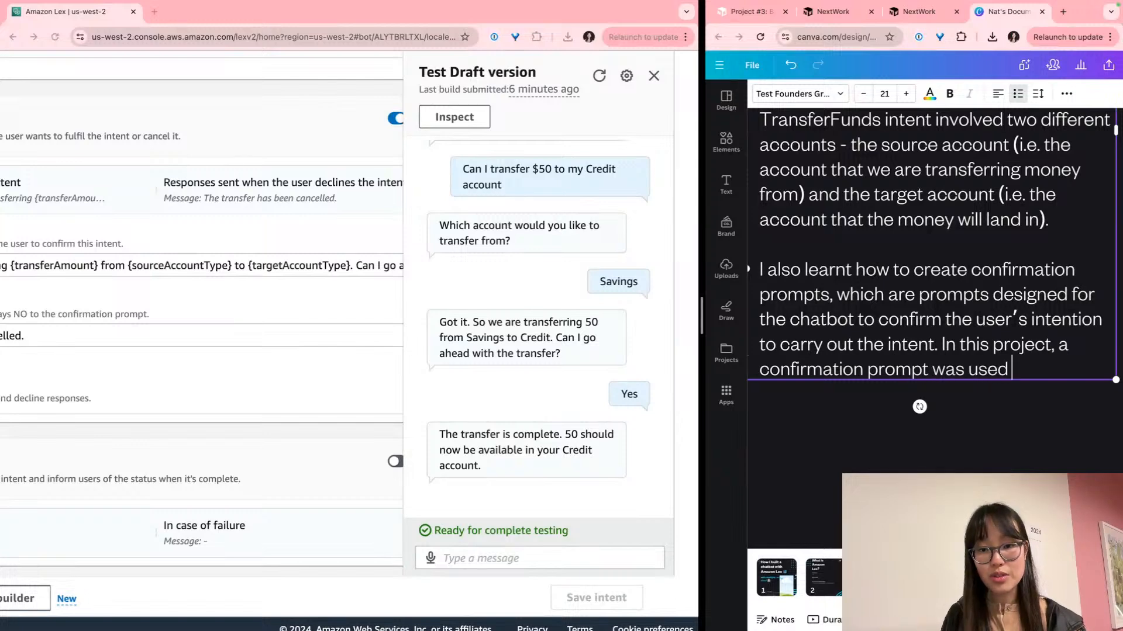
type("for the chat")
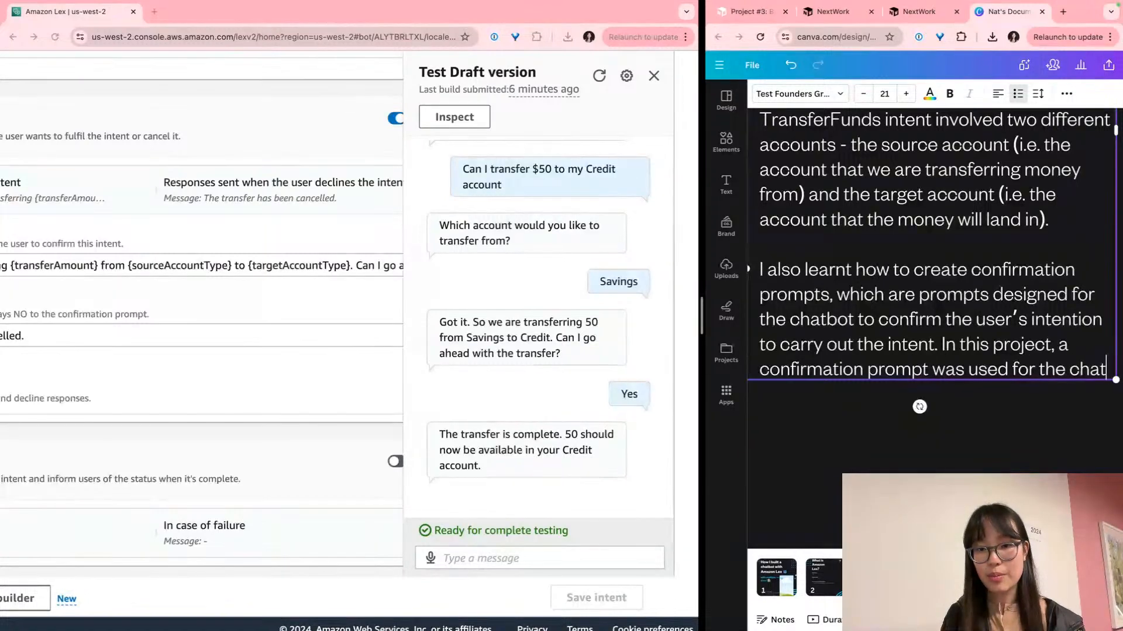
type("bot to confirm that the user is wanting to tra")
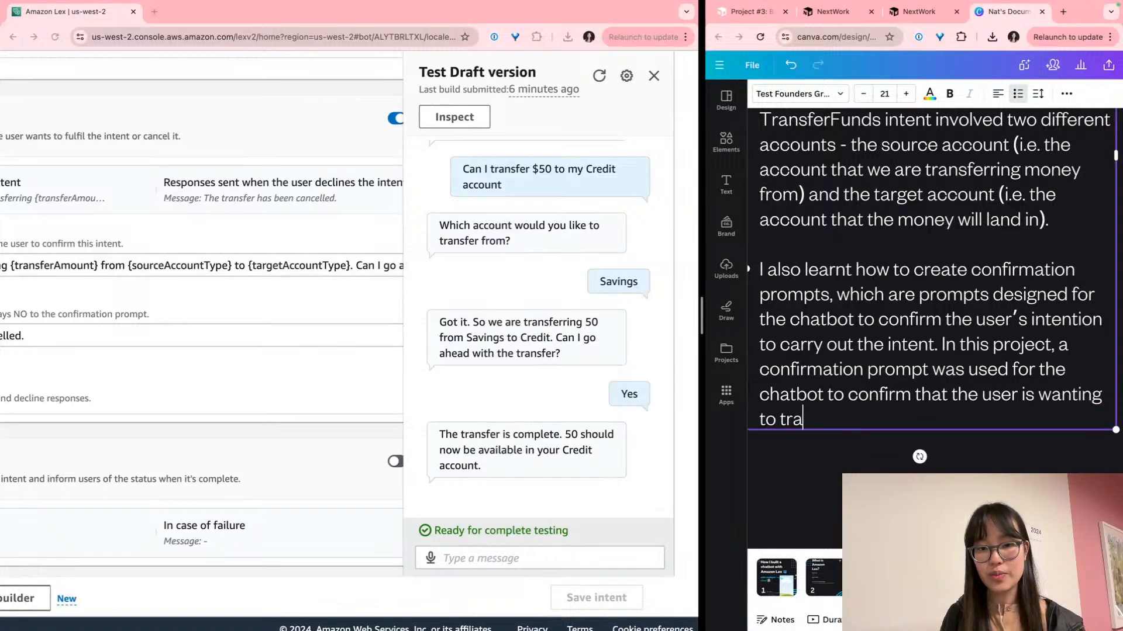
type("nsfer a specific ")
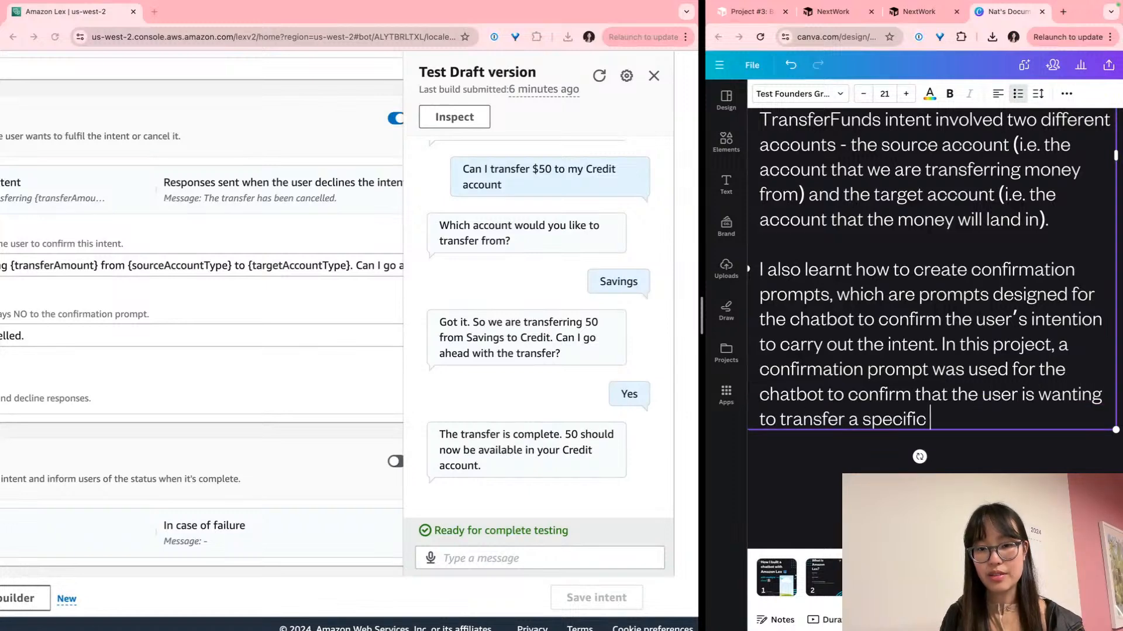
type("amount of money bw")
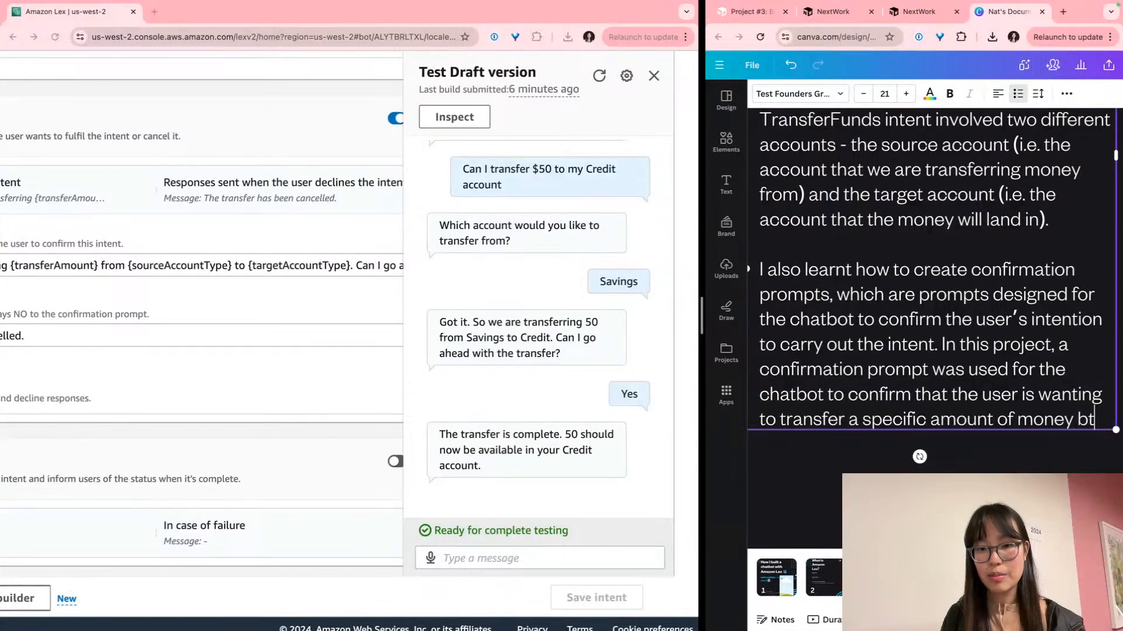
key("BackSpace")
type("etween two of th")
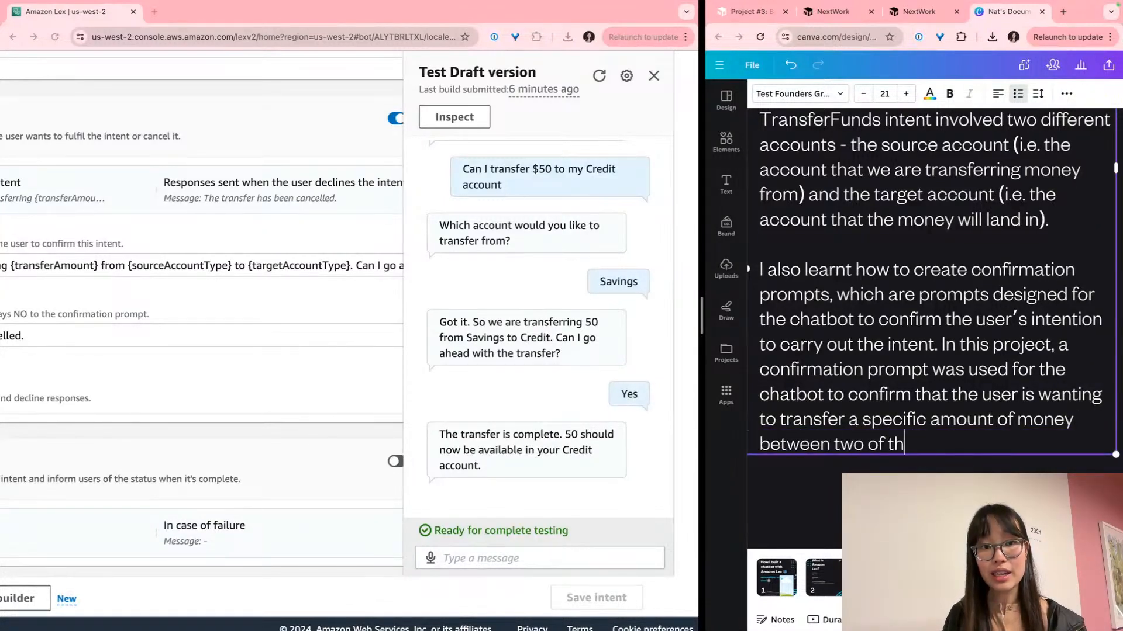
type("eir bank accounts.")
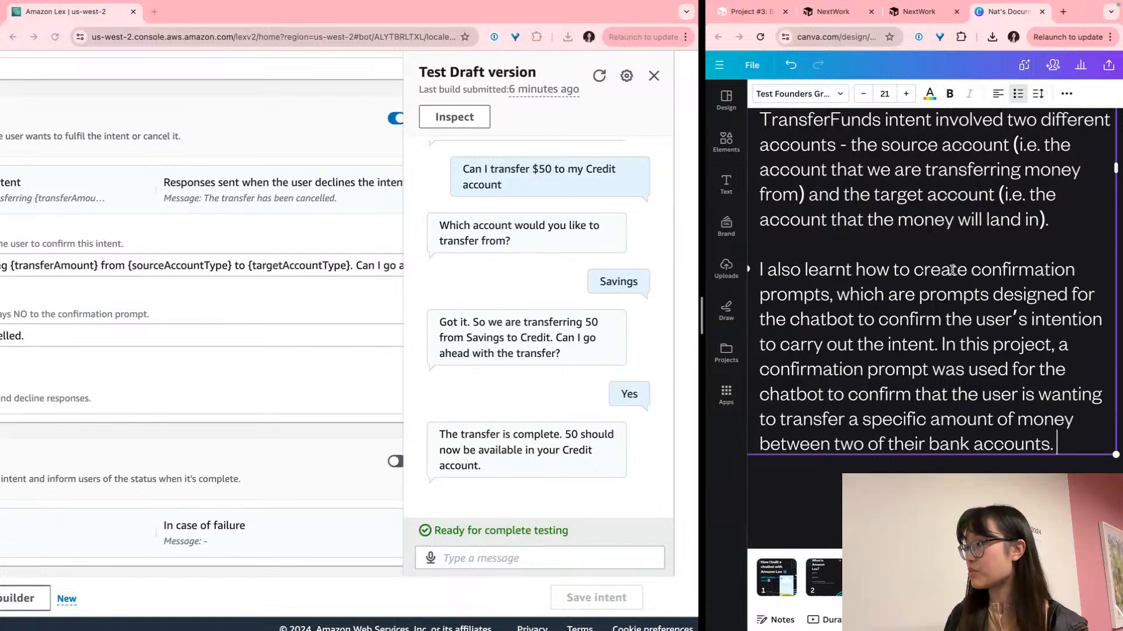
scroll(940, 285, "down", 5)
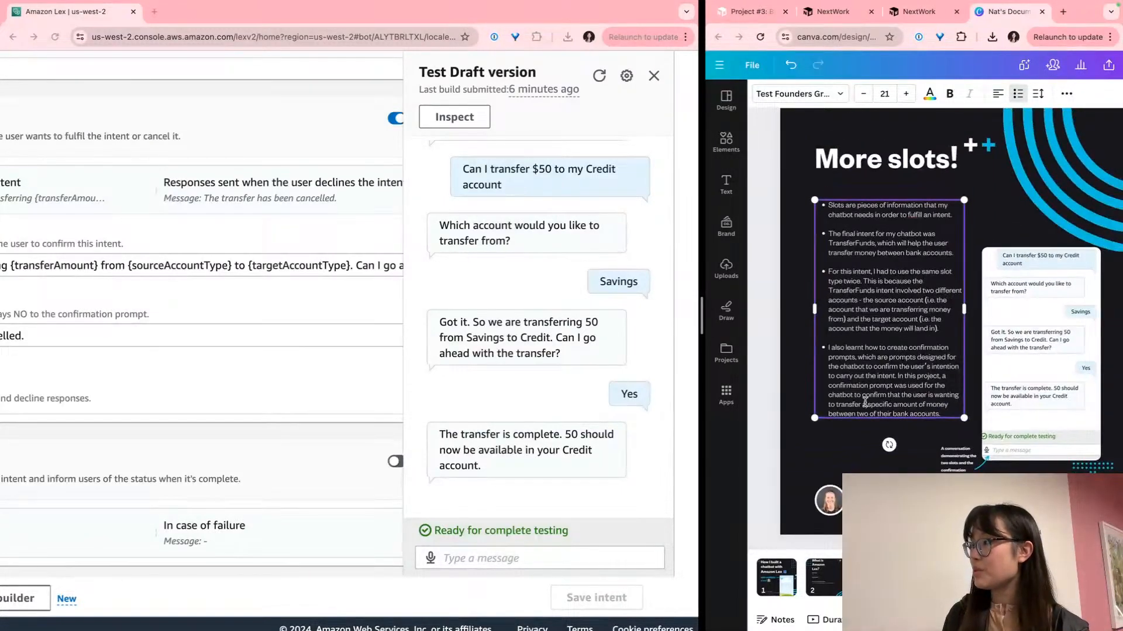
left_click(988, 238)
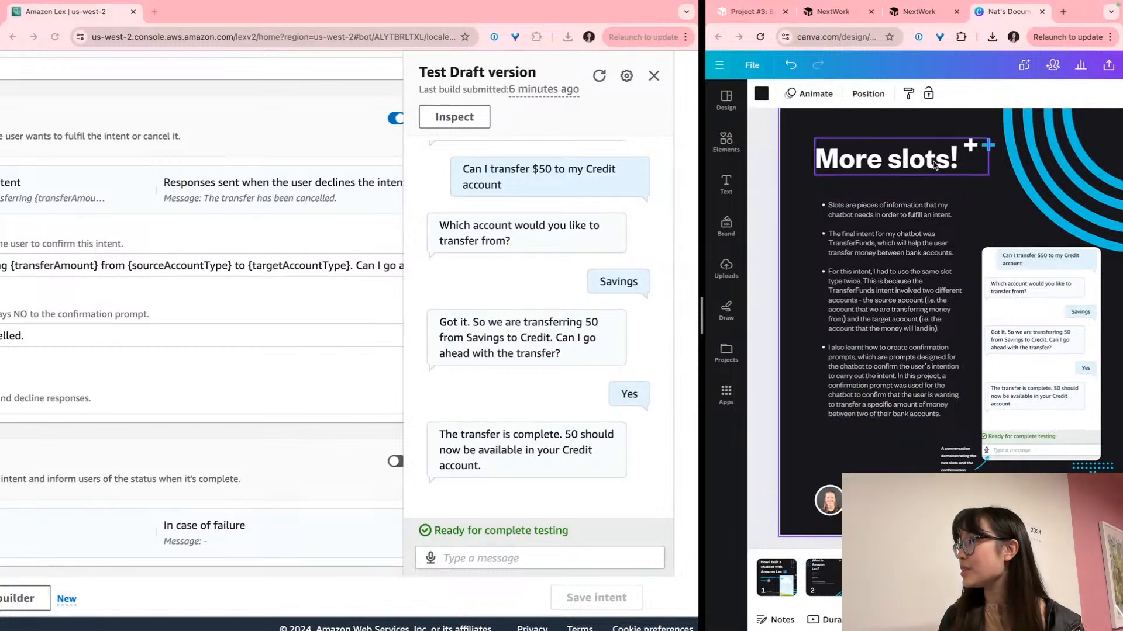
left_click(918, 12)
Scroll the guide to the Conversation flow shoutout and close BankerBot's test chat panel
scroll(953, 366, "down", 3)
scroll(953, 366, "down", 2)
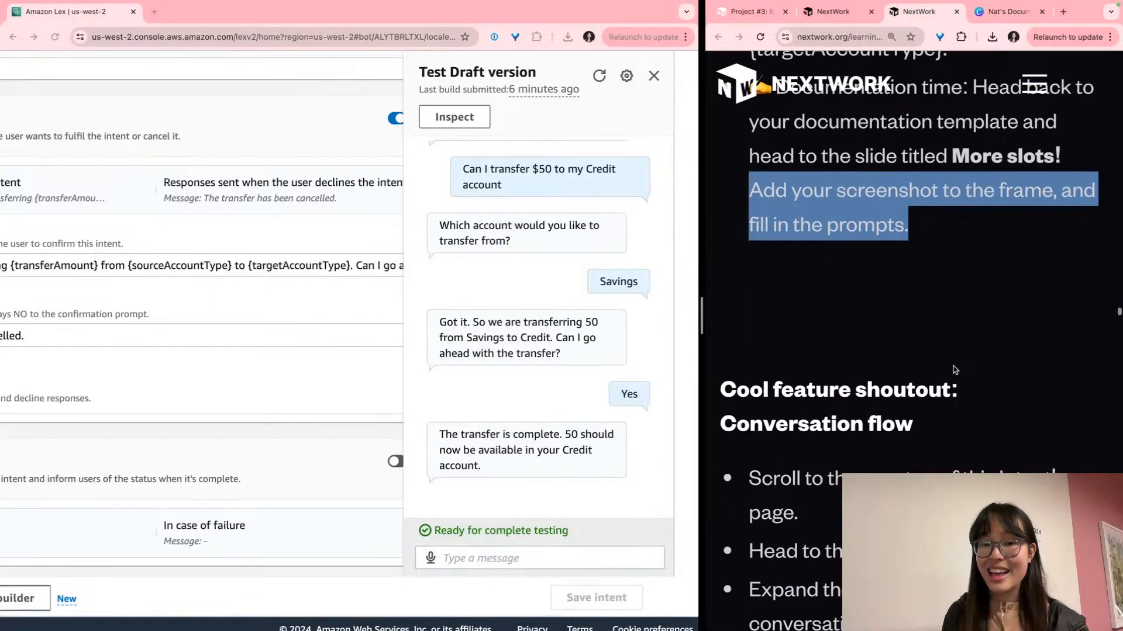
scroll(953, 366, "down", 1)
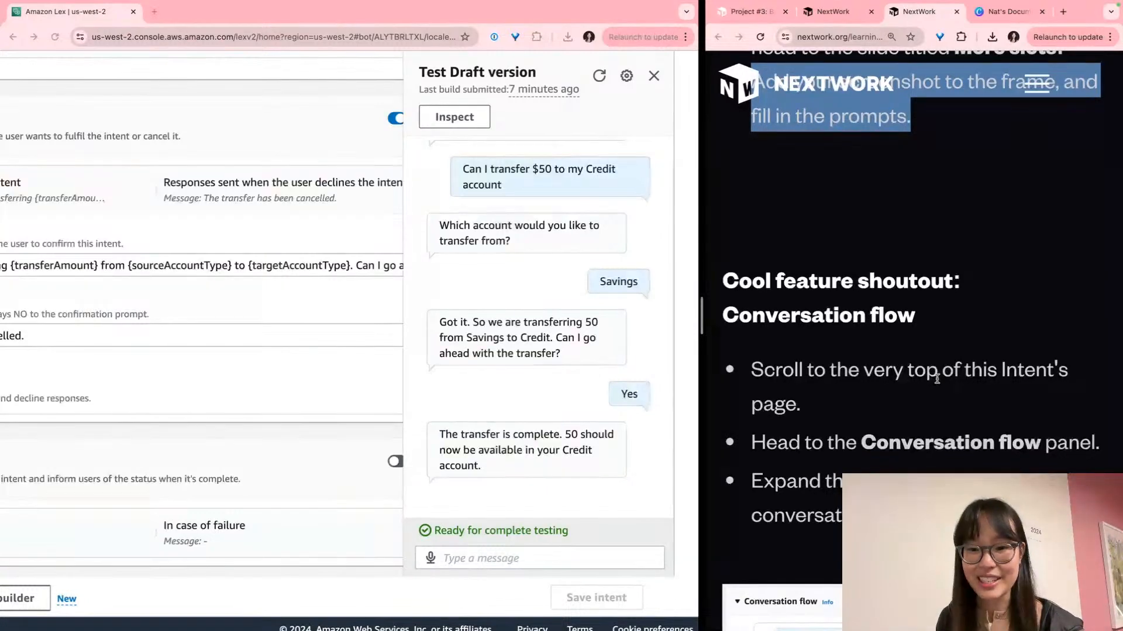
scroll(939, 383, "down", 3)
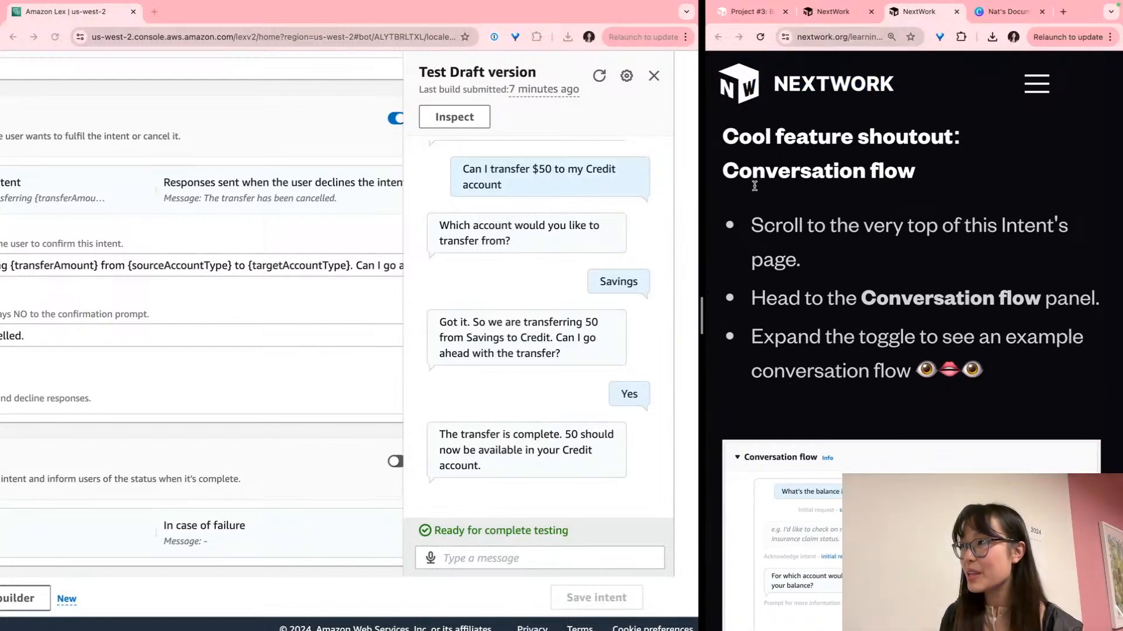
left_click(654, 75)
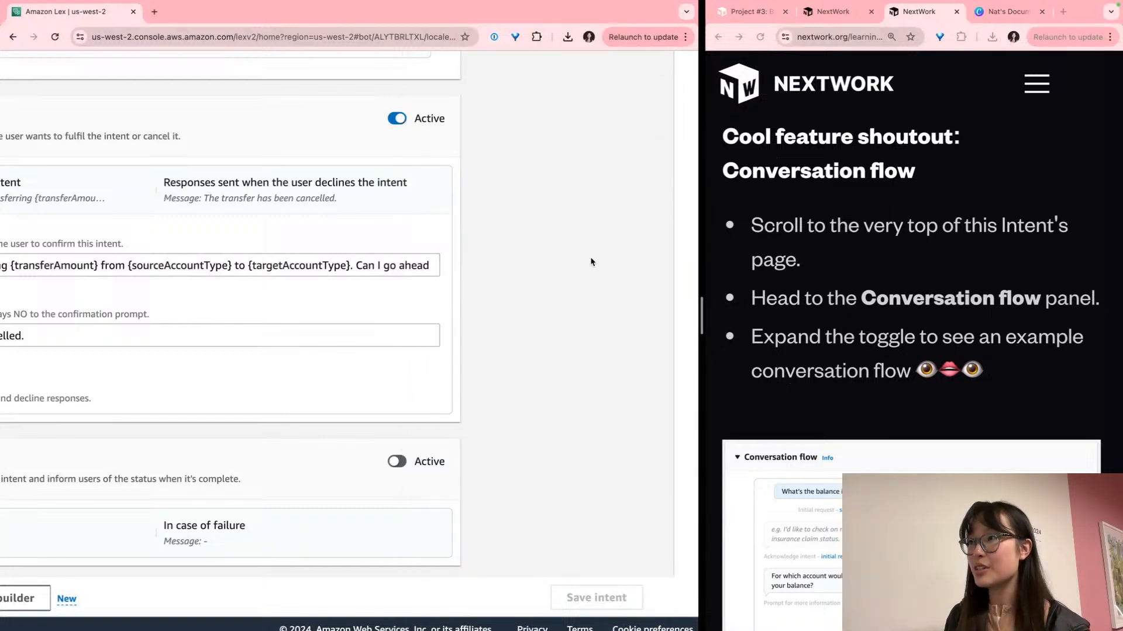
Expand the intent's Conversation flow example dialogue
scroll(591, 261, "down", 3)
scroll(534, 280, "up", 20)
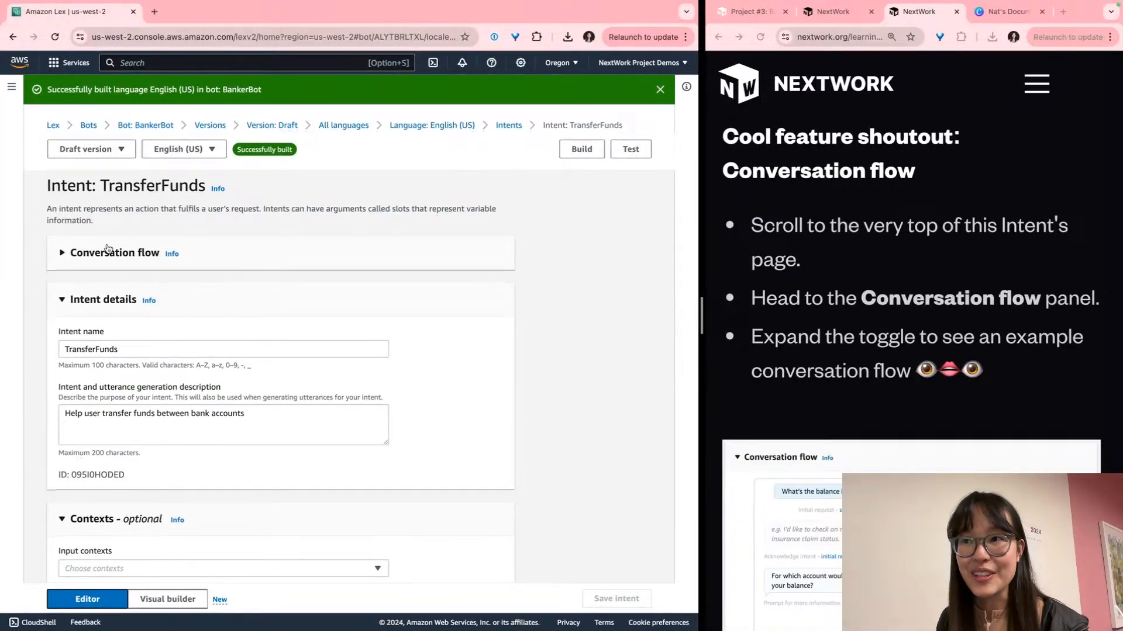
scroll(53, 253, "up", 5)
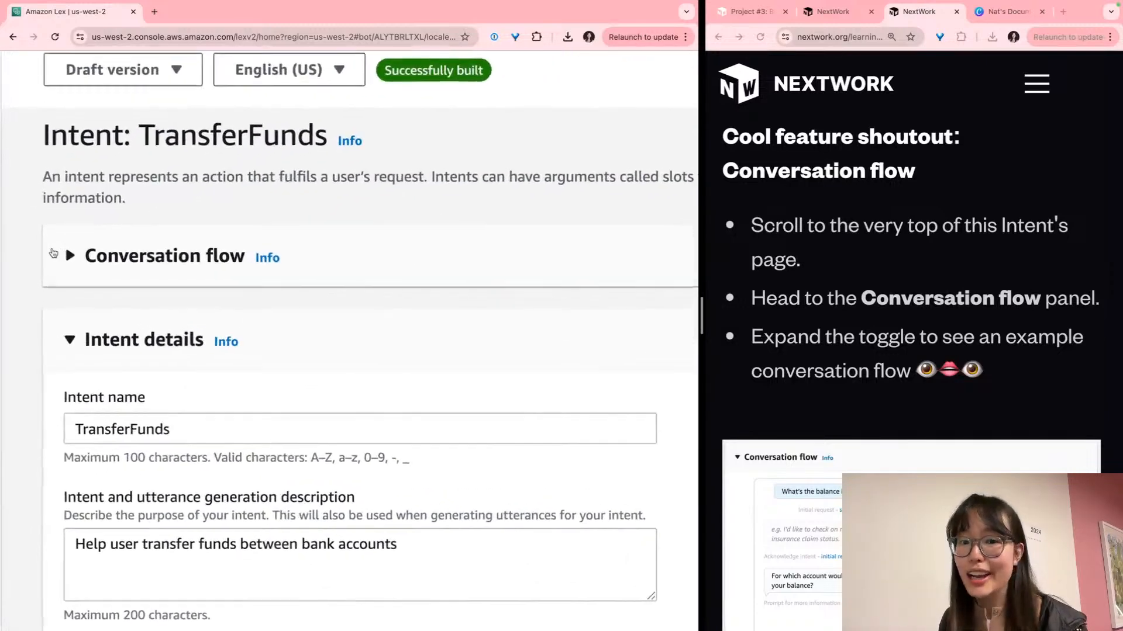
left_click(53, 254)
scroll(70, 257, "right", 2)
scroll(106, 270, "down", 3)
scroll(106, 270, "up", 2)
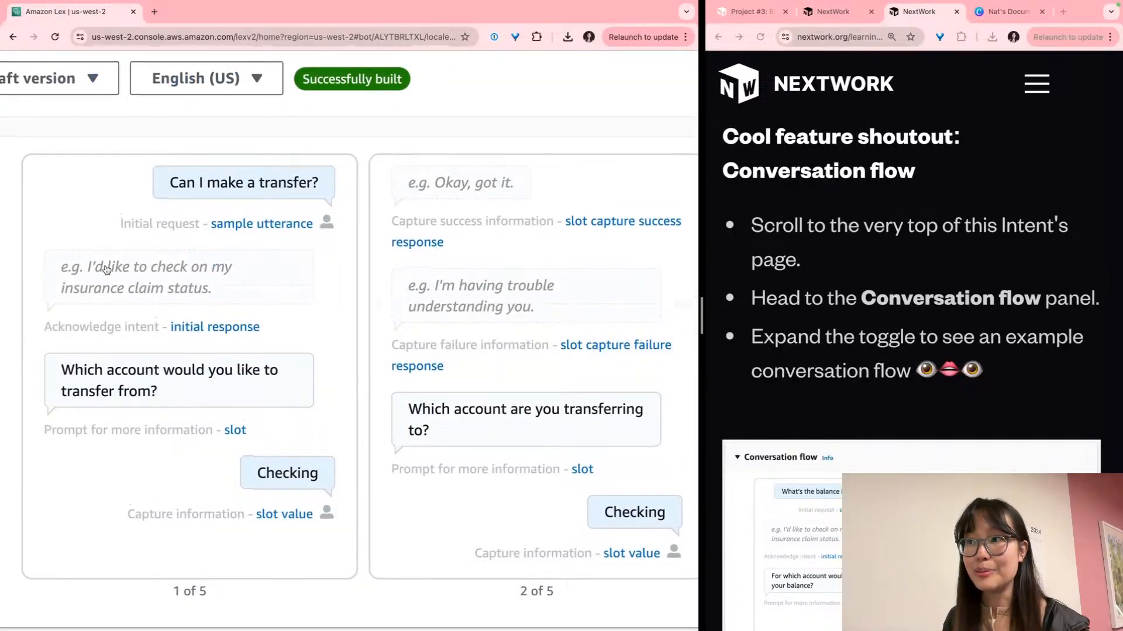
scroll(106, 270, "down", 5)
scroll(162, 277, "up", 2)
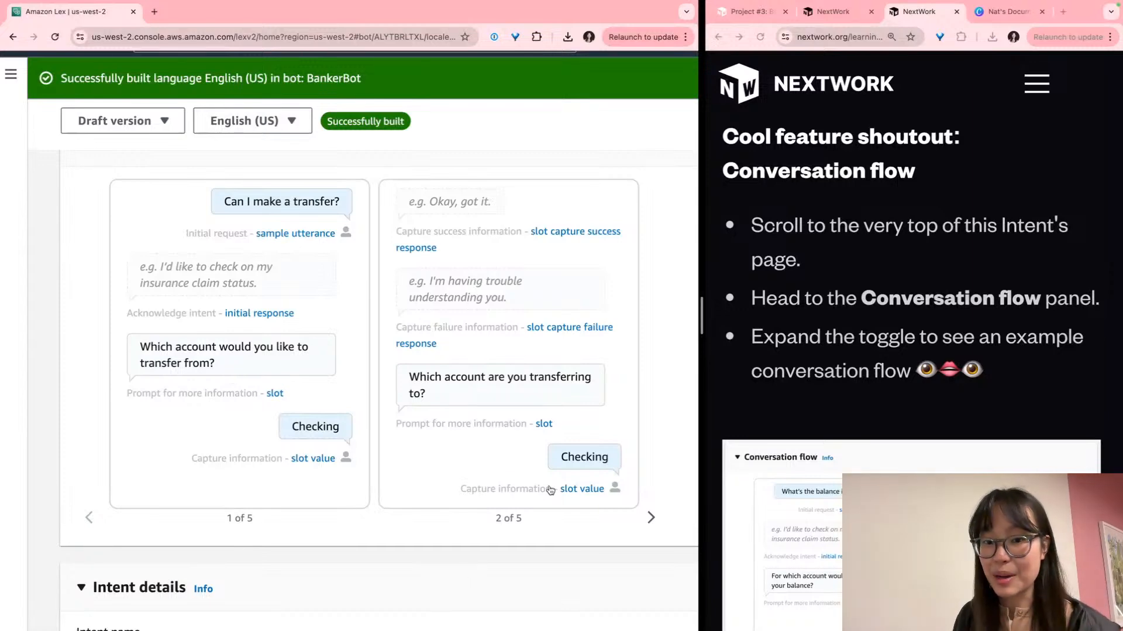
Advance the conversation flow carousel to card 5 of 5, then back to cards 3–4
left_click(649, 518)
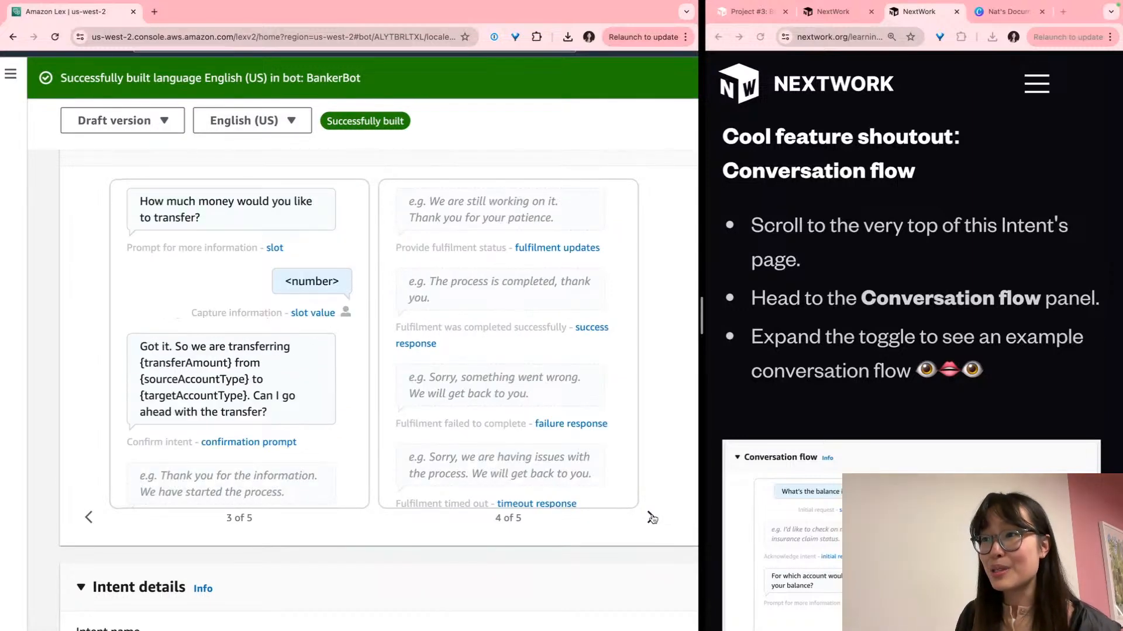
left_click(651, 518)
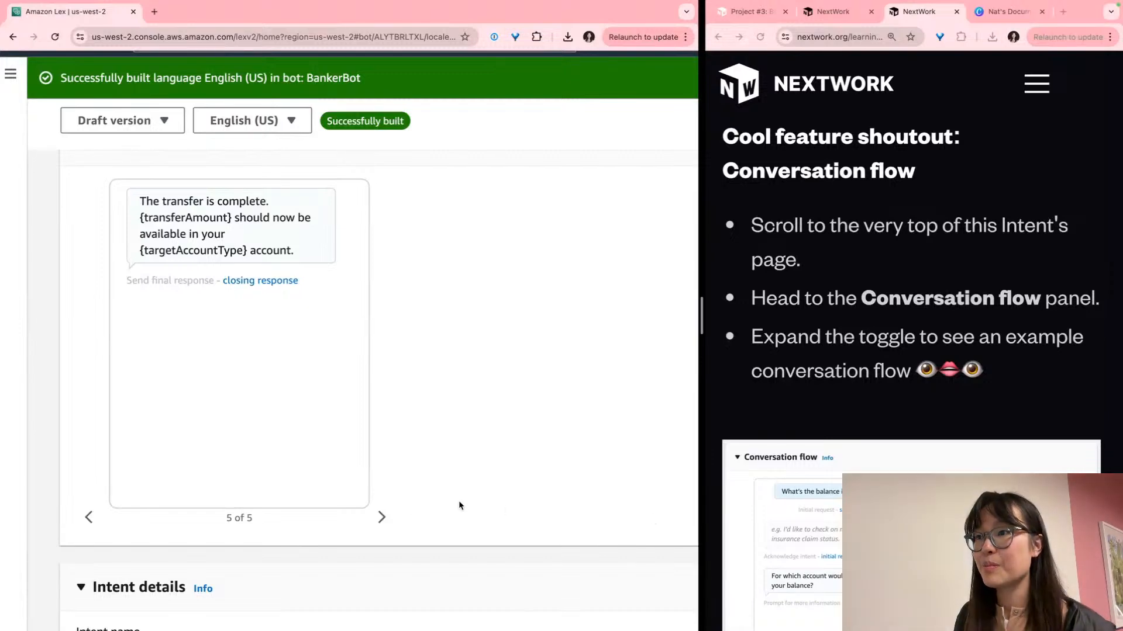
left_click(89, 517)
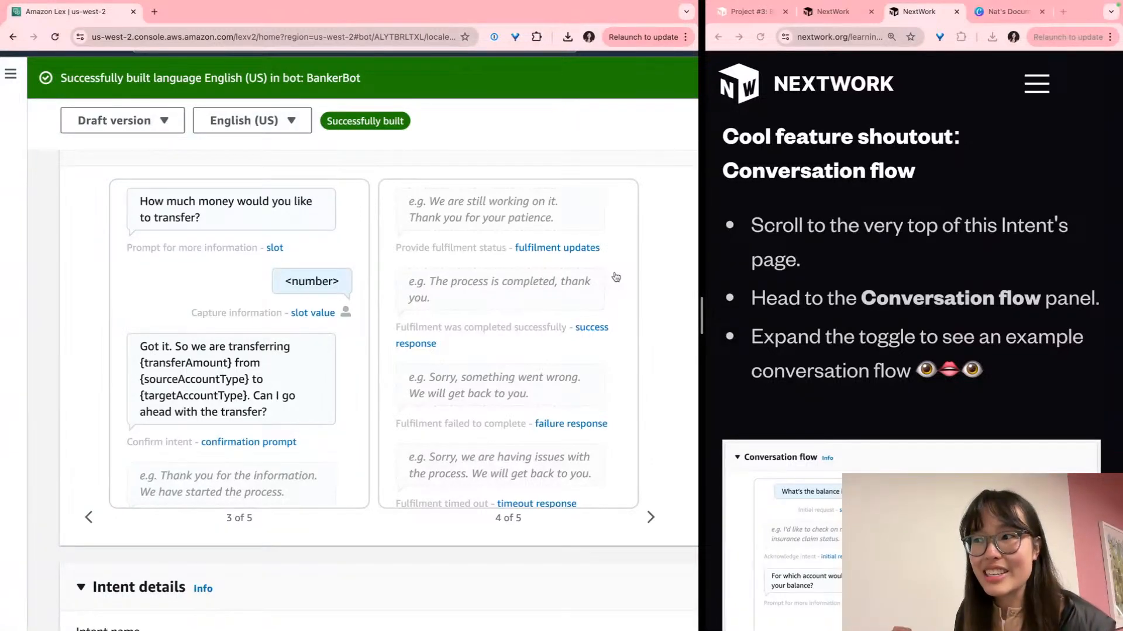
Revisit the closing response card, then return the flow to card 1 of 5
scroll(616, 277, "down", 1)
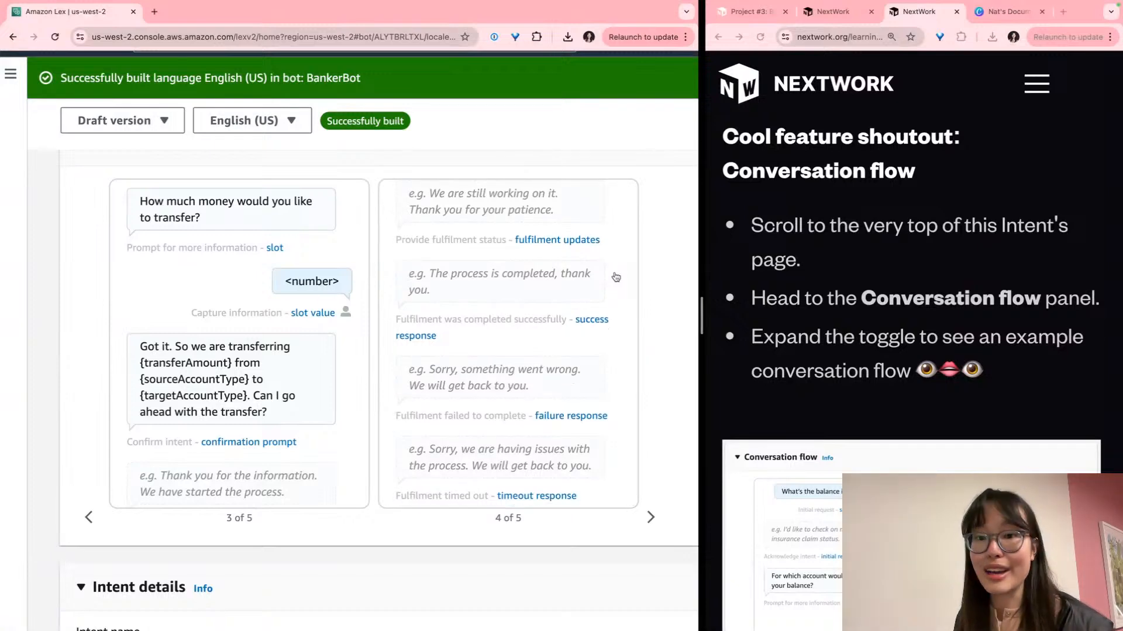
scroll(229, 365, "down", 2)
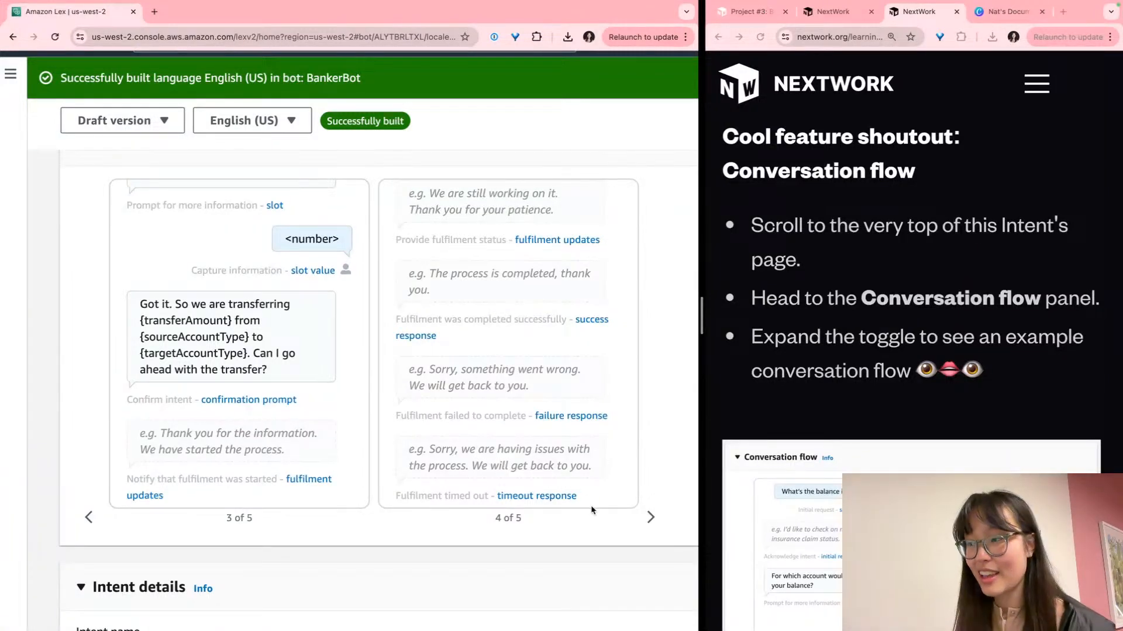
left_click(646, 513)
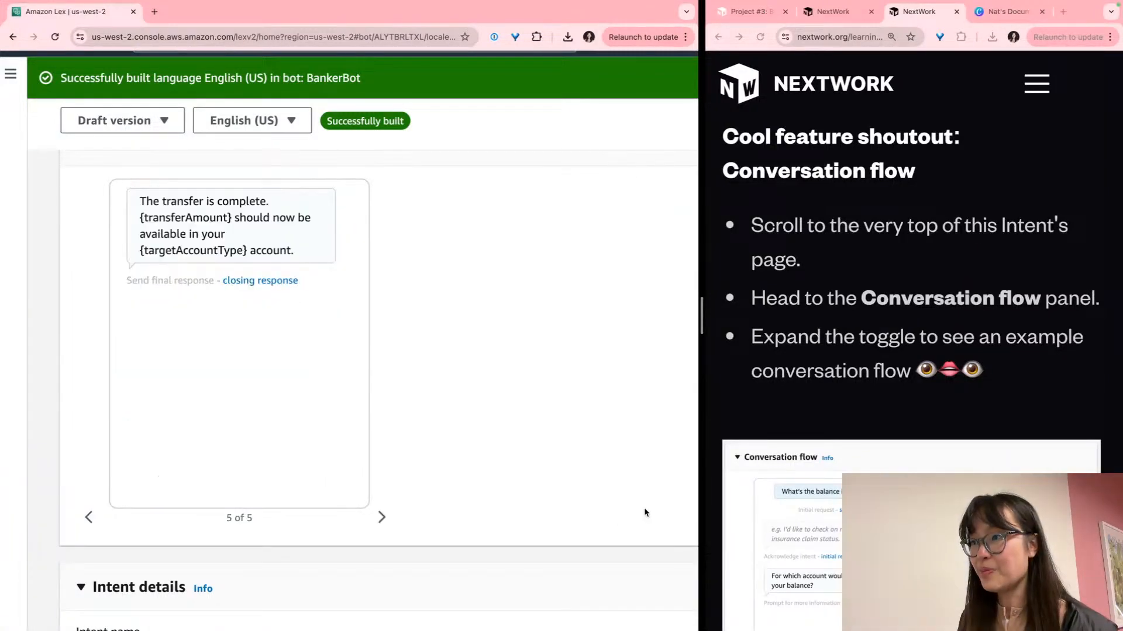
left_click(88, 517)
left_click(89, 517)
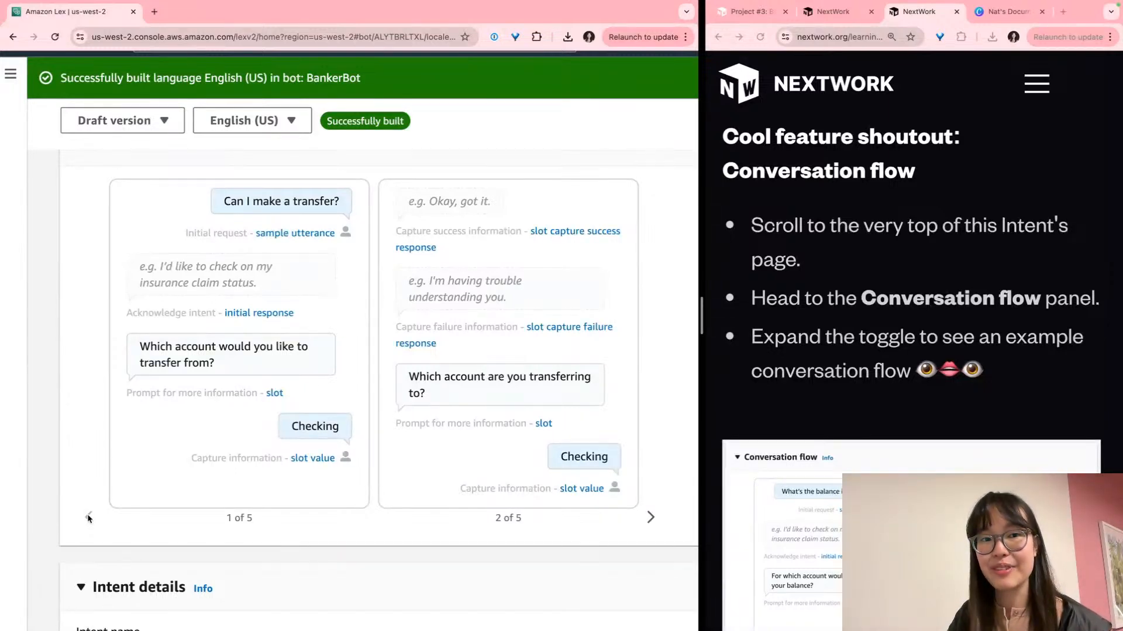
scroll(88, 518, "up", 1)
scroll(1019, 388, "down", 8)
scroll(1019, 395, "down", 10)
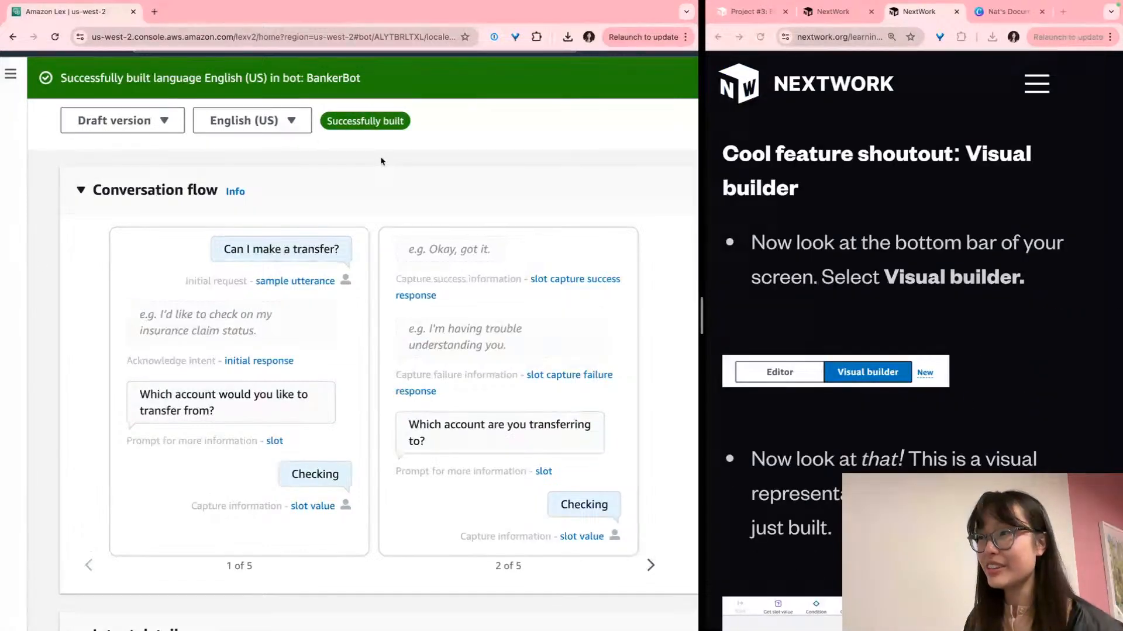
Switch the TransferFunds intent to the Visual builder view
scroll(380, 162, "down", 4)
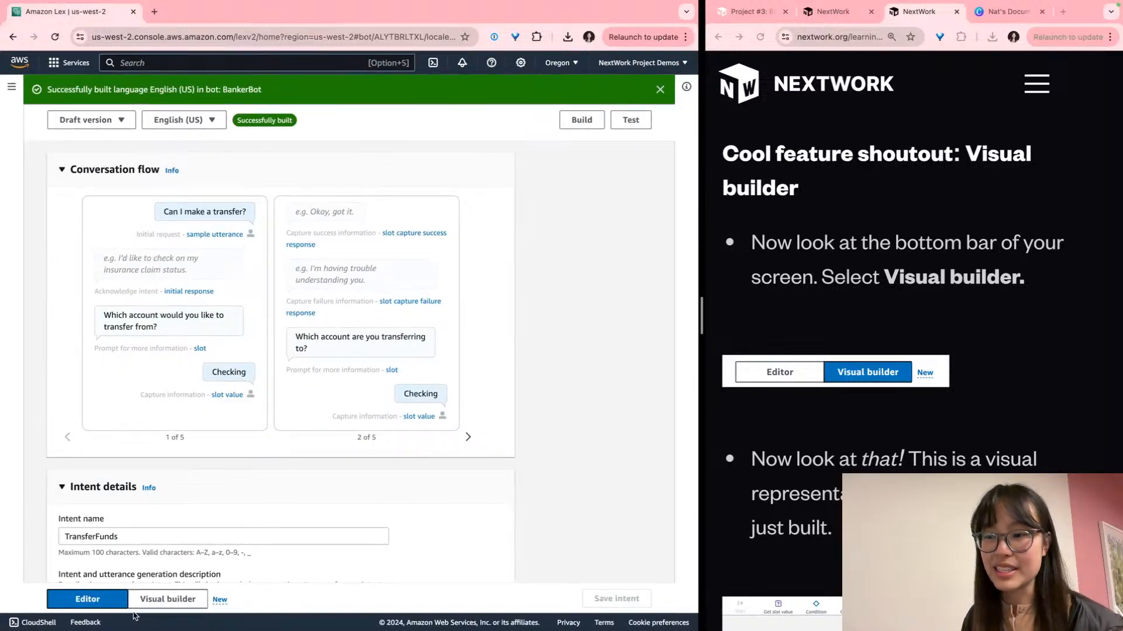
scroll(156, 610, "up", 5)
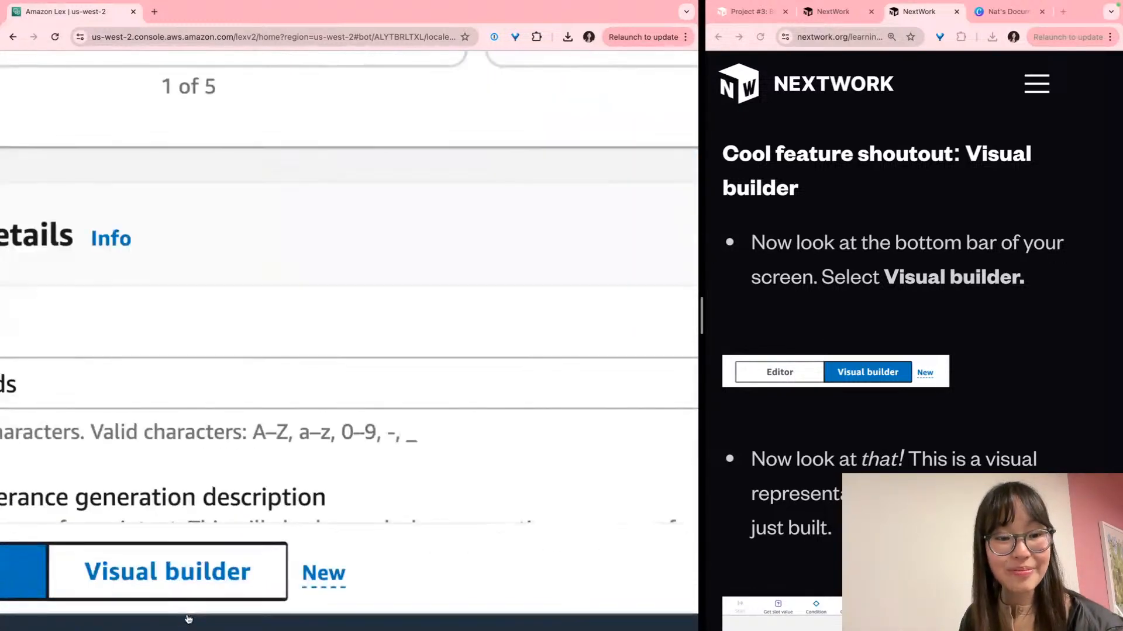
left_click(177, 580)
scroll(187, 590, "down", 5)
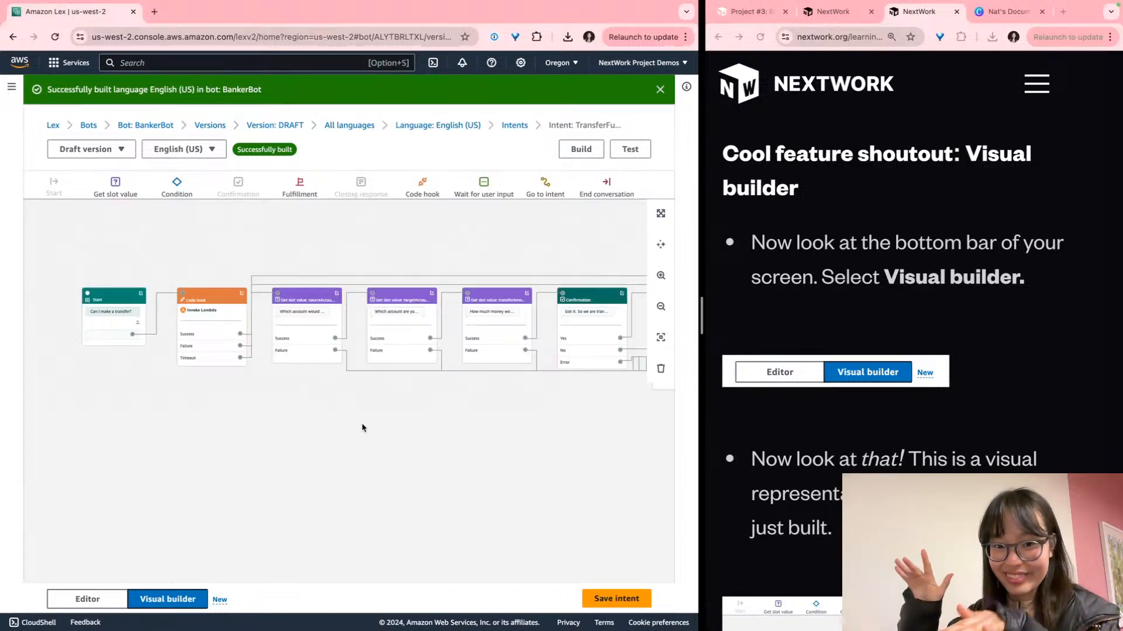
scroll(32, 296, "up", 5)
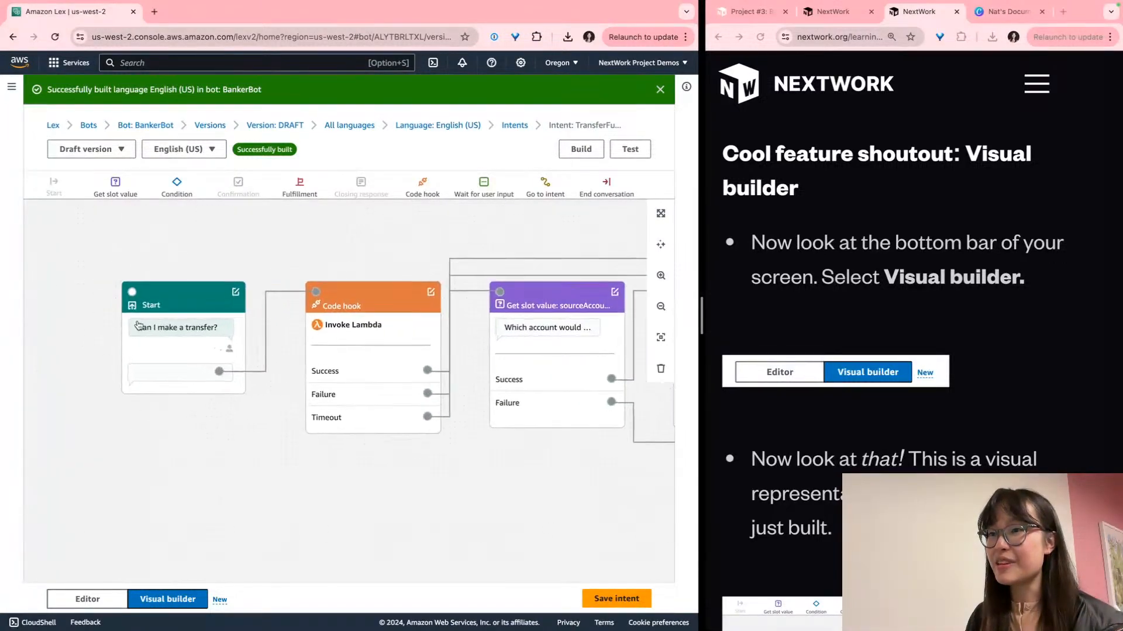
scroll(196, 341, "up", 2)
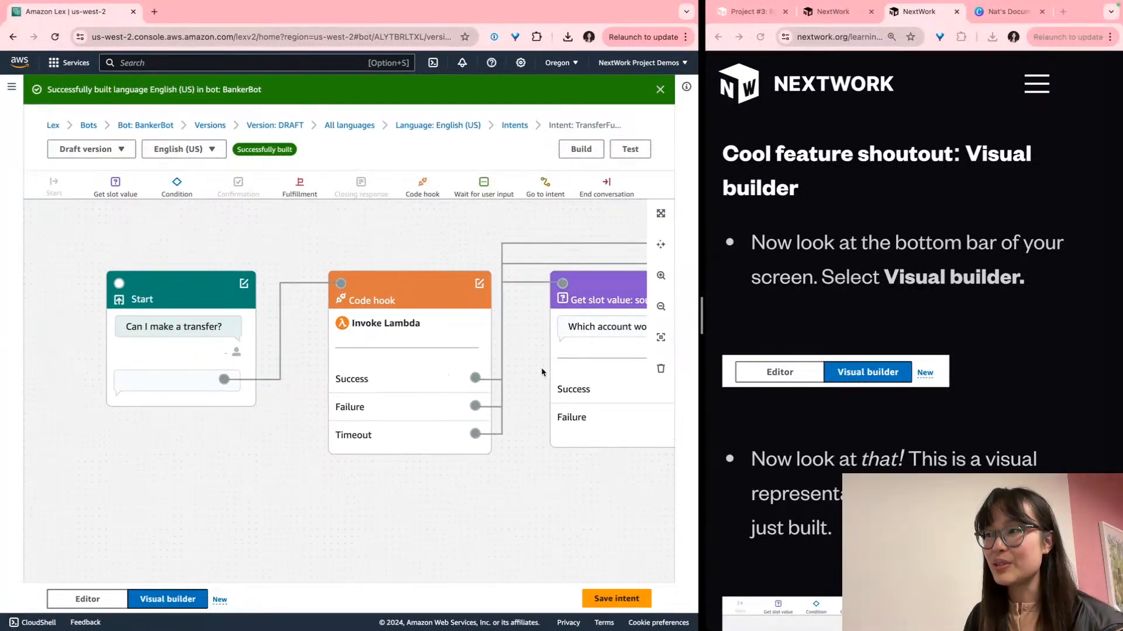
Pan across the slot, Confirmation and Closing response nodes, then back to sourceAccount
left_click_drag(516, 364, 208, 374)
left_click_drag(556, 490, 371, 513)
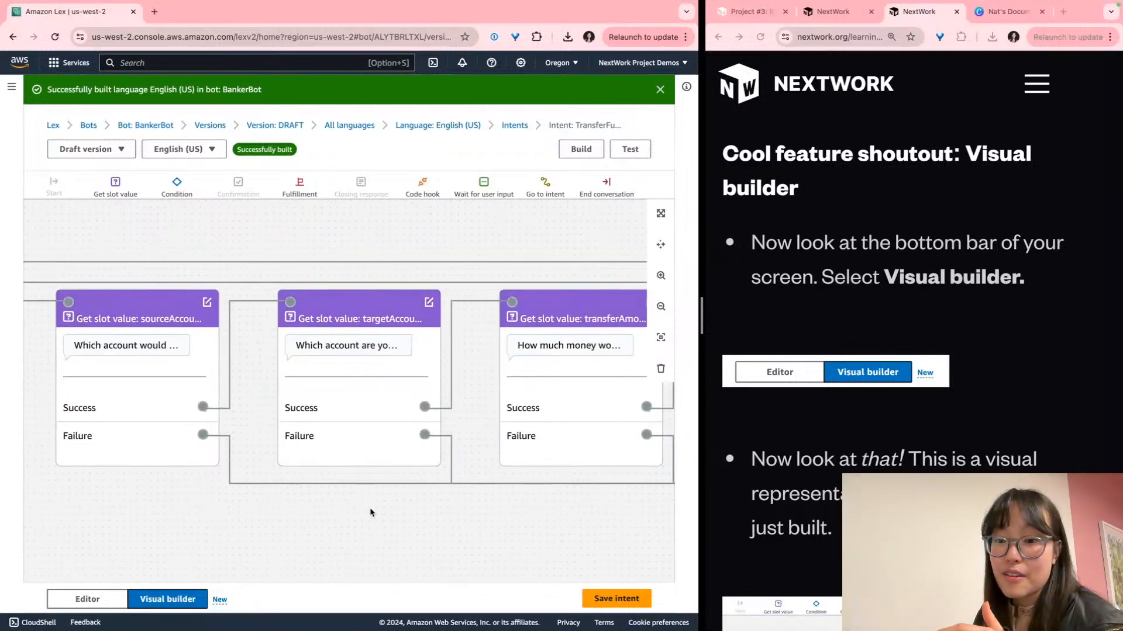
left_click_drag(370, 513, 281, 491)
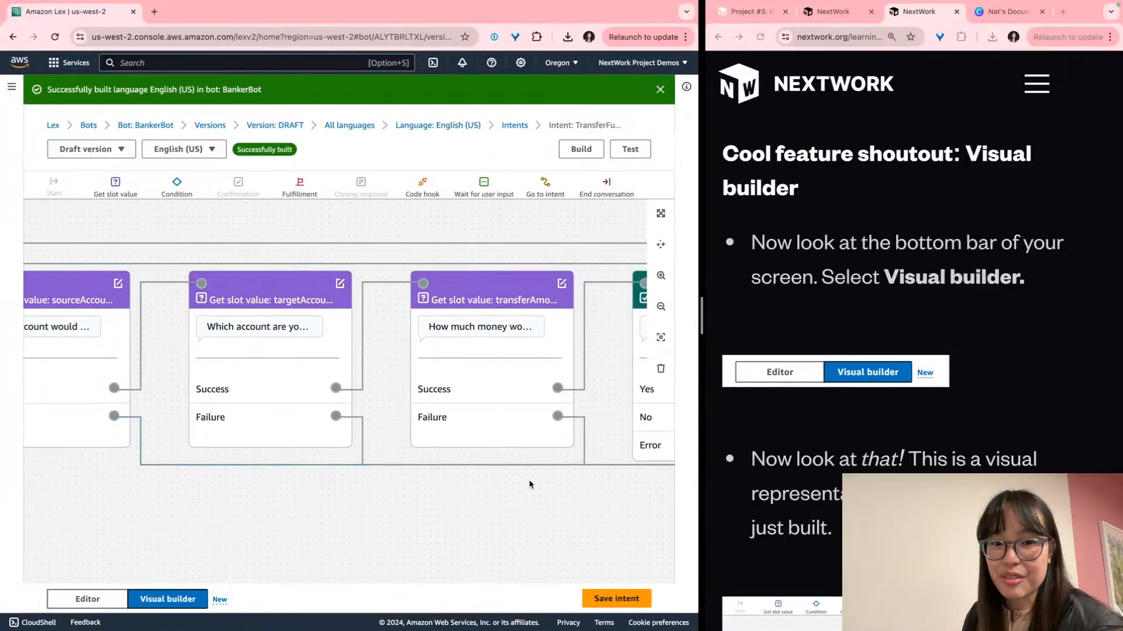
left_click_drag(582, 499, 218, 504)
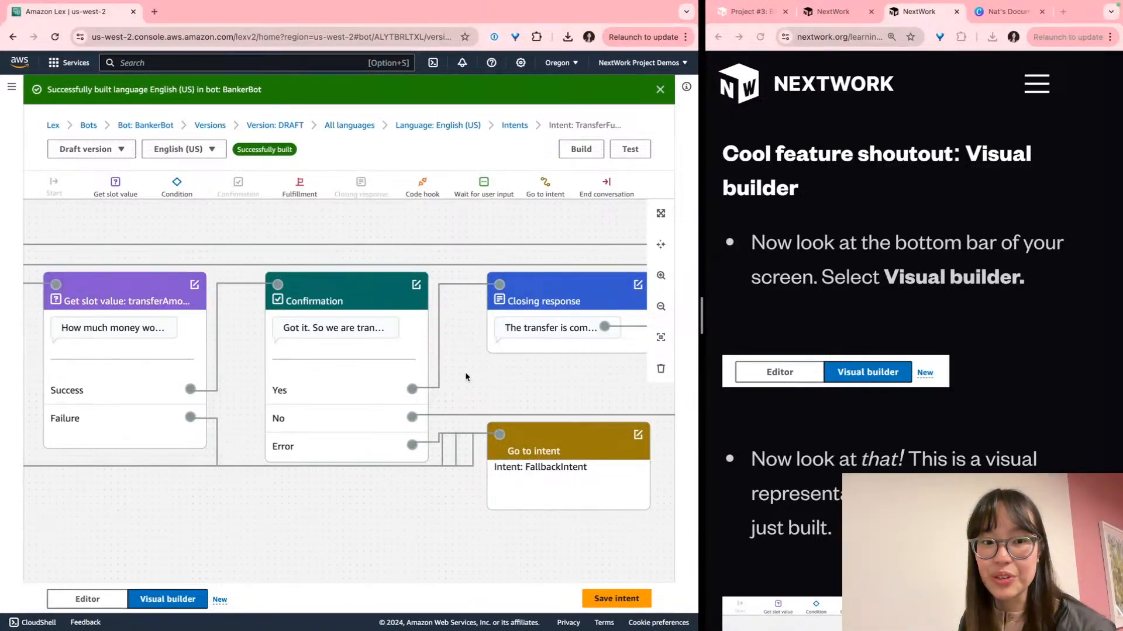
scroll(466, 376, "left", 5)
left_click_drag(183, 394, 408, 447)
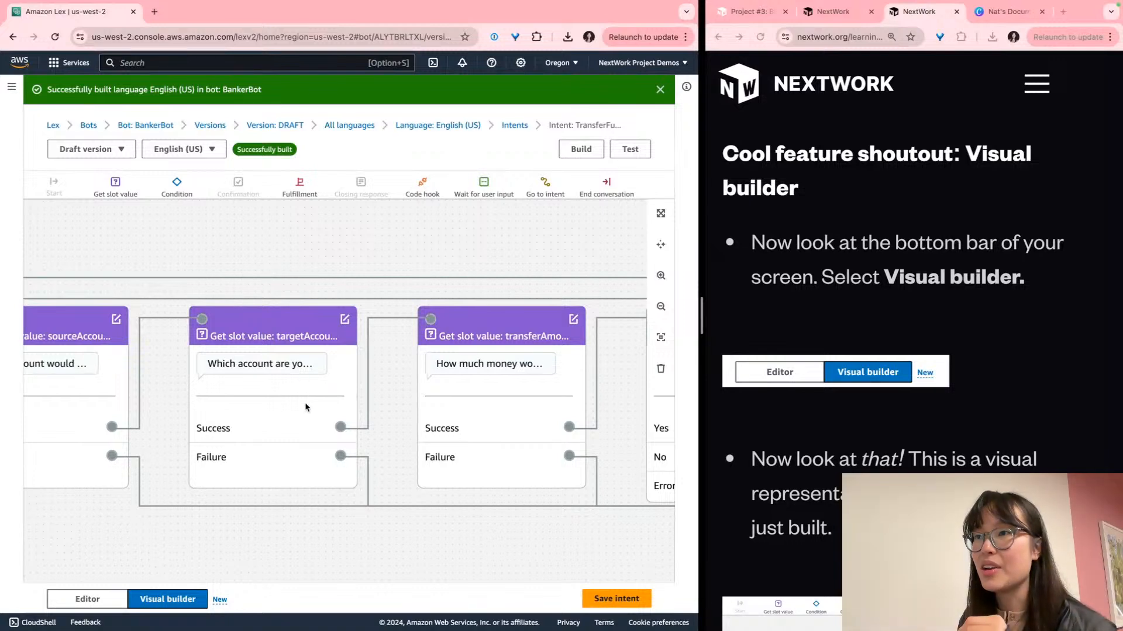
left_click_drag(169, 344, 370, 329)
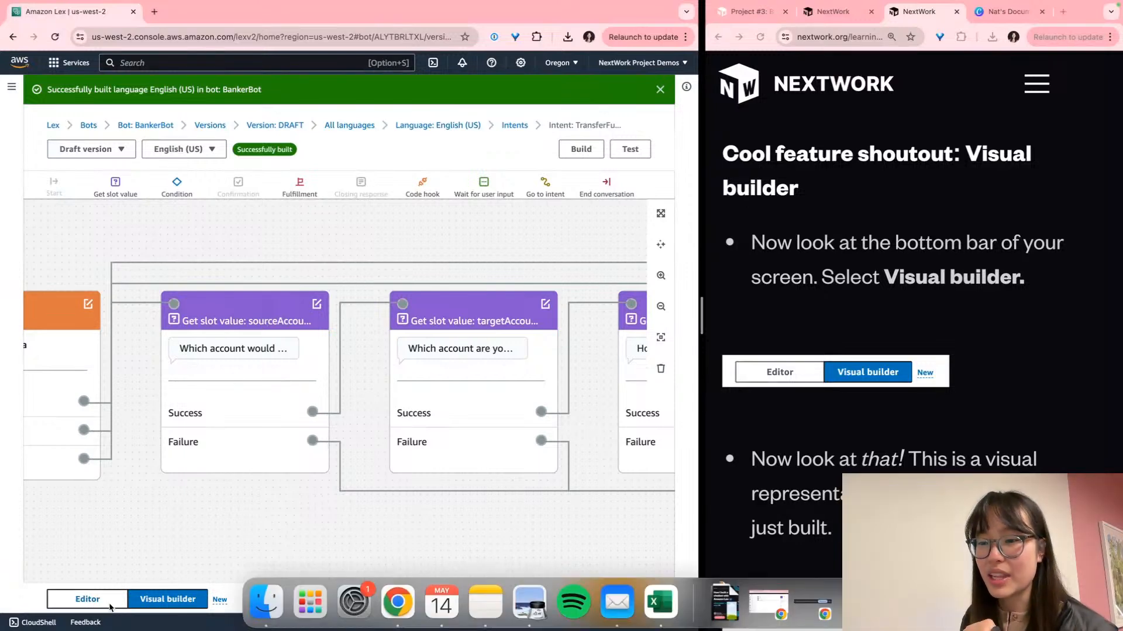
left_click(88, 599)
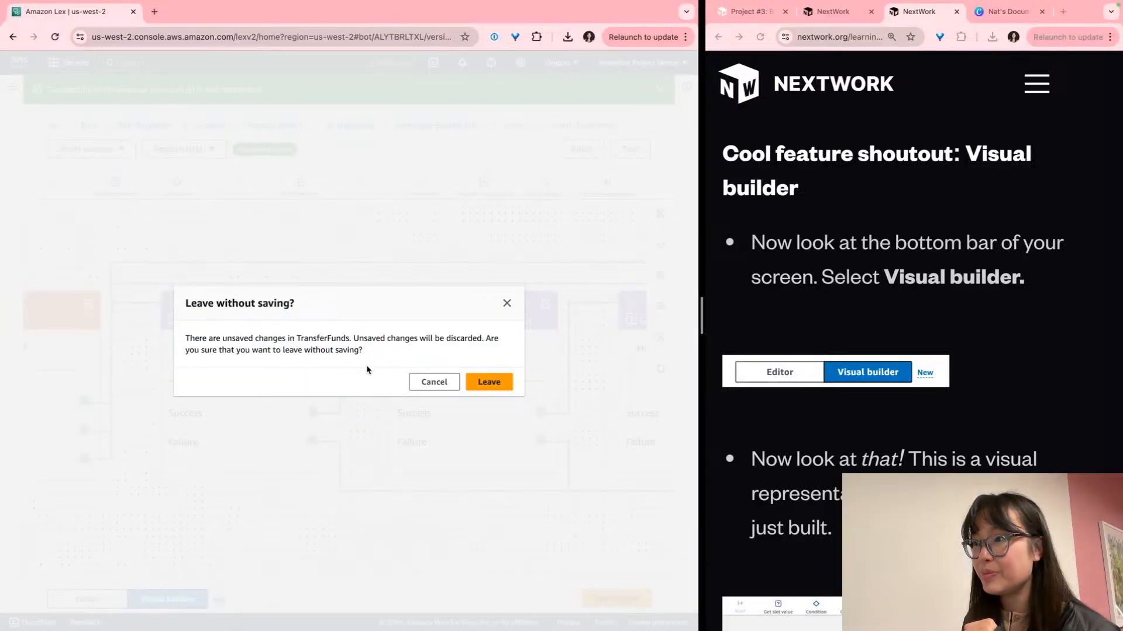
left_click(433, 382)
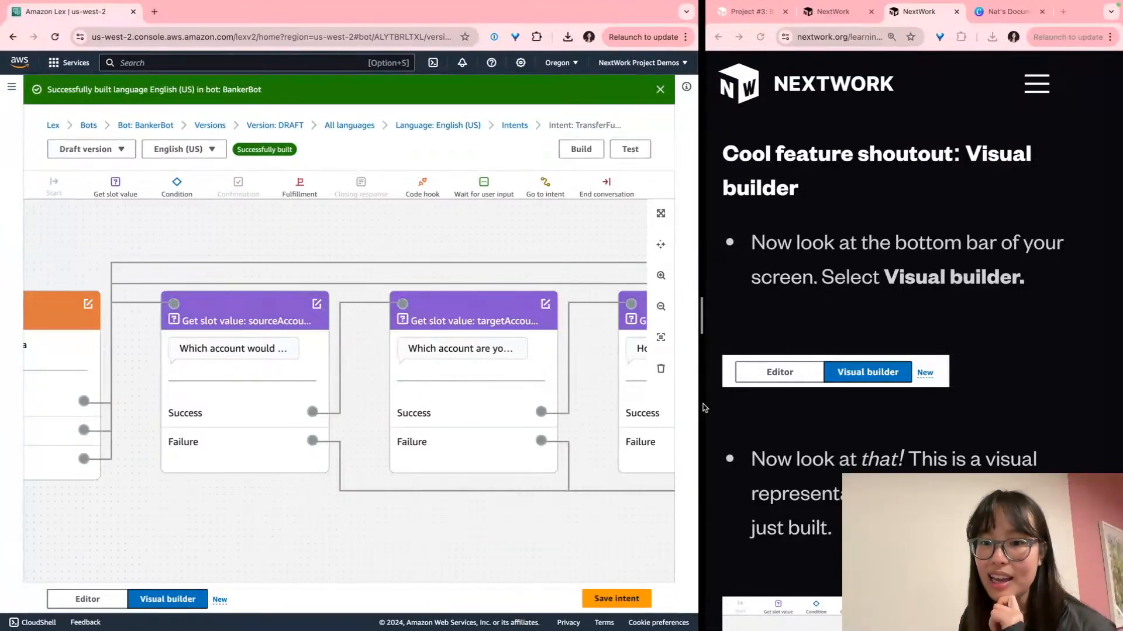
scroll(880, 368, "down", 5)
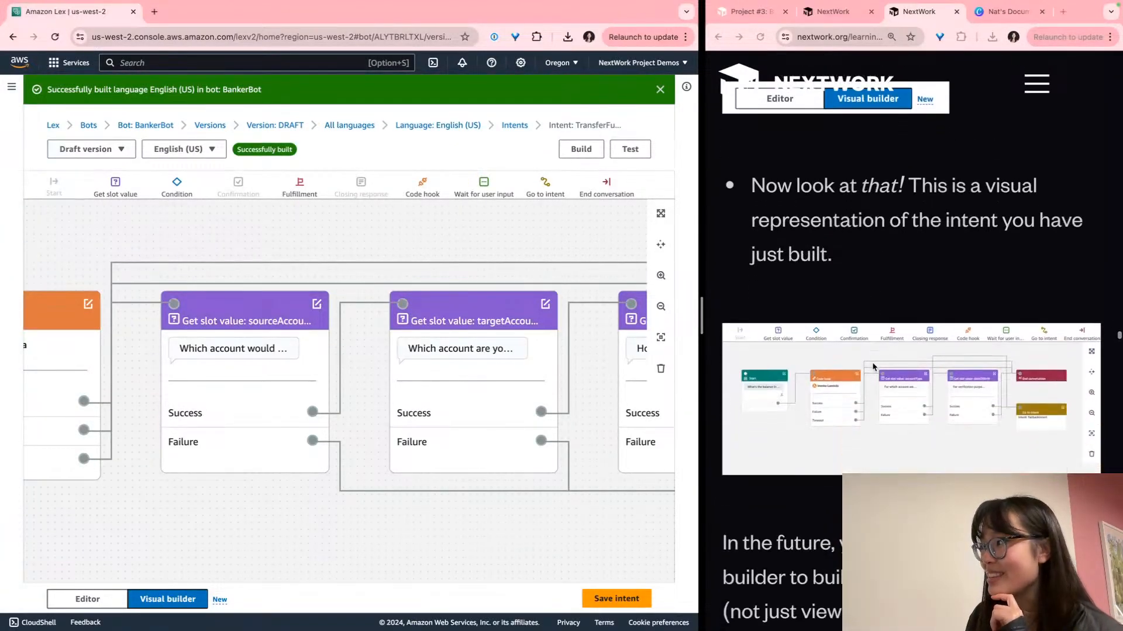
scroll(873, 367, "down", 1)
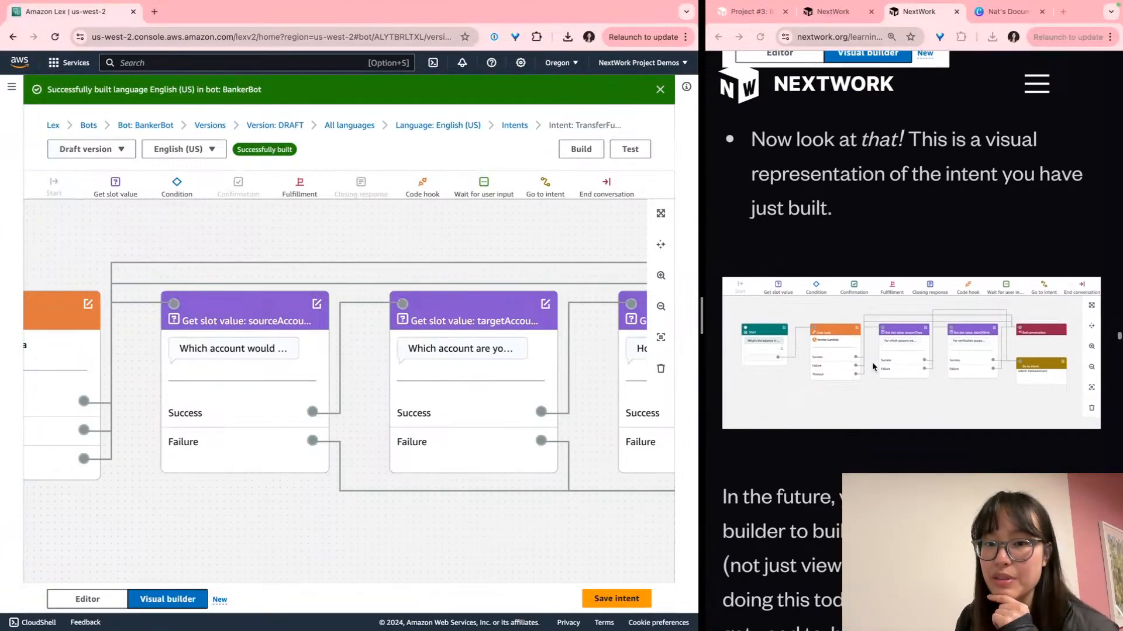
scroll(873, 367, "down", 5)
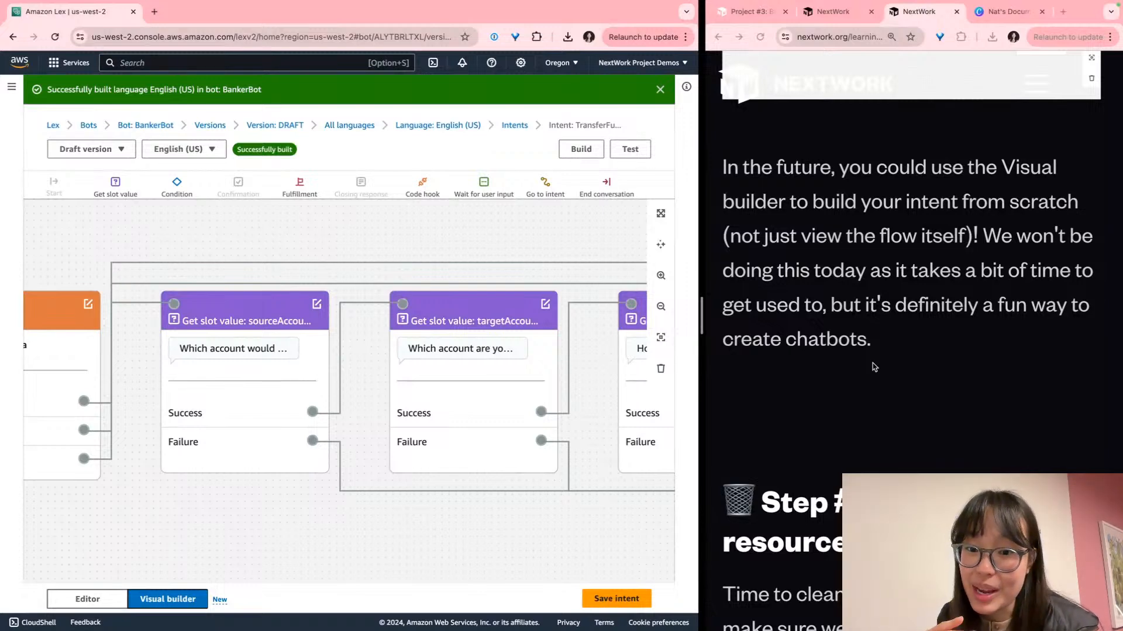
scroll(872, 367, "down", 5)
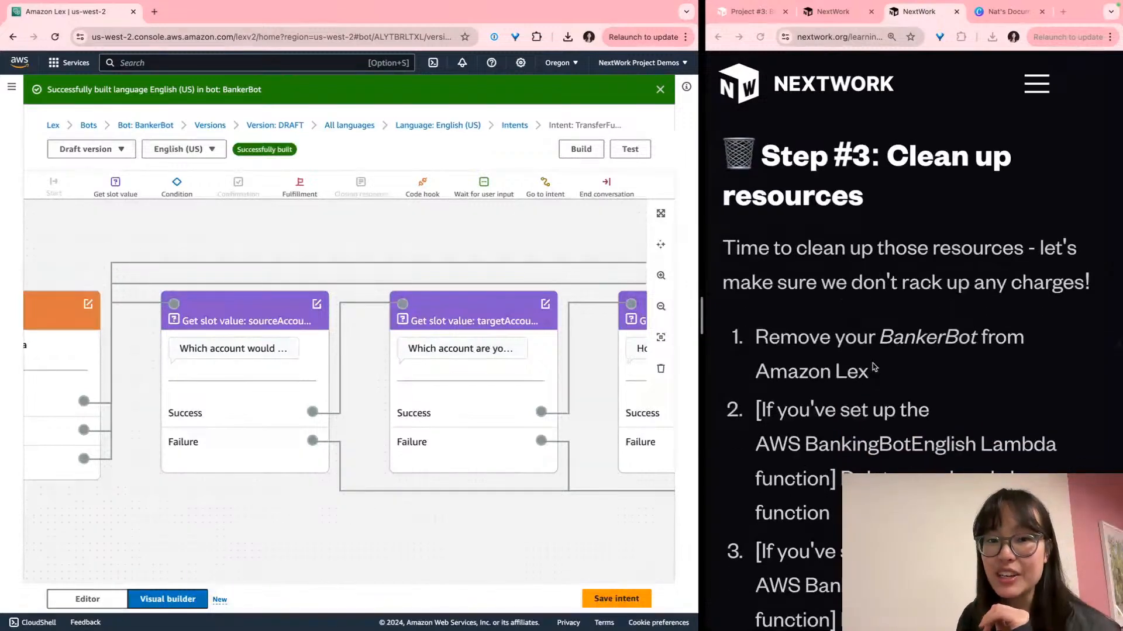
scroll(873, 367, "down", 1)
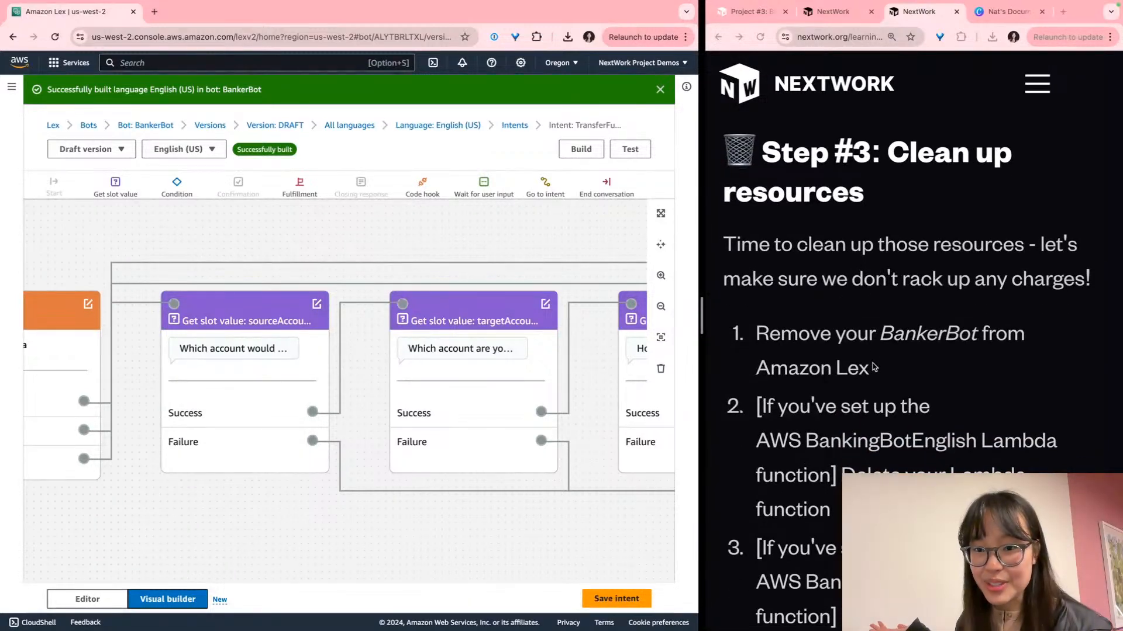
scroll(873, 366, "down", 3)
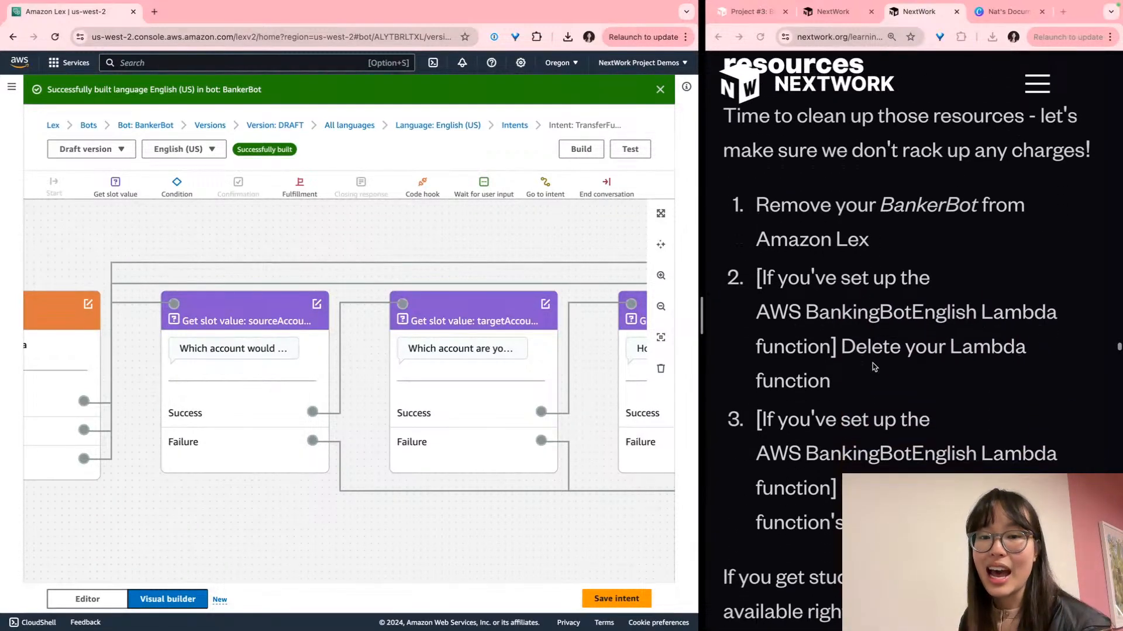
scroll(873, 366, "down", 1)
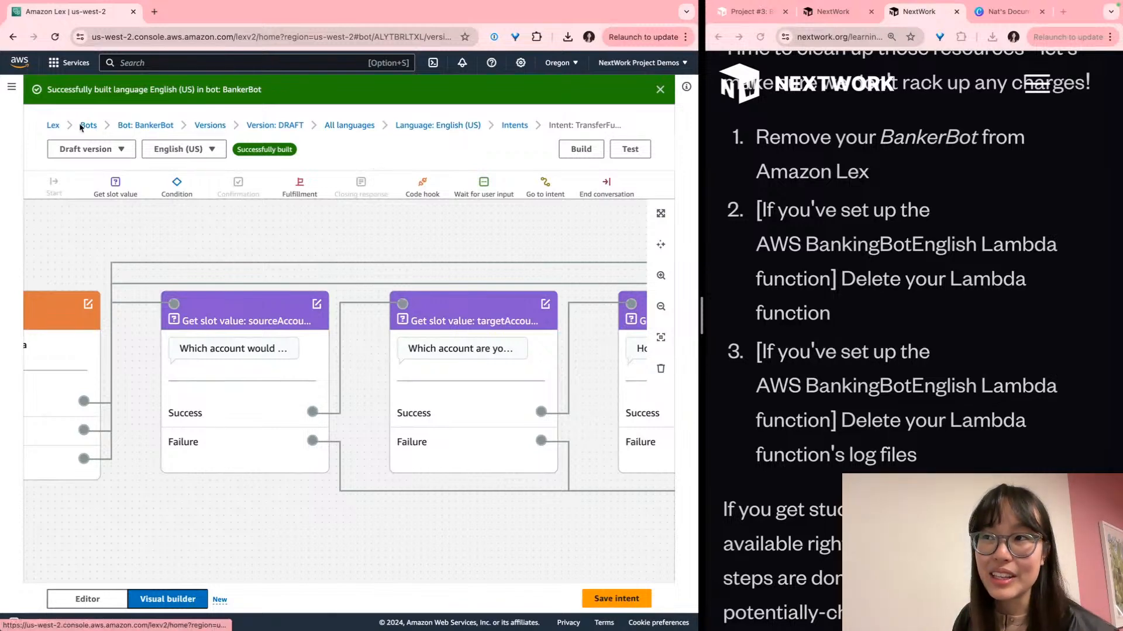
scroll(85, 128, "up", 5)
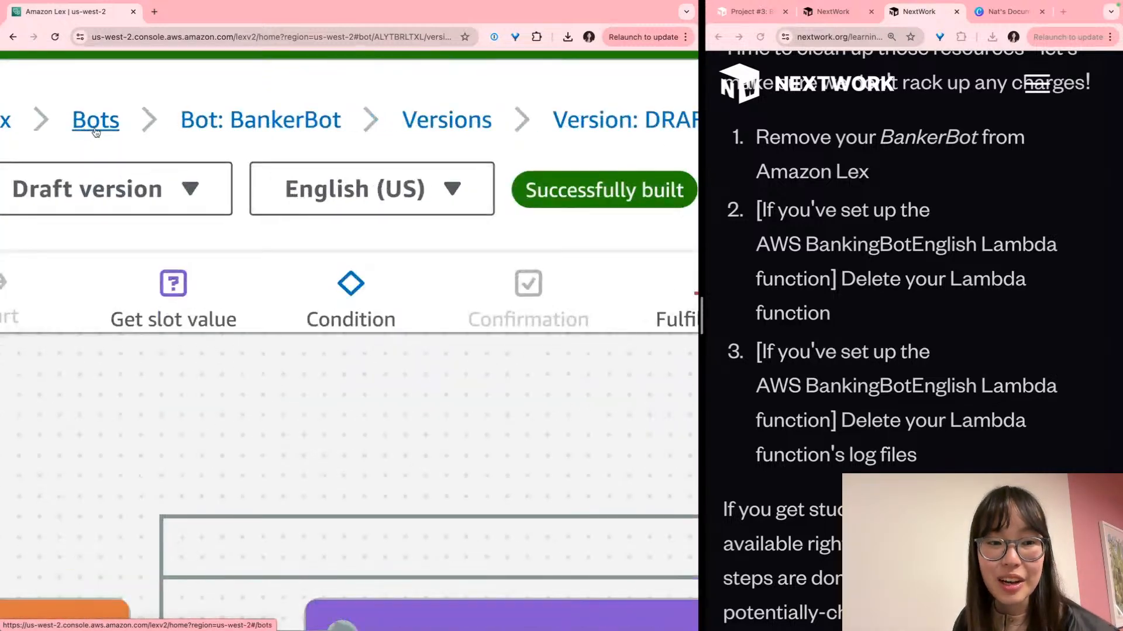
Leave the TransferFunds editor for the Bots list, discarding unsaved changes
left_click(96, 131)
scroll(159, 174, "down", 5)
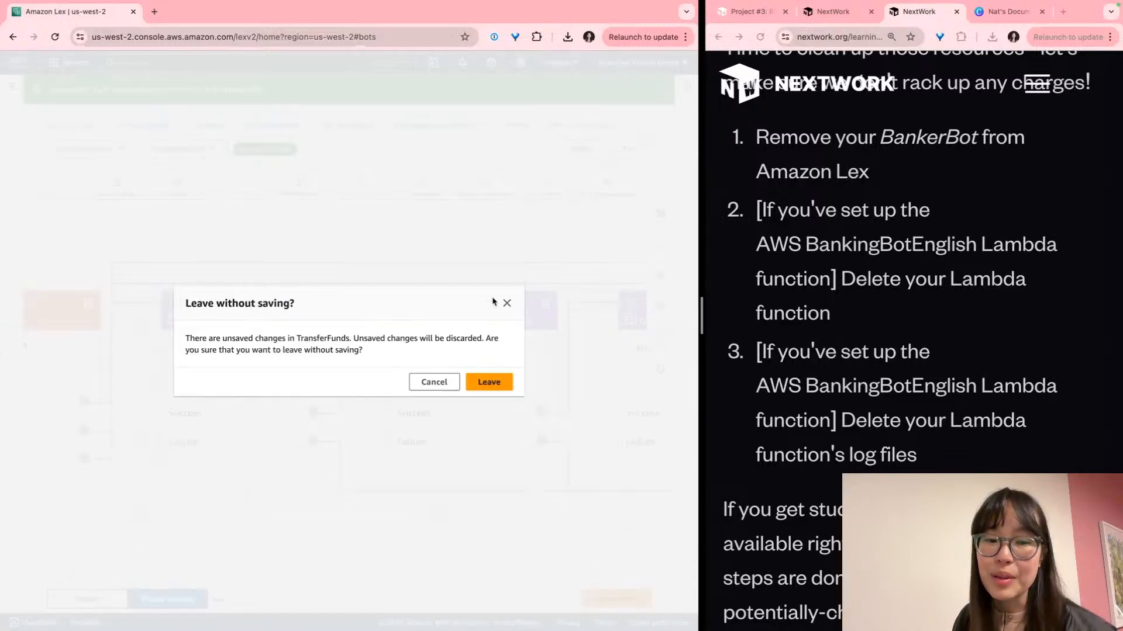
scroll(478, 401, "up", 3)
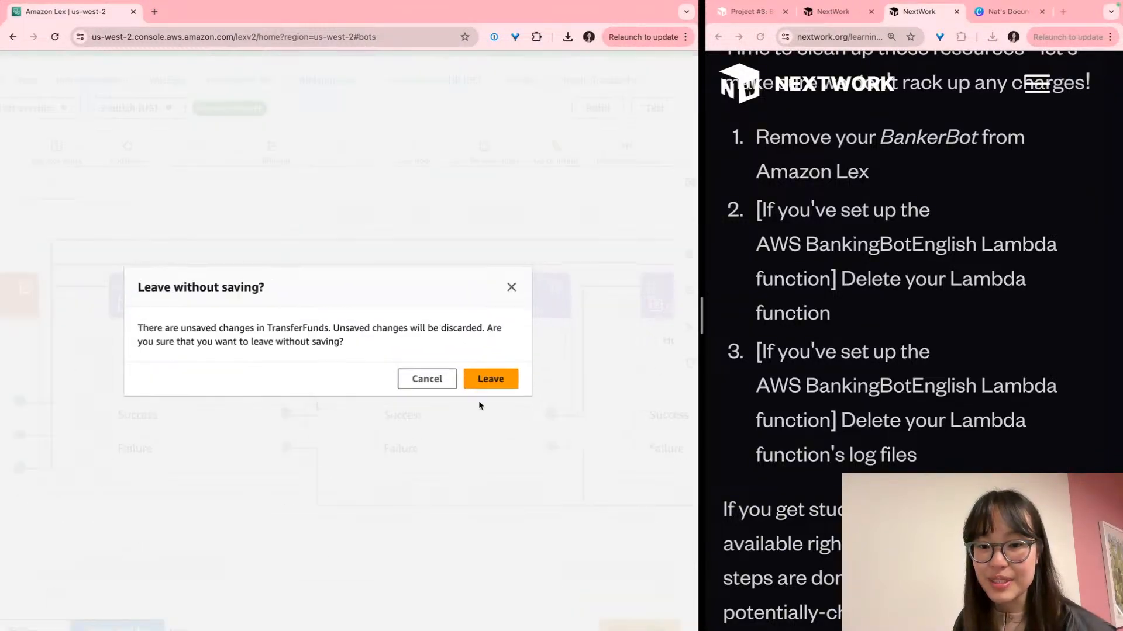
left_click(487, 376)
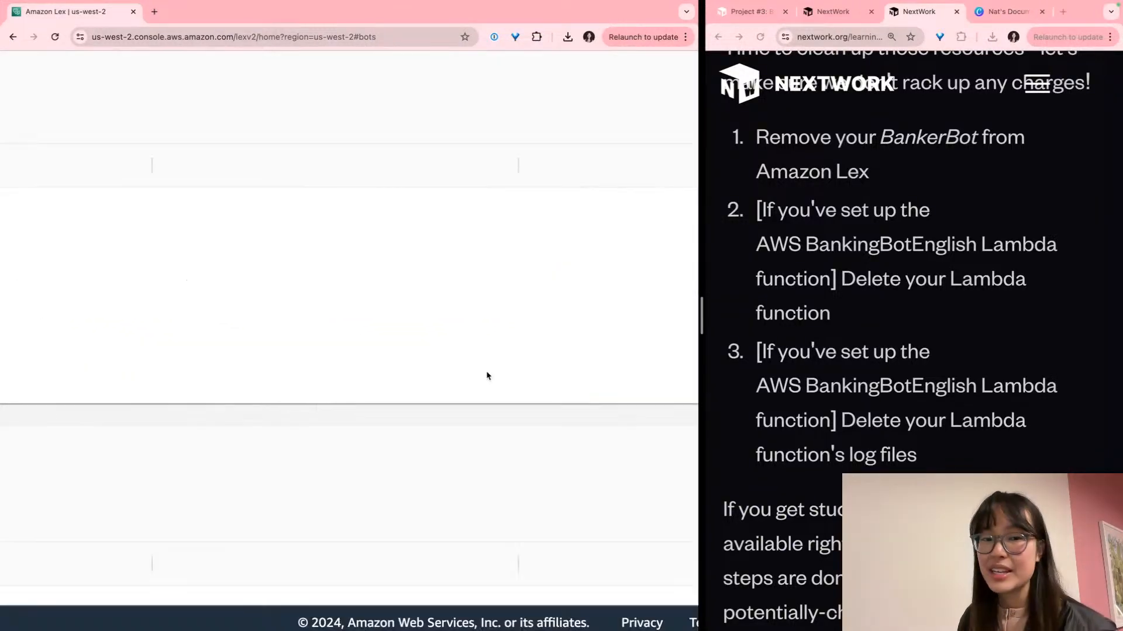
scroll(459, 381, "down", 5)
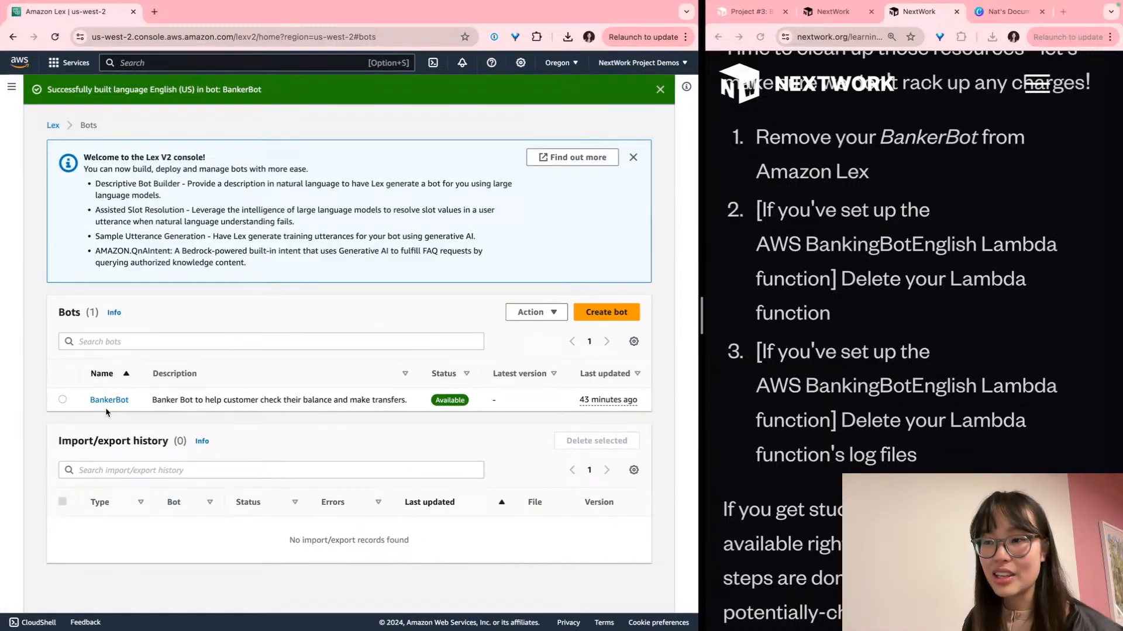
scroll(37, 395, "up", 5)
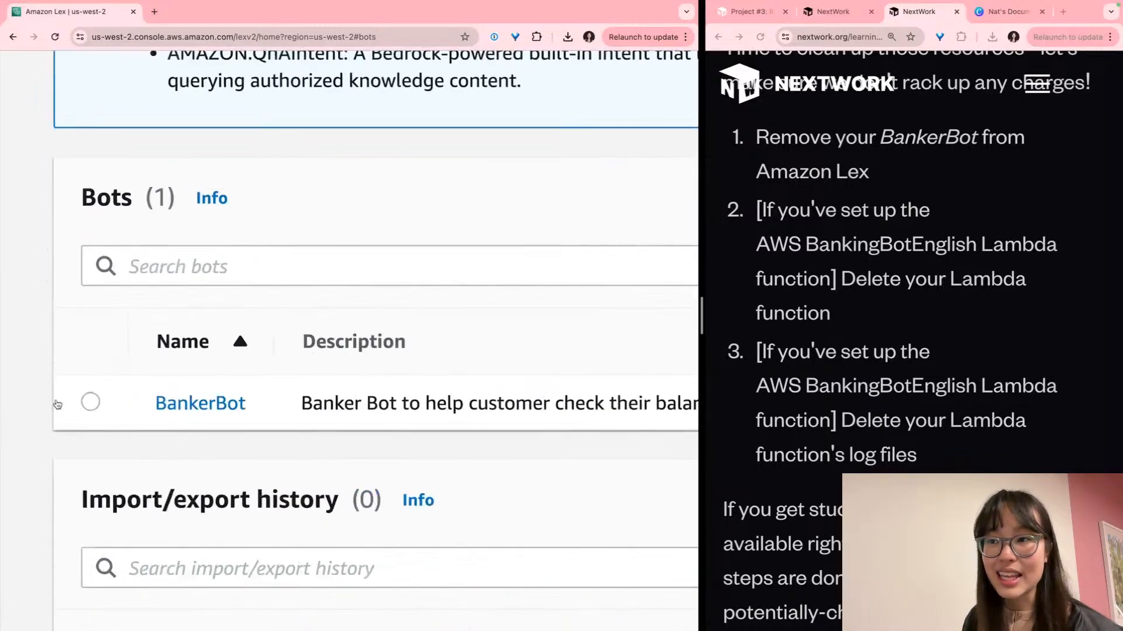
Select BankerBot in the Lex bots list
left_click(91, 402)
scroll(92, 402, "right", 10)
scroll(93, 403, "right", 3)
Delete BankerBot via Action > Delete and confirm, leaving no bots listed
left_click(345, 201)
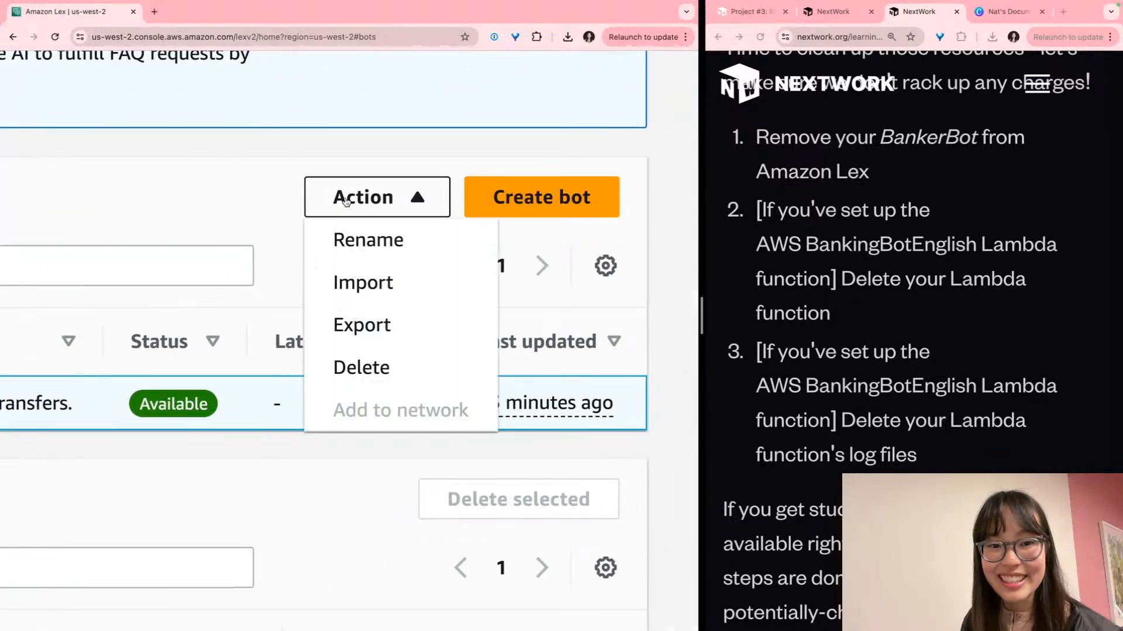
left_click(341, 363)
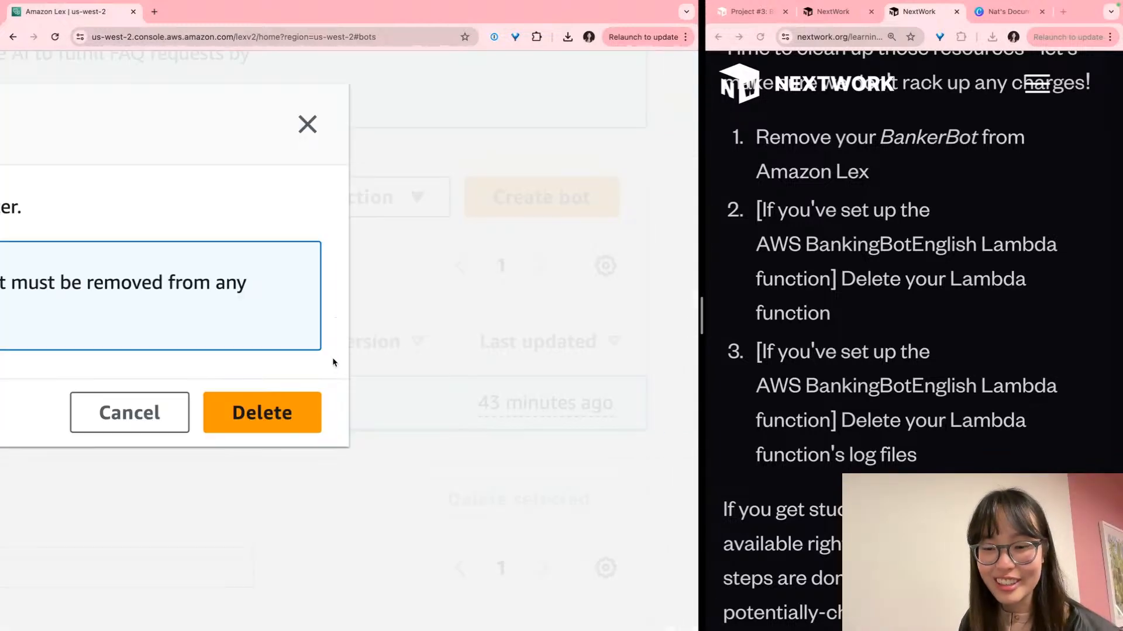
scroll(333, 385, "down", 5)
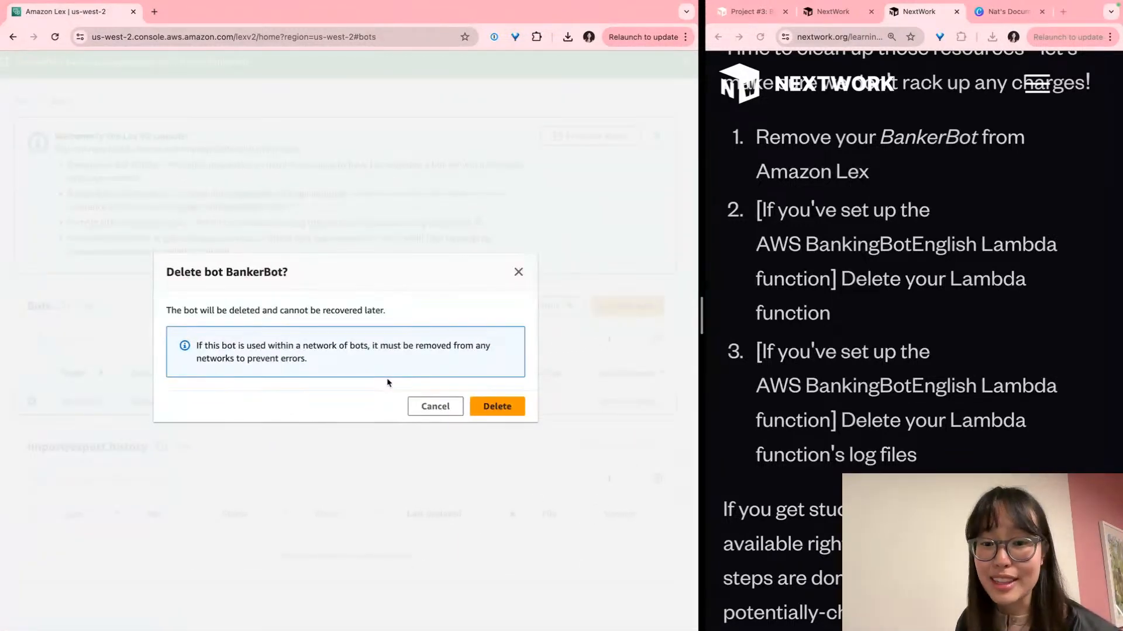
scroll(387, 383, "up", 3)
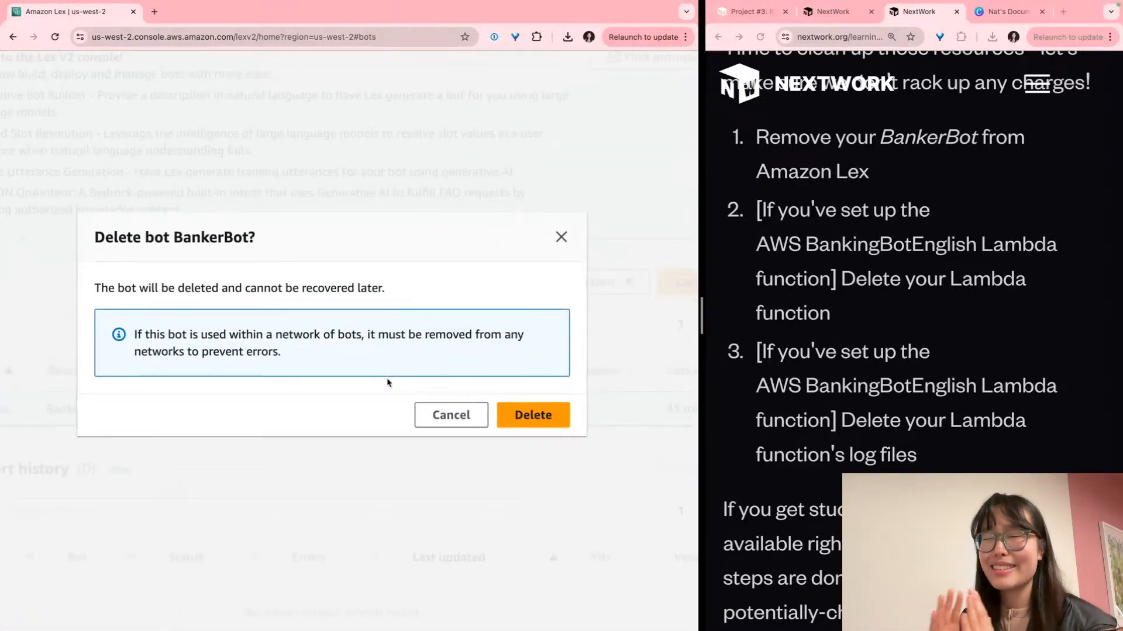
left_click(532, 416)
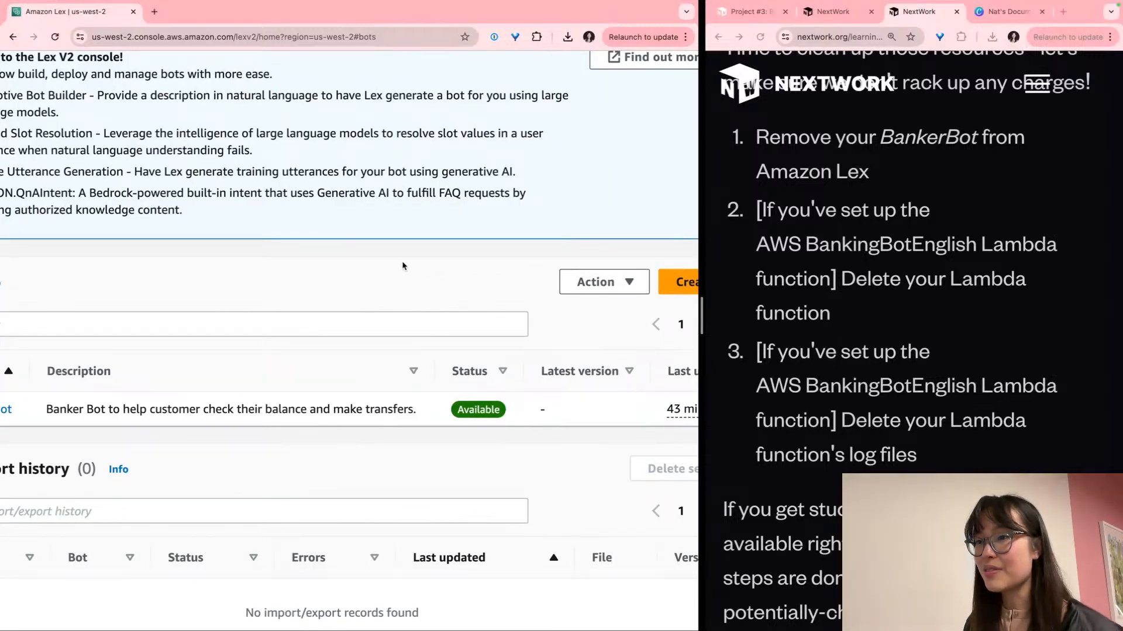
scroll(404, 266, "down", 3)
scroll(36, 117, "up", 5)
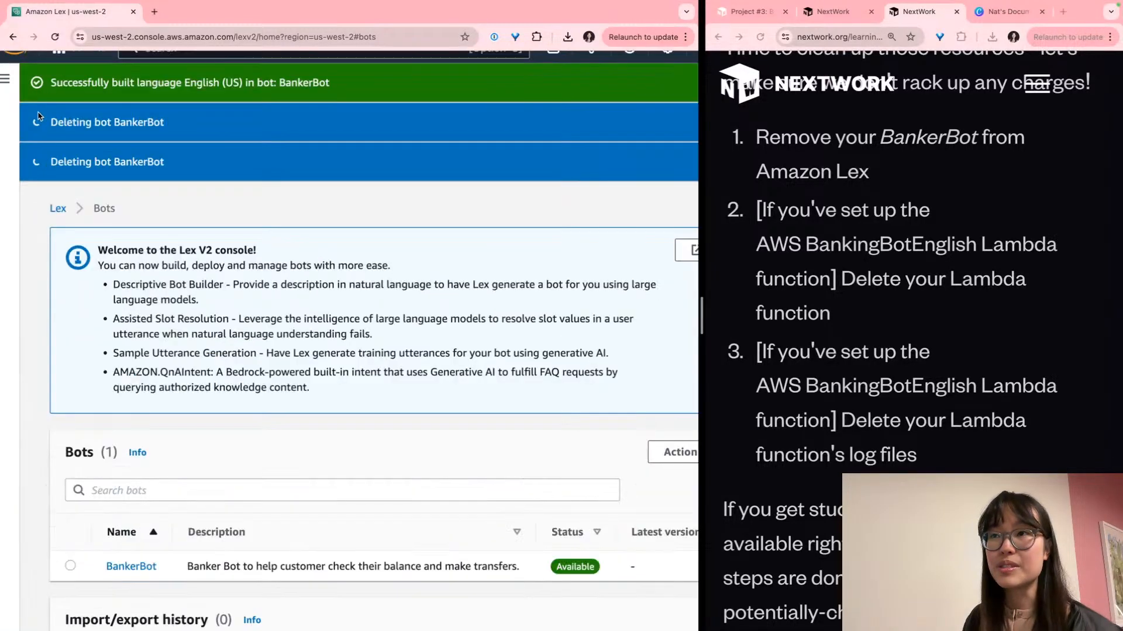
scroll(47, 117, "up", 2)
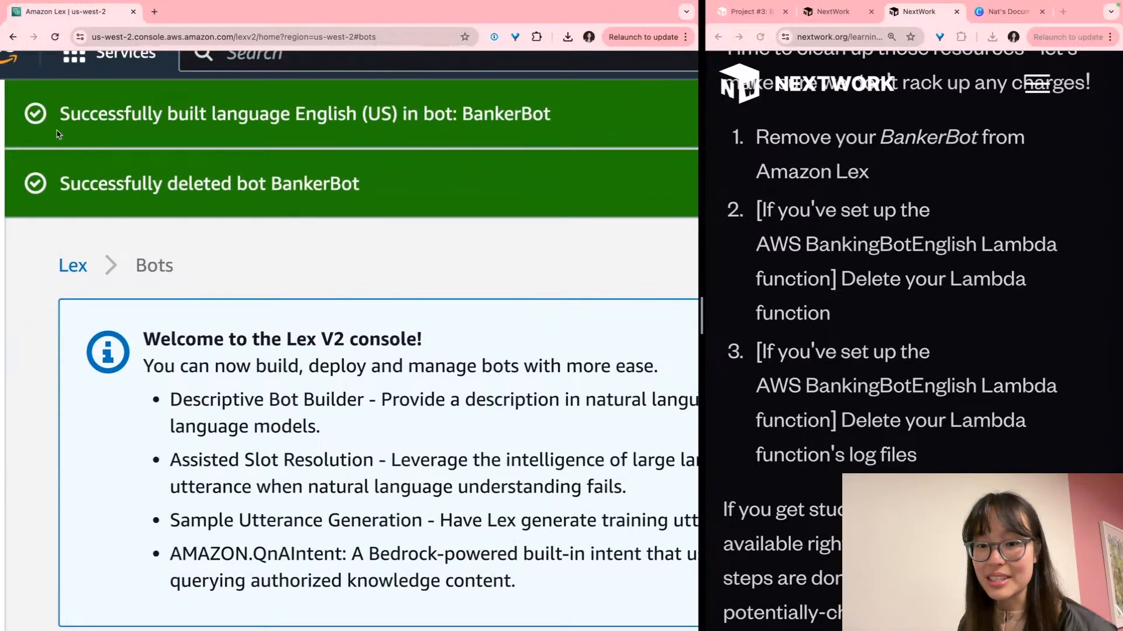
scroll(56, 134, "down", 5)
scroll(204, 364, "down", 1)
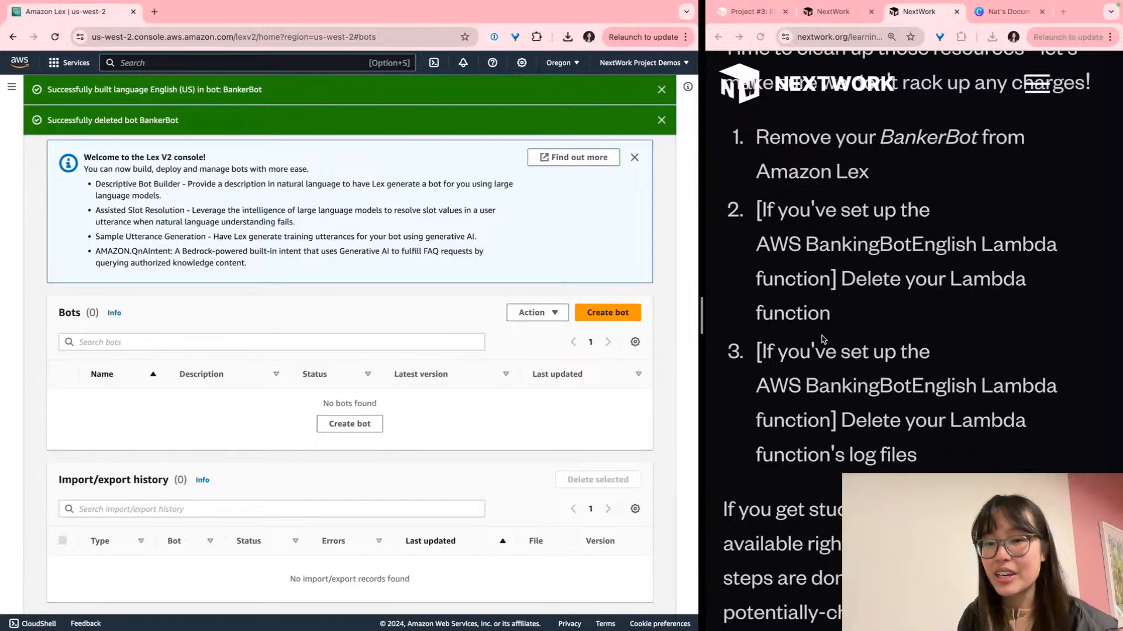
Scroll the guide past the Lambda and CloudWatch cleanup steps to Secret Mission #1
scroll(862, 300, "down", 2)
scroll(863, 300, "down", 1)
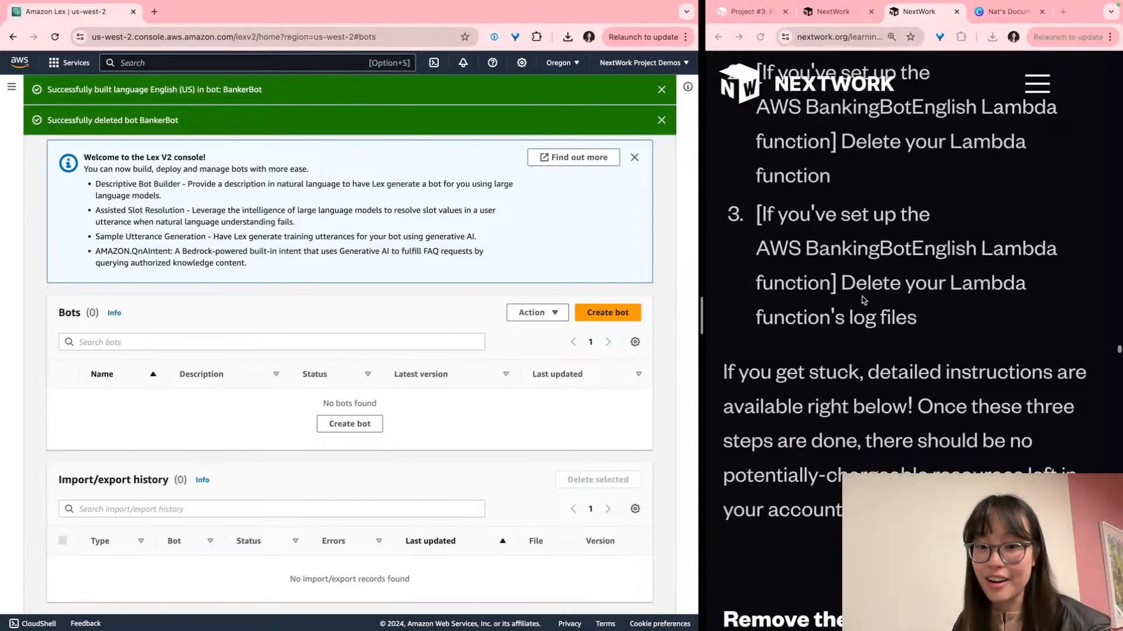
scroll(862, 300, "down", 4)
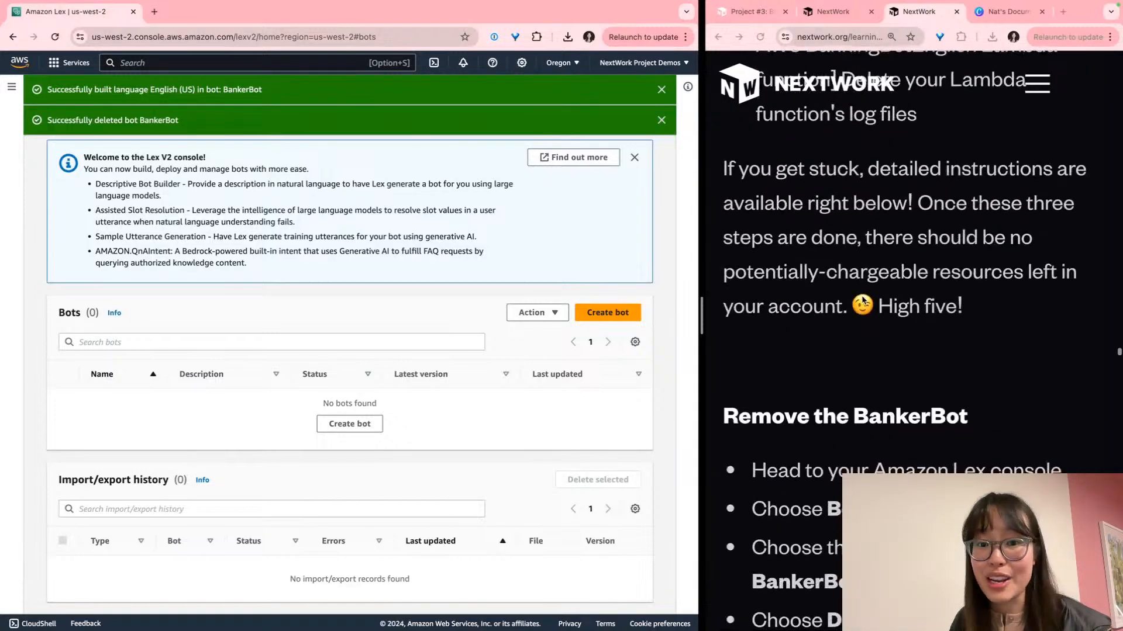
scroll(862, 299, "down", 15)
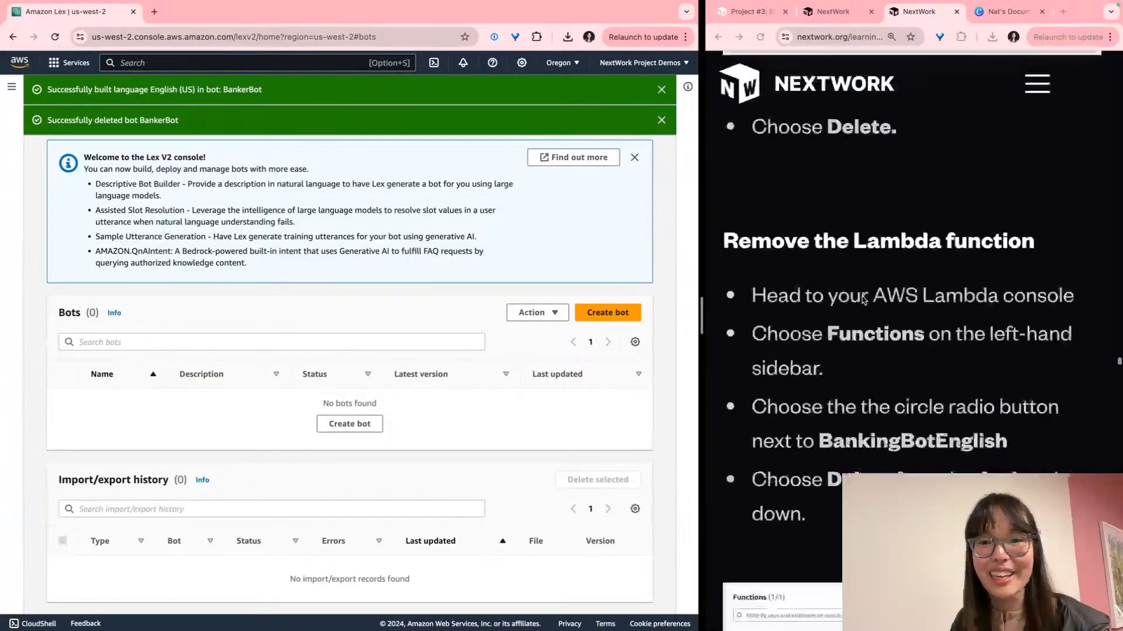
scroll(863, 299, "down", 14)
scroll(862, 300, "up", 3)
scroll(862, 300, "down", 7)
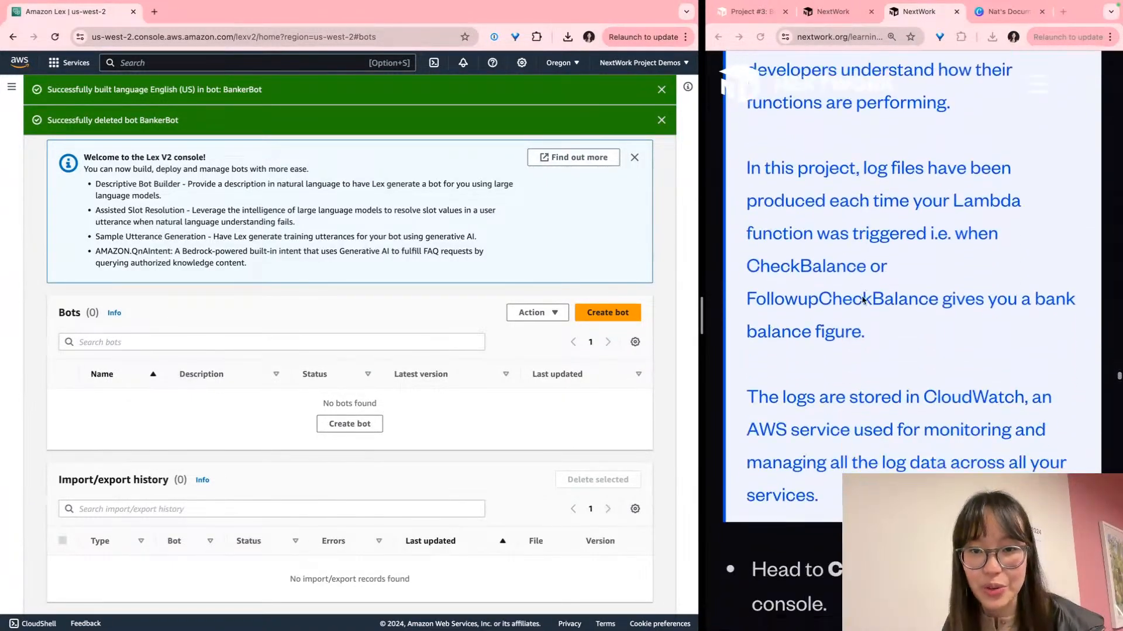
scroll(862, 300, "down", 7)
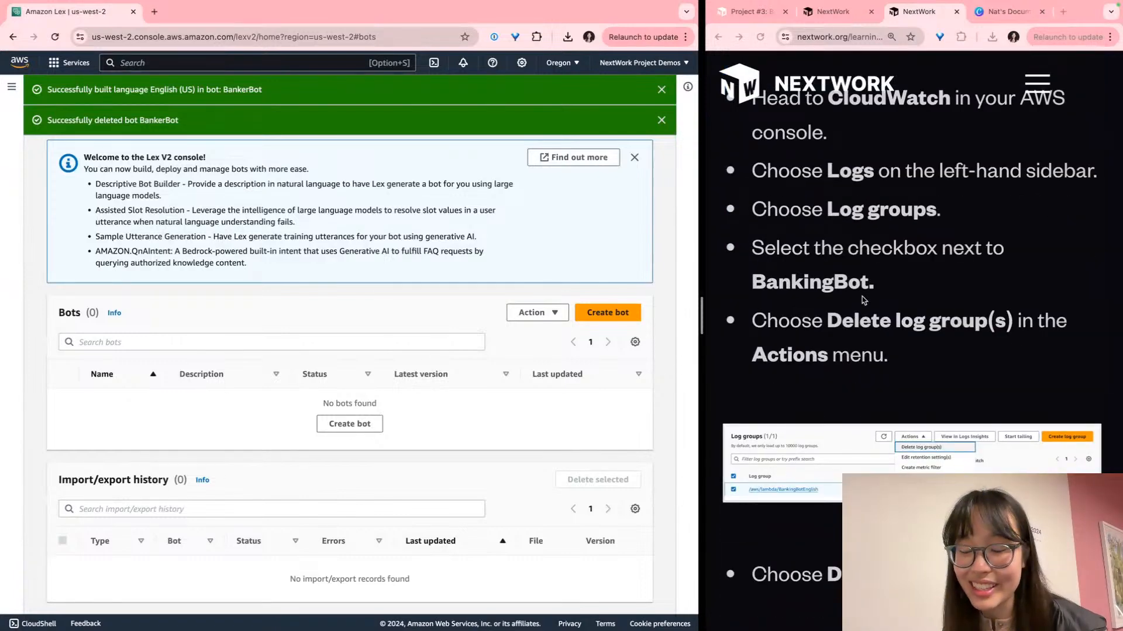
scroll(862, 298, "down", 6)
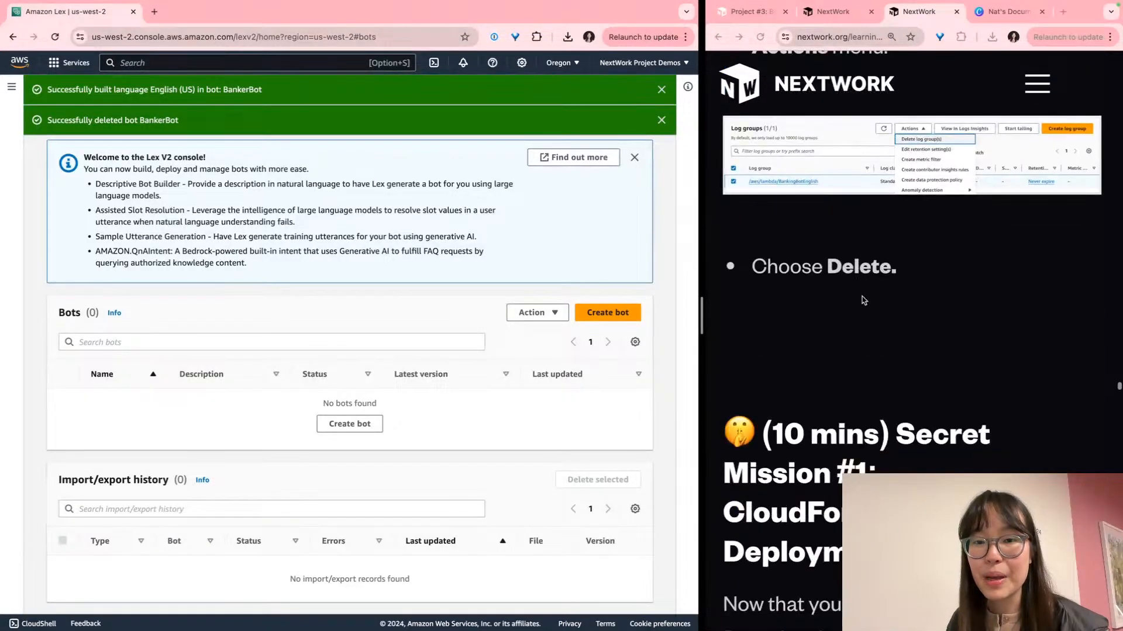
scroll(861, 298, "down", 6)
scroll(864, 301, "down", 1)
scroll(865, 301, "up", 1)
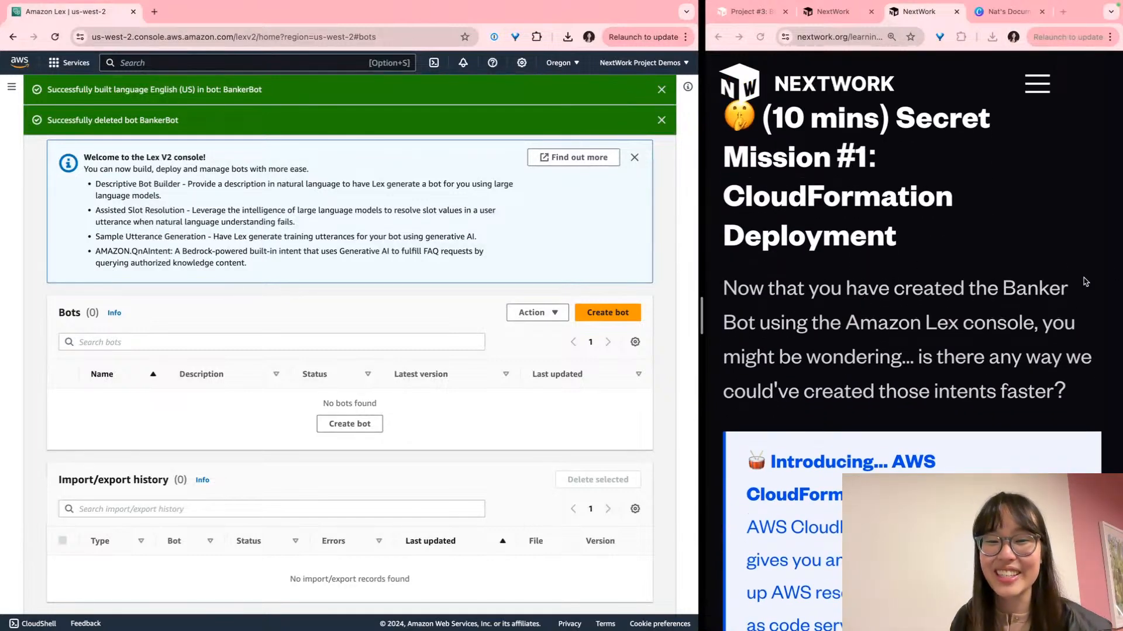
scroll(1086, 282, "up", 1)
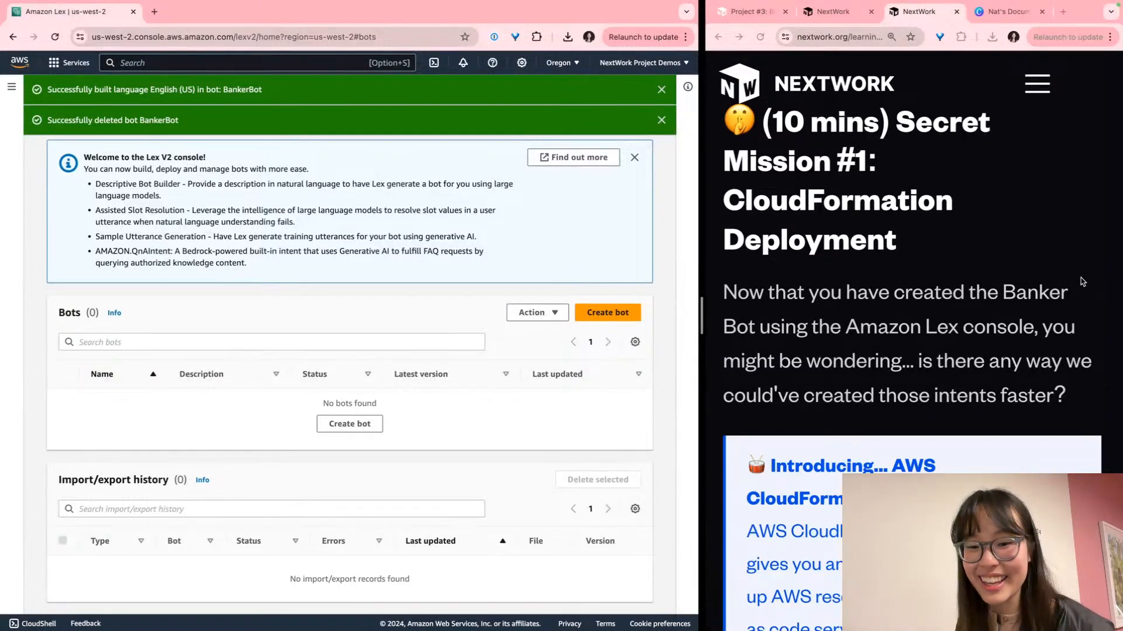
scroll(1079, 278, "up", 2)
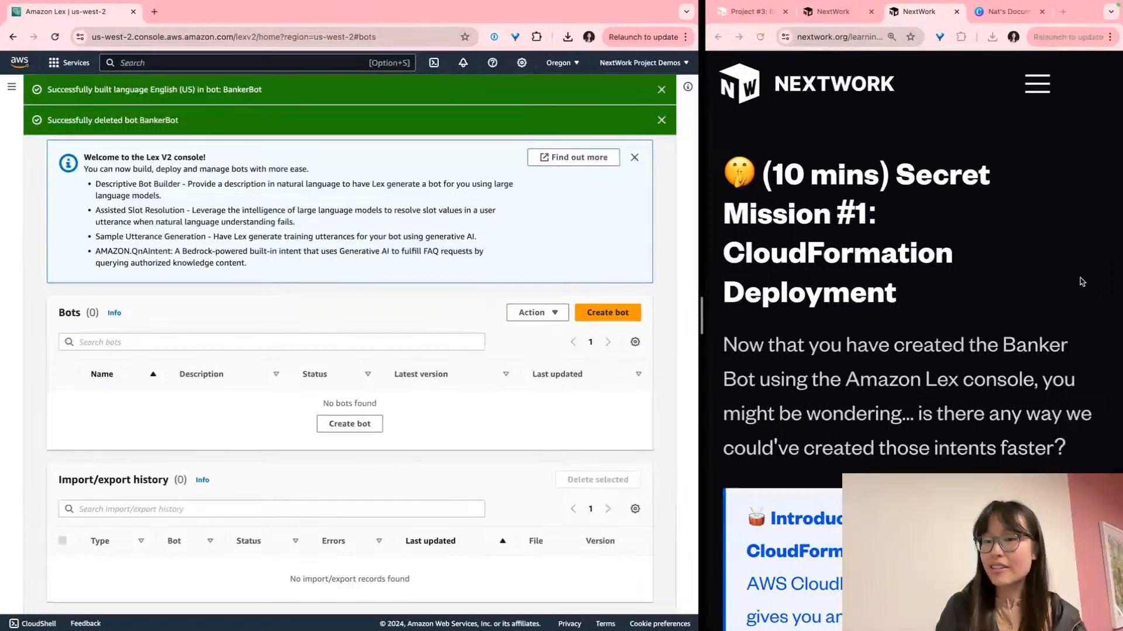
scroll(1080, 278, "down", 5)
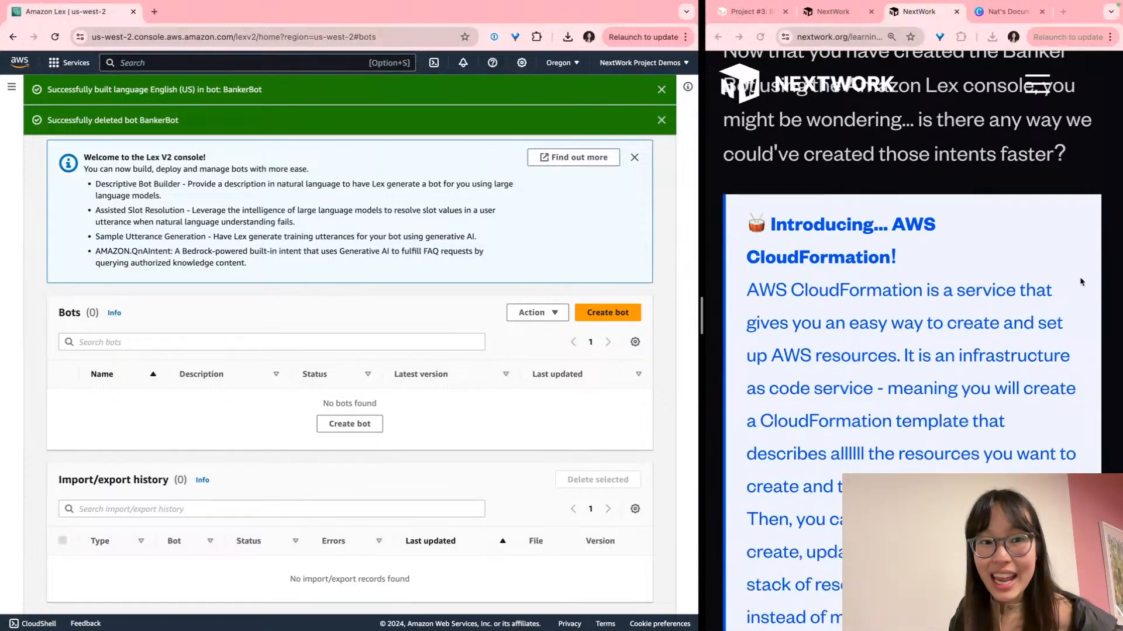
Scroll the guide past the CloudFormation box to the nextwork-banker-bot.yaml template link
scroll(1079, 282, "down", 2)
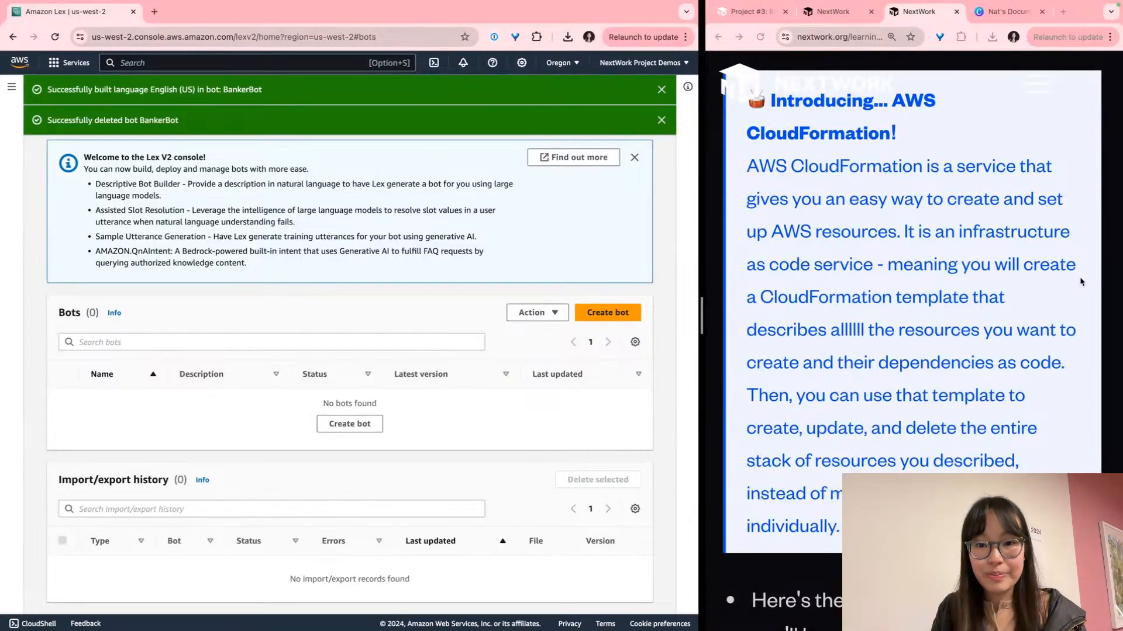
scroll(1081, 282, "up", 1)
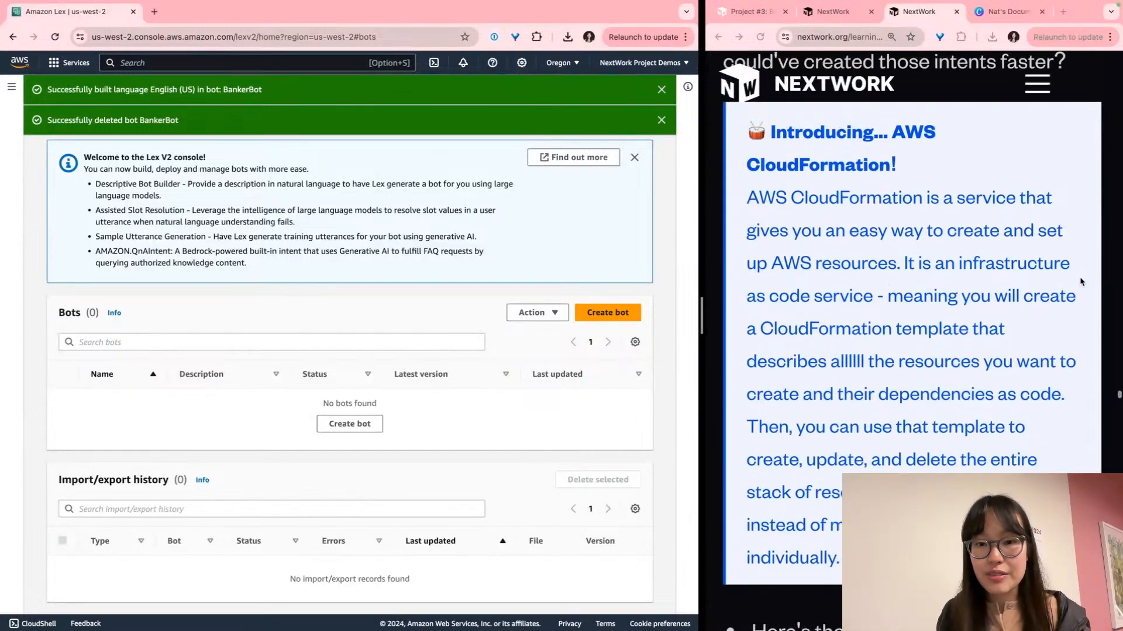
scroll(1080, 283, "down", 1)
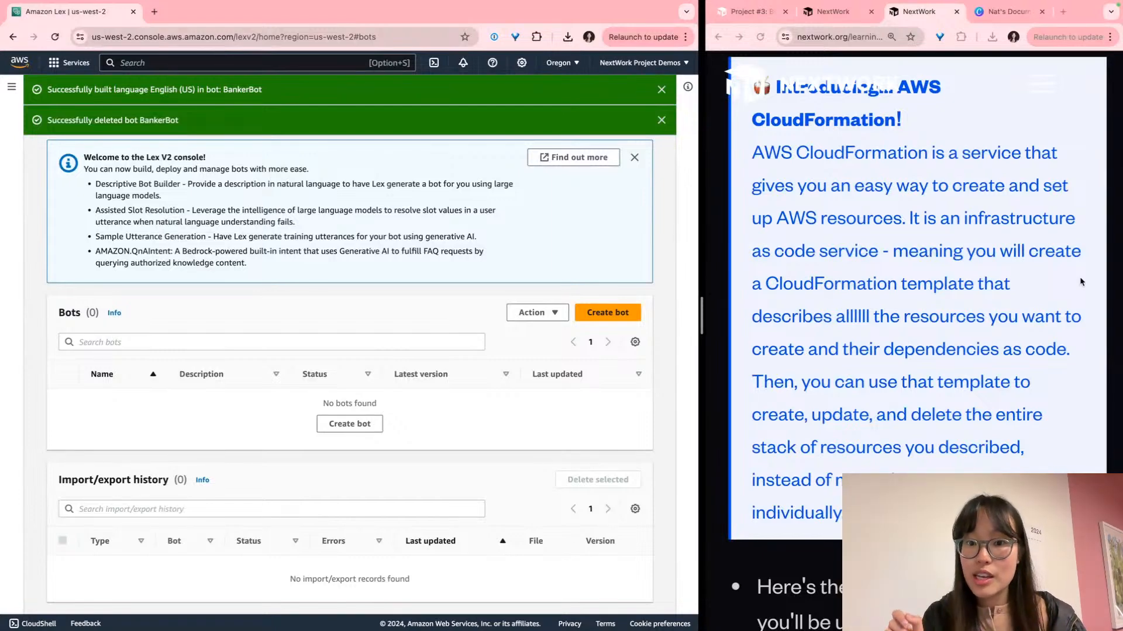
scroll(1080, 282, "down", 3)
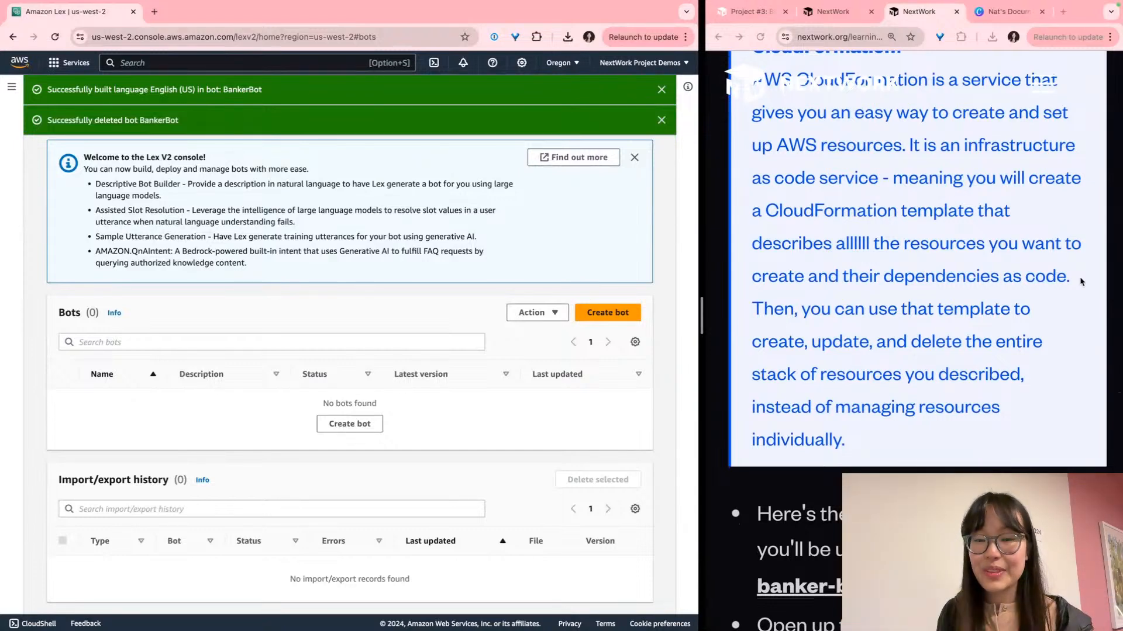
scroll(1080, 282, "down", 3)
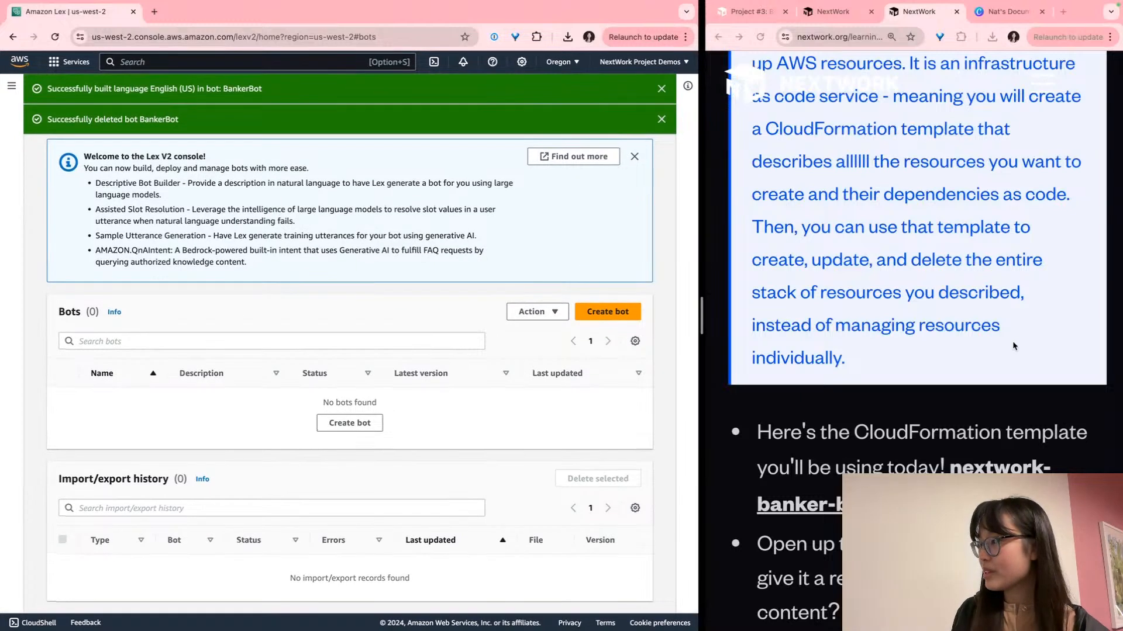
scroll(1013, 344, "down", 5)
scroll(1012, 345, "up", 2)
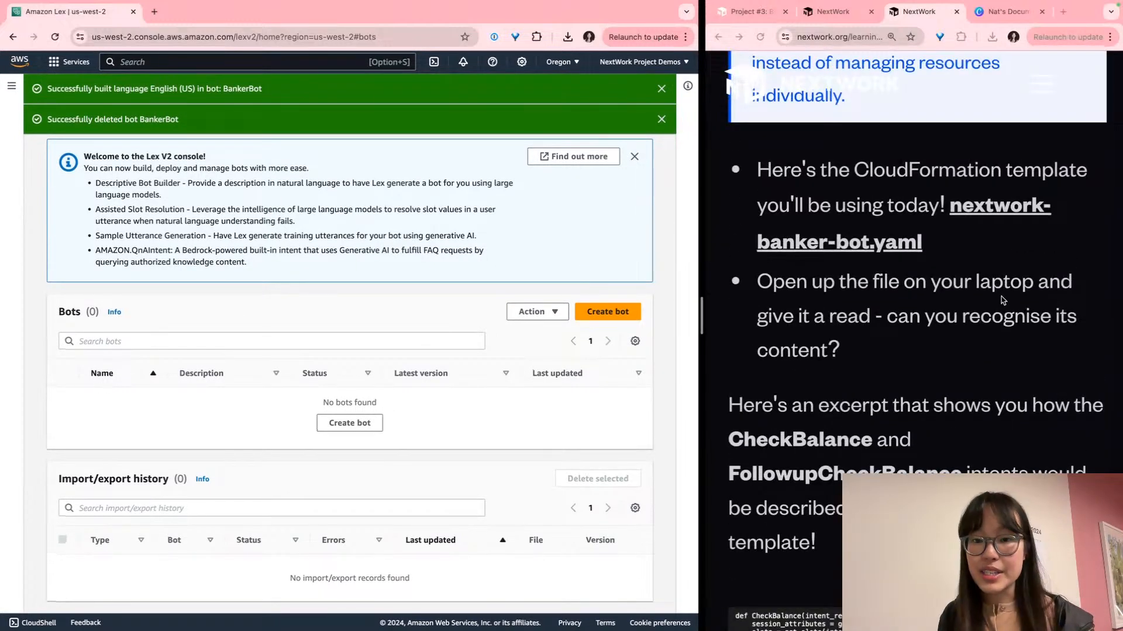
Download the nextwork-banker-bot.yaml template from the guide
left_click(964, 205)
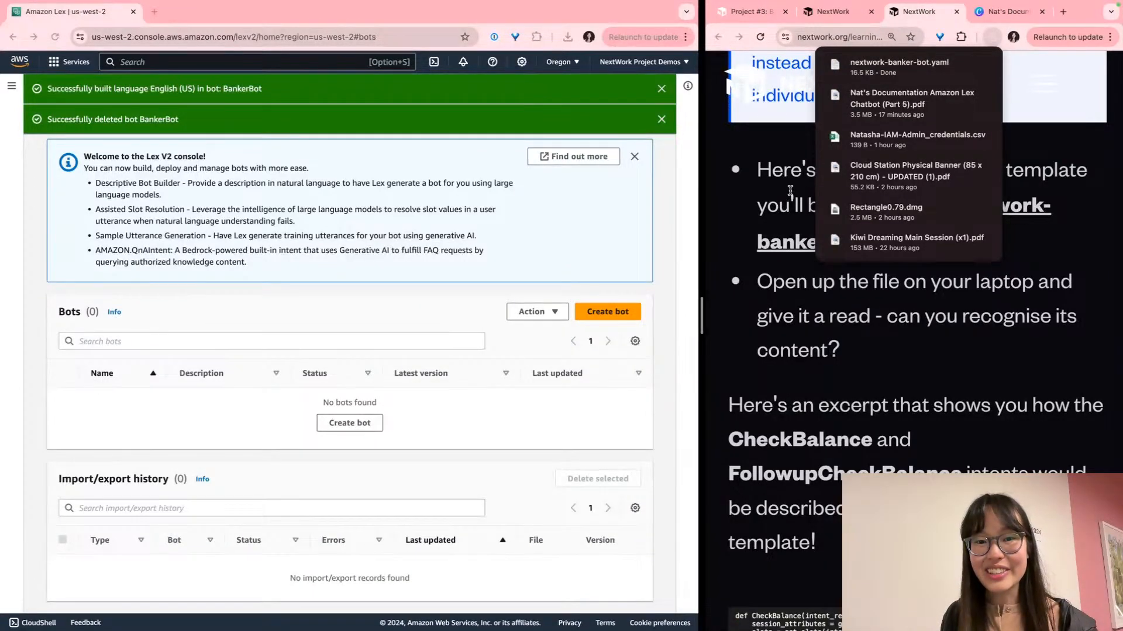
scroll(854, 283, "down", 3)
scroll(854, 283, "down", 1)
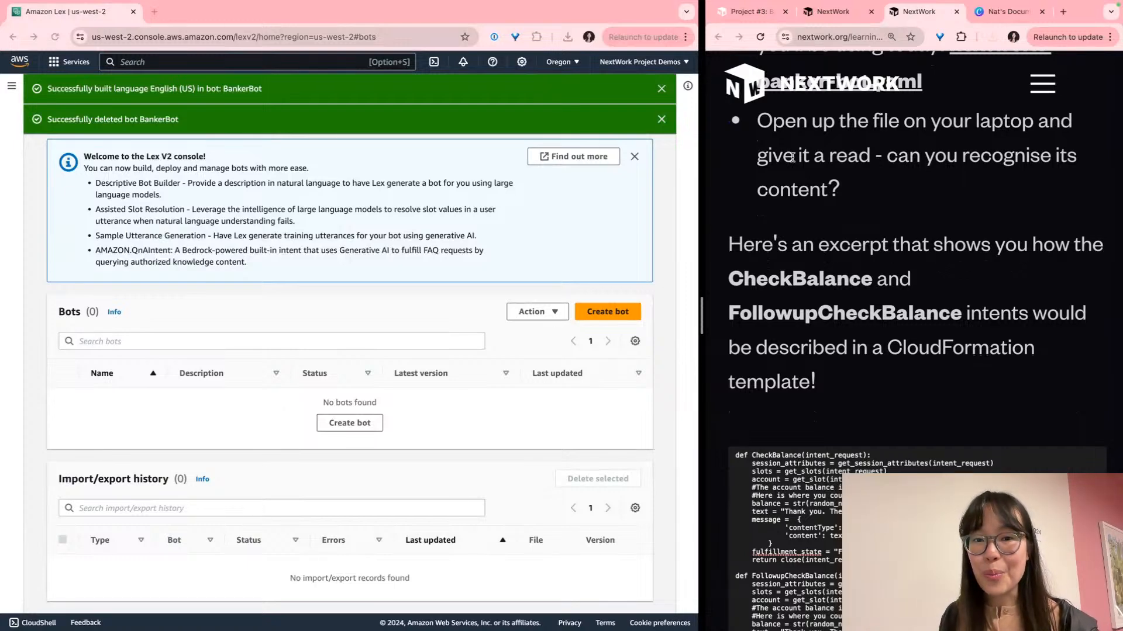
Open nextwork-banker-bot.yaml from Finder's Downloads folder in TextEdit
key("ctrl+Left")
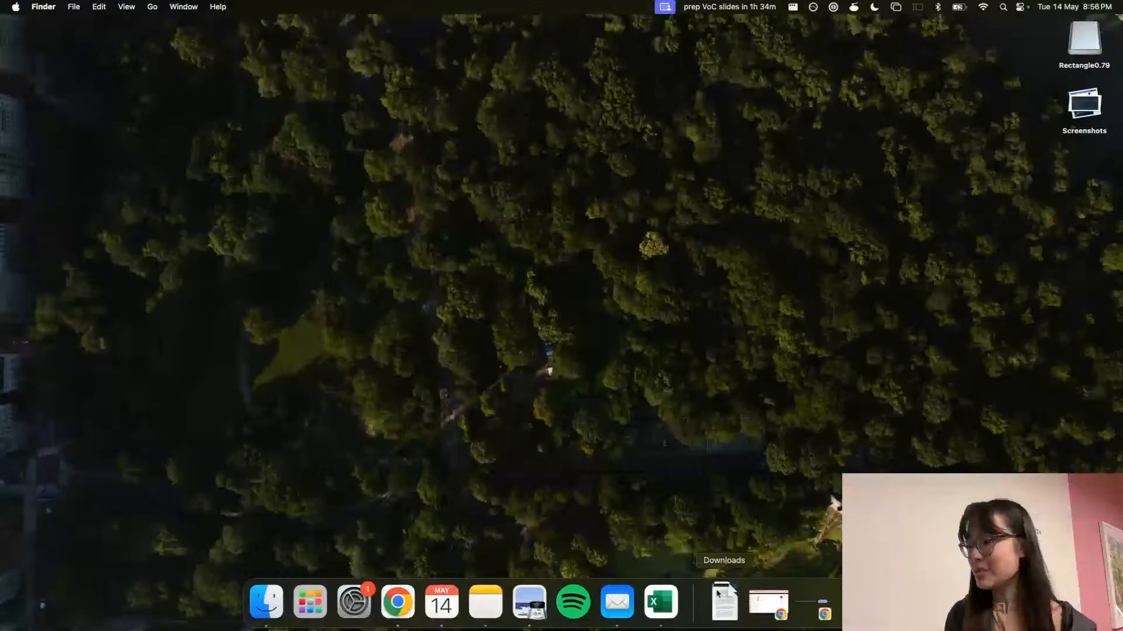
left_click(724, 602)
left_click(785, 140)
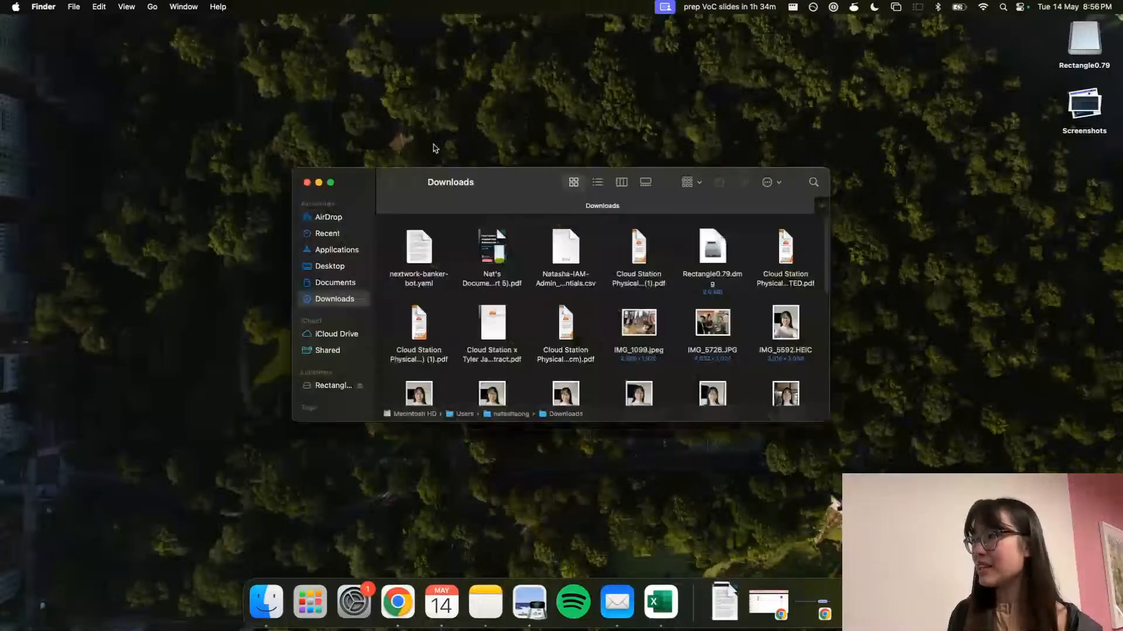
left_click(414, 237)
double_click(414, 237)
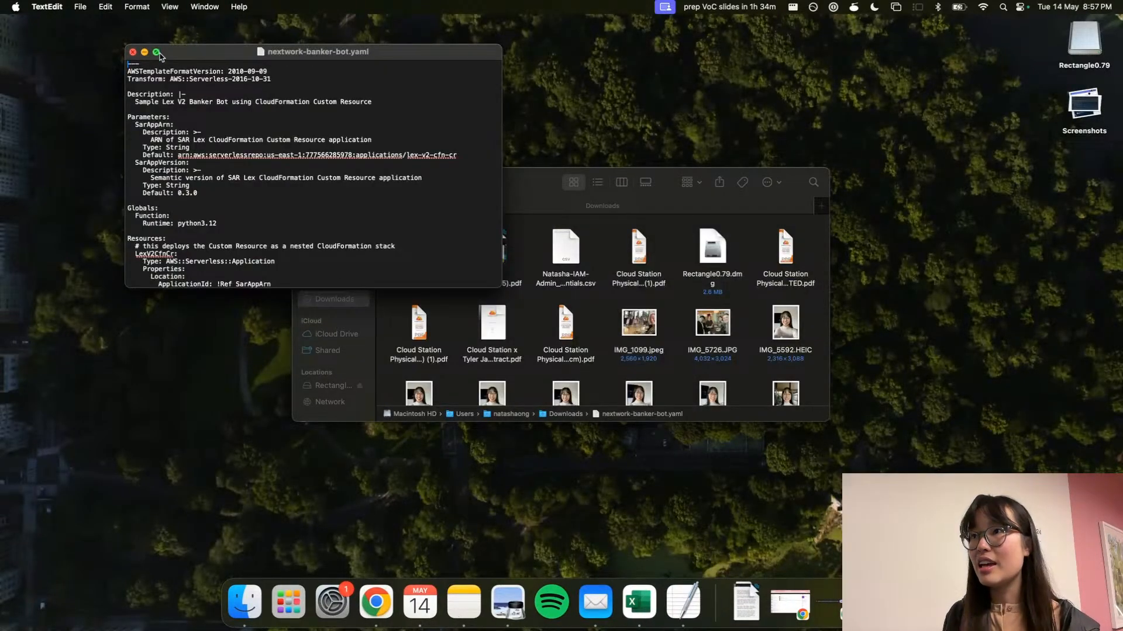
left_click(156, 53)
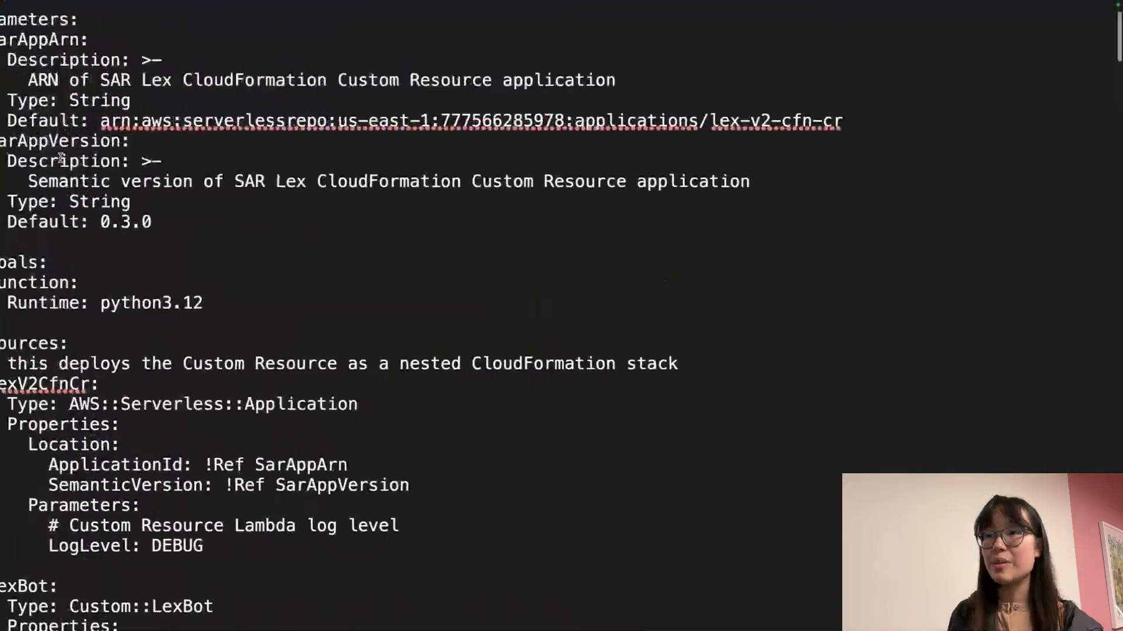
scroll(105, 227, "down", 10)
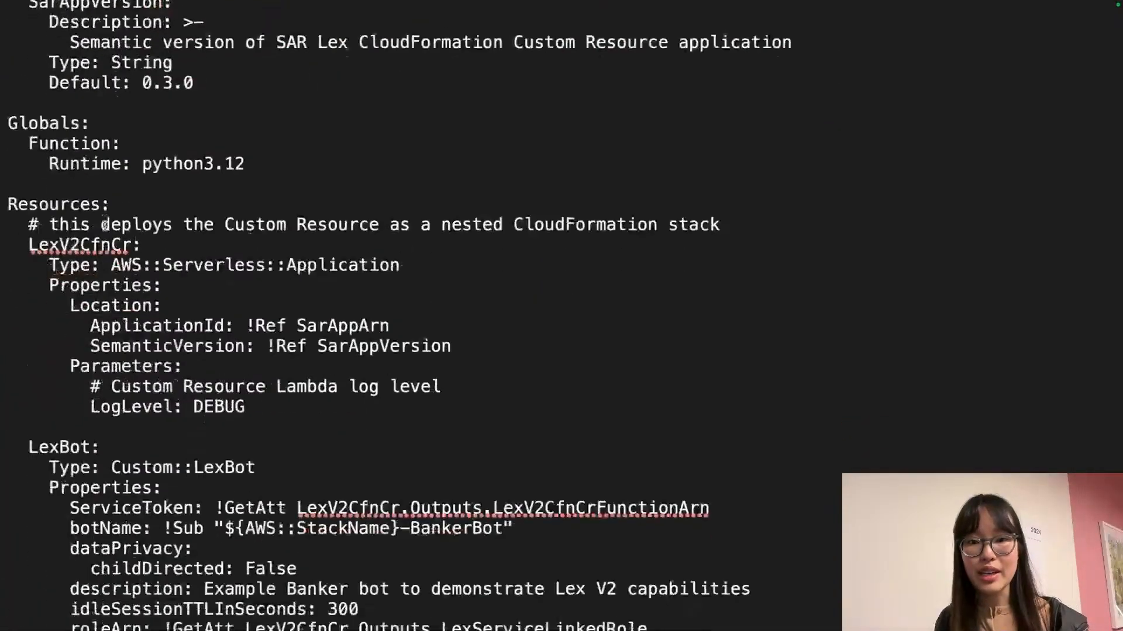
scroll(104, 226, "down", 3)
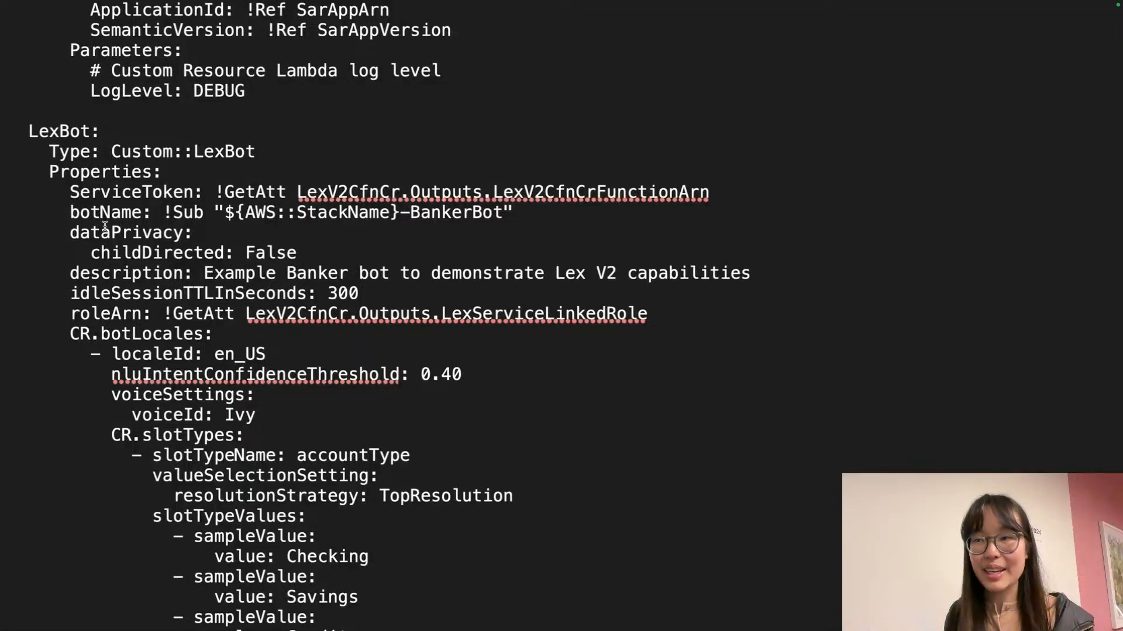
double_click(61, 132)
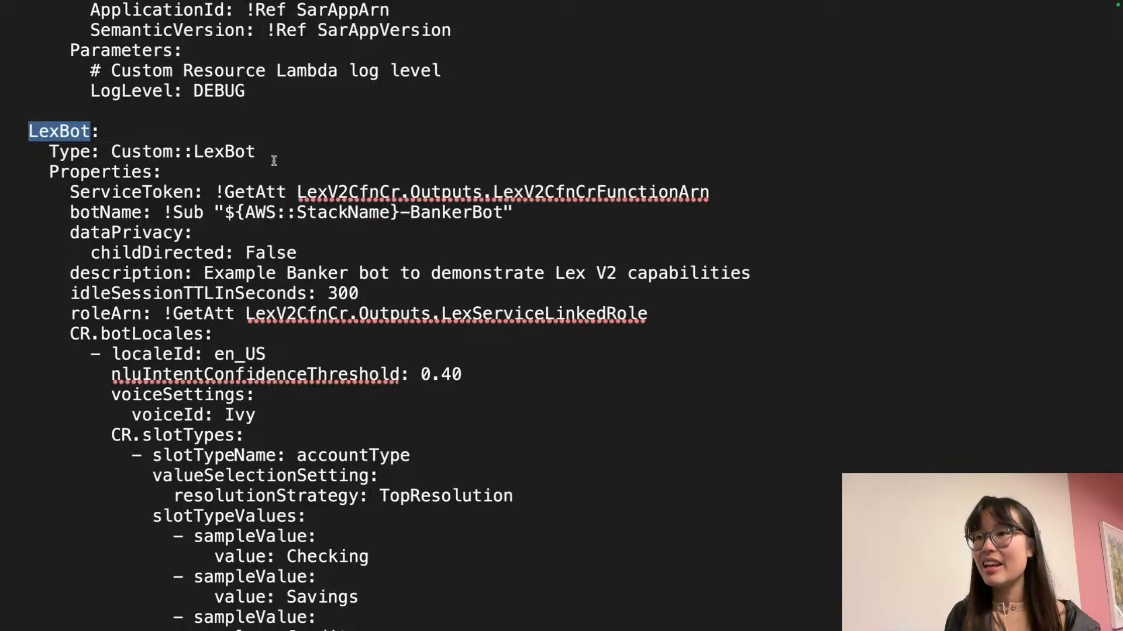
scroll(261, 169, "down", 5)
scroll(258, 168, "down", 5)
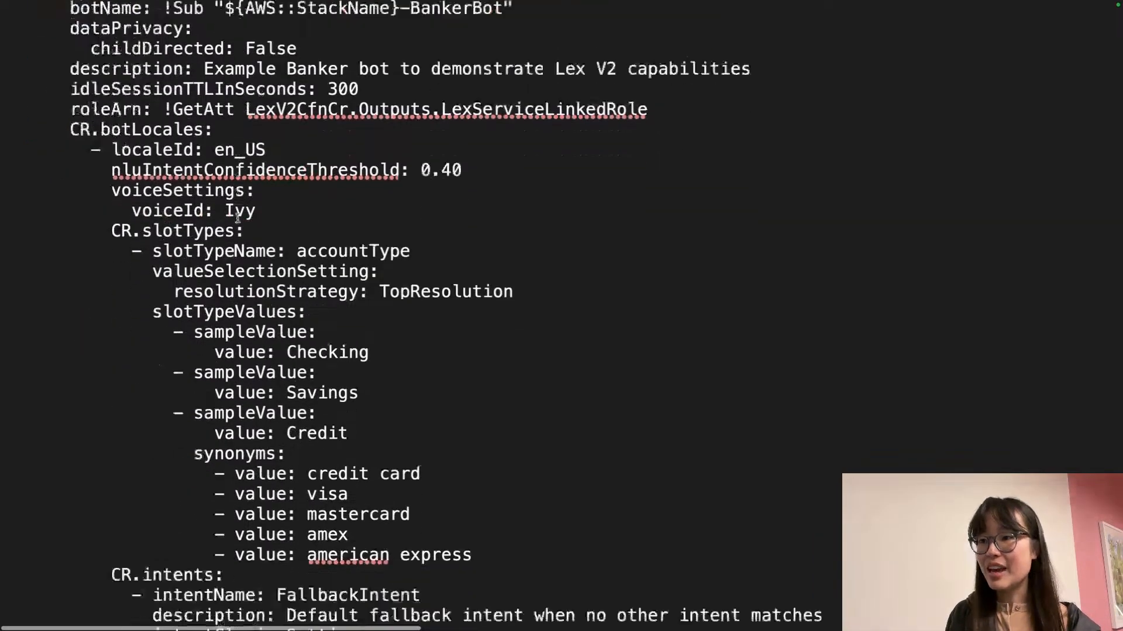
left_click_drag(112, 185, 477, 387)
double_click(313, 304)
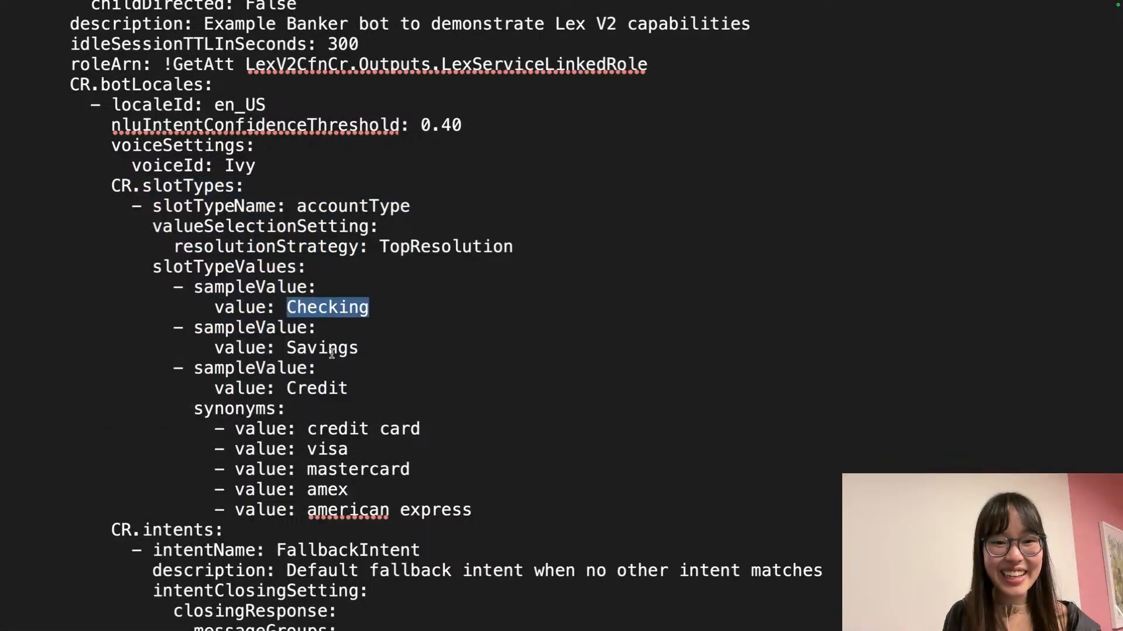
double_click(324, 348)
double_click(326, 388)
left_click(247, 409)
left_click_drag(195, 408, 431, 489)
left_click(431, 489)
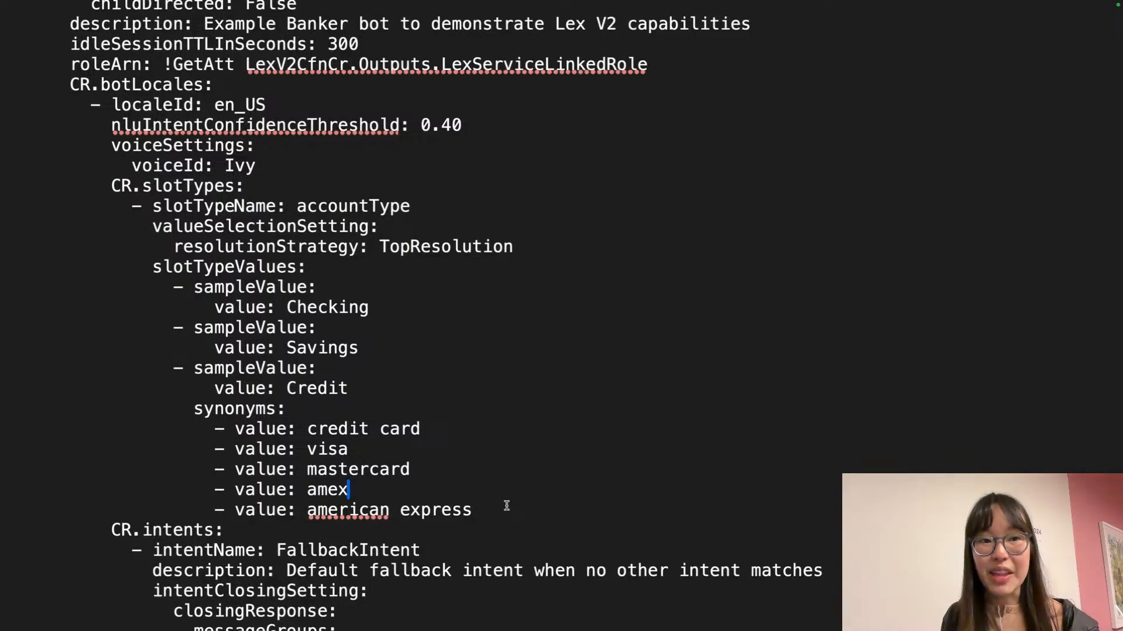
scroll(507, 505, "down", 10)
scroll(506, 505, "down", 3)
scroll(507, 506, "up", 2)
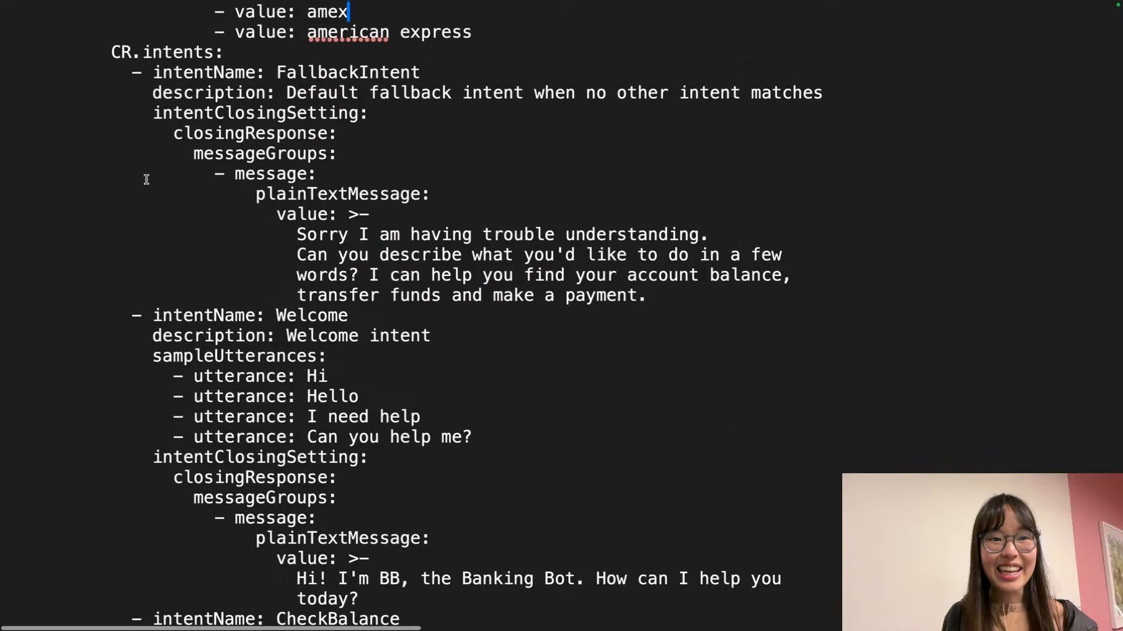
Highlight the FallbackIntent name and its reply message in the template
scroll(440, 73, "right", 1)
left_click(399, 71)
left_click_drag(361, 70, 297, 71)
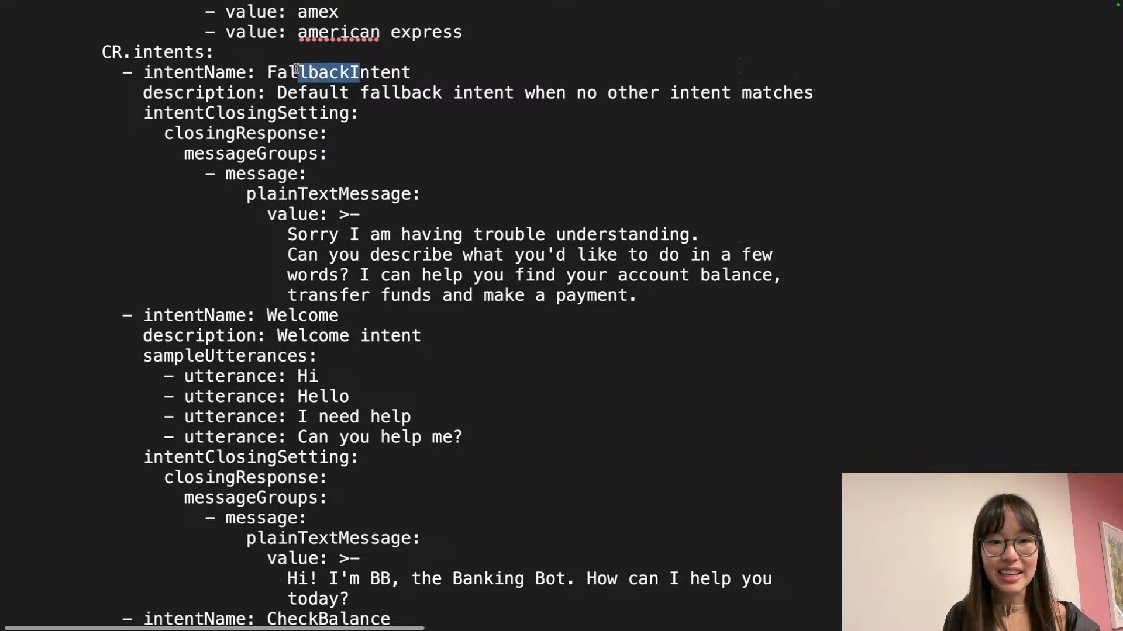
scroll(328, 124, "down", 1)
left_click(311, 177)
left_click_drag(227, 174, 477, 273)
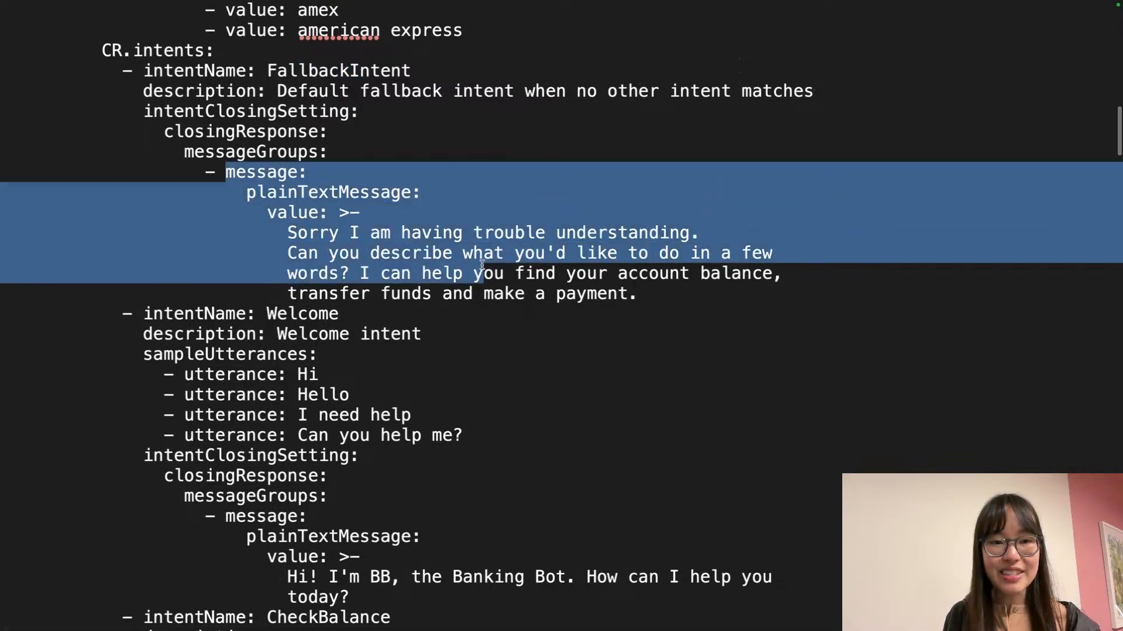
triple_click(495, 263)
left_click(513, 234)
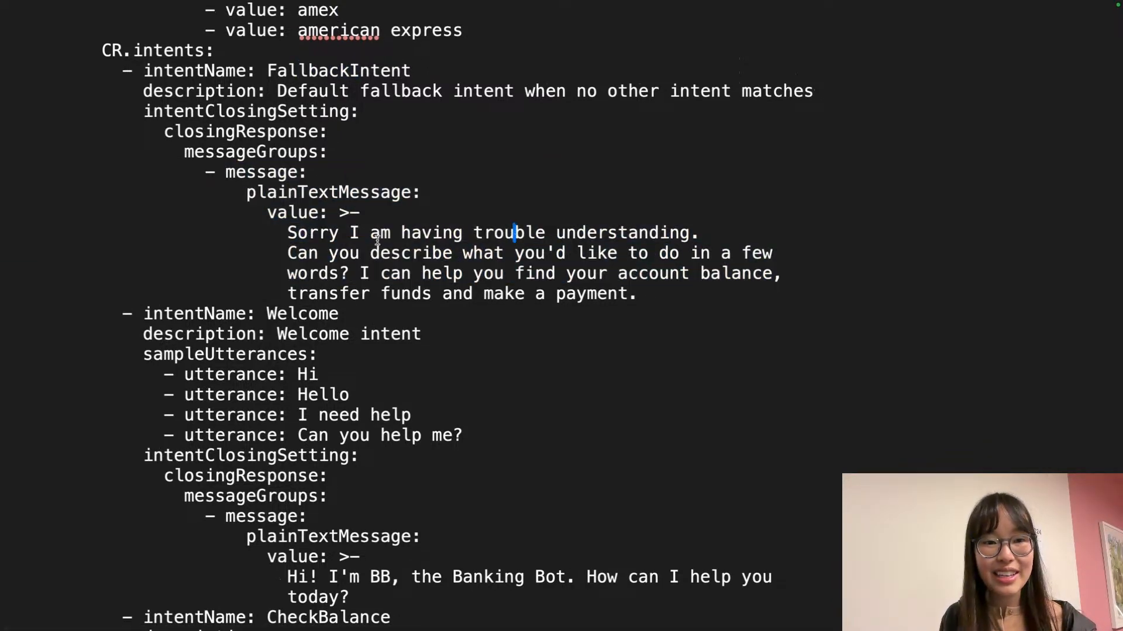
Scroll to CheckBalance and highlight its sample utterances
scroll(347, 251, "down", 2)
scroll(348, 251, "down", 4)
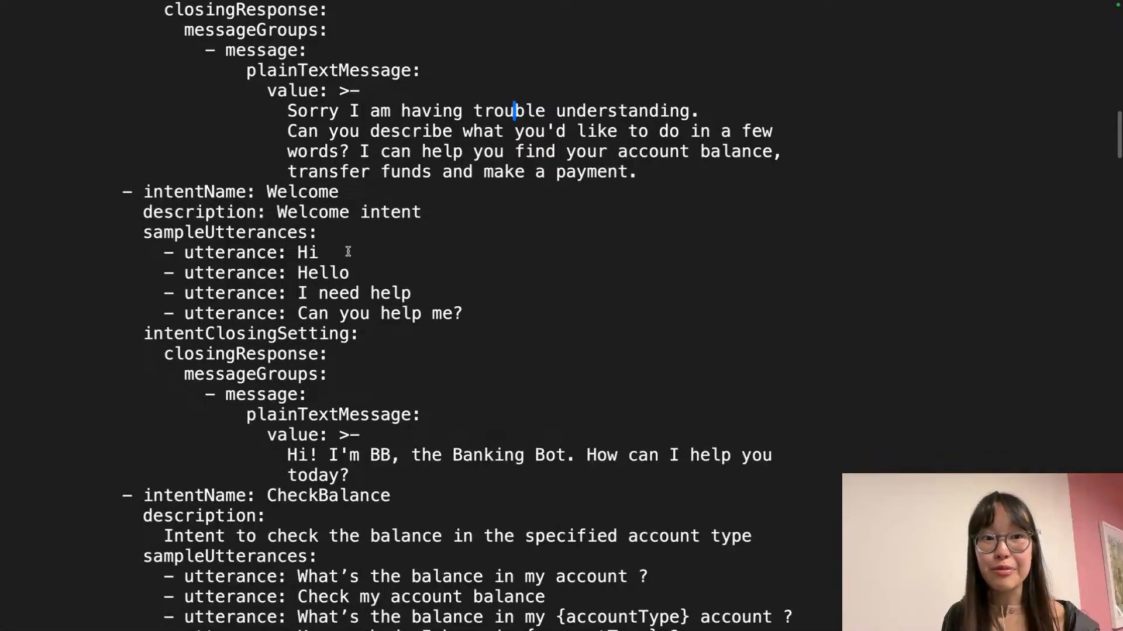
scroll(347, 252, "down", 6)
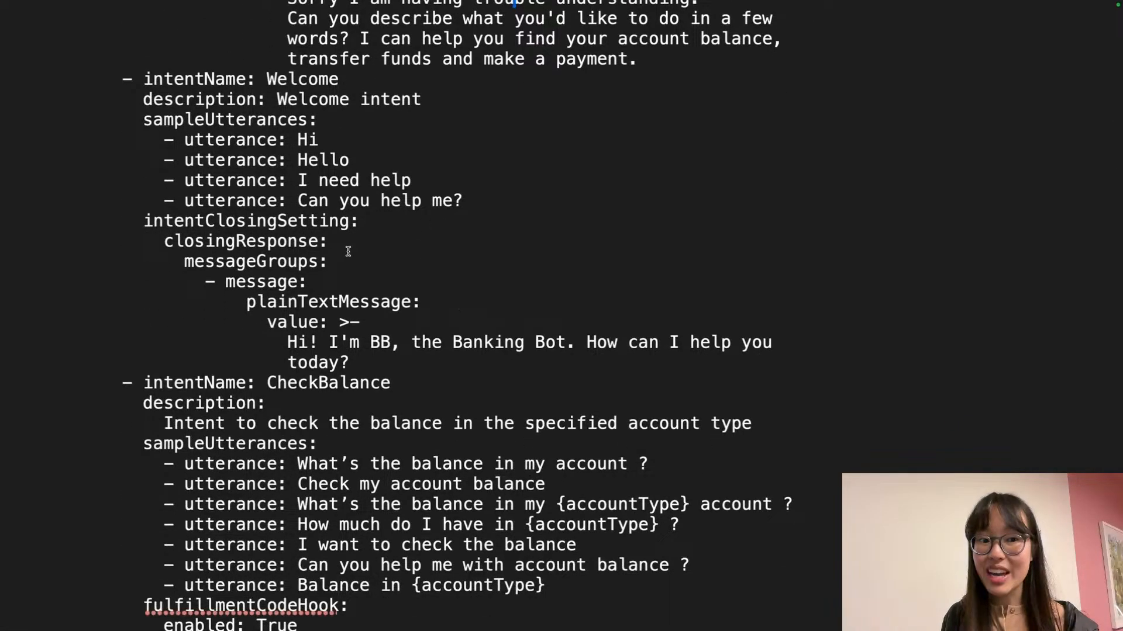
scroll(348, 252, "down", 11)
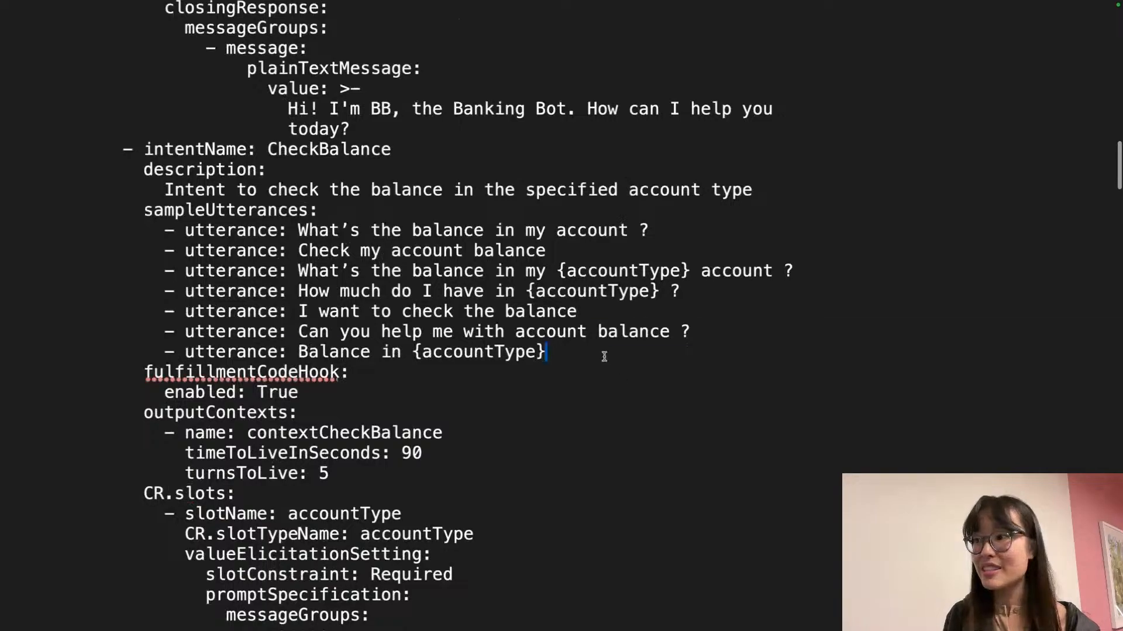
left_click_drag(603, 355, 140, 211)
left_click(243, 288)
triple_click(386, 270)
Scroll through the remaining intents, then move to the desktop with the browser windows
scroll(380, 274, "down", 15)
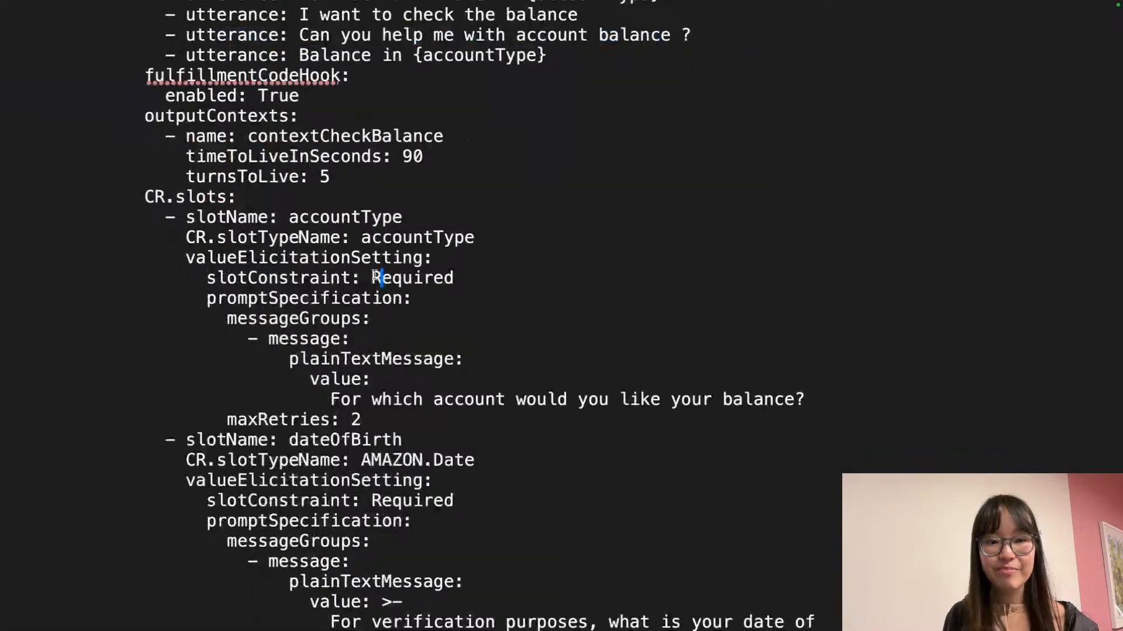
scroll(379, 276, "down", 10)
scroll(373, 275, "down", 12)
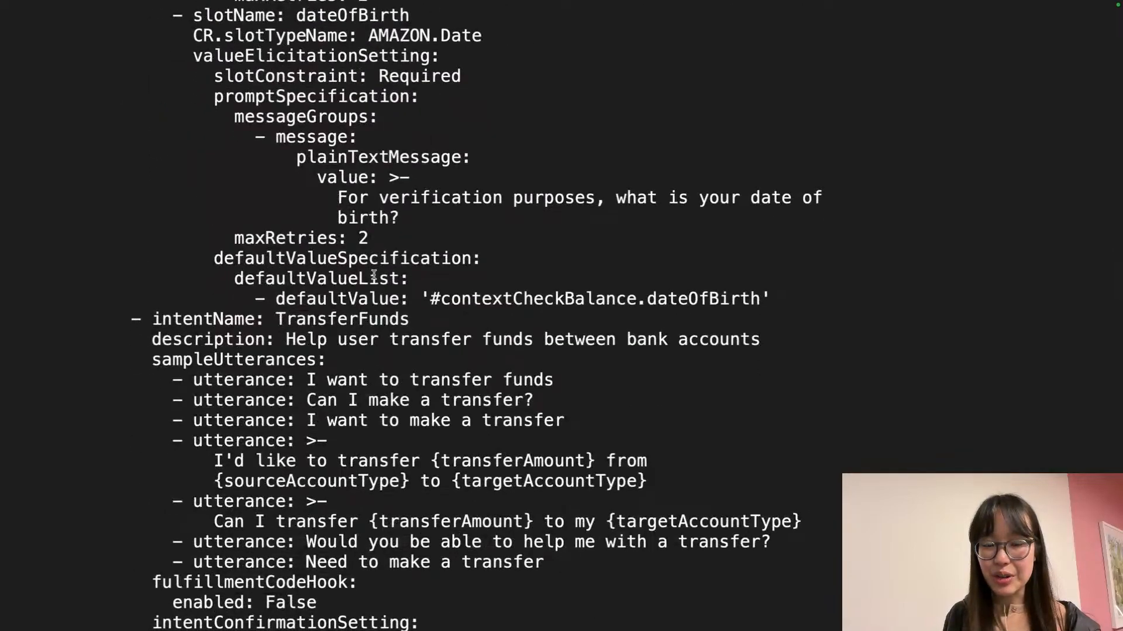
scroll(373, 275, "down", 3)
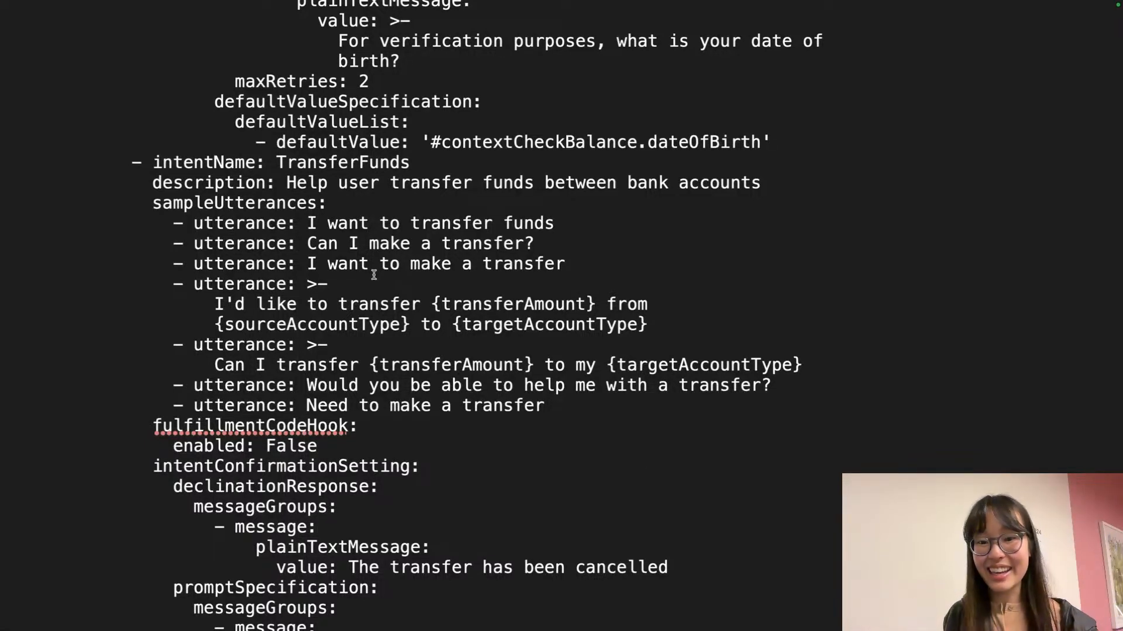
key("ctrl+Right")
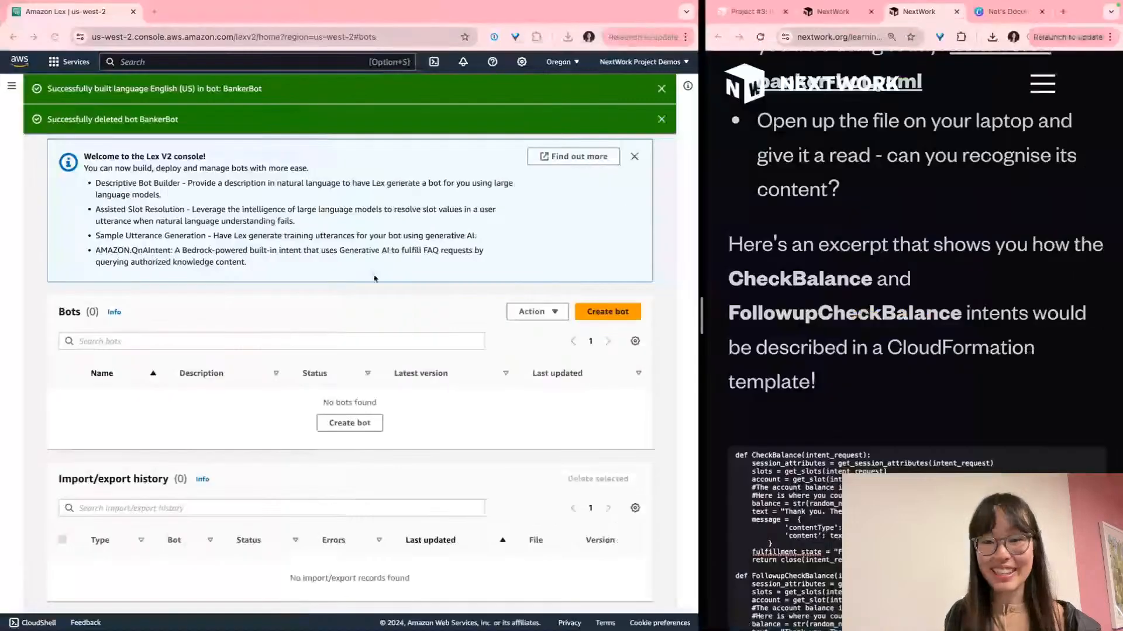
Scroll the guide to the CloudFormation deploy steps and focus the AWS console window
scroll(842, 331, "down", 15)
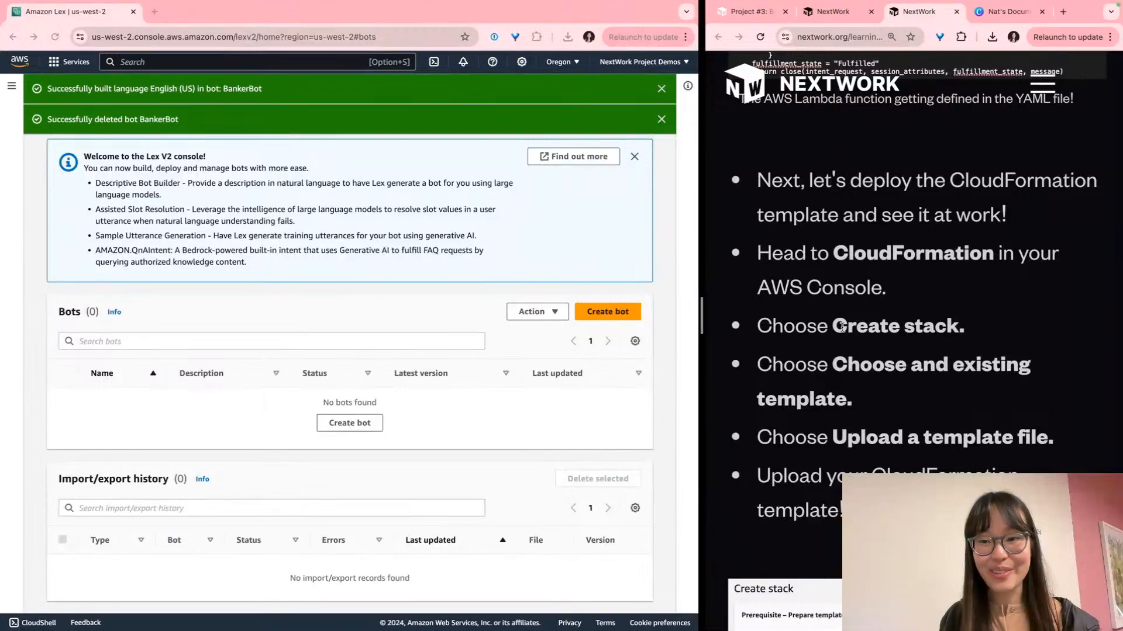
scroll(842, 327, "up", 3)
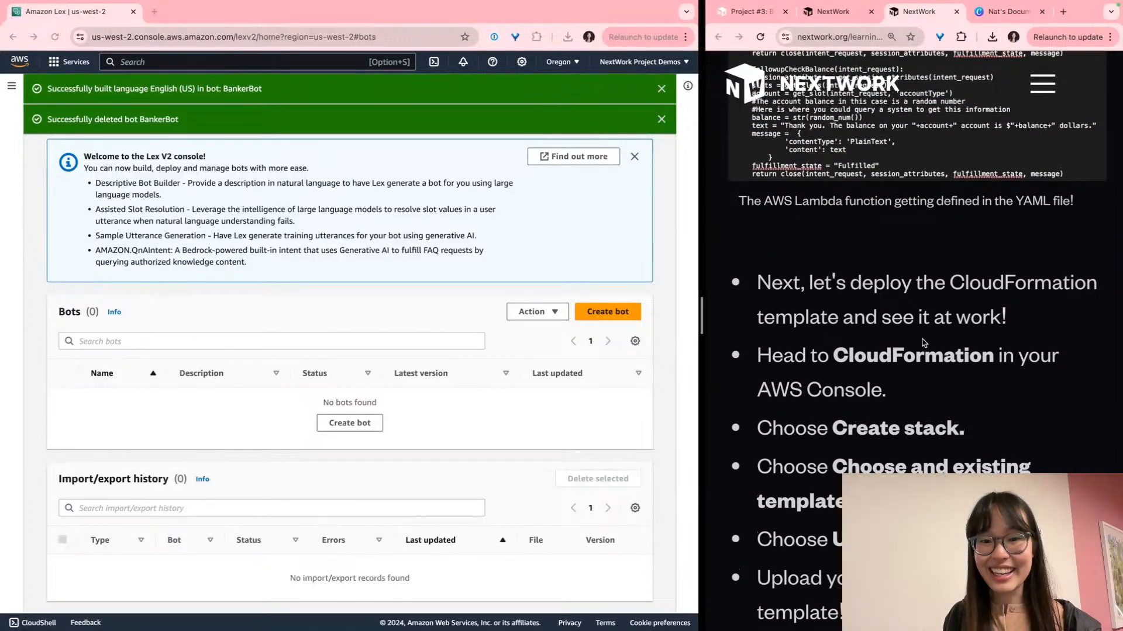
scroll(743, 274, "down", 3)
left_click(125, 63)
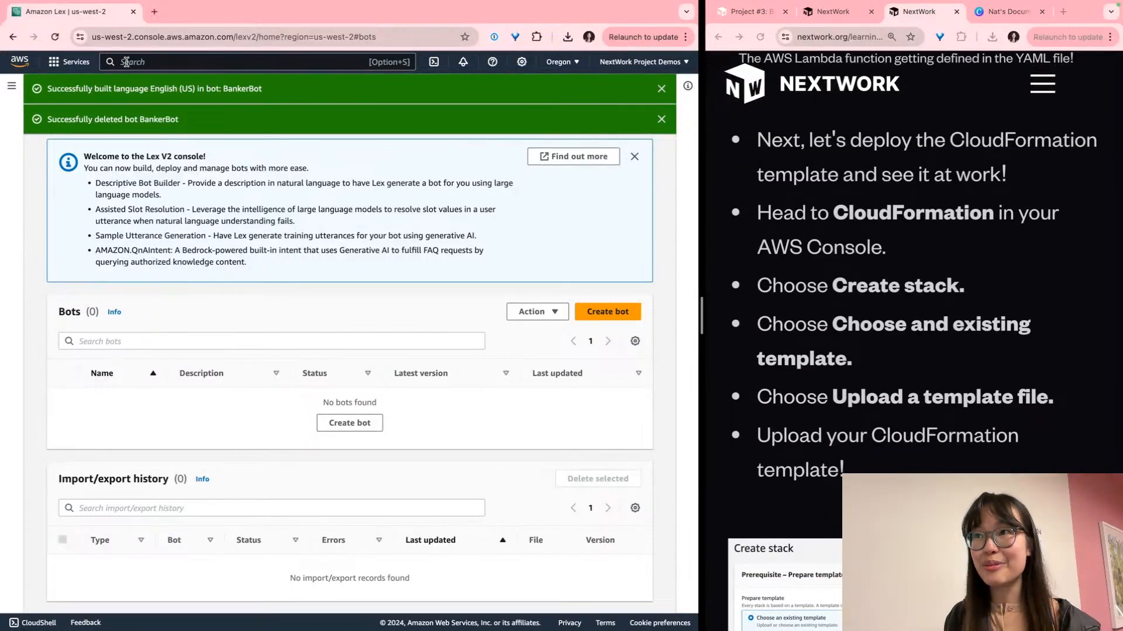
scroll(126, 63, "up", 5)
Search the console for cloudformation and open the CloudFormation service's Stacks list
scroll(158, 113, "up", 3)
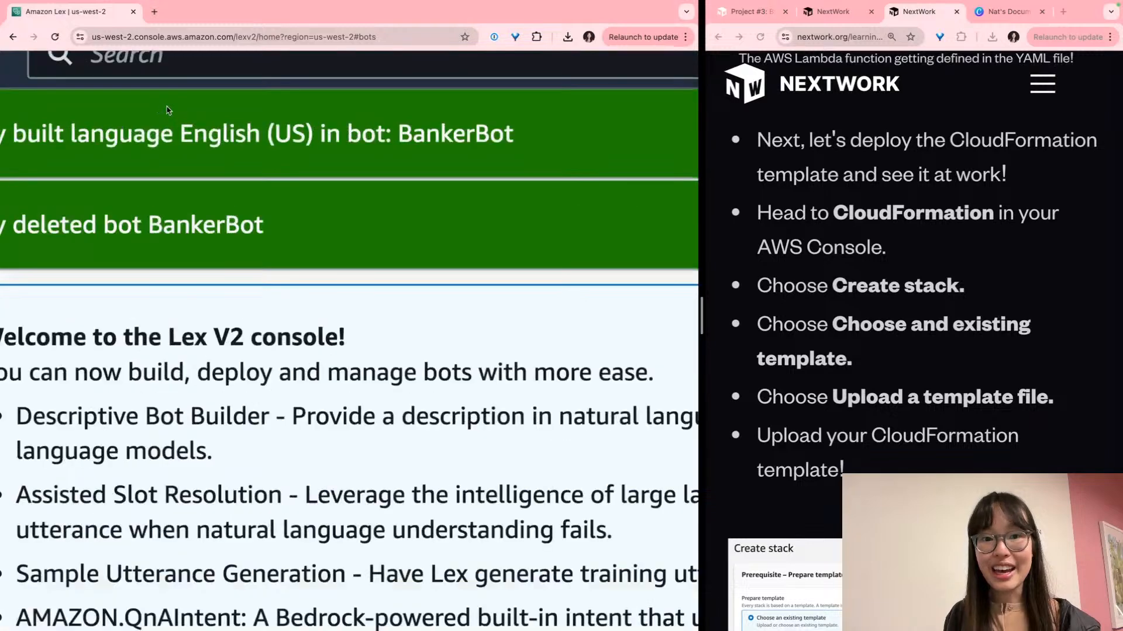
left_click(151, 85)
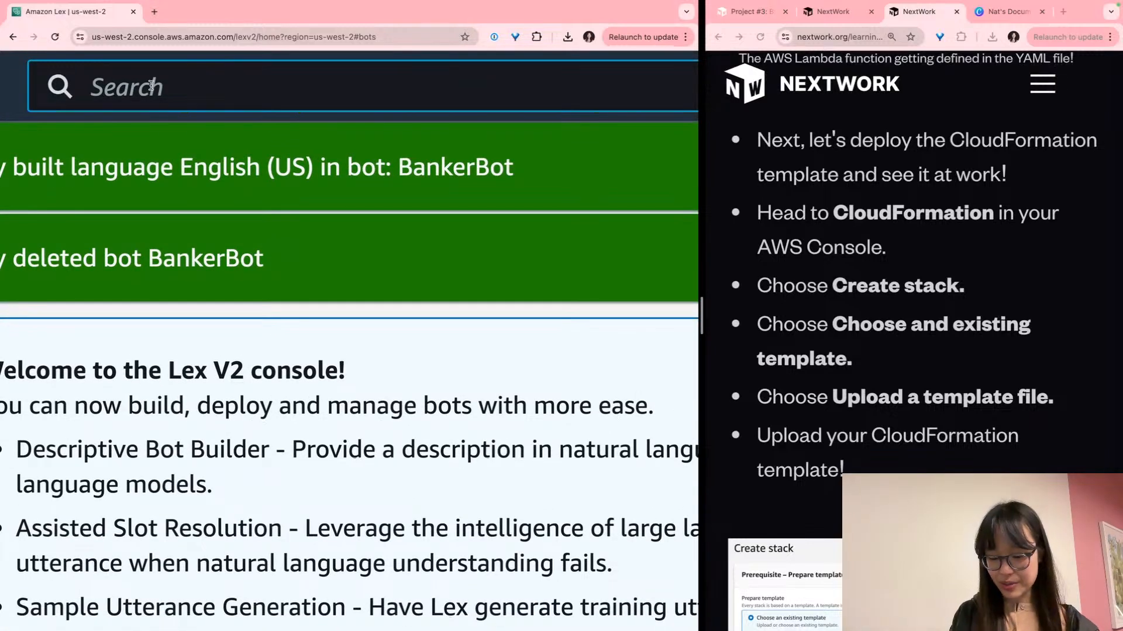
type("clp")
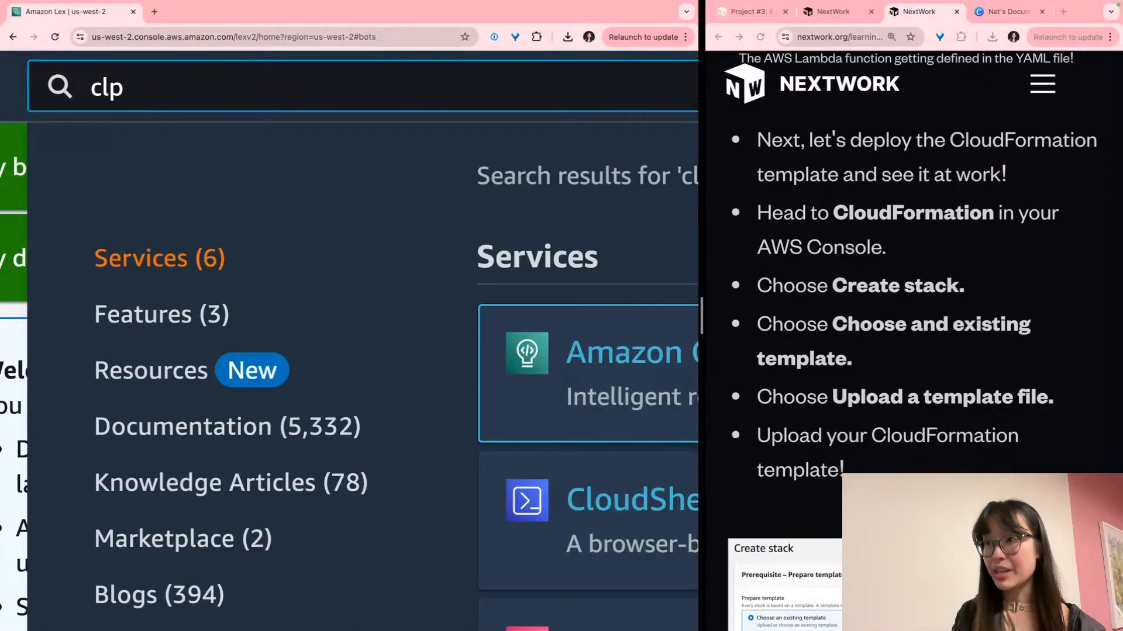
key("BackSpace")
type("oudformation")
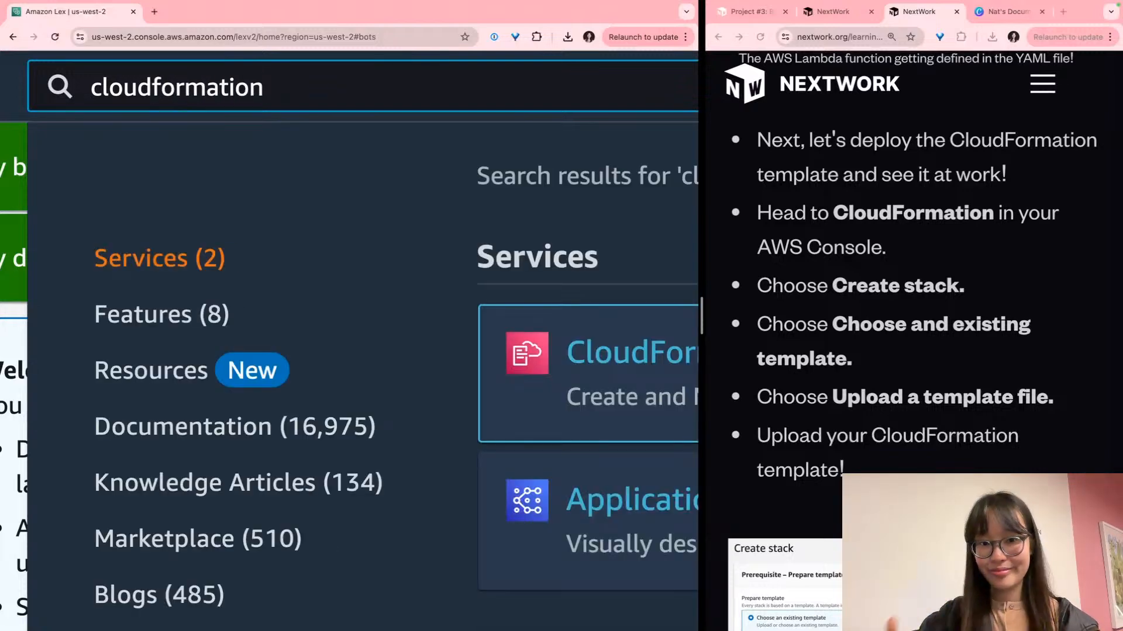
scroll(349, 341, "right", 2)
scroll(198, 296, "right", 2)
left_click(490, 356)
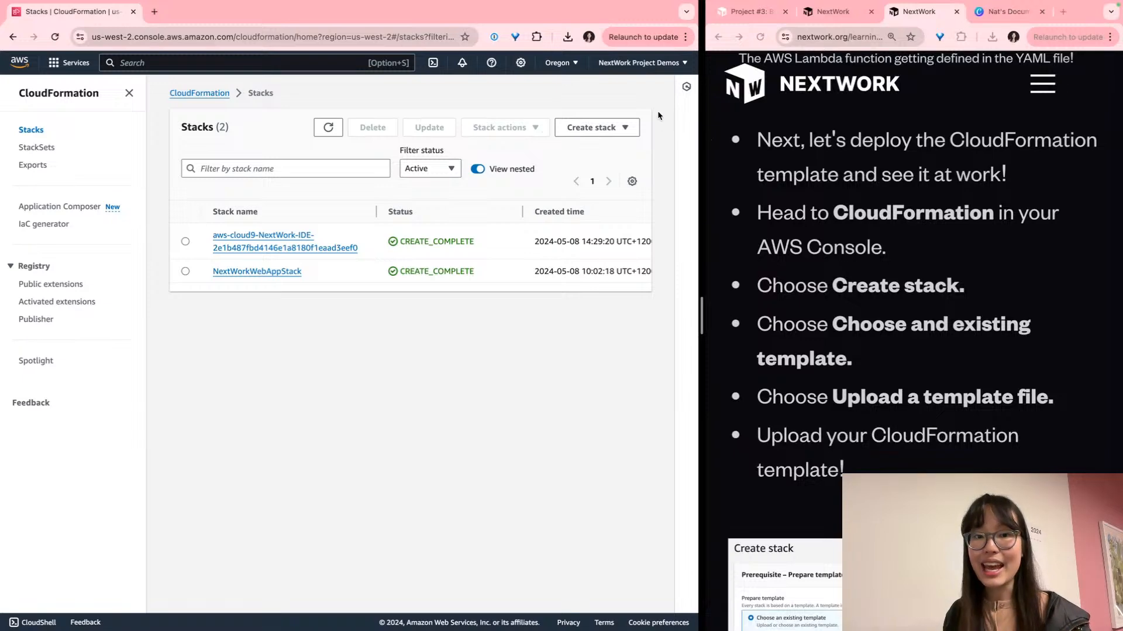
Start a new stack with new resources (standard), keeping Choose an existing template
scroll(641, 119, "up", 3)
scroll(614, 116, "up", 5)
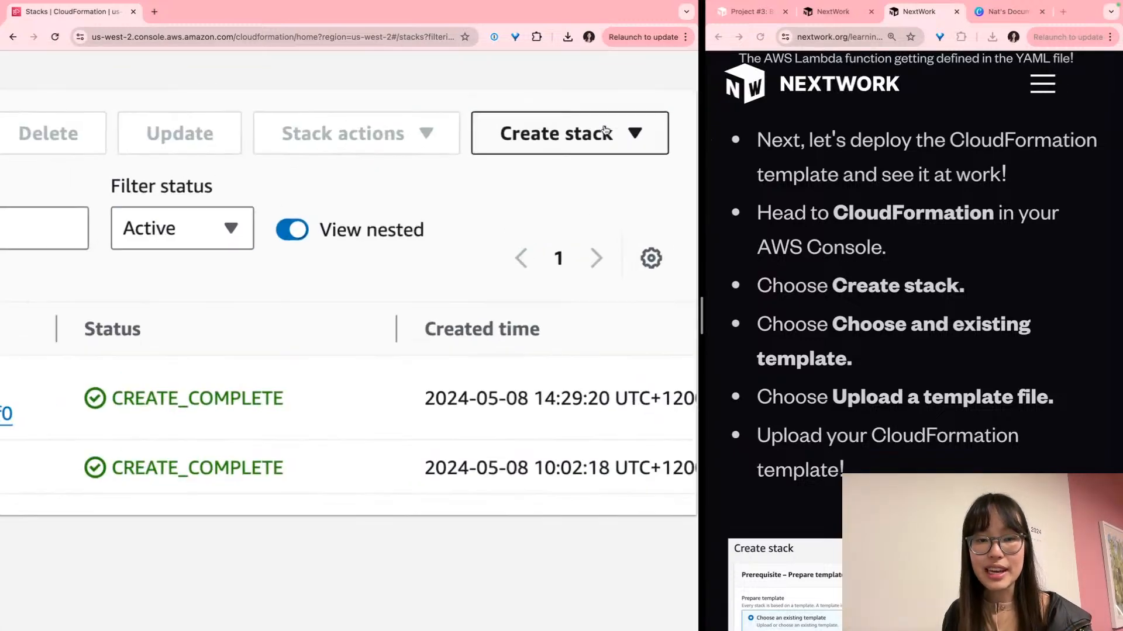
left_click(603, 132)
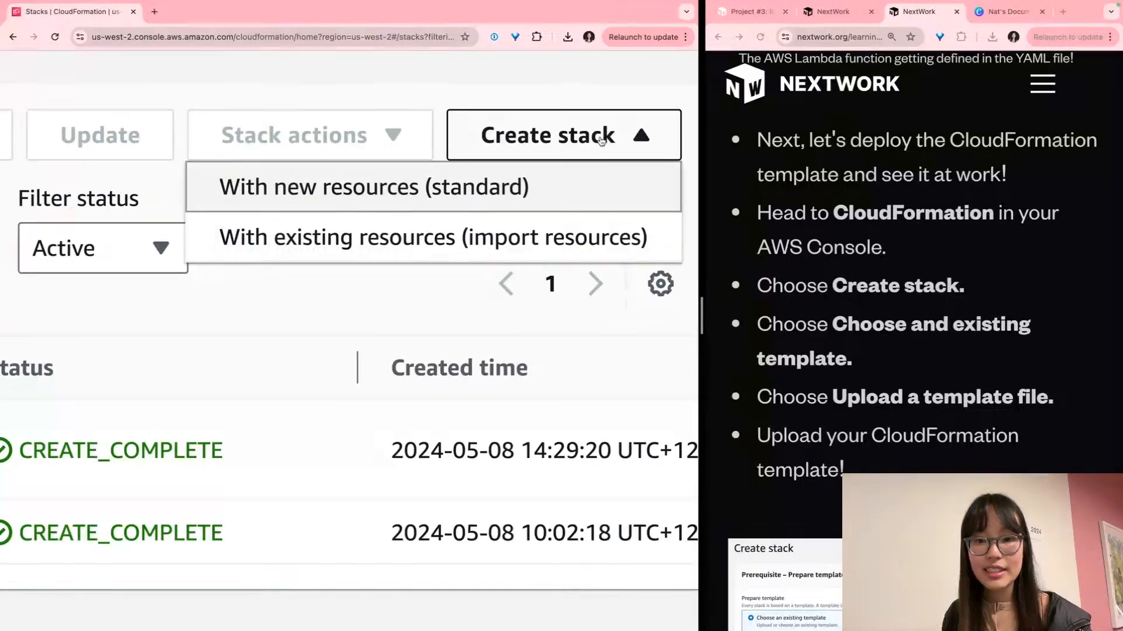
left_click(362, 205)
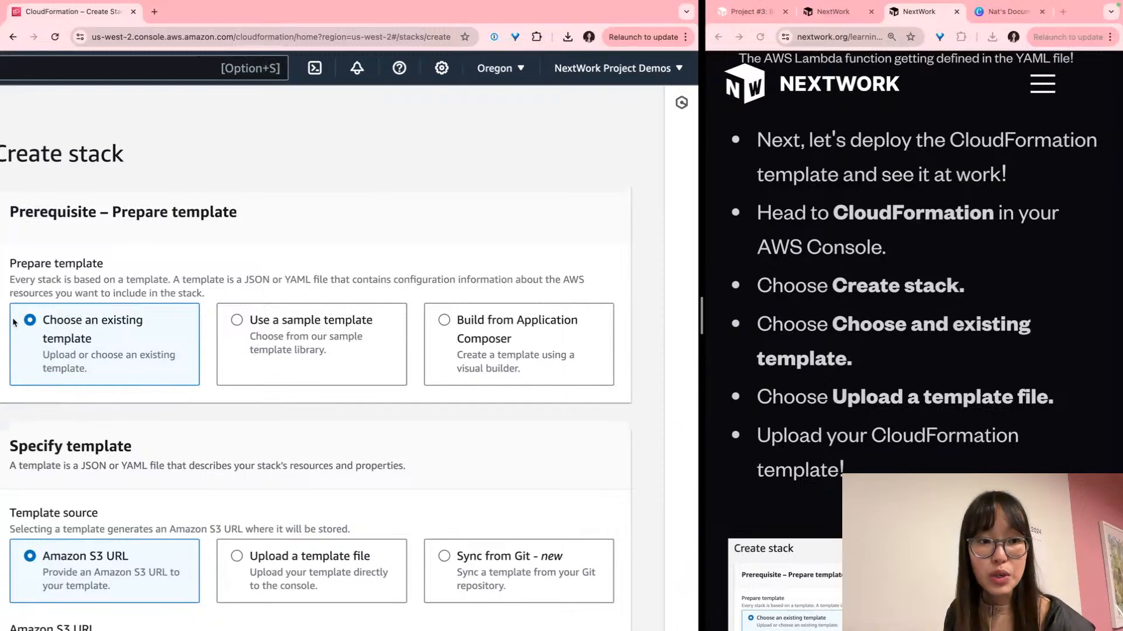
scroll(60, 353, "up", 3)
scroll(114, 356, "left", 1)
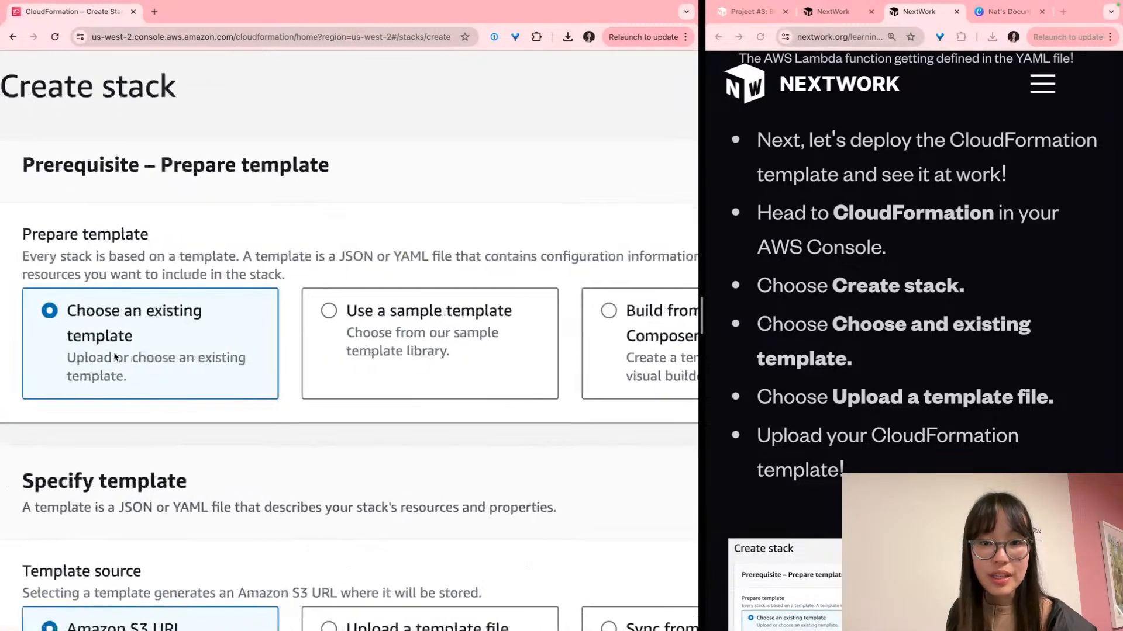
scroll(119, 356, "down", 2)
scroll(118, 356, "down", 1)
double_click(924, 320)
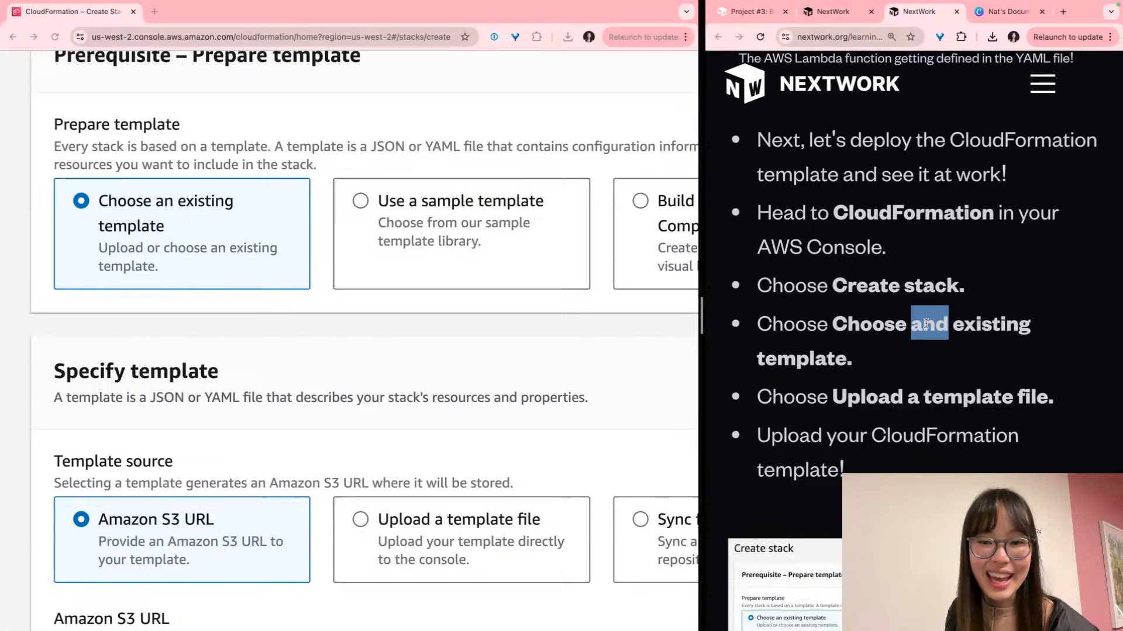
scroll(516, 347, "down", 3)
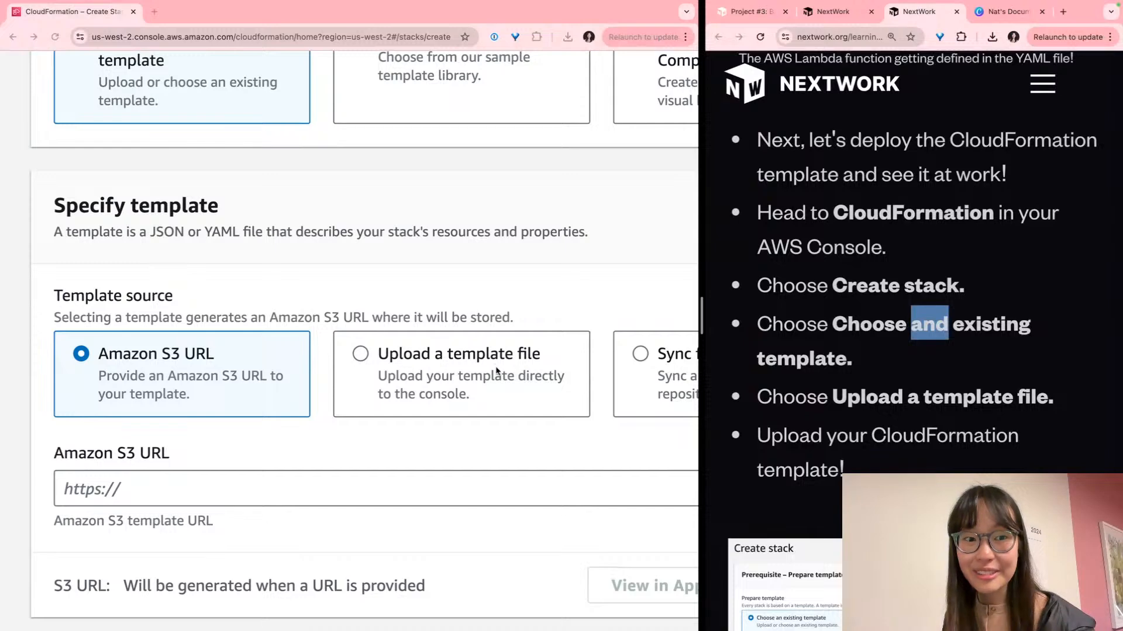
scroll(497, 370, "down", 1)
scroll(494, 367, "right", 5)
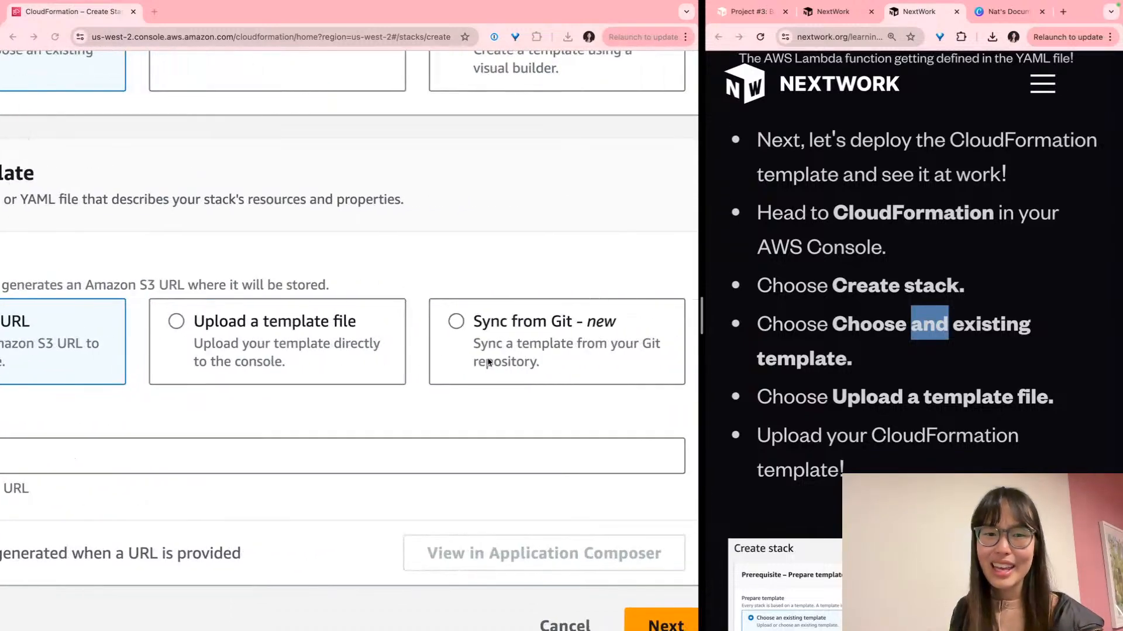
Upload nextwork-banker-bot.yaml from Downloads as the template file and continue to stack details
left_click(329, 356)
scroll(263, 409, "left", 5)
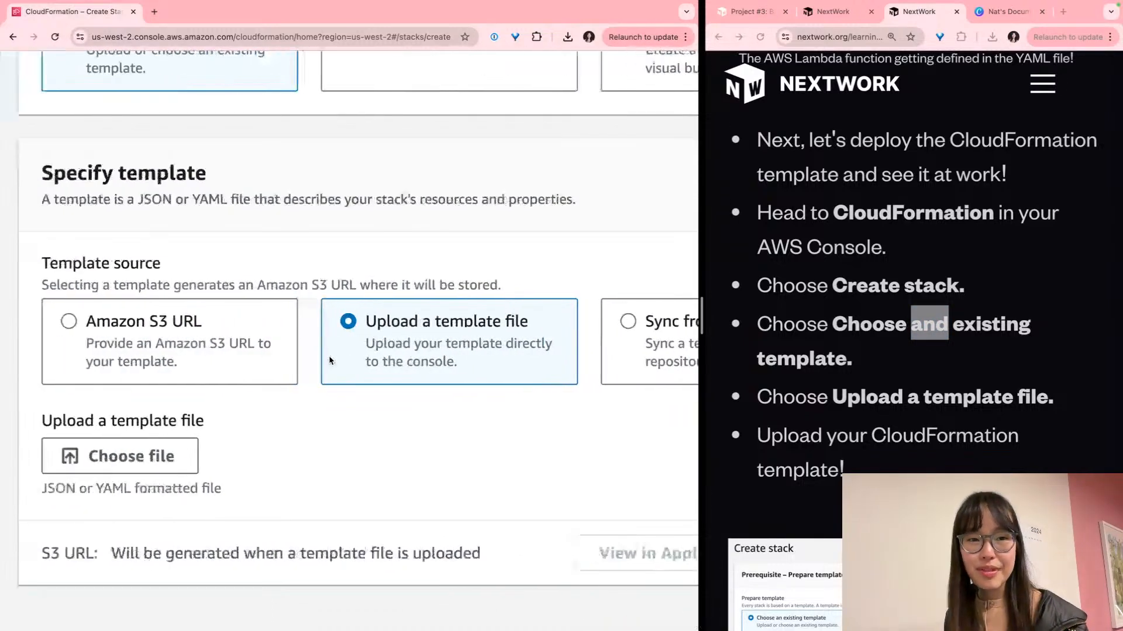
left_click(200, 457)
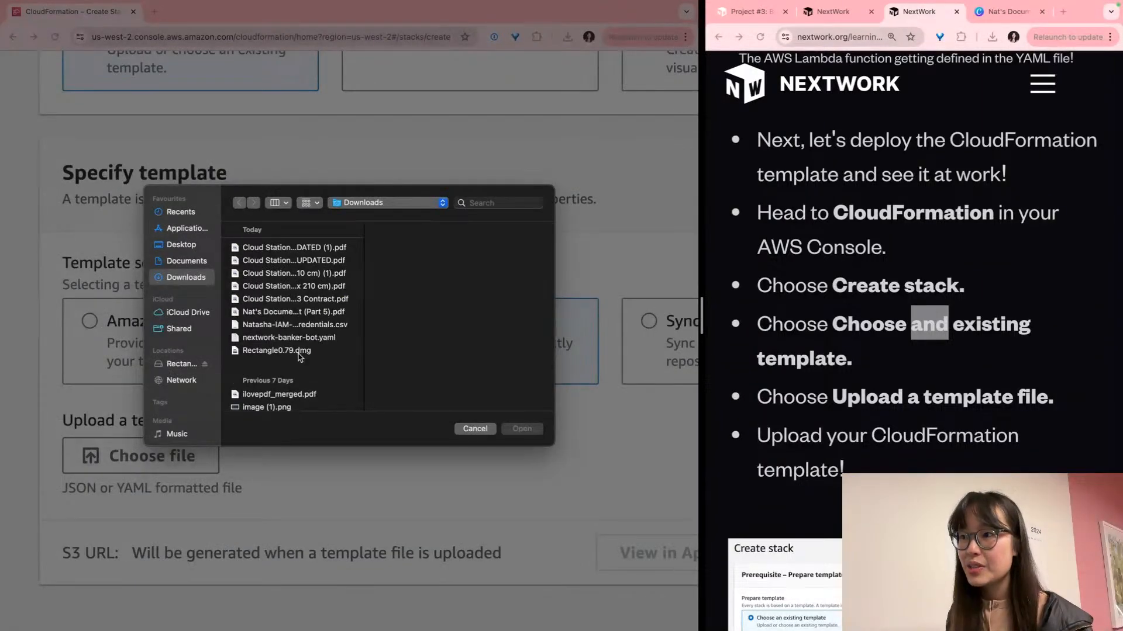
left_click(273, 339)
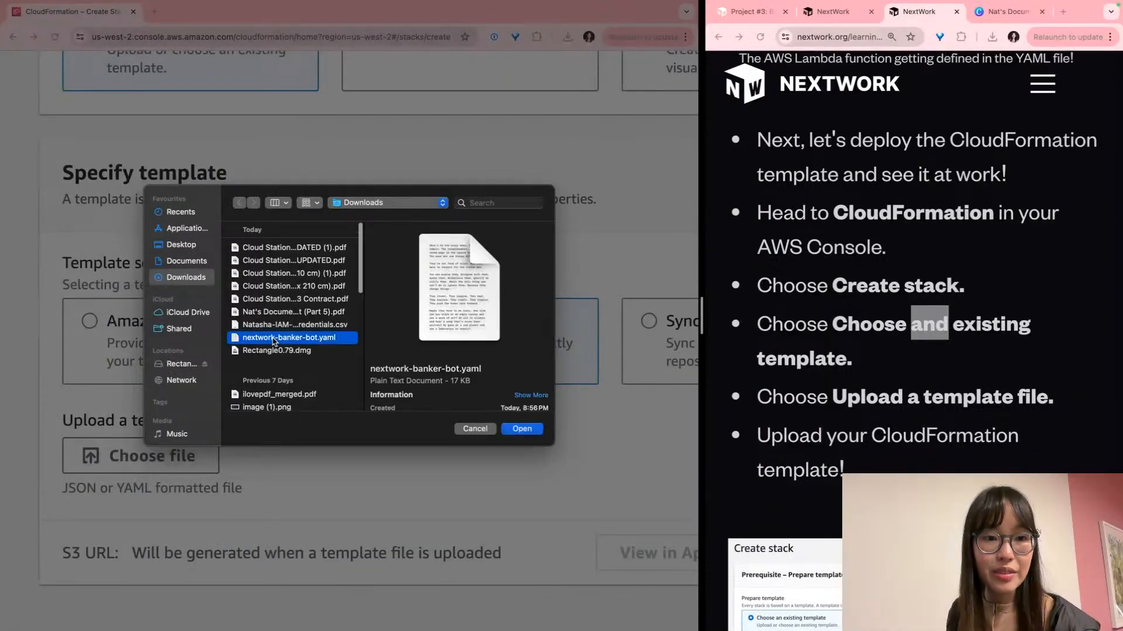
left_click(522, 429)
scroll(532, 430, "down", 2)
scroll(532, 430, "right", 2)
scroll(532, 430, "down", 1)
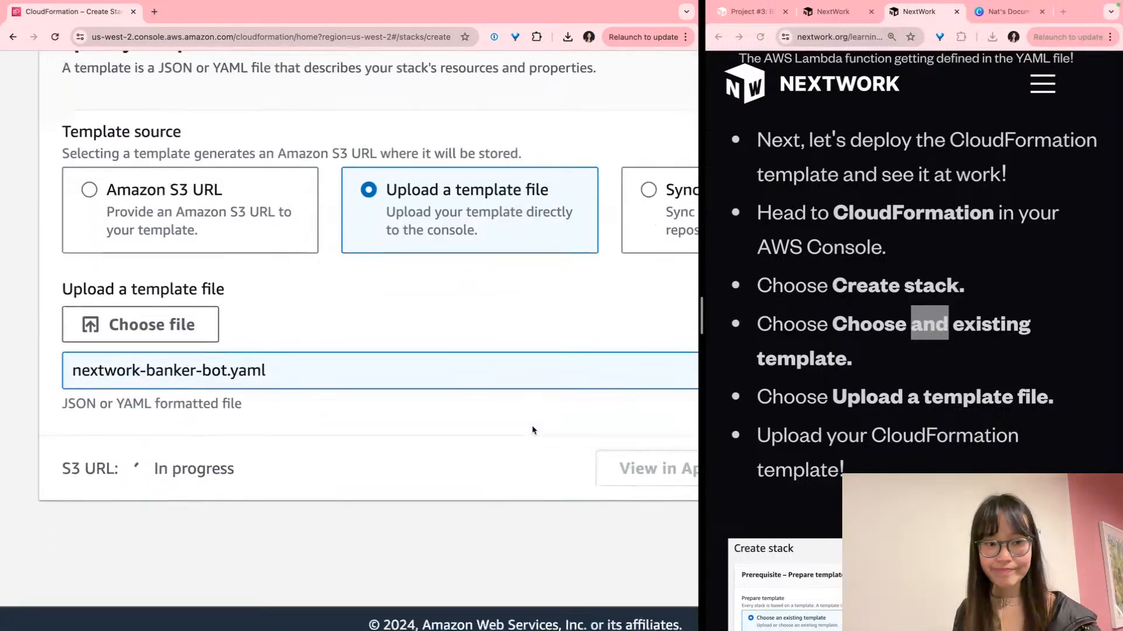
scroll(532, 430, "right", 5)
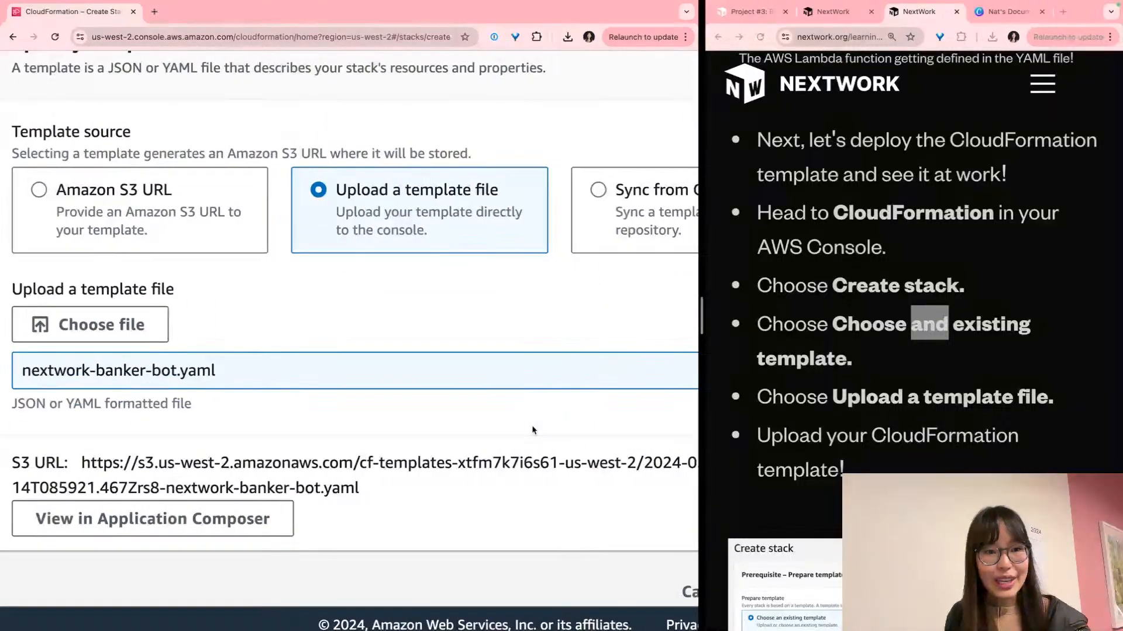
scroll(532, 431, "down", 1)
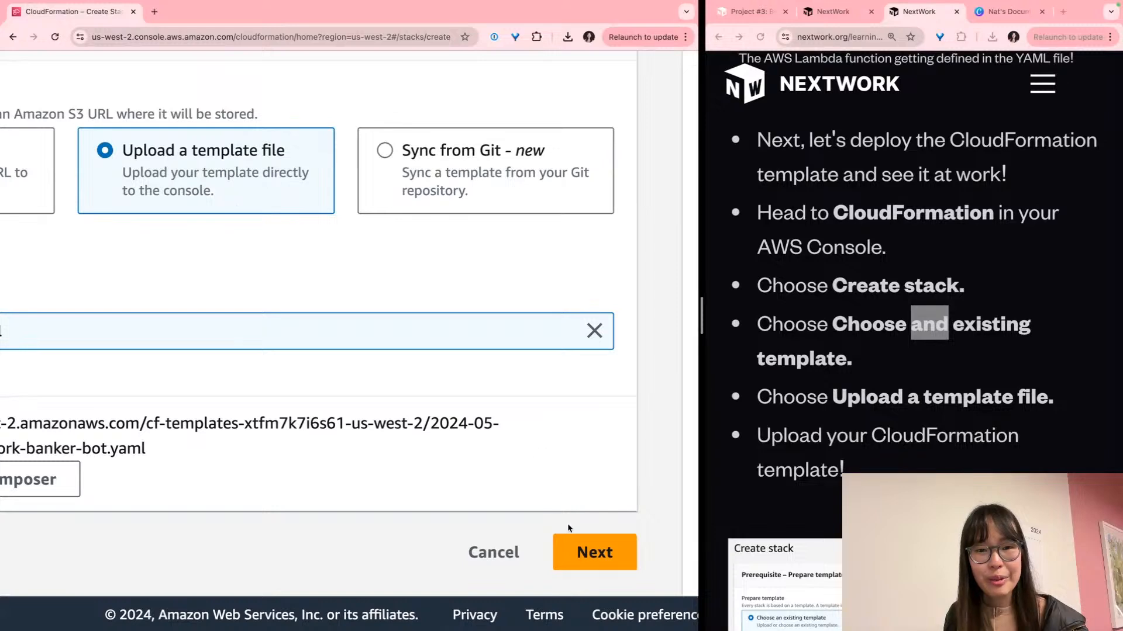
left_click(584, 550)
scroll(540, 471, "left", 7)
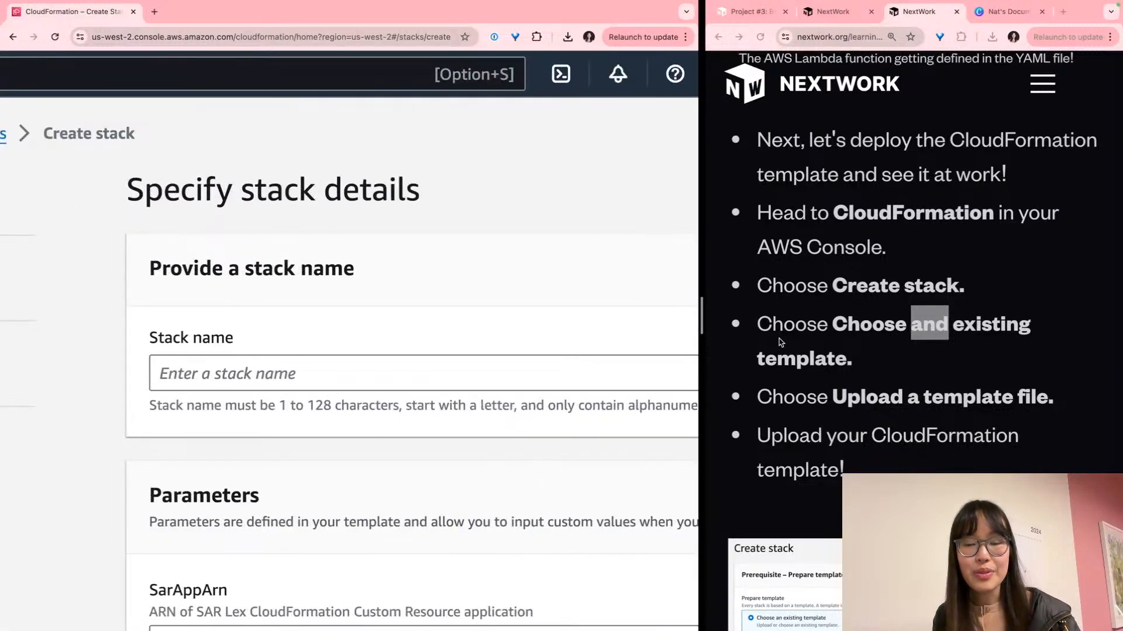
Paste the guide's suggested nextwork-banker-bot- stack name and replace its last word with the user's own name
scroll(785, 341, "down", 10)
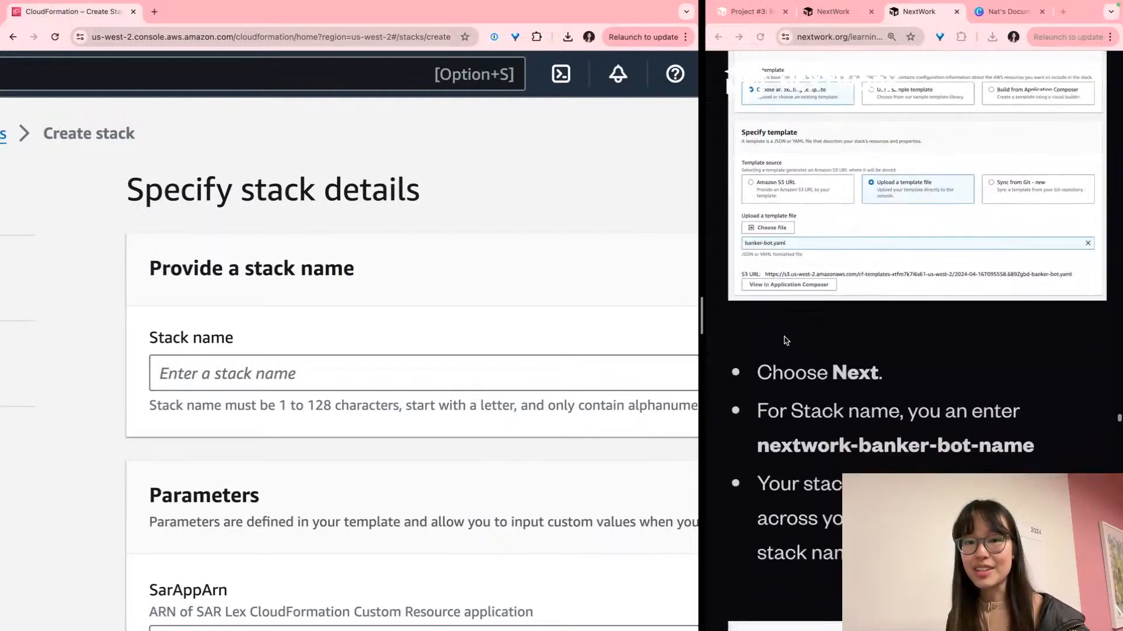
scroll(786, 341, "down", 4)
left_click(915, 220)
left_click_drag(1040, 211, 758, 214)
key("super+c")
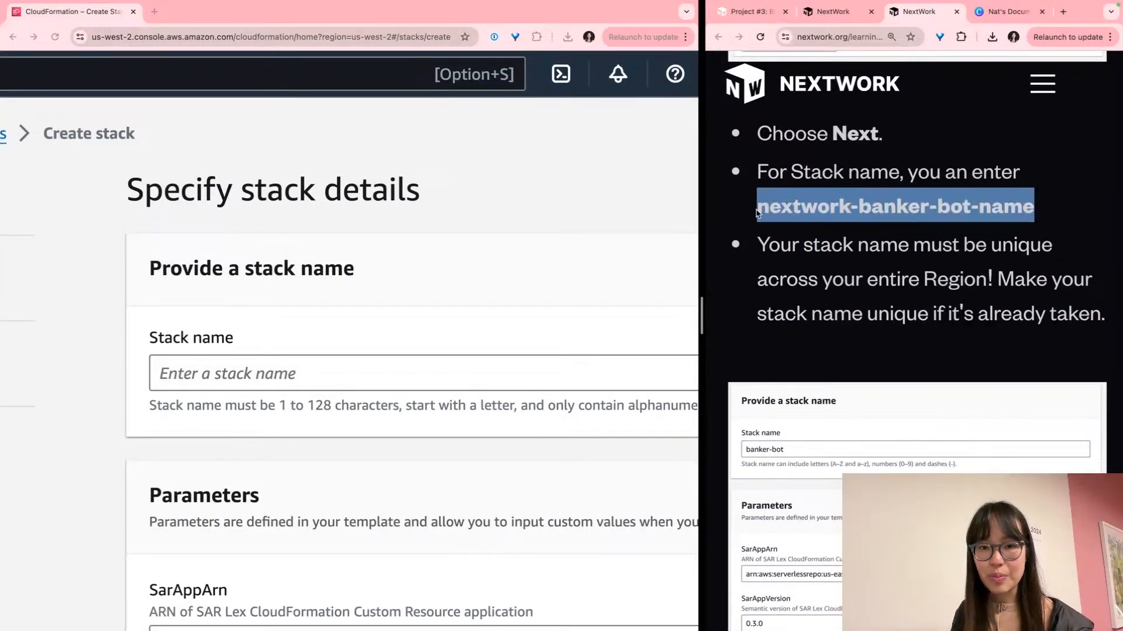
left_click(321, 376)
key("super+v")
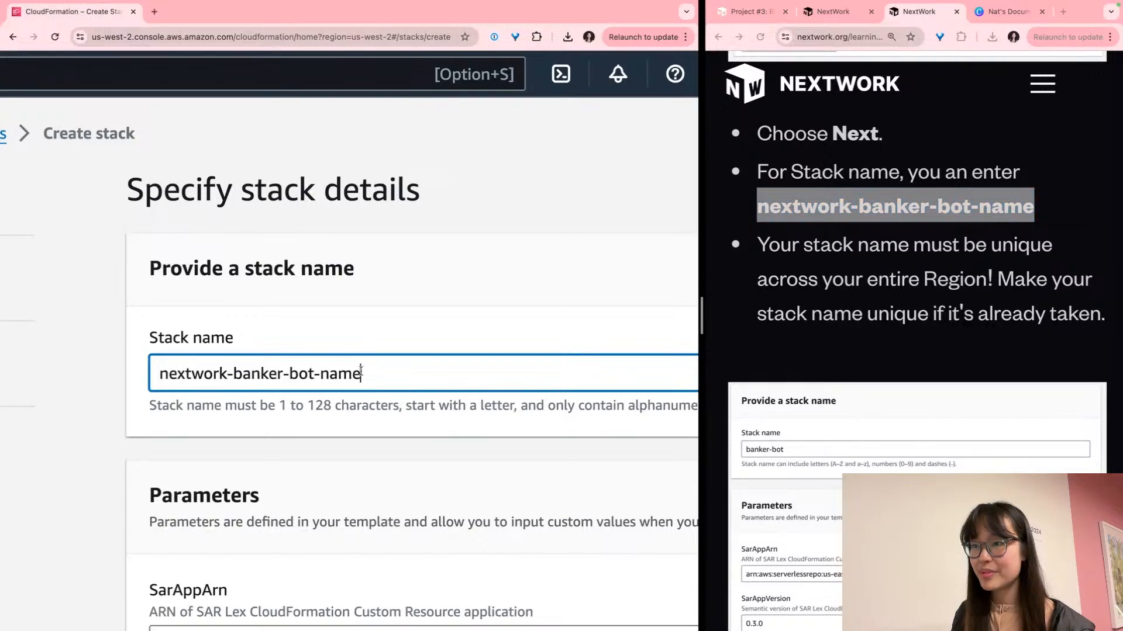
double_click(337, 374)
type("mn")
key("BackSpace")
key("BackSpace")
type("natasha")
scroll(329, 375, "right", 4)
scroll(329, 376, "left", 4)
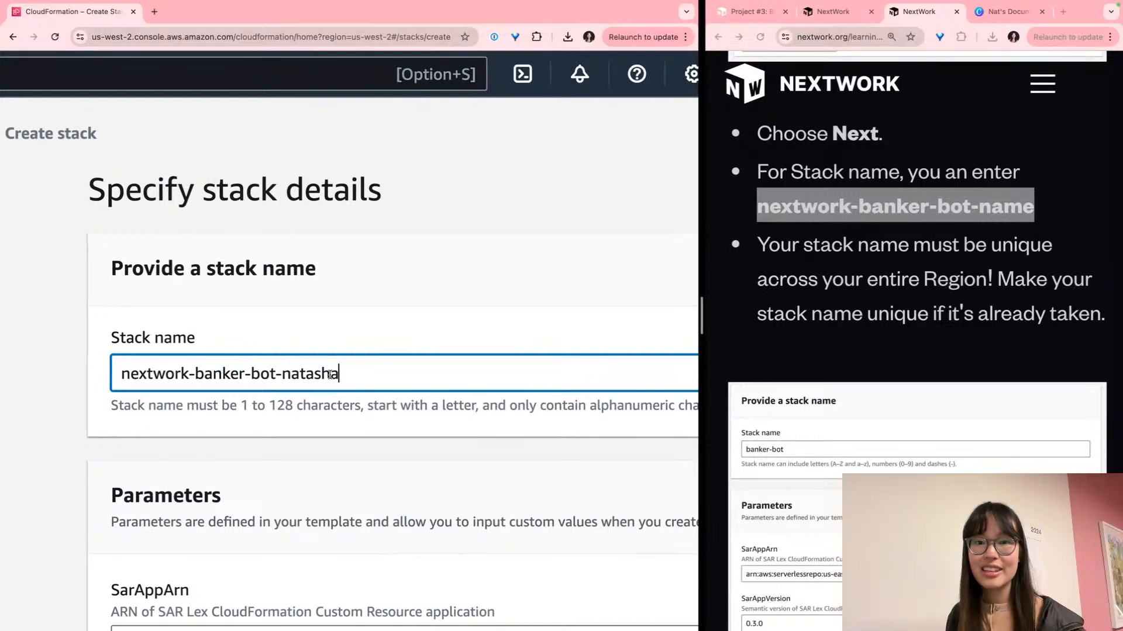
scroll(330, 375, "right", 1)
left_click(321, 400)
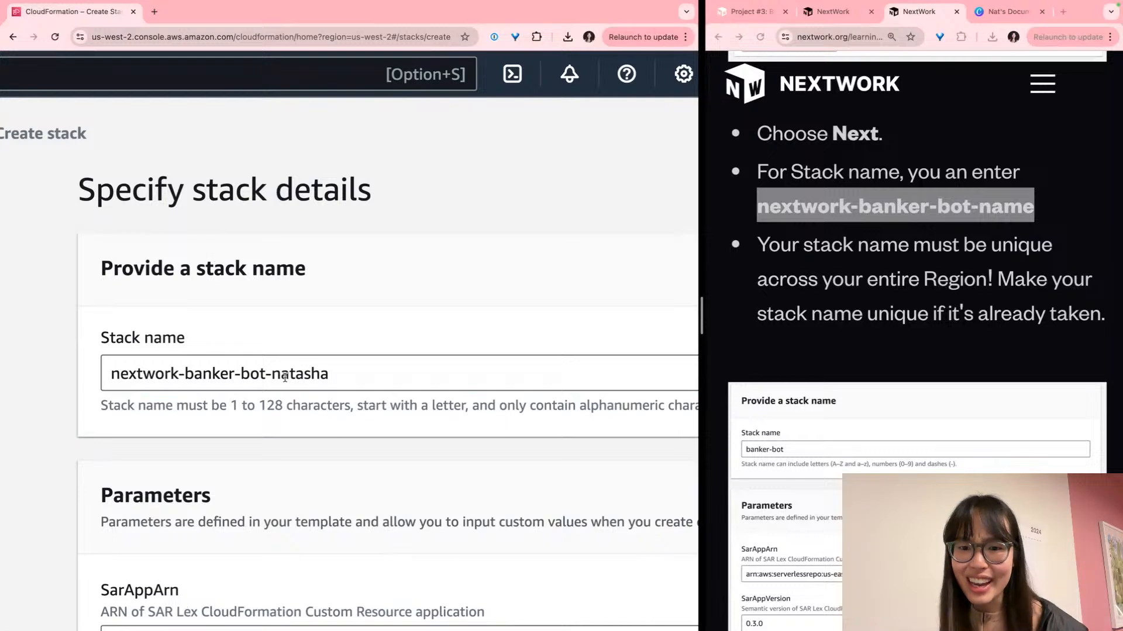
Continue from stack details to the Configure stack options step
scroll(284, 378, "down", 5)
scroll(284, 377, "up", 1)
scroll(323, 332, "down", 5)
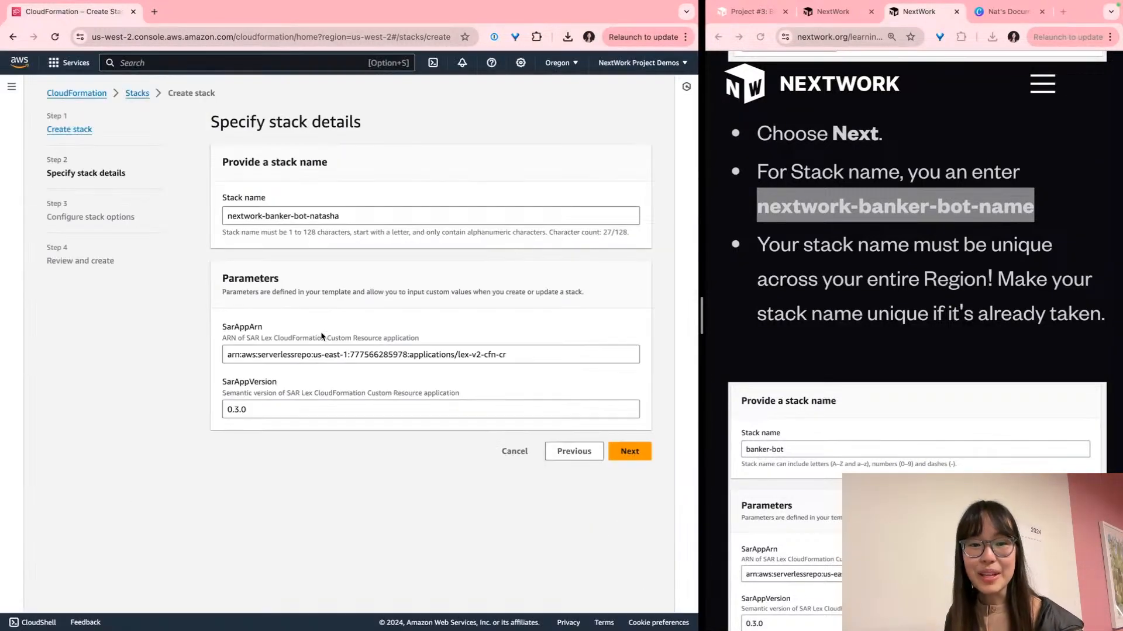
left_click(629, 451)
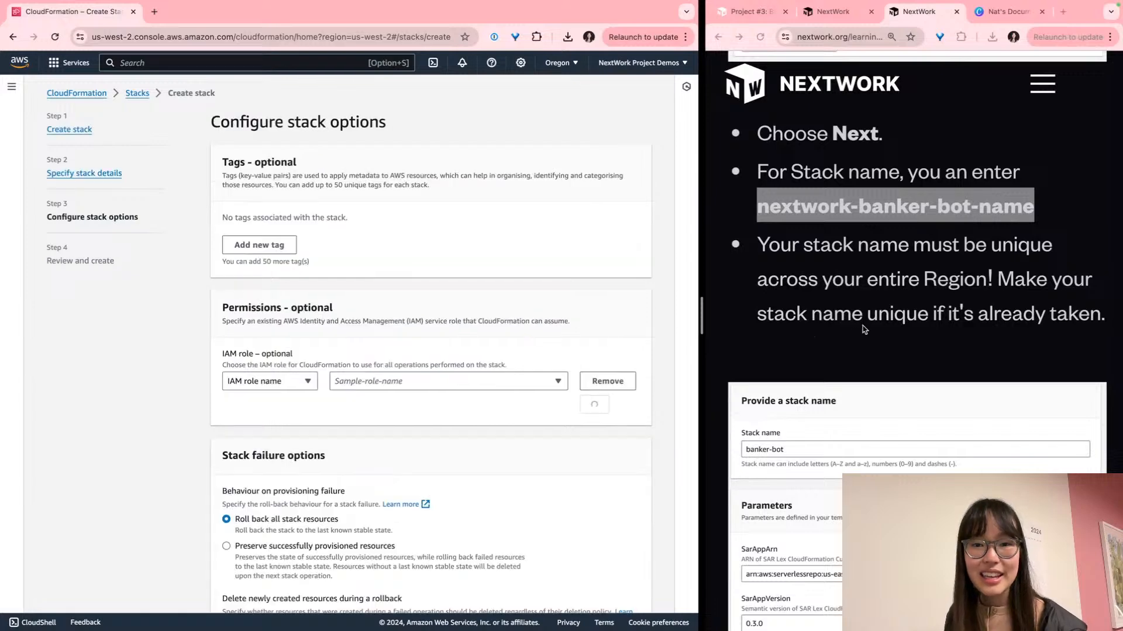
Leave all stack options at their defaults and continue to Review and create
scroll(862, 325, "down", 3)
scroll(860, 335, "down", 2)
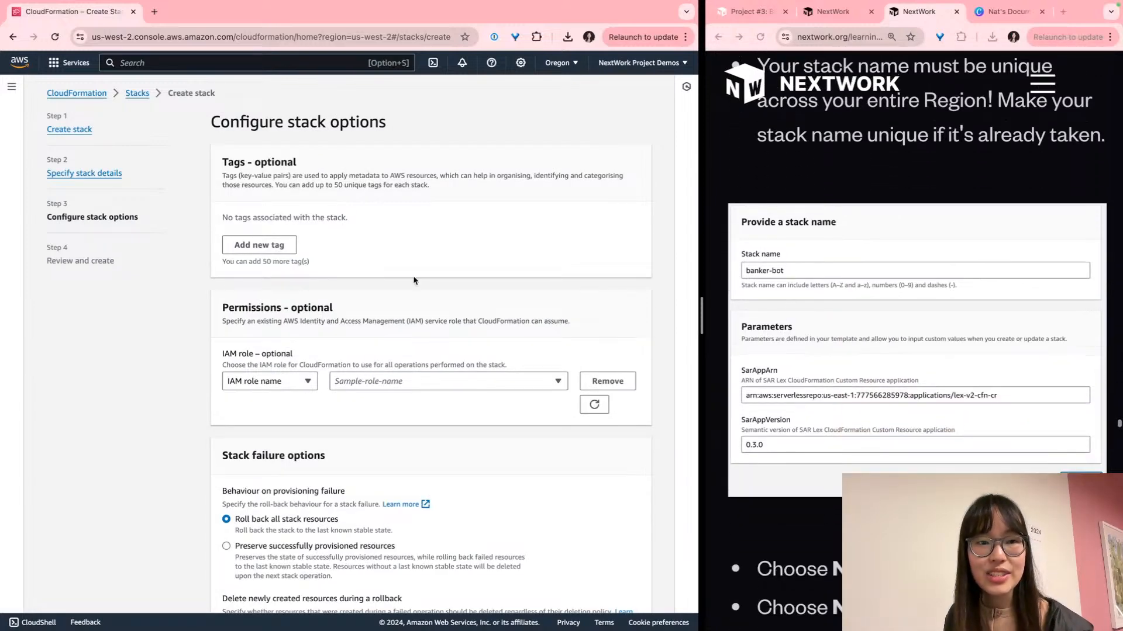
scroll(246, 386, "down", 7)
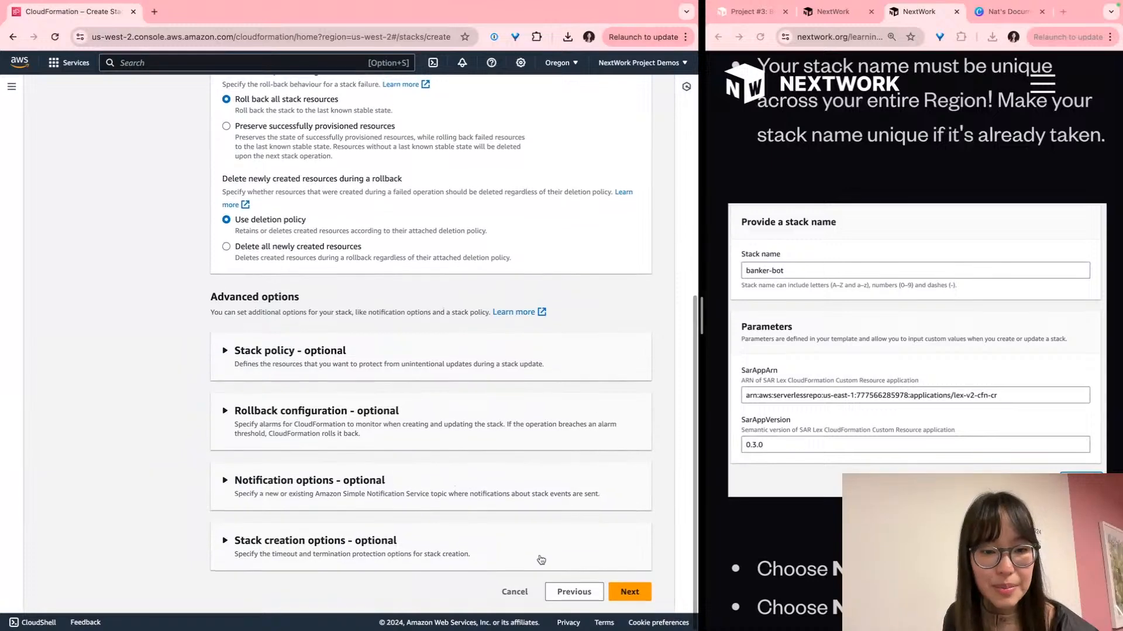
left_click(574, 602)
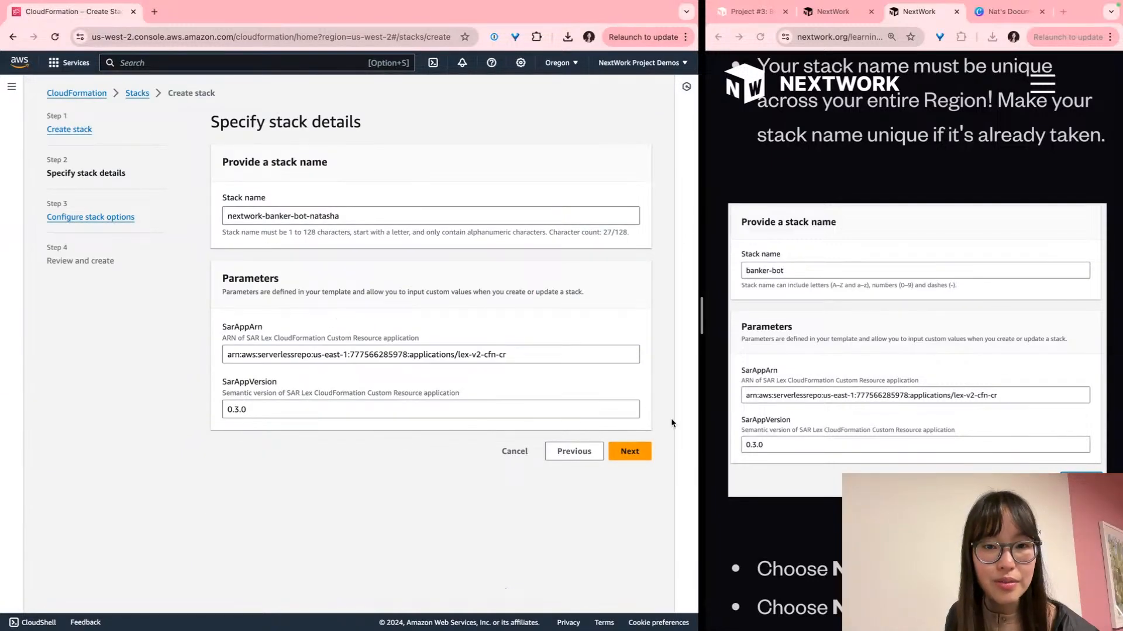
scroll(848, 430, "up", 2)
left_click(630, 452)
scroll(798, 403, "down", 6)
scroll(797, 403, "down", 3)
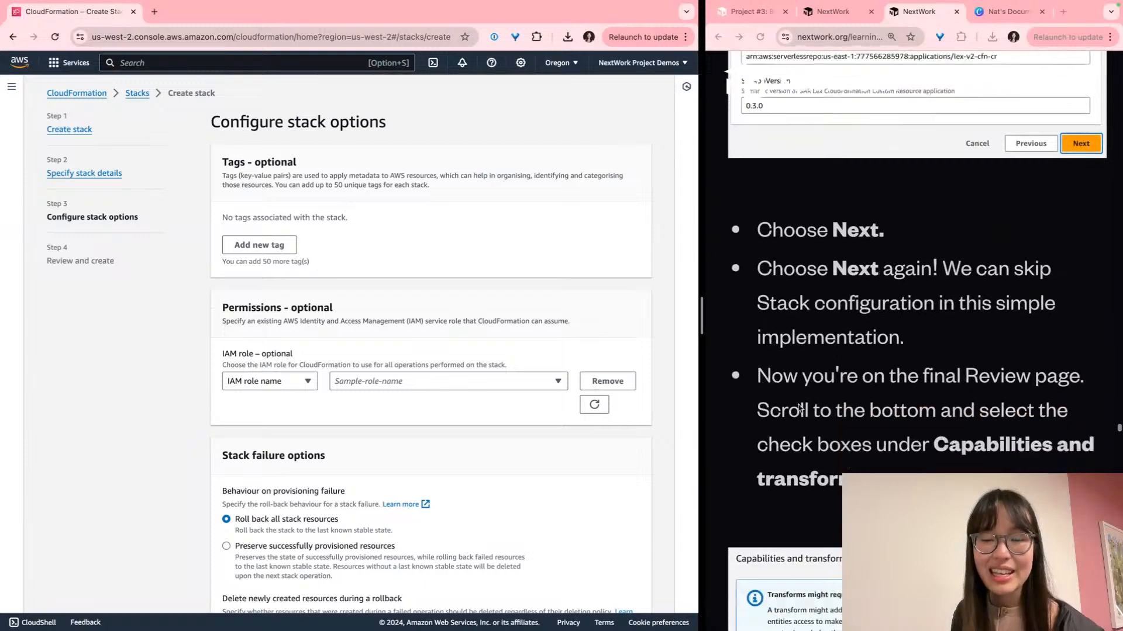
scroll(574, 411, "down", 1)
scroll(575, 416, "down", 7)
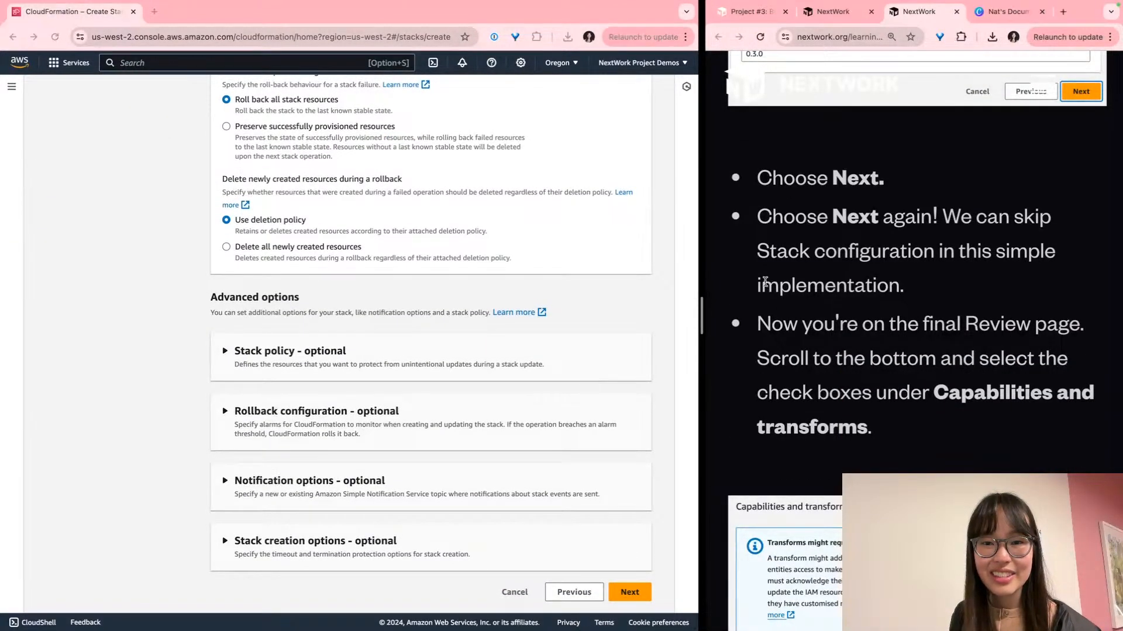
triple_click(766, 287)
left_click(628, 593)
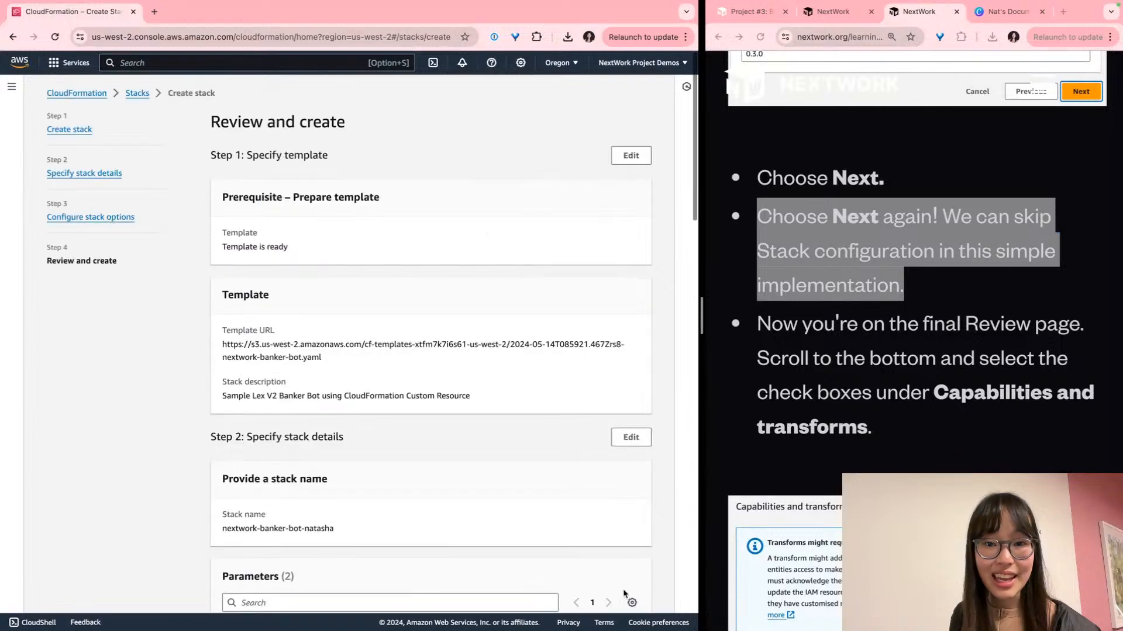
Tick the acknowledgements for IAM resources, custom-named IAM resources and CAPABILITY_AUTO_EXPAND
scroll(525, 383, "down", 20)
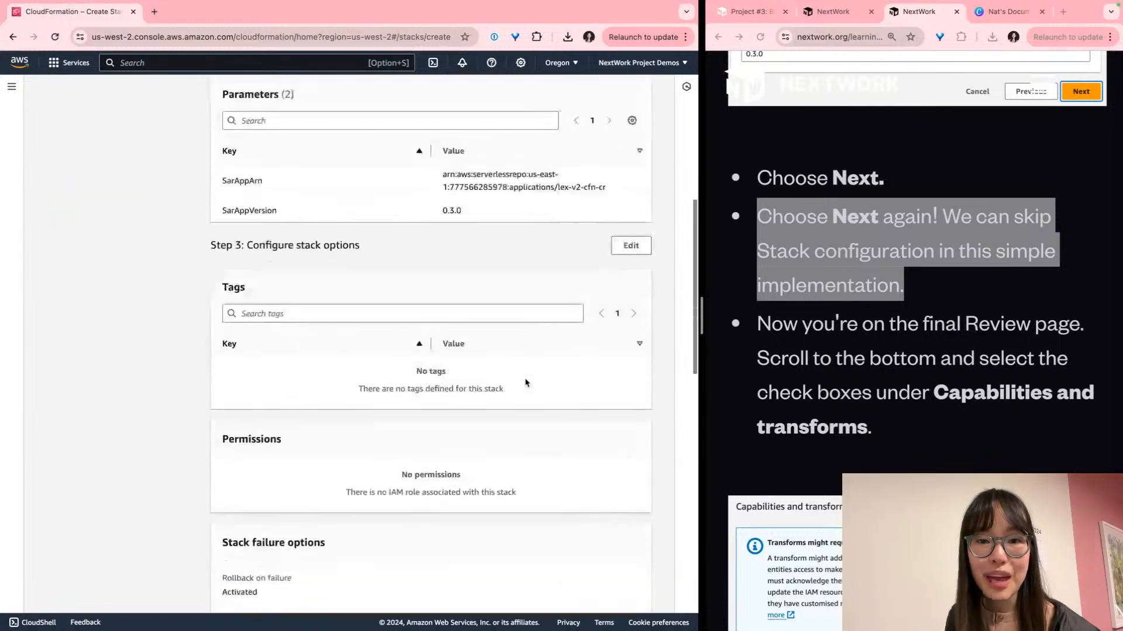
scroll(525, 383, "down", 4)
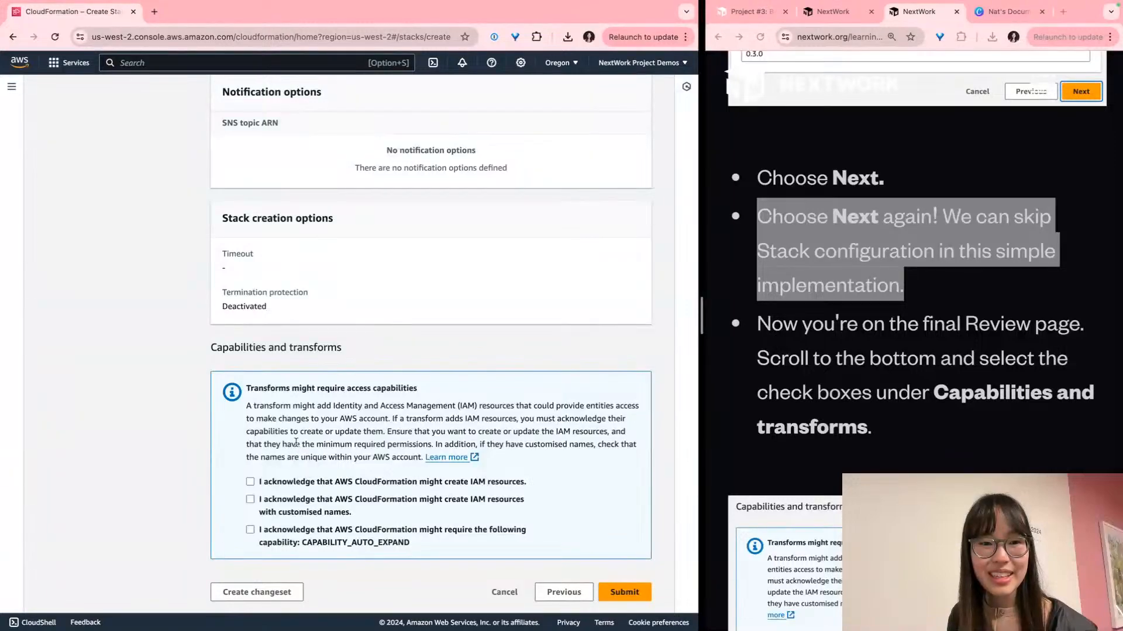
scroll(296, 440, "up", 5)
scroll(298, 435, "down", 3)
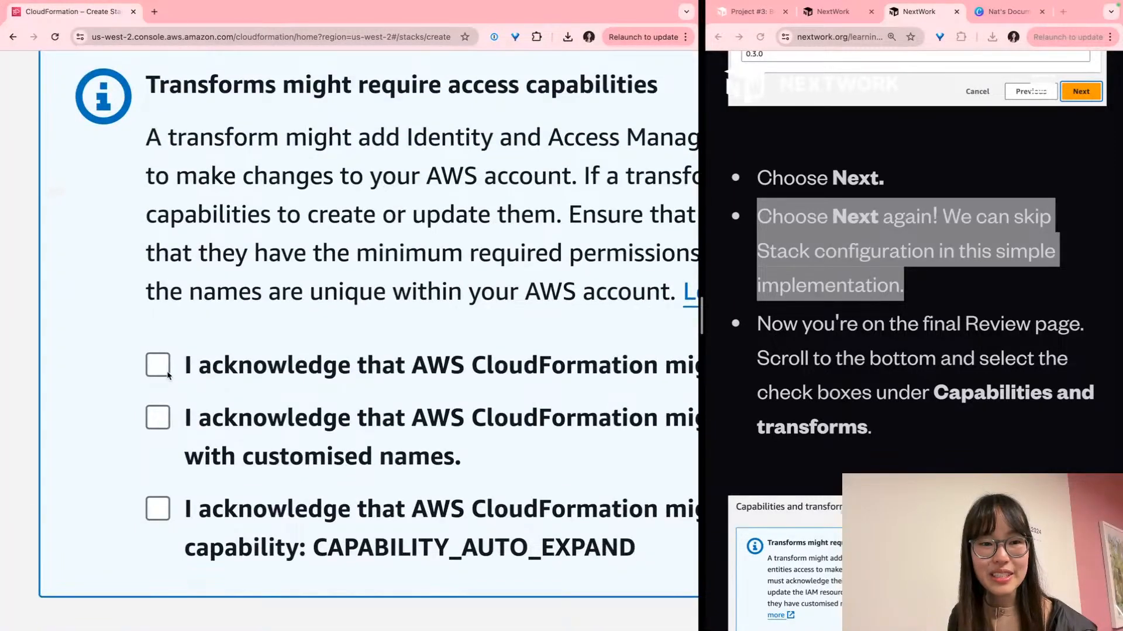
left_click(168, 374)
left_click(166, 426)
left_click(157, 510)
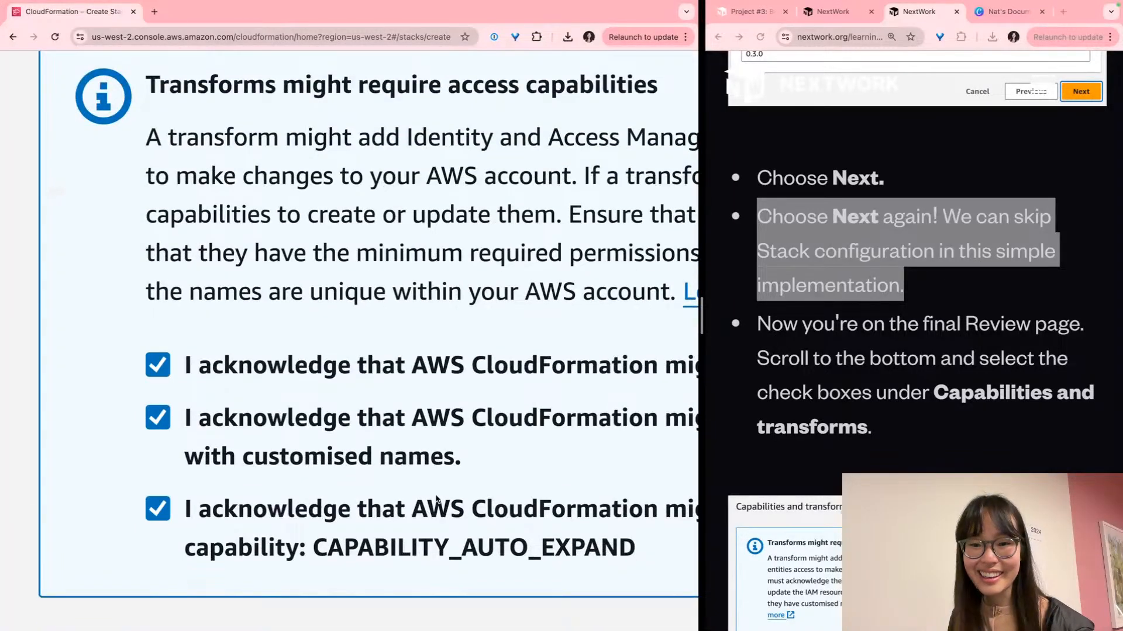
Submit the BankerBot stack for creation
scroll(436, 497, "down", 5)
scroll(445, 503, "down", 2)
scroll(508, 517, "up", 5)
scroll(515, 519, "left", 1)
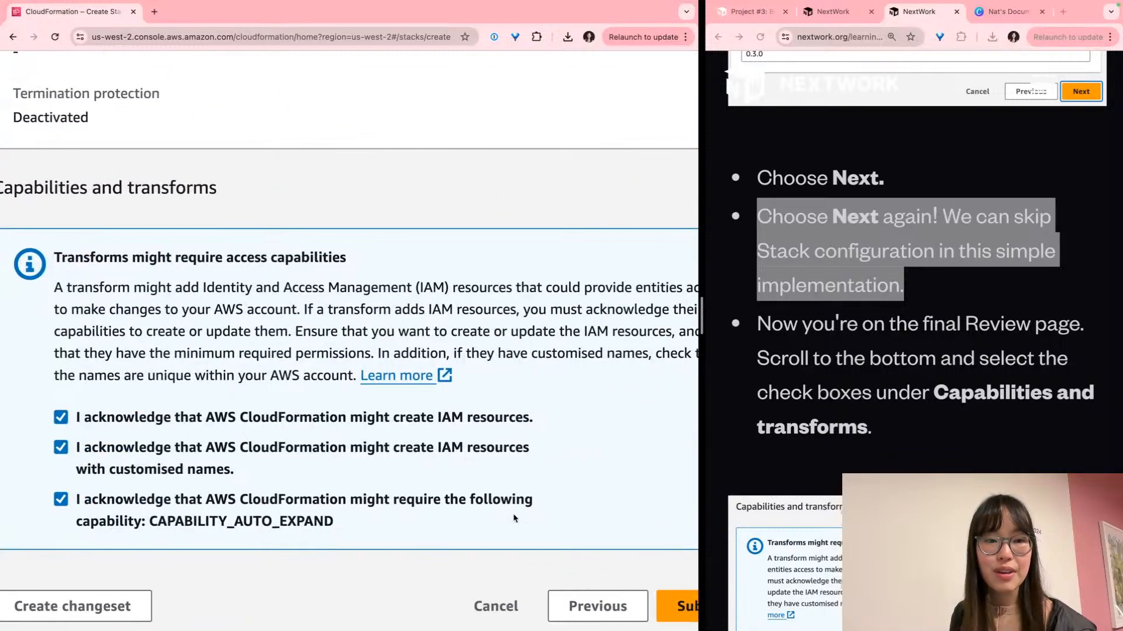
scroll(514, 519, "up", 1)
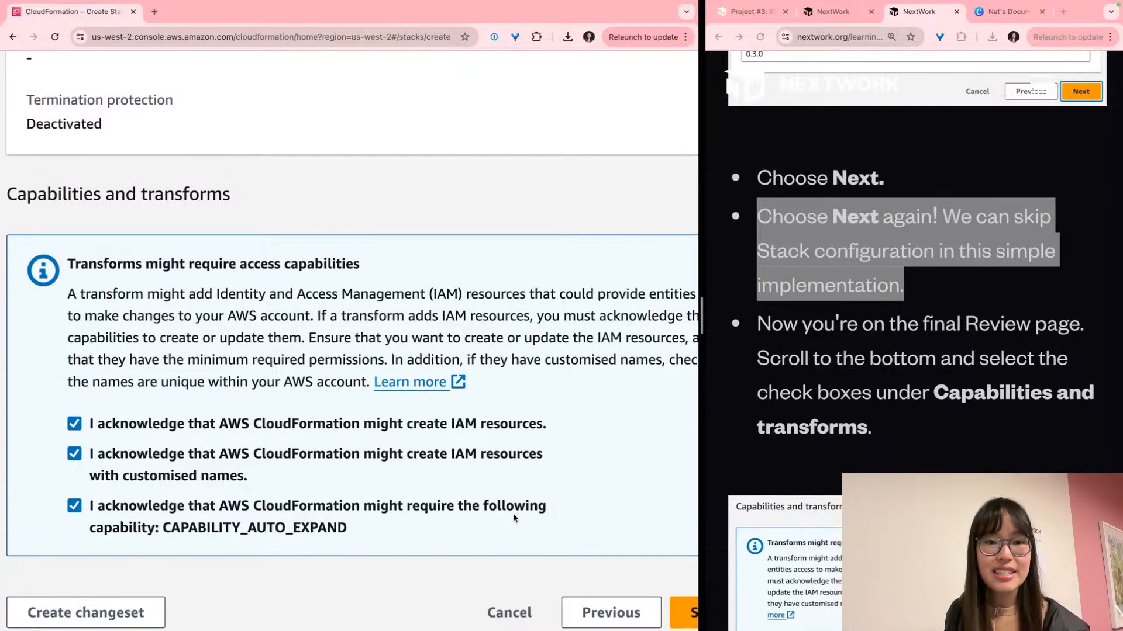
scroll(514, 518, "right", 4)
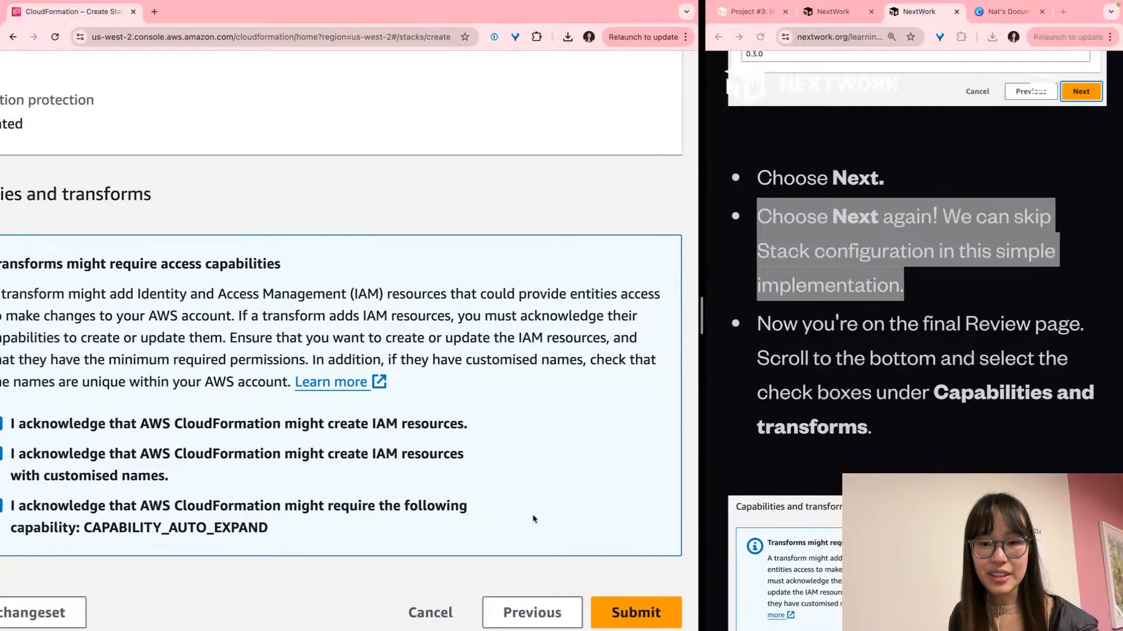
left_click(630, 605)
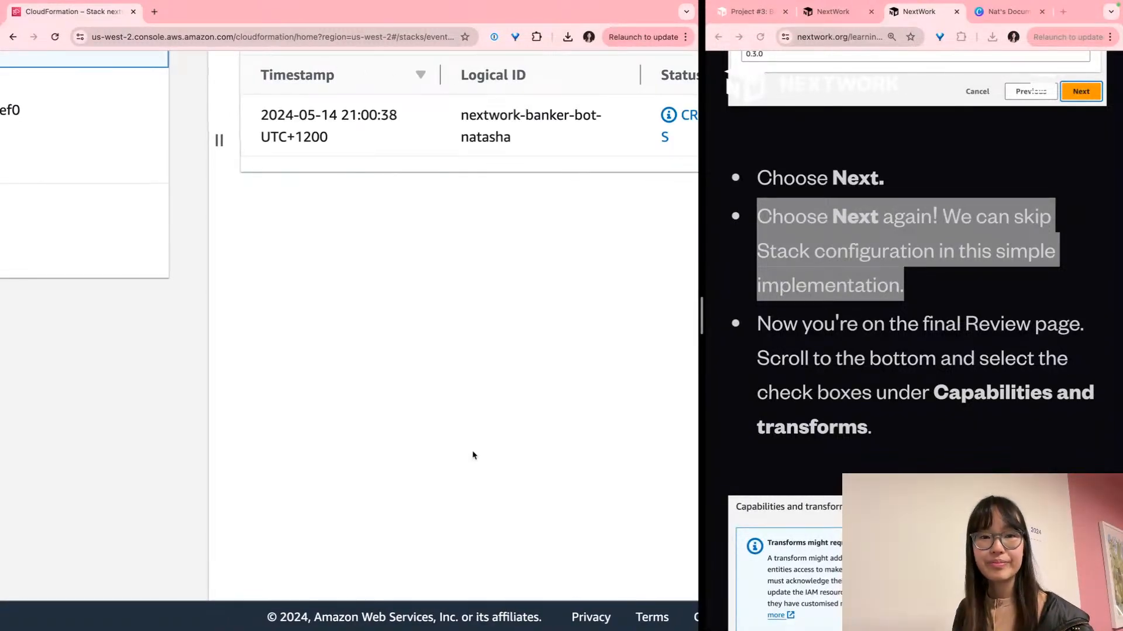
Scroll the new stack's Events list to see its CREATE_IN_PROGRESS event
scroll(472, 444, "right", 5)
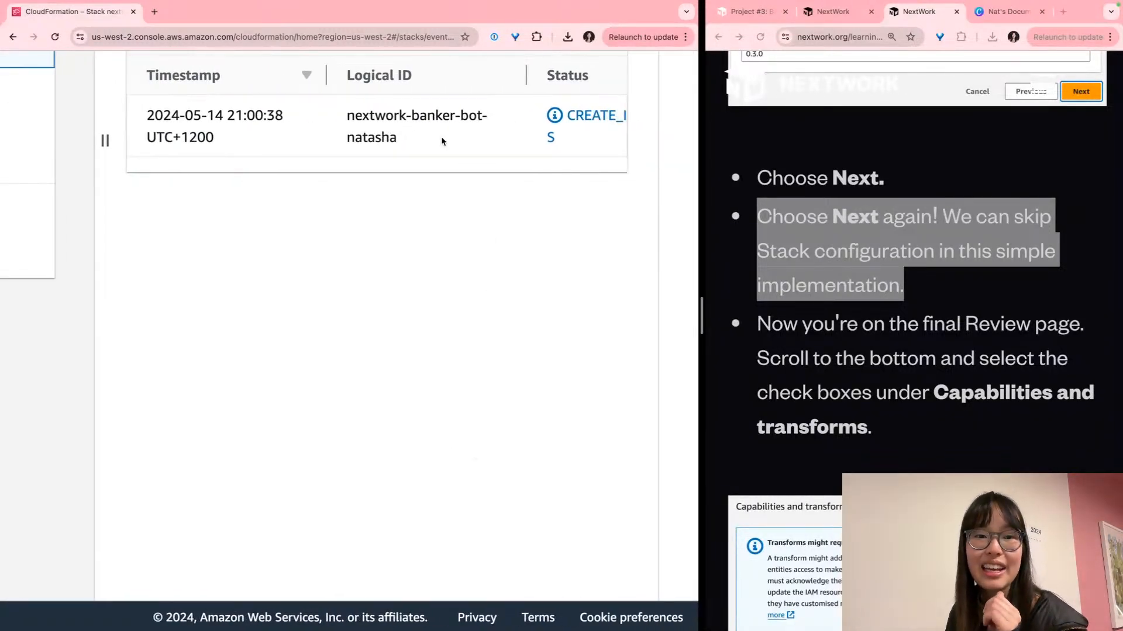
scroll(433, 130, "up", 2)
scroll(460, 211, "up", 5)
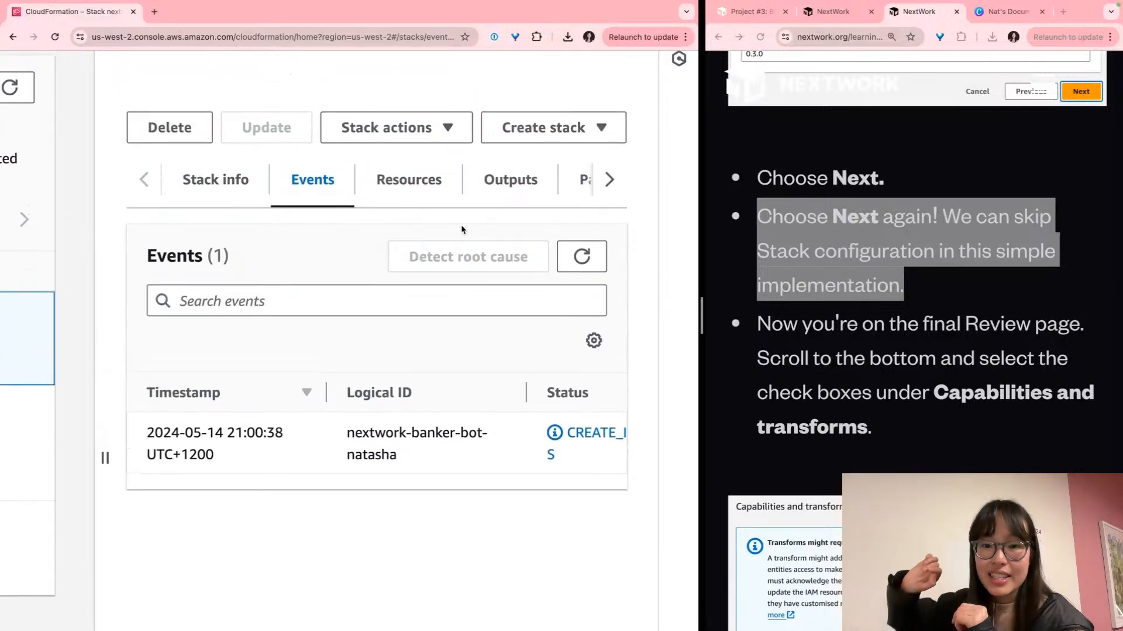
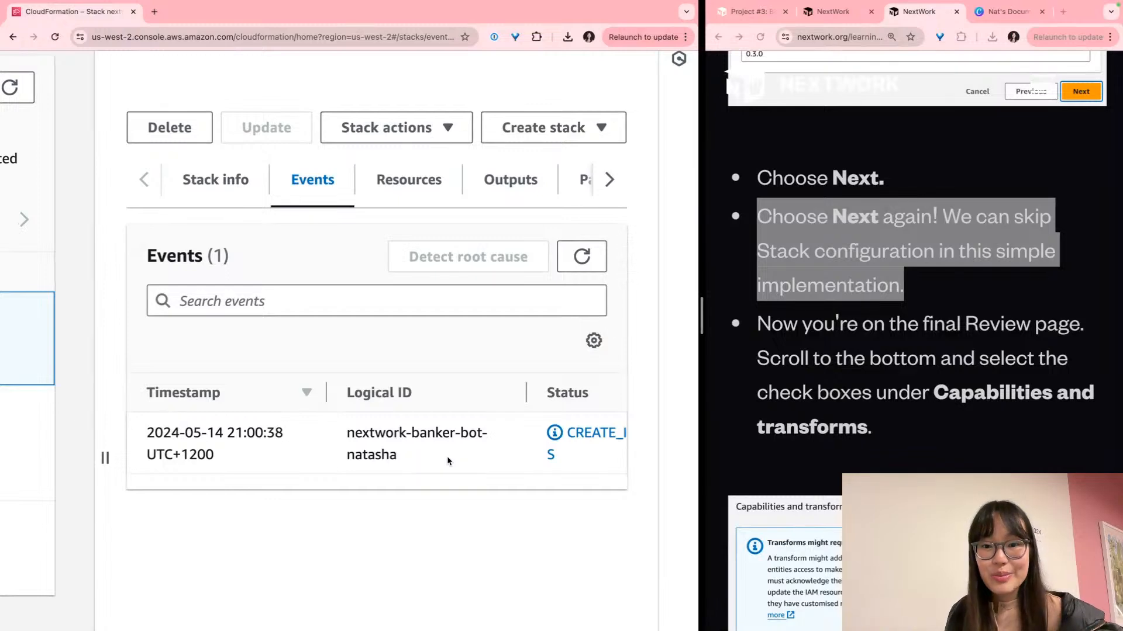
Show the chatbot documentation deck's page 1 title slide, with Canva docked on the left half
scroll(448, 441, "left", 2)
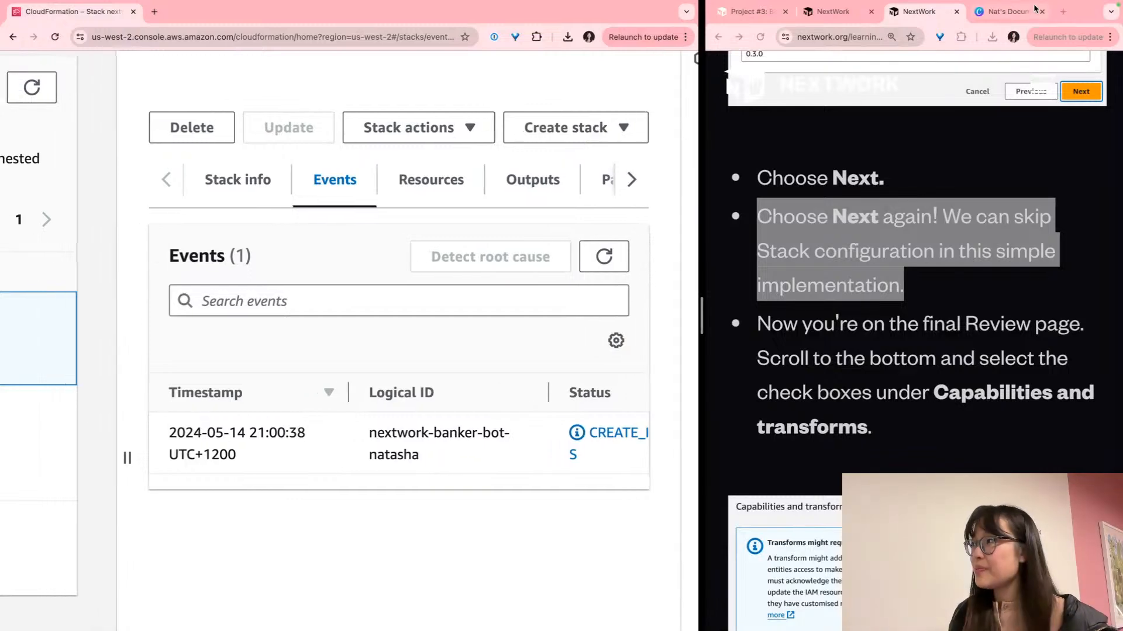
left_click(1008, 11)
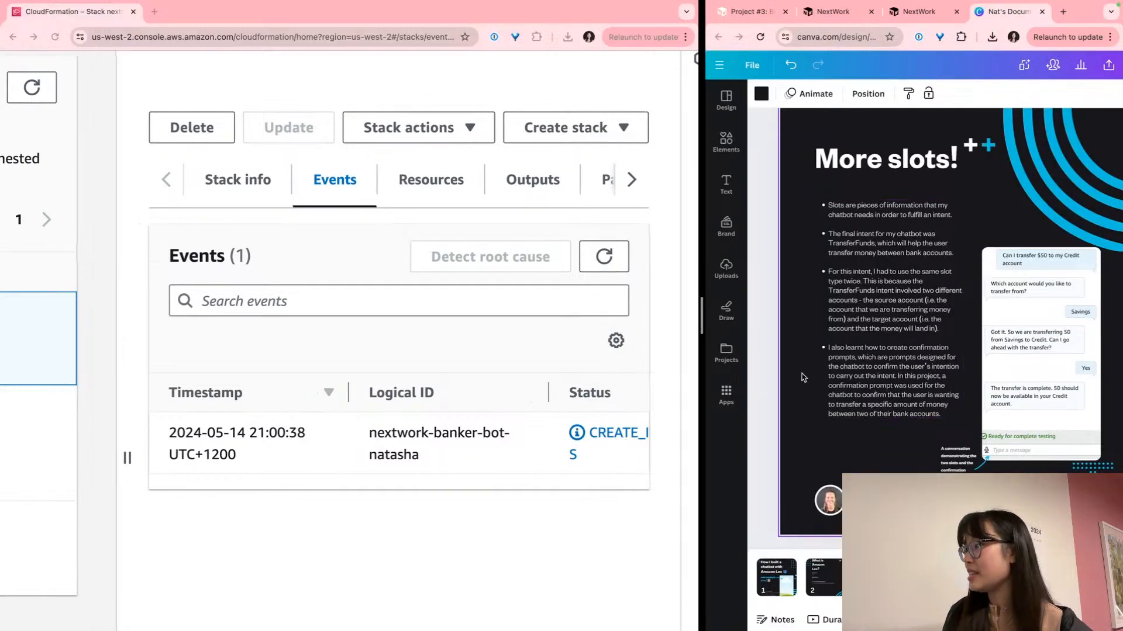
left_click(771, 320)
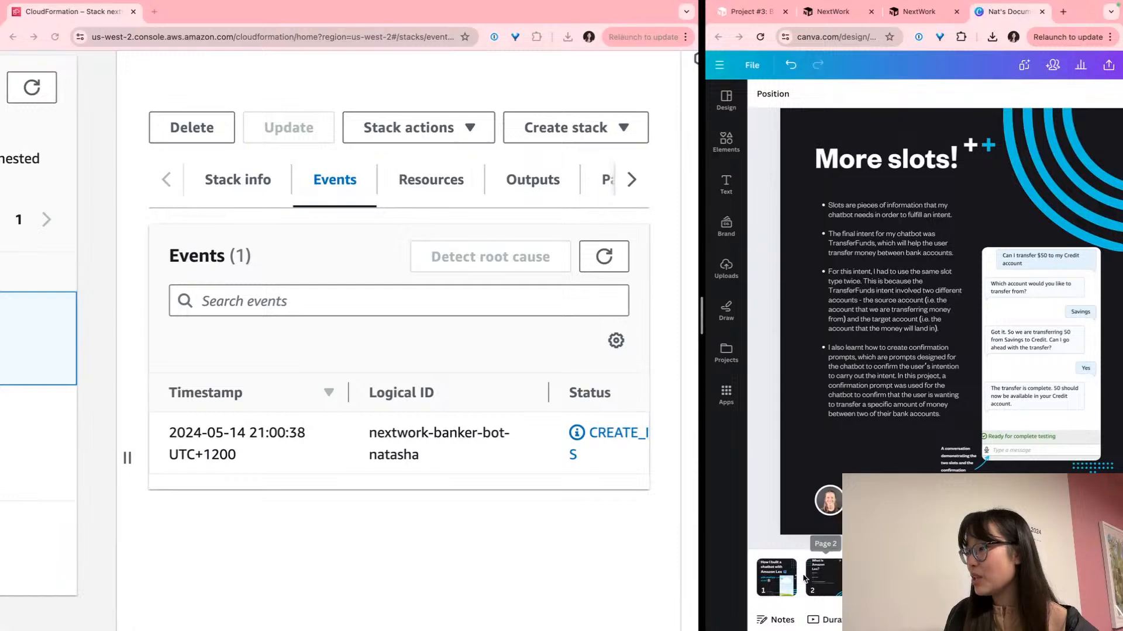
left_click(776, 576)
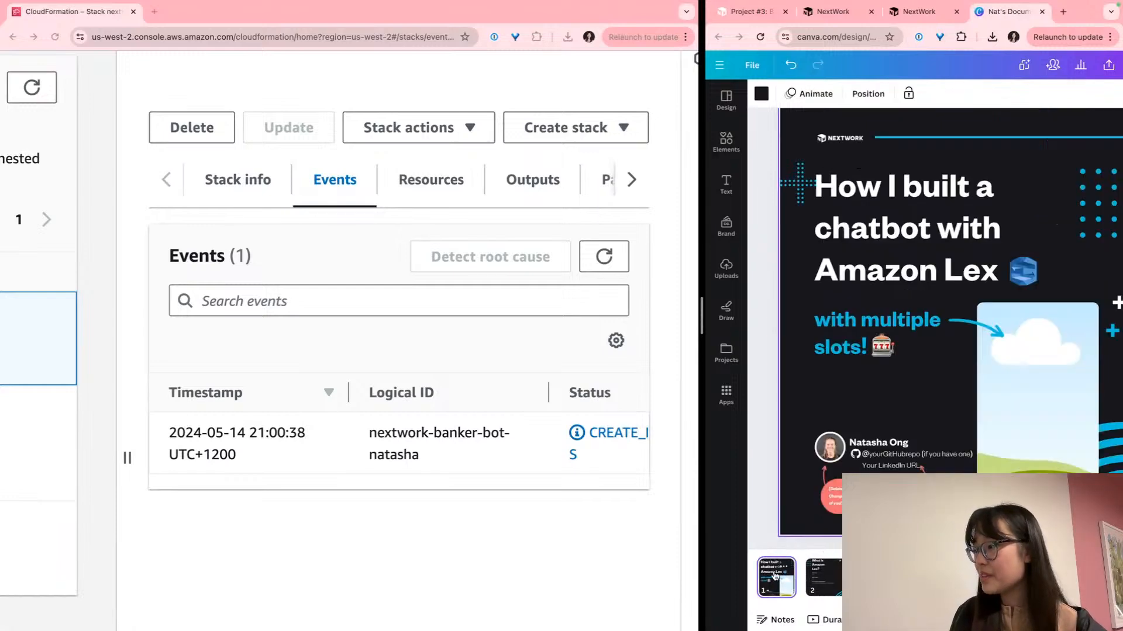
scroll(871, 466, "up", 5)
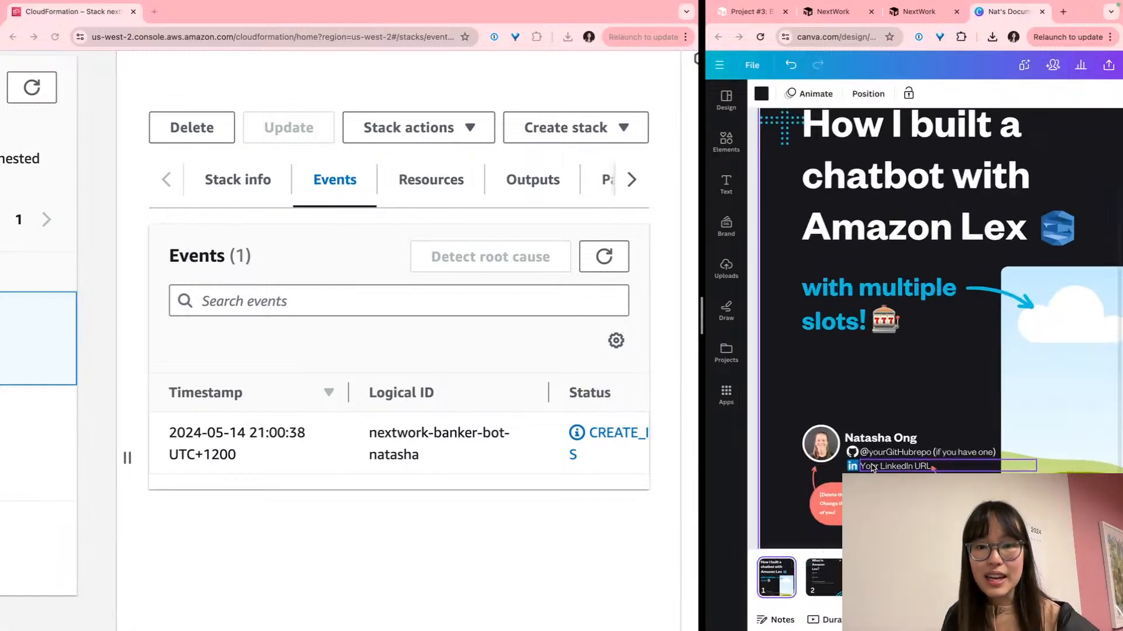
scroll(870, 465, "down", 1)
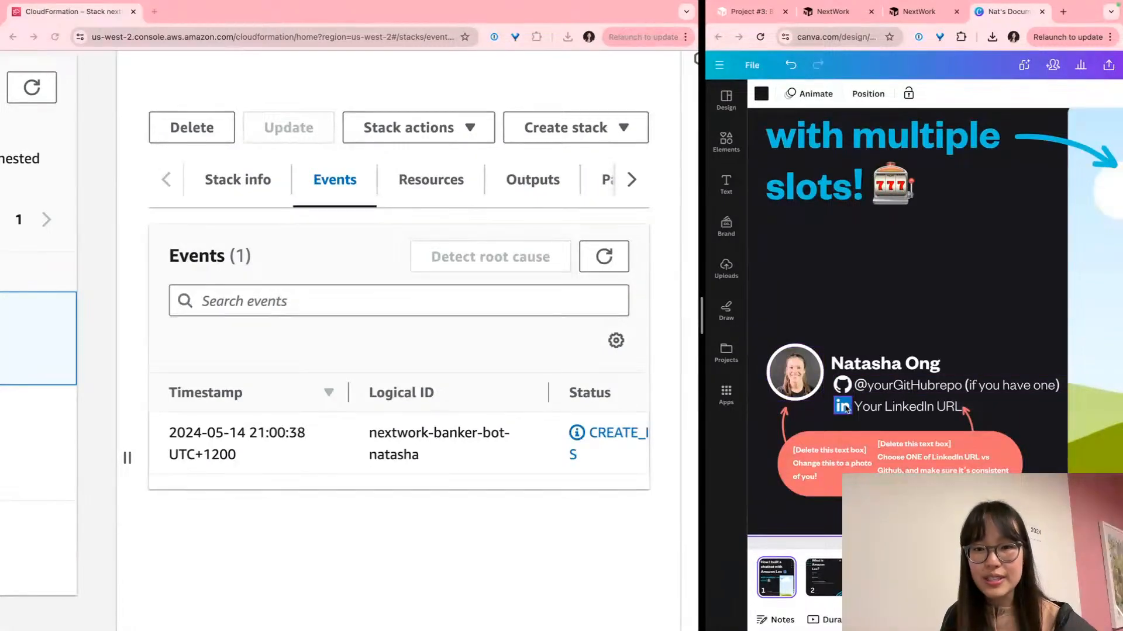
scroll(815, 468, "up", 3)
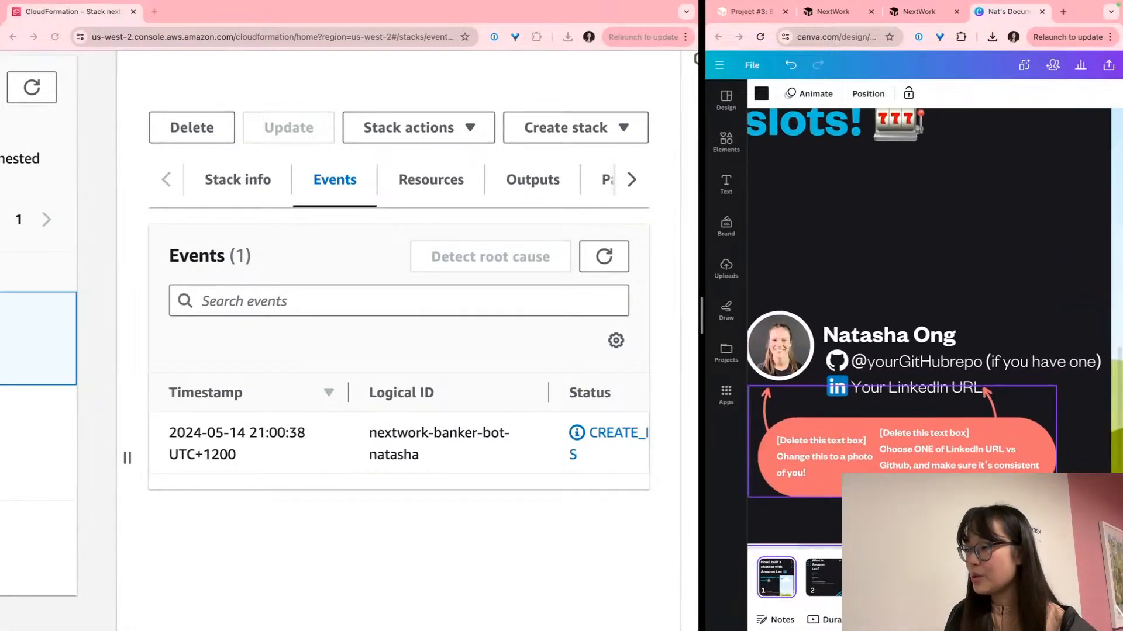
left_click_drag(1084, 4, 379, 4)
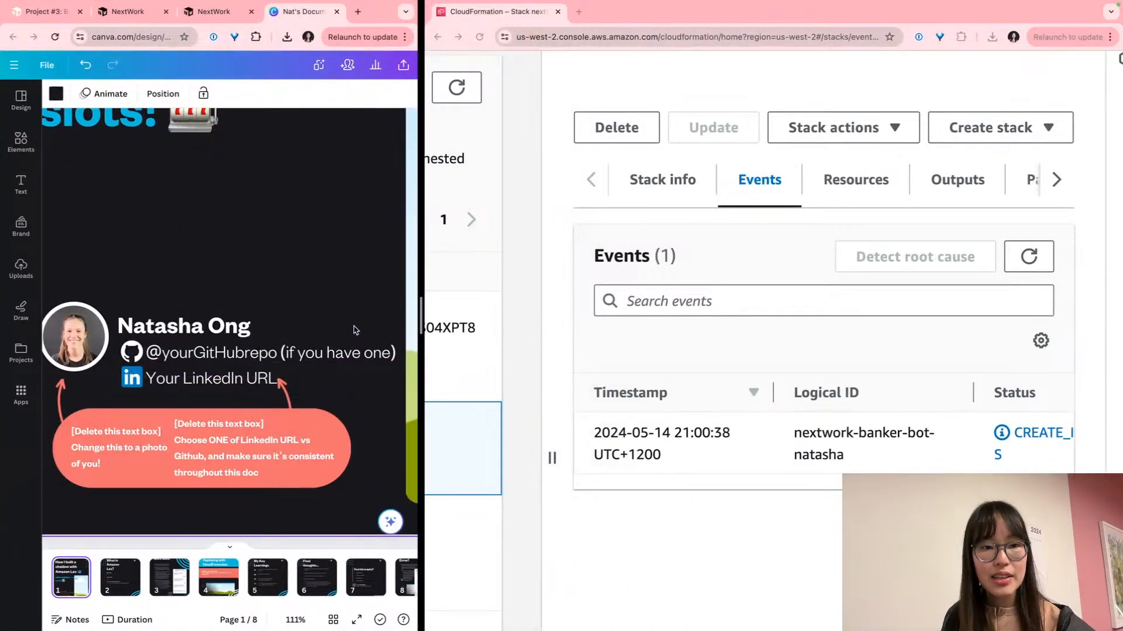
Delete the pink instruction callouts and their arrows from the title slide
left_click(123, 467)
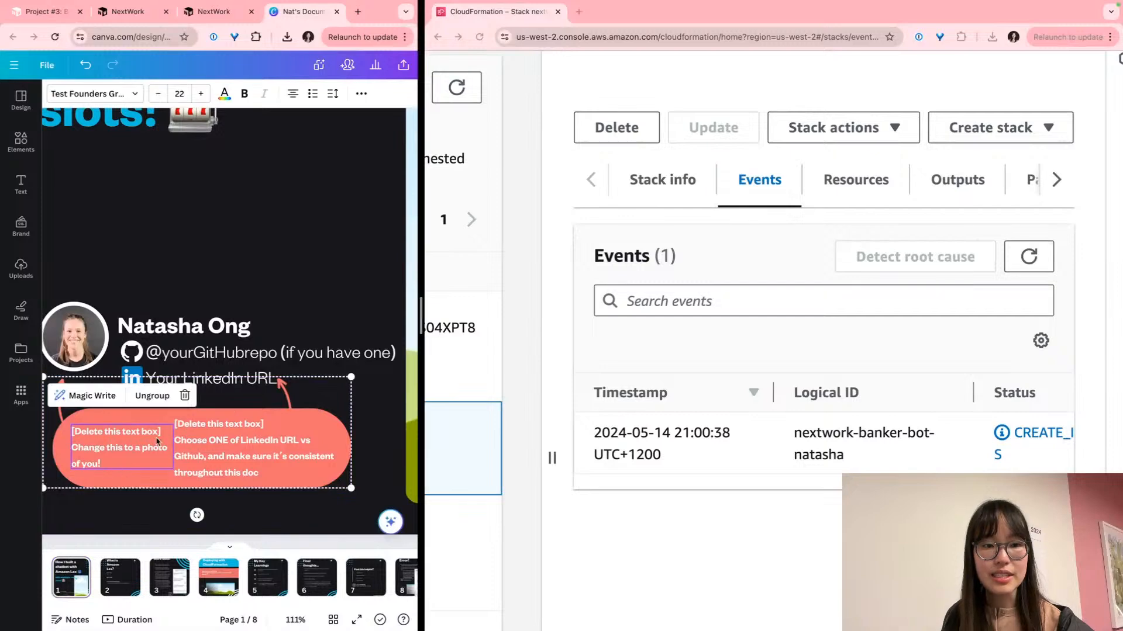
left_click(127, 502)
scroll(145, 510, "left", 1)
left_click_drag(108, 506, 337, 417)
key("Delete")
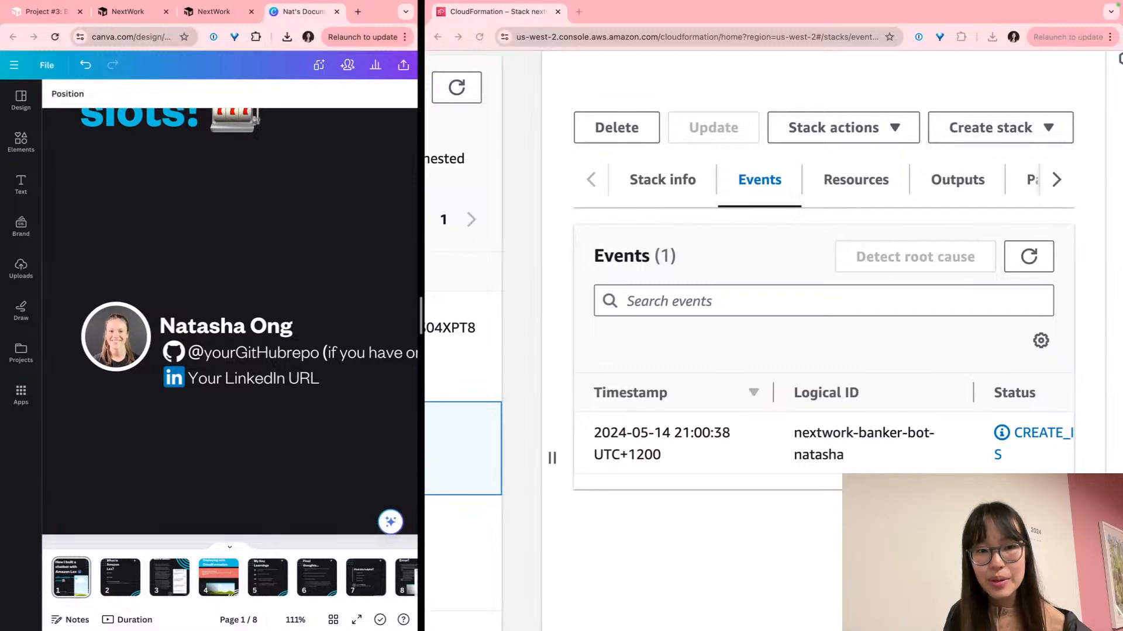
Remove the LinkedIn icon and text line from the profile section
left_click(138, 325)
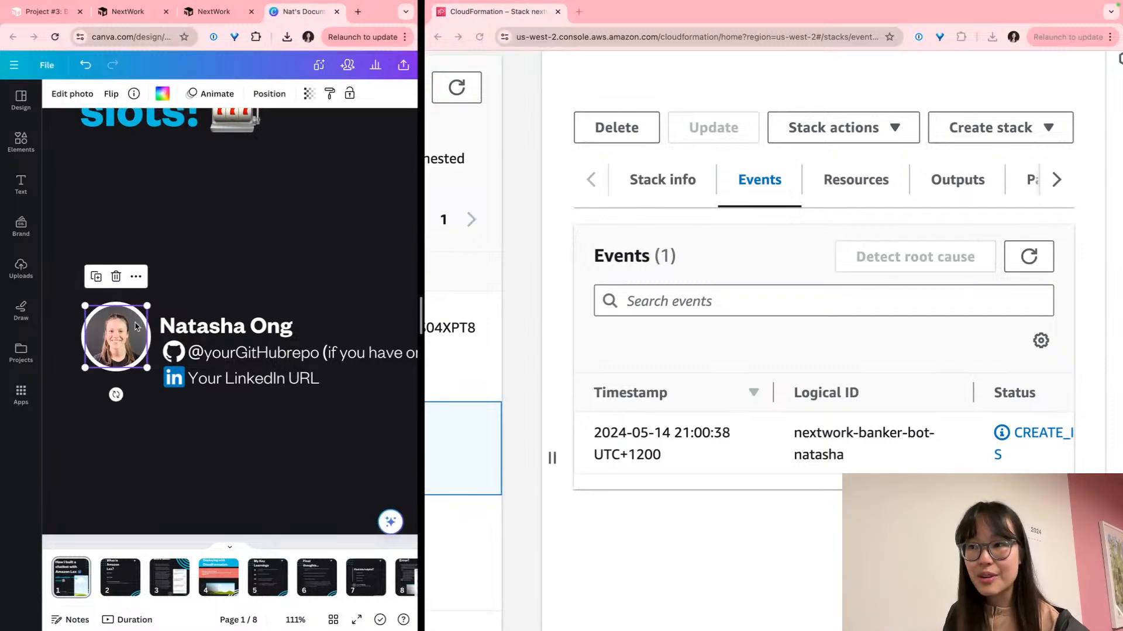
left_click(234, 439)
scroll(237, 439, "right", 1)
left_click_drag(284, 403, 156, 379)
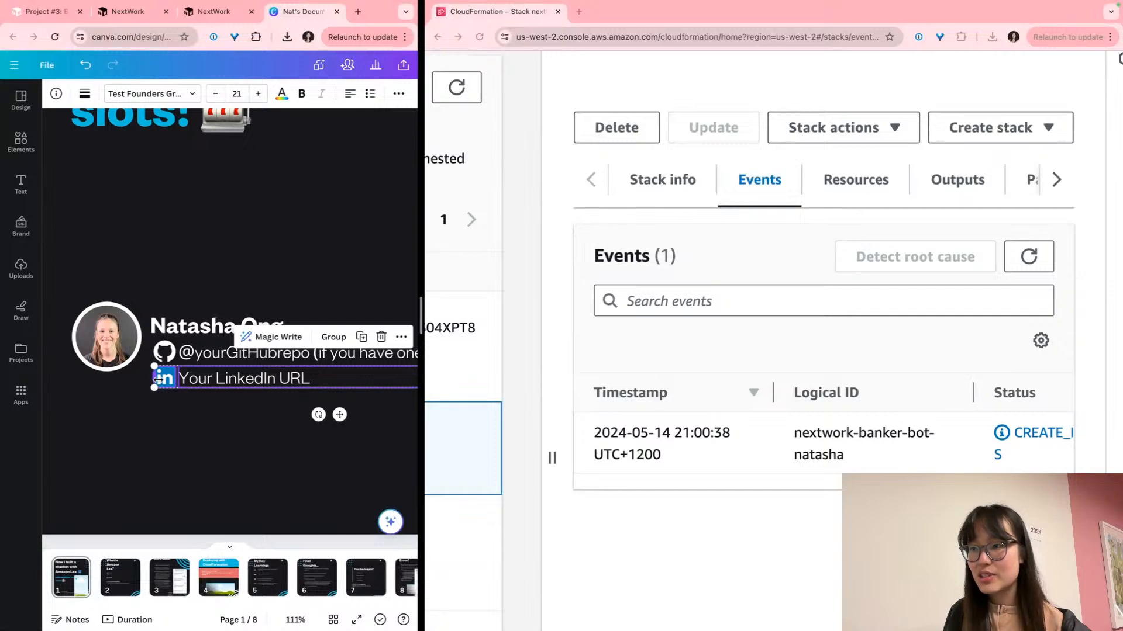
key("Delete")
Replace the GitHub placeholder text with the author's GitHub handle
scroll(234, 374, "right", 1)
left_click(264, 350)
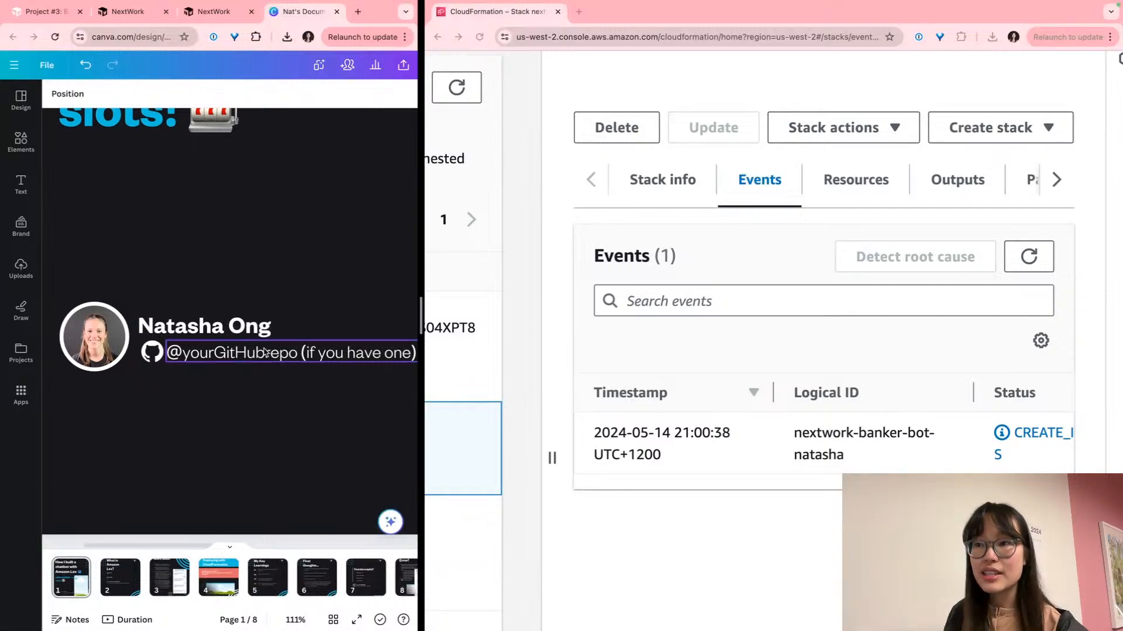
double_click(264, 351)
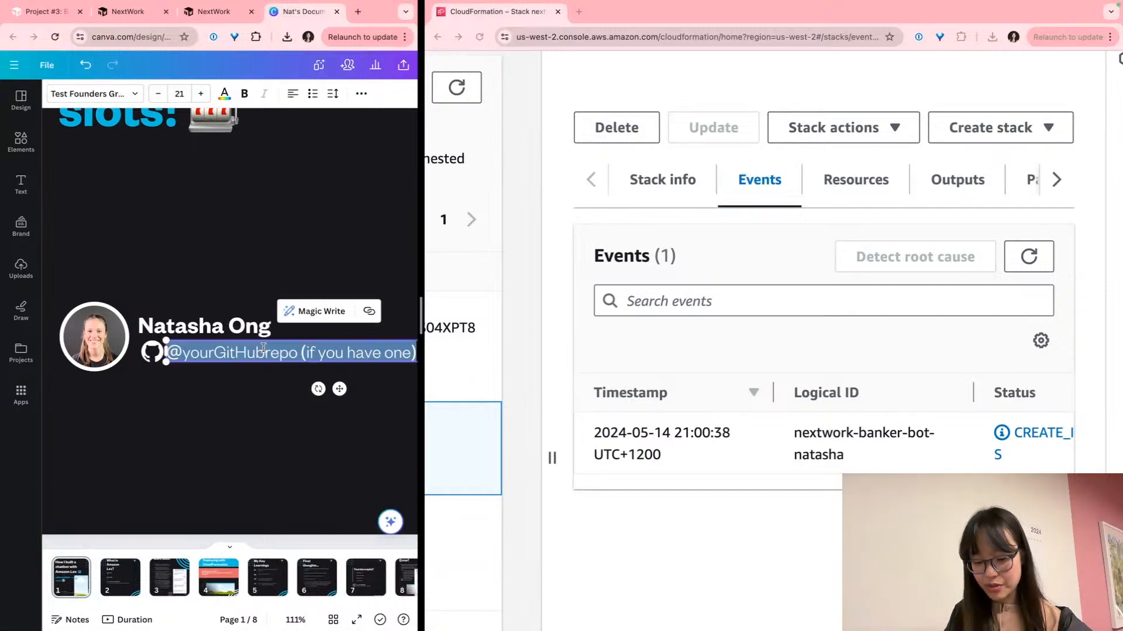
type("@natashan")
key("BackSpace")
type("ongiscod")
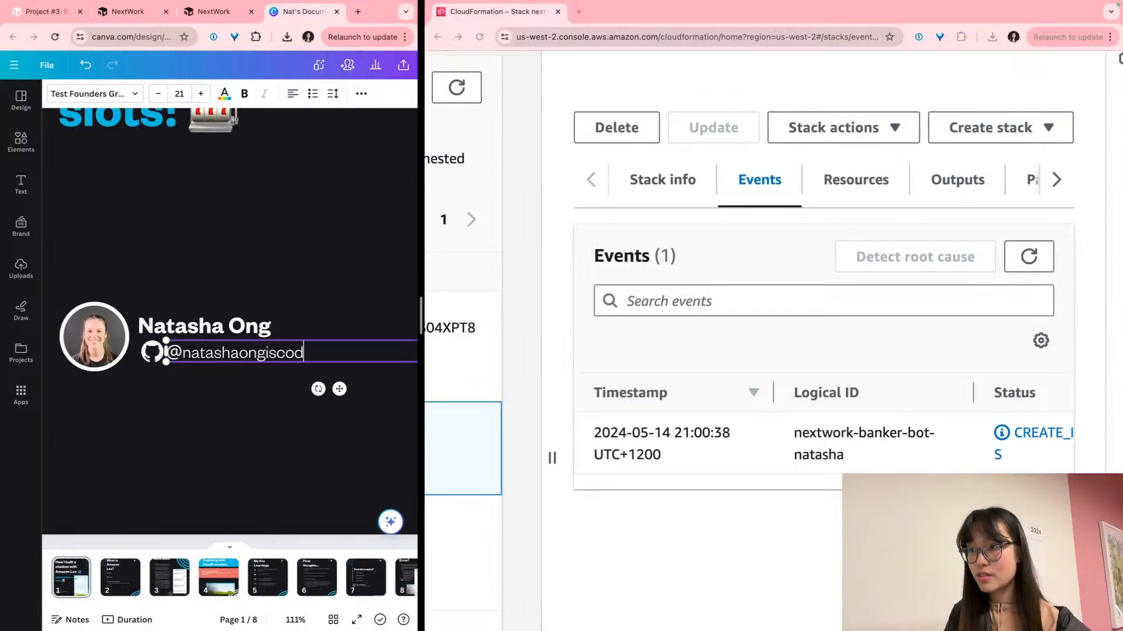
scroll(230, 321, "right", 7)
scroll(230, 321, "left", 9)
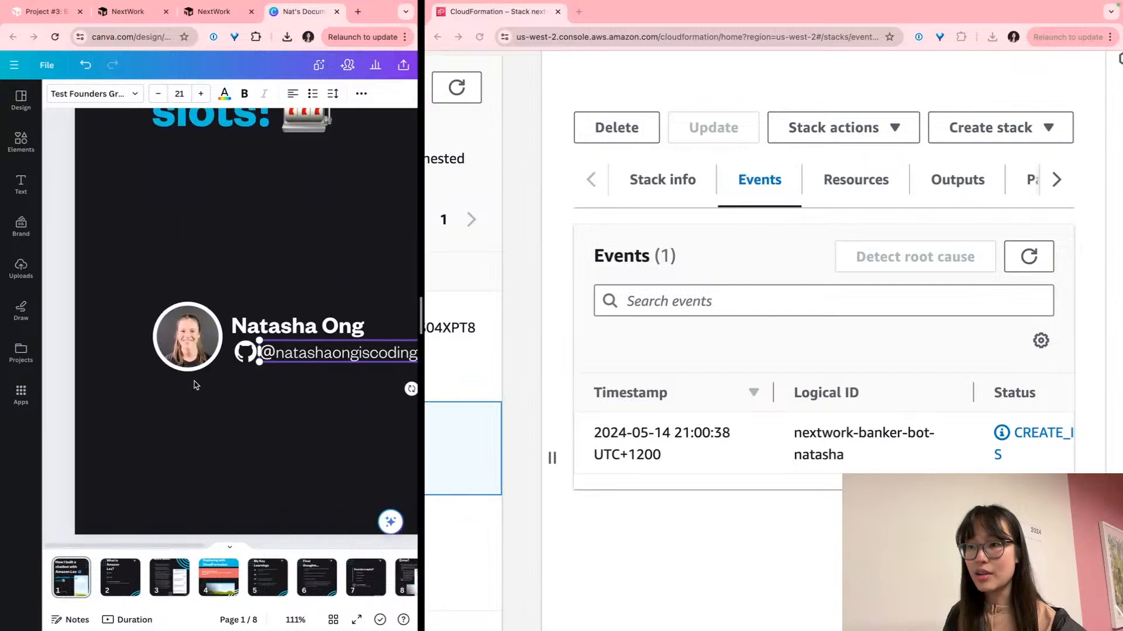
left_click(306, 408)
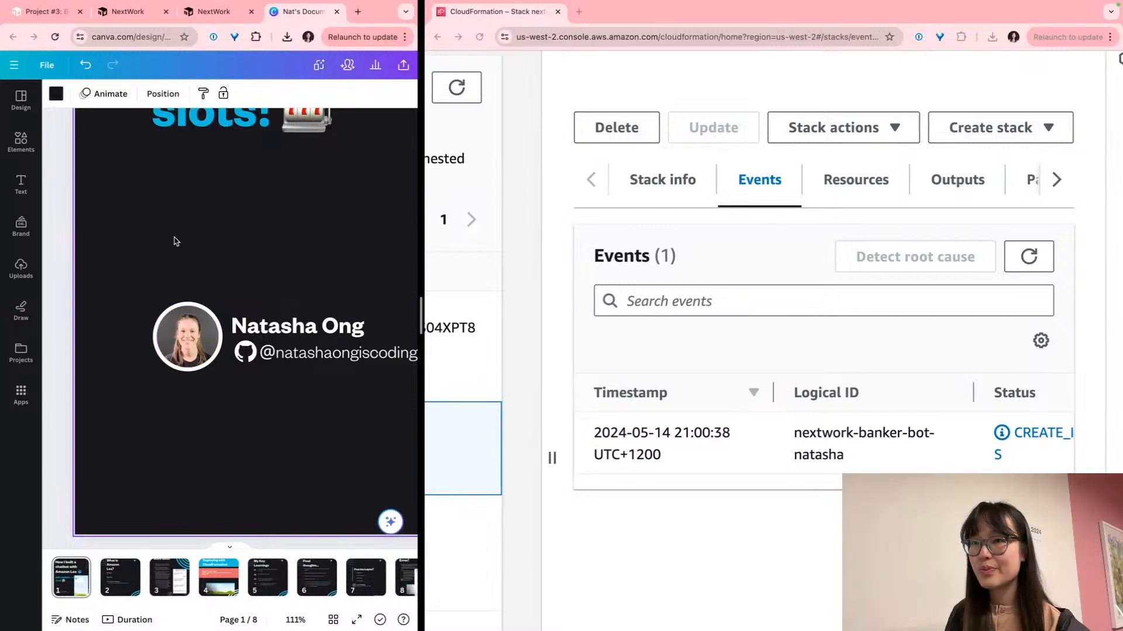
Drop the uploaded portrait photo into the title slide's round profile frame
left_click(20, 267)
scroll(87, 273, "down", 5)
scroll(86, 274, "down", 4)
scroll(86, 274, "down", 1)
scroll(86, 274, "down", 6)
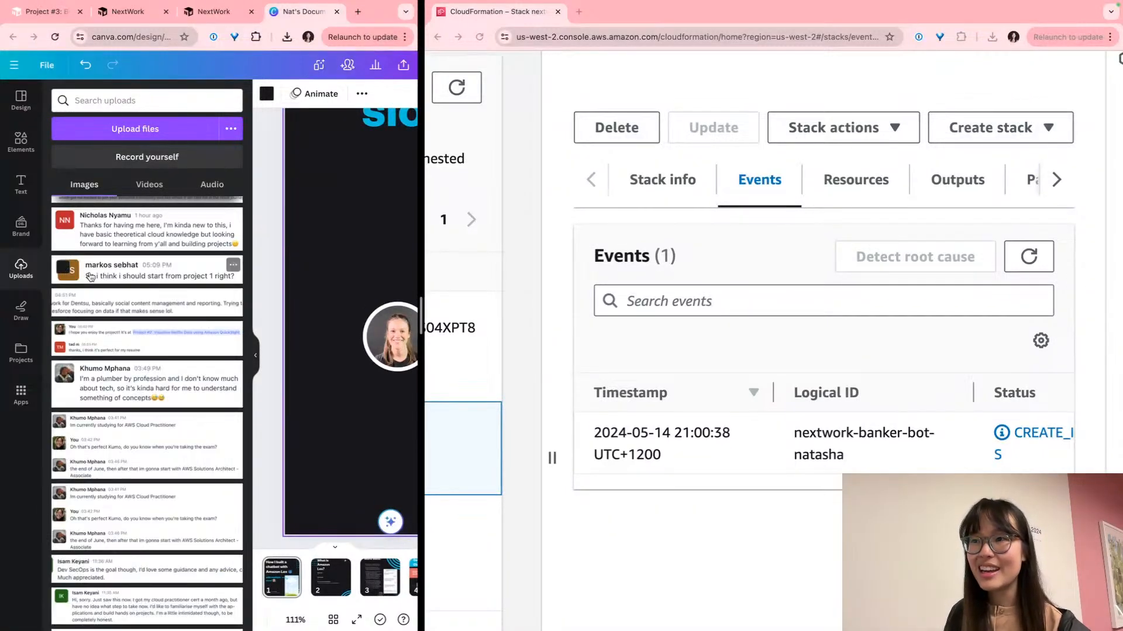
scroll(88, 287, "down", 8)
scroll(86, 302, "down", 8)
scroll(94, 301, "down", 10)
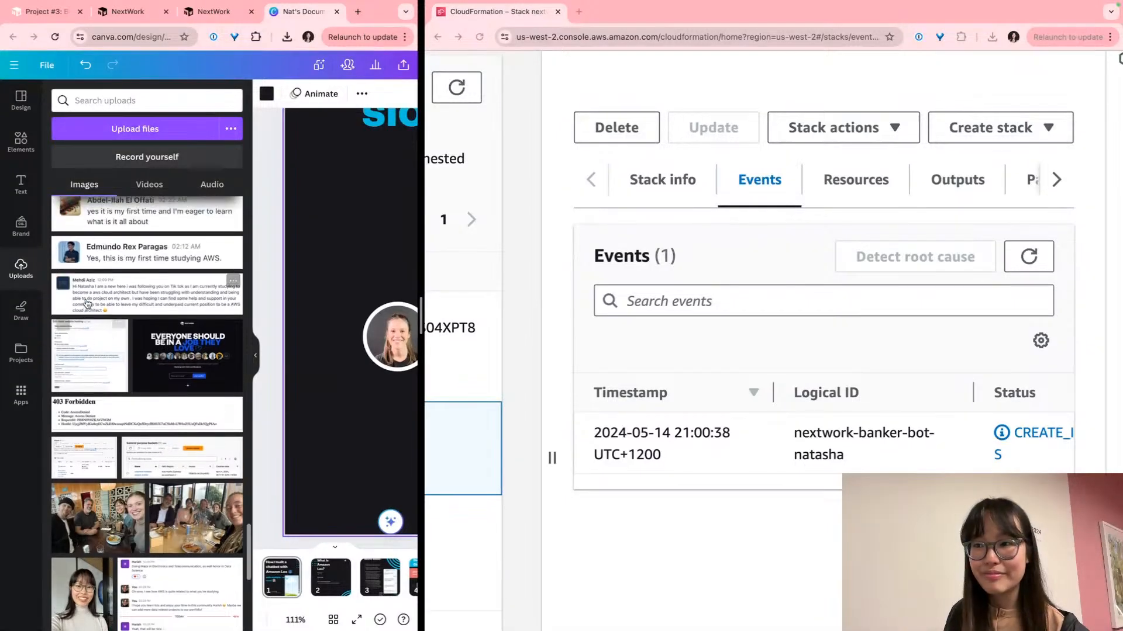
scroll(86, 303, "down", 4)
left_click(88, 505)
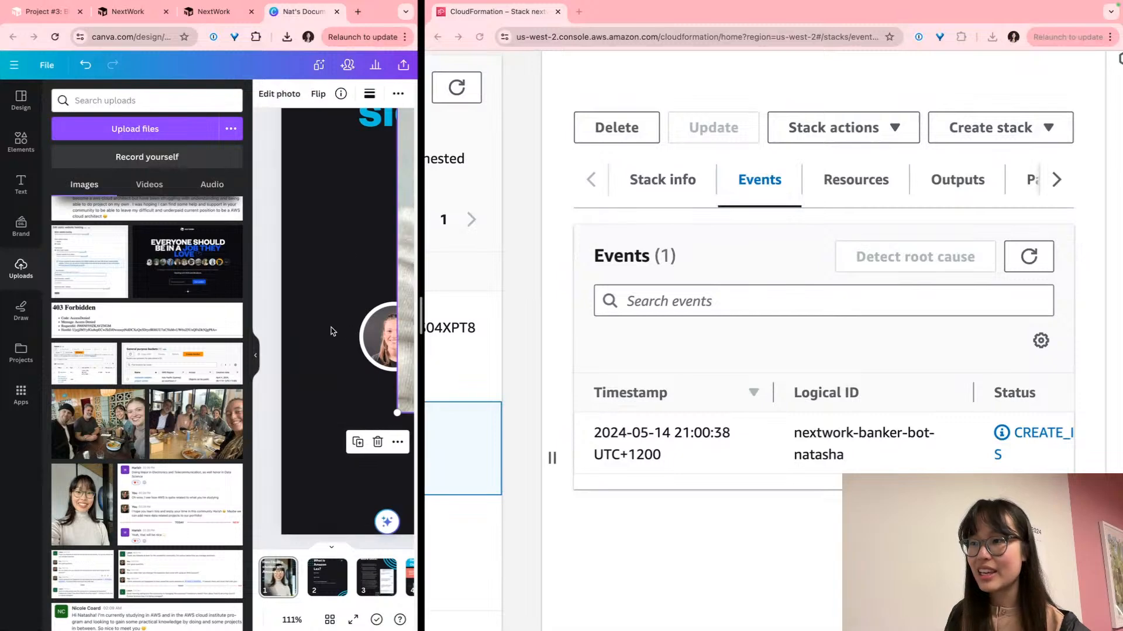
left_click(253, 356)
left_click_drag(327, 214, 196, 338)
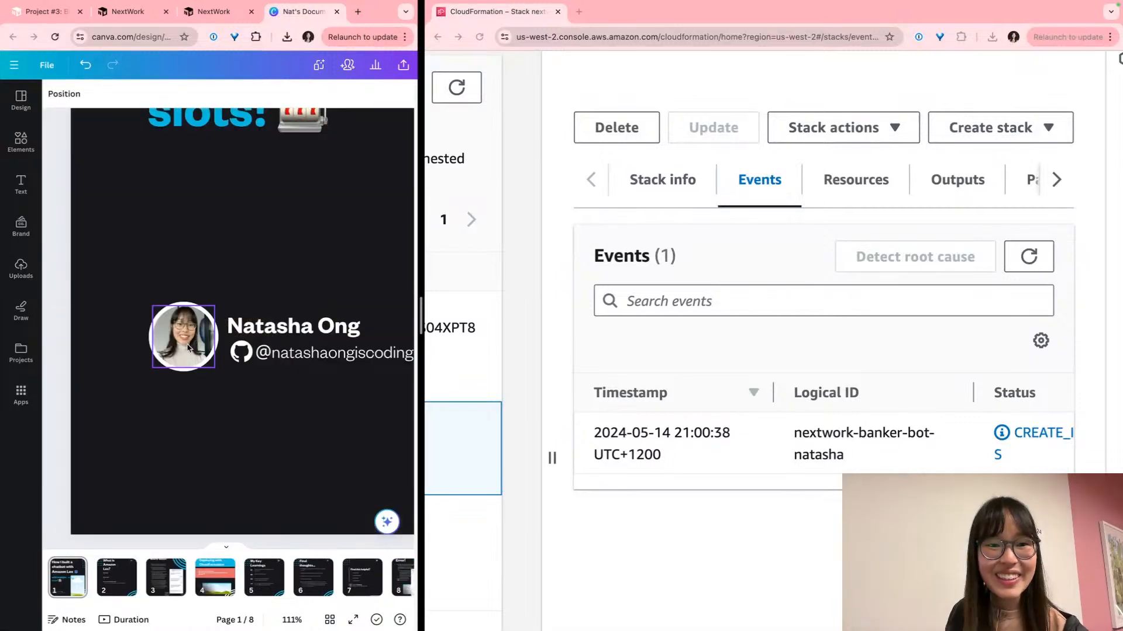
Crop and enlarge the portrait so it fills the circle frame
scroll(159, 342, "up", 5)
scroll(160, 344, "up", 3)
double_click(269, 336)
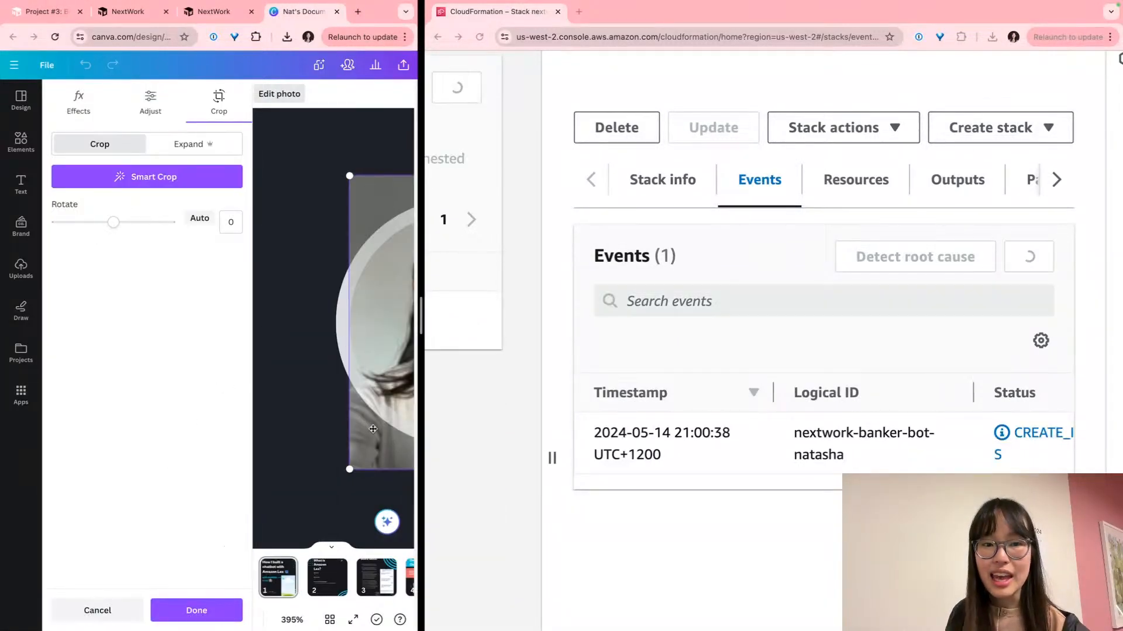
left_click_drag(340, 467, 325, 530)
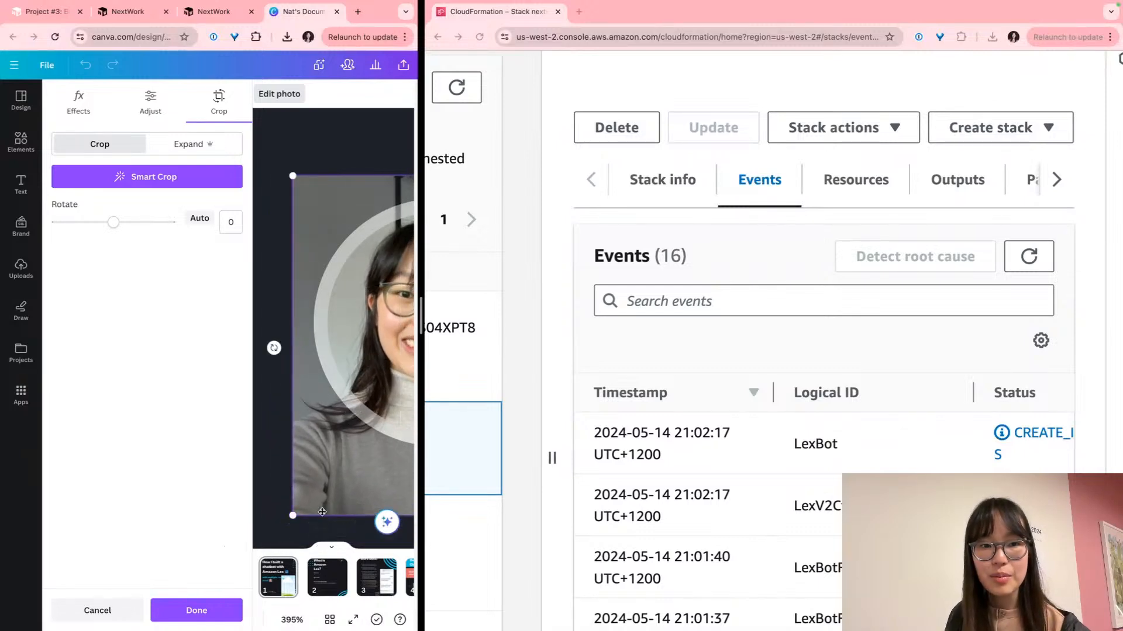
left_click(277, 481)
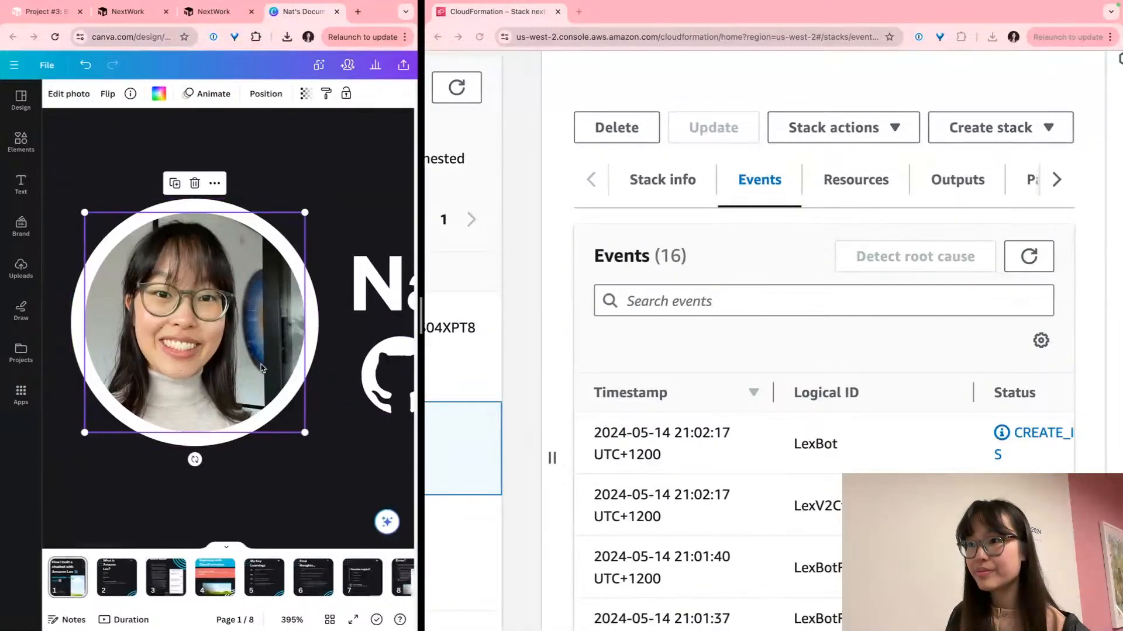
double_click(275, 354)
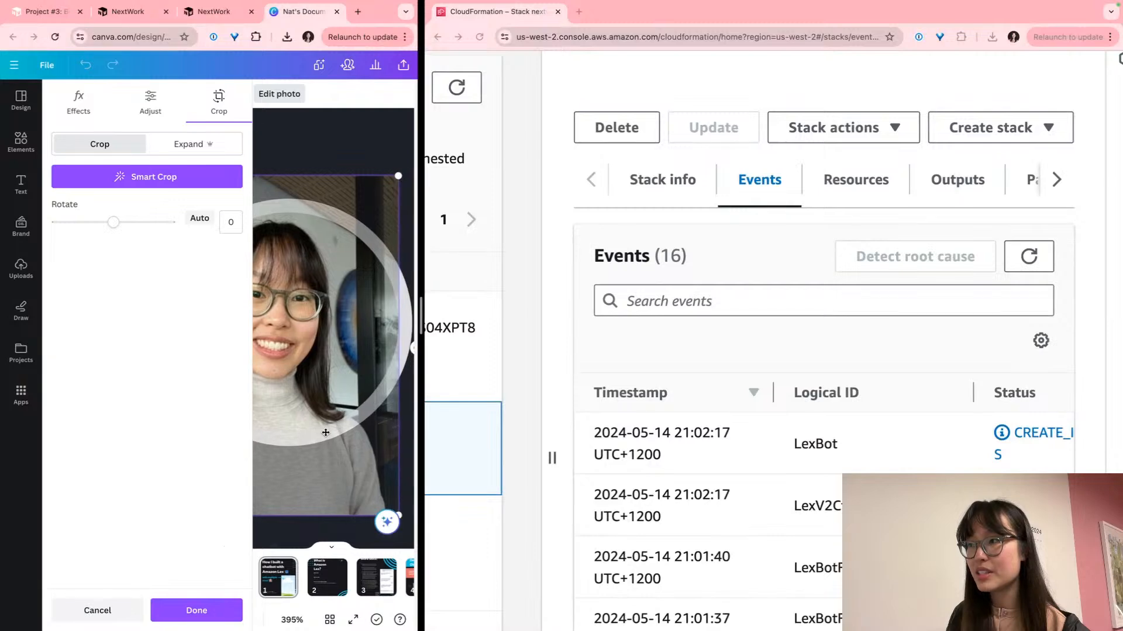
left_click_drag(420, 289, 685, 290)
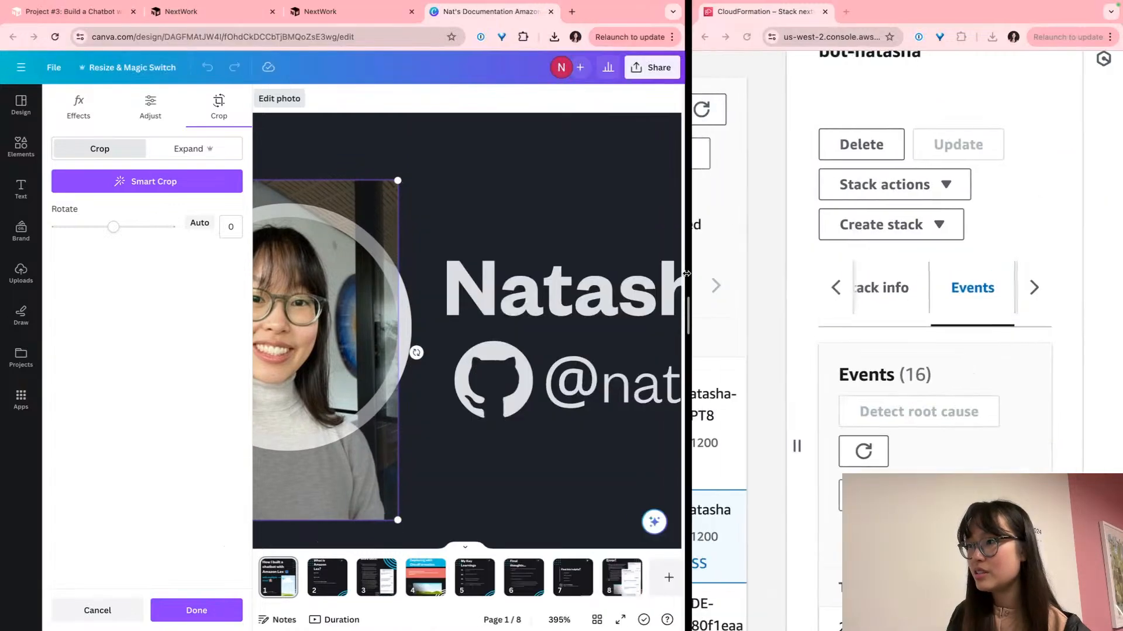
left_click_drag(457, 422, 508, 487)
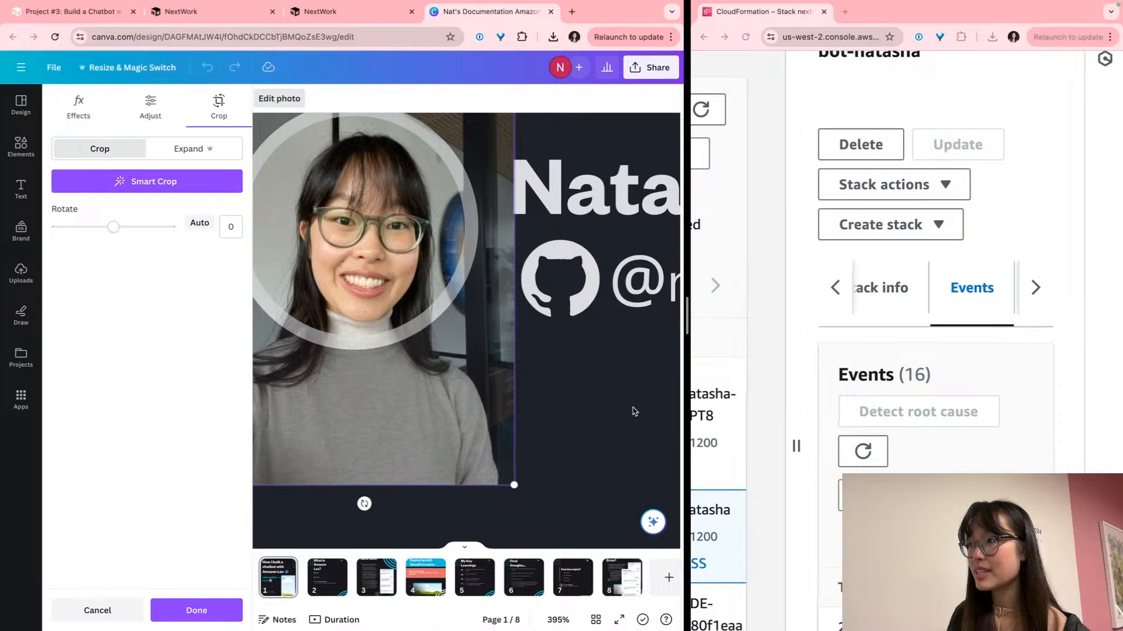
left_click(635, 411)
scroll(344, 334, "down", 10)
scroll(344, 334, "down", 1)
left_click(306, 402)
scroll(306, 402, "down", 3)
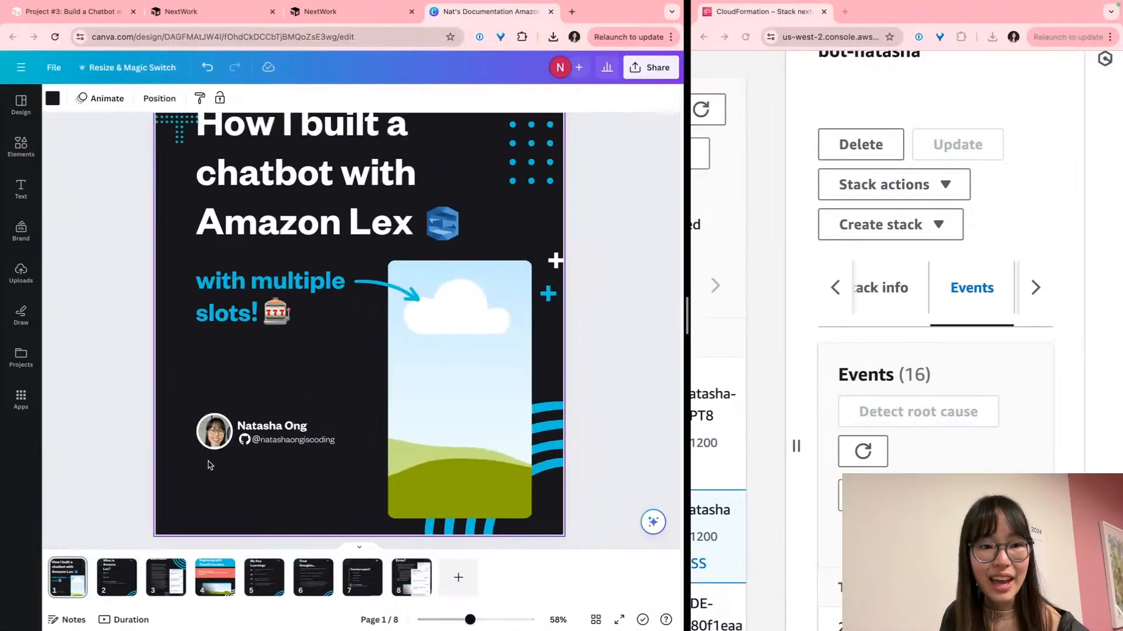
Group page 1's photo, name and GitHub handle into one profile block
scroll(220, 466, "up", 5)
scroll(220, 465, "up", 3)
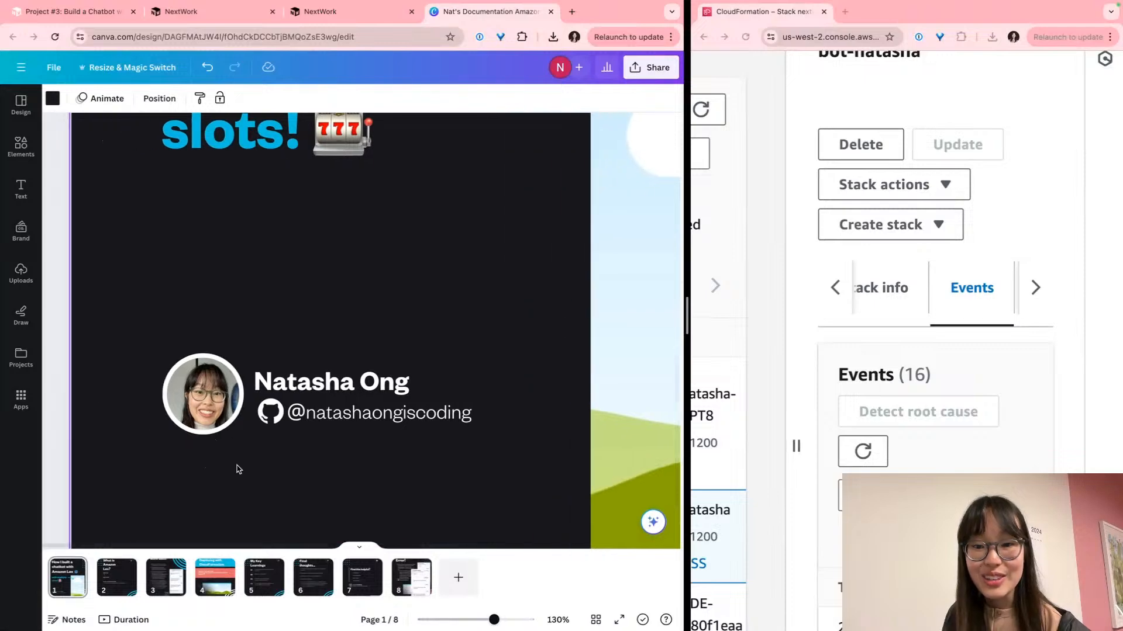
left_click(101, 585)
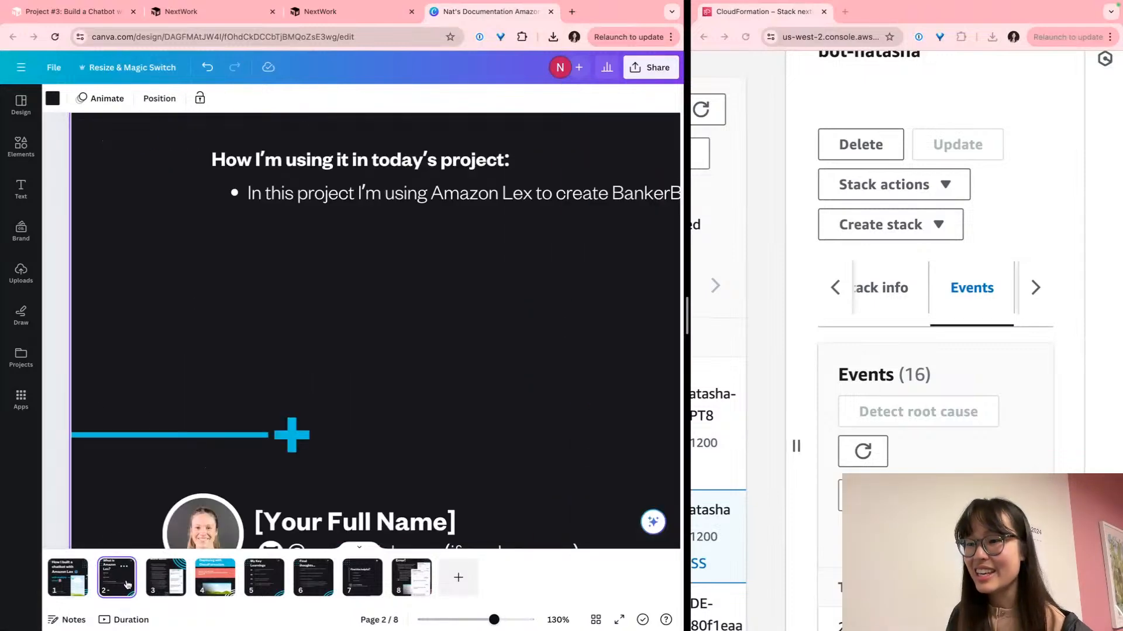
left_click(69, 578)
left_click_drag(131, 366, 396, 434)
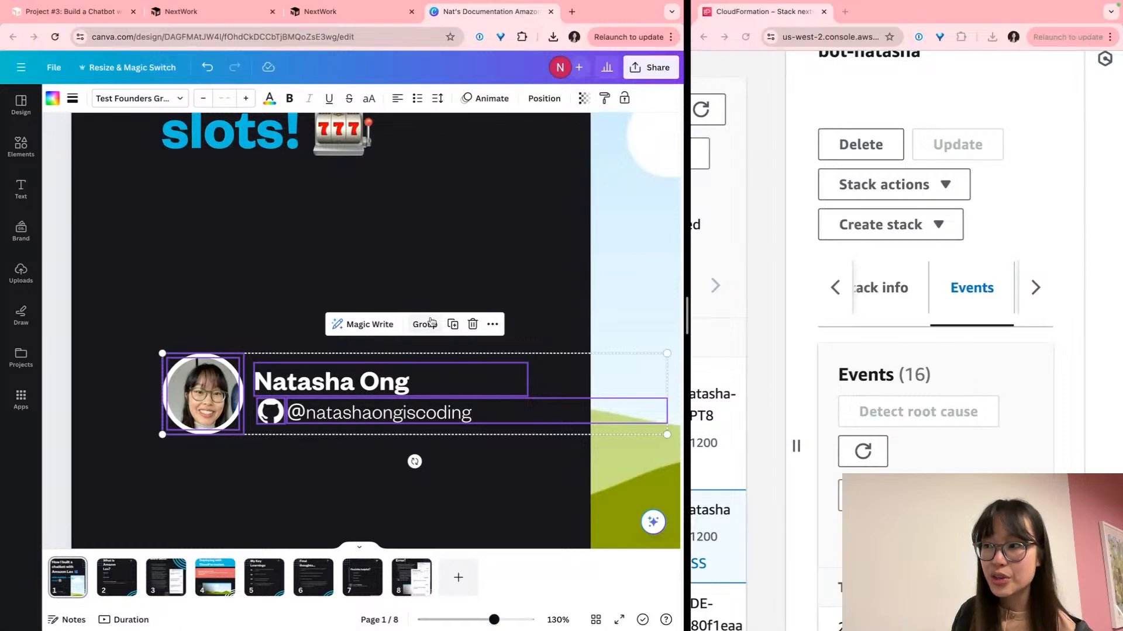
left_click(425, 324)
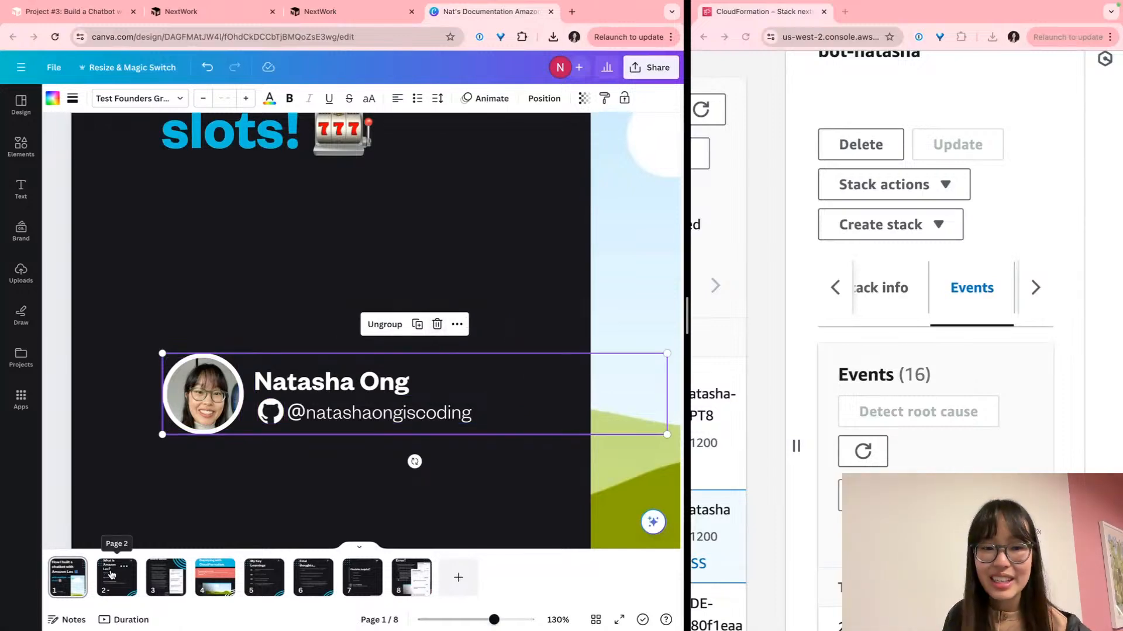
On page 2, paste the profile block over the placeholder and delete the placeholder photo
left_click(112, 575)
scroll(256, 403, "down", 2)
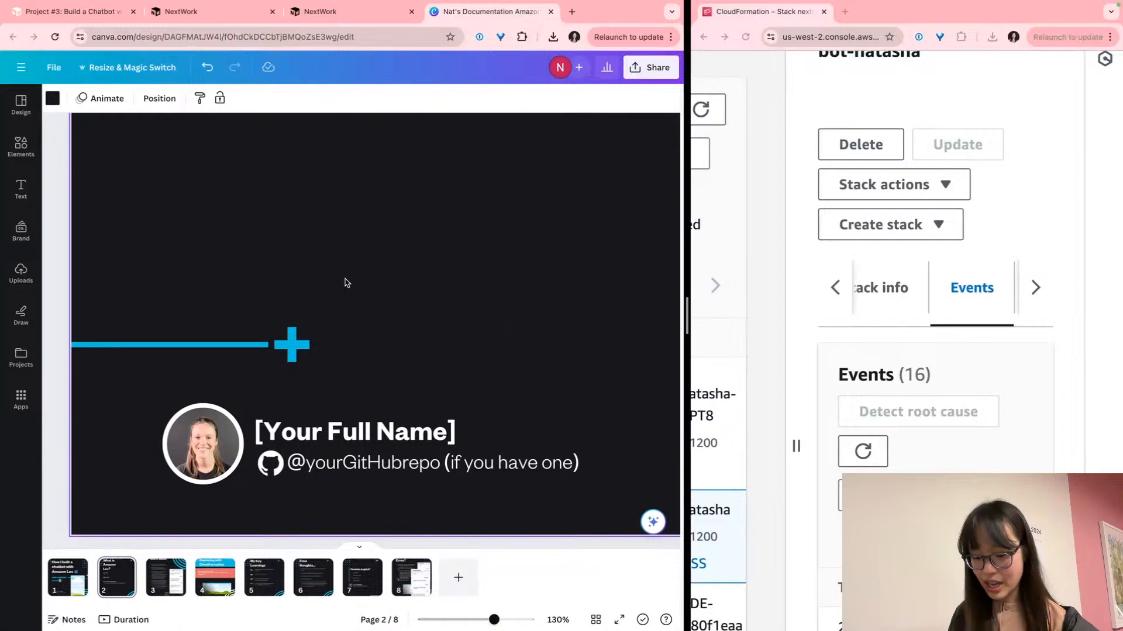
key("ctrl+v")
left_click_drag(215, 311, 205, 454)
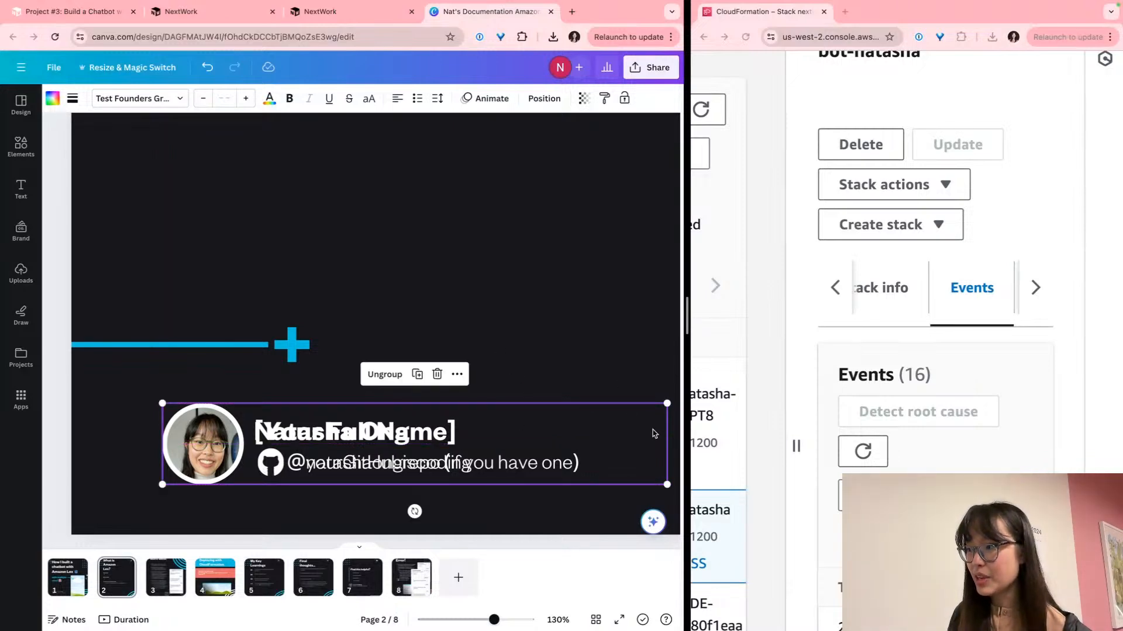
left_click(465, 378)
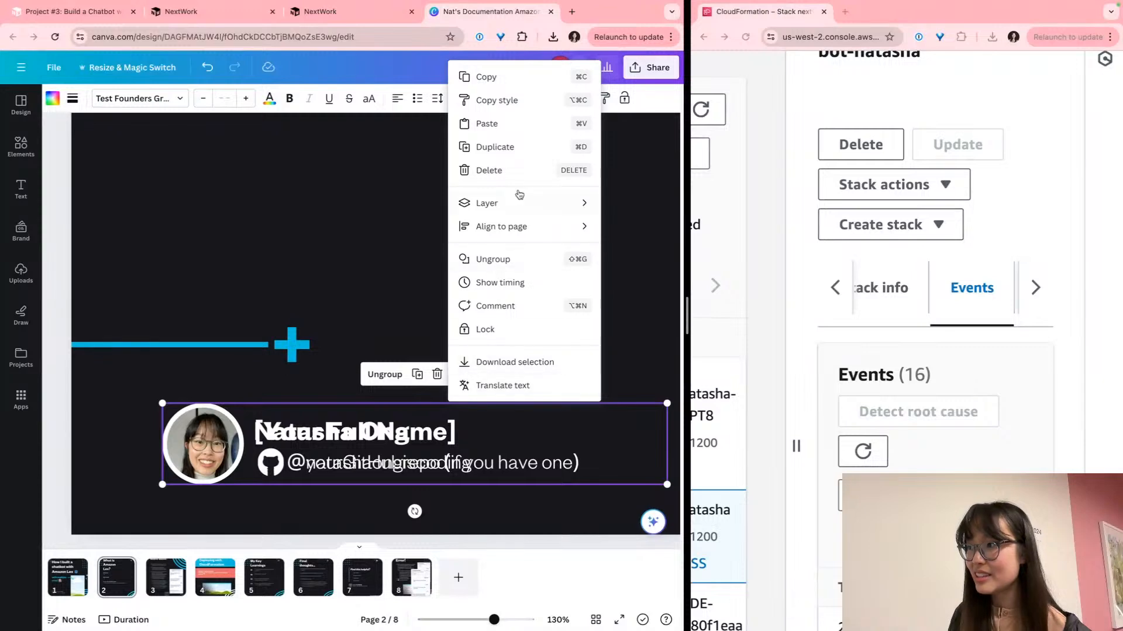
mouse_move(517, 202)
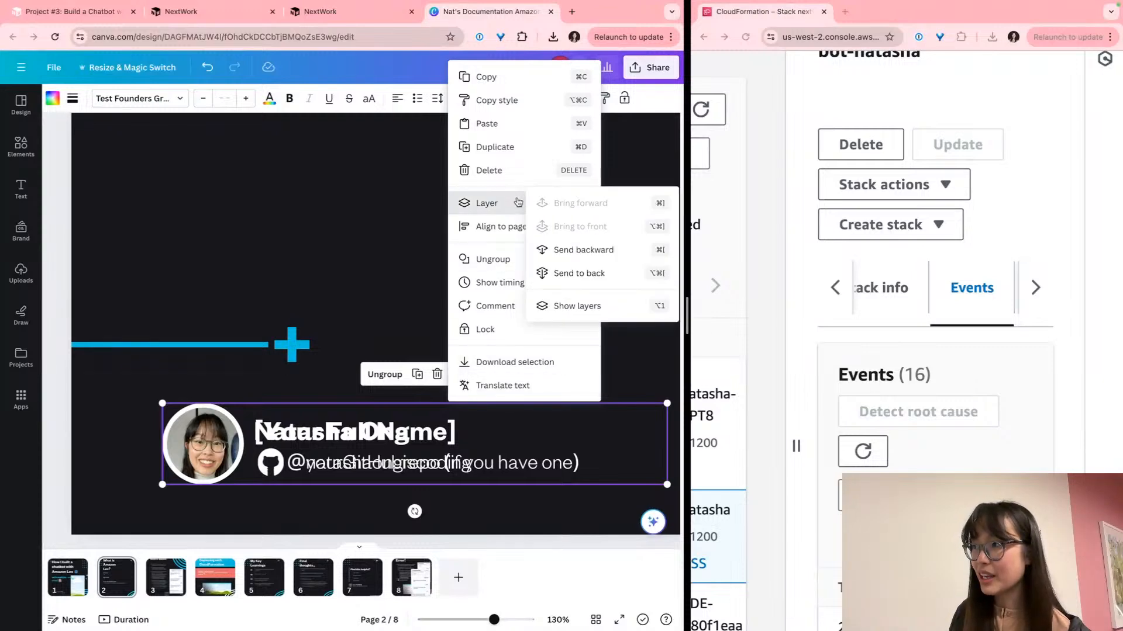
left_click(573, 275)
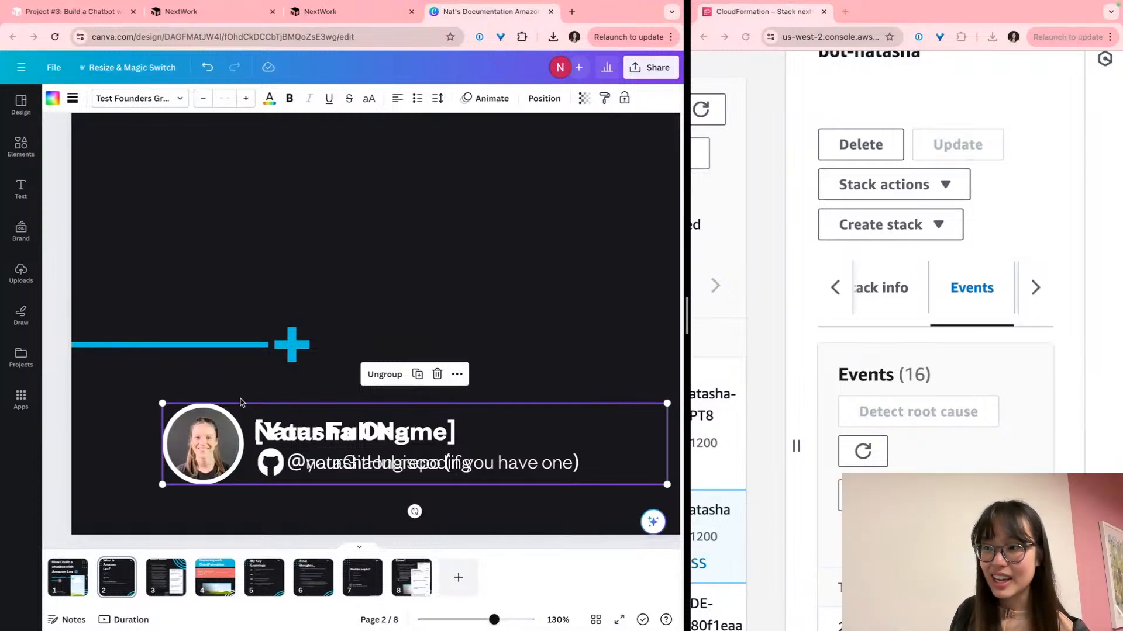
left_click(135, 467)
left_click(185, 438)
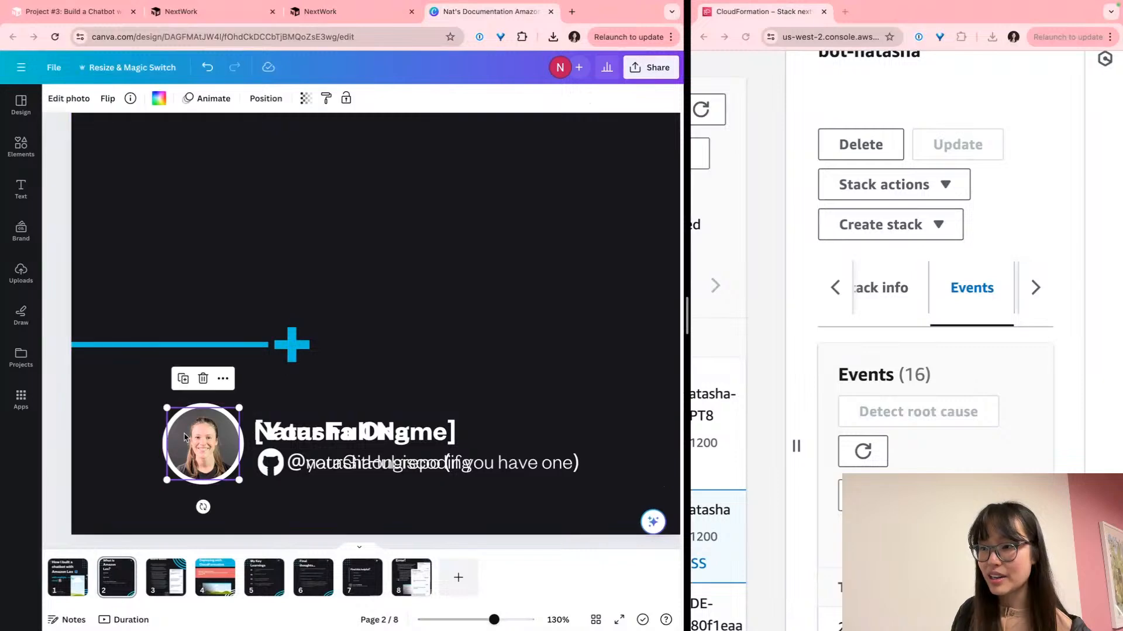
key("Delete")
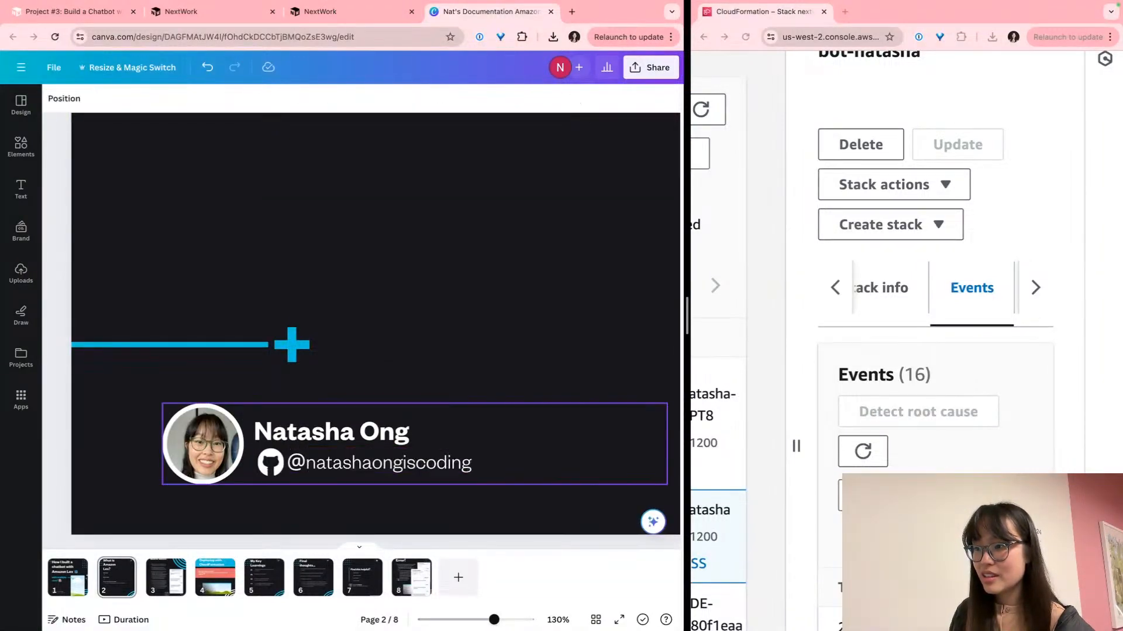
left_click(397, 526)
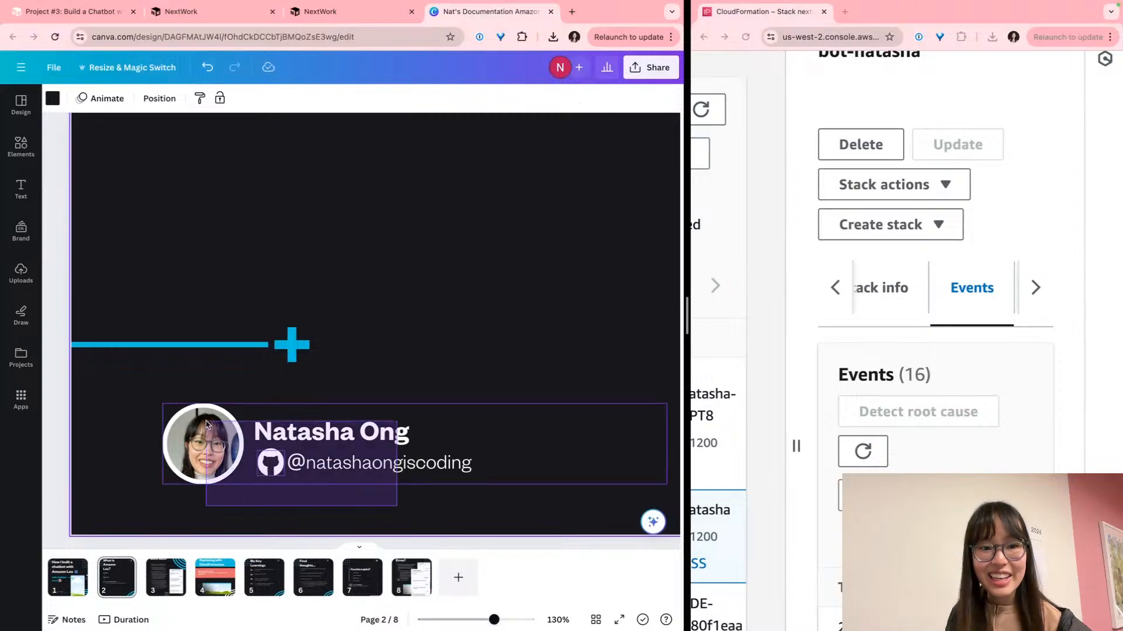
left_click(225, 425)
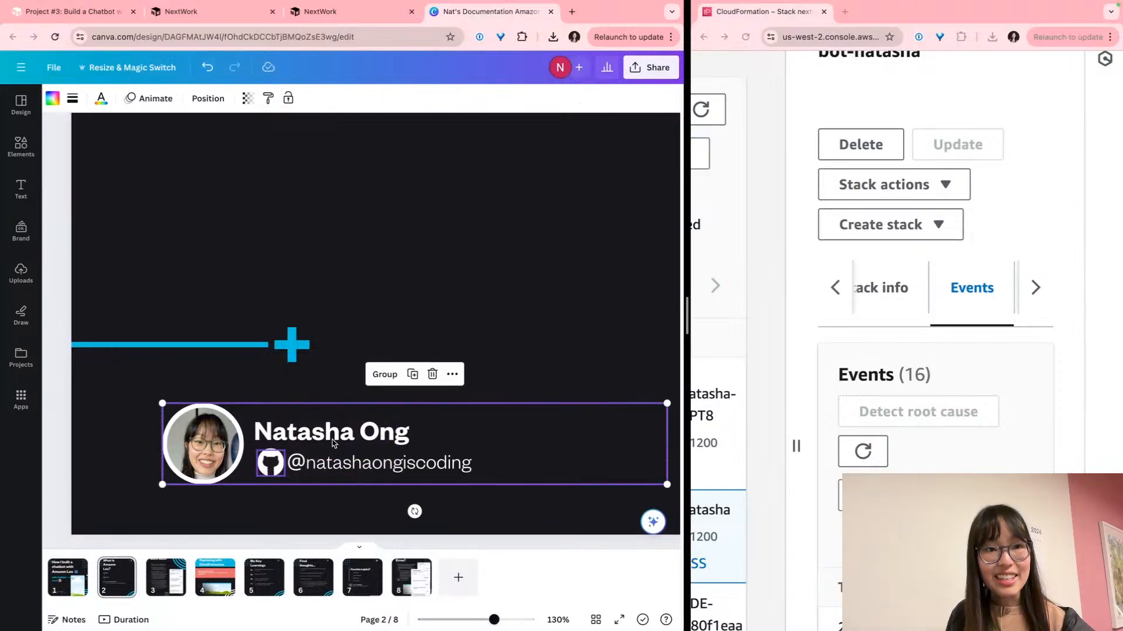
scroll(334, 443, "right", 1)
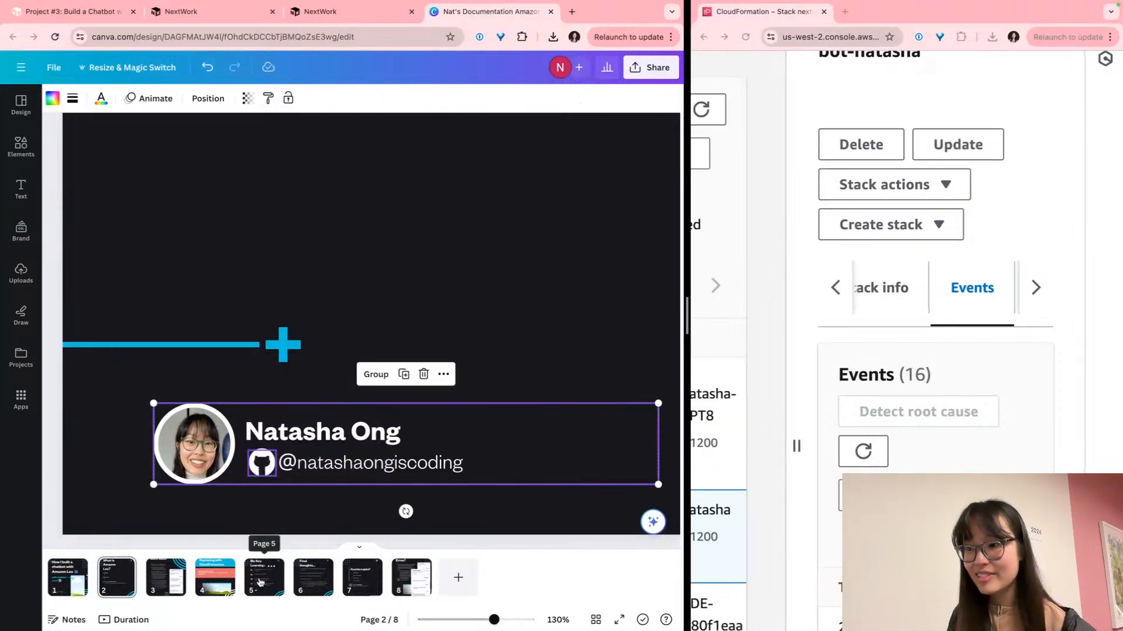
Replace the placeholder profile blocks on pages 3, 4, 5 and 6 with the author's block
left_click(166, 576)
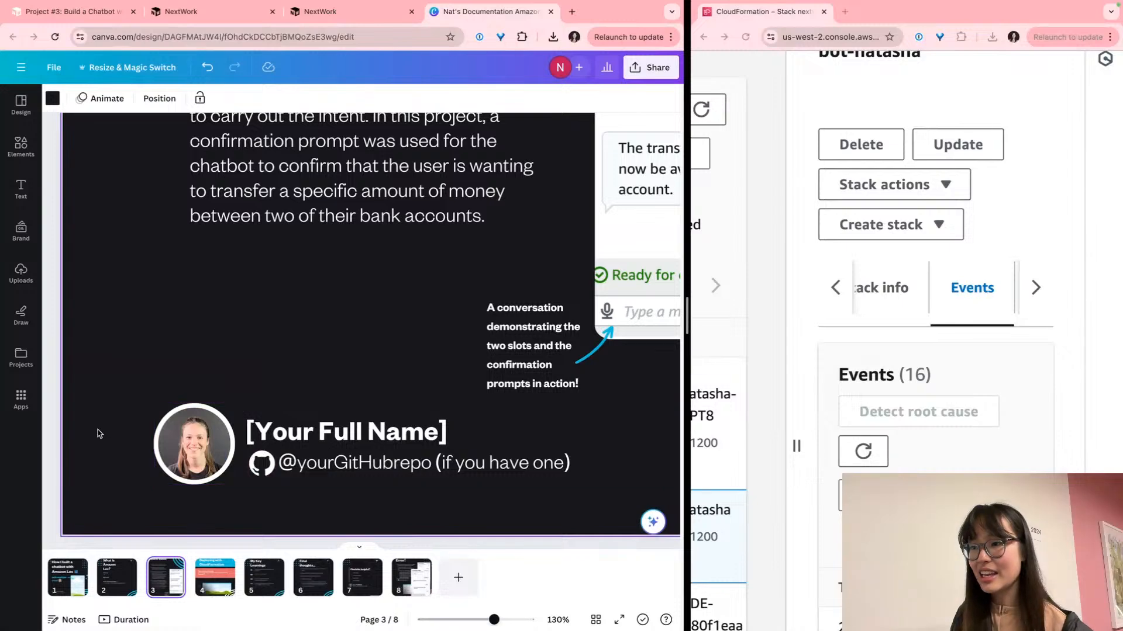
left_click(158, 433)
key("Delete")
key("super+z")
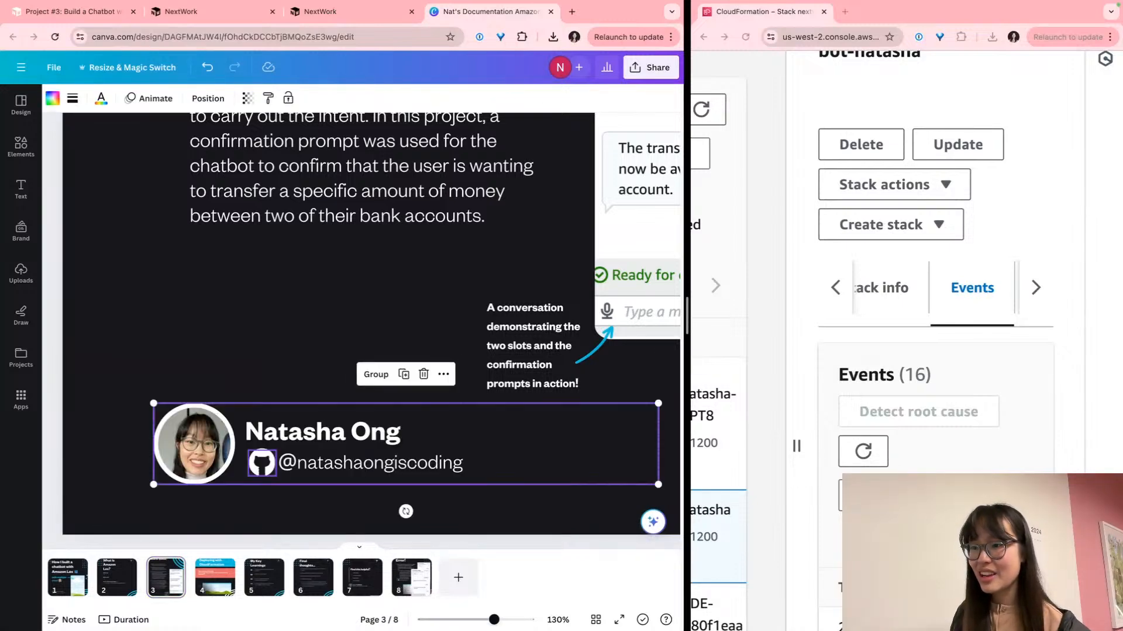
left_click(215, 575)
left_click_drag(252, 462, 313, 489)
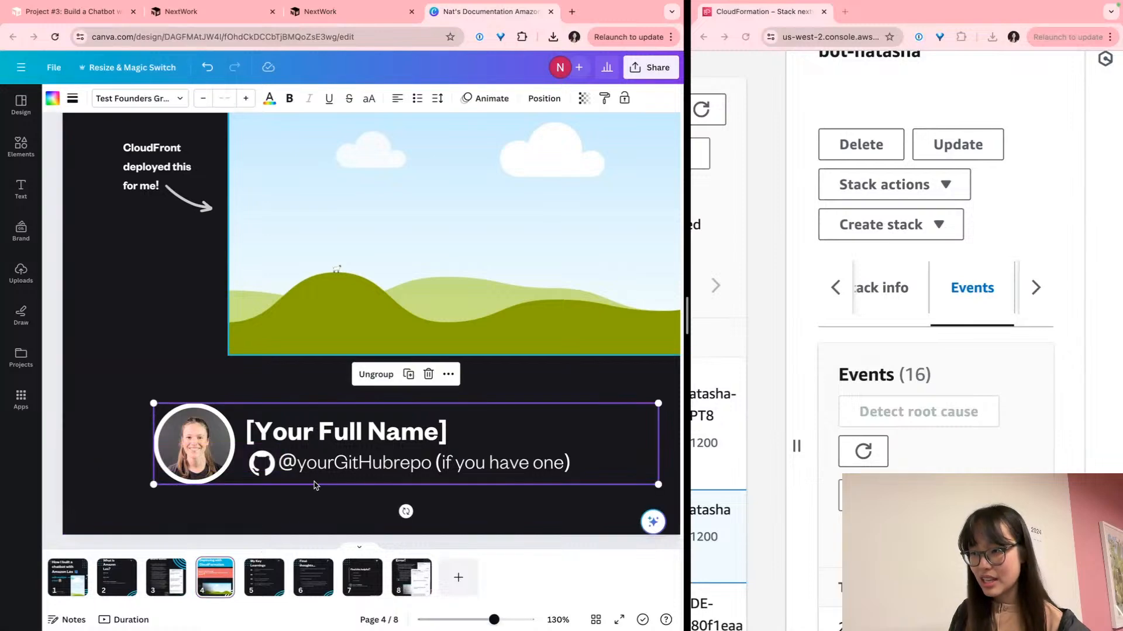
key("Delete")
key("super+v")
left_click(272, 600)
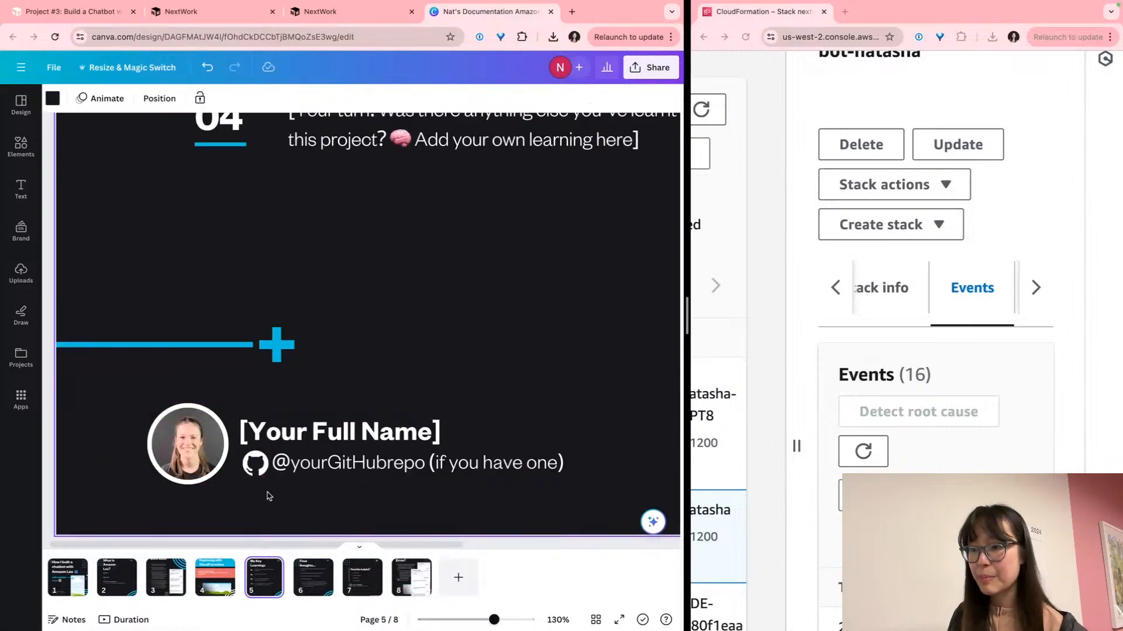
left_click_drag(100, 403, 492, 495)
key("Delete")
key("super+v")
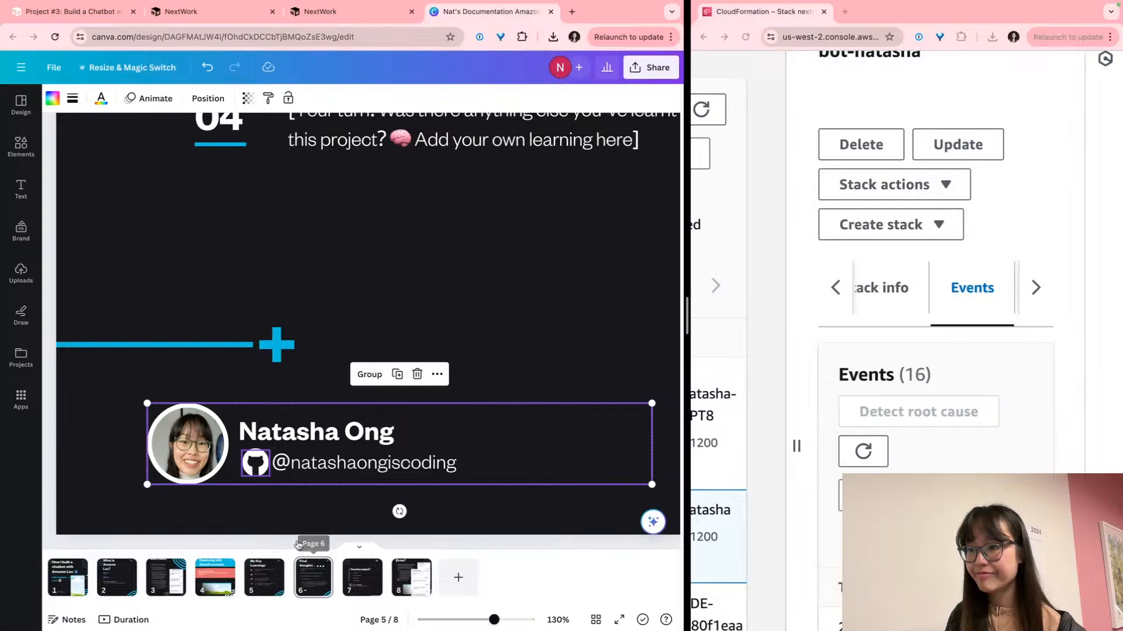
left_click(313, 580)
left_click_drag(167, 439, 497, 492)
key("Delete")
key("super+v")
Paste the author's profile block onto page 7 and move it into place
left_click(363, 578)
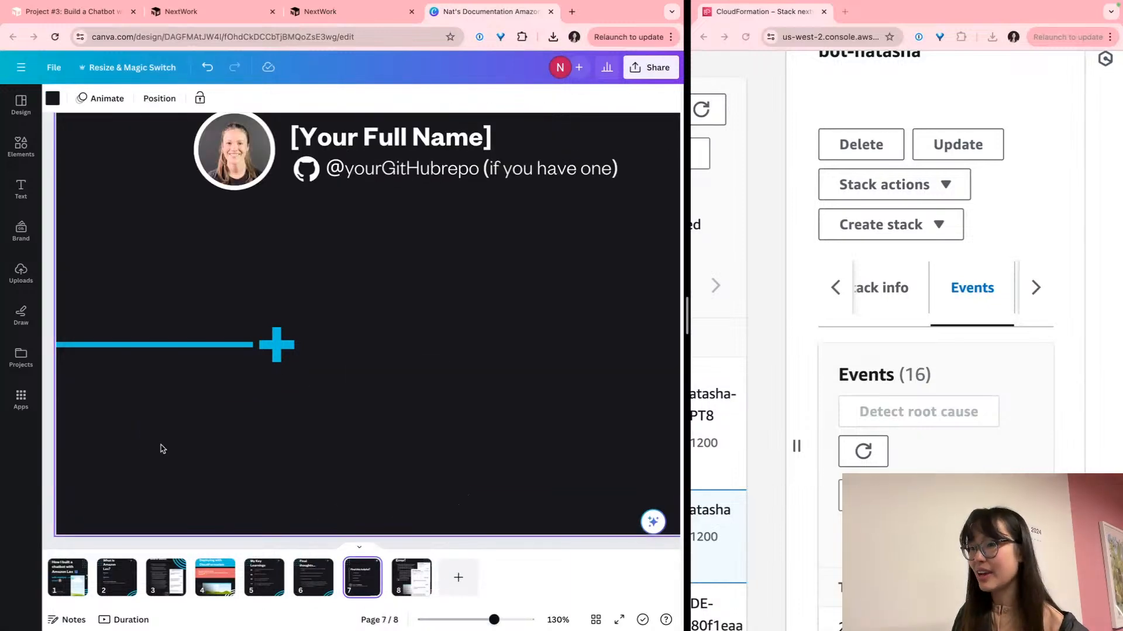
scroll(237, 437, "up", 4)
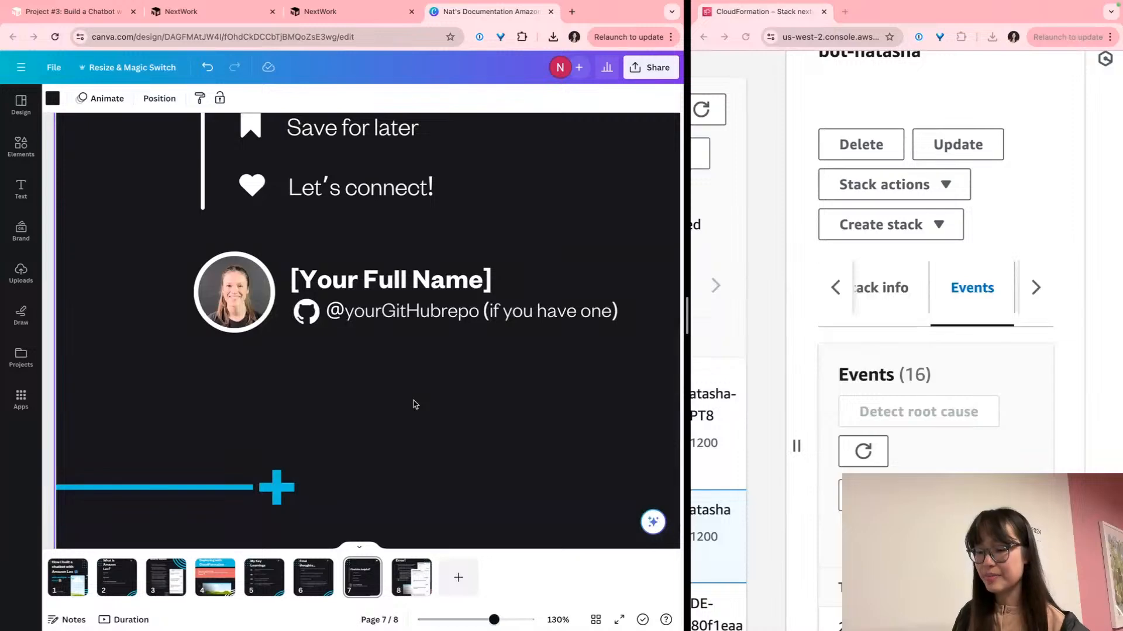
key("super+v")
left_click_drag(419, 481, 464, 283)
scroll(464, 283, "up", 2)
left_click_drag(574, 398, 557, 340)
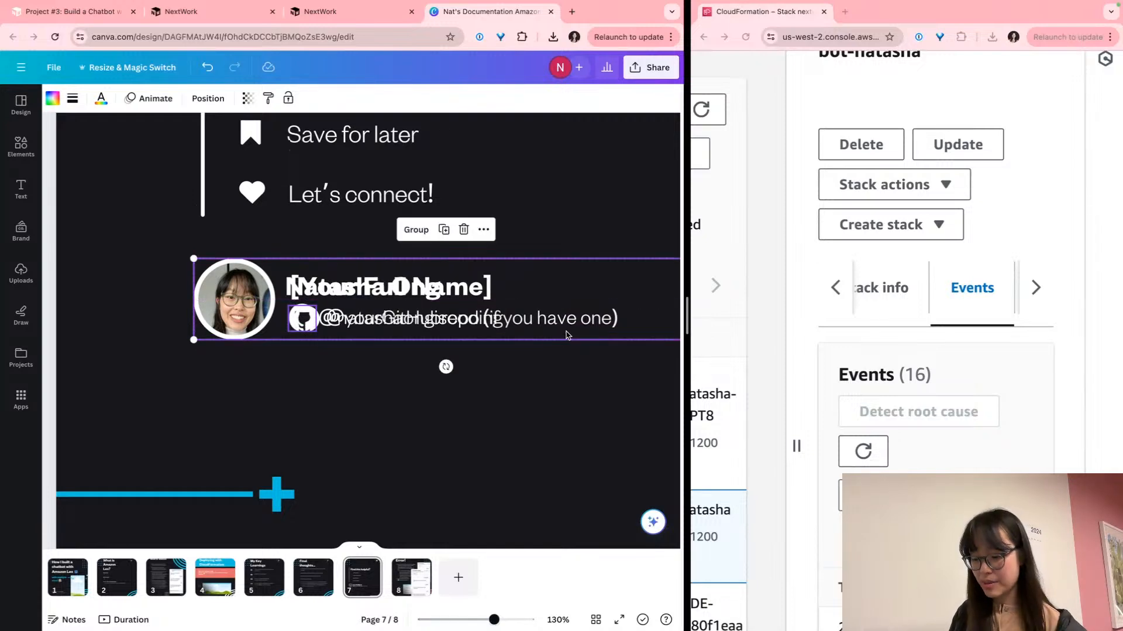
Clear page 7's leftover placeholder photo, frame, circle, name text and duplicate GitHub icon
left_click(506, 370)
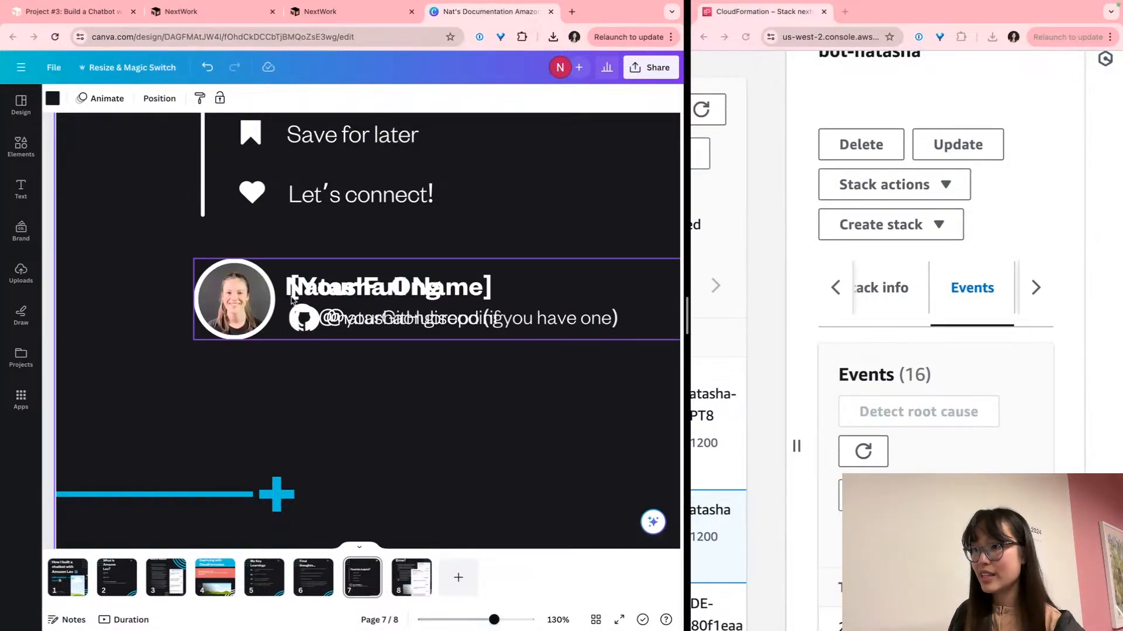
left_click(234, 299)
key("BackSpace")
key("BackSpace")
left_click(241, 290)
key("BackSpace")
left_click(243, 289)
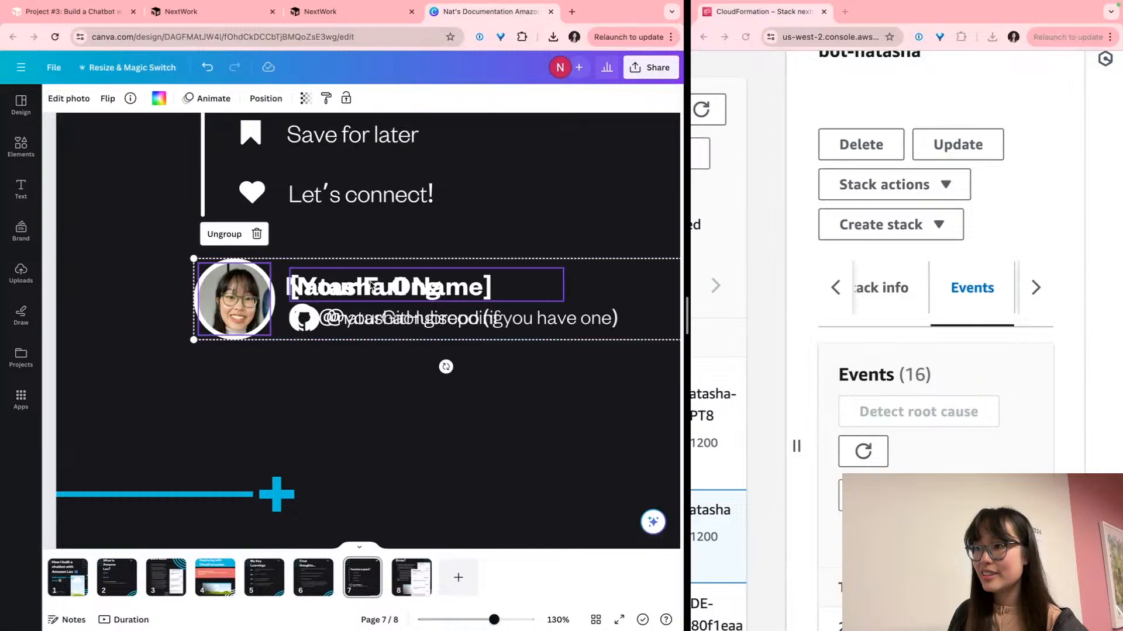
left_click(372, 286)
key("BackSpace")
key("BackSpace")
left_click(358, 374)
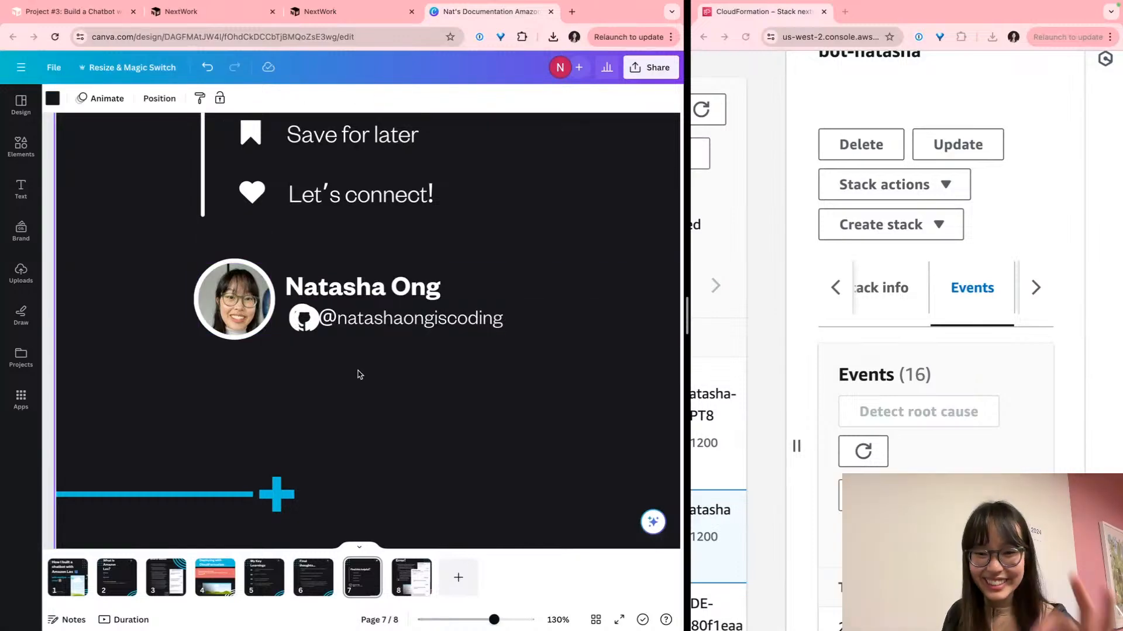
scroll(374, 403, "down", 5)
left_click(239, 346)
key("BackSpace")
scroll(246, 362, "right", 2)
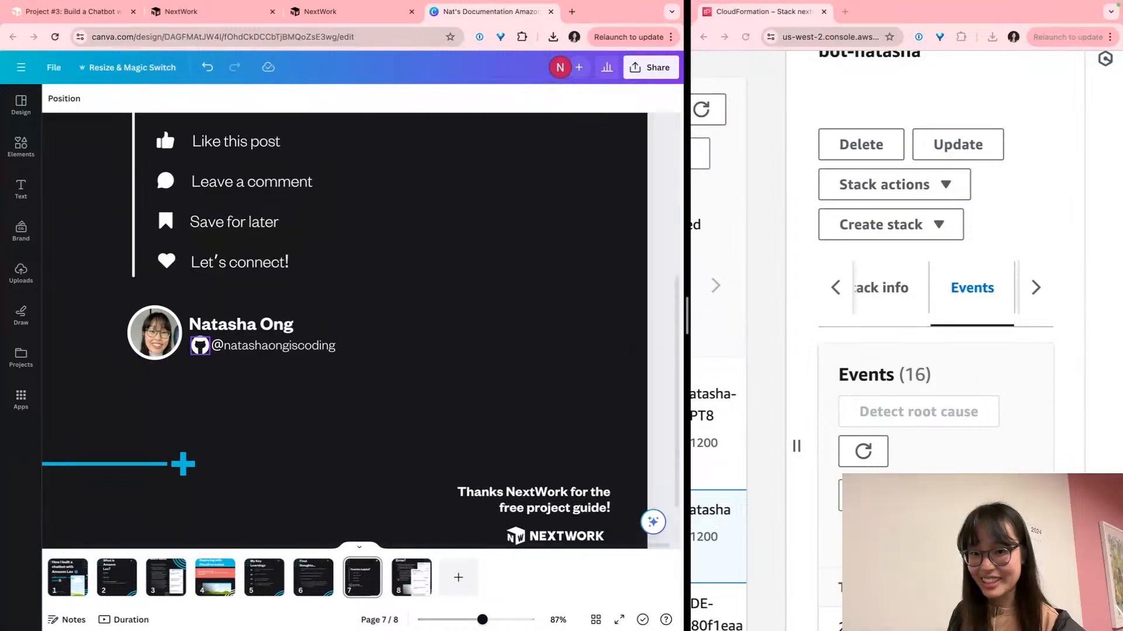
scroll(262, 381, "down", 4)
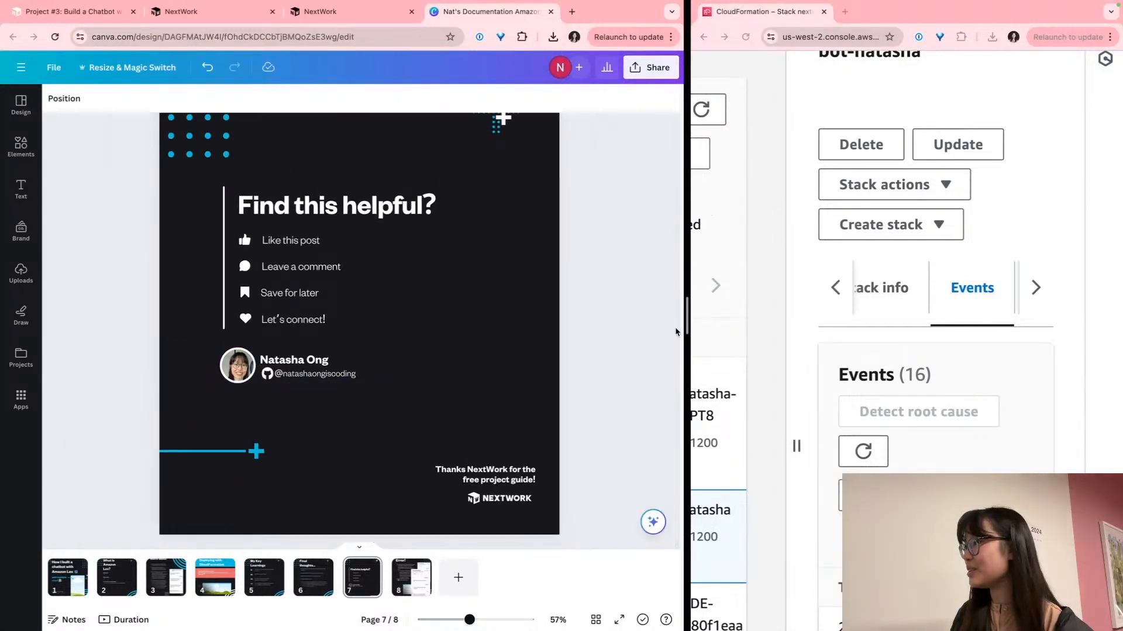
left_click(784, 279)
Dock, widen and zoom out the AWS console to review both stacks at CREATE_COMPLETE
left_click_drag(988, 20, 476, 5)
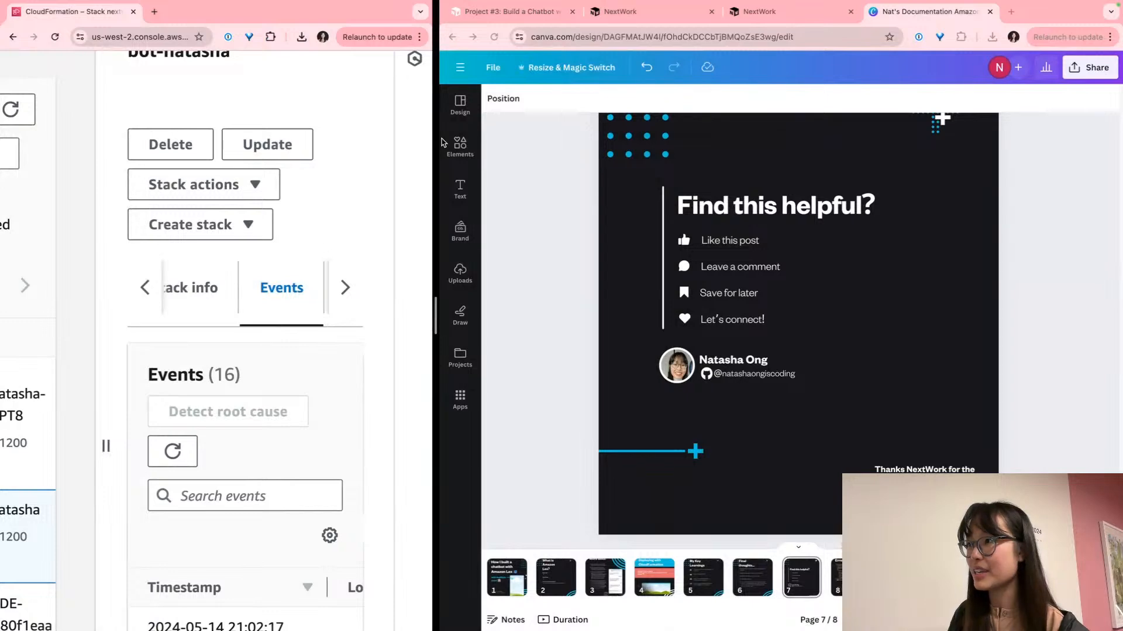
left_click_drag(433, 141, 702, 140)
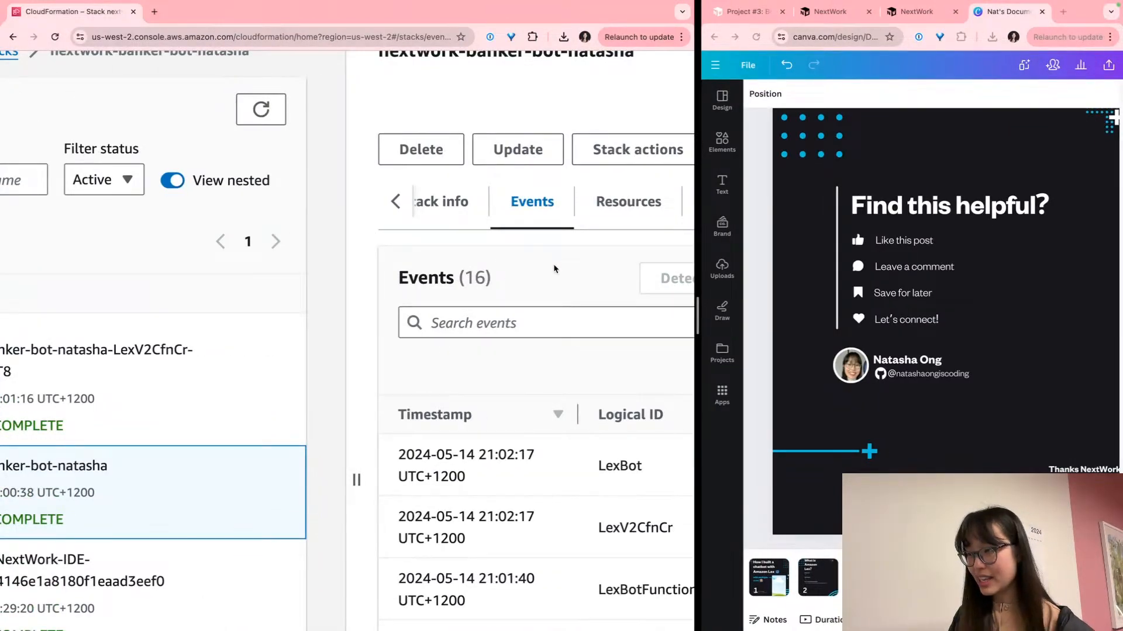
key("super+minus")
key("super+minus")
scroll(522, 319, "left", 6)
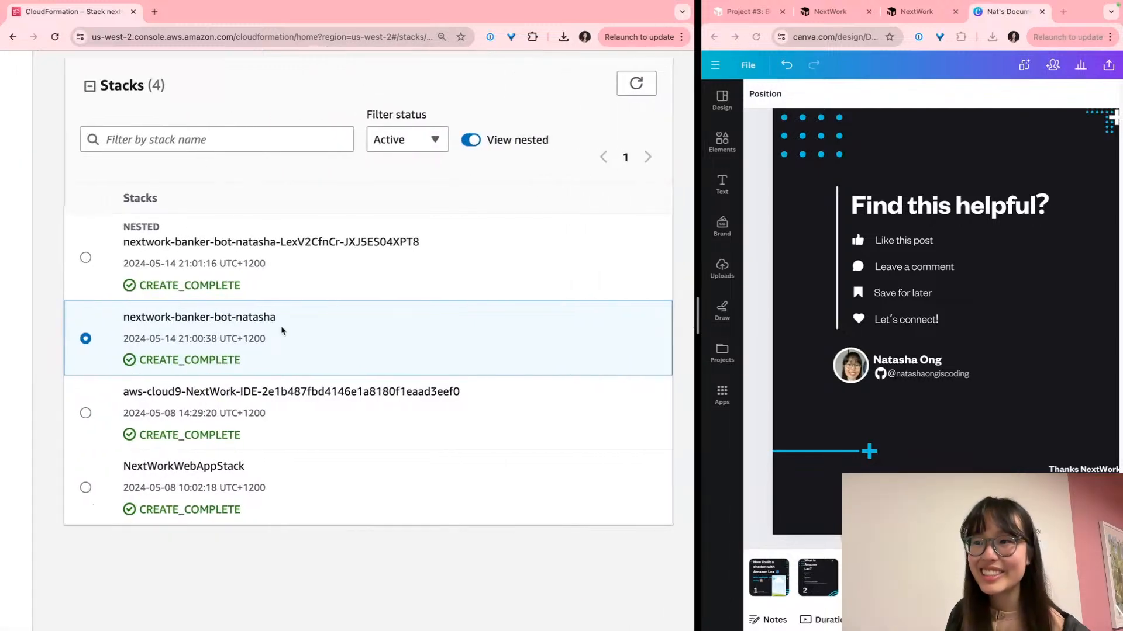
scroll(281, 325, "left", 1)
scroll(281, 326, "up", 1)
scroll(281, 331, "down", 3)
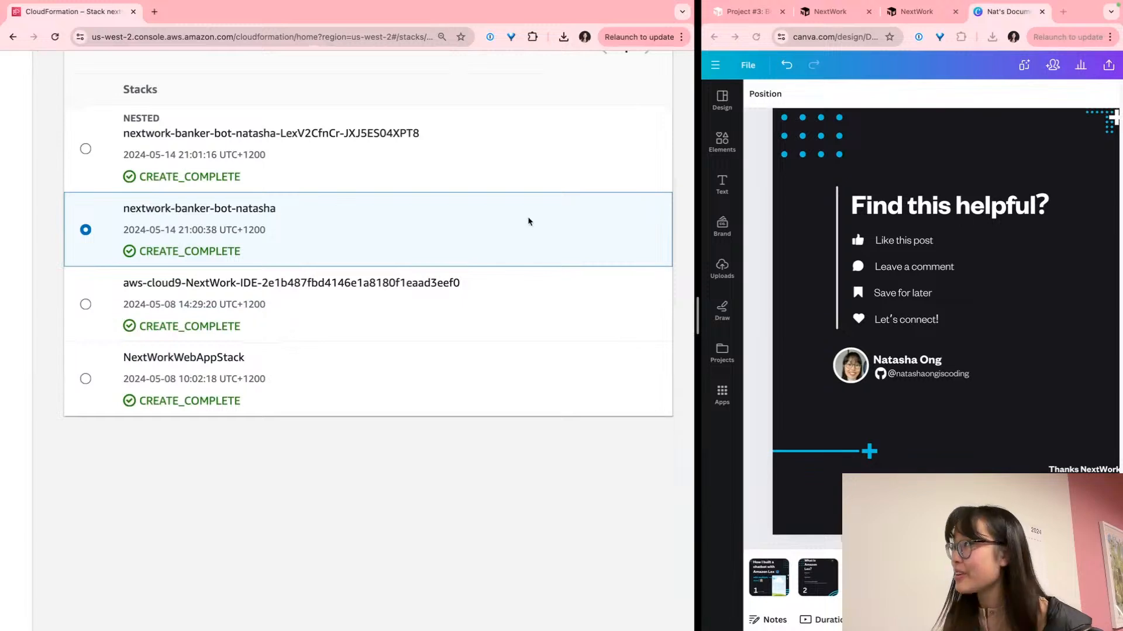
Bring up the NextWork tutorial guide in the right-hand window and read through it
left_click(910, 12)
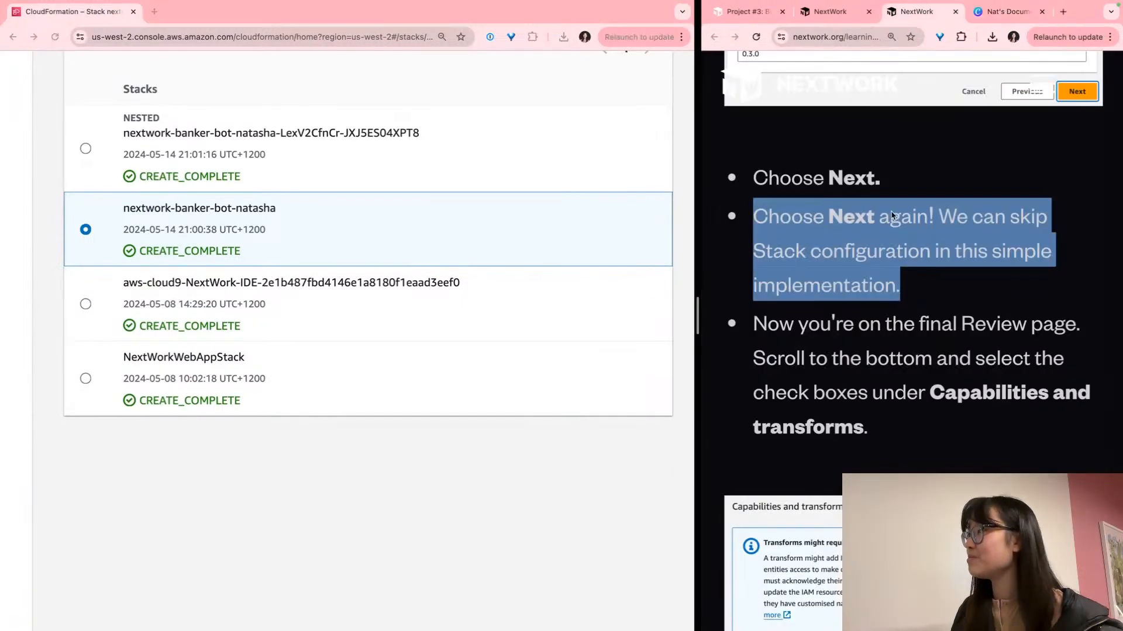
left_click(887, 273)
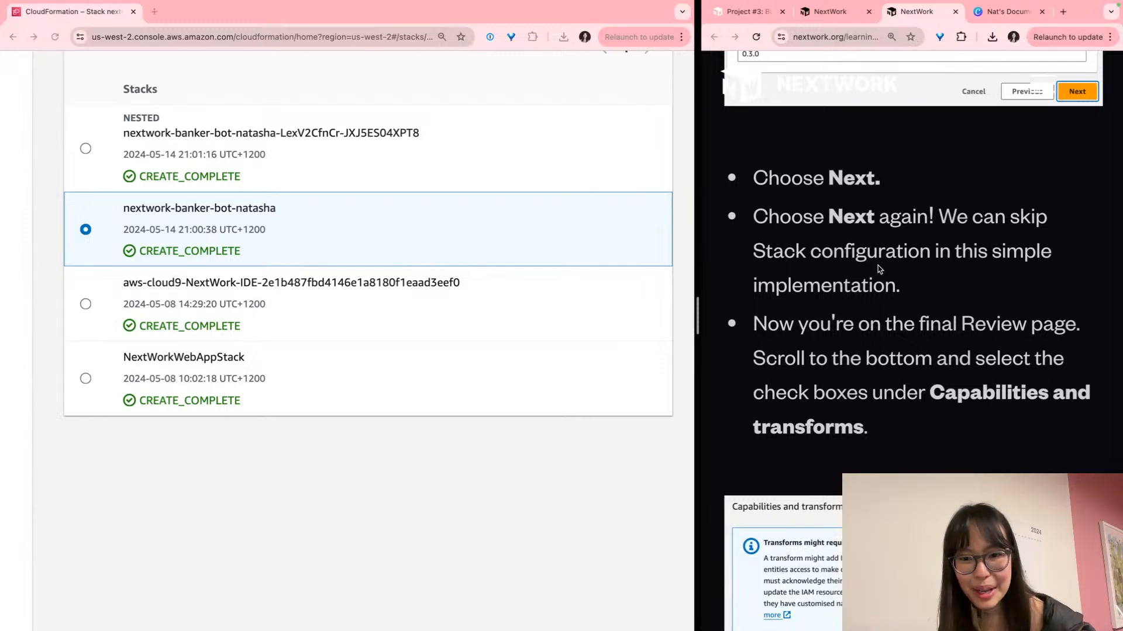
scroll(536, 330, "up", 3)
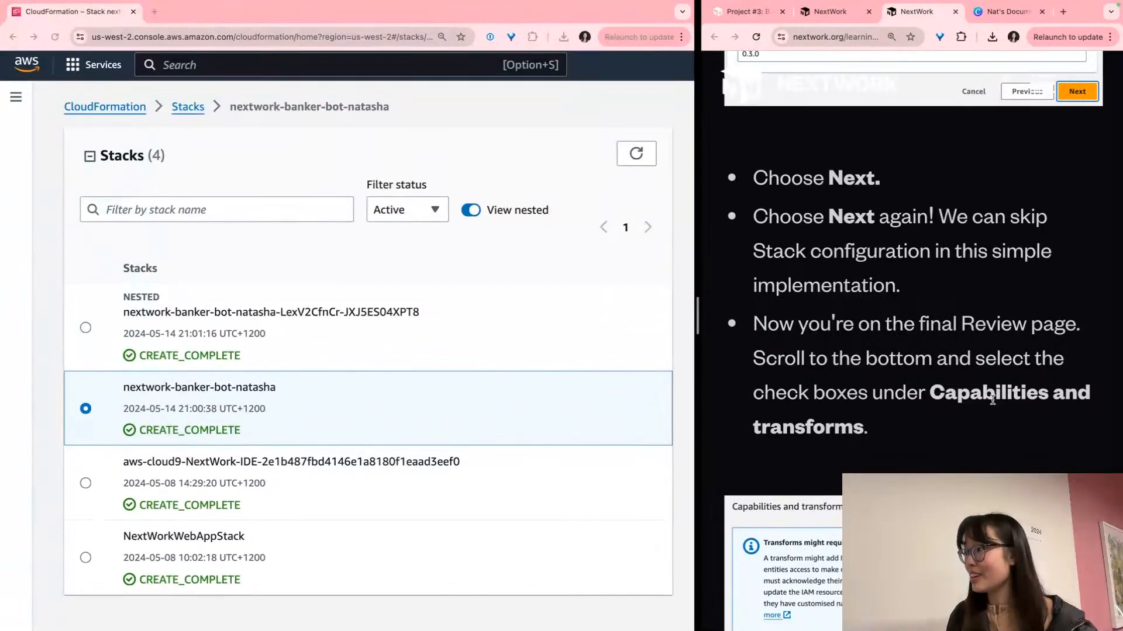
scroll(993, 400, "down", 3)
scroll(992, 401, "down", 15)
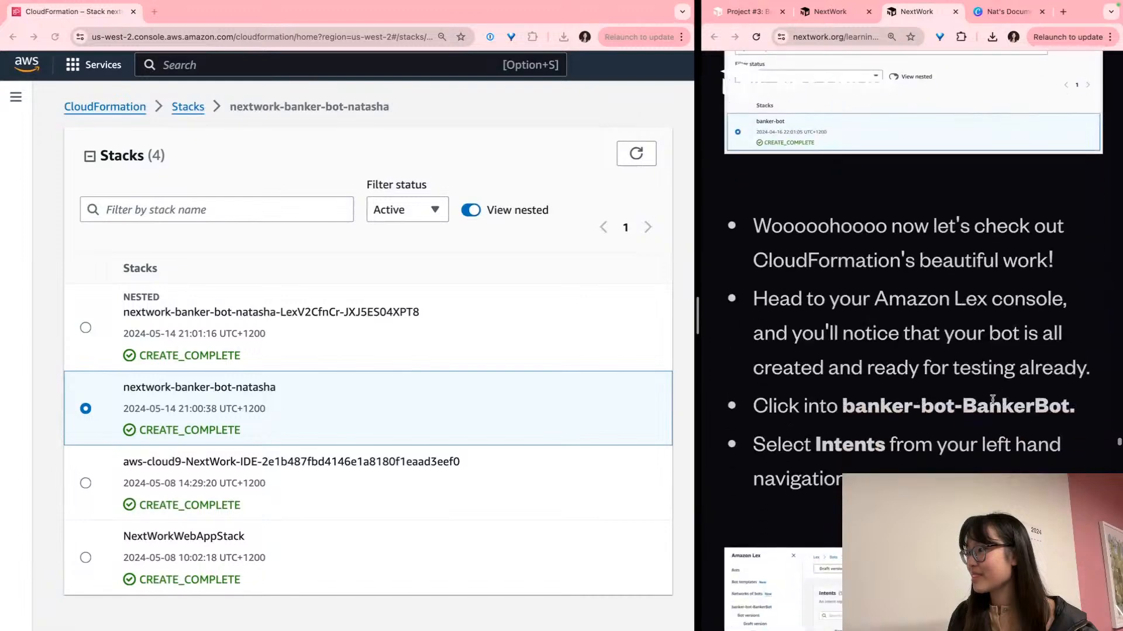
scroll(992, 403, "up", 2)
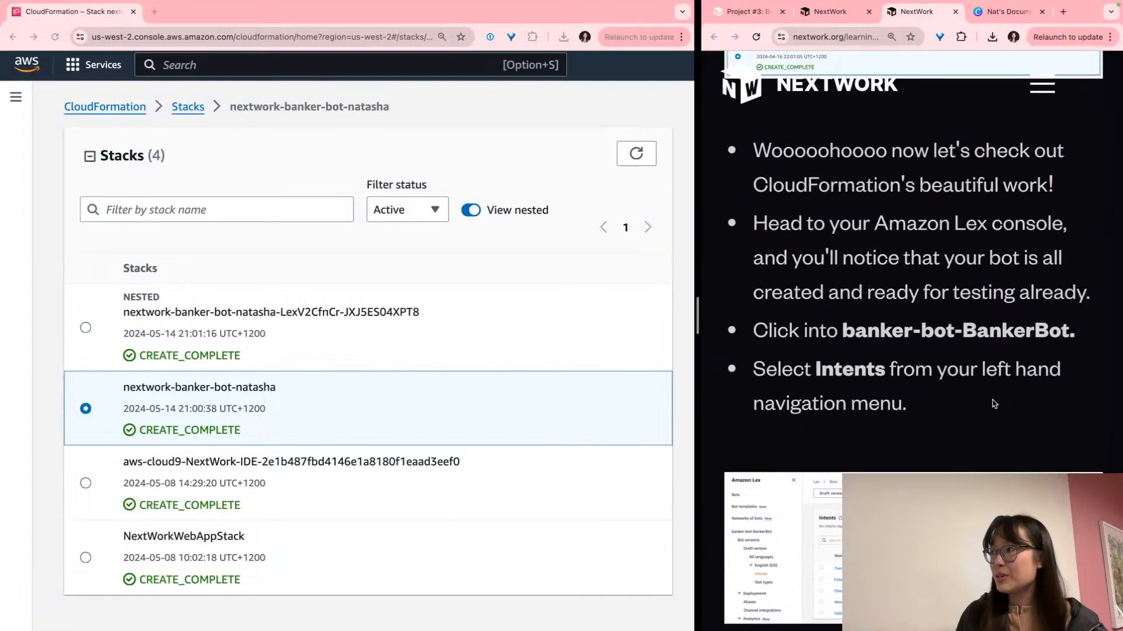
scroll(994, 404, "up", 1)
Find Amazon Lex through the console search bar and open it
left_click(333, 68)
type("anazib")
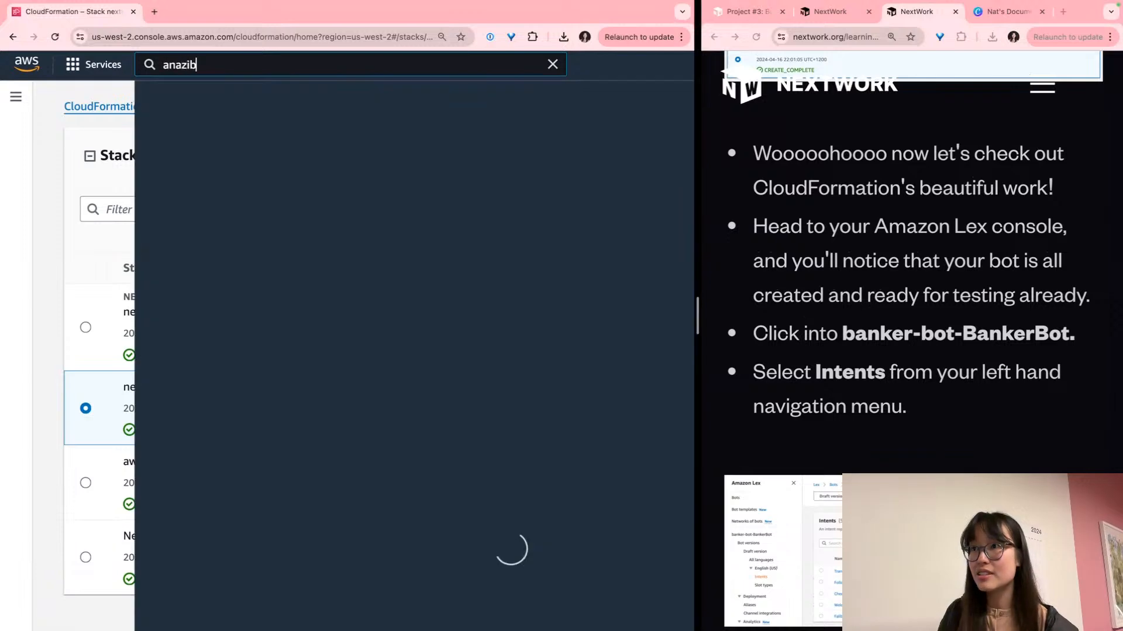
key("BackSpace")
key("BackSpace")
key("BackSpace")
key("BackSpace")
type("mazon lex")
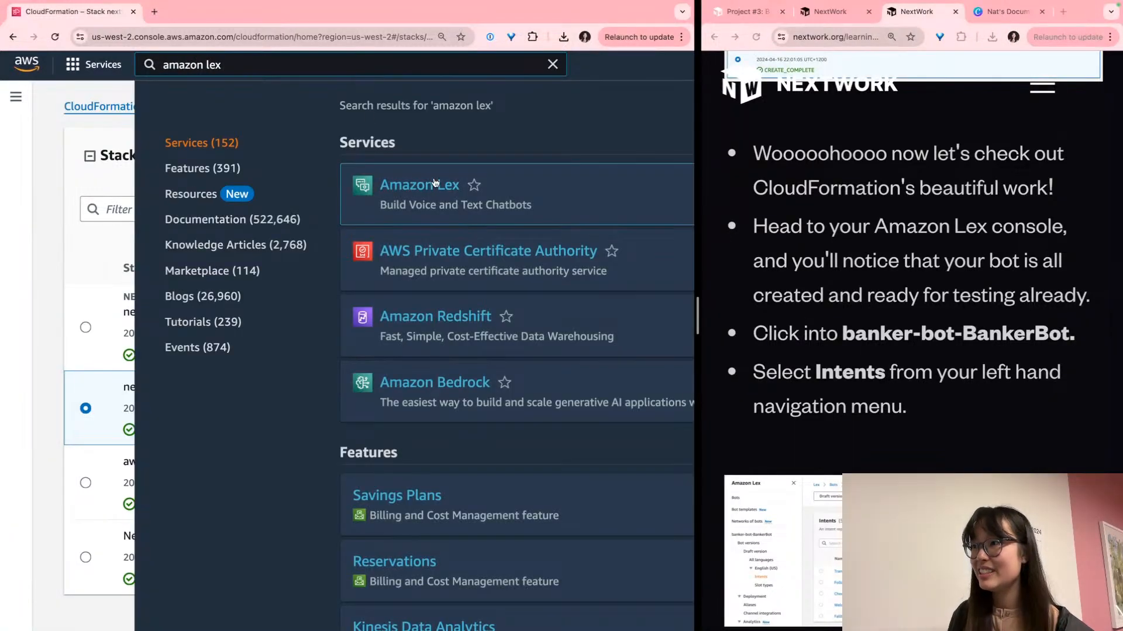
left_click(435, 183)
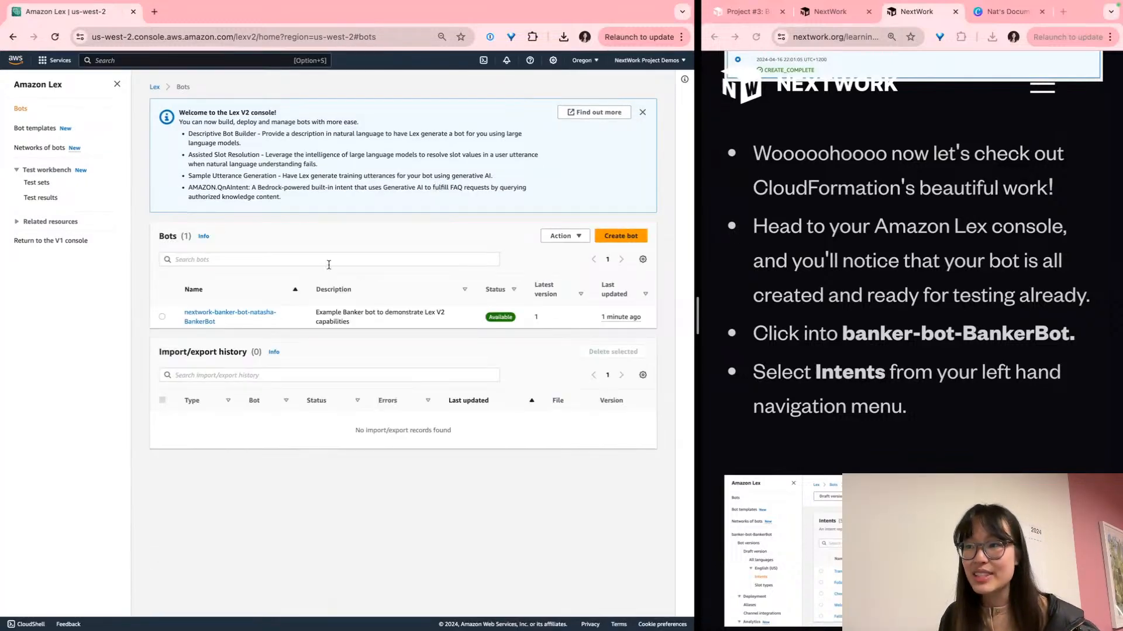
Open BankerBot and list its five intents, from TransferFunds to FallbackIntent
scroll(222, 316, "up", 5)
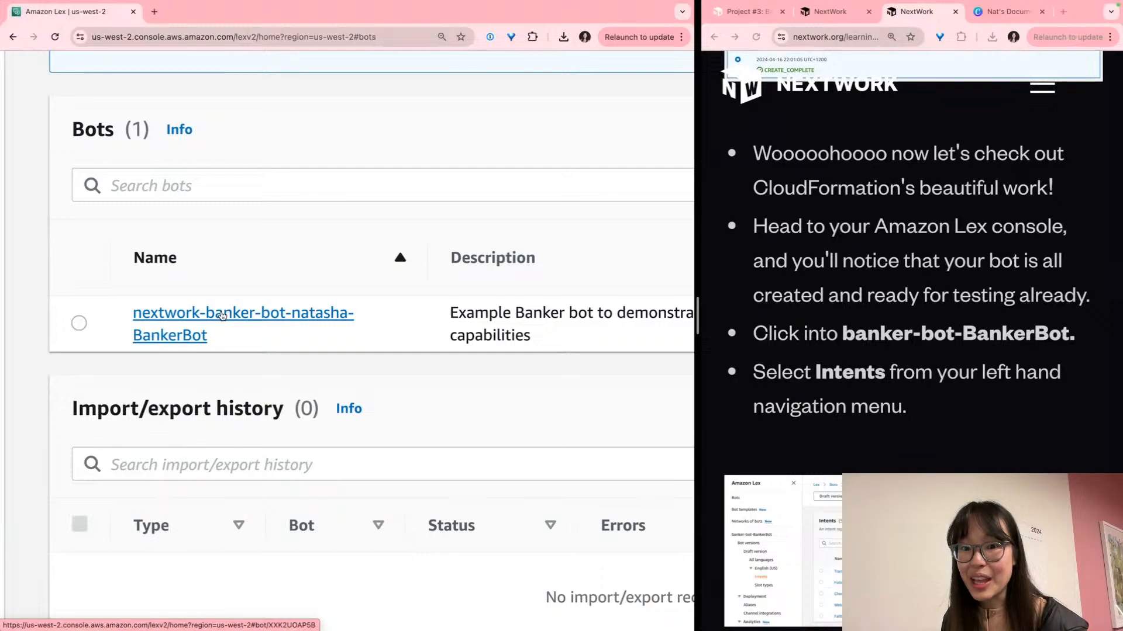
scroll(222, 315, "right", 10)
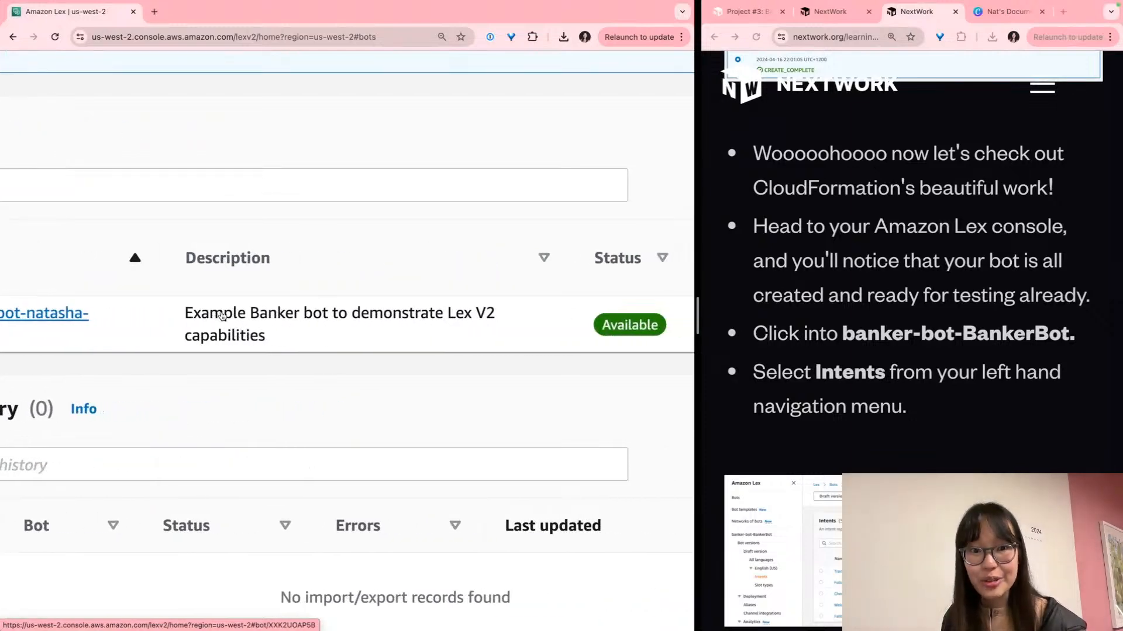
scroll(221, 312, "right", 5)
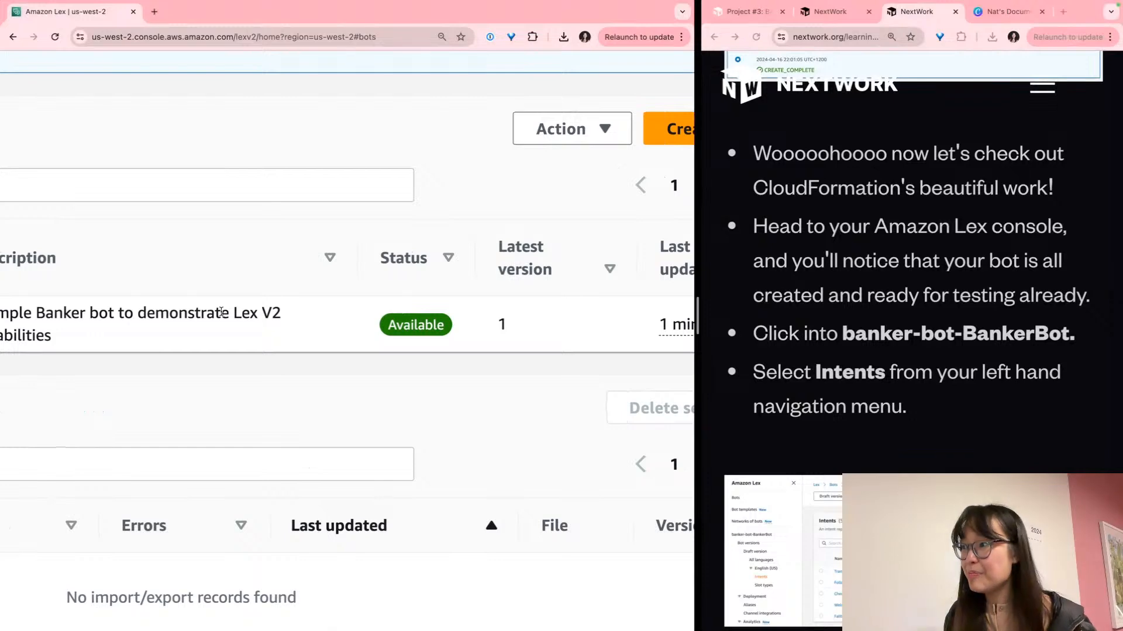
scroll(222, 312, "right", 8)
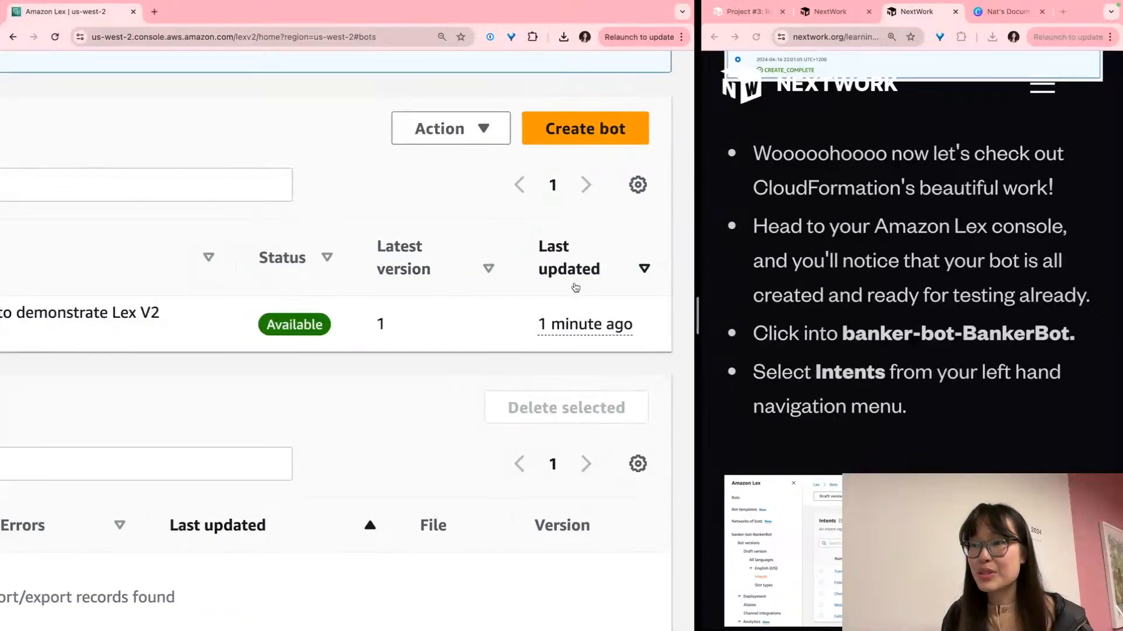
scroll(511, 354, "left", 15)
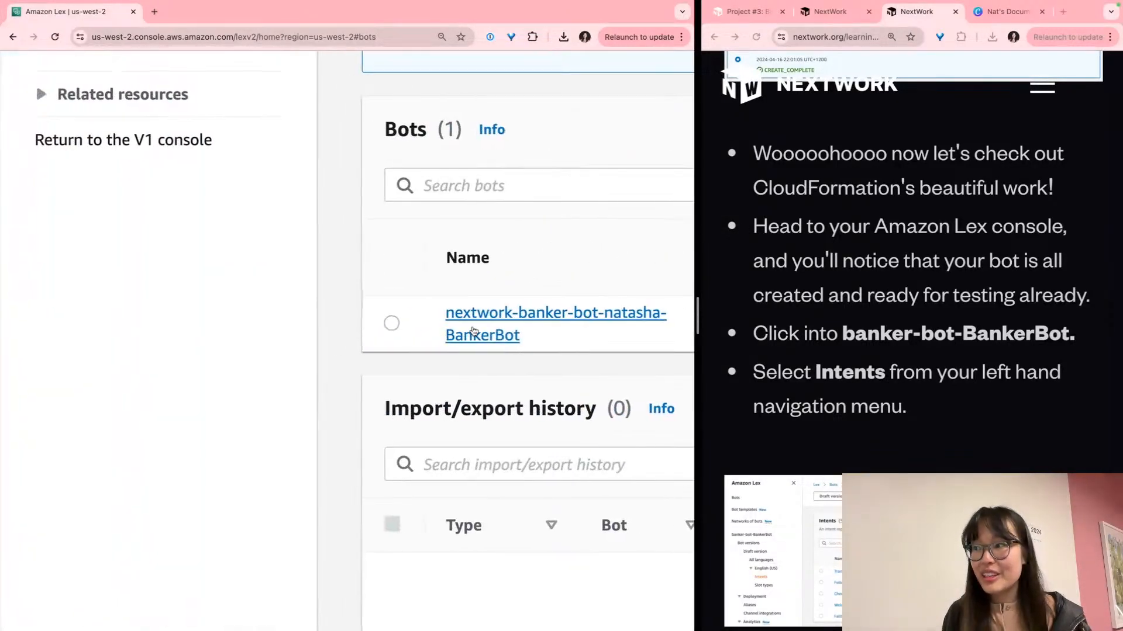
left_click(477, 329)
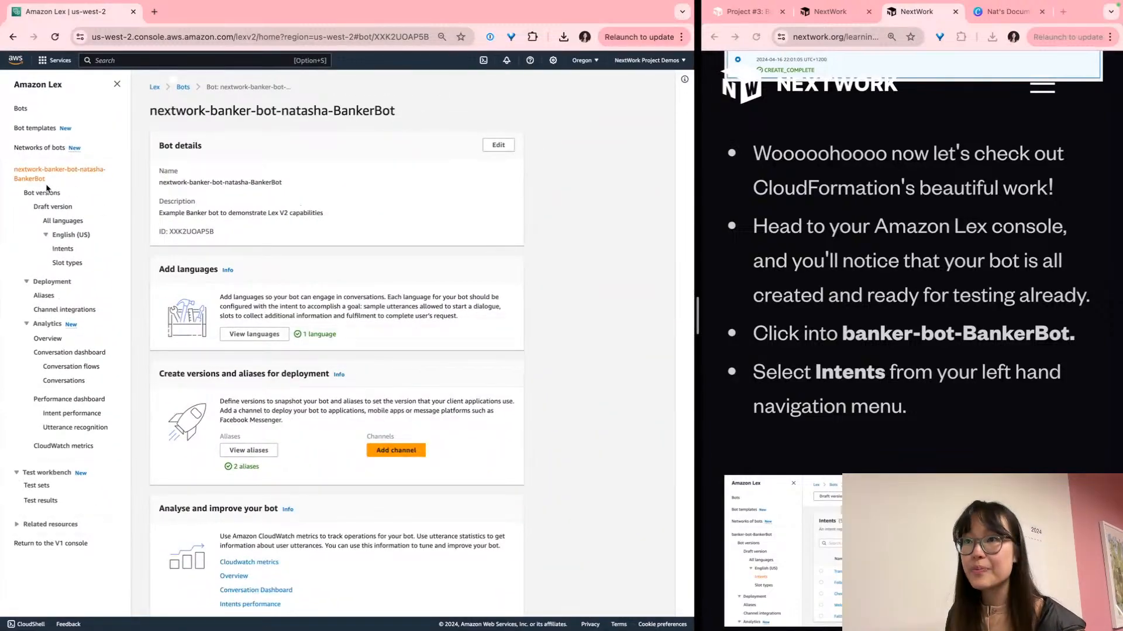
scroll(46, 202, "up", 4)
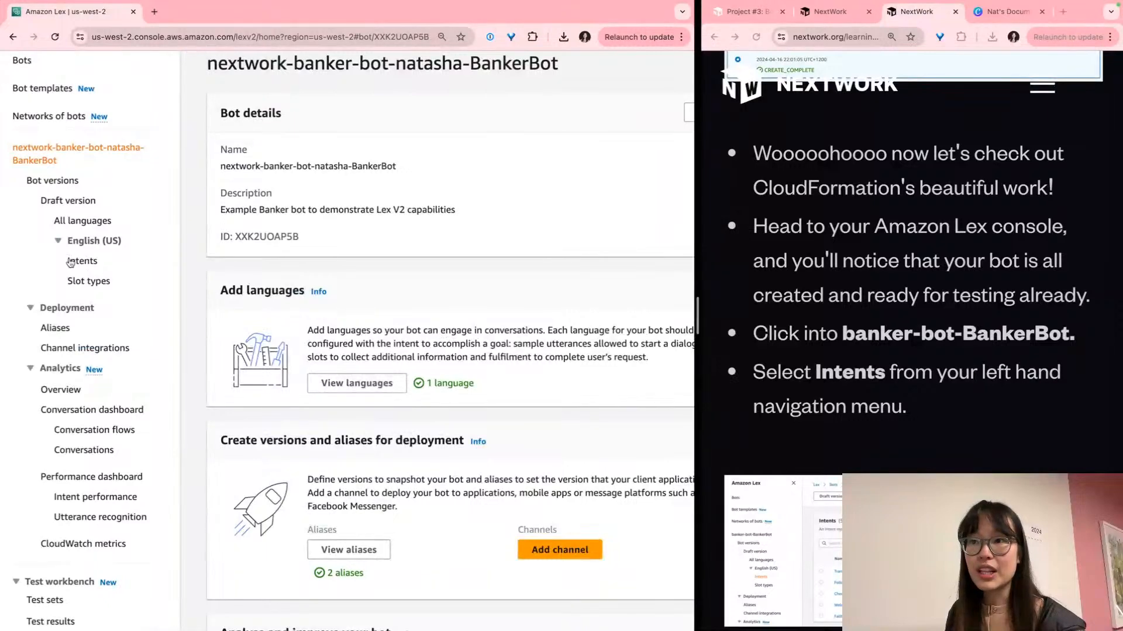
left_click(82, 261)
scroll(360, 257, "right", 2)
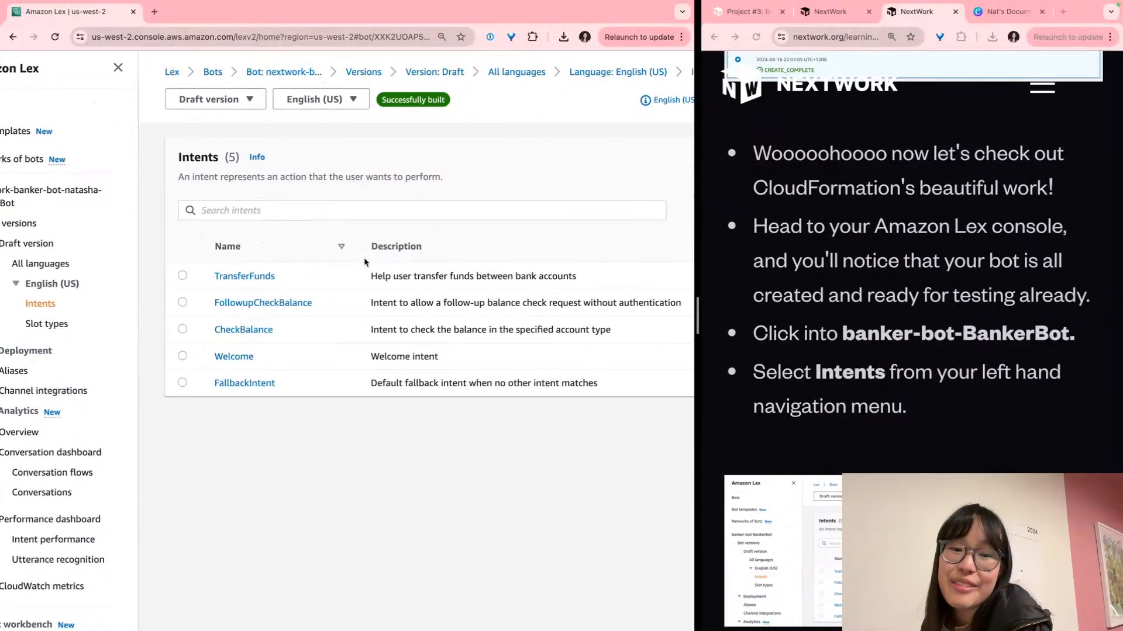
scroll(365, 262, "down", 1)
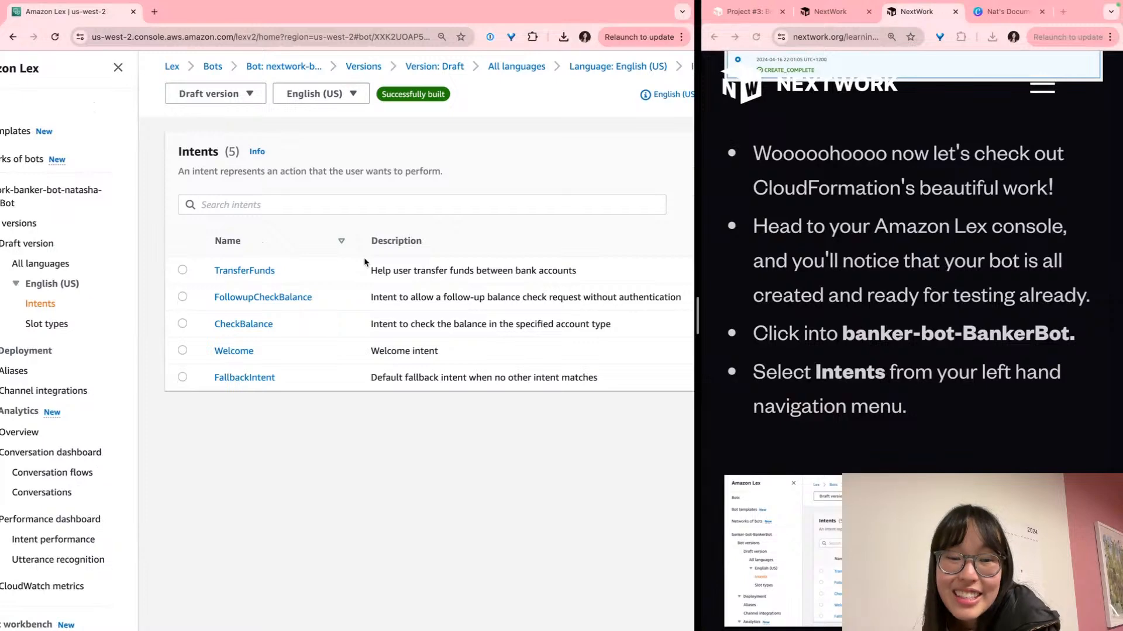
scroll(872, 268, "down", 6)
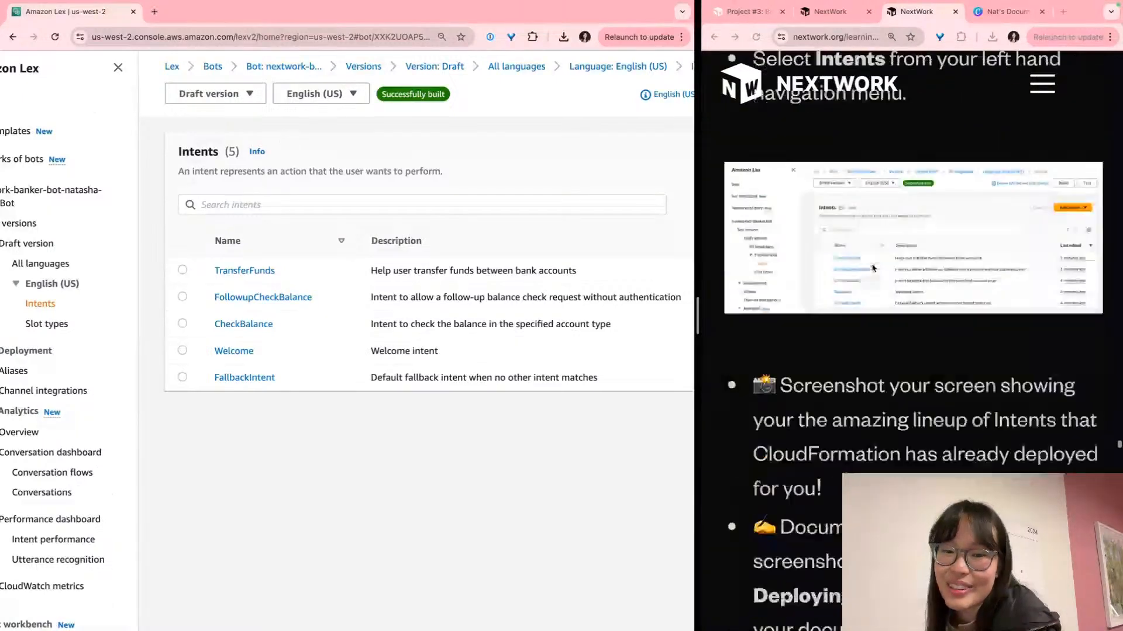
scroll(872, 268, "down", 1)
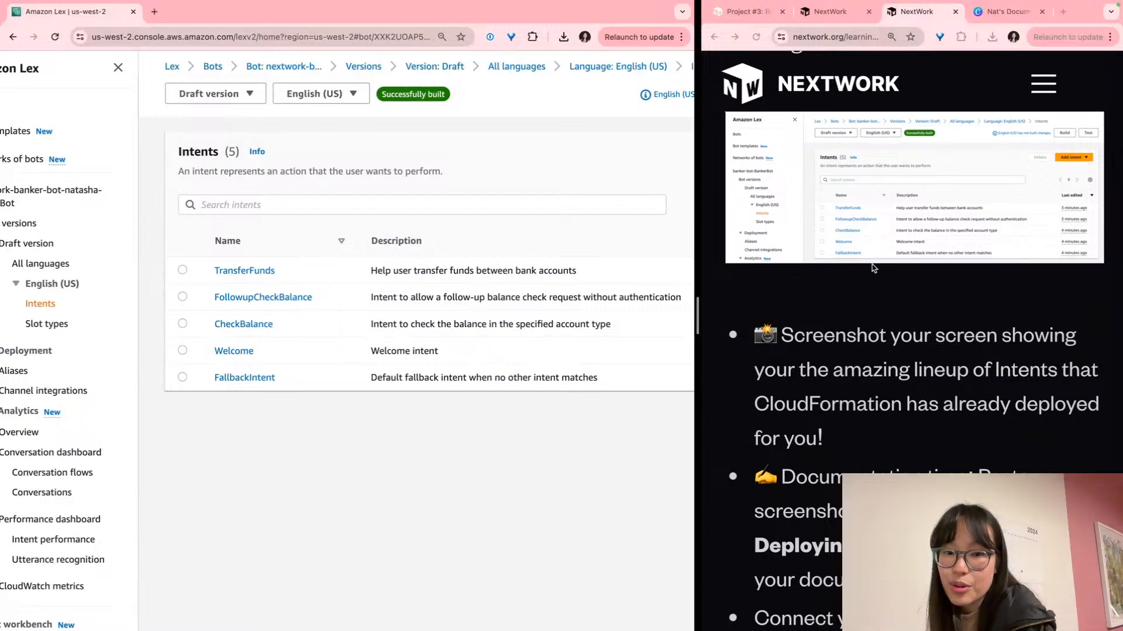
left_click(833, 365)
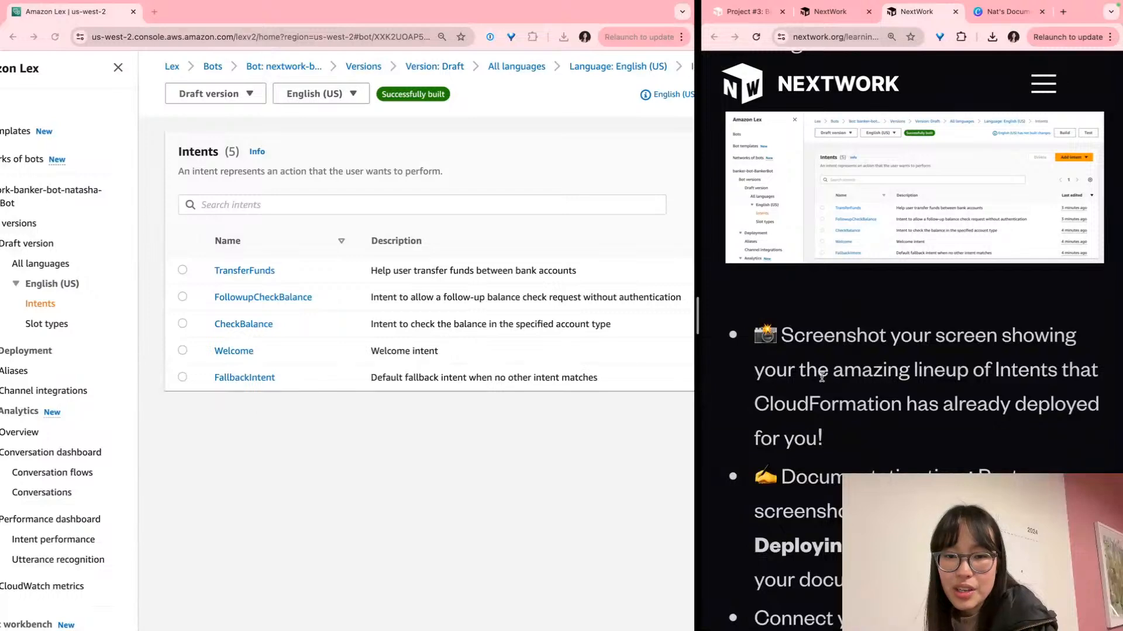
double_click(807, 374)
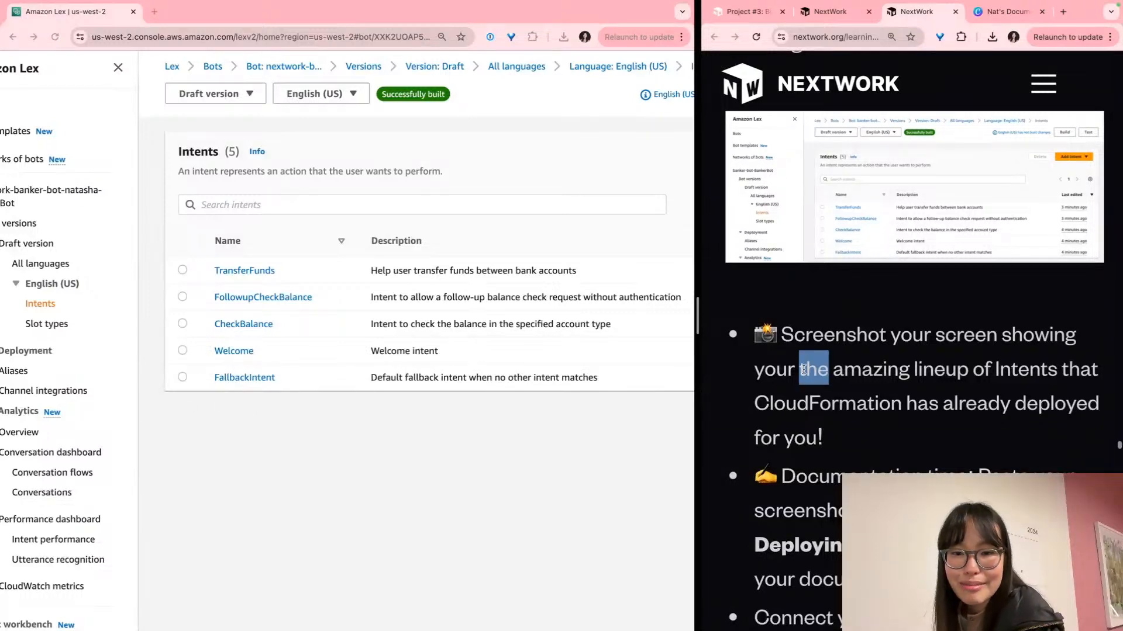
scroll(804, 369, "down", 3)
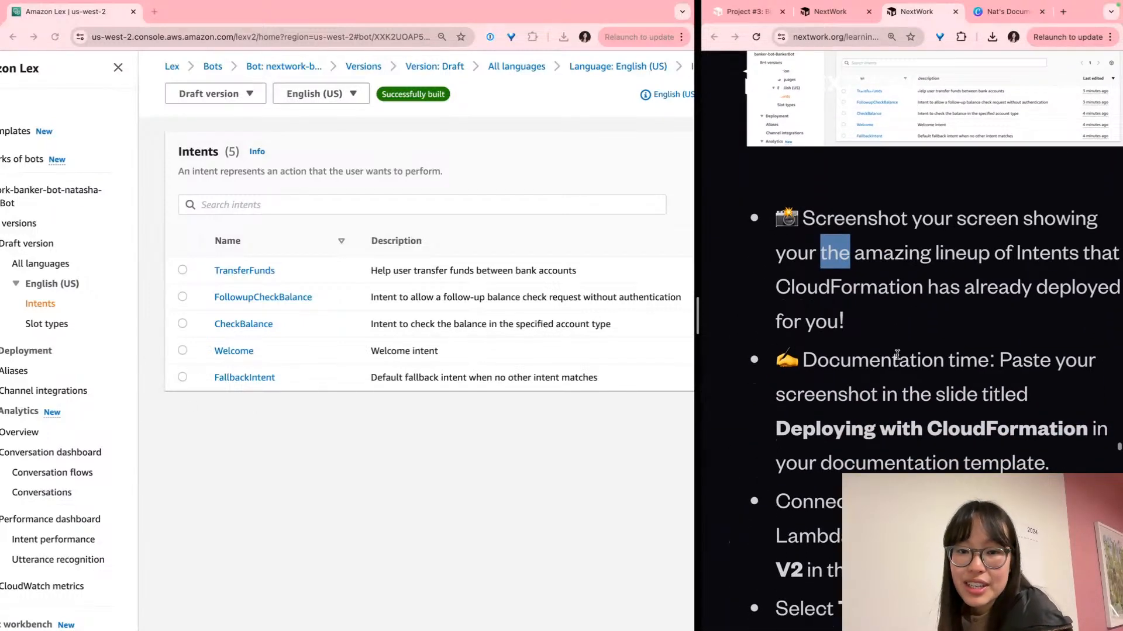
scroll(896, 354, "down", 3)
scroll(896, 354, "right", 1)
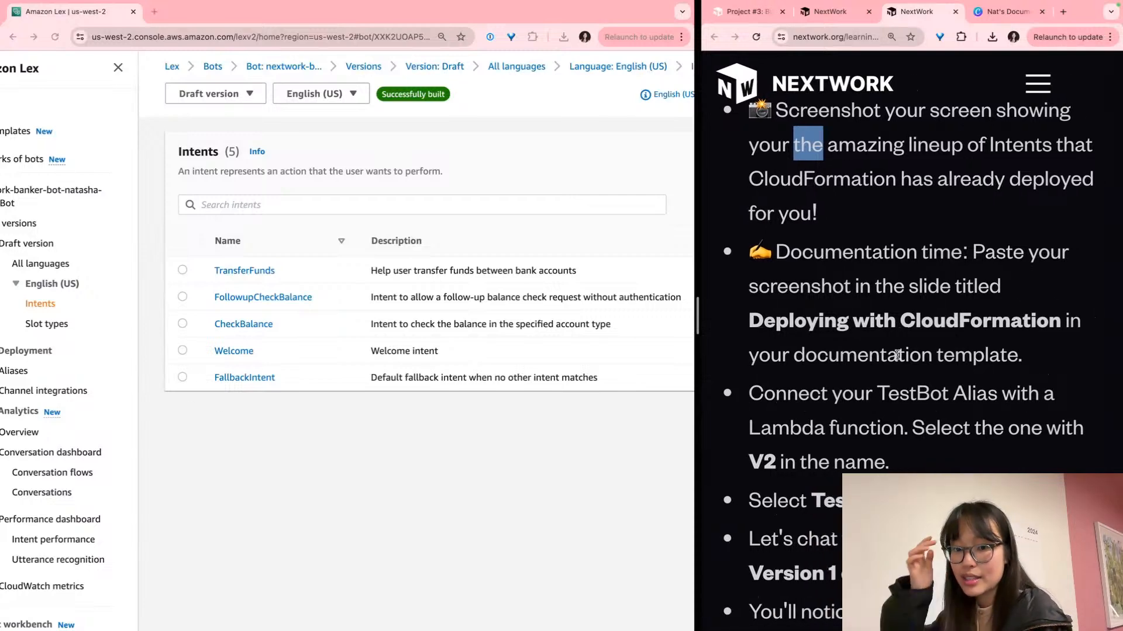
left_click(426, 334)
scroll(428, 340, "down", 4)
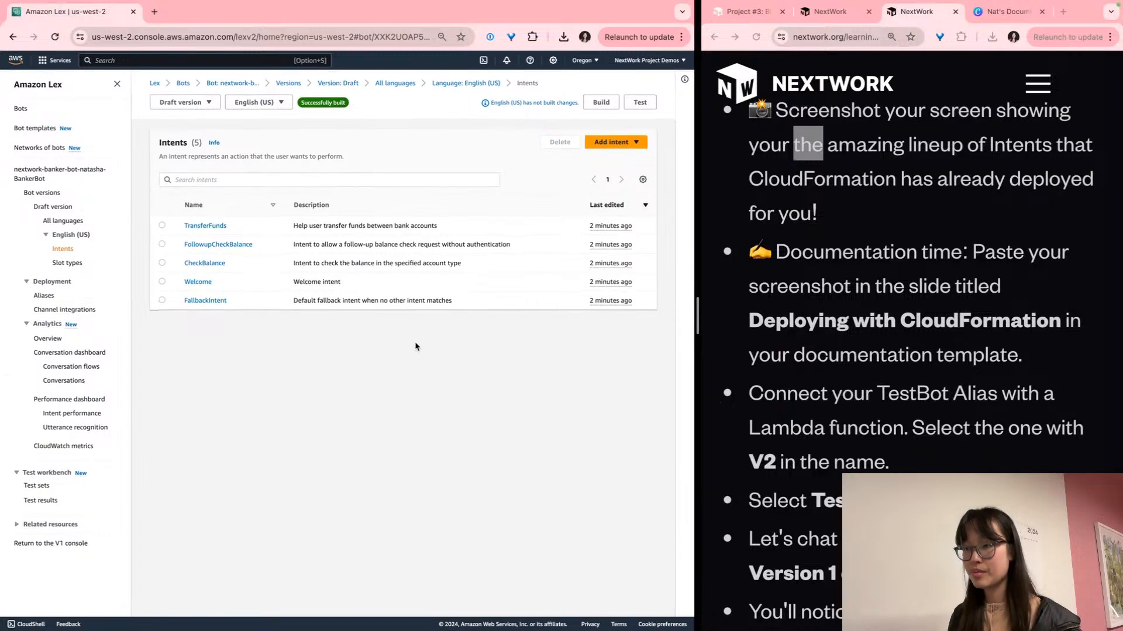
Screenshot the Lex intents panel and fit it into the Deploying with CloudFormation slide's image frame
key("super+shift+4")
left_click_drag(137, 71, 679, 328)
left_click(997, 11)
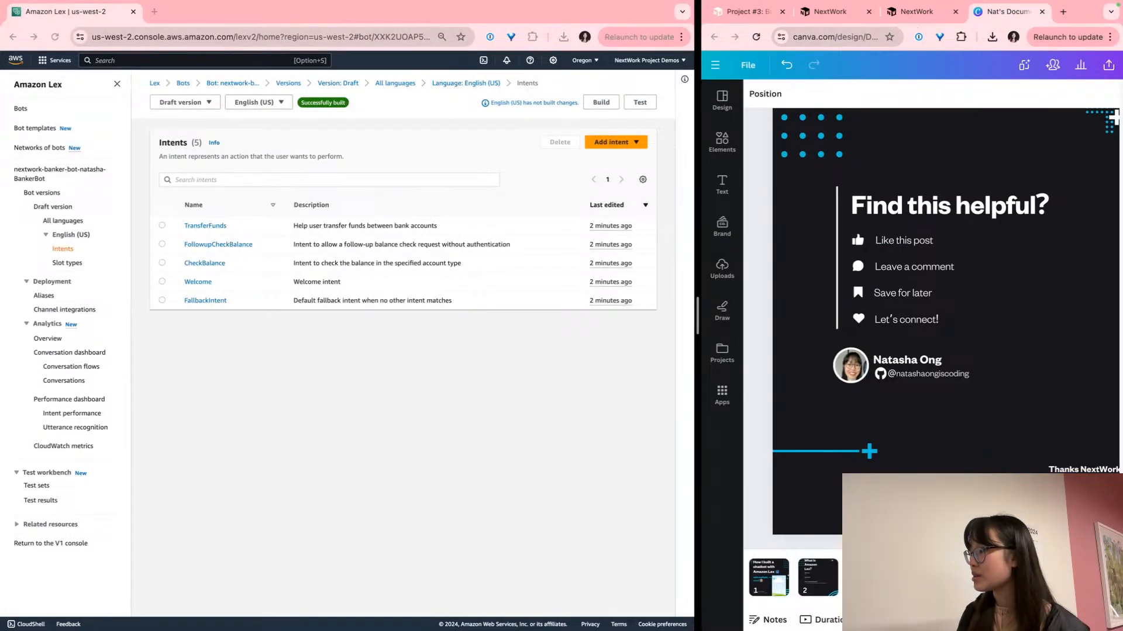
scroll(792, 578, "right", 1)
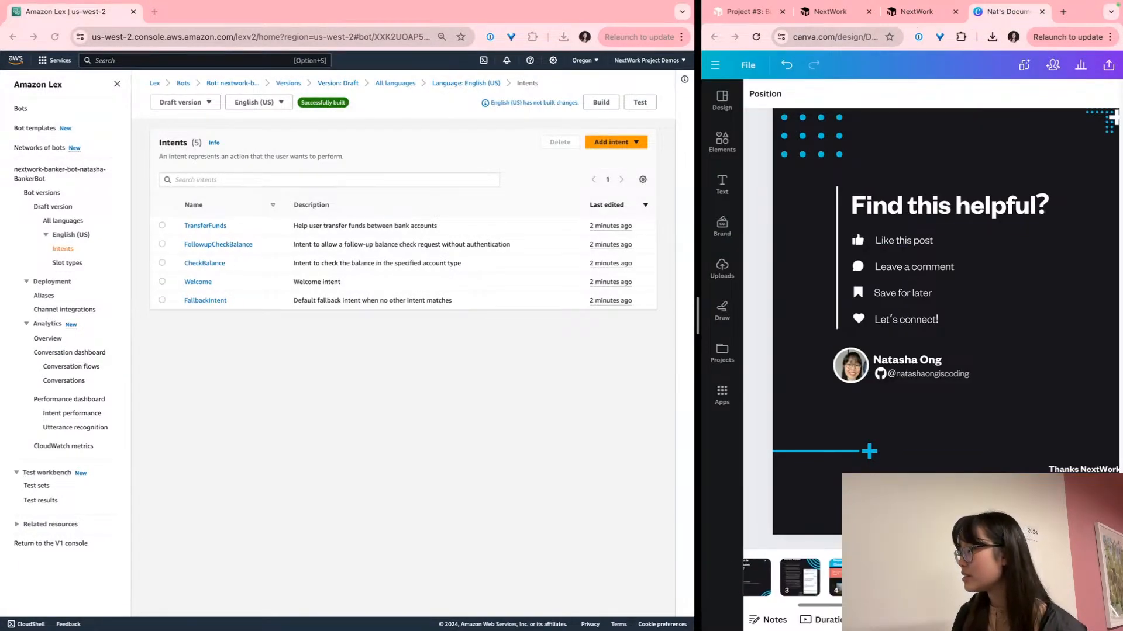
left_click(836, 576)
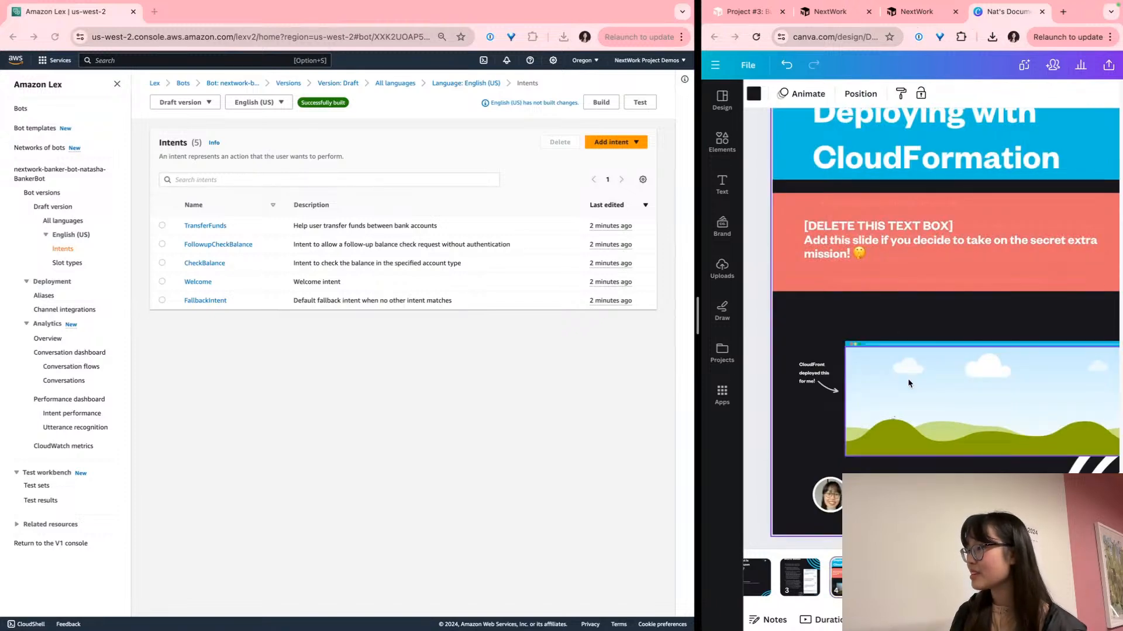
key("super+v")
left_click_drag(907, 320, 988, 419)
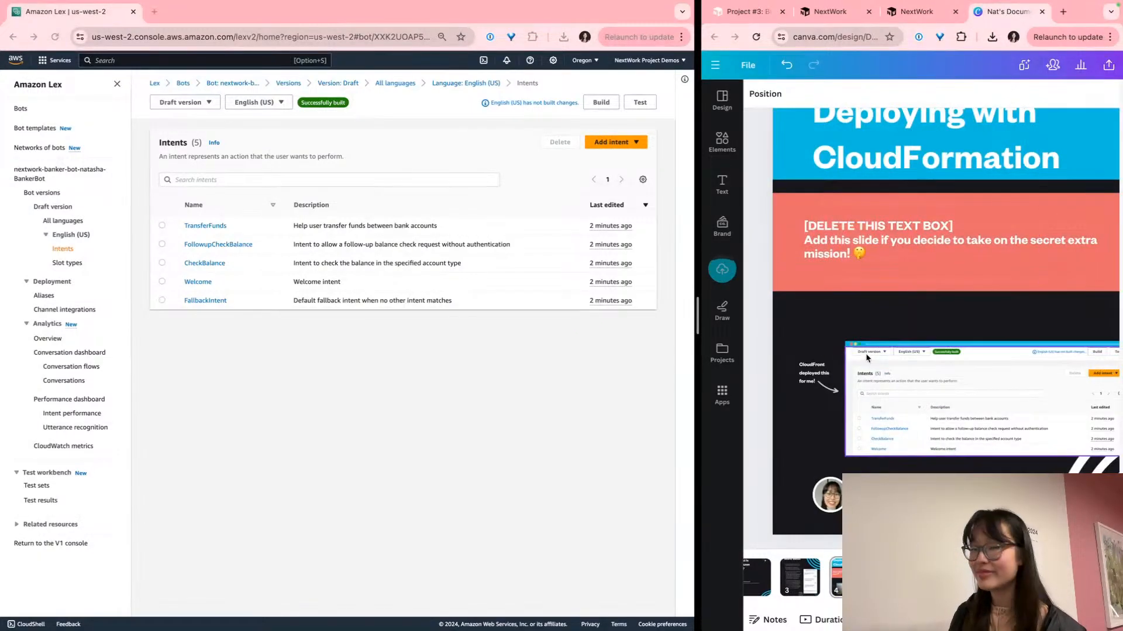
scroll(883, 356, "right", 1)
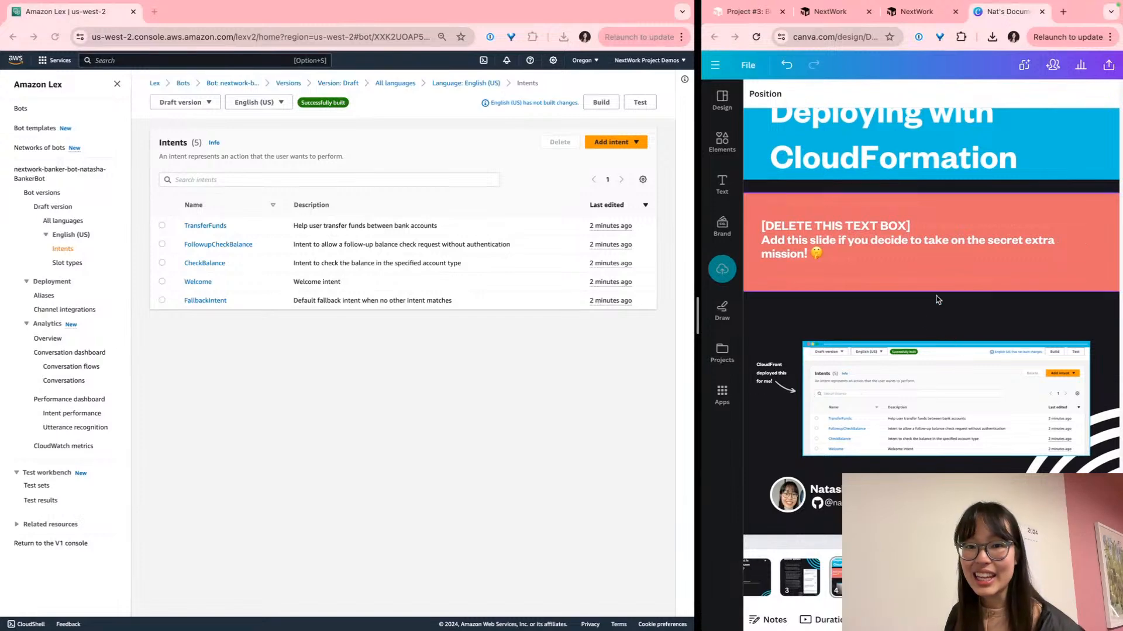
Delete the [DELETE THIS TEXT BOX] note and the red block behind it from the slide
left_click_drag(896, 324, 828, 230)
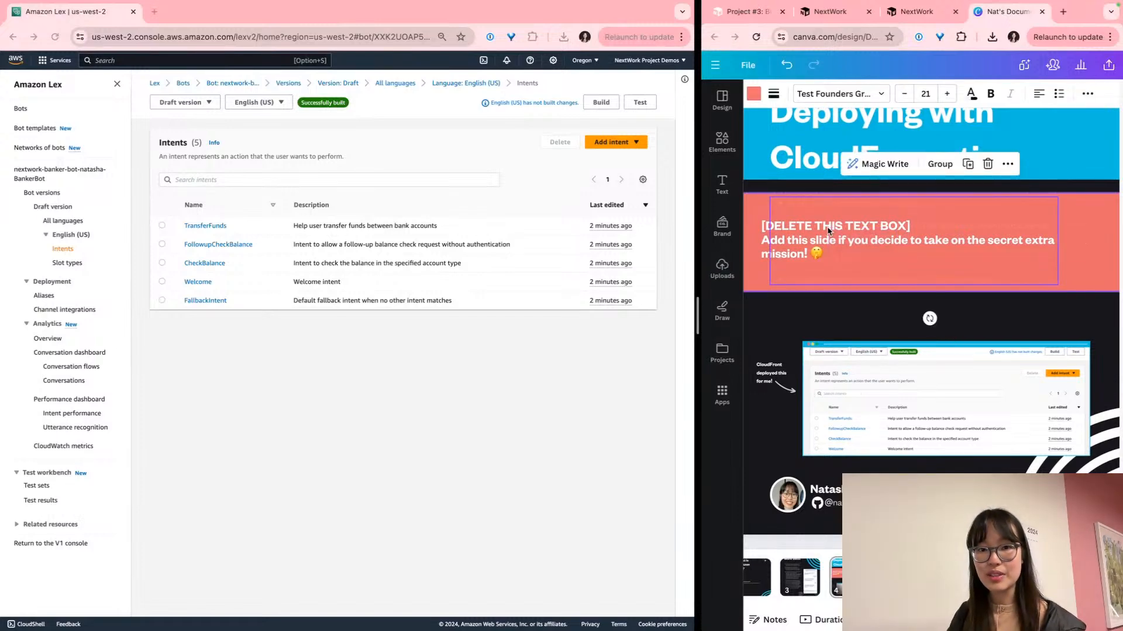
left_click(940, 164)
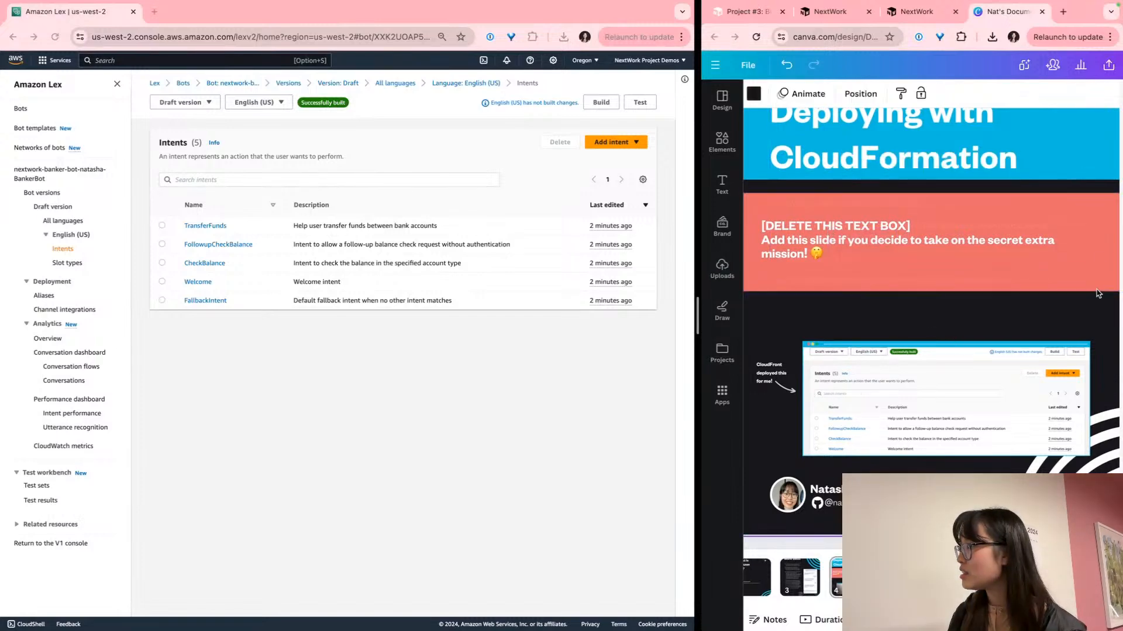
left_click(1068, 250)
key("Delete")
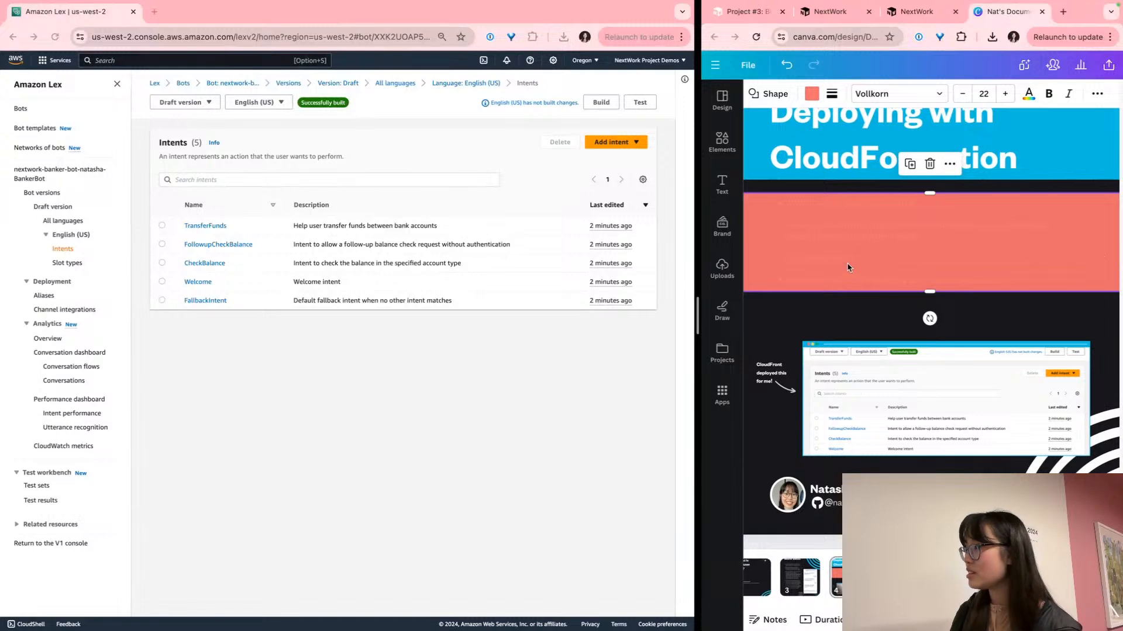
key("Delete")
scroll(866, 308, "up", 1)
Find the NextWork step on linking TestBotAlias to the V2 Lambda, then show the bot's Aliases page
left_click(944, 20)
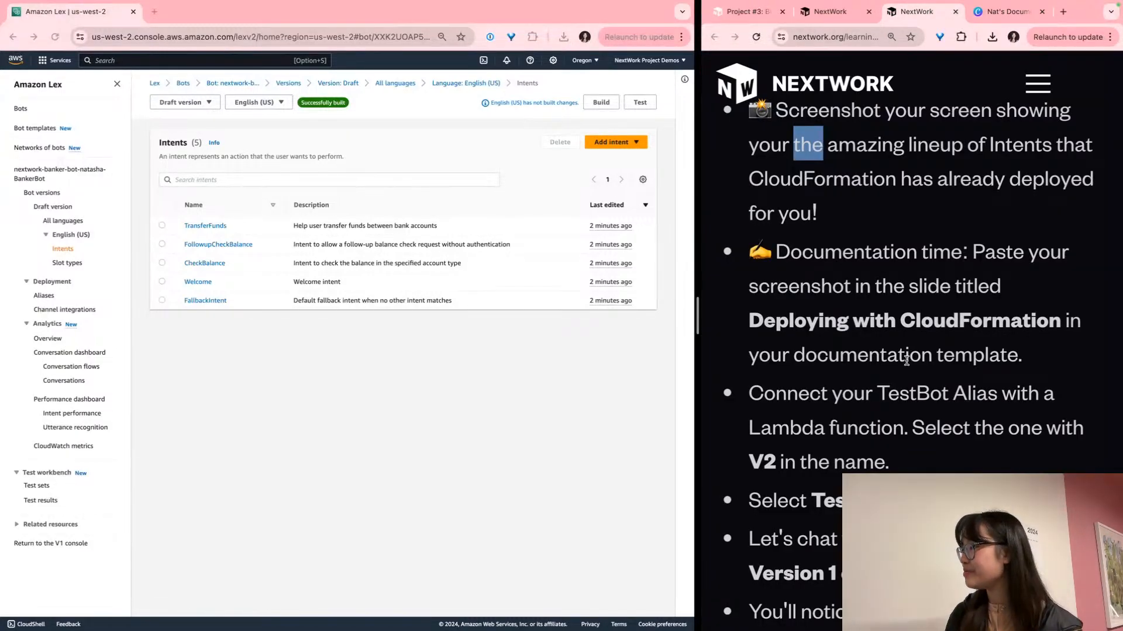
scroll(906, 361, "down", 5)
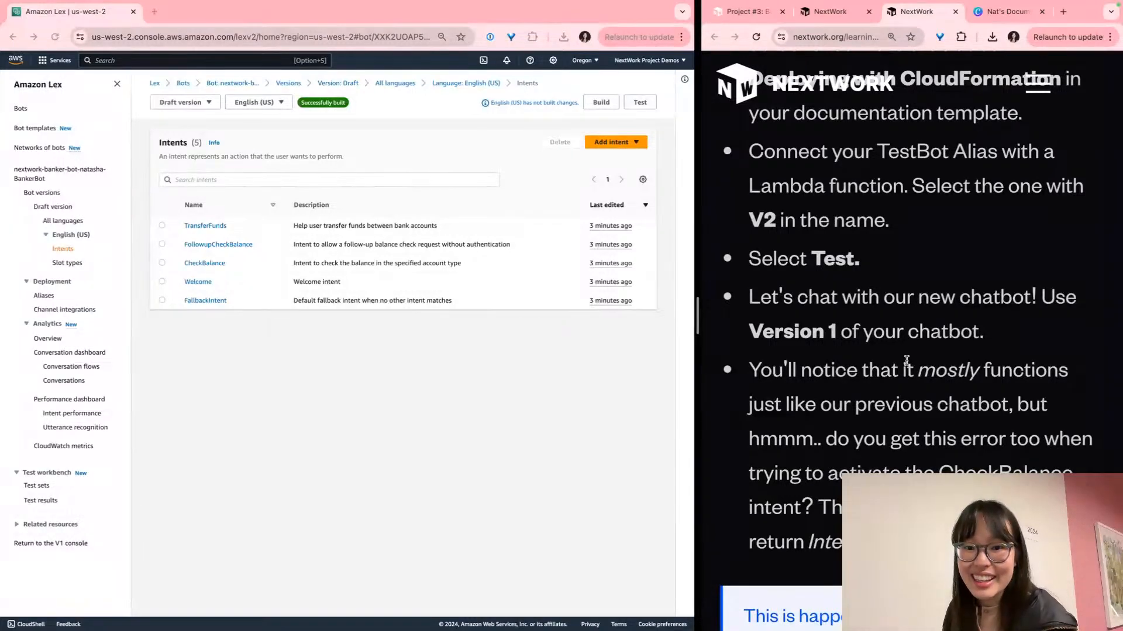
left_click(572, 411)
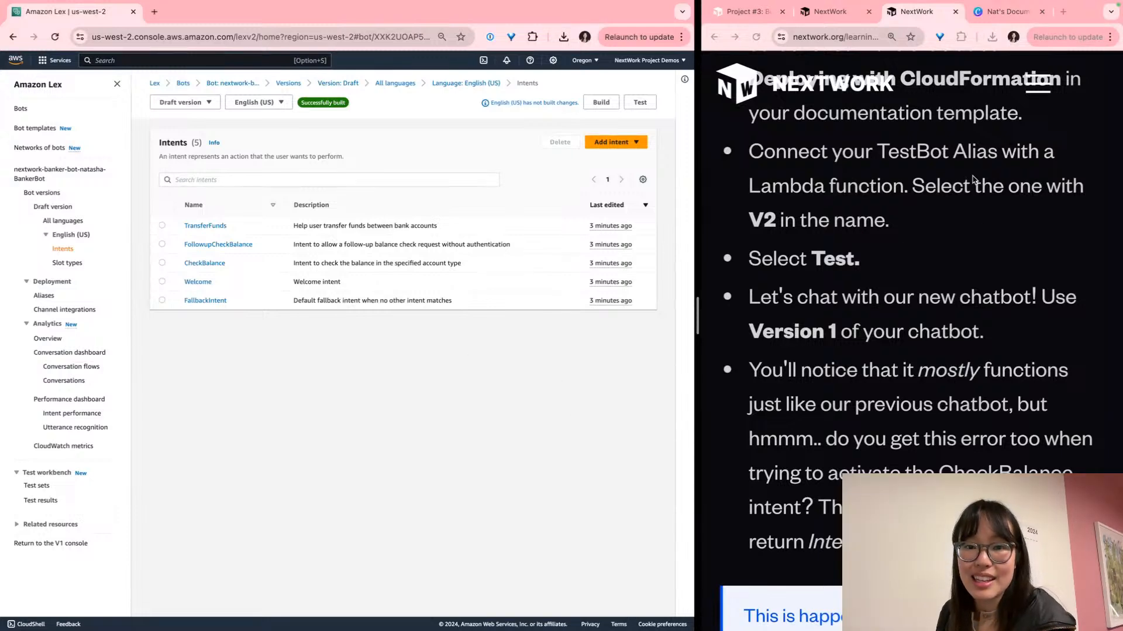
triple_click(950, 167)
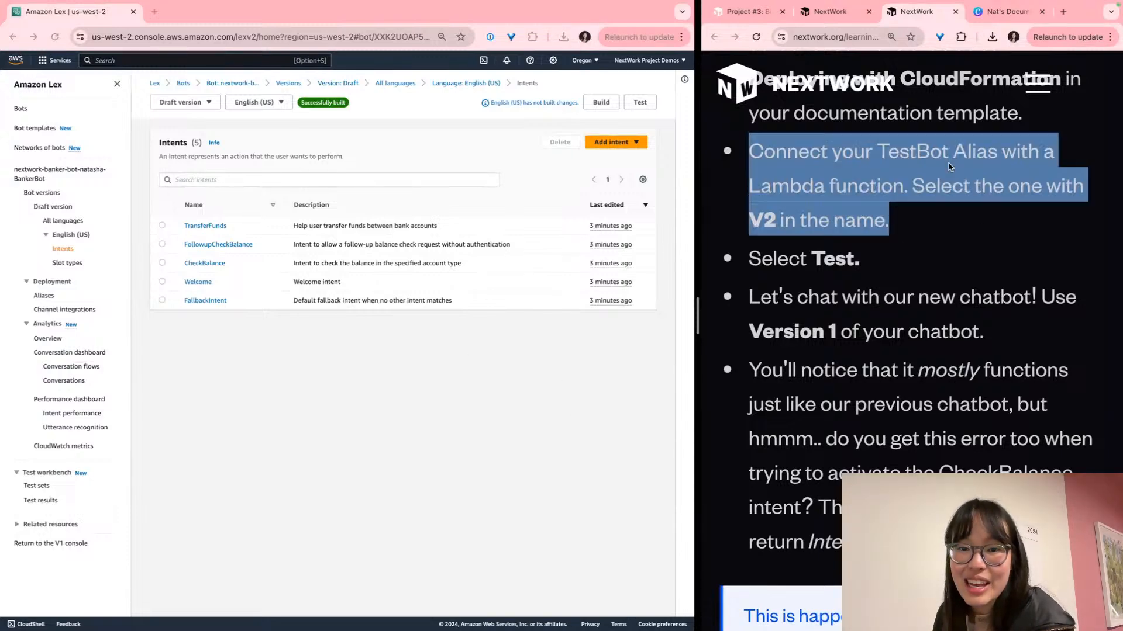
left_click(930, 170)
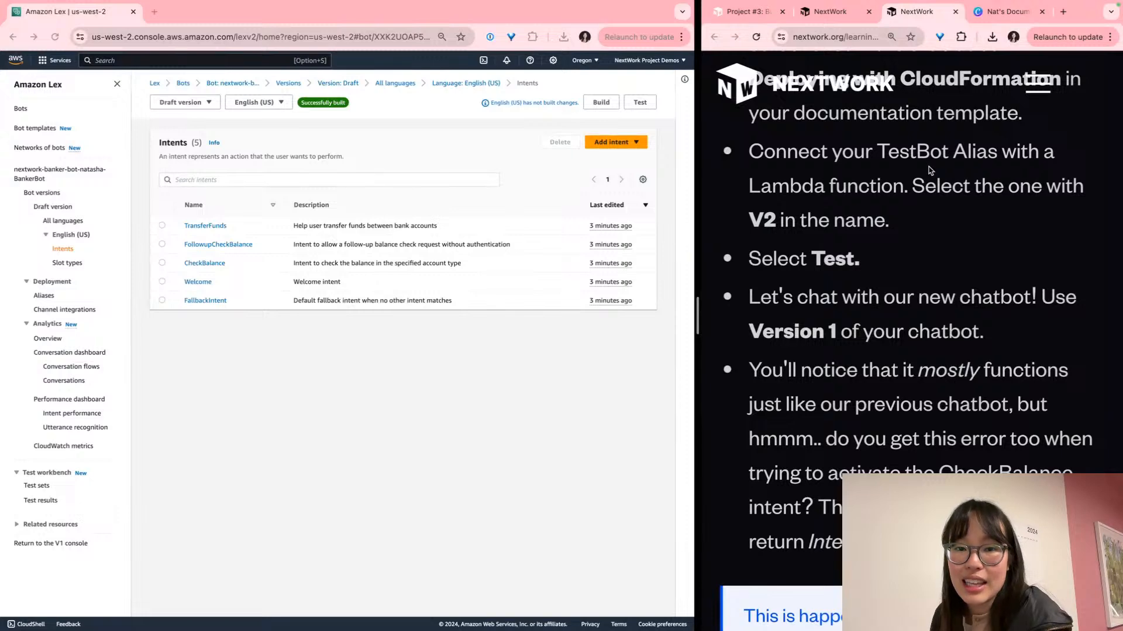
left_click(244, 412)
left_click(44, 296)
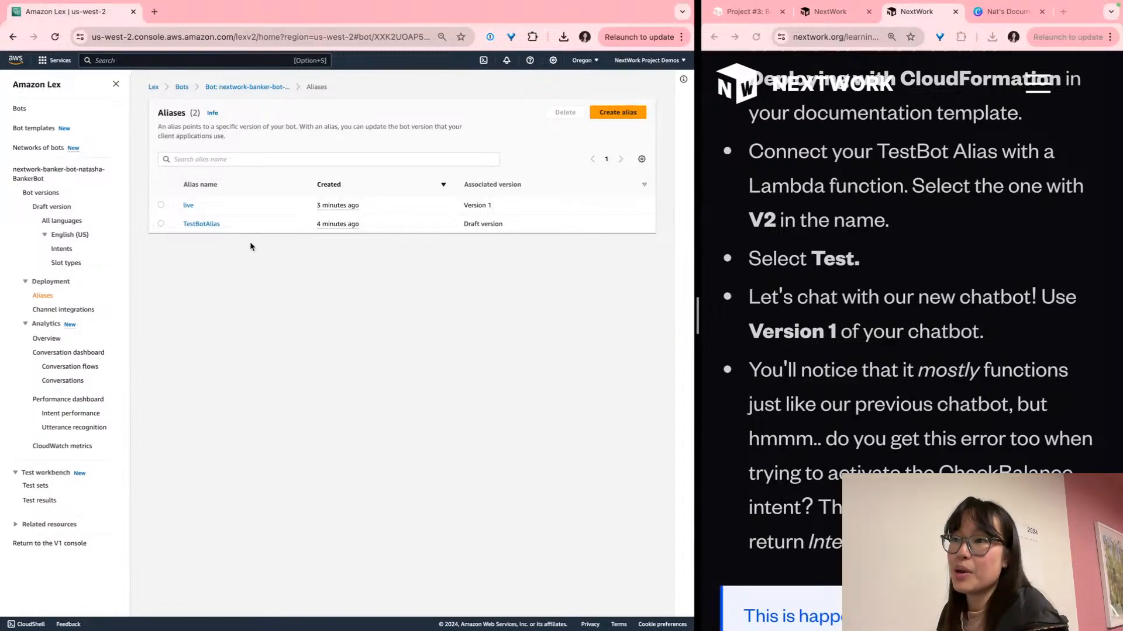
Set TestBotAlias's English (US) Lambda source to LexV2CfnCrFunction at $LATEST and save
left_click(191, 225)
scroll(198, 226, "down", 3)
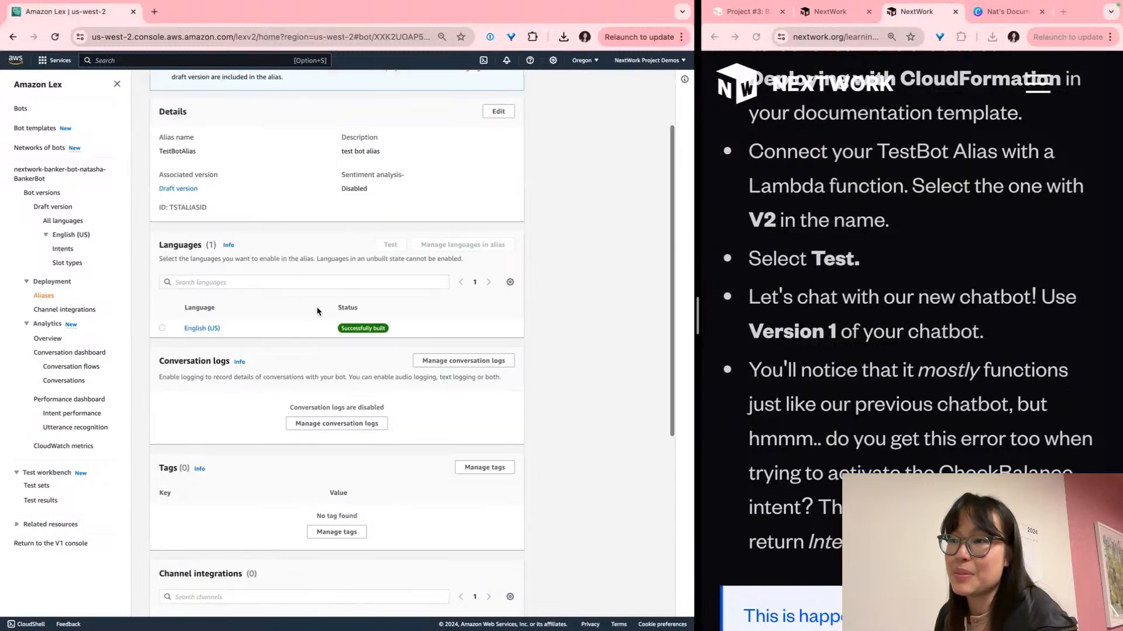
left_click(200, 285)
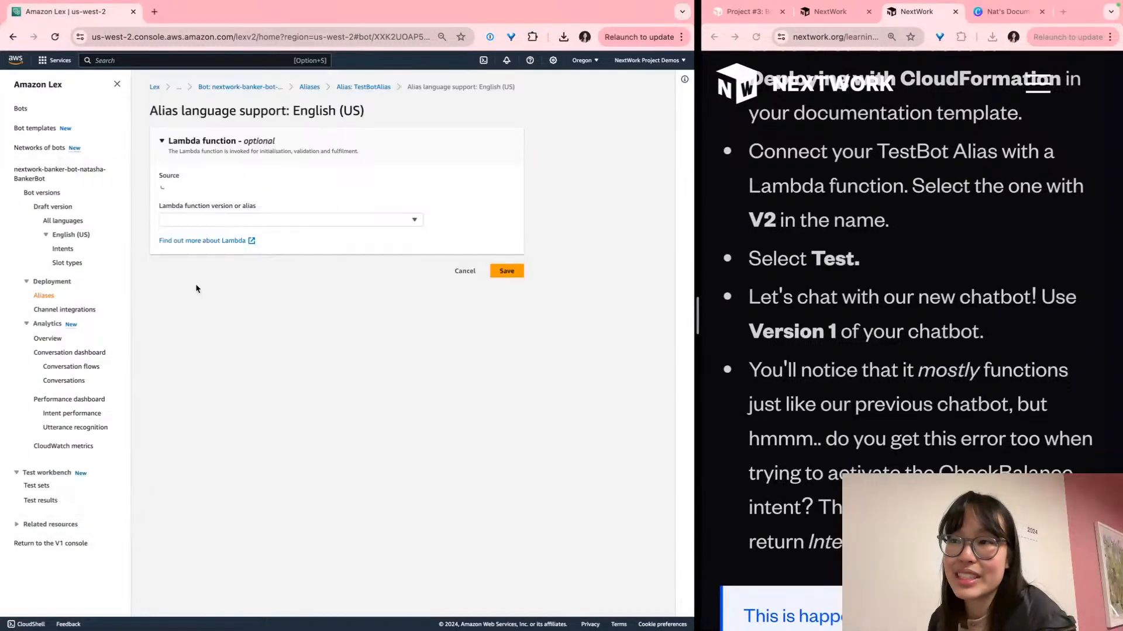
left_click(199, 190)
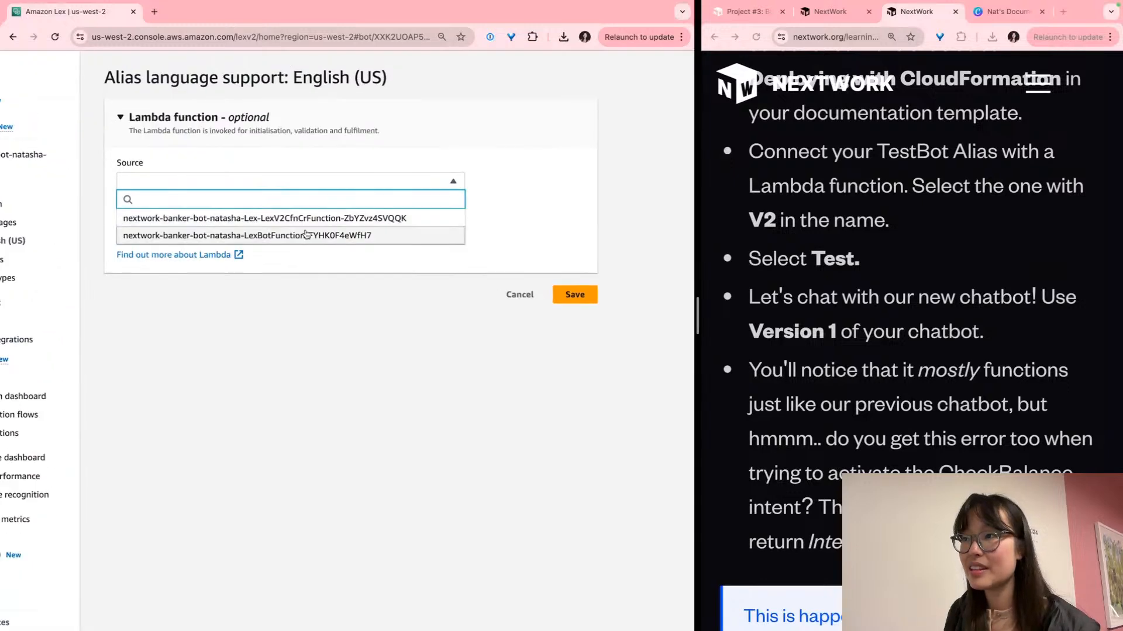
left_click(251, 211)
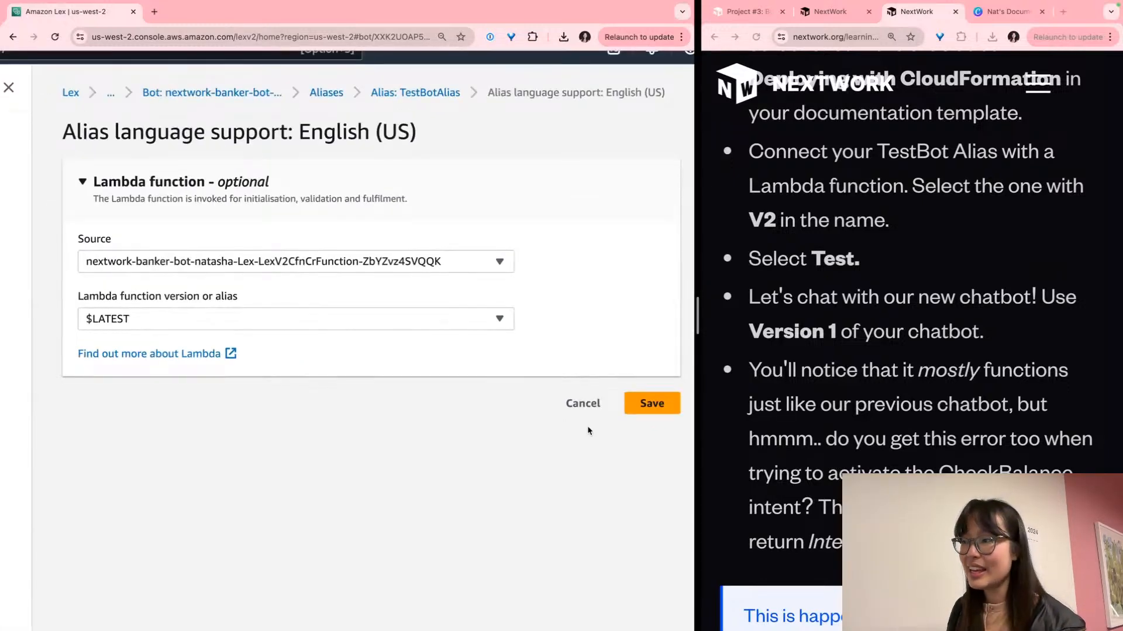
left_click(648, 403)
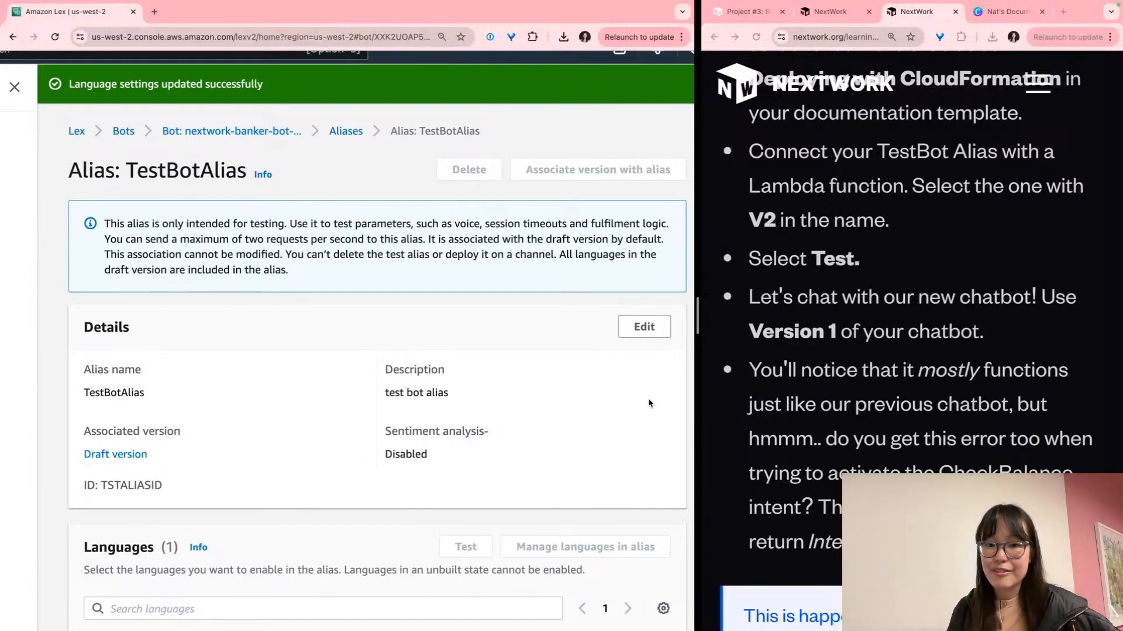
scroll(933, 399, "down", 3)
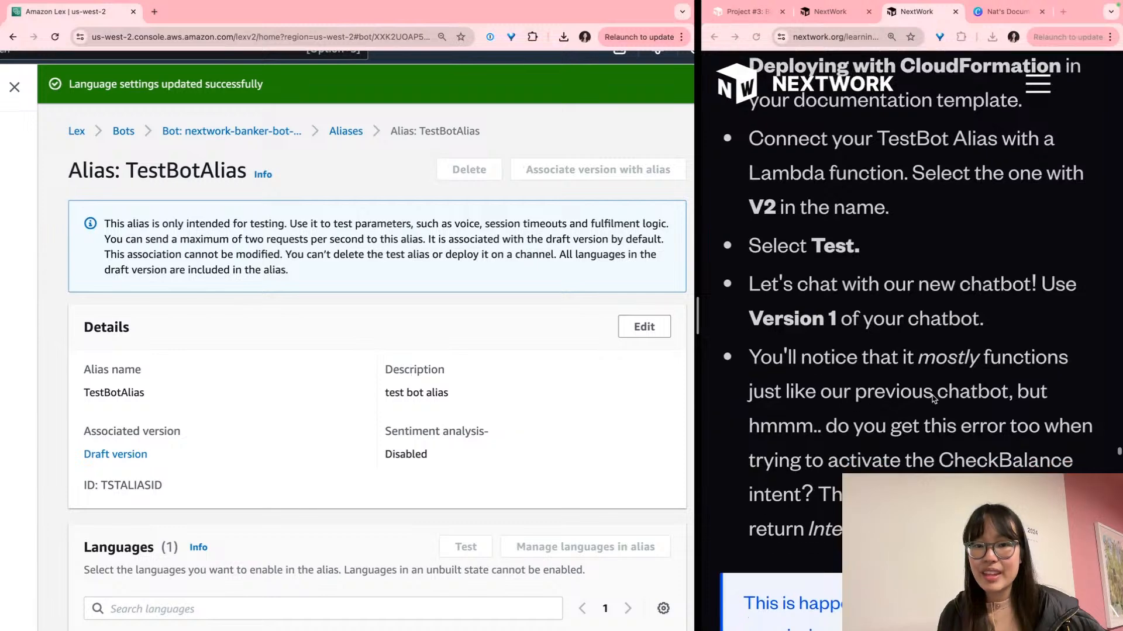
scroll(934, 400, "up", 1)
scroll(934, 398, "down", 1)
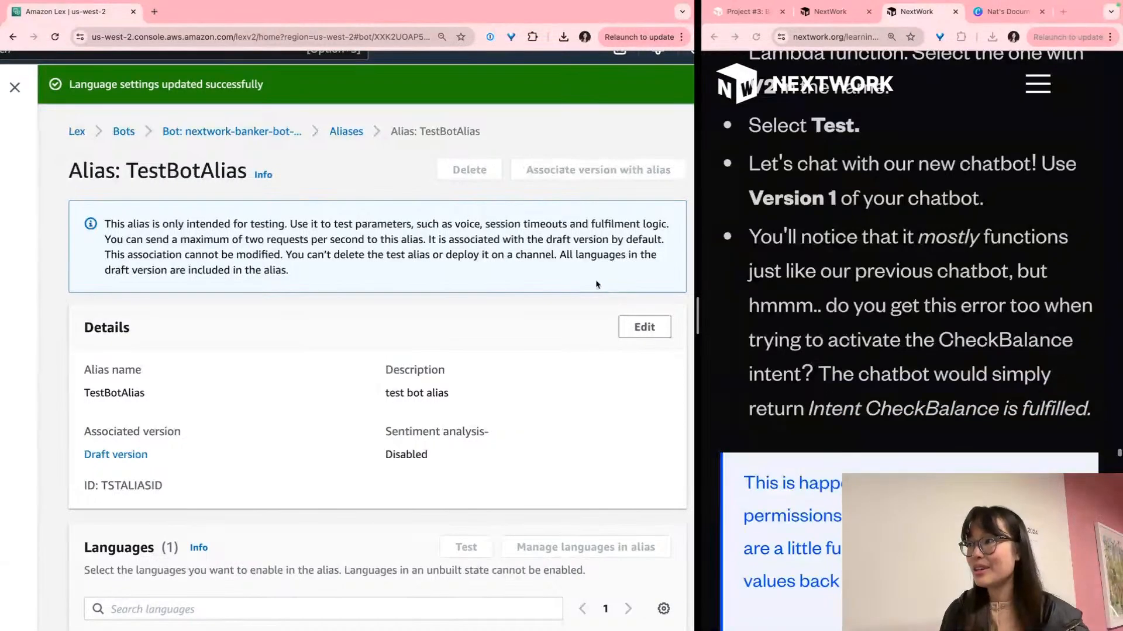
key("super+minus")
key("super+minus")
key("super+minus")
key("super+minus")
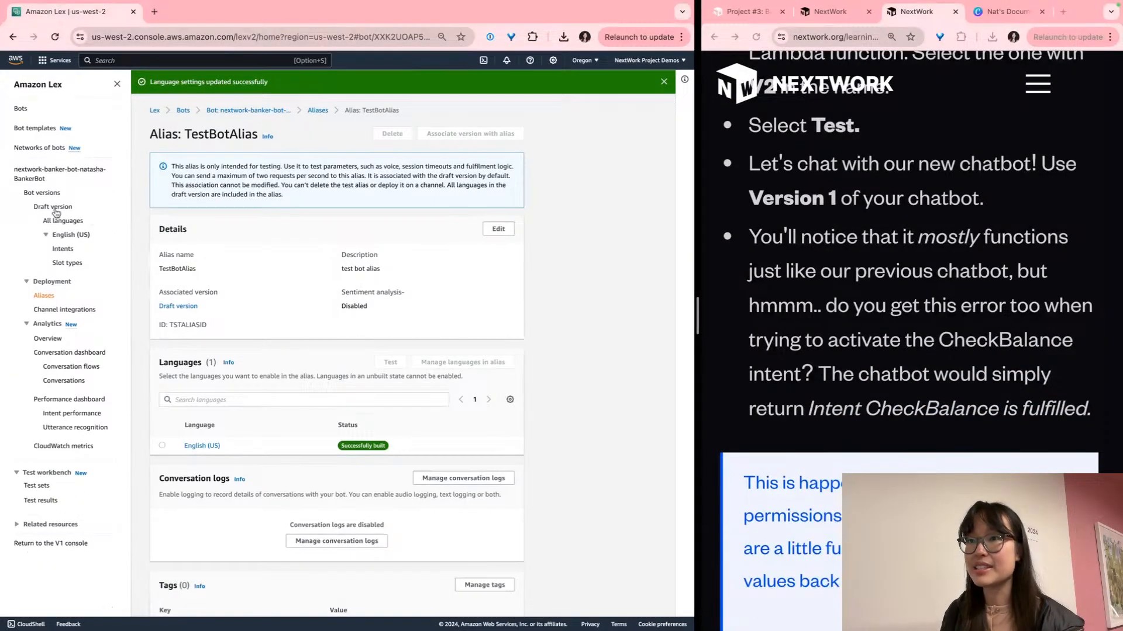
Go to Version 1's English (US) language page under Bot versions
left_click(35, 196)
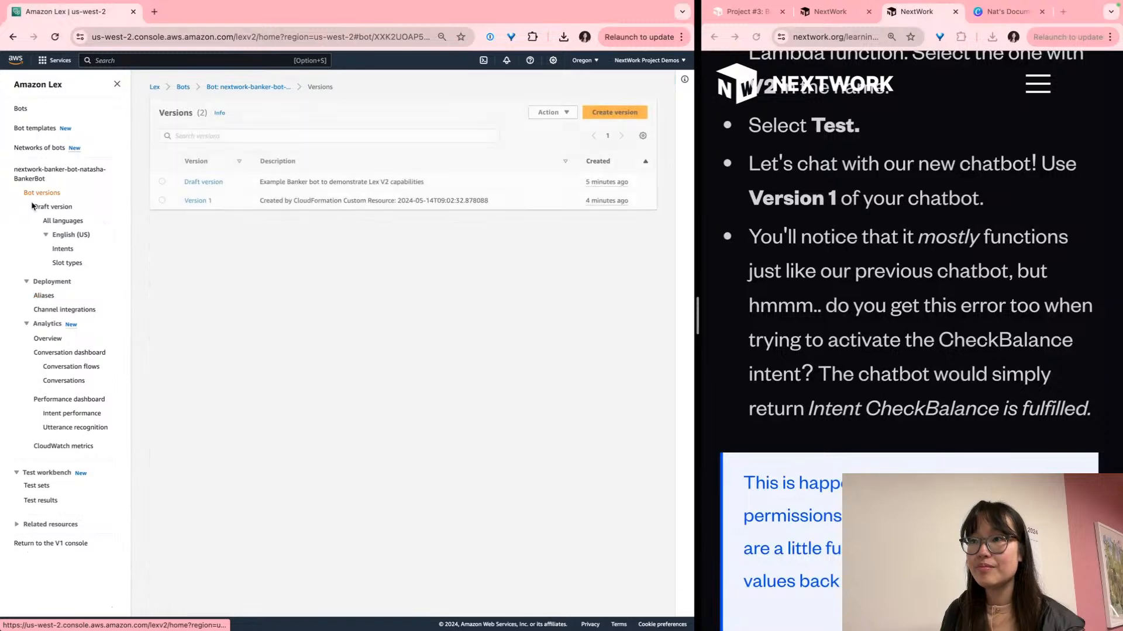
scroll(191, 180, "up", 2)
scroll(191, 178, "up", 2)
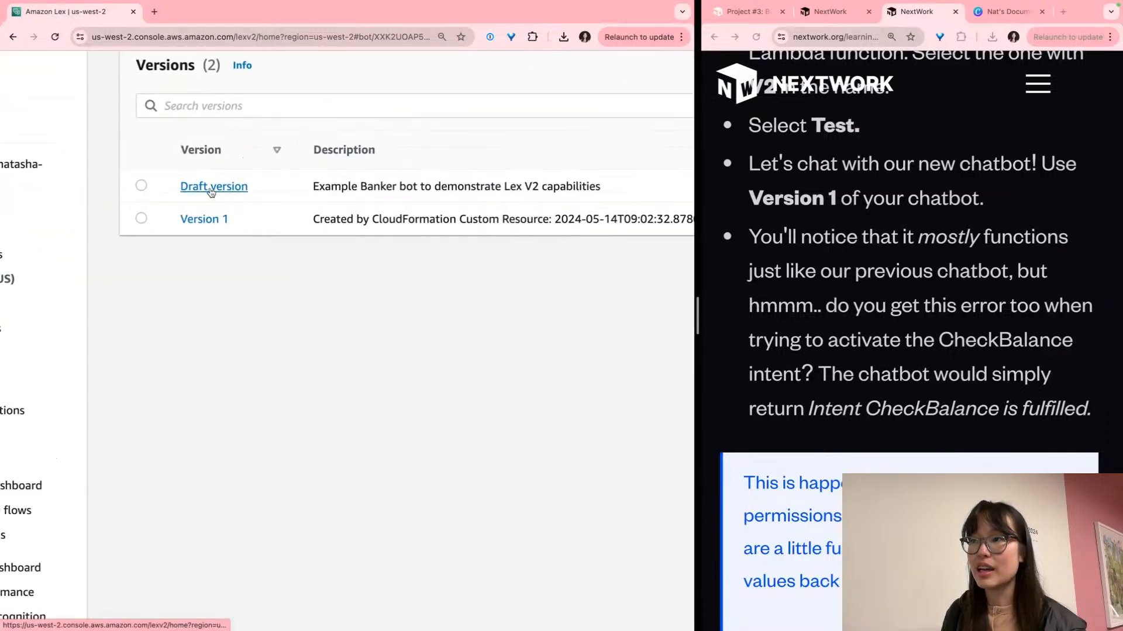
scroll(210, 191, "down", 4)
left_click(200, 218)
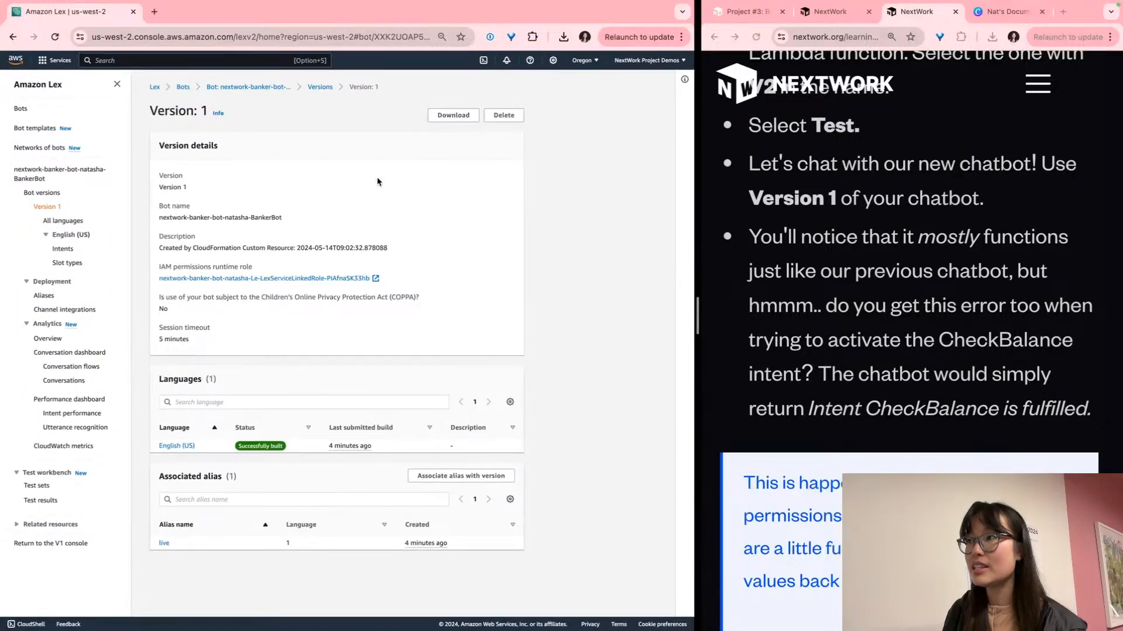
left_click(176, 446)
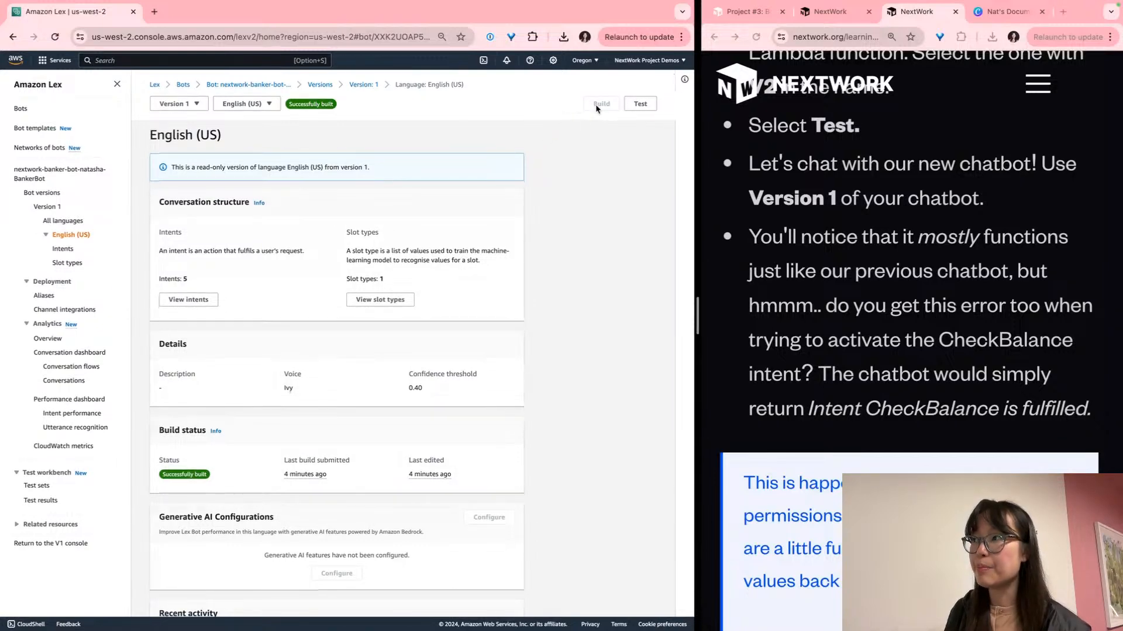
Start testing Version 1 using the live alias
scroll(504, 251, "down", 3)
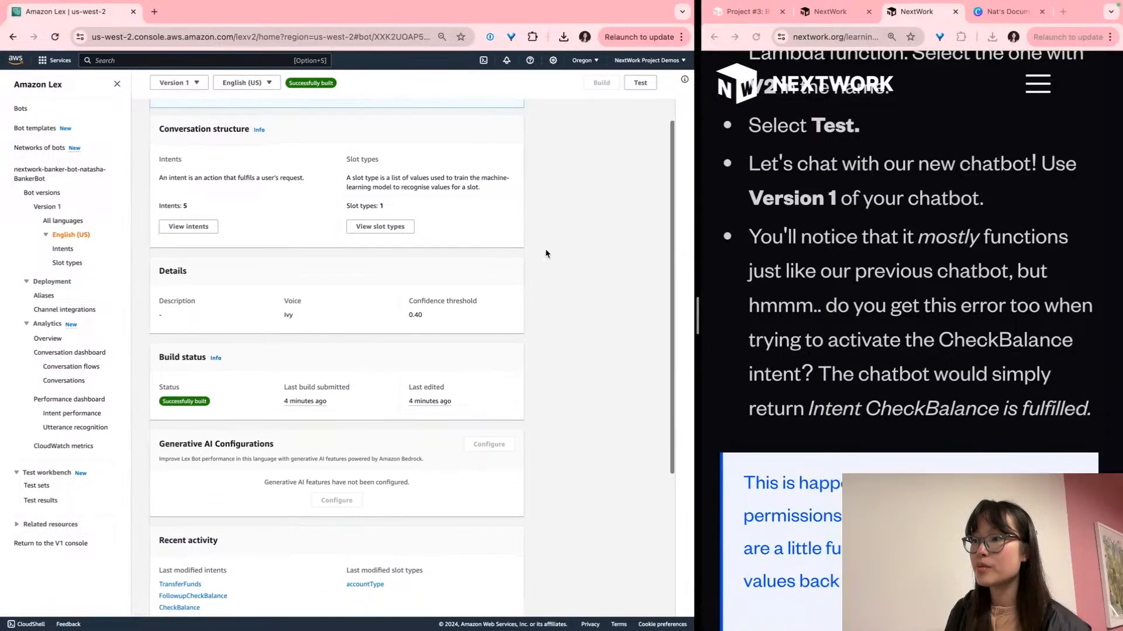
scroll(546, 250, "up", 3)
left_click(641, 106)
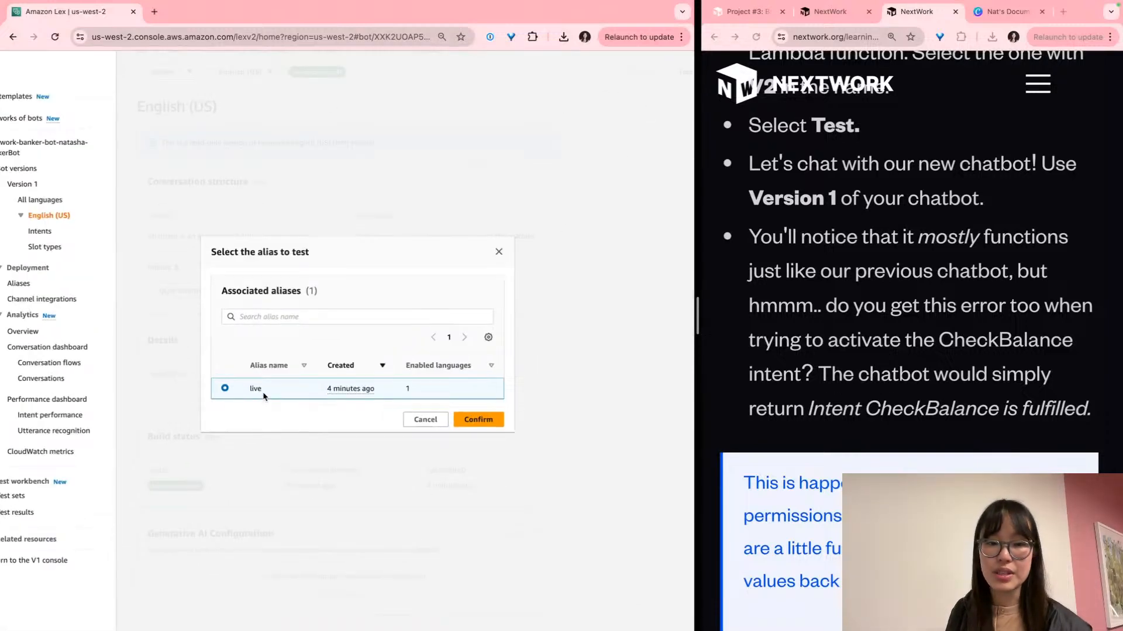
scroll(263, 393, "up", 5)
scroll(281, 395, "down", 3)
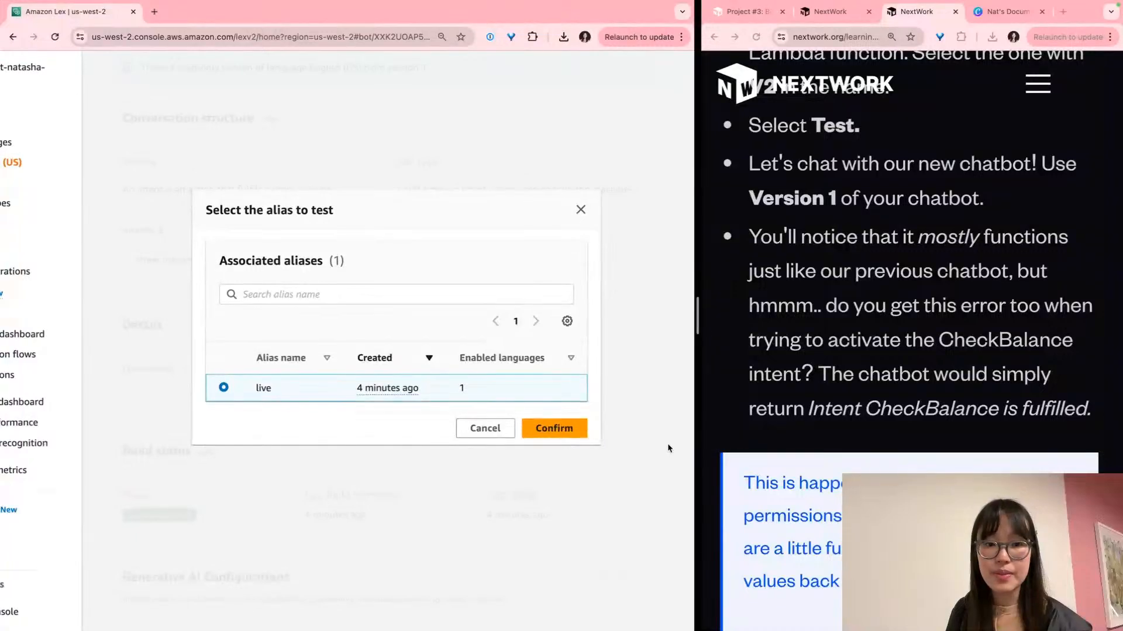
left_click(561, 429)
Make both browser windows full screen to see the test chat
scroll(570, 467, "down", 5)
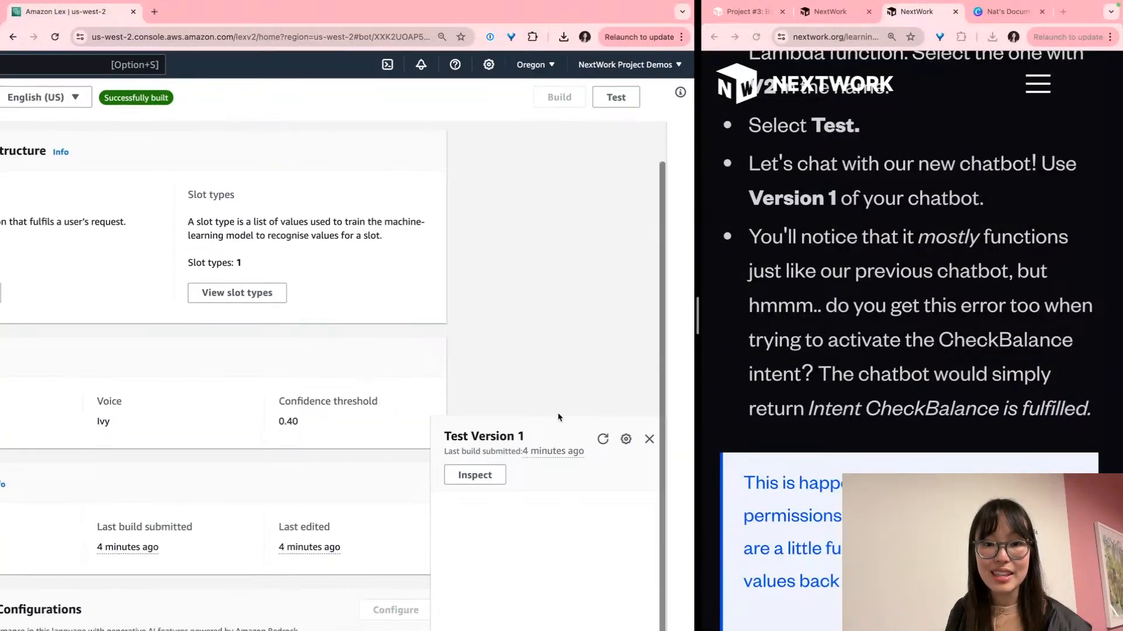
mouse_move(618, 609)
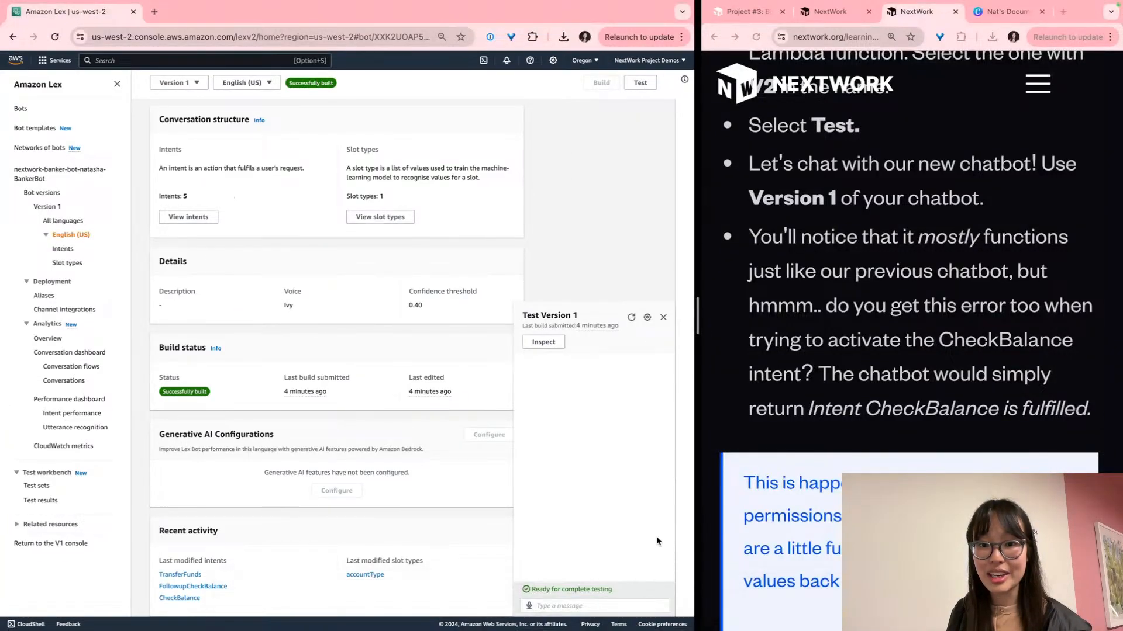
scroll(669, 562, "up", 5)
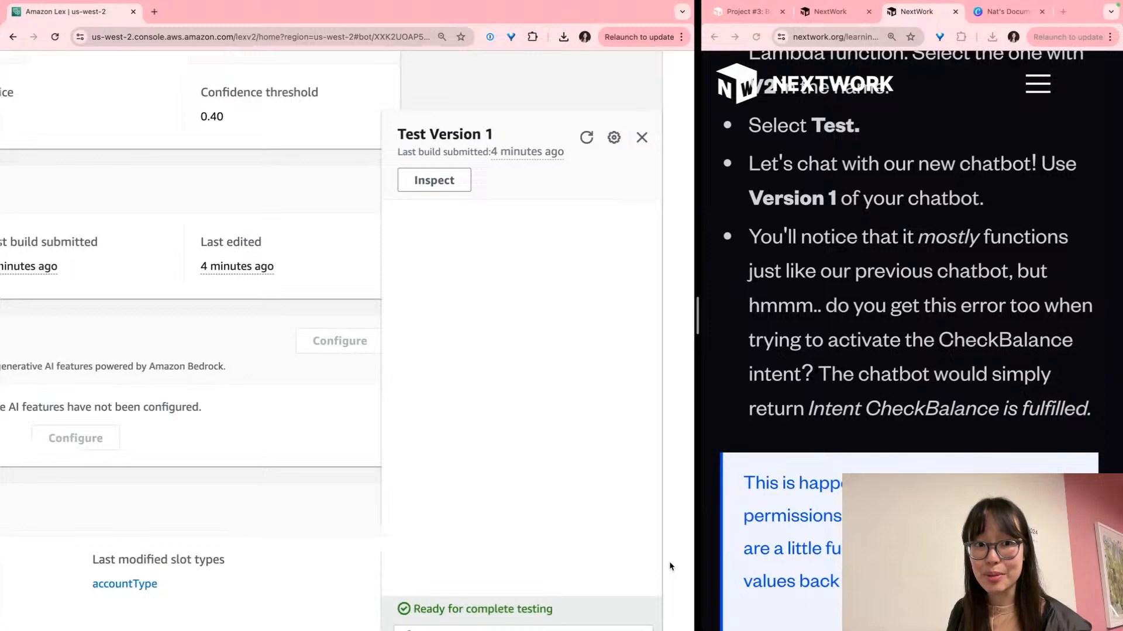
scroll(668, 561, "up", 3)
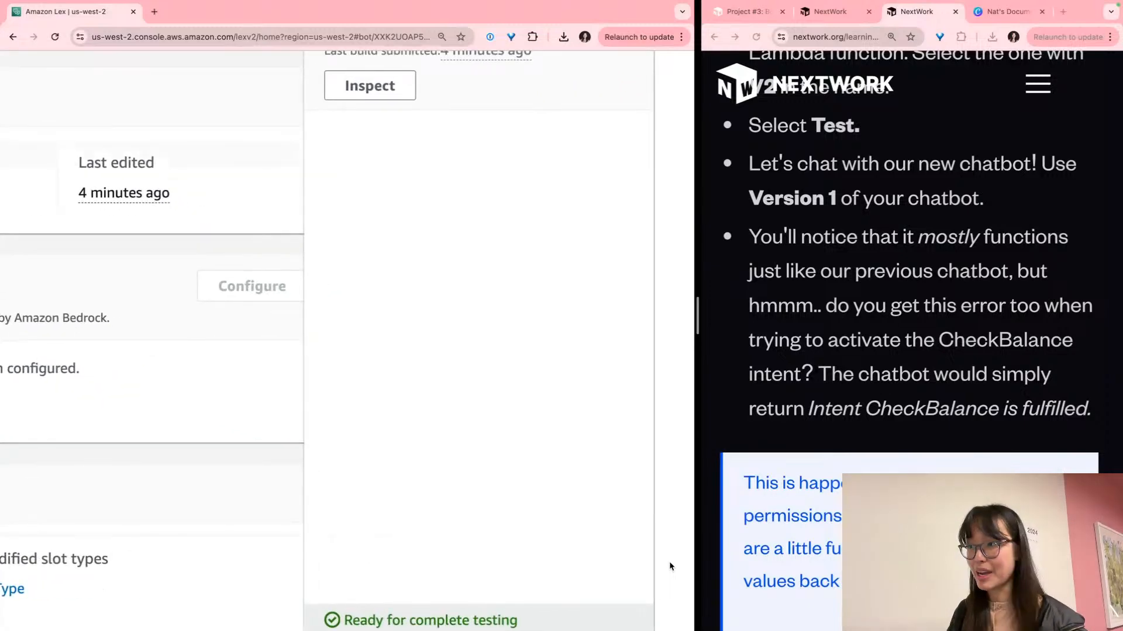
key("super+shift+f")
scroll(543, 365, "down", 2)
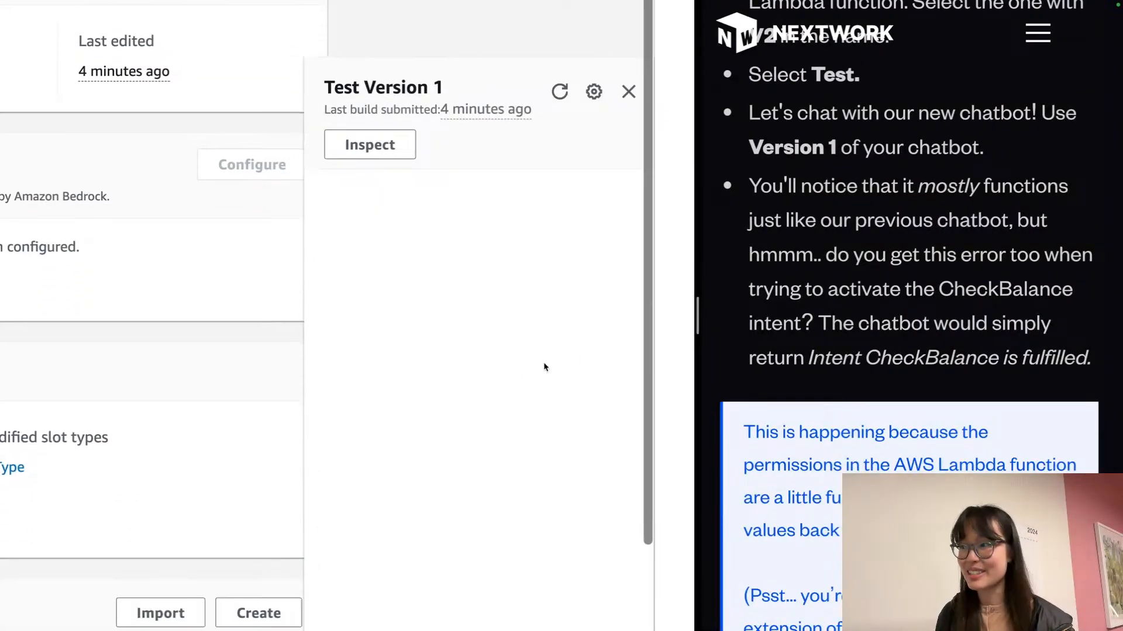
scroll(655, 345, "down", 3)
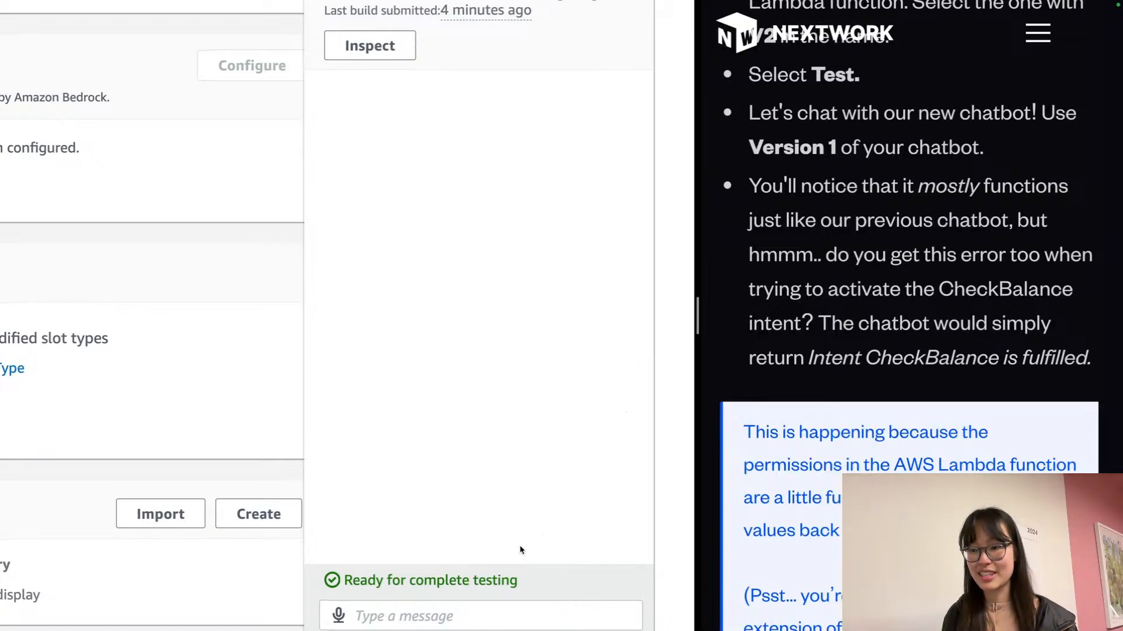
Send 'Hello' and then 'check my balance' to the bot
left_click(555, 606)
scroll(546, 571, "down", 1)
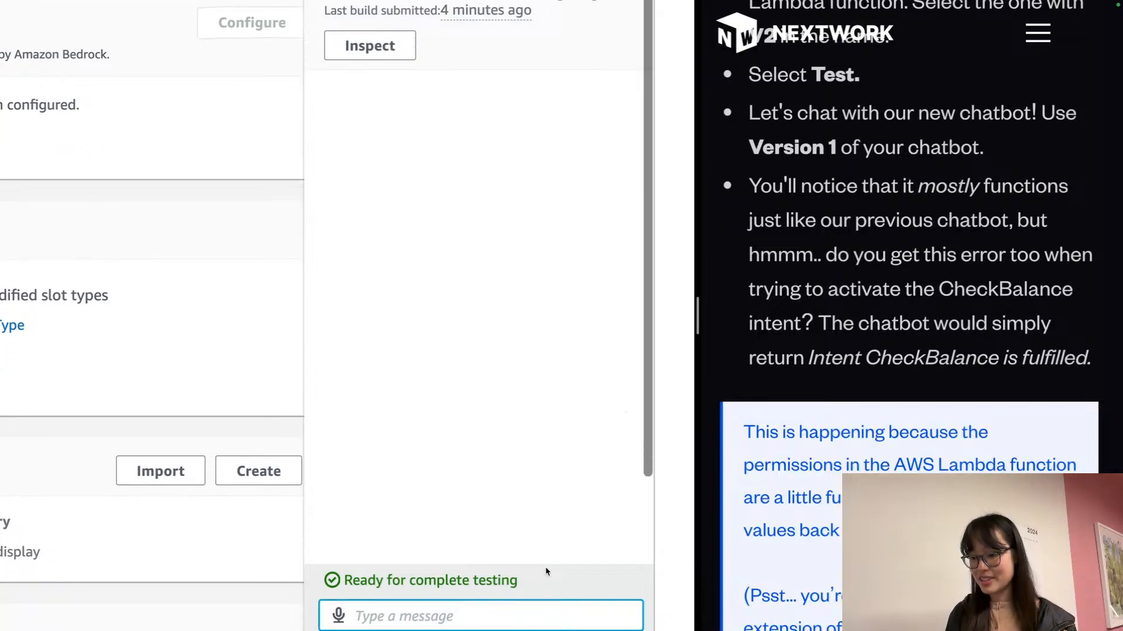
type("Hello")
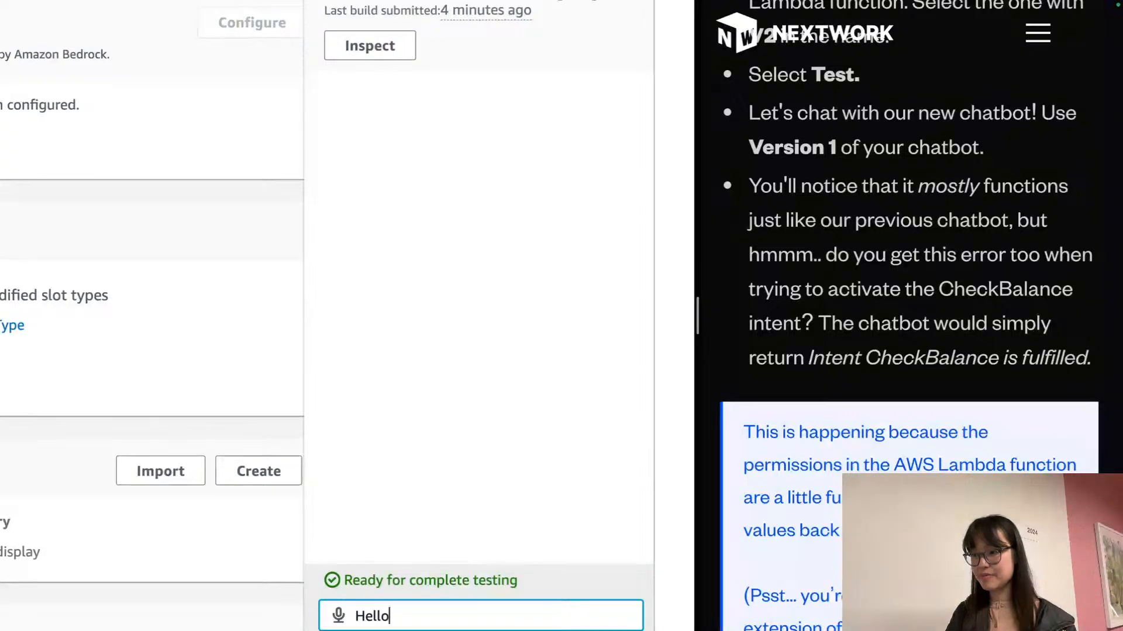
key("Return")
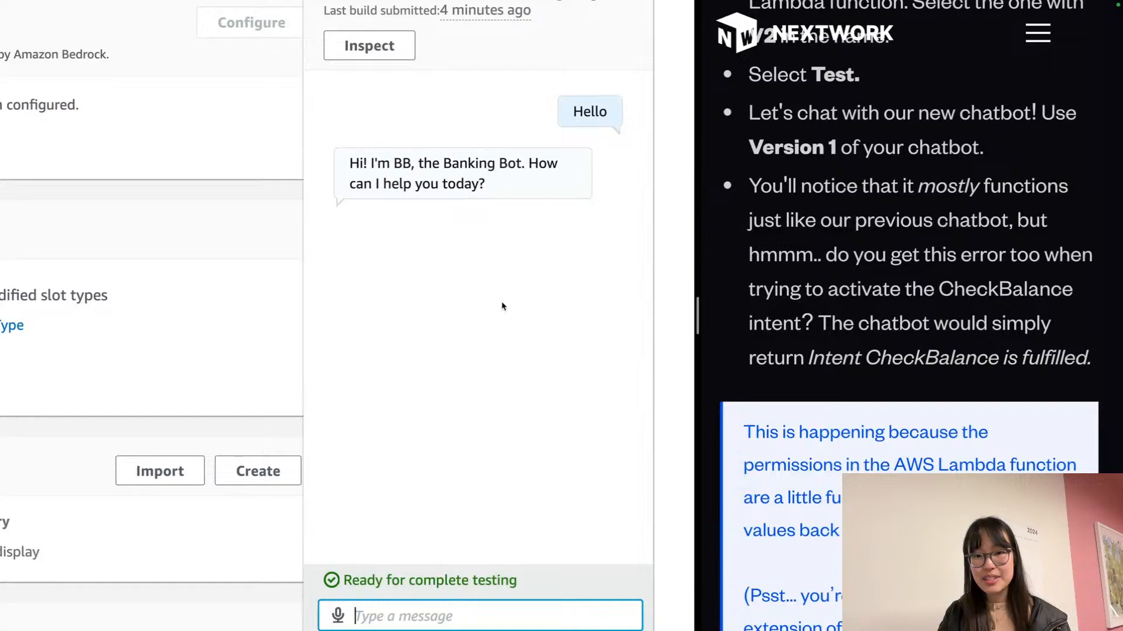
type("check")
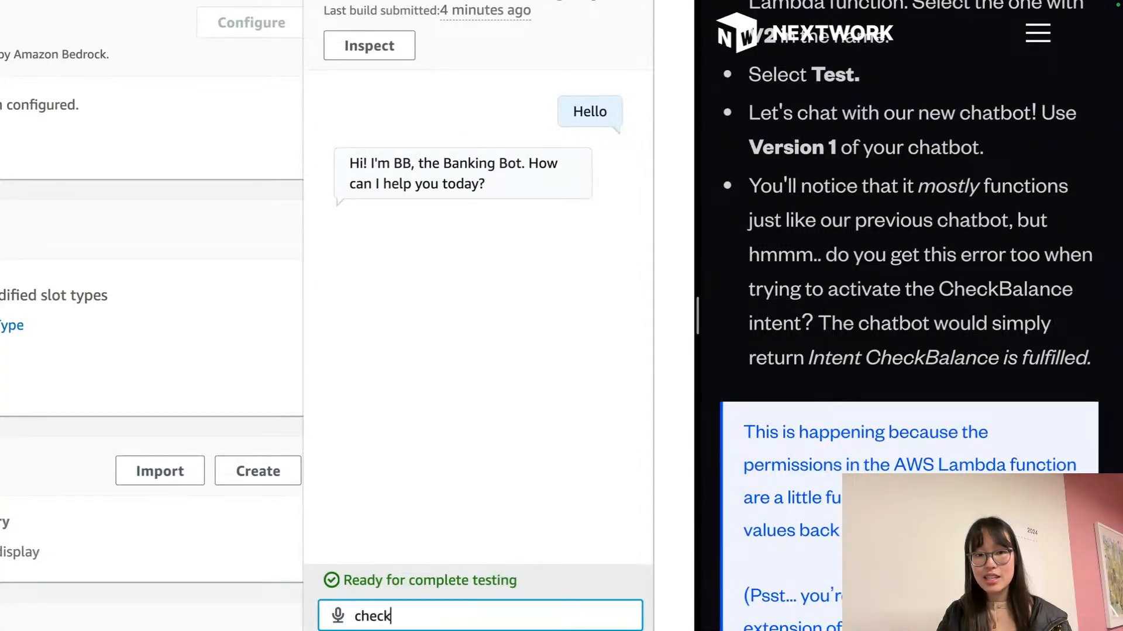
type(" my balance")
key("Return")
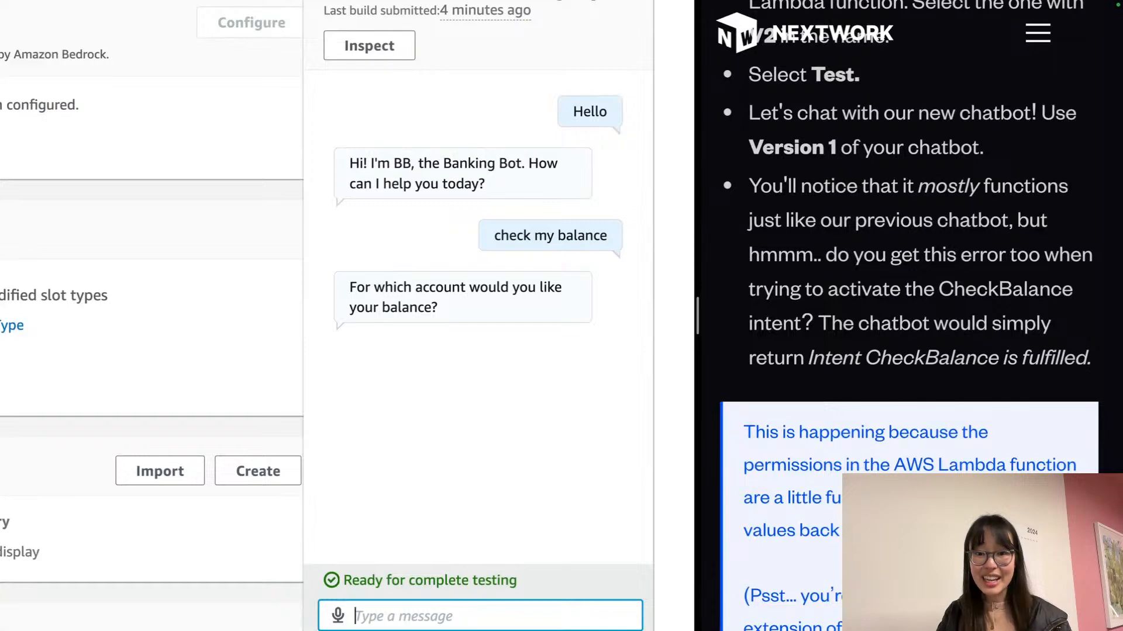
Answer 'Savings' as the account type and give a date of birth
type("A")
key("BackSpace")
type("Savings")
key("Return")
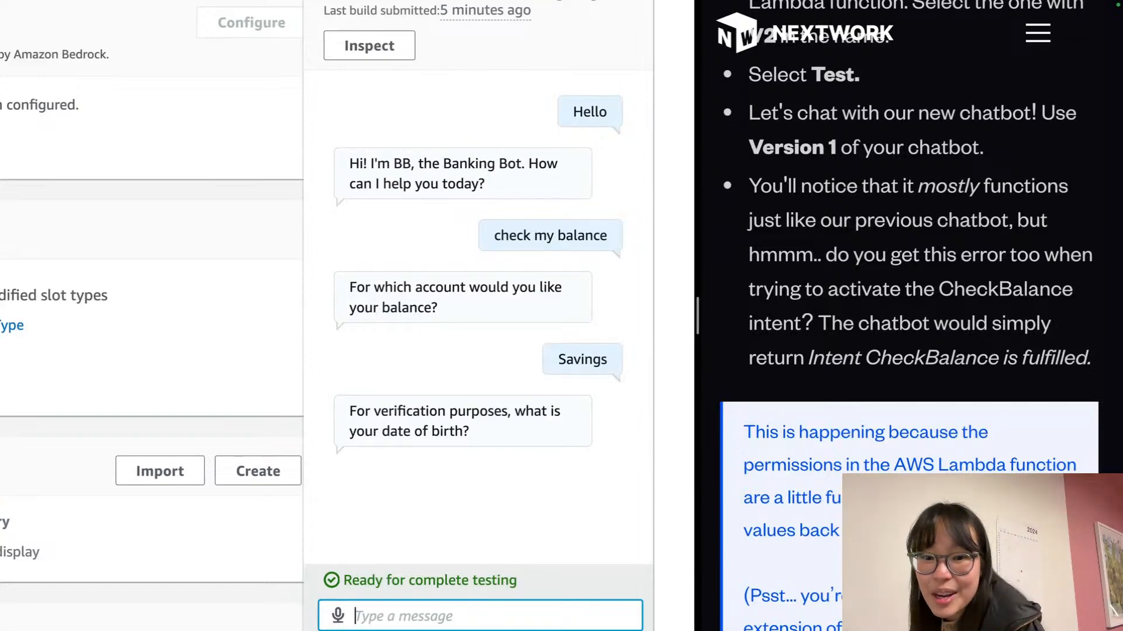
type("21/02/2001")
key("Return")
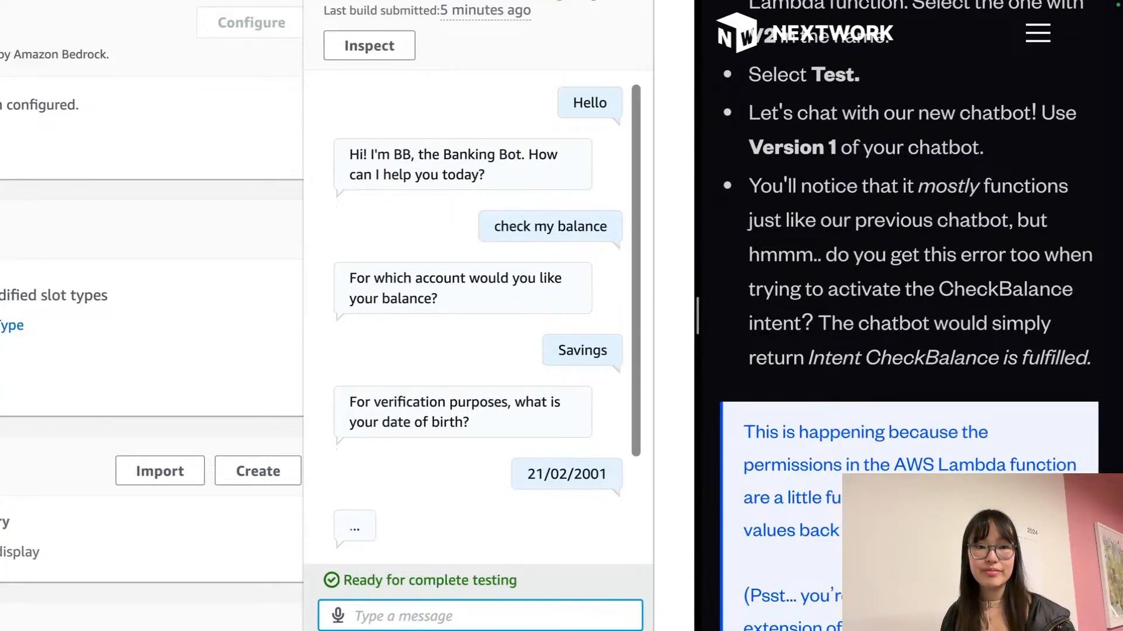
Highlight troubleshooting steps 1 and 3: create a new Lambda and redirect the Version 1 alias
scroll(830, 253, "down", 2)
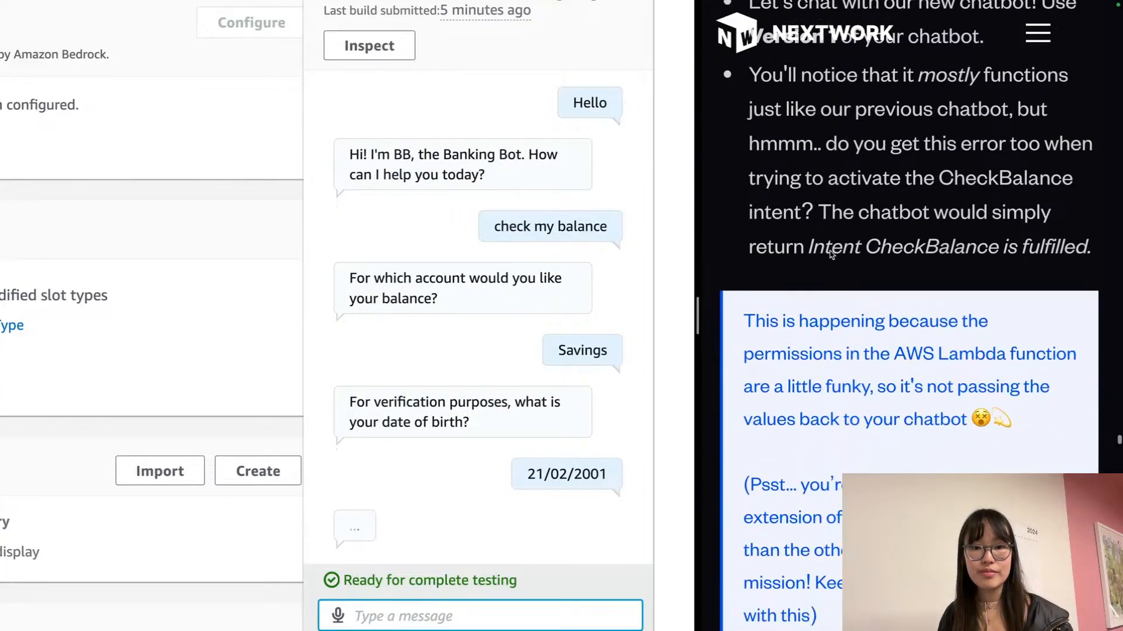
scroll(830, 253, "down", 2)
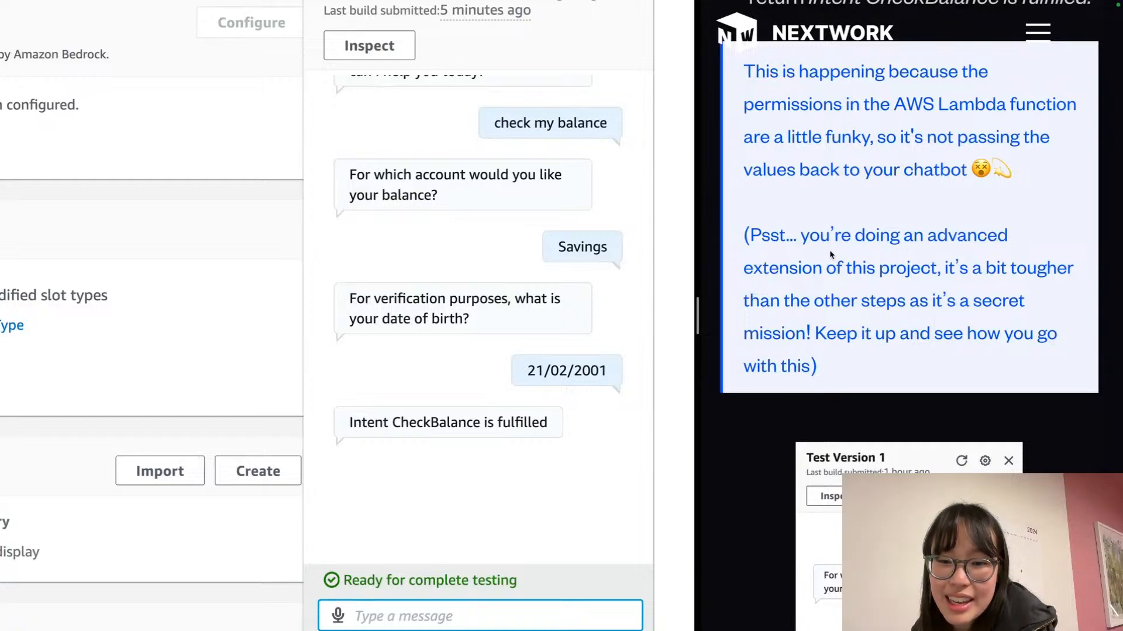
scroll(830, 254, "down", 6)
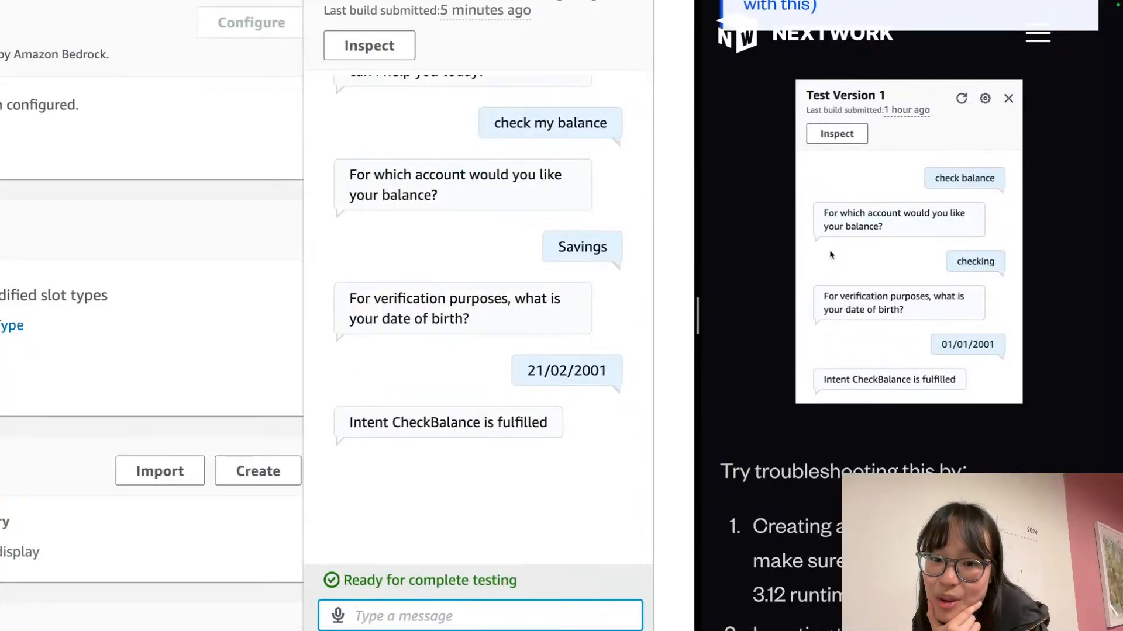
scroll(830, 255, "down", 6)
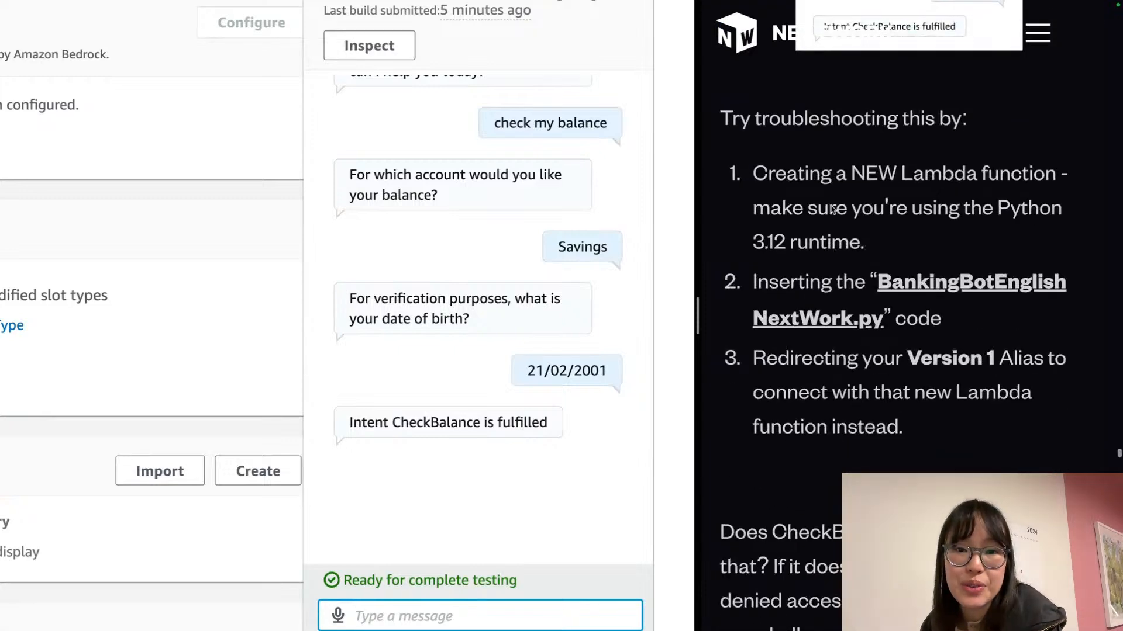
triple_click(834, 209)
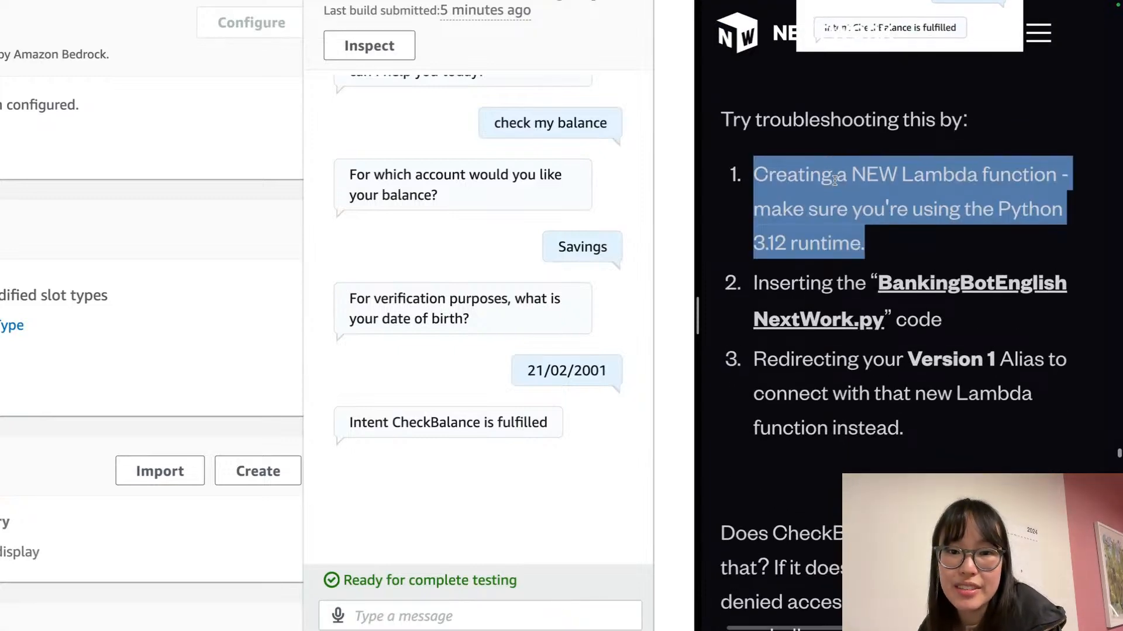
left_click(835, 180)
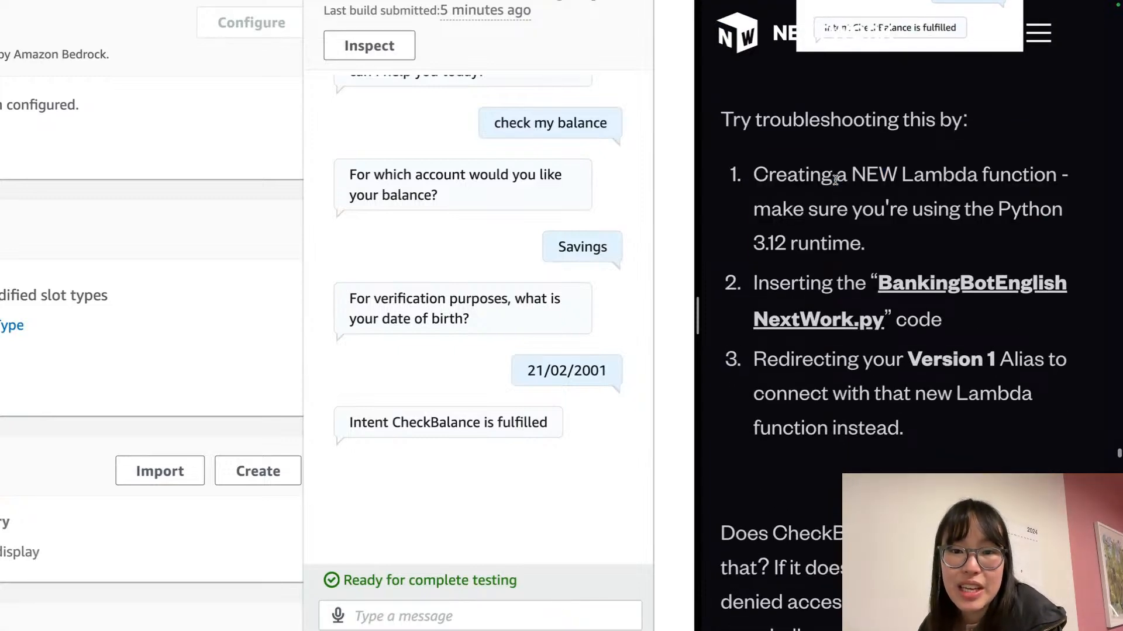
triple_click(959, 369)
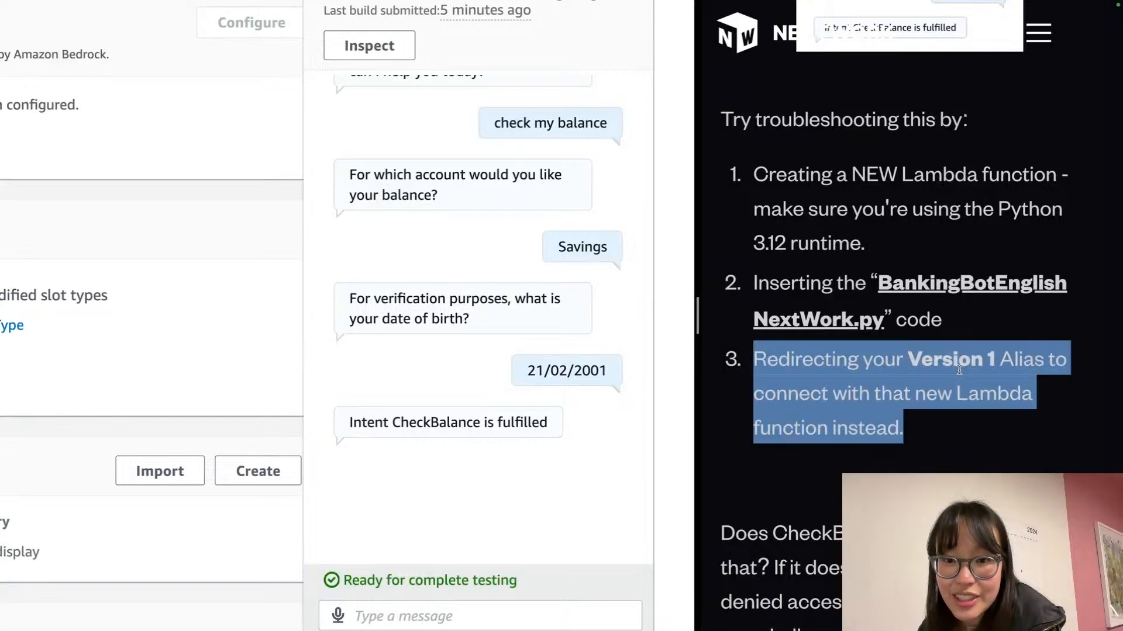
left_click(926, 380)
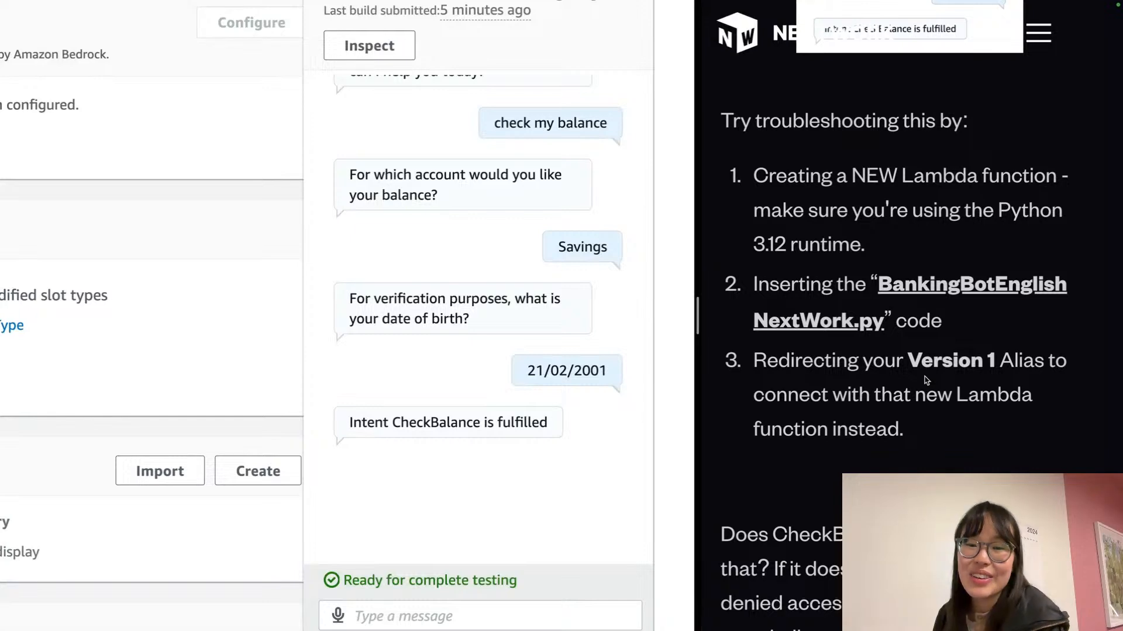
scroll(926, 380, "down", 3)
scroll(926, 380, "up", 2)
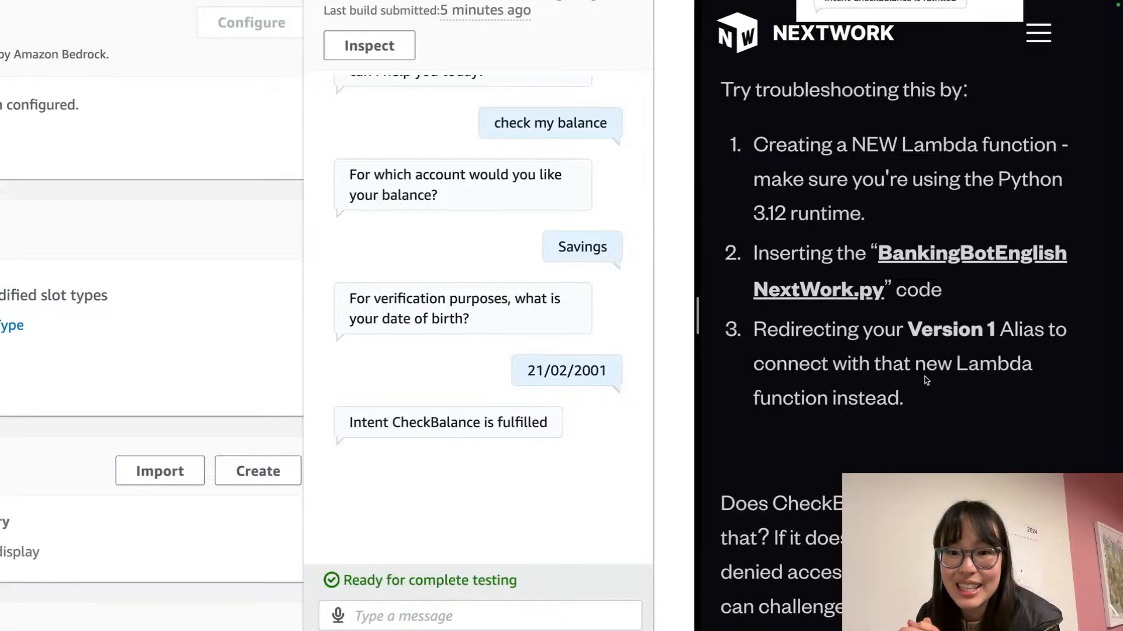
left_click(601, 231)
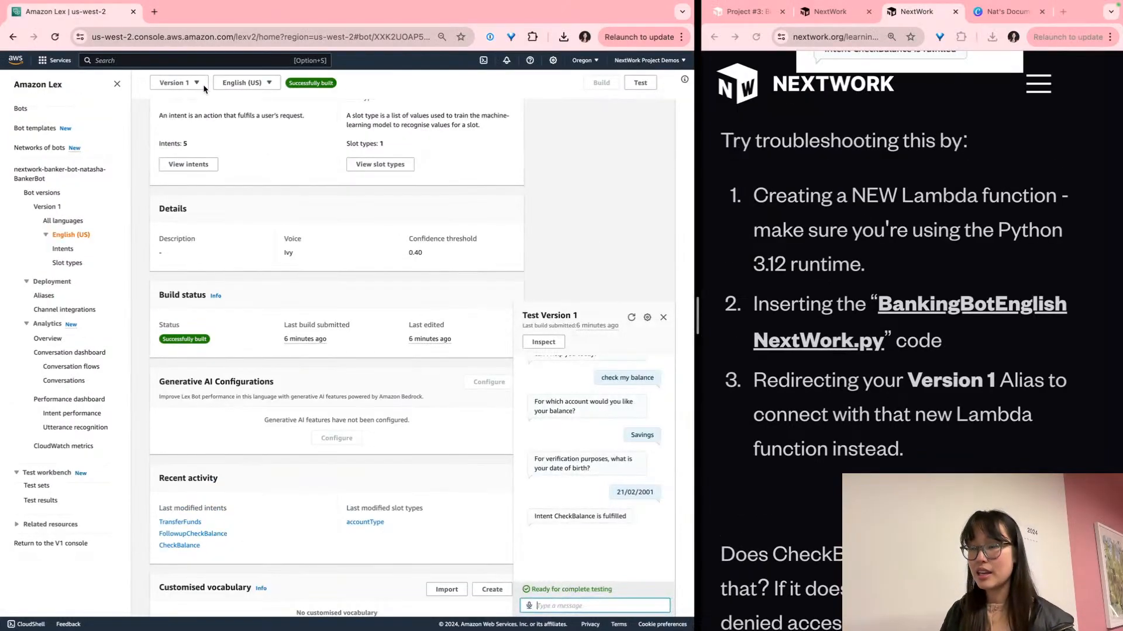
Enlarge the page, search 'lamb' and open the Lambda console in a new tab
key("super+plus")
key("super+plus")
key("super+plus")
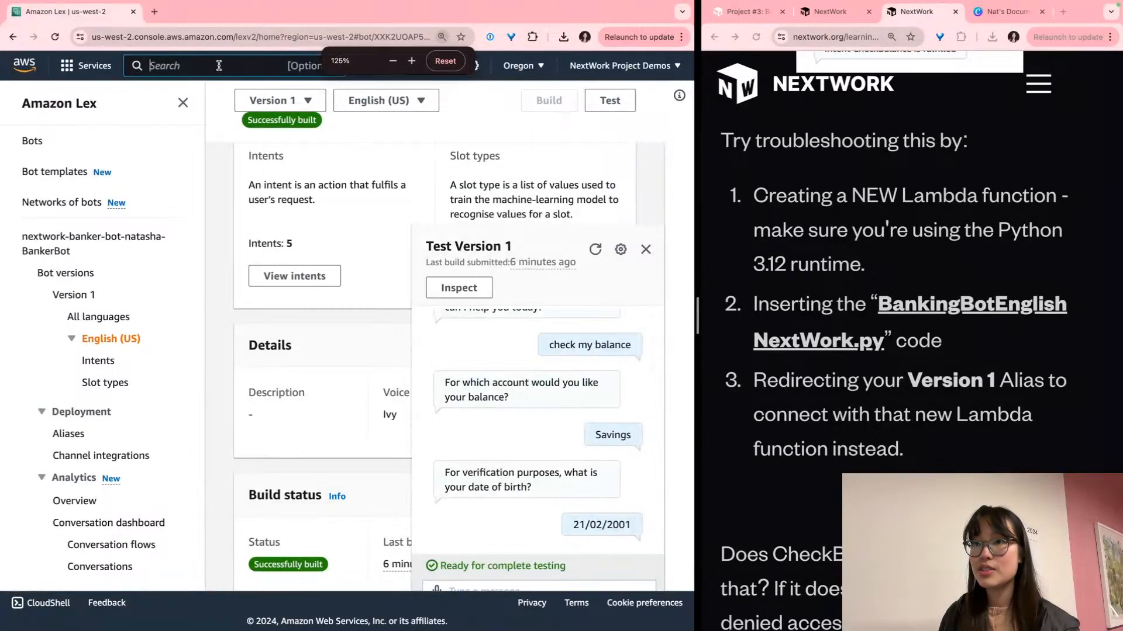
left_click(177, 67)
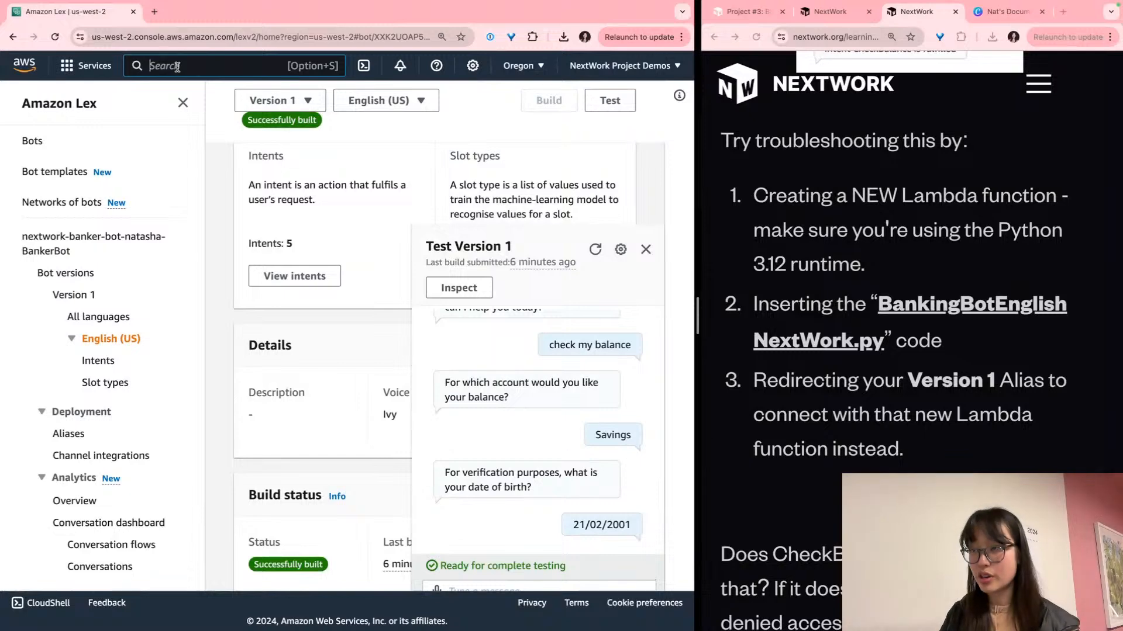
key("super+plus")
type("lamb")
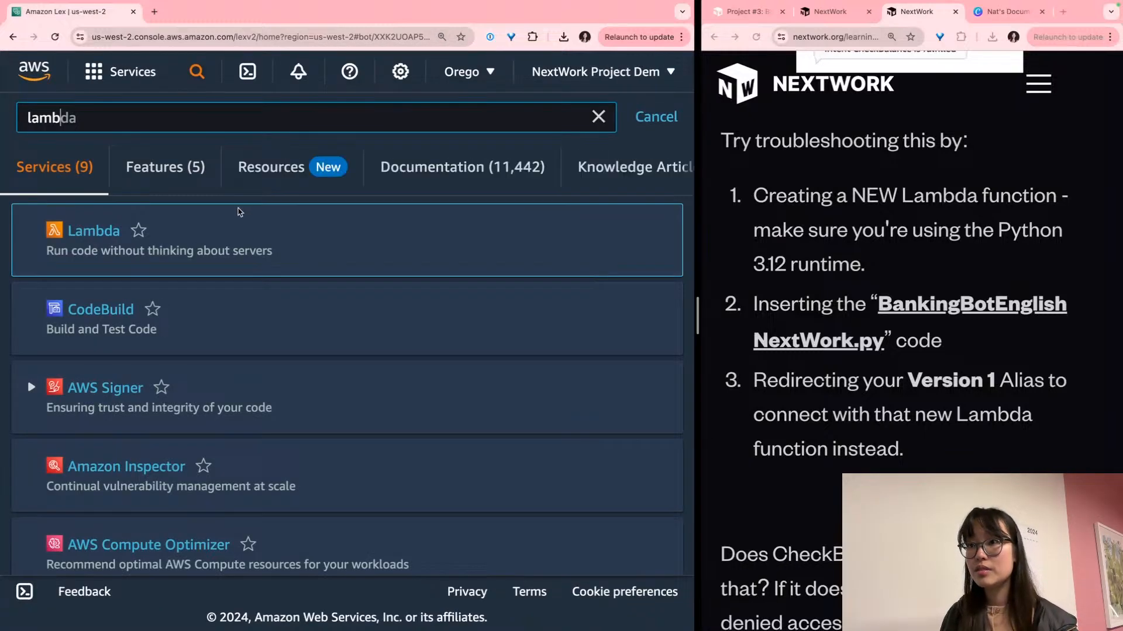
right_click(93, 222)
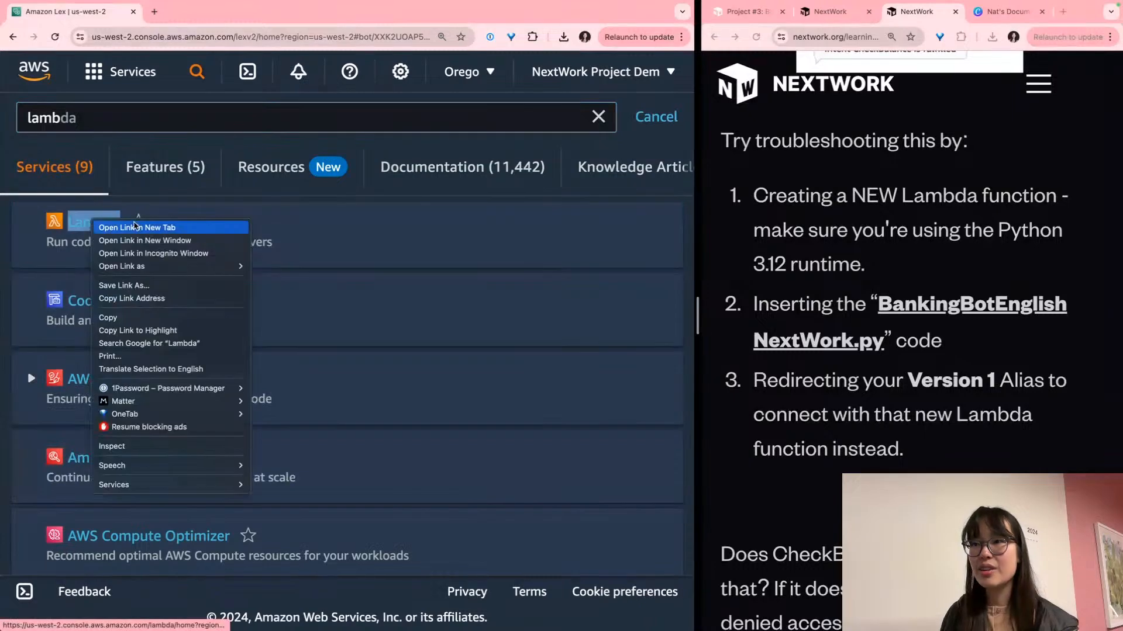
left_click(135, 227)
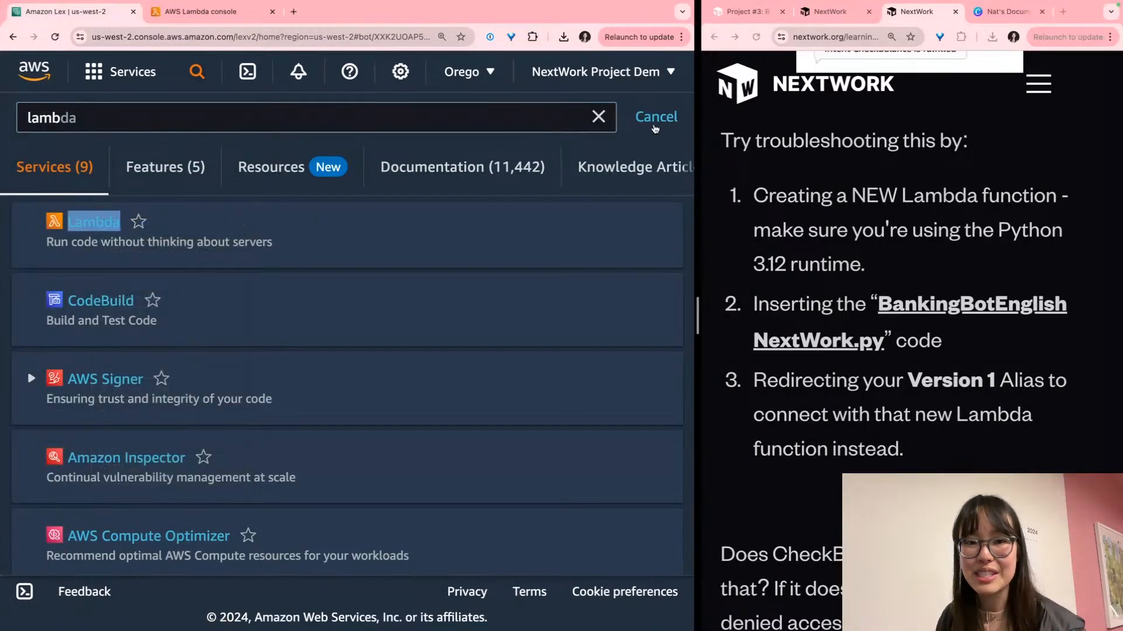
left_click(655, 120)
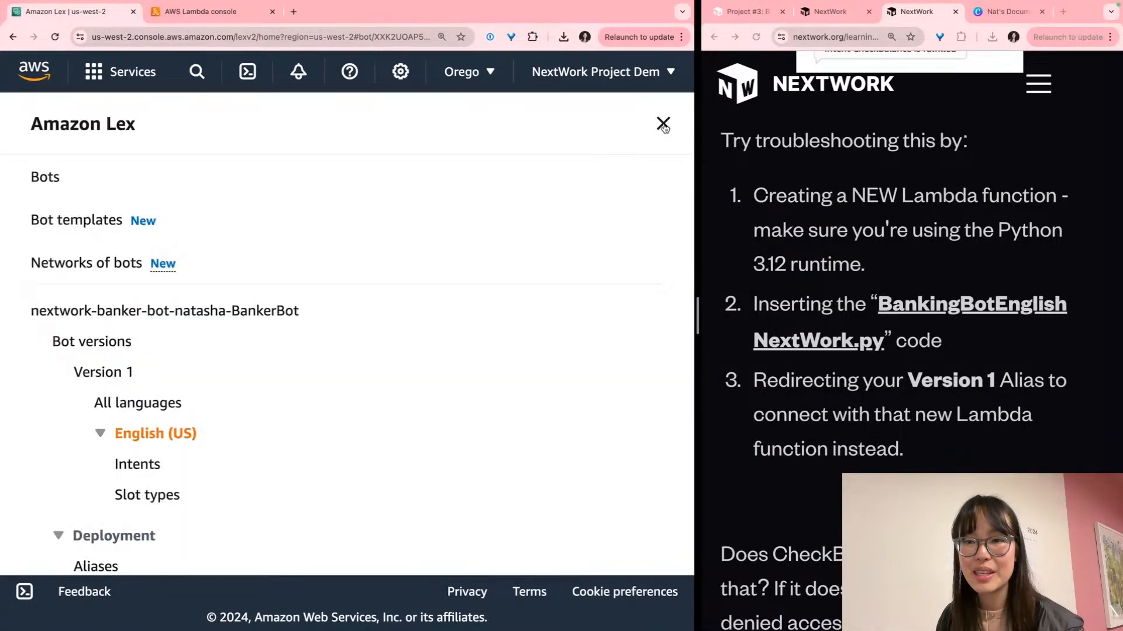
left_click(174, 18)
Start a new Lambda function from the Functions list
scroll(229, 321, "down", 3)
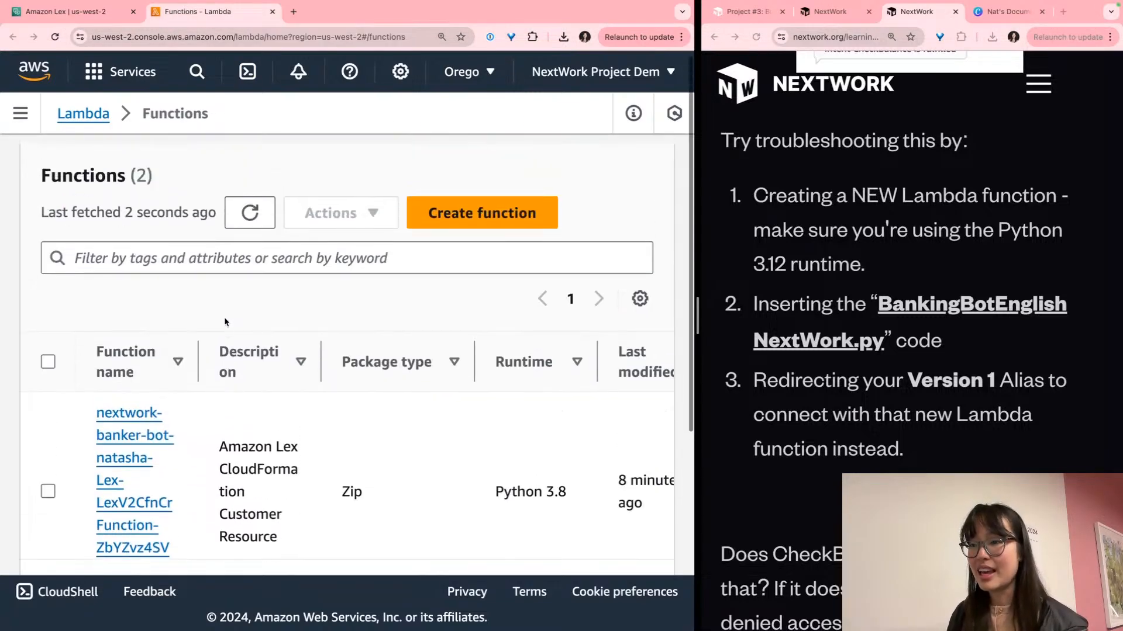
scroll(226, 322, "up", 3)
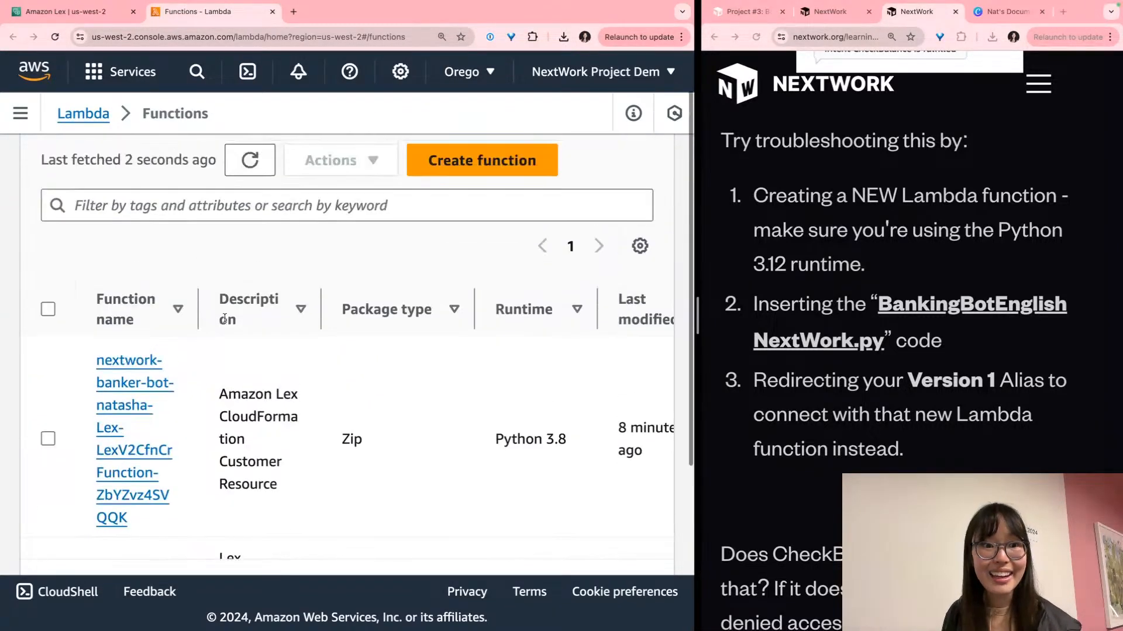
scroll(225, 322, "down", 5)
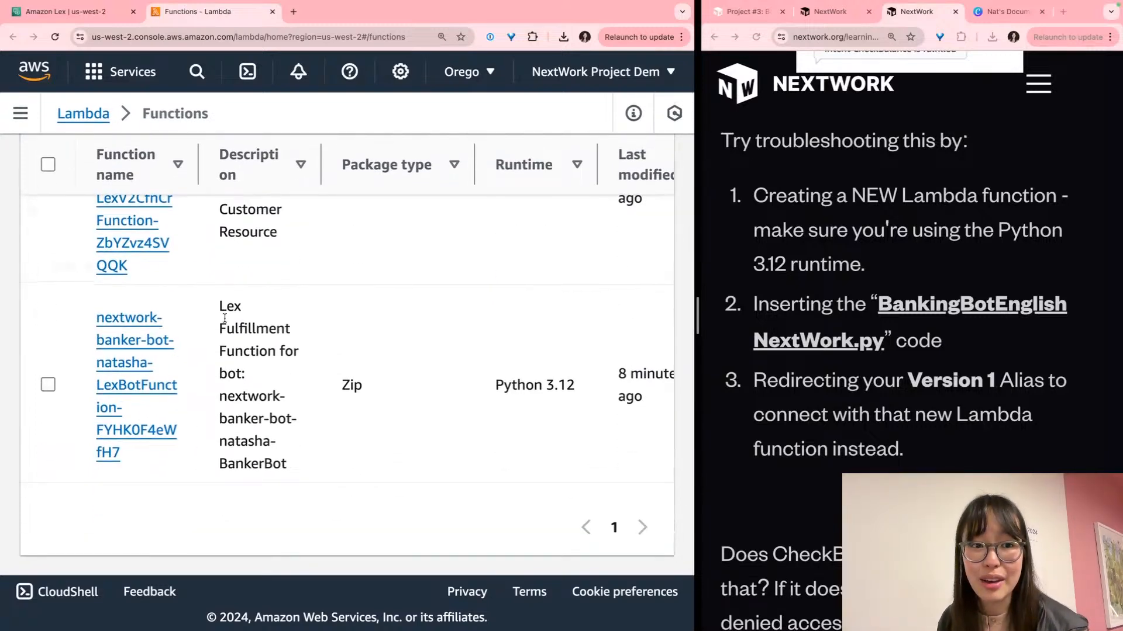
scroll(225, 318, "right", 2)
scroll(225, 319, "up", 3)
scroll(224, 319, "left", 2)
scroll(224, 319, "up", 4)
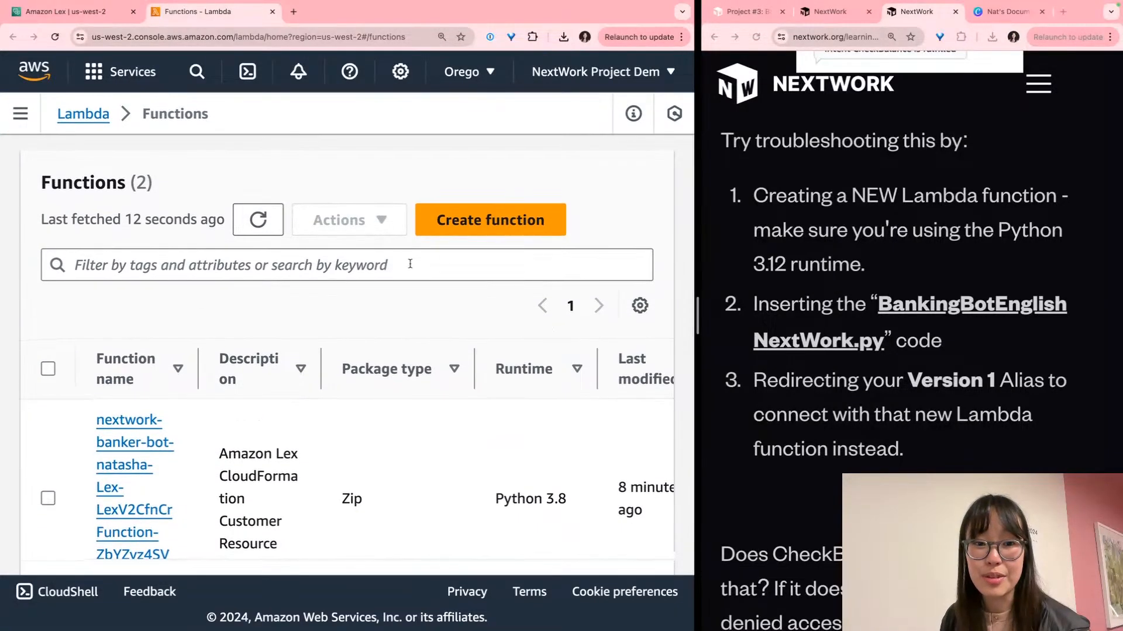
left_click(472, 227)
scroll(412, 323, "down", 5)
Name the function BankingBotEnglish and set its runtime to Python 3.12
left_click(338, 330)
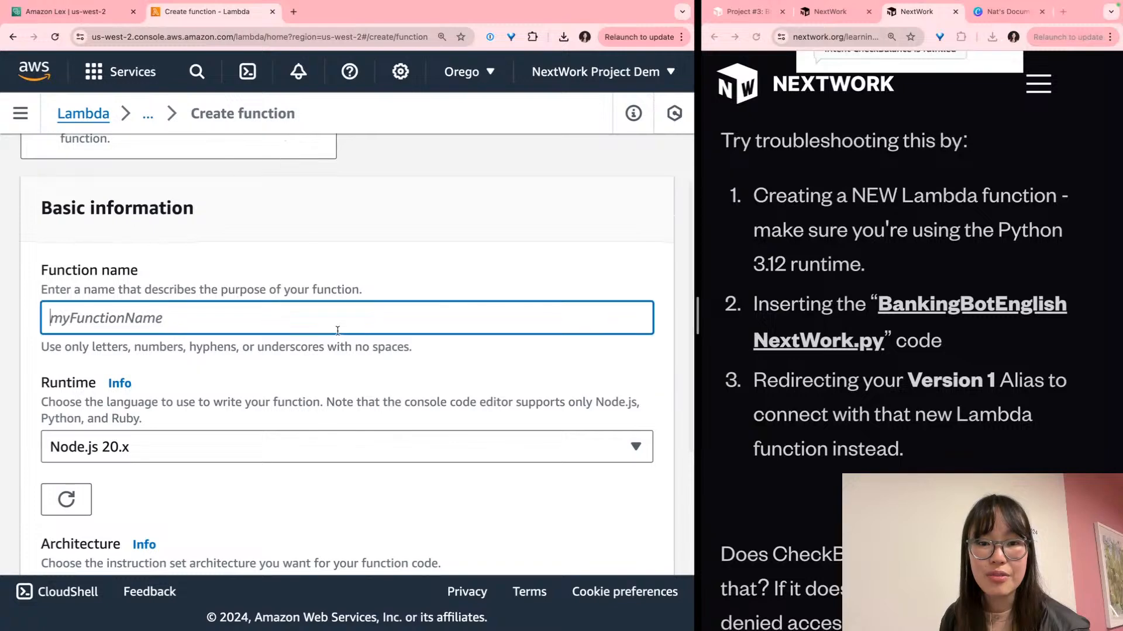
type("Bak")
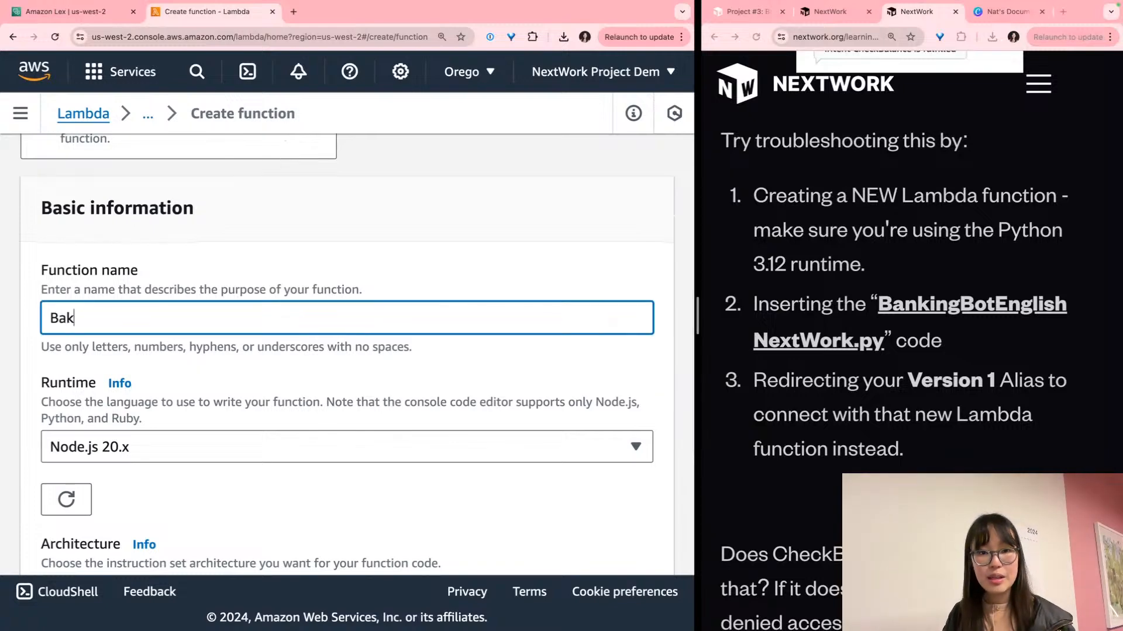
key("BackSpace")
type("nkingBotEnglish")
left_click(236, 462)
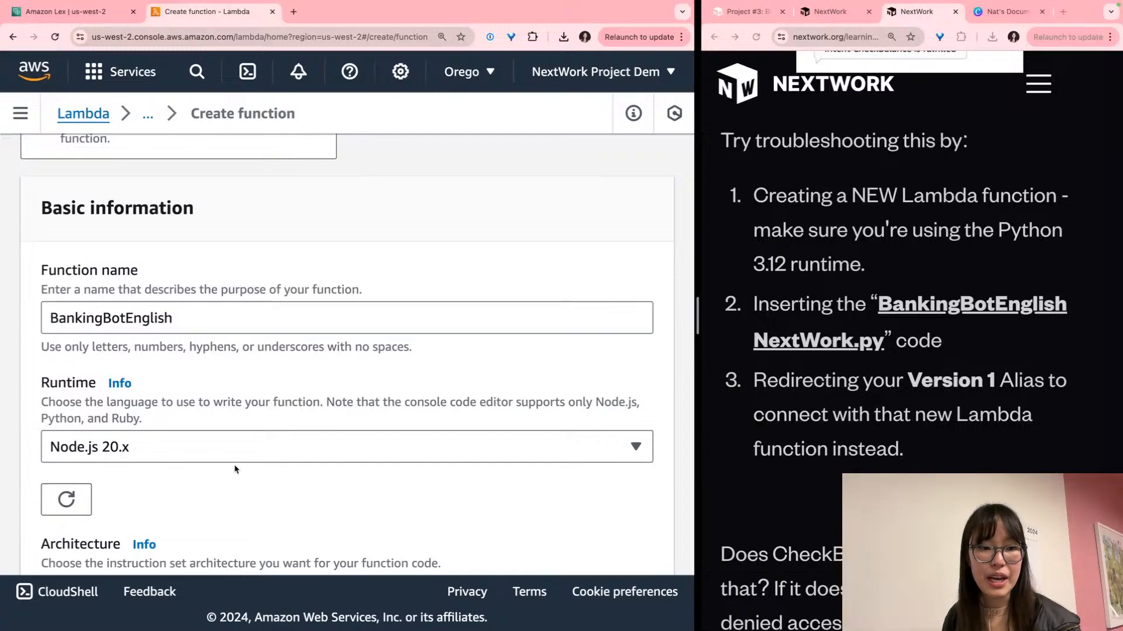
left_click(160, 216)
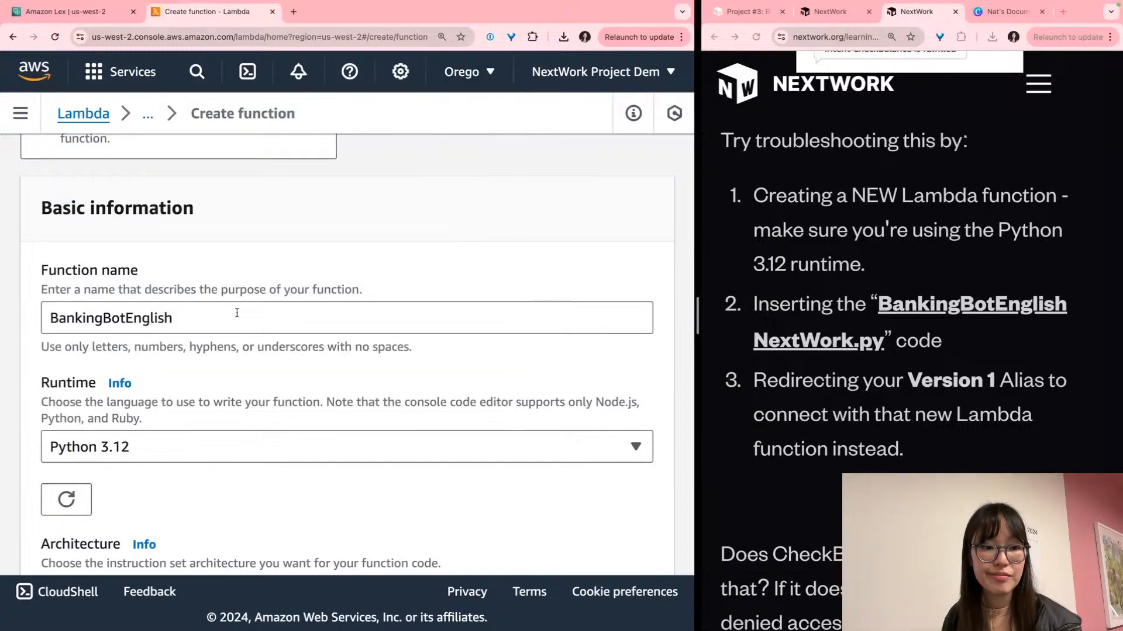
Copy the BankingBotEnglish NextWork.py code from the guide and create the function
triple_click(754, 257)
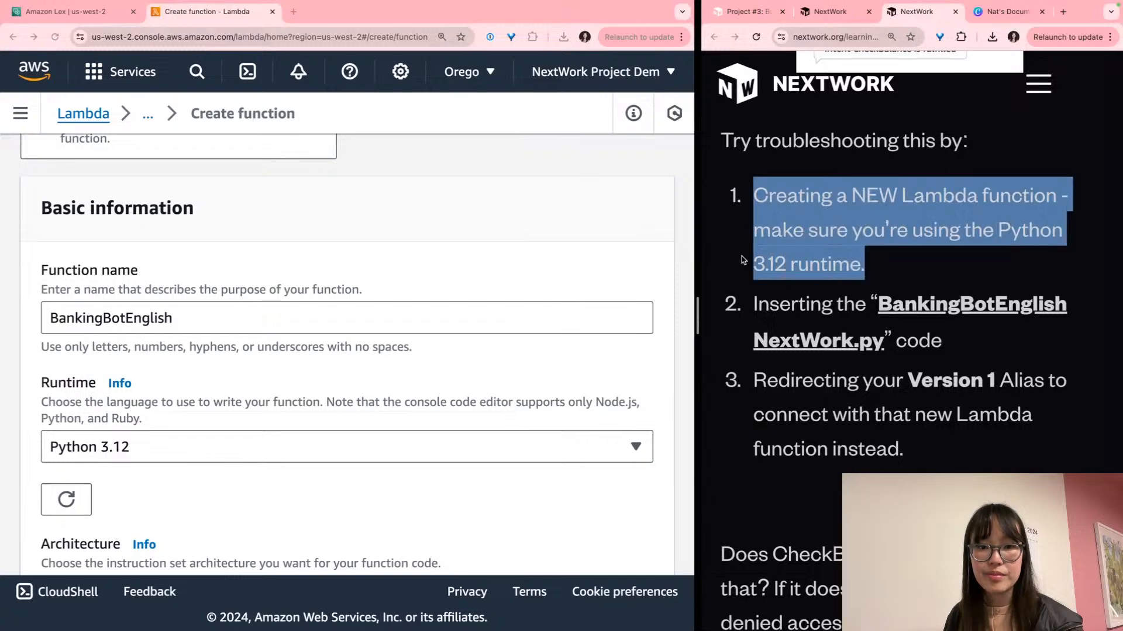
left_click(916, 299)
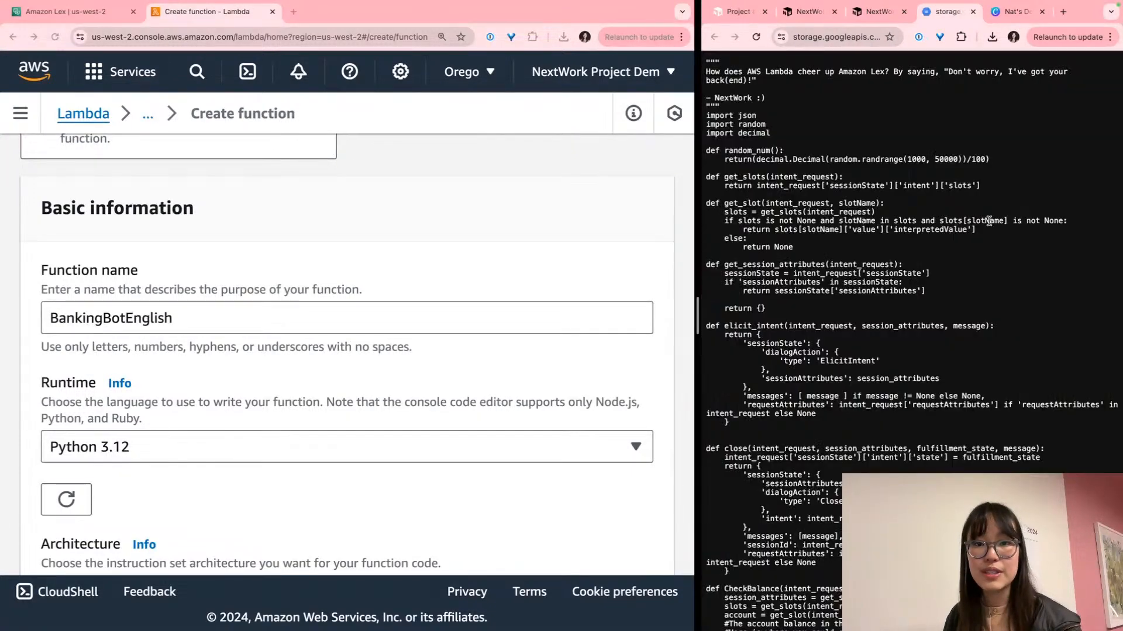
key("super+a")
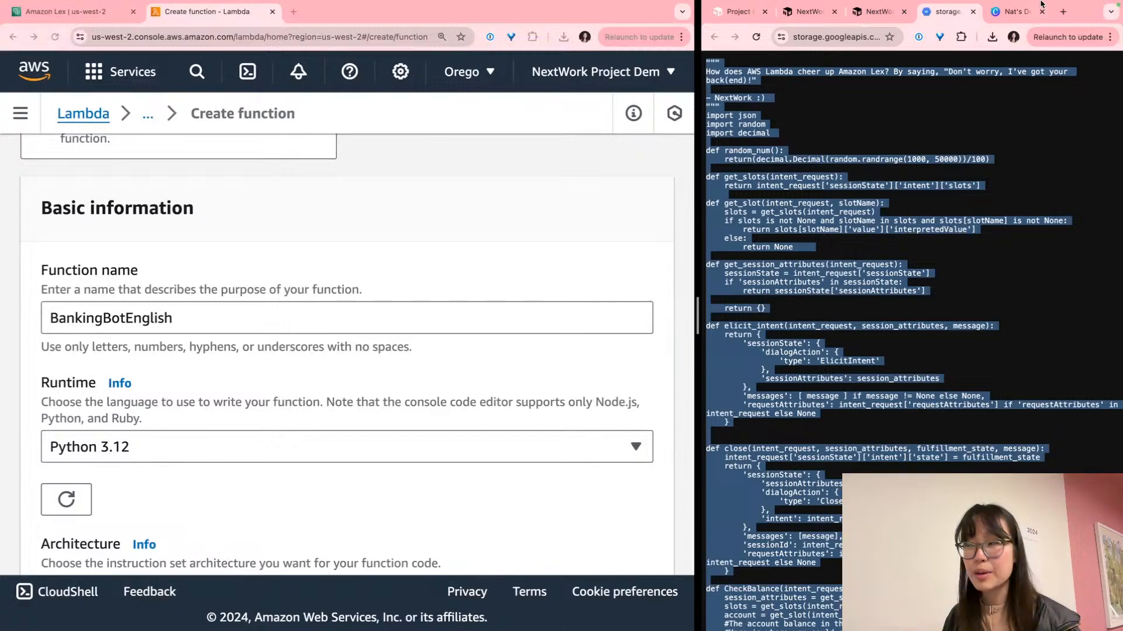
left_click(874, 11)
scroll(448, 255, "down", 3)
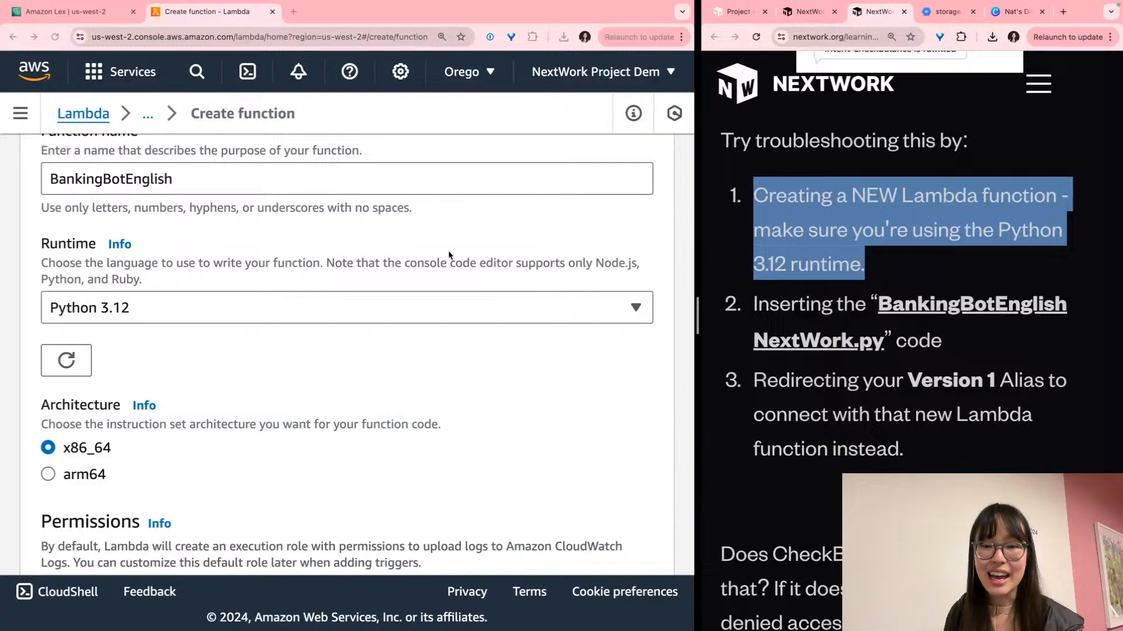
scroll(448, 256, "down", 2)
scroll(448, 256, "down", 3)
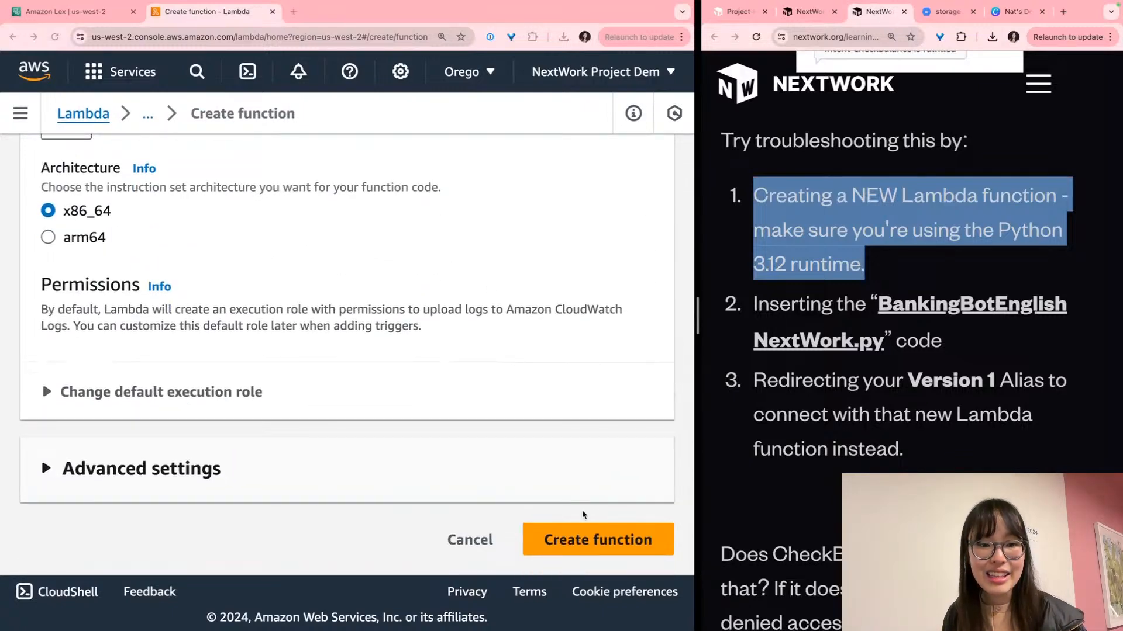
left_click(608, 548)
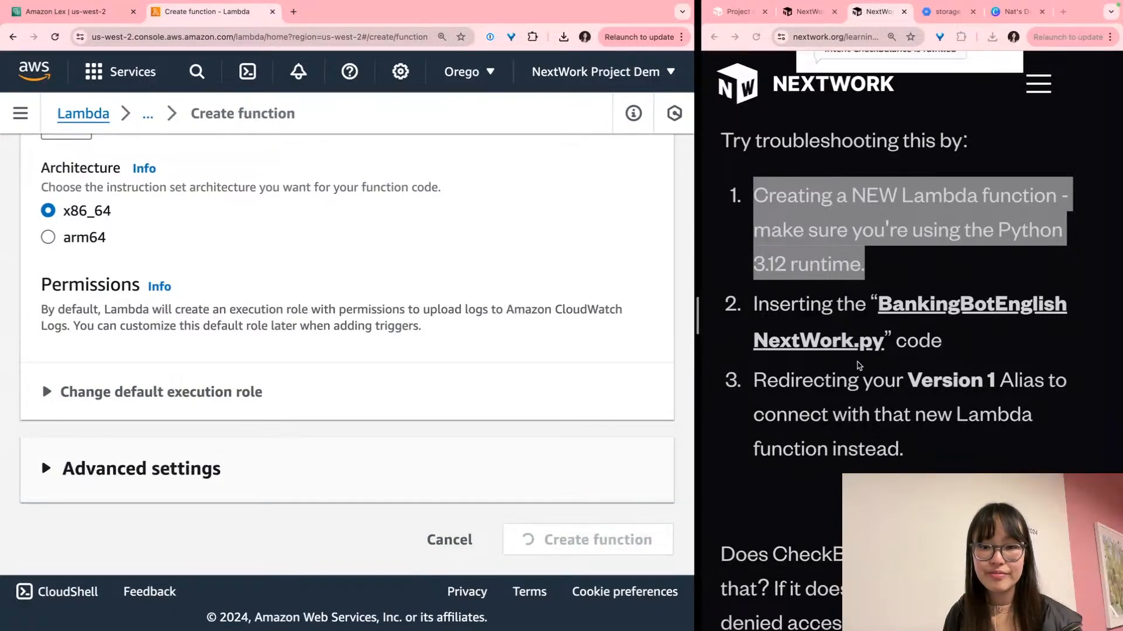
scroll(863, 368, "down", 1)
scroll(863, 368, "down", 2)
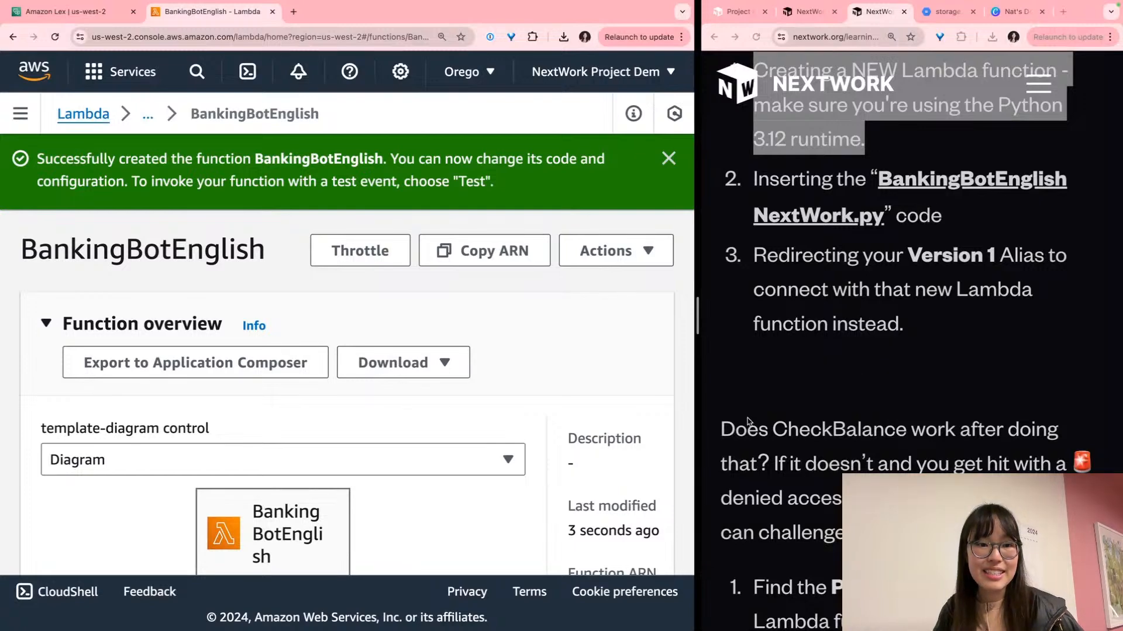
Replace the starter handler with the pasted banking bot code and deploy it
scroll(371, 381, "down", 10)
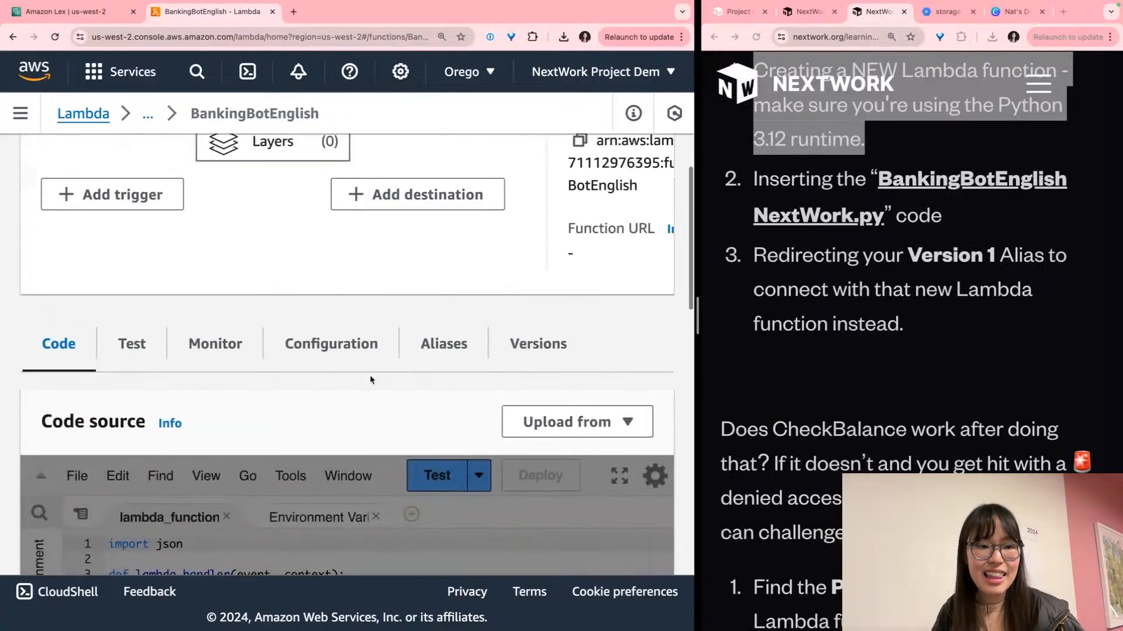
scroll(370, 380, "down", 3)
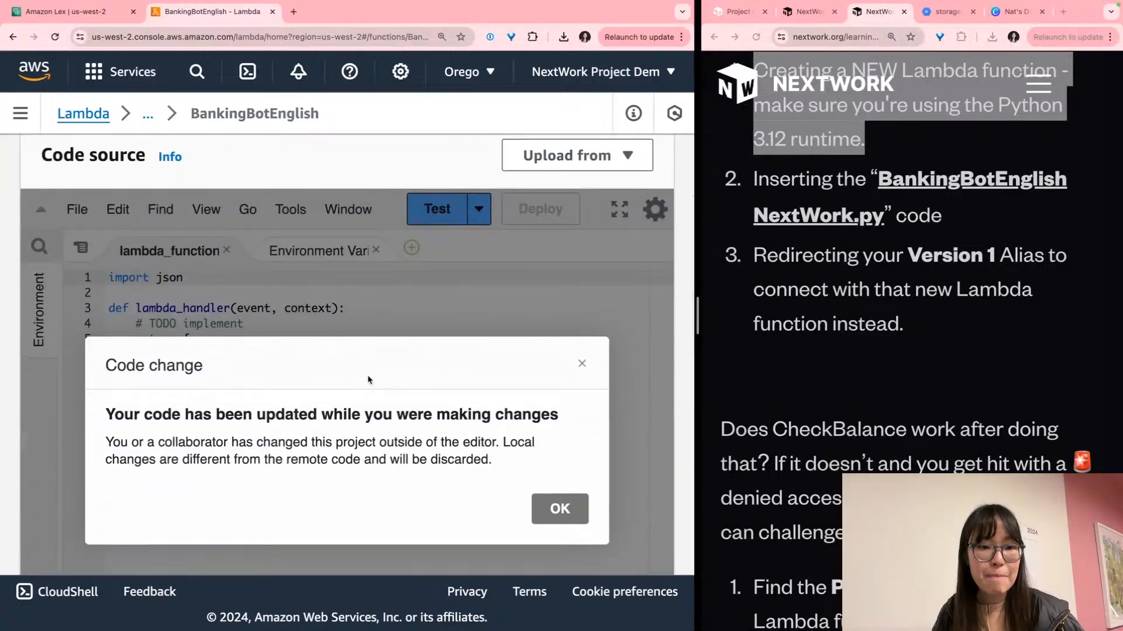
scroll(367, 375, "down", 4)
left_click(560, 463)
left_click(403, 381)
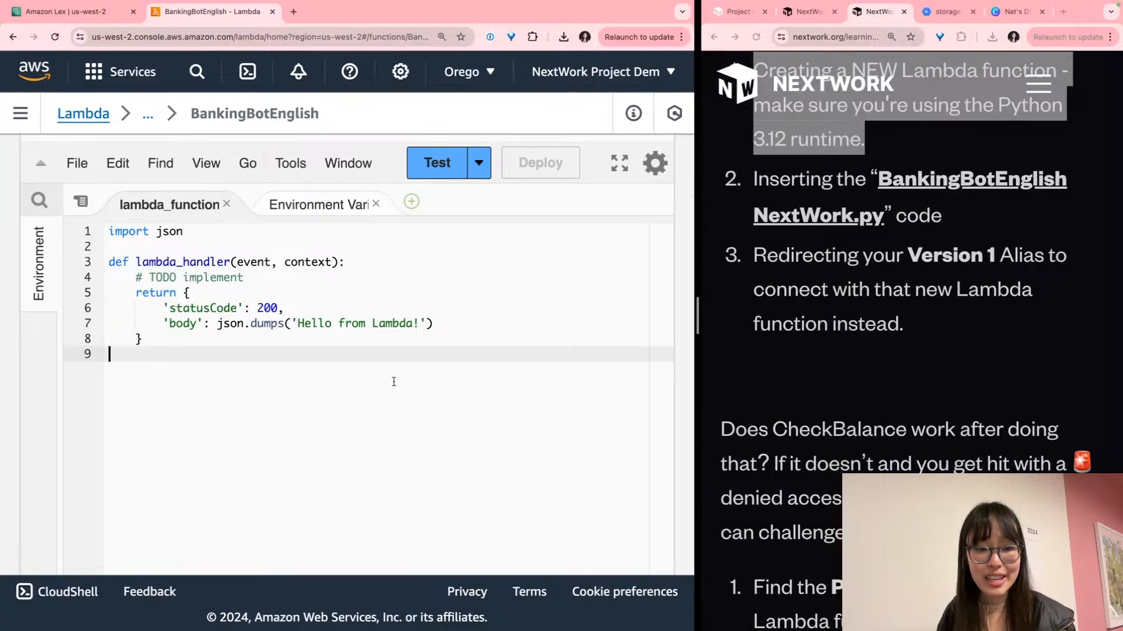
key("ctrl+a")
key("ctrl+v")
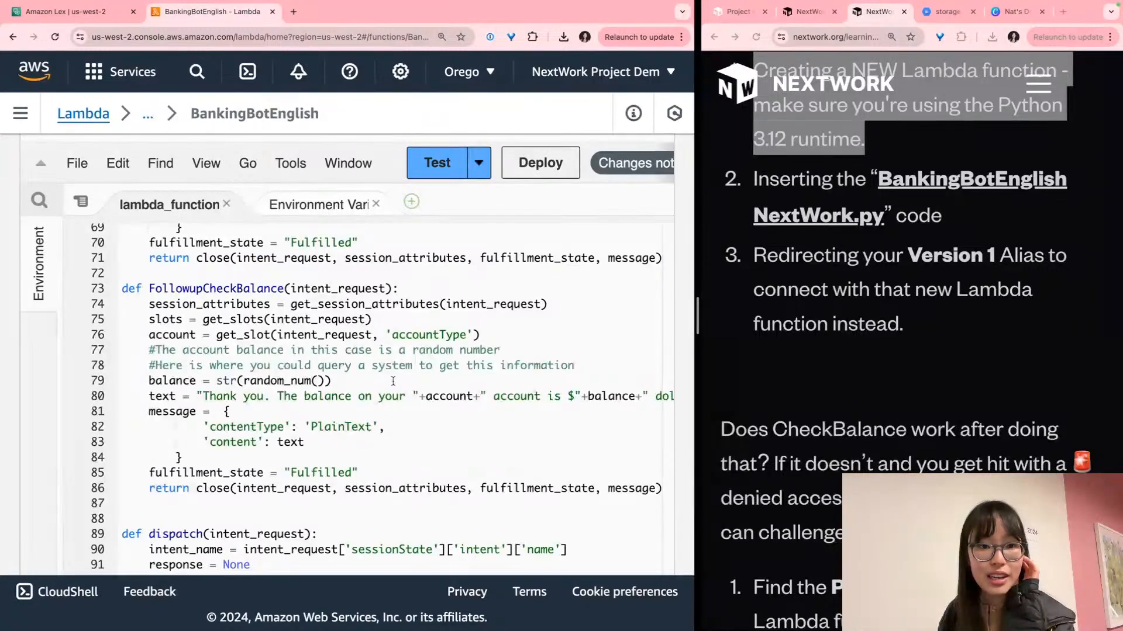
left_click(553, 175)
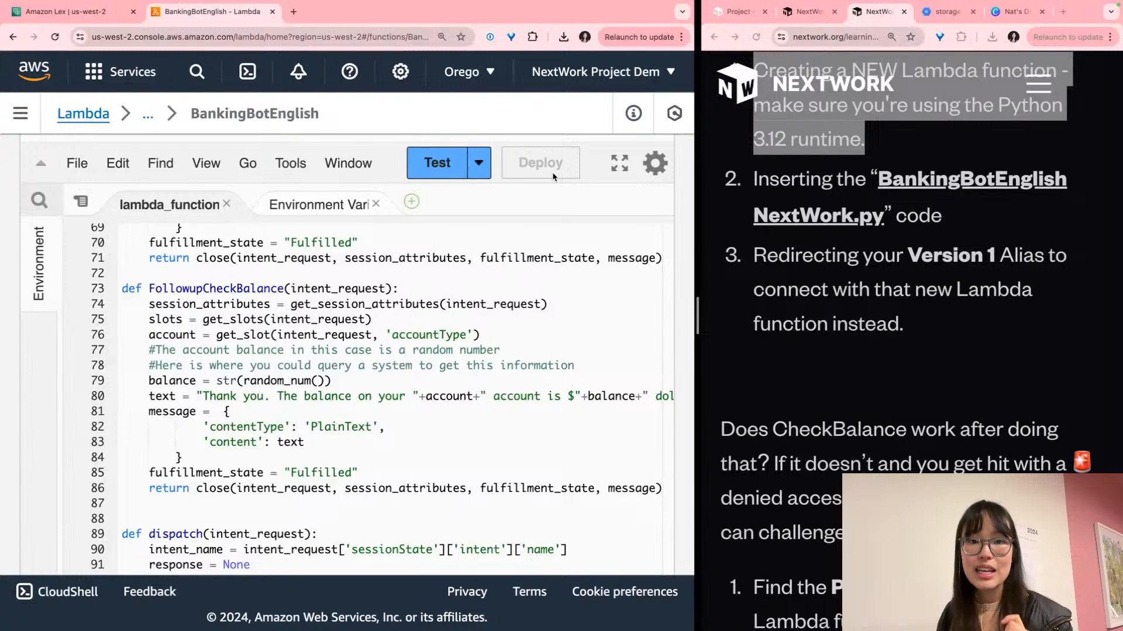
Check the deployed code against the NextWork source page and guide
triple_click(826, 181)
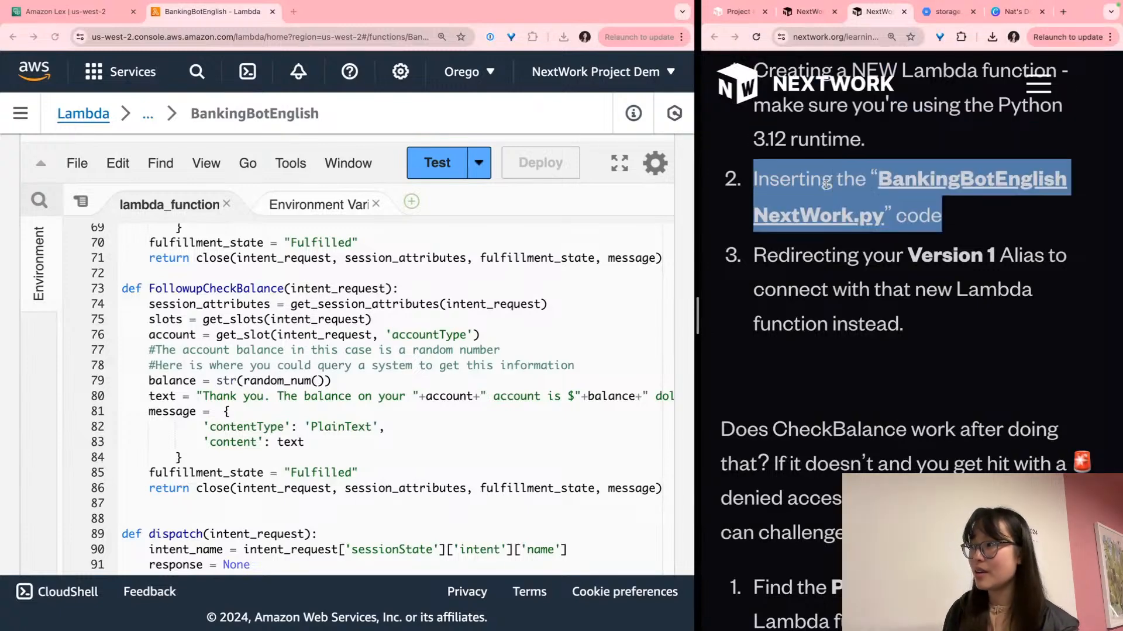
left_click(944, 12)
left_click(847, 212)
double_click(553, 315)
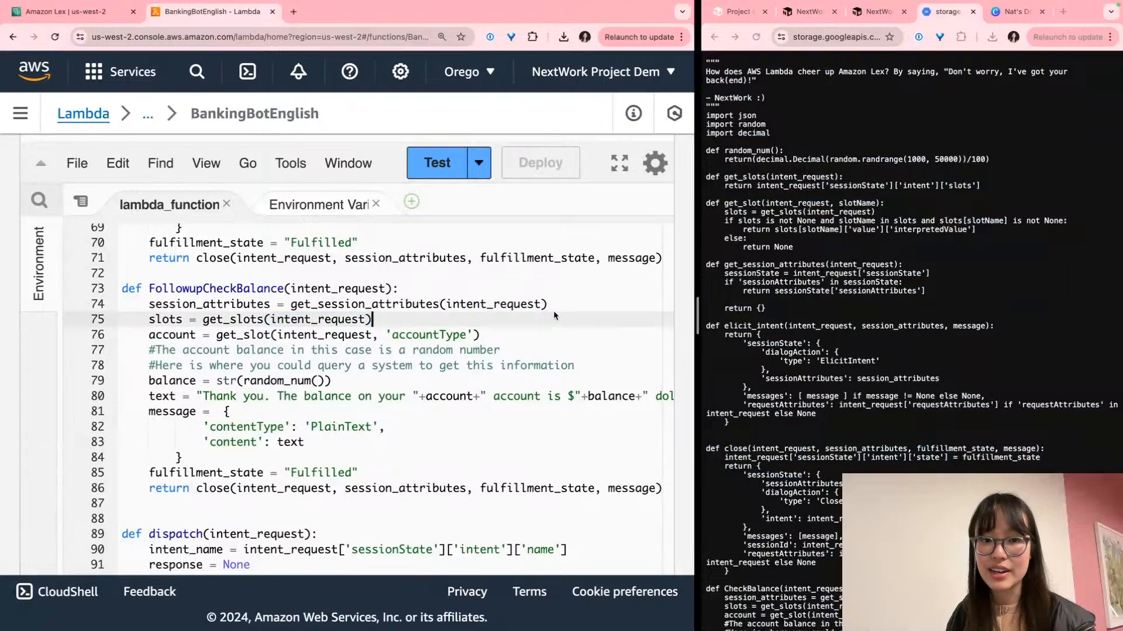
left_click(877, 11)
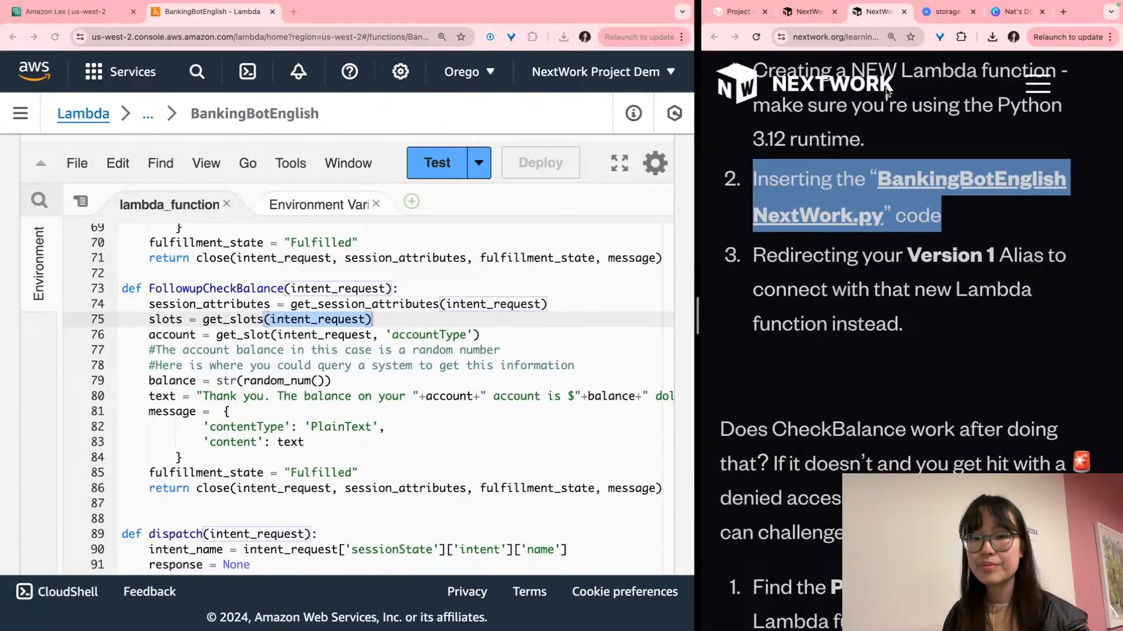
left_click(852, 345)
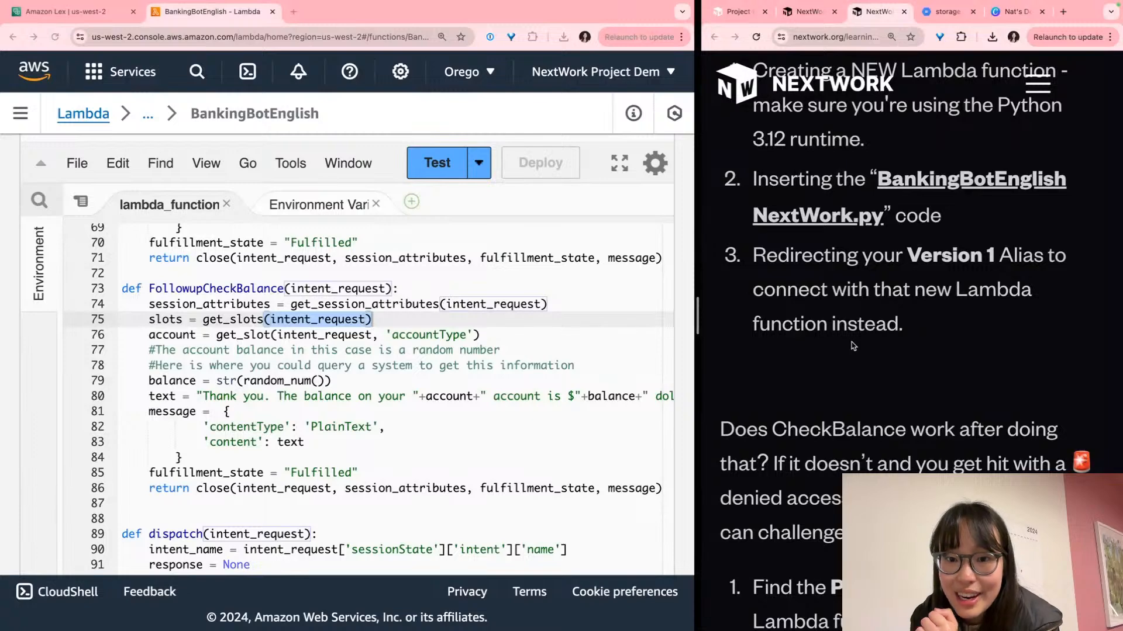
scroll(851, 342, "down", 3)
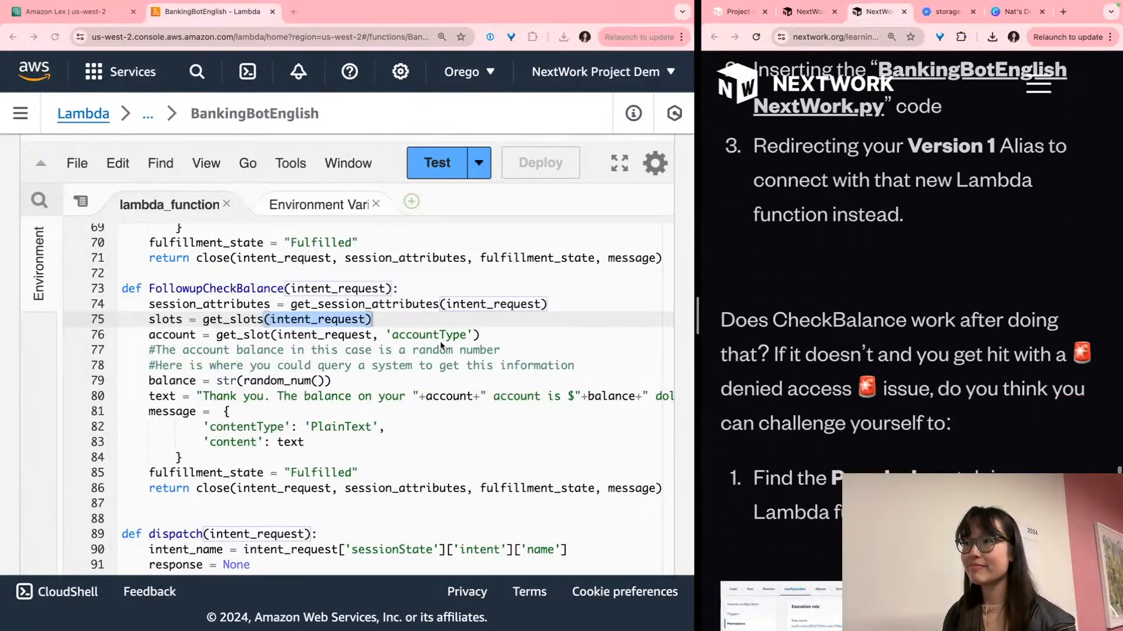
left_click(346, 319)
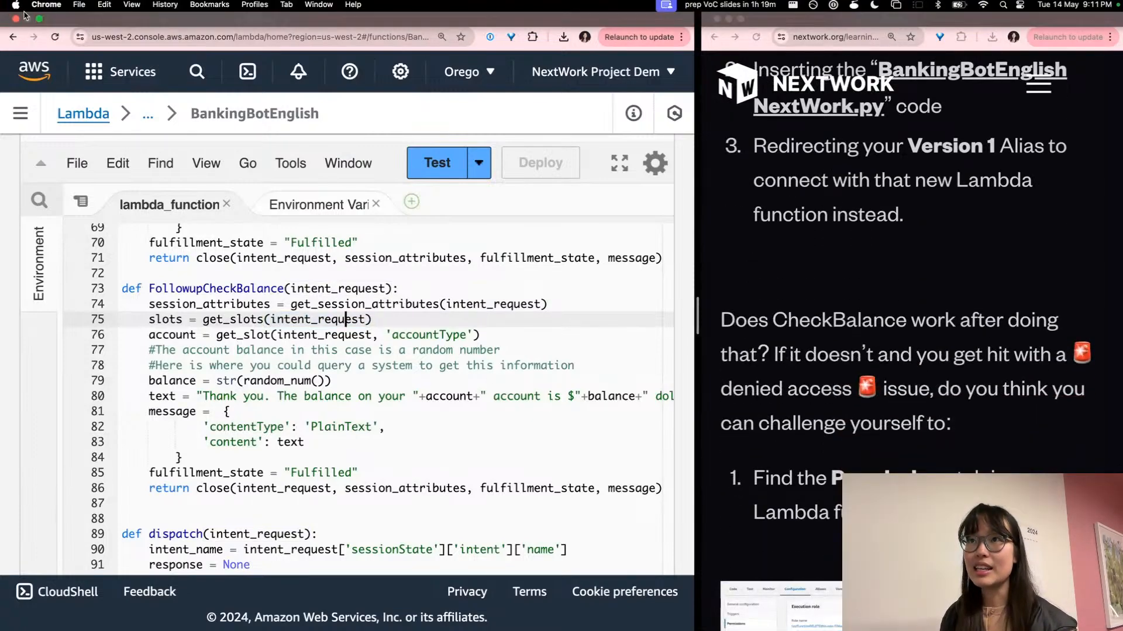
Navigate in Amazon Lex to the live alias's English (US) language settings
left_click(53, 13)
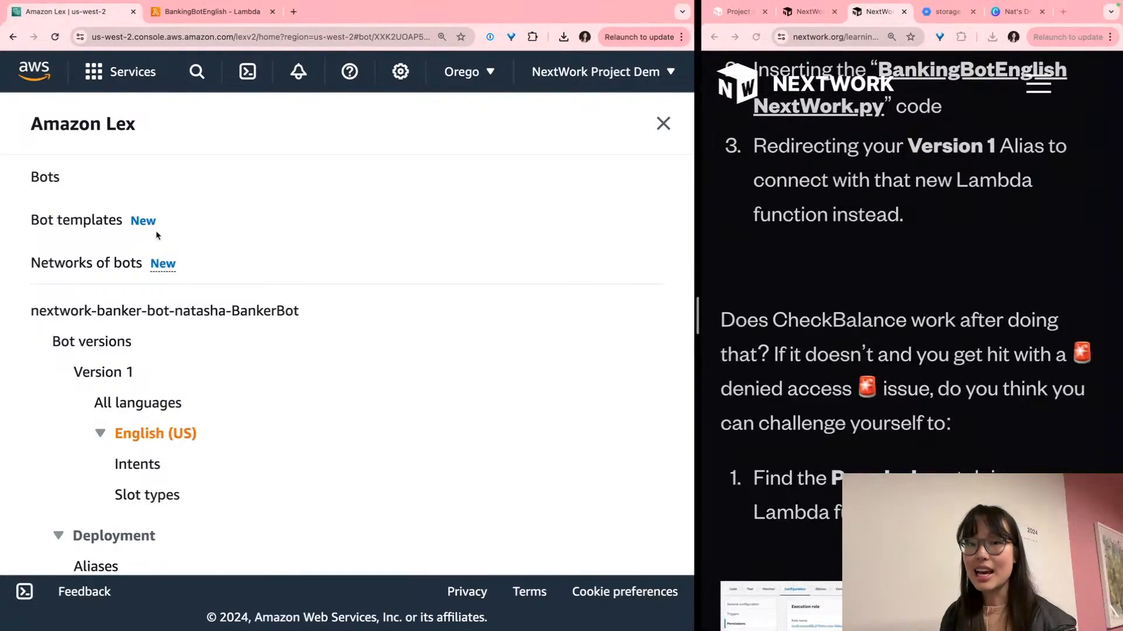
scroll(153, 252, "down", 5)
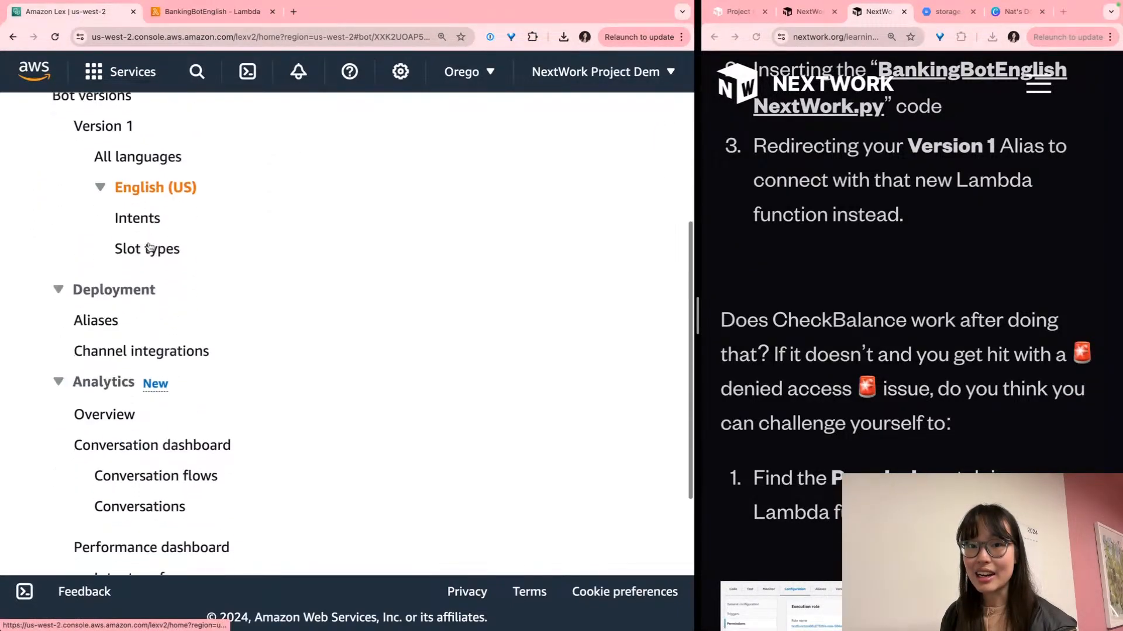
scroll(141, 252, "down", 2)
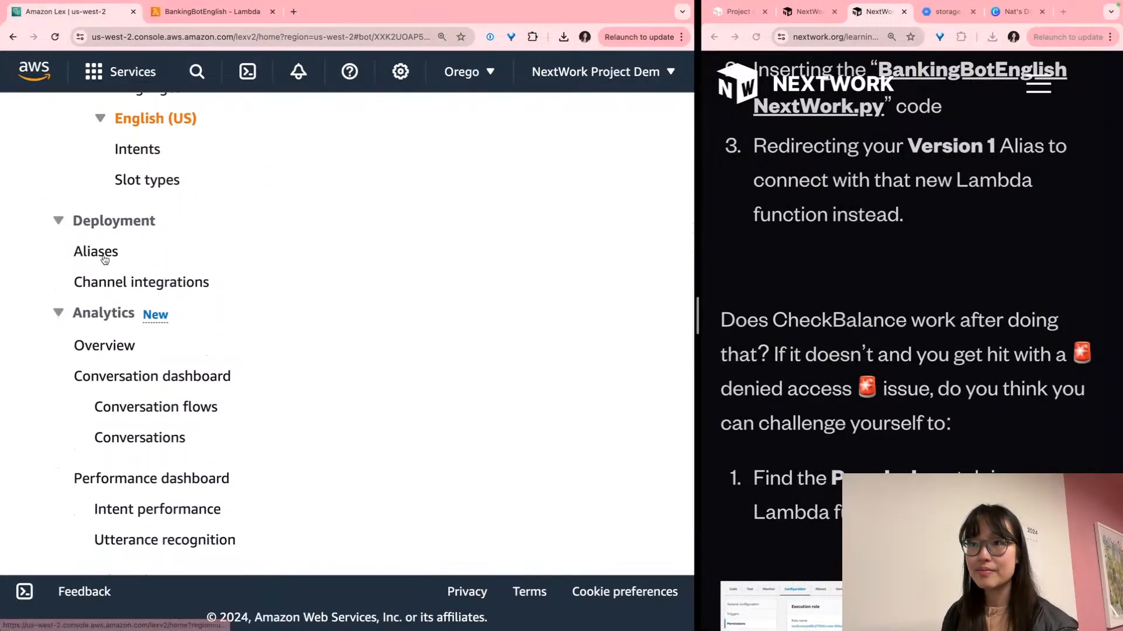
left_click(97, 252)
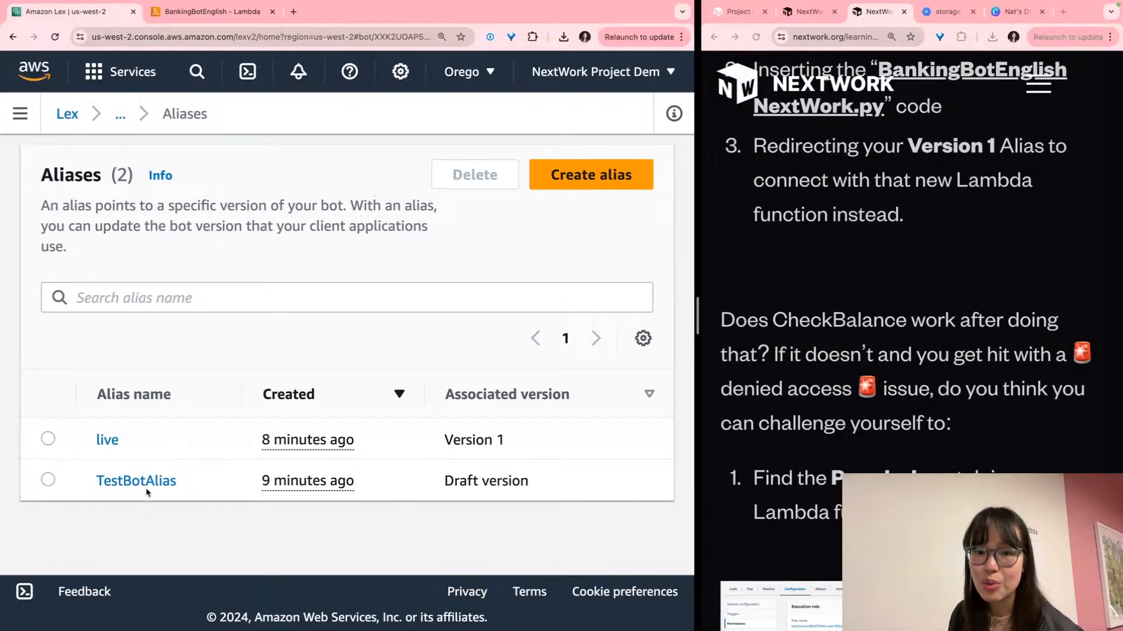
left_click(109, 442)
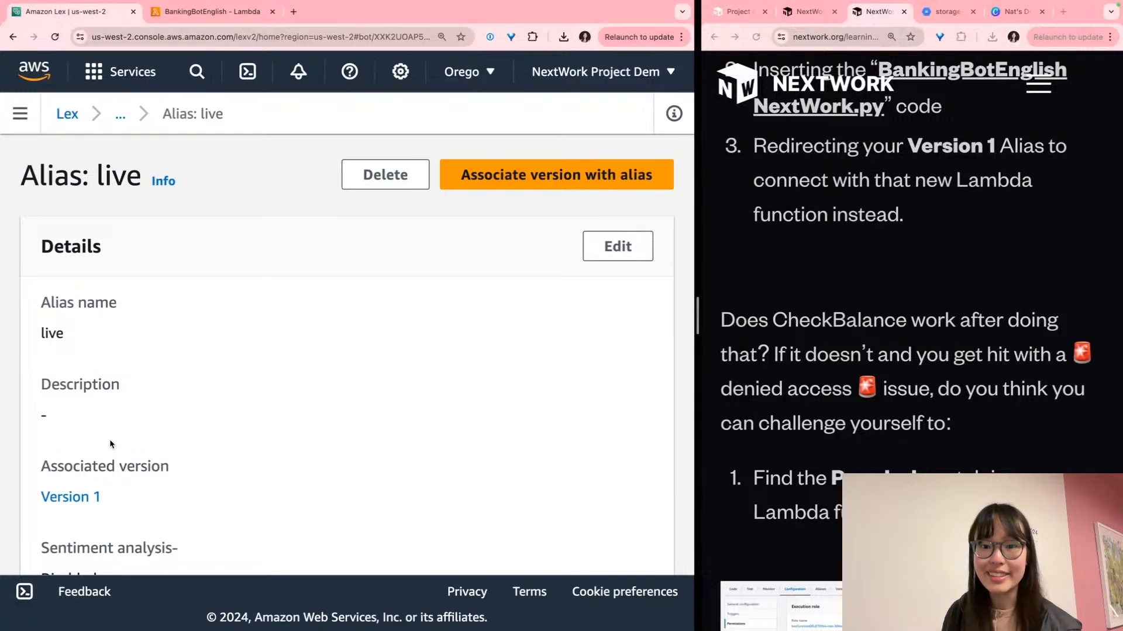
scroll(110, 442, "down", 3)
scroll(113, 443, "down", 10)
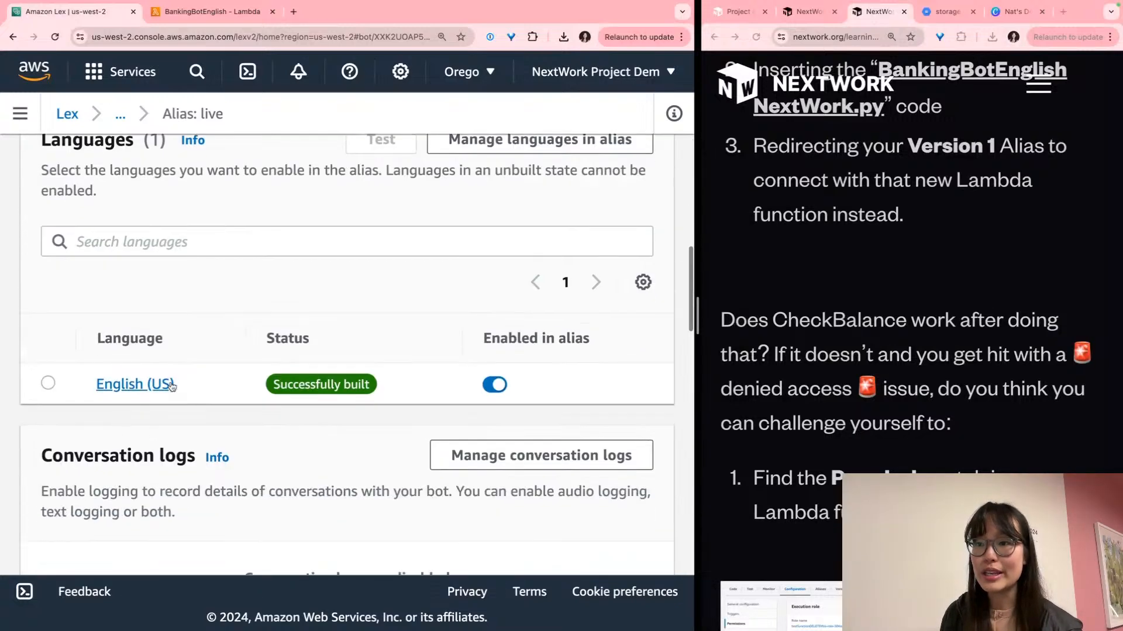
left_click(165, 384)
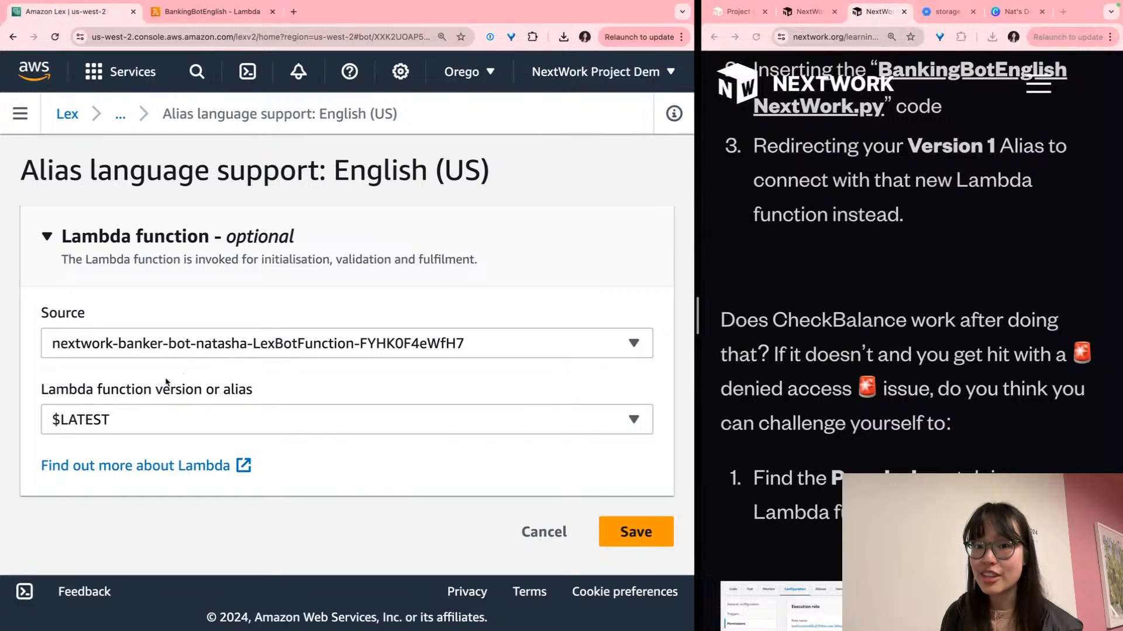
Set the Lambda source to BankingBotEnglish at $LATEST and save the alias language settings
left_click(220, 344)
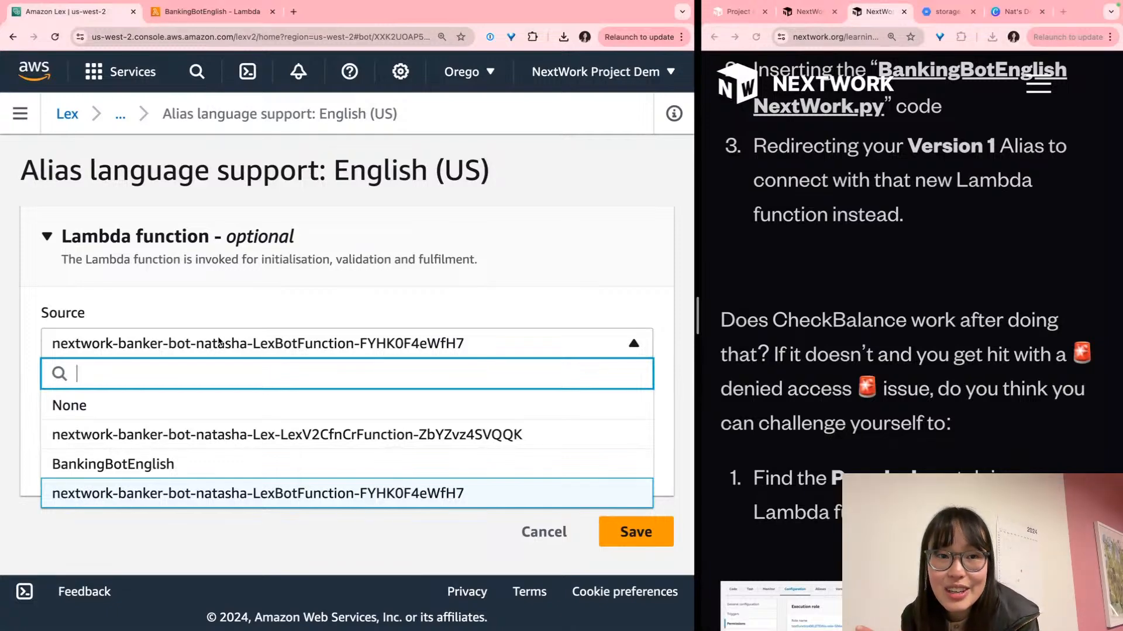
left_click(126, 462)
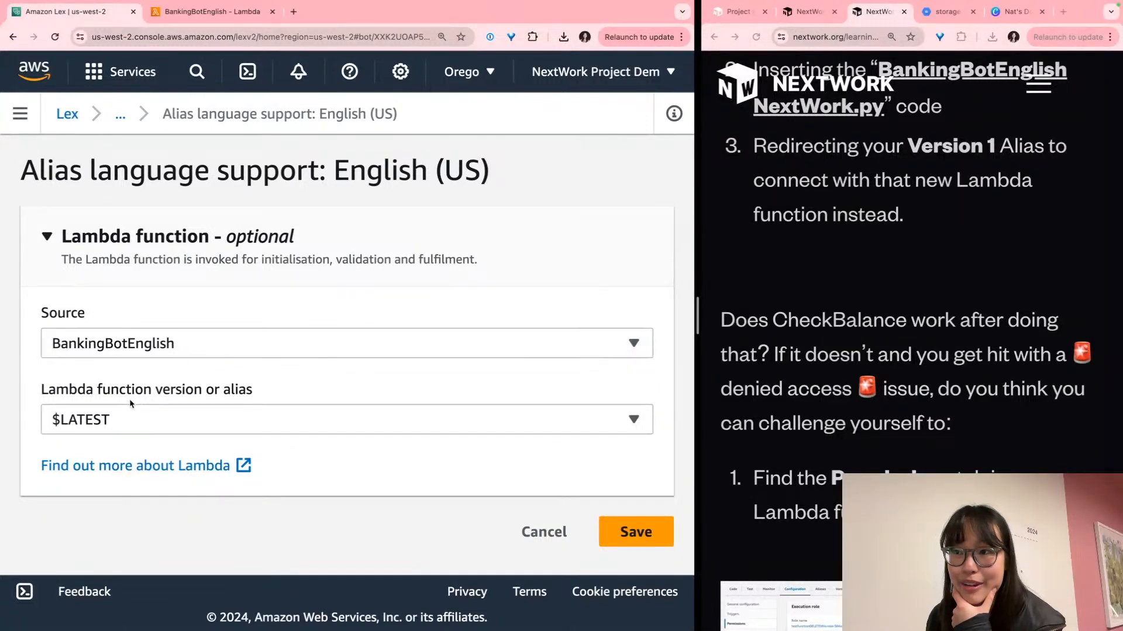
left_click(635, 532)
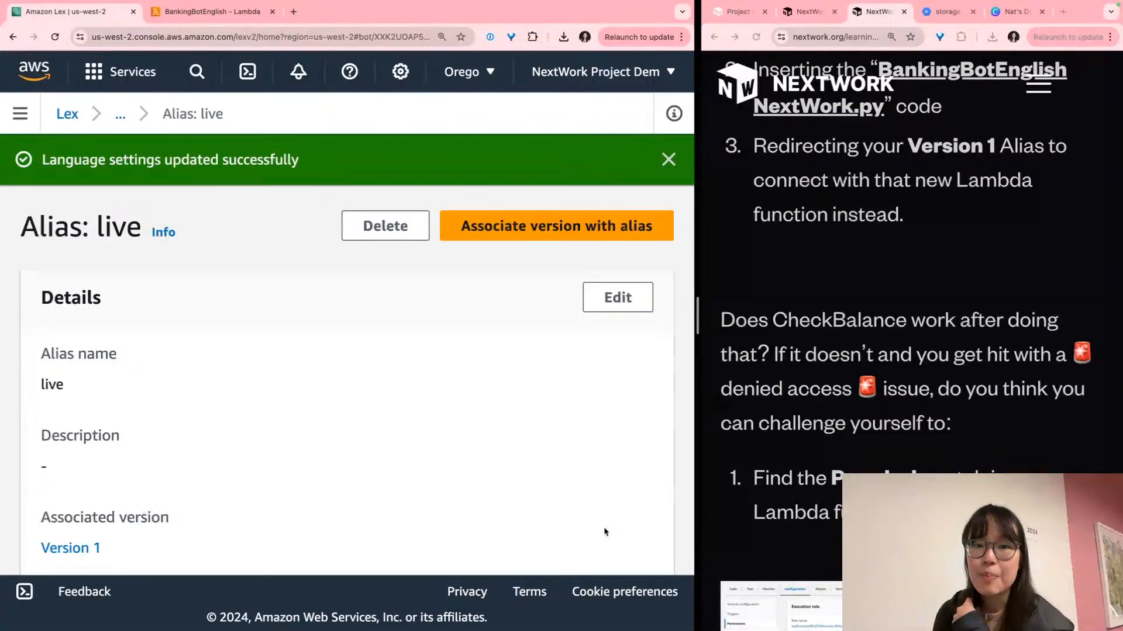
triple_click(984, 400)
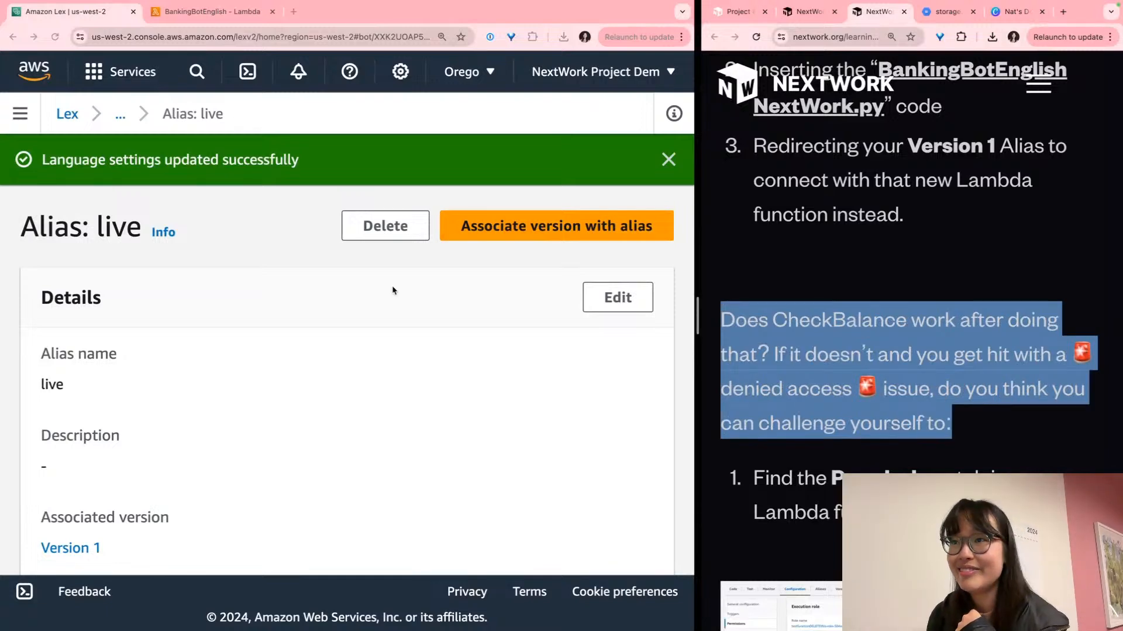
left_click(24, 120)
left_click(23, 120)
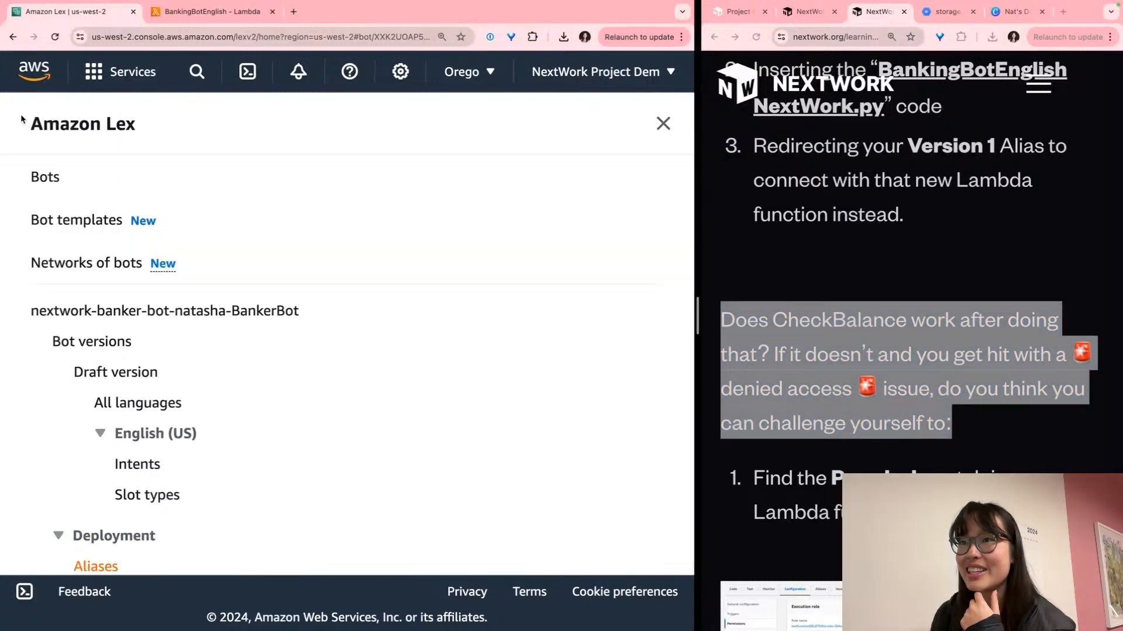
Go to the draft version's Intents page and close the test chat panel
scroll(212, 434, "down", 2)
left_click(122, 390)
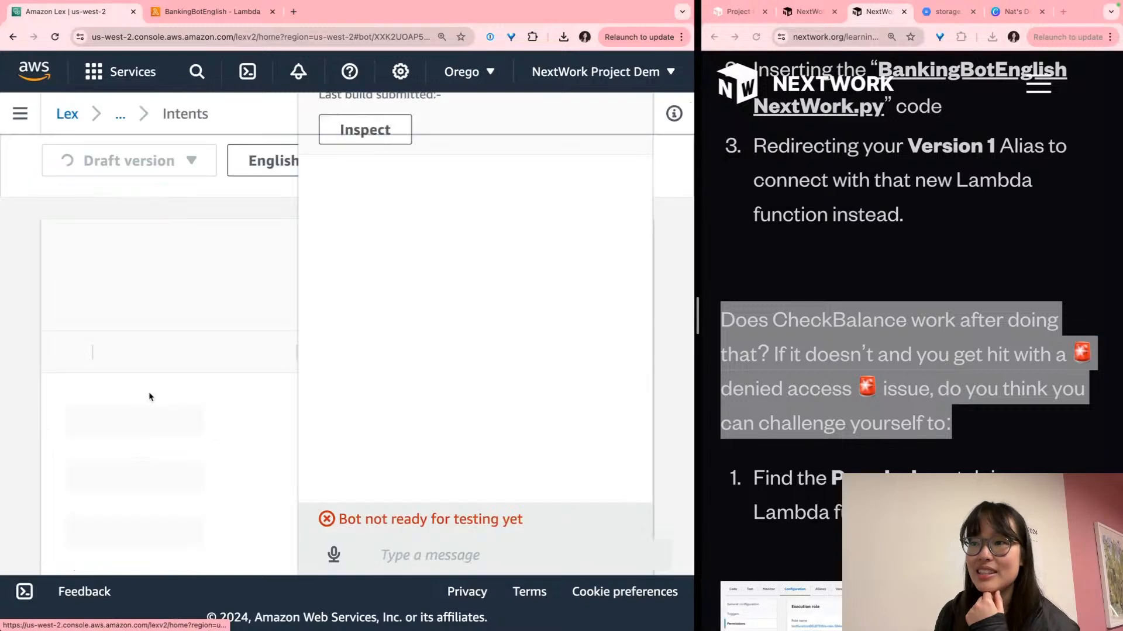
left_click_drag(528, 368, 528, 376)
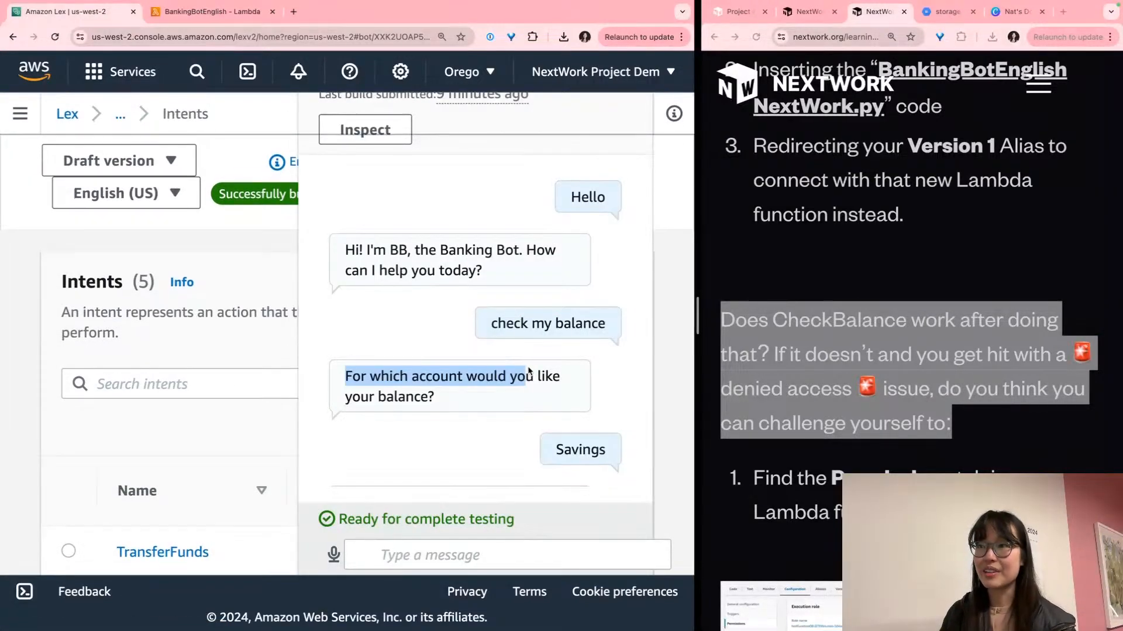
left_click(455, 305)
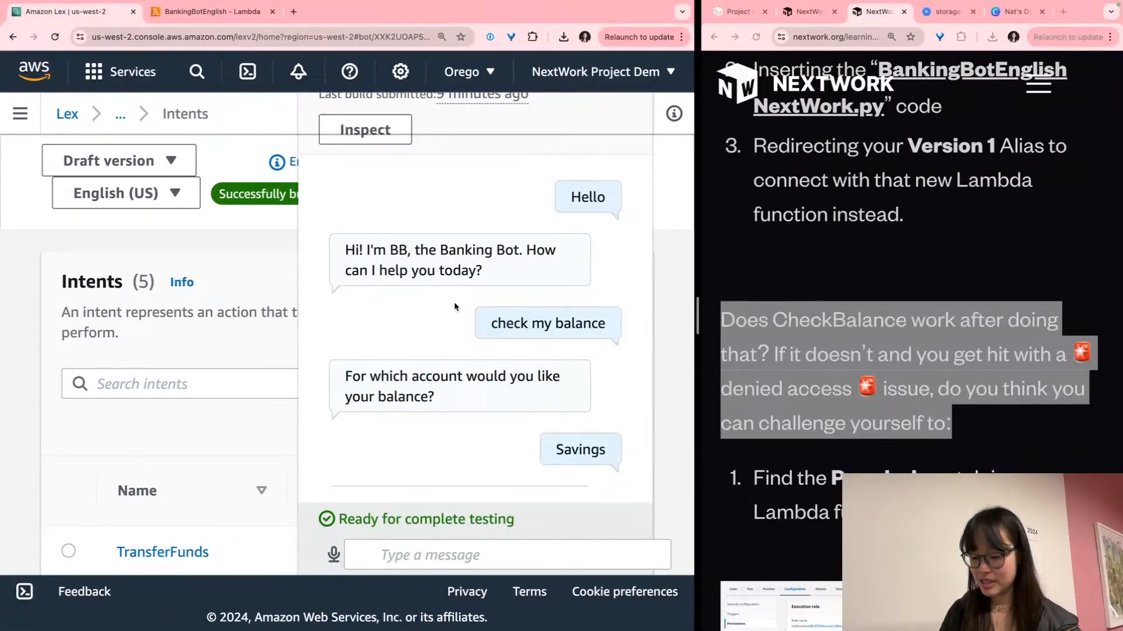
key("super+minus")
key("super+minus")
key("super+minus")
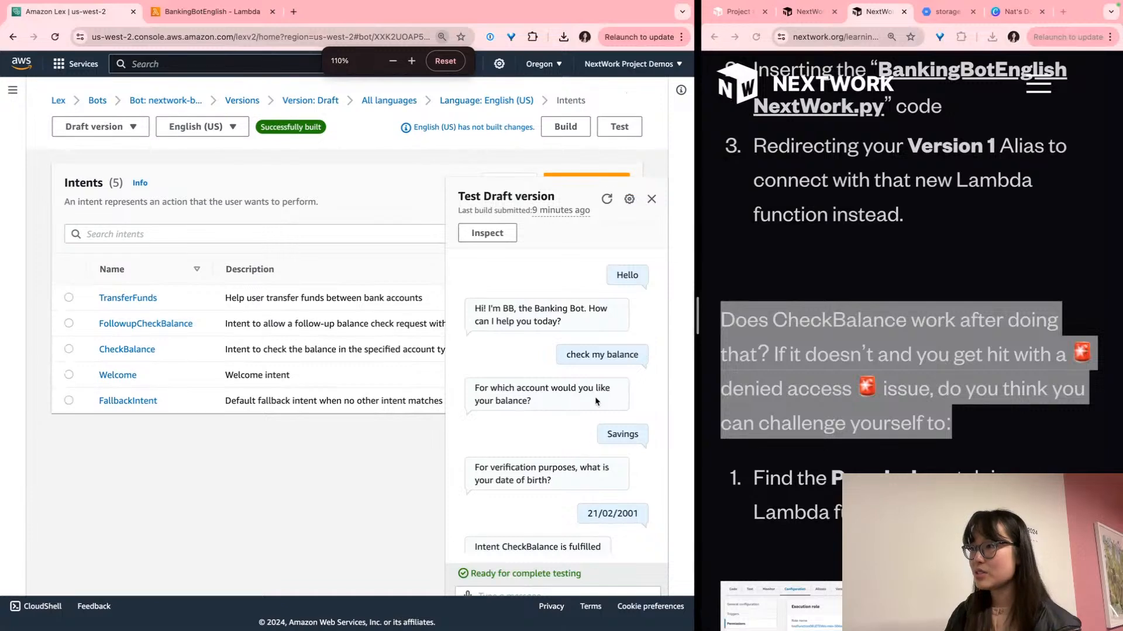
left_click(651, 200)
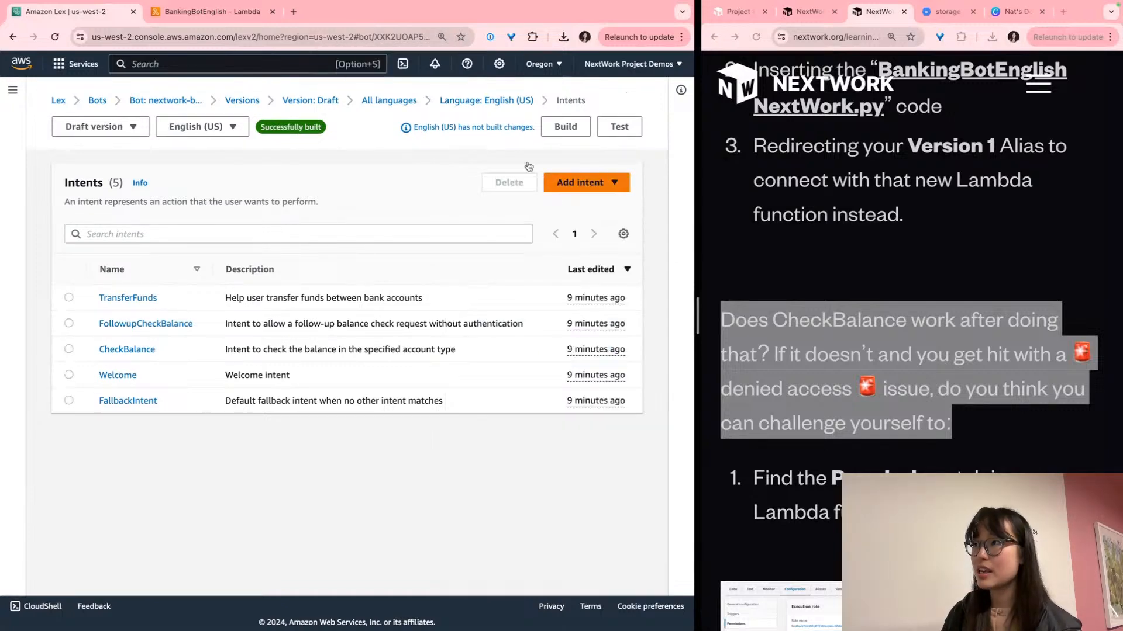
Start a build of the English (US) language to apply its unbuilt changes
scroll(478, 130, "up", 5)
triple_click(465, 127)
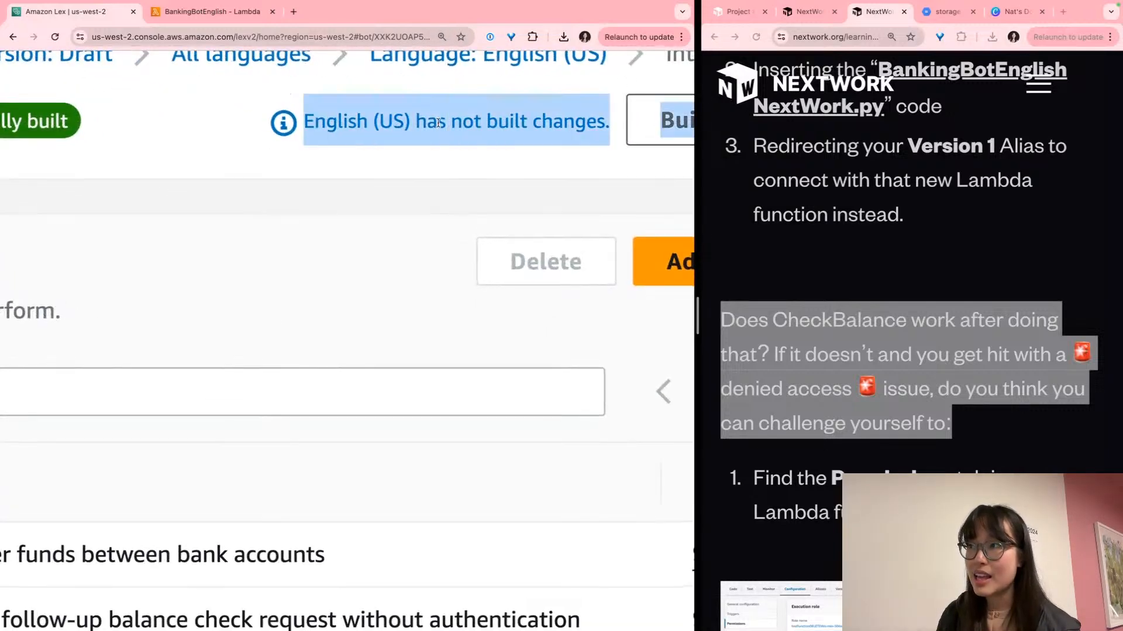
left_click(437, 123)
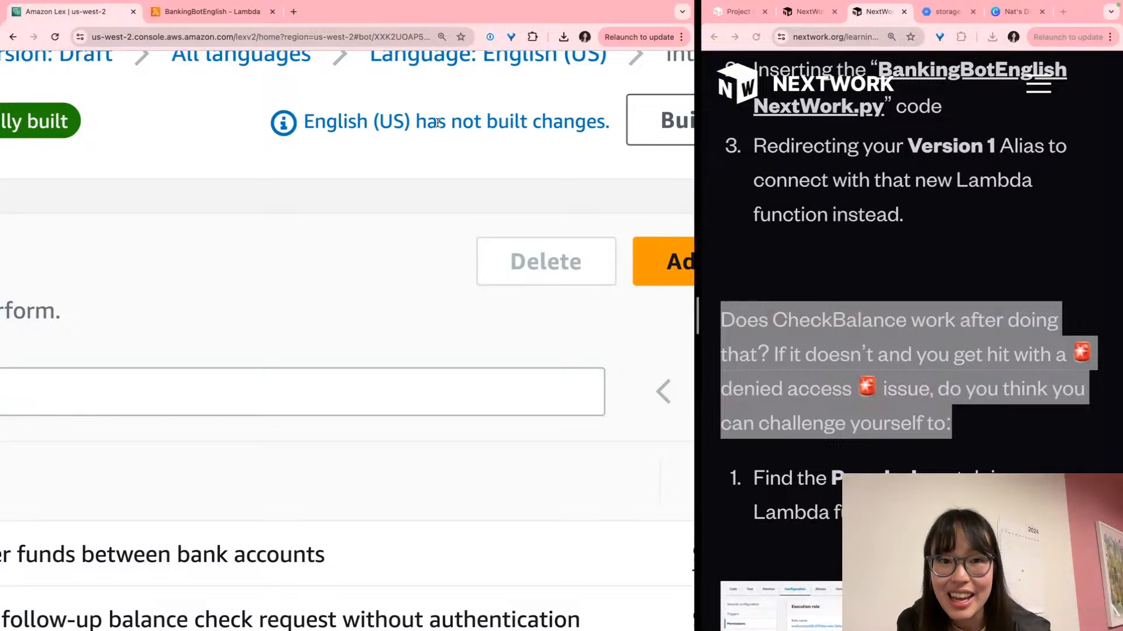
scroll(438, 123, "down", 5)
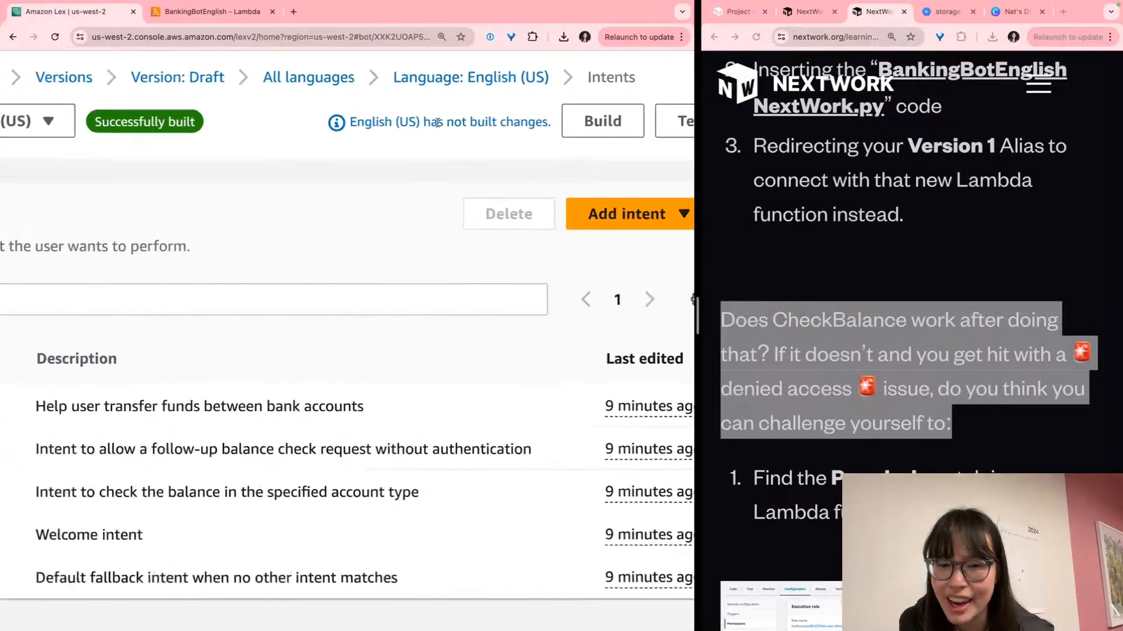
scroll(437, 123, "up", 2)
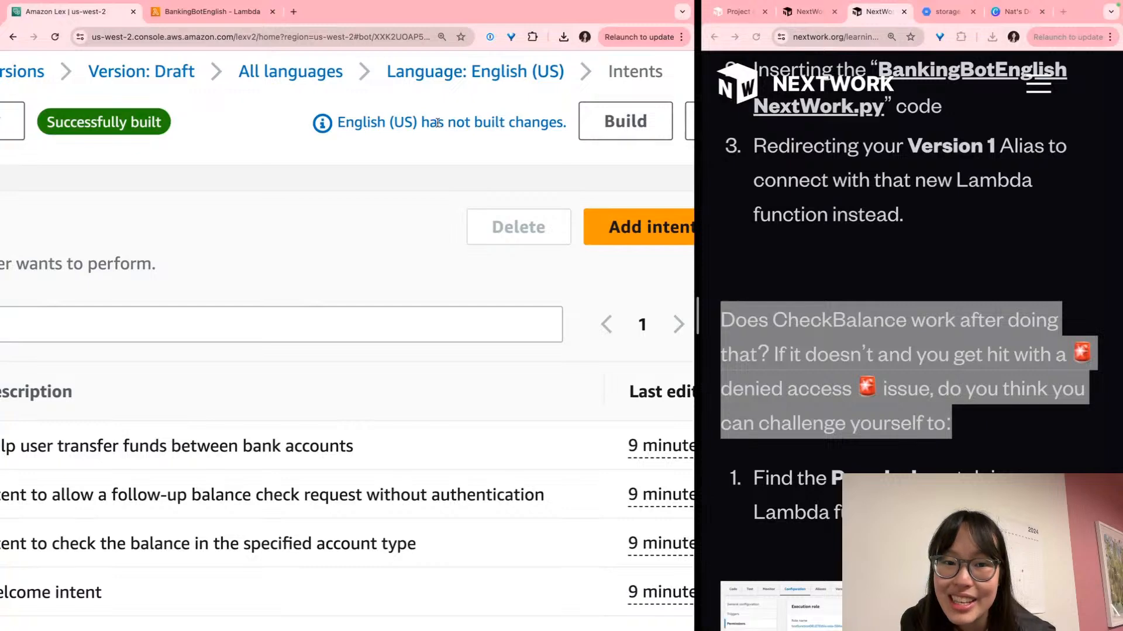
left_click(634, 126)
key("super+minus")
key("super+minus")
key("super+minus")
key("super+minus")
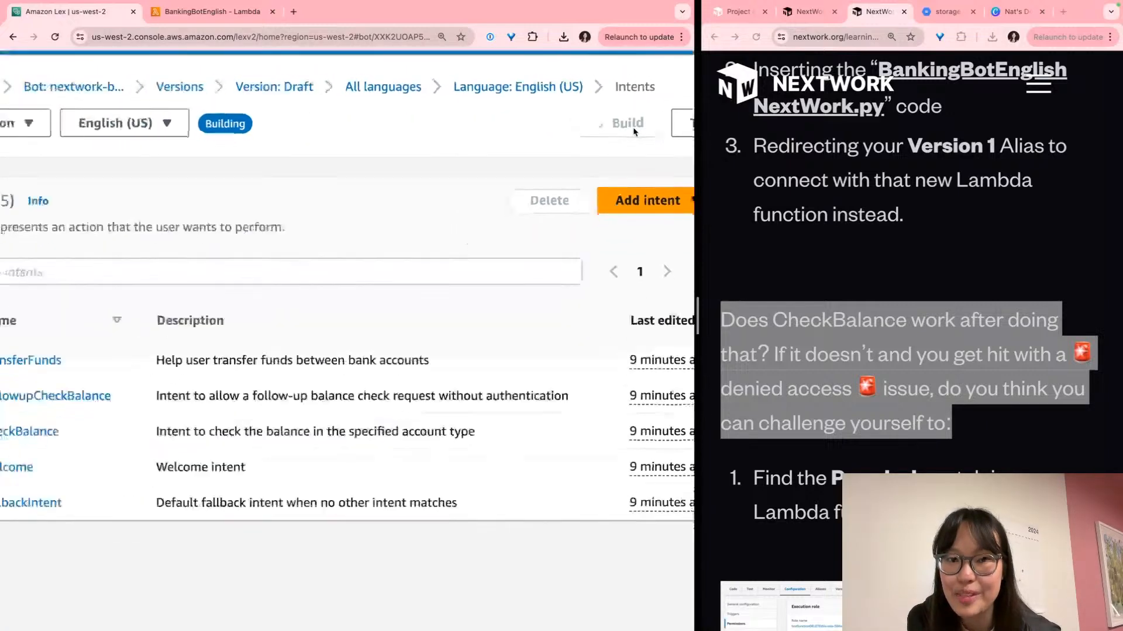
scroll(634, 132, "down", 1)
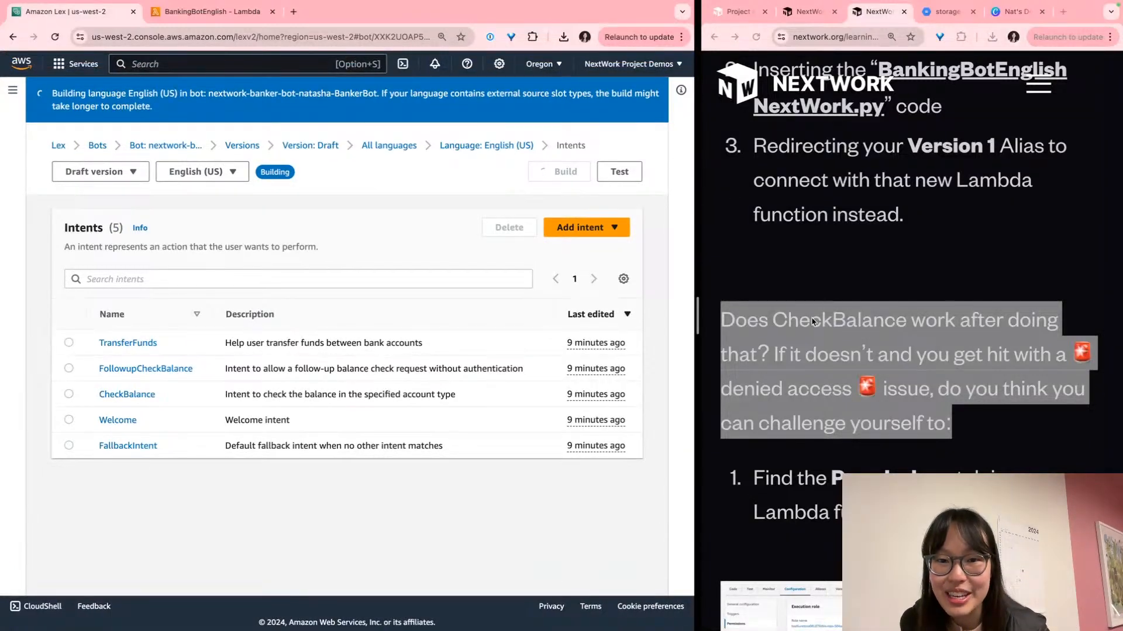
Read through the NextWork guide while the English (US) build completes
right_click(836, 369)
left_click(836, 368)
left_click(793, 336)
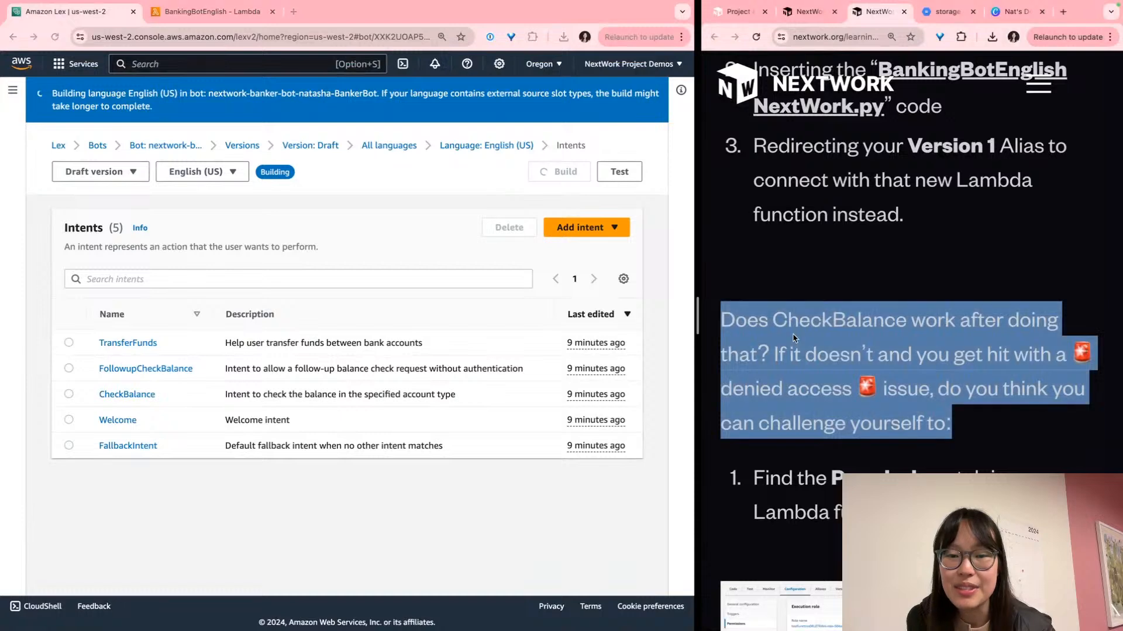
left_click(792, 340, "shift")
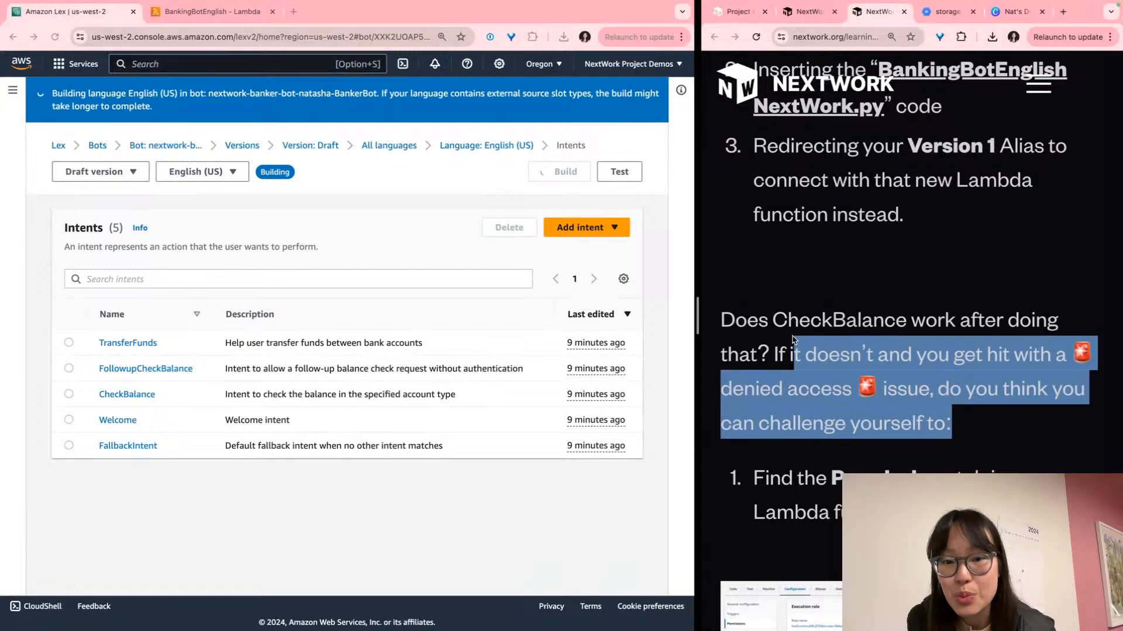
left_click(793, 340)
scroll(793, 340, "down", 2)
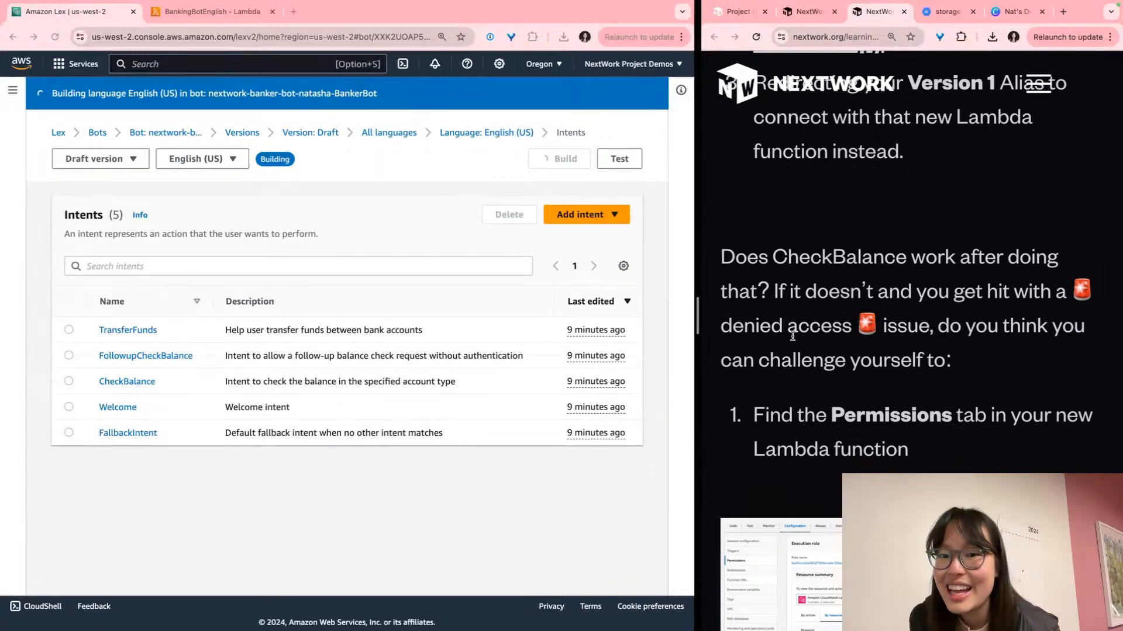
scroll(792, 336, "down", 3)
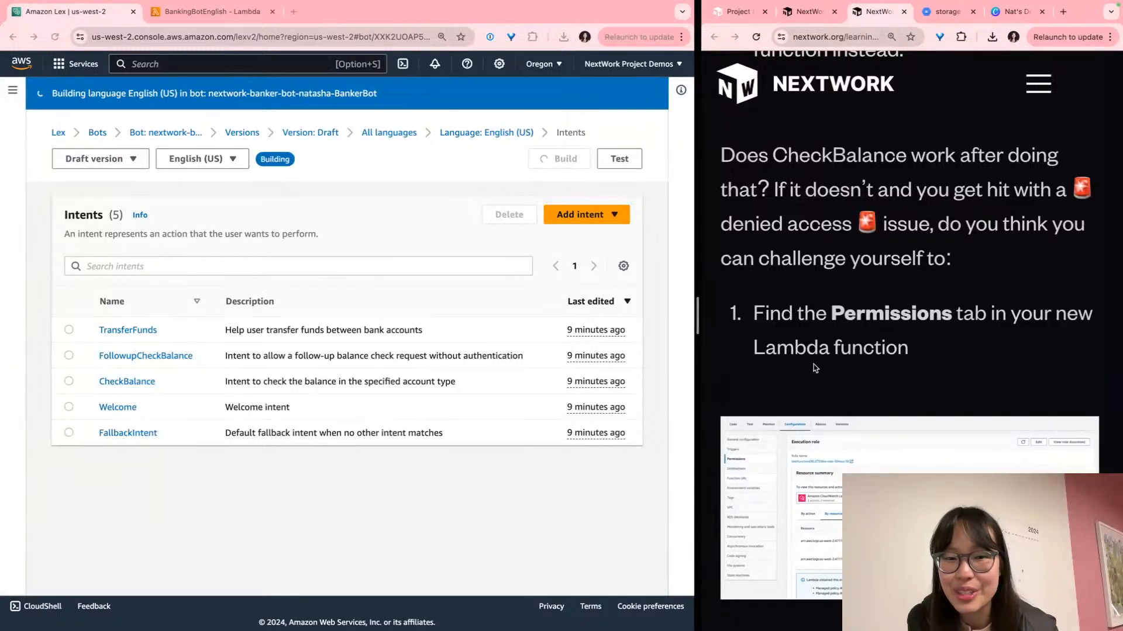
scroll(804, 300, "down", 3)
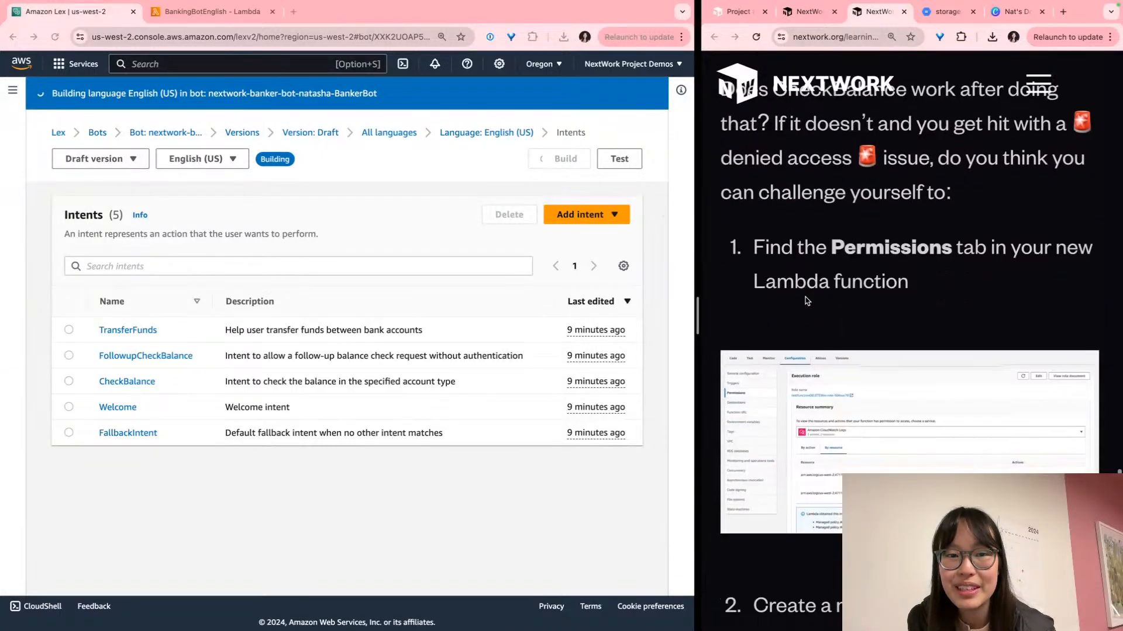
scroll(806, 301, "down", 2)
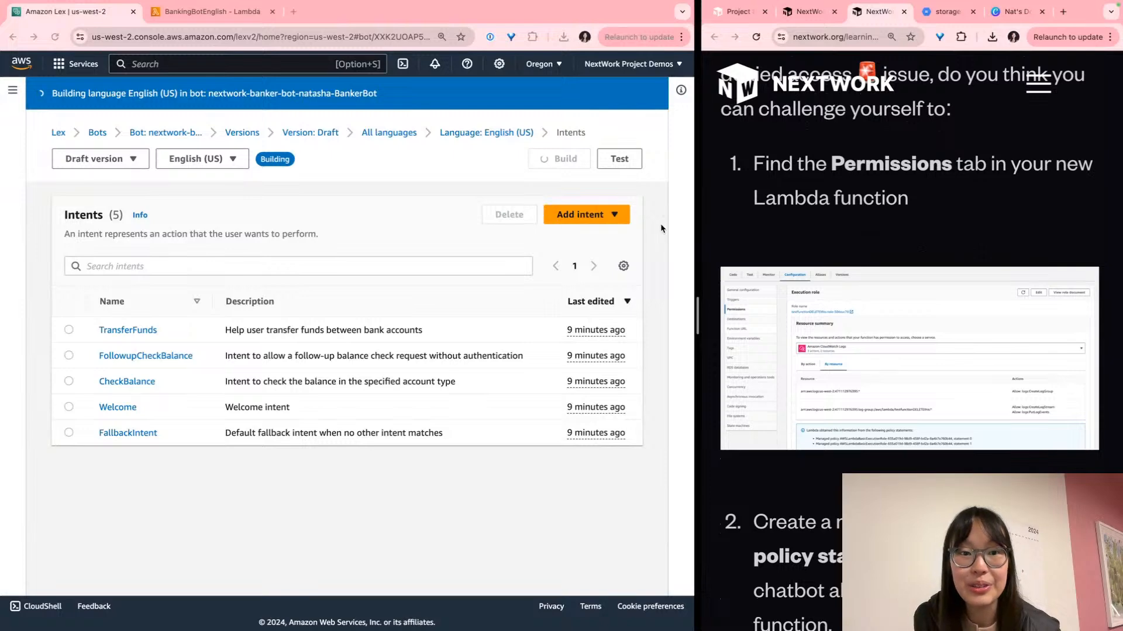
scroll(709, 208, "down", 2)
scroll(742, 210, "up", 3)
scroll(741, 210, "up", 2)
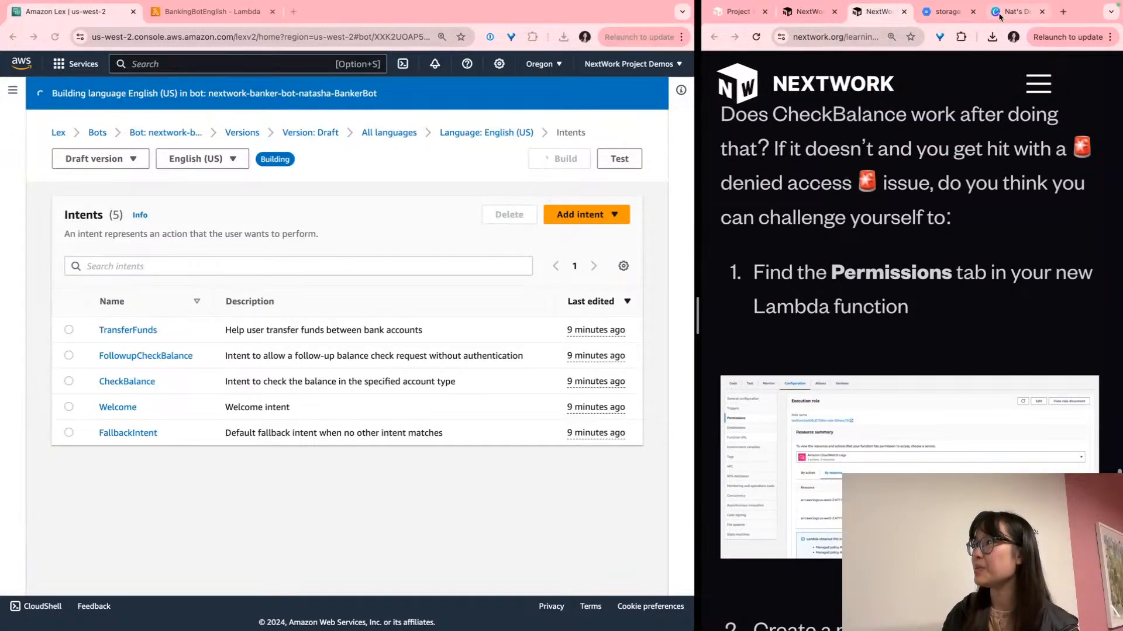
After checking the Canva design, open a Draft version test chat and focus its message box
left_click(1018, 12)
scroll(821, 263, "down", 2)
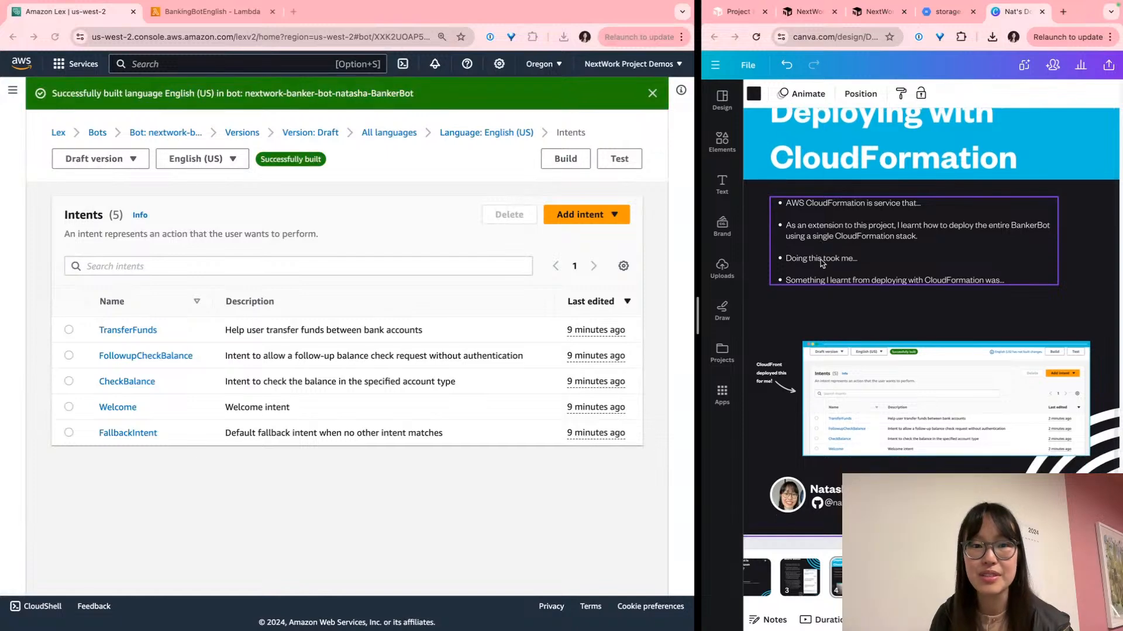
scroll(821, 263, "up", 3)
scroll(822, 264, "down", 1)
scroll(822, 264, "up", 1)
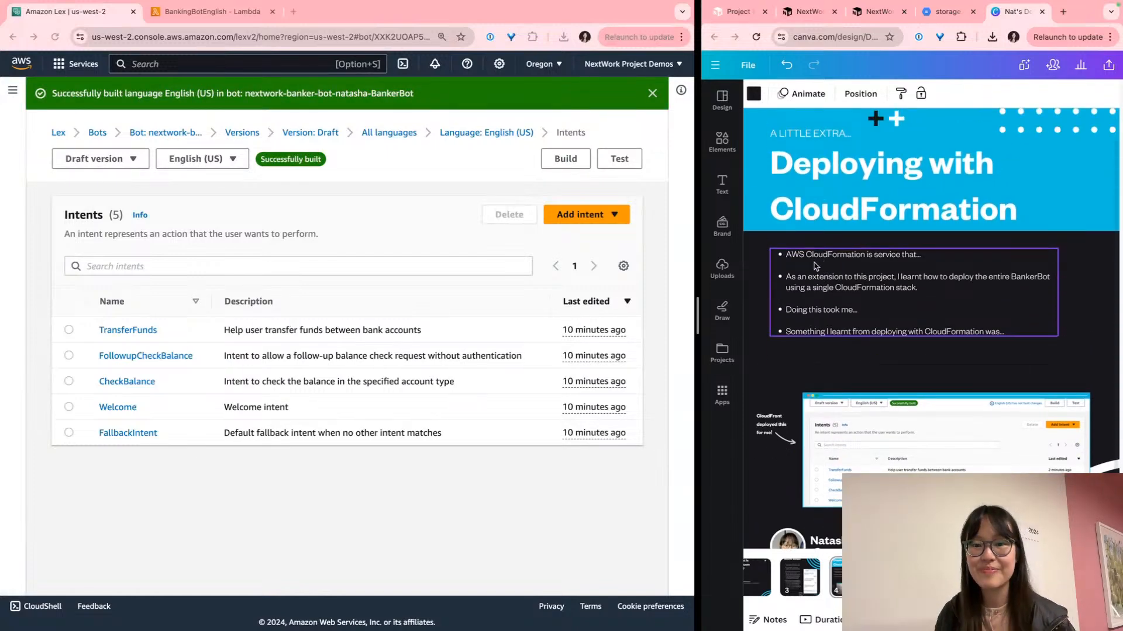
left_click(872, 12)
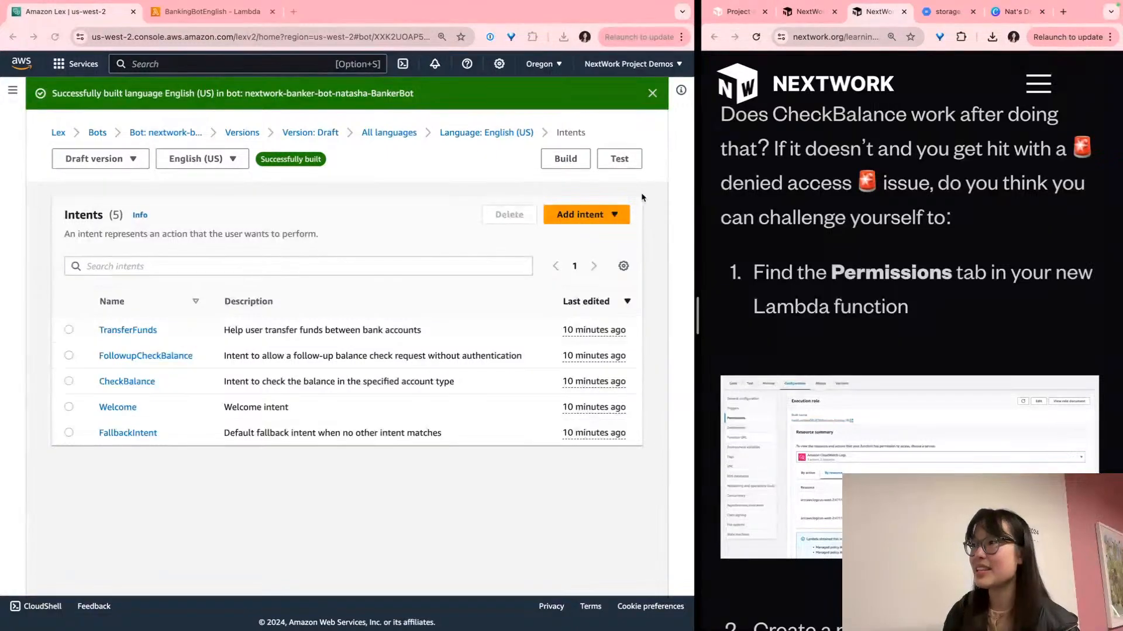
left_click(619, 159)
left_click(547, 591)
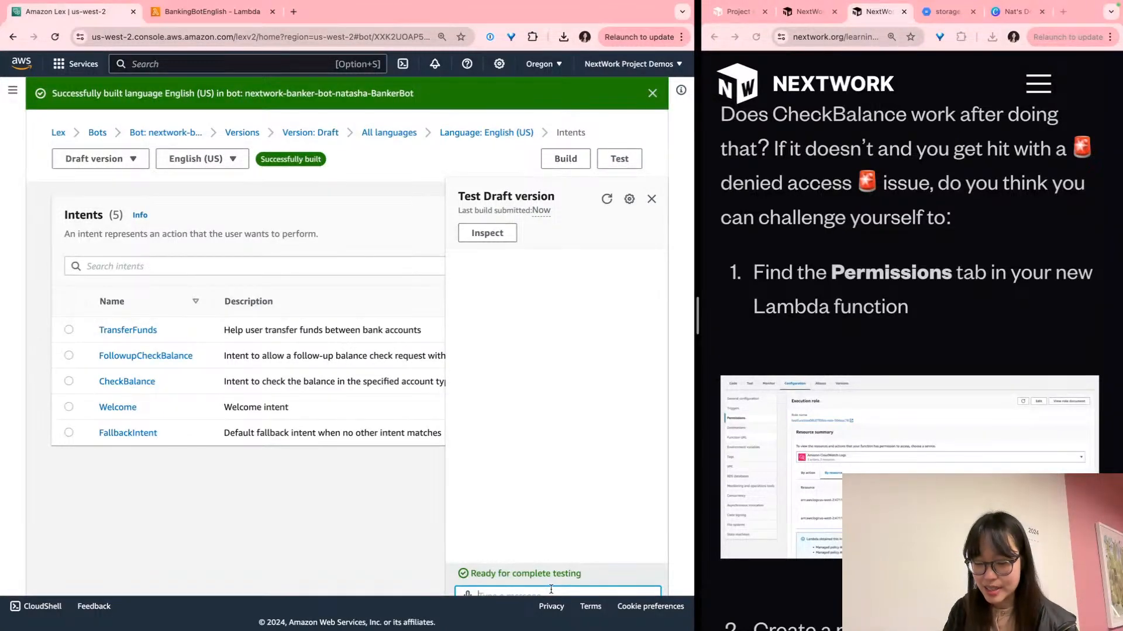
Send 'check my balance' to the bot in the draft test chat
type("check")
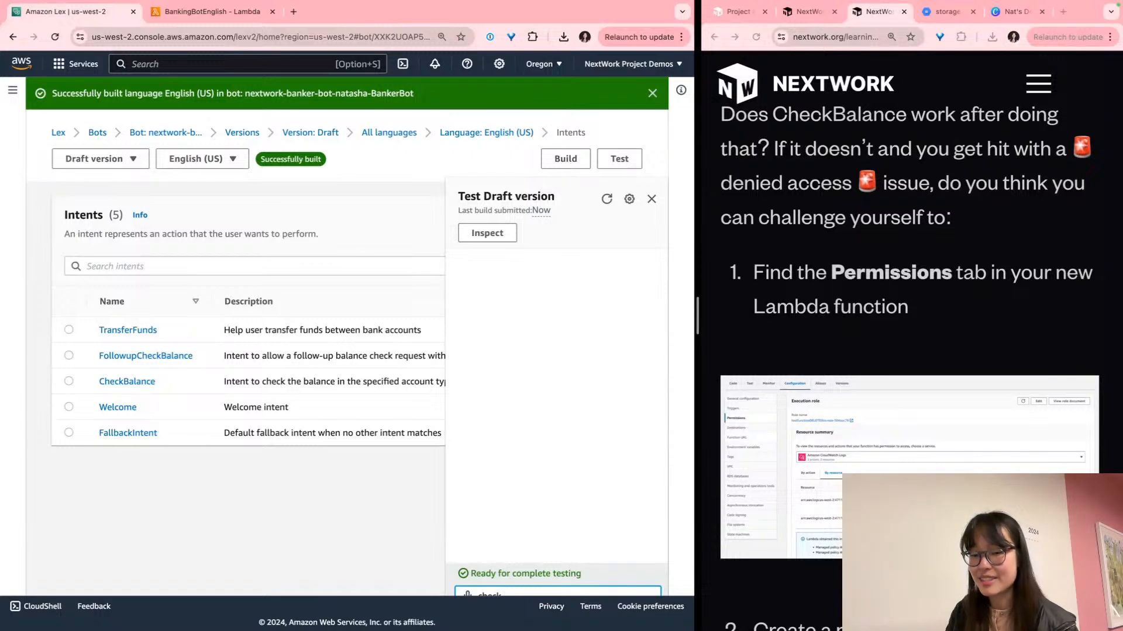
left_click(570, 469)
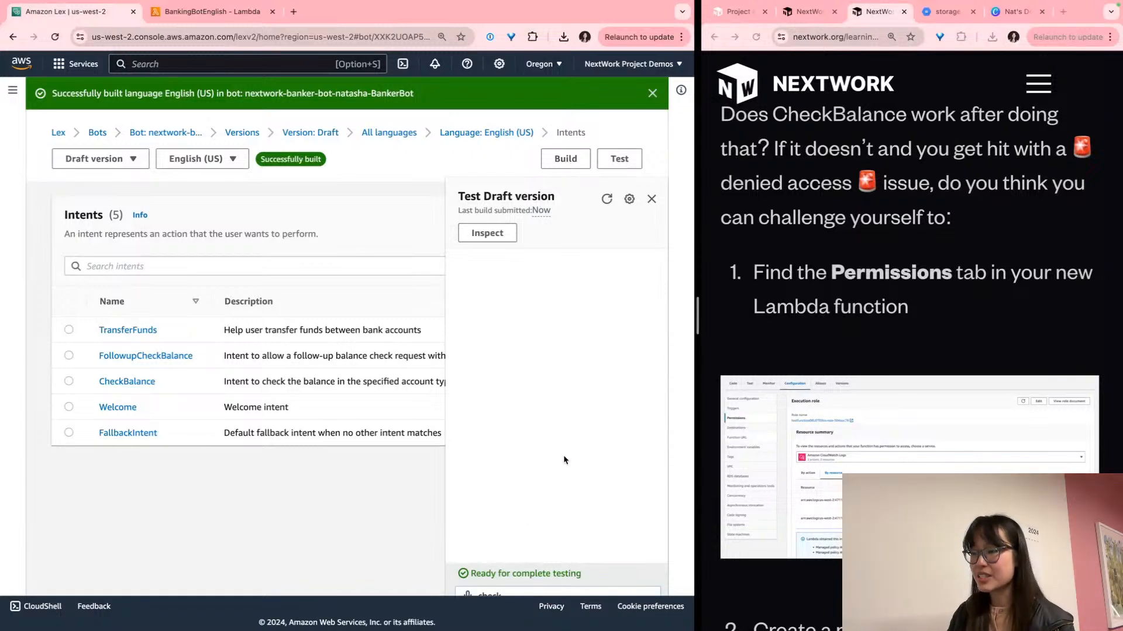
key("super+minus")
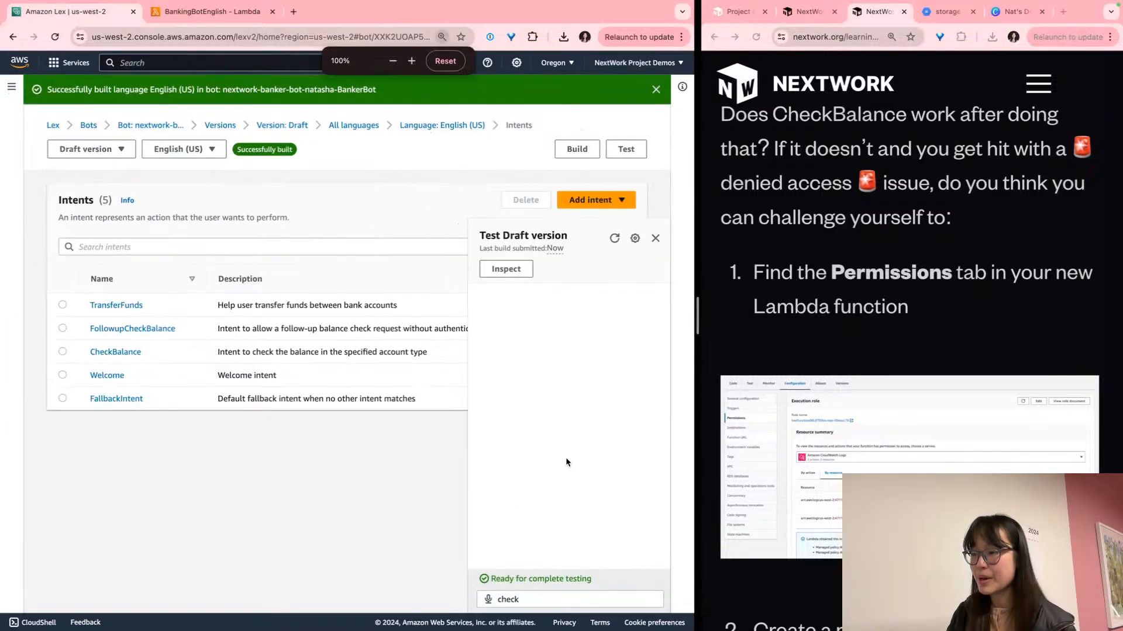
left_click(594, 596)
type("check")
key("super+equal")
key("super+equal")
key("super+equal")
key("super+minus")
type("my balance")
key("Return")
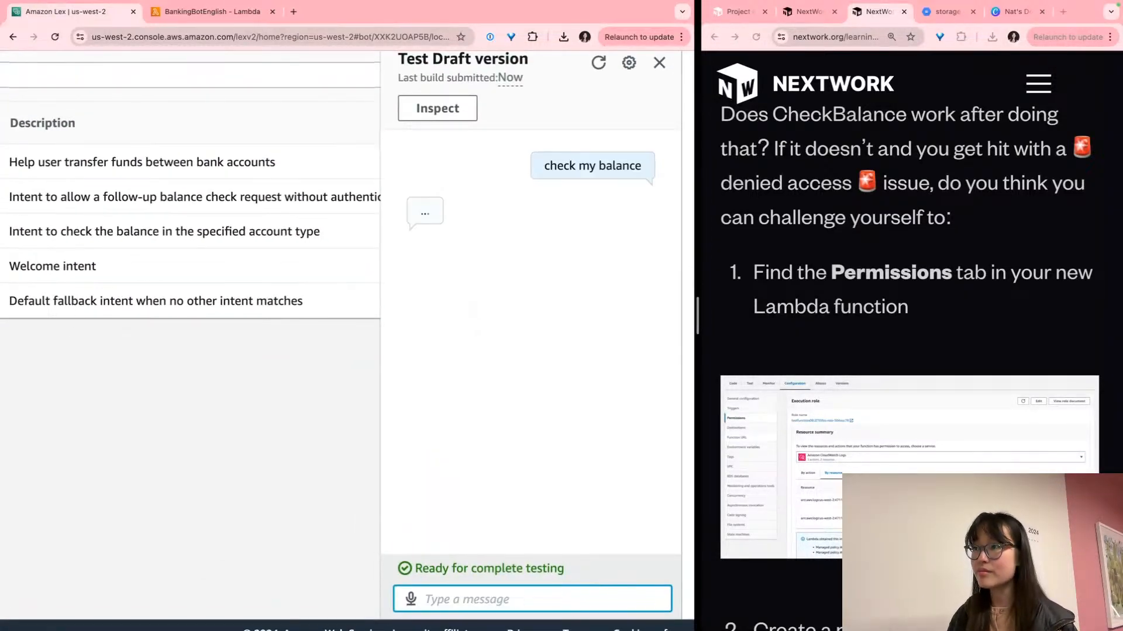
Answer with account type 'checking' and a date of birth
scroll(645, 311, "right", 1)
scroll(645, 311, "up", 1)
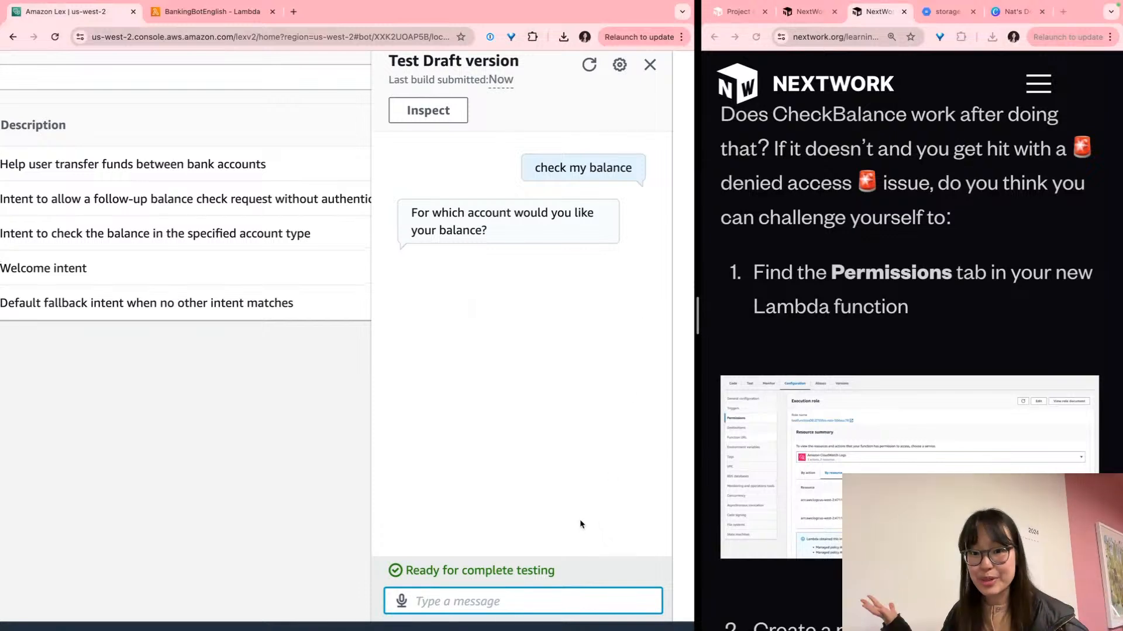
type("check")
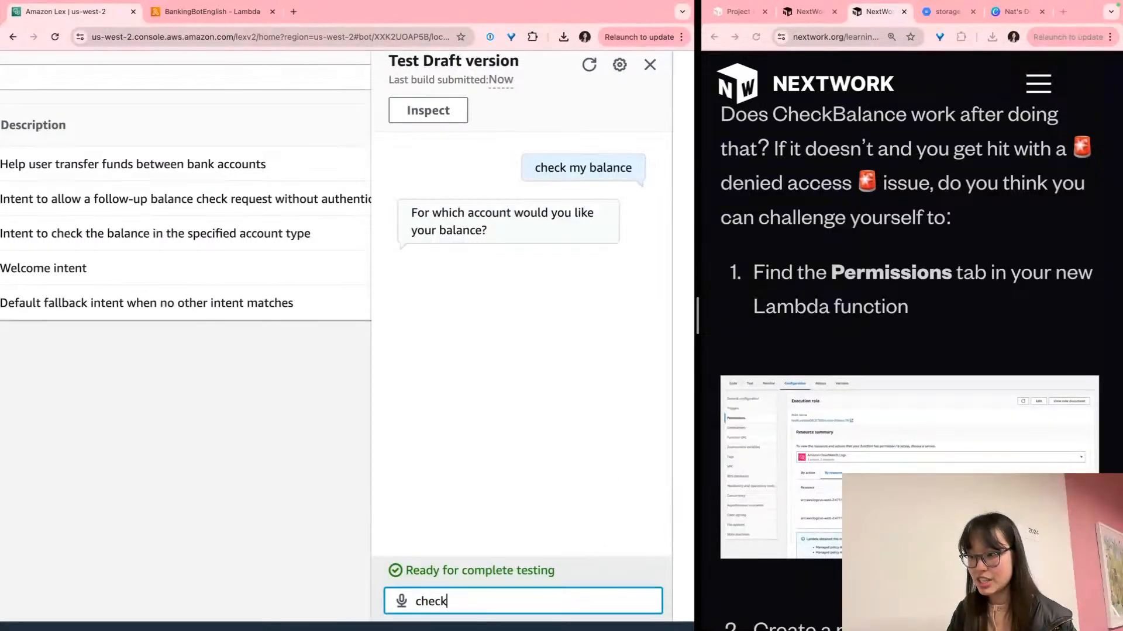
type("ing")
key("Return")
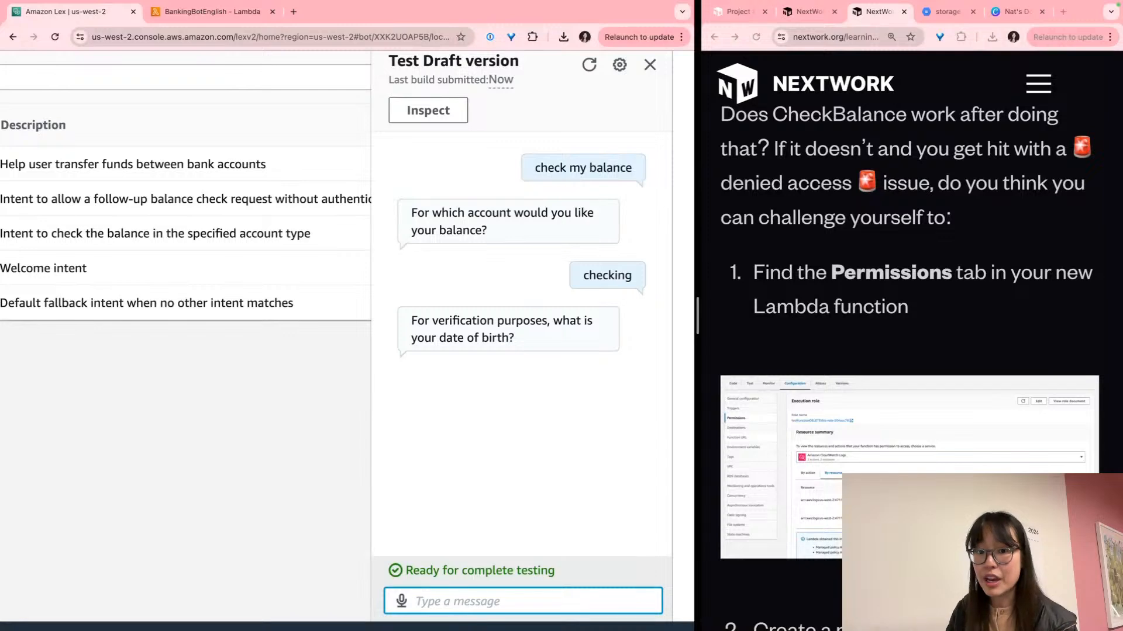
type("2")
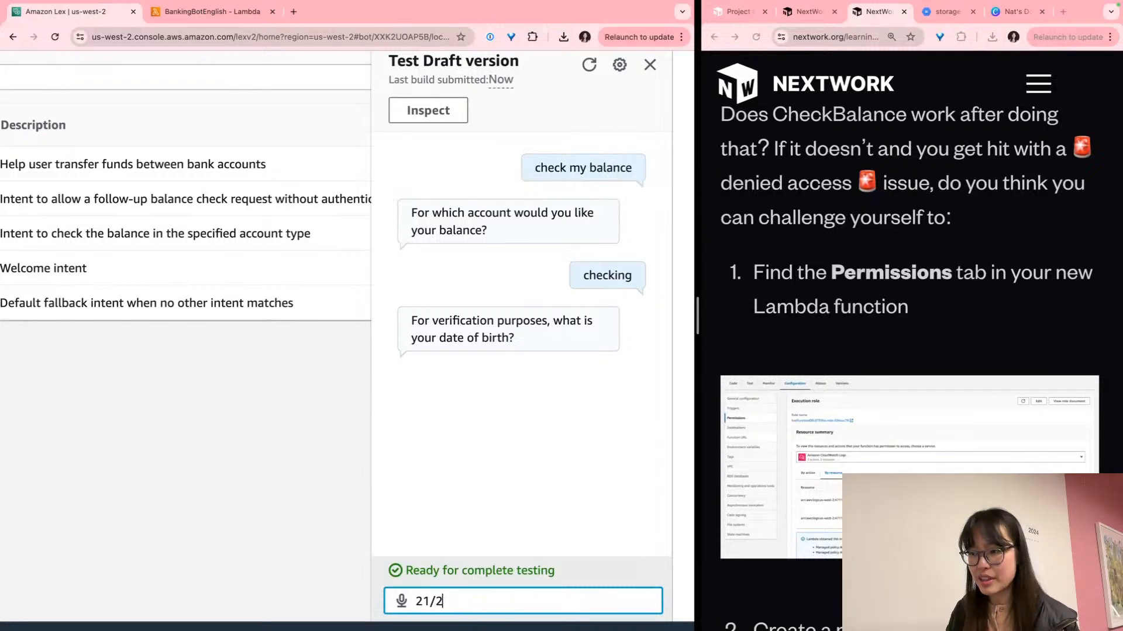
type("1/02/2001")
key("Return")
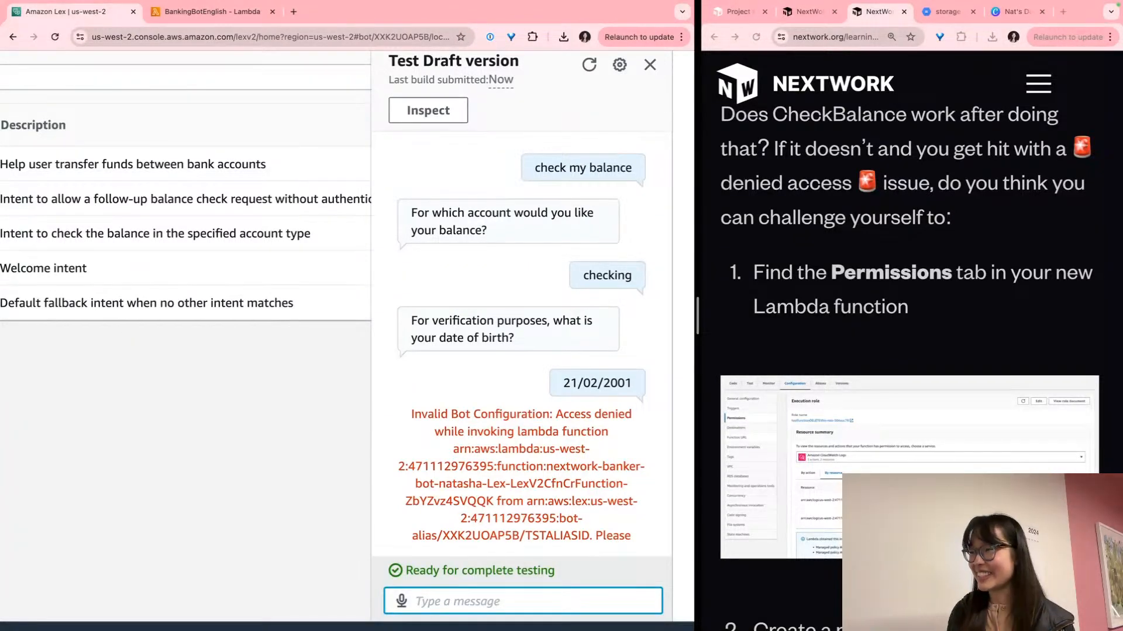
Screenshot the test chat panel showing the access-denied error with Cmd+Shift+4
scroll(501, 310, "up", 1)
left_click(501, 310)
key("super+shift+4")
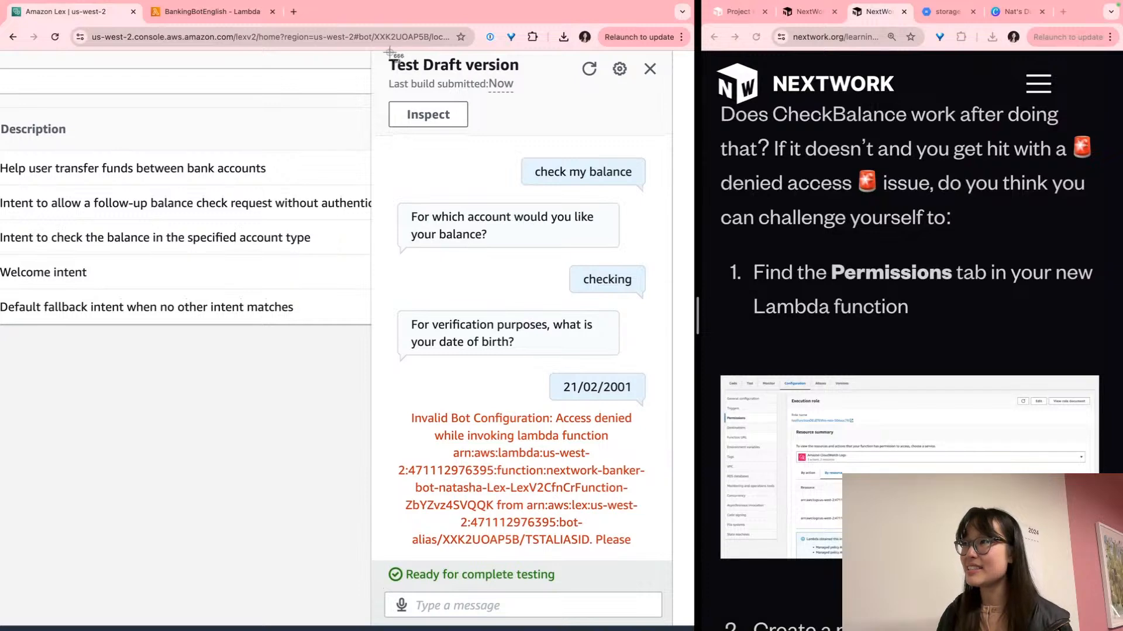
left_click_drag(373, 53, 671, 555)
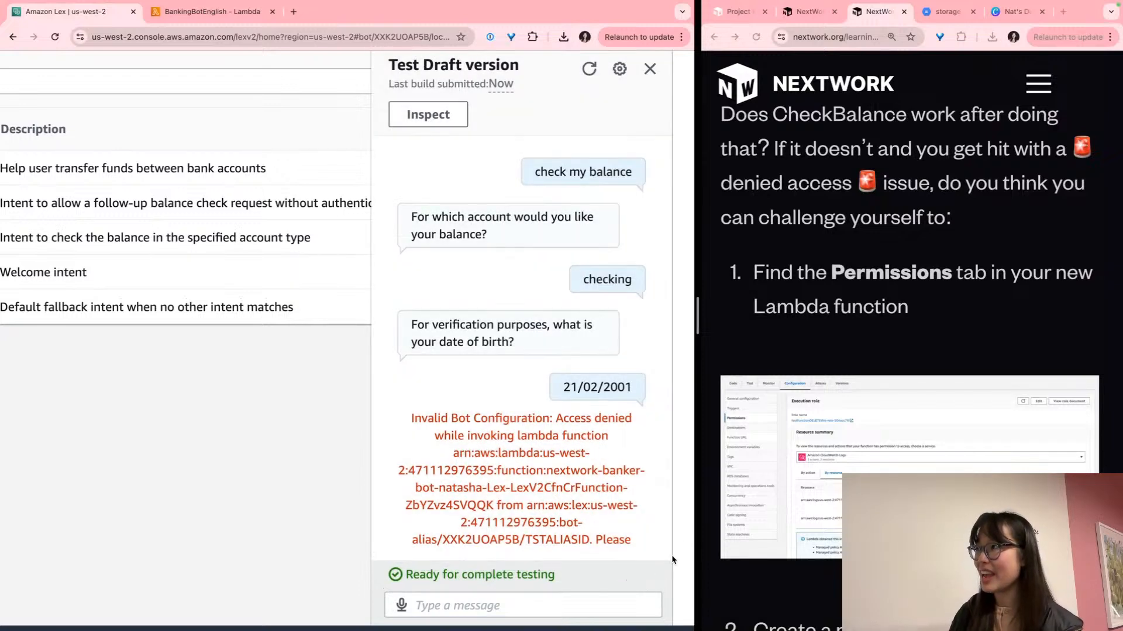
Paste the failed chat screenshot onto the Deploying with CloudFormation slide in Canva
left_click(946, 11)
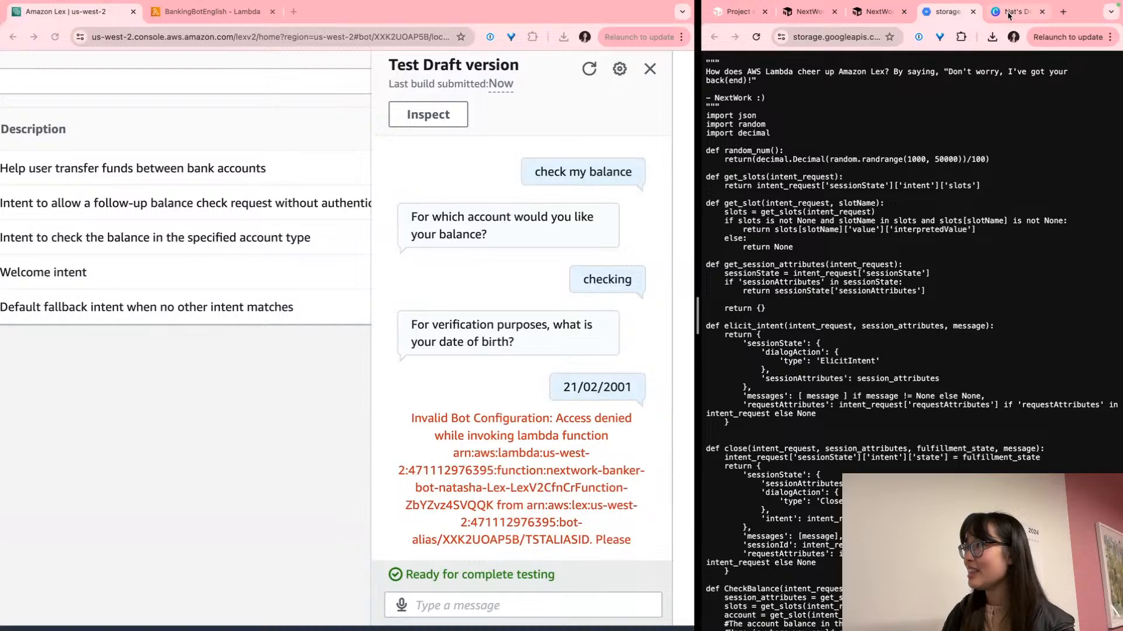
left_click(1016, 12)
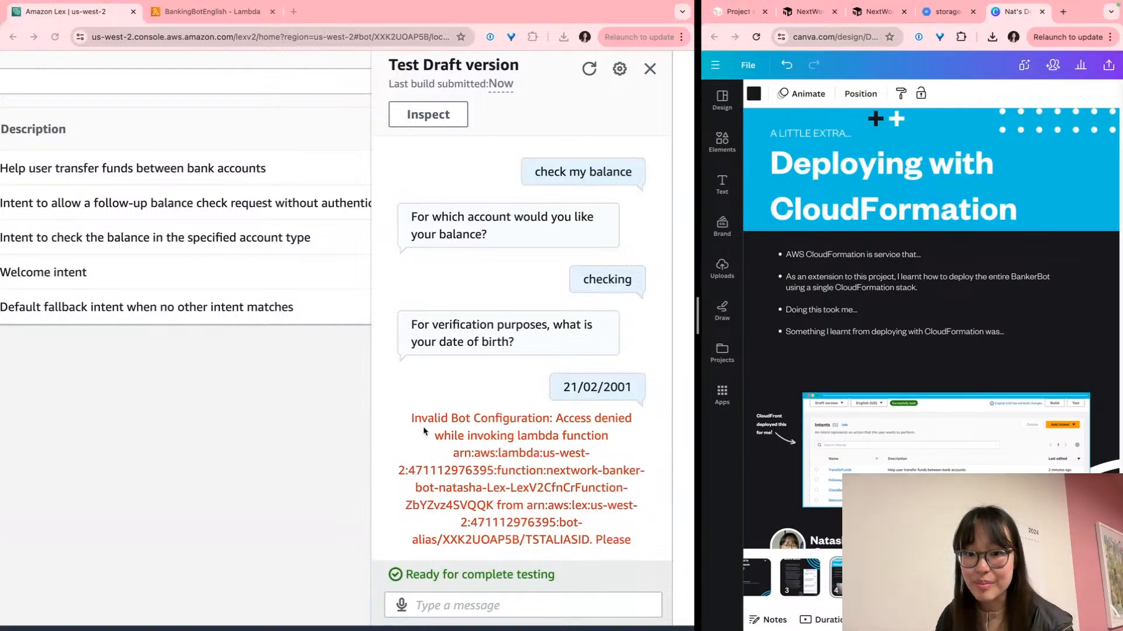
scroll(468, 431, "up", 2)
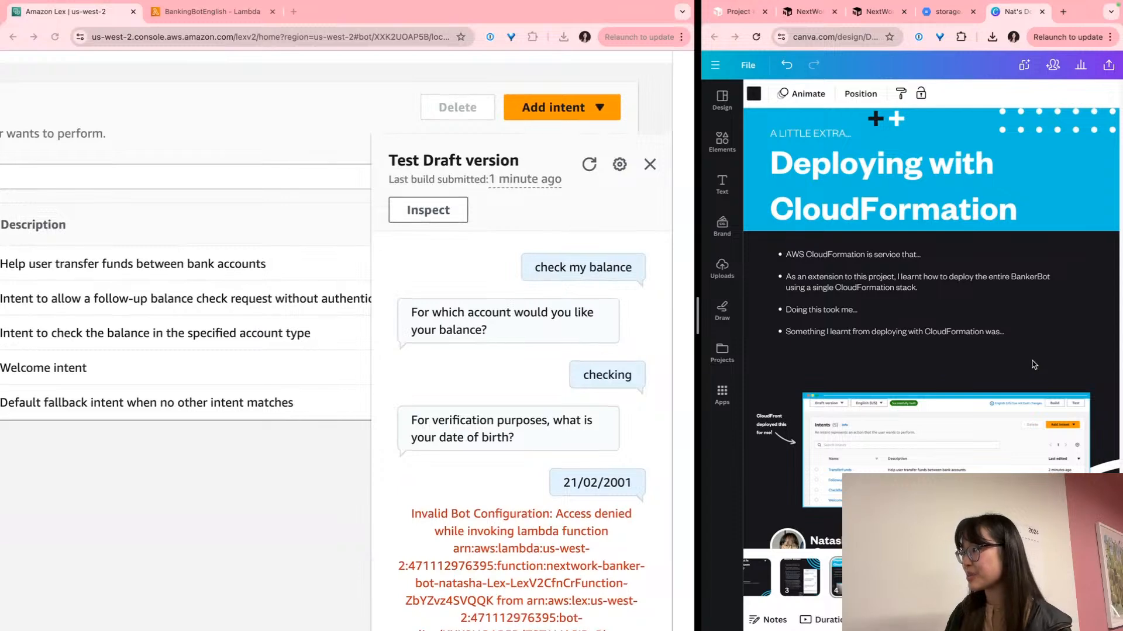
key("super+v")
scroll(1033, 365, "down", 2)
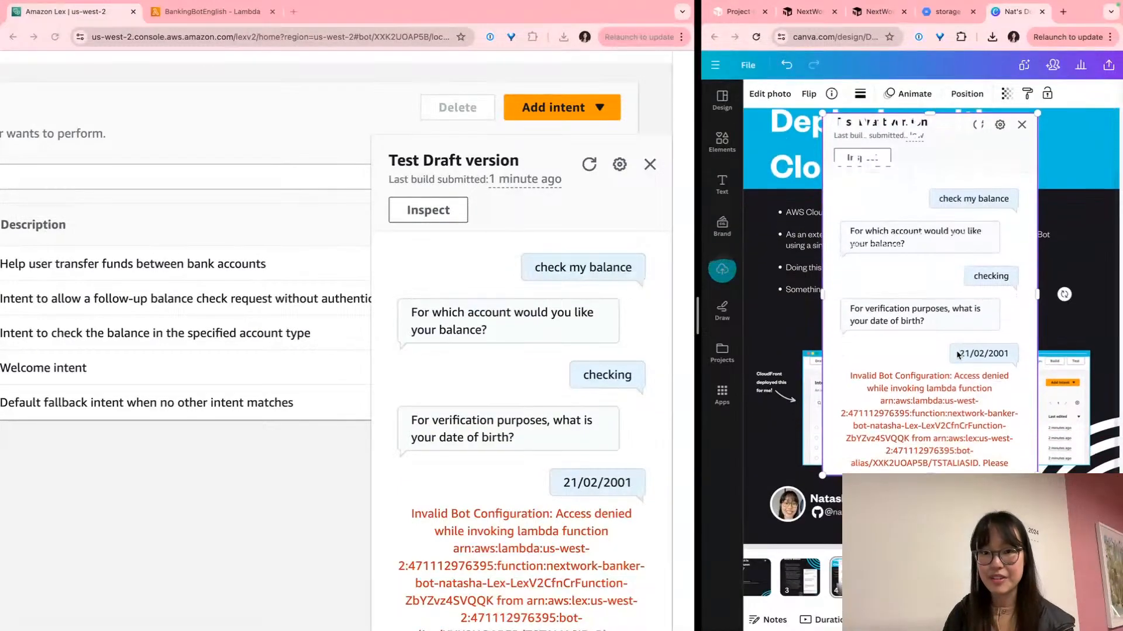
scroll(280, 369, "down", 1)
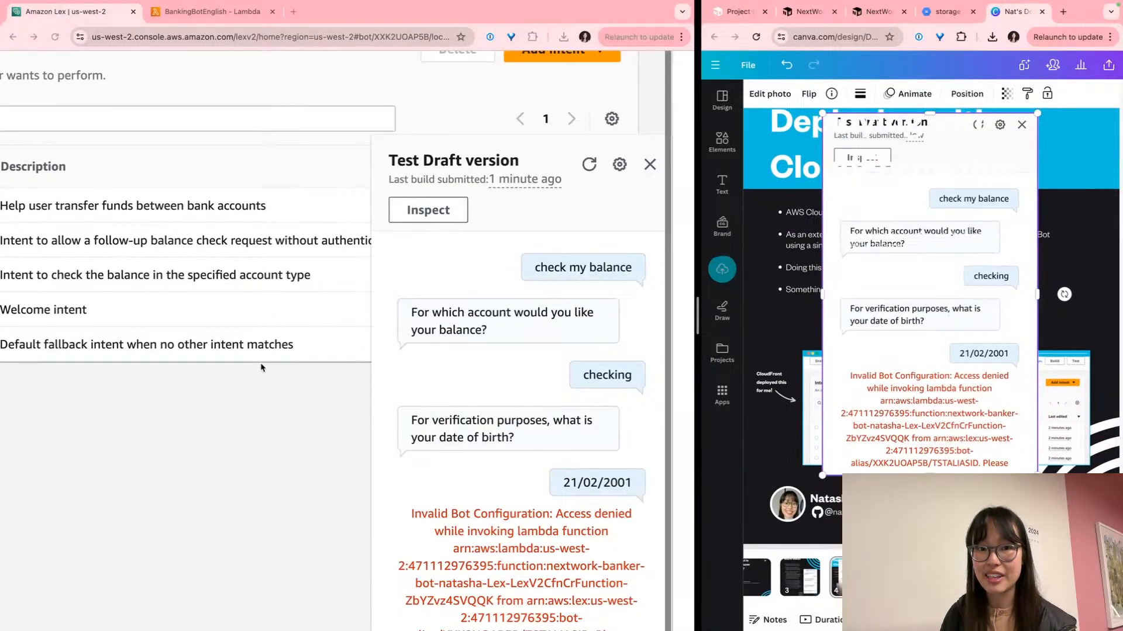
Examine the access-denied error text and the Lambda function ARN it names
left_click(884, 14)
scroll(527, 614, "down", 2)
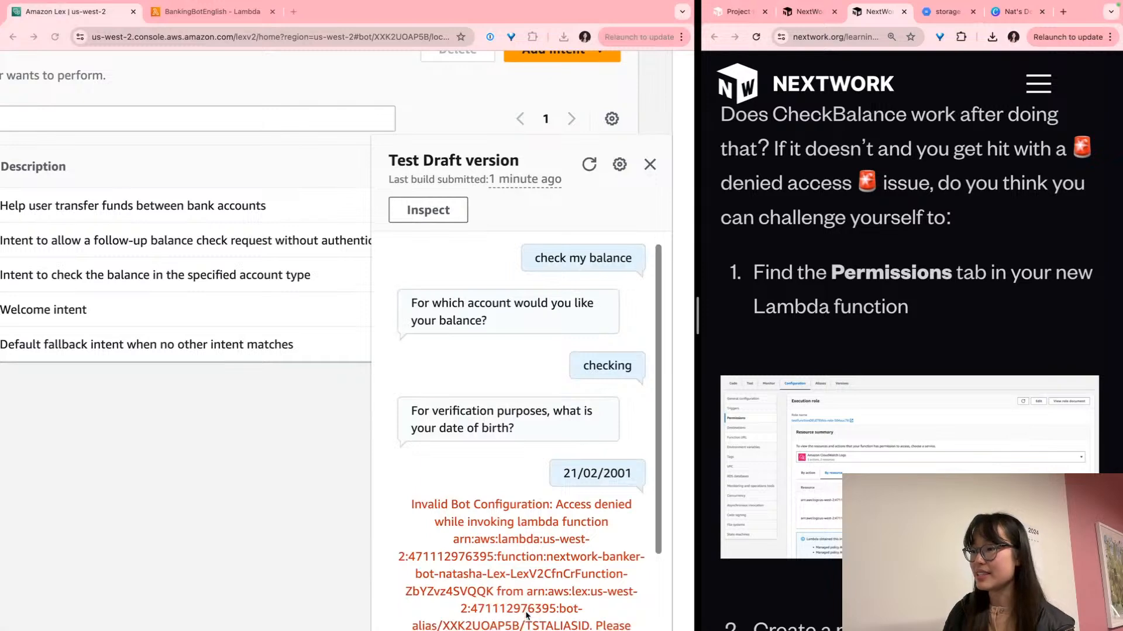
left_click(588, 500)
scroll(605, 495, "up", 5)
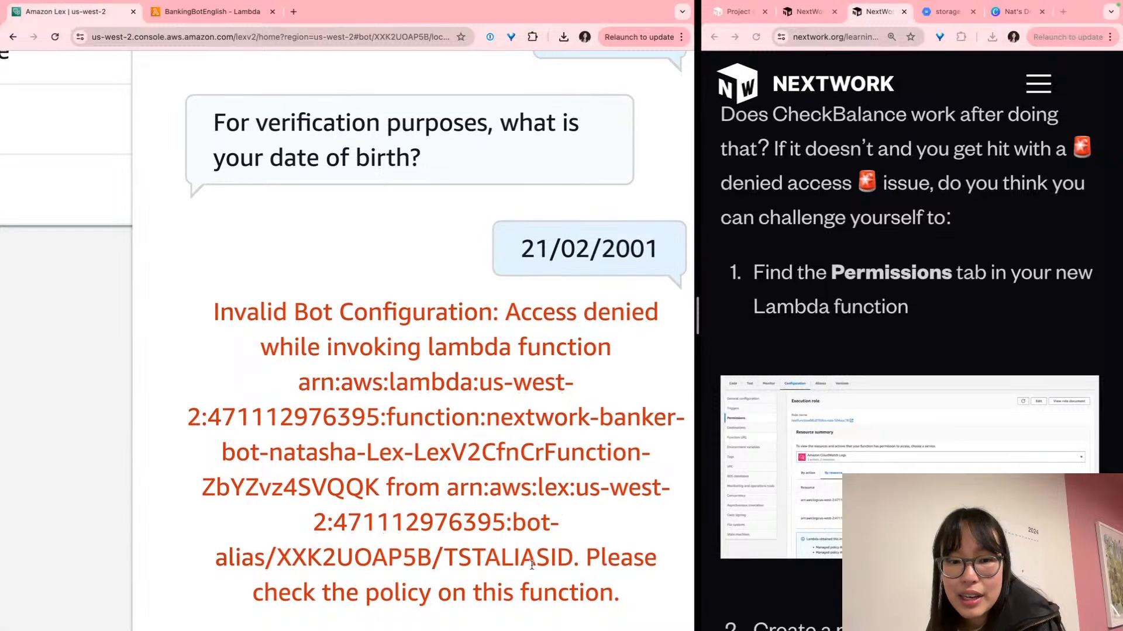
triple_click(531, 564)
left_click(527, 560)
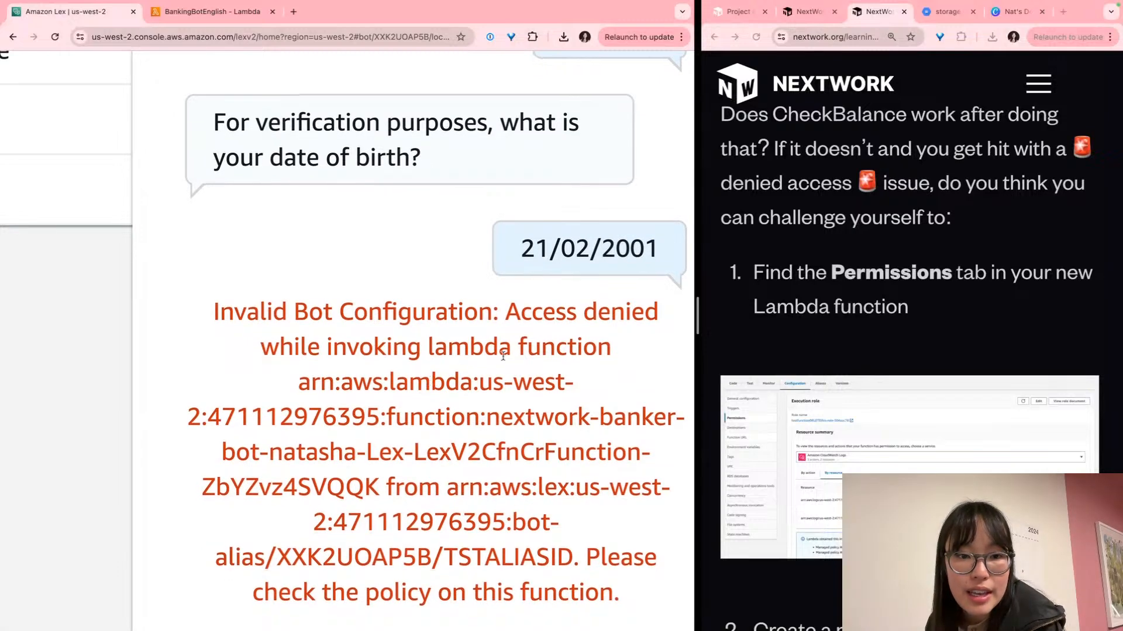
scroll(503, 344, "right", 1)
left_click_drag(505, 339, 579, 318)
left_click(585, 317)
scroll(588, 318, "left", 1)
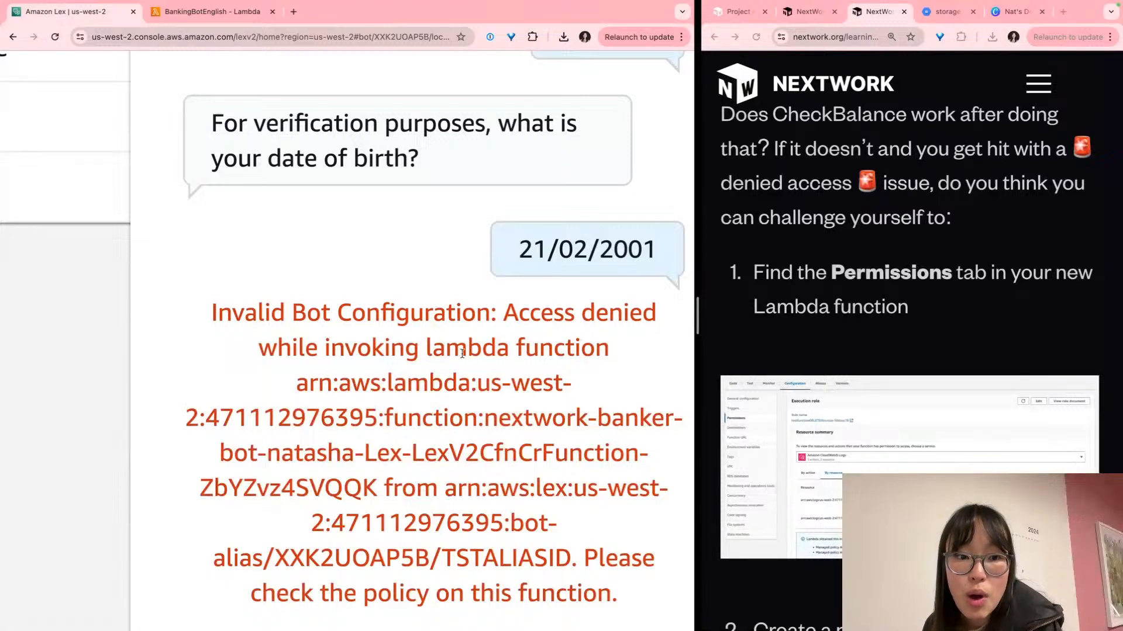
left_click_drag(301, 386, 482, 423)
left_click(377, 484)
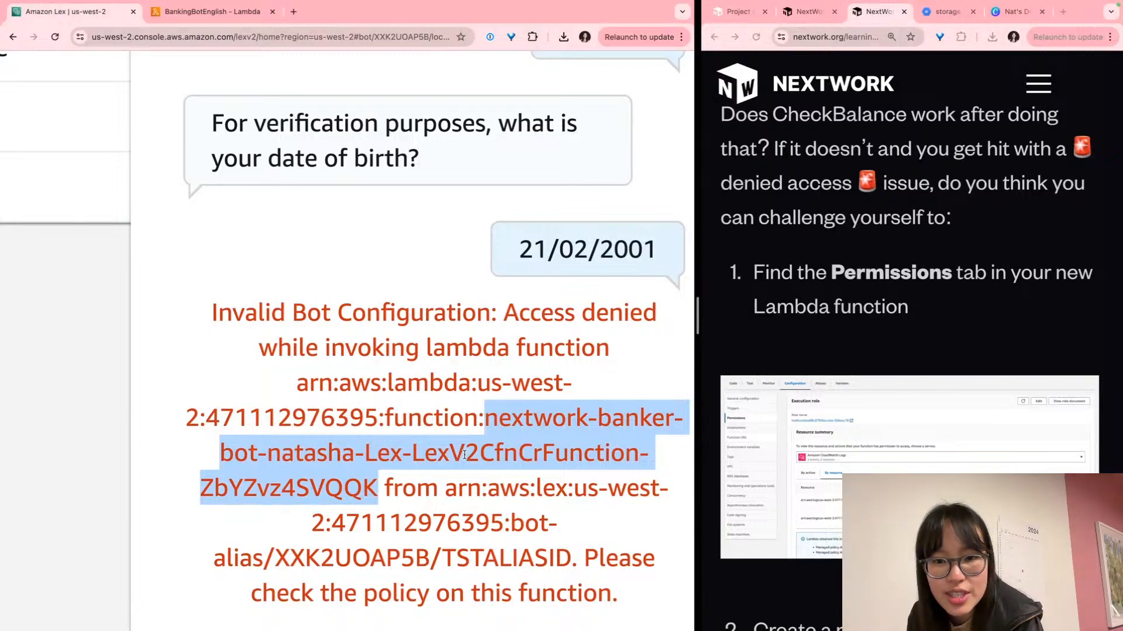
left_click(417, 426)
scroll(417, 426, "down", 1)
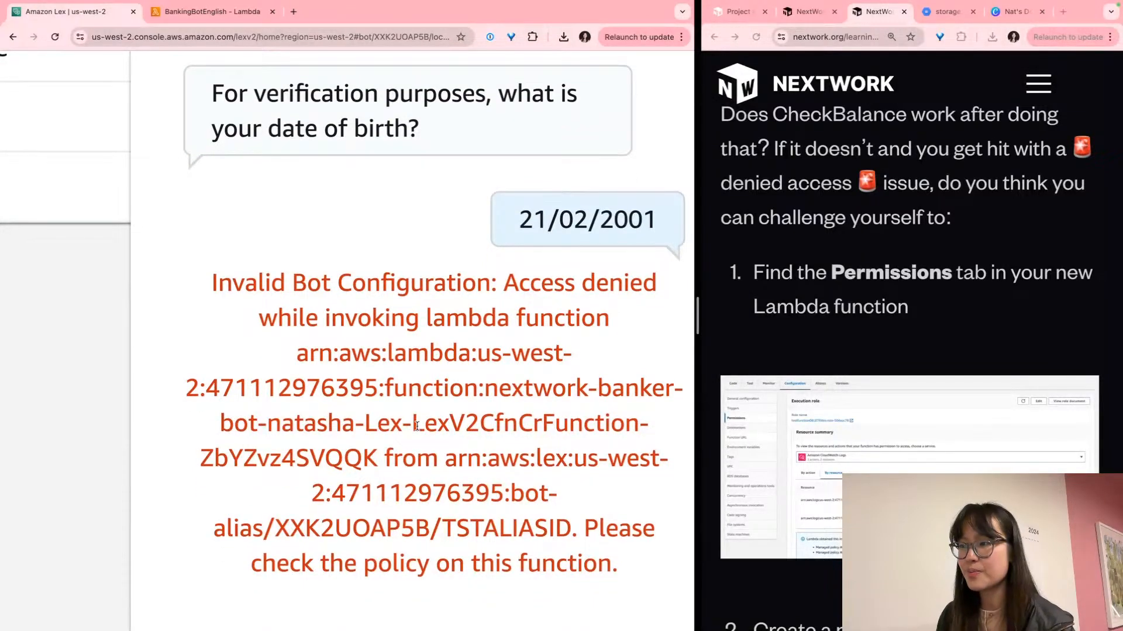
scroll(421, 435, "down", 5)
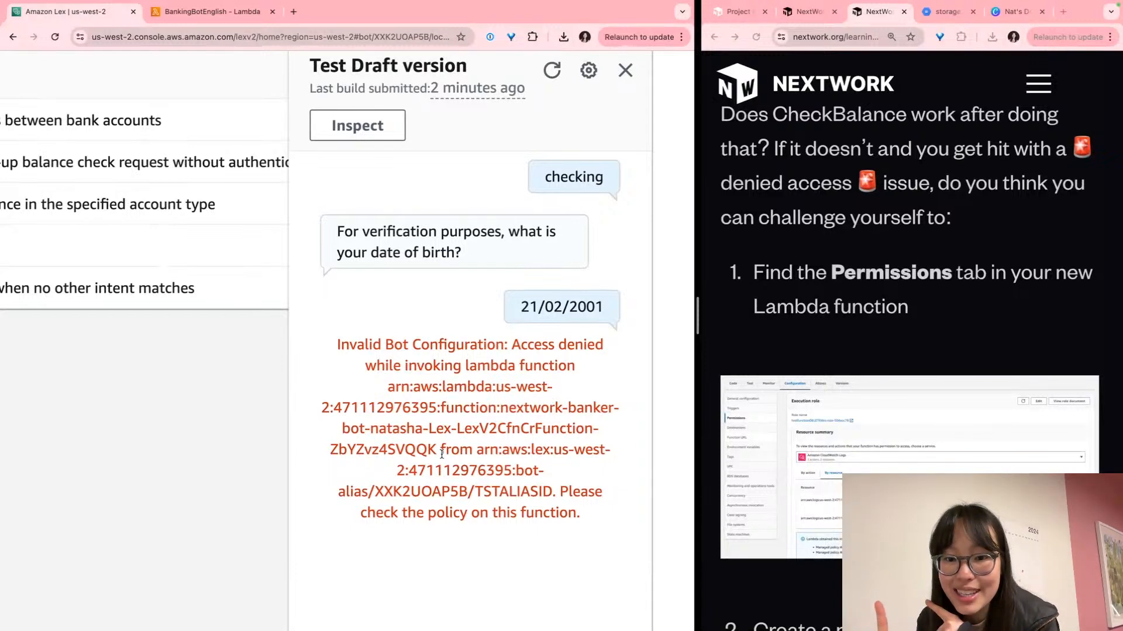
scroll(417, 500, "left", 1)
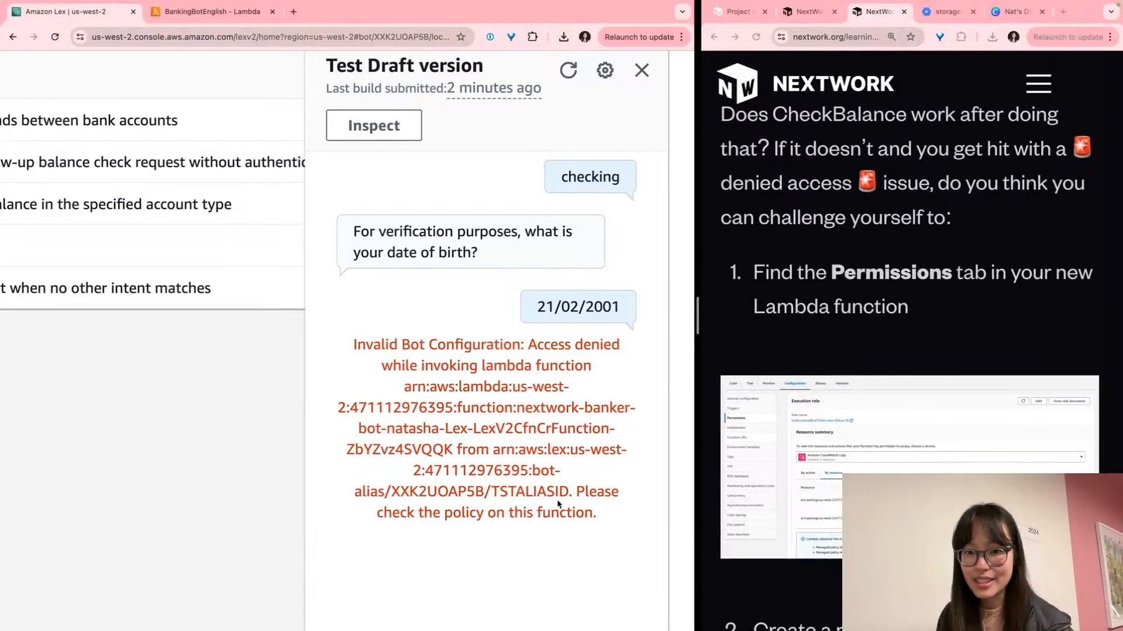
scroll(588, 537, "up", 5)
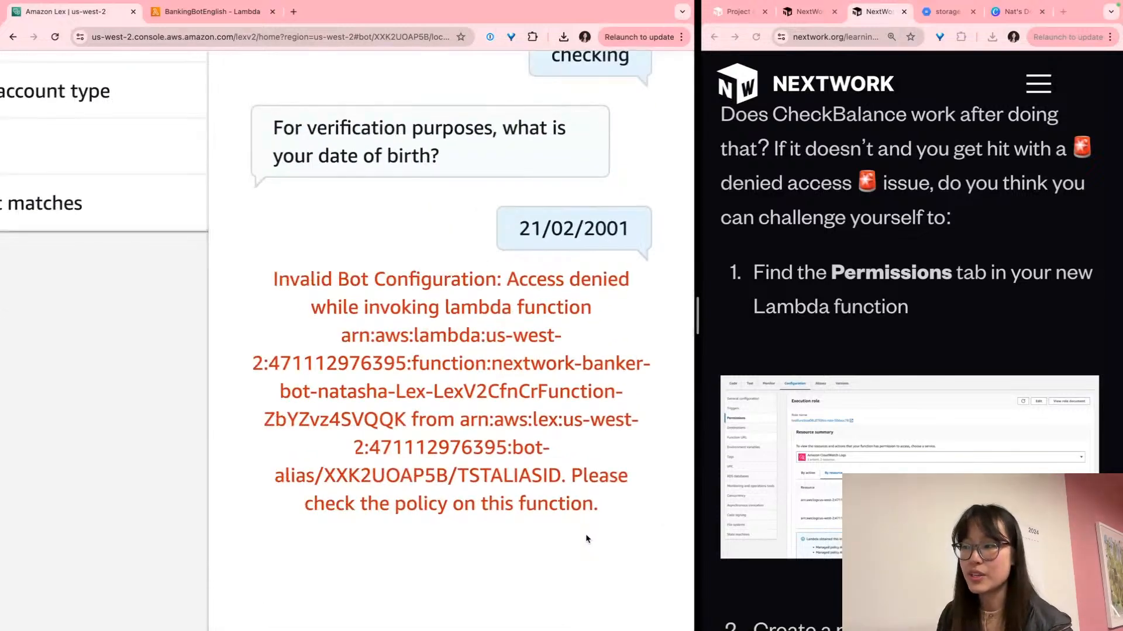
double_click(395, 395)
left_click_drag(429, 396, 556, 458)
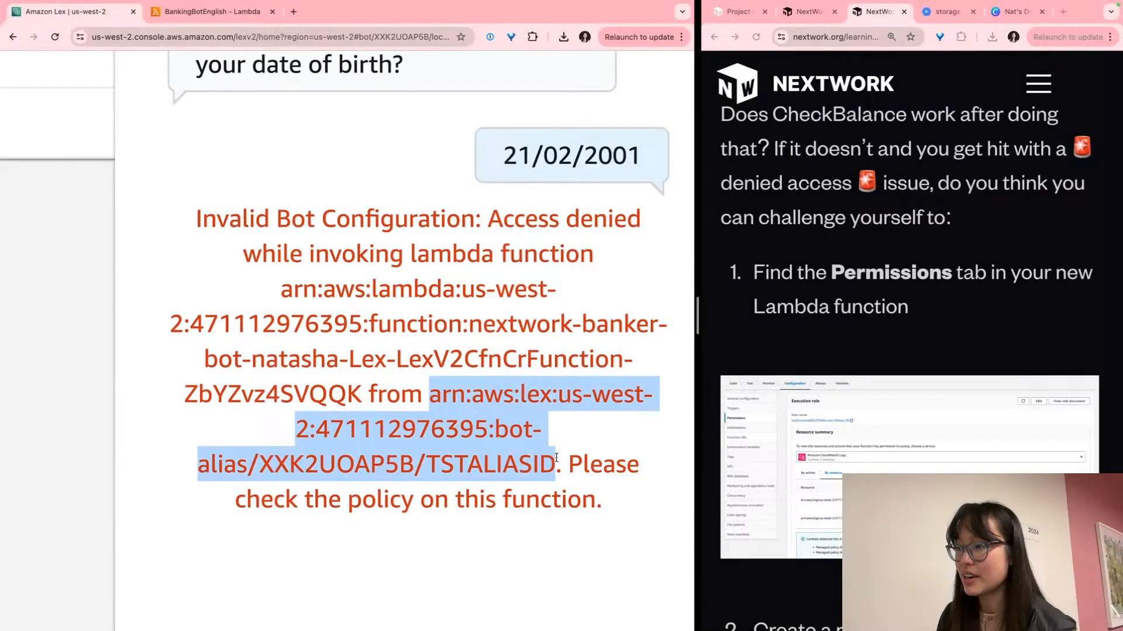
double_click(533, 392)
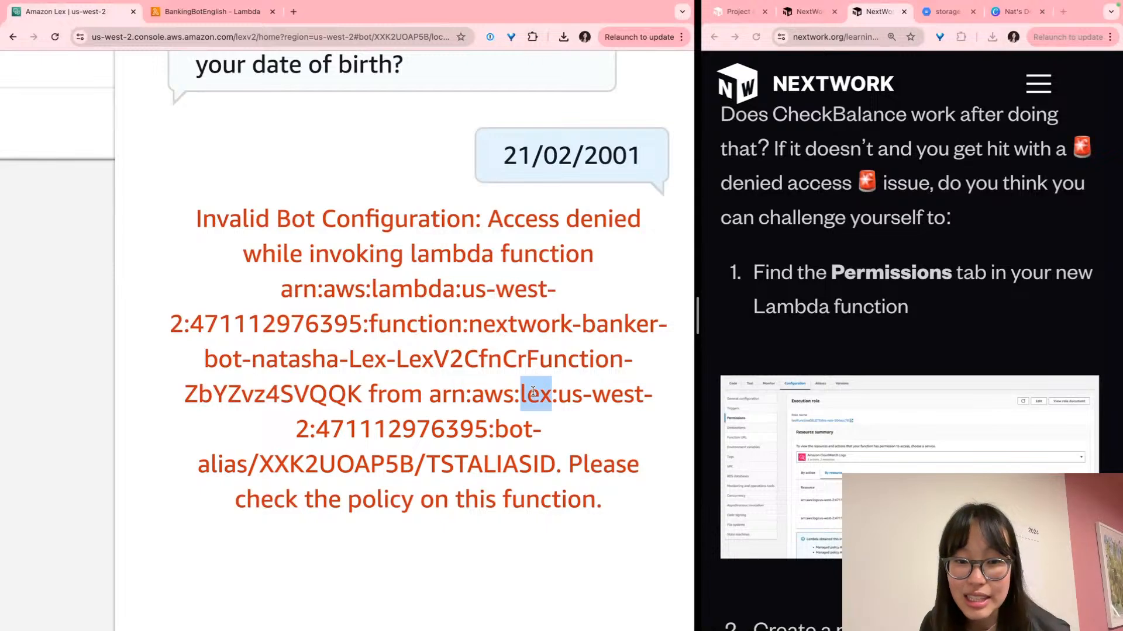
left_click(515, 428)
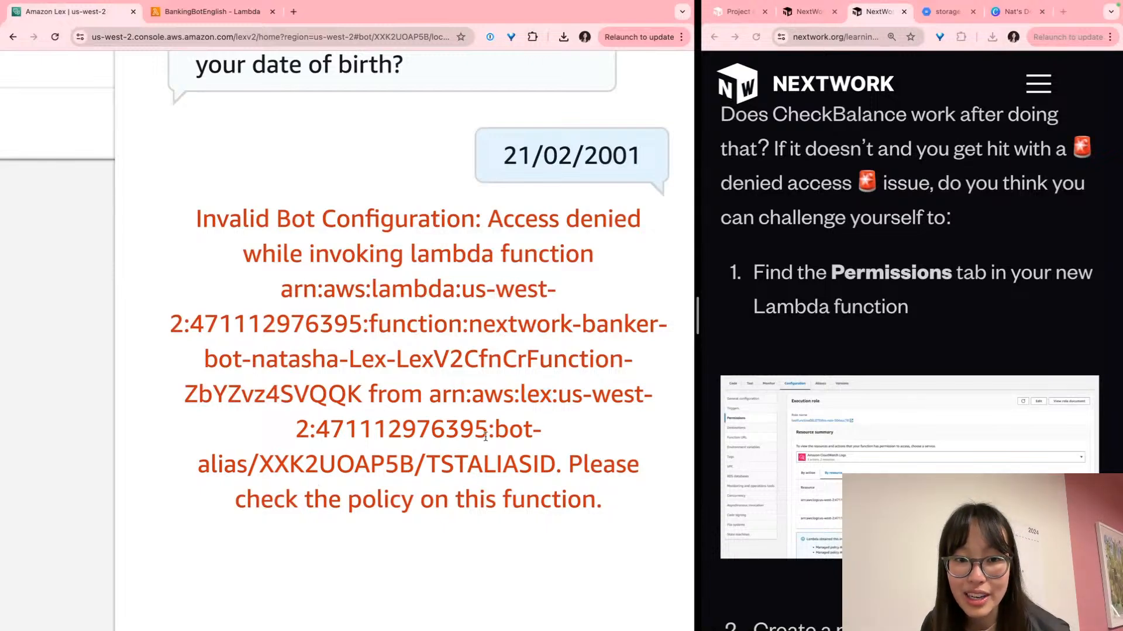
left_click_drag(494, 427, 557, 452)
left_click(259, 470)
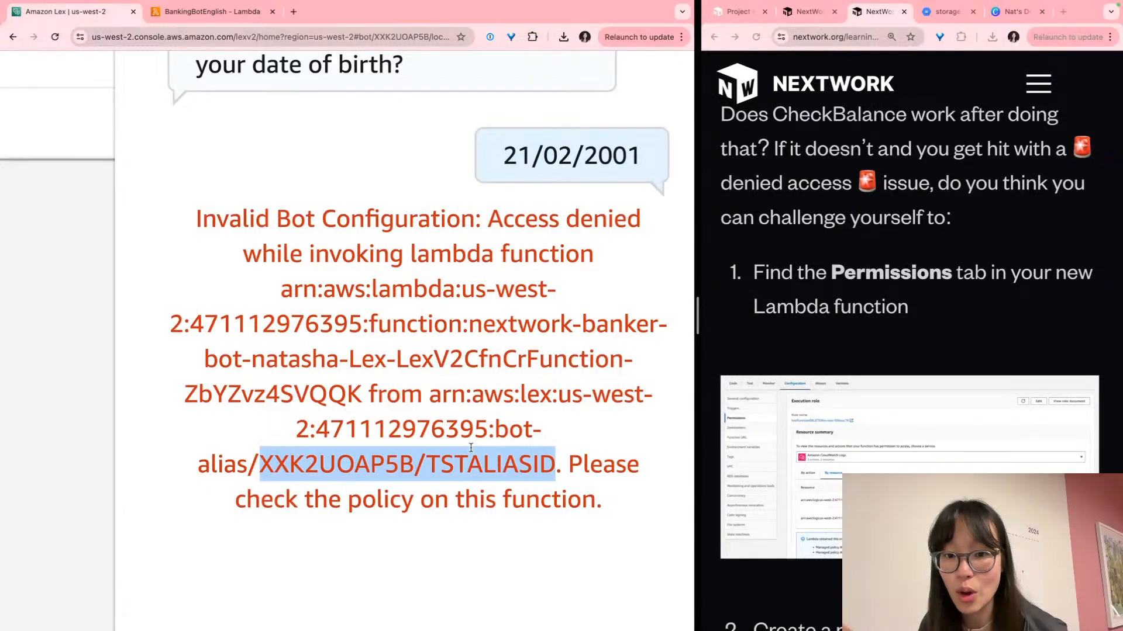
double_click(360, 454)
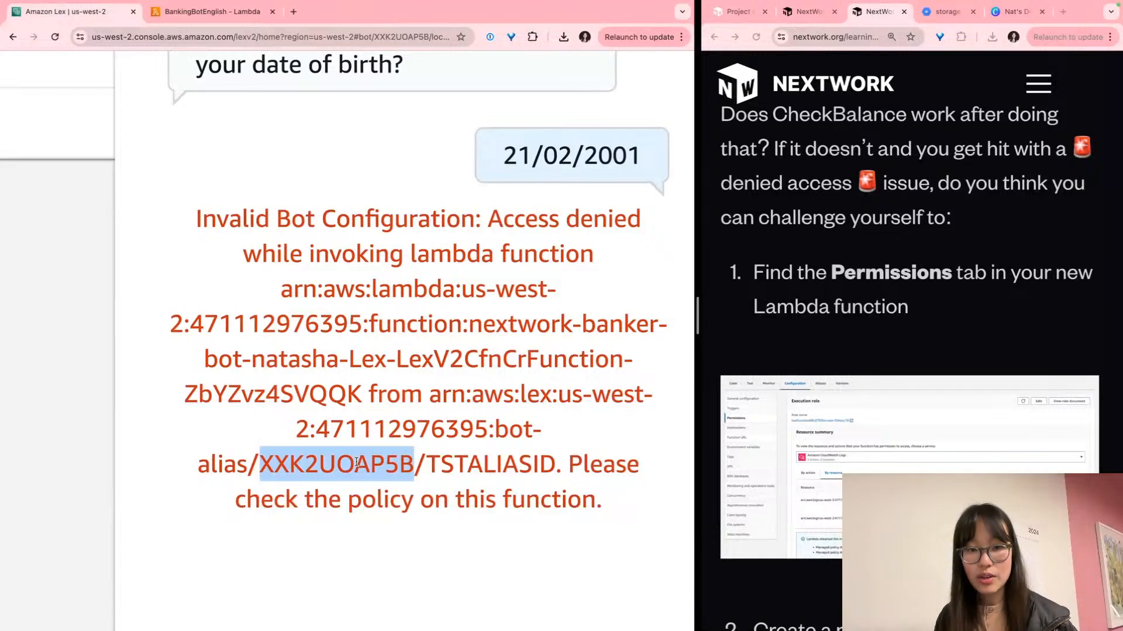
scroll(352, 466, "down", 10)
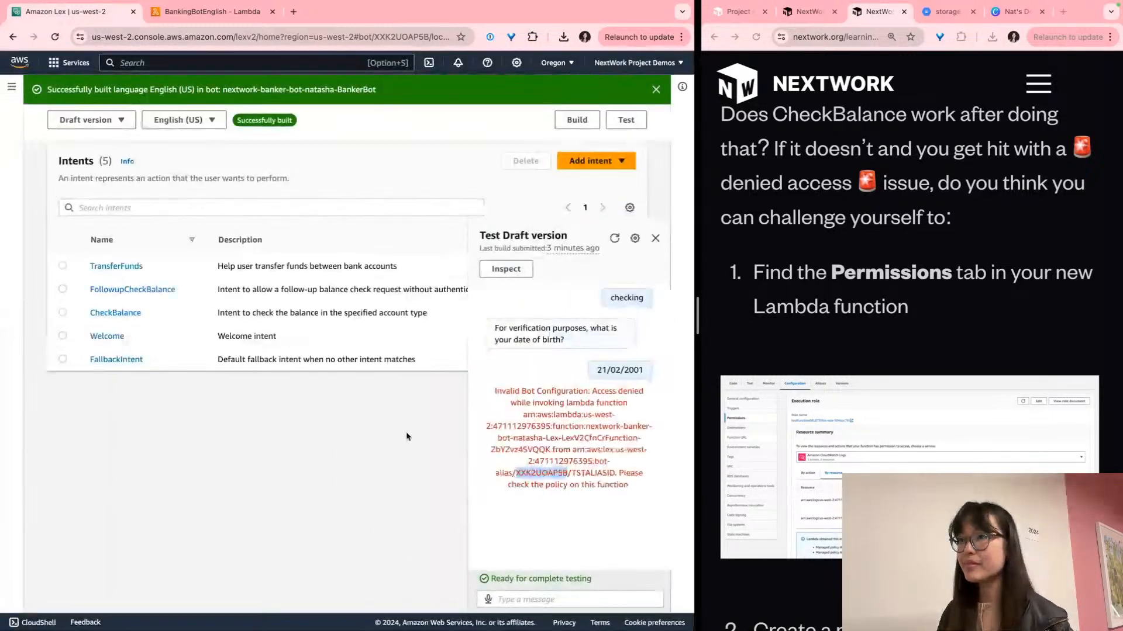
Close the error test chat and inspect Version 1's details, including its version and bot name
left_click(658, 240)
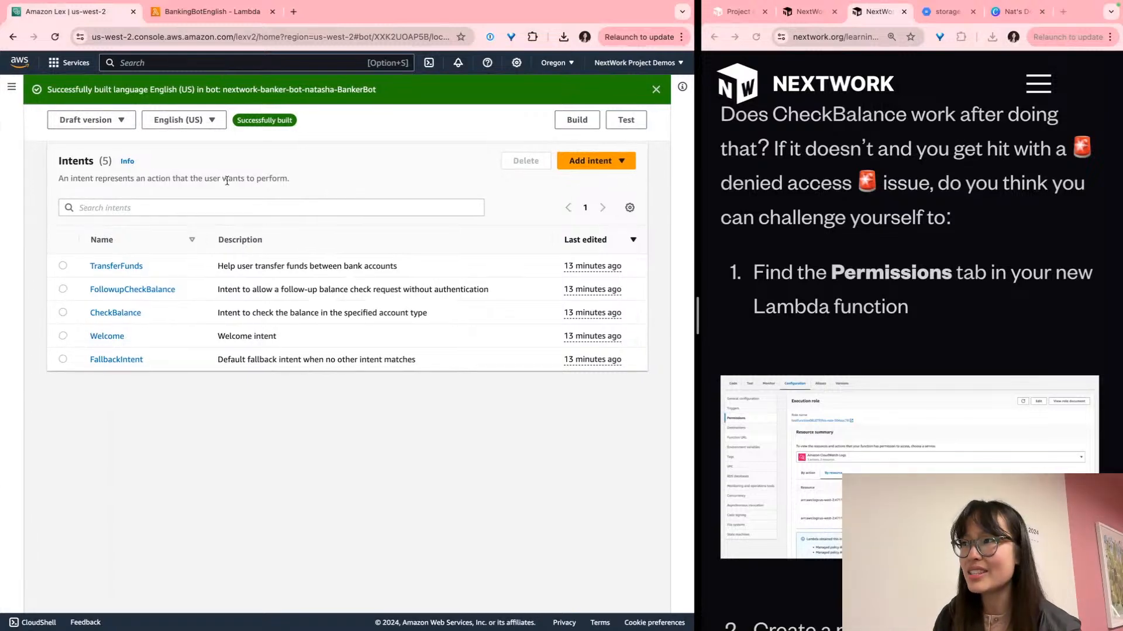
left_click(18, 174)
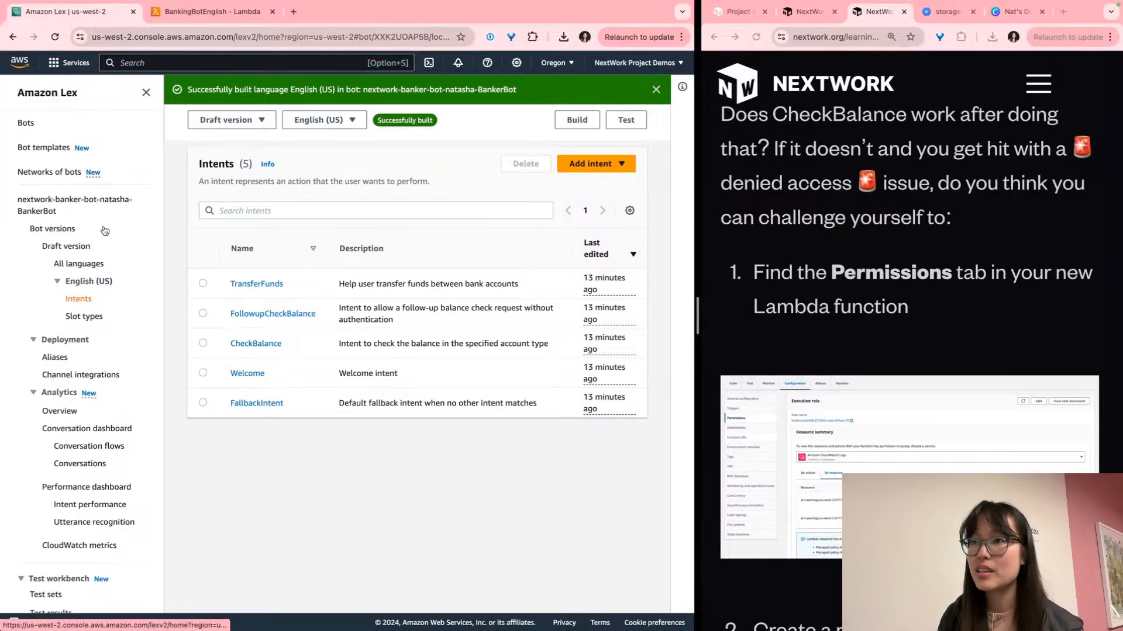
scroll(103, 229, "down", 2)
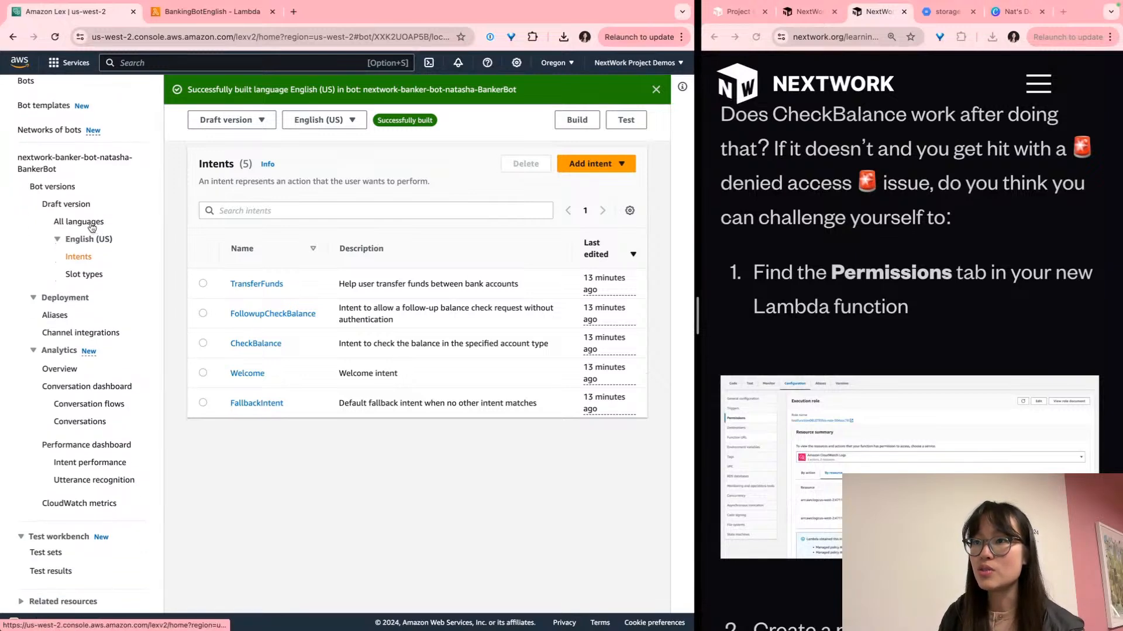
left_click(52, 187)
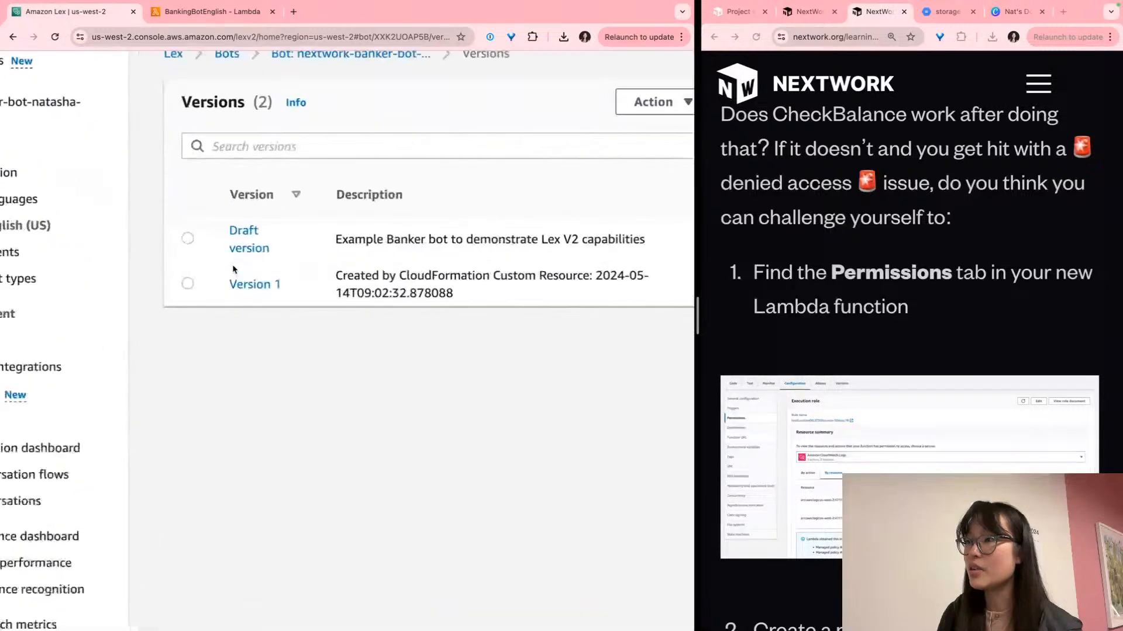
left_click(254, 284)
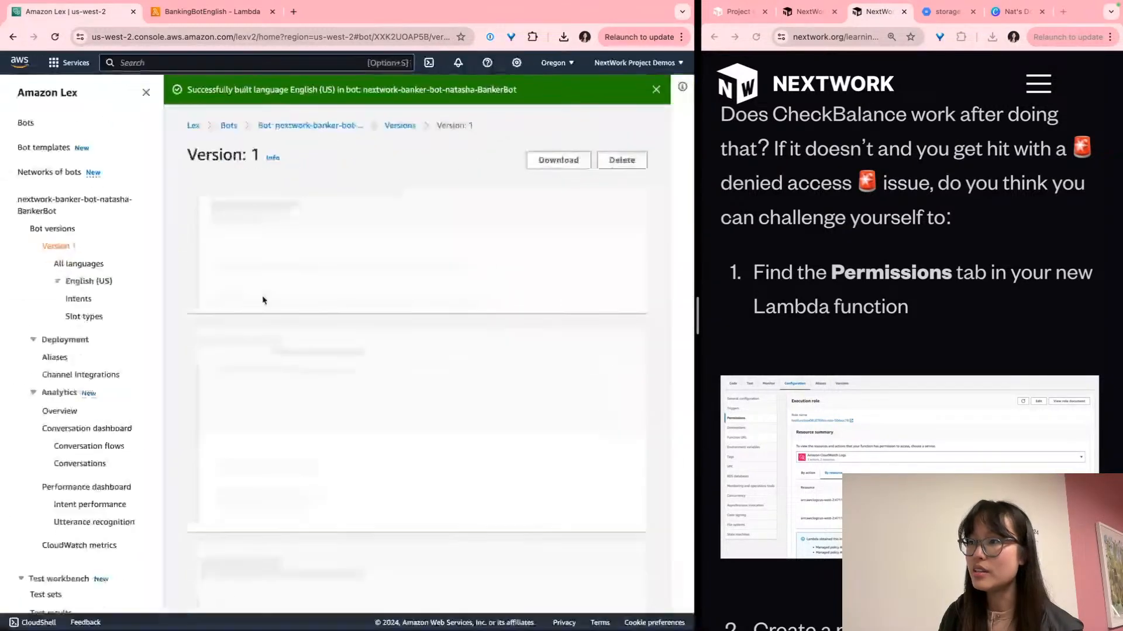
scroll(308, 331, "down", 1)
triple_click(221, 223)
left_click(211, 229)
triple_click(233, 263)
left_click(271, 275)
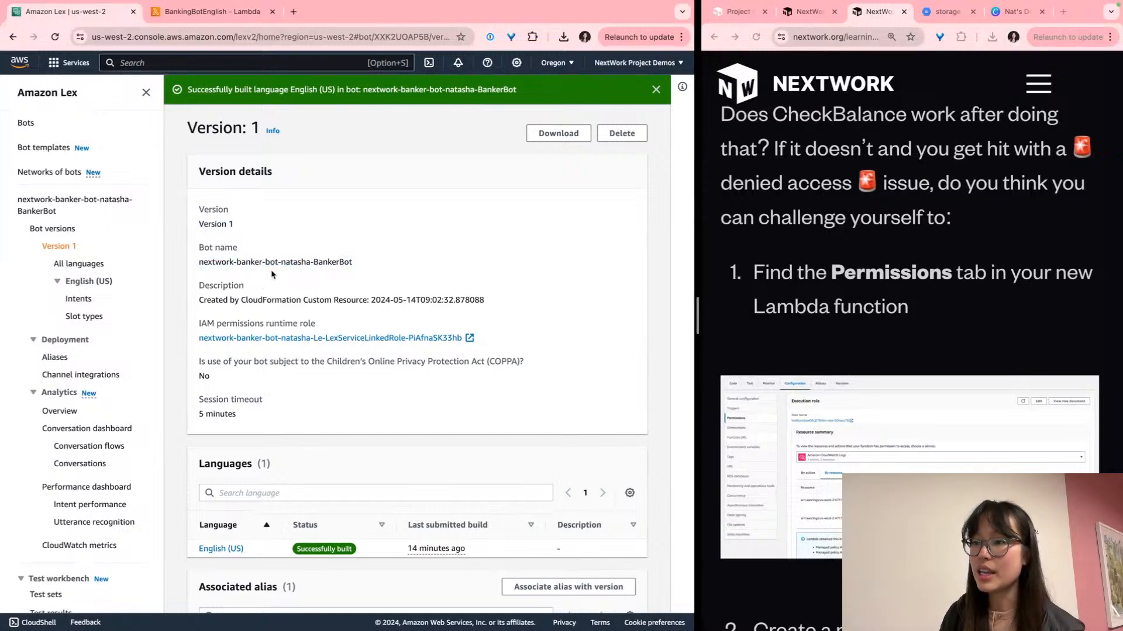
scroll(279, 465, "down", 3)
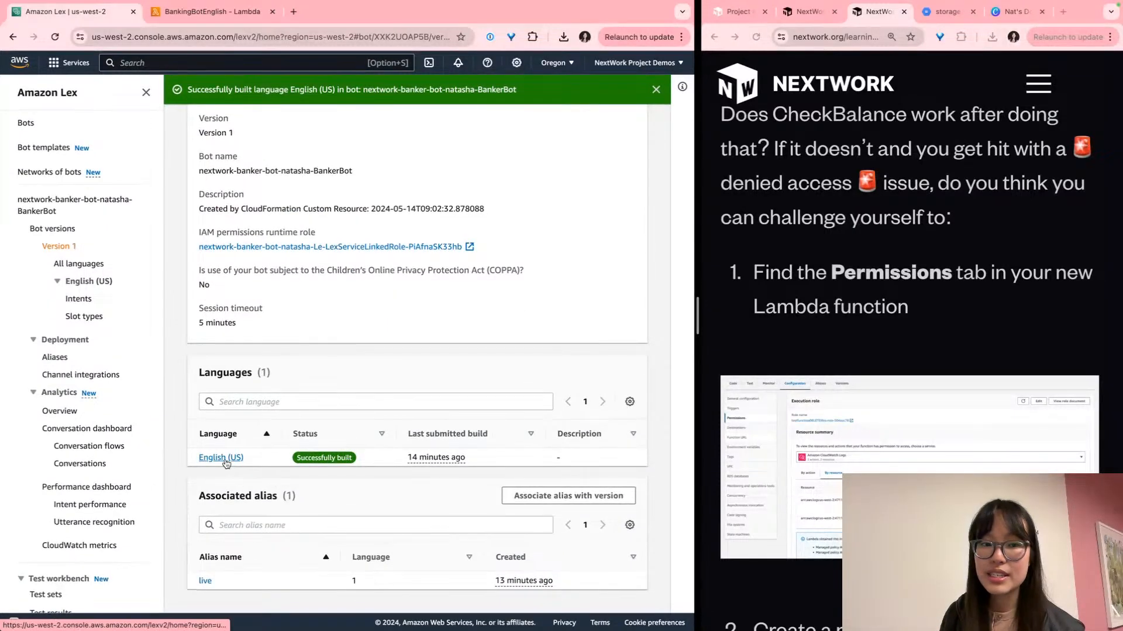
Review Version 1's English (US) language details, then return to the BankerBot overview
left_click(229, 455)
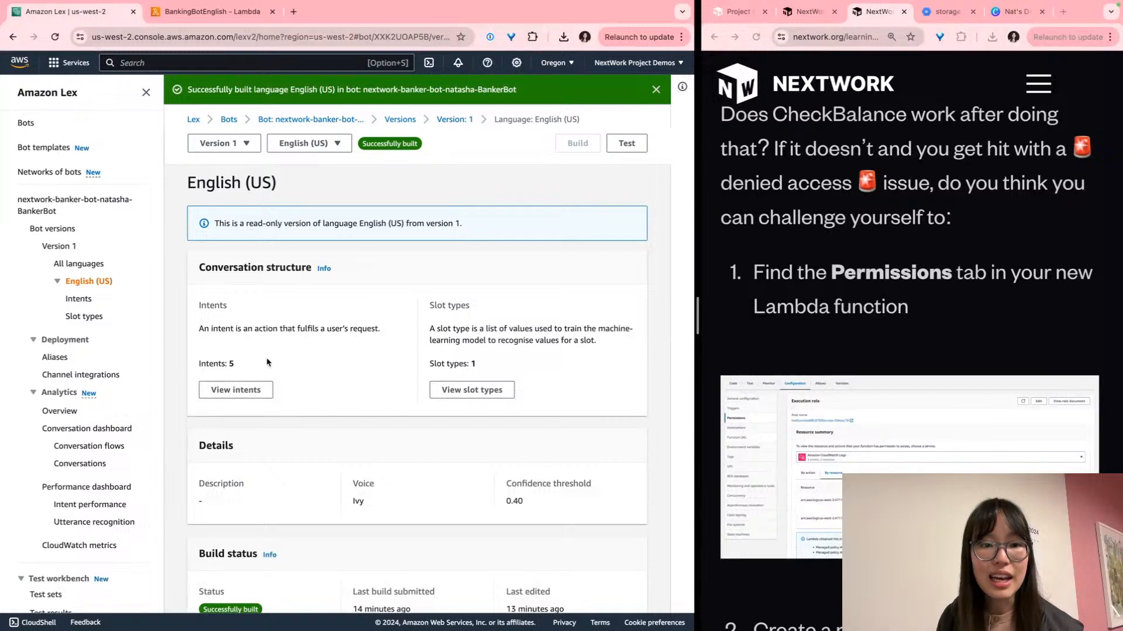
scroll(308, 356, "up", 5)
scroll(308, 357, "right", 1)
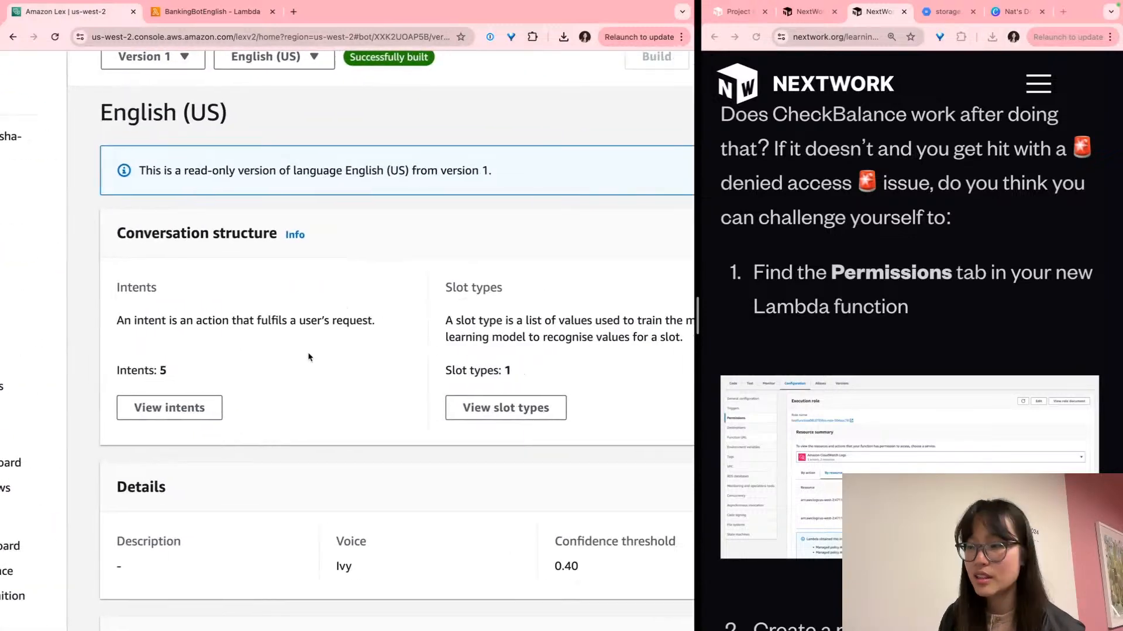
scroll(308, 356, "down", 6)
scroll(308, 357, "down", 1)
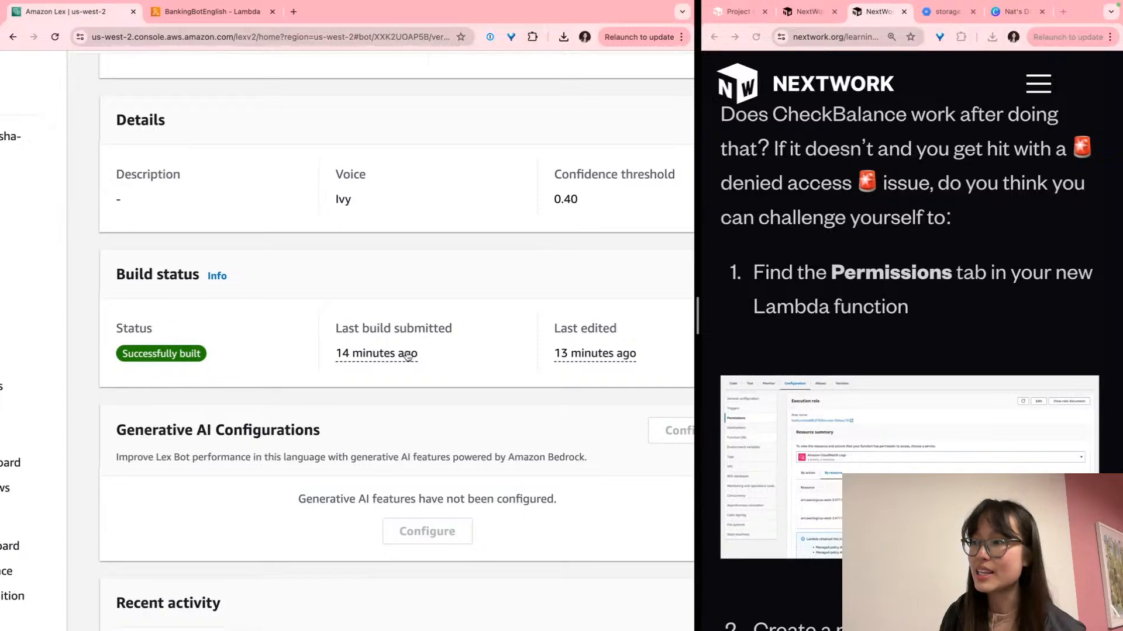
scroll(421, 358, "right", 1)
scroll(561, 354, "down", 8)
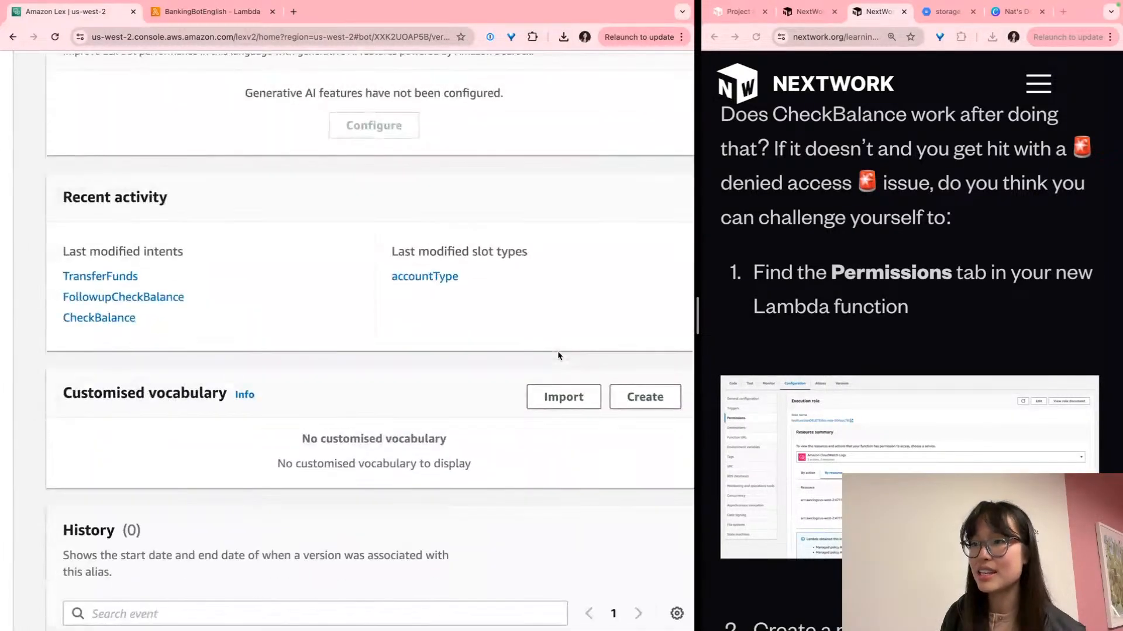
scroll(557, 351, "down", 1)
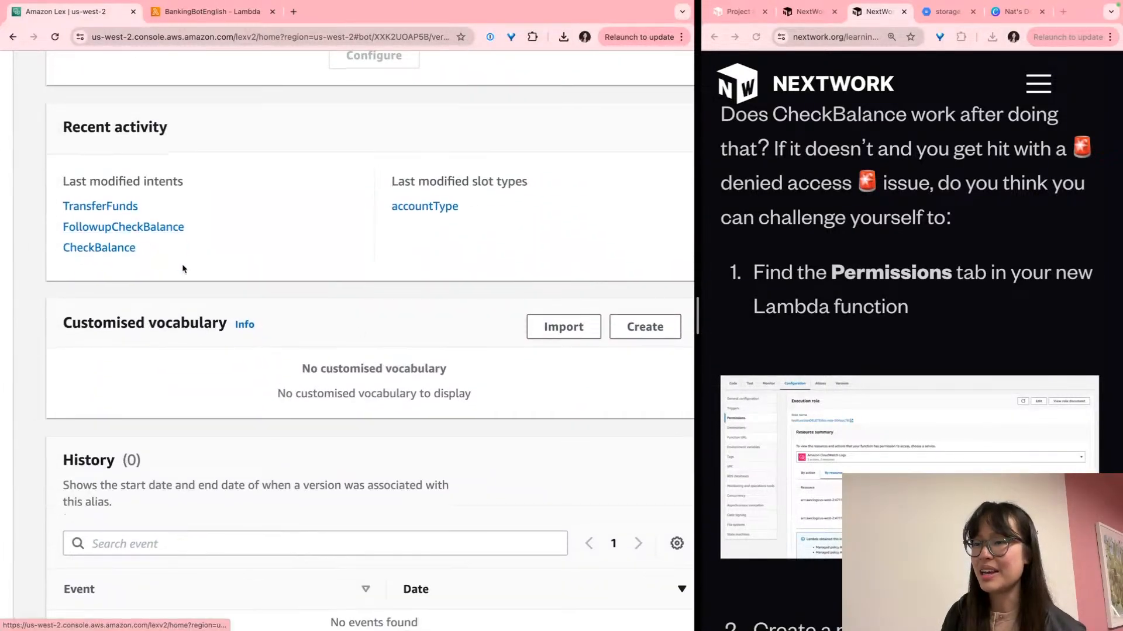
scroll(181, 269, "down", 1)
scroll(183, 268, "up", 10)
scroll(183, 268, "up", 8)
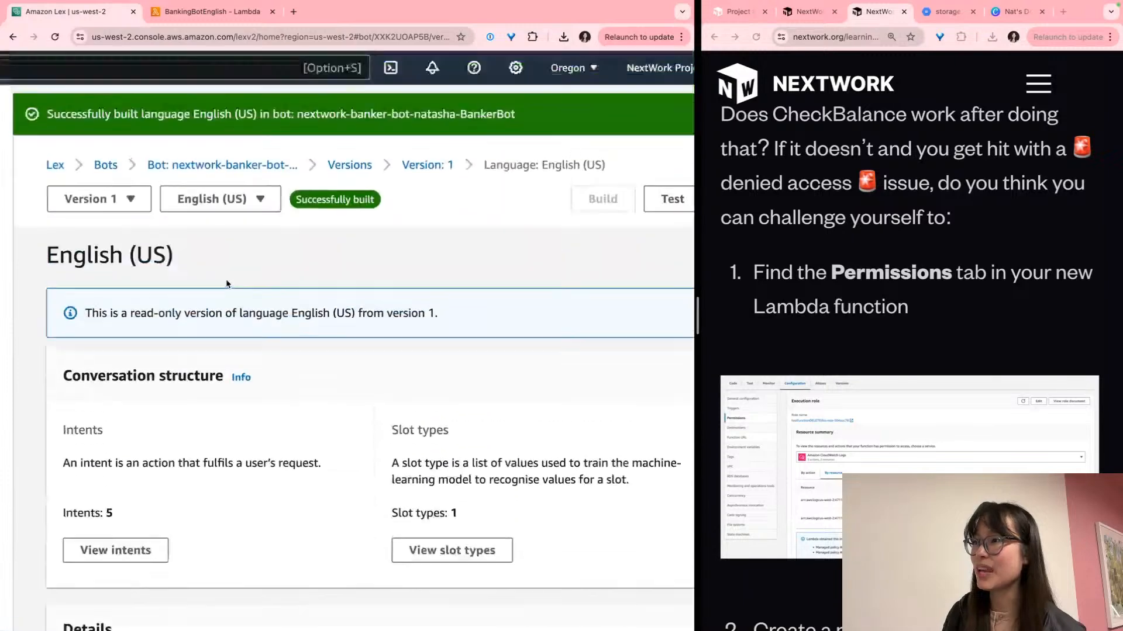
scroll(228, 286, "down", 4)
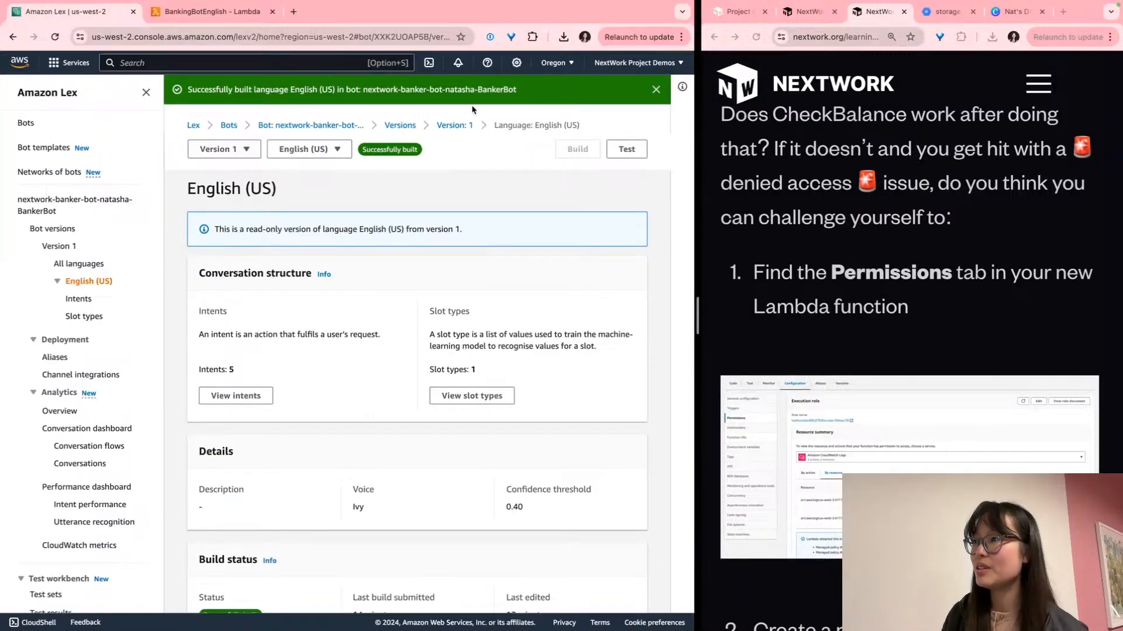
left_click(300, 126)
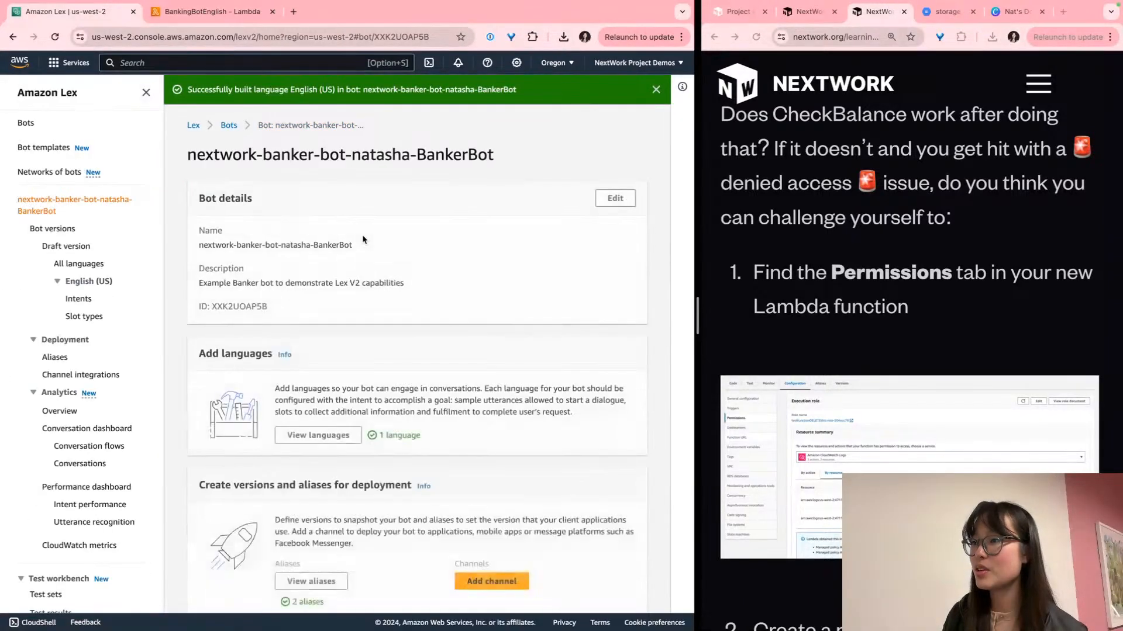
Reopen the live alias's English (US) settings, confirm BankingBotEnglish at $LATEST, and save
scroll(362, 238, "down", 4)
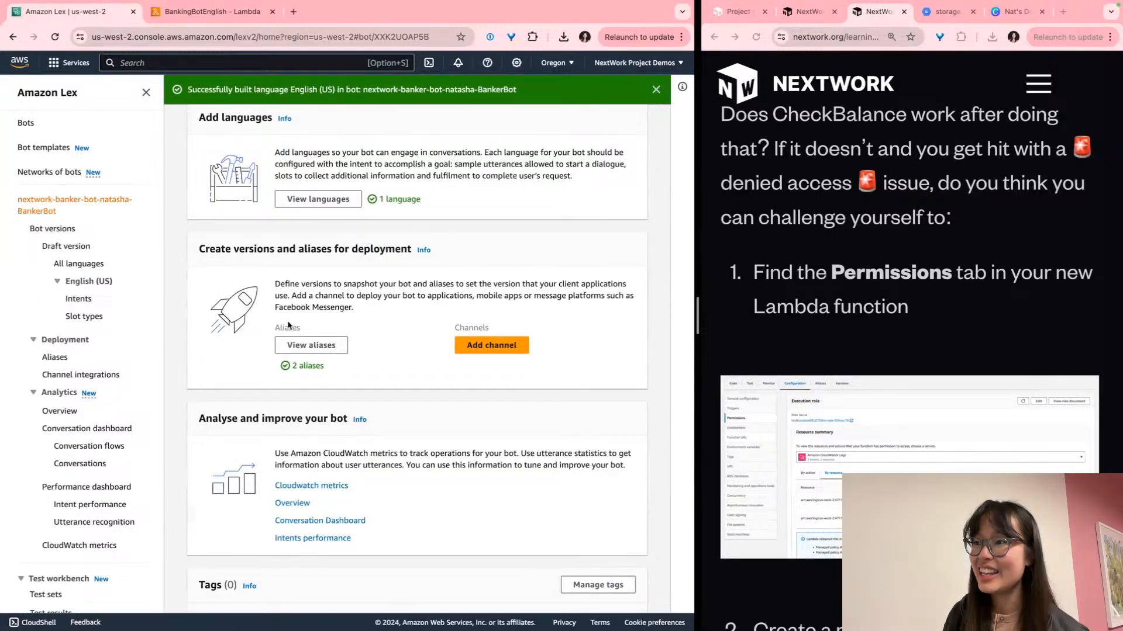
left_click(320, 346)
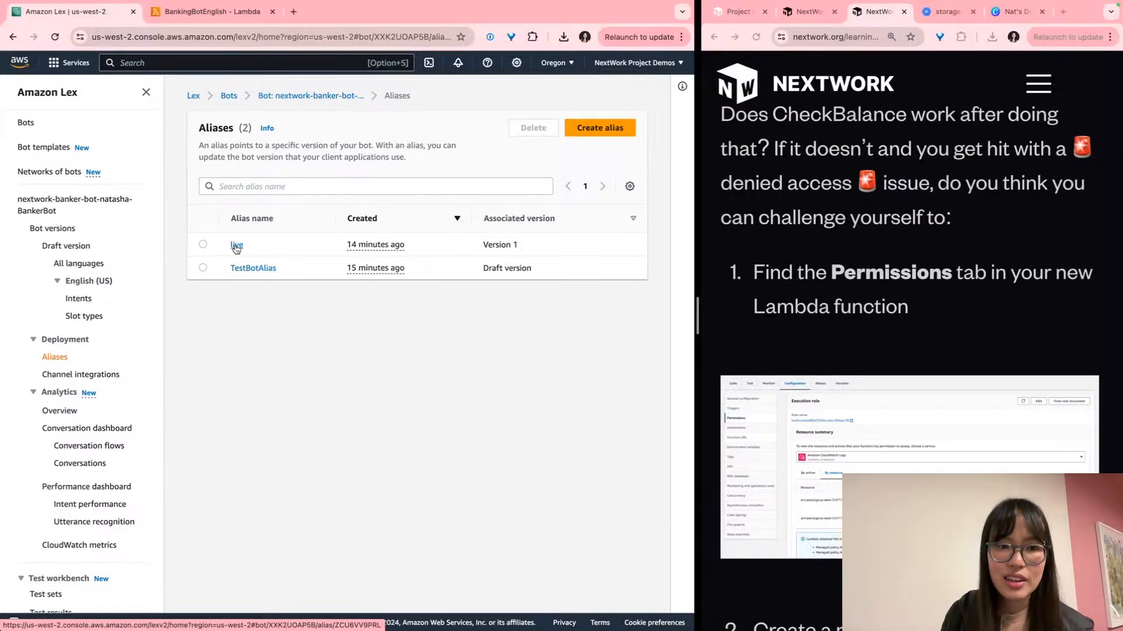
left_click(236, 245)
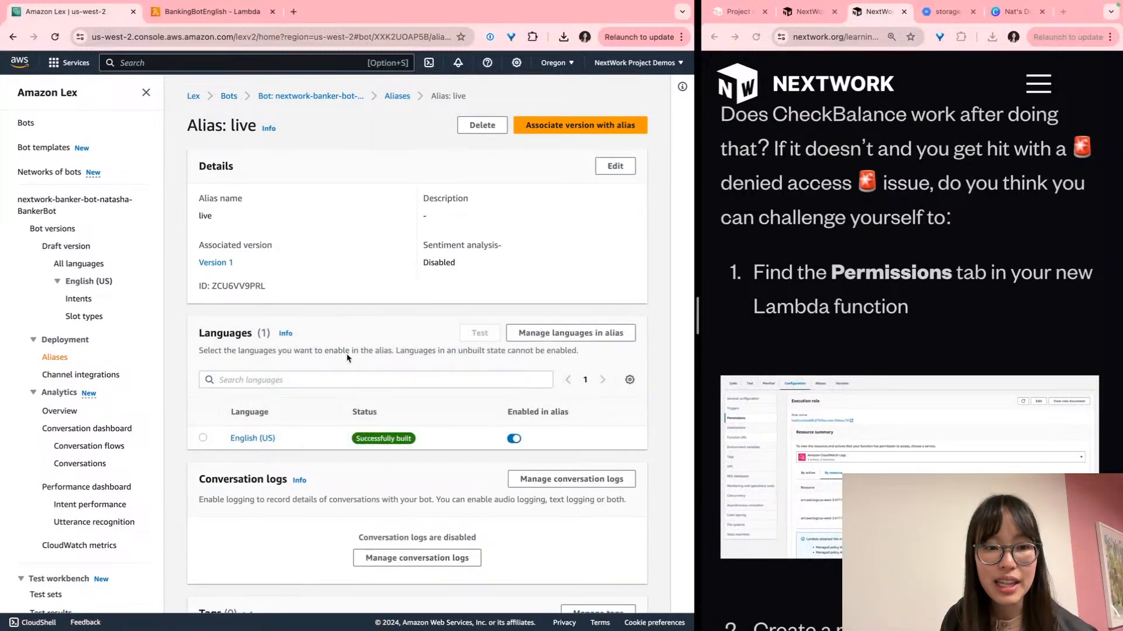
scroll(253, 439, "up", 5)
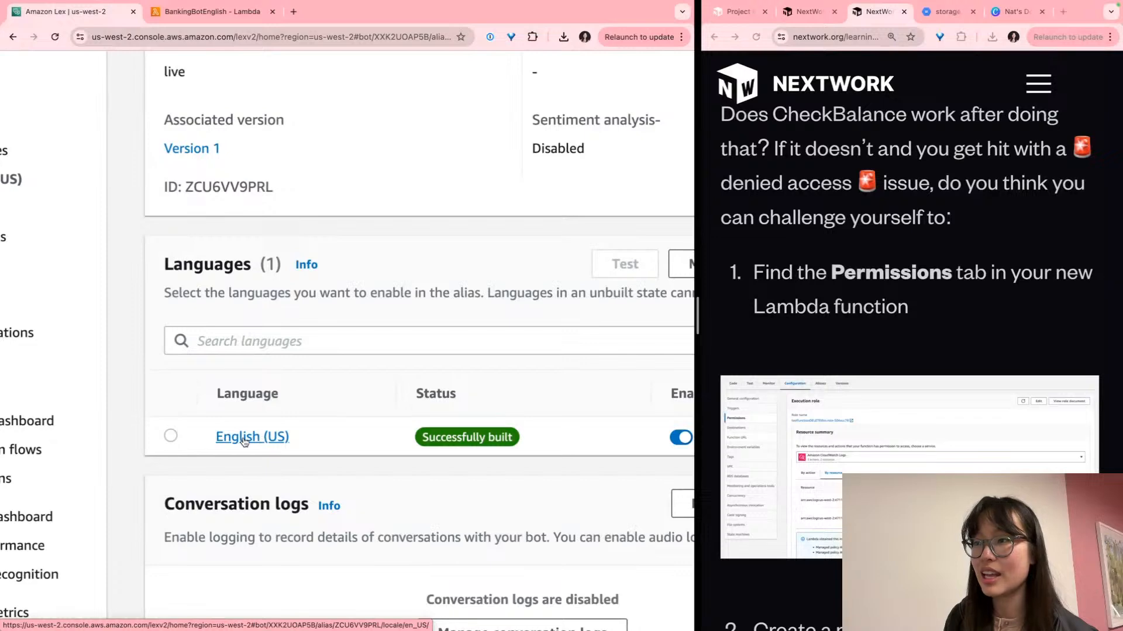
left_click(253, 437)
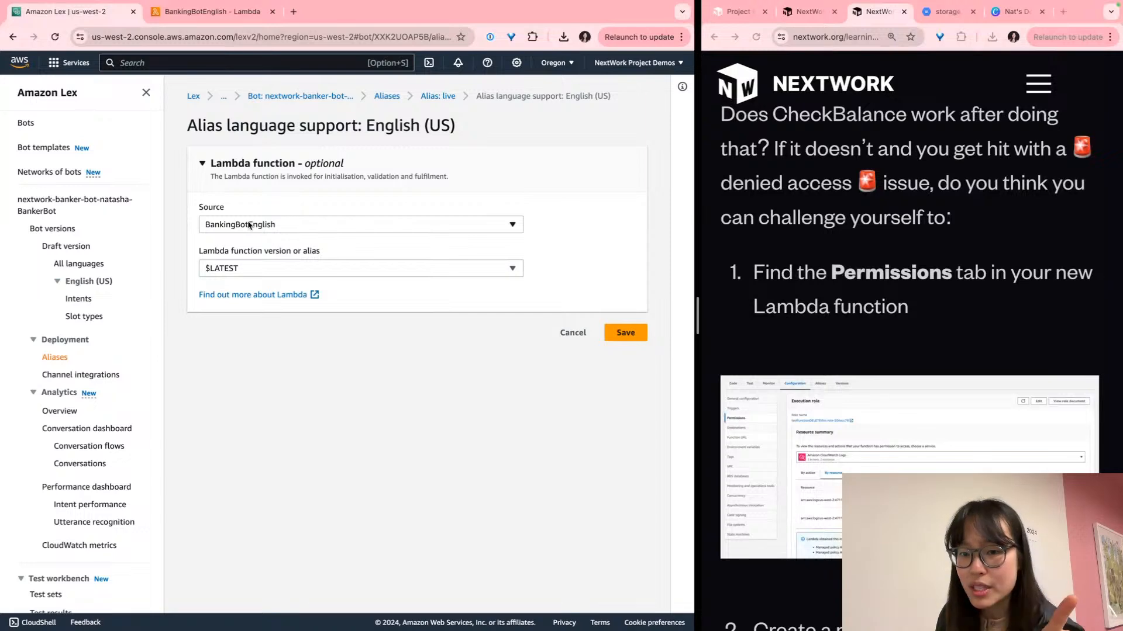
left_click(625, 333)
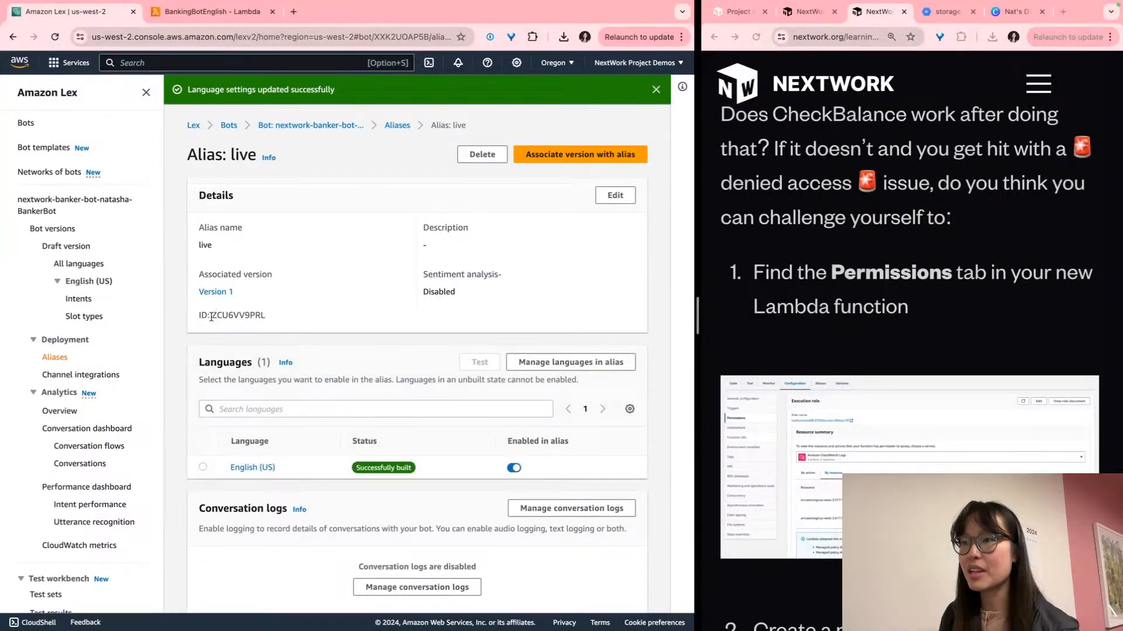
Paste bot ID XXK2UOAP5B into the live alias's Search languages box beside alias ID ZCU6VV9PRL
scroll(211, 318, "up", 5, "ctrl")
scroll(211, 318, "up", 3, "ctrl")
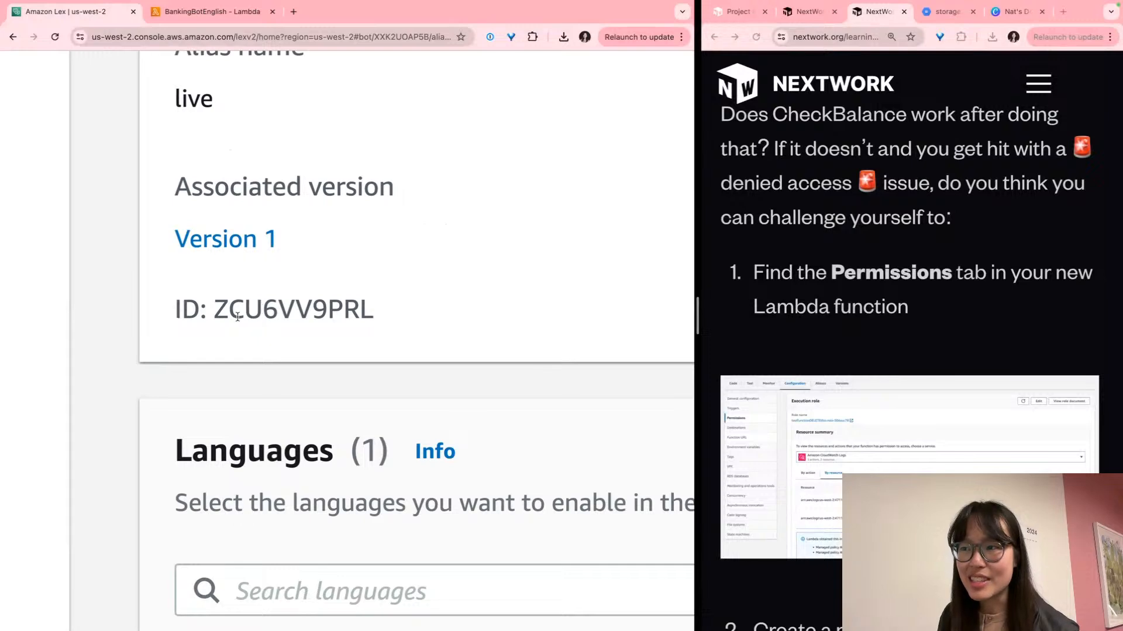
scroll(276, 313, "down", 2)
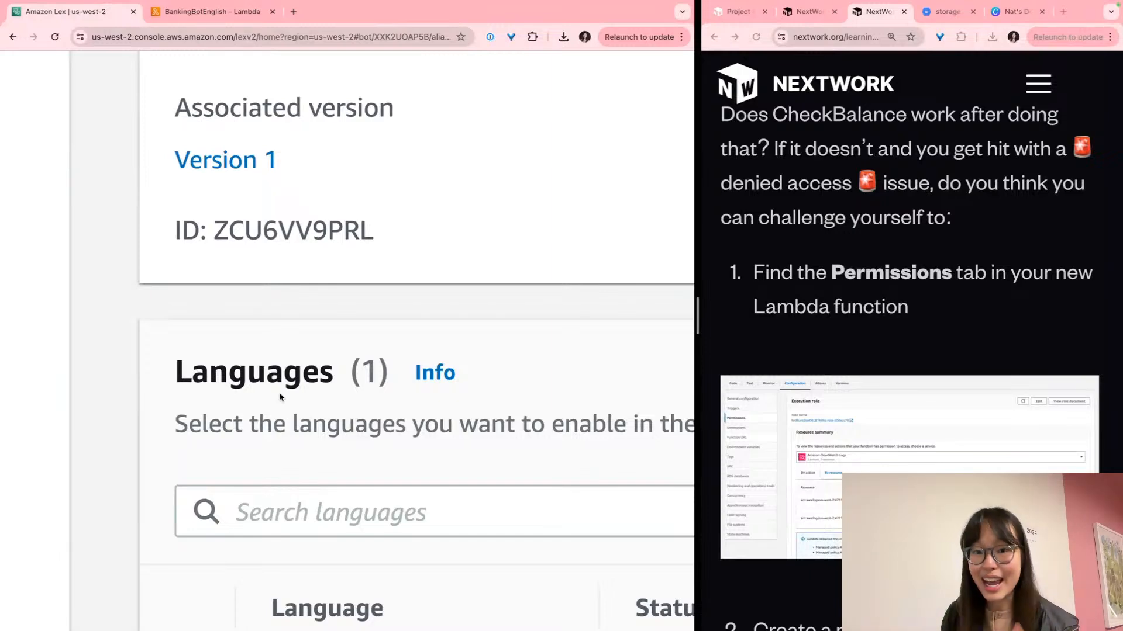
left_click(279, 498)
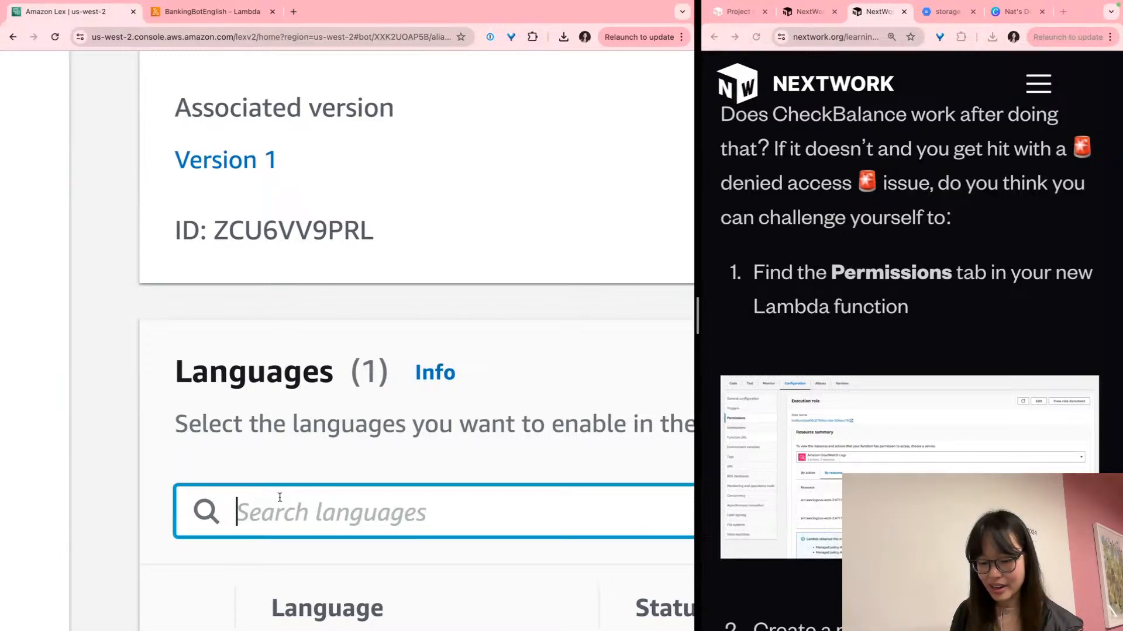
type("XXK2UOAP5B")
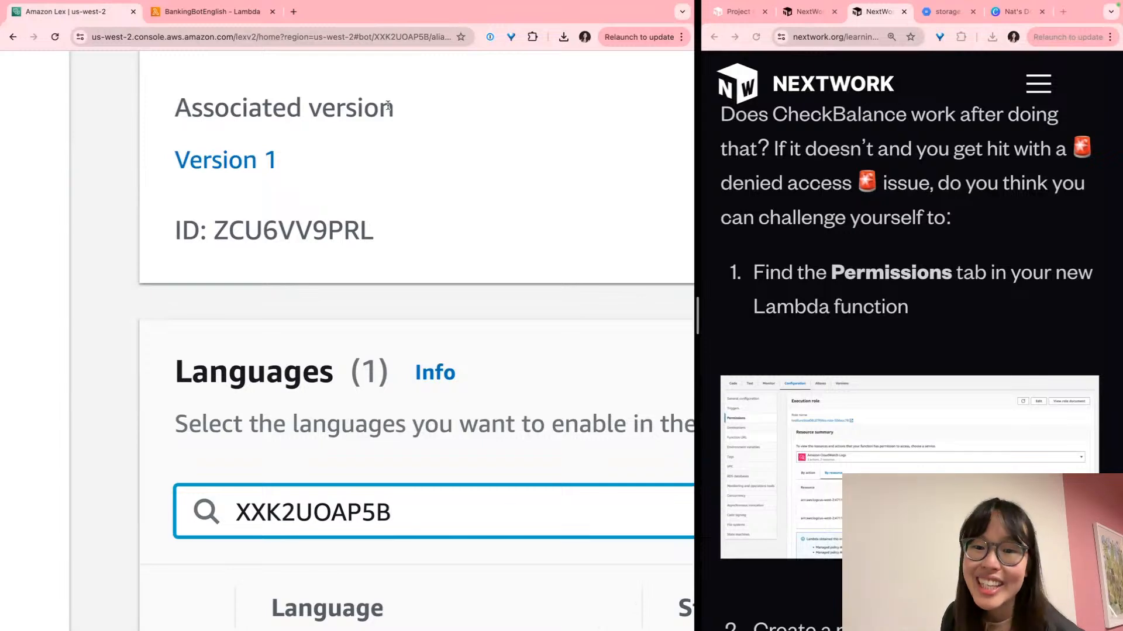
scroll(402, 179, "right", 1)
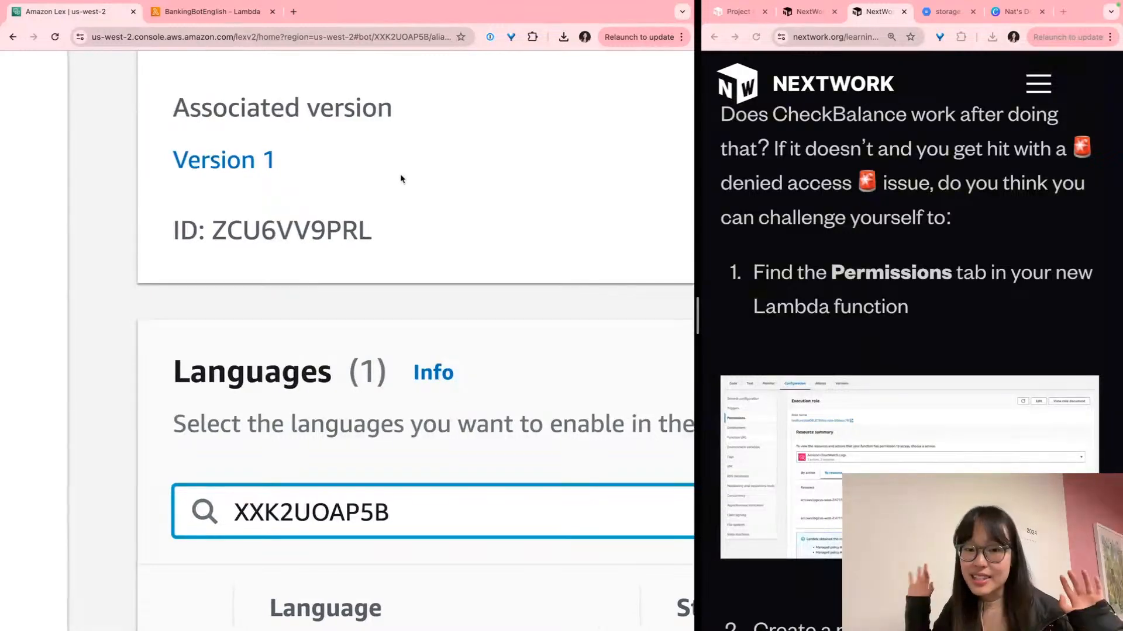
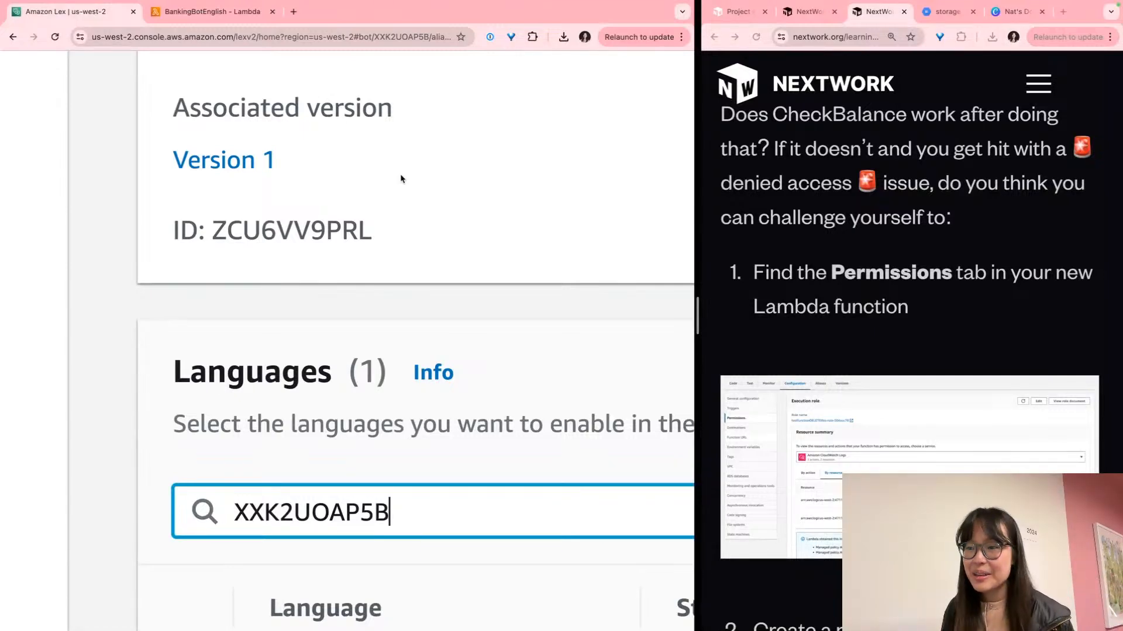
Remove bot ID XXK2UOAP5B from the live alias's language filter and return to the Aliases list
key("super+a")
key("super+c")
key("BackSpace")
left_click(380, 220)
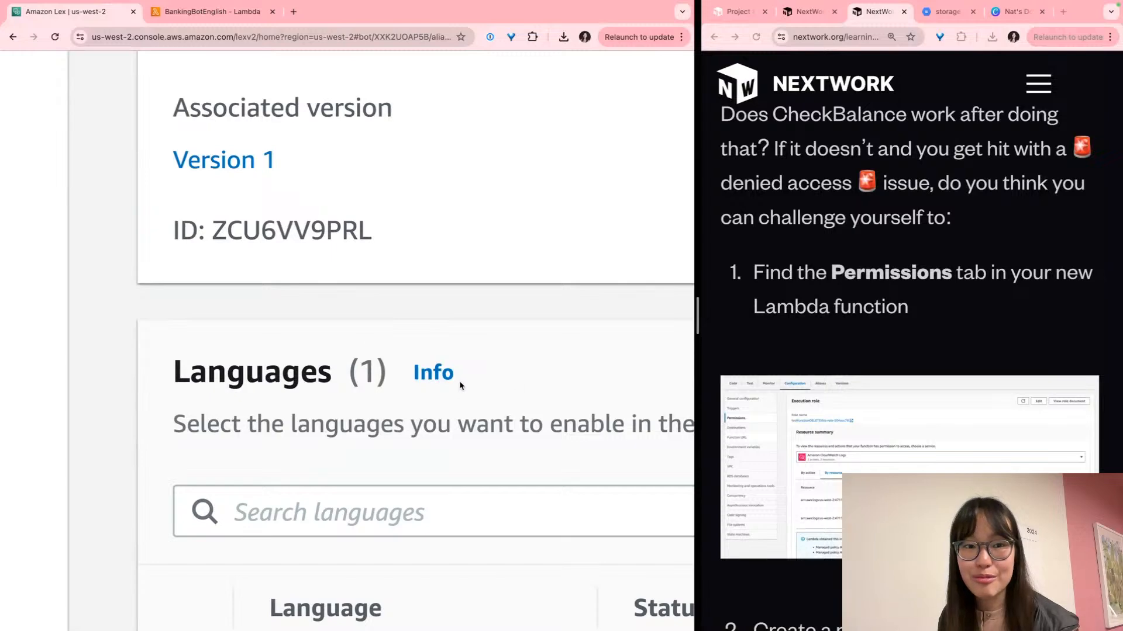
scroll(458, 386, "down", 3)
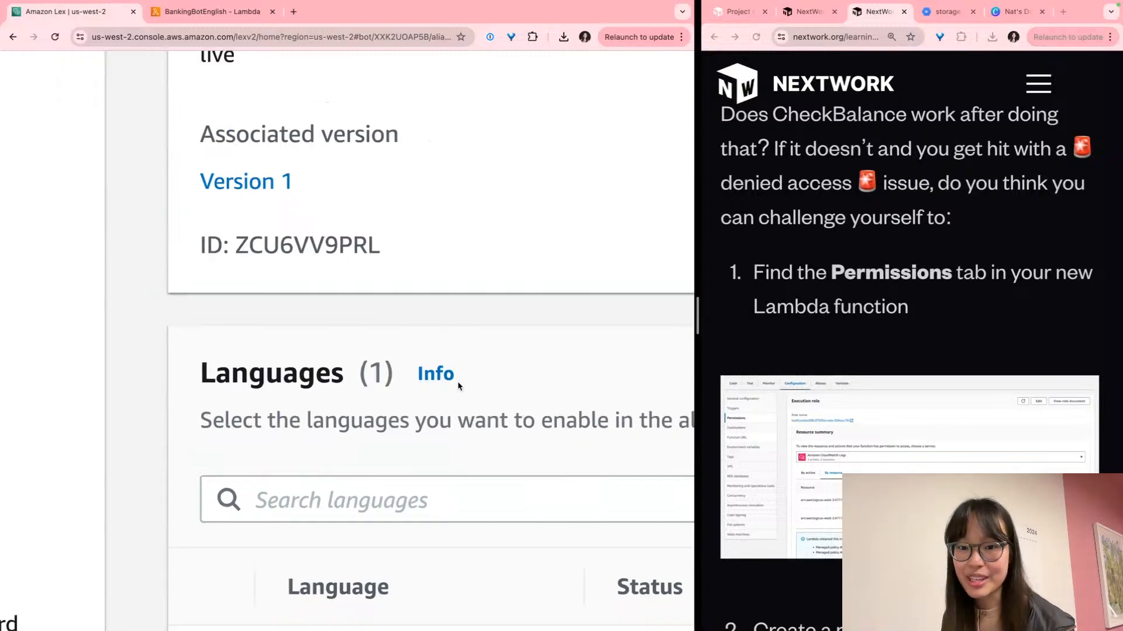
scroll(457, 382, "down", 3)
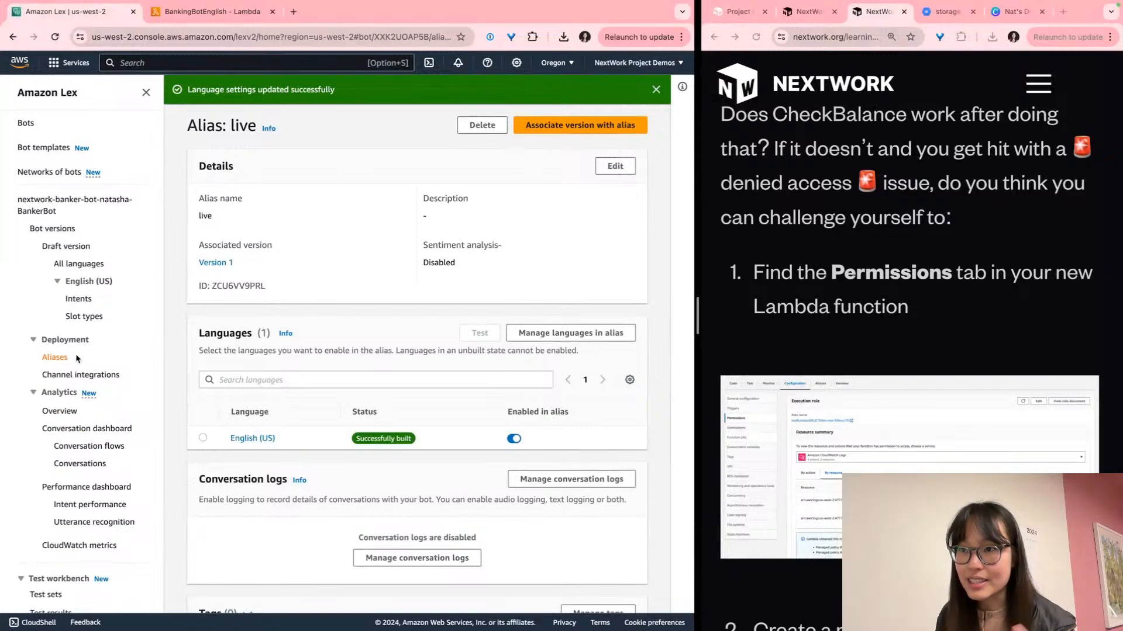
left_click(58, 359)
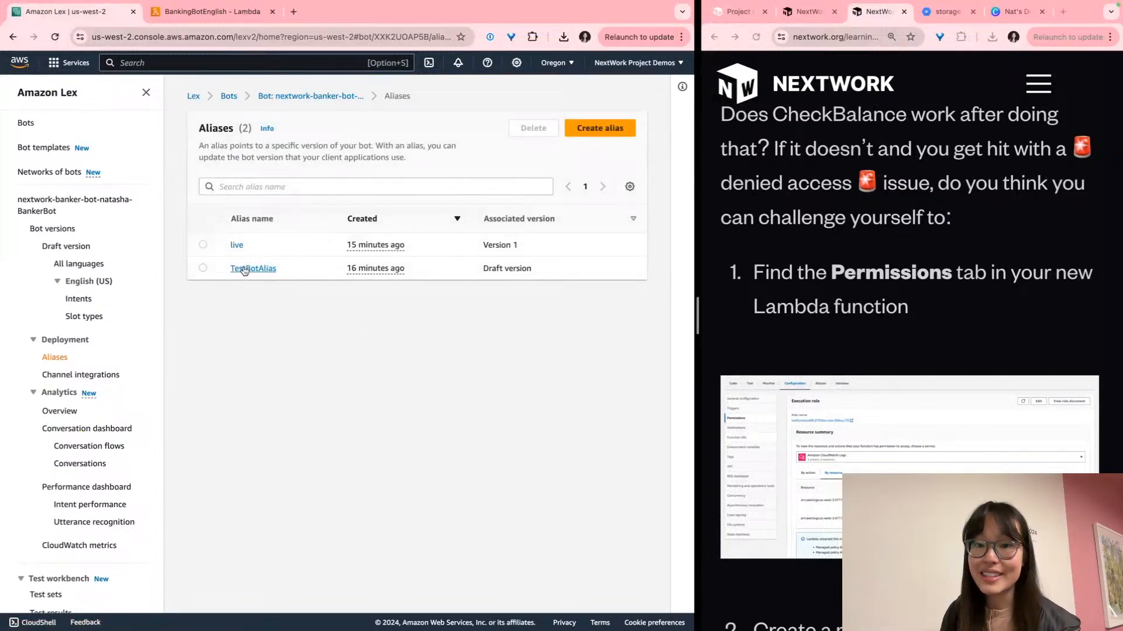
Open TestBotAlias and inspect its alias ID, TSTALIASID, on the Draft version
scroll(291, 305, "up", 3)
scroll(287, 306, "down", 3)
left_click(249, 251)
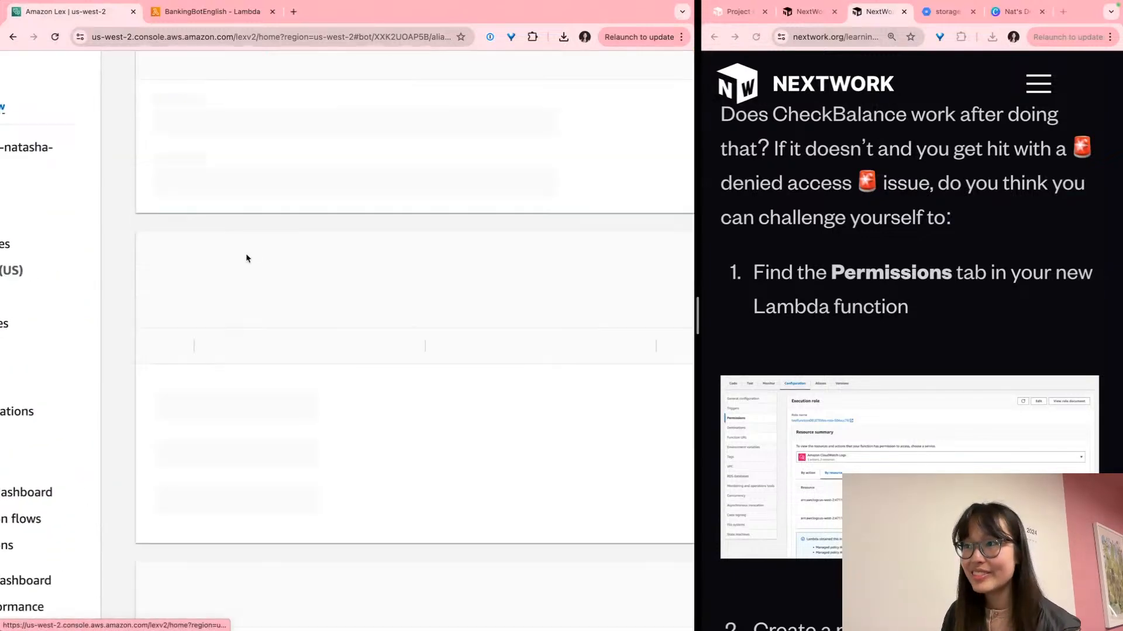
scroll(303, 338, "down", 3)
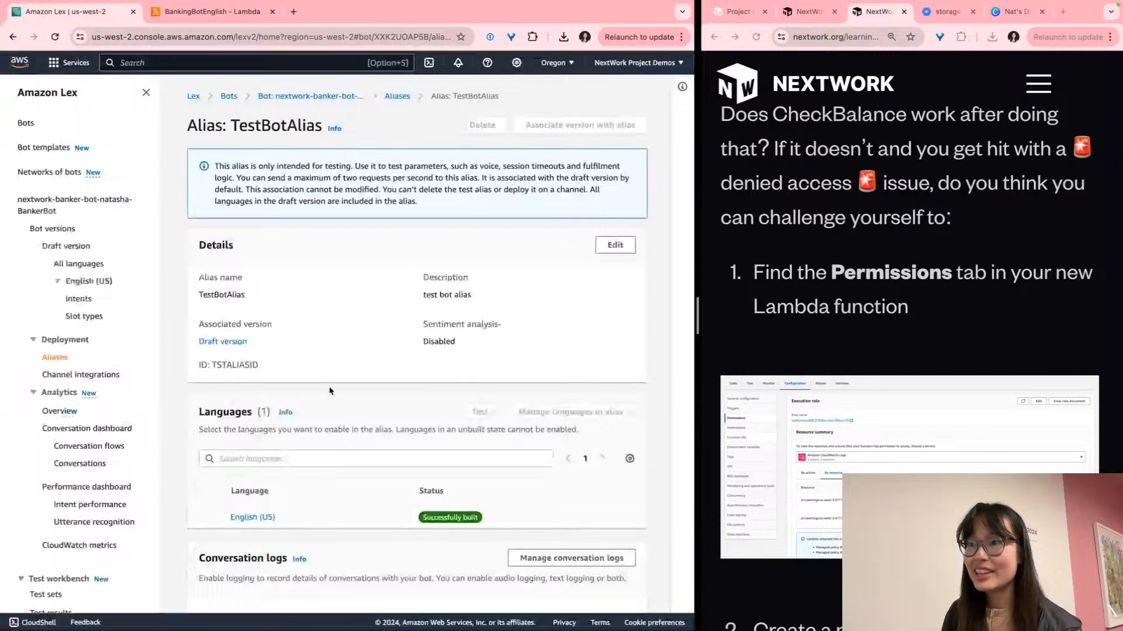
scroll(227, 408, "up", 5)
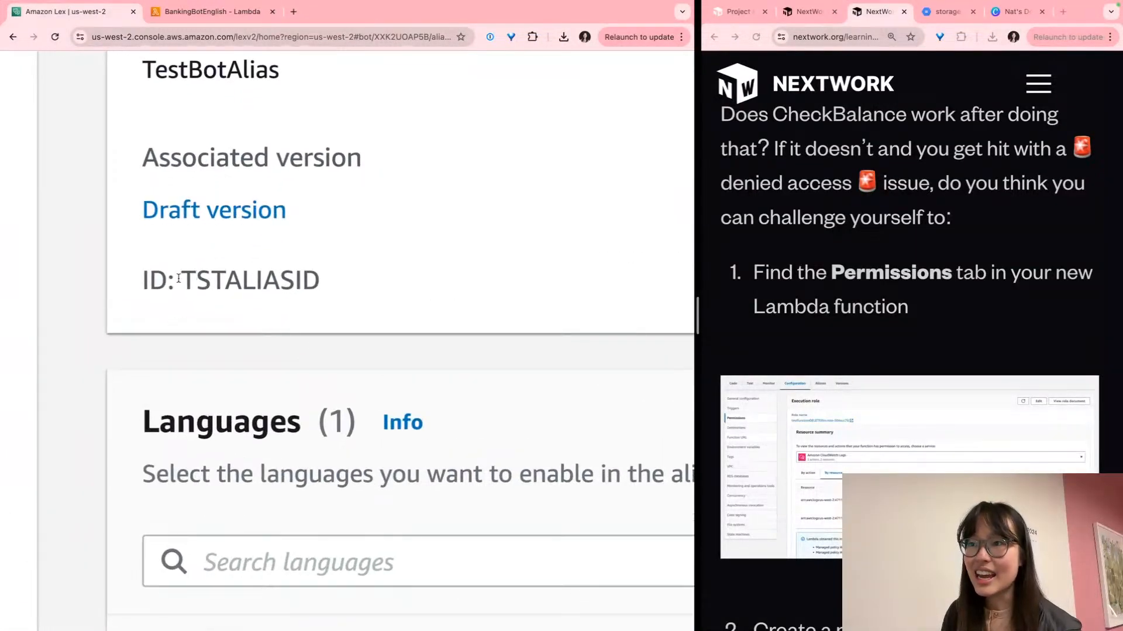
left_click_drag(176, 278, 266, 278)
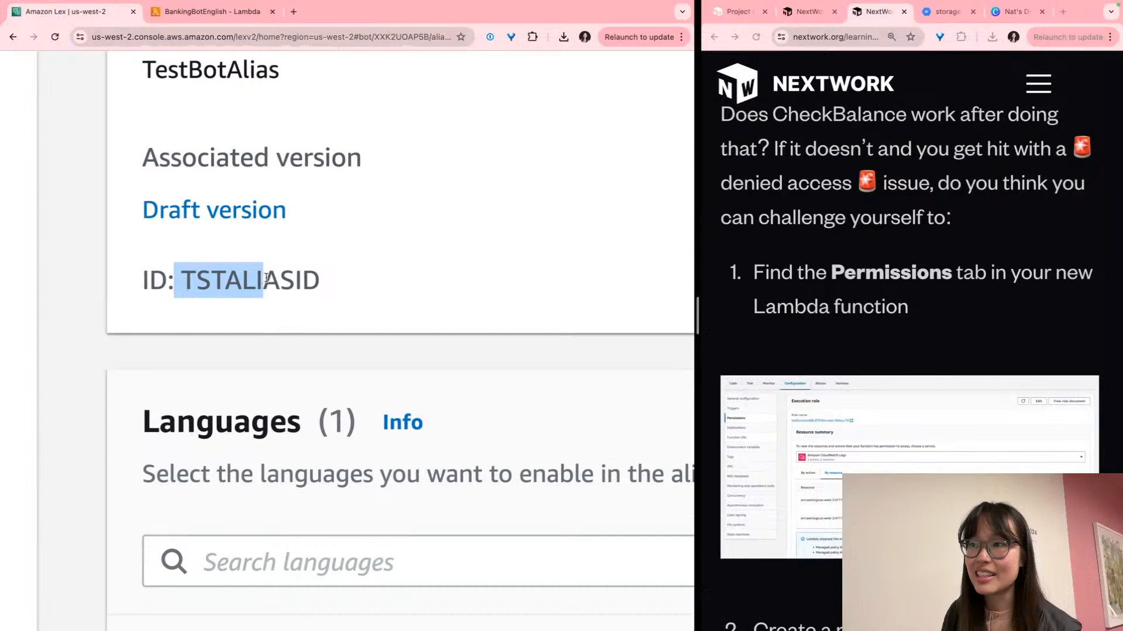
left_click(266, 278)
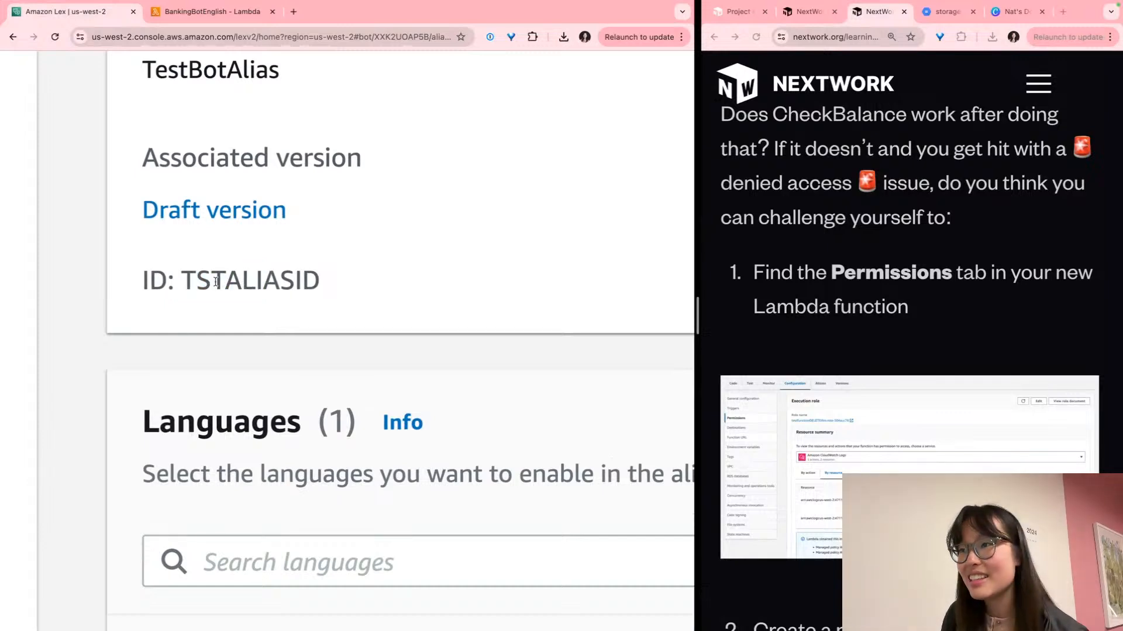
left_click_drag(225, 278, 289, 279)
left_click(290, 280)
Paste bot ID XXK2UOAP5B into TestBotAlias's Search languages box
left_click(205, 561)
scroll(211, 565, "left", 1)
key("super+v")
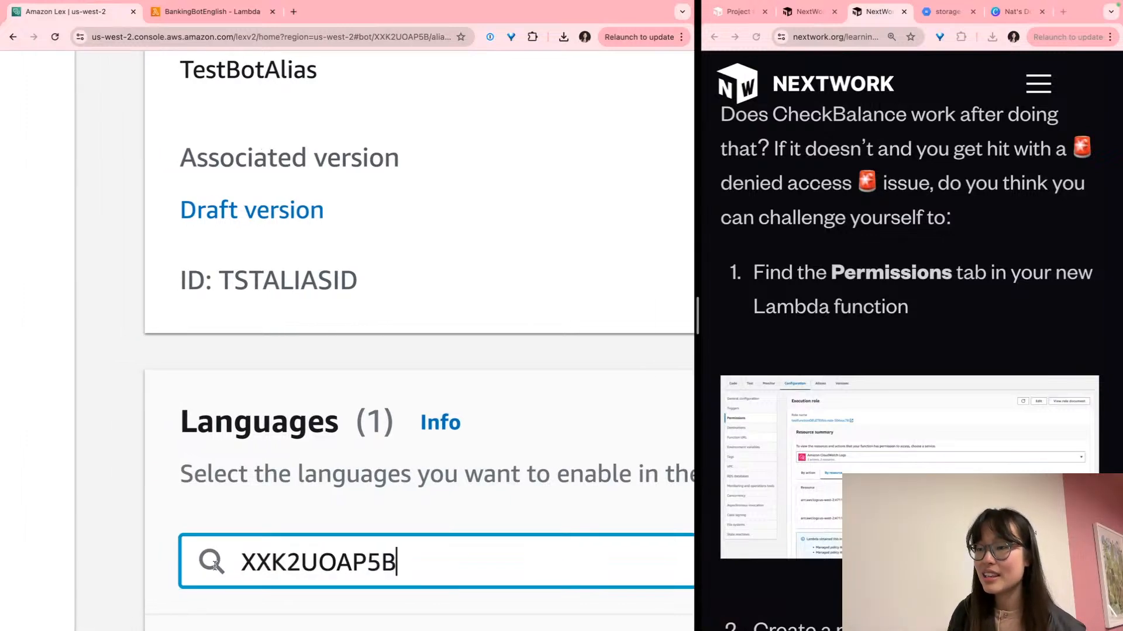
double_click(286, 567)
left_click(337, 566)
left_click(304, 248)
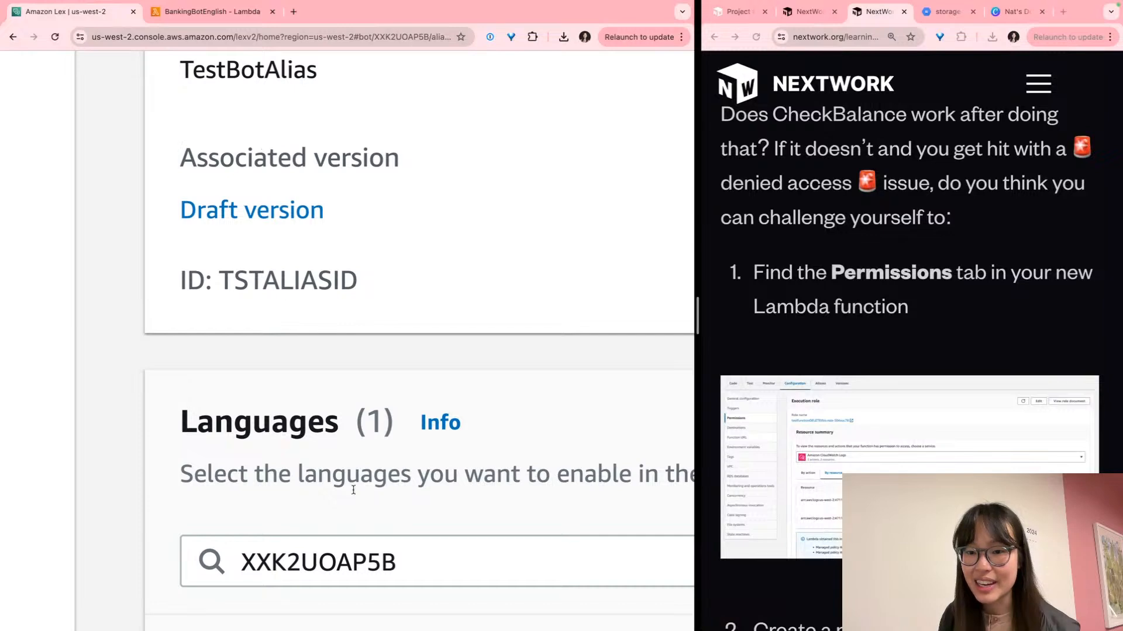
double_click(317, 551)
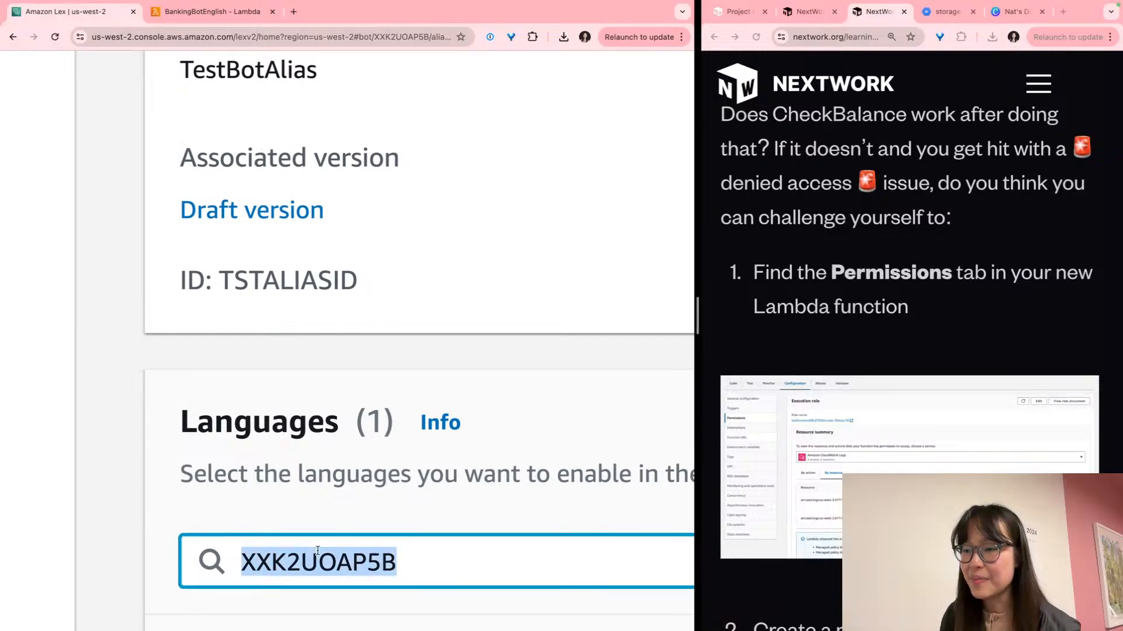
left_click(301, 283)
key("ctrl+minus")
key("ctrl+minus")
key("super+minus")
key("super+minus")
key("super+minus")
key("super+minus")
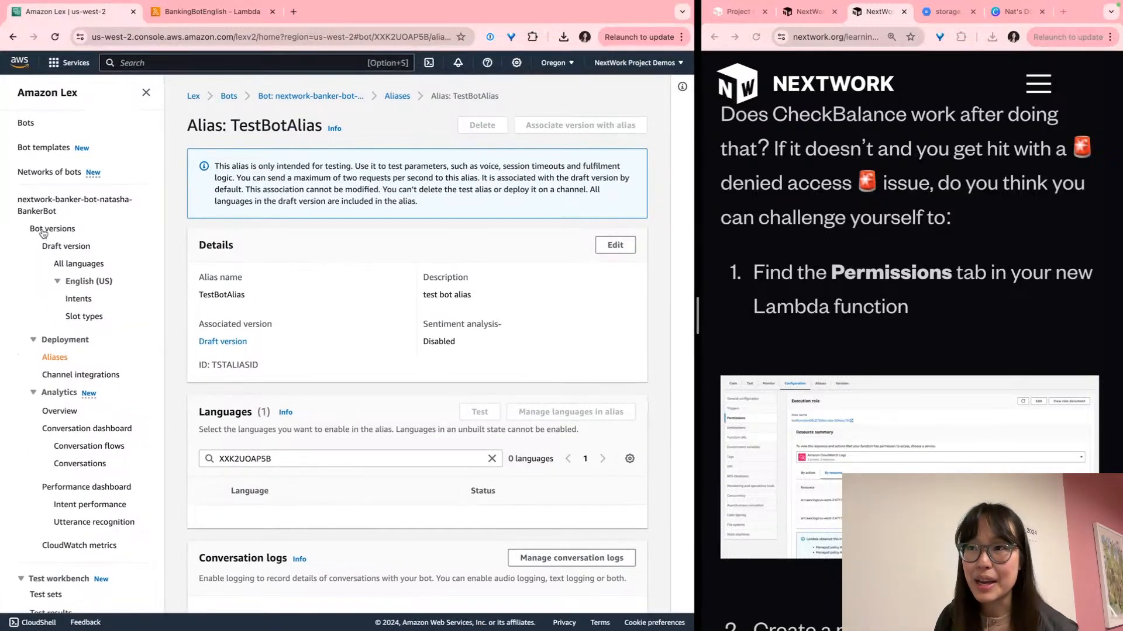
Open the English (US) intents test chat and select alias ID TSTALIASID in its access-denied error
left_click(88, 300)
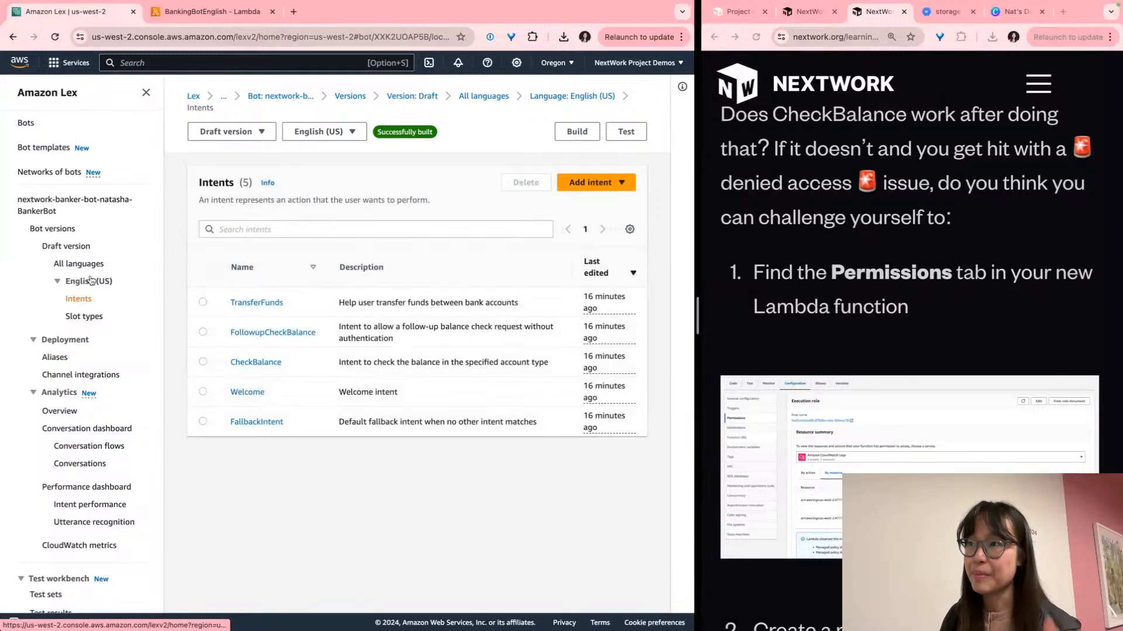
left_click(626, 131)
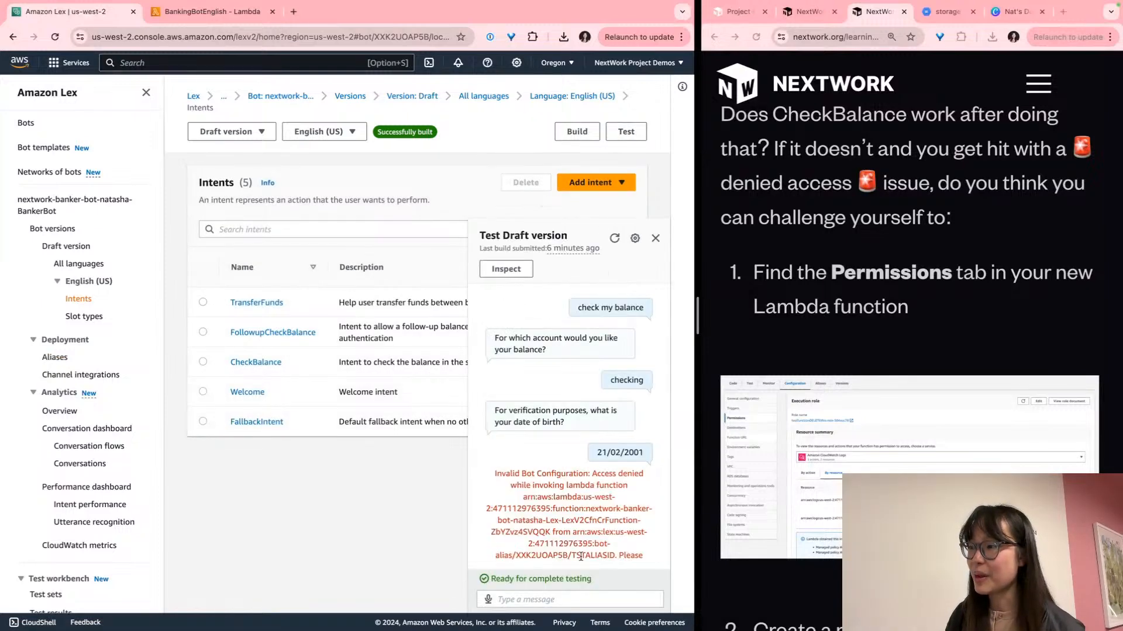
scroll(625, 568, "up", 5)
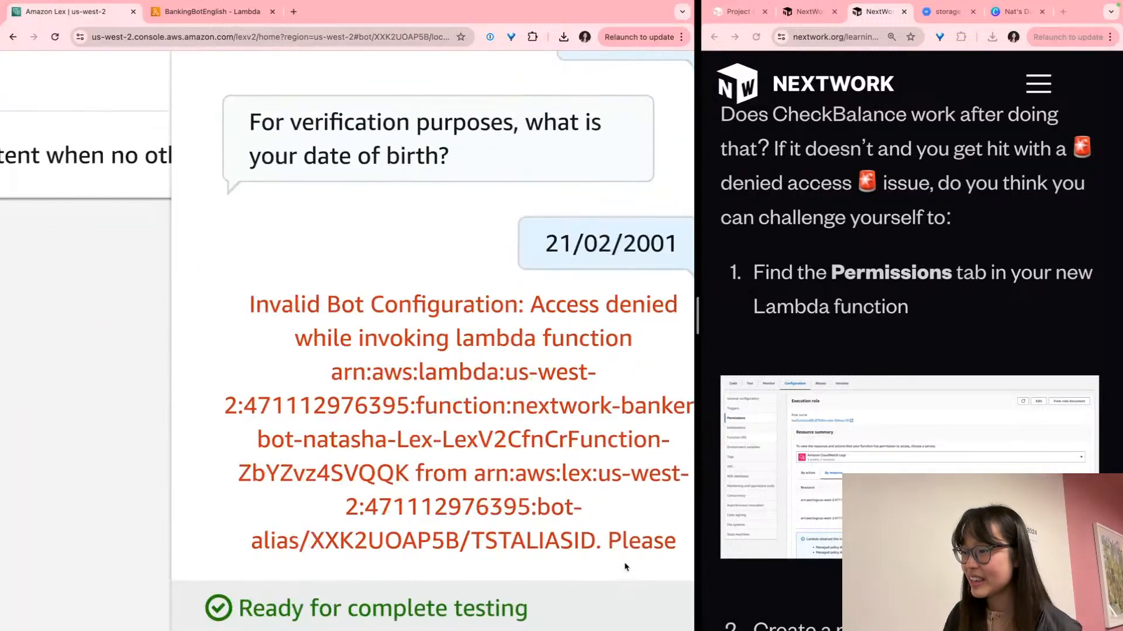
double_click(522, 545)
key("ctrl+c")
scroll(522, 545, "down", 1)
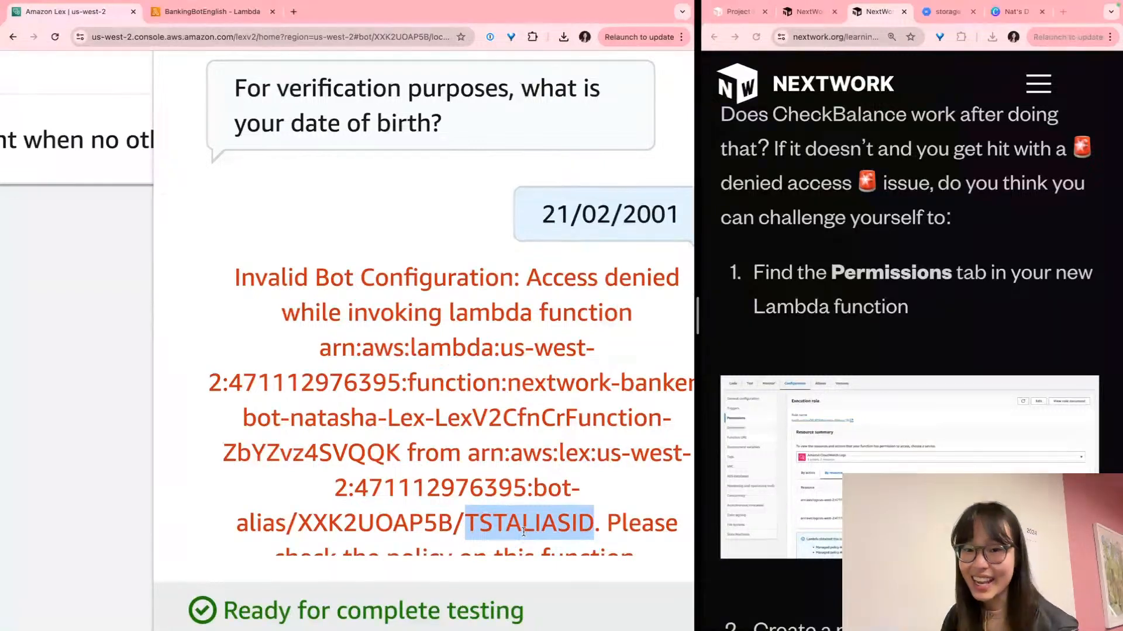
scroll(523, 532, "down", 5)
scroll(523, 533, "down", 5)
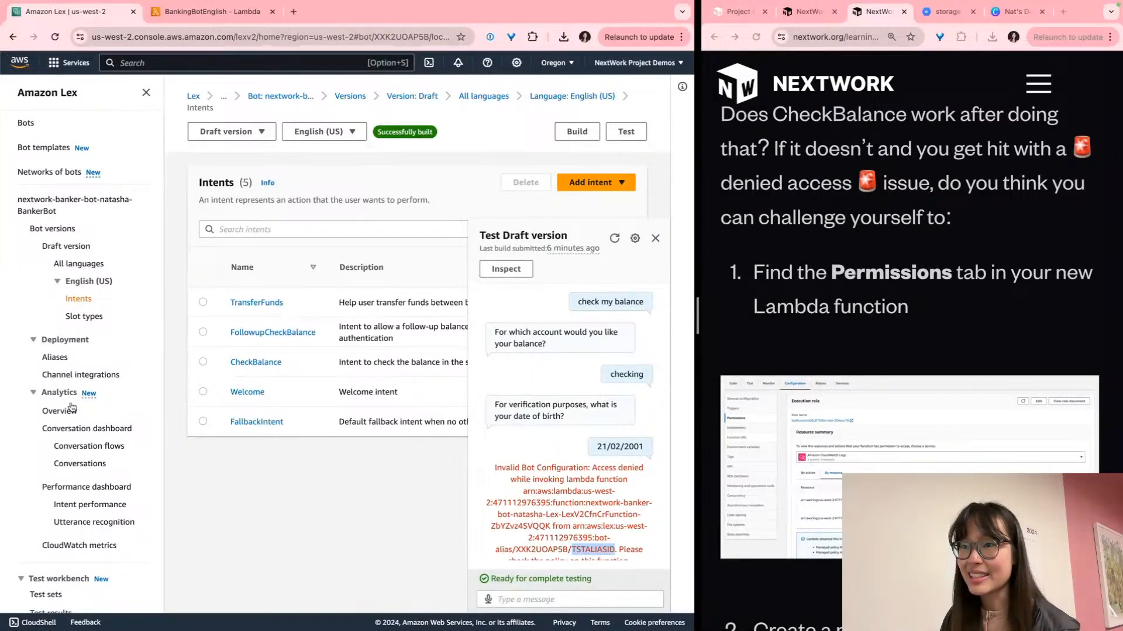
Reopen TestBotAlias from Aliases and paste TSTALIASID into its Search languages box
left_click(51, 323)
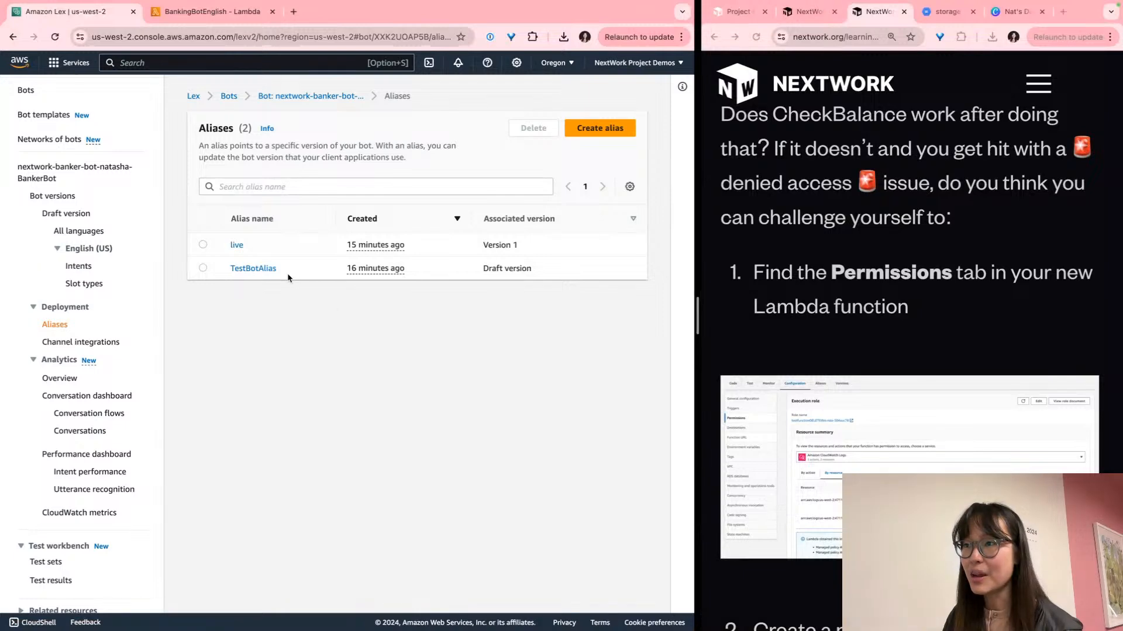
left_click(261, 273)
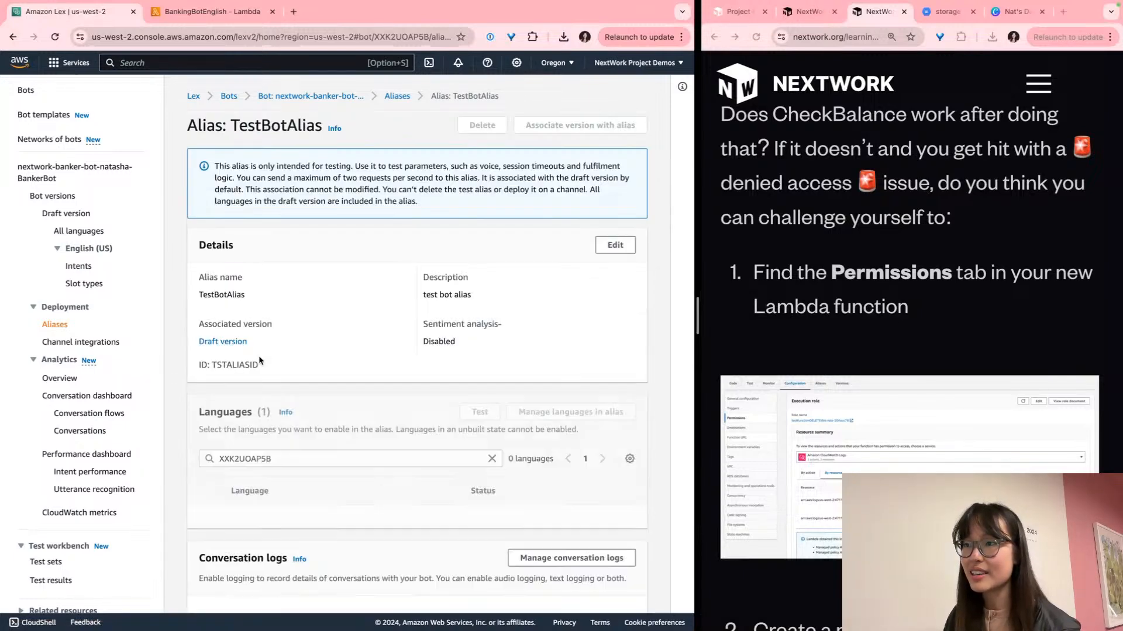
double_click(244, 456)
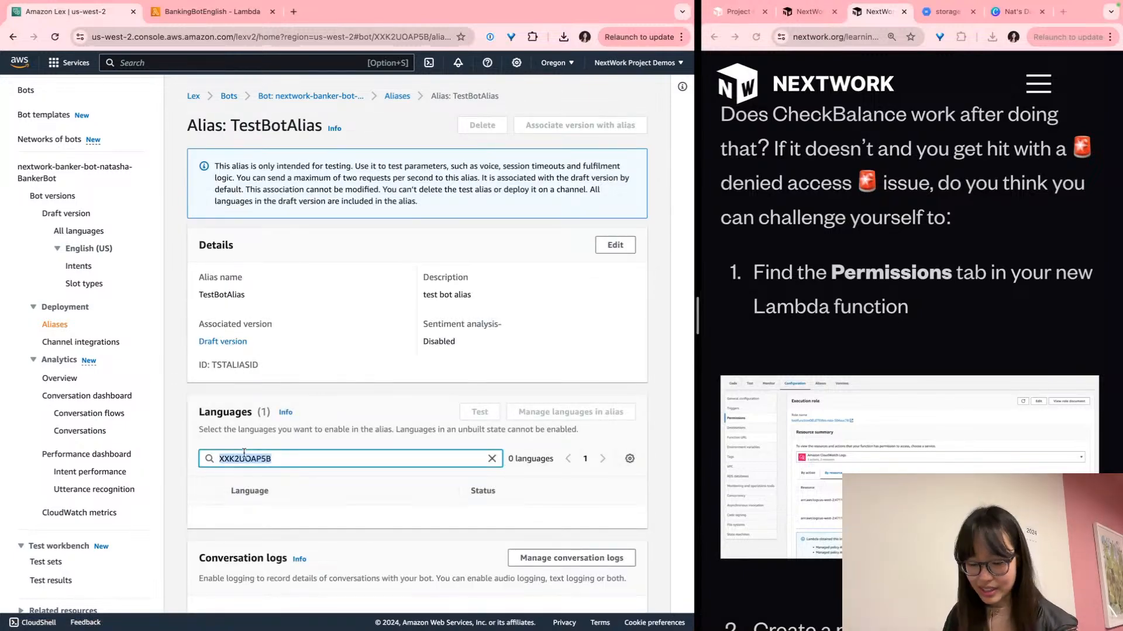
key("ctrl+v")
scroll(216, 459, "up", 5)
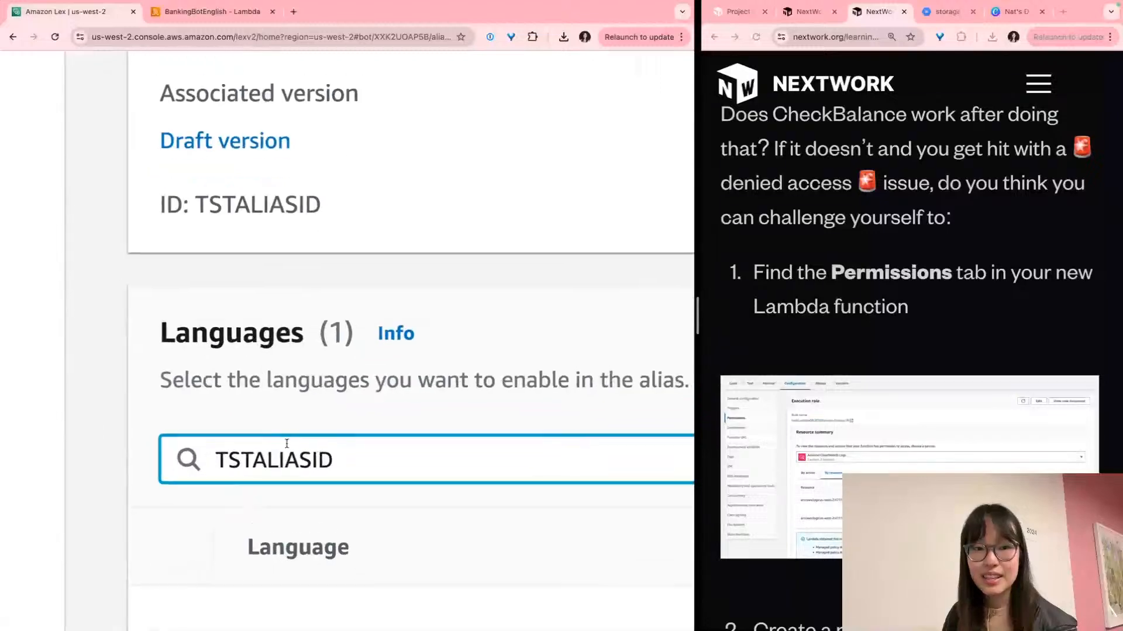
scroll(303, 459, "right", 1)
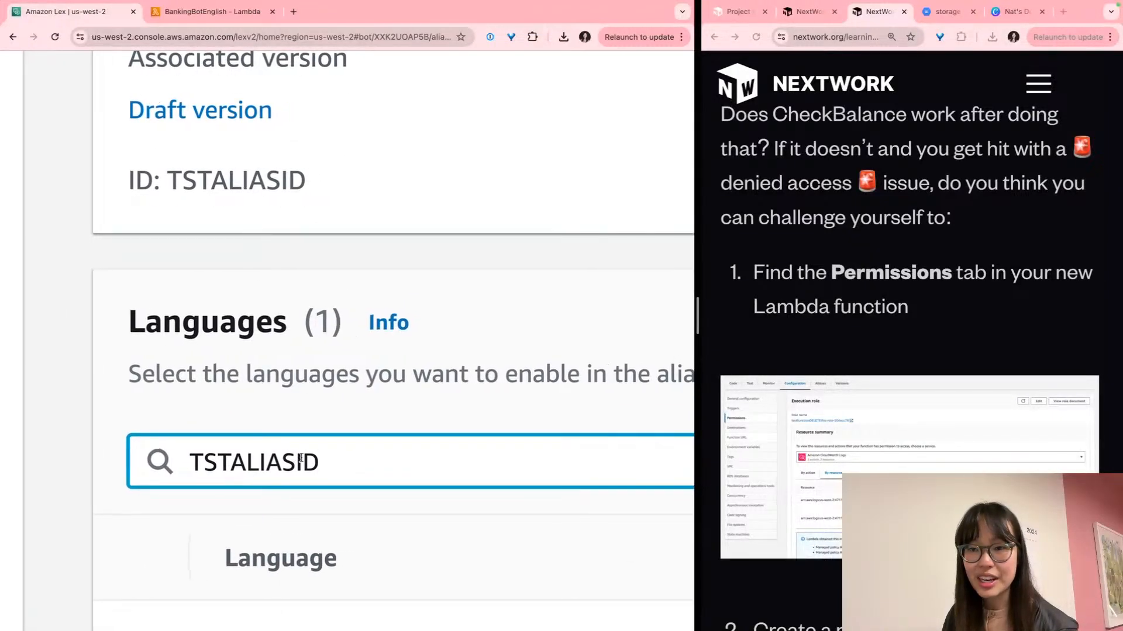
scroll(280, 173, "up", 1)
Confirm TestBotAlias's alias ID matches TSTALIASID from the error, then clear the language filter
double_click(268, 169)
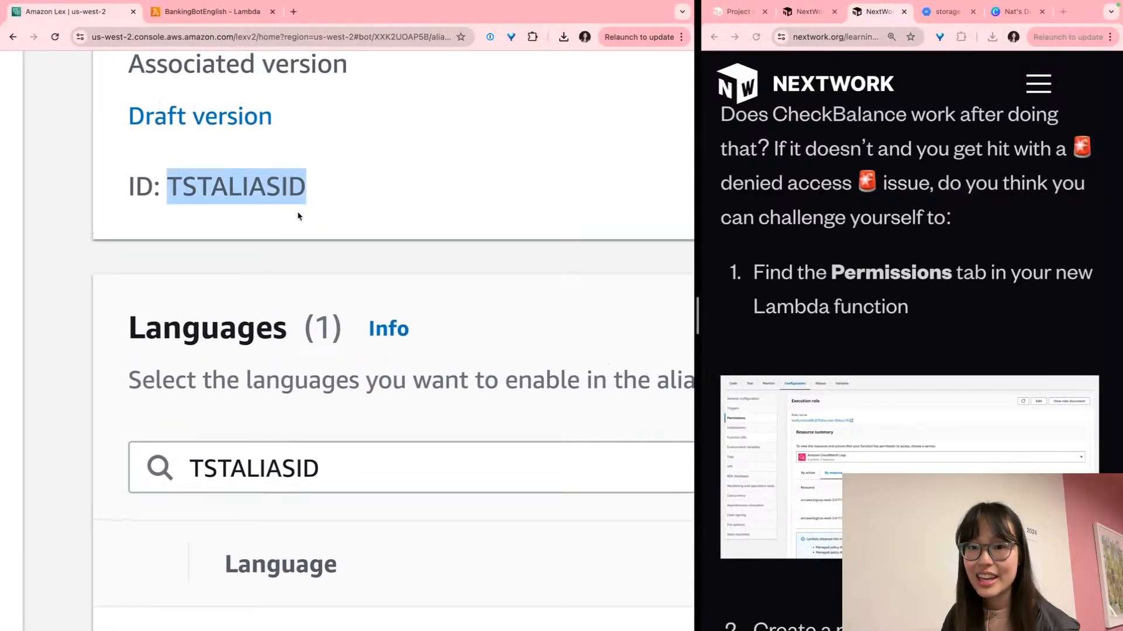
scroll(298, 216, "down", 5)
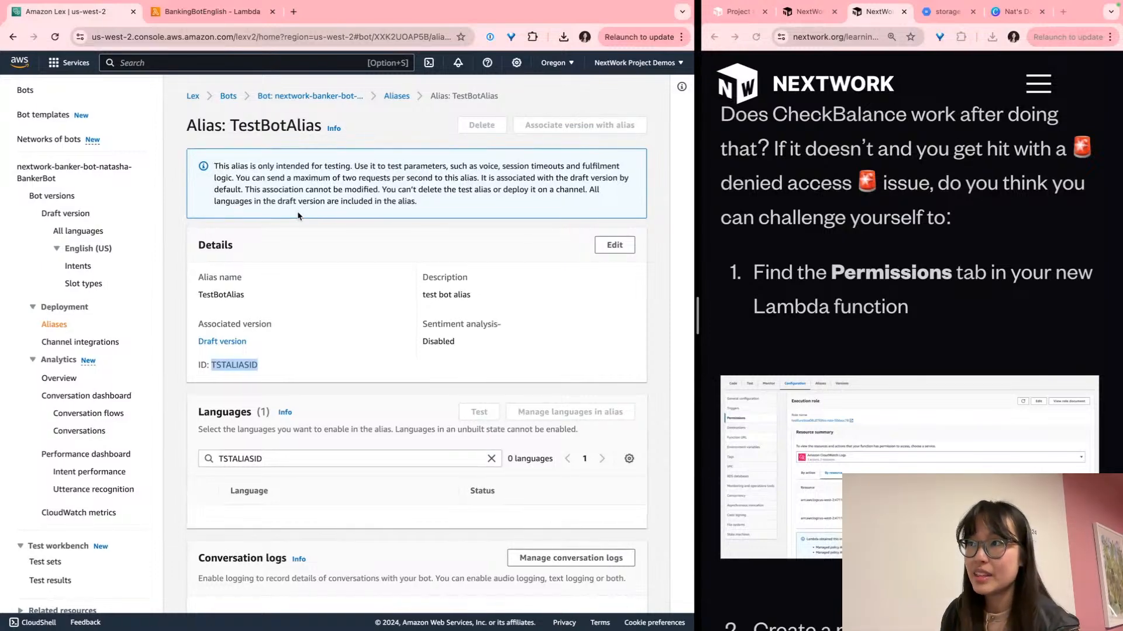
scroll(313, 293, "down", 3)
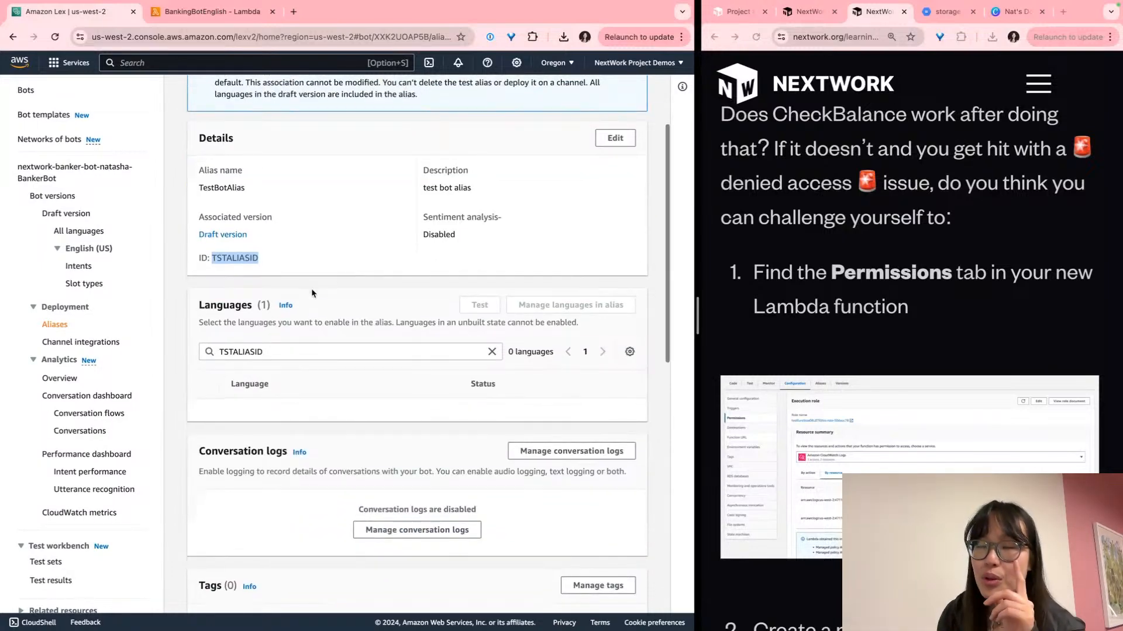
scroll(312, 294, "up", 3)
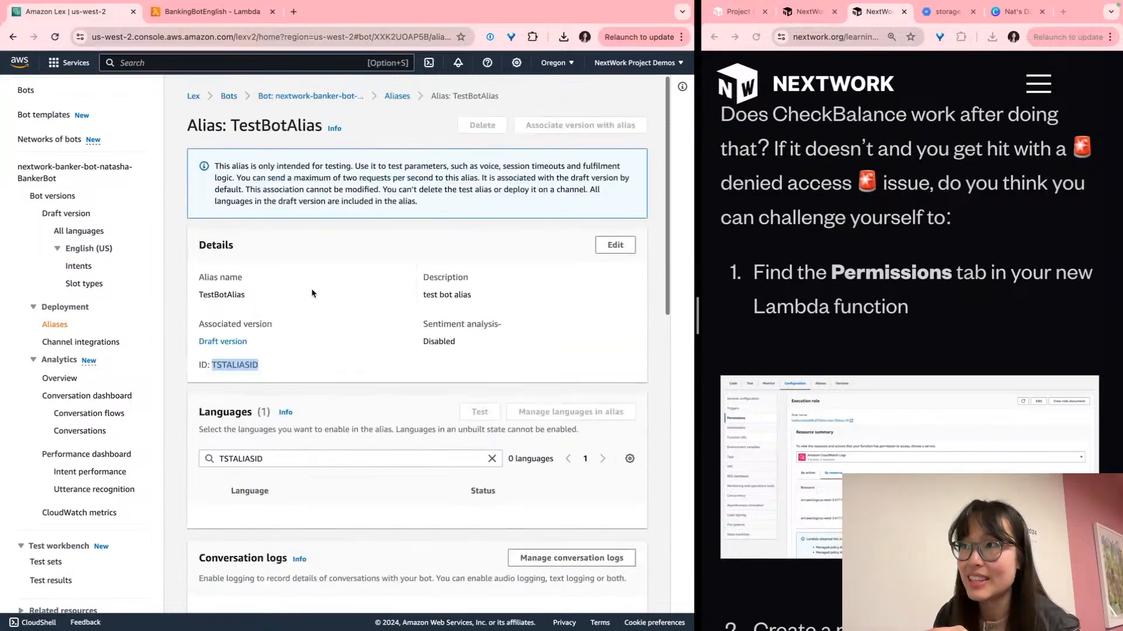
scroll(388, 308, "down", 8)
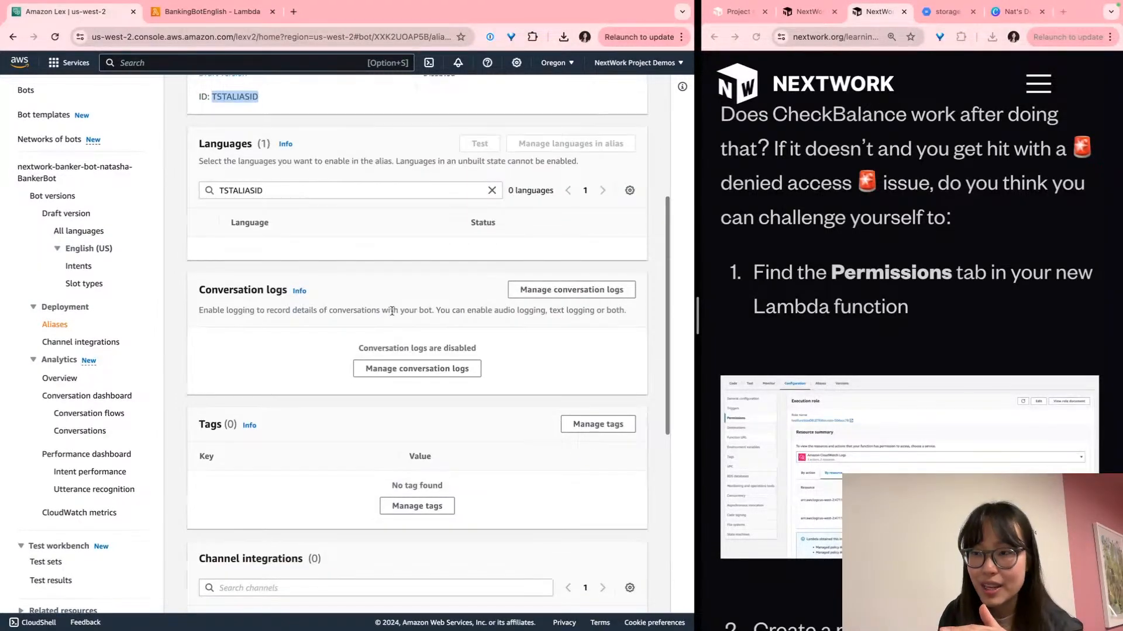
scroll(391, 316, "down", 5)
scroll(391, 316, "up", 6)
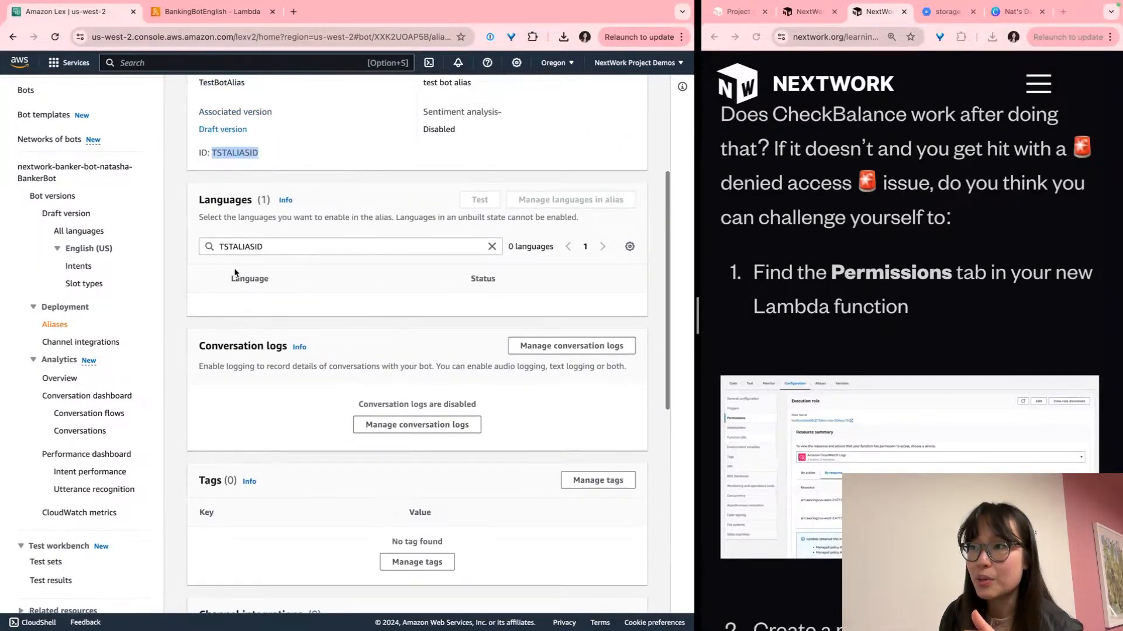
left_click(492, 247)
Set TestBotAlias's English (US) Lambda source to BankingBotEnglish and save
left_click(251, 305)
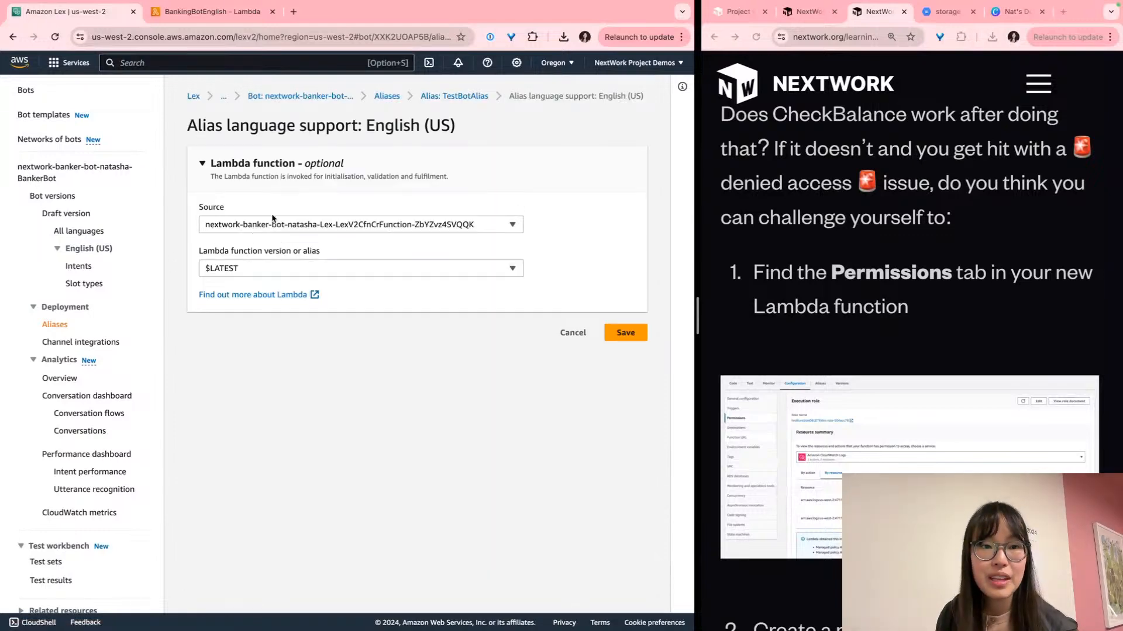
scroll(272, 219, "up", 5)
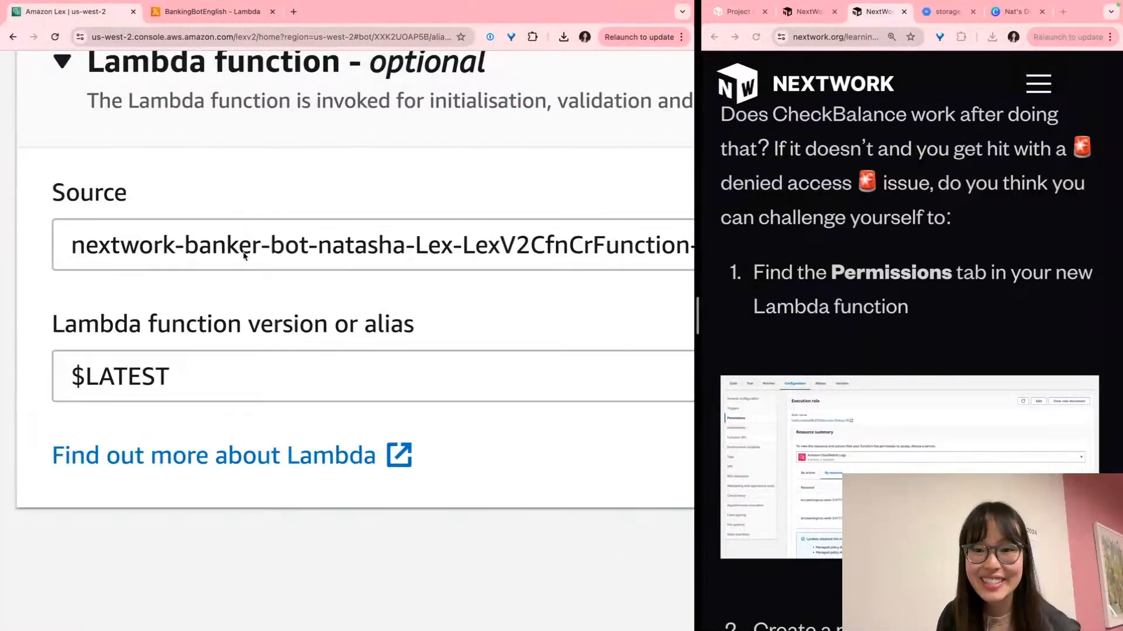
left_click(244, 255)
scroll(241, 256, "down", 2)
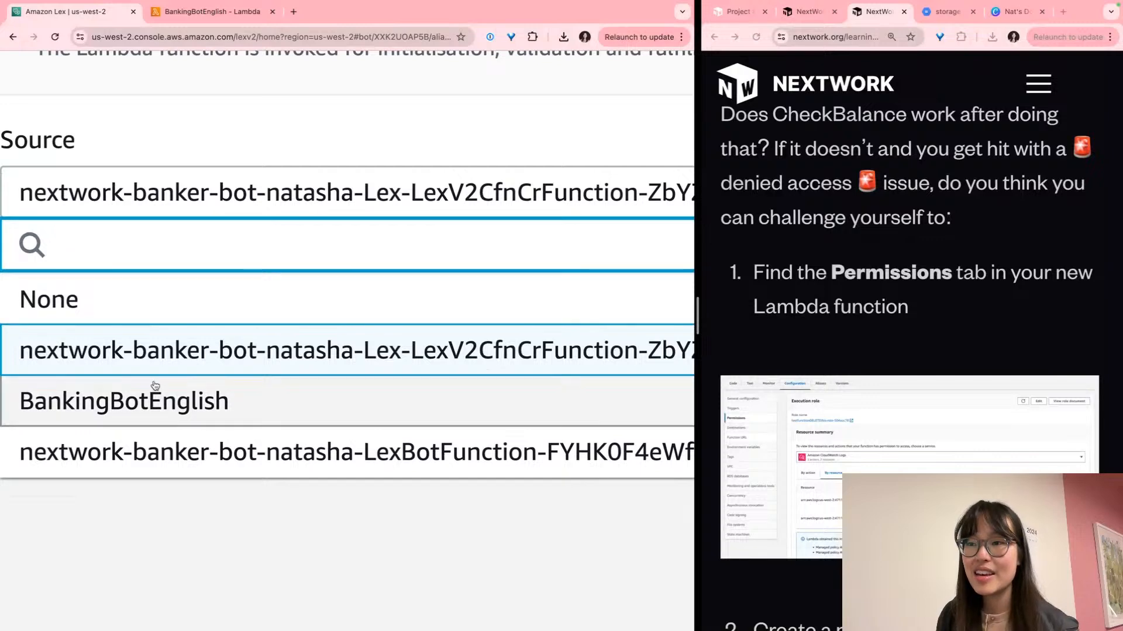
left_click(154, 386)
scroll(151, 384, "down", 5)
scroll(150, 384, "down", 3)
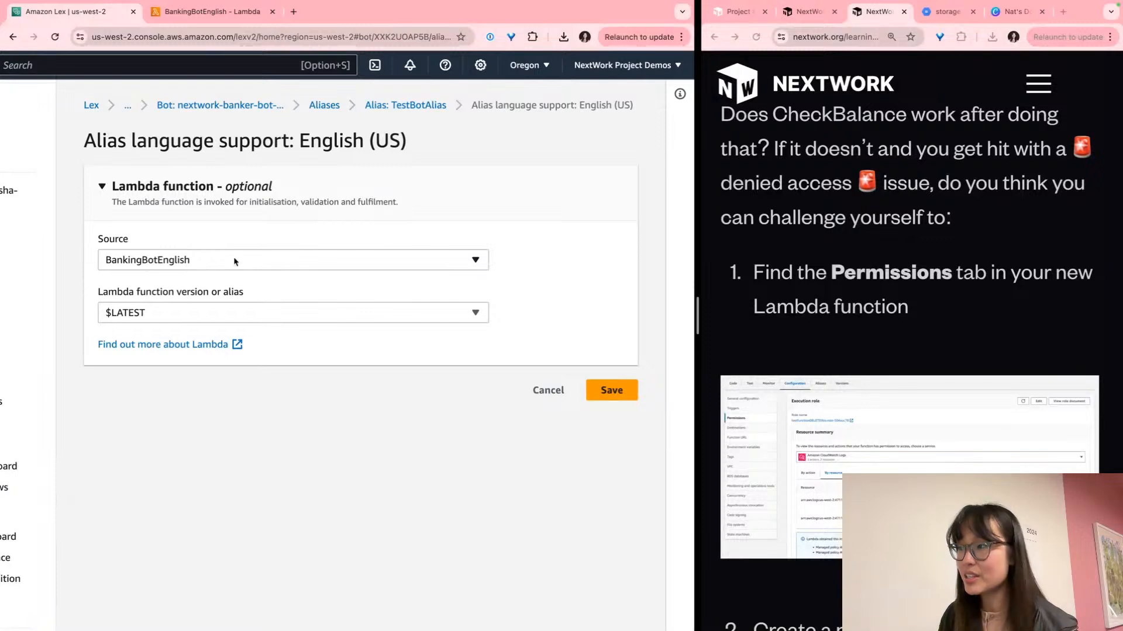
left_click(622, 398)
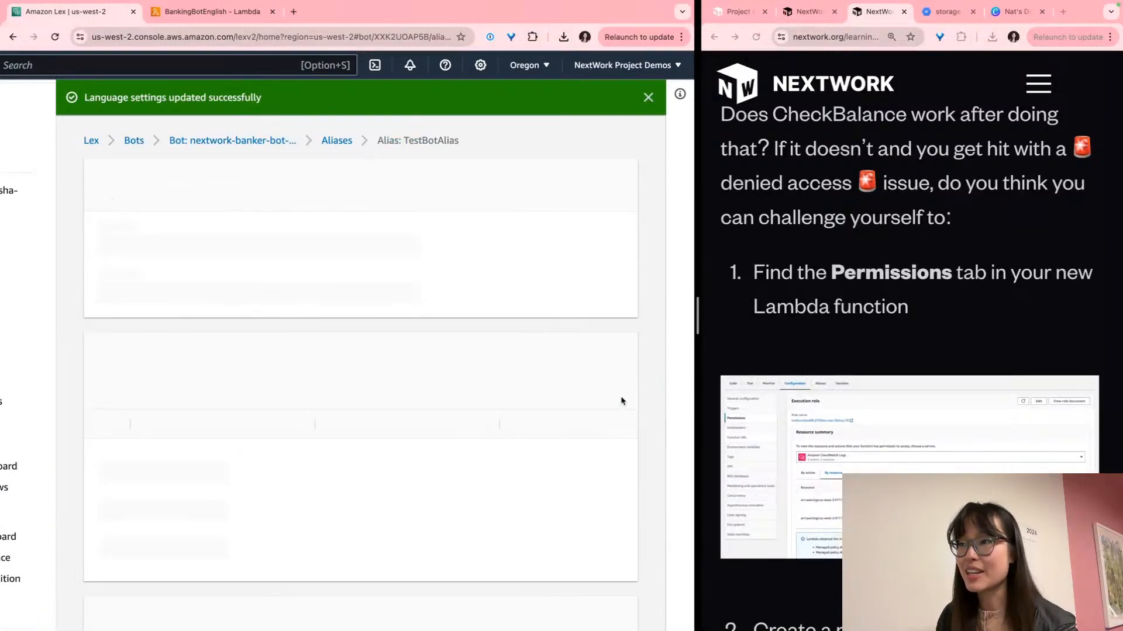
scroll(356, 304, "left", 1)
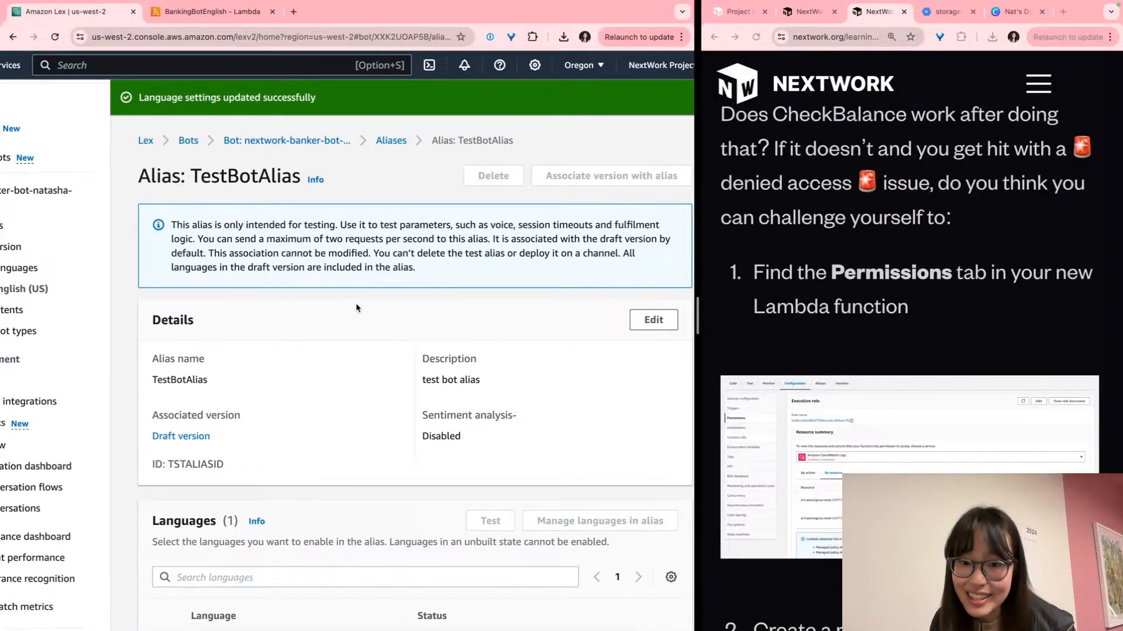
scroll(355, 303, "down", 3)
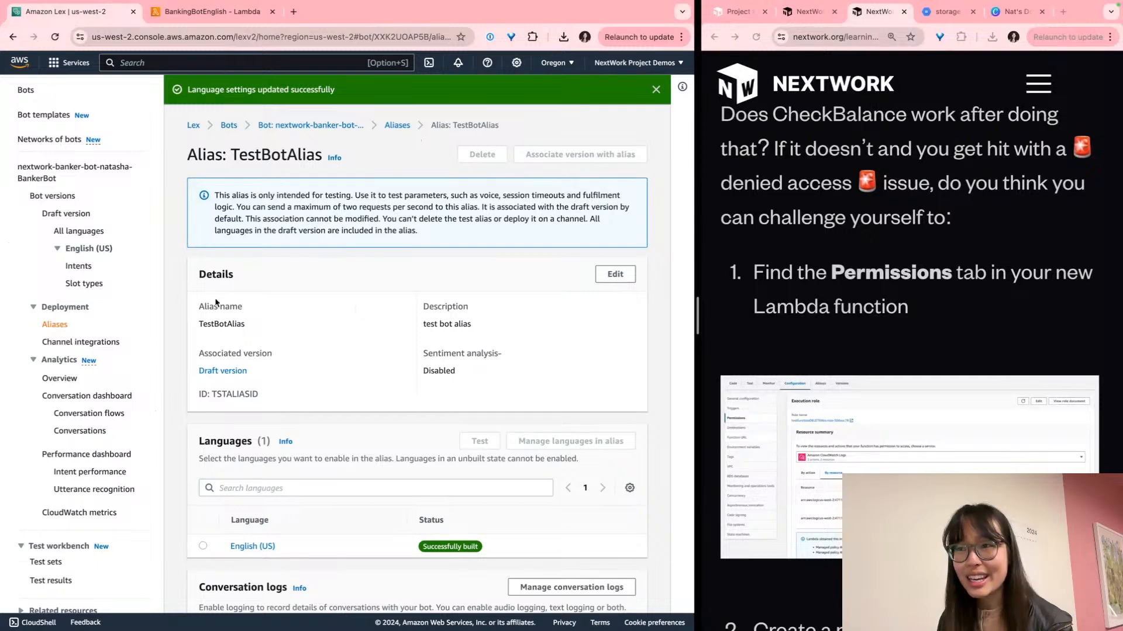
Go to the bot's Intents list and reopen the test chat for the draft bot
left_click(78, 267)
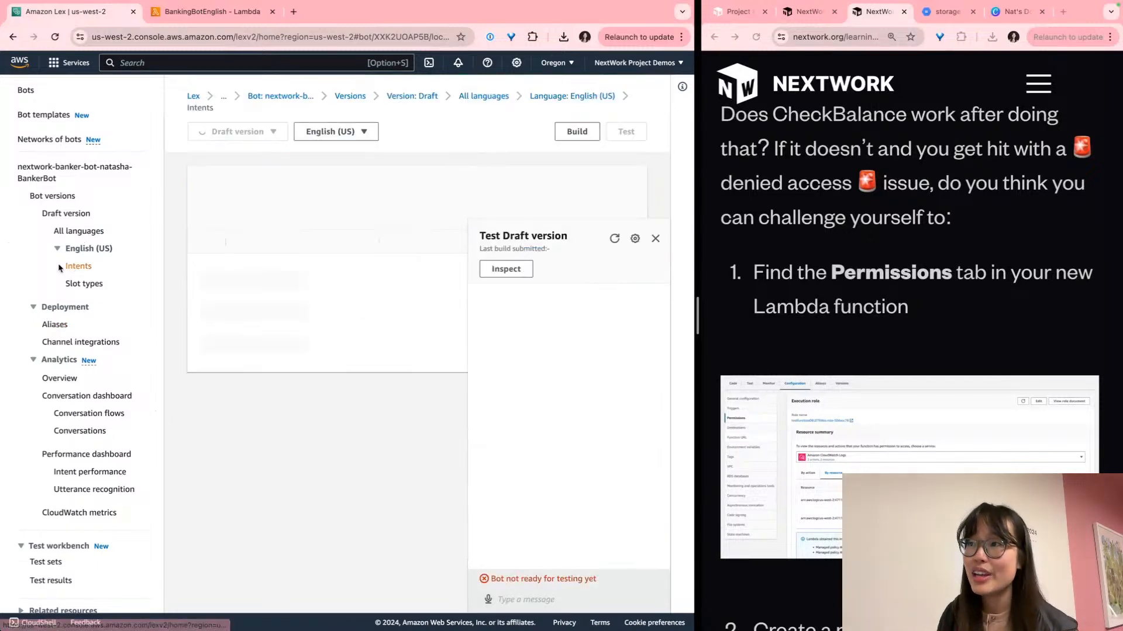
scroll(421, 195, "down", 1)
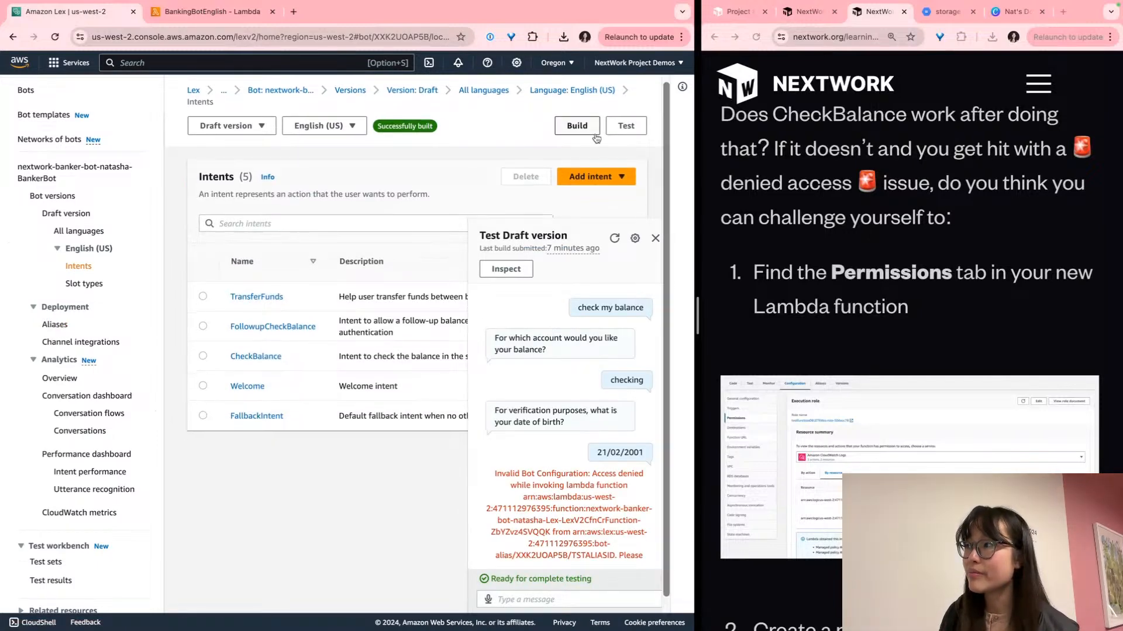
scroll(526, 179, "up", 1)
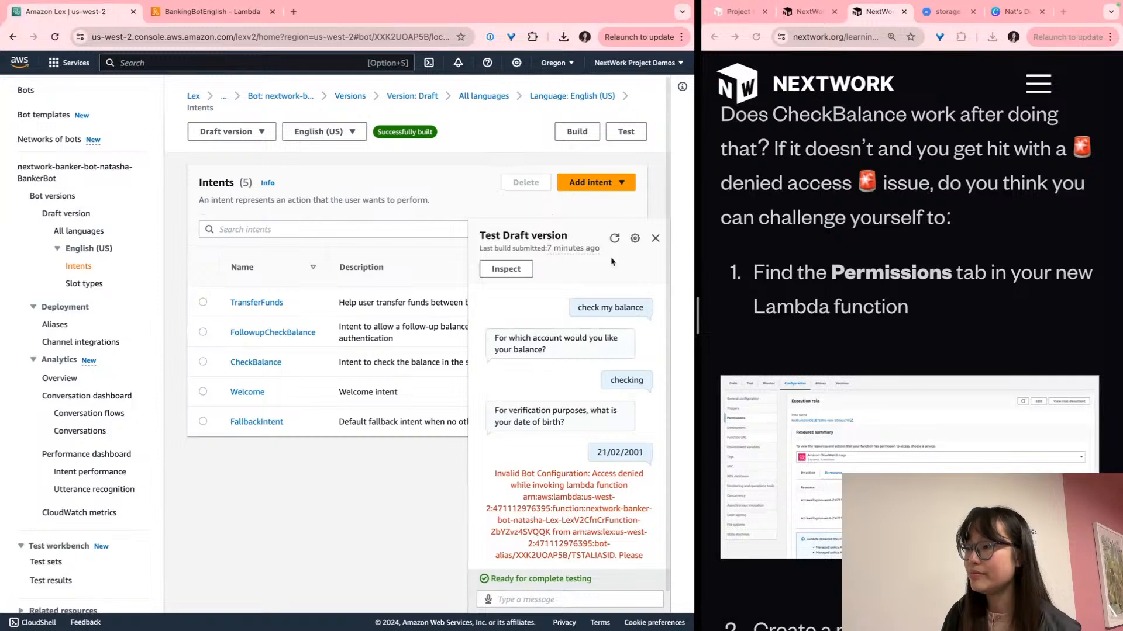
left_click(656, 245)
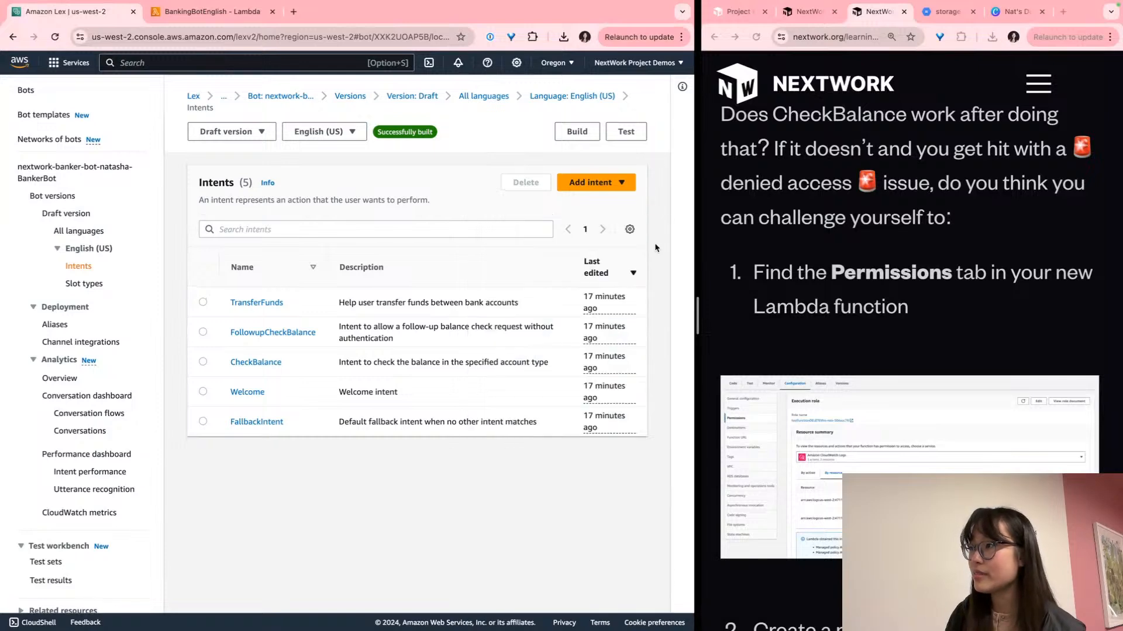
left_click(625, 132)
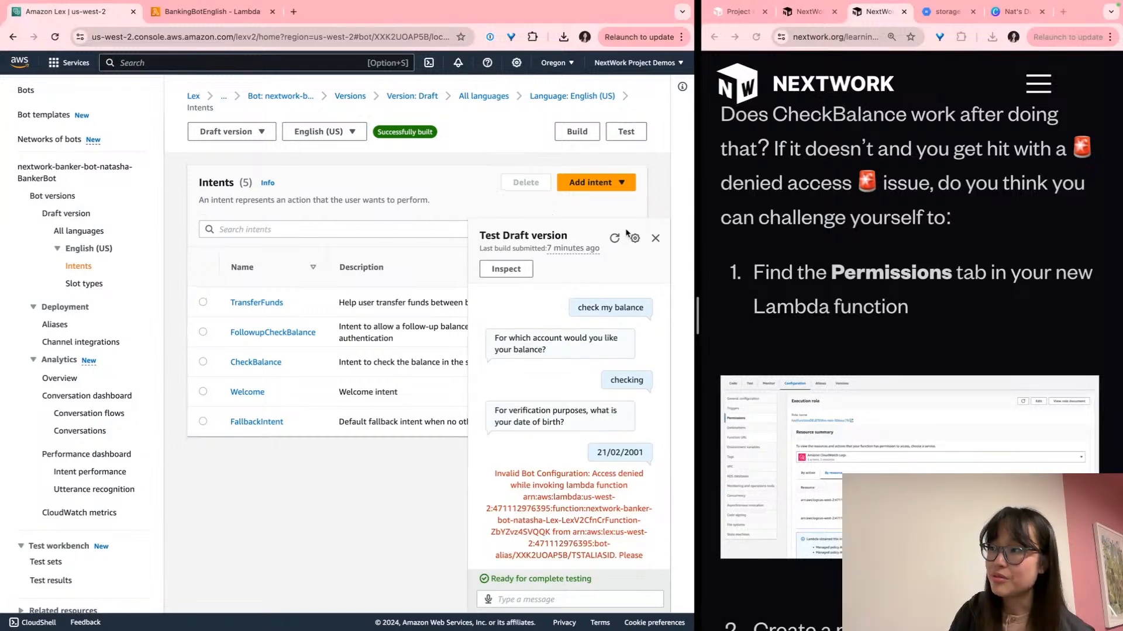
scroll(615, 239, "up", 2)
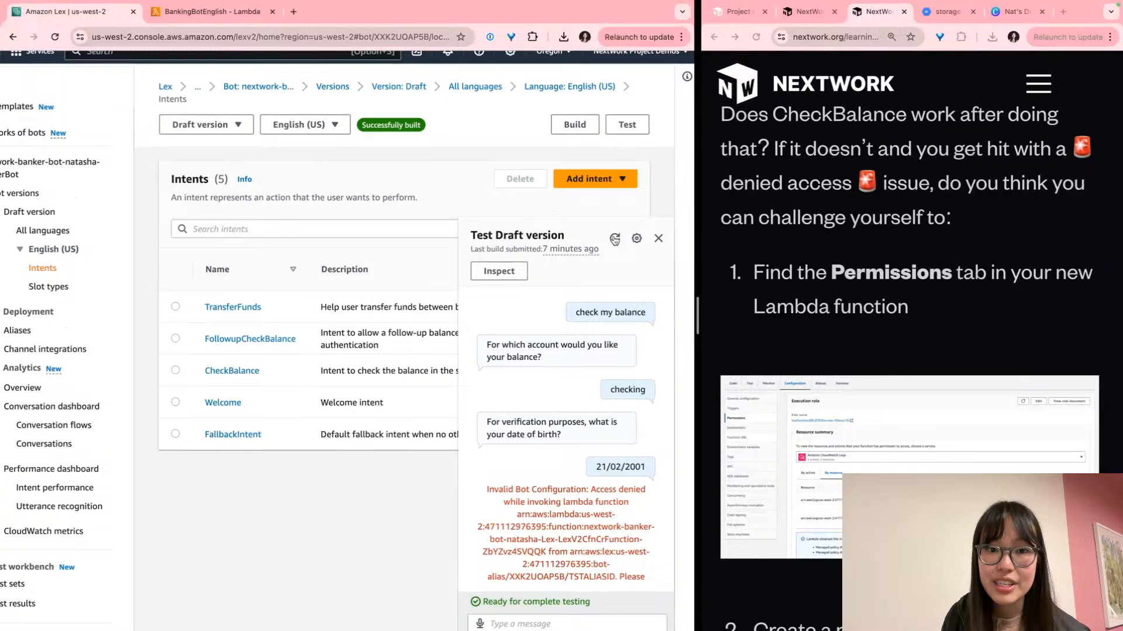
Clear the previous test conversation to start a fresh chat
left_click(615, 239)
scroll(623, 423, "up", 2)
scroll(624, 479, "down", 3)
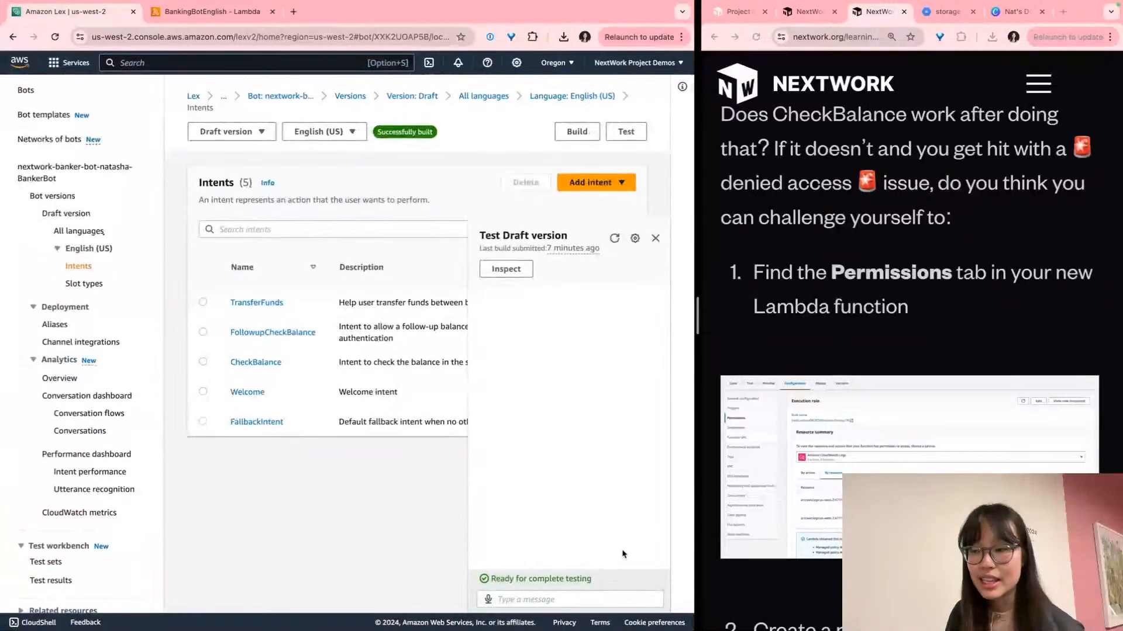
left_click(624, 597)
key("super+plus")
key("super+plus")
key("super+plus")
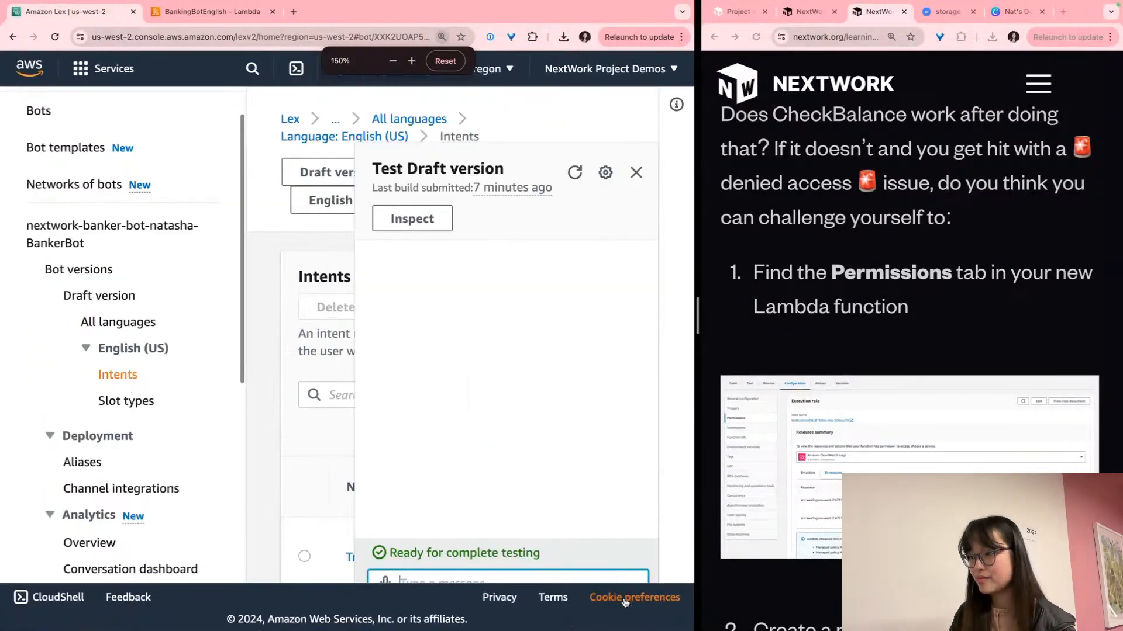
key("super+minus")
key("super+minus")
key("super+minus")
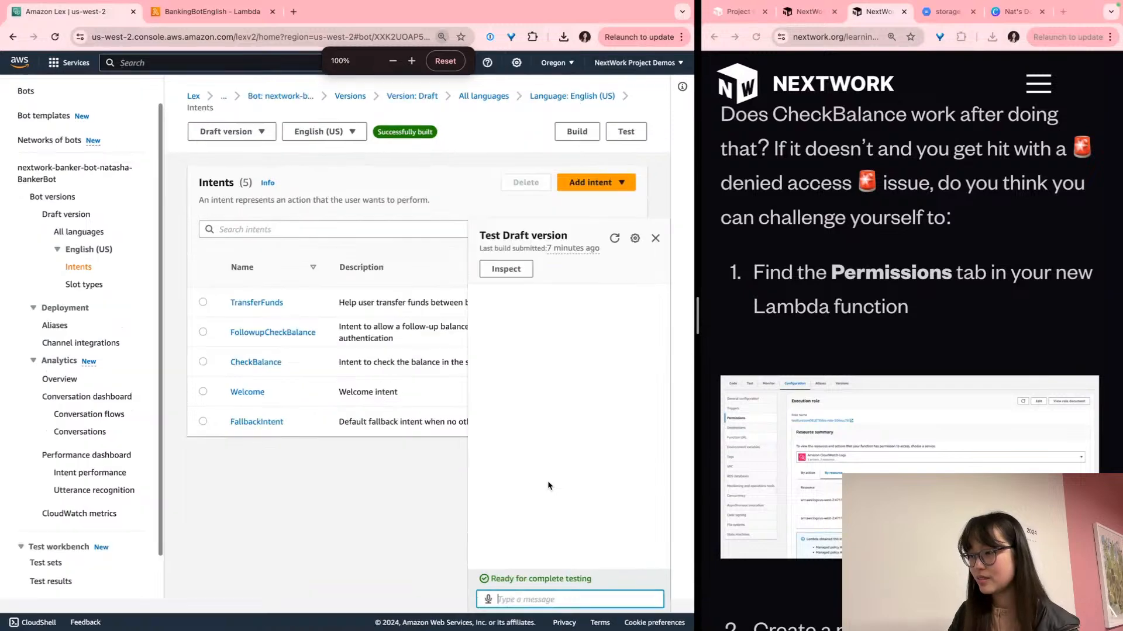
scroll(611, 572, "up", 3)
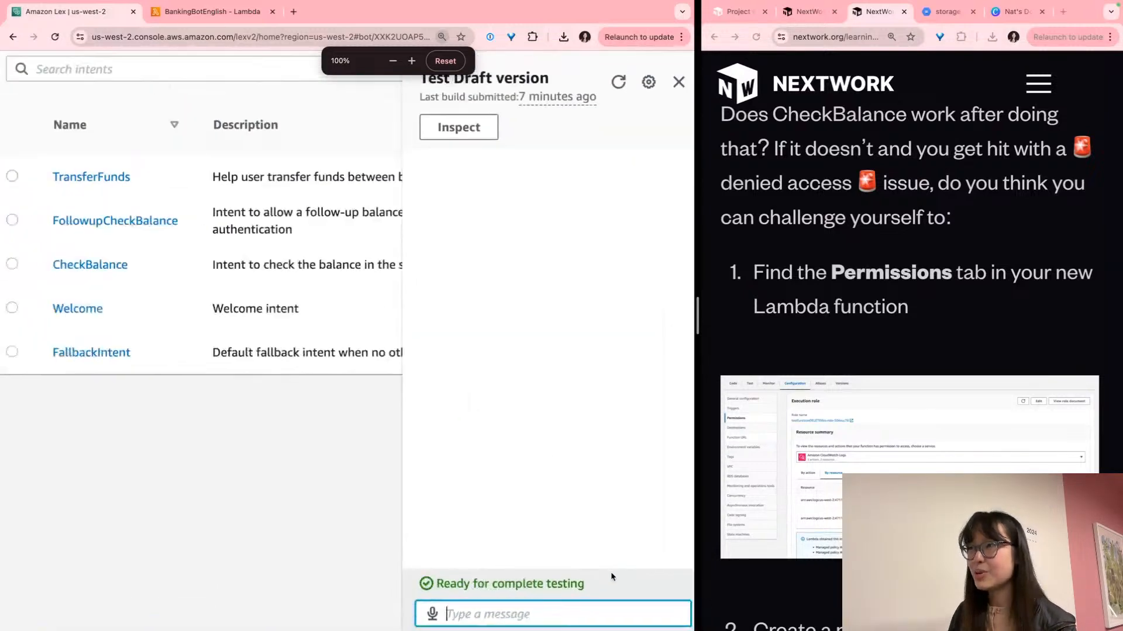
scroll(611, 572, "down", 1)
scroll(610, 572, "right", 1)
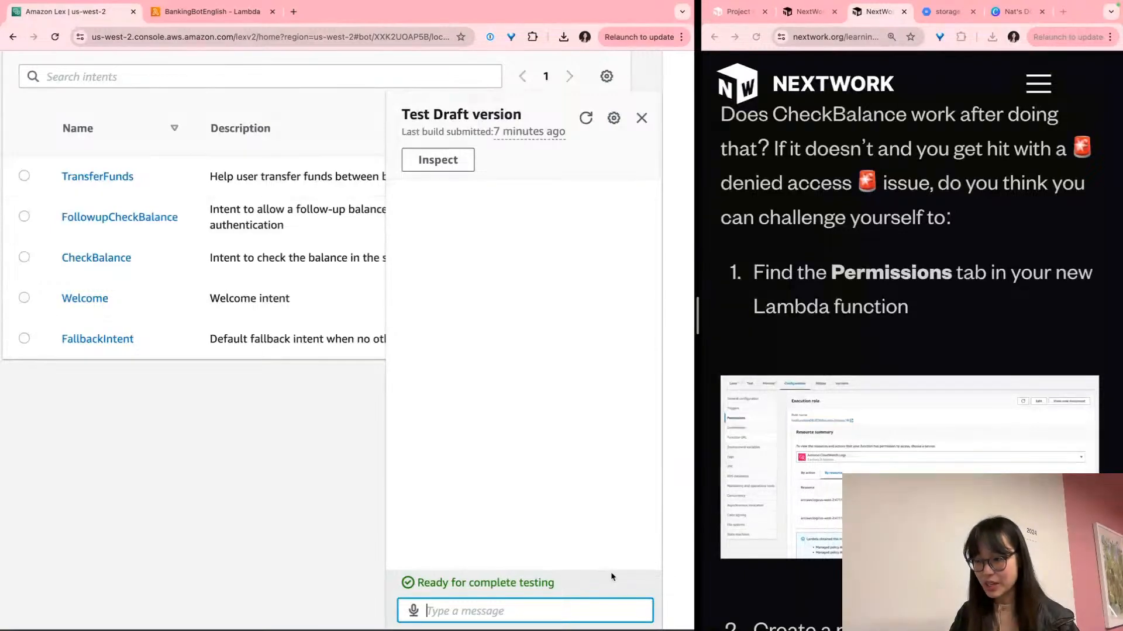
type("Check my balance")
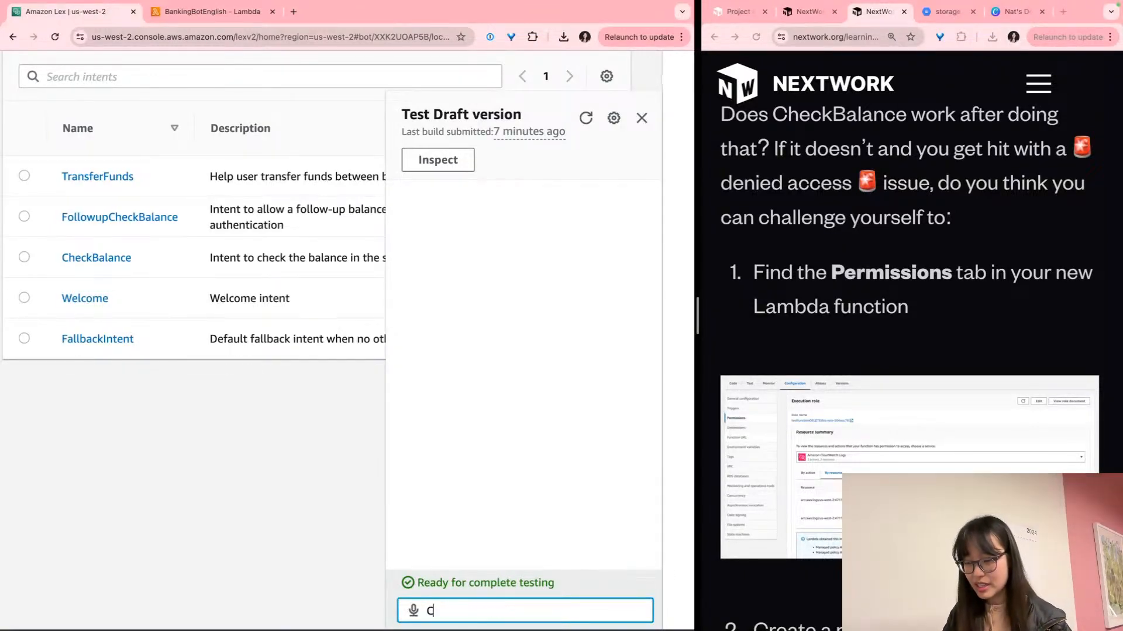
key("Return")
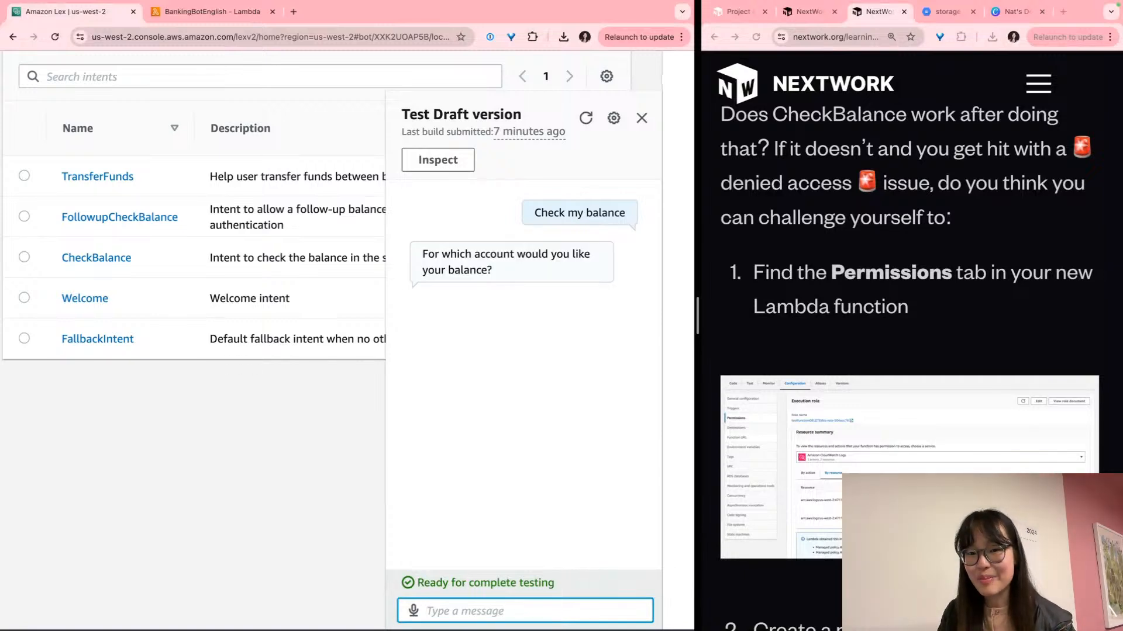
type("Savings")
key("Return")
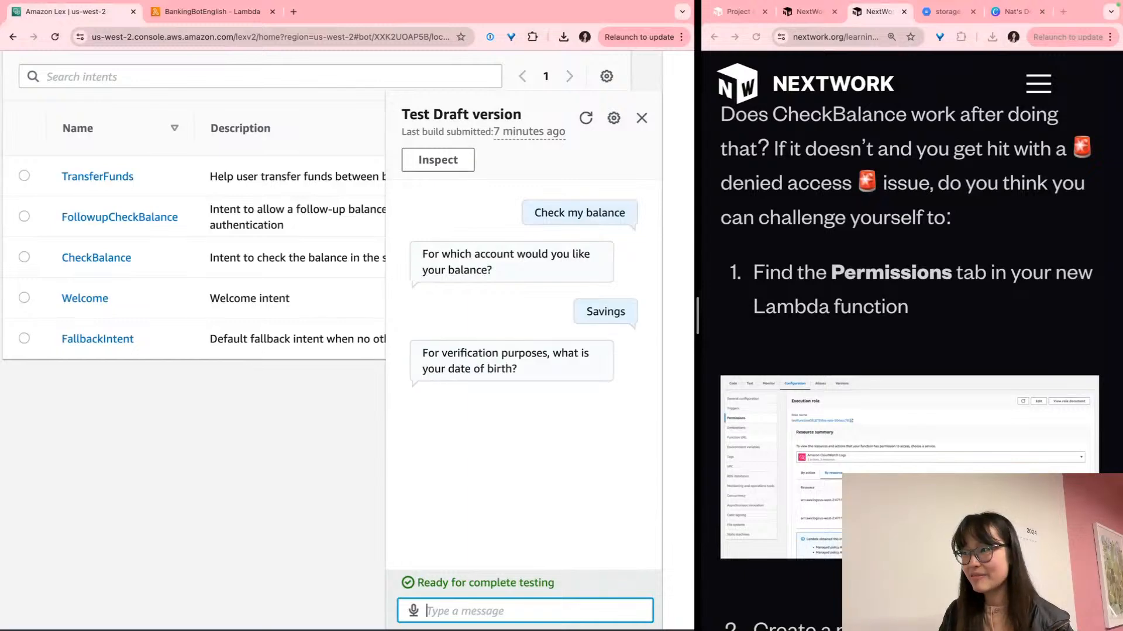
type("32/")
key("BackSpace")
key("BackSpace")
type("21/")
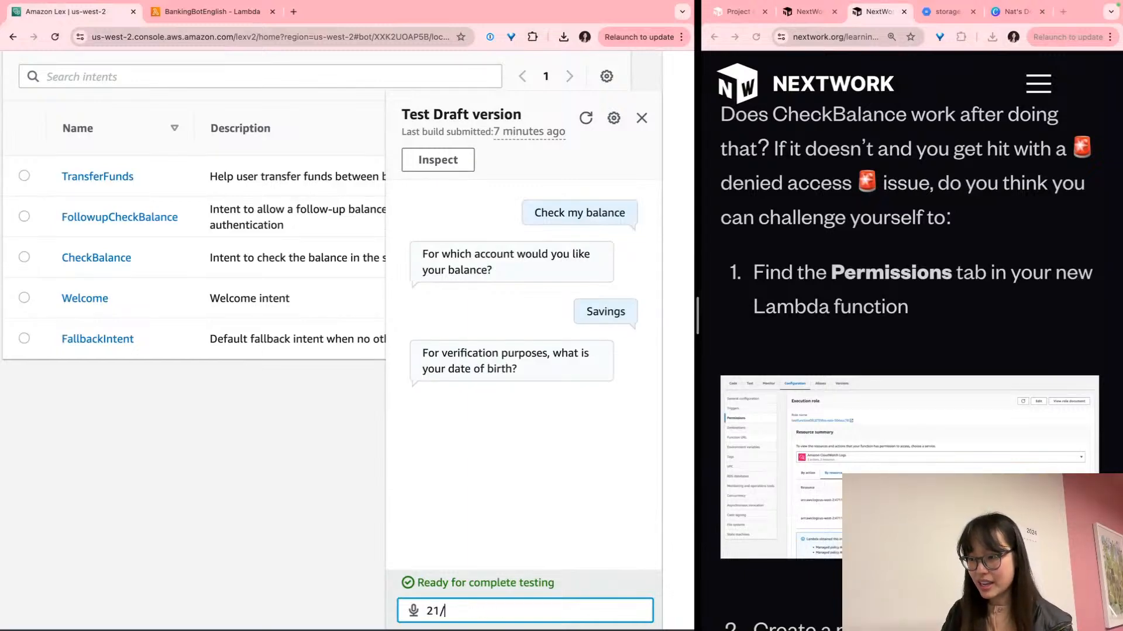
type("02/2001")
key("Return")
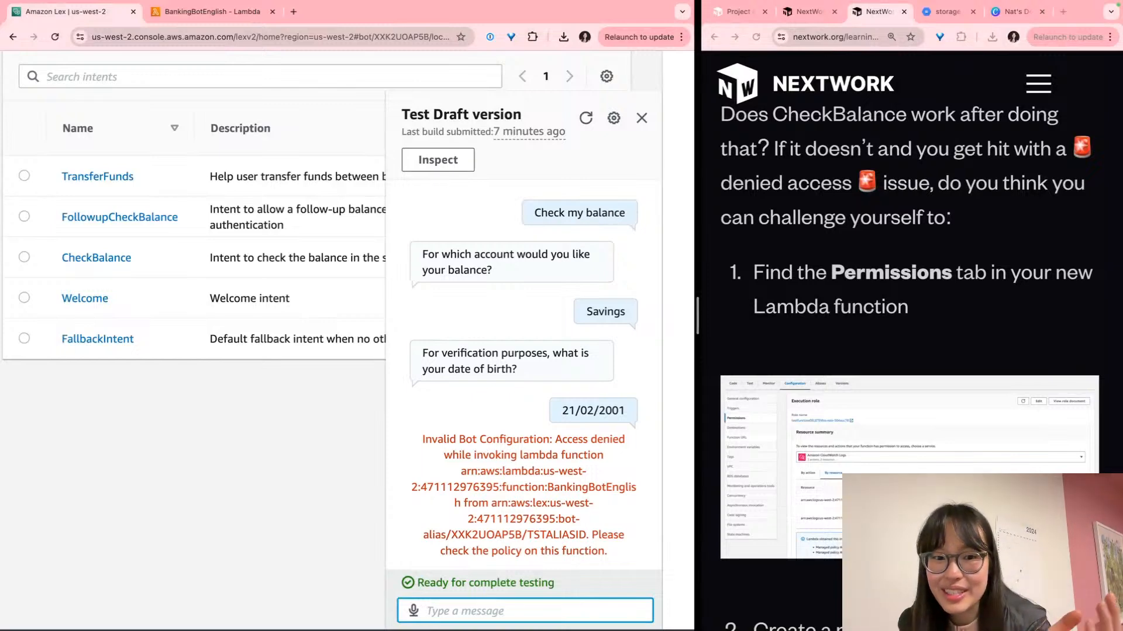
Examine the error's alias ID TSTALIASID and function BankingBotEnglish, then zoom the page out
double_click(571, 537)
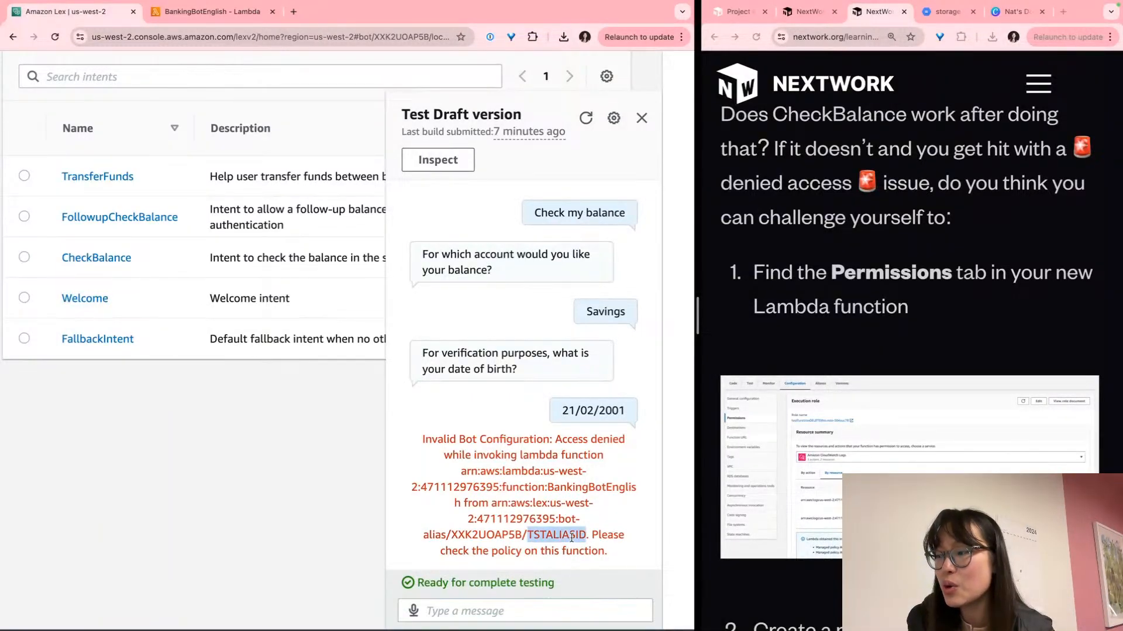
scroll(571, 538, "up", 5)
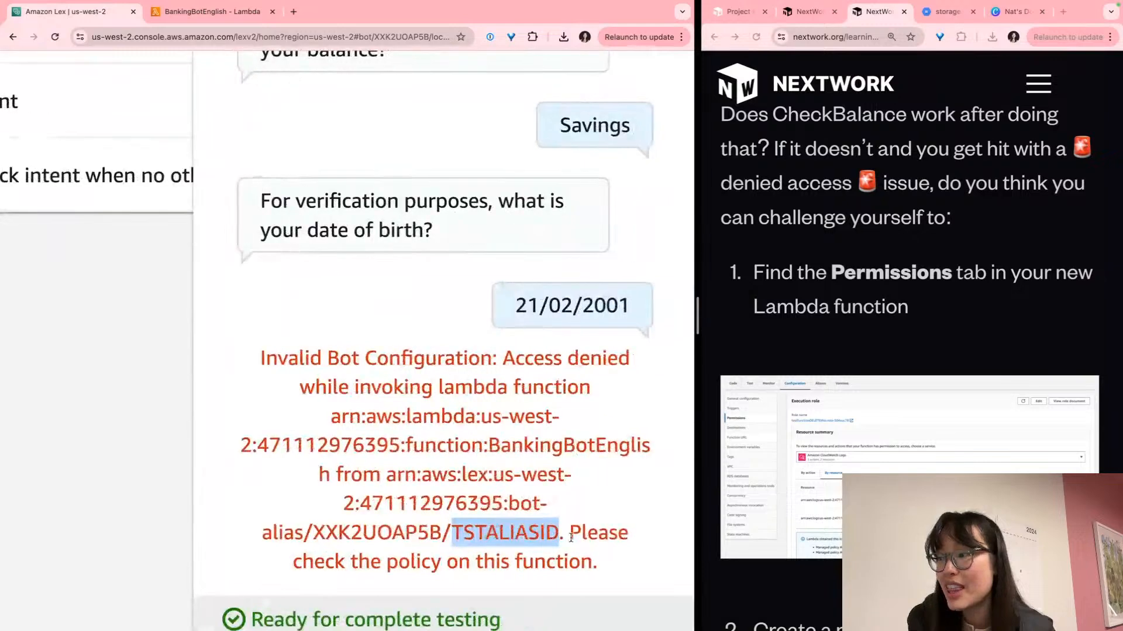
scroll(572, 537, "up", 1)
left_click(538, 400)
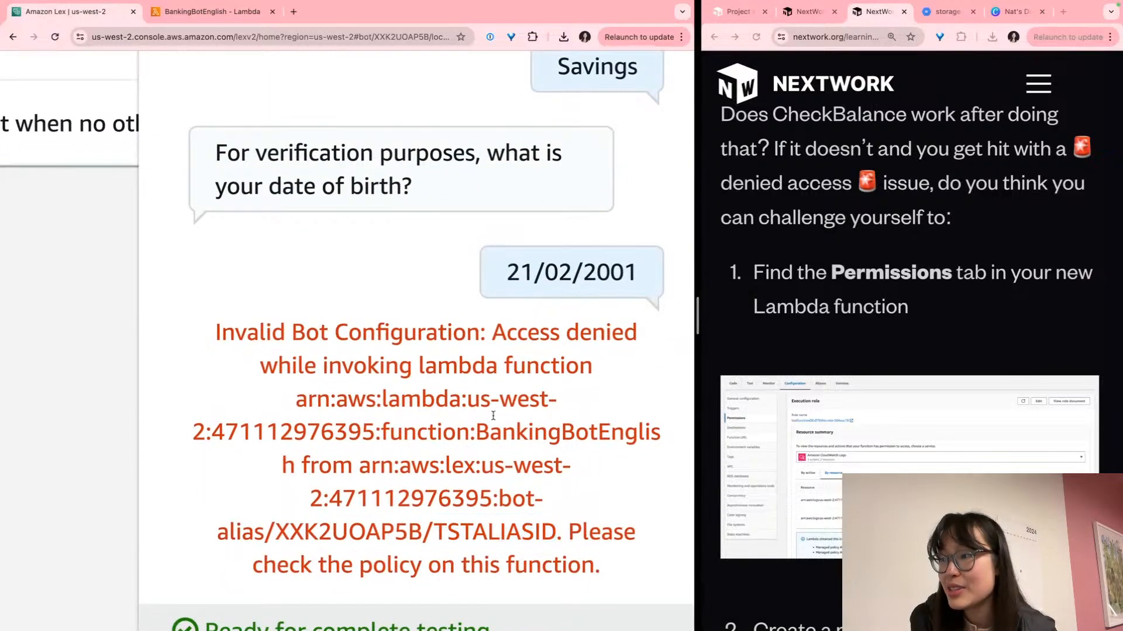
double_click(482, 434)
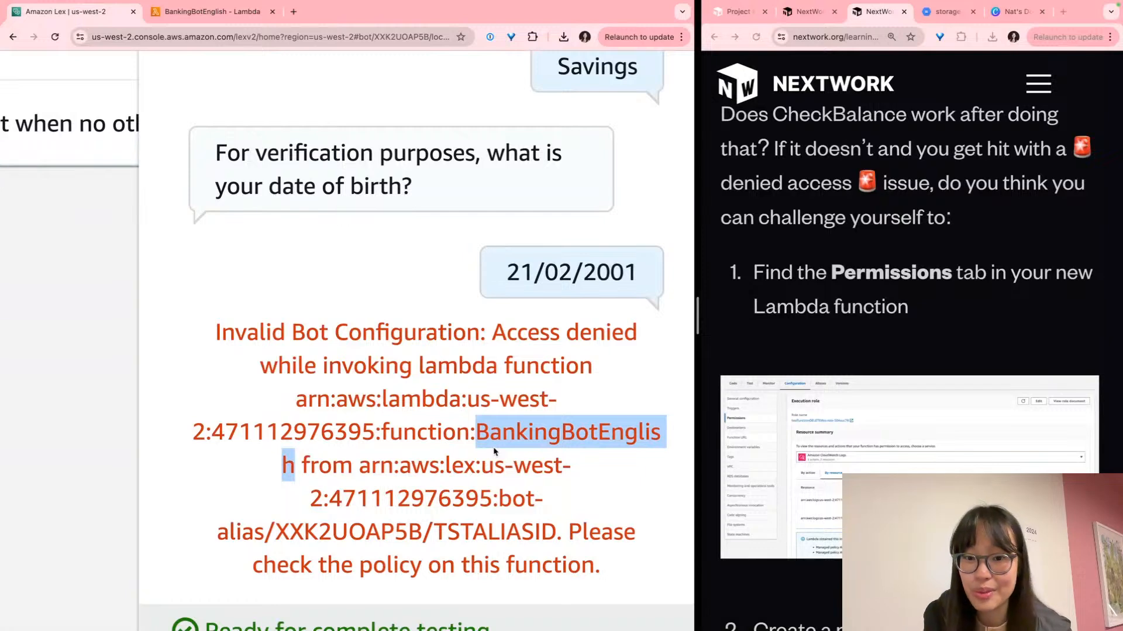
scroll(494, 452, "down", 1)
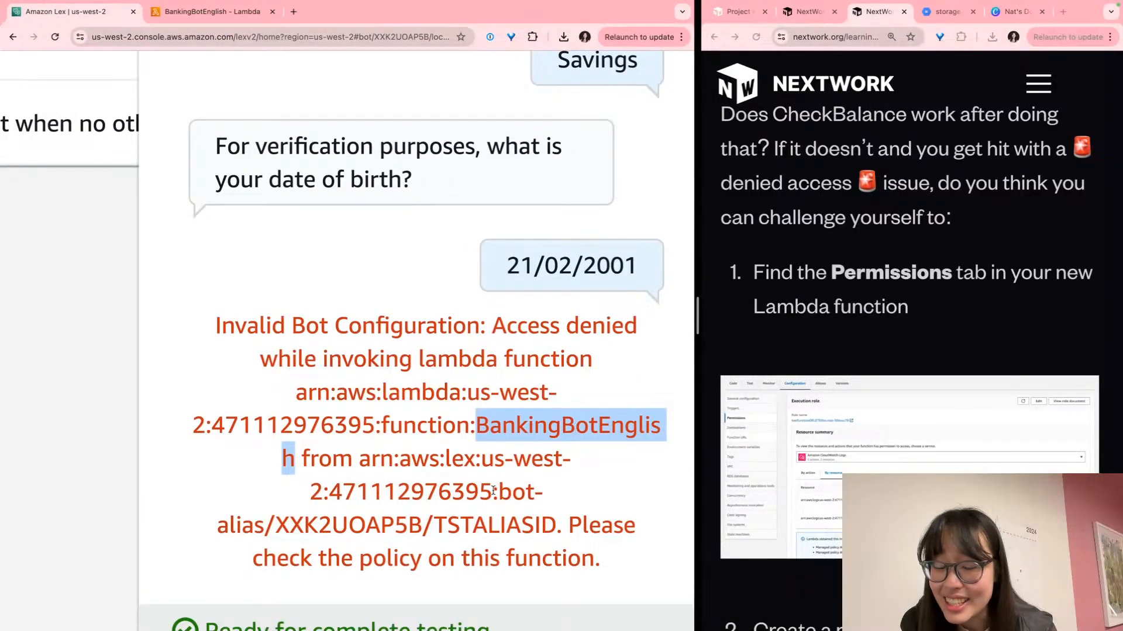
left_click(556, 536)
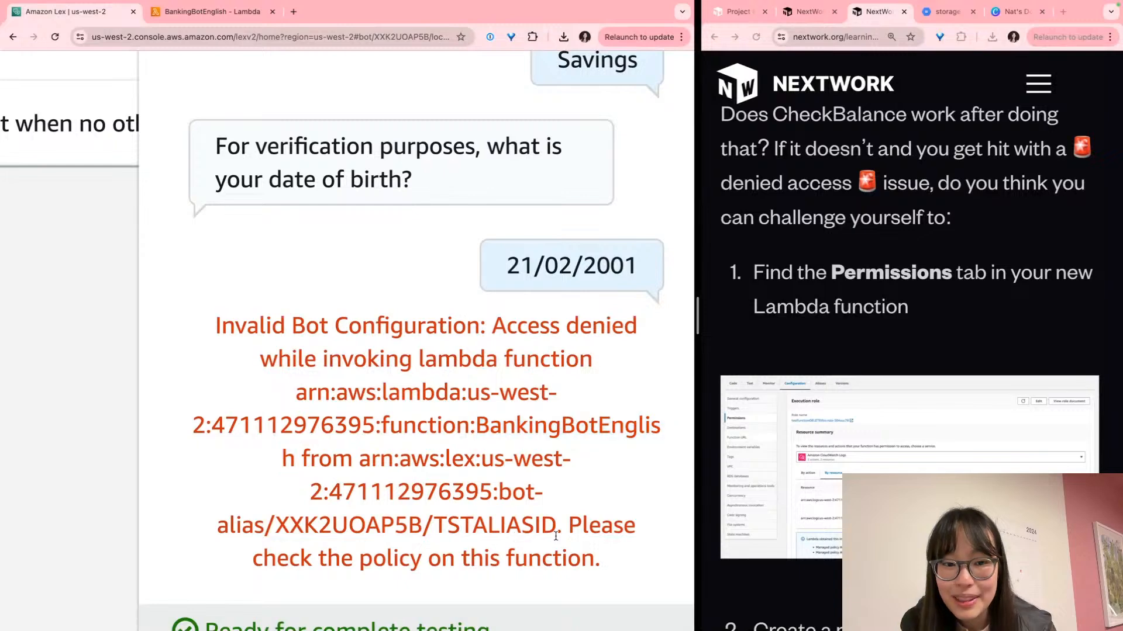
left_click_drag(566, 526, 602, 563)
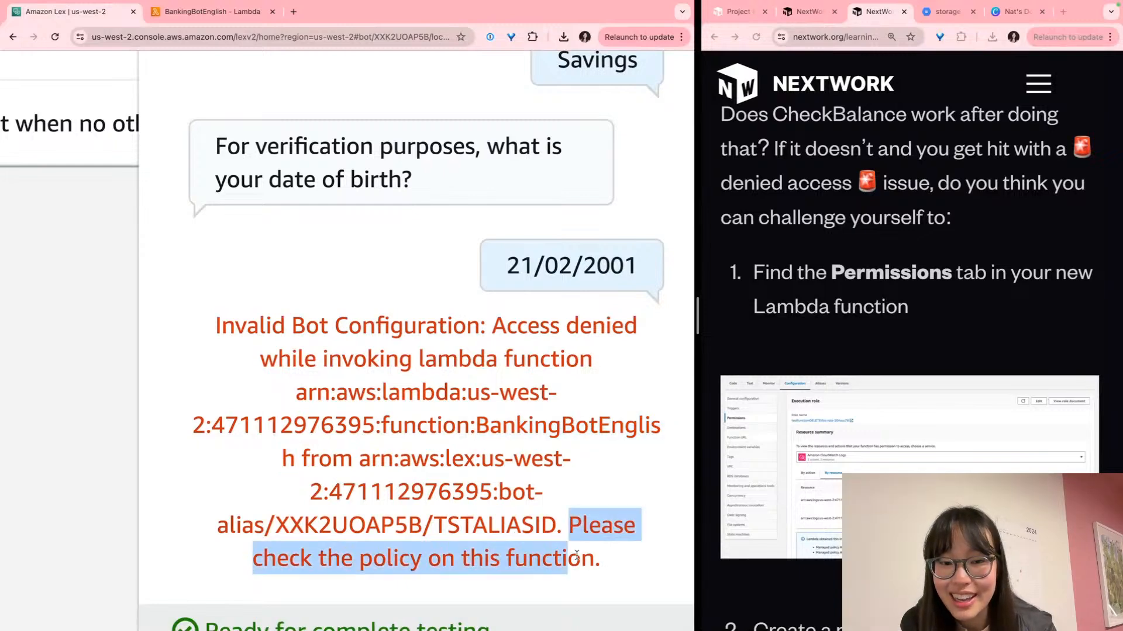
scroll(606, 579, "down", 3)
scroll(621, 540, "down", 1)
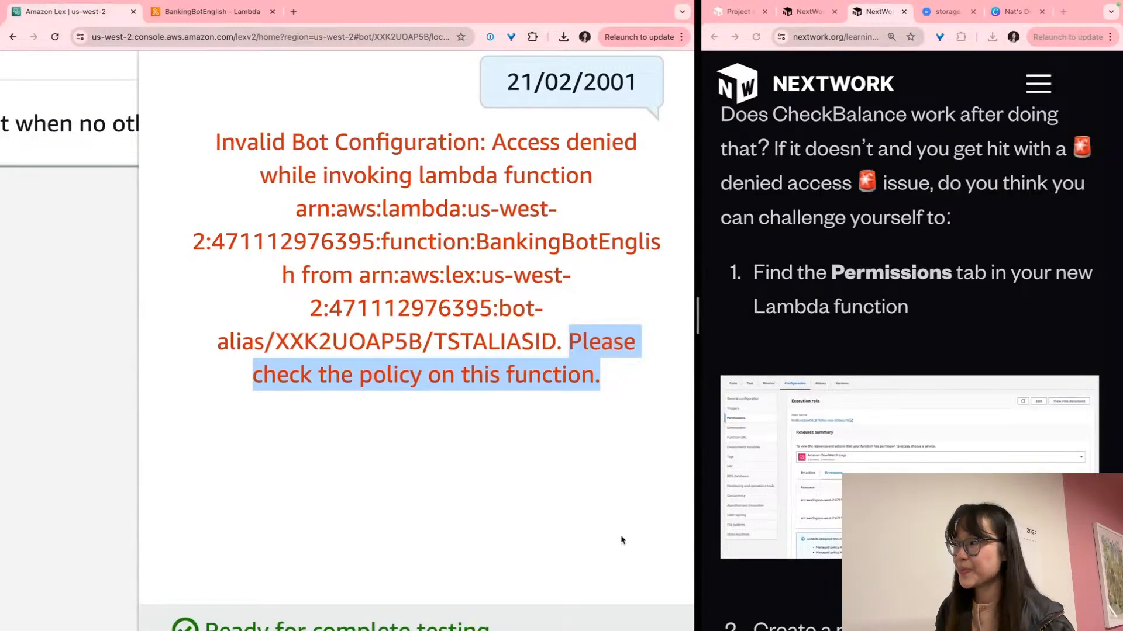
left_click(421, 299)
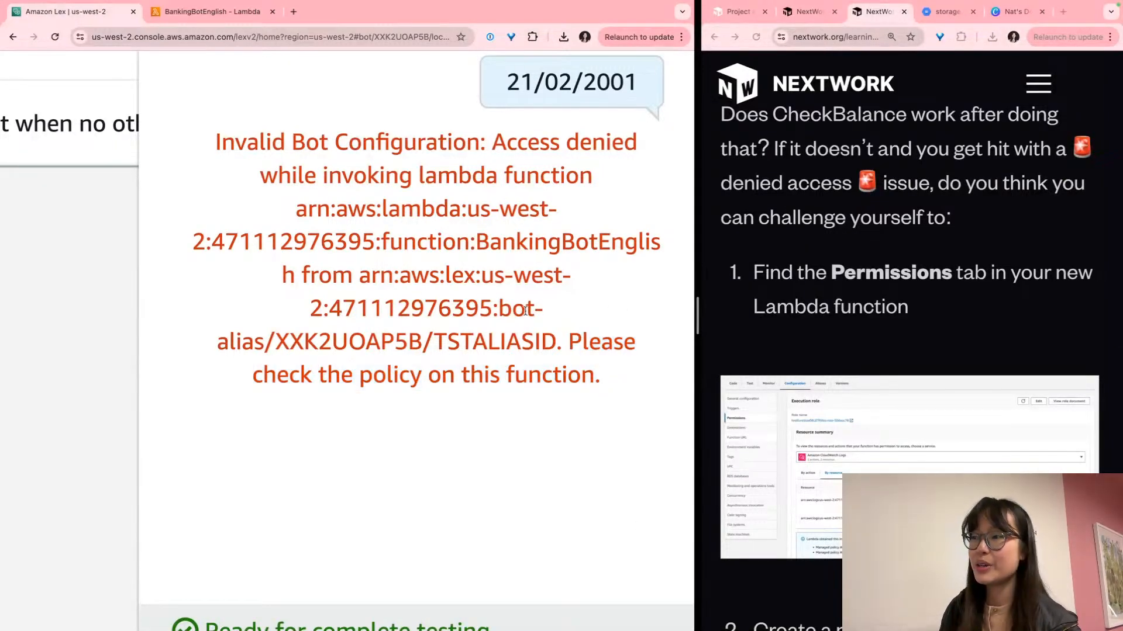
key("ctrl+minus")
key("ctrl+minus")
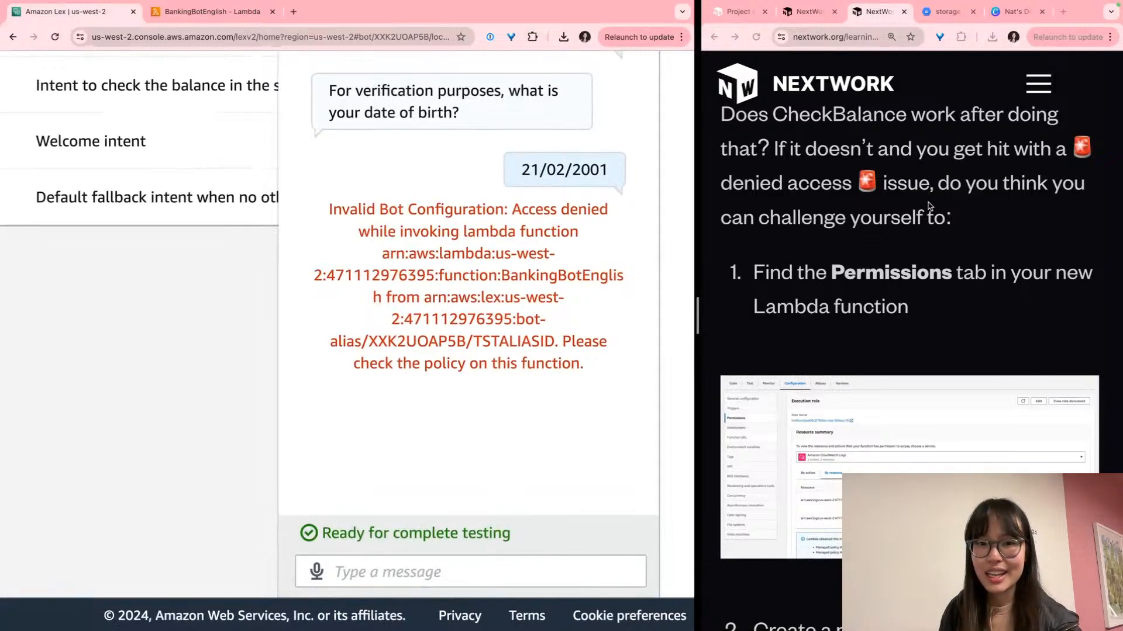
scroll(935, 197, "up", 1)
Compare the error with the tutorial's access-denied challenge and its Permissions tab step
left_click(935, 195)
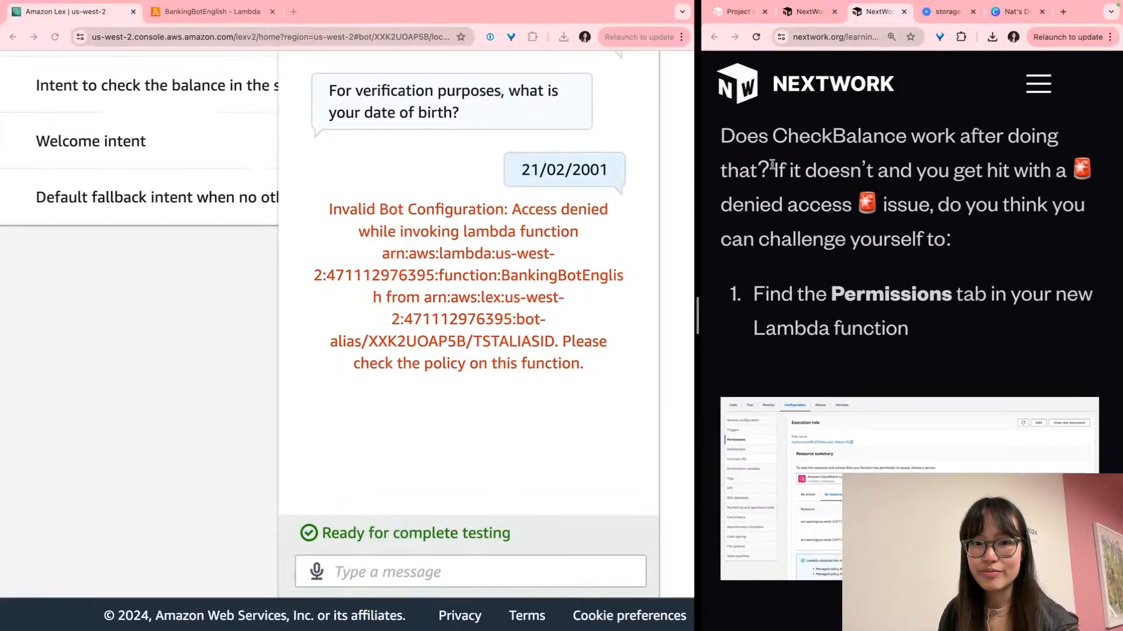
left_click_drag(771, 165, 1044, 243)
scroll(884, 305, "down", 1)
triple_click(885, 307)
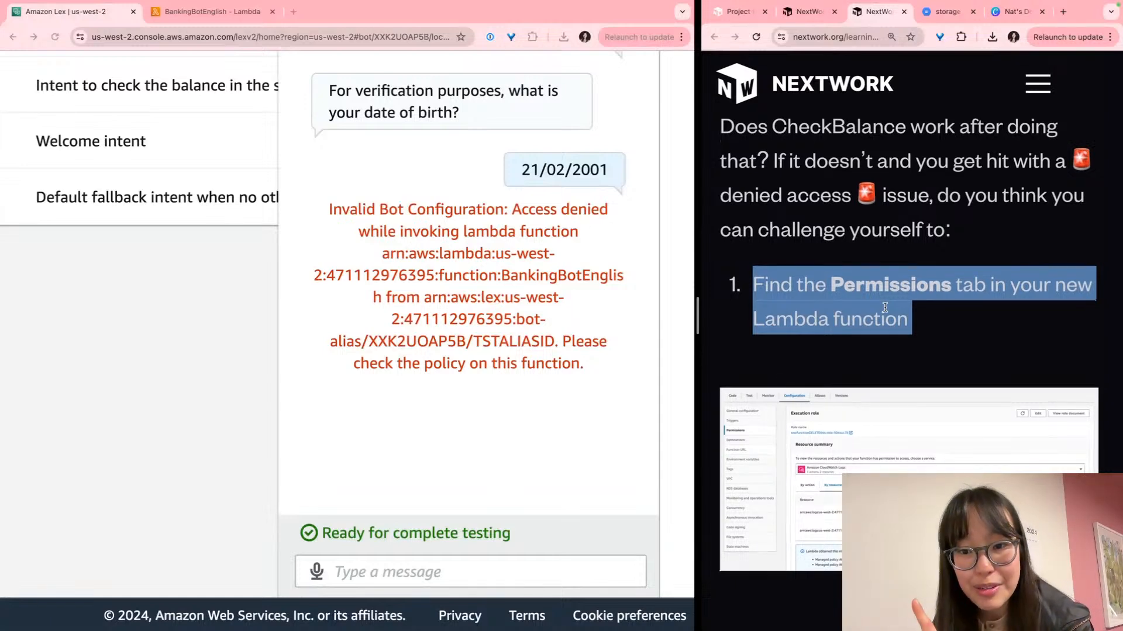
left_click(517, 267)
scroll(517, 265, "down", 5)
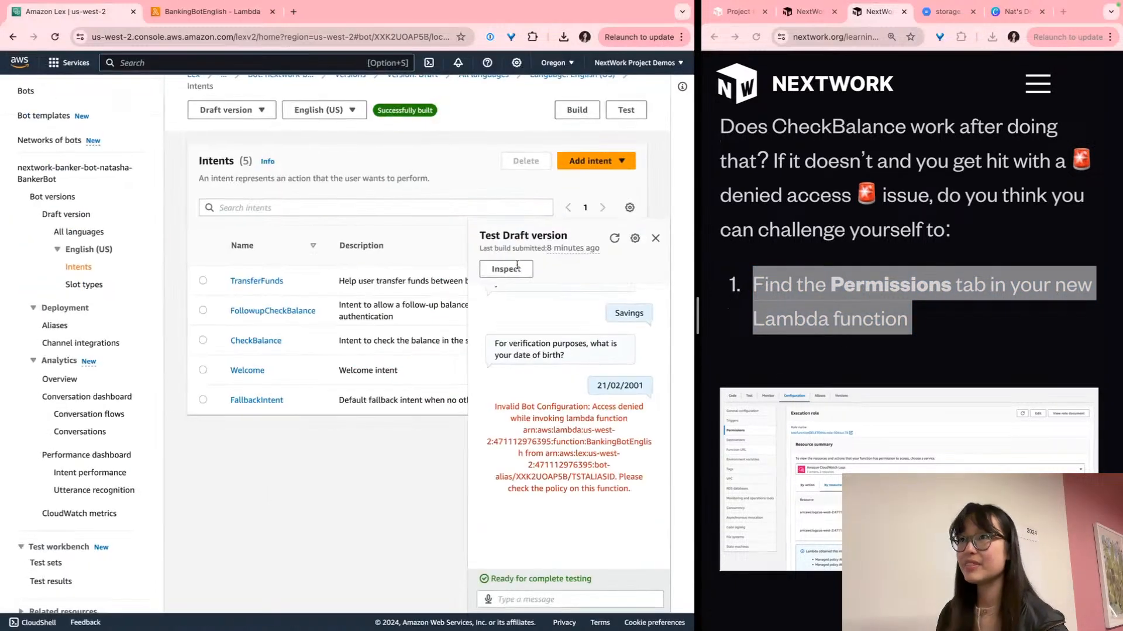
Review the BankingBotEnglish Lambda function page and enlarge the tutorial's Permissions screenshot
left_click(211, 12)
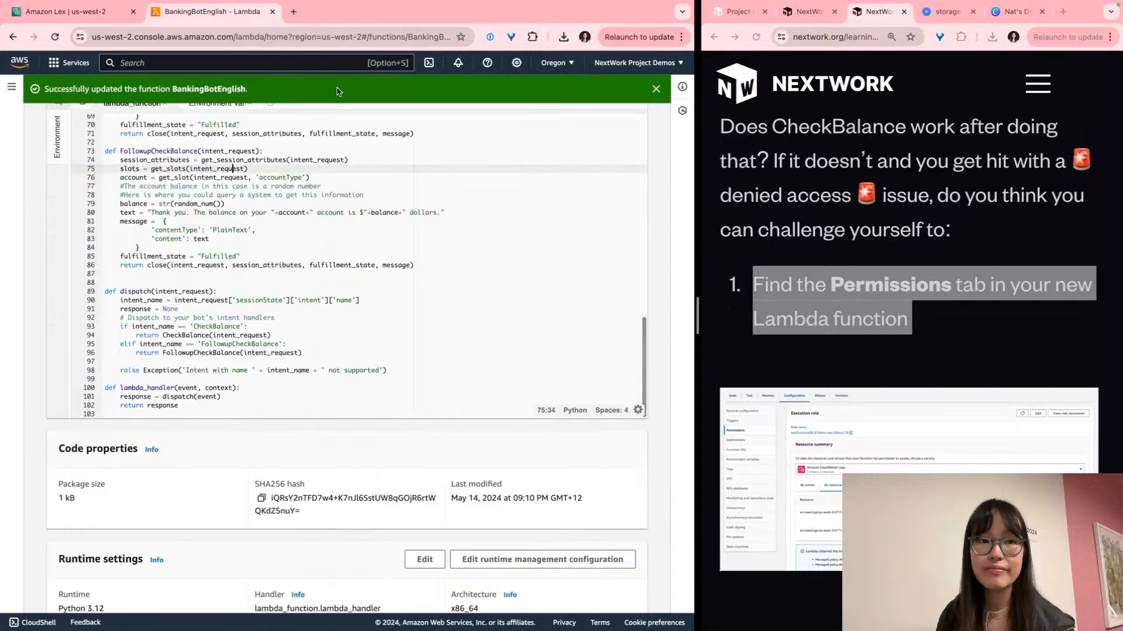
scroll(41, 398, "up", 3)
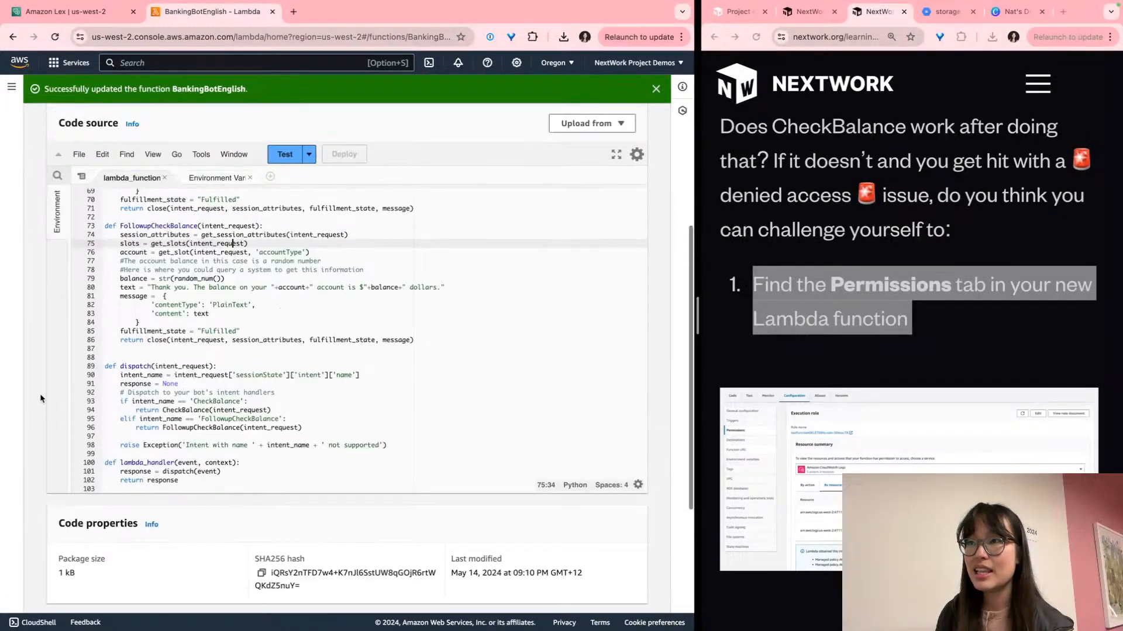
scroll(41, 398, "up", 4)
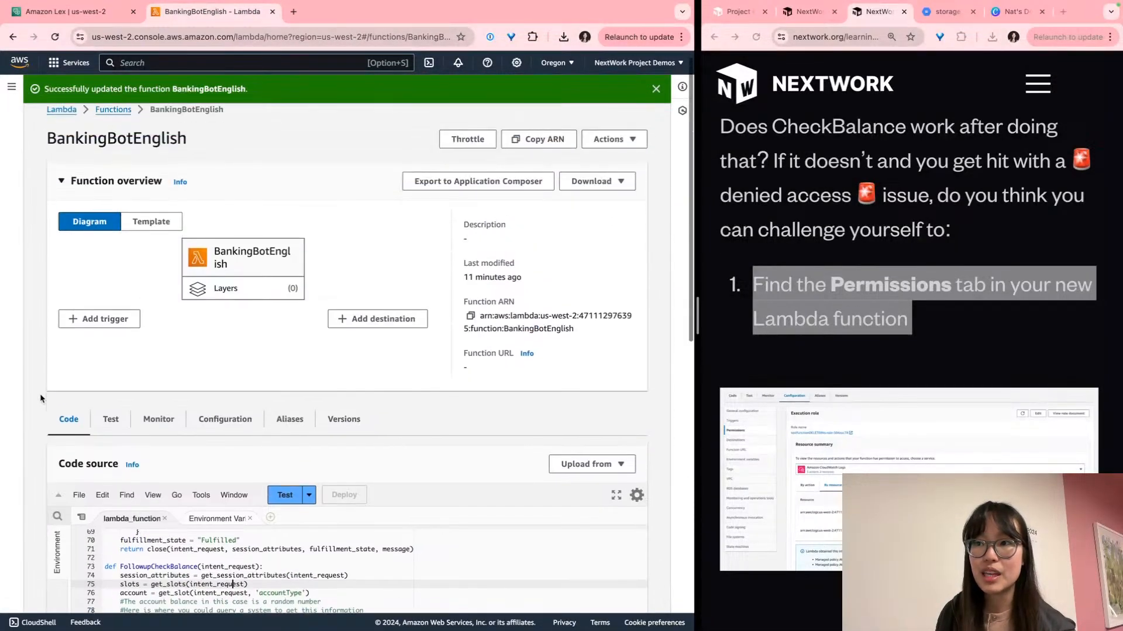
scroll(41, 398, "down", 10)
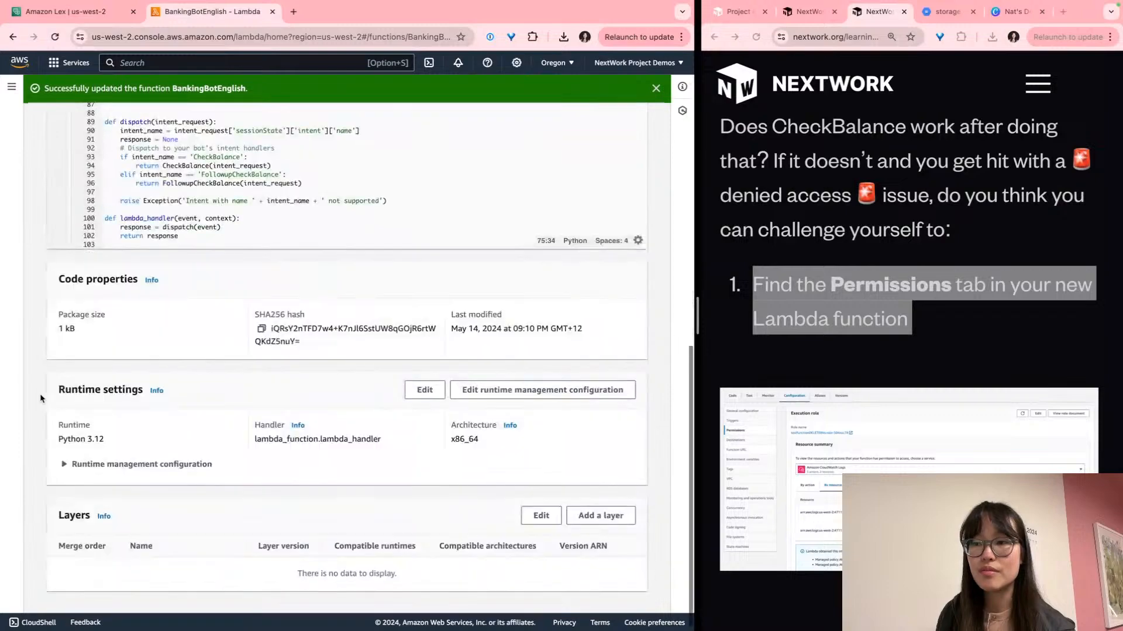
scroll(42, 398, "up", 2)
scroll(44, 396, "up", 2)
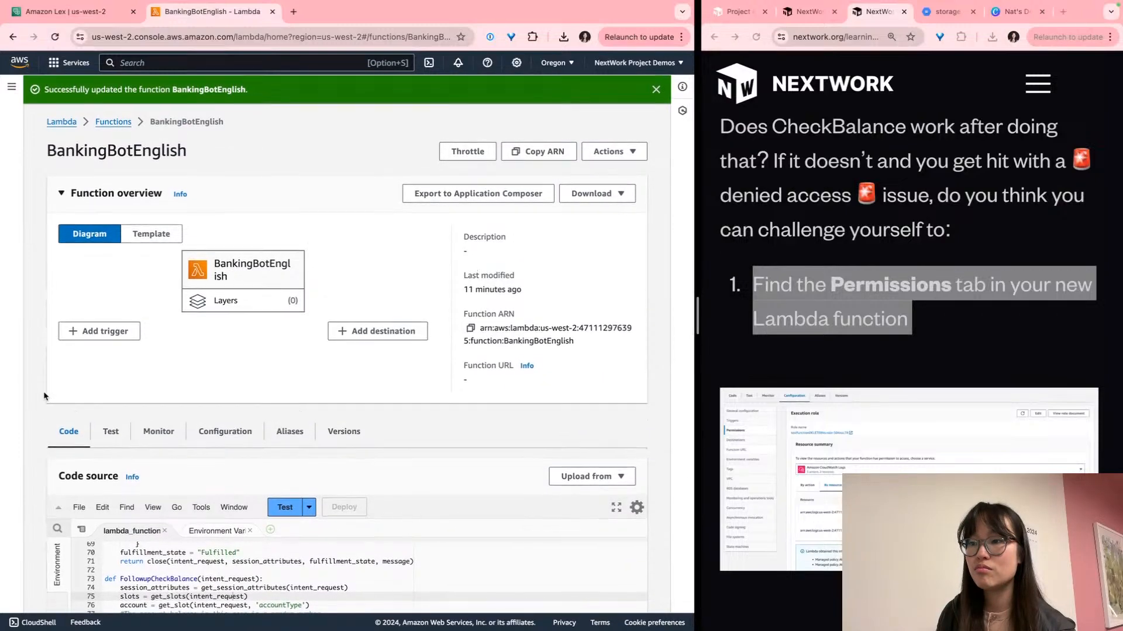
scroll(165, 426, "down", 2)
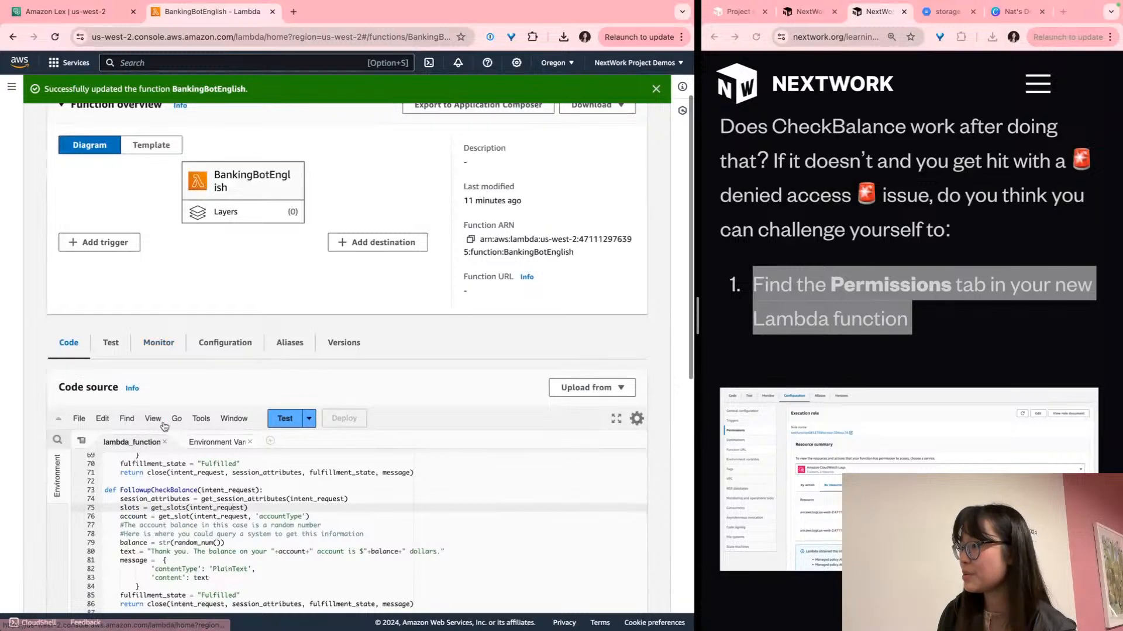
scroll(526, 444, "down", 1)
scroll(865, 447, "down", 2)
left_click(770, 322)
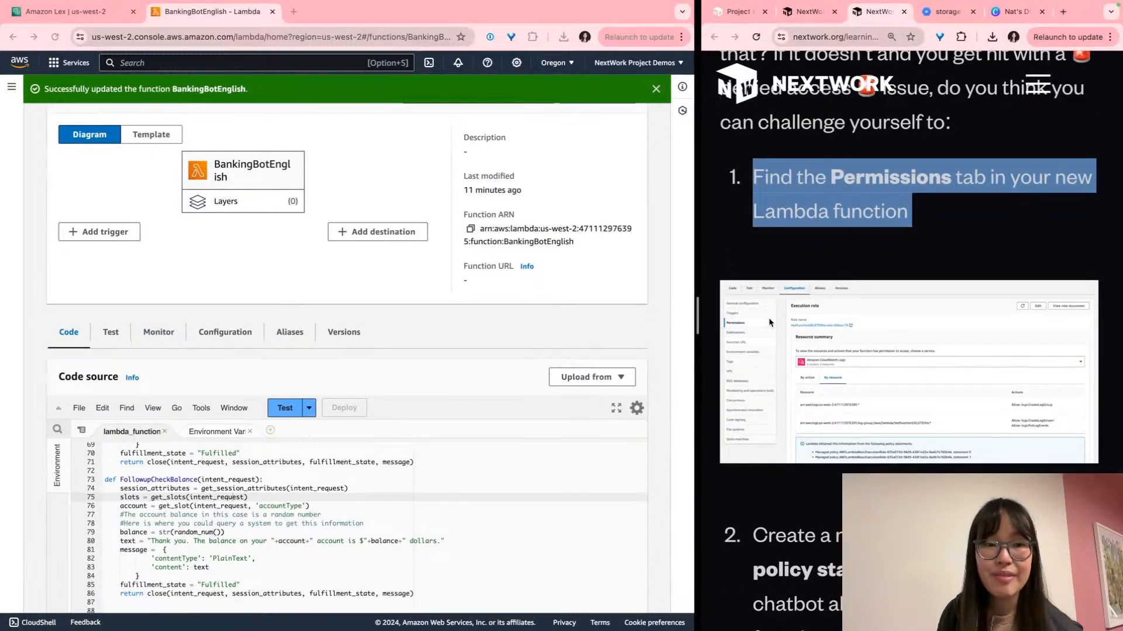
left_click(801, 328)
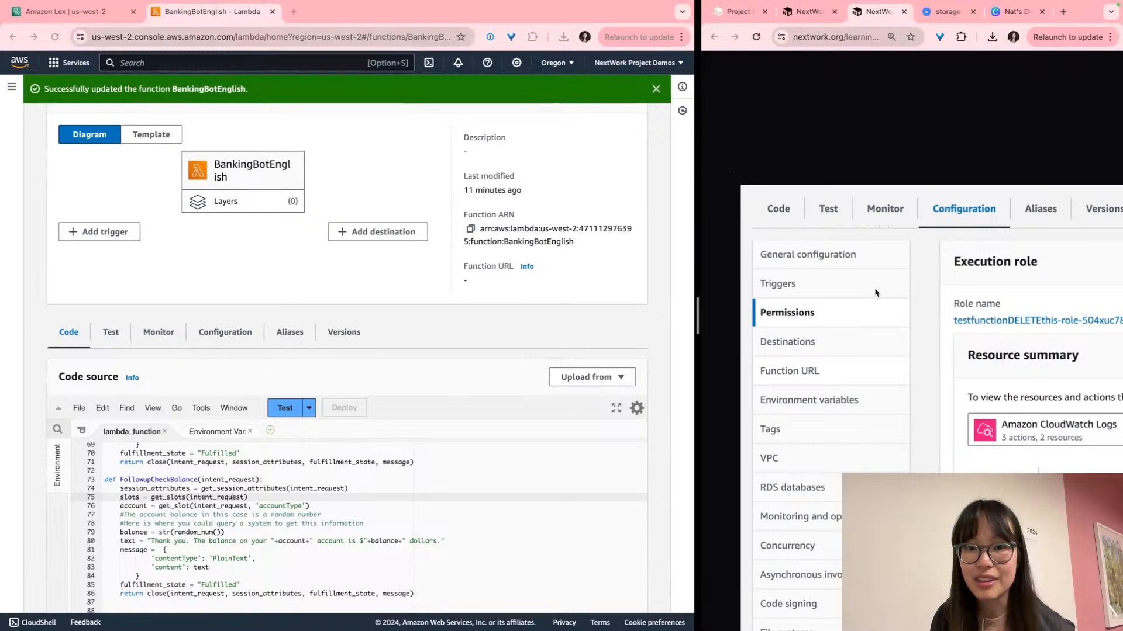
View BankingBotEnglish's Configuration > Permissions settings, showing its execution role
left_click(225, 332)
scroll(86, 408, "down", 3)
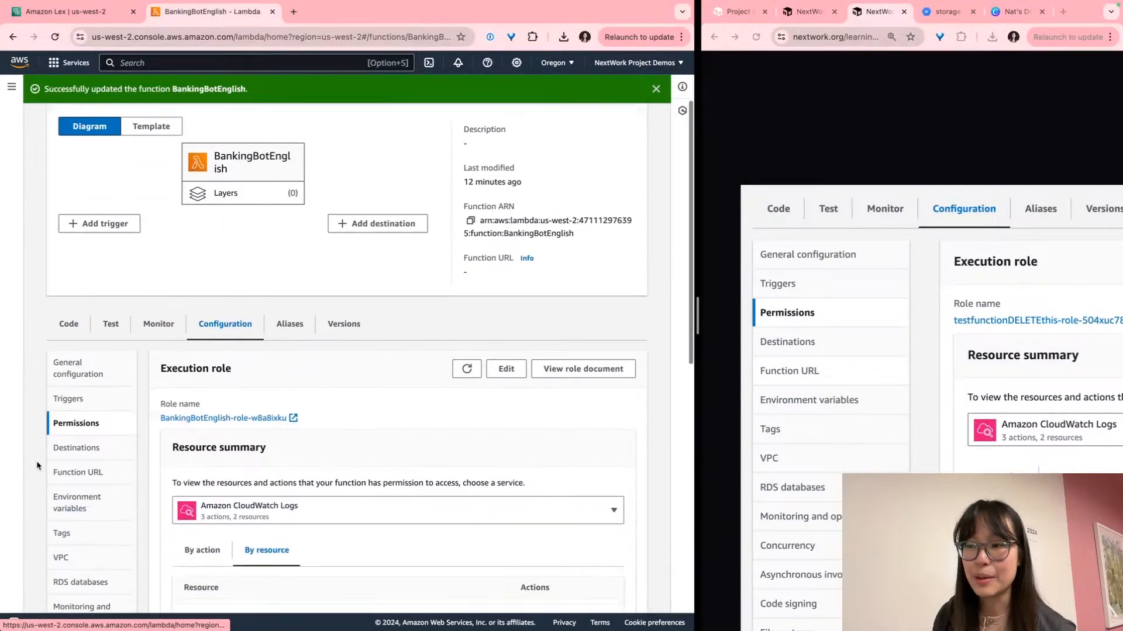
scroll(781, 346, "down", 7)
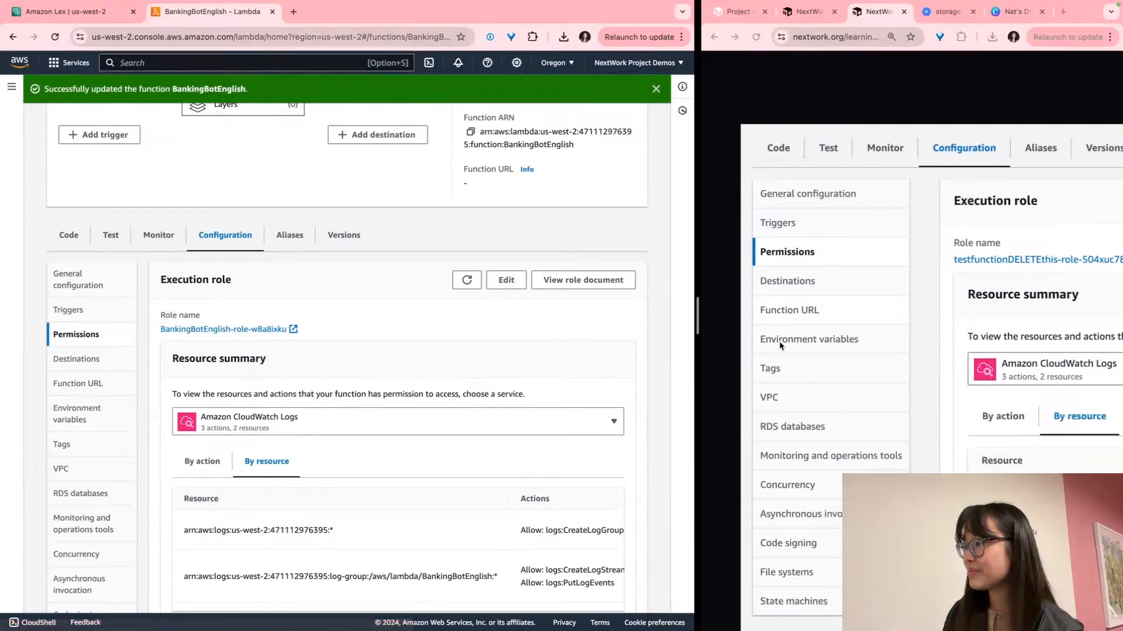
scroll(890, 423, "down", 5)
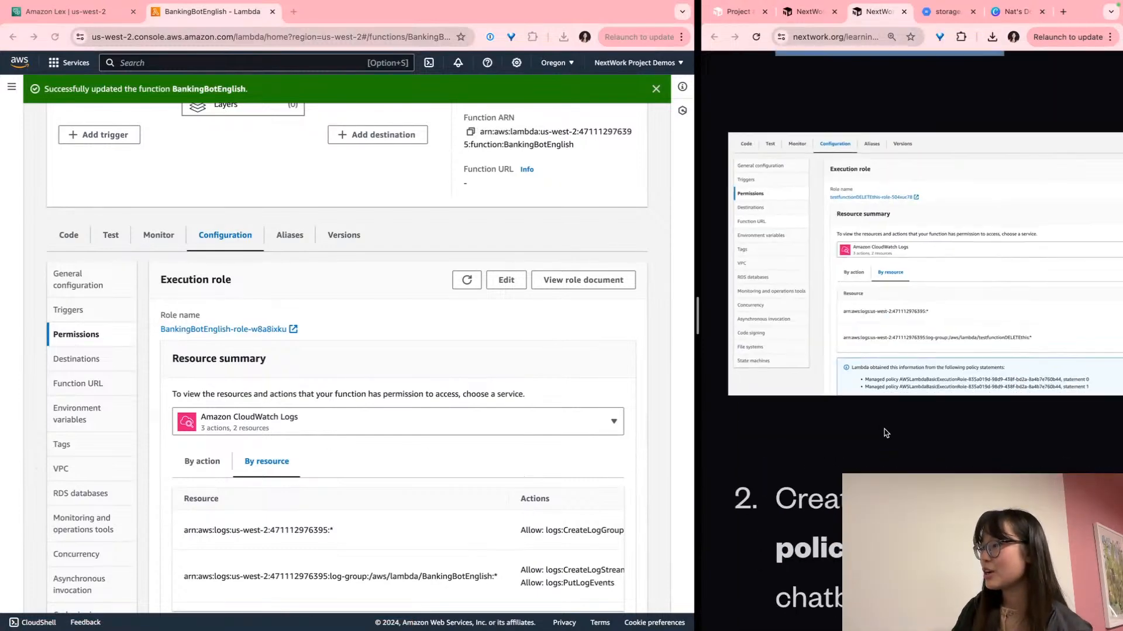
left_click(882, 434)
scroll(872, 445, "down", 4)
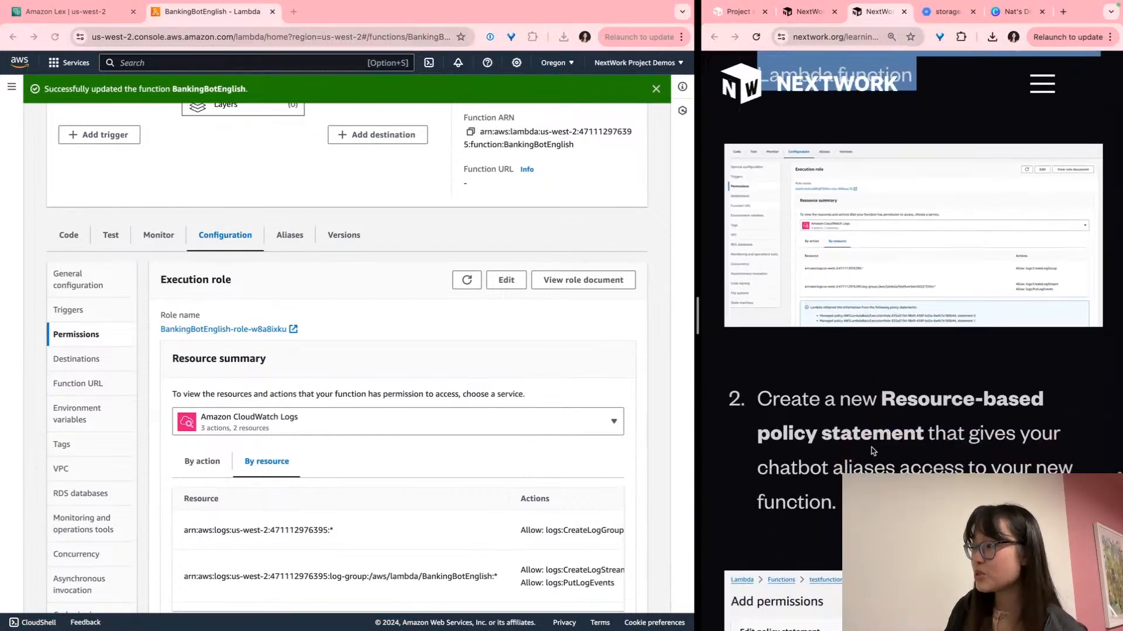
scroll(871, 451, "down", 2)
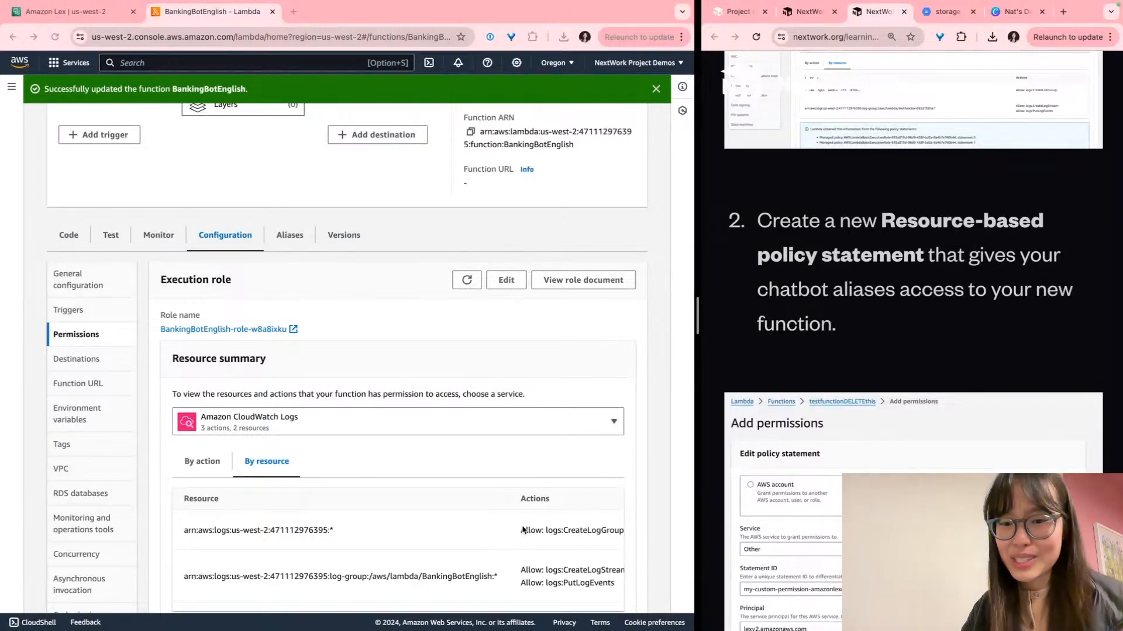
scroll(523, 530, "down", 6)
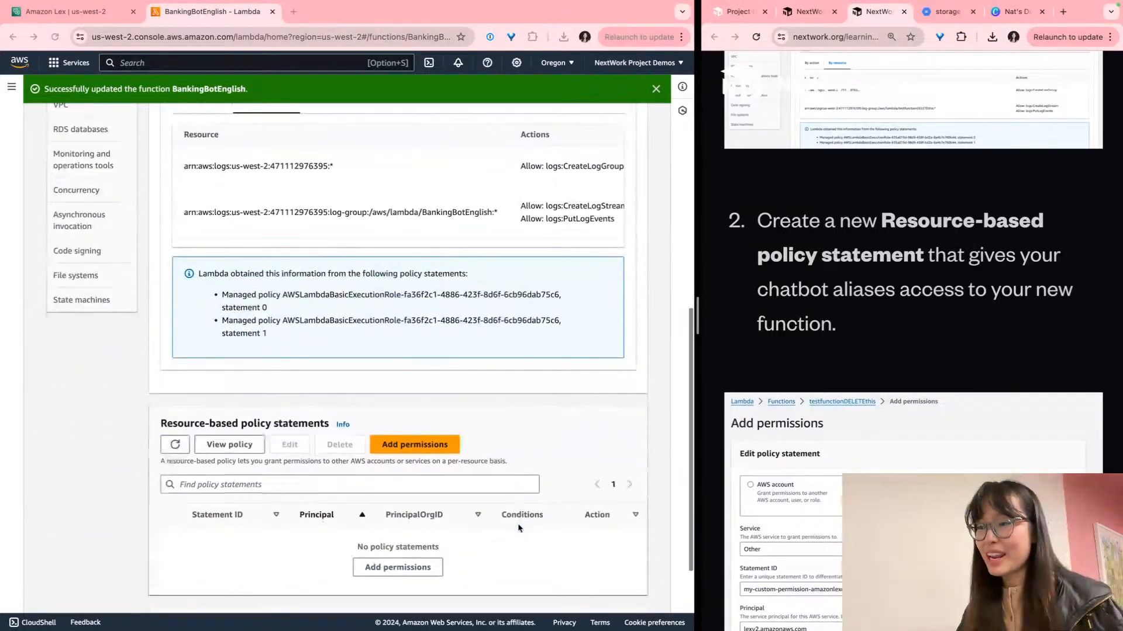
scroll(439, 514, "down", 1)
Start adding a resource-based policy statement, since none exist yet
left_click(236, 495)
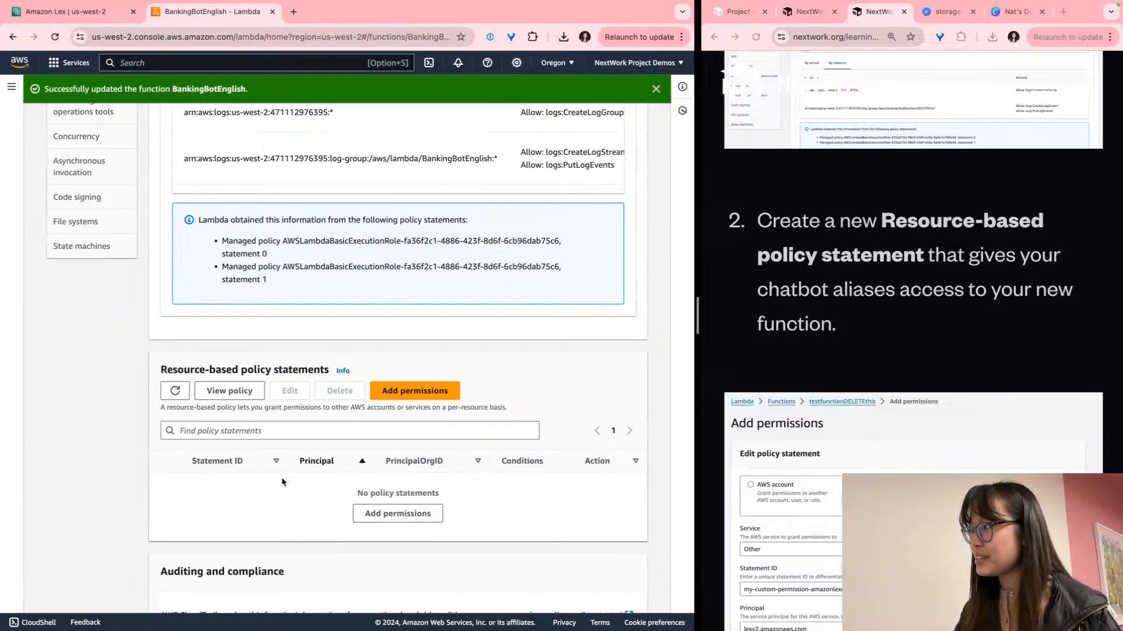
scroll(282, 479, "up", 3)
scroll(278, 481, "down", 1)
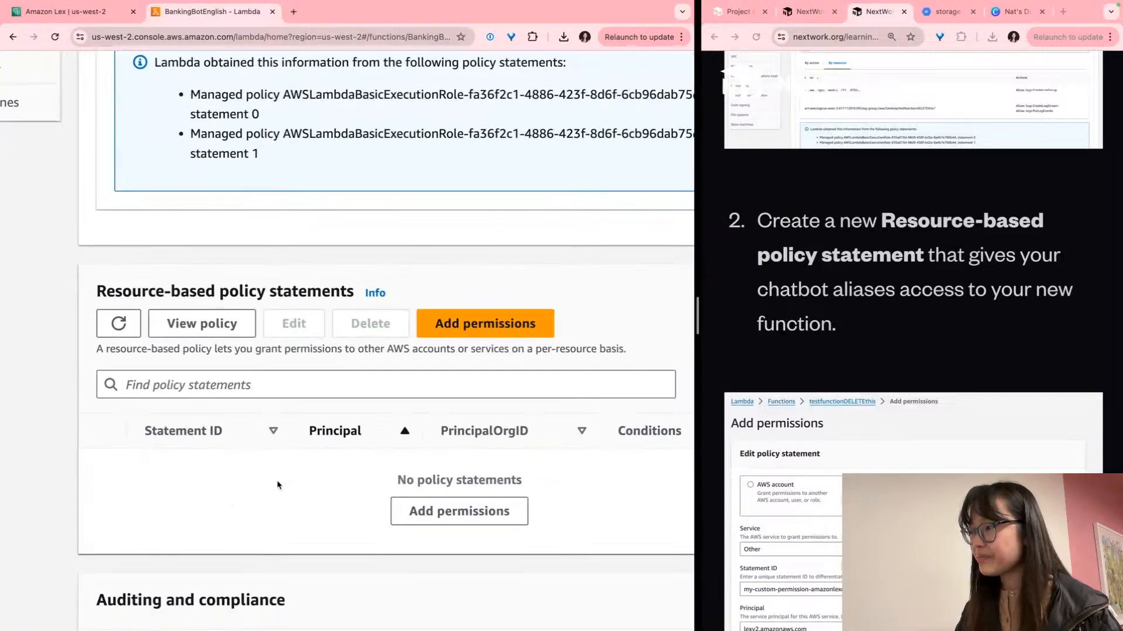
left_click(453, 325)
Grant the Lambda permission to an AWS service, with Other as the service
scroll(204, 377, "left", 5)
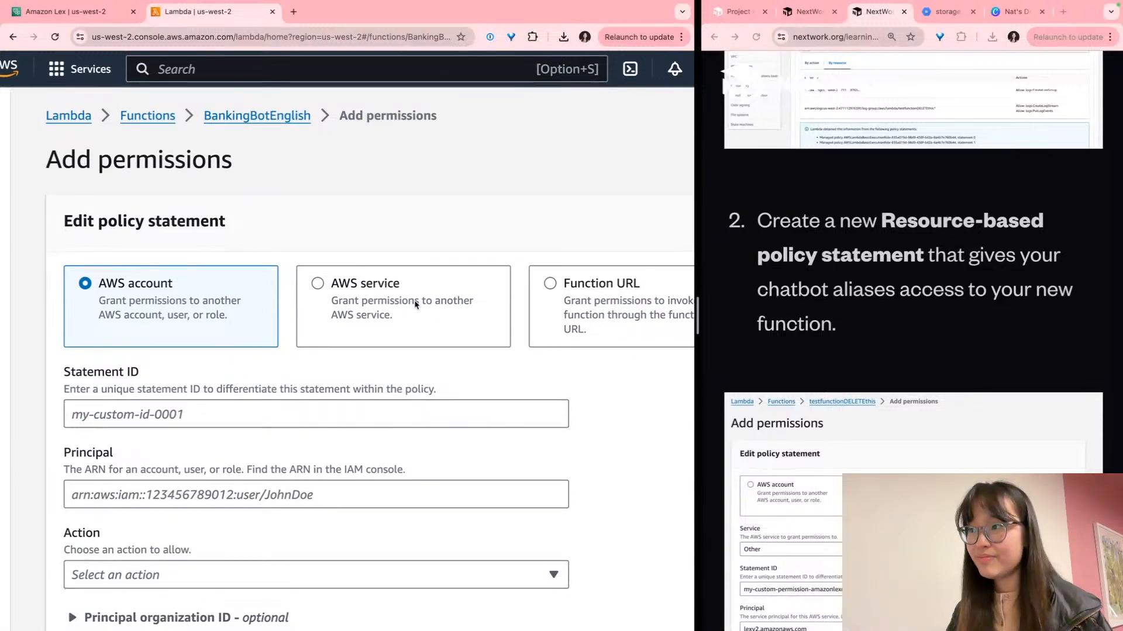
left_click(416, 304)
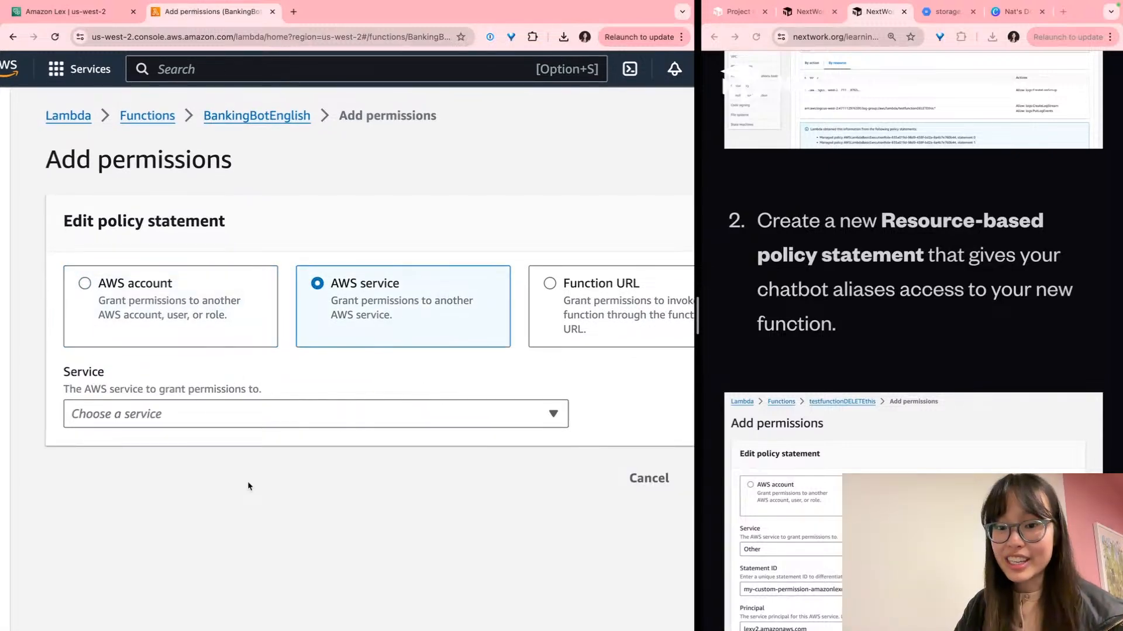
scroll(247, 482, "down", 2)
scroll(247, 484, "right", 1)
left_click(199, 401)
scroll(193, 424, "down", 3)
scroll(193, 422, "down", 3)
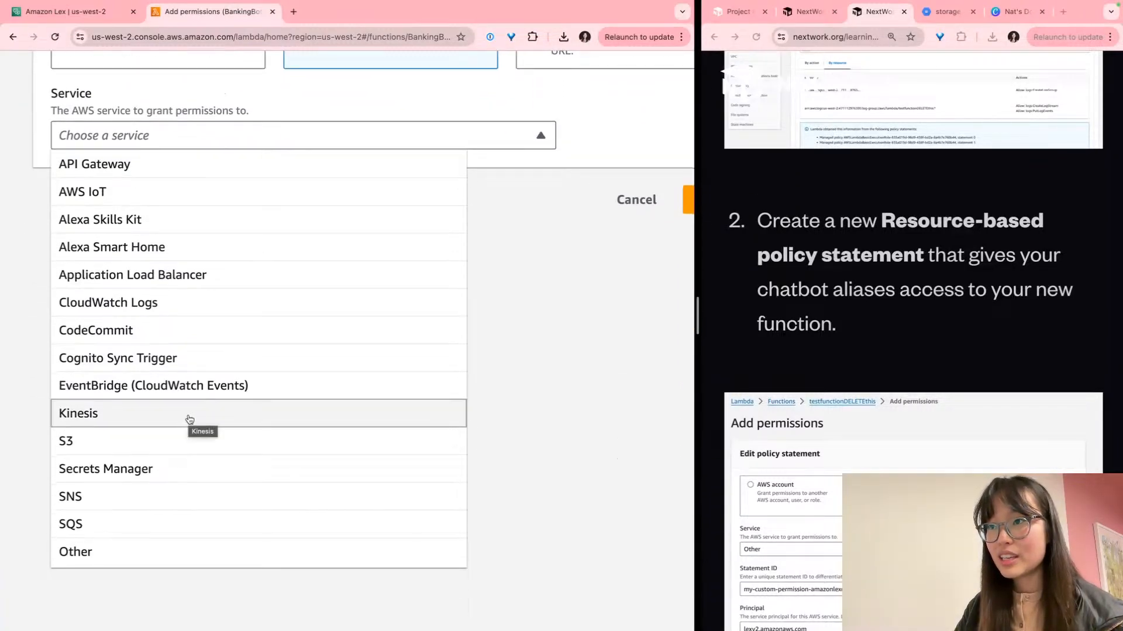
scroll(189, 421, "up", 1)
left_click(509, 333)
scroll(497, 342, "up", 1)
scroll(482, 349, "up", 1)
scroll(924, 395, "down", 5)
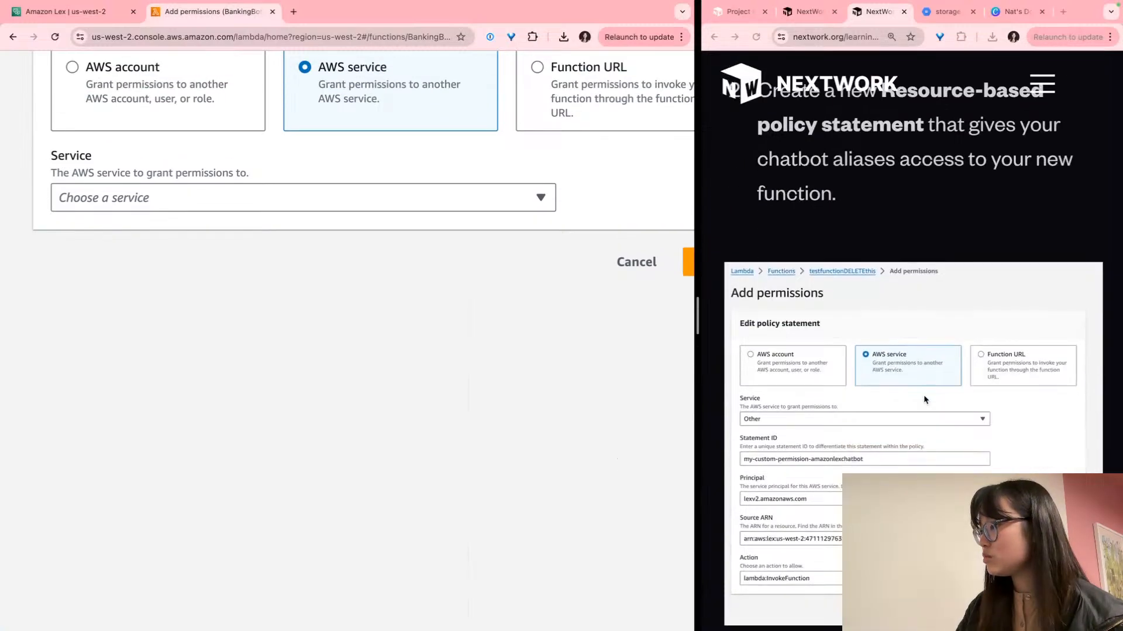
left_click(277, 206)
scroll(117, 339, "down", 3)
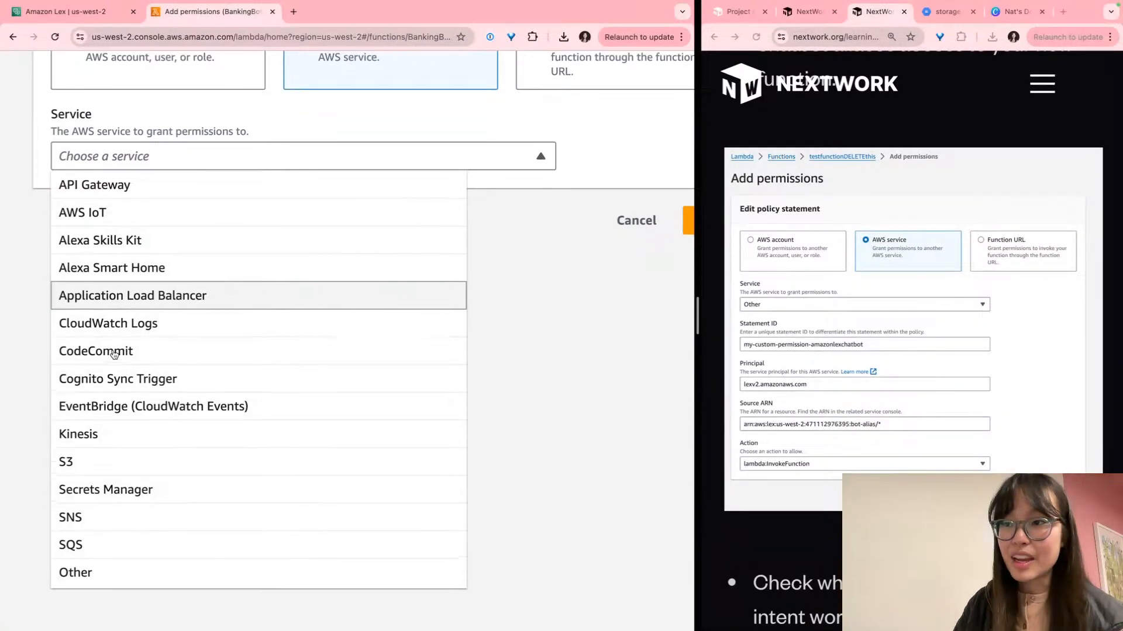
left_click(97, 529)
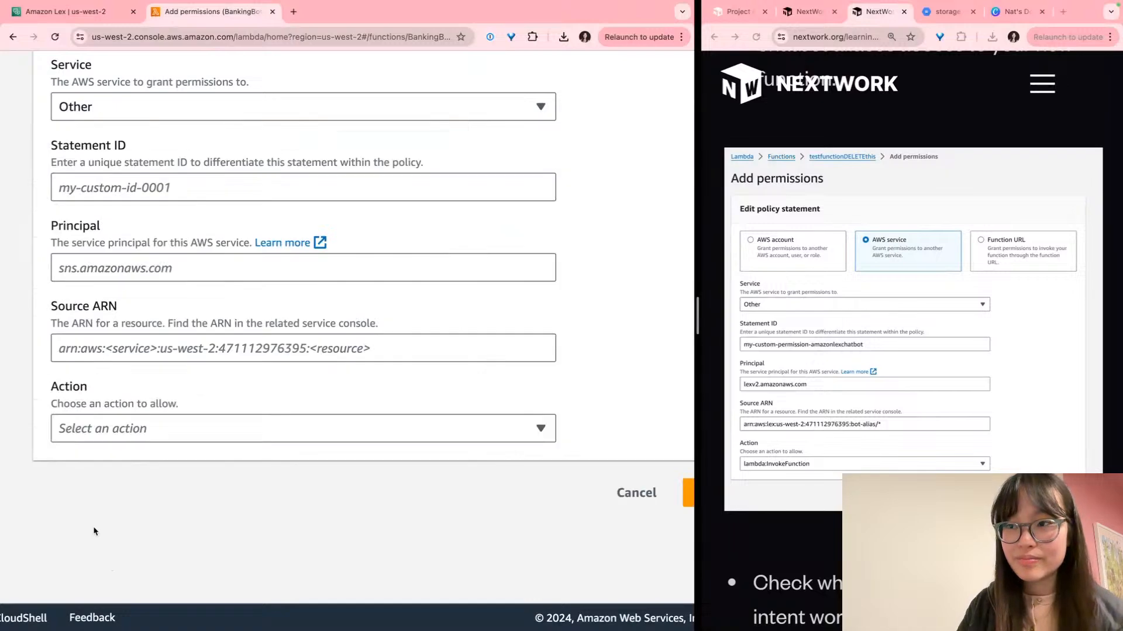
Enter my-custom-permission-amazonlexchatbot as the Statement ID
left_click(776, 381)
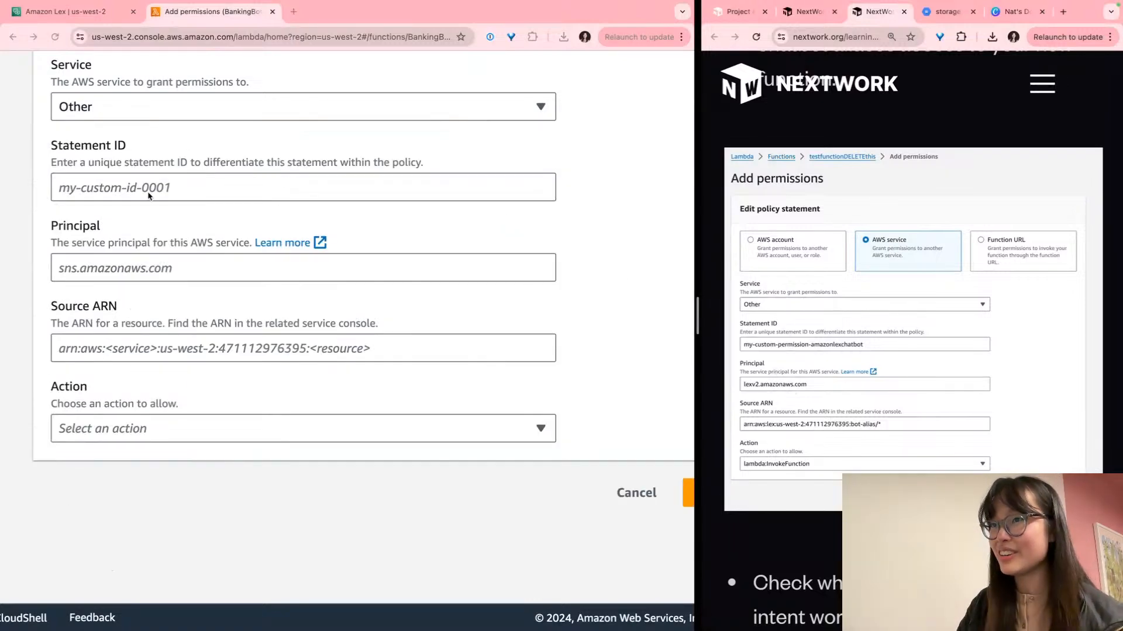
left_click(171, 191)
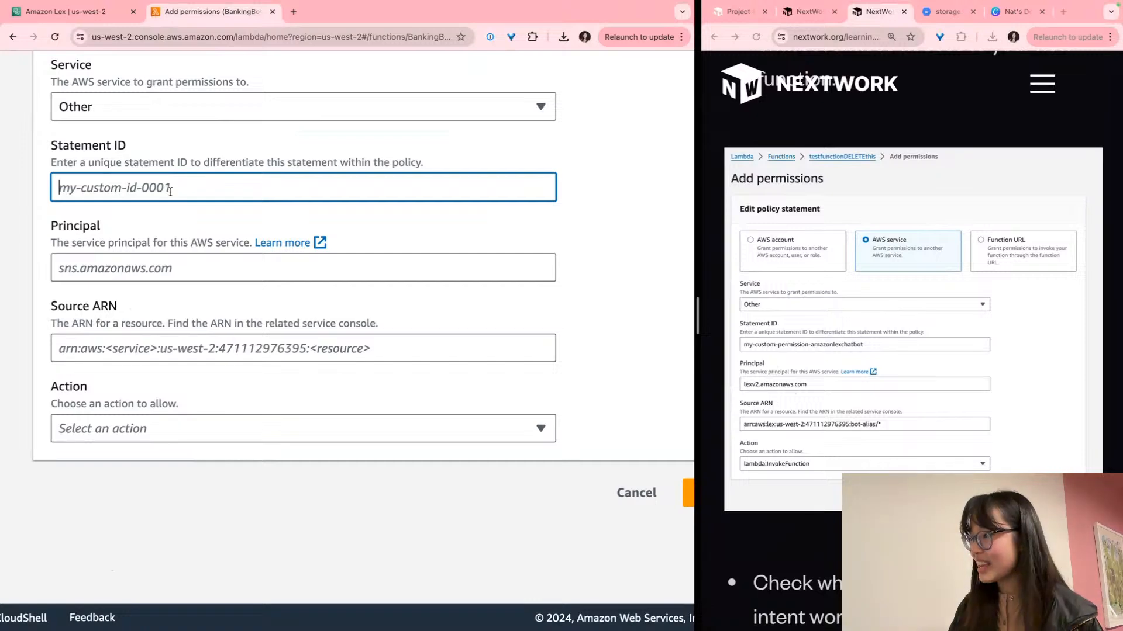
scroll(158, 187, "left", 1)
scroll(146, 181, "up", 5)
scroll(146, 181, "left", 1)
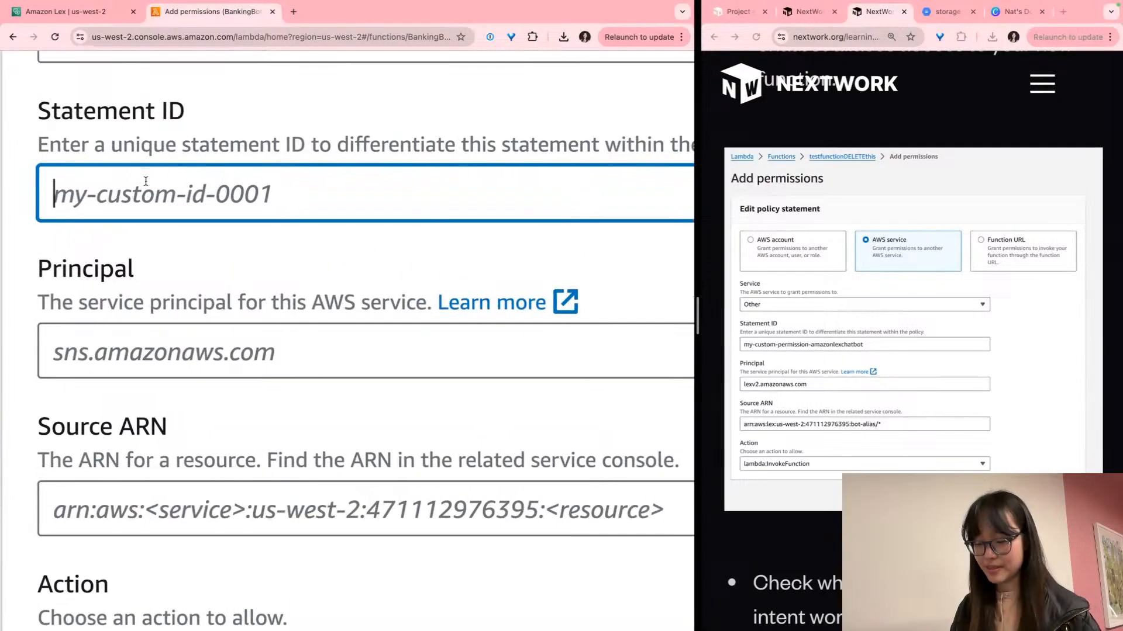
type("my-")
type("custom-perm")
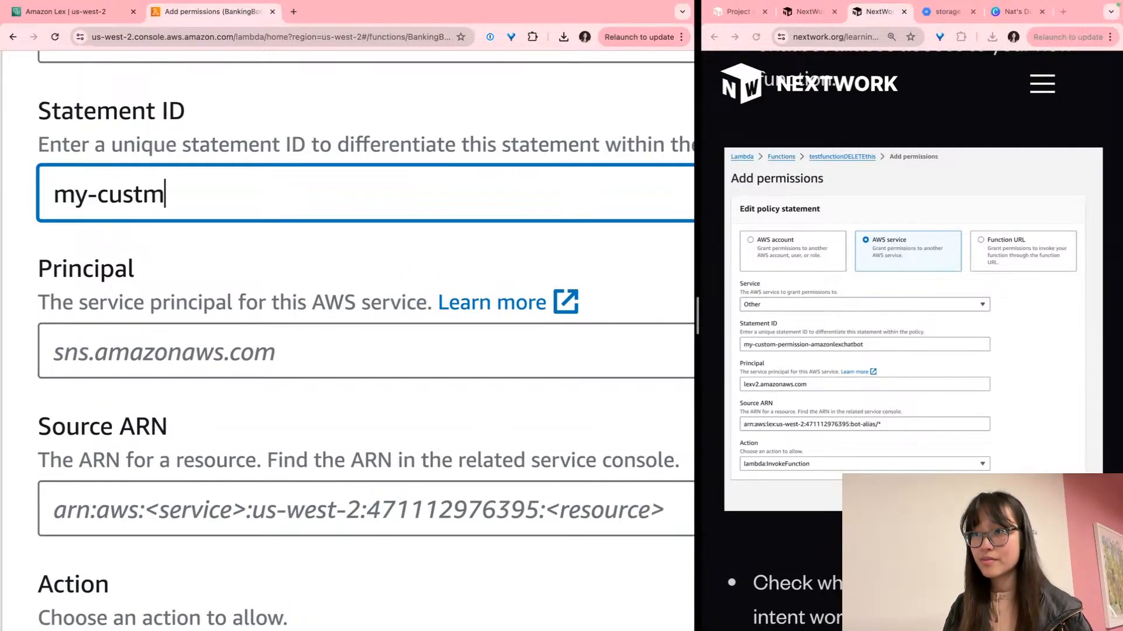
type("ission-amaon")
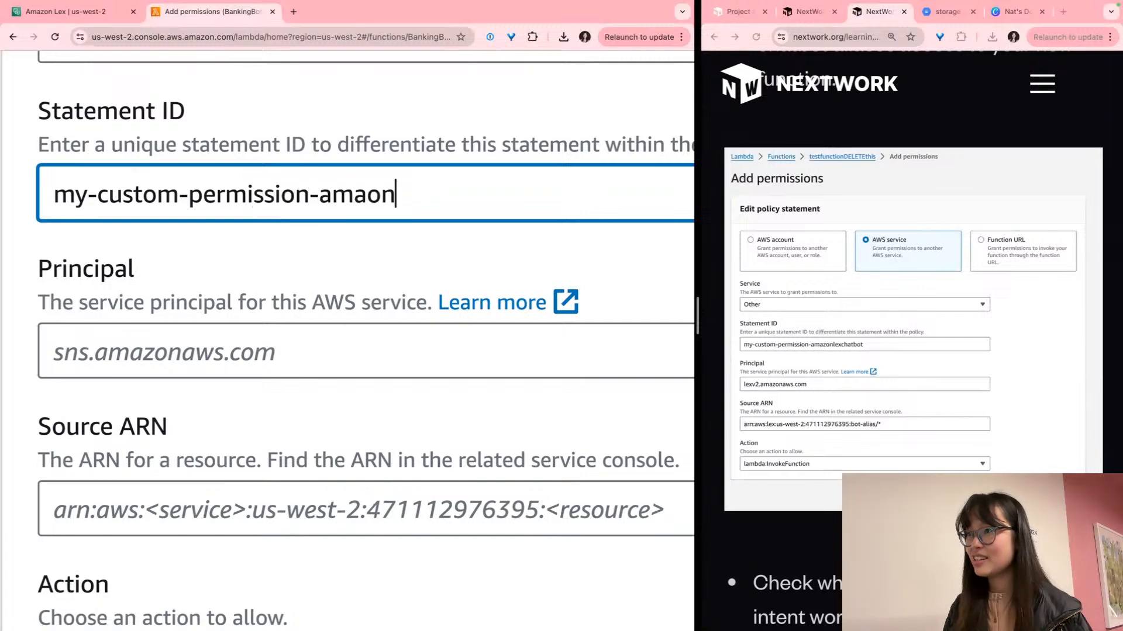
key("BackSpace")
type("zonlexchatbot")
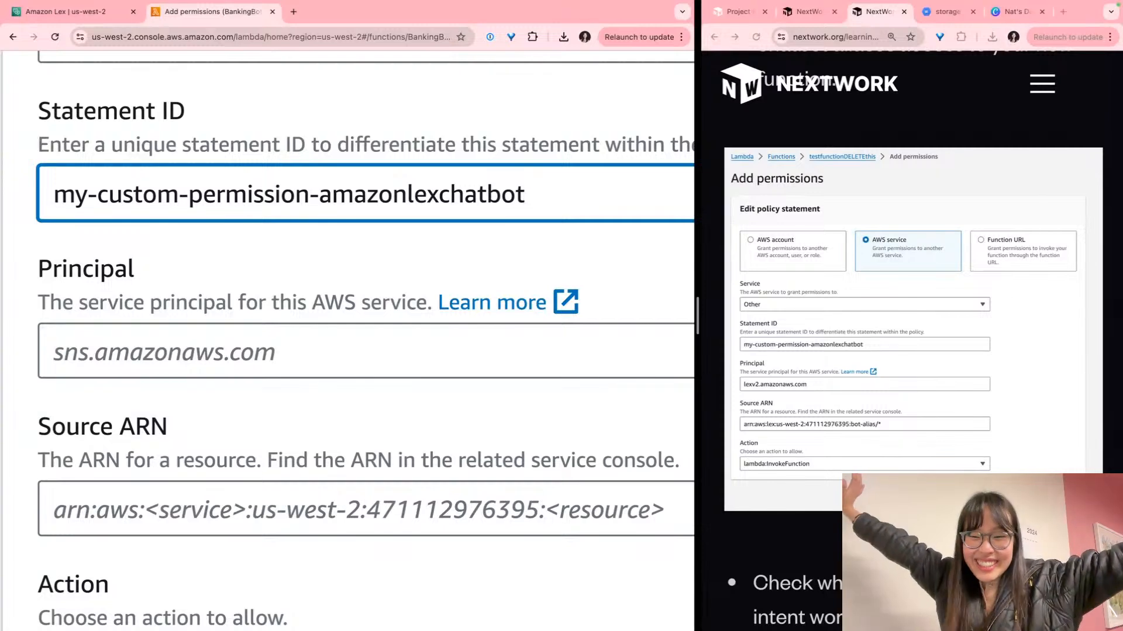
Enter lexv2.amazonaws.com as the permission's principal
left_click(162, 361)
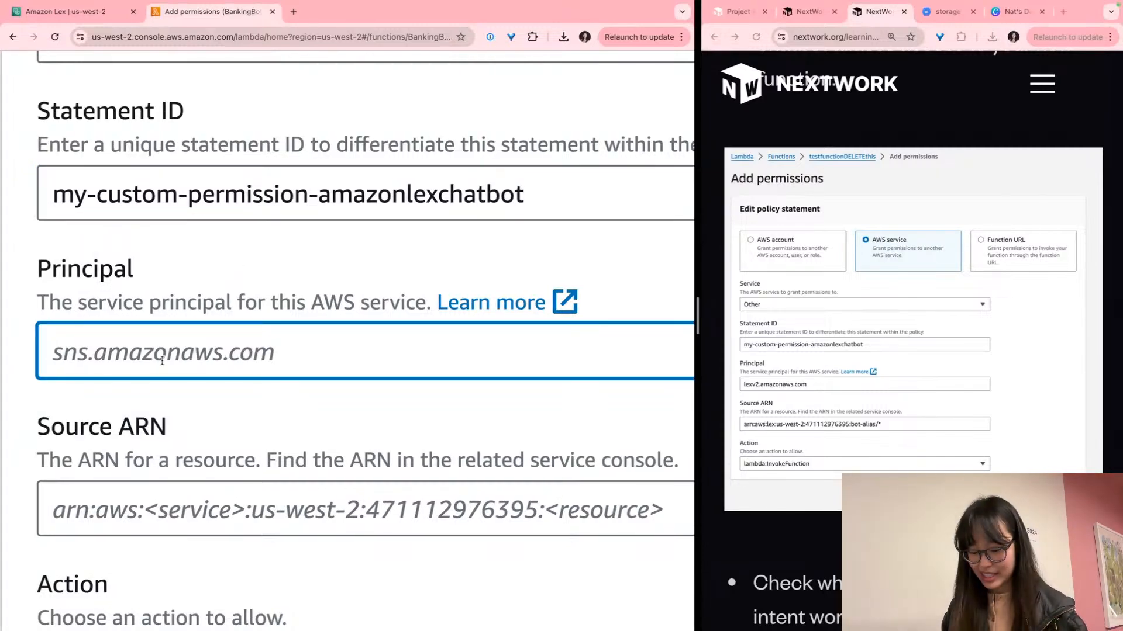
type("lexv2.")
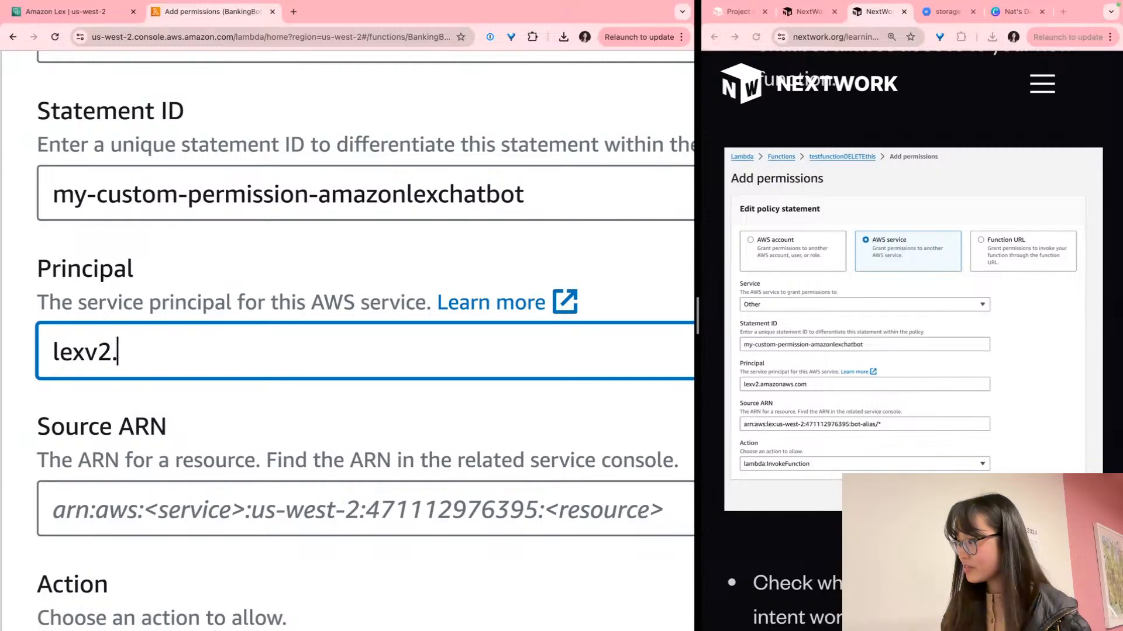
type("amazonaws")
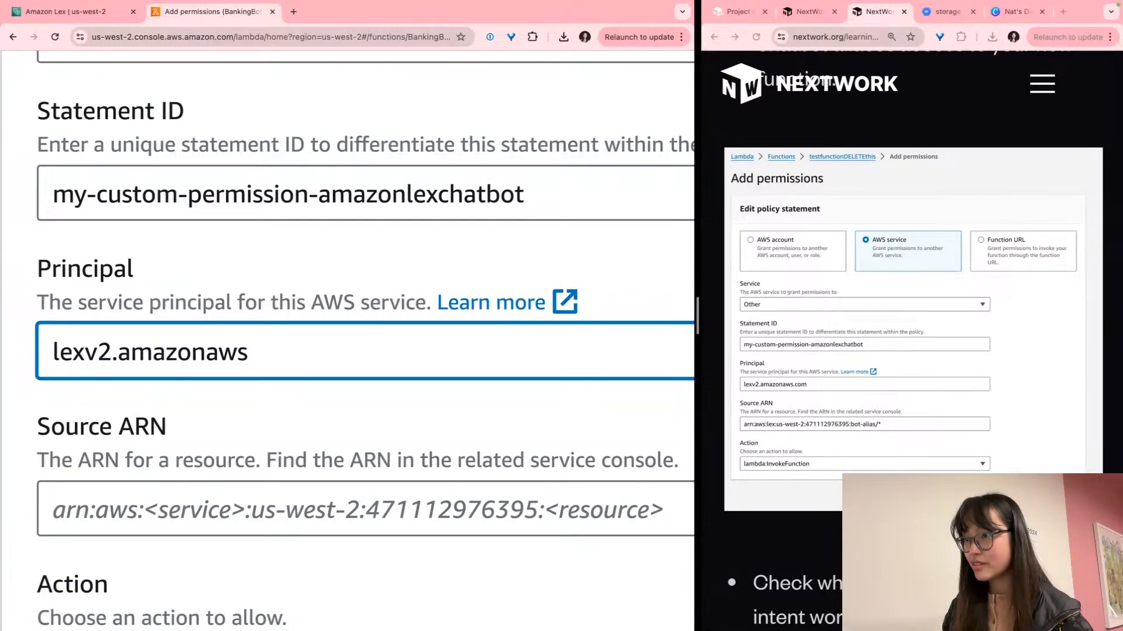
type(".com")
scroll(158, 362, "down", 4)
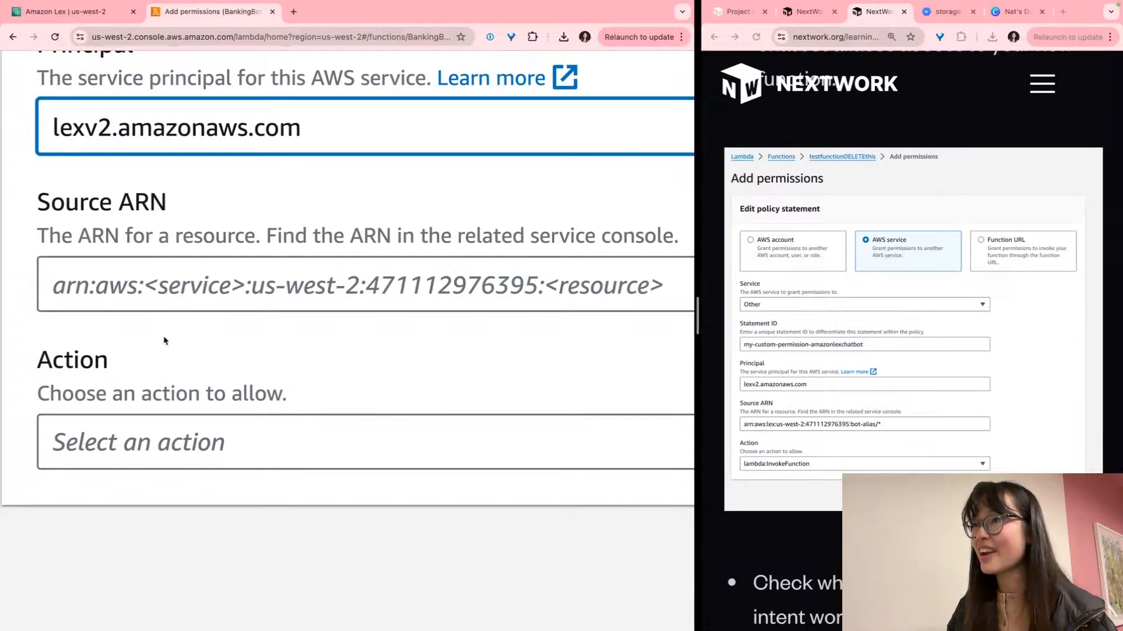
Enlarge the NextWork guide's example permission screenshot to see what goes in Source ARN
left_click(160, 266)
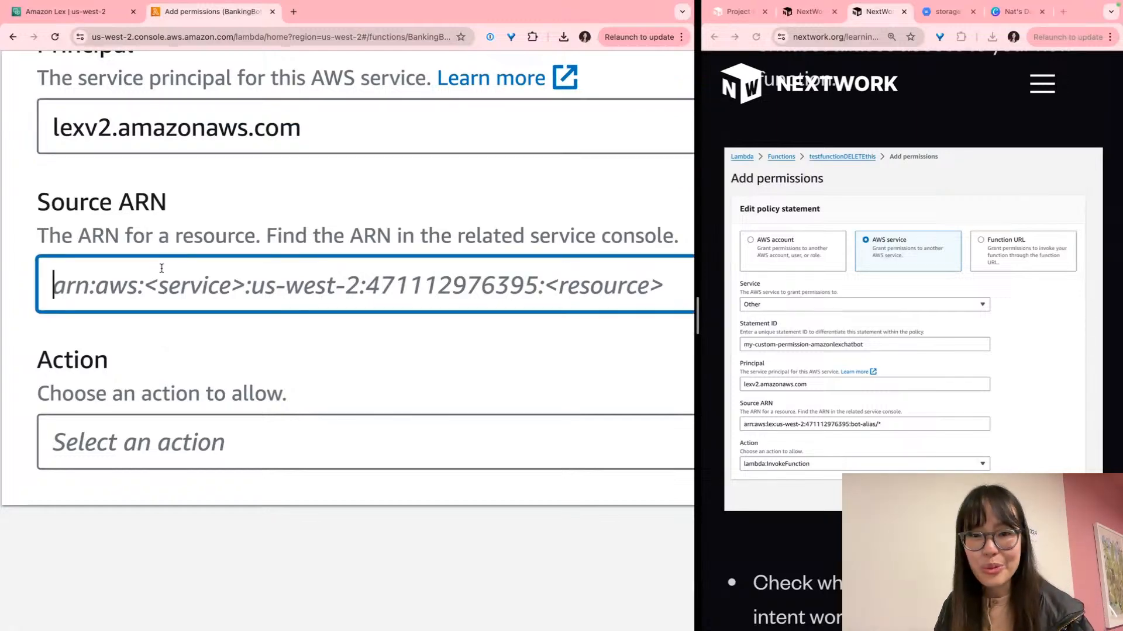
left_click(854, 451)
scroll(865, 430, "down", 6)
scroll(801, 333, "up", 4)
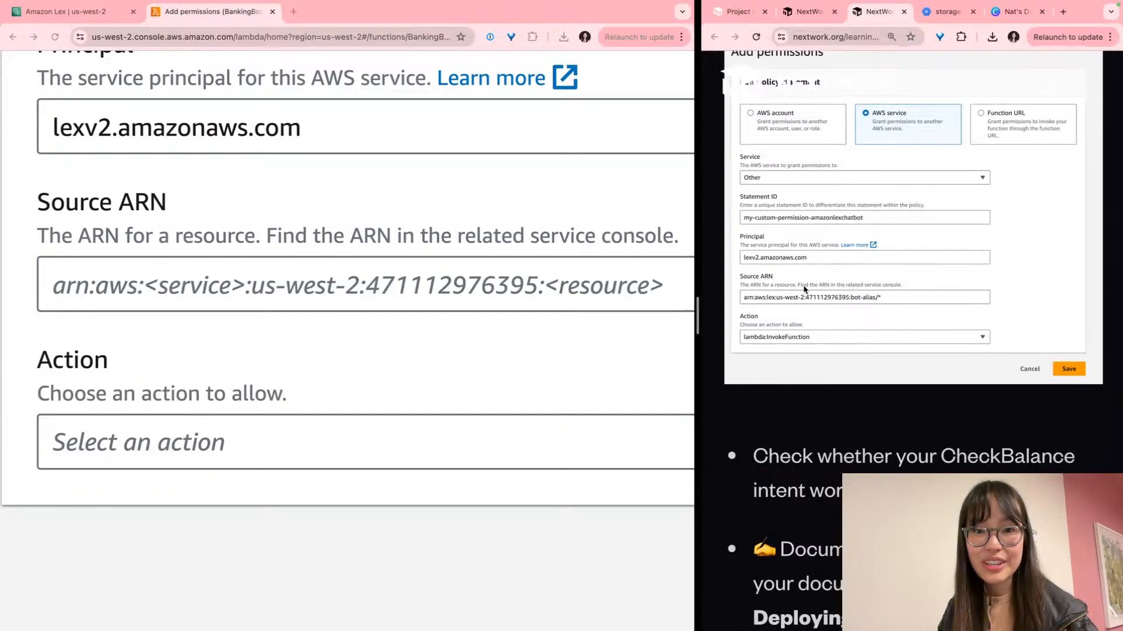
left_click(804, 287)
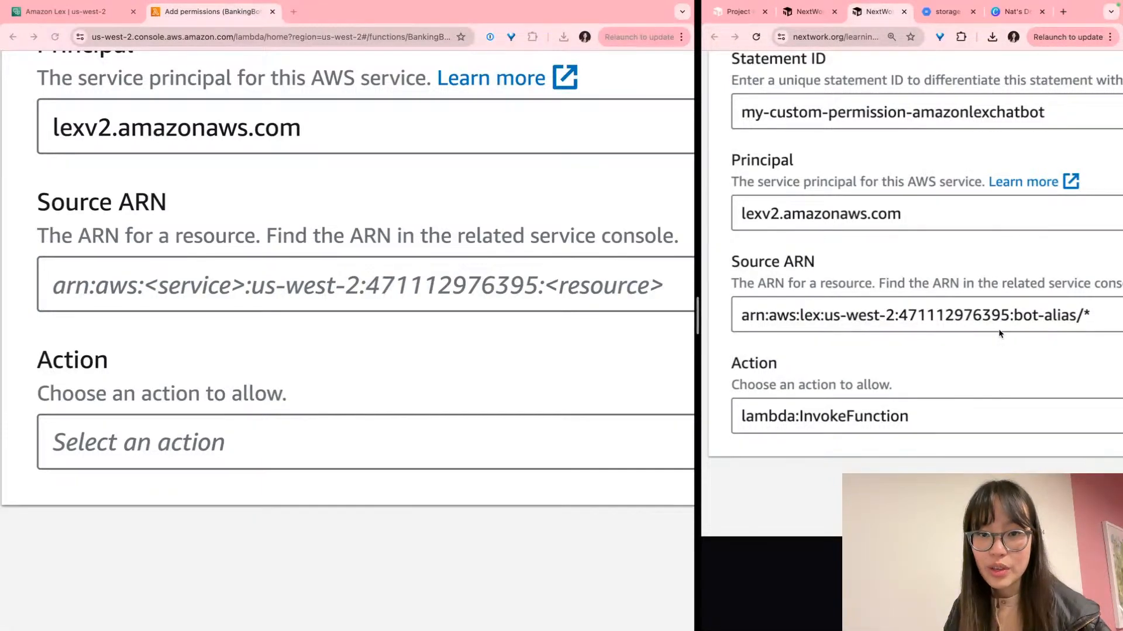
scroll(1000, 334, "right", 1)
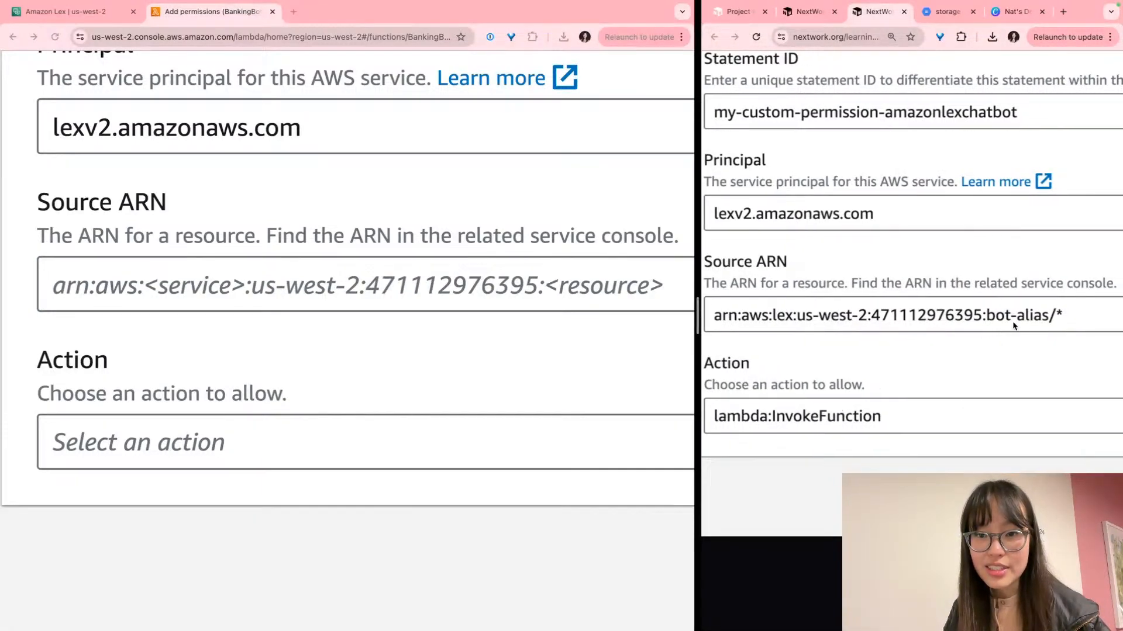
scroll(1029, 321, "right", 1)
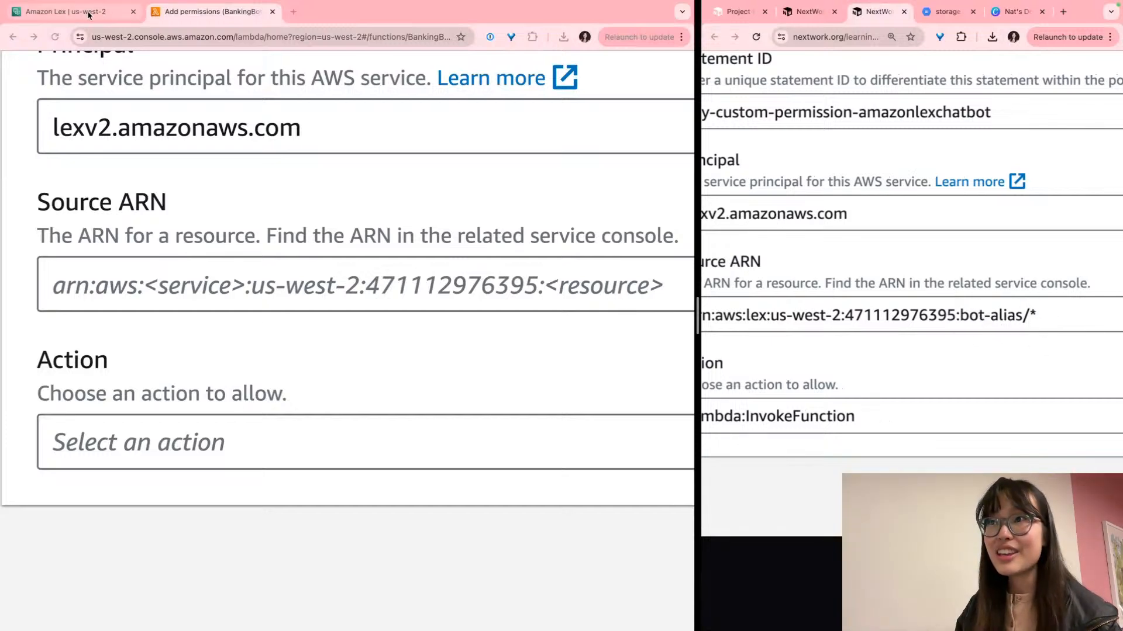
Copy the bot alias ARN from the Lex test error into the Source ARN field
left_click(124, 10)
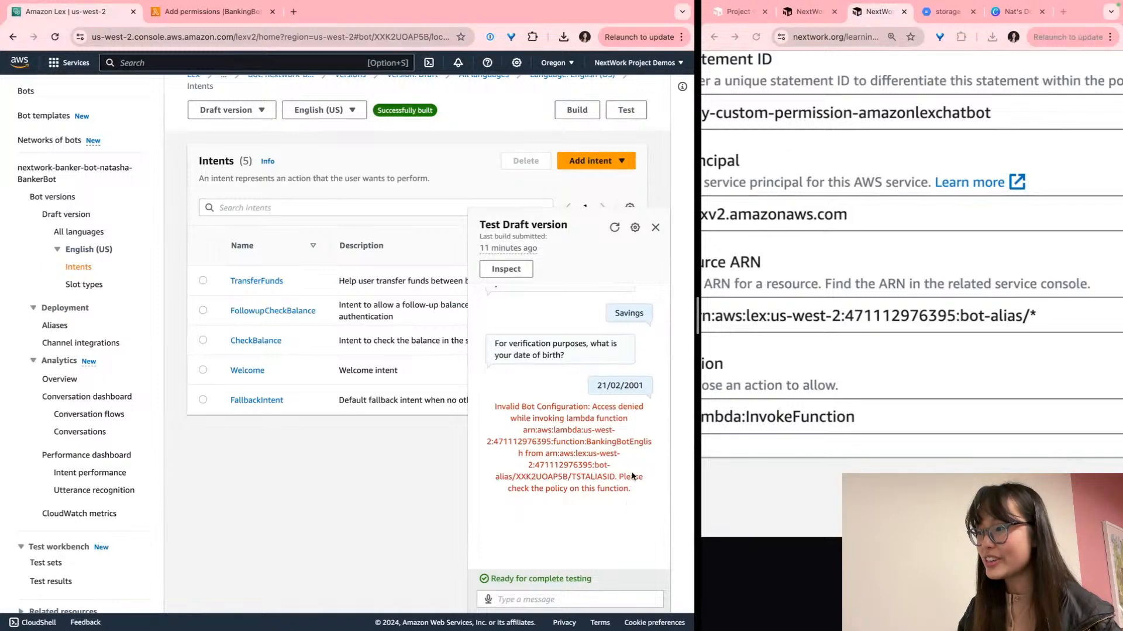
scroll(632, 498, "up", 5)
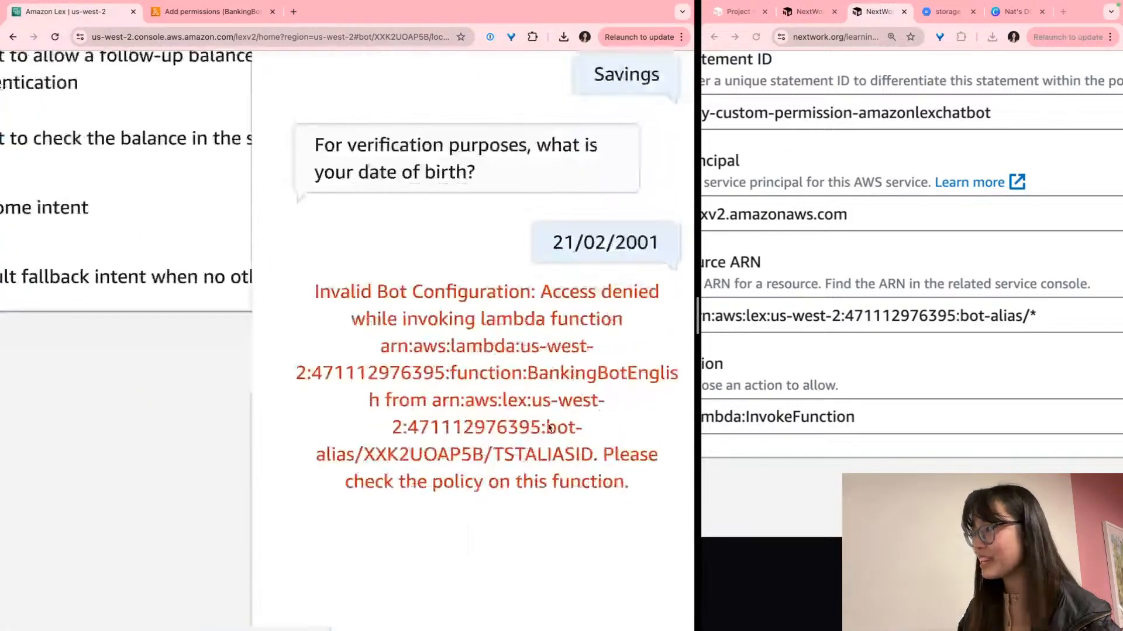
scroll(483, 440, "up", 3)
left_click_drag(418, 390, 616, 449)
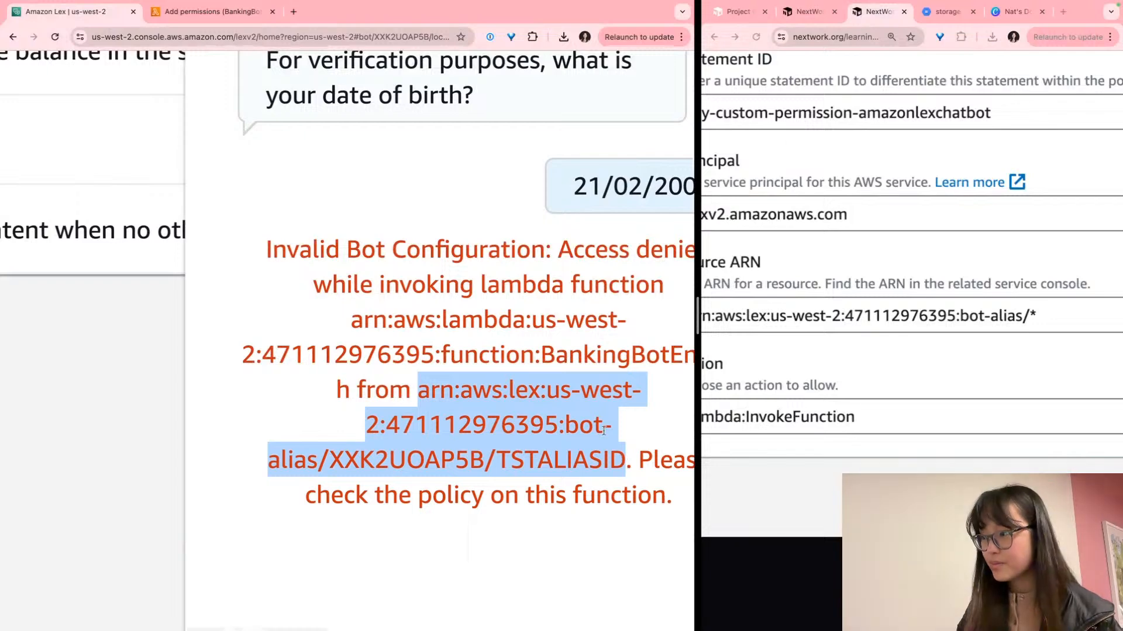
left_click(211, 11)
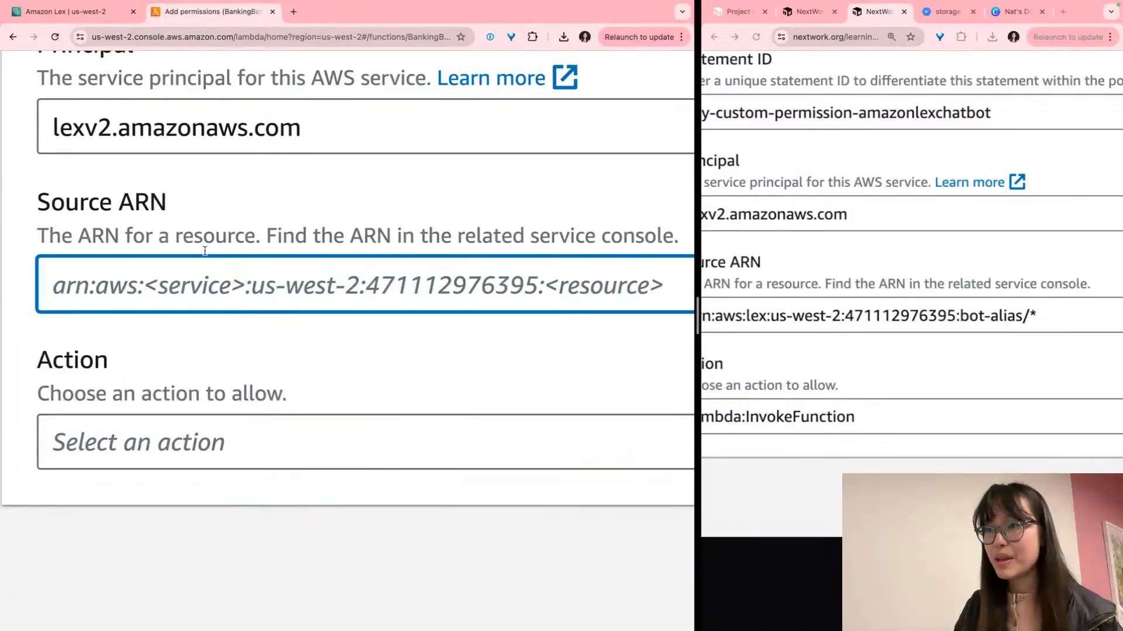
key("super+v")
scroll(759, 316, "left", 2)
scroll(758, 316, "right", 2)
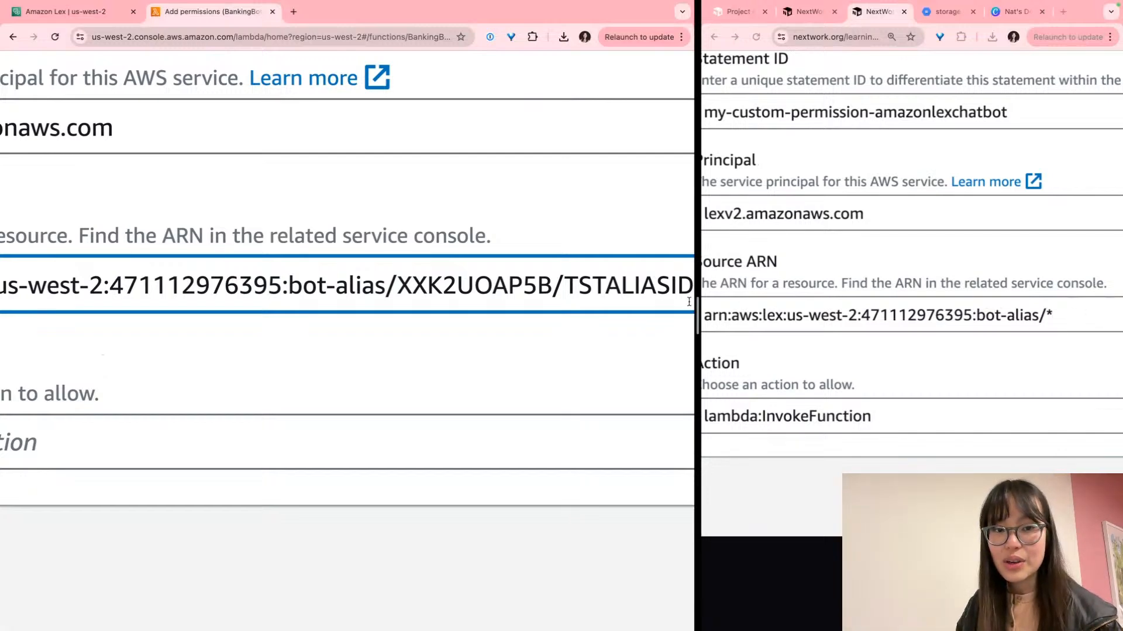
scroll(336, 291, "right", 2)
Replace the alias IDs at the ARN's end with * so it ends in bot-alias/*
left_click_drag(346, 286, 645, 275)
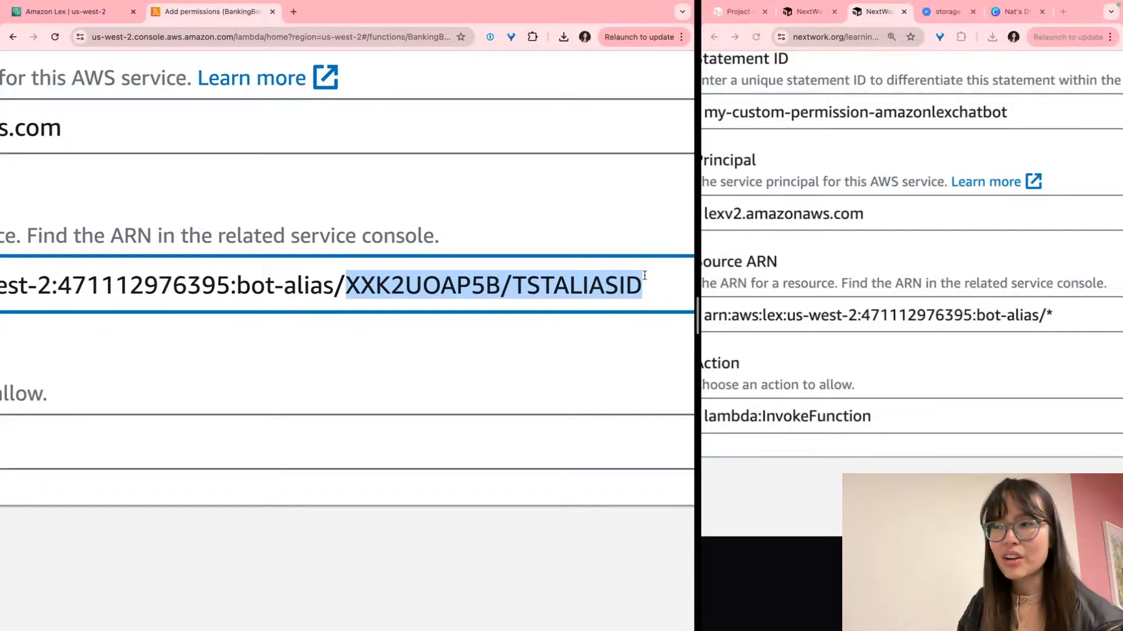
type("*")
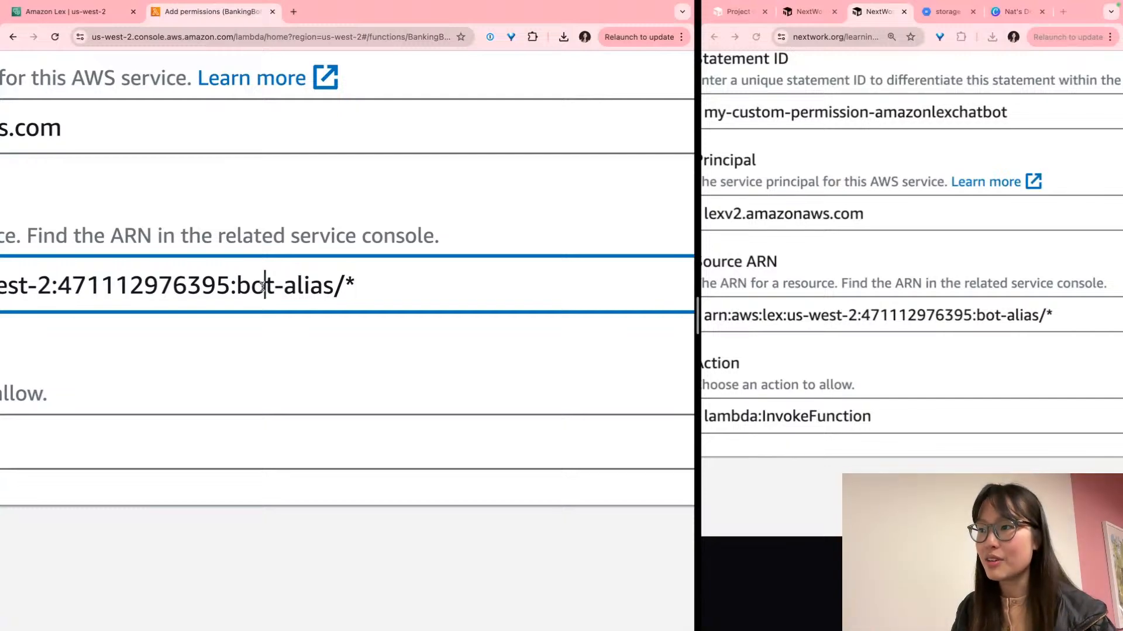
left_click_drag(252, 285, 350, 279)
left_click(349, 280)
scroll(350, 281, "left", 1)
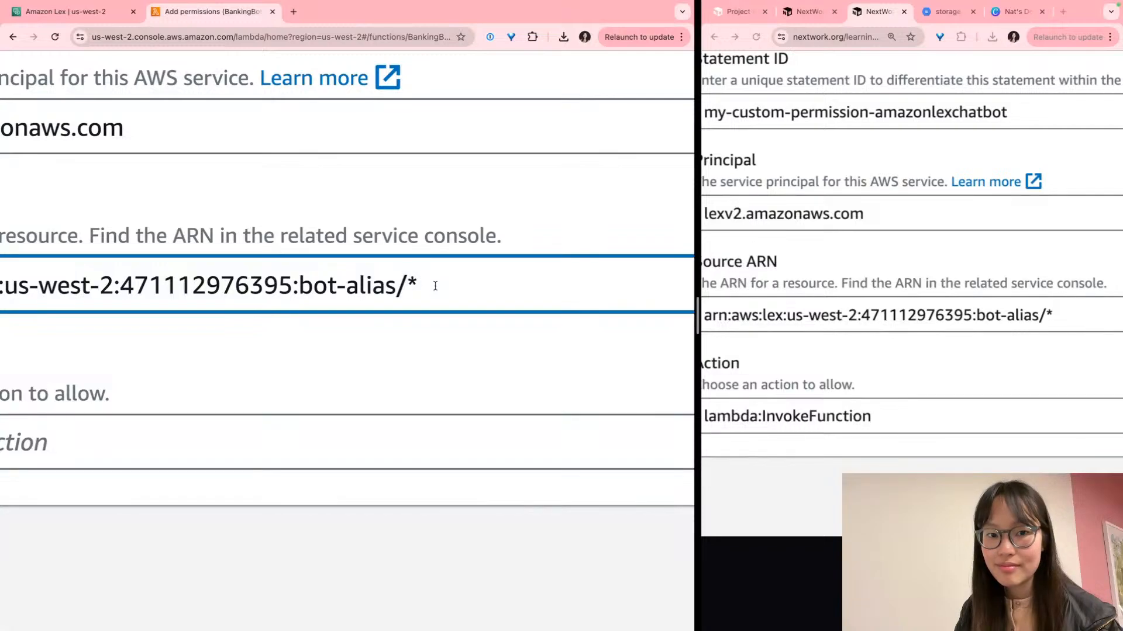
scroll(435, 286, "left", 1)
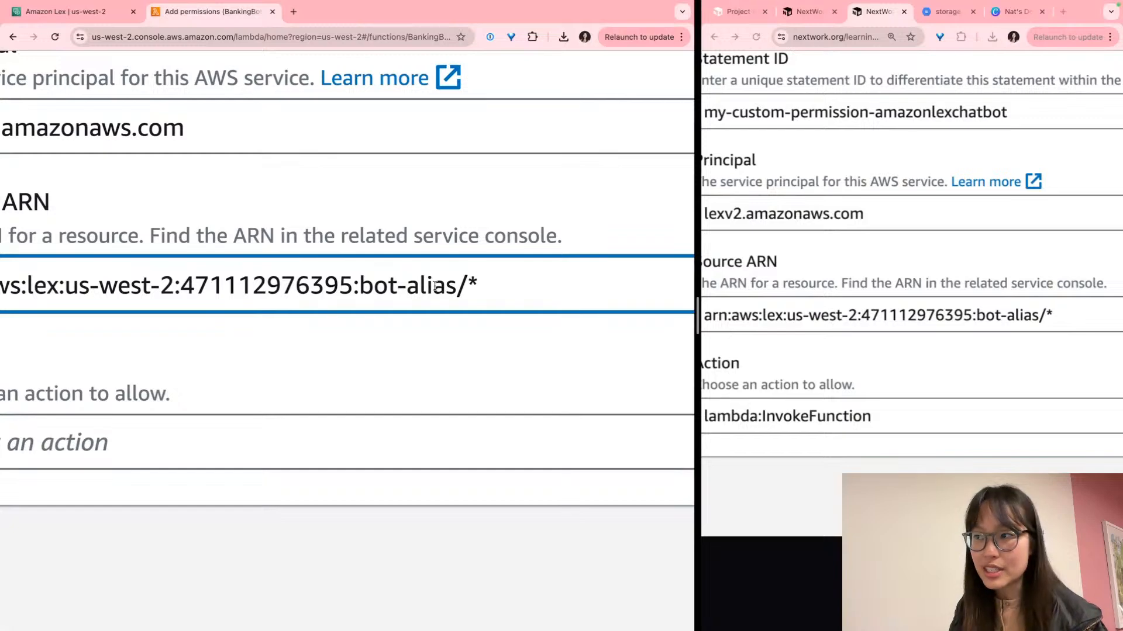
scroll(435, 286, "right", 1)
left_click(425, 348)
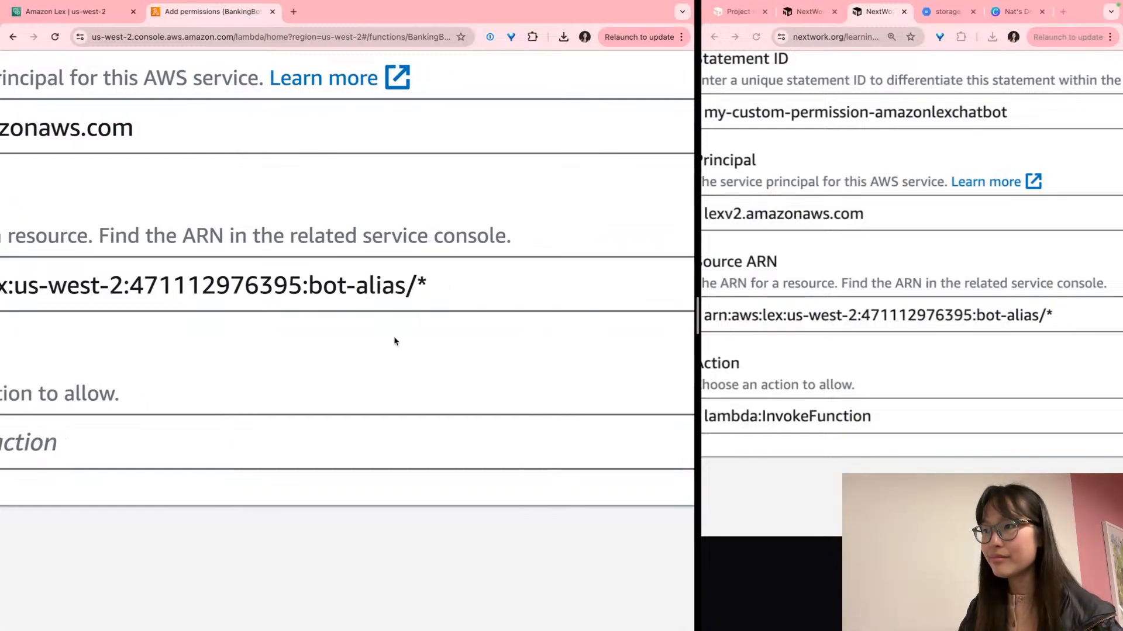
scroll(394, 341, "down", 5)
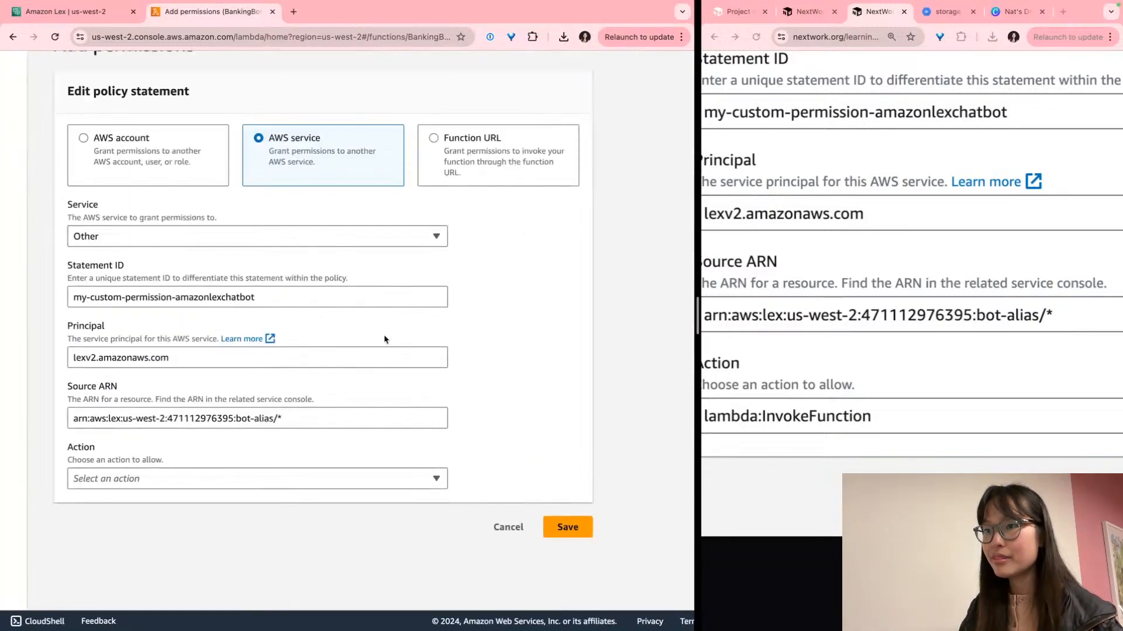
Choose lambda:InvokeFunction as the allowed action and save the Lex permission
left_click(138, 485)
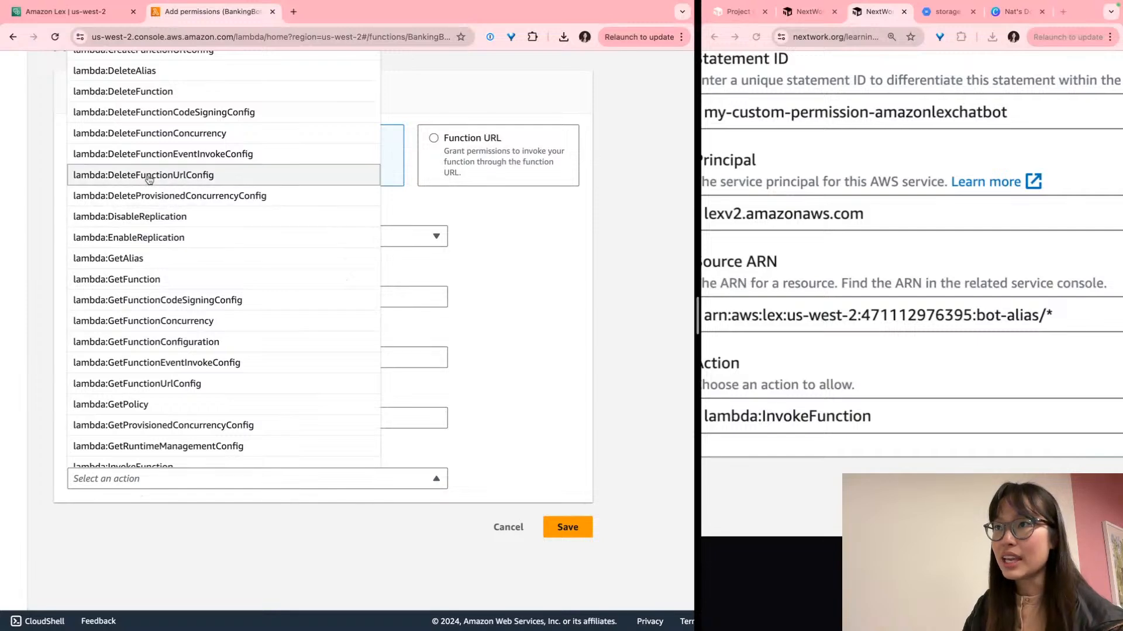
scroll(149, 180, "up", 5)
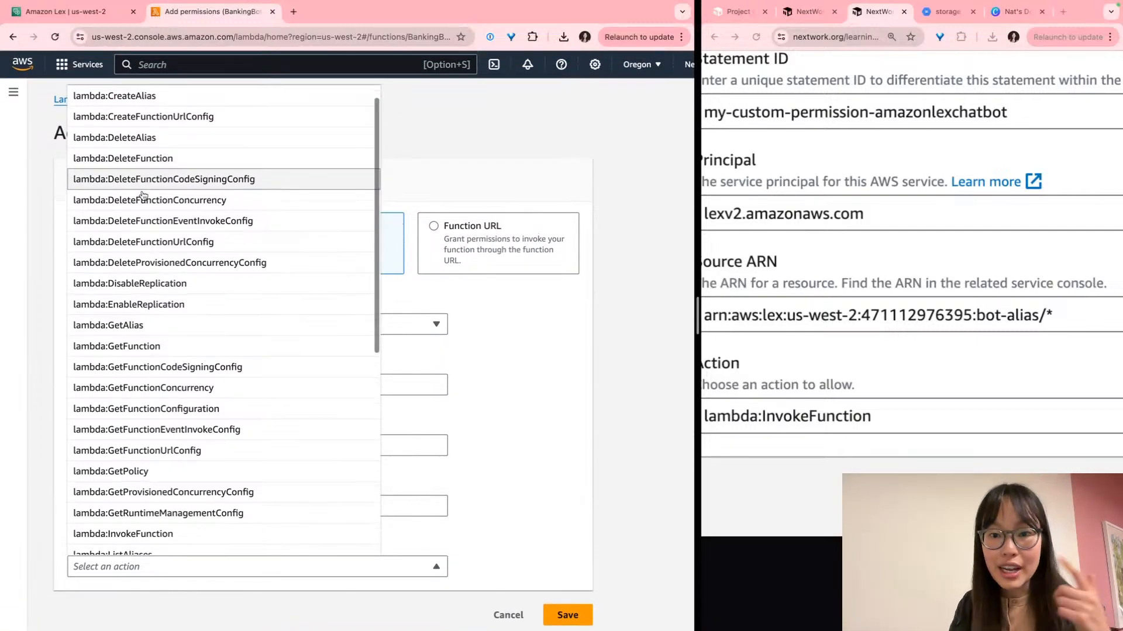
scroll(143, 195, "down", 5)
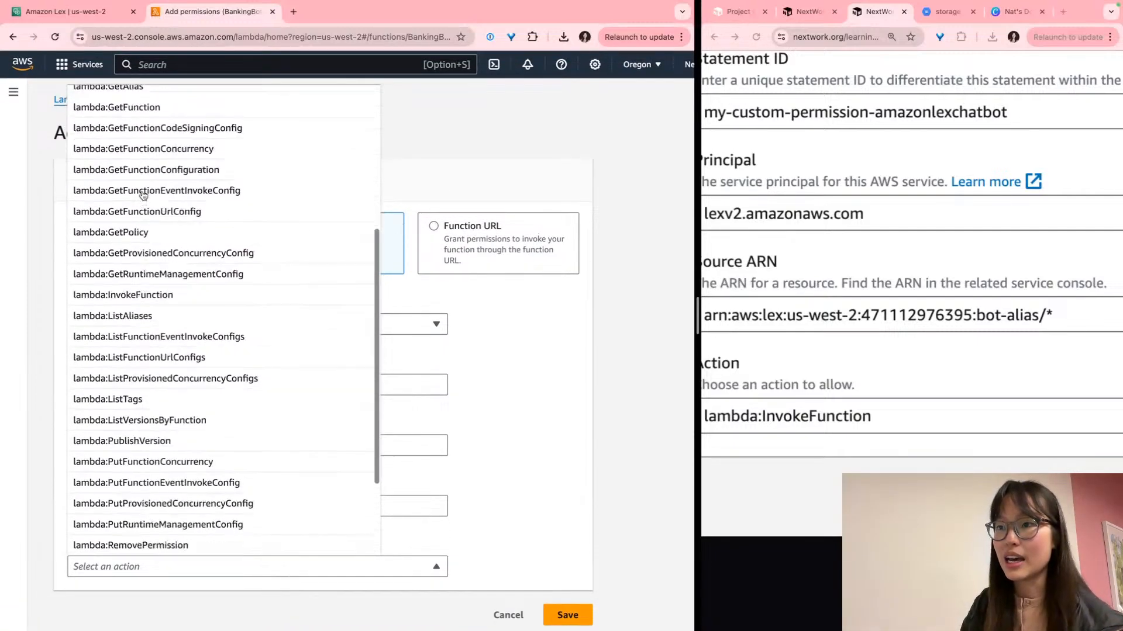
scroll(70, 272, "up", 5)
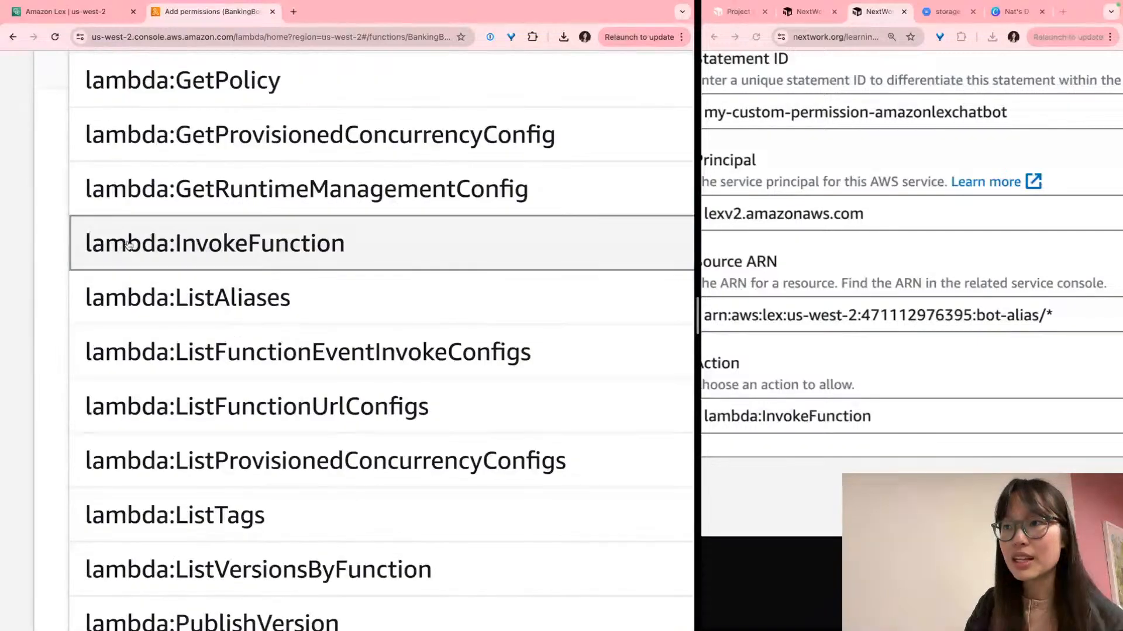
left_click(167, 254)
scroll(394, 433, "right", 10)
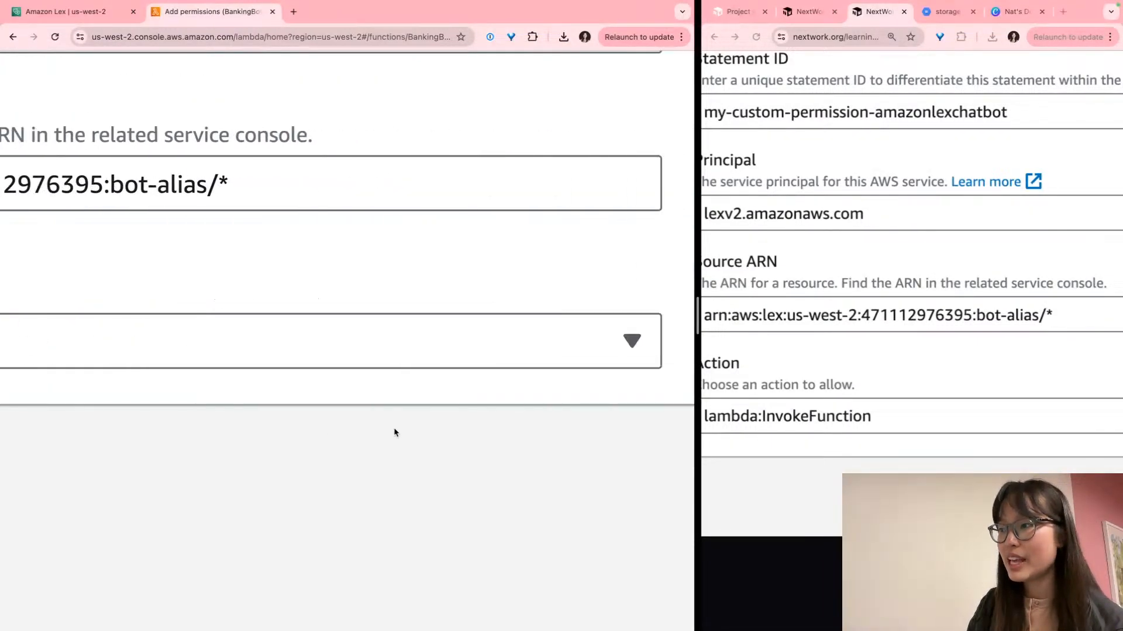
left_click(462, 478)
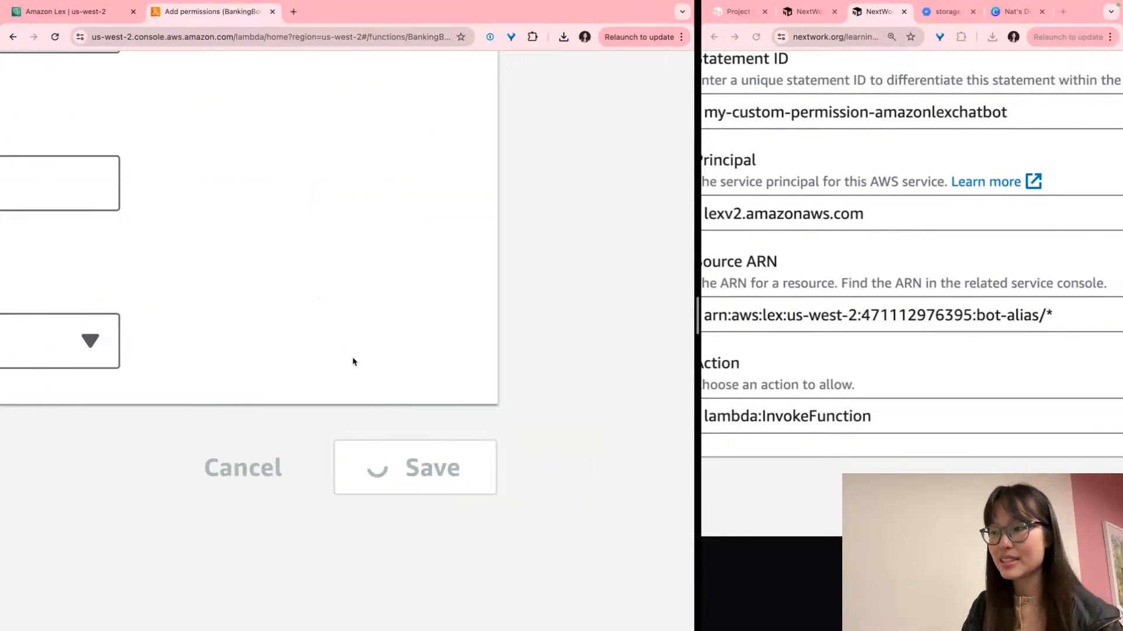
scroll(383, 461, "down", 5)
scroll(381, 462, "down", 3)
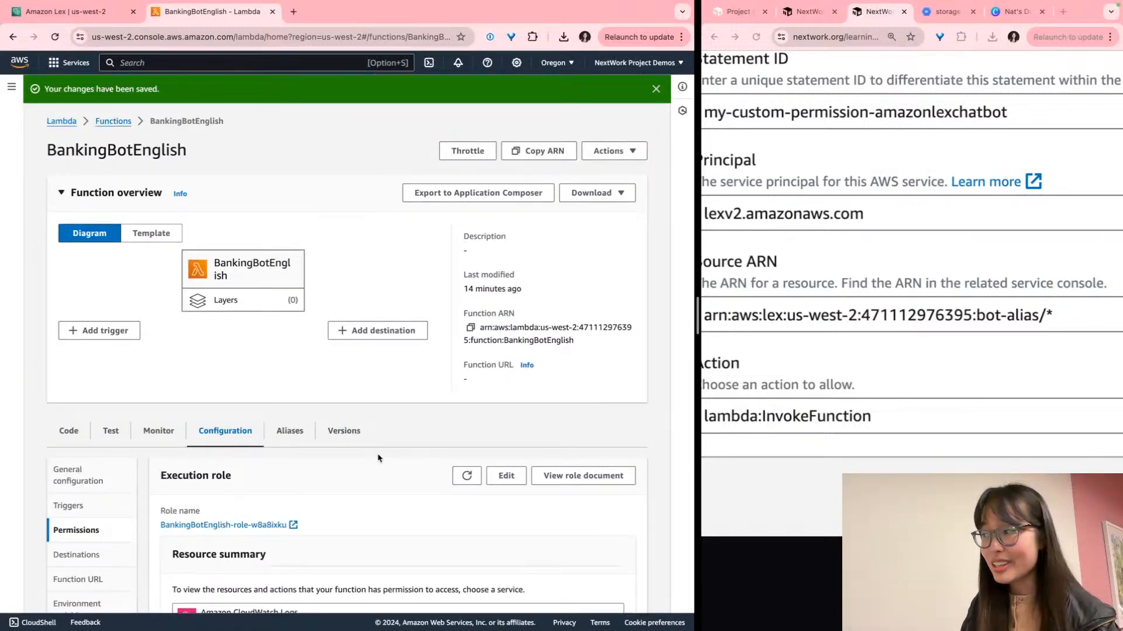
Review the CheckBalance instruction, then clear the previous Lex test conversation
scroll(993, 416, "down", 5)
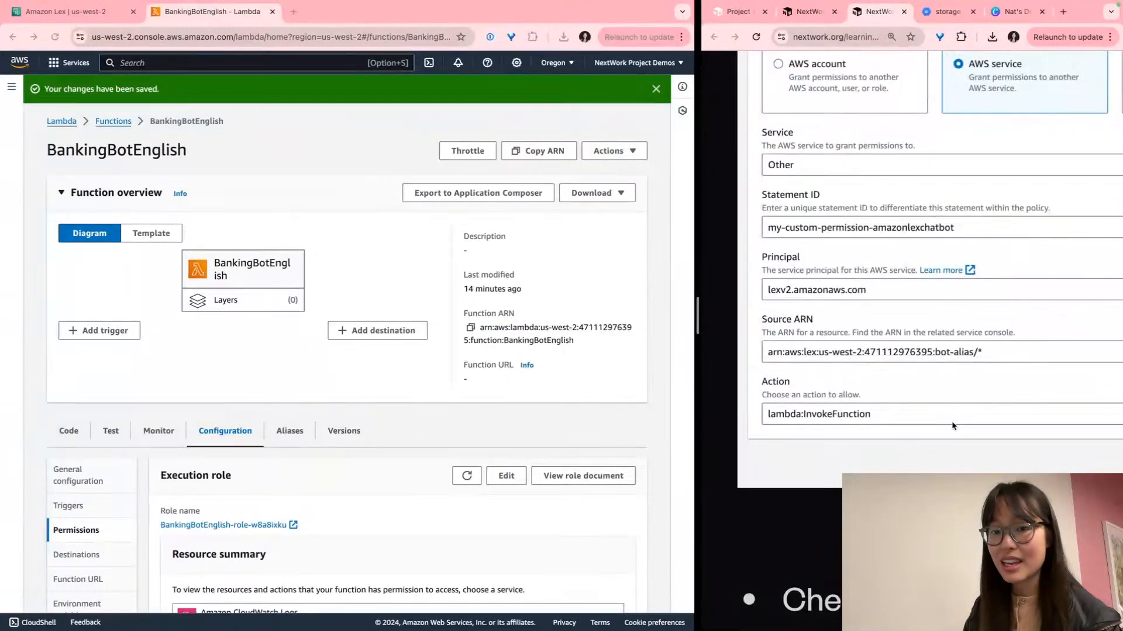
left_click(942, 422)
scroll(942, 422, "down", 5)
scroll(941, 422, "down", 4)
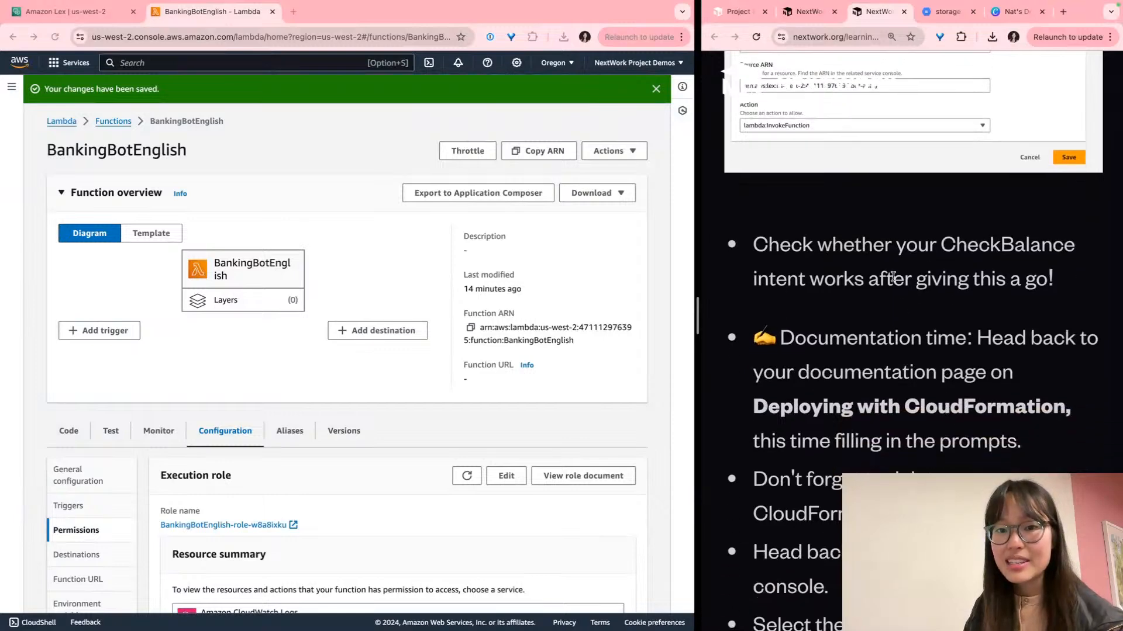
triple_click(879, 244)
left_click(879, 244)
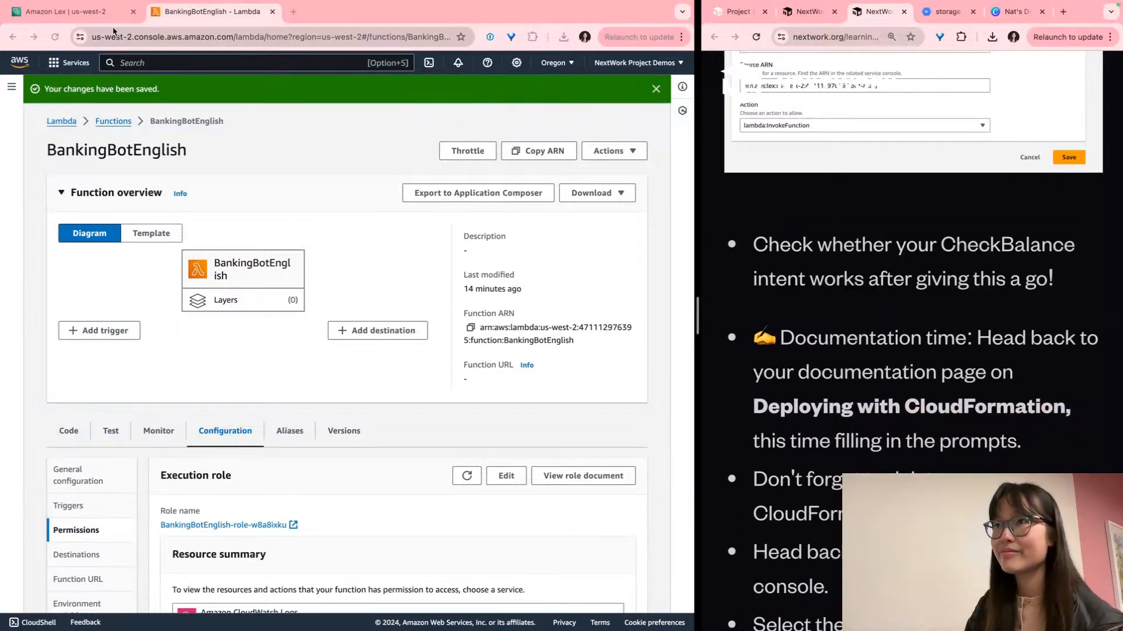
left_click(95, 15)
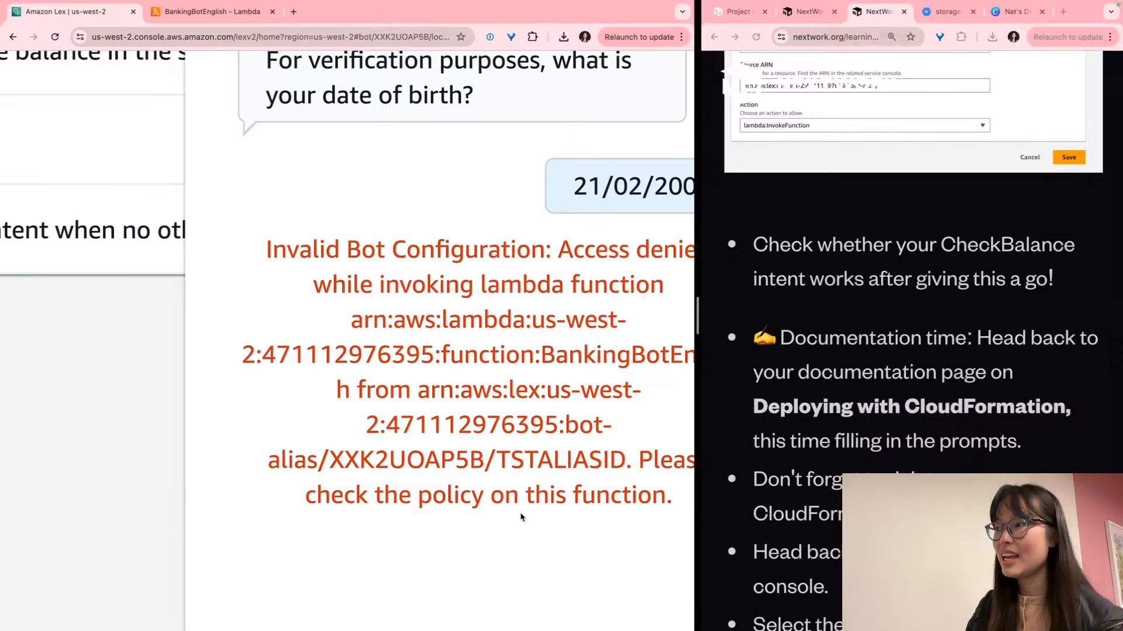
scroll(522, 517, "down", 8)
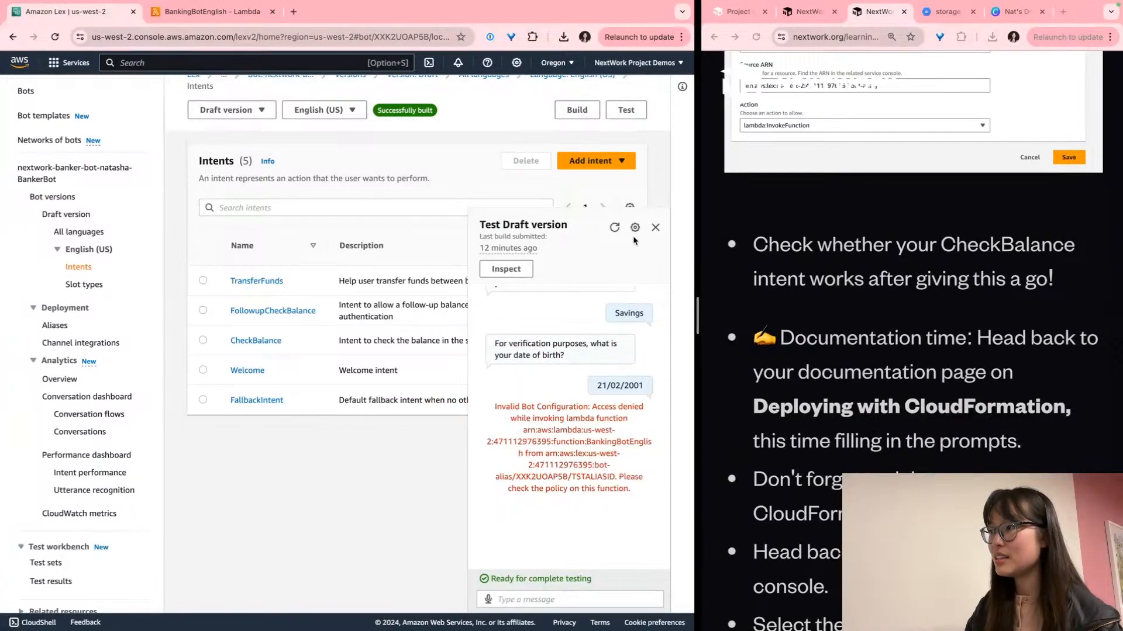
left_click(615, 228)
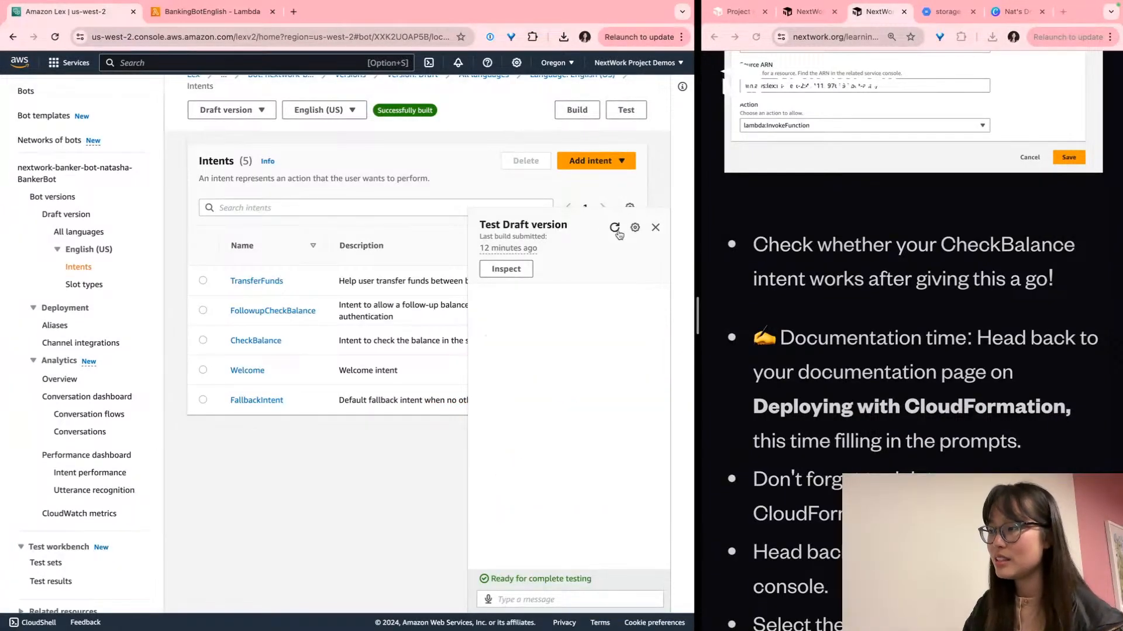
Send 'check my balance', 'savings' and the date of birth in the test chat
left_click(542, 604)
type("check")
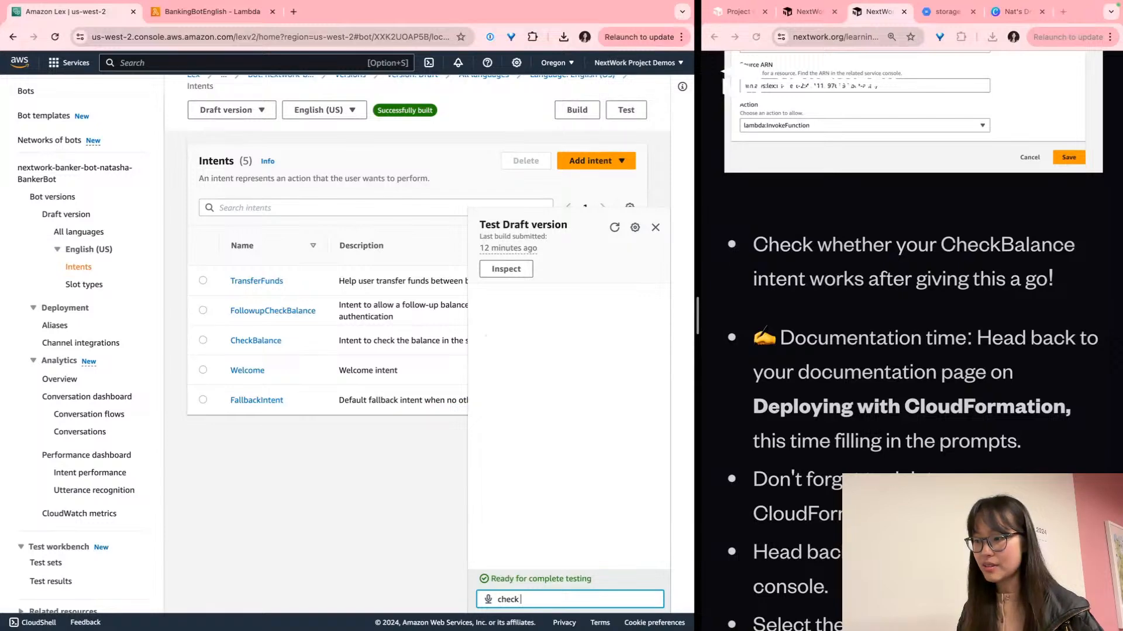
type(" my balance")
key("Return")
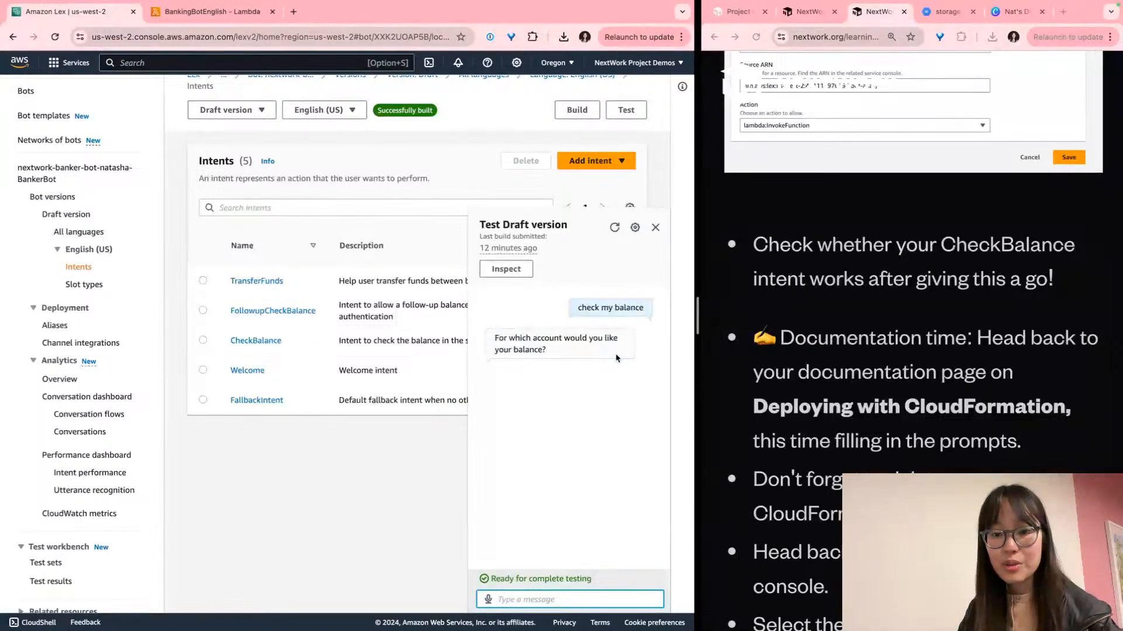
scroll(602, 421, "up", 5)
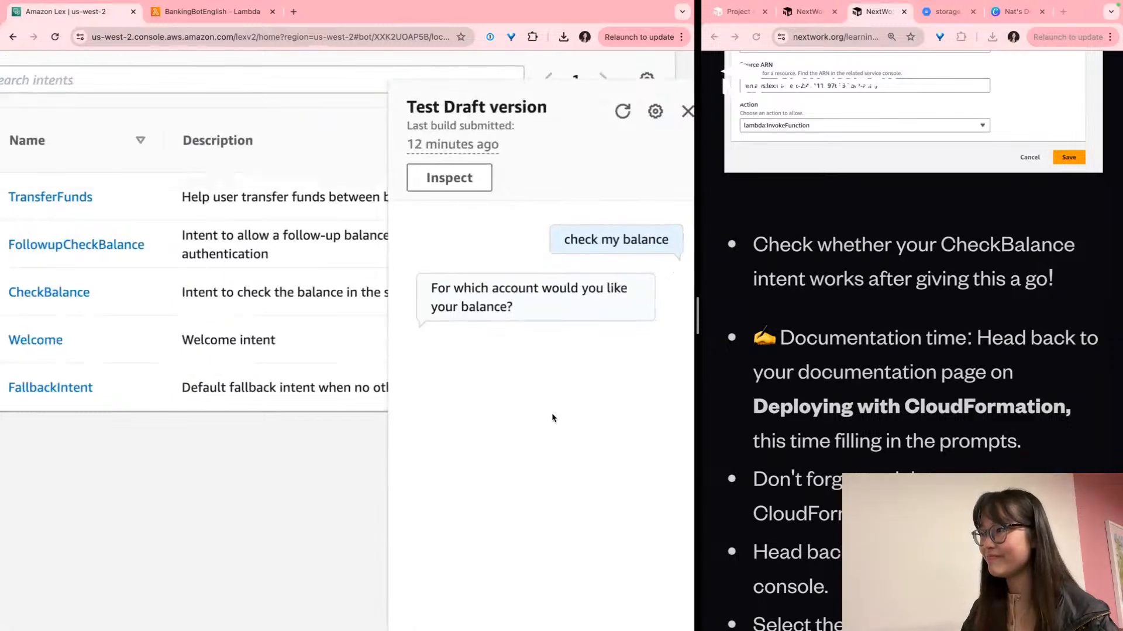
scroll(552, 413, "down", 2)
left_click(569, 579)
type("savings")
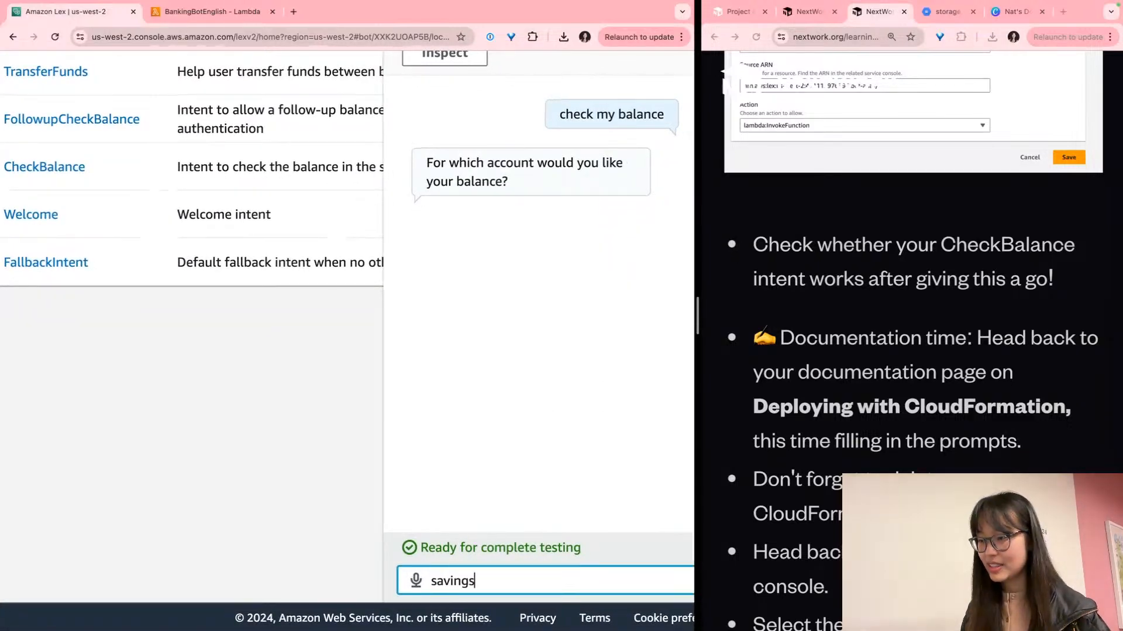
key("Return")
type("21/02/2001")
key("Return")
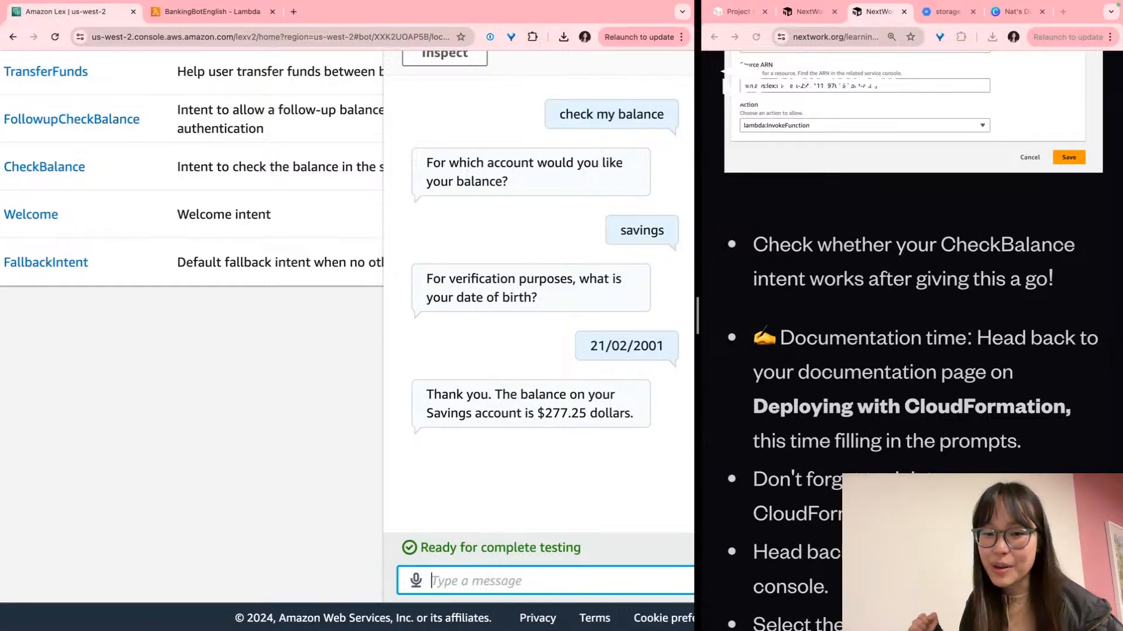
scroll(347, 327, "right", 2)
Highlight the bot's reply reporting the $277.25 Savings balance
scroll(1031, 468, "down", 3)
scroll(1031, 468, "down", 2)
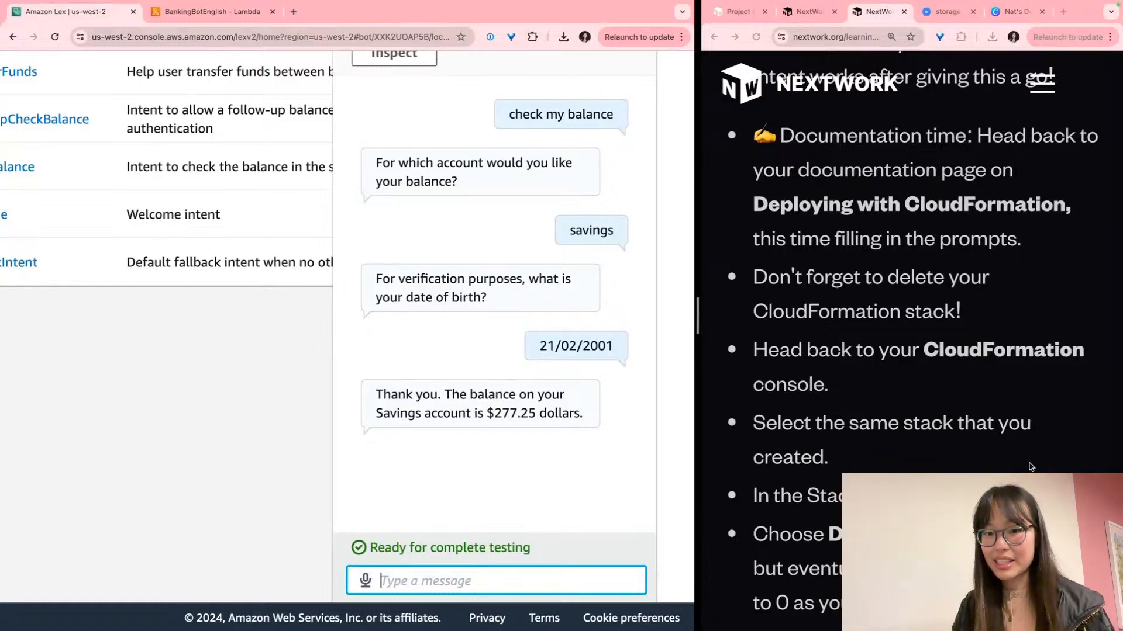
left_click(1030, 467)
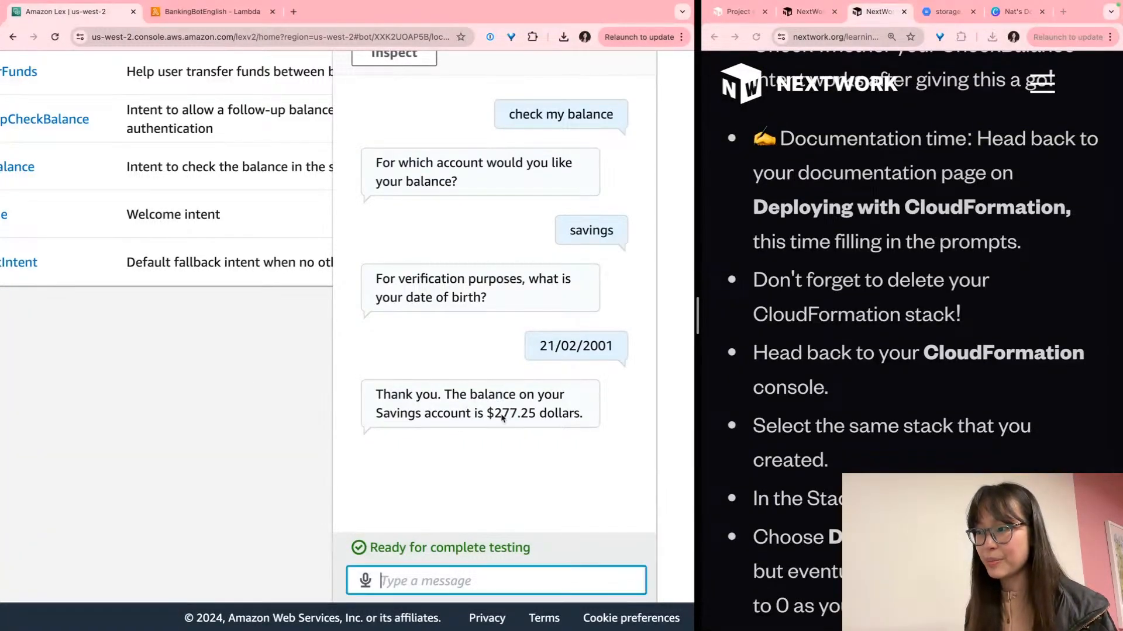
triple_click(459, 407)
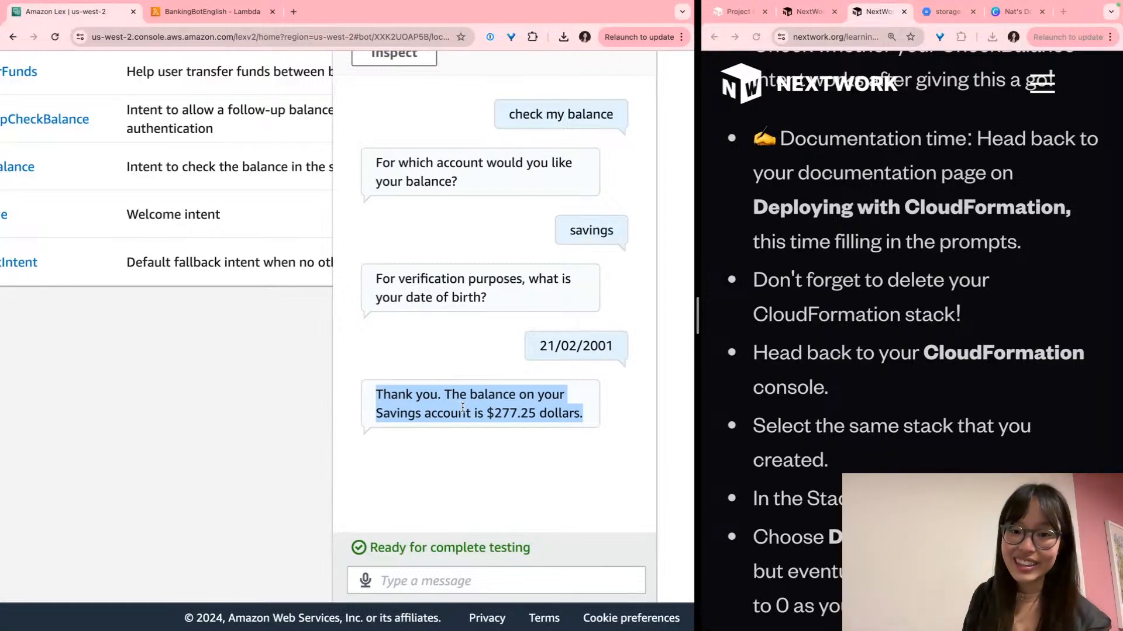
Scroll through the NextWork instructions, then switch to the Canva documentation deck
scroll(931, 391, "down", 3)
scroll(931, 392, "up", 3)
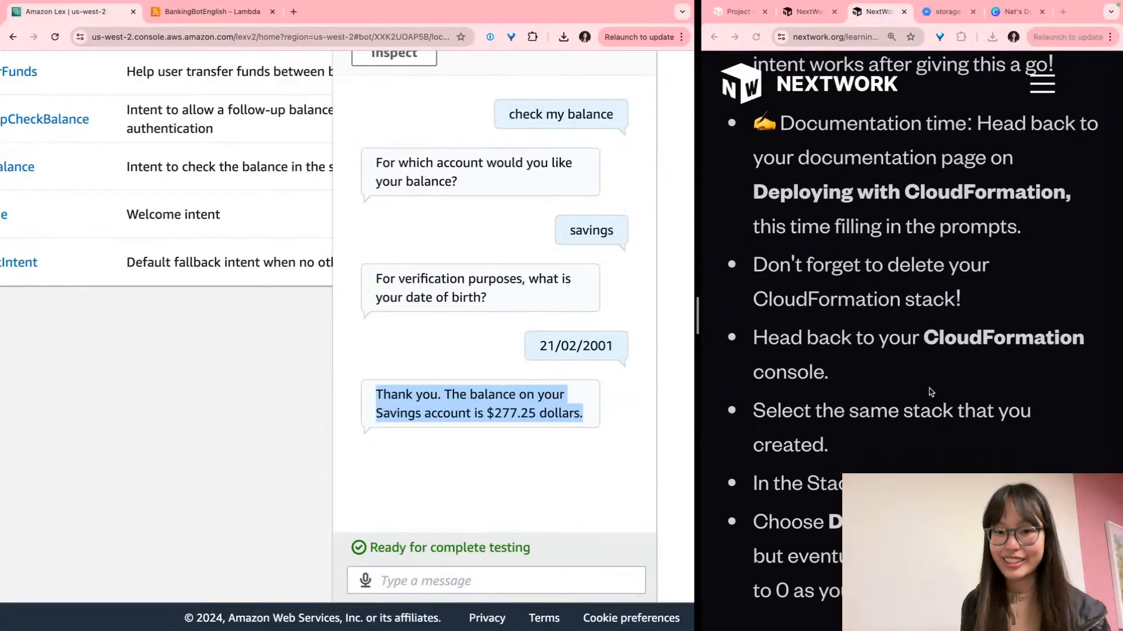
scroll(986, 351, "up", 1)
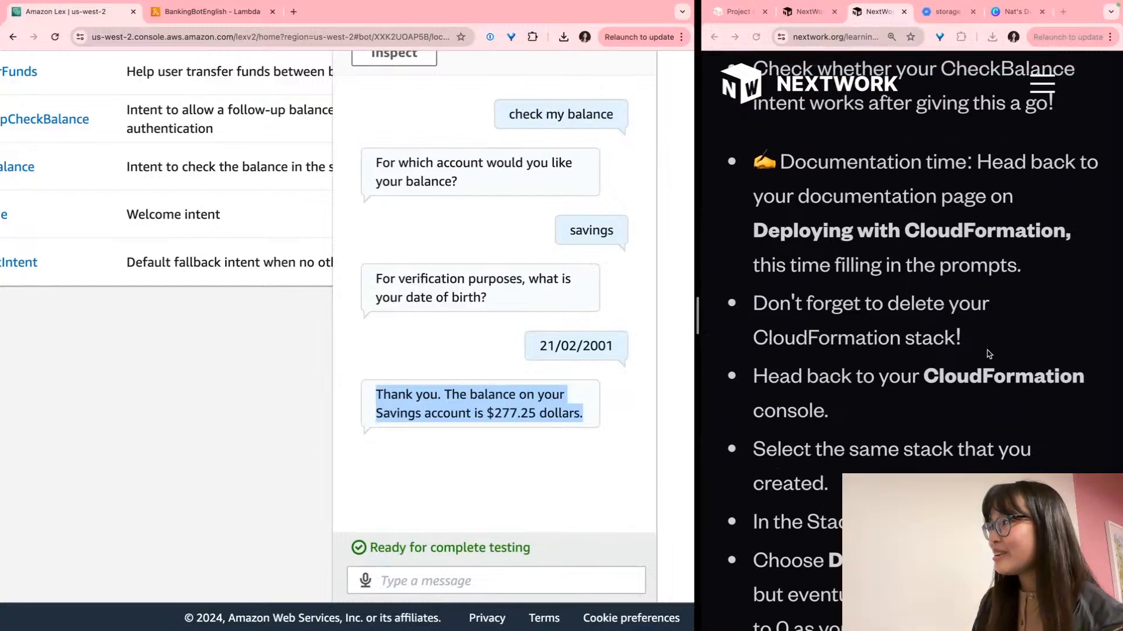
scroll(987, 353, "down", 2)
scroll(987, 351, "up", 3)
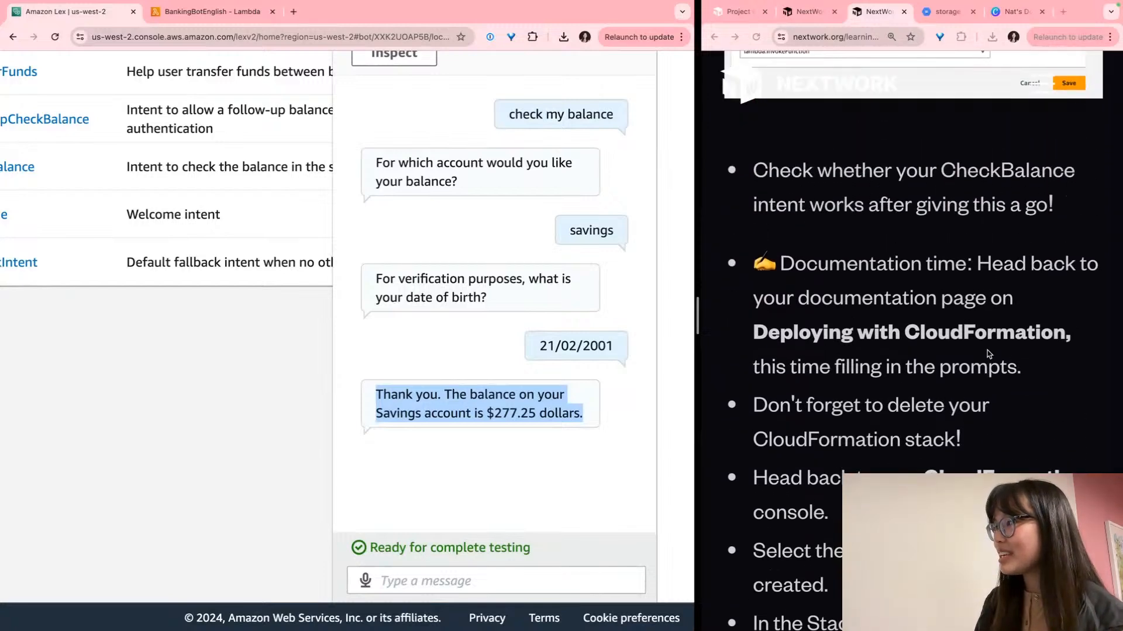
scroll(987, 351, "down", 2)
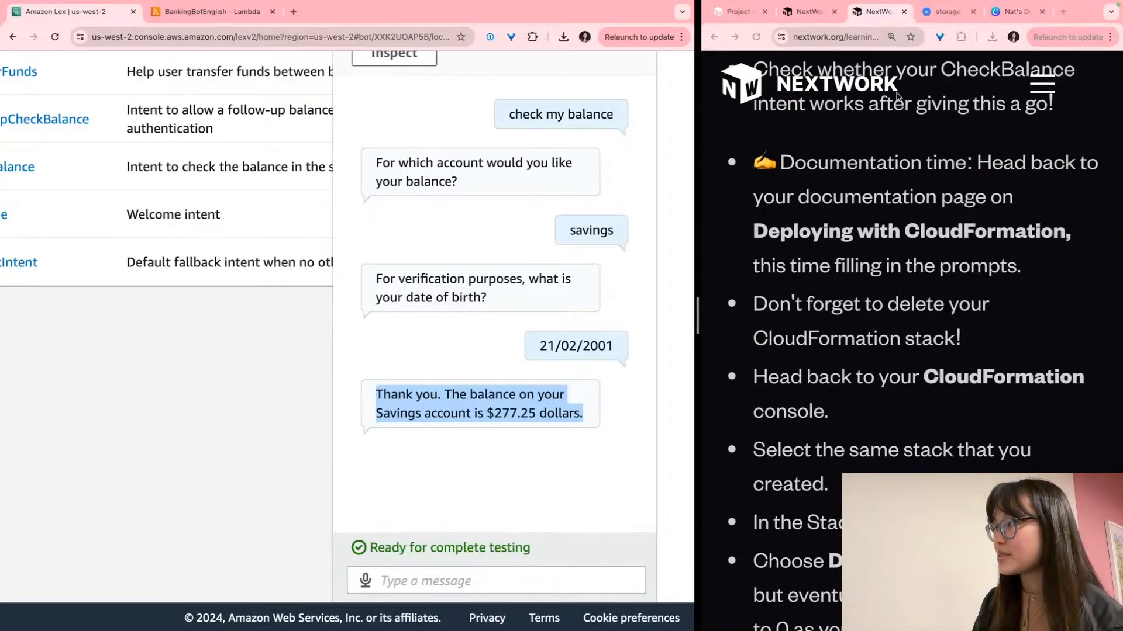
left_click(1005, 14)
Move the Canva design to the left window and shift the chatbot screenshot off the slide text
left_click_drag(1005, 13, 316, 25)
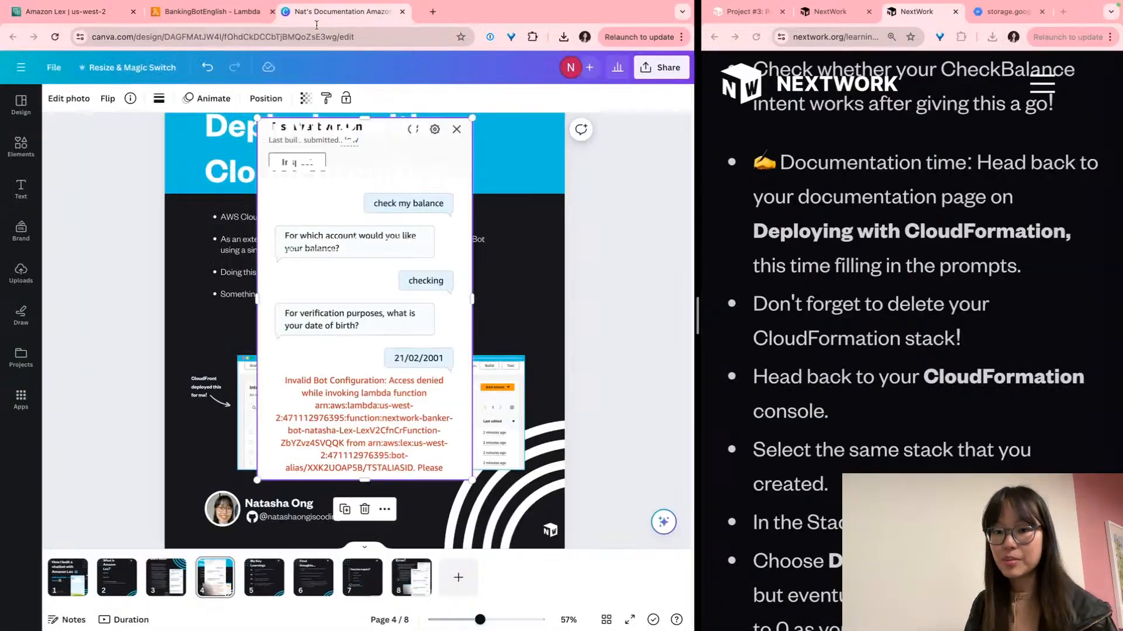
scroll(280, 184, "up", 2)
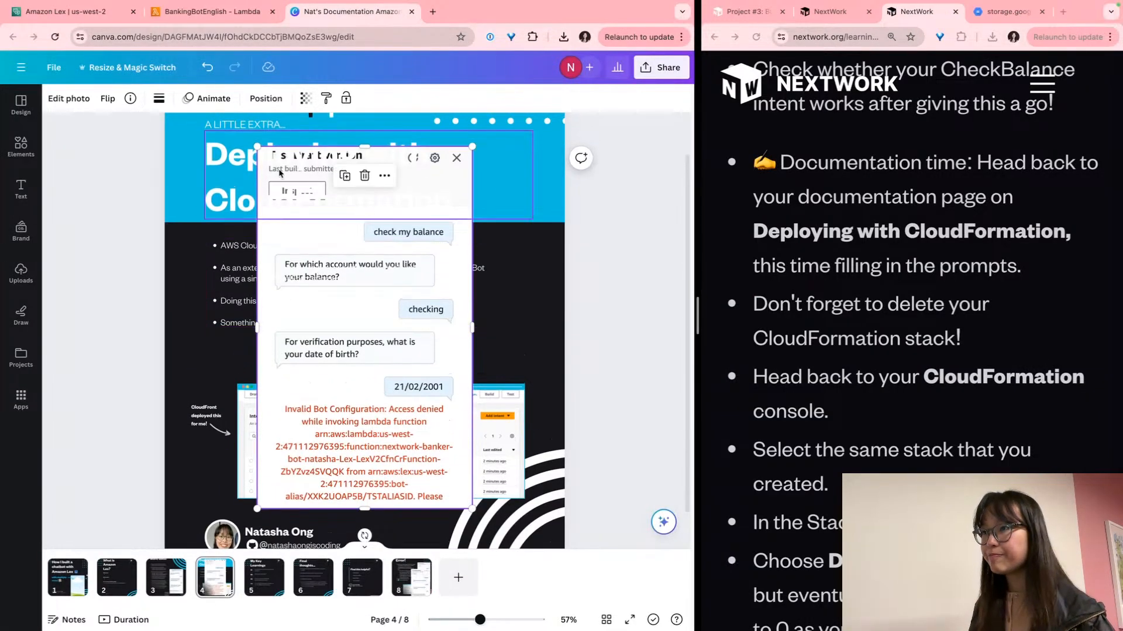
scroll(444, 234, "down", 1)
left_click_drag(461, 231, 711, 342)
Finish the first bullet: CloudFormation deploys AWS resources in seconds from a code file (YAML)
left_click(342, 240)
scroll(327, 241, "up", 3)
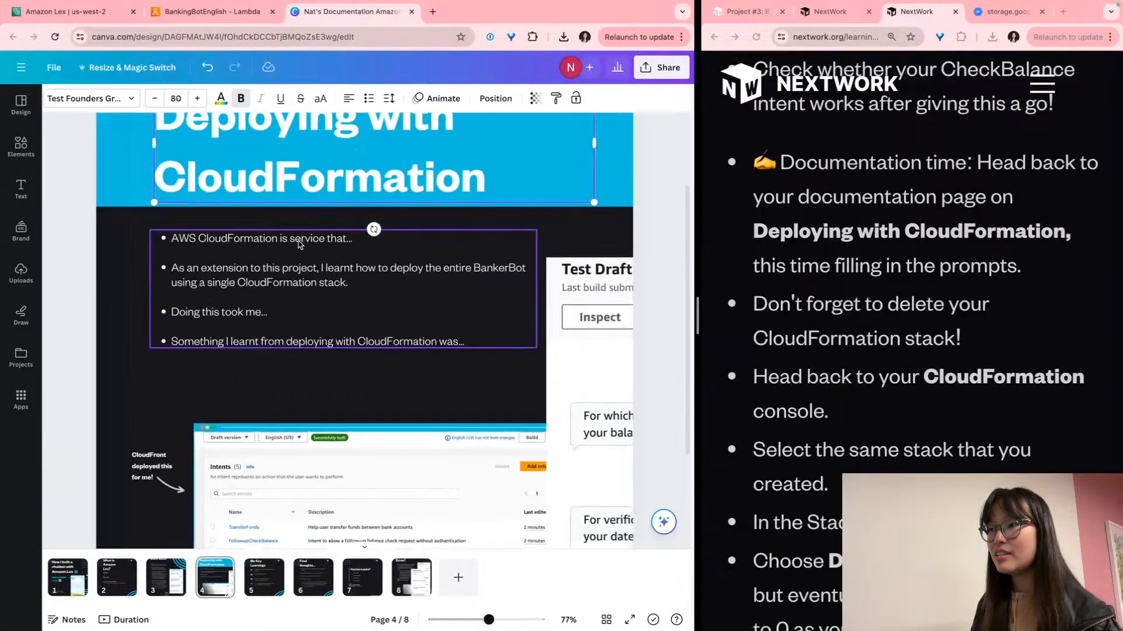
scroll(303, 243, "up", 3)
left_click(350, 236)
left_click(396, 240)
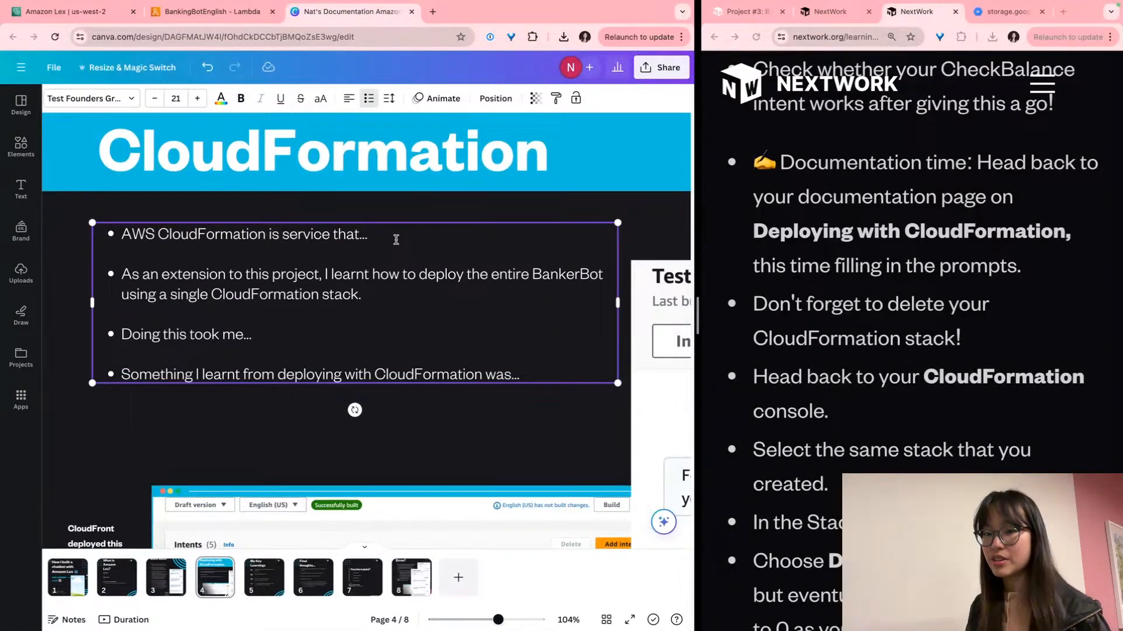
key("BackSpace")
key("BackSpace")
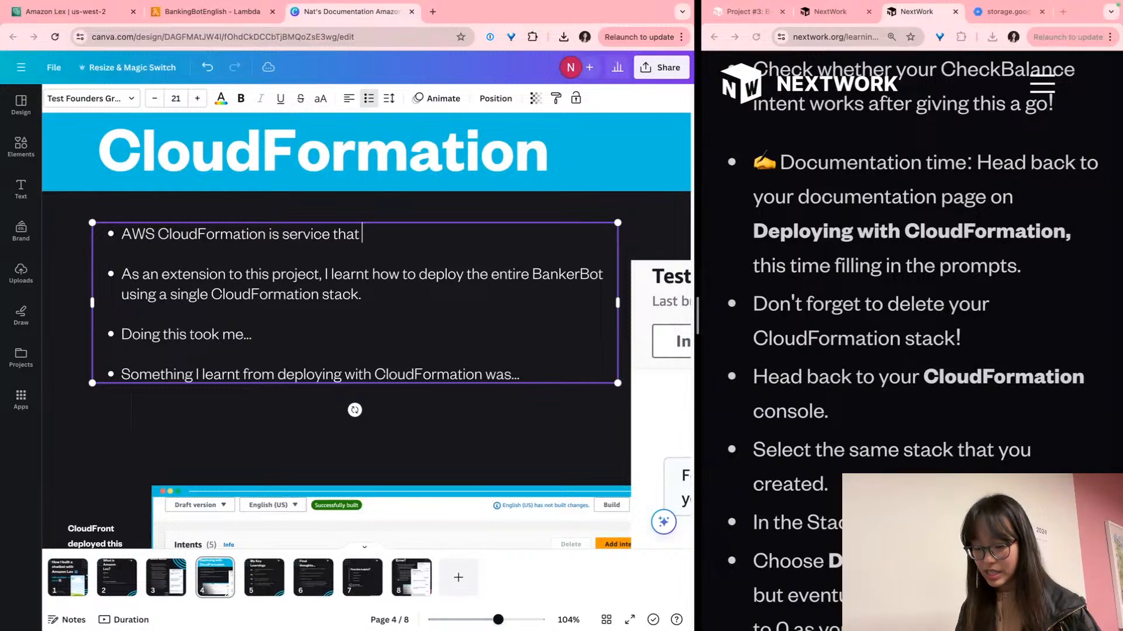
type("helps users deploy res")
key("BackSpace")
key("BackSpace")
key("BackSpace")
type("AWS resources in ")
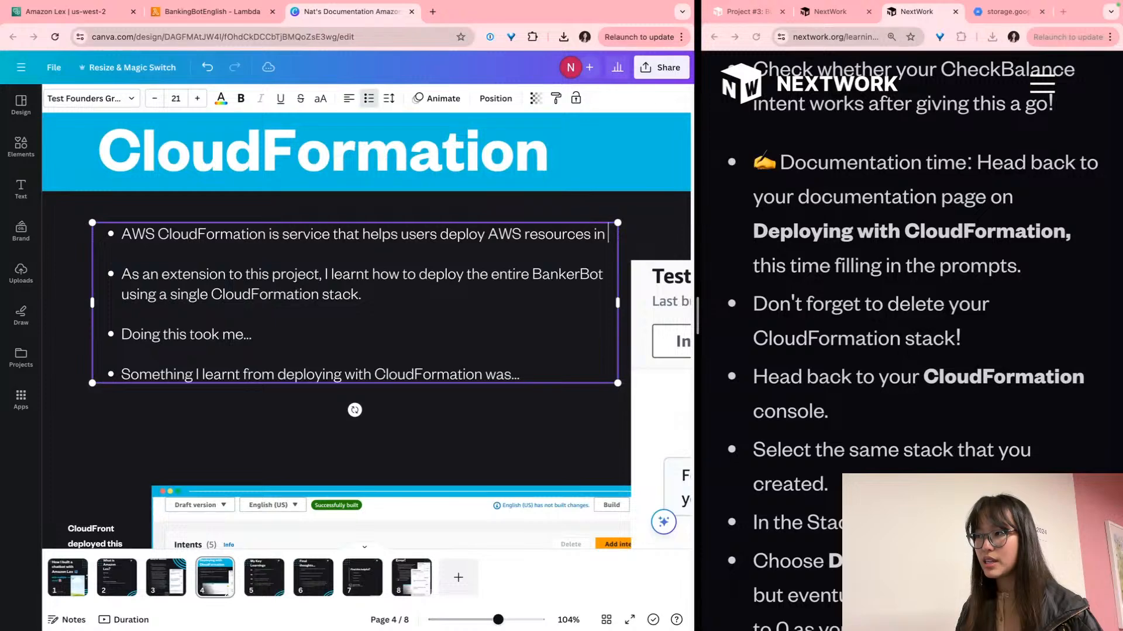
type("seconds, byt")
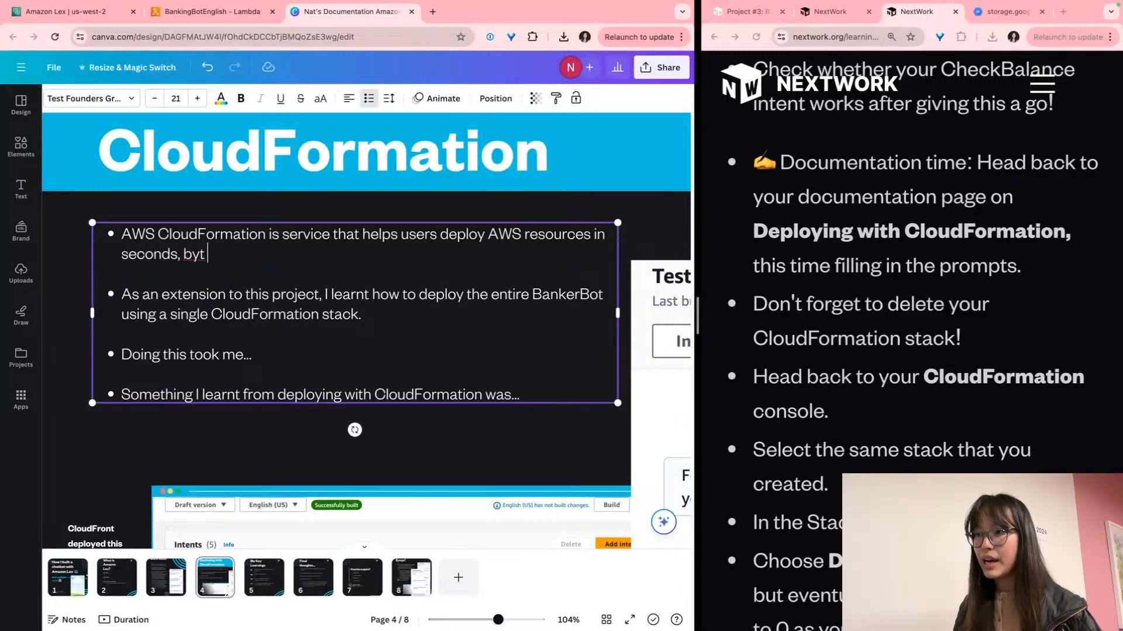
key("BackSpace")
type("defi")
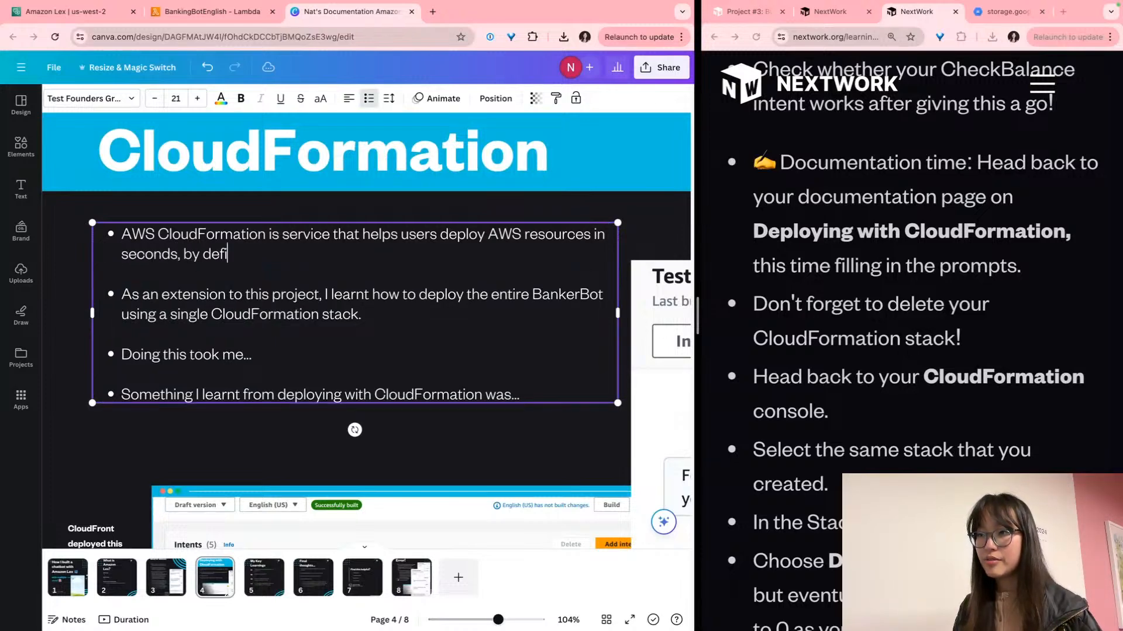
type("ning th")
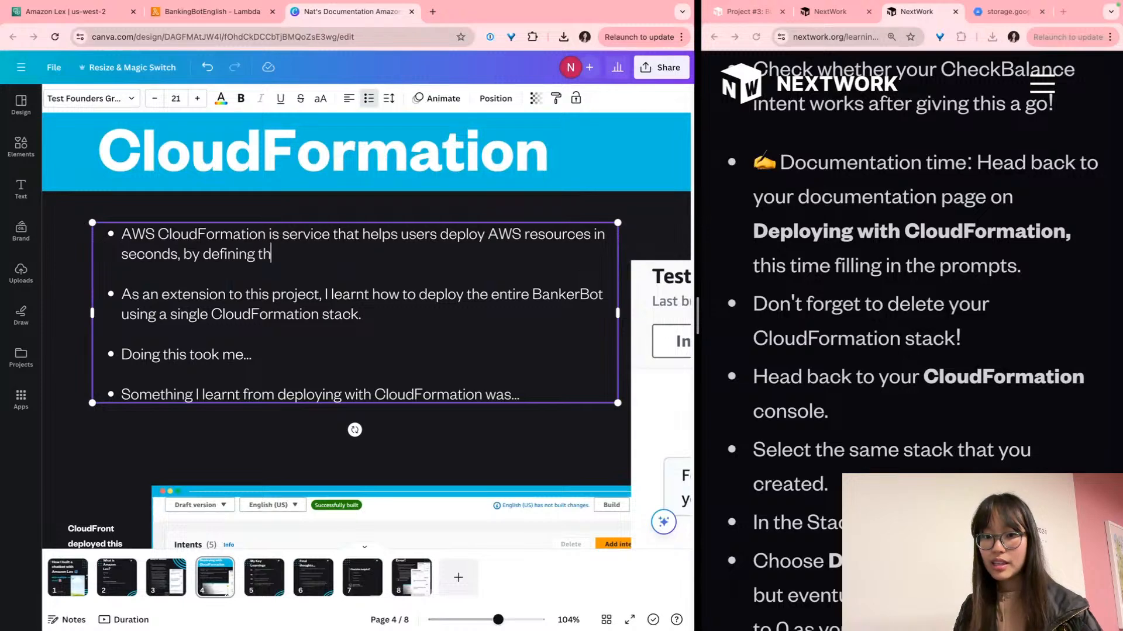
type("e resources and th")
key("BackSpace")
key("BackSpace")
type("and their ")
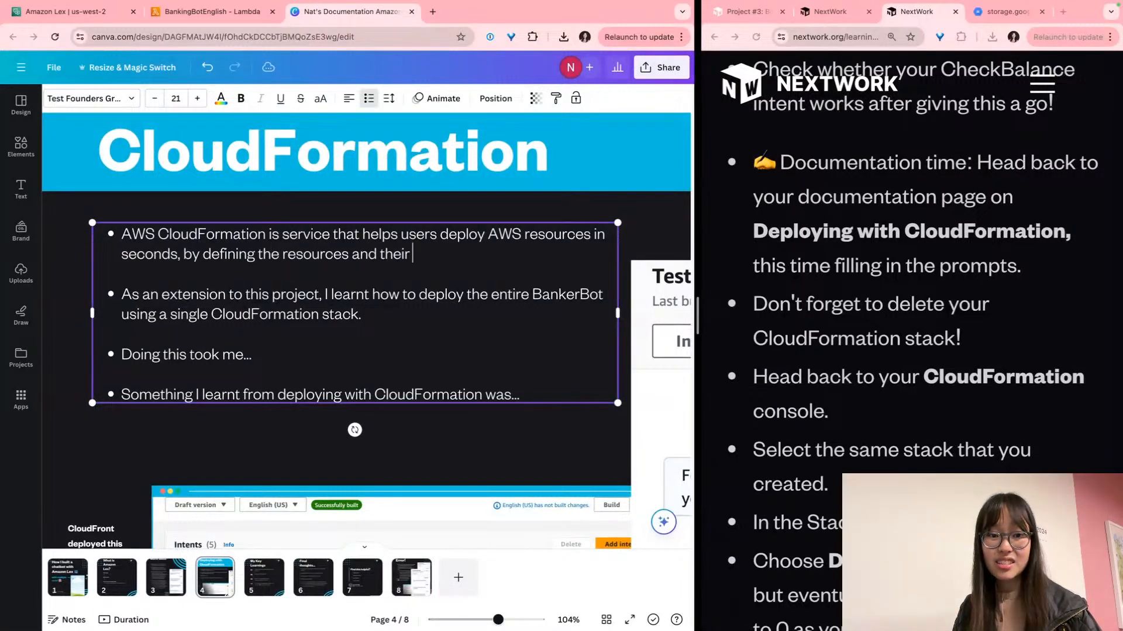
type("characteris")
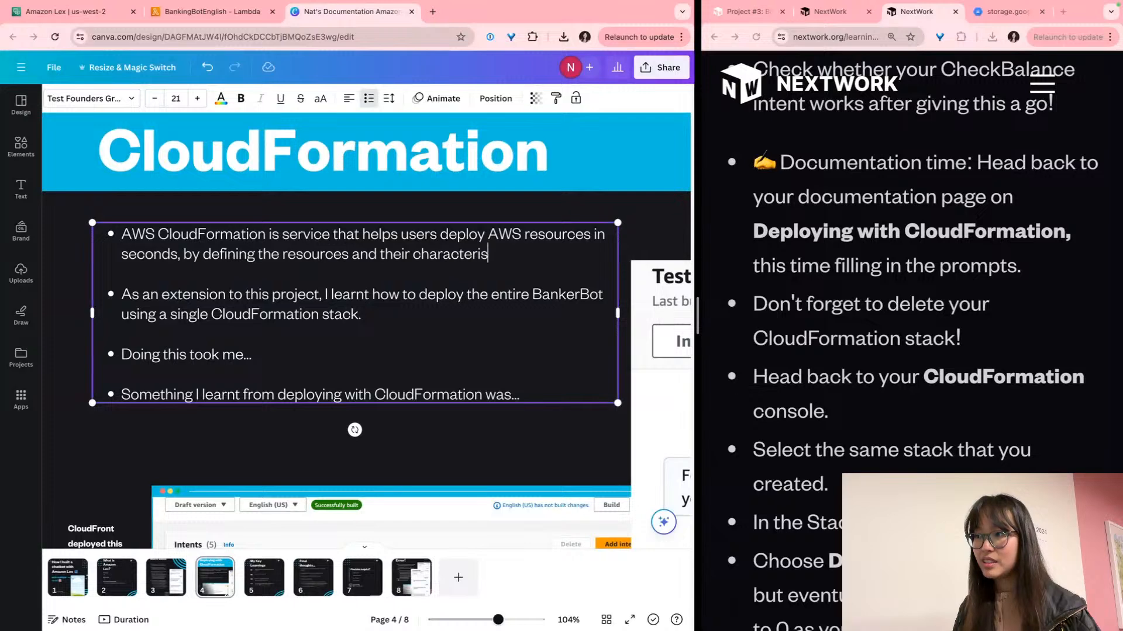
type("tics in a ode file")
key("BackSpace")
key("BackSpace")
key("BackSpace")
key("BackSpace")
key("BackSpace")
key("BackSpace")
key("BackSpace")
key("BackSpace")
type("code ")
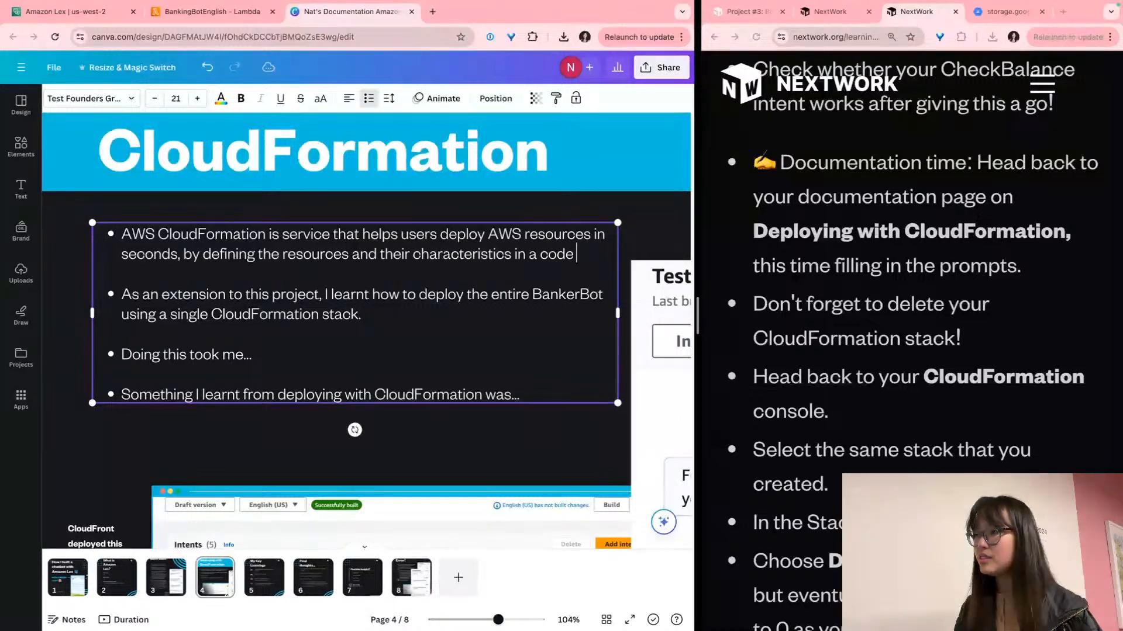
type("file (called a YAML")
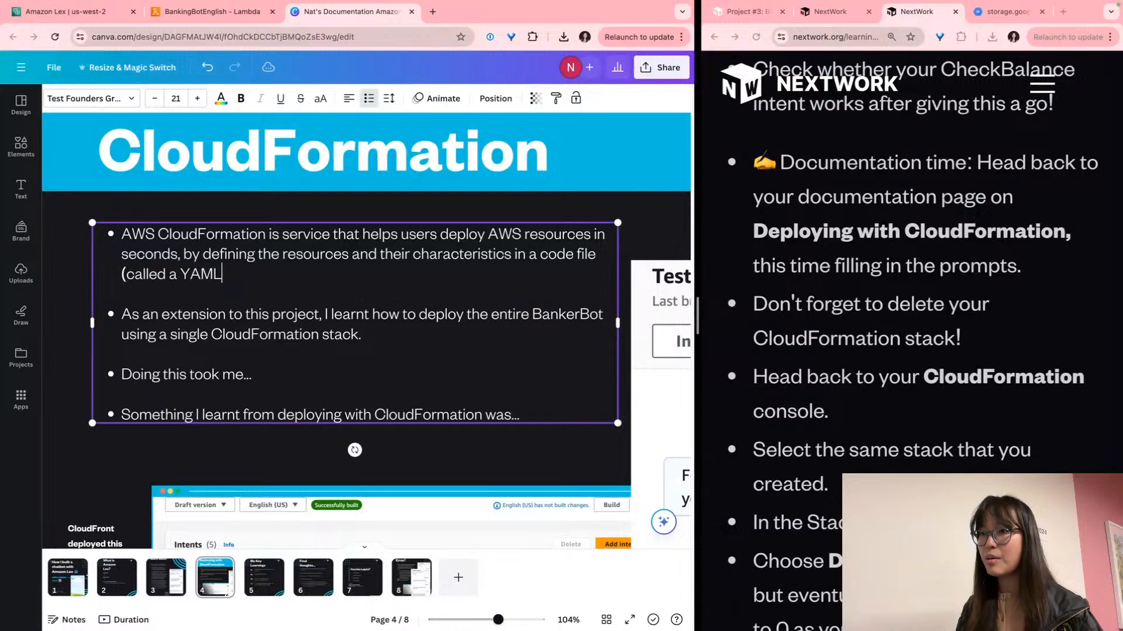
type(" file).")
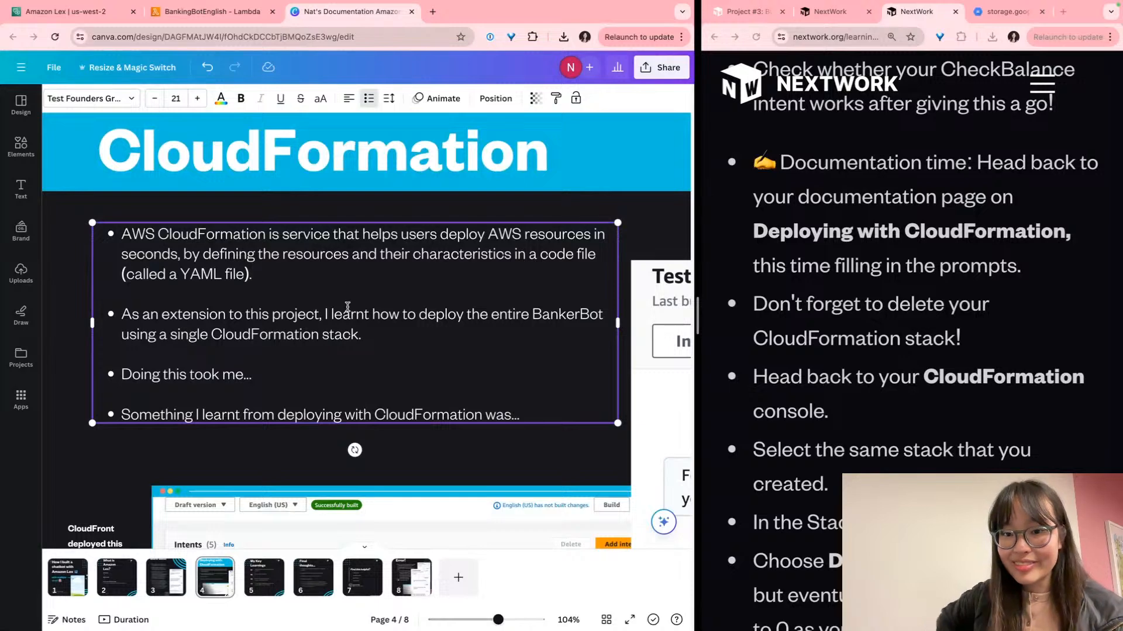
left_click(314, 365)
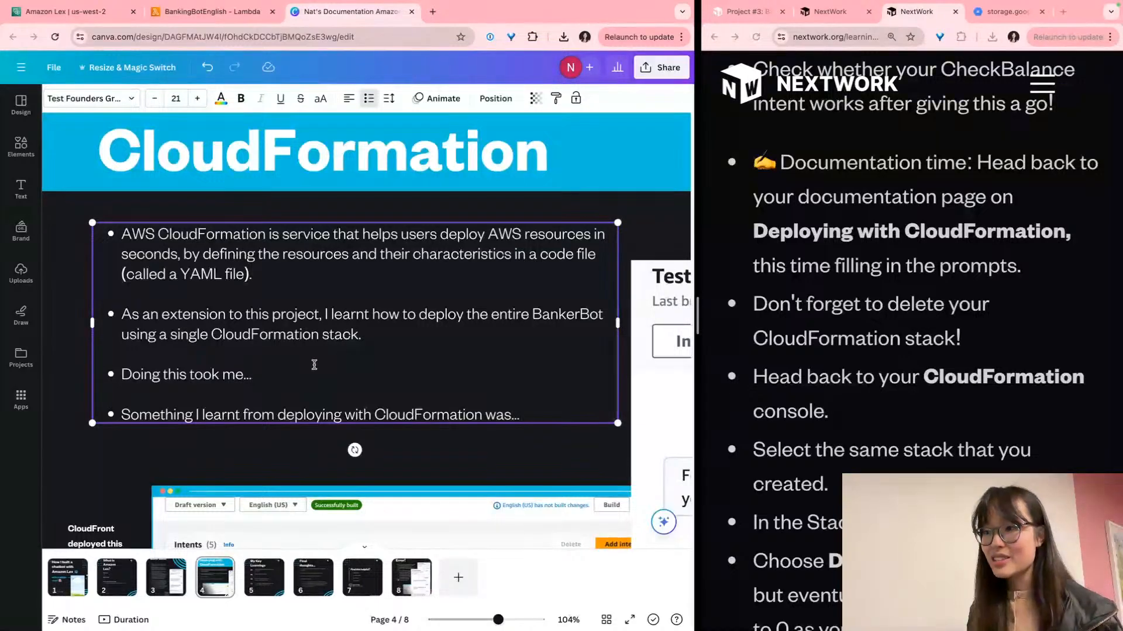
Replace the bullet's dots with '3-4 minutes to wait for deployment to complete.'
key("BackSpace")
key("BackSpace")
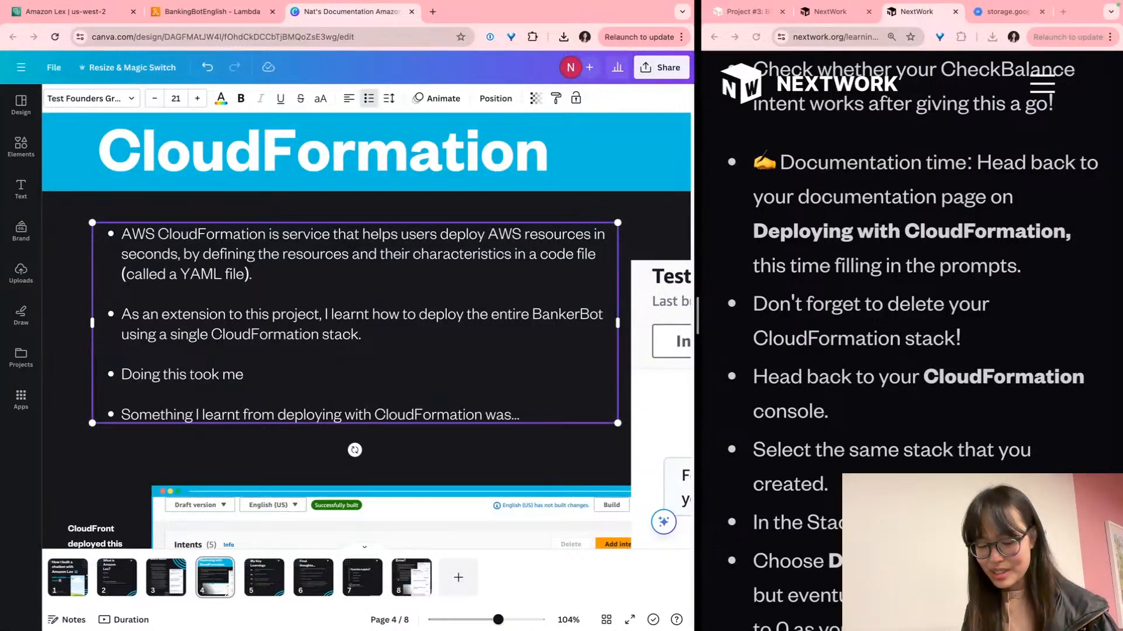
type("3-4 minutes to wait for d")
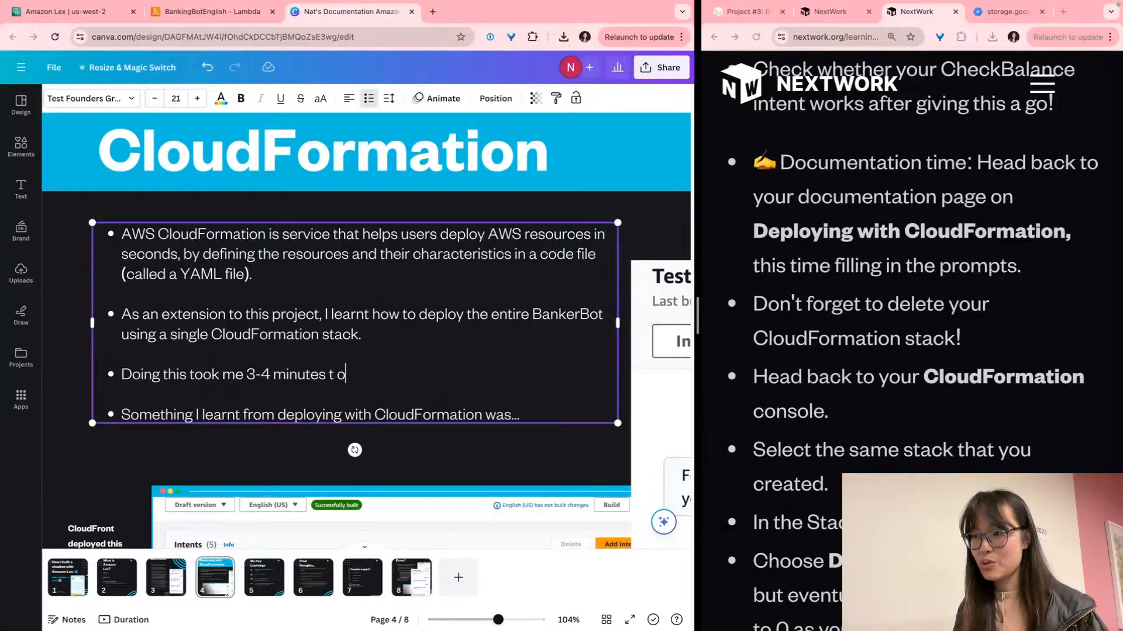
type("eployment tro")
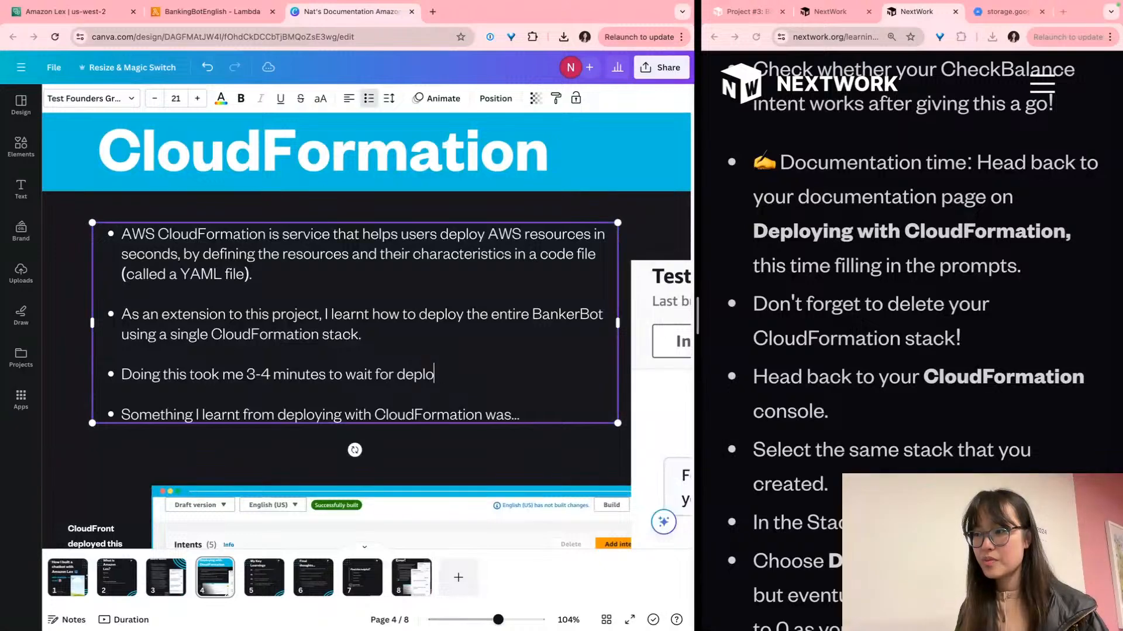
key("BackSpace")
key("BackSpace")
type("o complete.")
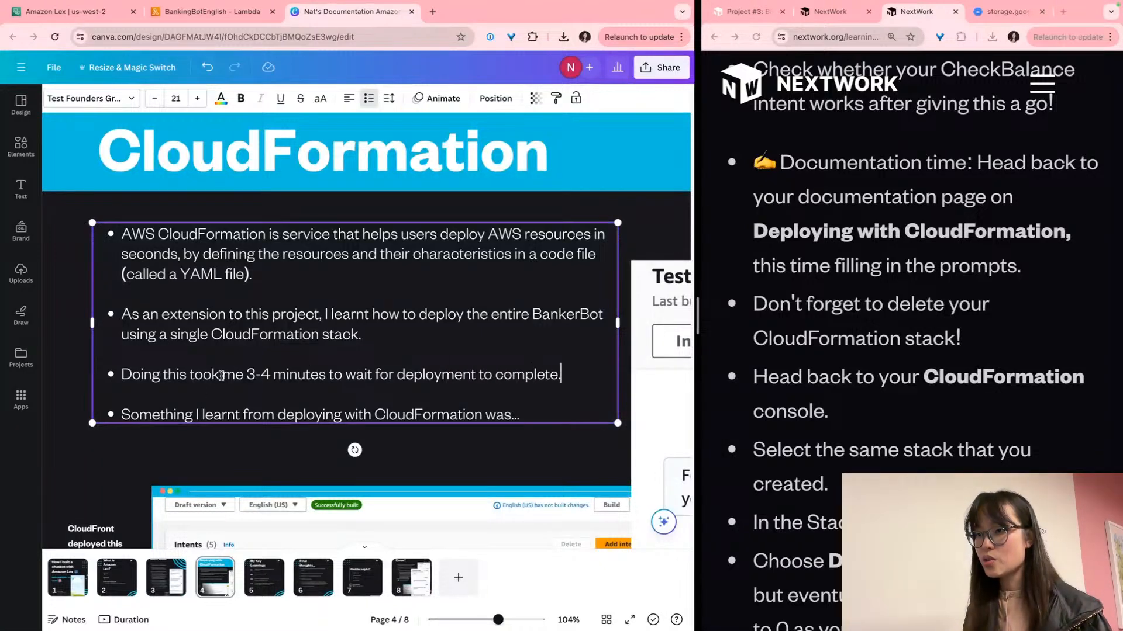
Insert '1 minute to set up the CloudFormation stack.' before the 3-4 minutes
left_click(246, 374)
type("1 minute to s")
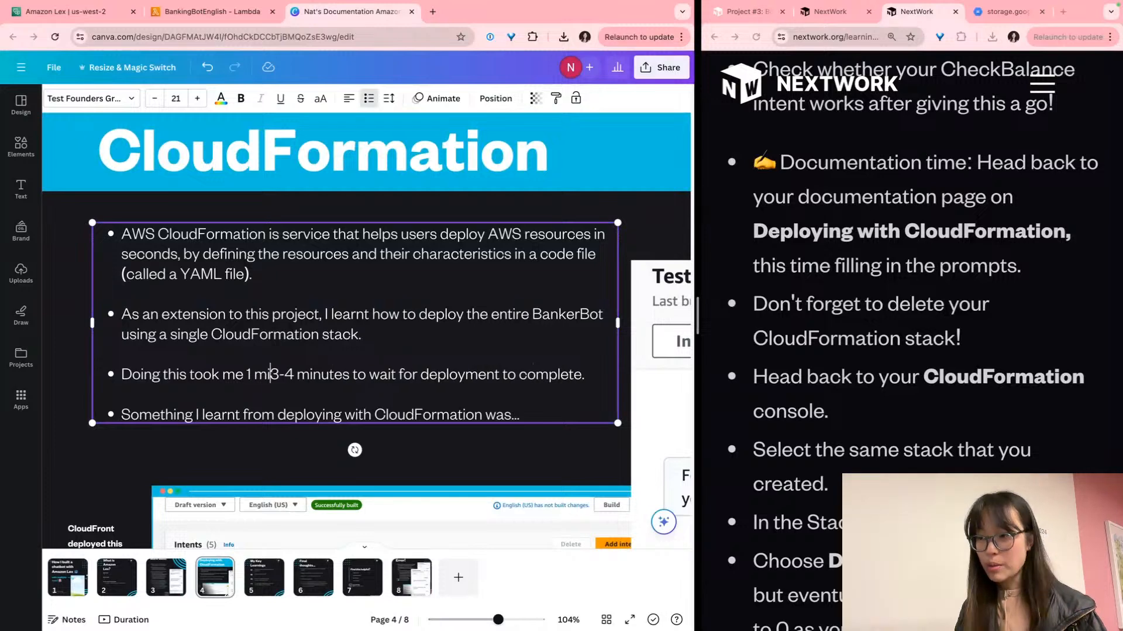
type("et up the oC")
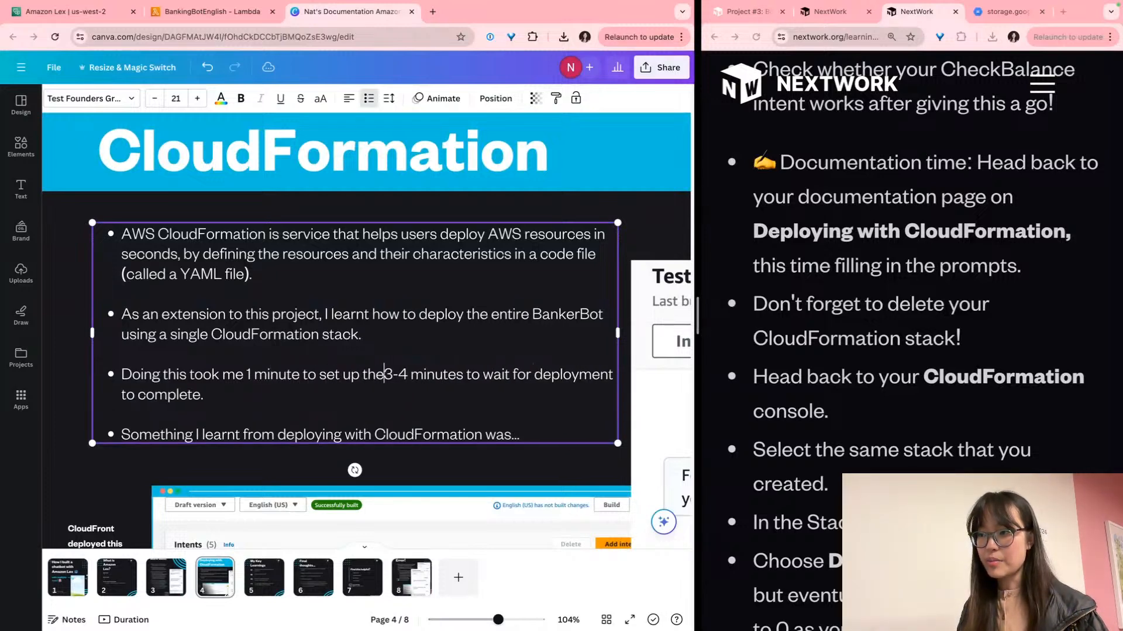
key("BackSpace")
key("BackSpace")
key("BackSpace")
type("C")
key("BackSpace")
type("CloudFormation t")
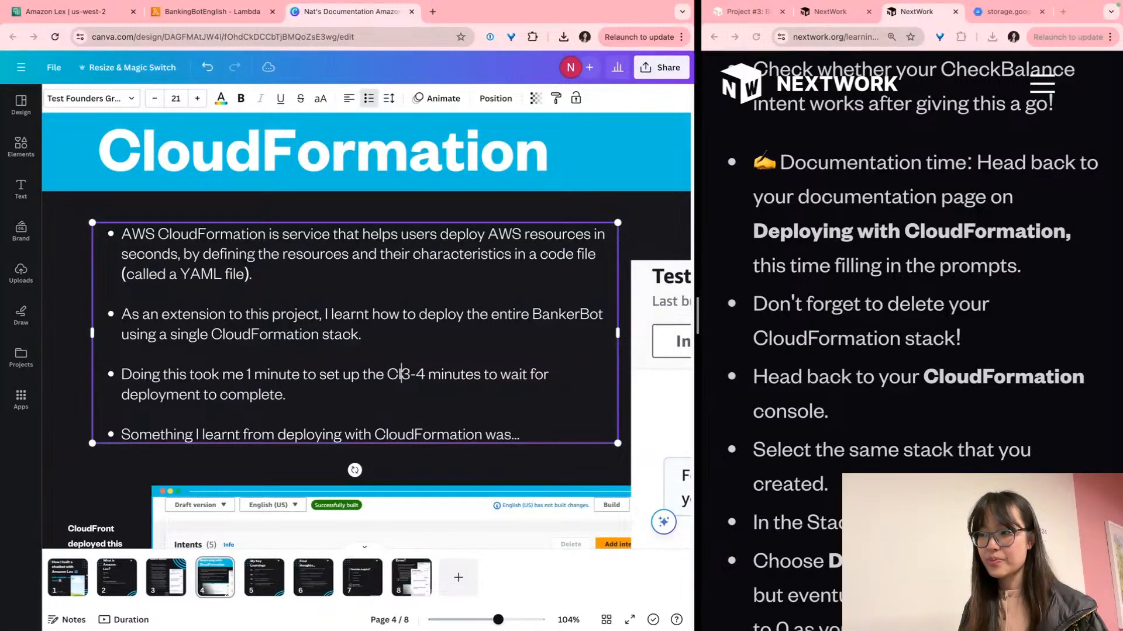
key("BackSpace")
type("stack")
key("BackSpace")
type(".")
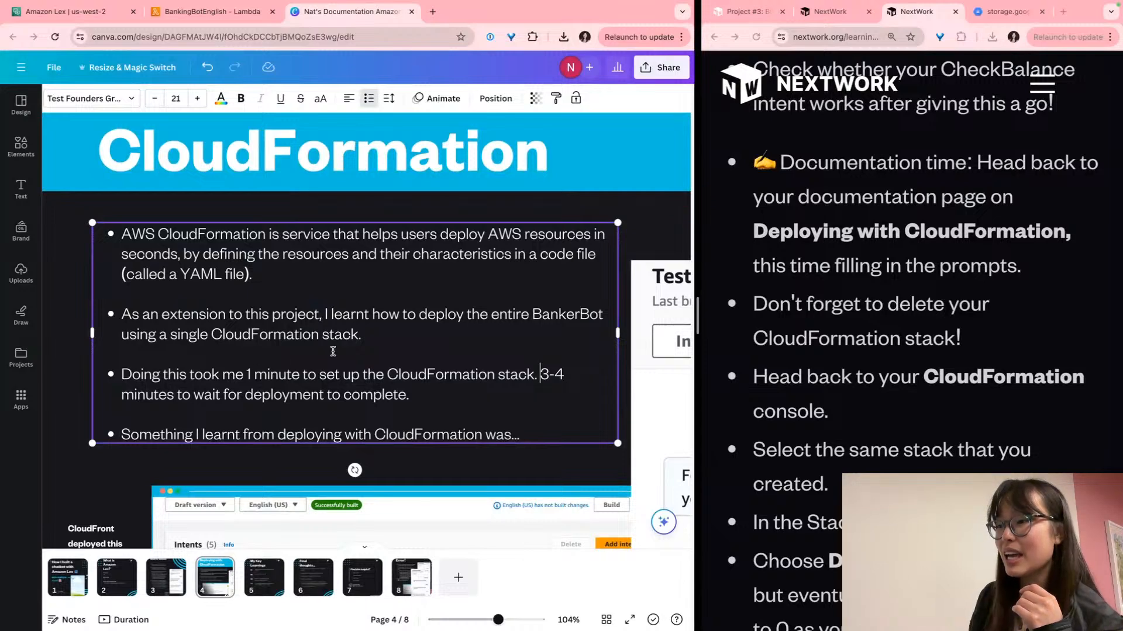
Finish the fourth bullet with 'that you can deploy resources from all different AWS services in the exact same YAML file.'
scroll(316, 377, "down", 2)
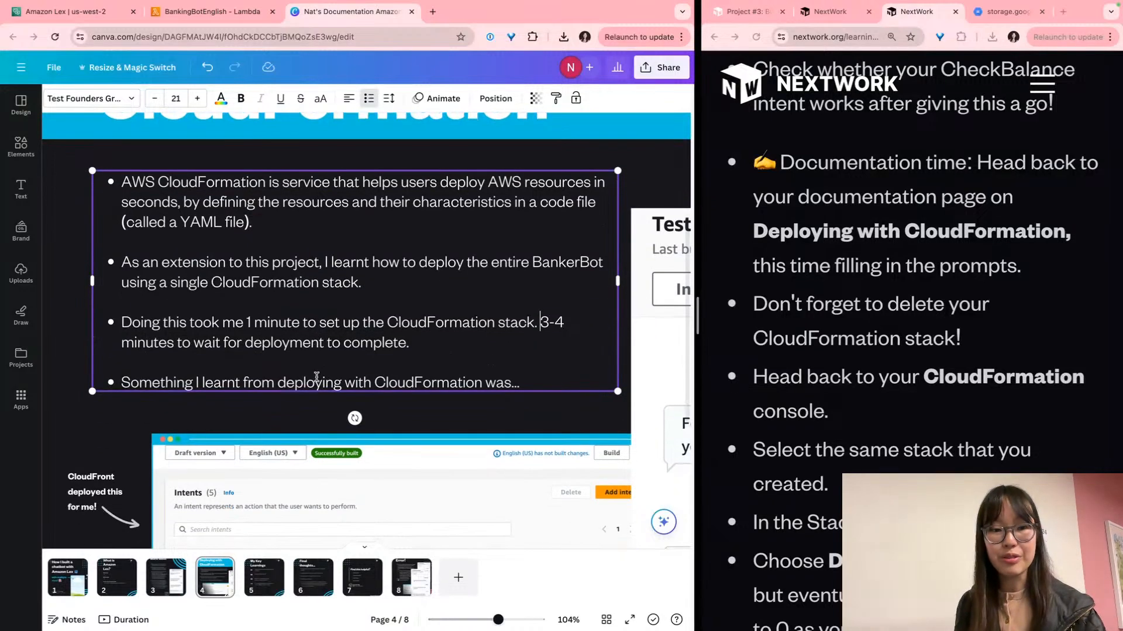
left_click(427, 392)
scroll(512, 374, "up", 3)
left_click(564, 380)
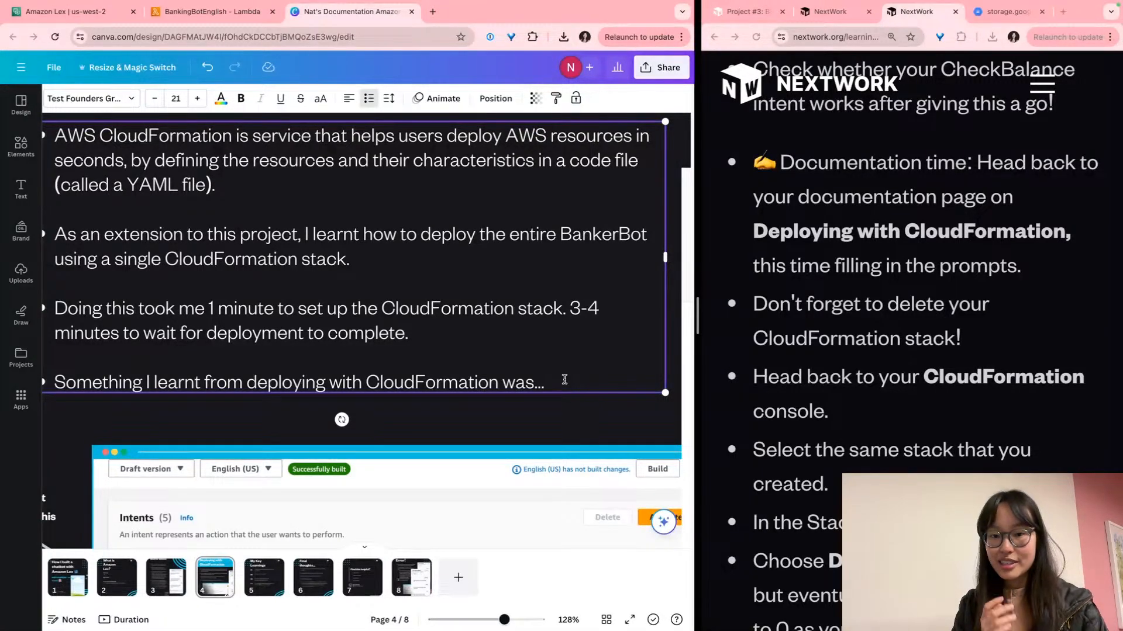
key("BackSpace")
key("BackSpace")
key("BackSpace")
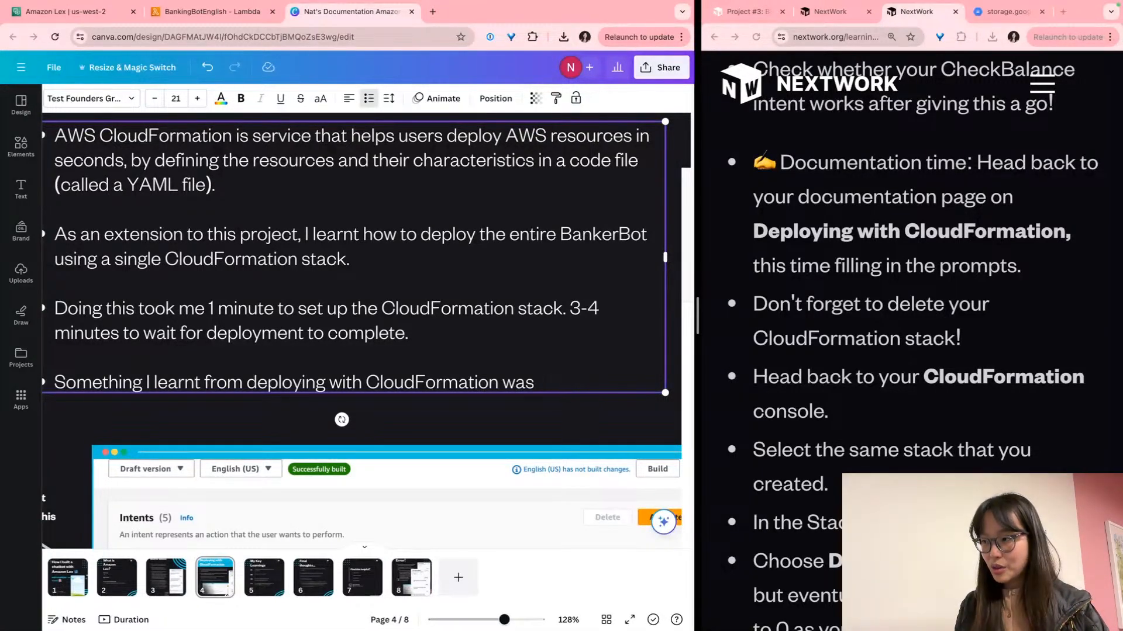
type("that you can")
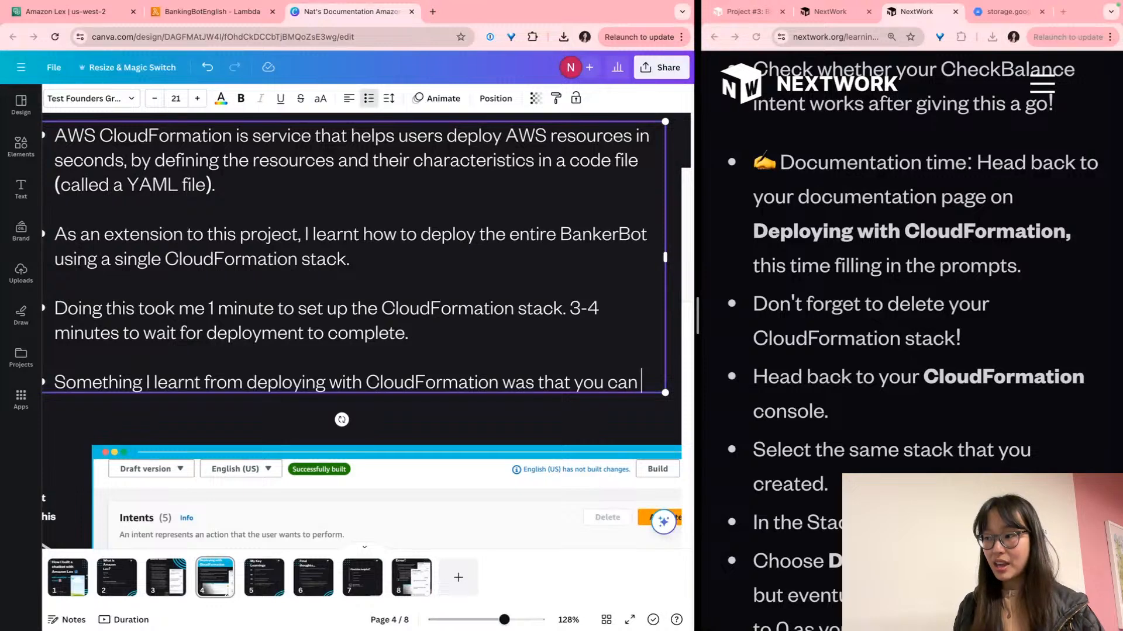
type(" deploy ")
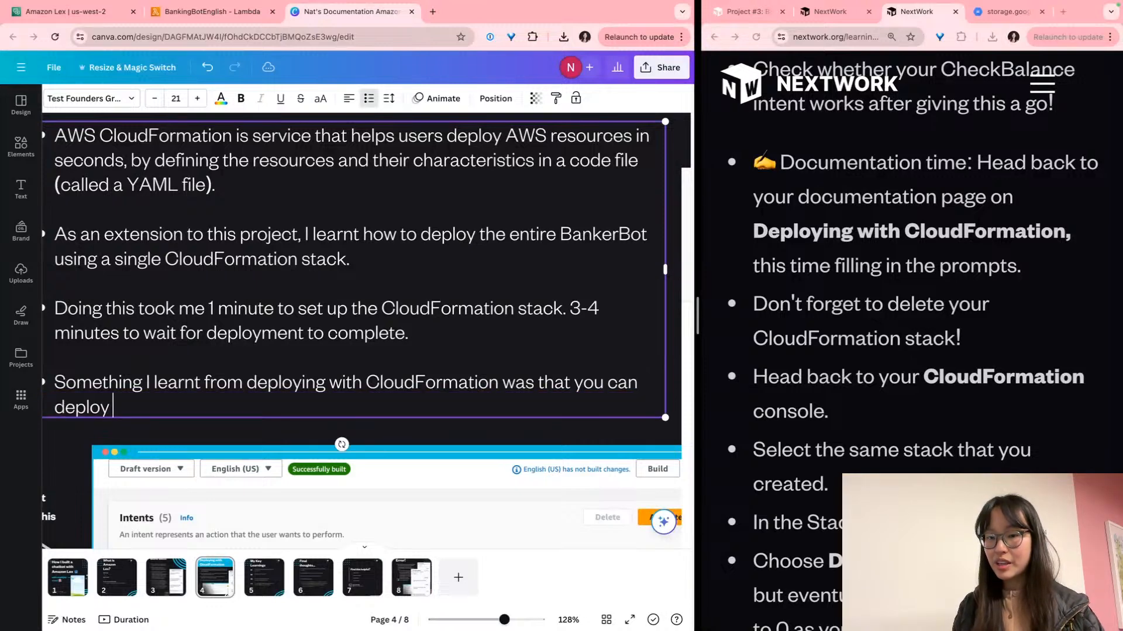
type("resources from al")
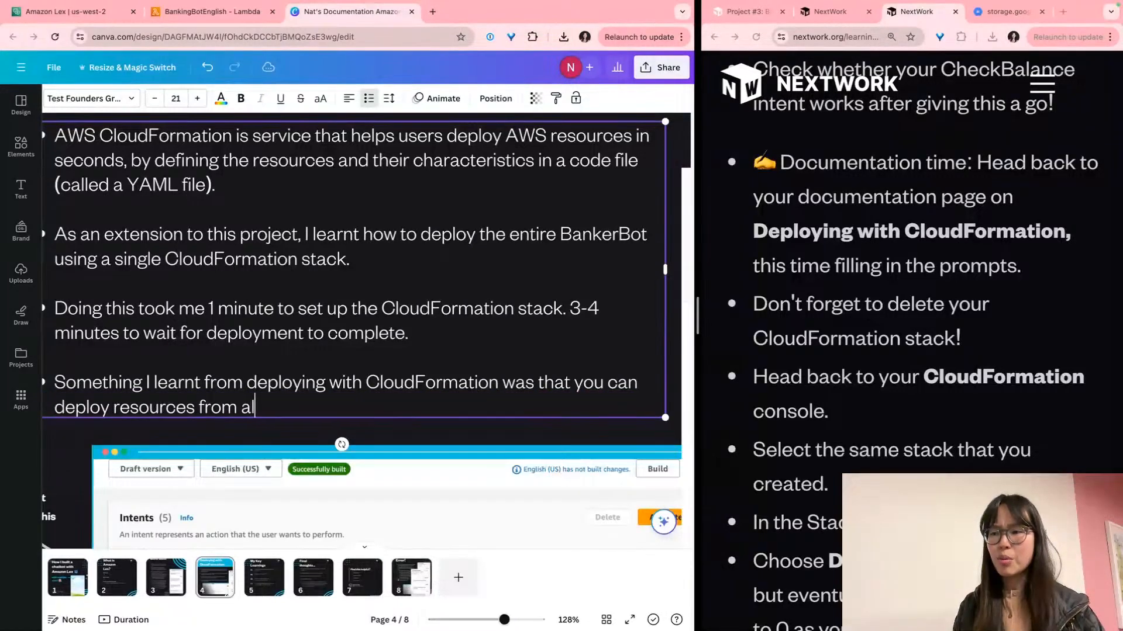
type("l different")
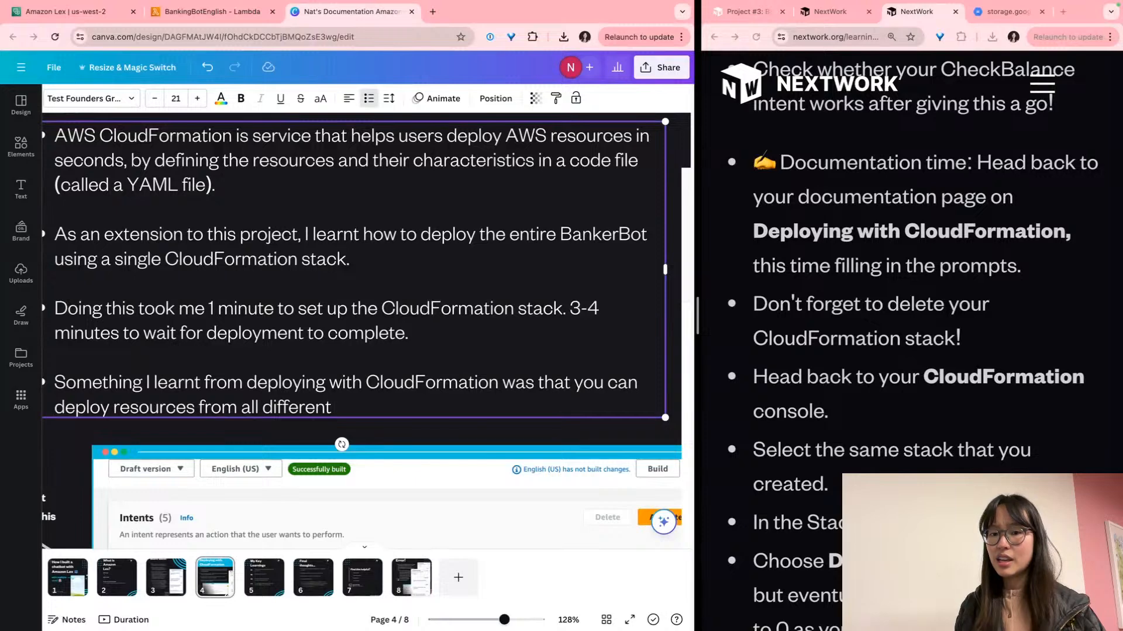
type(" AWS serbic")
key("BackSpace")
key("BackSpace")
key("BackSpace")
type("vice")
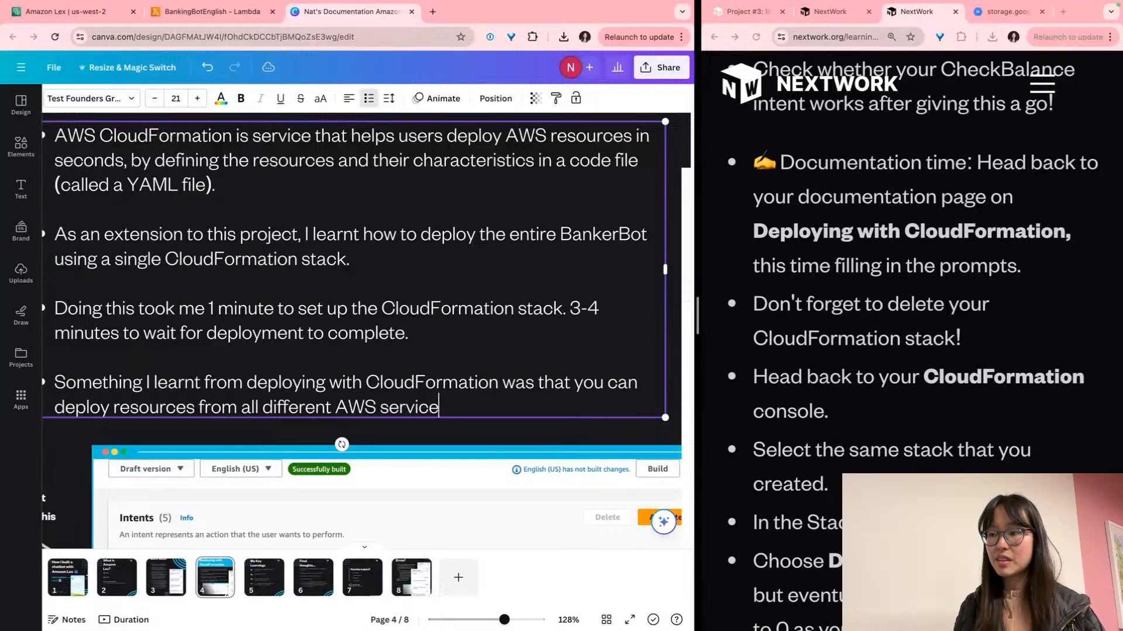
type("s in the s")
key("BackSpace")
type("exac")
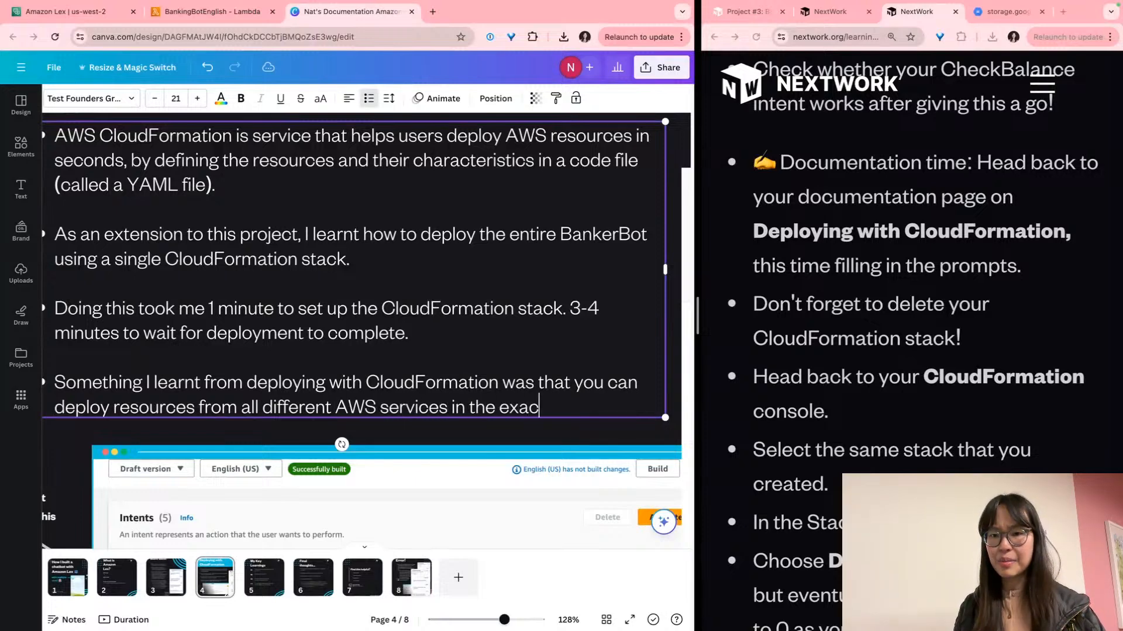
type("t same YAML file.")
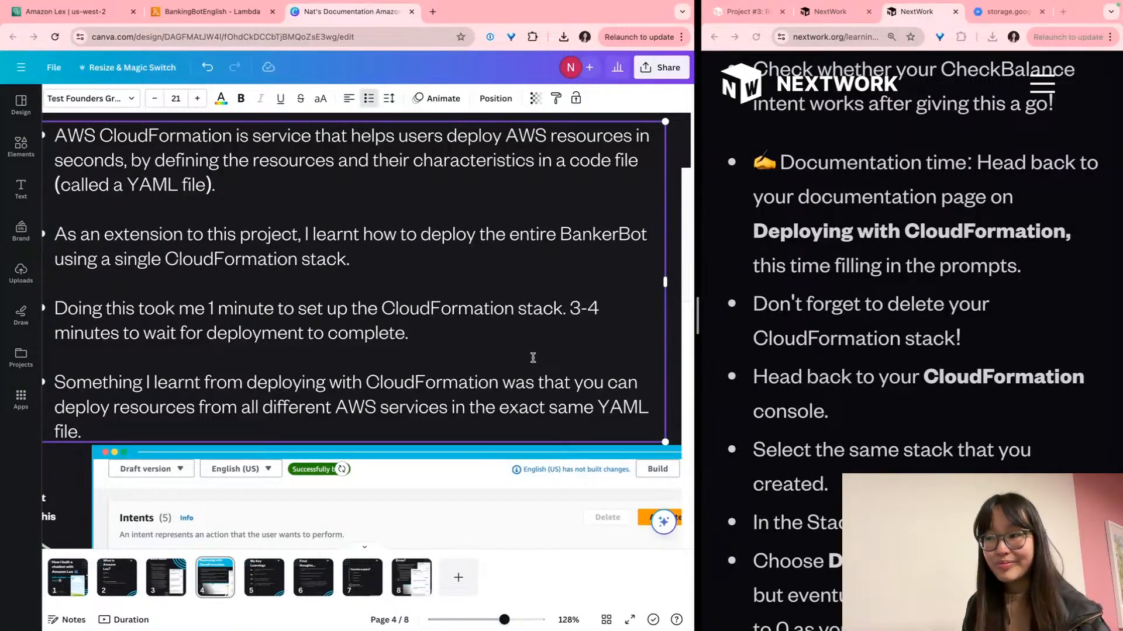
scroll(526, 362, "down", 5)
Cut the Test Draft chat screenshot from page 4 and duplicate the Error! page as page 9
scroll(510, 357, "down", 2)
left_click(509, 357)
left_click_drag(504, 349, 379, 317)
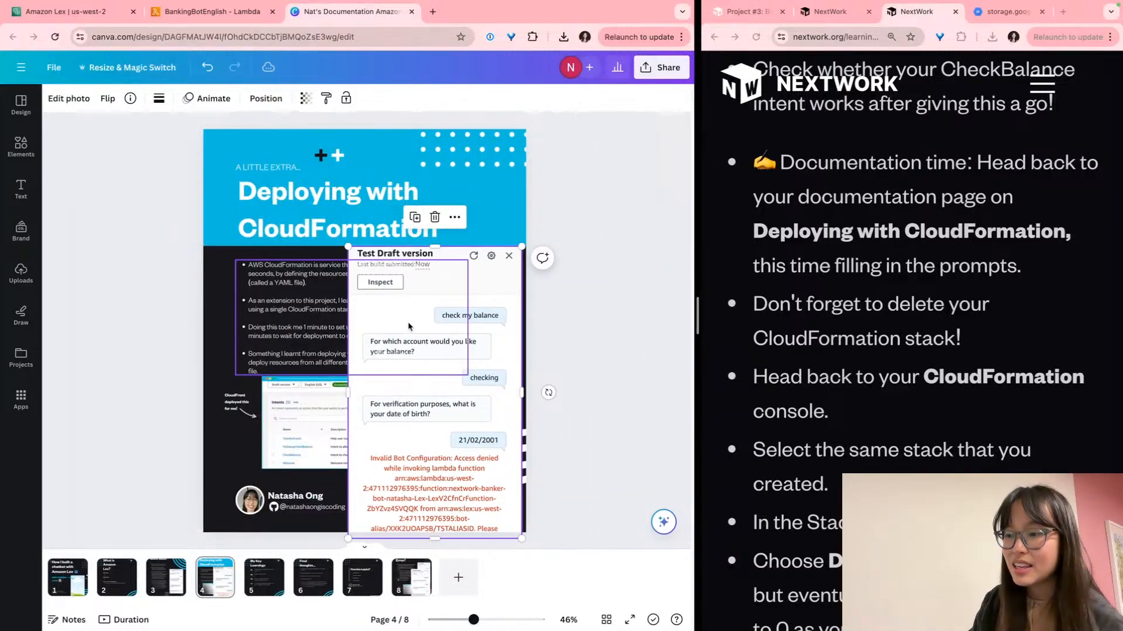
key("super+x")
left_click(411, 576)
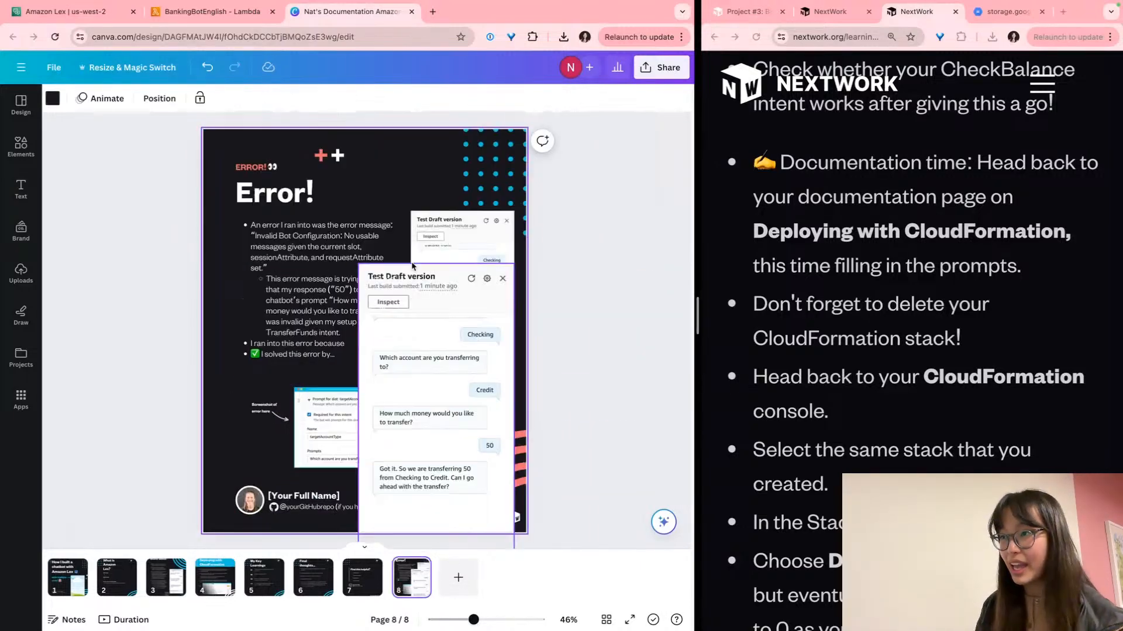
key("super+d")
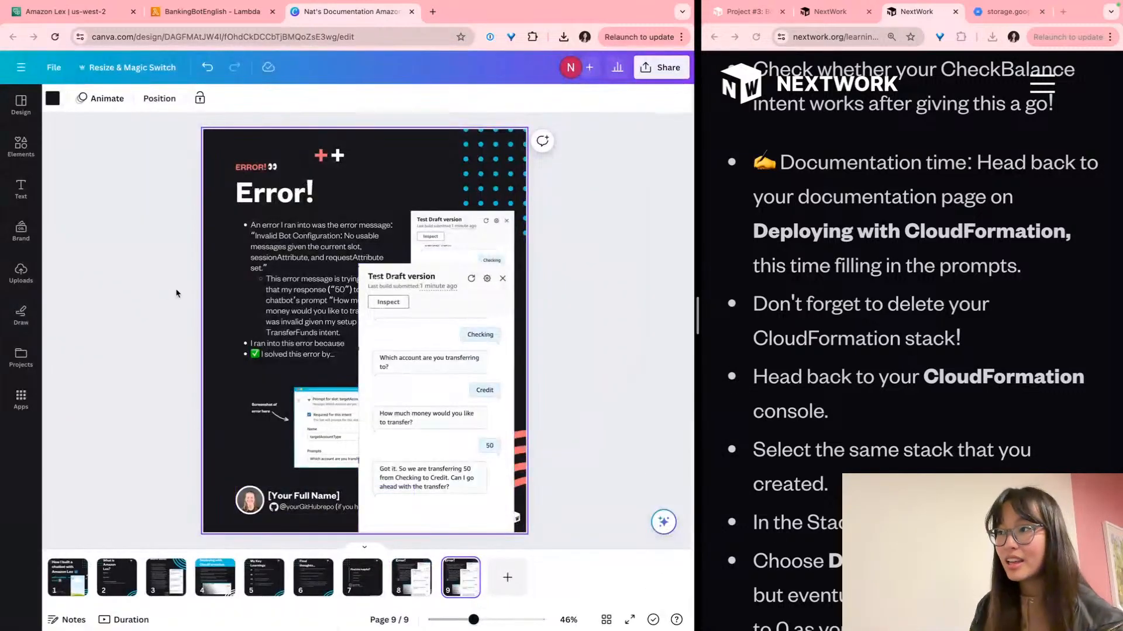
On page 9, replace the old screenshots and placeholder with the pasted, resized Test Draft screenshot
left_click(484, 258)
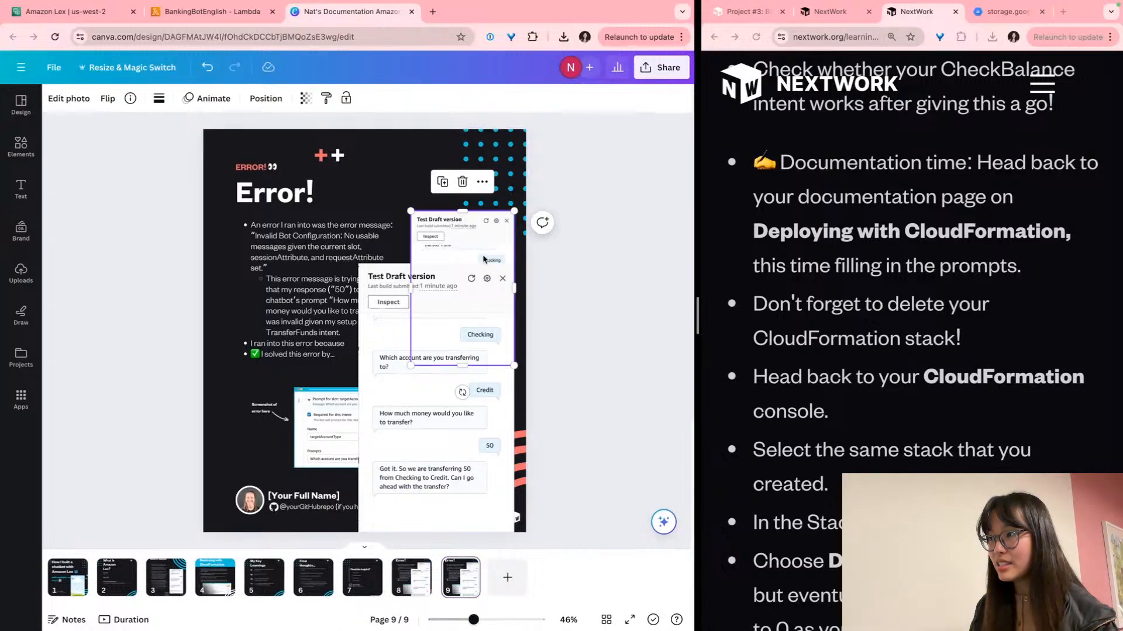
key("Delete")
key("Delete")
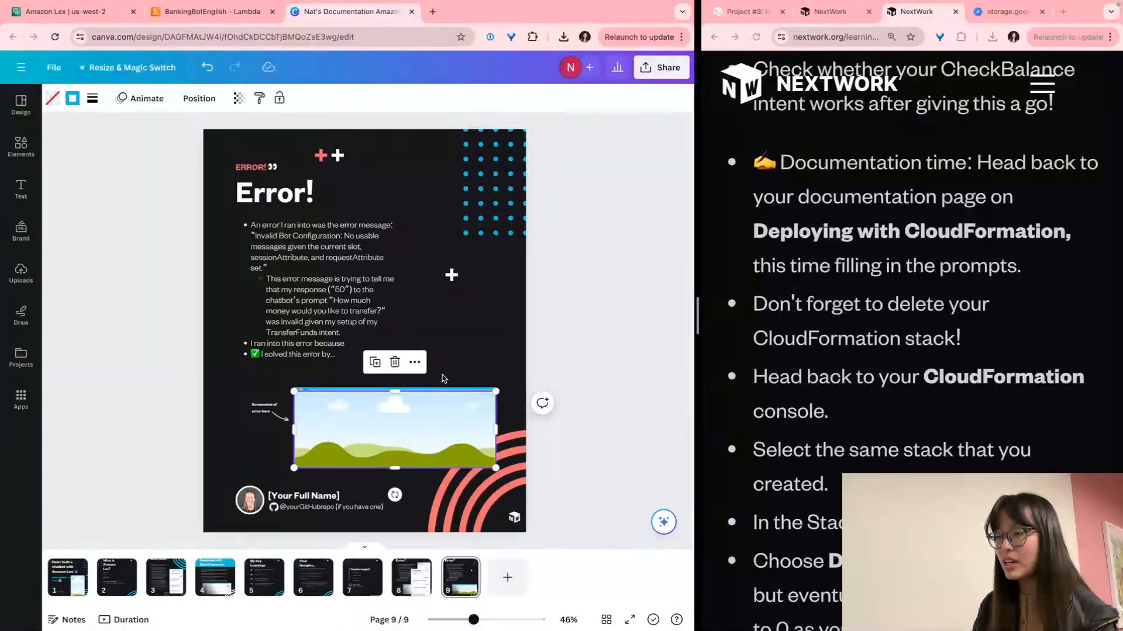
left_click_drag(233, 391, 396, 418)
key("Delete")
left_click_drag(402, 372, 429, 351)
key("ctrl+v")
left_click_drag(347, 247, 404, 341)
left_click_drag(454, 410, 448, 365)
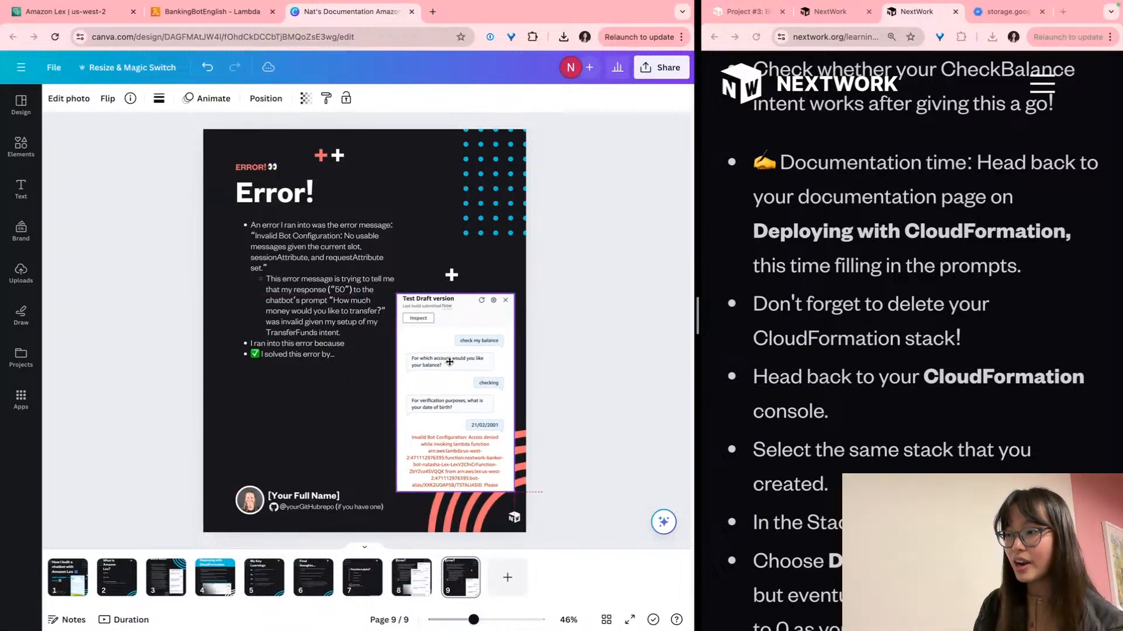
left_click(357, 420)
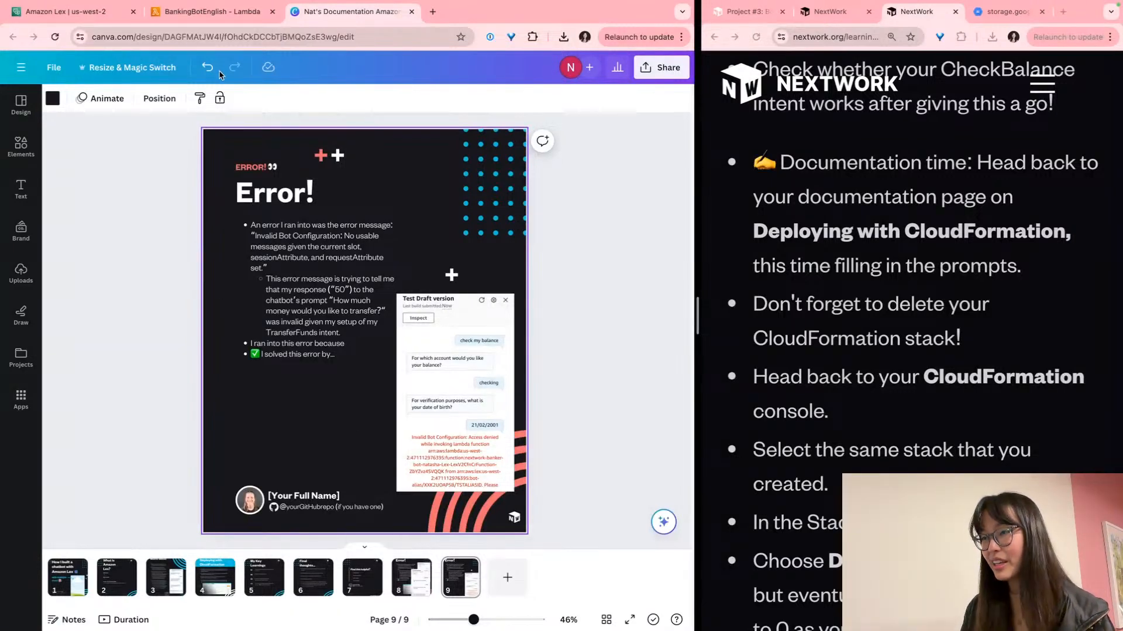
scroll(967, 298, "down", 4)
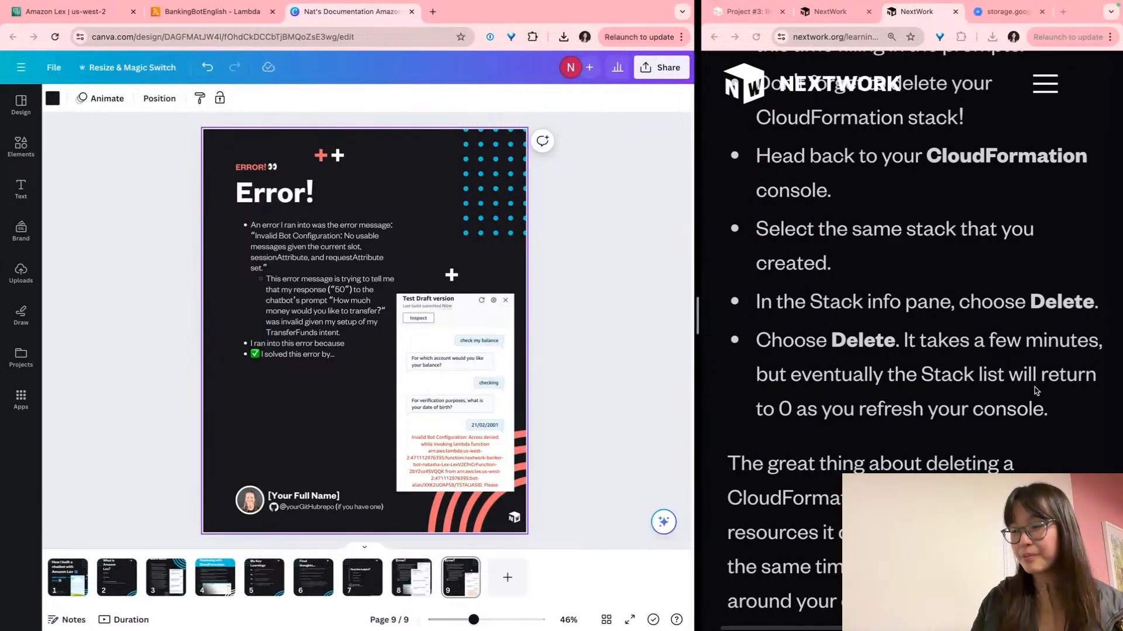
Open the CloudFormation console by searching 'cloudformation'
left_click(171, 22)
left_click(311, 65)
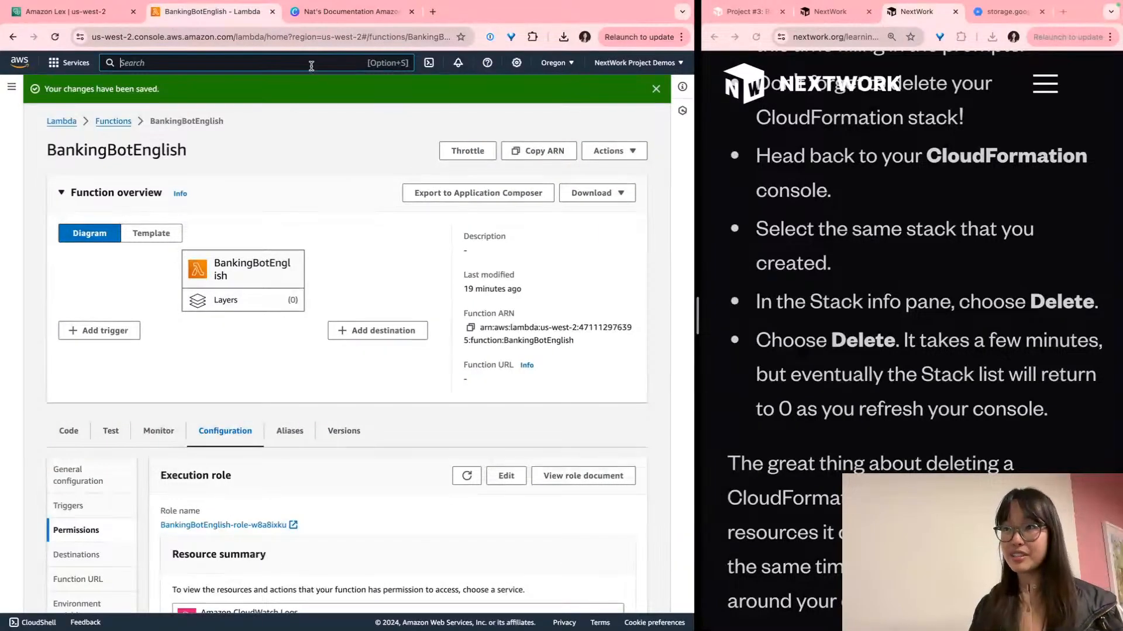
type("cloudform")
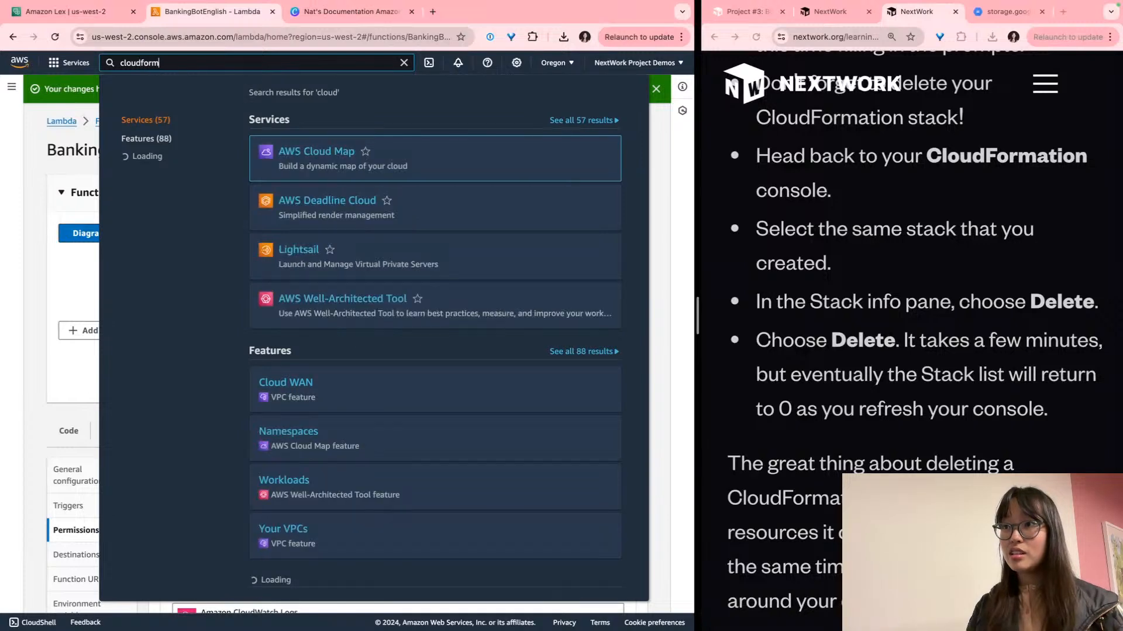
type("ation")
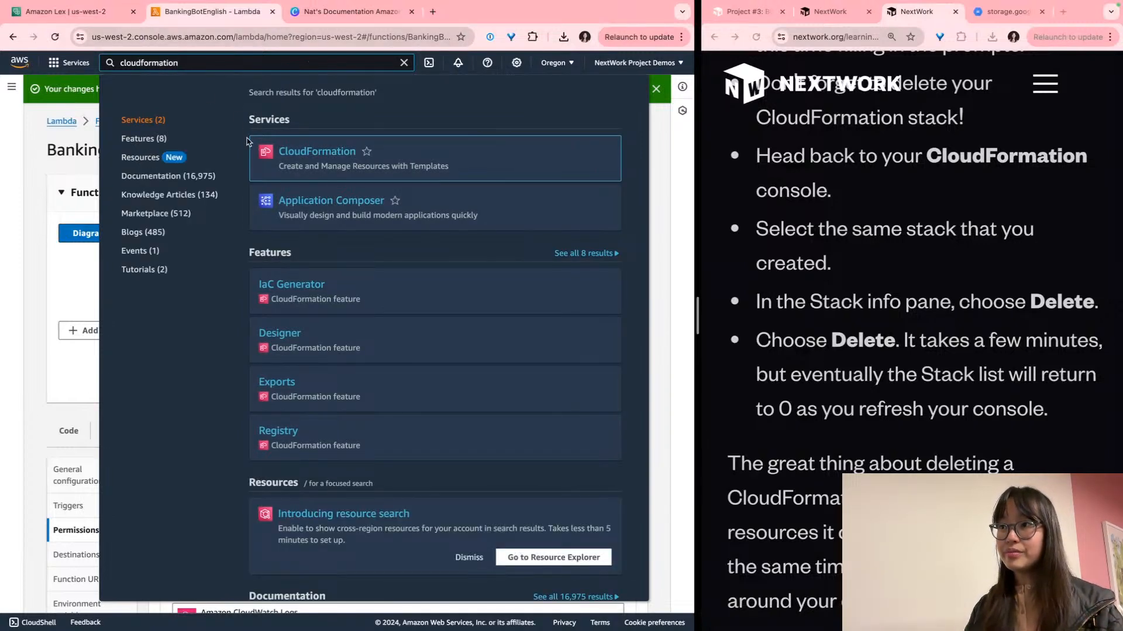
scroll(261, 151, "up", 5)
left_click(374, 153)
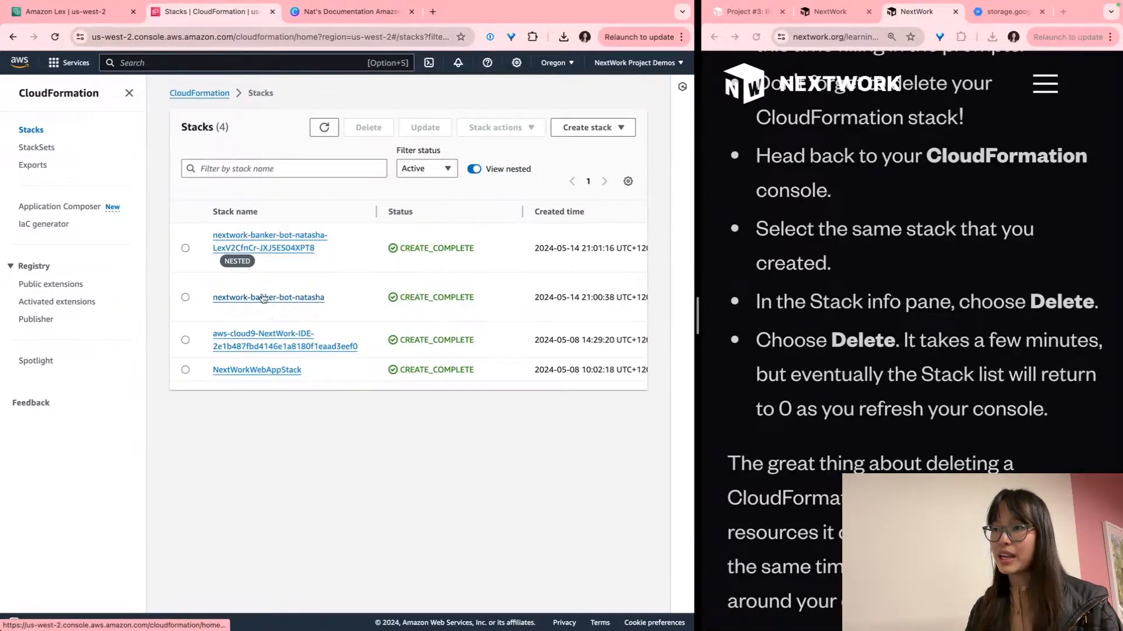
Delete the nextwork-banker-bot-natasha stack and confirm the permanent deletion
scroll(265, 300, "up", 5)
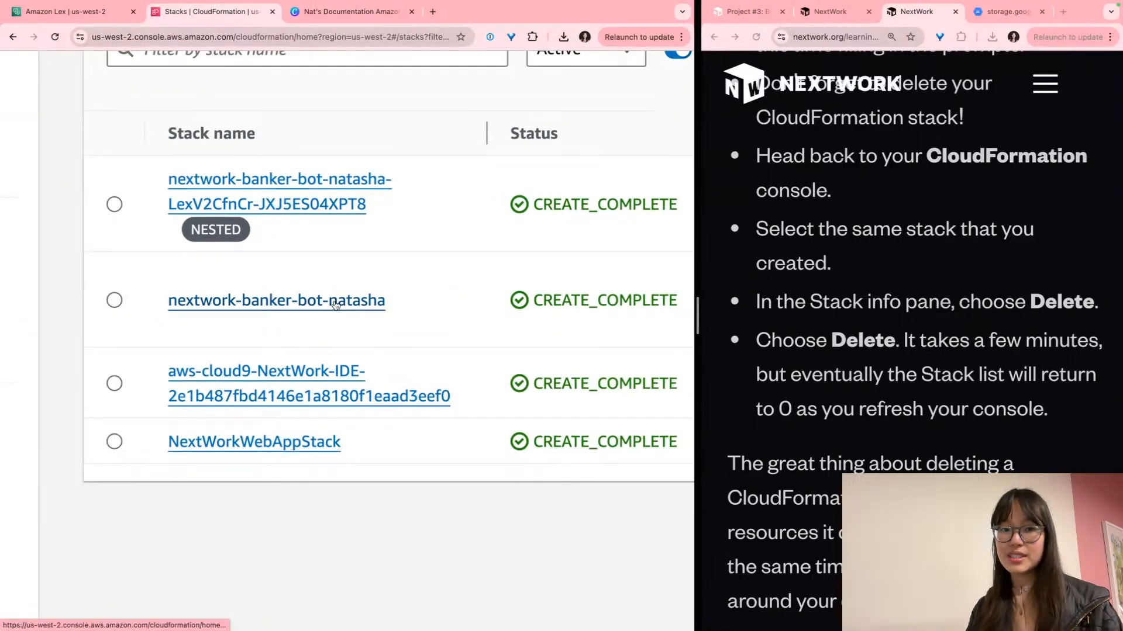
left_click(336, 302)
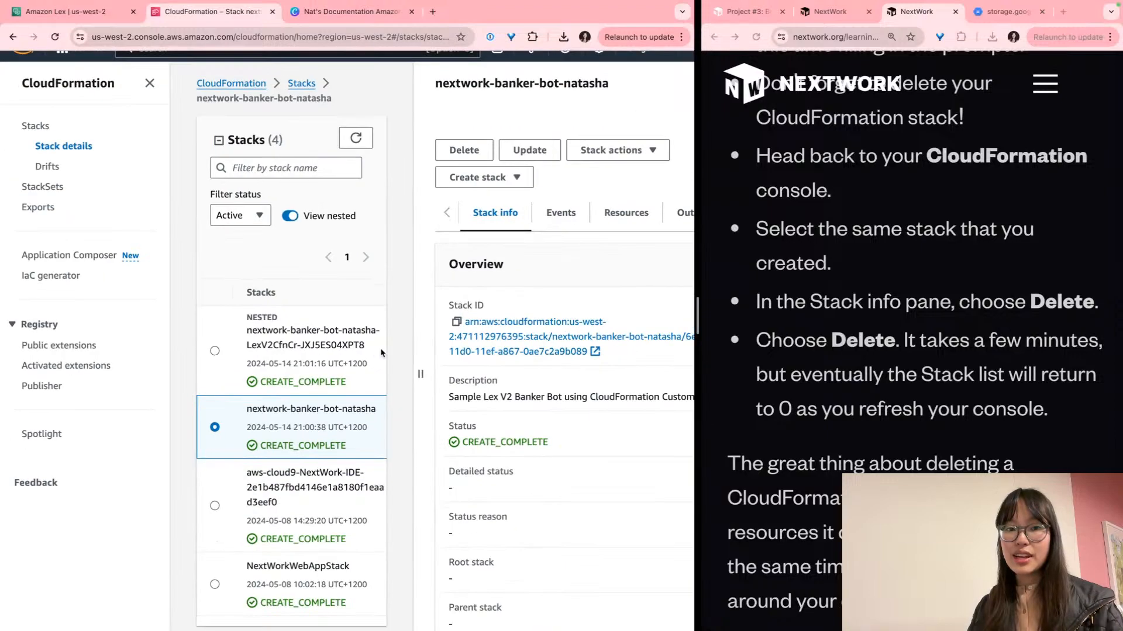
scroll(381, 353, "down", 3)
scroll(405, 142, "up", 5)
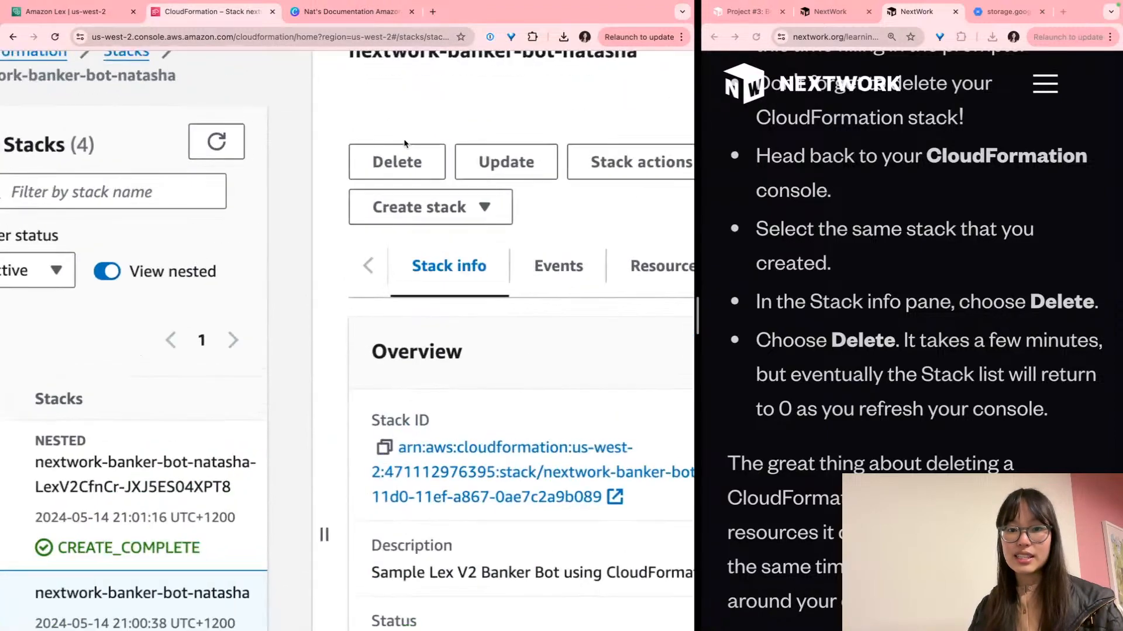
left_click(397, 162)
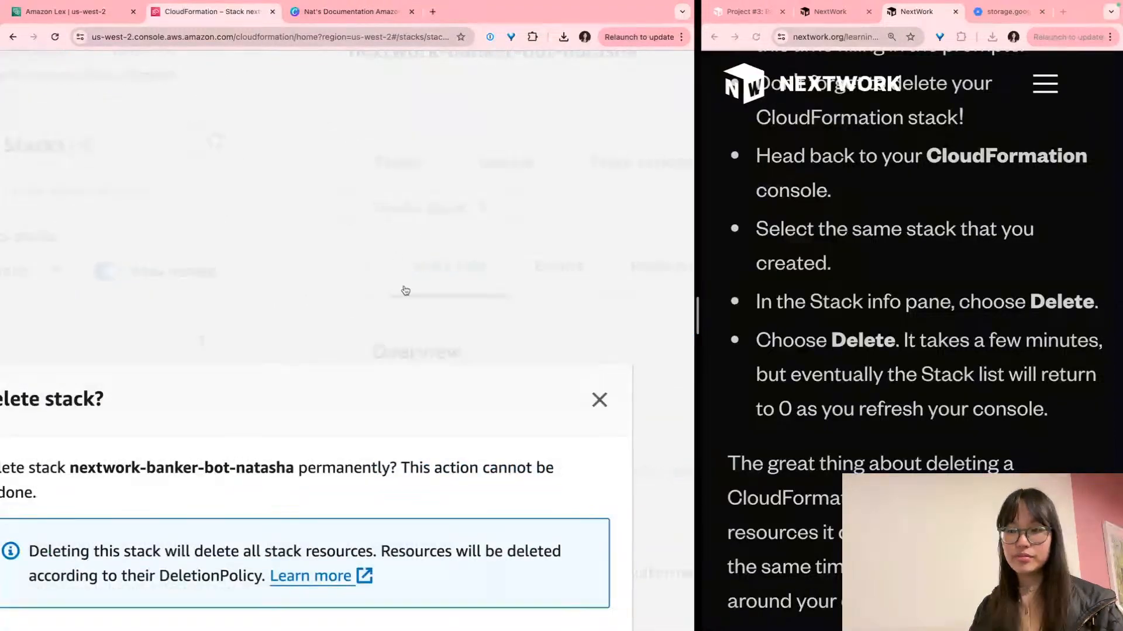
scroll(405, 291, "down", 3)
left_click(524, 579)
scroll(445, 418, "up", 5)
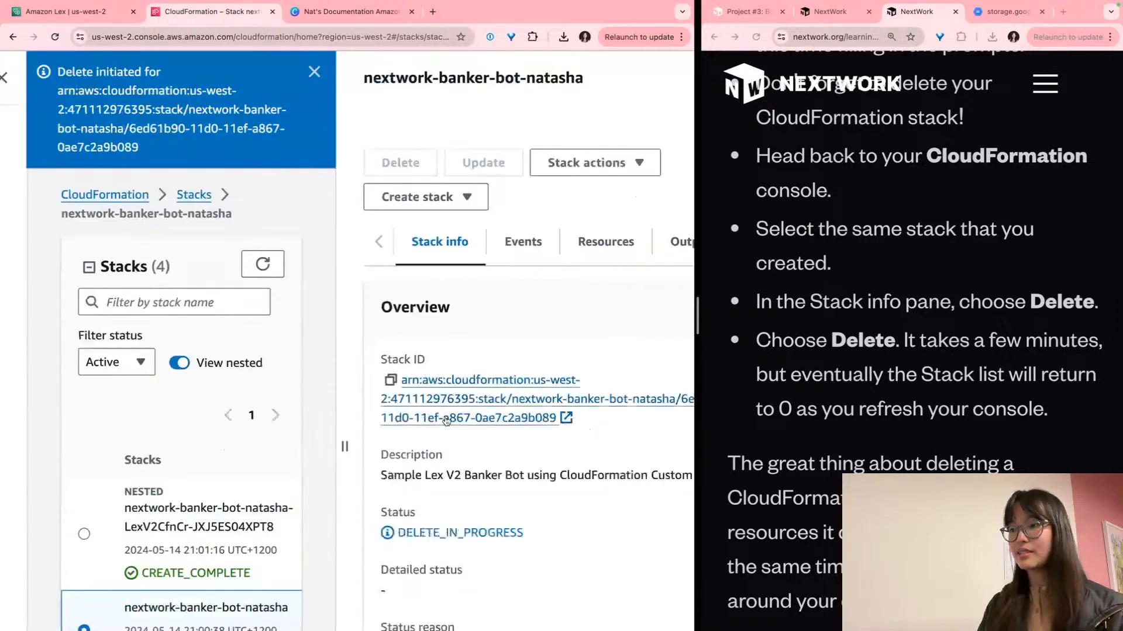
scroll(388, 416, "down", 5)
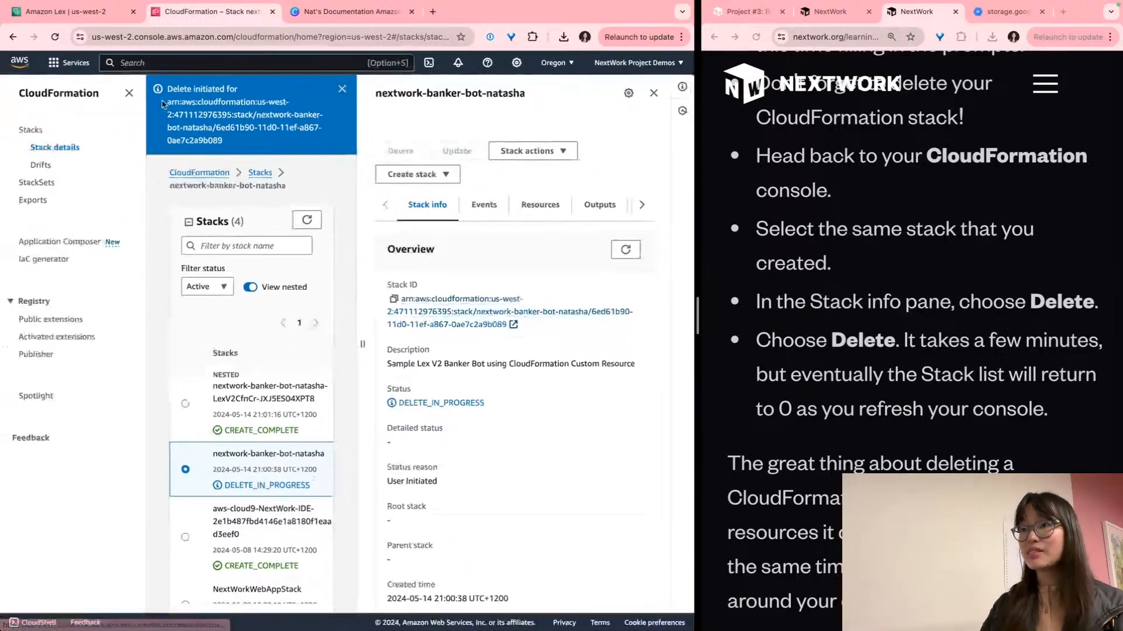
double_click(430, 397)
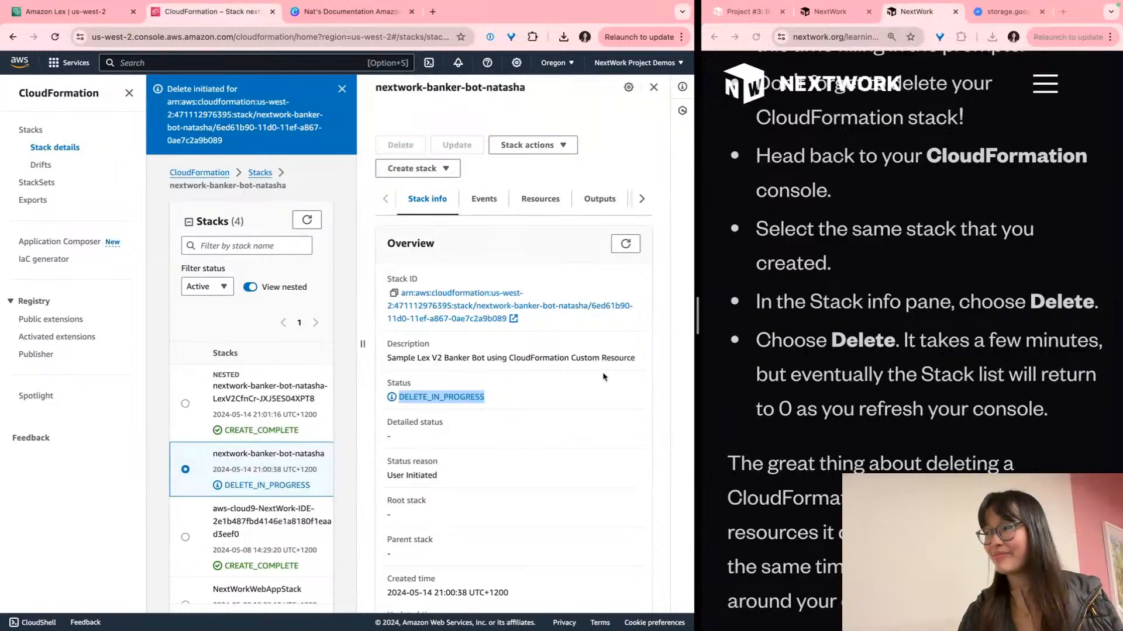
scroll(889, 381, "down", 3)
scroll(889, 381, "down", 5)
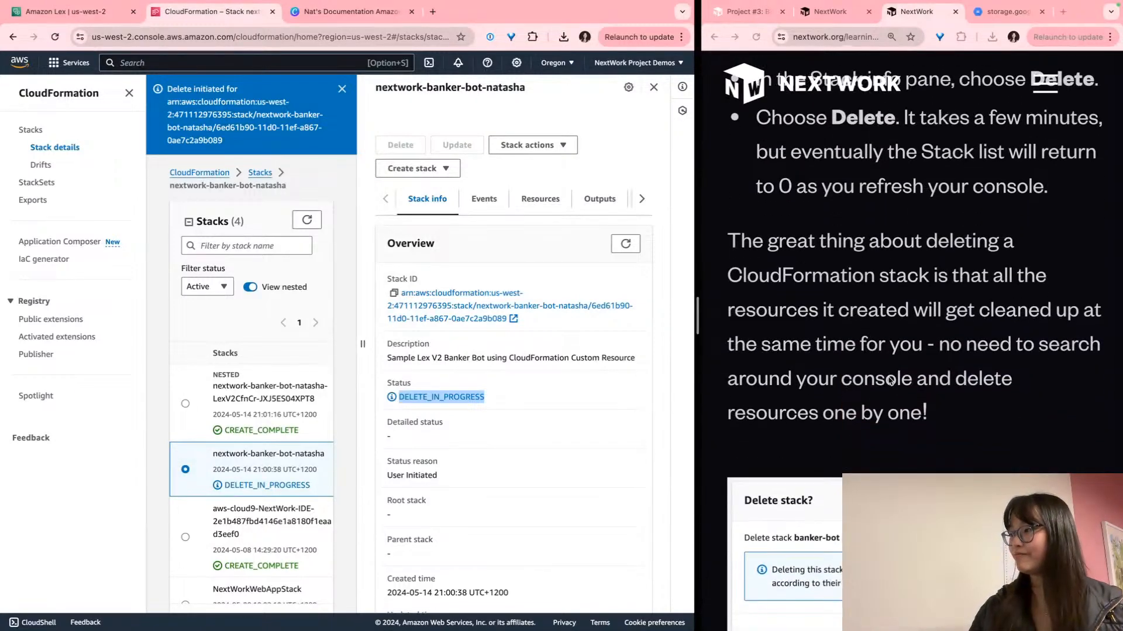
left_click_drag(927, 342, 926, 273)
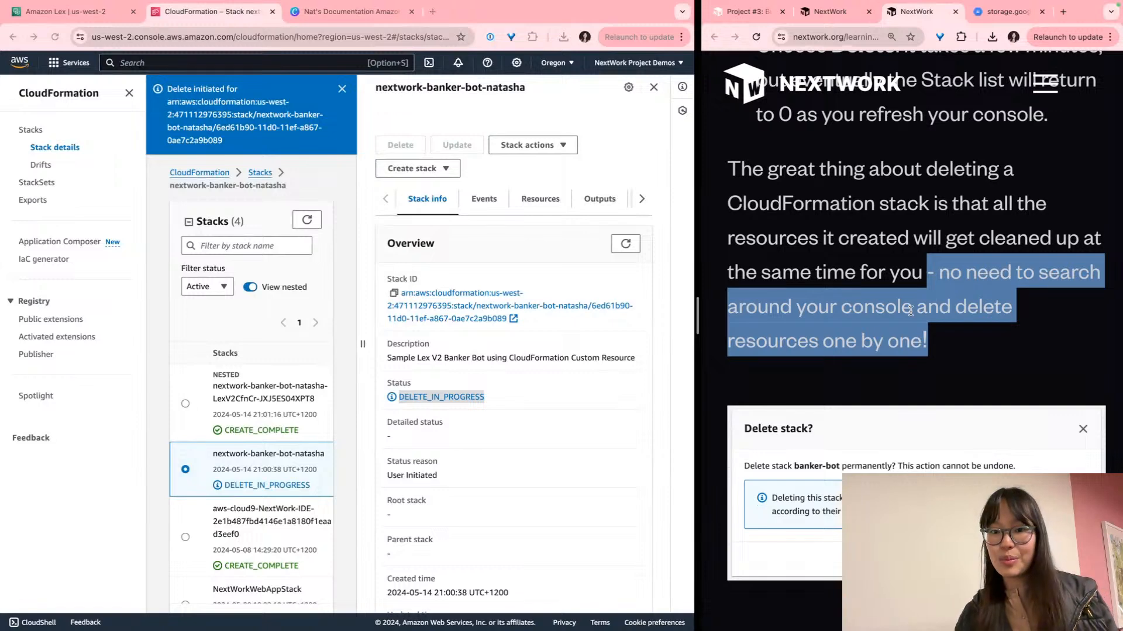
scroll(910, 312, "down", 3)
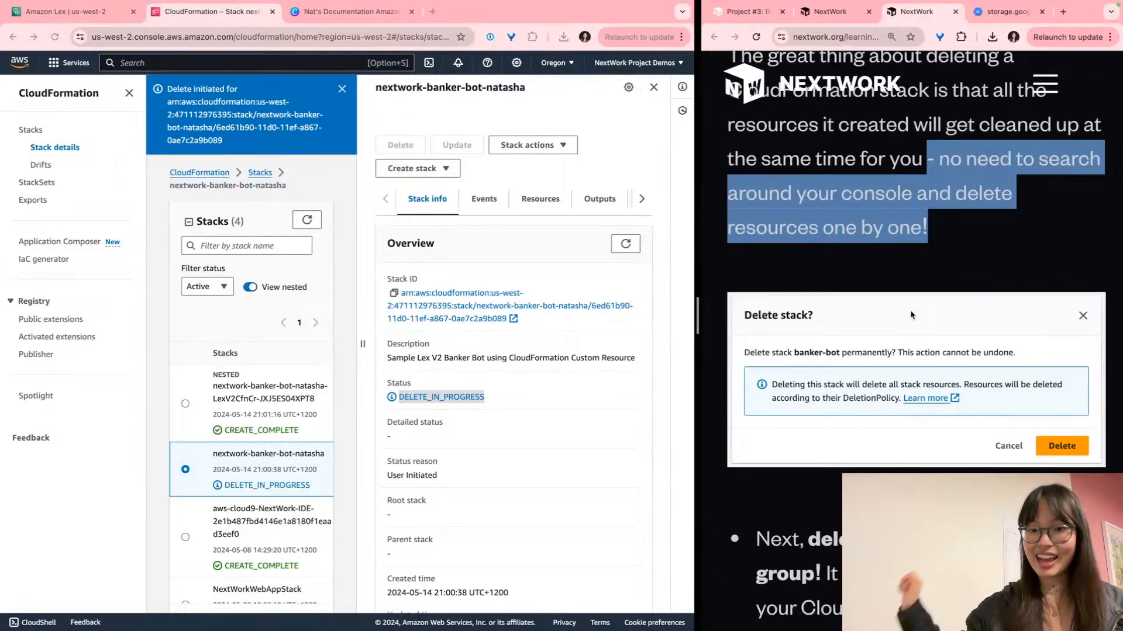
scroll(910, 310, "down", 10)
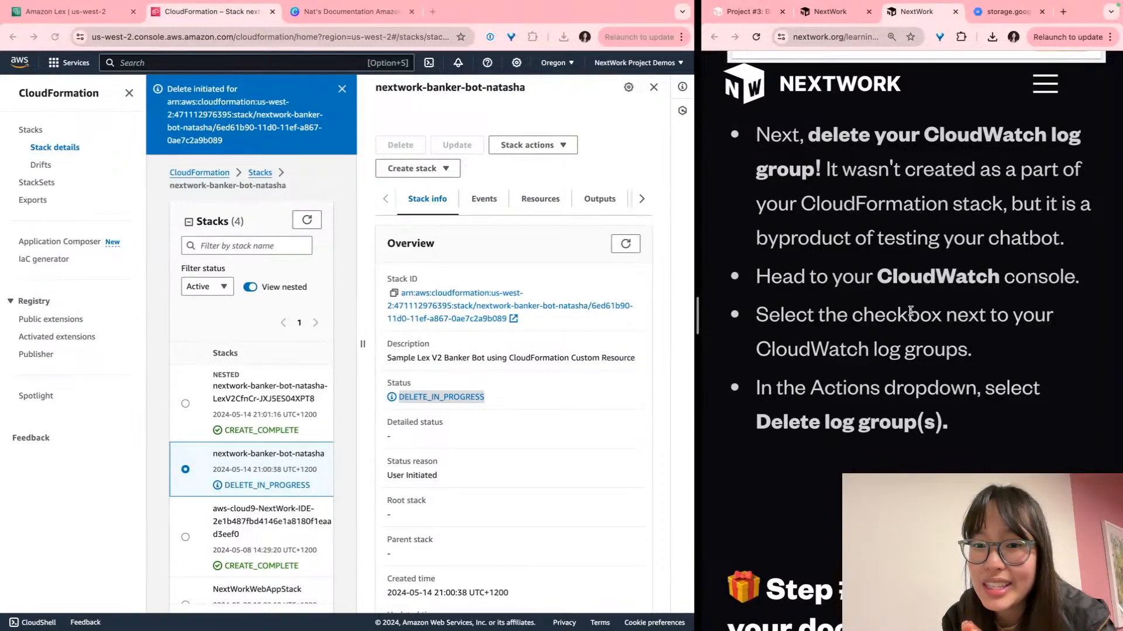
scroll(911, 311, "up", 1)
scroll(910, 312, "left", 1)
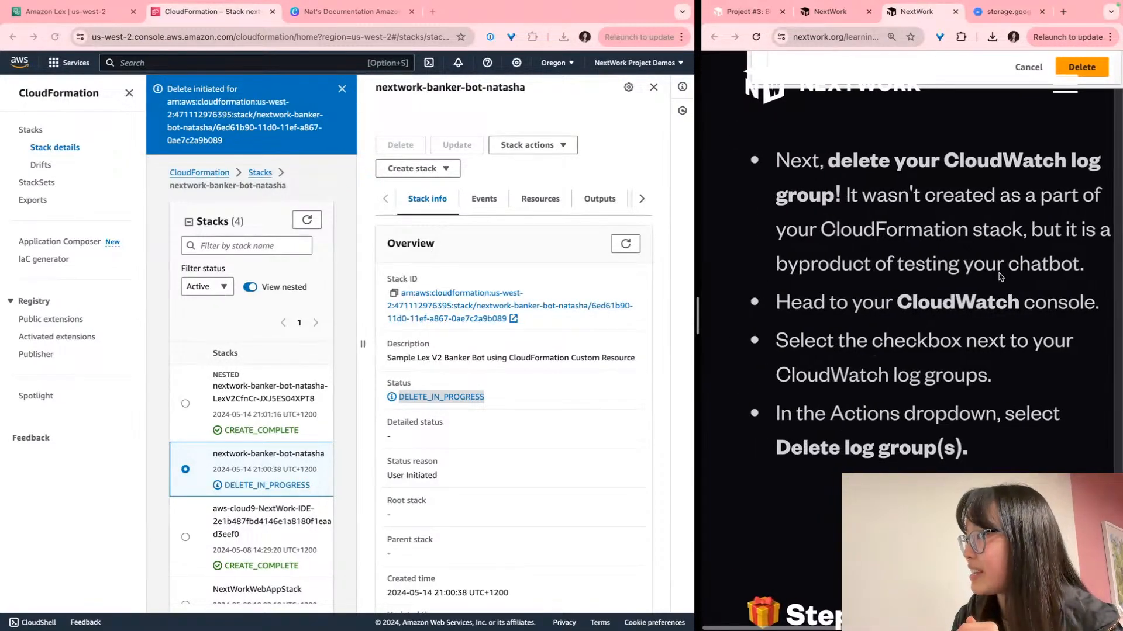
left_click_drag(1106, 270, 772, 270)
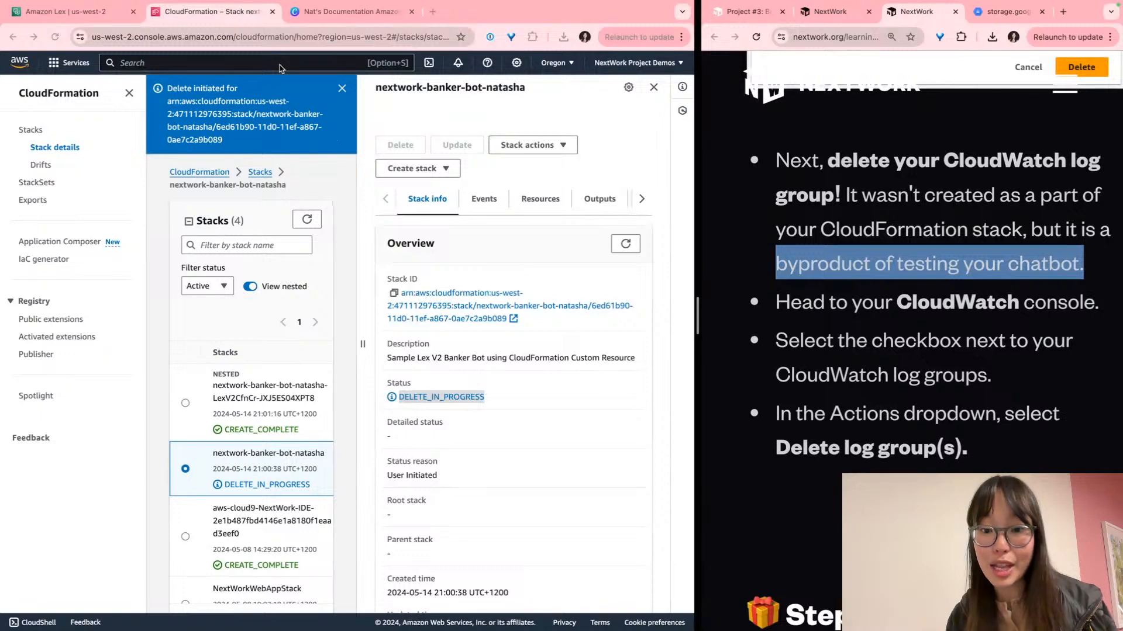
Search 'cloudwatch' from the Lex console and open CloudWatch's Log groups list
left_click(52, 13)
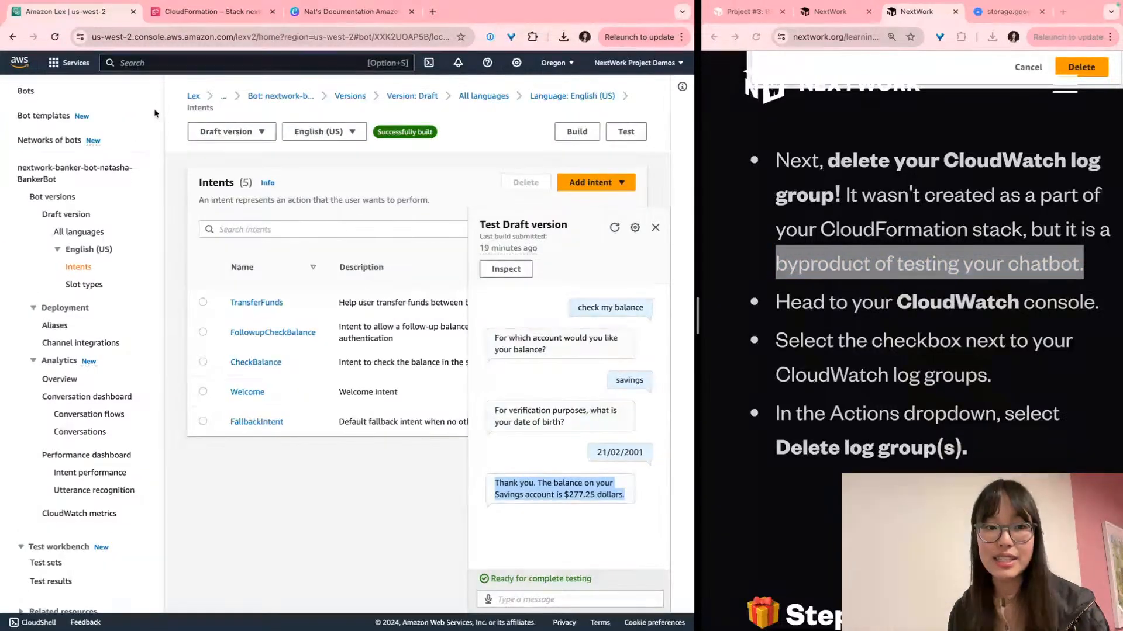
scroll(154, 114, "up", 1)
scroll(76, 107, "up", 5)
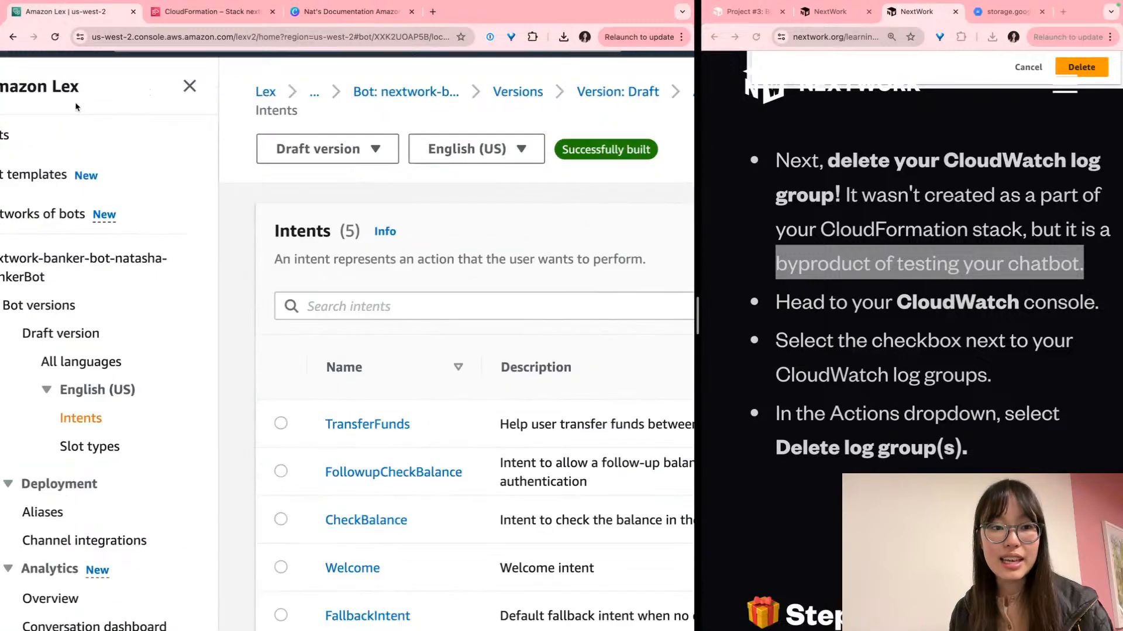
scroll(76, 107, "up", 1)
left_click(174, 71)
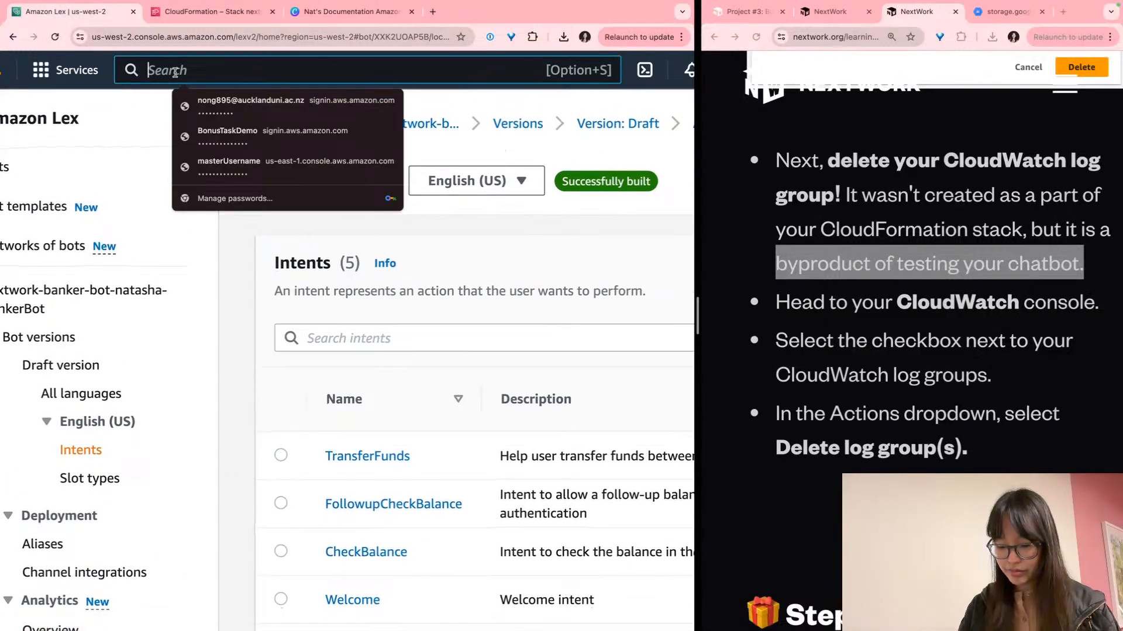
type("cloudes")
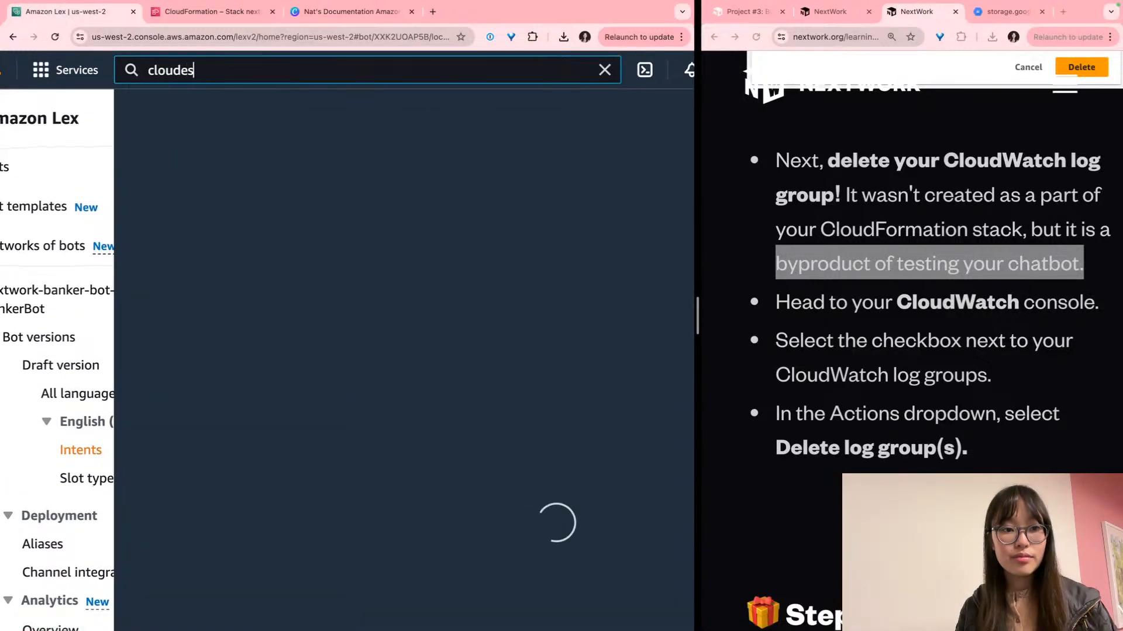
key("BackSpace")
key("BackSpace")
type("wat")
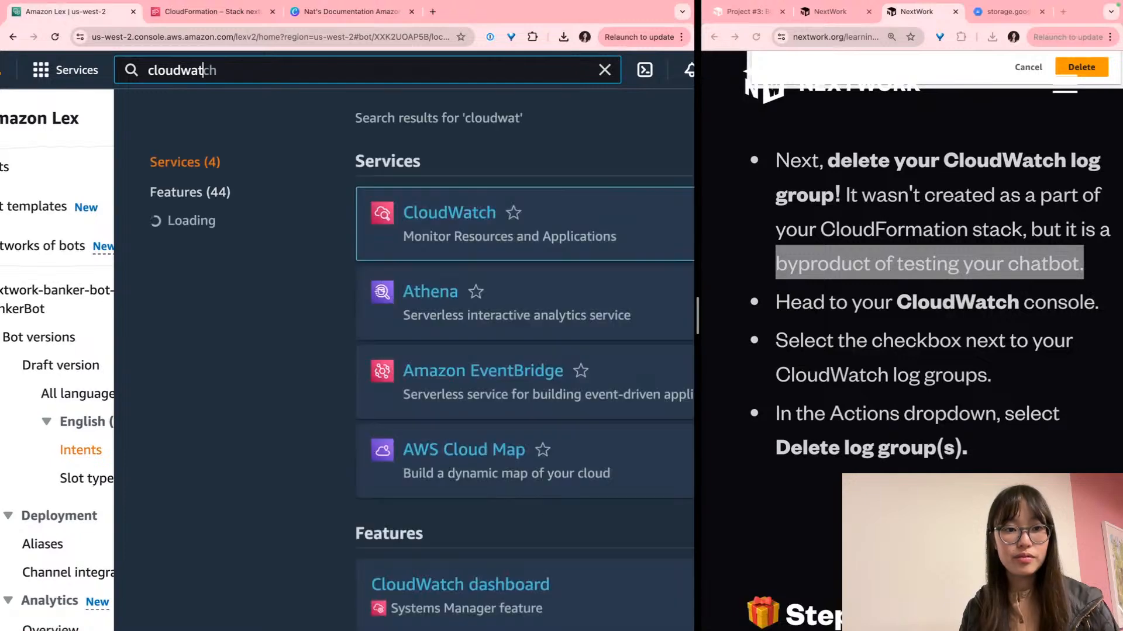
type("ch")
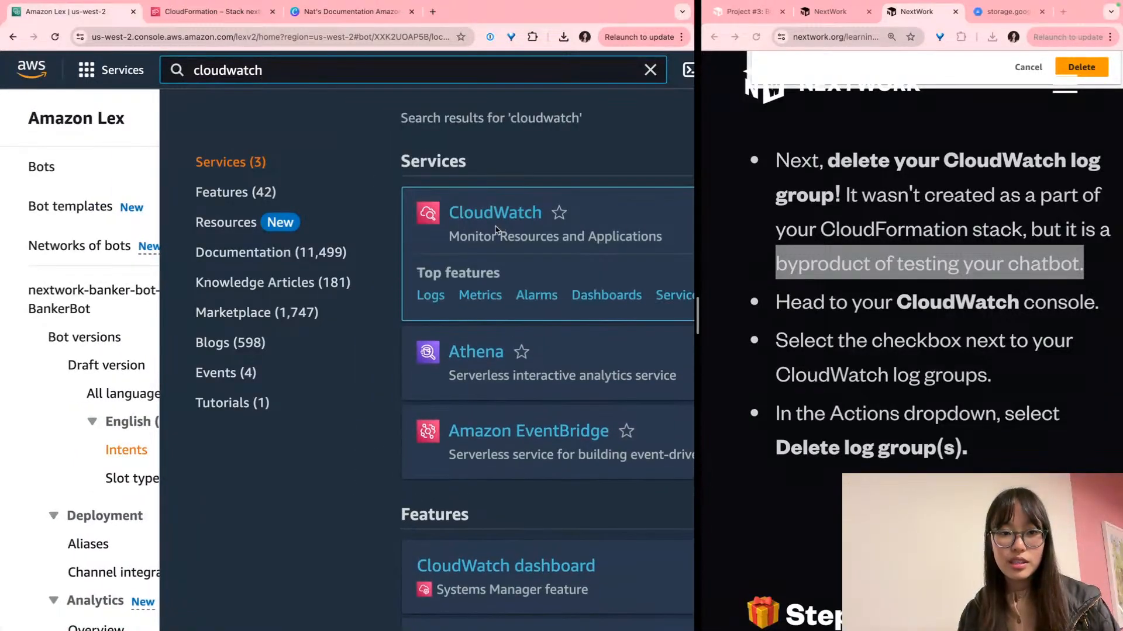
scroll(500, 231, "right", 4)
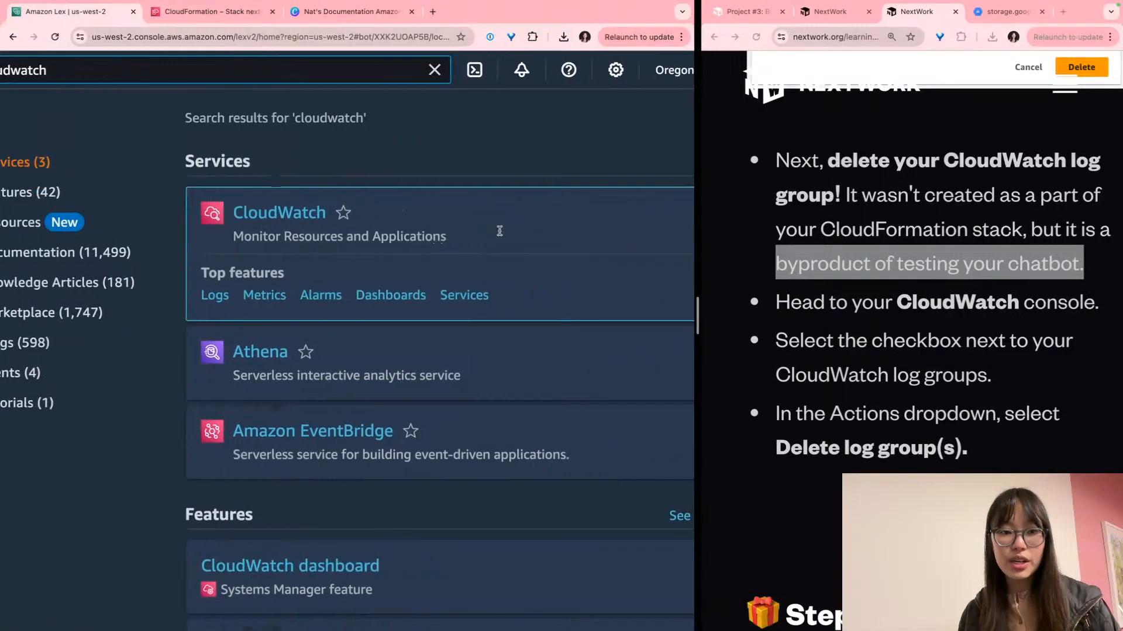
left_click(297, 220)
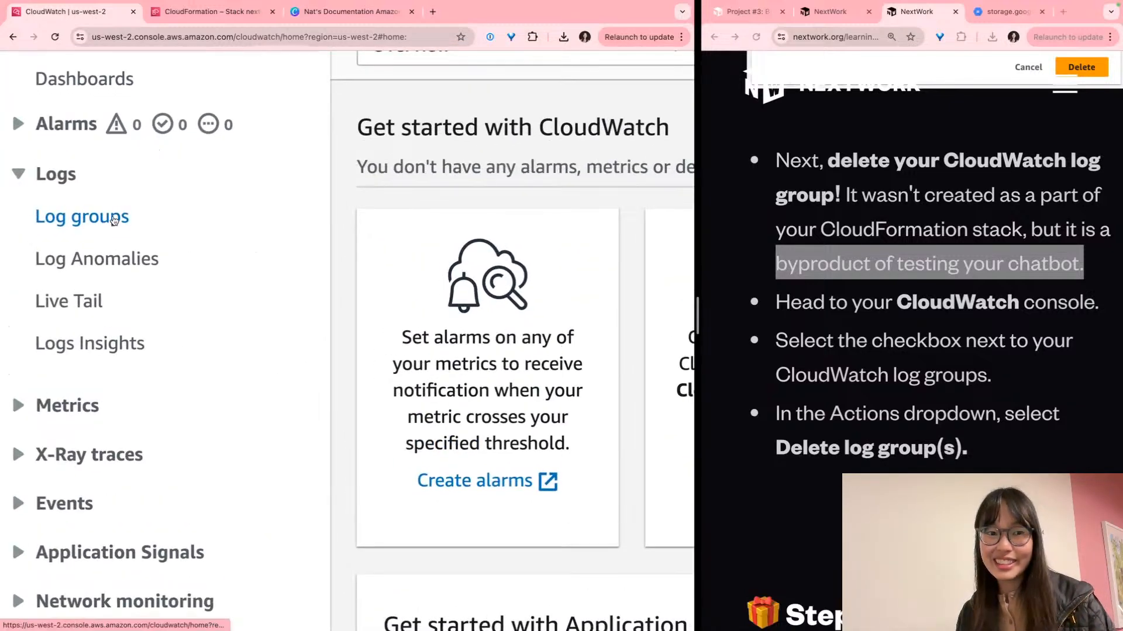
left_click(114, 220)
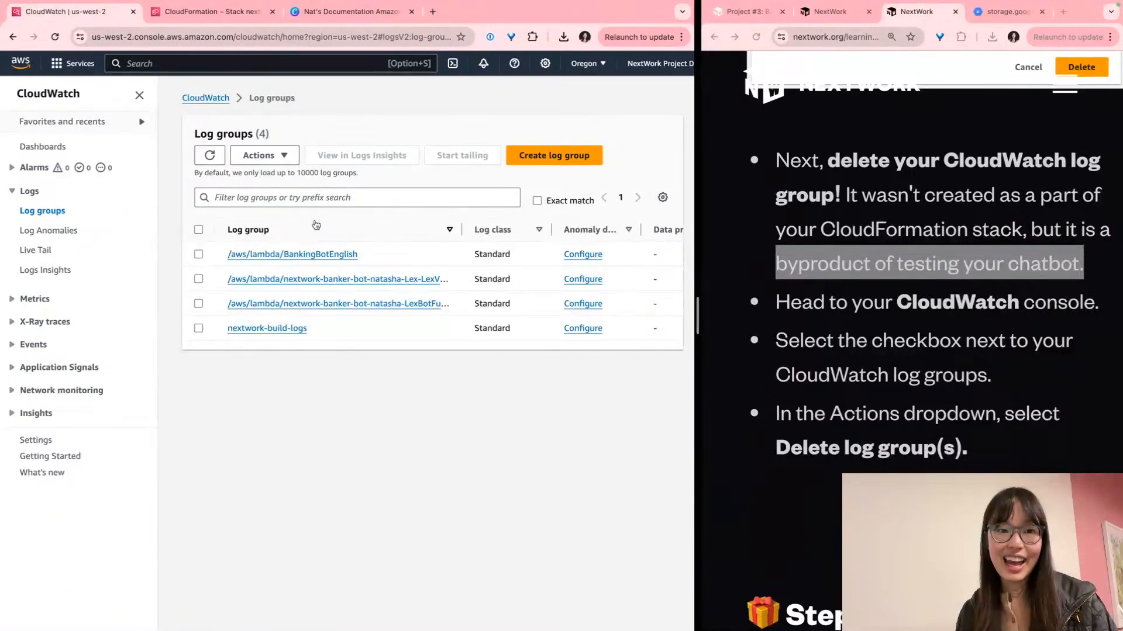
Review the guide's steps for selecting and deleting the log groups
left_click(873, 400)
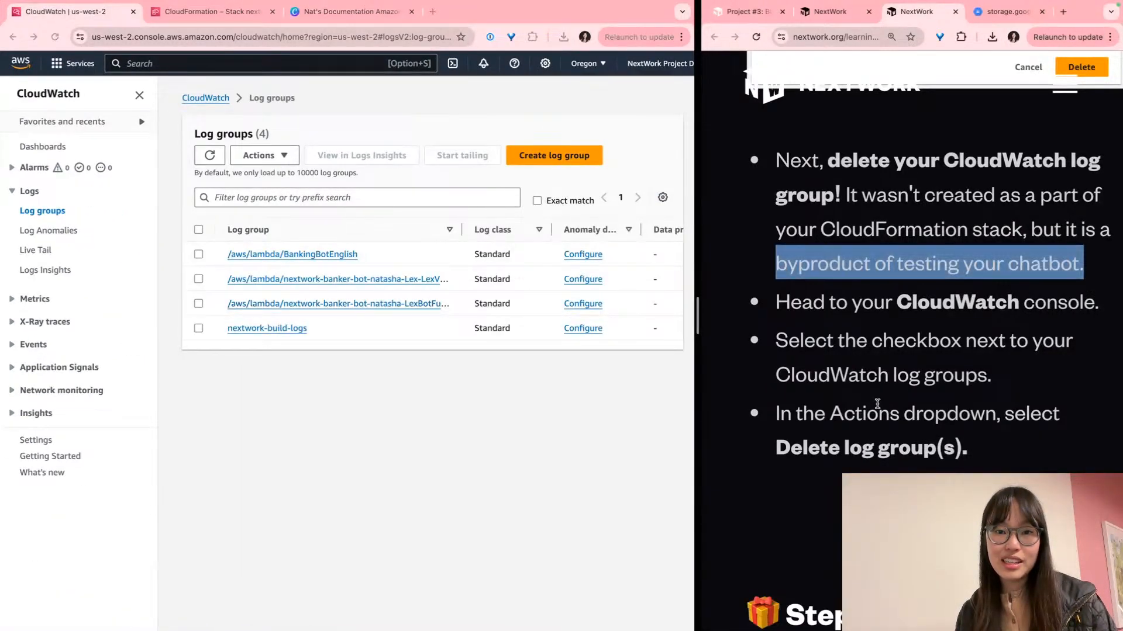
triple_click(882, 411)
triple_click(878, 363)
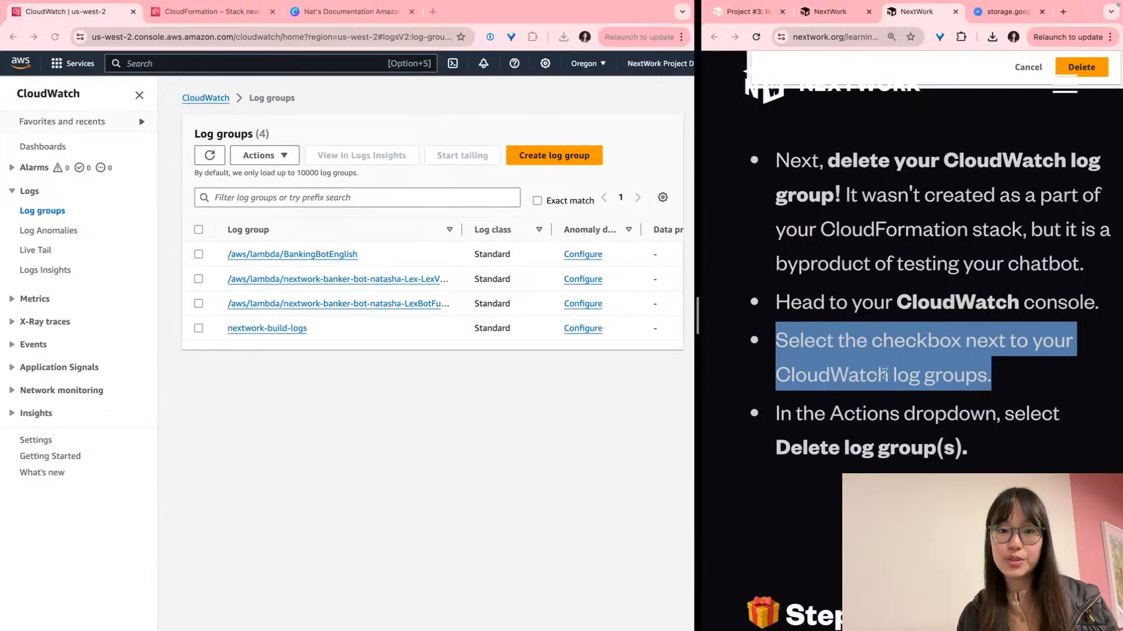
triple_click(889, 419)
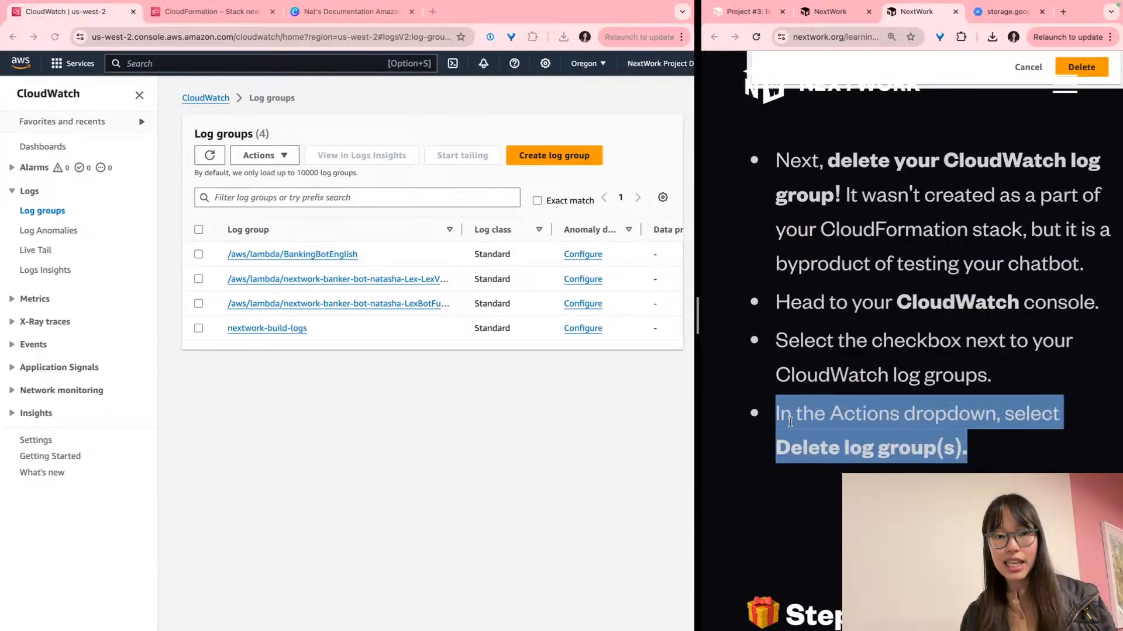
left_click(286, 381)
scroll(255, 254, "up", 5)
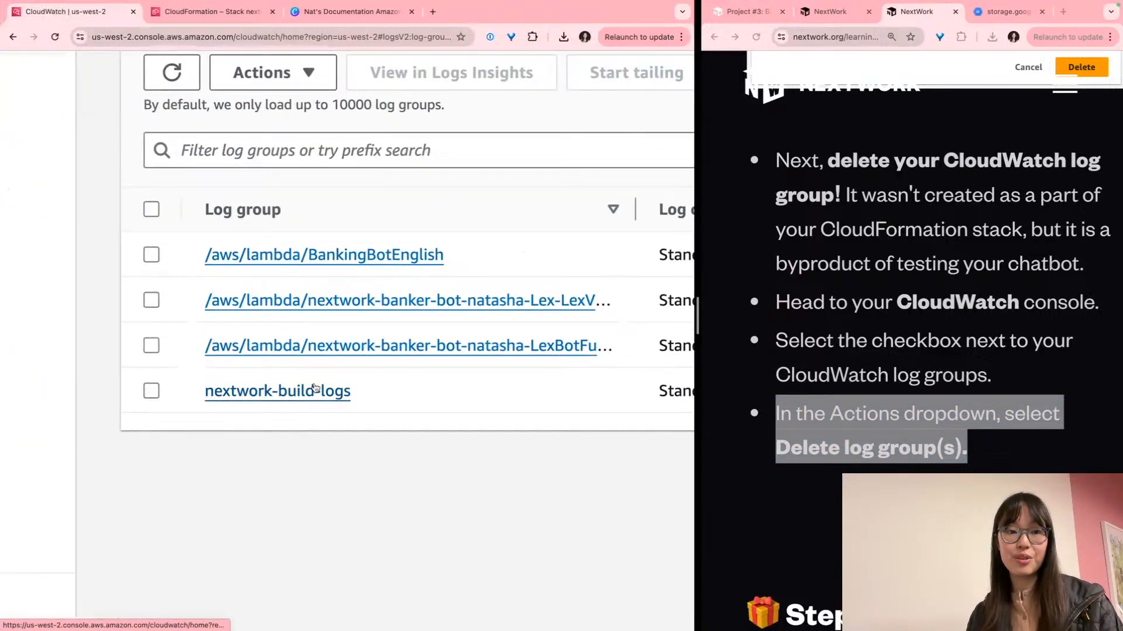
scroll(315, 388, "right", 1)
Select the three /aws/lambda log groups, starting with /aws/lambda/BankingBotEnglish
scroll(315, 389, "left", 1)
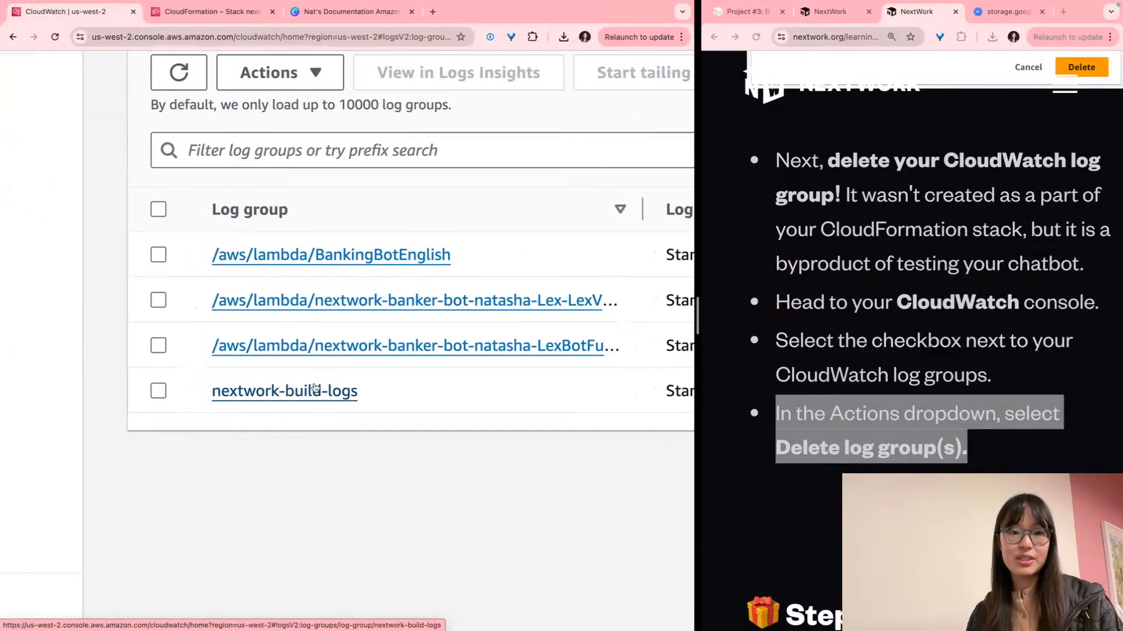
left_click(164, 254)
left_click(160, 300)
left_click(159, 346)
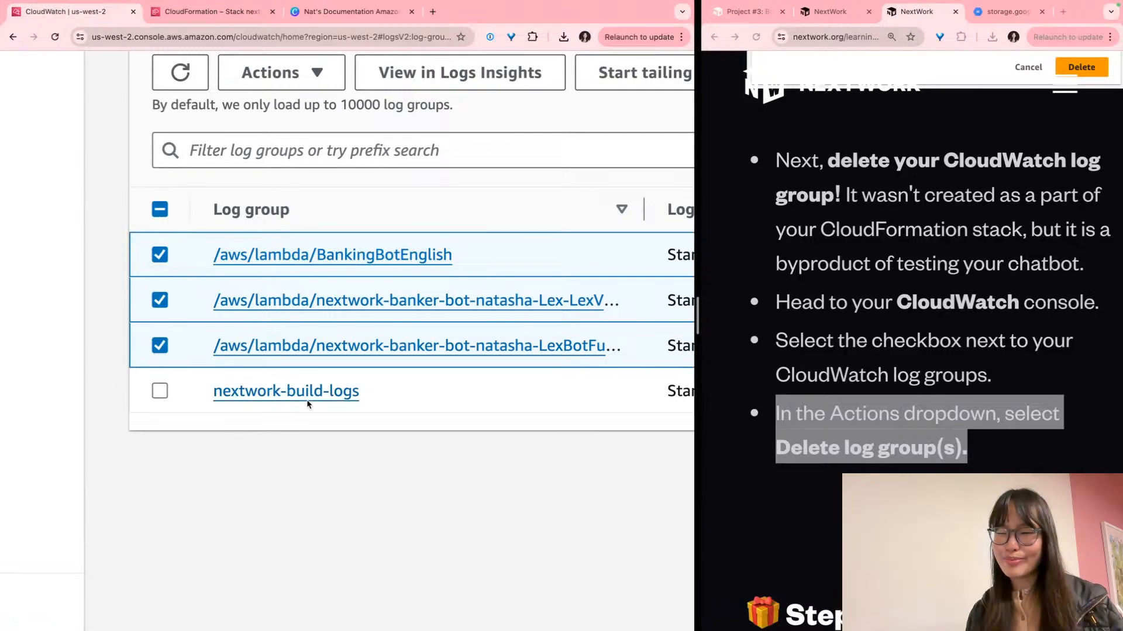
scroll(308, 403, "right", 10)
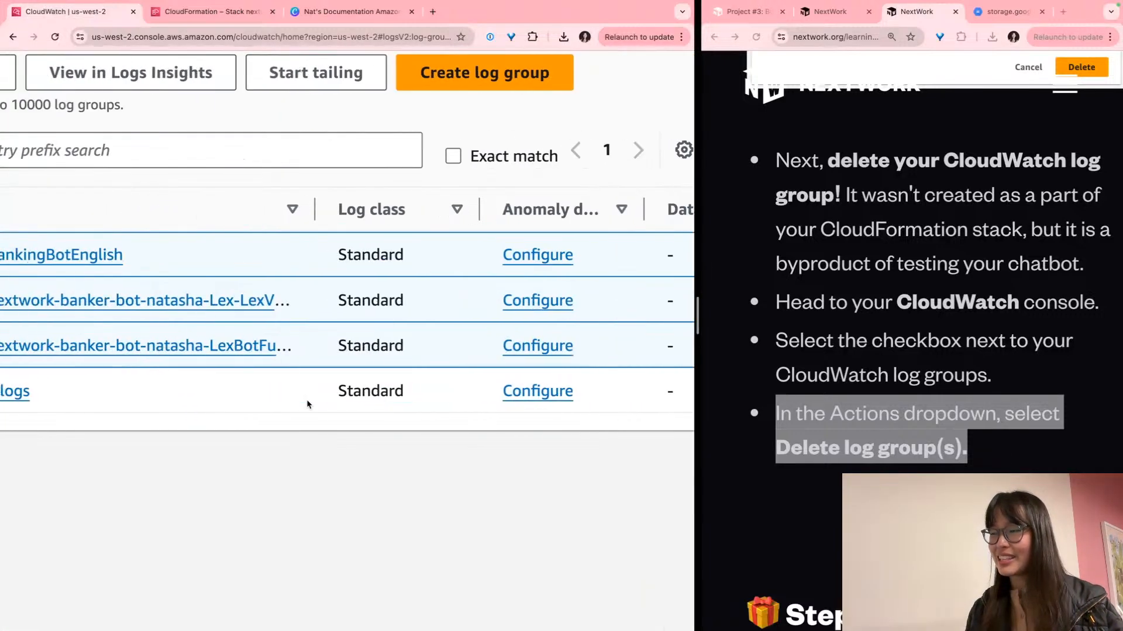
scroll(308, 404, "left", 5)
scroll(309, 404, "up", 3)
scroll(308, 404, "up", 1)
Delete the three selected log groups via Actions and confirm in the dialog
left_click(169, 243)
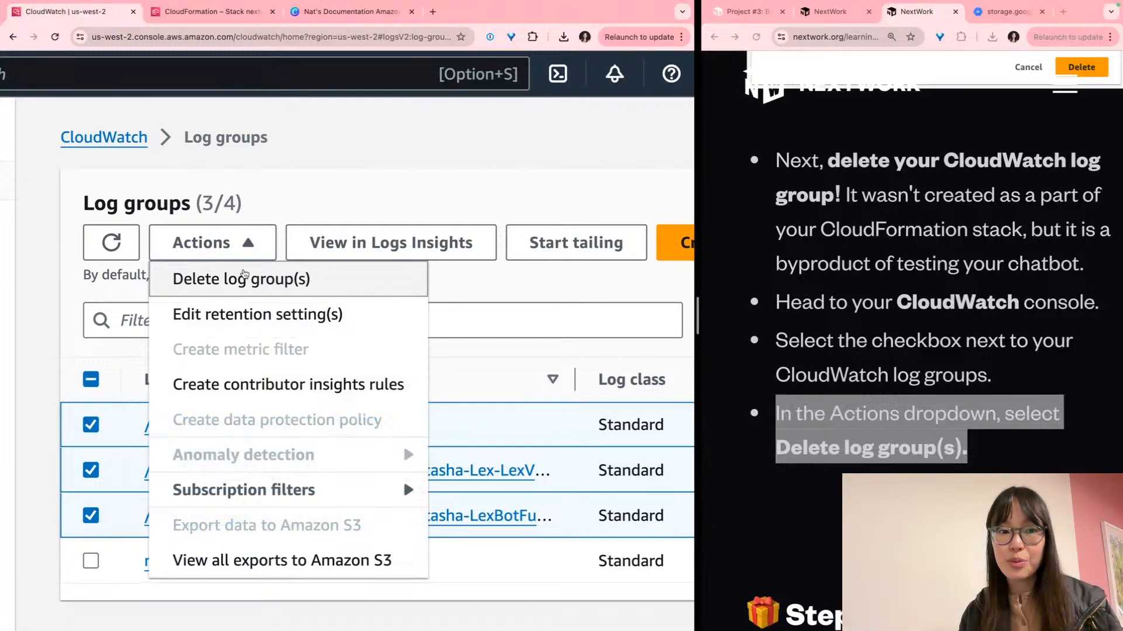
left_click(257, 277)
scroll(453, 415, "down", 1)
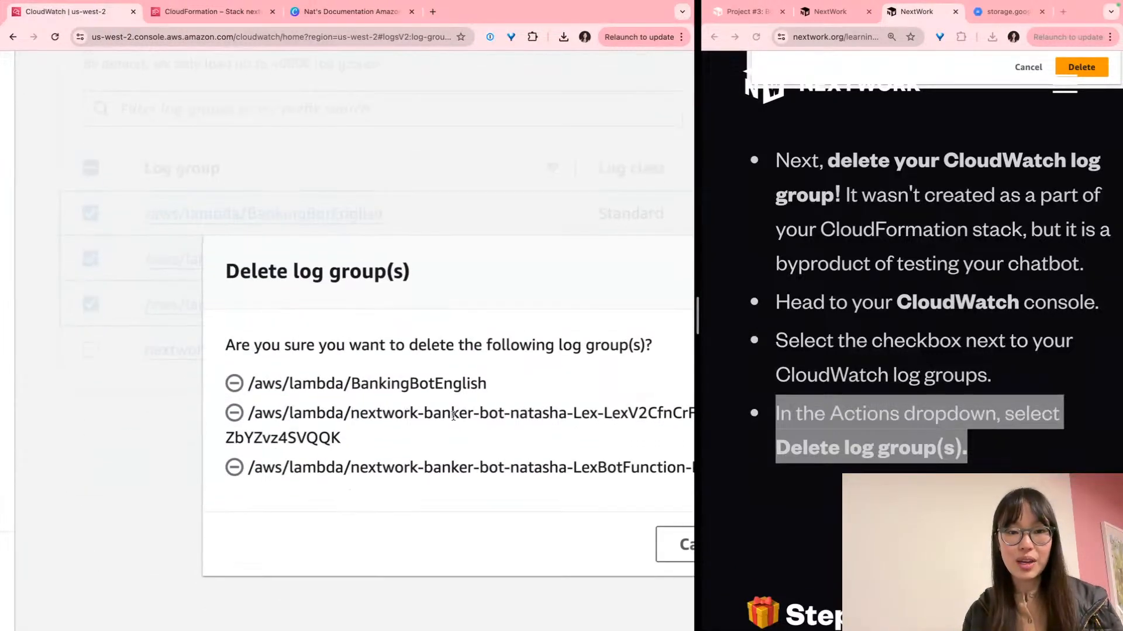
scroll(453, 416, "right", 2)
left_click(654, 540)
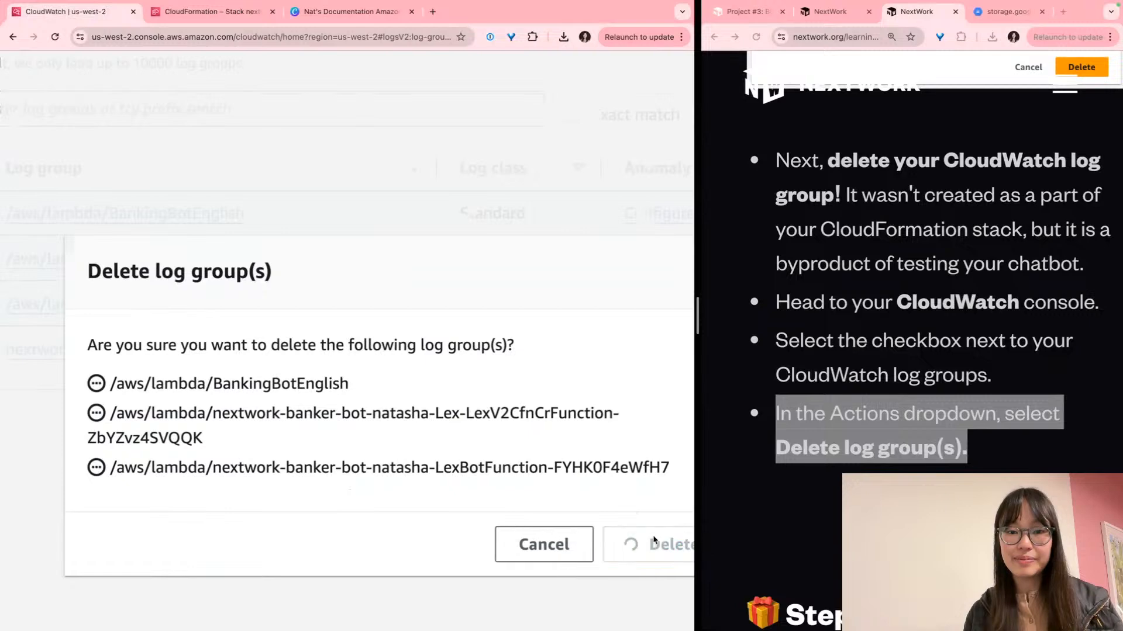
scroll(581, 427, "right", 1)
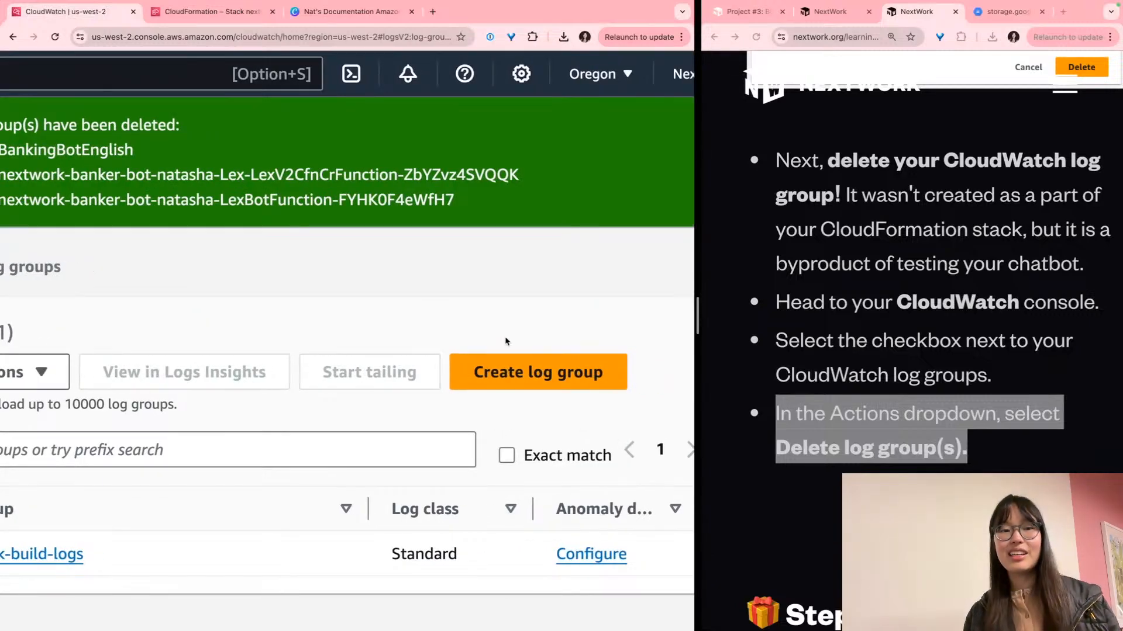
scroll(442, 284, "down", 5)
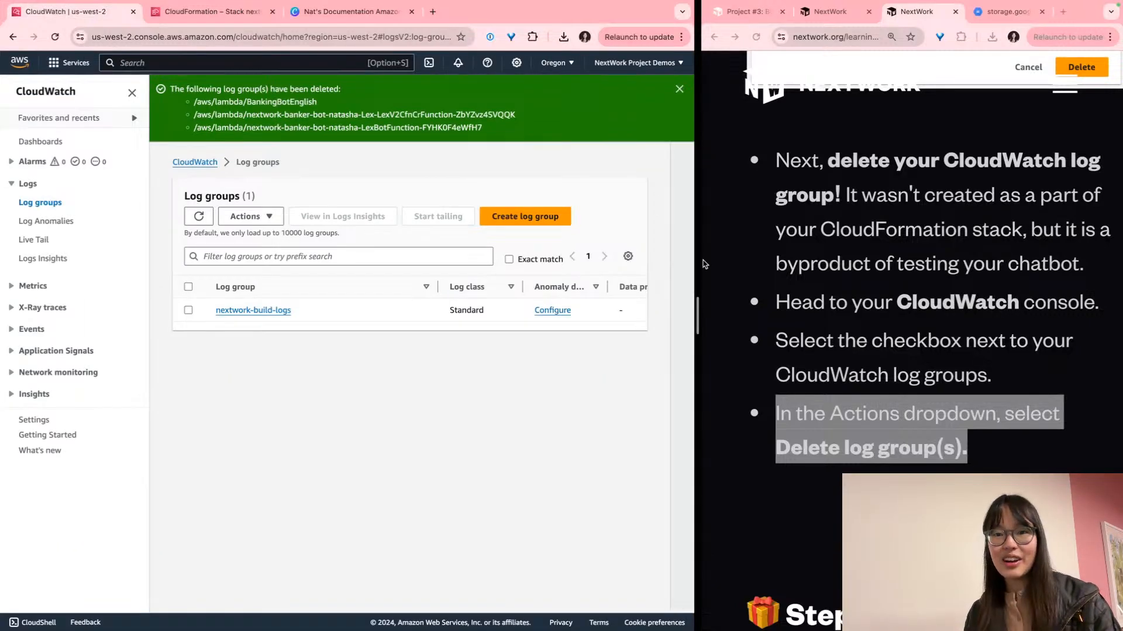
scroll(811, 300, "down", 6)
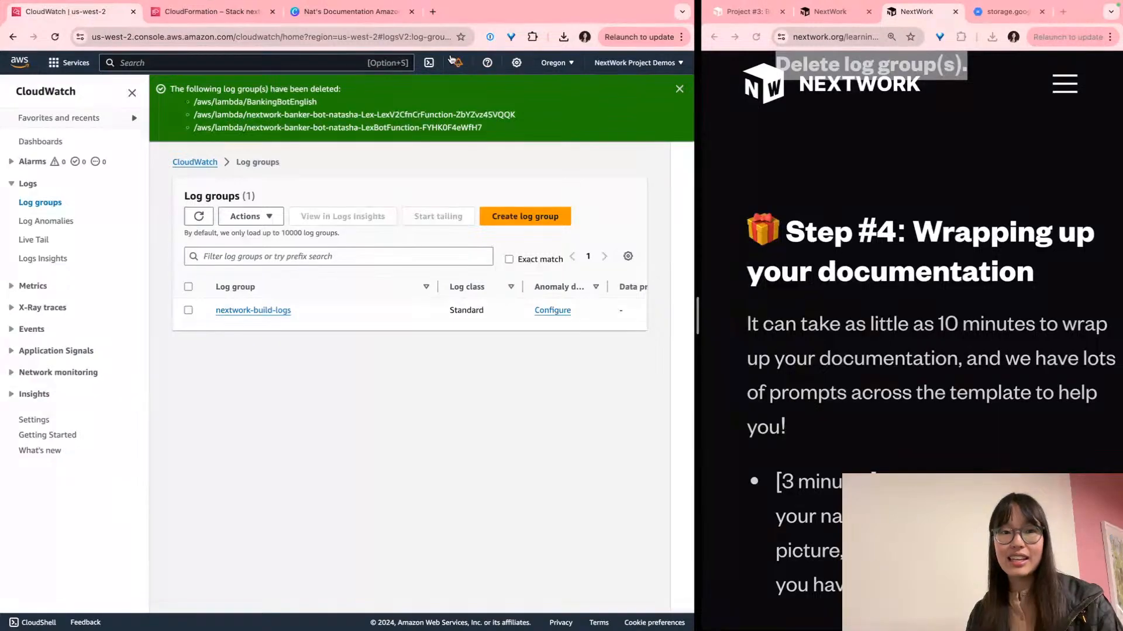
Refresh the stack overview to confirm the status reads DELETE_IN_PROGRESS
left_click(212, 12)
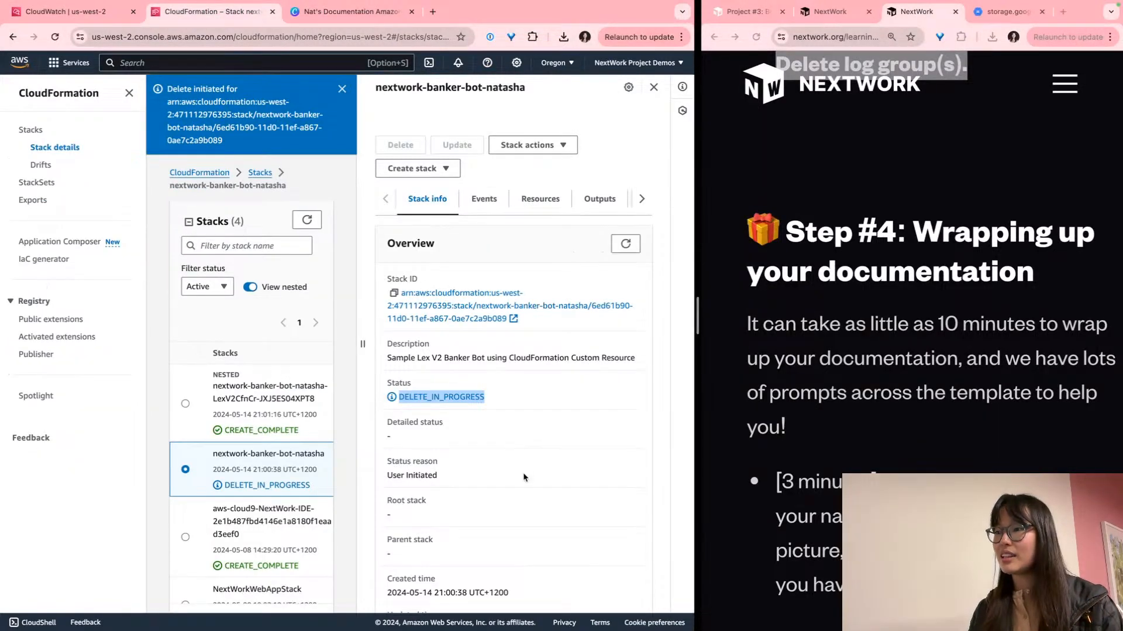
scroll(524, 475, "down", 3)
scroll(498, 428, "down", 3)
scroll(497, 429, "up", 5)
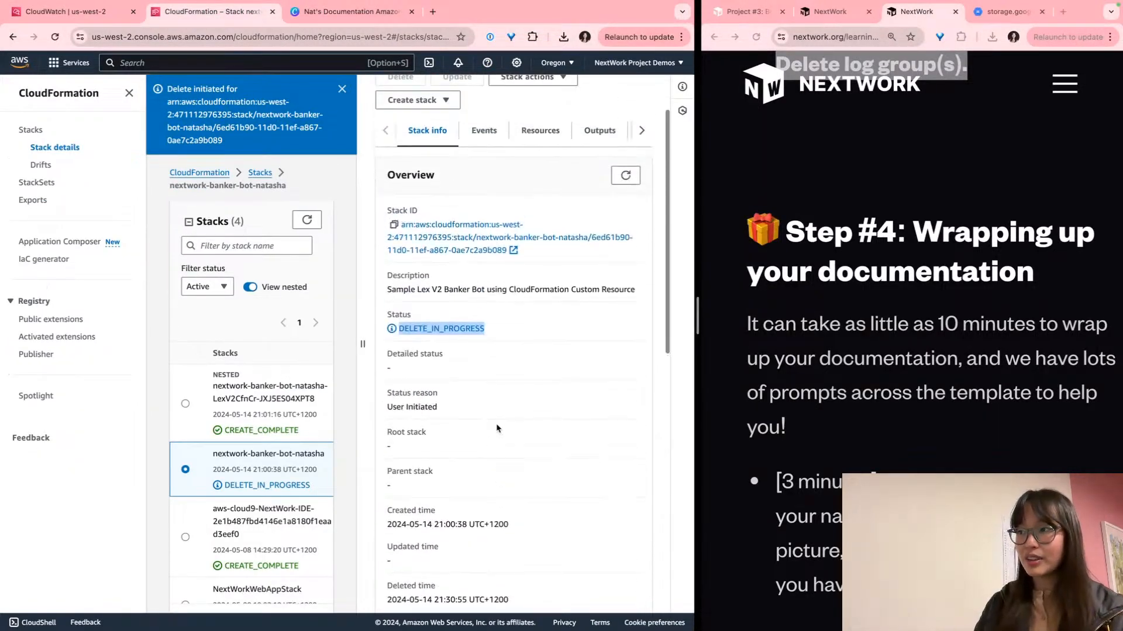
left_click(625, 251)
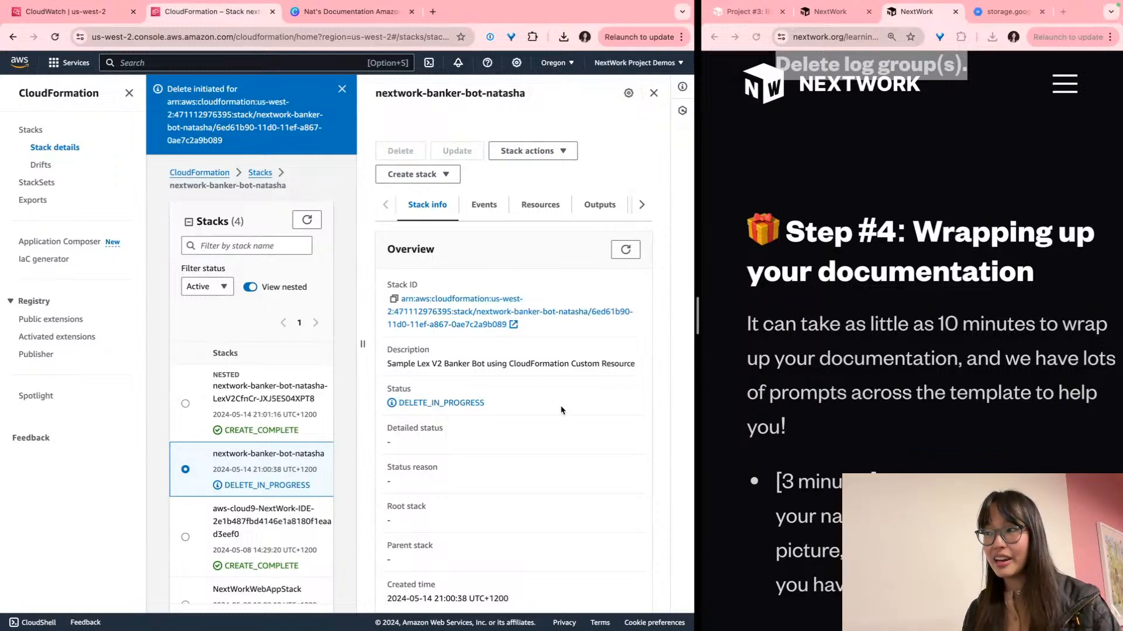
scroll(597, 353, "right", 1)
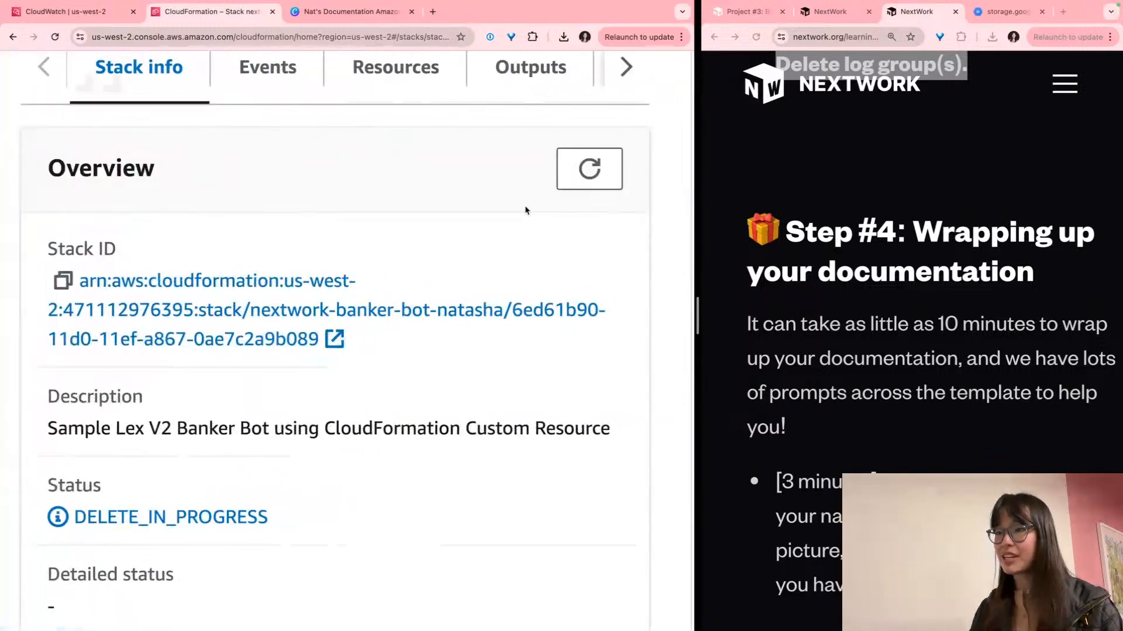
left_click(588, 180)
double_click(115, 509)
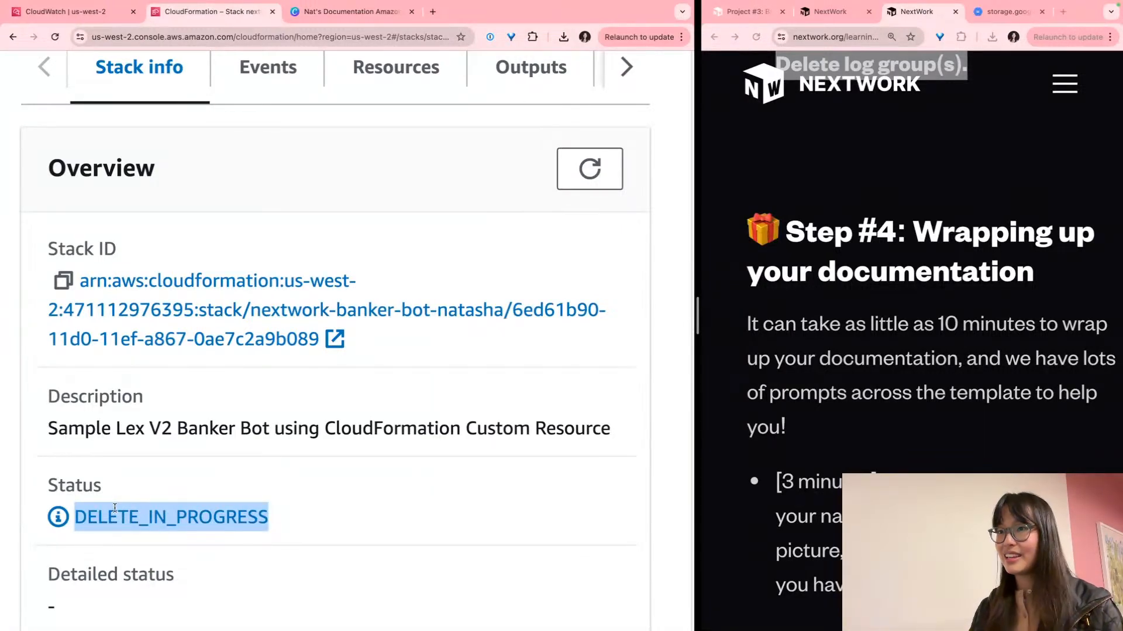
left_click(114, 509)
Show the nextwork-banker-bot-natasha stack's Events list
key("super+minus")
key("super+minus")
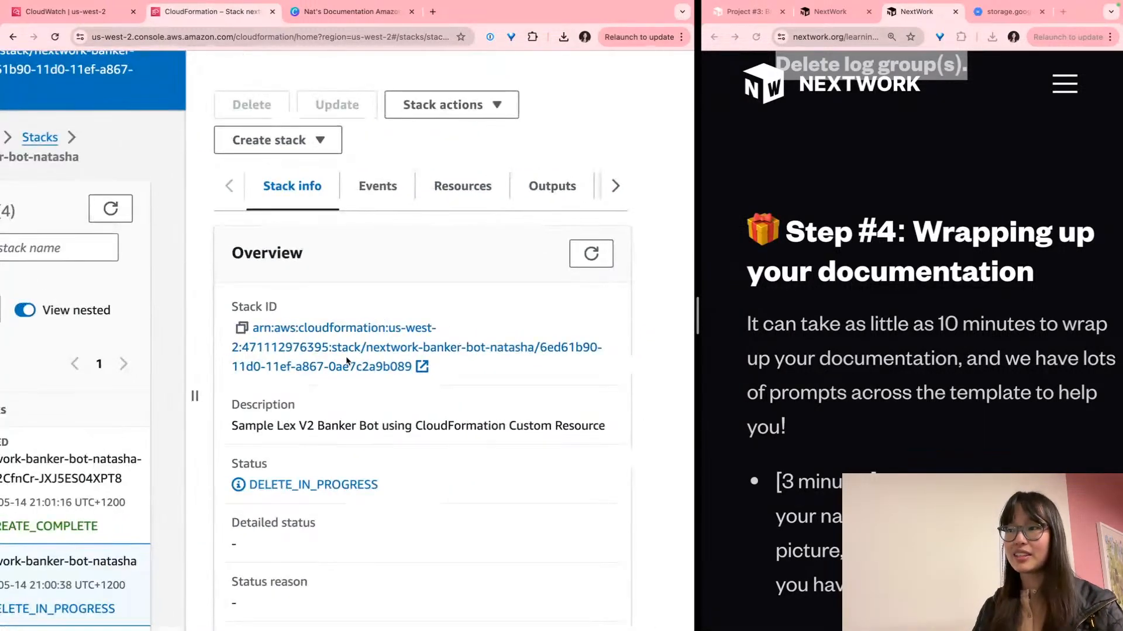
left_click(347, 361)
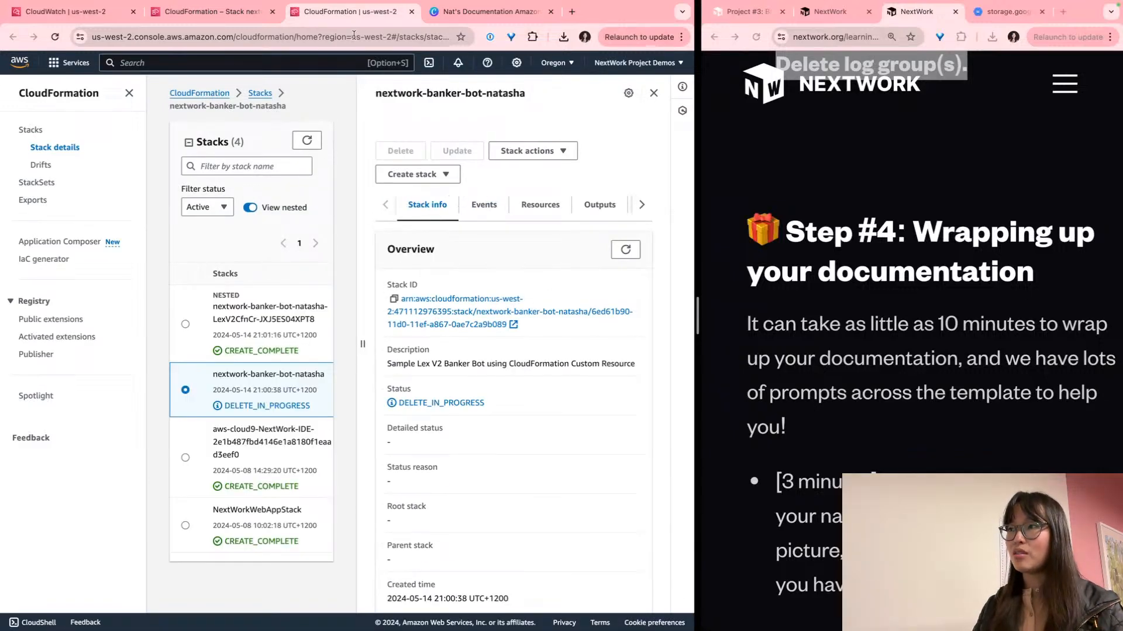
left_click(412, 11)
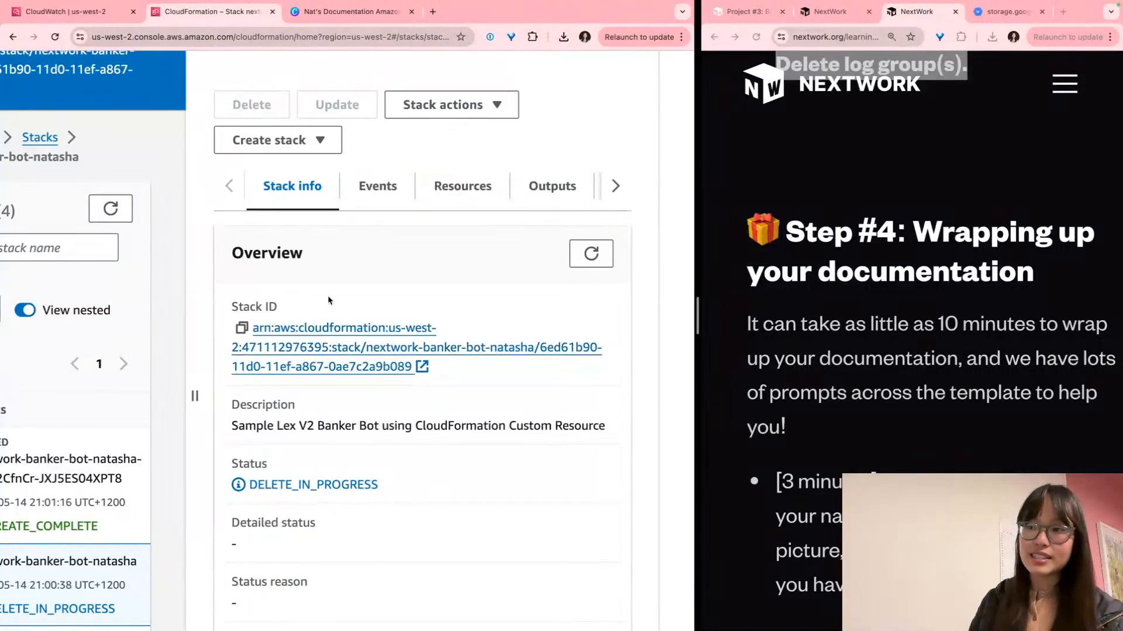
left_click(365, 192)
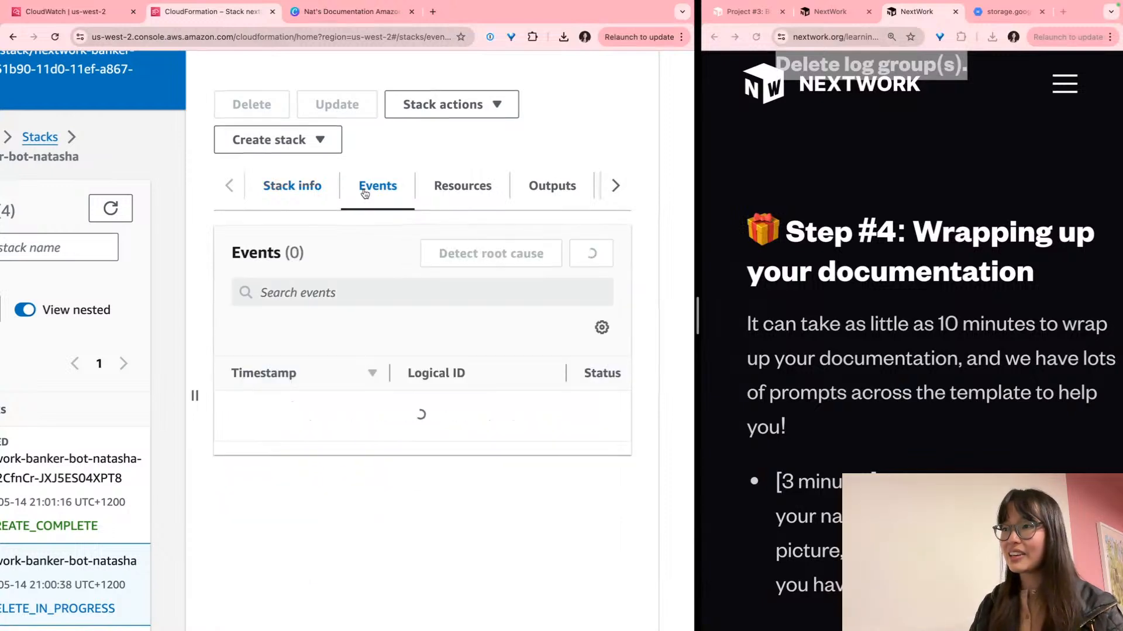
Review the stack events showing LexBotFunction, its permission and LexBotFunctionRole being deleted
scroll(454, 369, "down", 3)
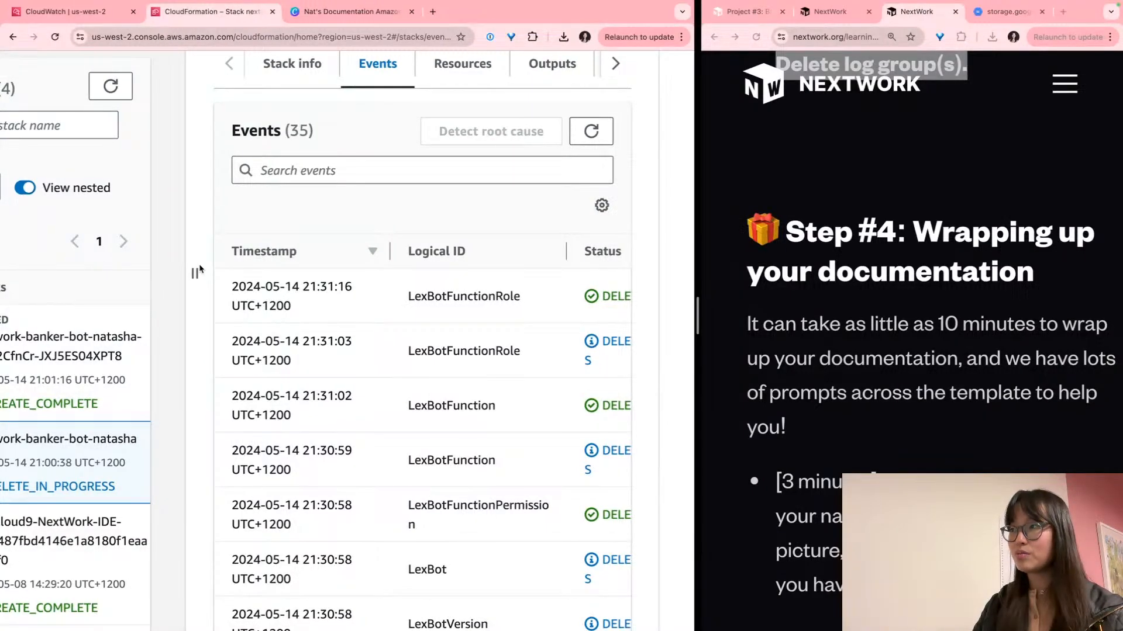
key("super+minus")
key("super+minus")
key("super+minus")
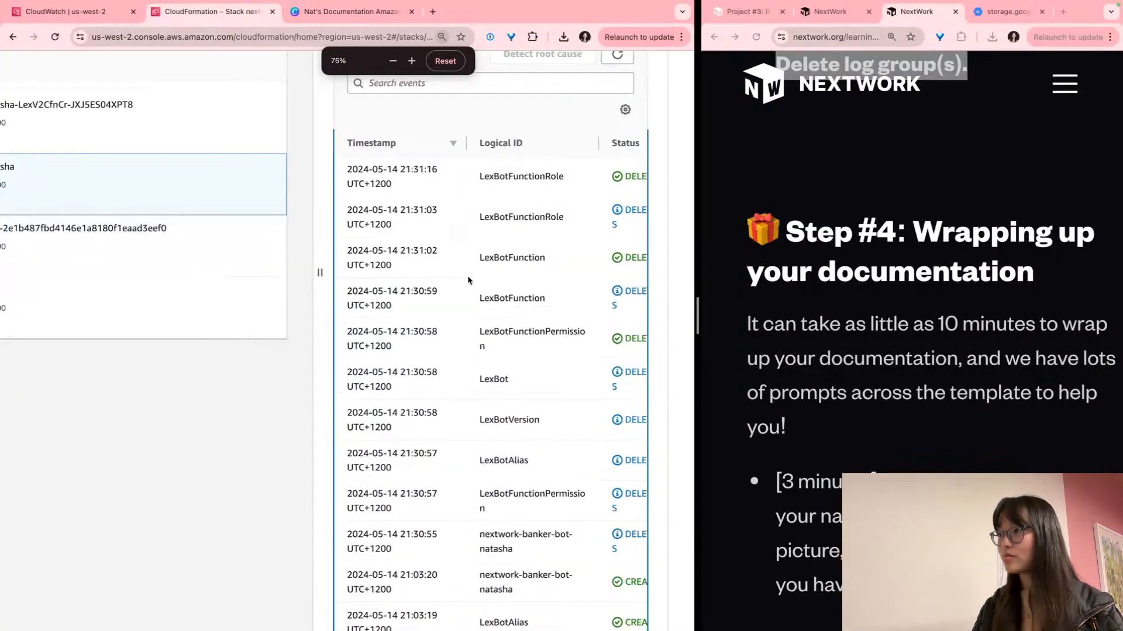
scroll(468, 281, "left", 3)
scroll(468, 281, "right", 3)
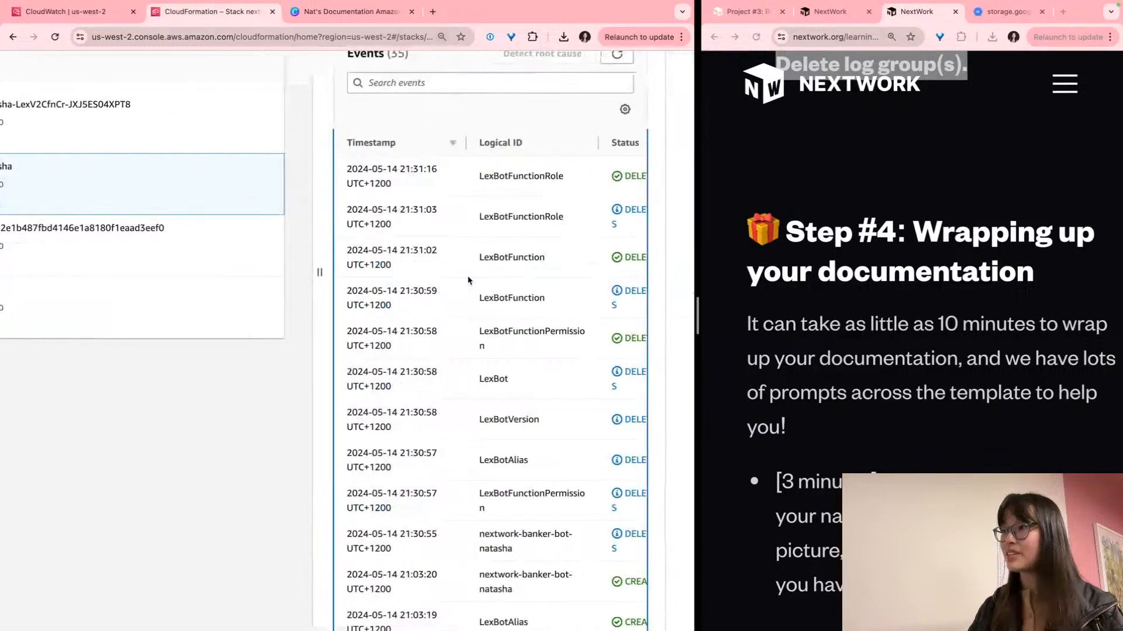
double_click(633, 177)
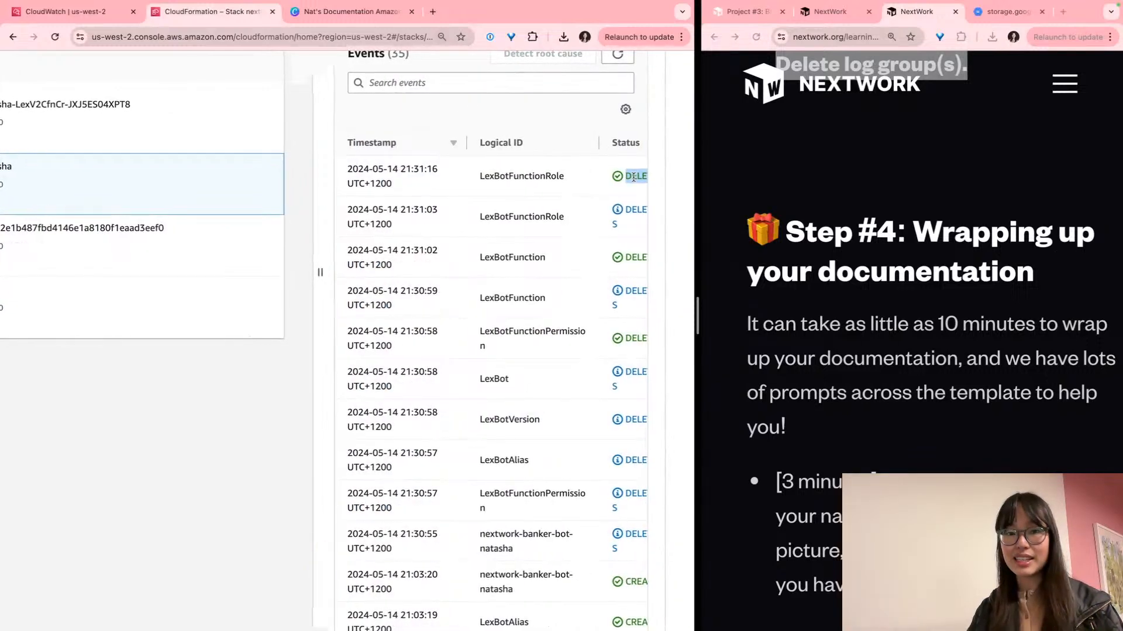
scroll(632, 199, "down", 2)
double_click(634, 212)
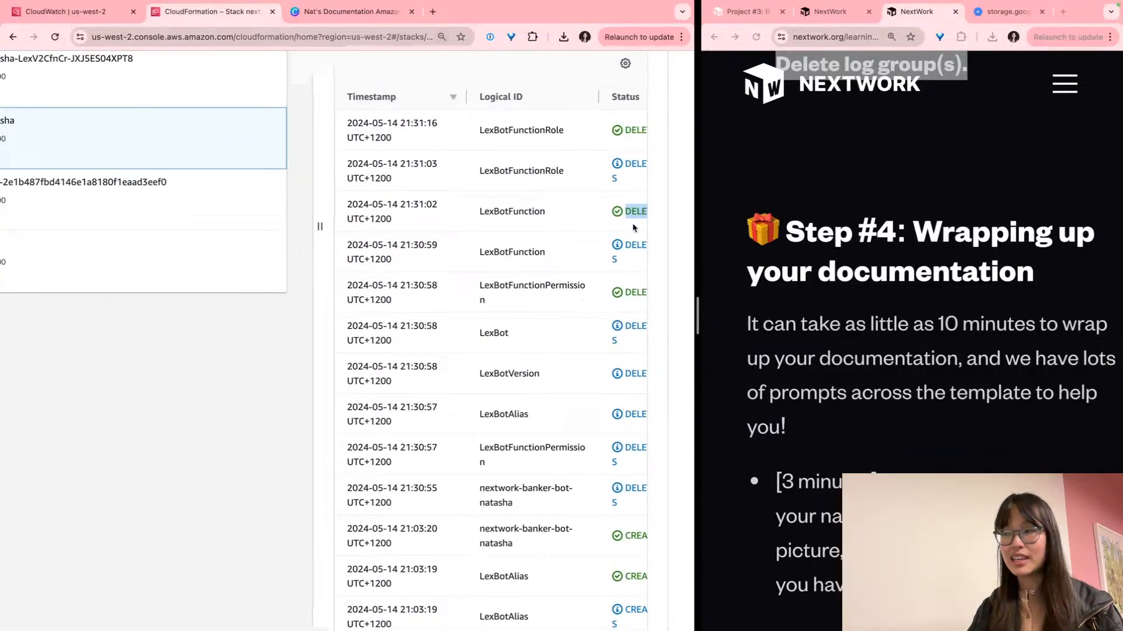
scroll(634, 221, "down", 1)
double_click(626, 233)
scroll(623, 131, "up", 5)
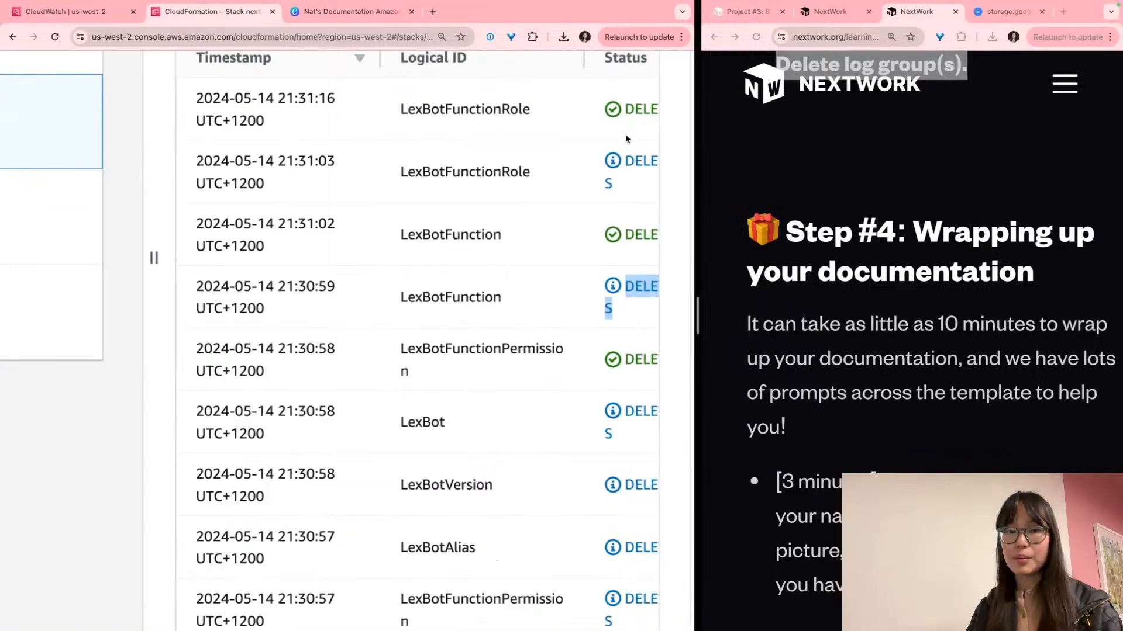
double_click(639, 169)
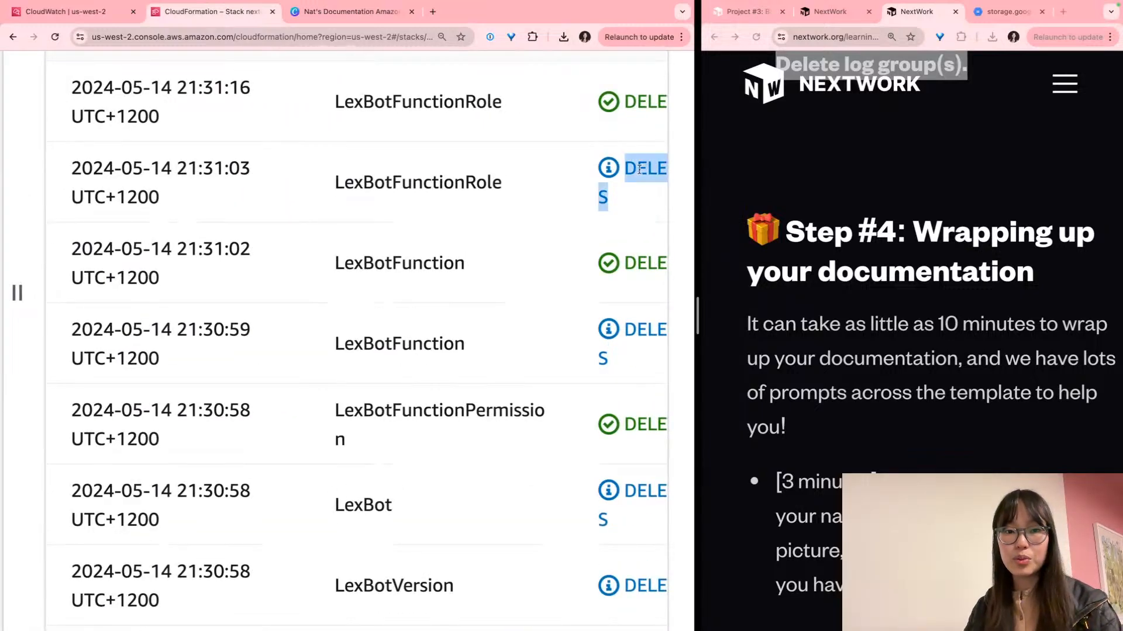
scroll(640, 169, "right", 2)
scroll(637, 172, "up", 2)
double_click(604, 146)
scroll(587, 209, "down", 10)
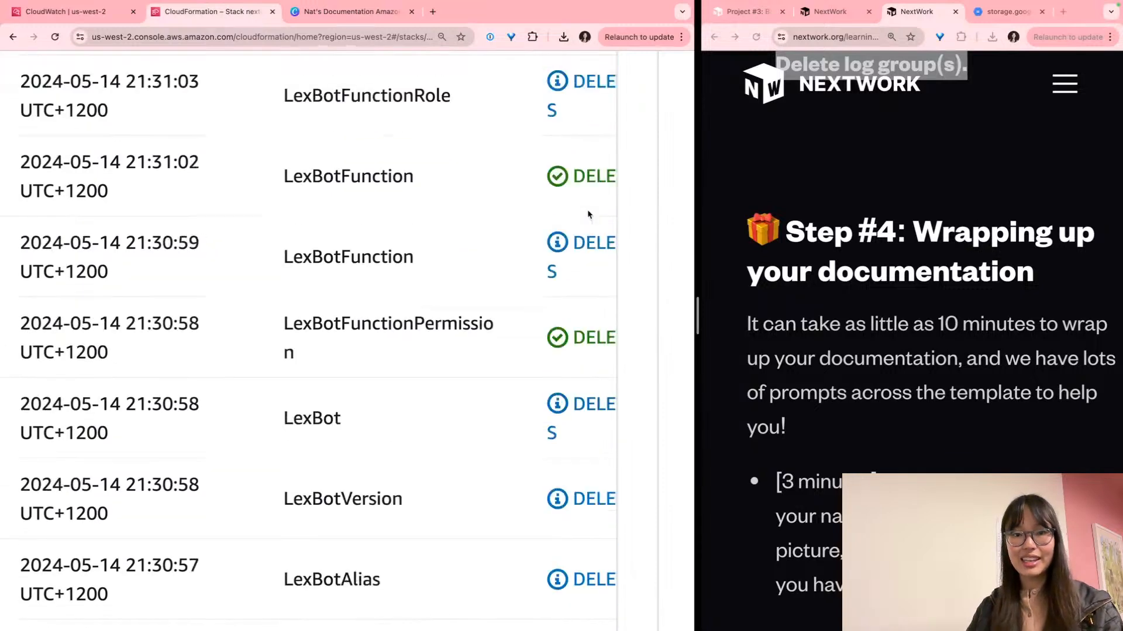
scroll(587, 209, "up", 8)
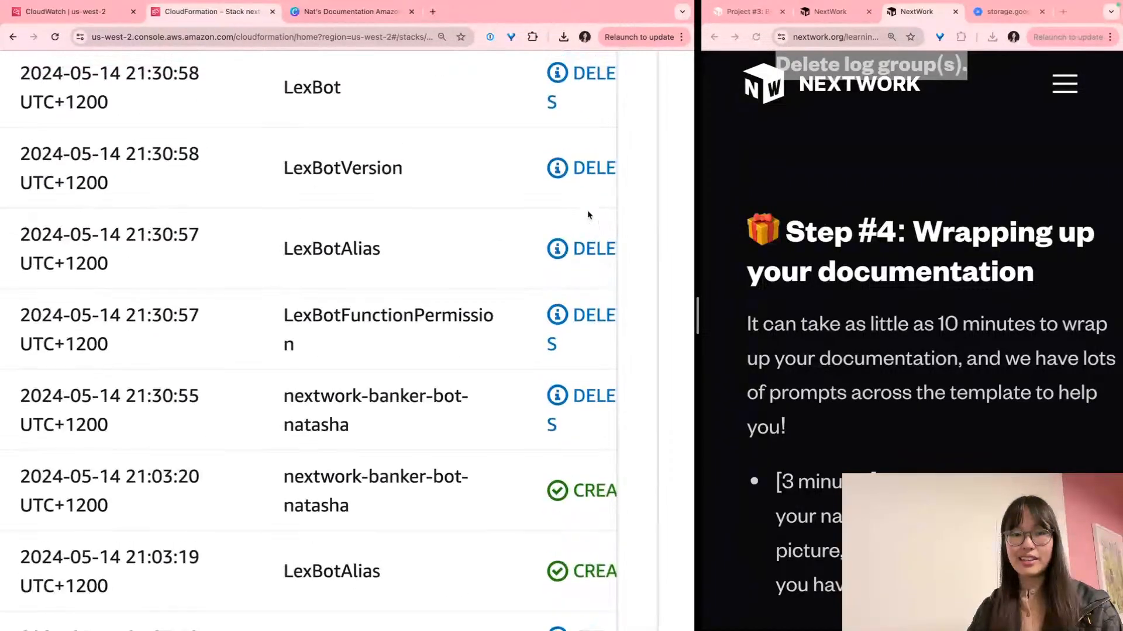
scroll(588, 216, "up", 1)
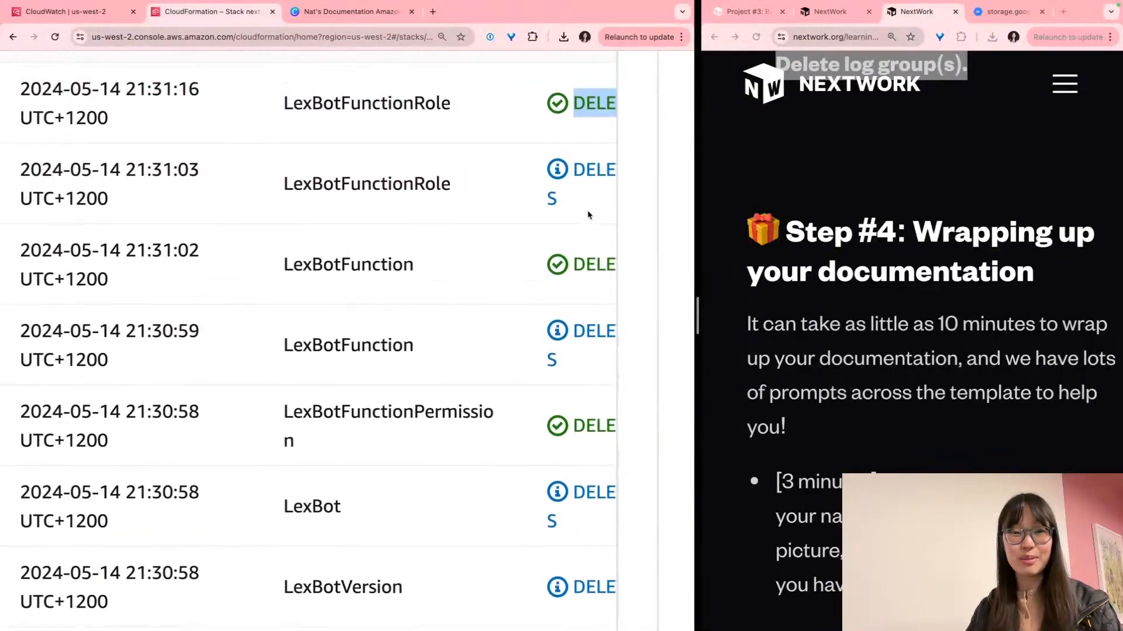
double_click(577, 185)
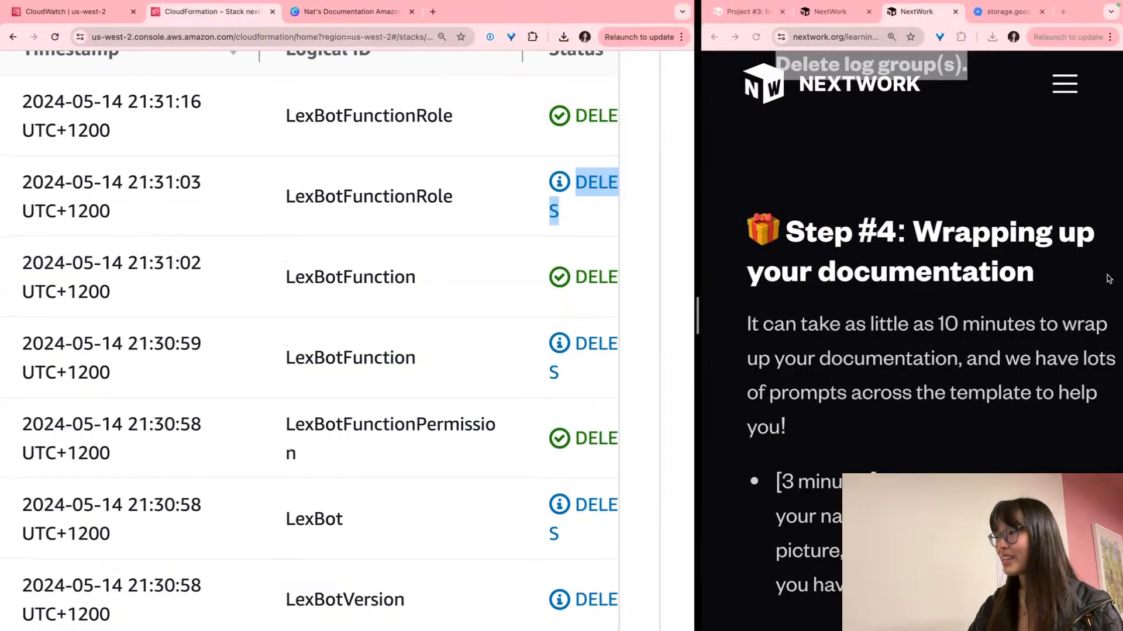
Scroll the NextWork guide down to the documentation steps about replacing profile icons
left_click(974, 299)
scroll(974, 300, "down", 1)
scroll(975, 300, "down", 1)
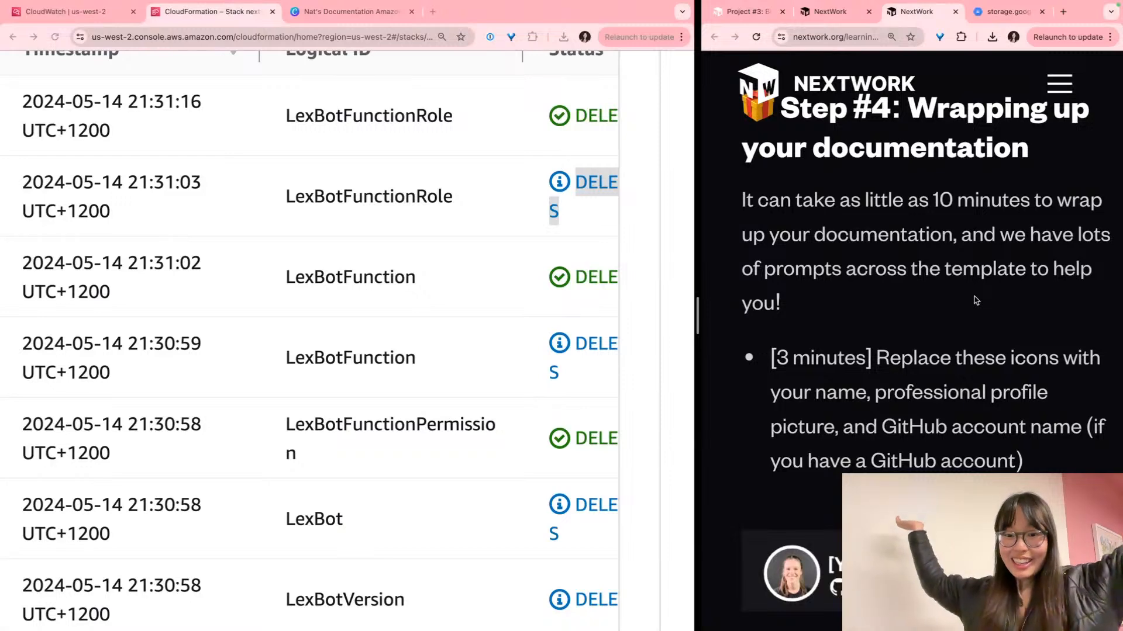
scroll(974, 298, "down", 1)
scroll(974, 298, "down", 1)
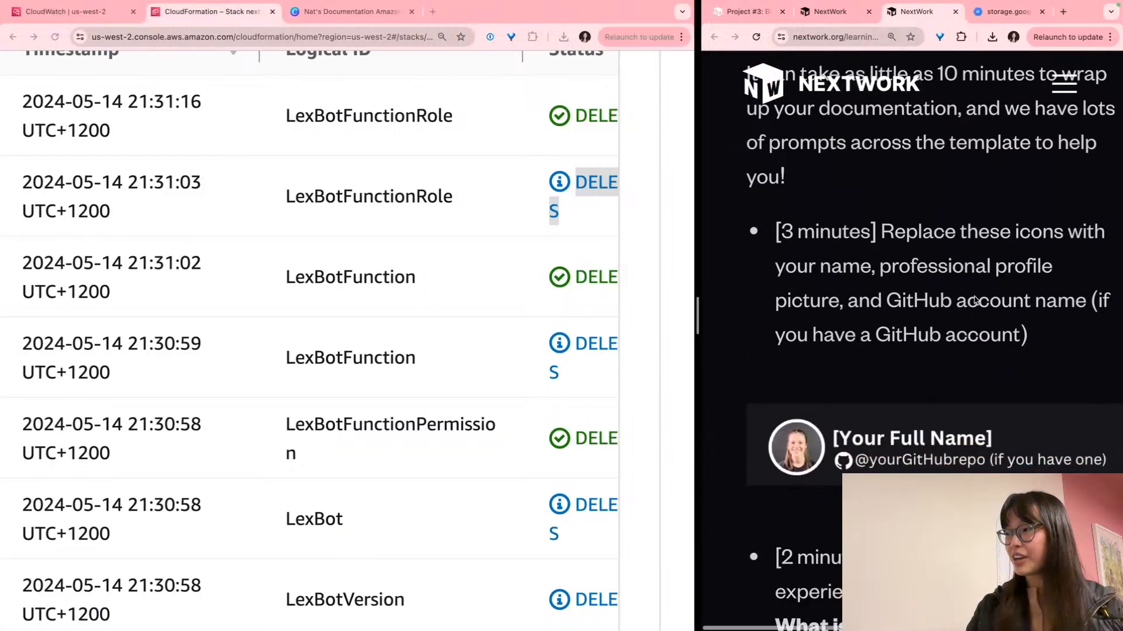
triple_click(959, 300)
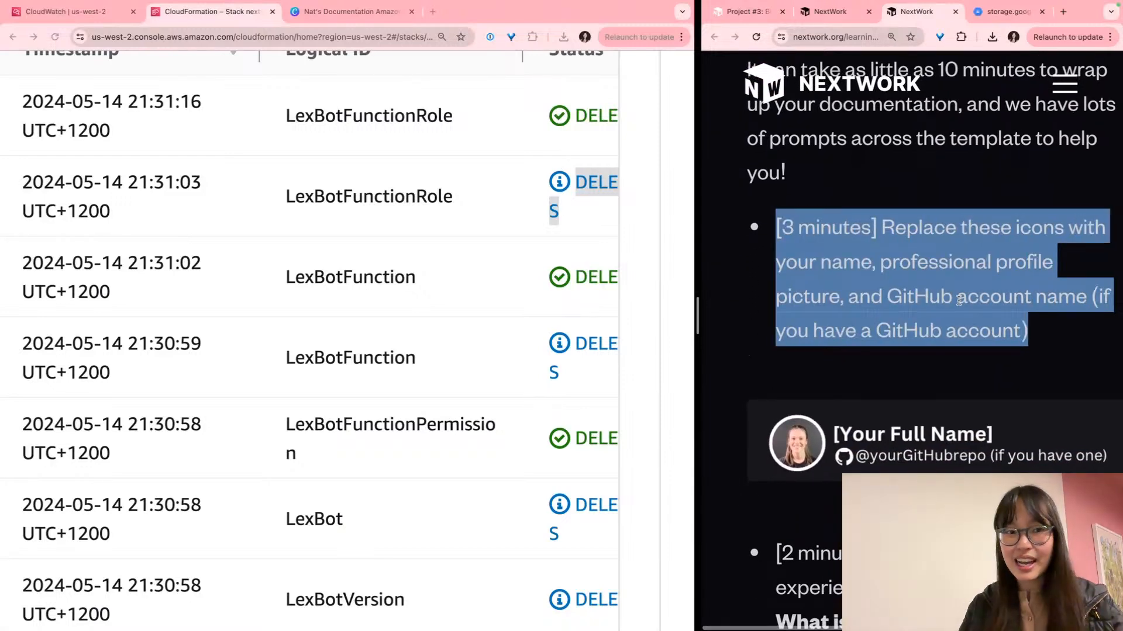
scroll(959, 300, "down", 1)
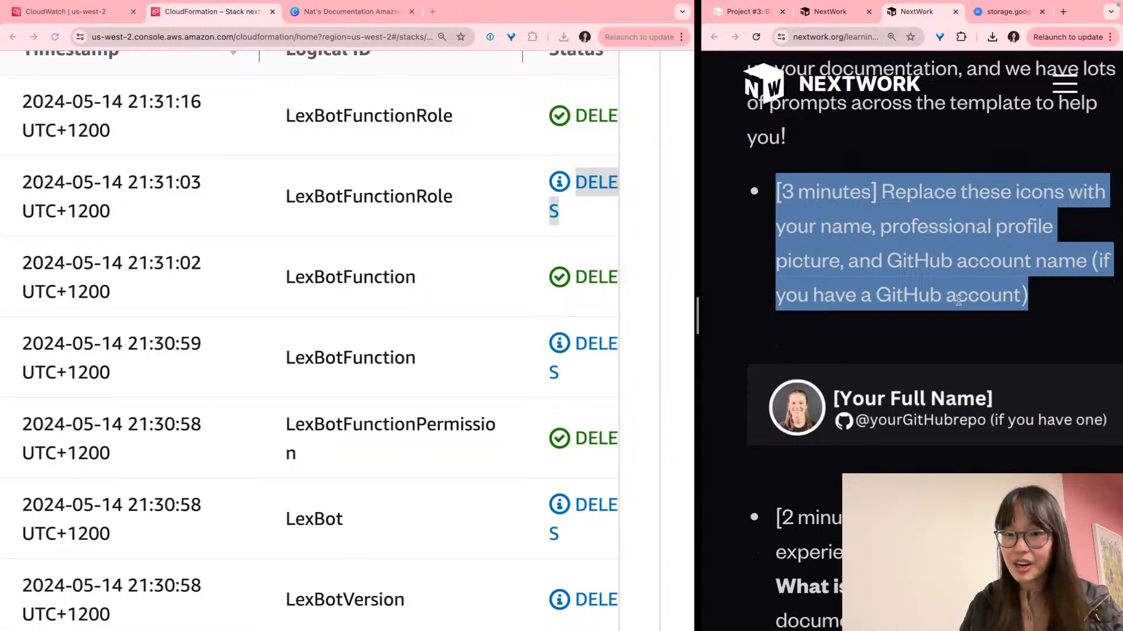
scroll(959, 300, "down", 8)
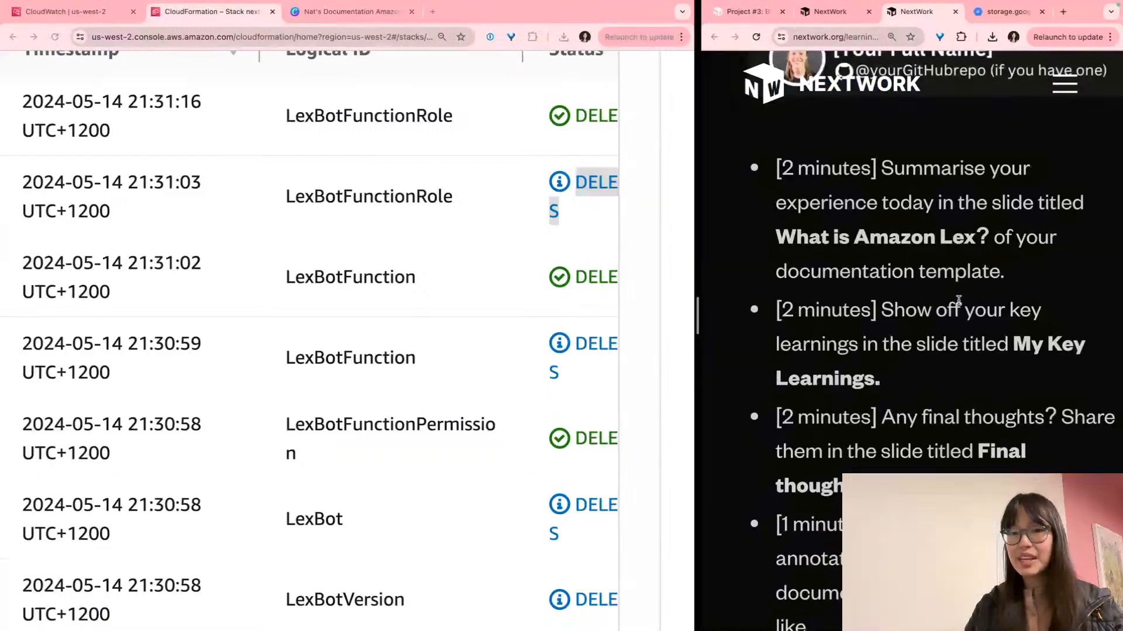
scroll(959, 301, "up", 2)
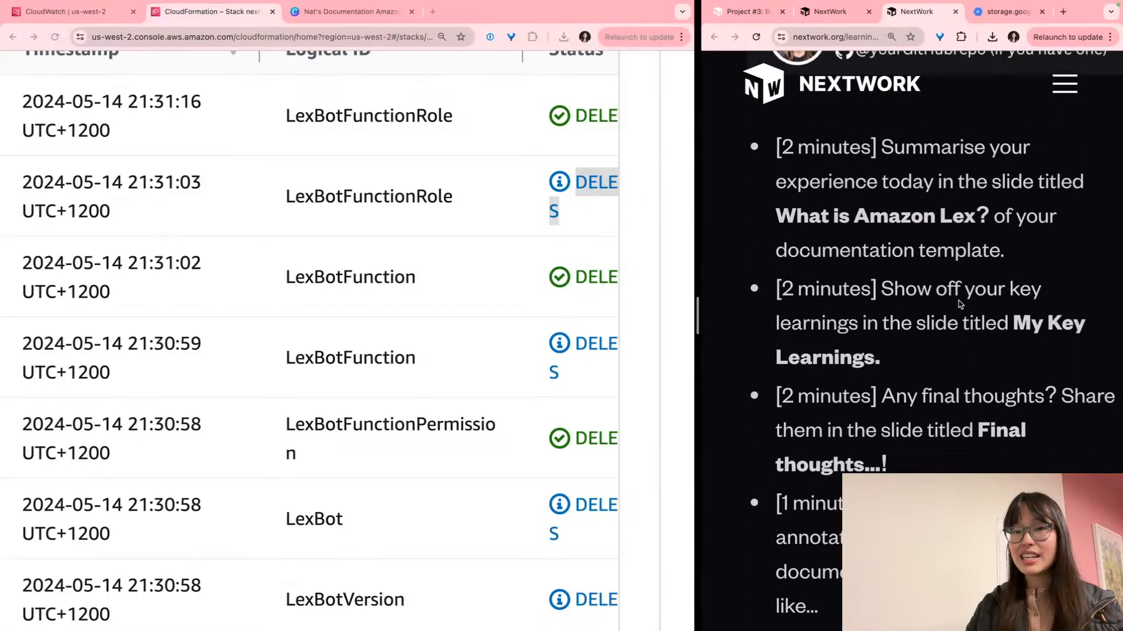
In Canva, review page 2 'What is Amazon Lex?', page 5 'My Key Learnings', then page 6
left_click(351, 11)
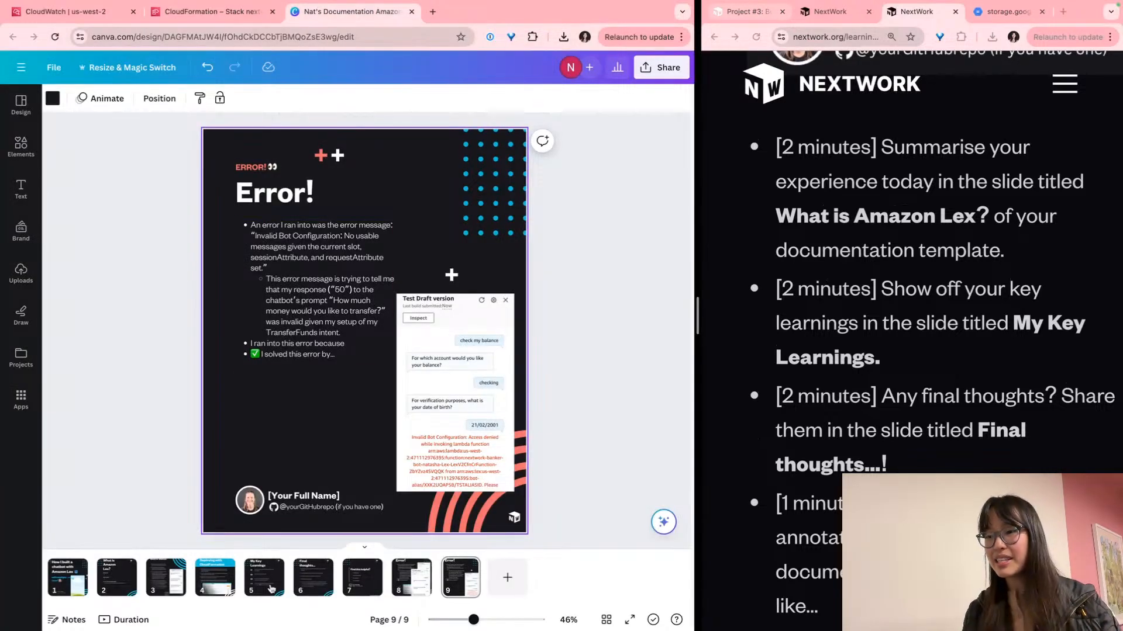
left_click(117, 579)
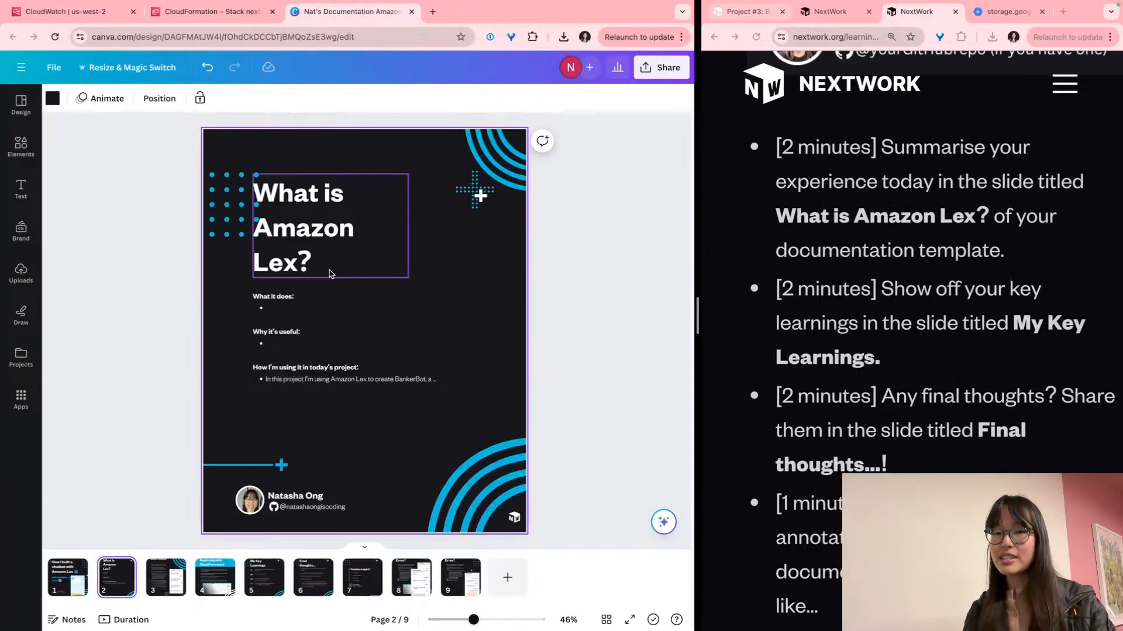
scroll(329, 275, "up", 3)
scroll(330, 275, "up", 2)
left_click(212, 398)
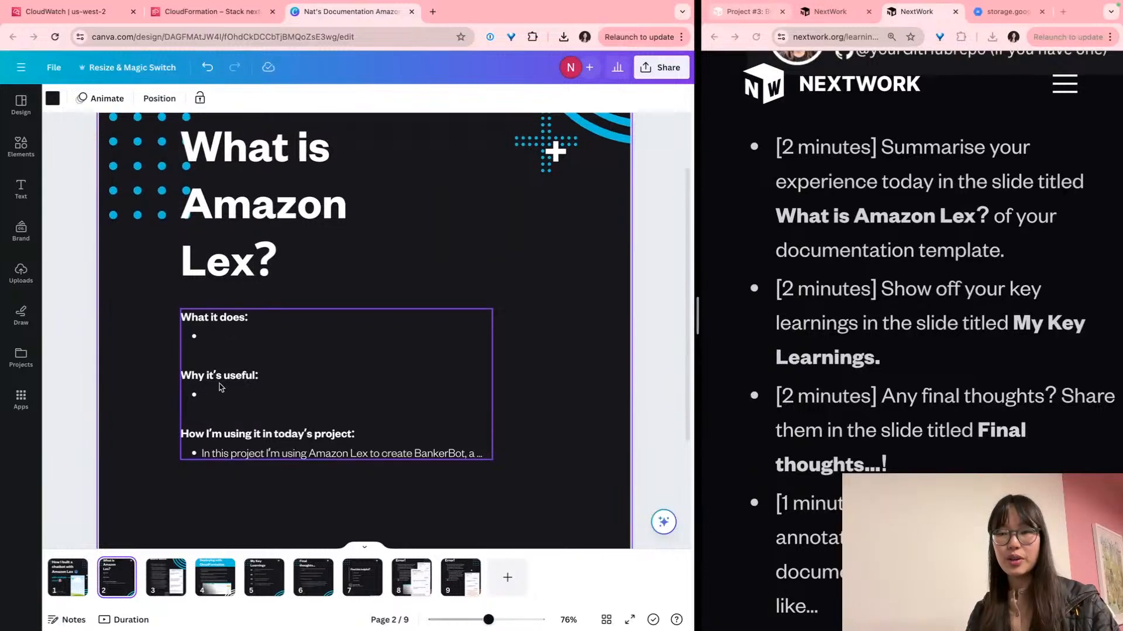
scroll(236, 386, "up", 4)
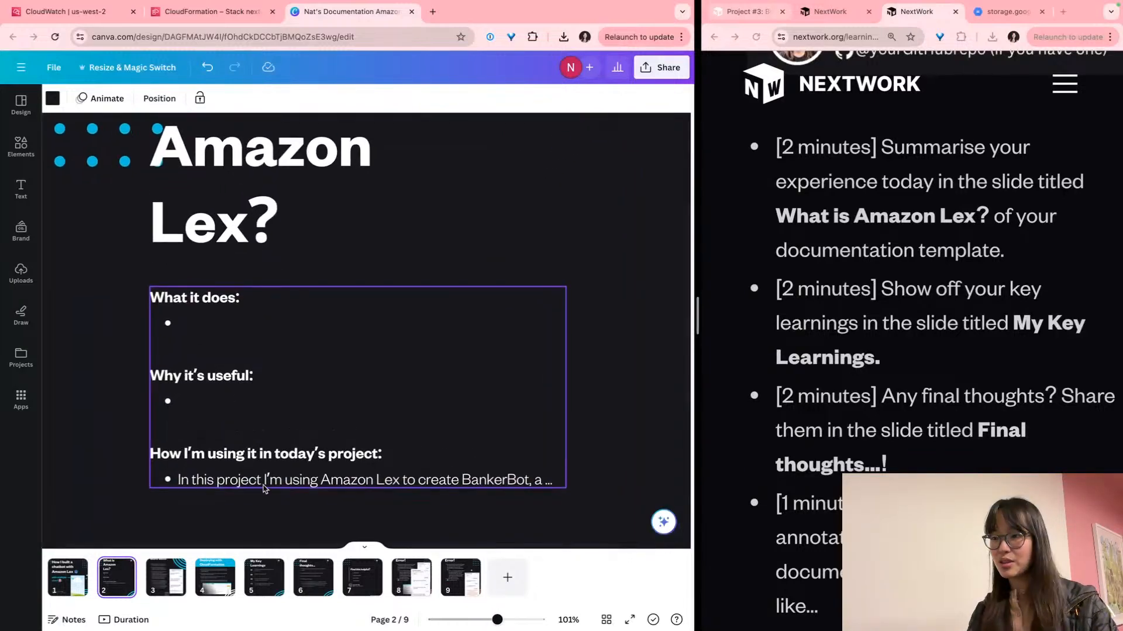
left_click(254, 578)
scroll(402, 454, "down", 4)
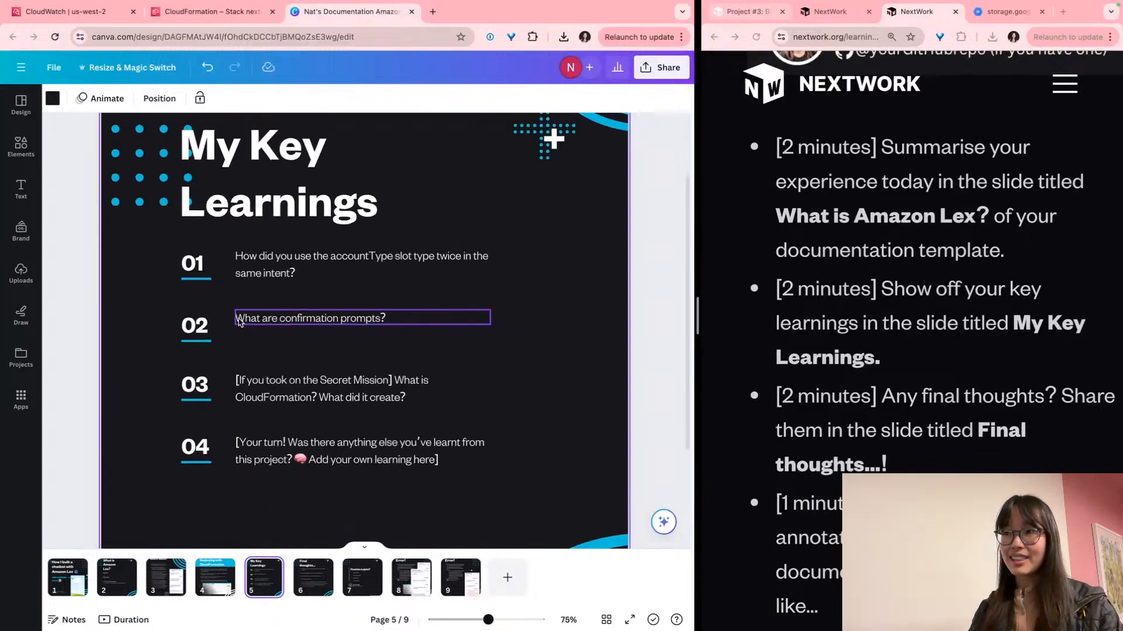
left_click(316, 575)
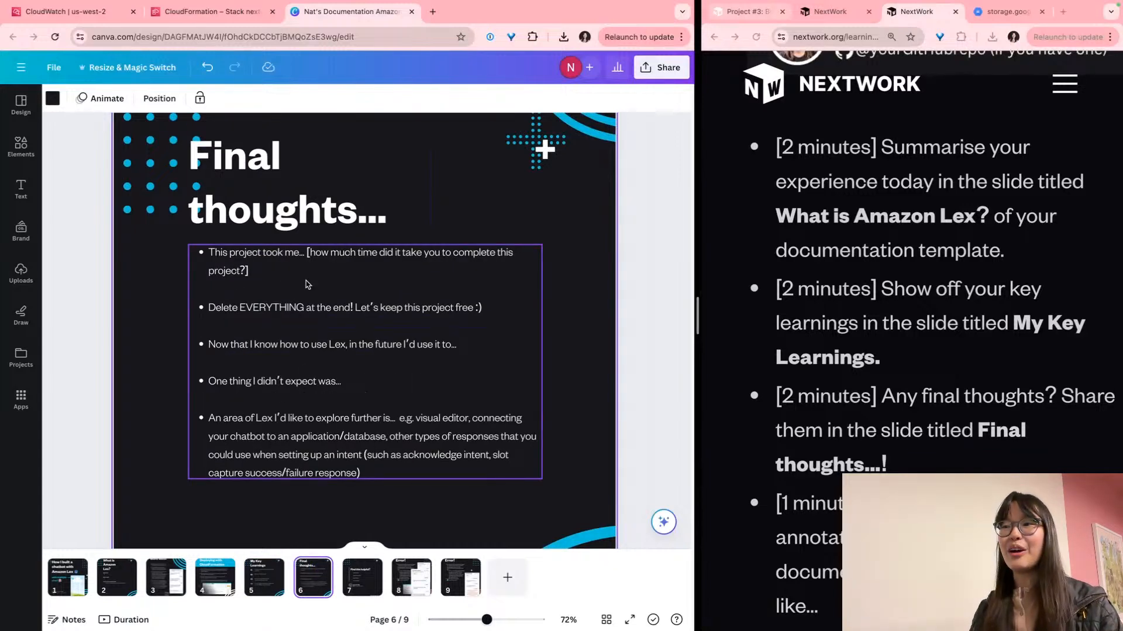
Inspect the Final thoughts bullets, selecting the first one about project duration
scroll(296, 254, "up", 4)
left_click(245, 241)
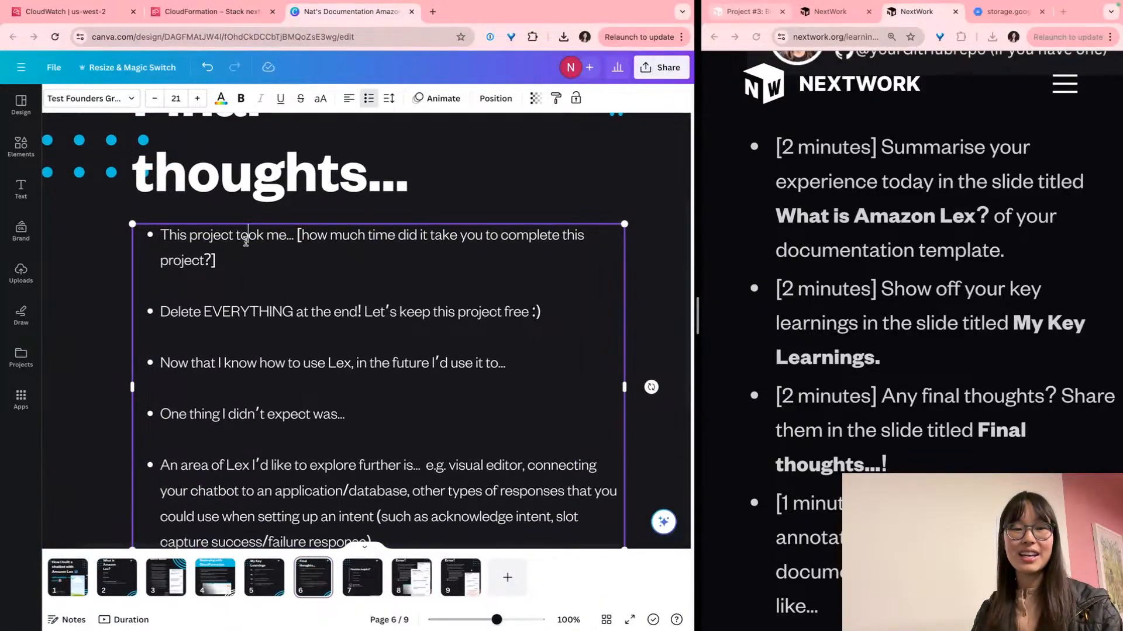
triple_click(246, 241)
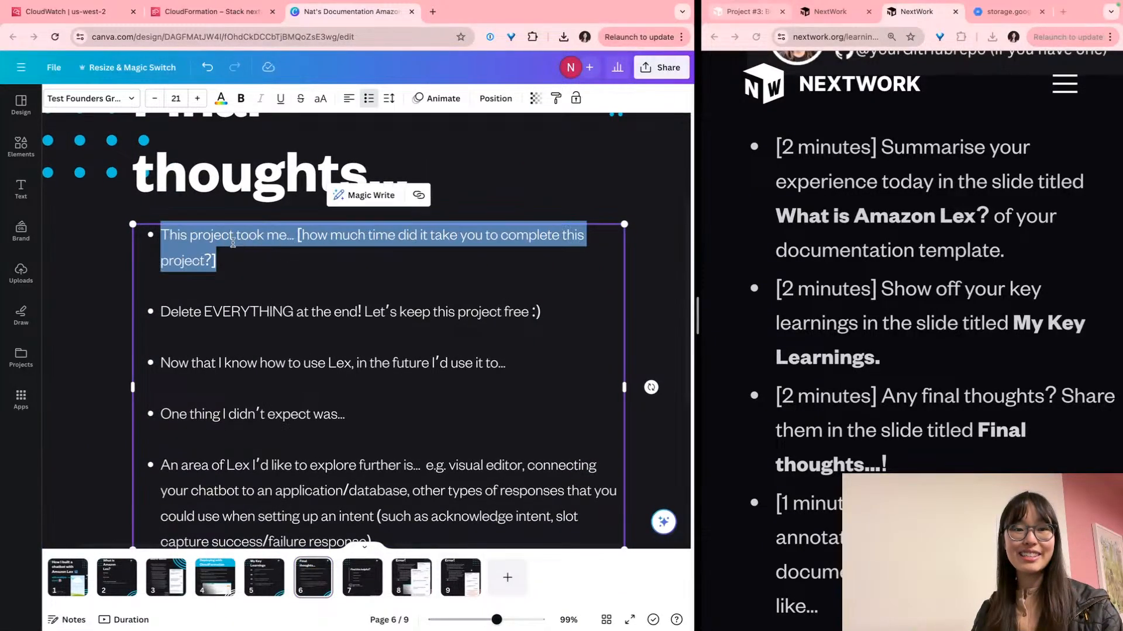
left_click(109, 305)
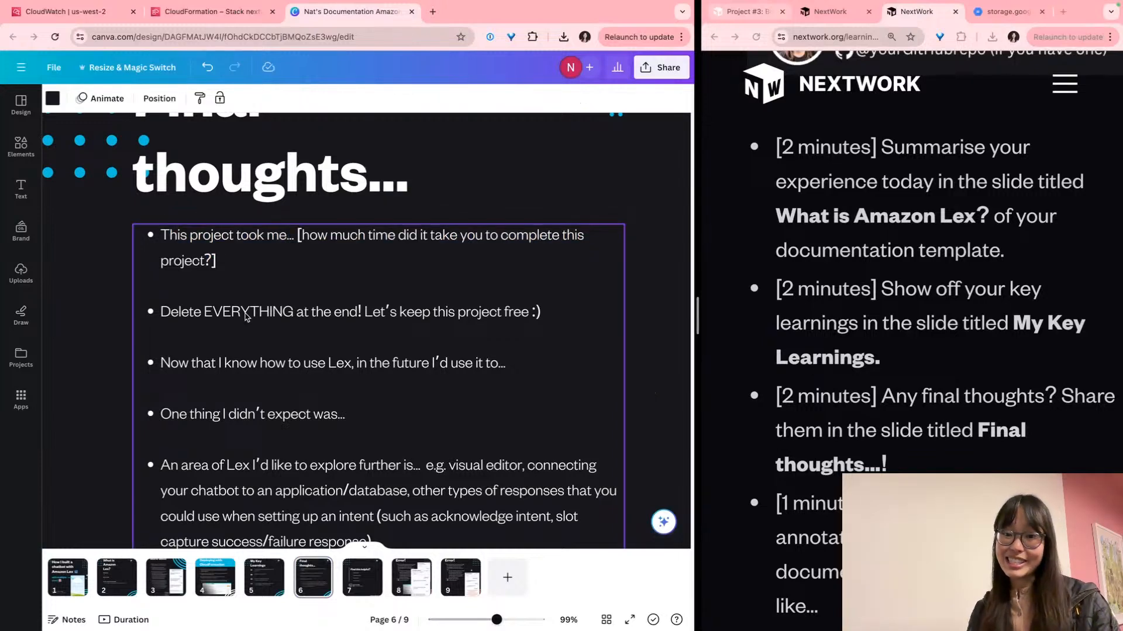
scroll(848, 304, "down", 10)
Read further down the NextWork guide, then return to the Canva design
left_click(848, 300)
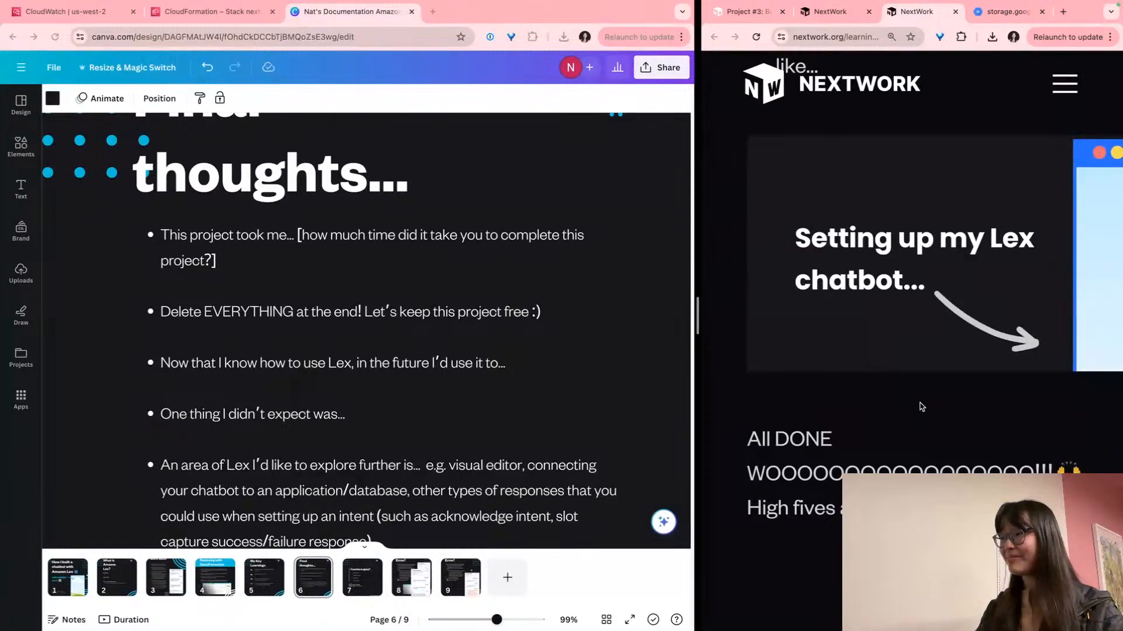
scroll(922, 406, "down", 2)
scroll(922, 407, "down", 3)
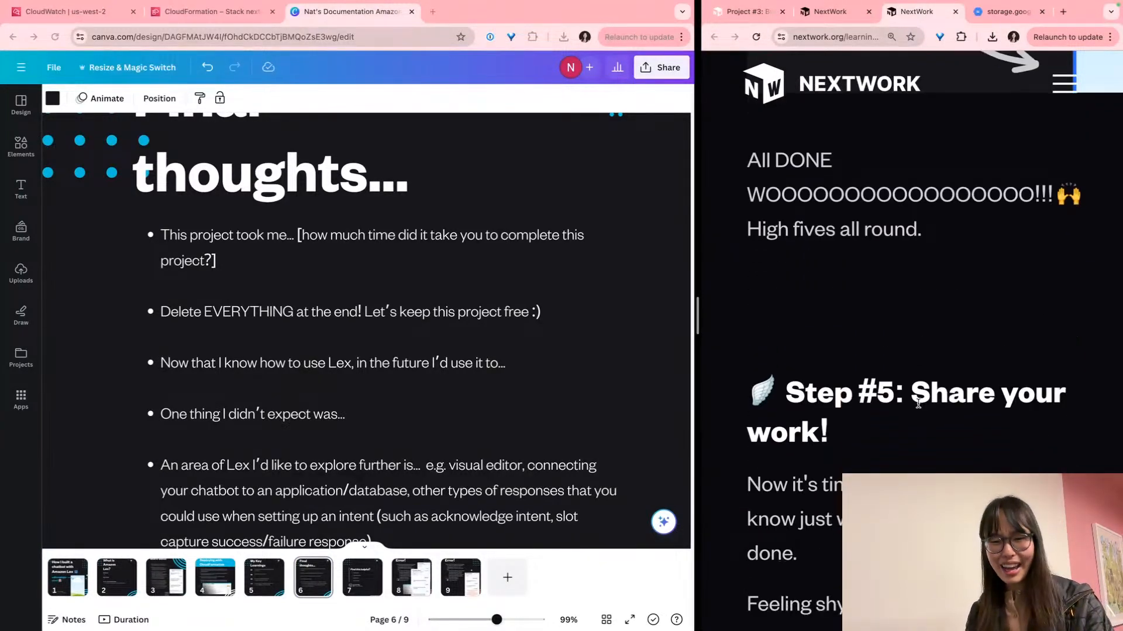
scroll(918, 404, "down", 3)
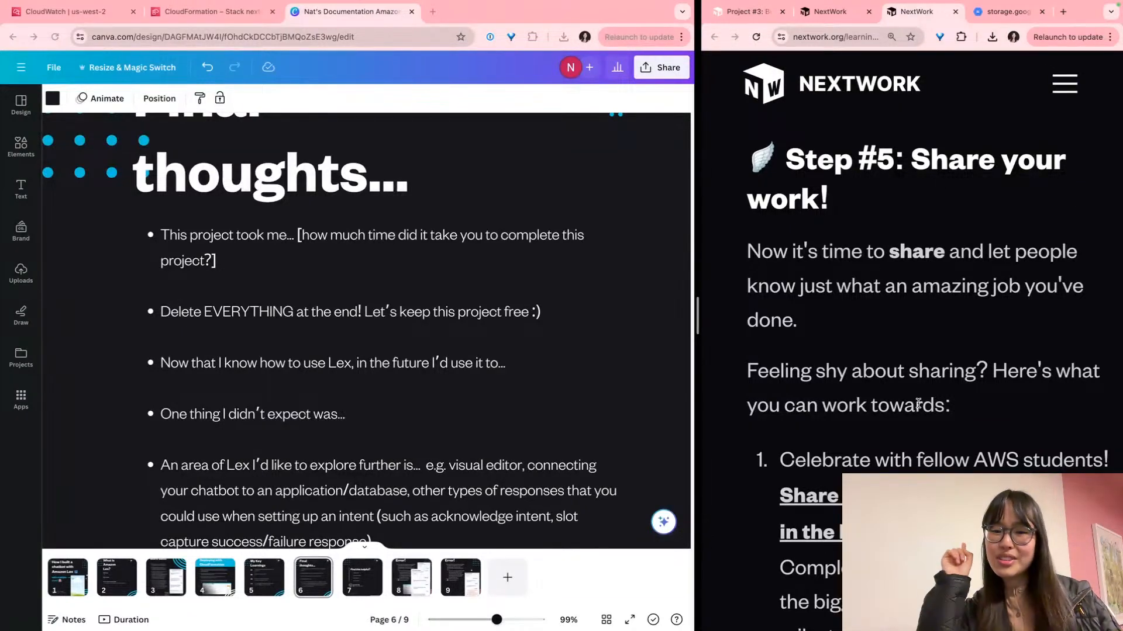
scroll(918, 403, "down", 3)
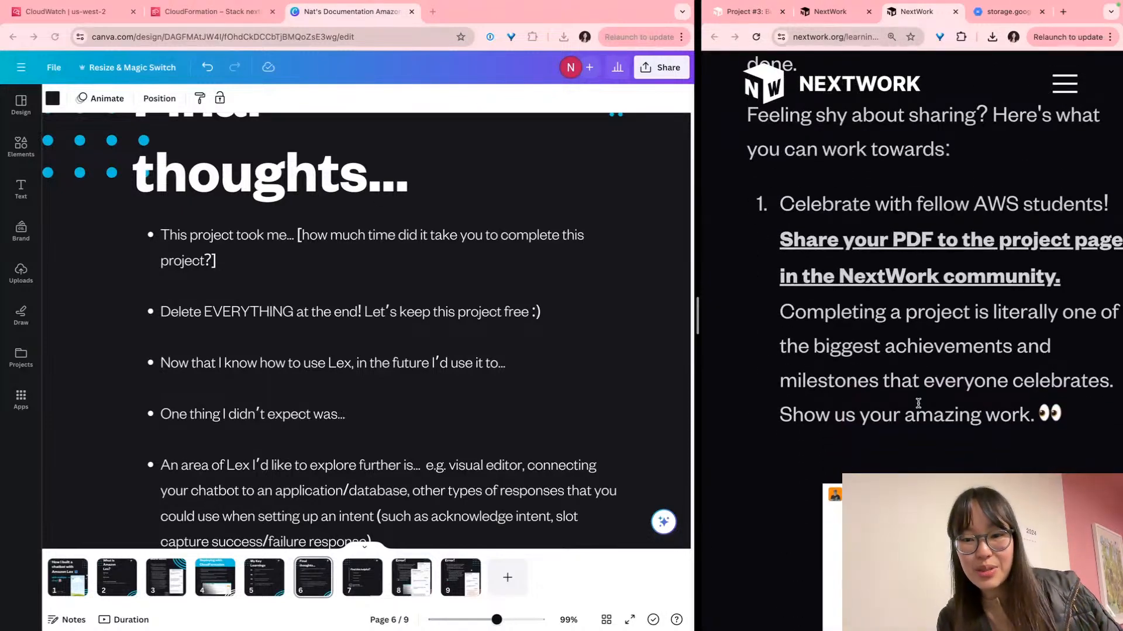
scroll(918, 403, "down", 2)
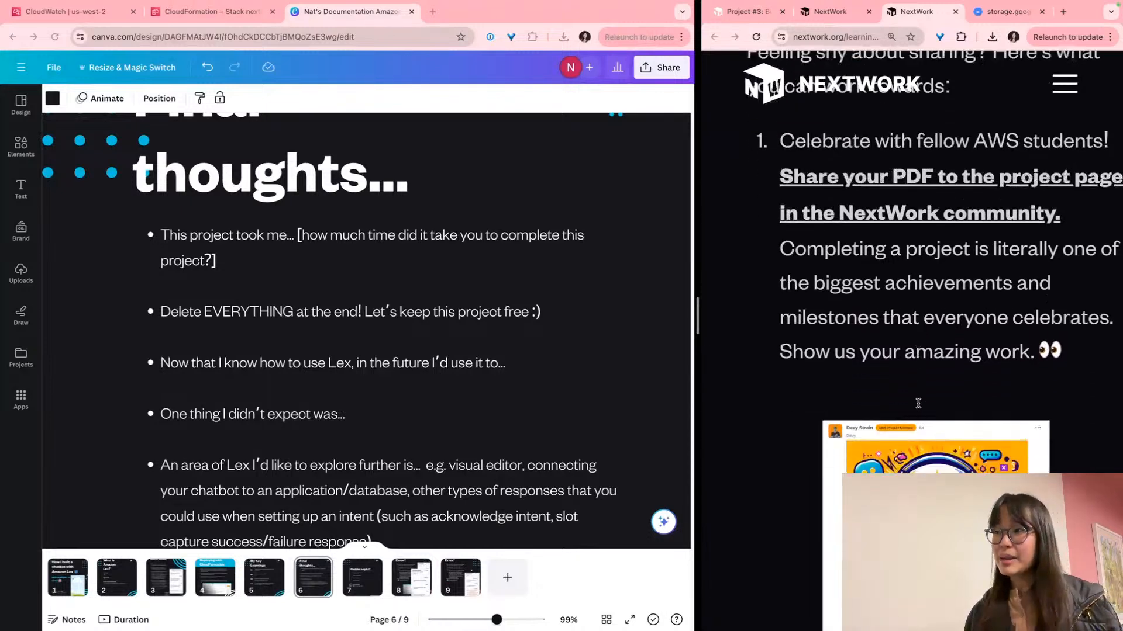
left_click(454, 336)
scroll(500, 392, "down", 3)
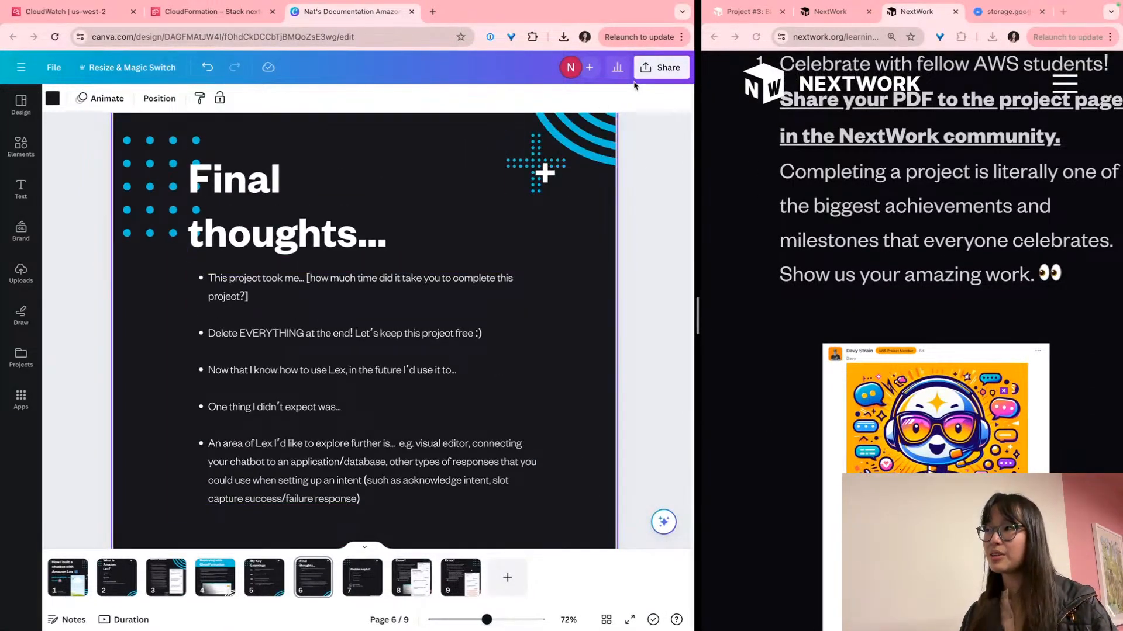
Bring up the Share menu for the Canva documentation design
scroll(673, 63, "up", 5)
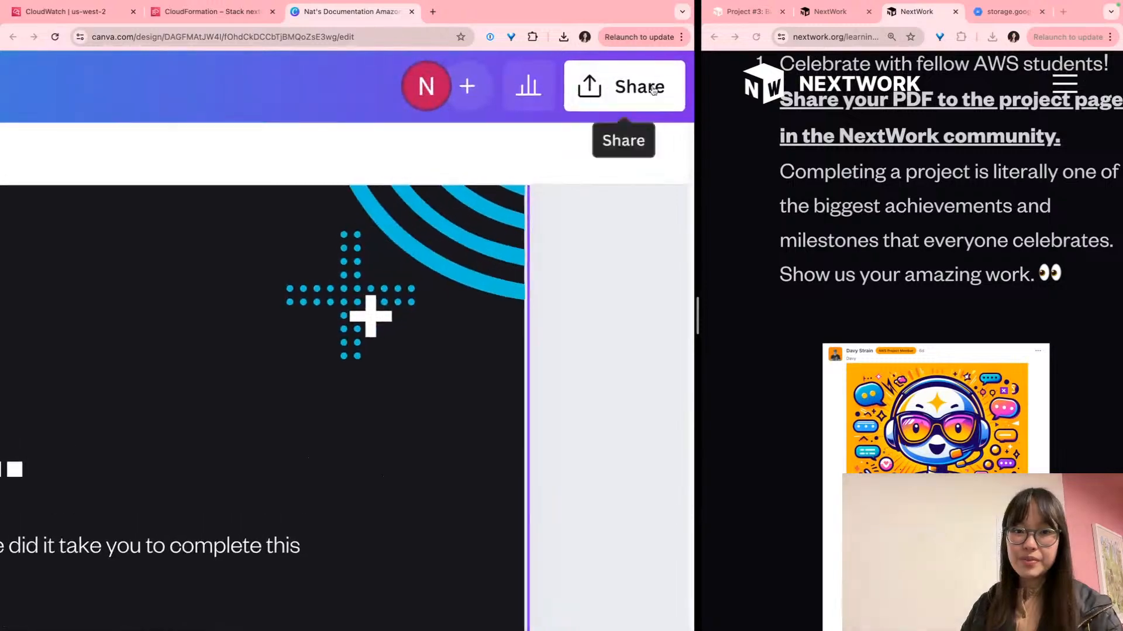
left_click(672, 64)
scroll(485, 303, "down", 3)
scroll(488, 304, "down", 3)
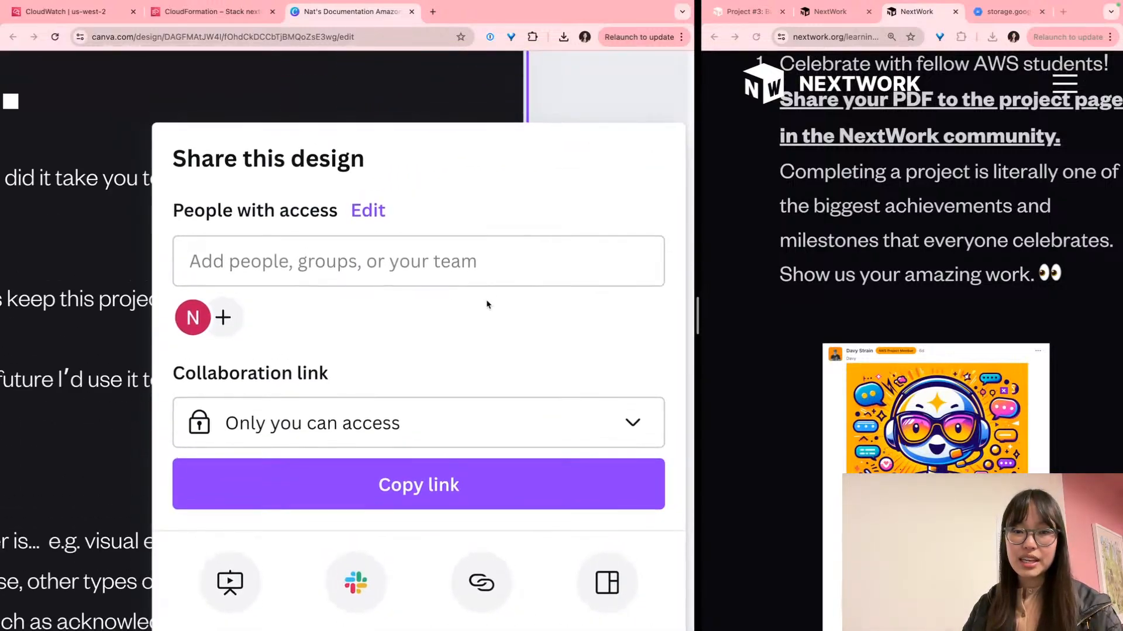
scroll(488, 305, "down", 5)
scroll(538, 369, "up", 4)
scroll(538, 369, "down", 4)
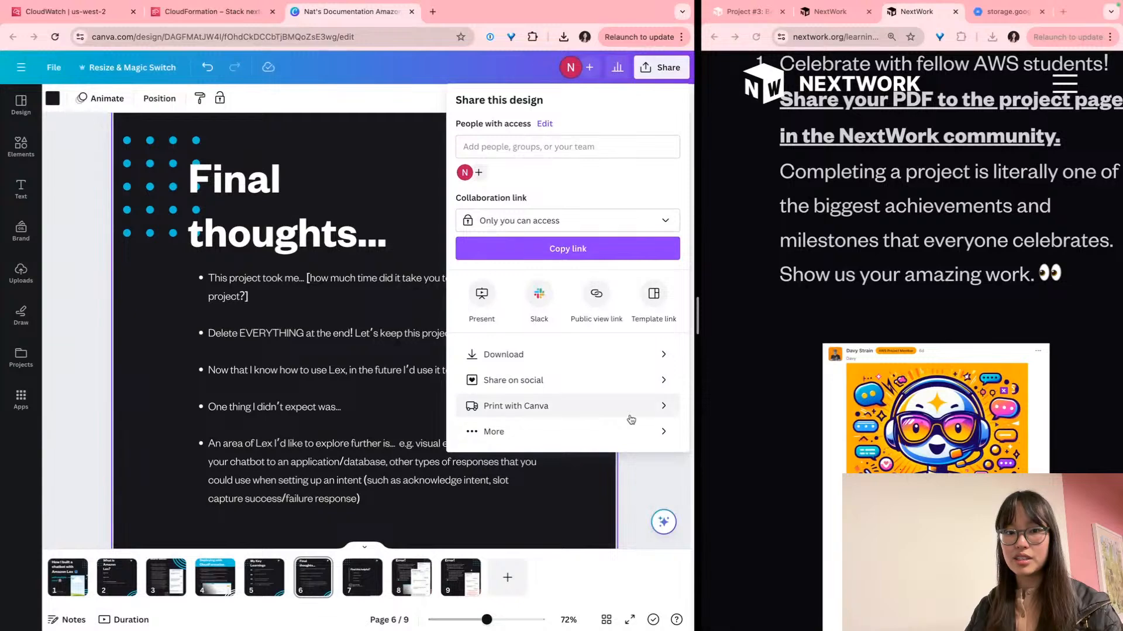
Download all 9 pages as a PDF Standard file, keeping the default file type
left_click(637, 355)
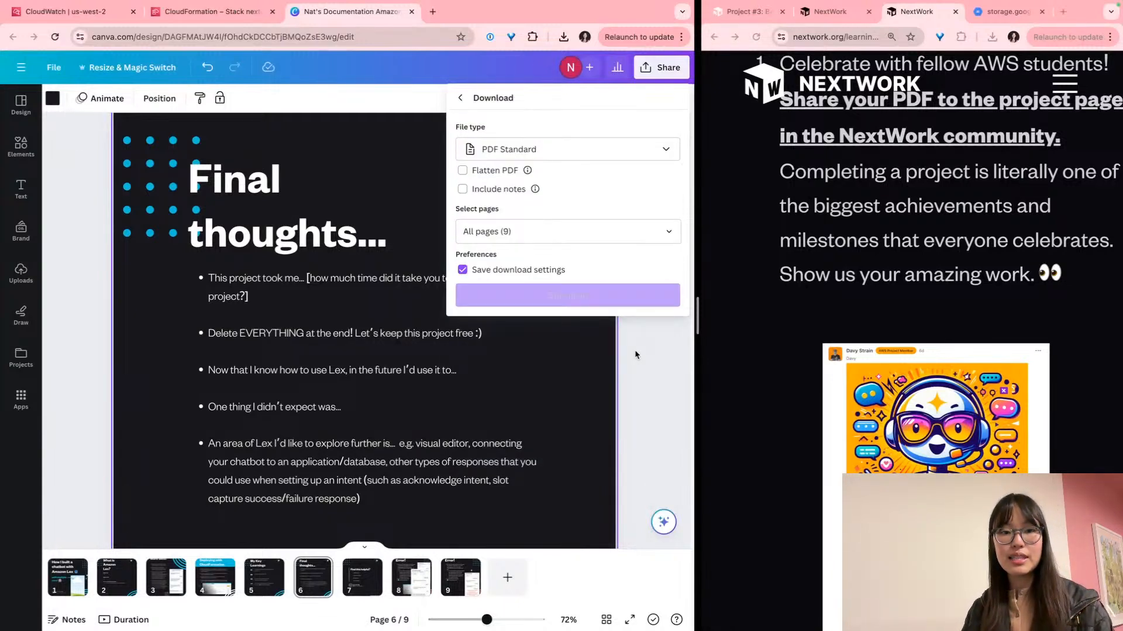
left_click(593, 150)
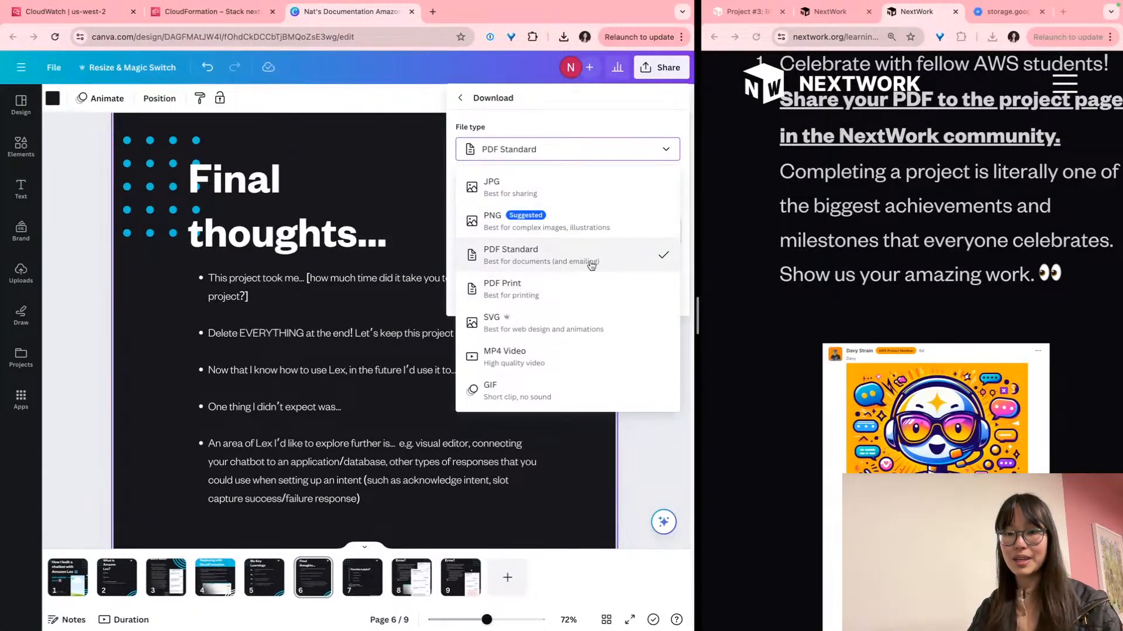
left_click(618, 102)
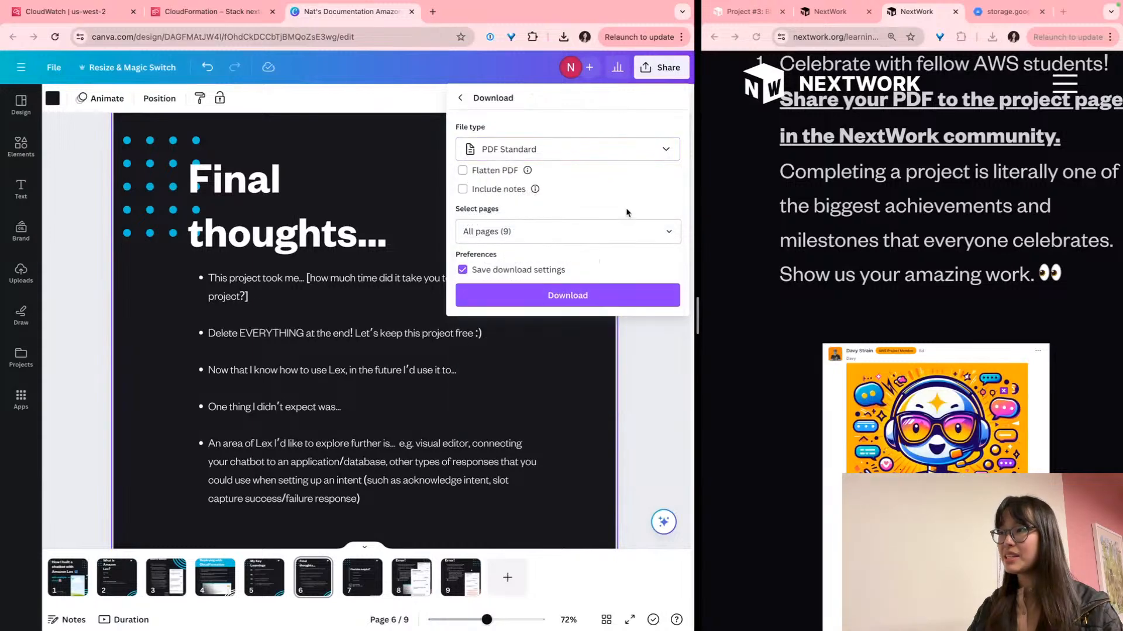
scroll(627, 223, "up", 5)
scroll(496, 411, "right", 1)
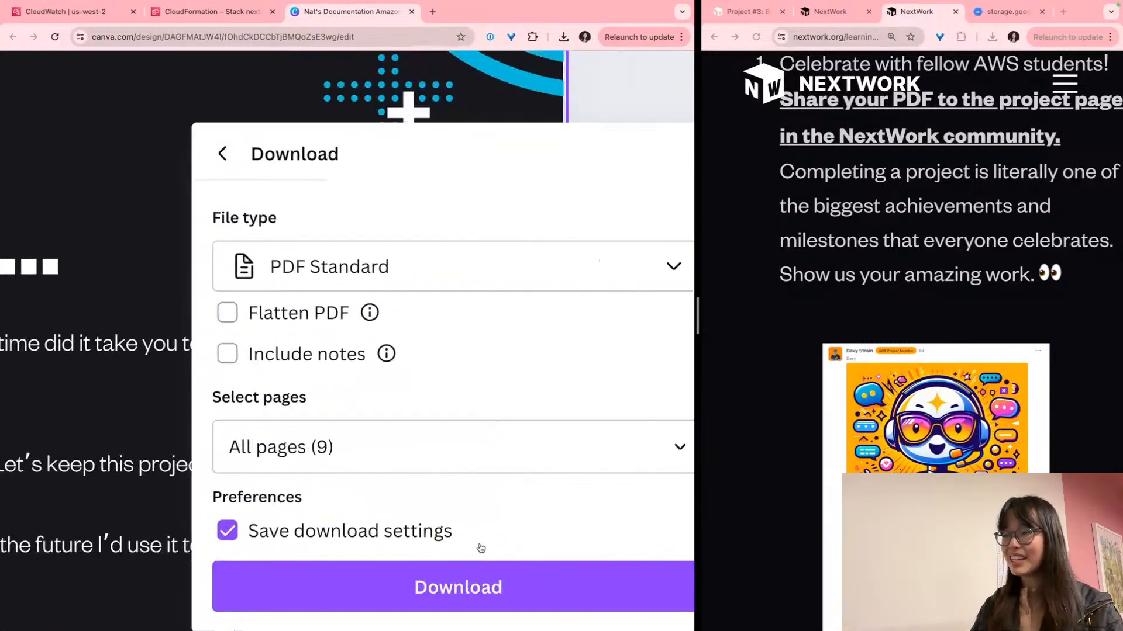
left_click(459, 581)
scroll(431, 461, "down", 2)
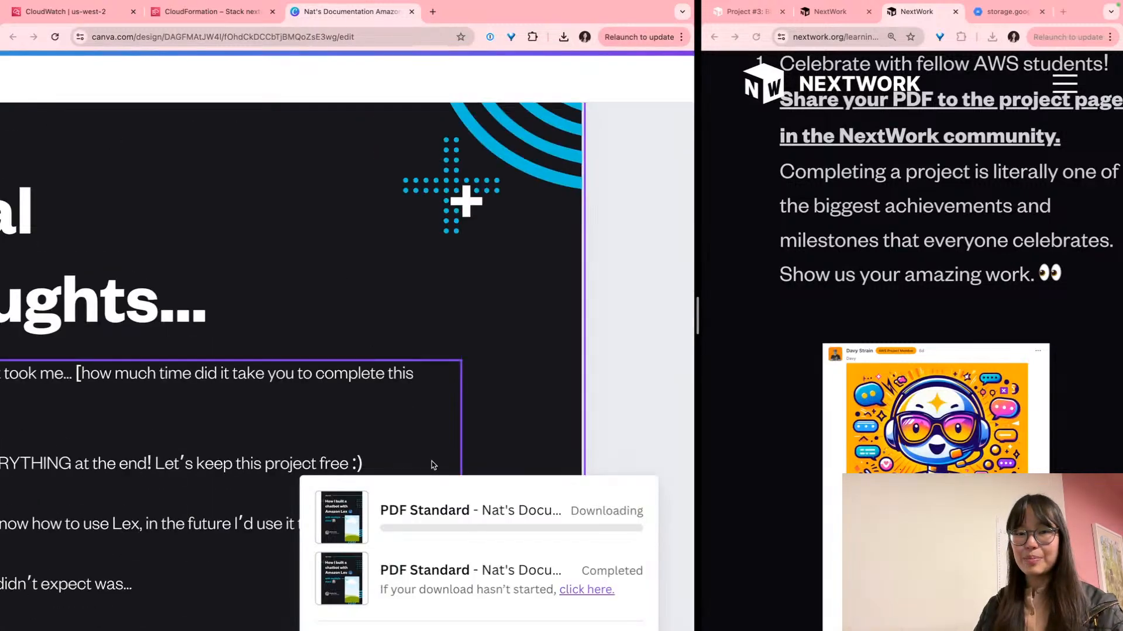
scroll(432, 462, "down", 5)
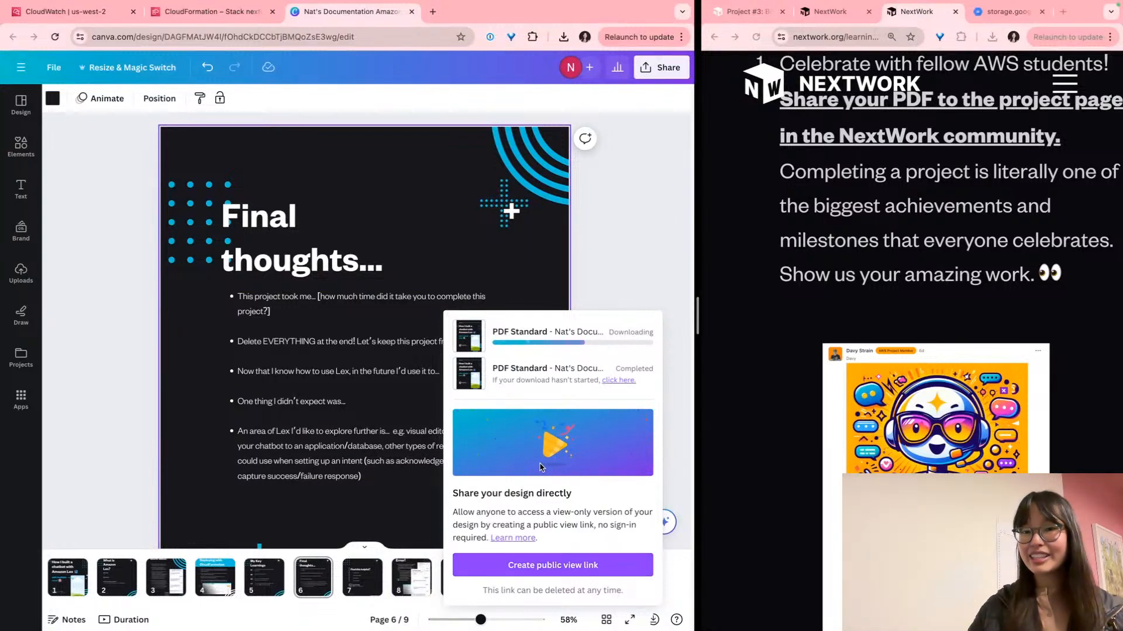
Go to the Project #3 Amazon Lex chatbot Part 5 page in NextWork Community
scroll(987, 276, "down", 5)
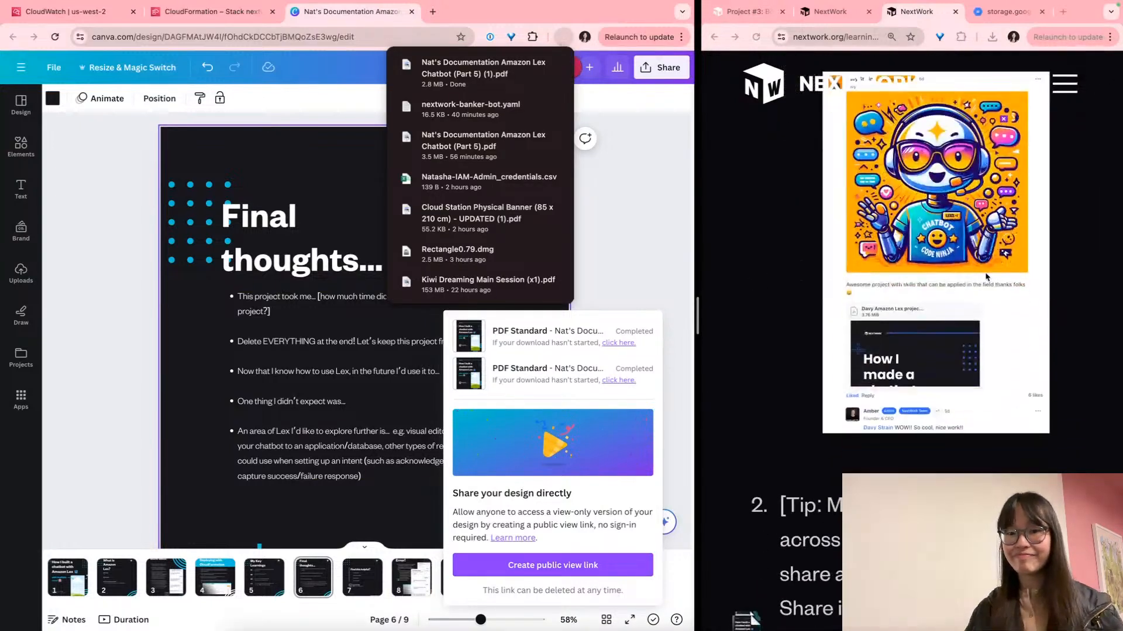
scroll(984, 275, "up", 5)
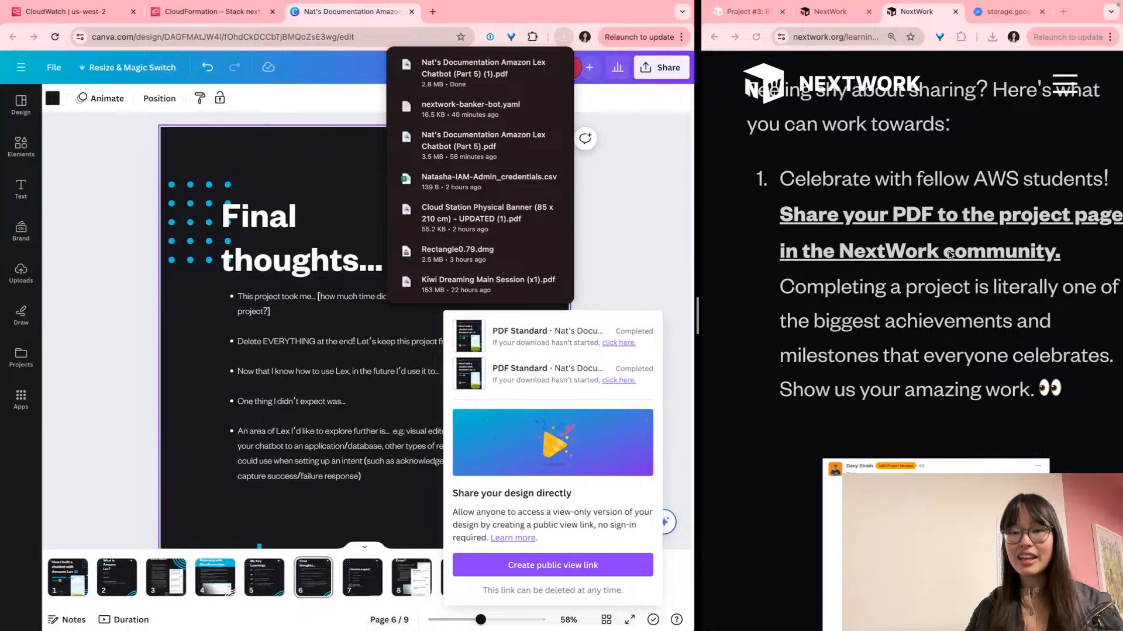
left_click(920, 254)
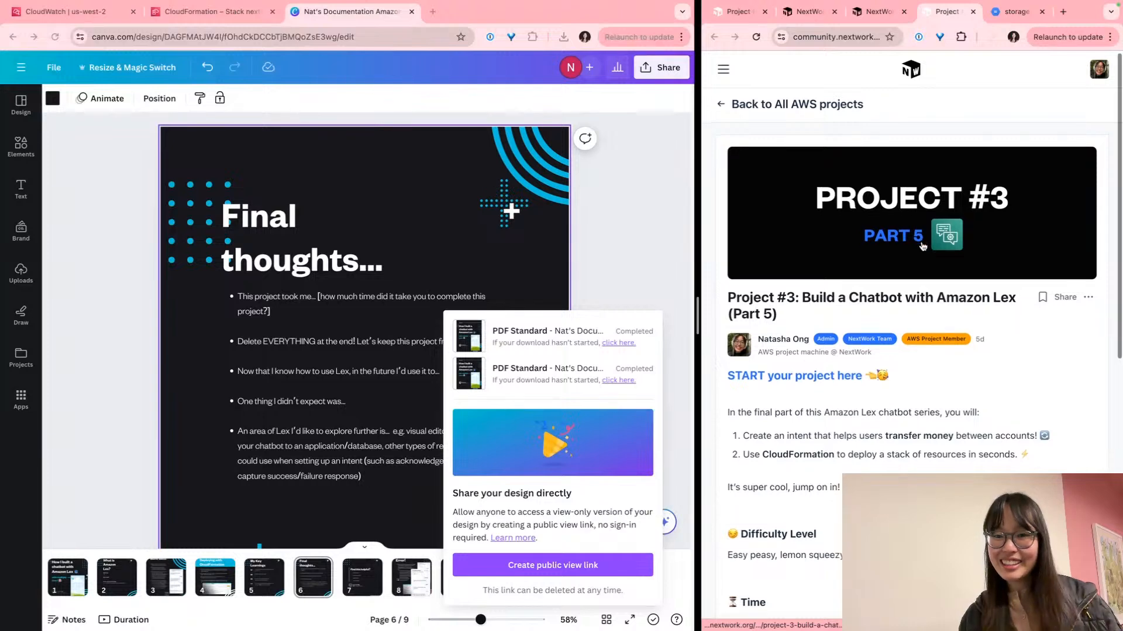
scroll(921, 245, "down", 3)
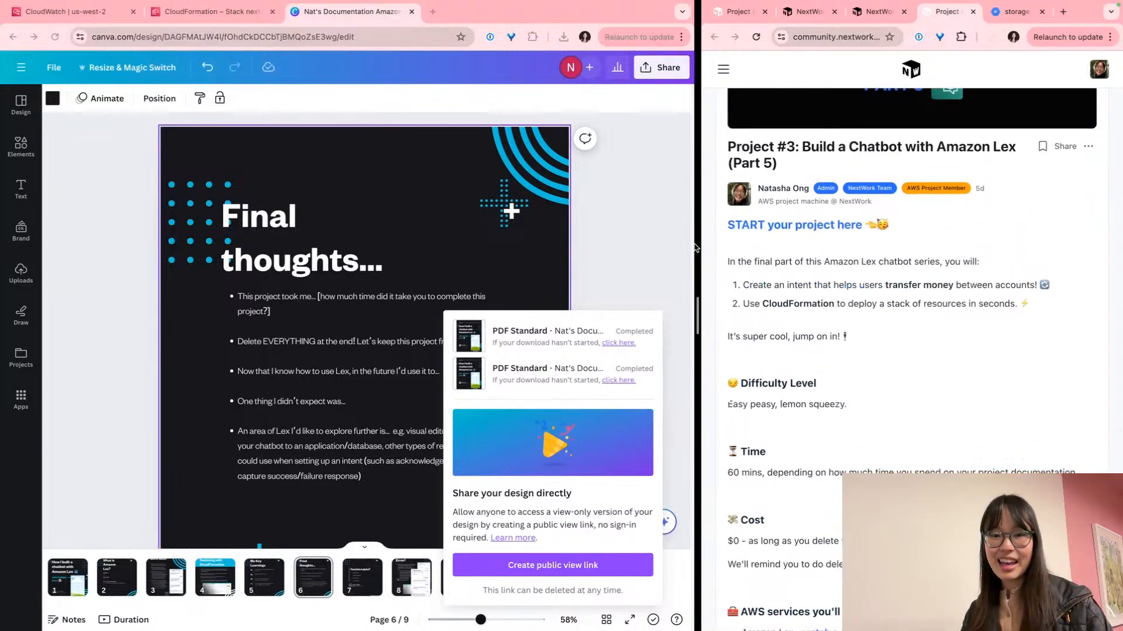
Widen the NextWork window beside Canva and scroll the project post to its comments box
left_click_drag(679, 245, 474, 245)
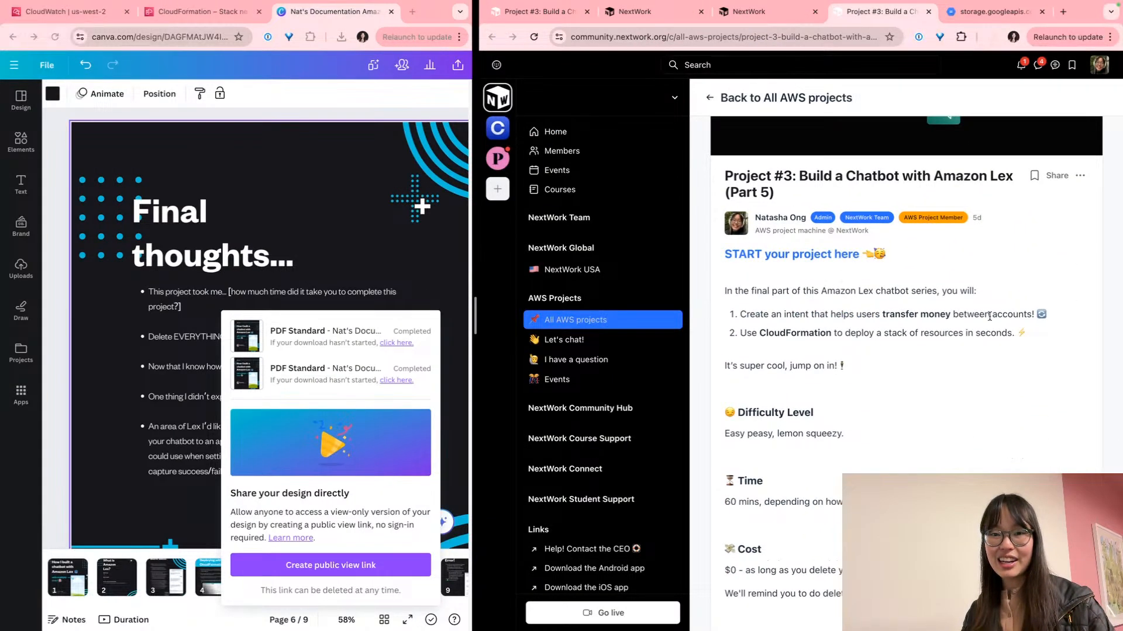
scroll(987, 314, "up", 2)
scroll(973, 308, "up", 3)
scroll(966, 307, "right", 1)
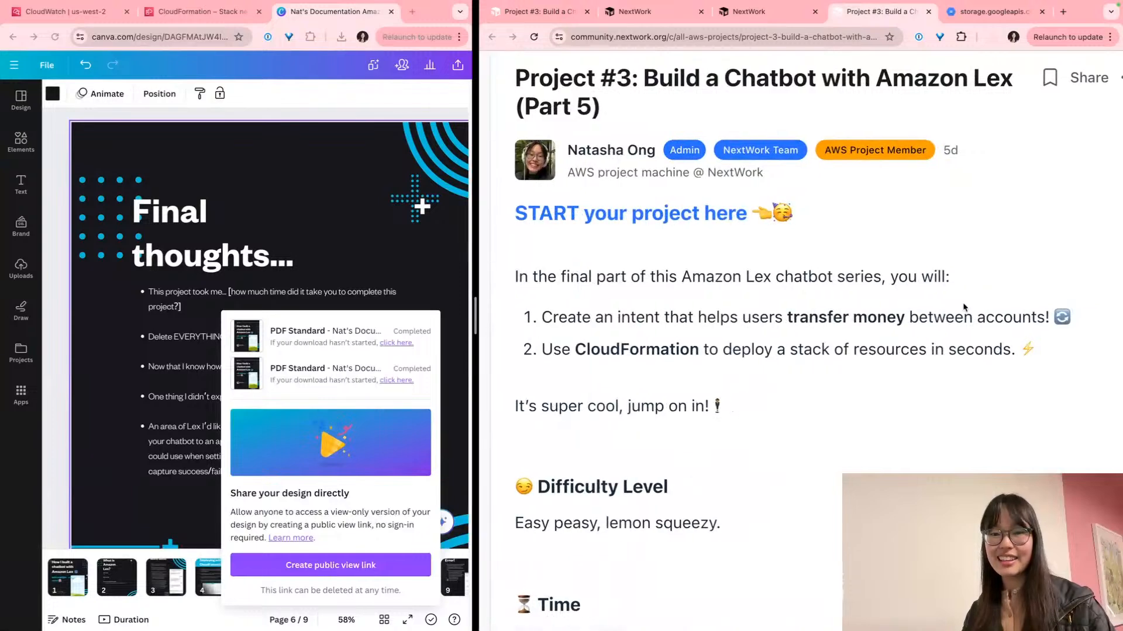
scroll(964, 308, "down", 5)
scroll(964, 308, "down", 6)
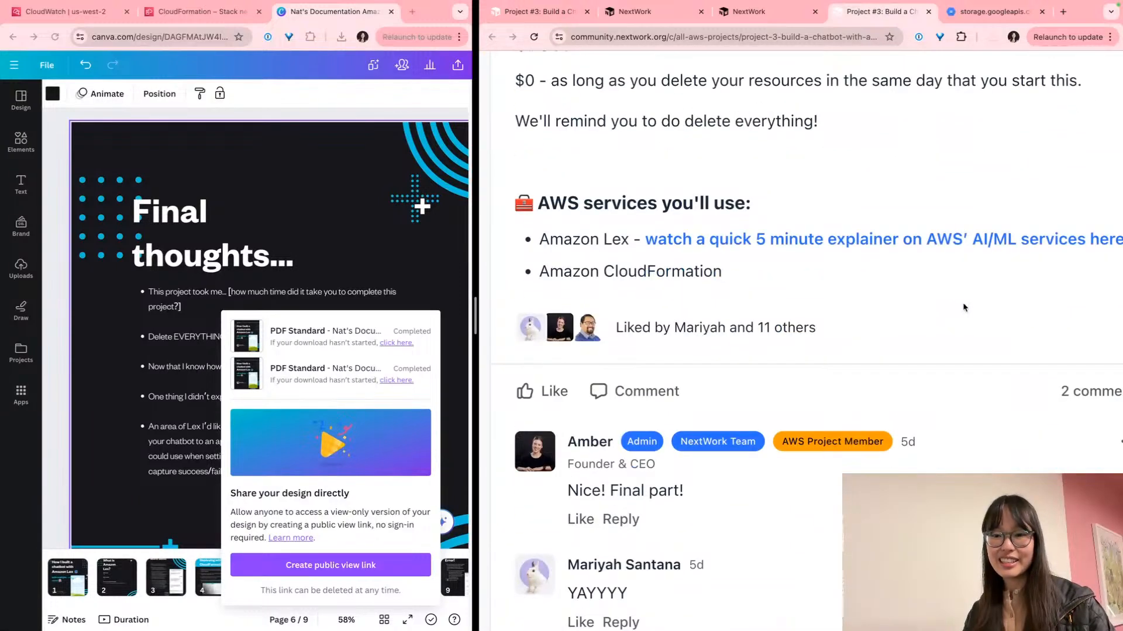
scroll(964, 307, "down", 3)
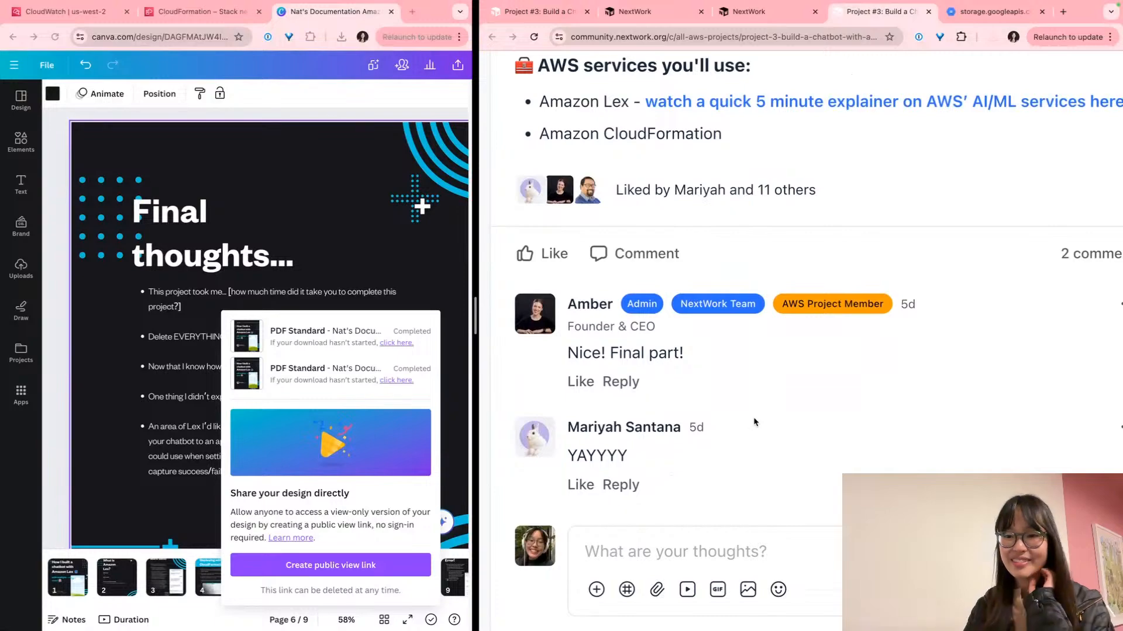
Return to the NextWork guide and highlight the 'Merge all of your documentation' tip
left_click(762, 12)
scroll(767, 374, "down", 10)
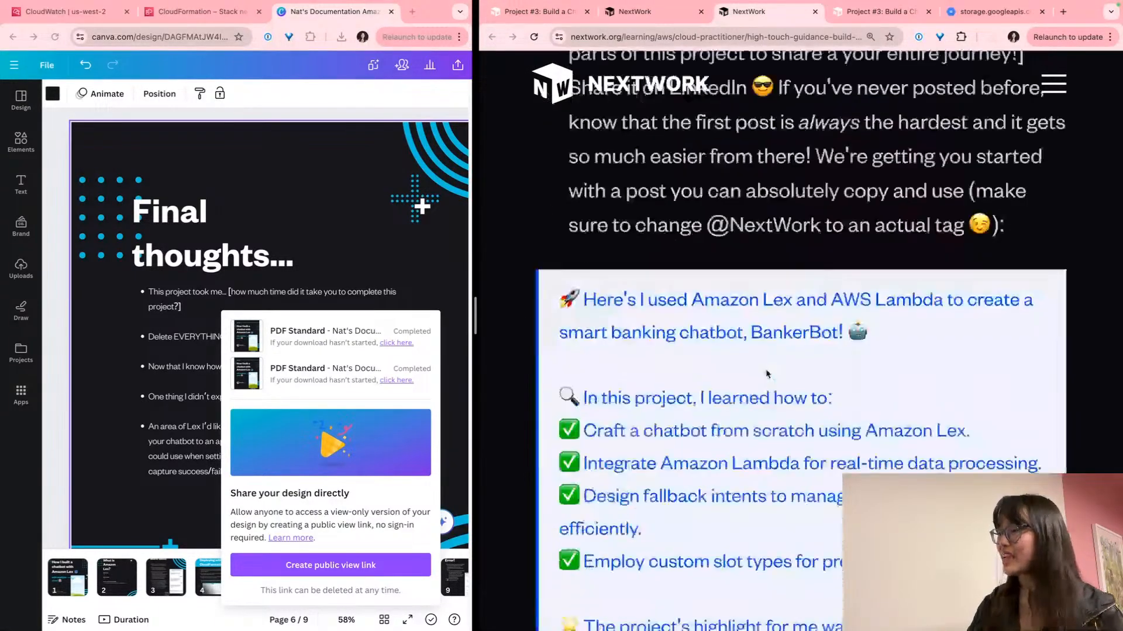
scroll(768, 374, "up", 3)
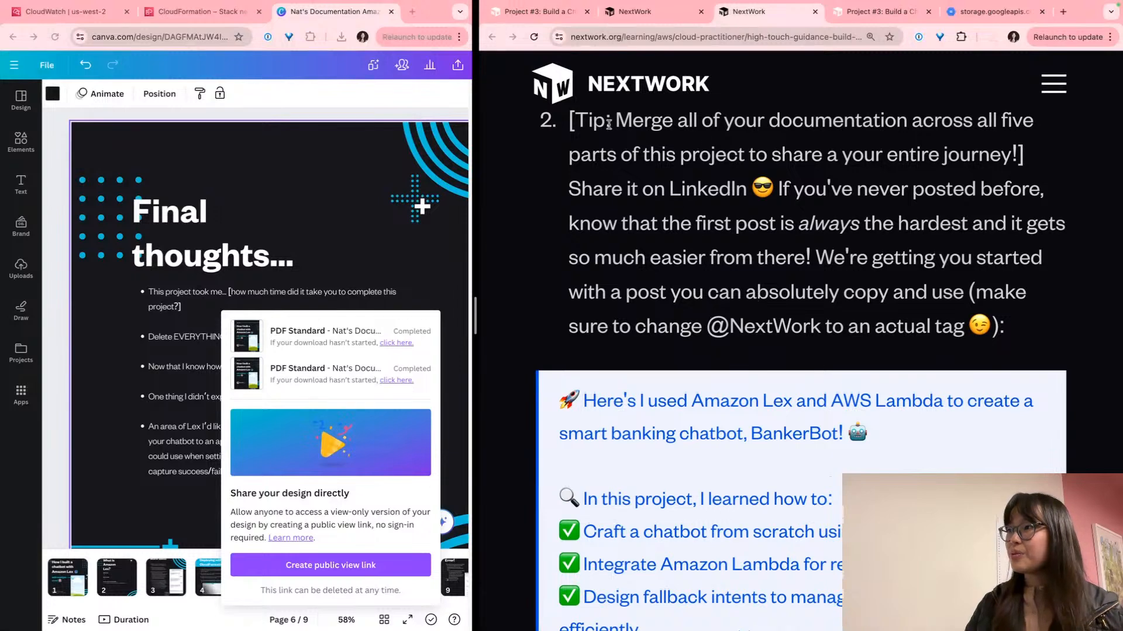
left_click_drag(633, 123, 992, 141)
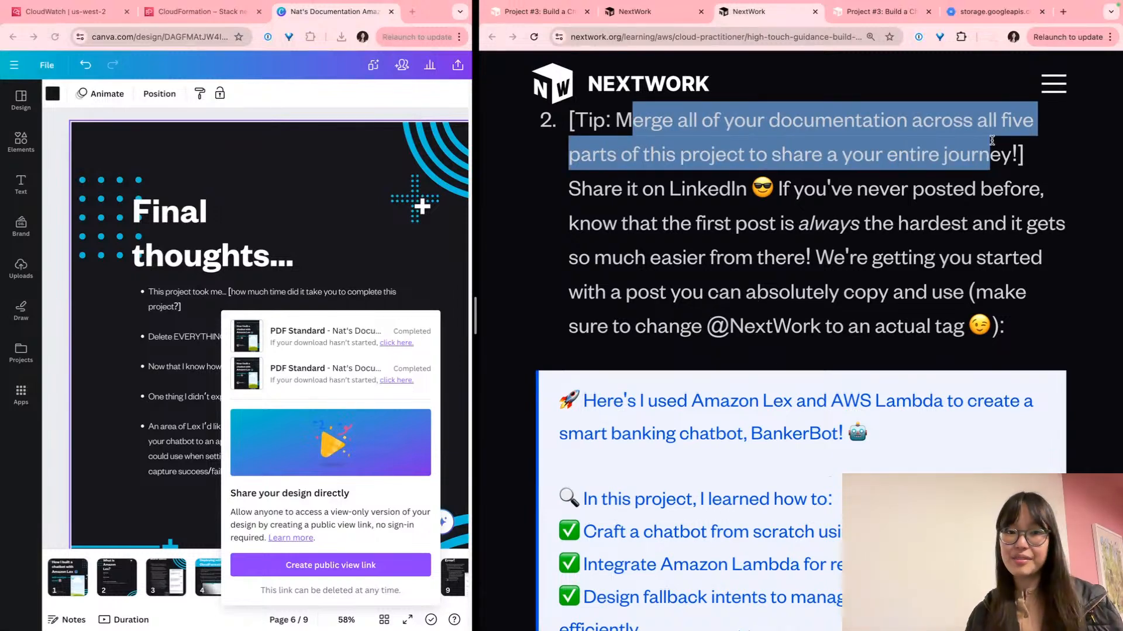
Scroll down to the sample BankerBot LinkedIn post with its #AmazonLex hashtags
scroll(991, 140, "down", 2)
scroll(991, 140, "down", 12)
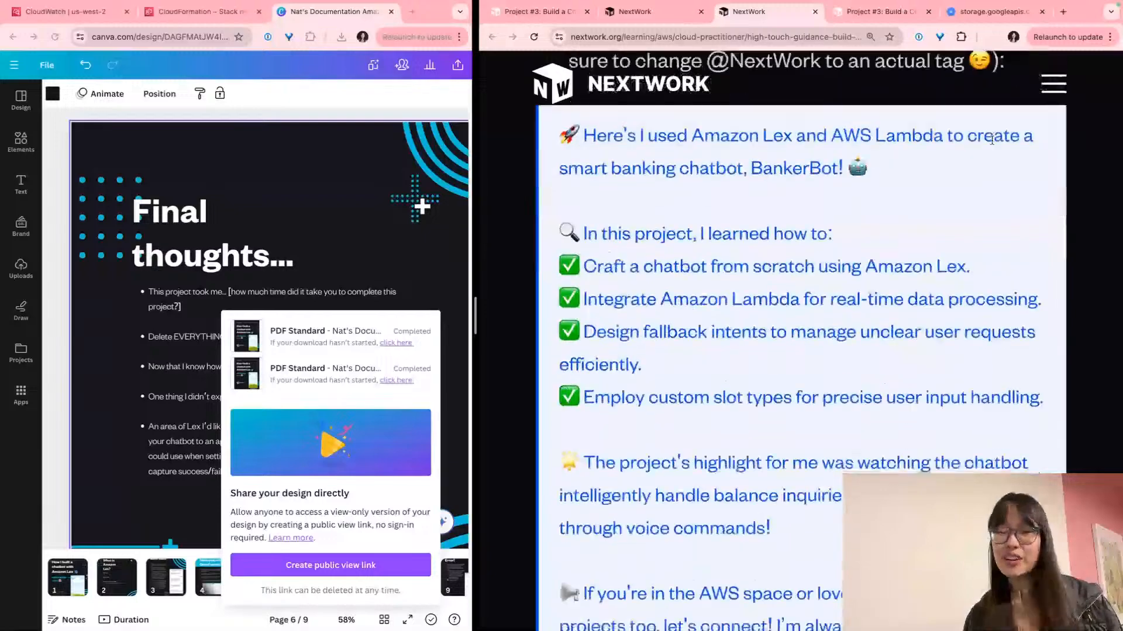
scroll(992, 141, "down", 7)
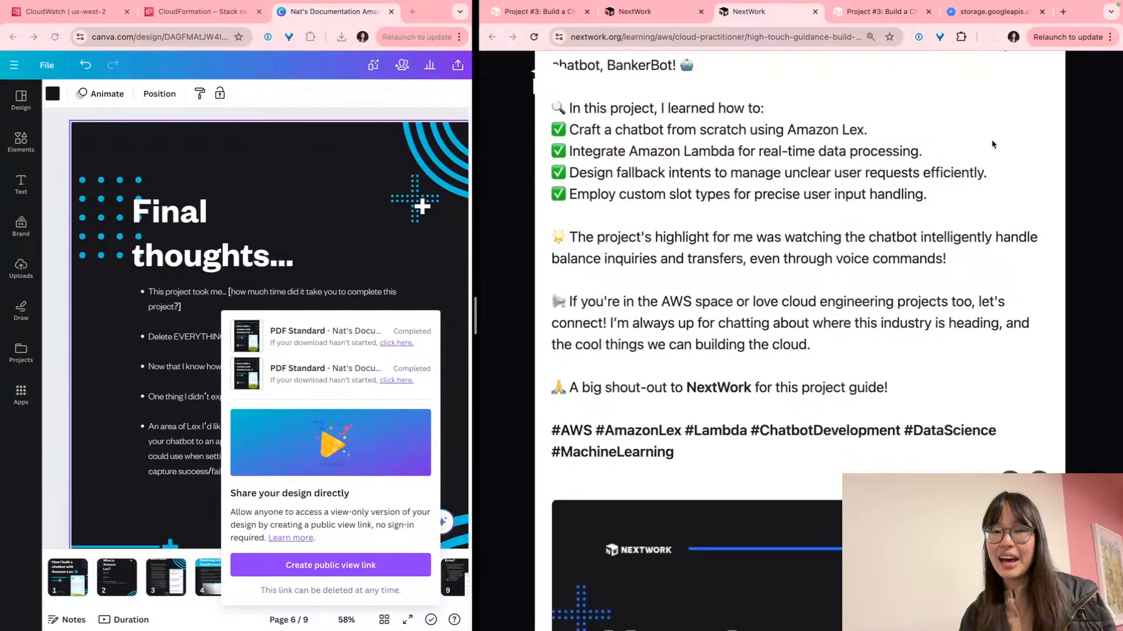
scroll(991, 139, "up", 1)
scroll(992, 145, "up", 1)
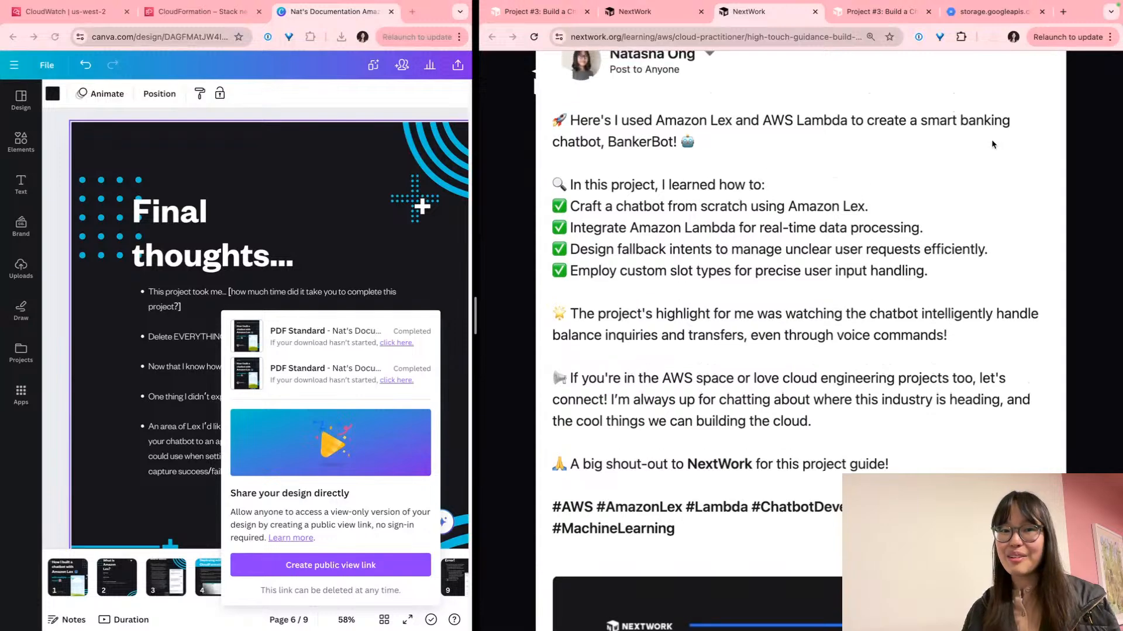
scroll(992, 144, "down", 2)
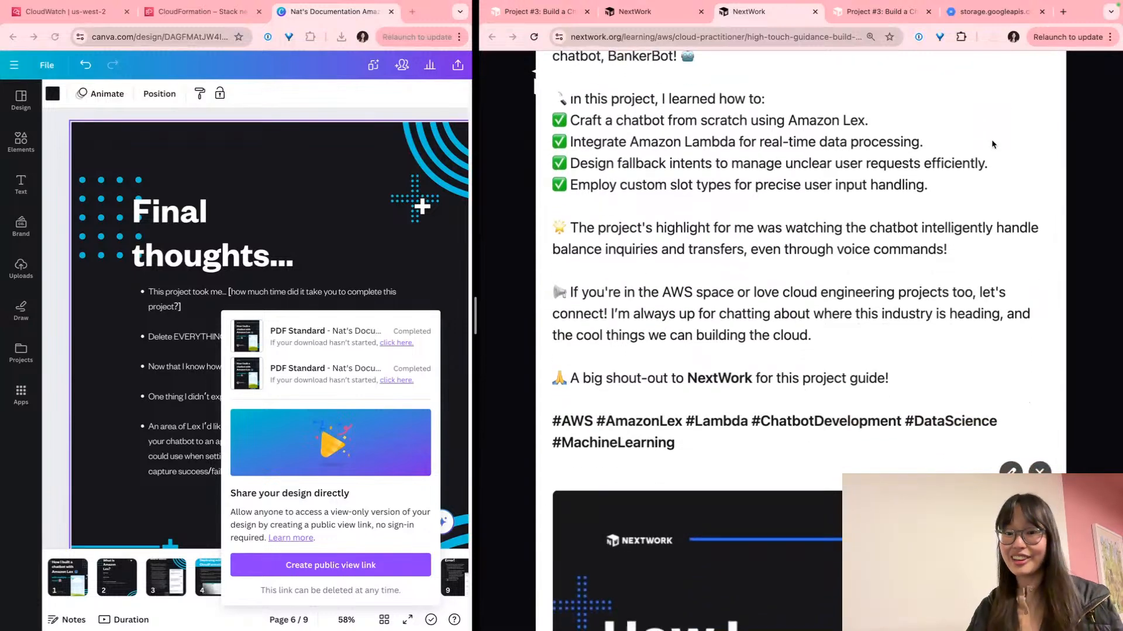
scroll(991, 144, "down", 3)
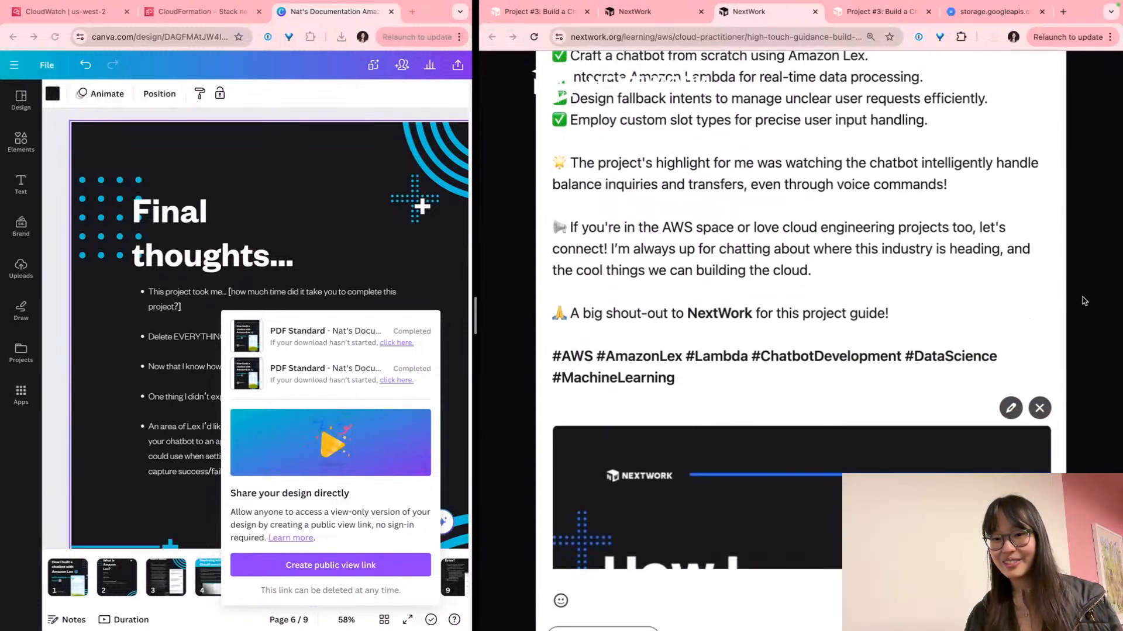
scroll(825, 332, "down", 1)
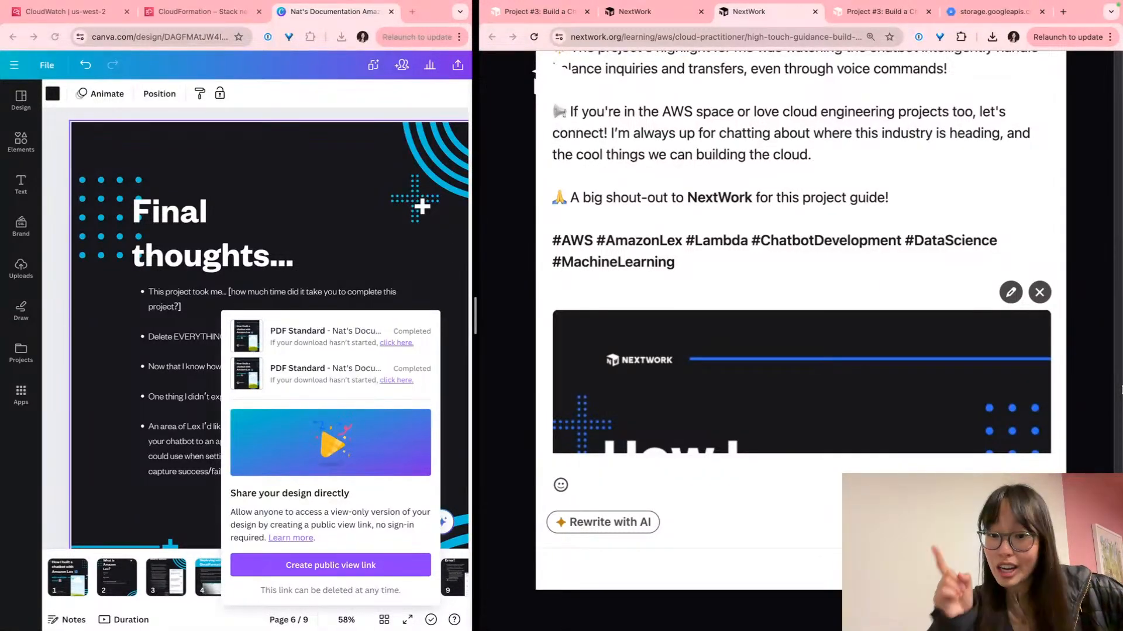
Scroll past the LinkedIn upload steps to the 'And that's a wrap' skills list and badge
scroll(1121, 390, "down", 10)
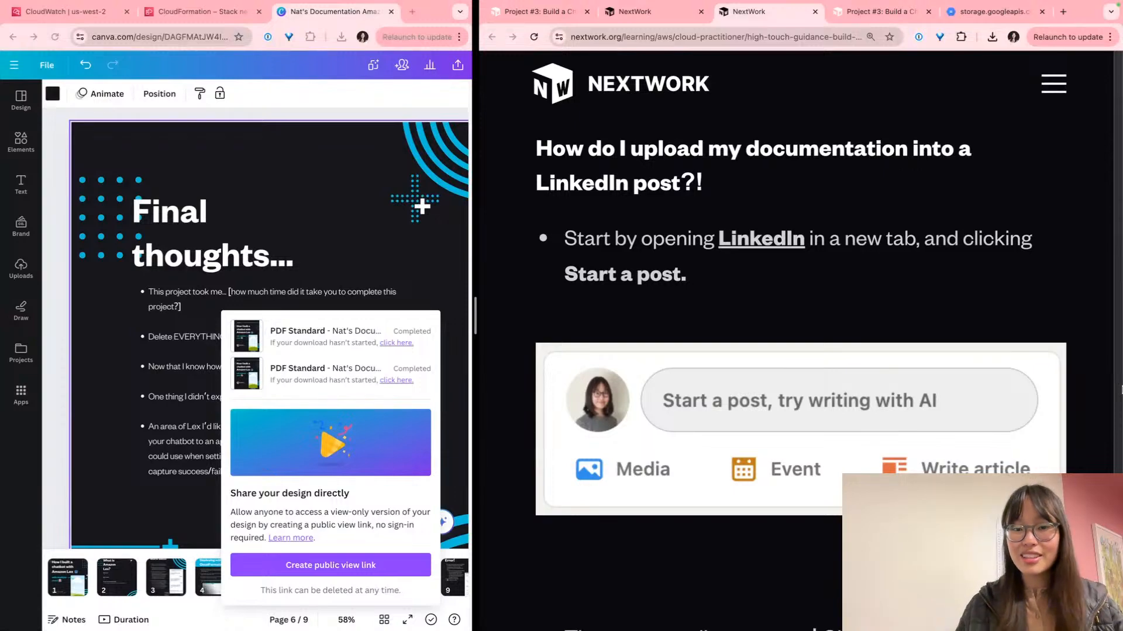
scroll(1121, 390, "down", 15)
scroll(1121, 390, "down", 20)
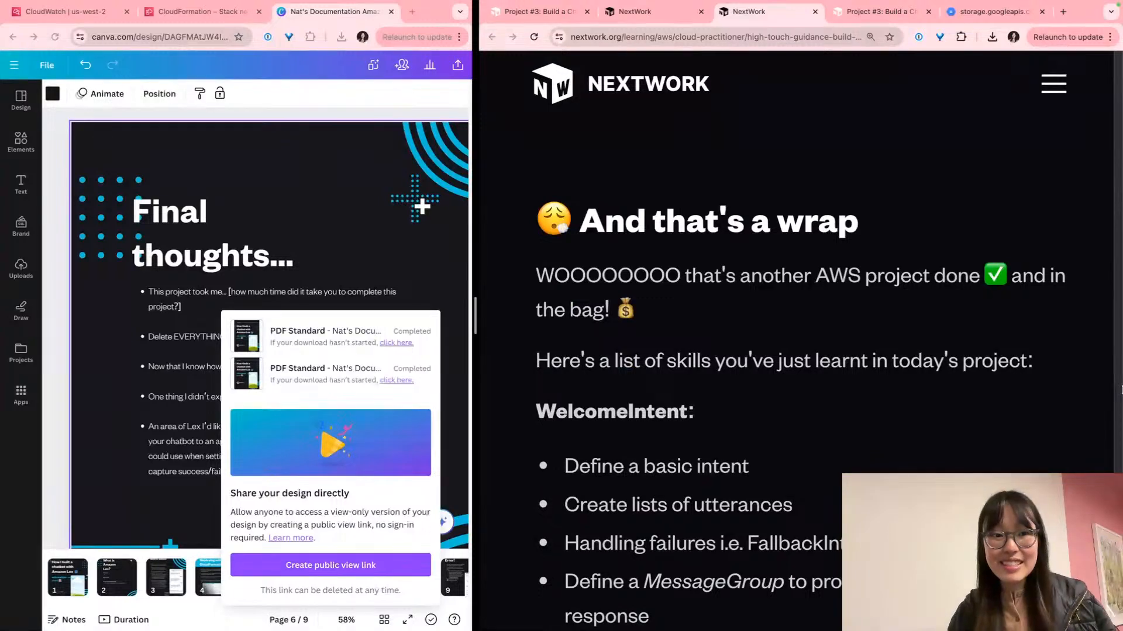
scroll(1121, 390, "down", 5)
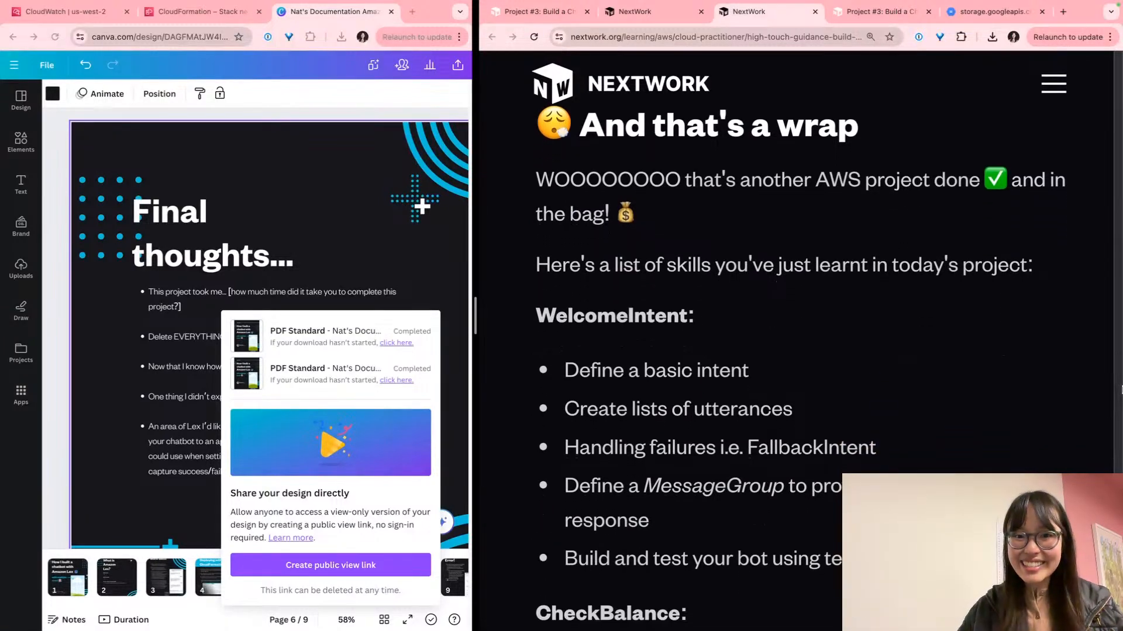
scroll(1121, 390, "down", 8)
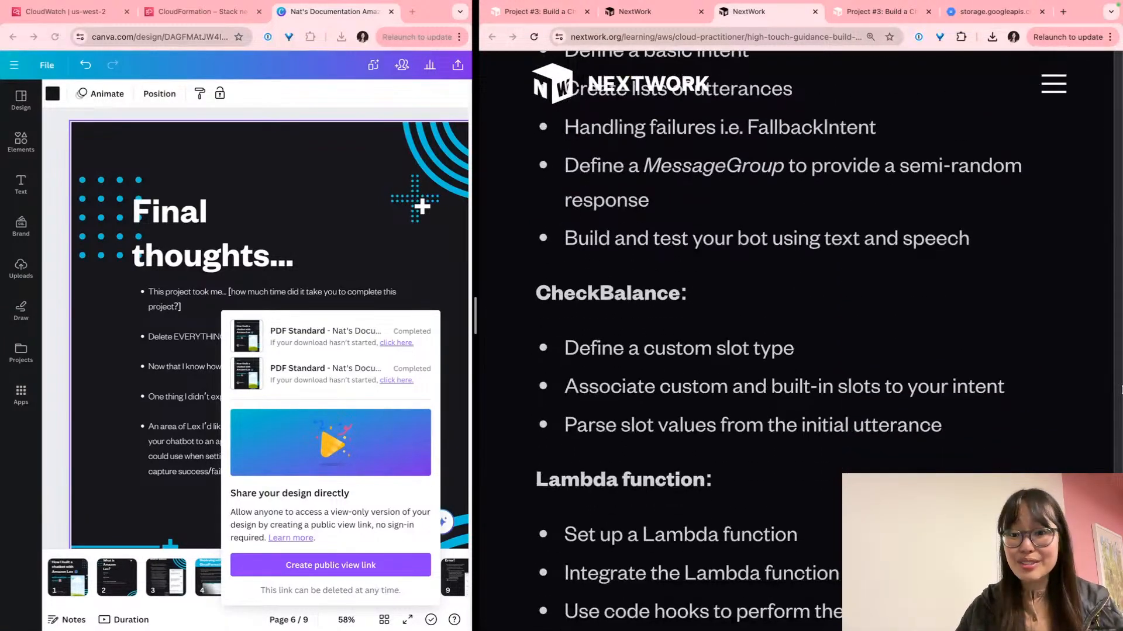
scroll(1121, 390, "down", 4)
scroll(1121, 390, "up", 8)
scroll(1121, 390, "up", 4)
scroll(1121, 390, "down", 16)
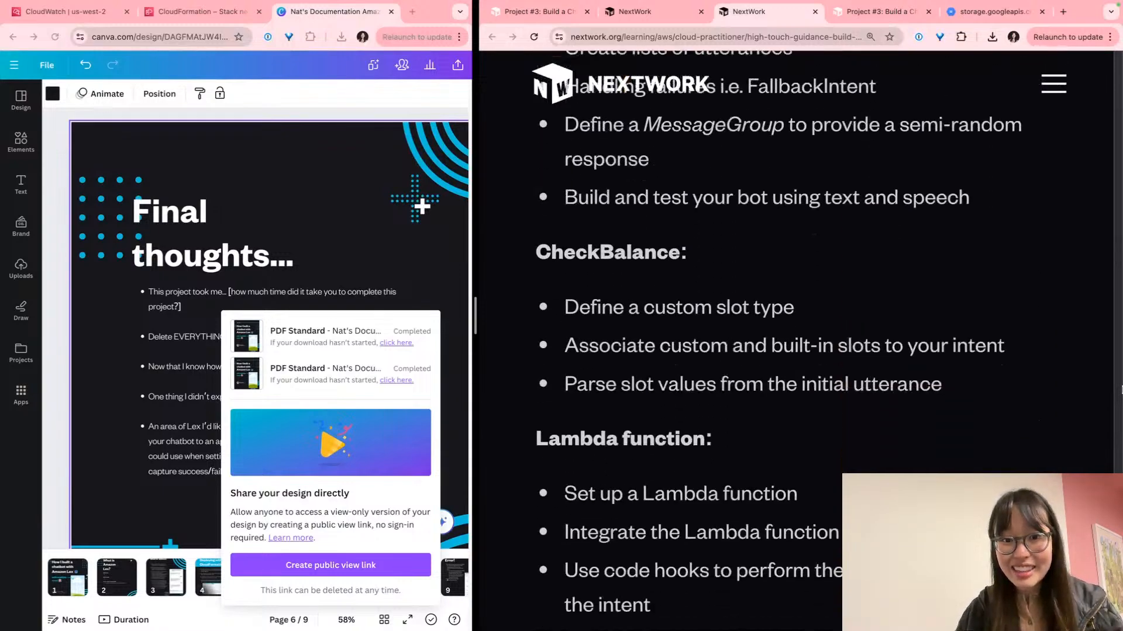
scroll(1121, 390, "down", 6)
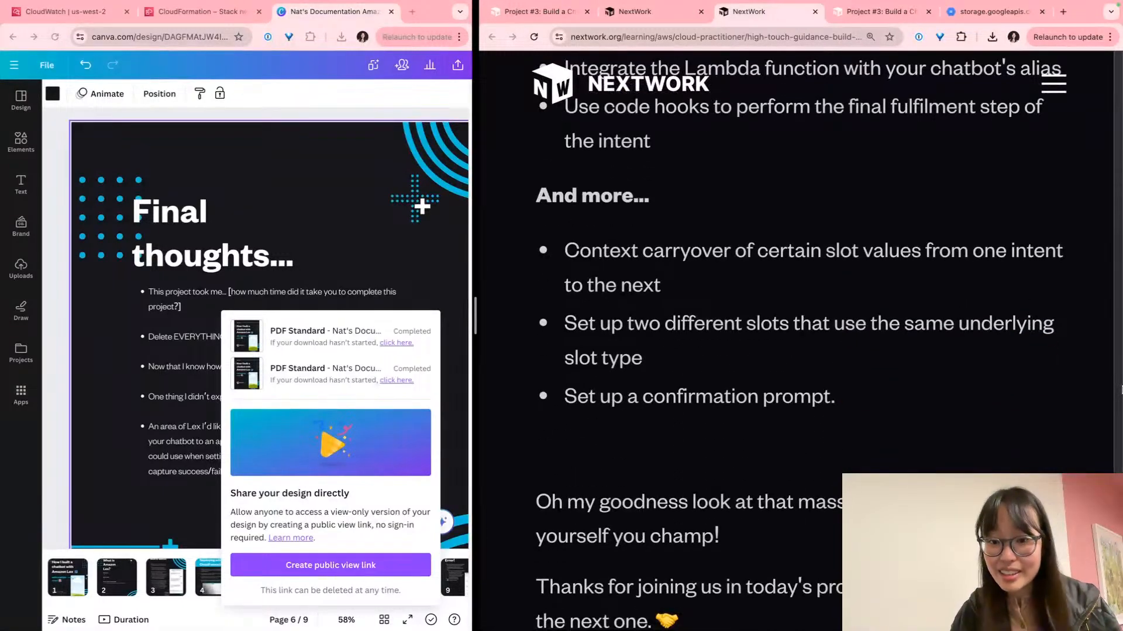
scroll(1121, 390, "down", 4)
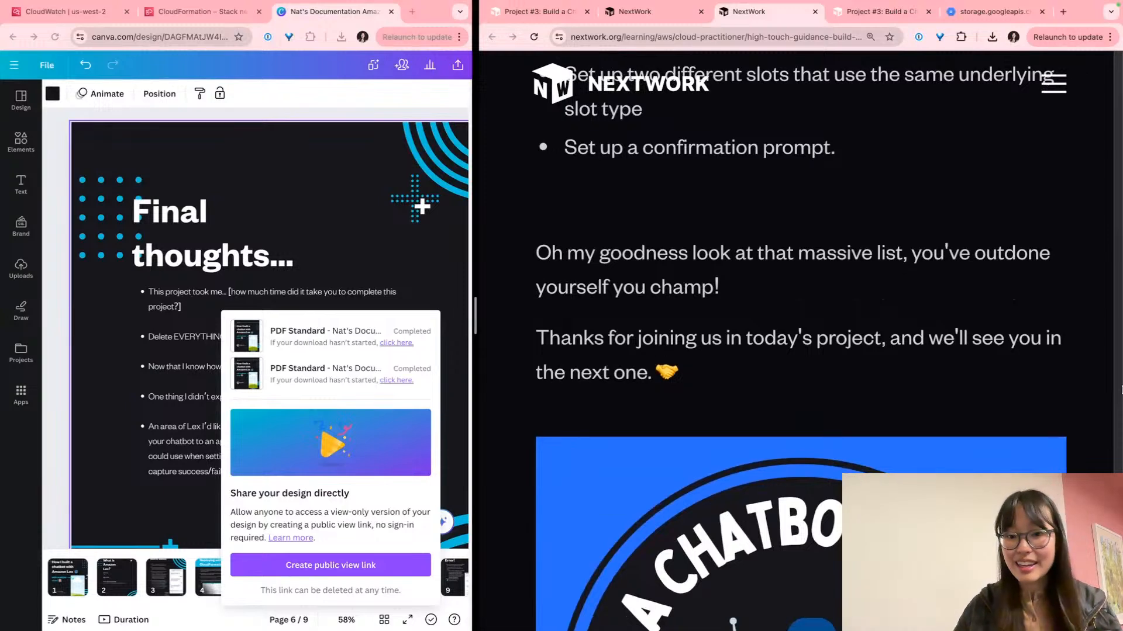
scroll(1121, 390, "down", 1)
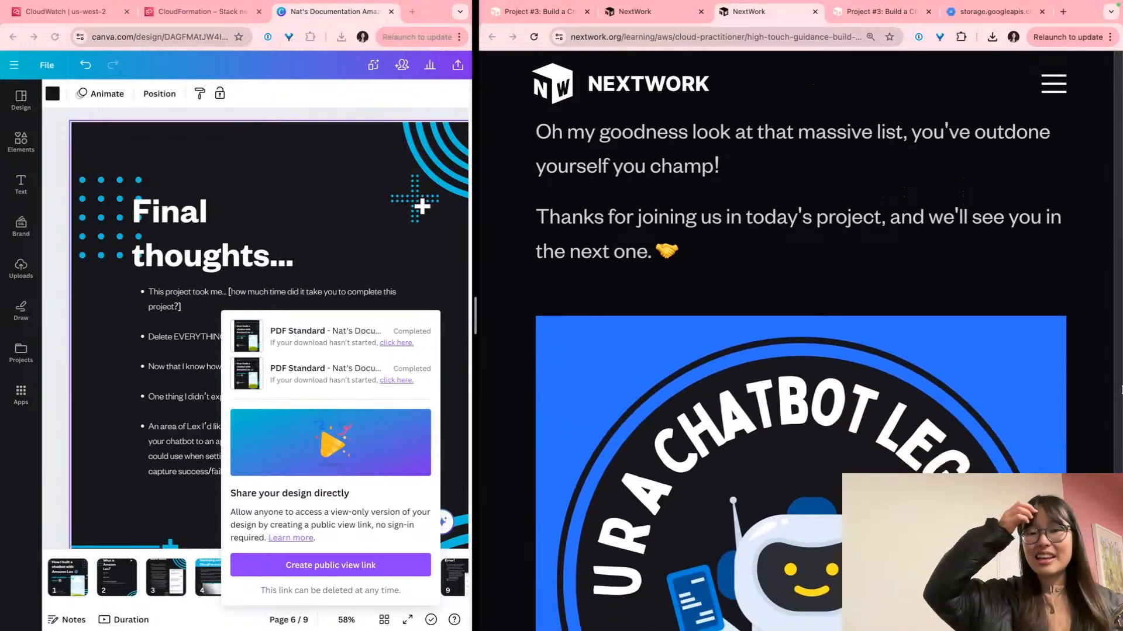